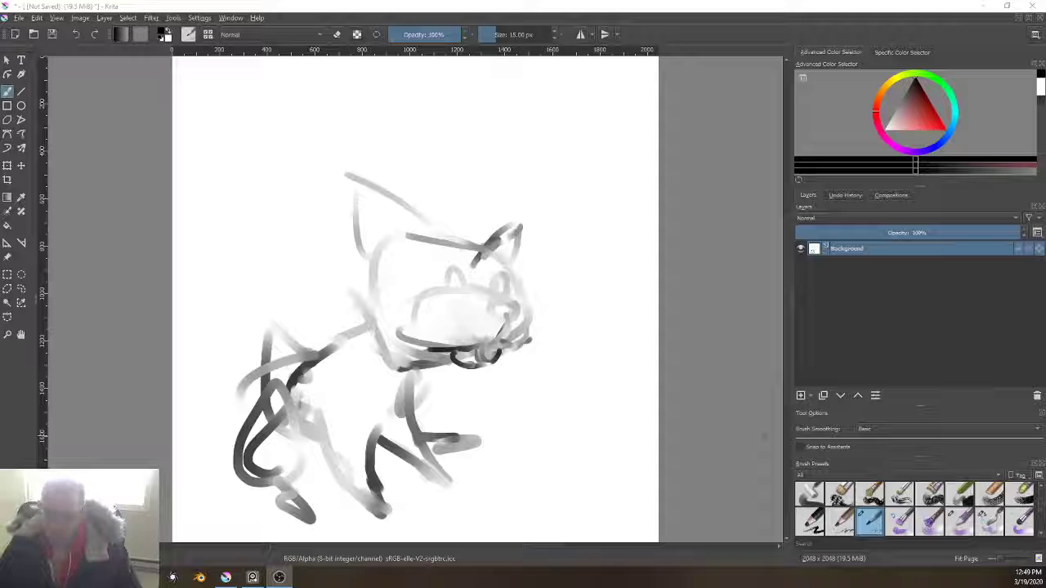
Step: Add a new paint layer above the Background sketch and fill it with white
left_click(306, 203)
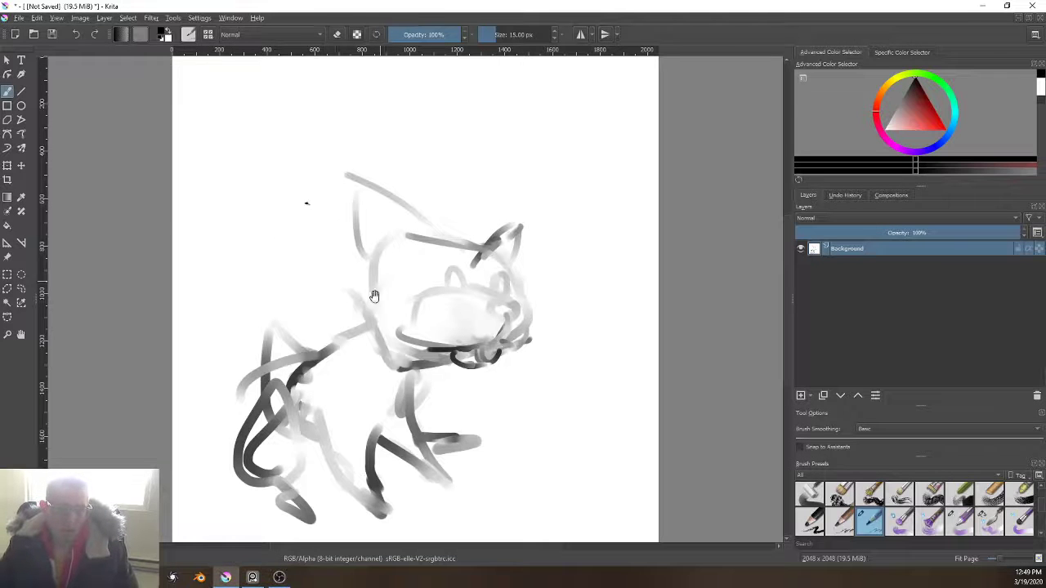
mouse_move(363, 261)
left_mouse_down()
mouse_move(466, 303)
mouse_move(491, 211)
left_mouse_up()
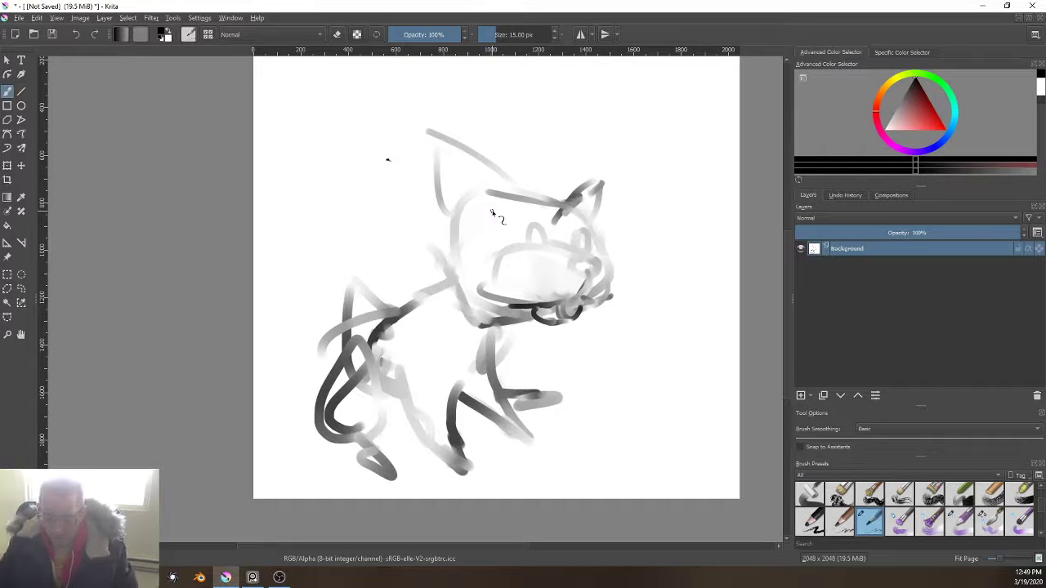
key("Insert")
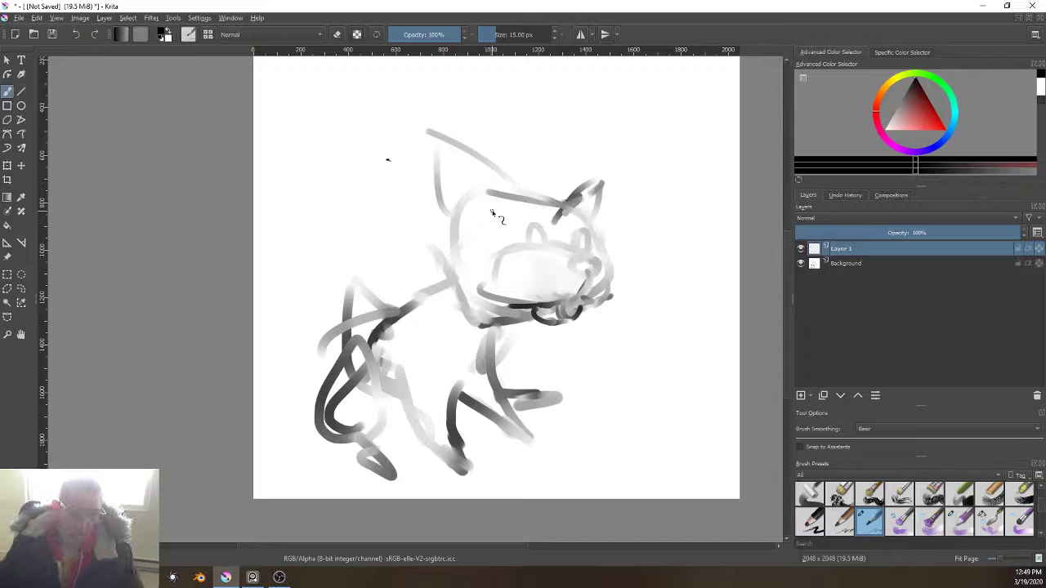
key("BackSpace")
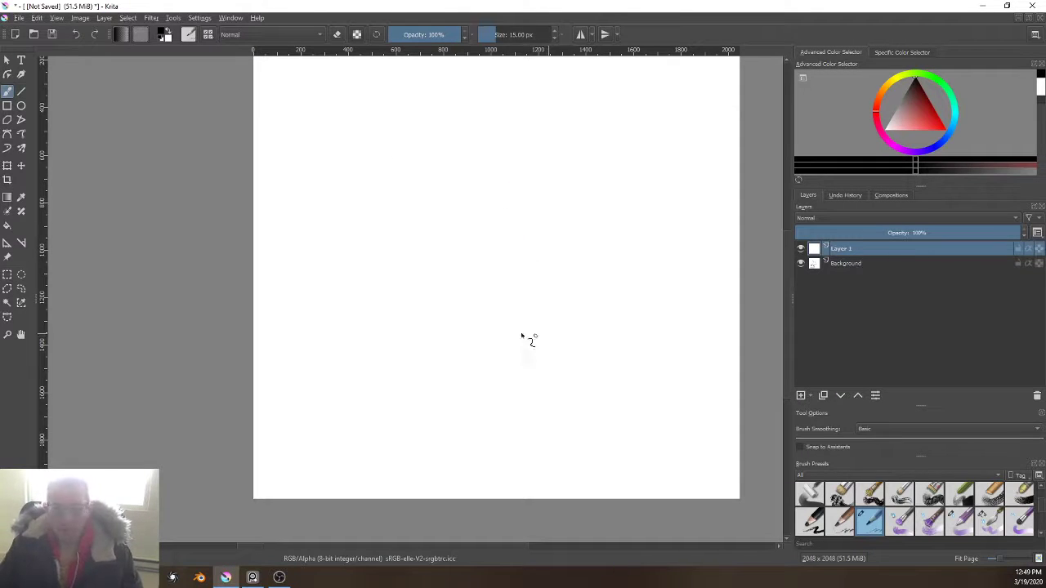
Step: Sketch a faint curve for the top of the cat's head and set the brush to 38 px and 50% opacity
left_click_drag(549, 208, 445, 210)
key("bracketright")
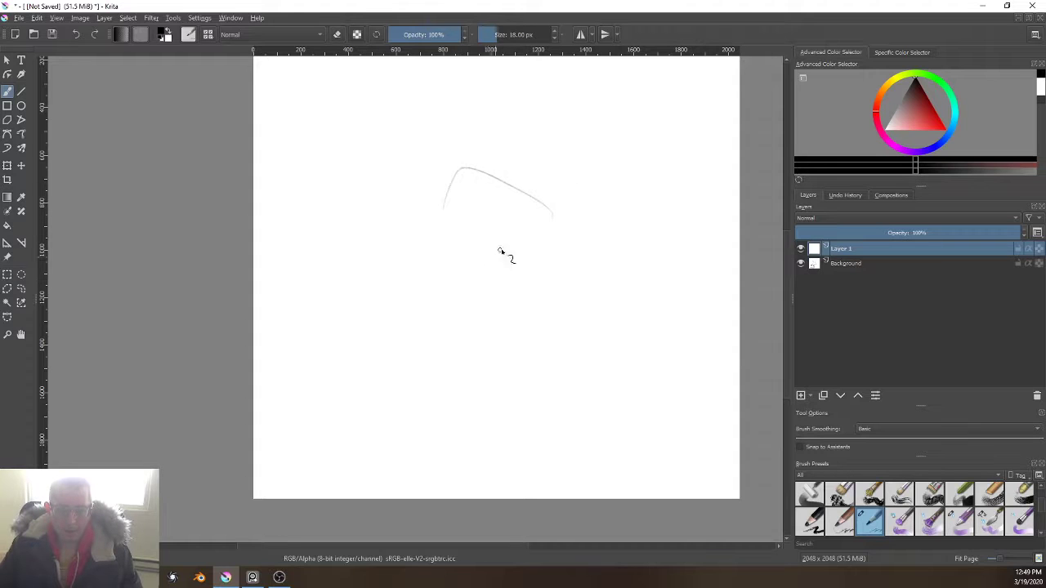
key("bracketright")
key("bracketright")
key("i")
key("i")
key("i")
key("i")
key("i")
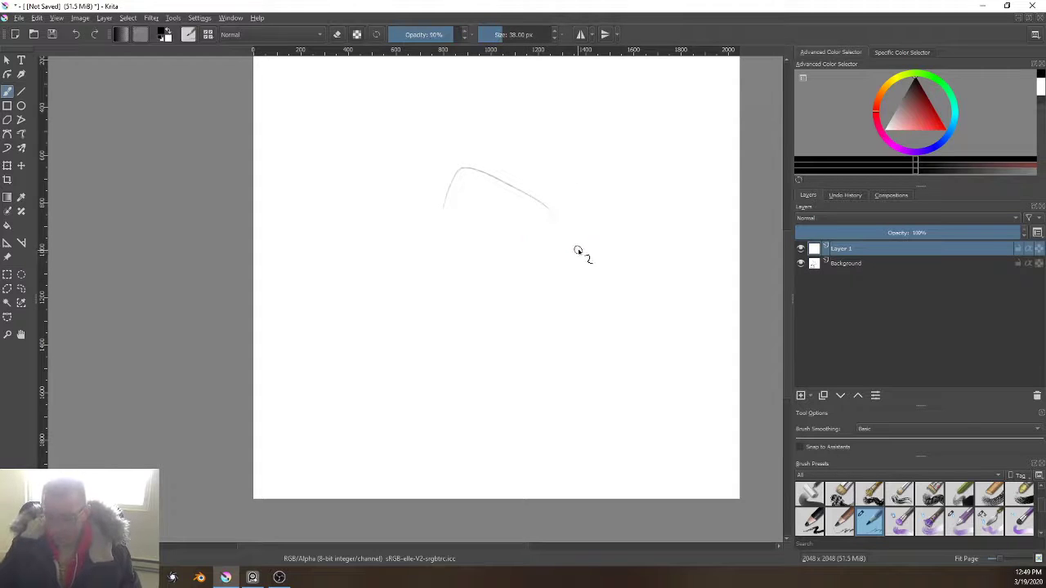
Step: Build up the cat's head as a loose, tilted oval with overlapping strokes
left_click_drag(549, 228, 559, 237)
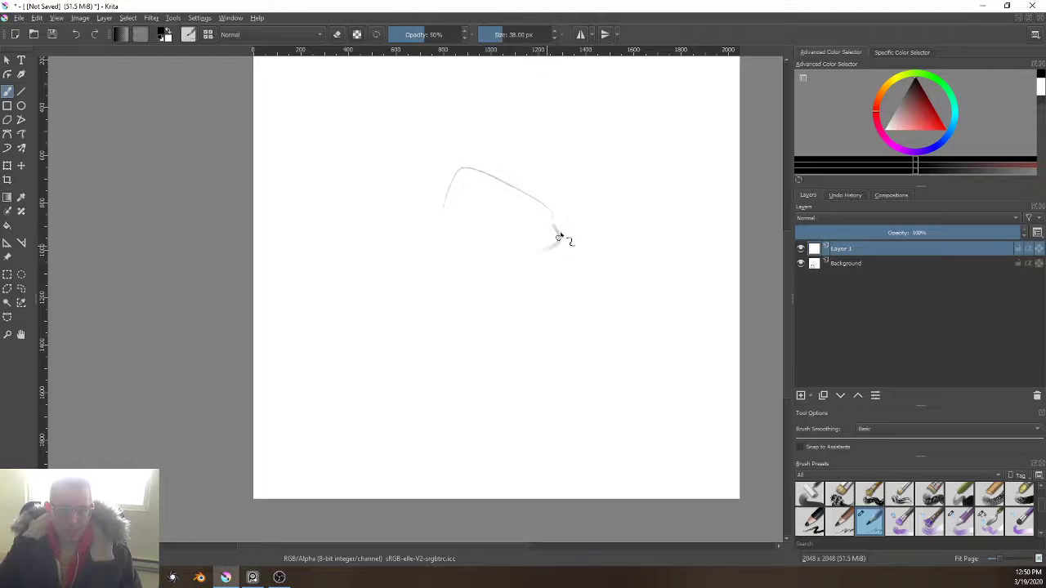
mouse_move(501, 191)
left_mouse_down()
mouse_move(521, 266)
mouse_move(554, 229)
mouse_move(508, 265)
left_mouse_up()
left_click_drag(549, 205, 472, 173)
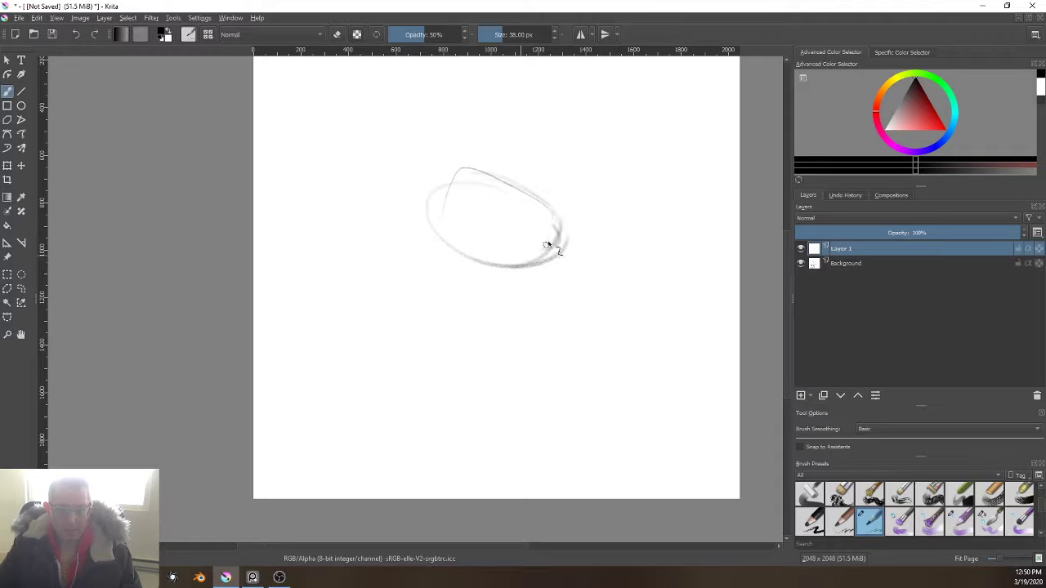
Step: Rough in the cat's neck, chest, front legs and curved back below the head
mouse_move(558, 237)
left_mouse_down()
mouse_move(442, 224)
mouse_move(437, 253)
mouse_move(531, 269)
mouse_move(508, 287)
mouse_move(512, 308)
mouse_move(476, 302)
mouse_move(514, 277)
mouse_move(476, 300)
left_mouse_up()
mouse_move(420, 235)
left_mouse_down()
mouse_move(441, 299)
mouse_move(484, 304)
mouse_move(473, 343)
mouse_move(479, 294)
mouse_move(487, 366)
mouse_move(511, 428)
mouse_move(433, 415)
left_mouse_up()
mouse_move(449, 345)
left_mouse_down()
mouse_move(449, 451)
mouse_move(369, 361)
left_mouse_up()
left_click_drag(425, 281, 408, 302)
mouse_move(426, 283)
left_mouse_down()
mouse_move(406, 298)
mouse_move(359, 265)
left_mouse_up()
left_click_drag(357, 269, 375, 396)
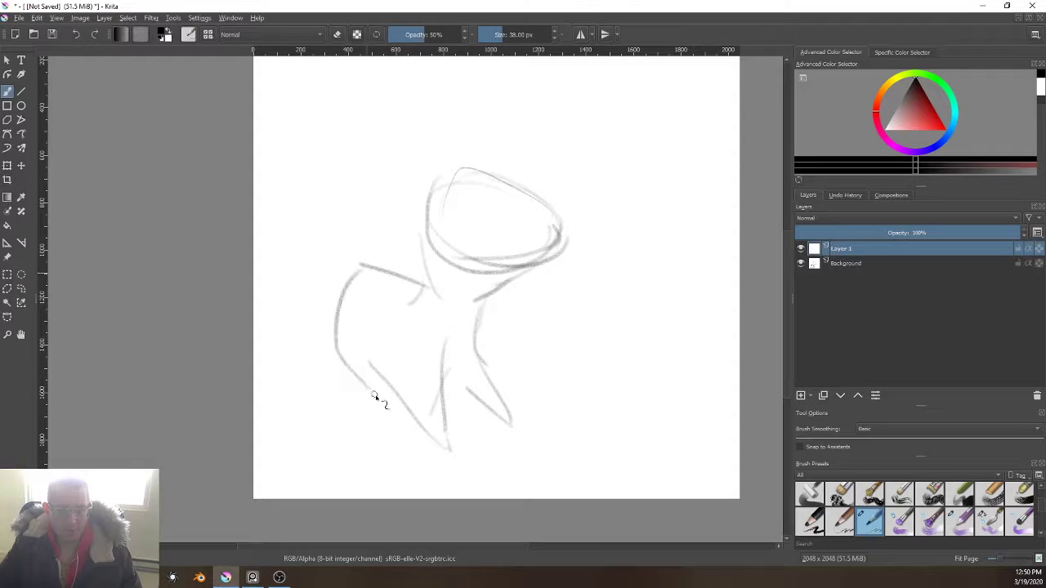
Step: Sketch the hind foot and the rounded haunch loop at the rear of the body
mouse_move(341, 362)
left_mouse_down()
mouse_move(366, 403)
mouse_move(329, 386)
mouse_move(326, 368)
mouse_move(370, 401)
mouse_move(350, 403)
mouse_move(402, 435)
mouse_move(376, 399)
mouse_move(413, 437)
left_mouse_up()
mouse_move(384, 400)
left_mouse_down()
mouse_move(405, 437)
mouse_move(362, 401)
mouse_move(358, 325)
mouse_move(323, 322)
left_mouse_up()
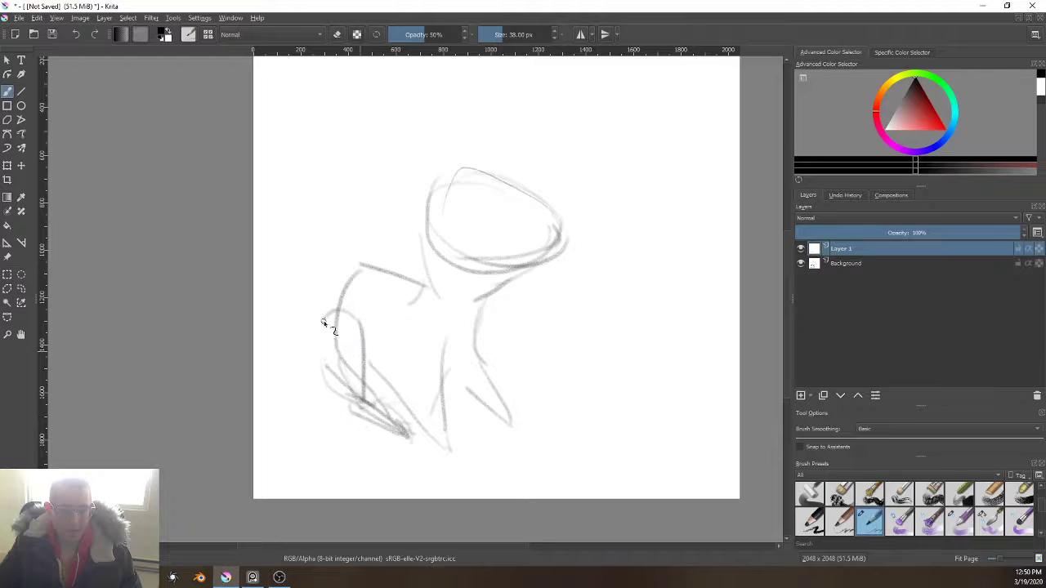
mouse_move(344, 407)
left_mouse_down()
mouse_move(327, 386)
mouse_move(335, 328)
left_mouse_up()
Step: Sketch the nose and both eyes on the face, and add two pointed ears above the head
mouse_move(540, 250)
left_mouse_down()
mouse_move(555, 229)
mouse_move(548, 239)
mouse_move(470, 217)
left_mouse_up()
mouse_move(551, 214)
left_mouse_down()
mouse_move(542, 189)
mouse_move(534, 203)
mouse_move(470, 222)
mouse_move(495, 217)
left_mouse_up()
left_click_drag(543, 194, 549, 208)
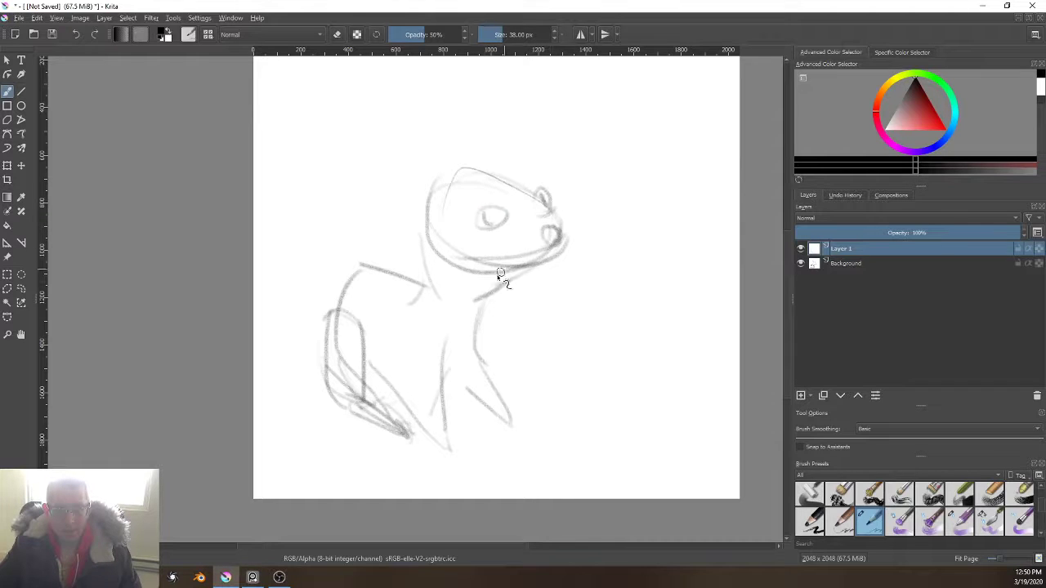
left_click_drag(387, 131, 400, 181)
mouse_move(387, 129)
left_mouse_down()
mouse_move(468, 170)
mouse_move(542, 139)
mouse_move(536, 190)
left_mouse_up()
Step: Draw the rounded muzzle and sketch jagged fur tufts from the chin down the chest
mouse_move(520, 280)
left_mouse_down()
mouse_move(541, 287)
mouse_move(520, 292)
left_mouse_up()
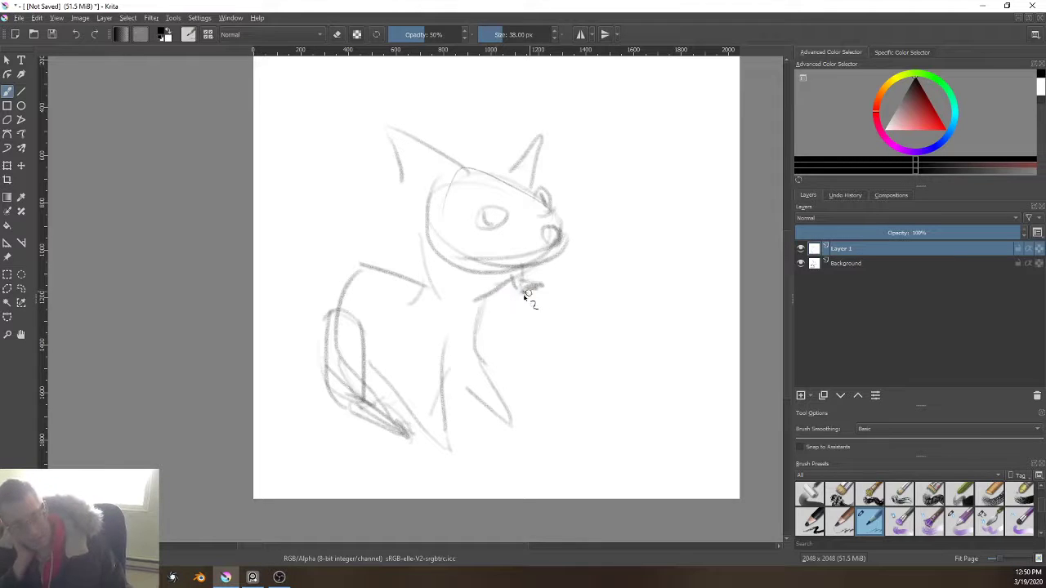
mouse_move(525, 301)
left_mouse_down()
mouse_move(501, 280)
mouse_move(512, 299)
mouse_move(501, 293)
mouse_move(513, 292)
mouse_move(498, 274)
mouse_move(538, 264)
mouse_move(530, 250)
mouse_move(532, 267)
mouse_move(558, 261)
mouse_move(464, 268)
mouse_move(548, 269)
mouse_move(549, 251)
mouse_move(566, 254)
mouse_move(560, 234)
mouse_move(558, 258)
mouse_move(565, 237)
mouse_move(552, 215)
mouse_move(547, 250)
left_mouse_up()
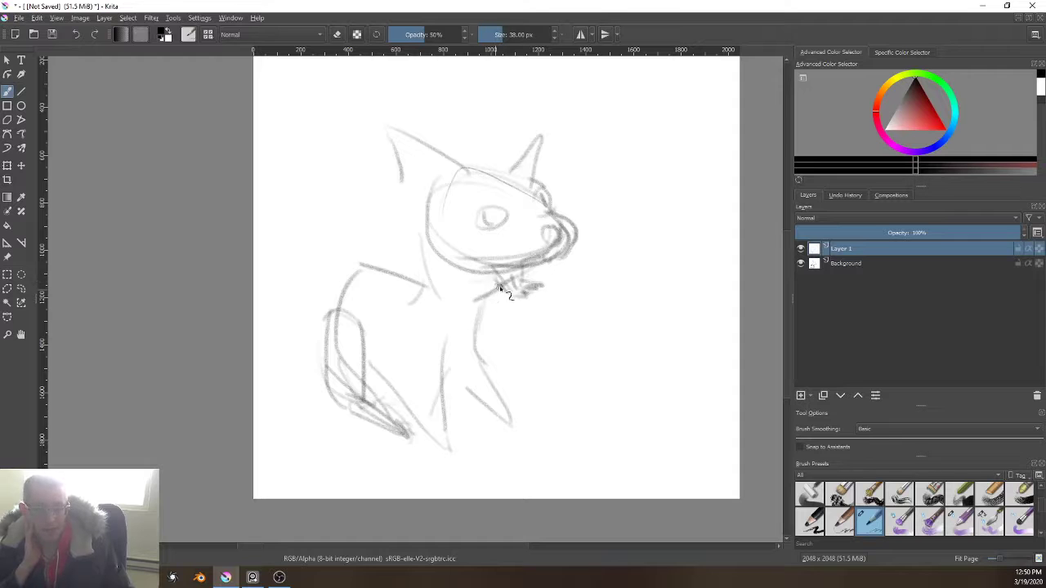
mouse_move(490, 273)
left_mouse_down()
mouse_move(401, 261)
mouse_move(427, 241)
mouse_move(463, 278)
mouse_move(411, 260)
mouse_move(420, 266)
mouse_move(411, 269)
mouse_move(404, 228)
mouse_move(417, 268)
mouse_move(406, 292)
mouse_move(472, 310)
mouse_move(497, 291)
mouse_move(477, 328)
left_mouse_up()
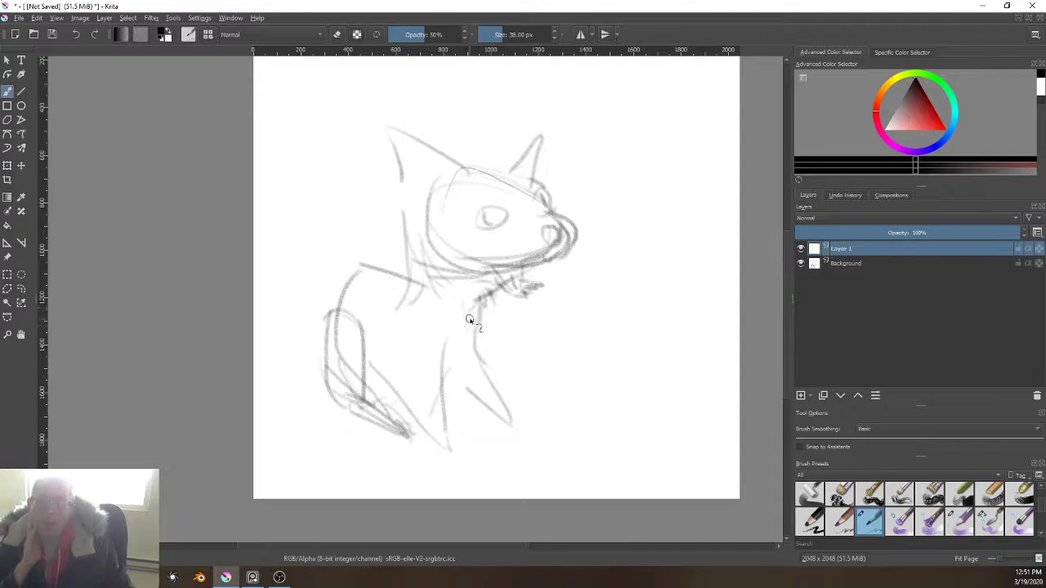
left_click_drag(476, 323, 461, 380)
left_click_drag(474, 345, 448, 366)
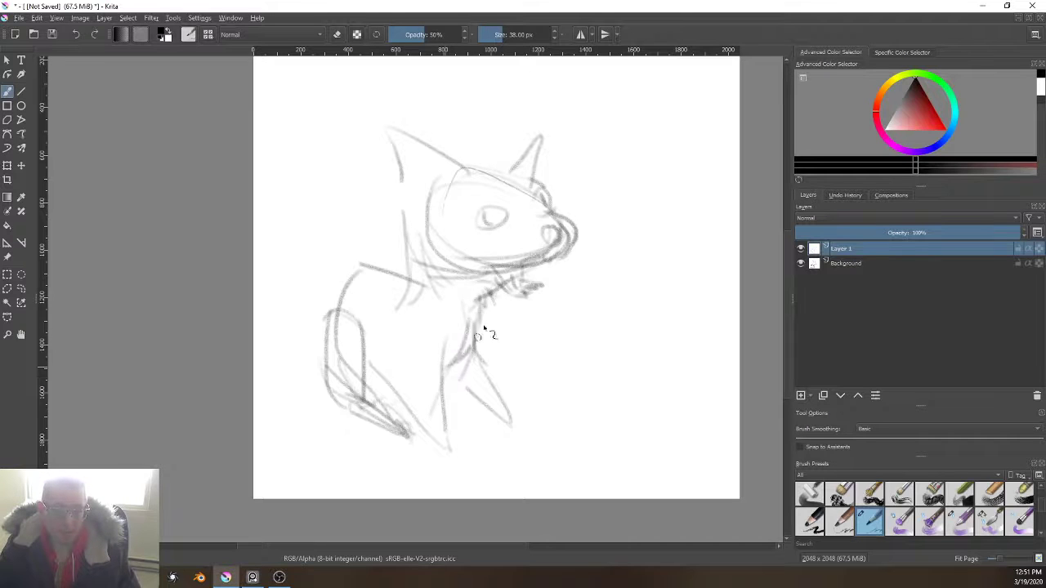
mouse_move(487, 299)
left_mouse_down()
mouse_move(471, 355)
mouse_move(467, 338)
left_mouse_up()
Step: Connect the large ear to the back of the neck with strokes, and darken the mouth and front paw tip
left_click_drag(408, 238, 419, 287)
left_click_drag(392, 188, 400, 237)
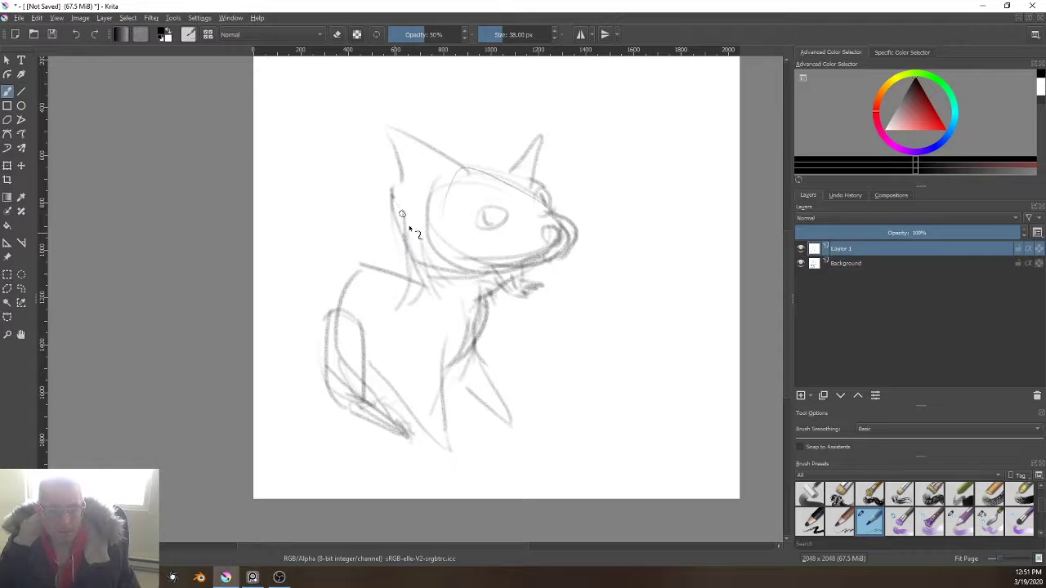
mouse_move(394, 195)
left_mouse_down()
mouse_move(416, 244)
mouse_move(401, 170)
left_mouse_up()
mouse_move(552, 256)
left_mouse_down()
mouse_move(566, 260)
mouse_move(544, 263)
left_mouse_up()
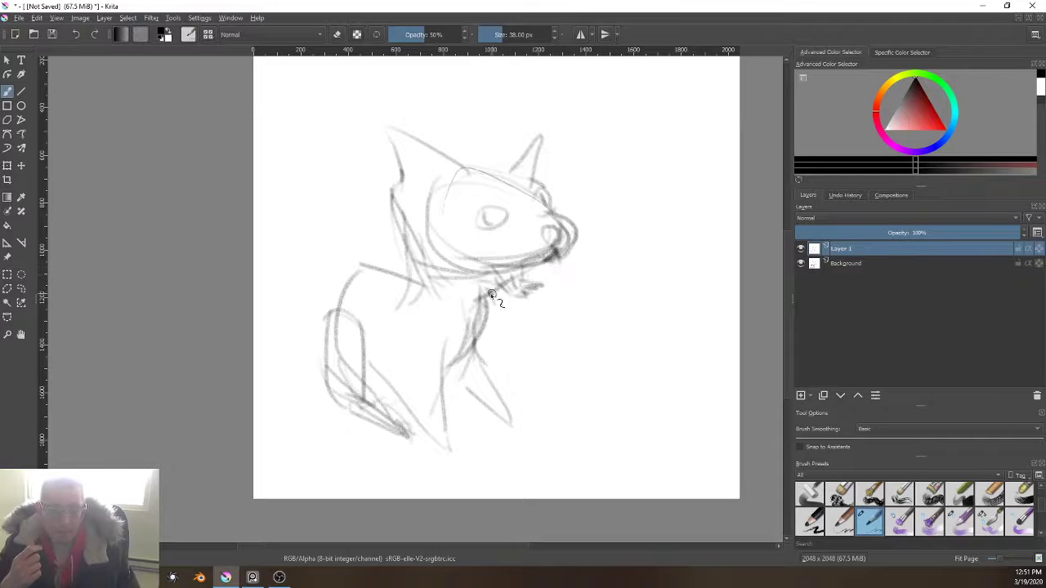
left_click_drag(497, 419, 513, 427)
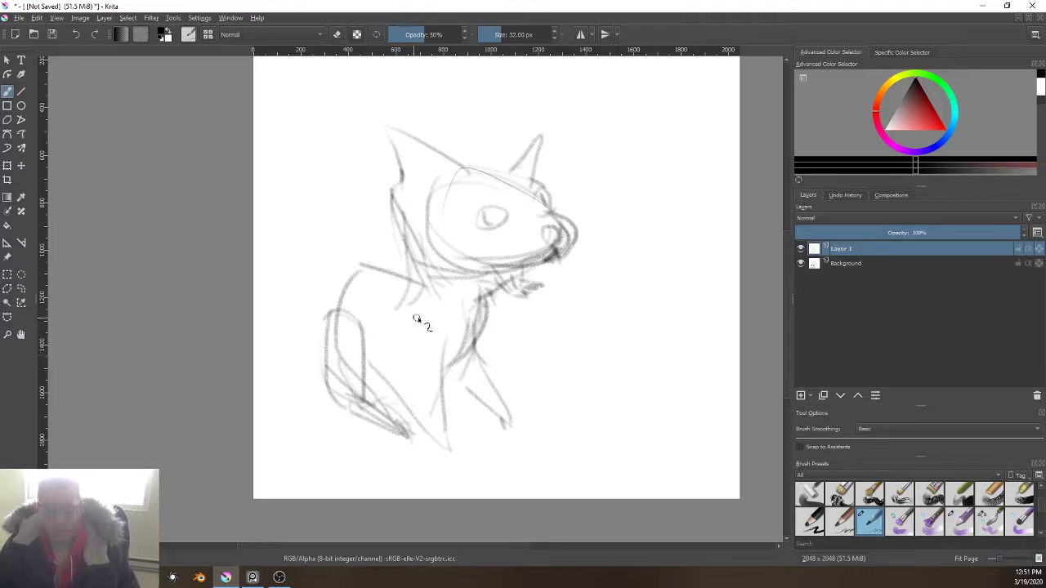
Step: Sketch a collar with a small round pendant on the chest using a 35 px brush, and refine the leg contours
left_click_drag(465, 301, 463, 376)
key("bracketright")
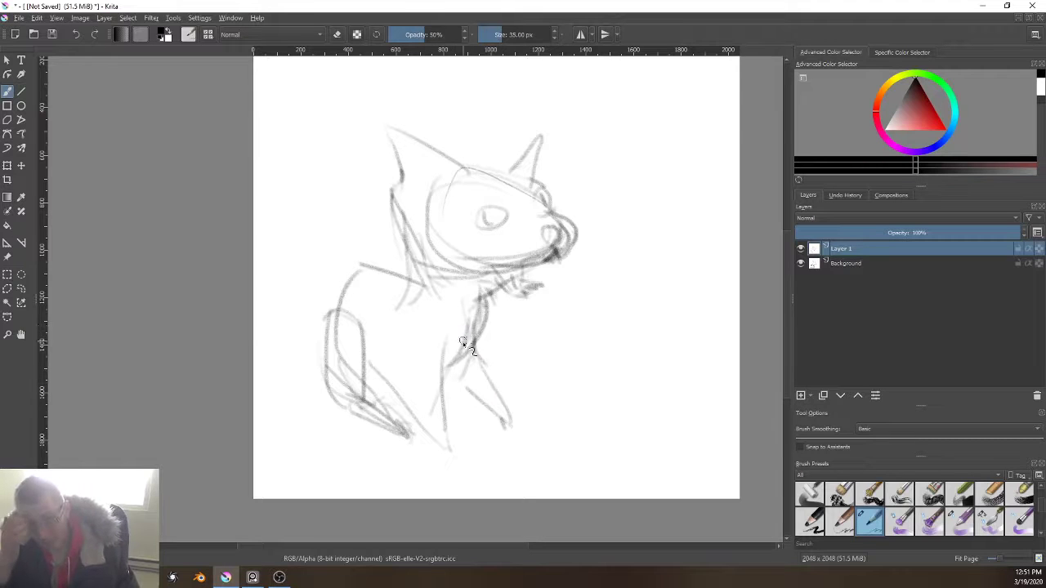
mouse_move(469, 357)
left_mouse_down()
mouse_move(473, 366)
mouse_move(455, 362)
mouse_move(423, 285)
left_mouse_up()
mouse_move(460, 354)
left_mouse_down()
mouse_move(420, 302)
mouse_move(423, 290)
mouse_move(438, 337)
mouse_move(473, 331)
mouse_move(471, 358)
mouse_move(487, 314)
mouse_move(468, 363)
left_mouse_up()
mouse_move(439, 397)
left_mouse_down()
mouse_move(447, 455)
mouse_move(370, 381)
mouse_move(426, 427)
mouse_move(384, 380)
mouse_move(343, 291)
mouse_move(373, 321)
left_mouse_up()
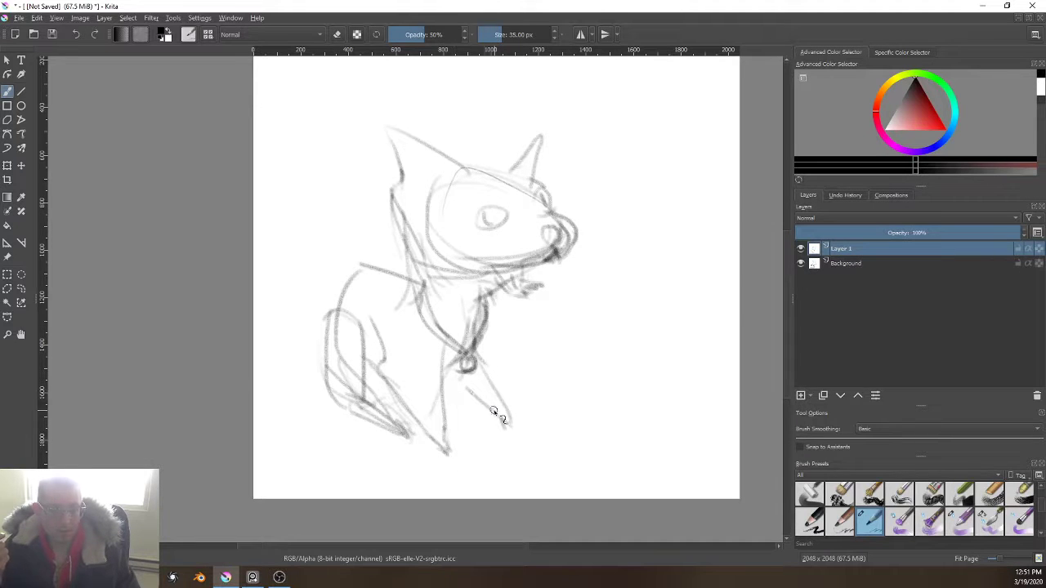
left_click_drag(458, 382, 446, 372)
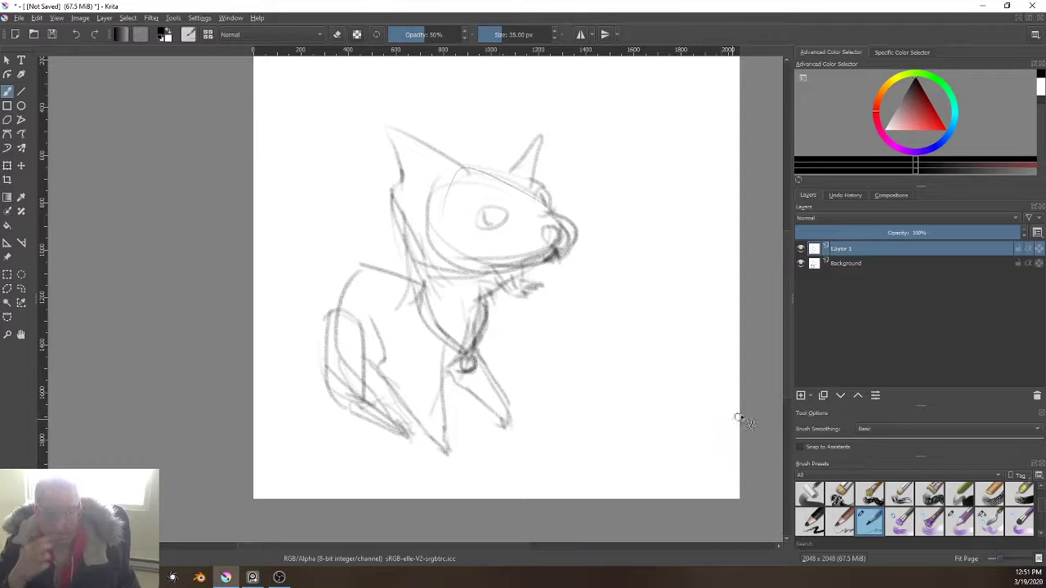
Step: Hide and show Layer 1 to compare it with the Background sketch, and add a new paint layer above it
left_click(801, 248)
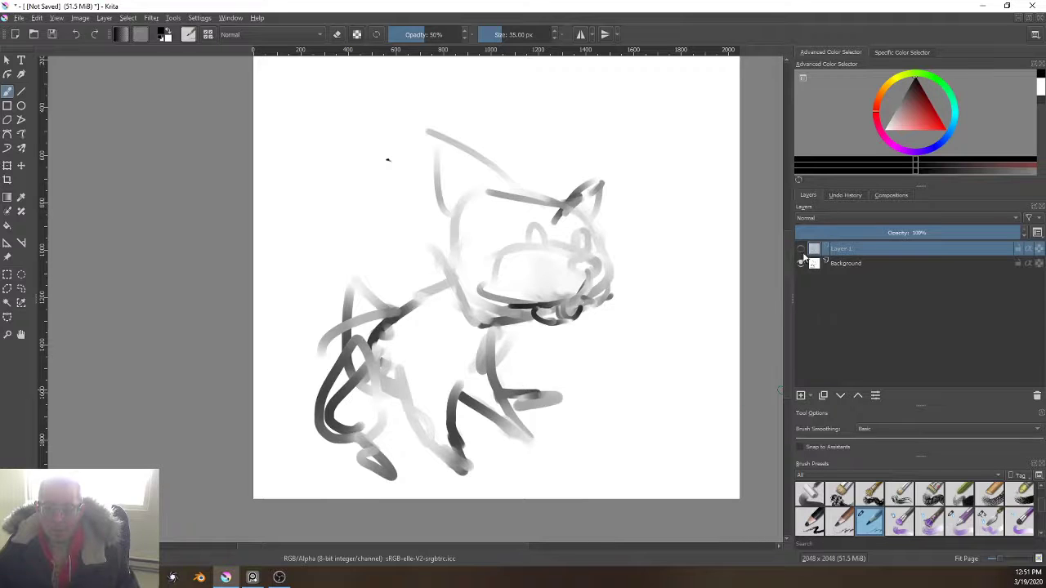
left_click(800, 249)
left_click(800, 396)
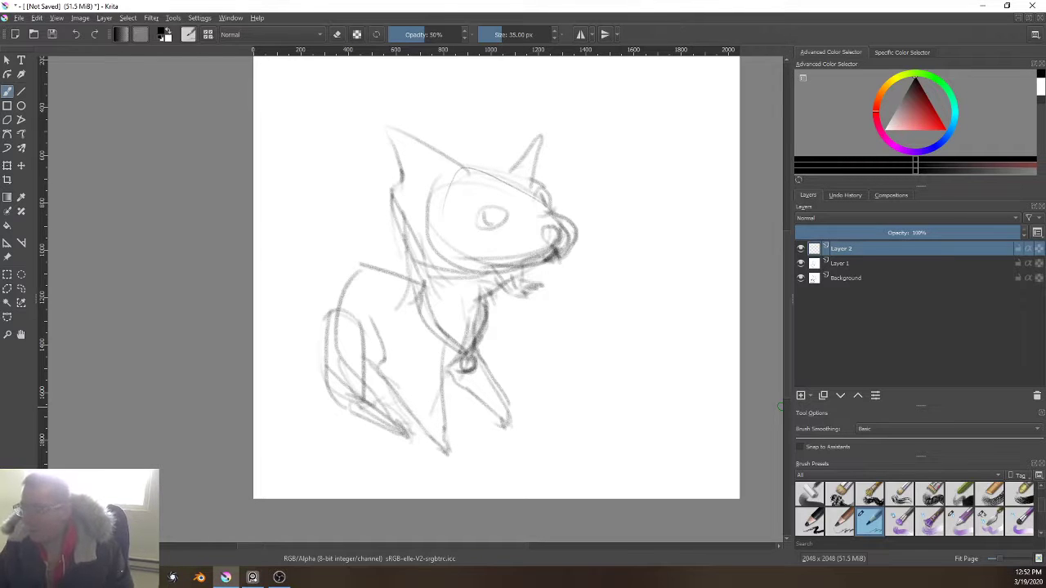
Step: Switch to the reference board, bring it over the canvas, and examine the cat family chart and cat character images
key("alt+Tab")
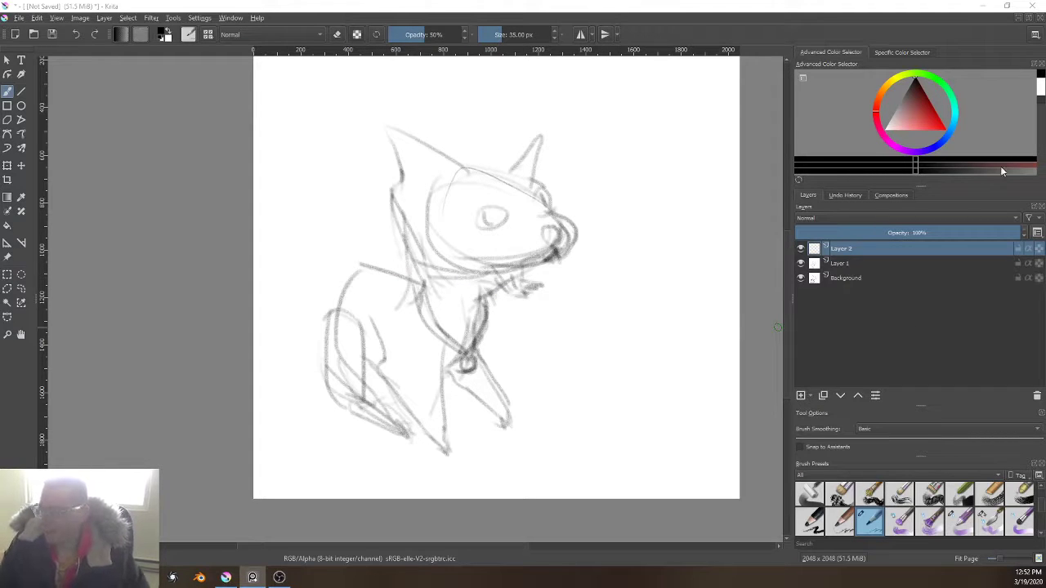
scroll(518, 200, "down", 5)
scroll(525, 216, "up", 5)
left_click_drag(513, 283, 557, 307)
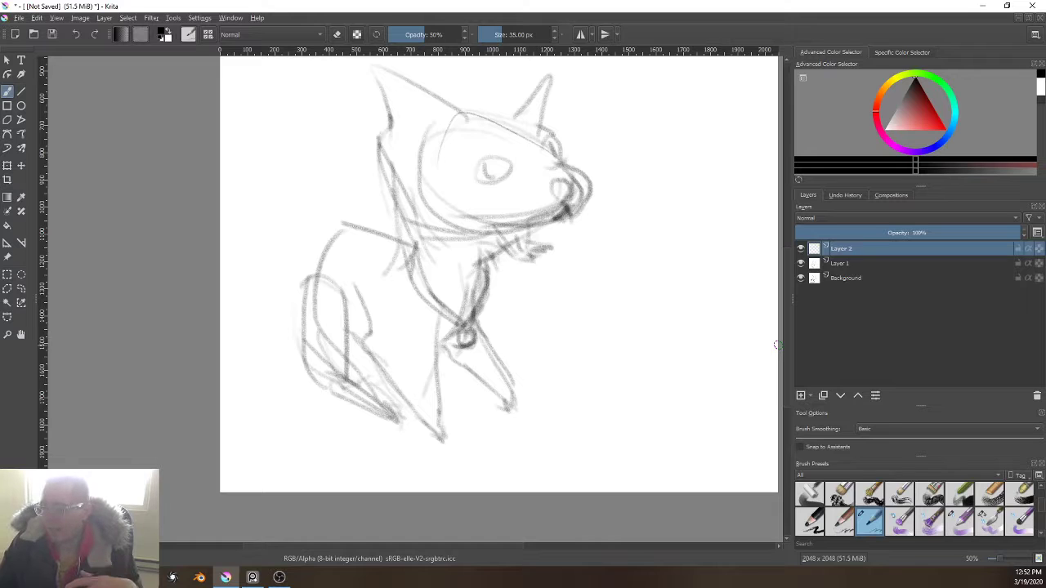
key("alt+Tab")
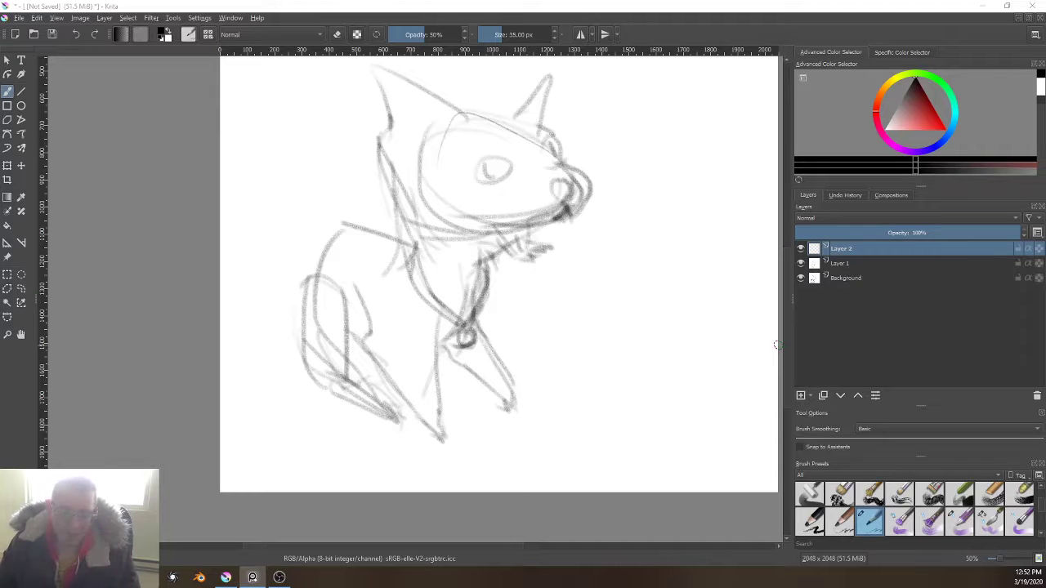
left_click_drag(1045, 265, 523, 338)
scroll(523, 337, "down", 2)
scroll(531, 337, "down", 4)
scroll(518, 311, "down", 1)
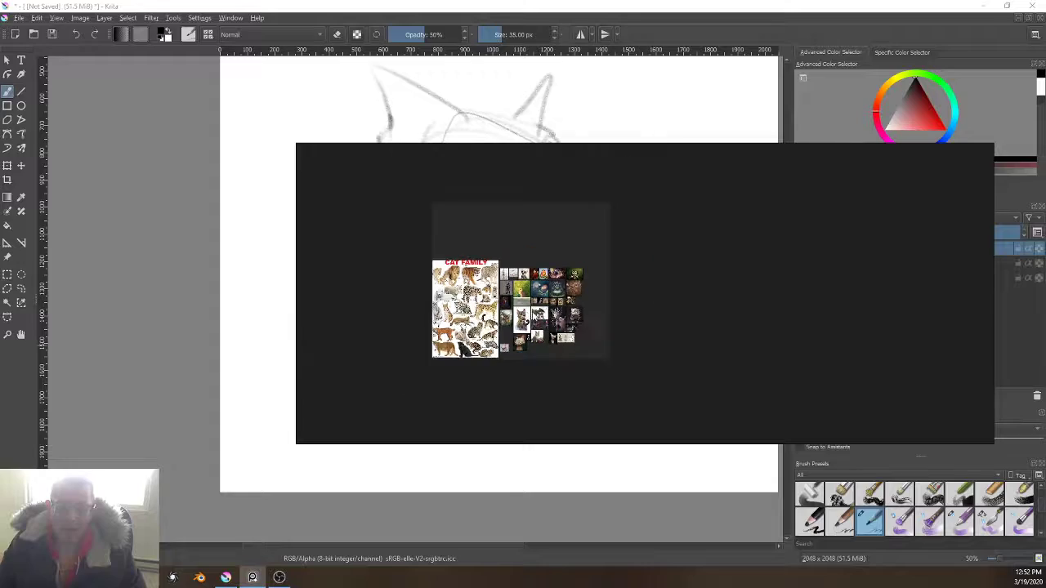
scroll(525, 313, "up", 1)
scroll(535, 314, "down", 1)
scroll(544, 309, "up", 1)
scroll(574, 297, "up", 10)
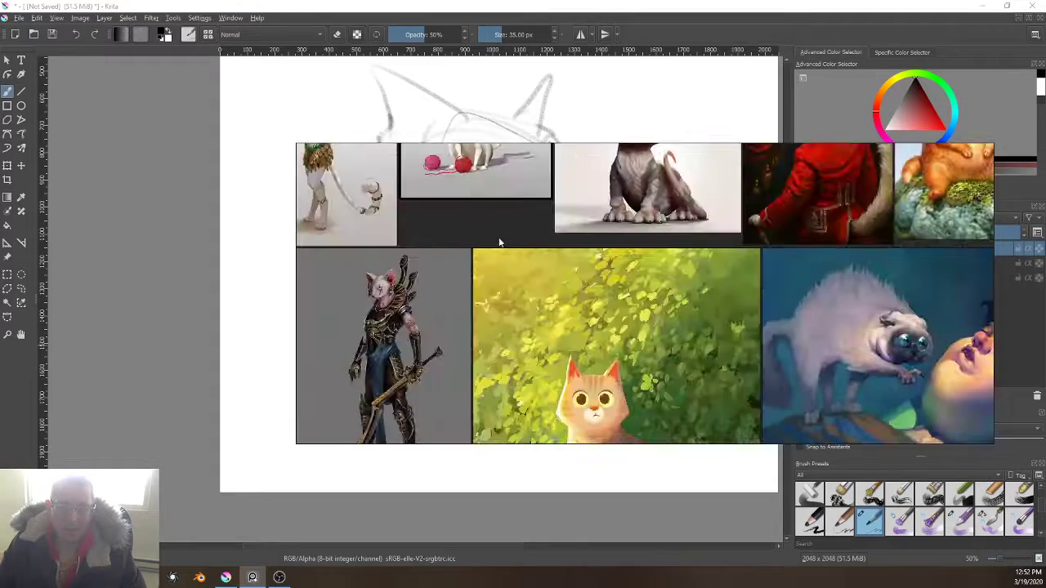
scroll(574, 298, "down", 4)
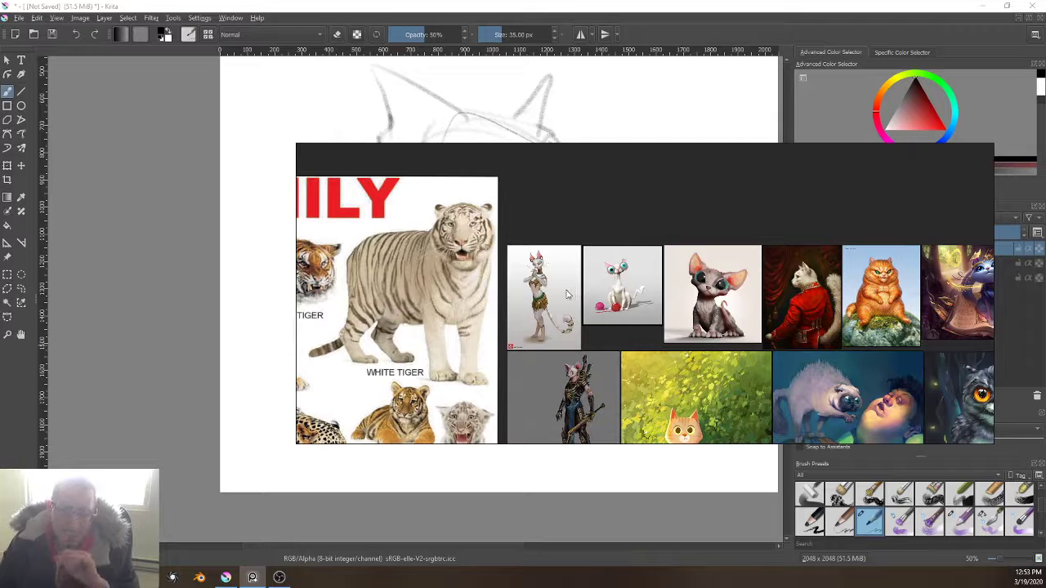
scroll(570, 298, "down", 3)
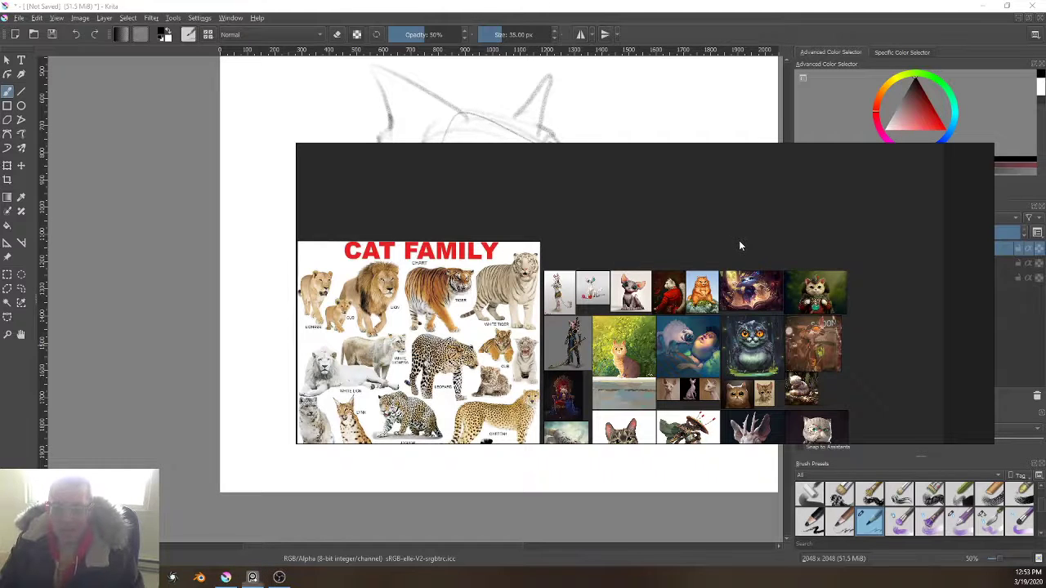
key("alt+Tab")
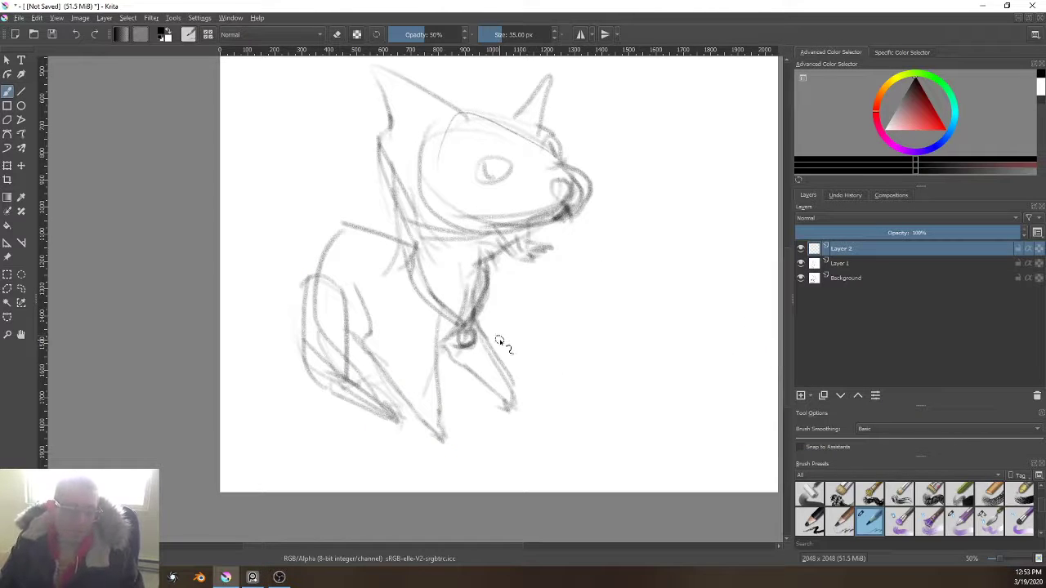
Step: Fill Layer 2 with white to get a blank canvas over the previous sketch
scroll(501, 346, "up", 1)
scroll(503, 348, "down", 1)
scroll(653, 369, "down", 1)
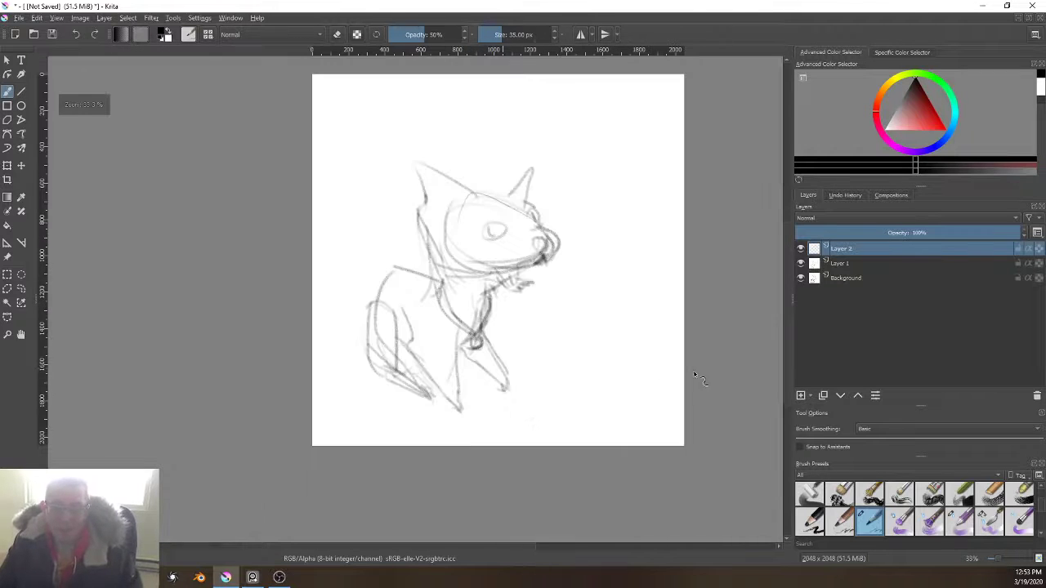
key("Delete")
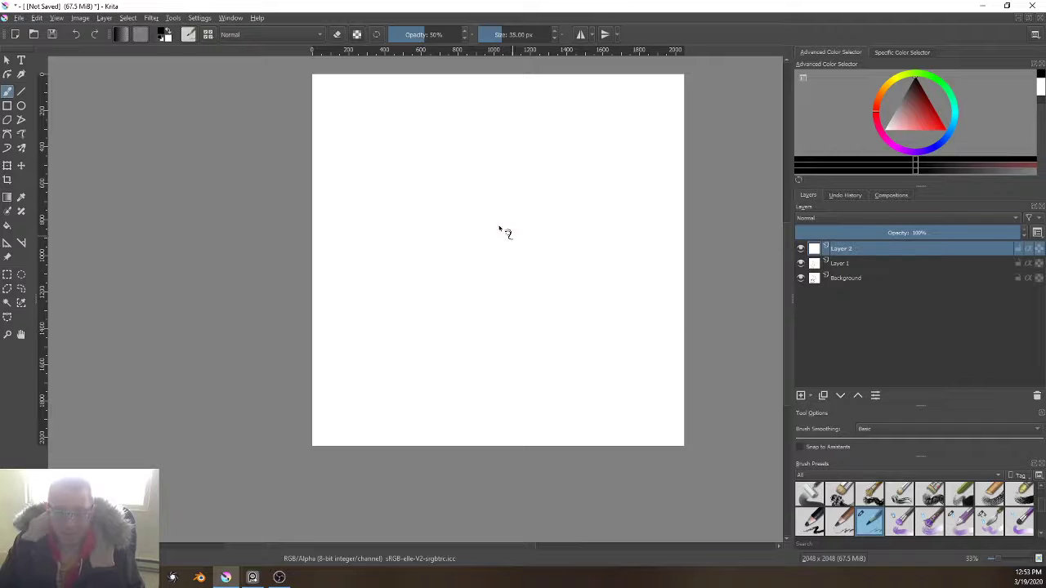
Step: Sketch a tilted half-oval head on a long neck and rough in the chest and body with the 35 px brush
mouse_move(507, 175)
left_mouse_down()
mouse_move(536, 192)
mouse_move(449, 166)
left_mouse_up()
left_click_drag(495, 204, 532, 191)
left_click_drag(533, 190, 492, 216)
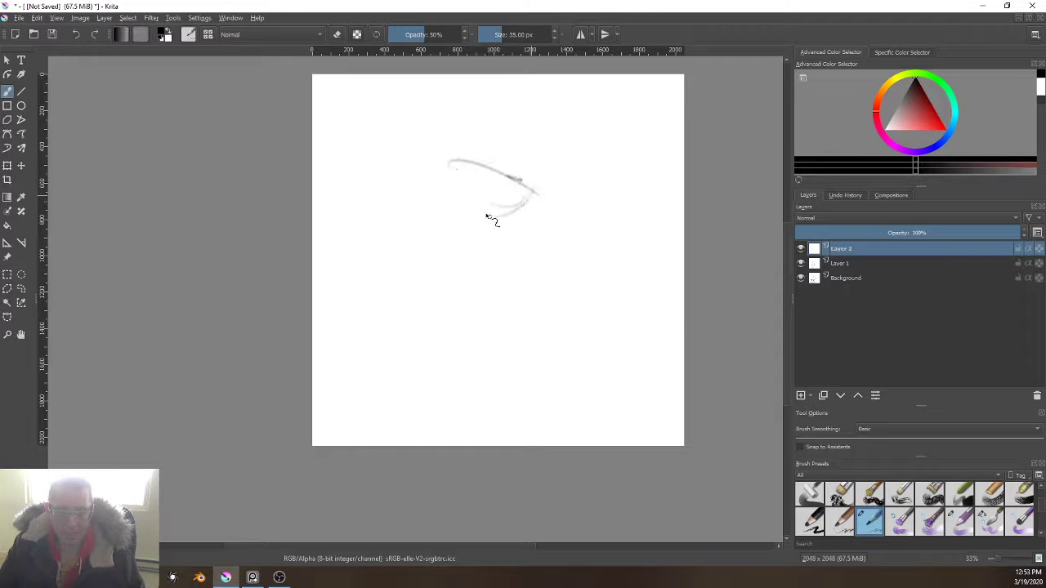
mouse_move(448, 169)
left_mouse_down()
mouse_move(484, 216)
mouse_move(495, 286)
mouse_move(450, 314)
left_mouse_up()
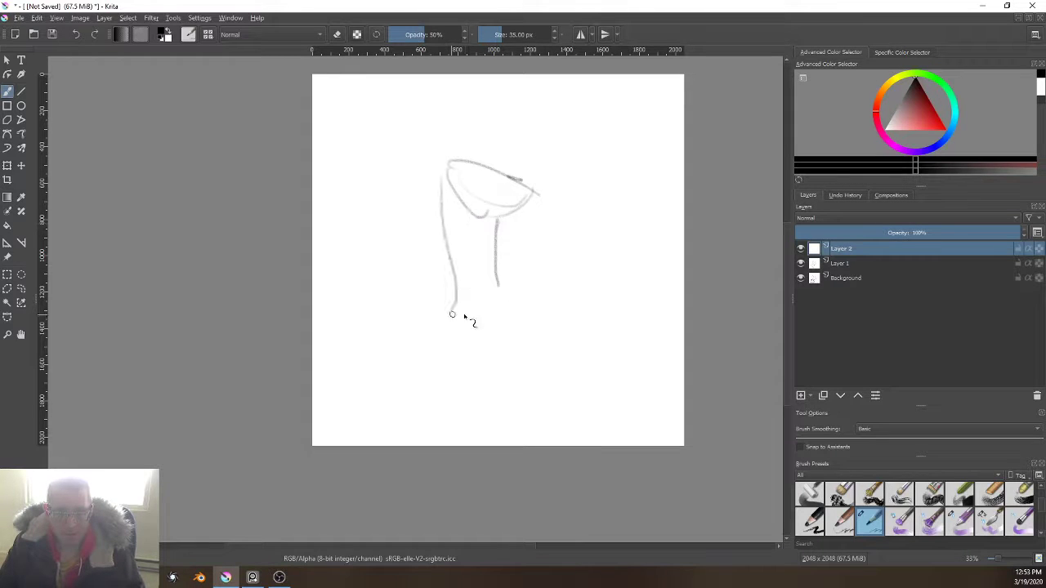
left_click_drag(501, 276, 495, 343)
mouse_move(450, 311)
left_mouse_down()
mouse_move(358, 348)
mouse_move(489, 342)
mouse_move(488, 394)
mouse_move(458, 330)
mouse_move(451, 363)
mouse_move(464, 370)
mouse_move(469, 341)
mouse_move(505, 374)
mouse_move(461, 358)
mouse_move(455, 333)
left_mouse_up()
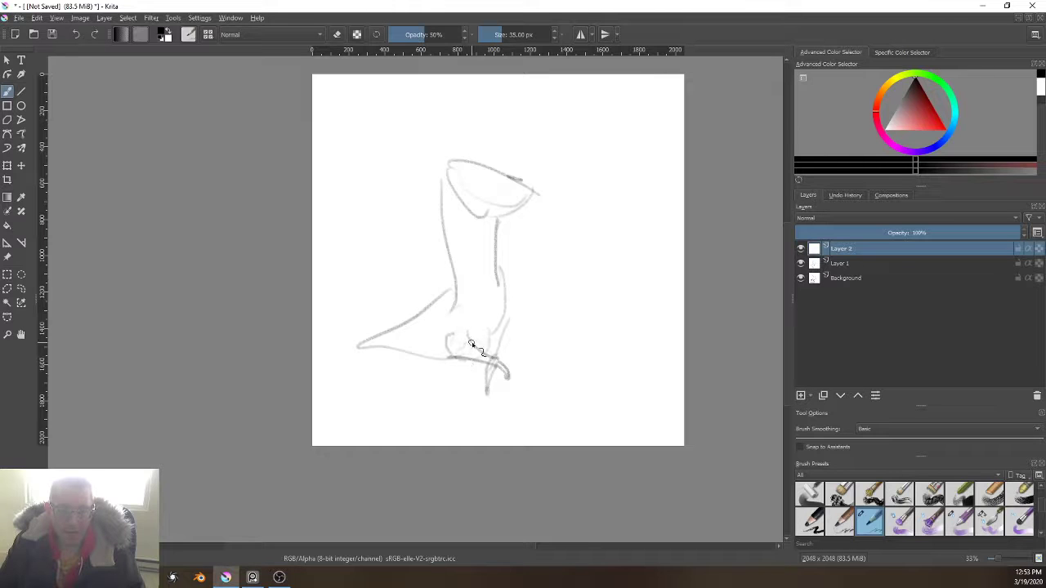
Step: Sketch the front shoulder and leg contour, and build up the rear body with an oval haunch and hind foot
left_click_drag(526, 281, 497, 366)
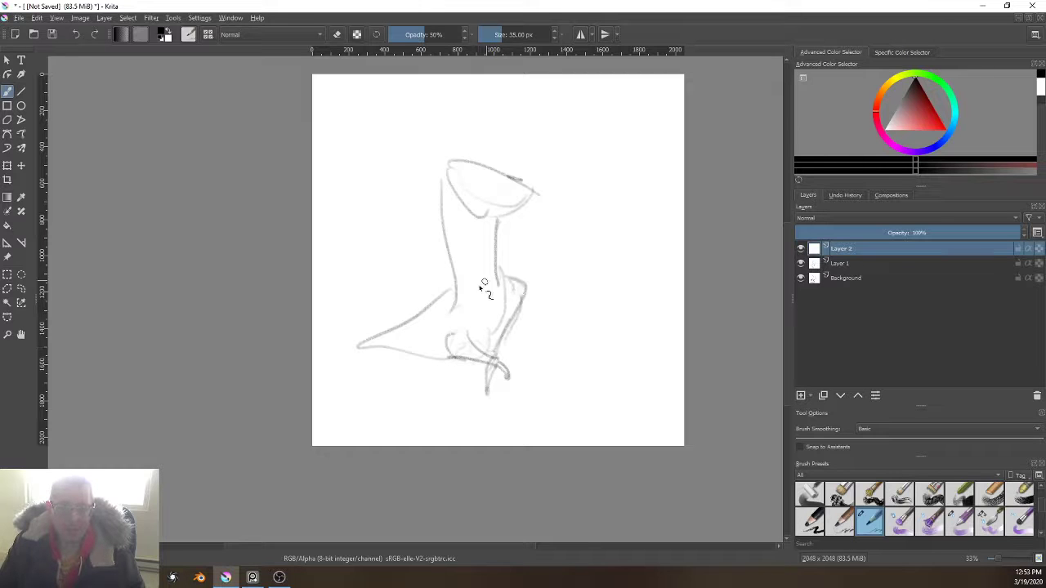
left_click_drag(434, 304, 408, 330)
left_click_drag(455, 363, 423, 371)
mouse_move(434, 365)
left_mouse_down()
mouse_move(378, 354)
mouse_move(363, 363)
mouse_move(361, 350)
mouse_move(380, 375)
mouse_move(405, 371)
mouse_move(396, 391)
mouse_move(373, 391)
mouse_move(402, 367)
mouse_move(349, 368)
mouse_move(395, 379)
mouse_move(373, 388)
mouse_move(414, 396)
mouse_move(376, 393)
mouse_move(420, 397)
mouse_move(369, 392)
mouse_move(366, 375)
mouse_move(398, 374)
mouse_move(378, 352)
mouse_move(405, 368)
left_mouse_up()
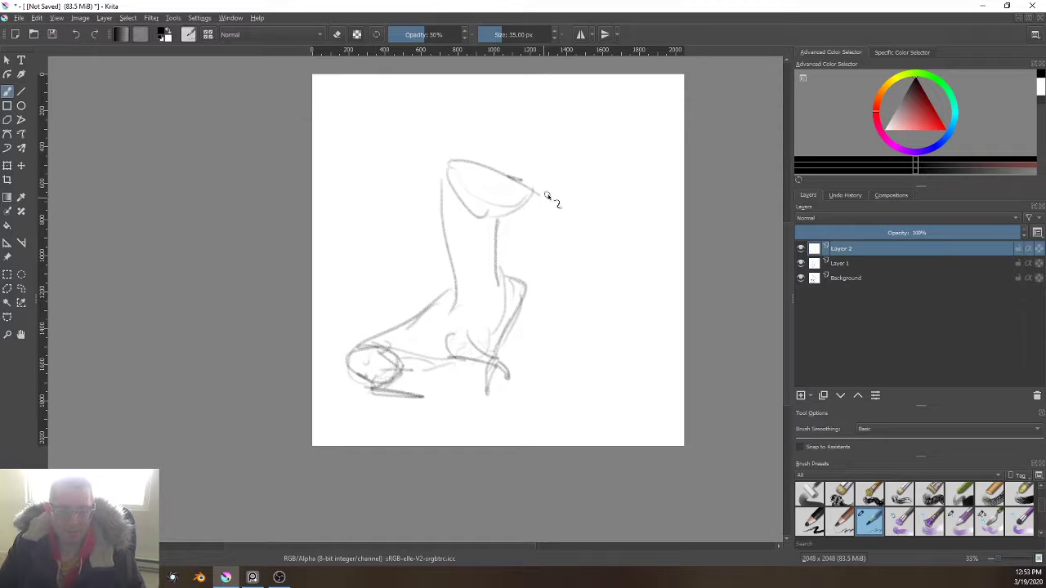
Step: Add tall pointed ears and simple facial features, and sketch the belly line, second hind foot and raised tail
mouse_move(532, 189)
left_mouse_down()
mouse_move(560, 138)
mouse_move(480, 188)
mouse_move(445, 119)
mouse_move(412, 174)
mouse_move(439, 107)
mouse_move(448, 178)
mouse_move(500, 202)
mouse_move(473, 200)
mouse_move(477, 214)
left_mouse_up()
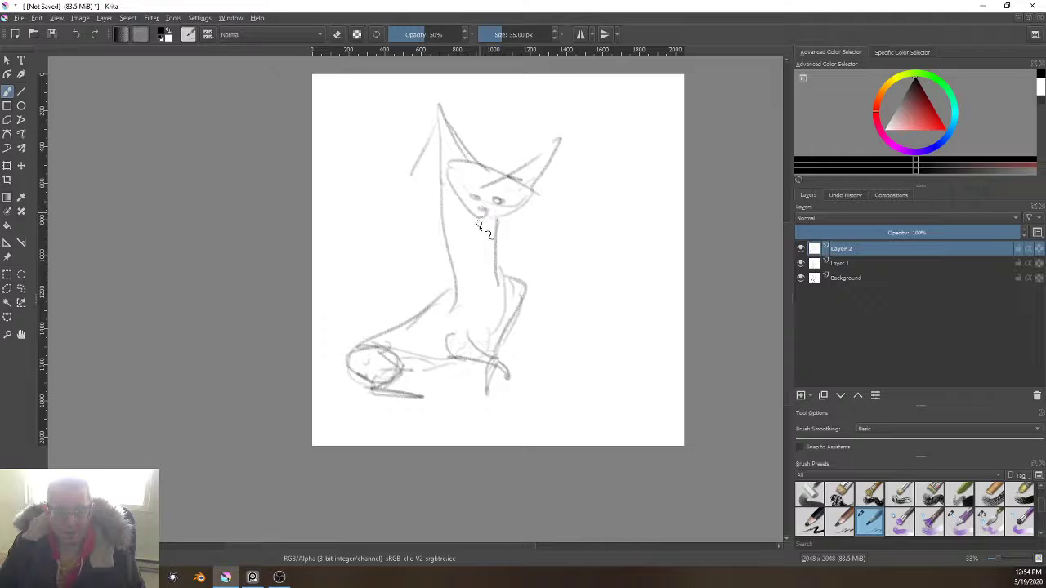
mouse_move(484, 350)
left_mouse_down()
mouse_move(469, 328)
mouse_move(482, 341)
mouse_move(507, 311)
left_mouse_up()
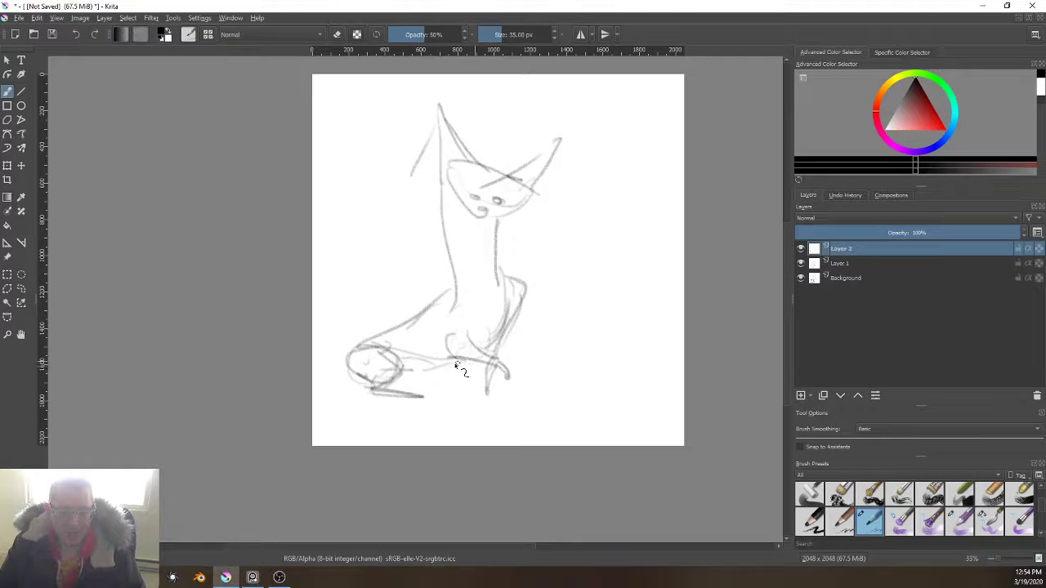
mouse_move(483, 361)
left_mouse_down()
mouse_move(374, 381)
mouse_move(441, 385)
left_mouse_up()
mouse_move(357, 263)
left_mouse_down()
mouse_move(342, 347)
mouse_move(367, 255)
left_mouse_up()
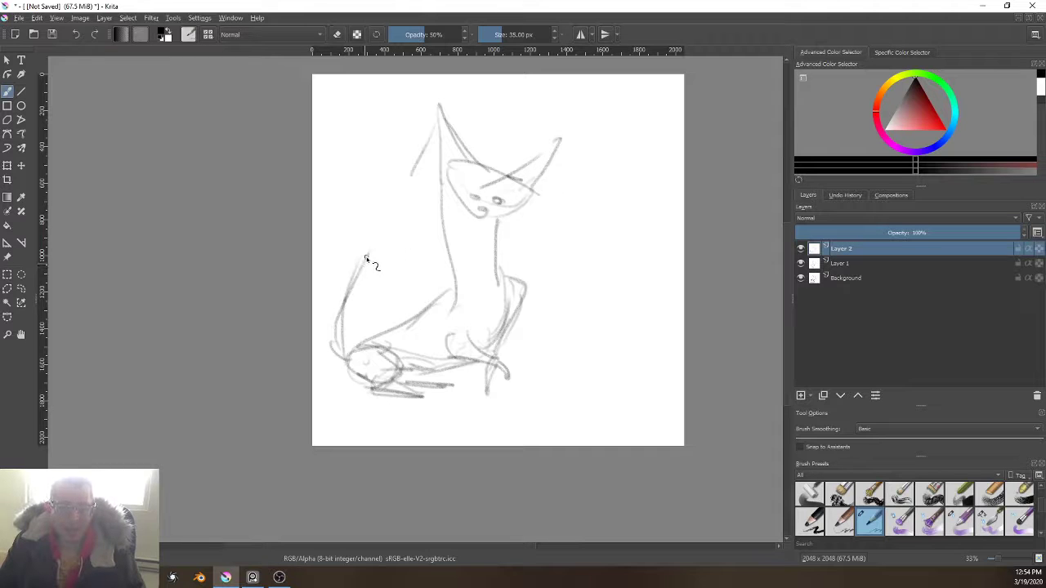
Step: Reinforce the raised tail and draw the mouth line beneath the cat's nose
scroll(399, 356, "up", 2)
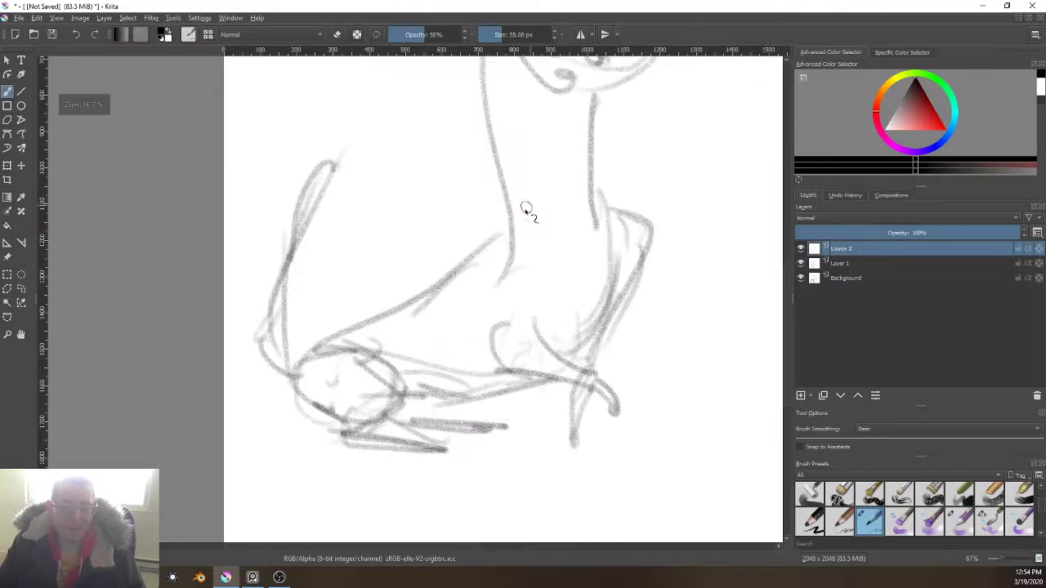
left_click_drag(537, 188, 475, 385)
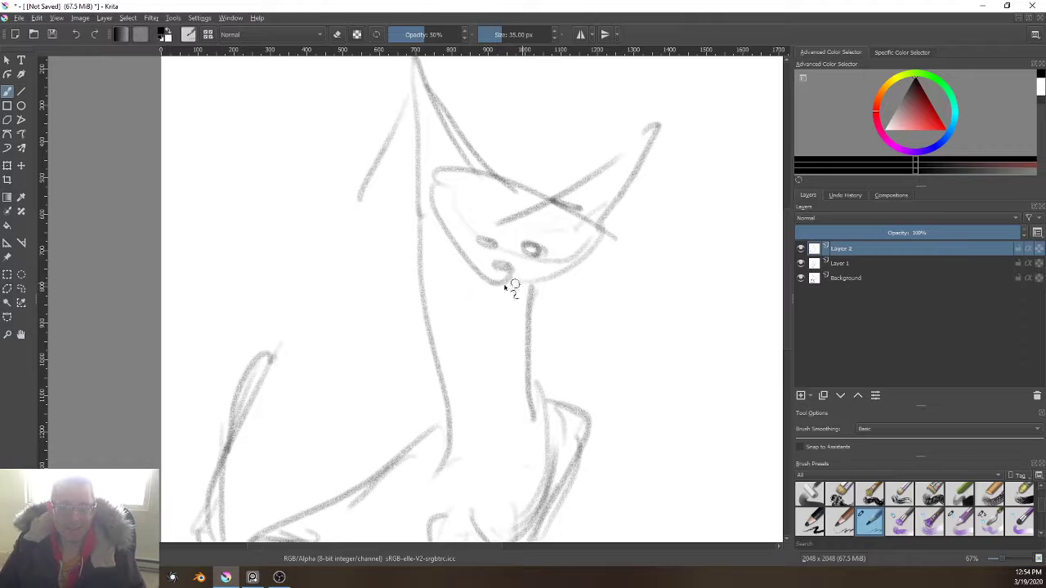
left_click_drag(523, 284, 503, 283)
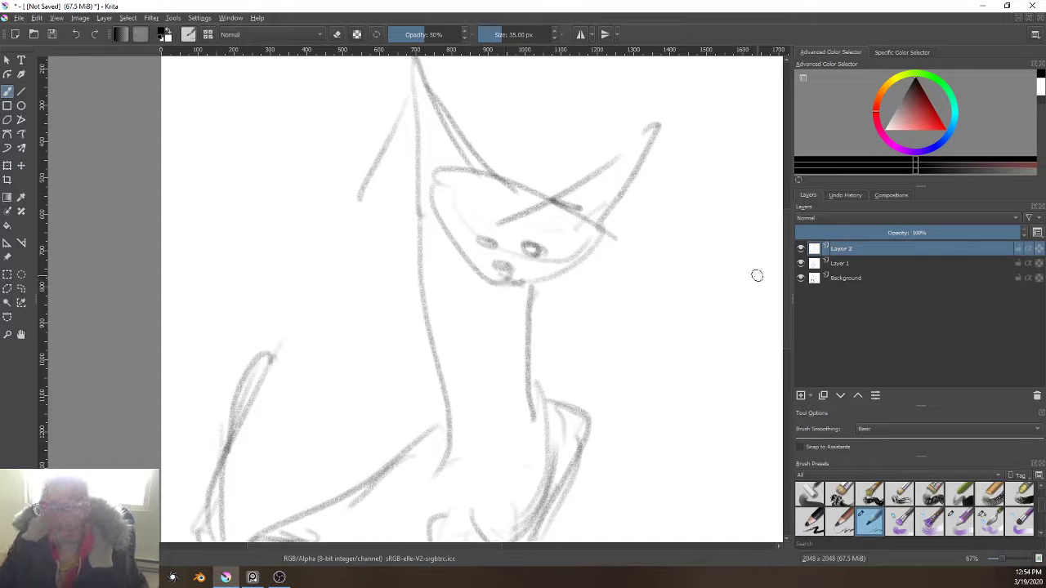
left_click_drag(1044, 112, 699, 181)
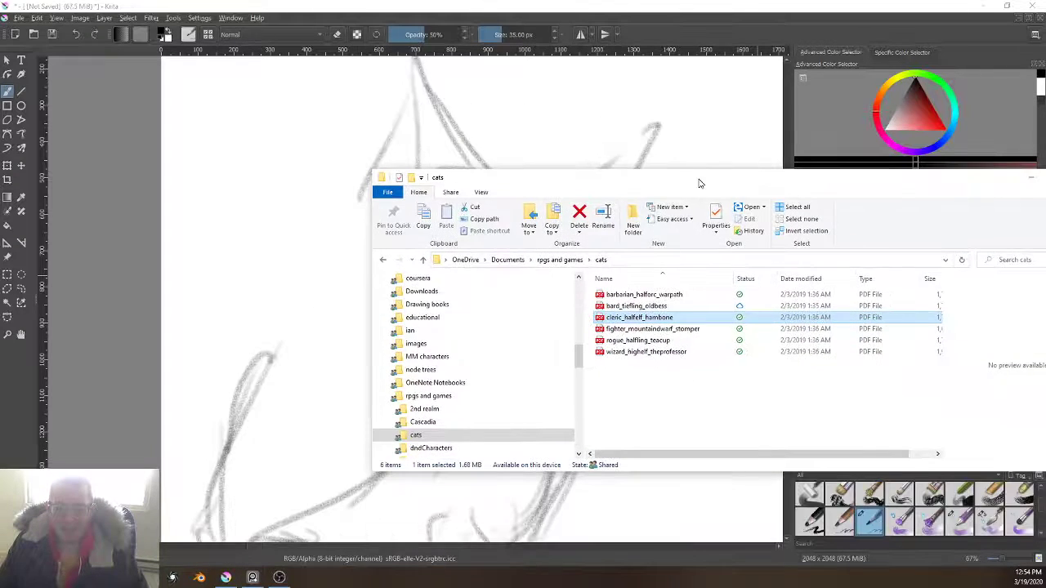
key("alt+Tab")
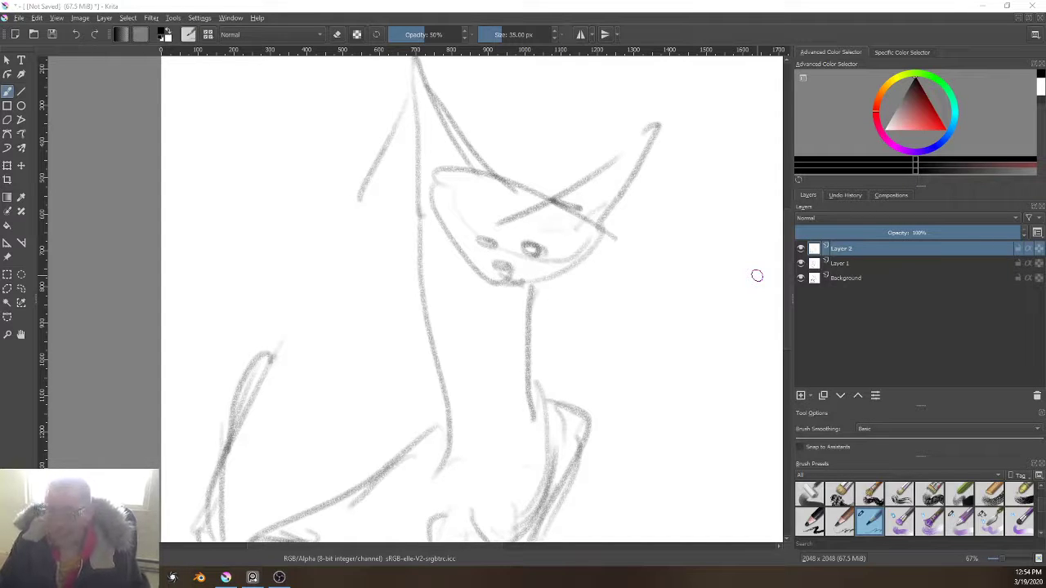
scroll(621, 268, "down", 3)
scroll(584, 270, "up", 3)
scroll(584, 271, "down", 3)
scroll(583, 270, "up", 2)
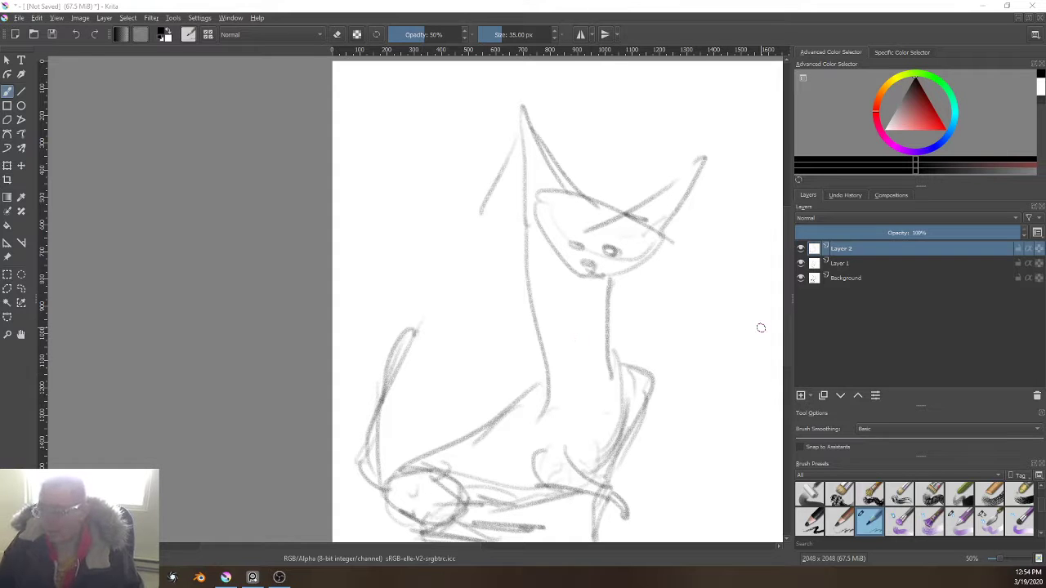
scroll(663, 362, "down", 3)
scroll(666, 365, "up", 4)
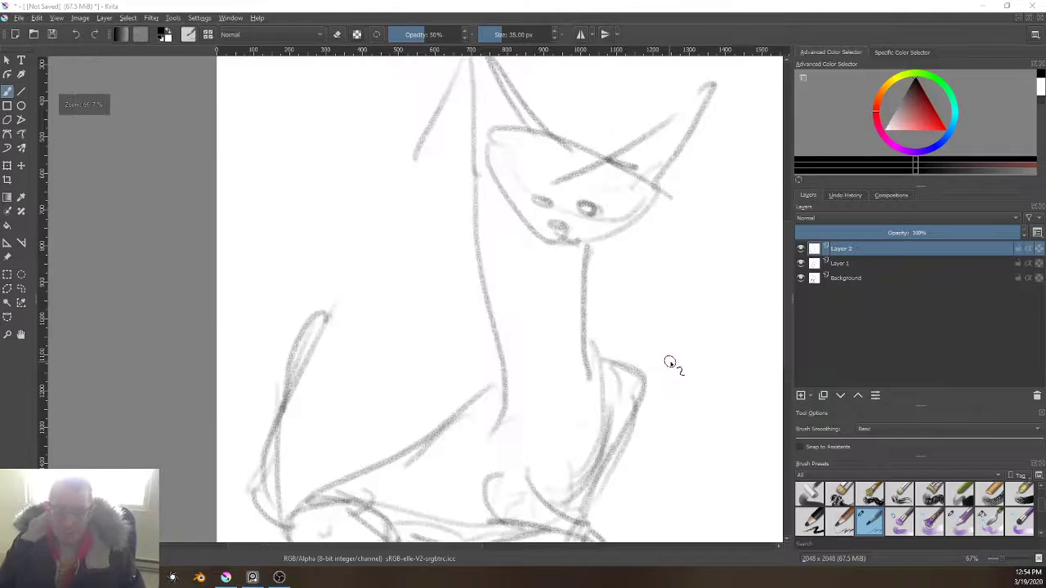
left_click_drag(672, 364, 465, 398)
scroll(480, 398, "down", 2)
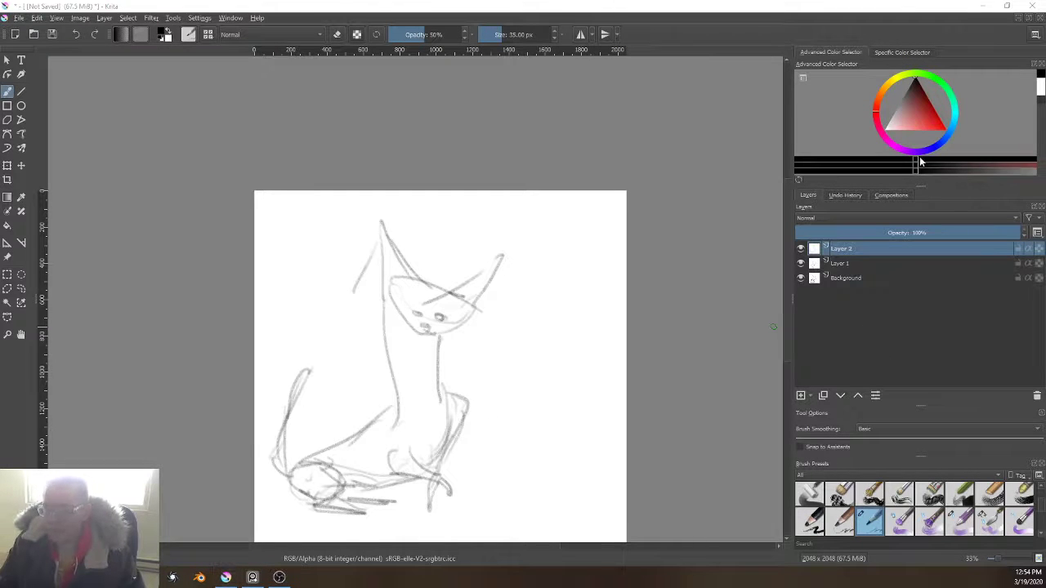
Step: Open the rogue_halfling_teacup character sheet from the cats folder in File Explorer and read its race, background and backstory
left_click_drag(1044, 119, 879, 87)
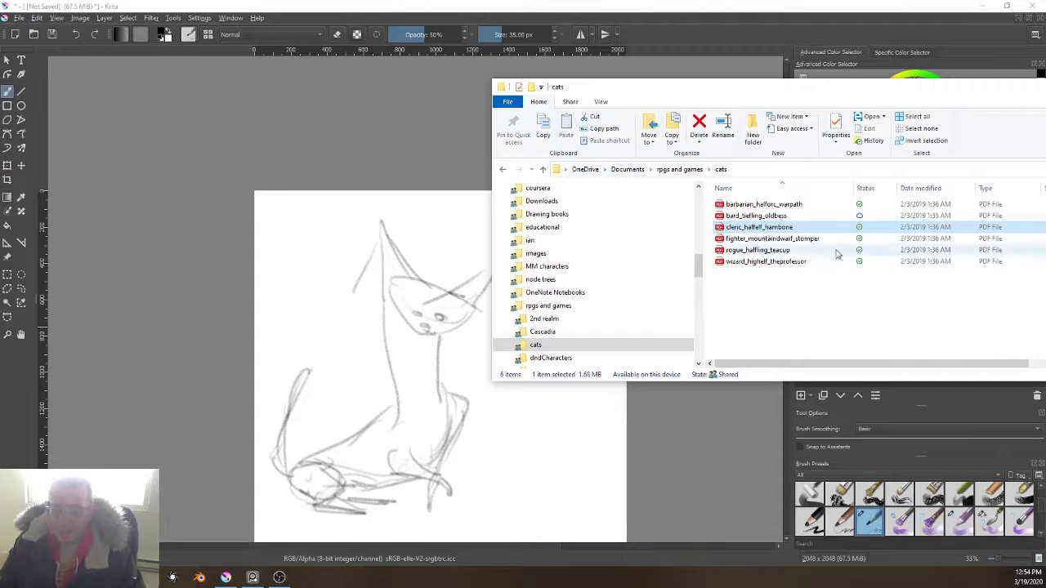
left_click(766, 239)
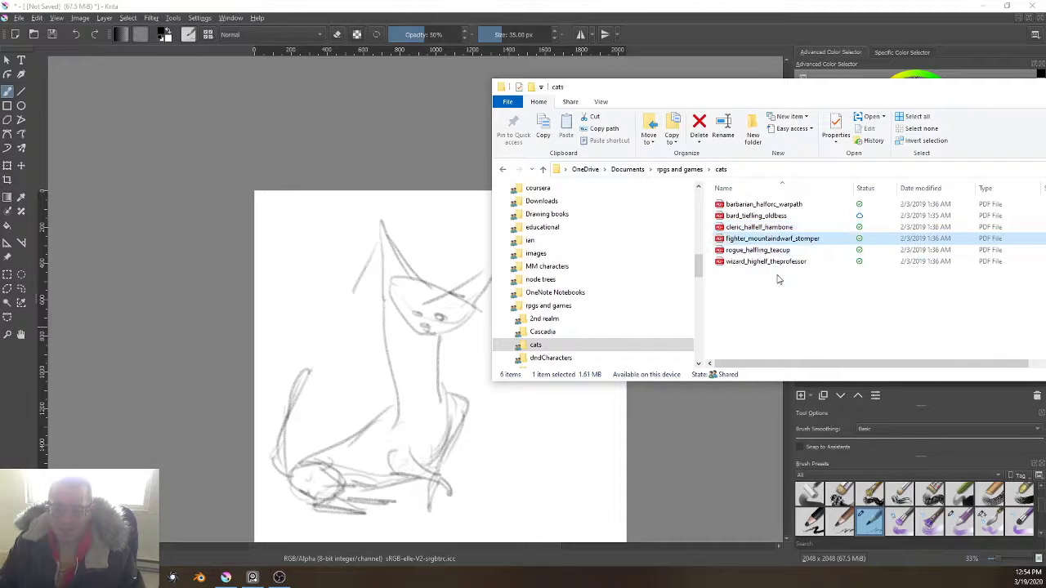
double_click(757, 250)
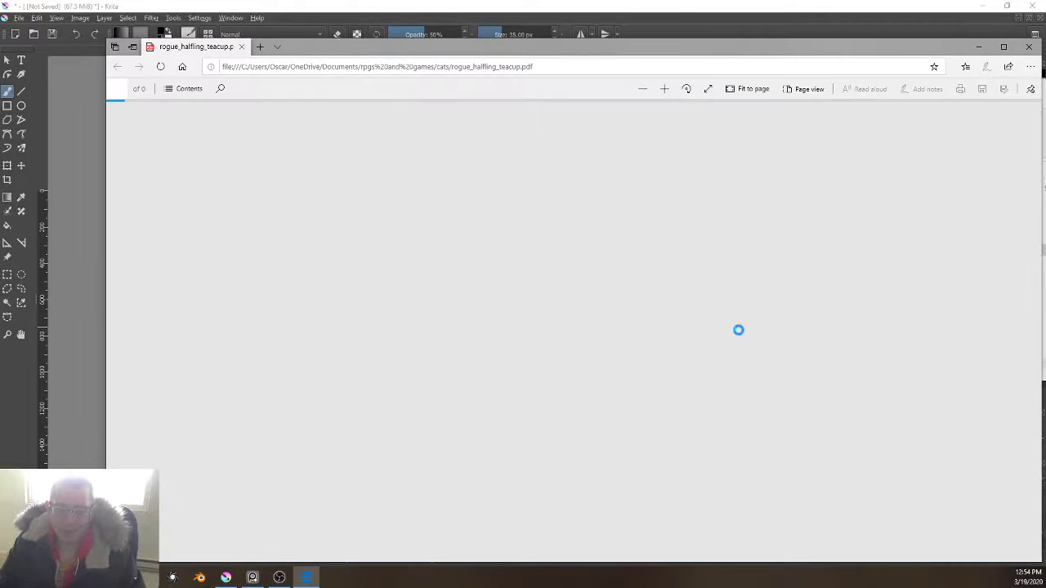
scroll(683, 353, "down", 1)
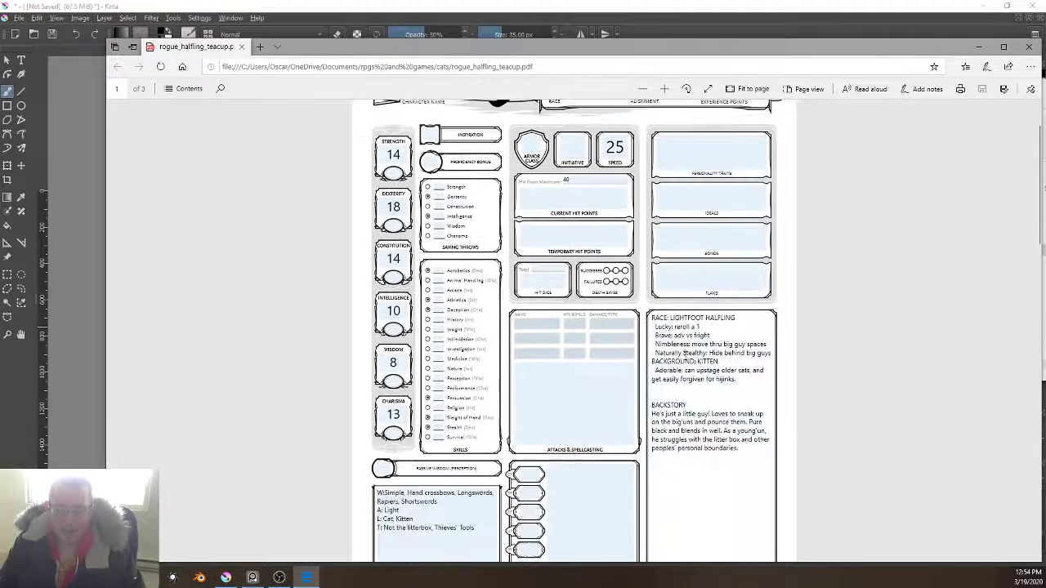
double_click(710, 320)
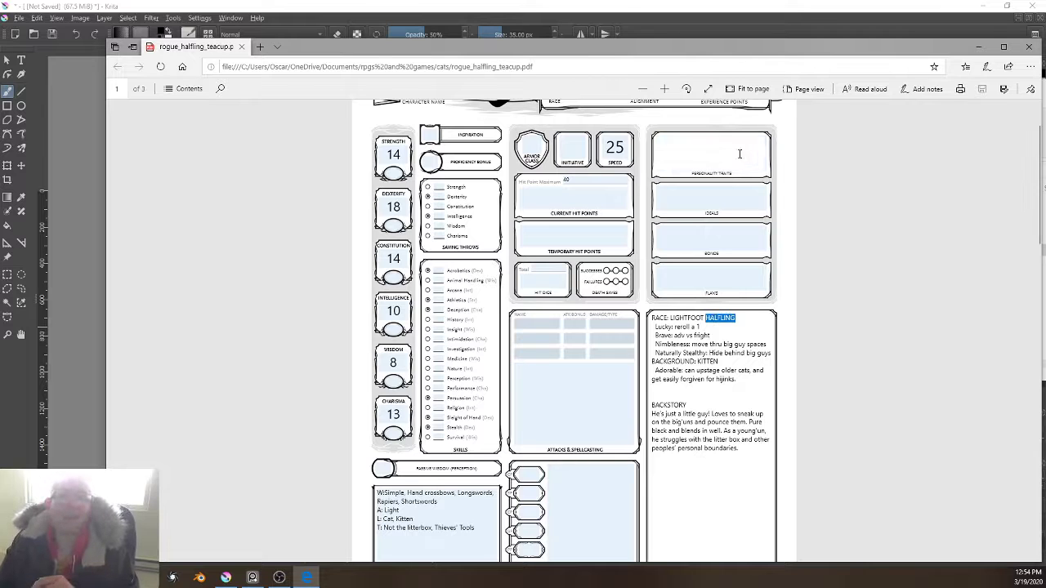
left_click(901, 348)
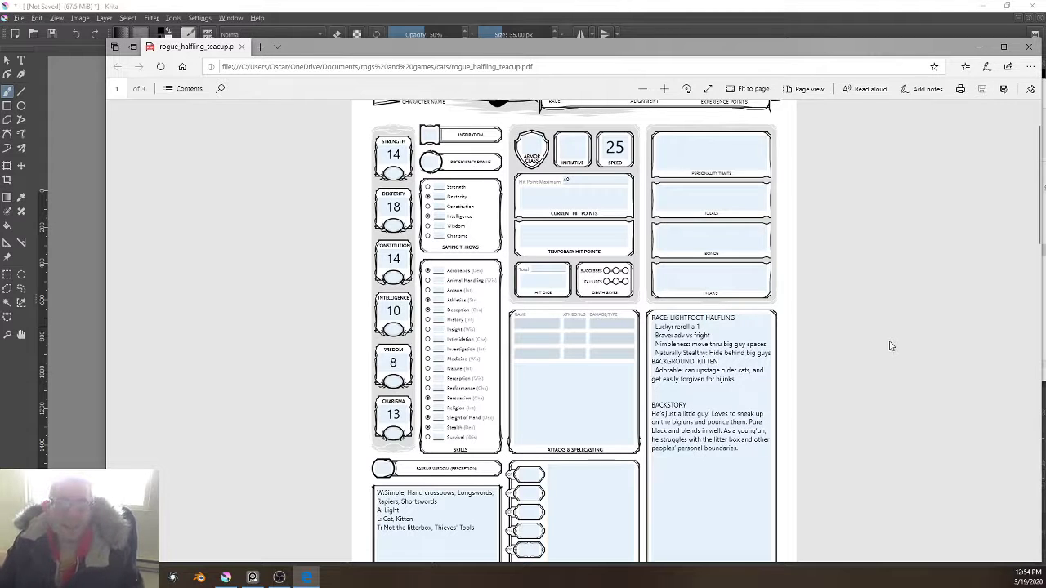
Step: Switch to the reference board and examine the stylized cat character images up close for proportions and faces
key("alt+Tab")
key("alt+Tab")
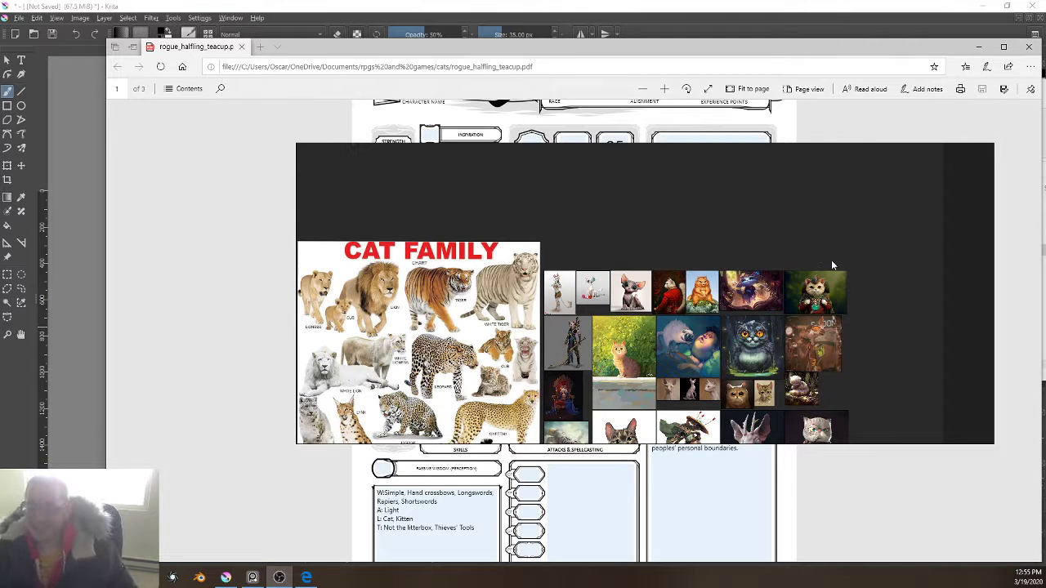
scroll(651, 250, "up", 3)
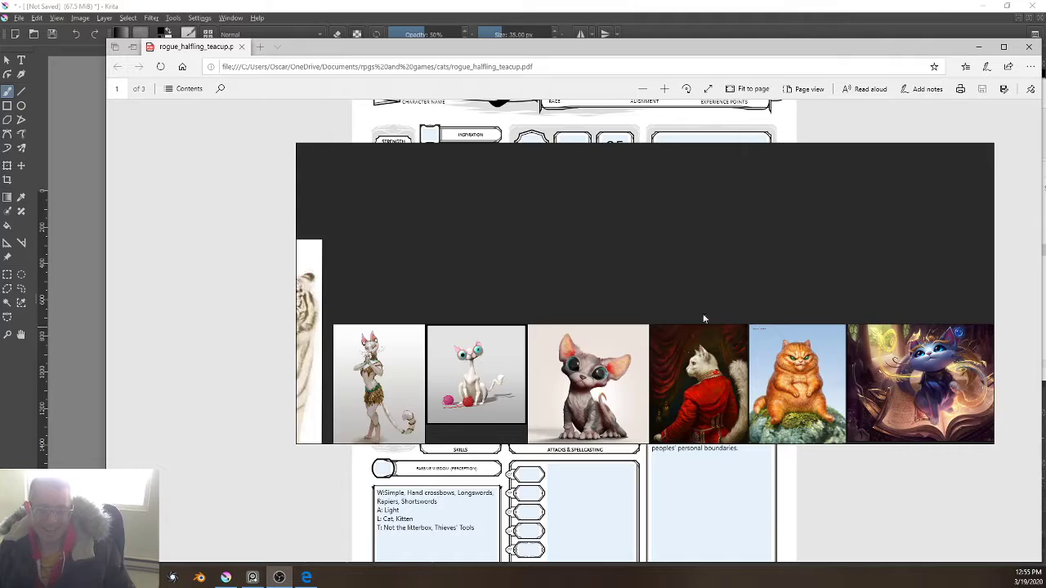
scroll(706, 318, "down", 1)
left_click_drag(712, 317, 738, 238)
scroll(797, 284, "up", 2)
scroll(797, 287, "down", 1)
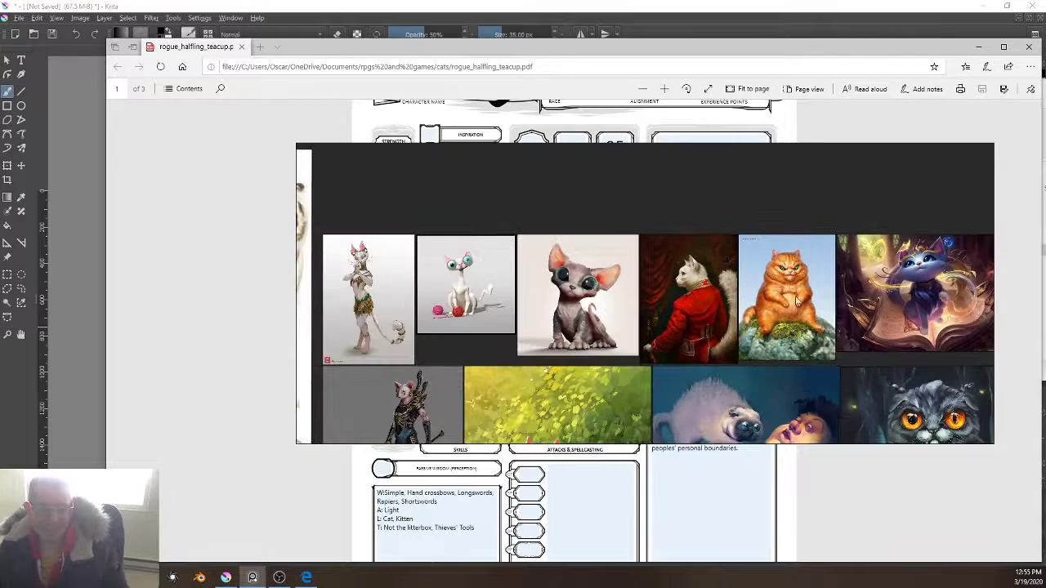
scroll(797, 301, "down", 2)
scroll(870, 330, "up", 4)
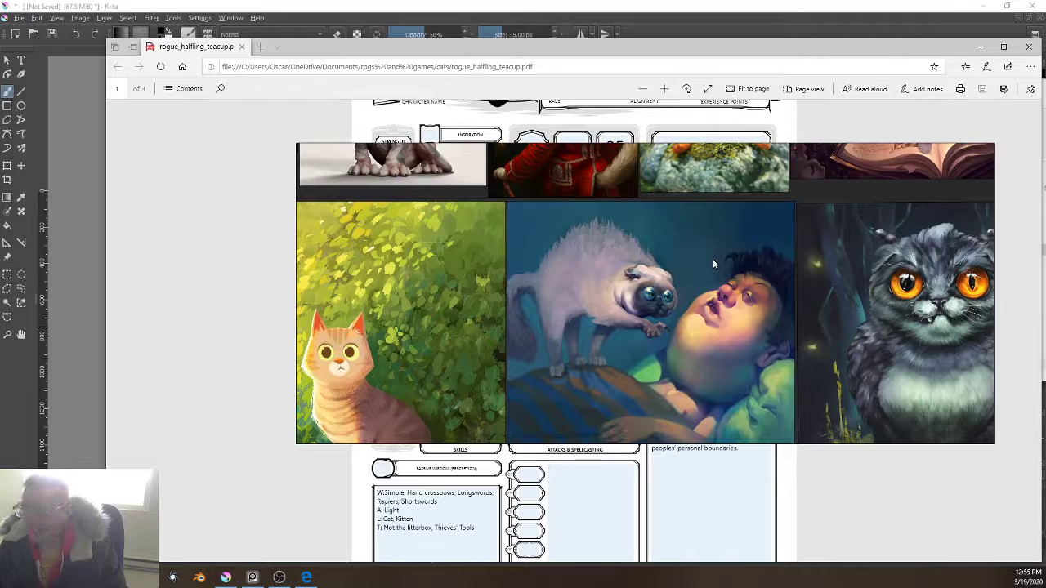
Step: Return to the Krita canvas and outline the cat's nose with the brush reduced to 9 px
key("alt+Tab")
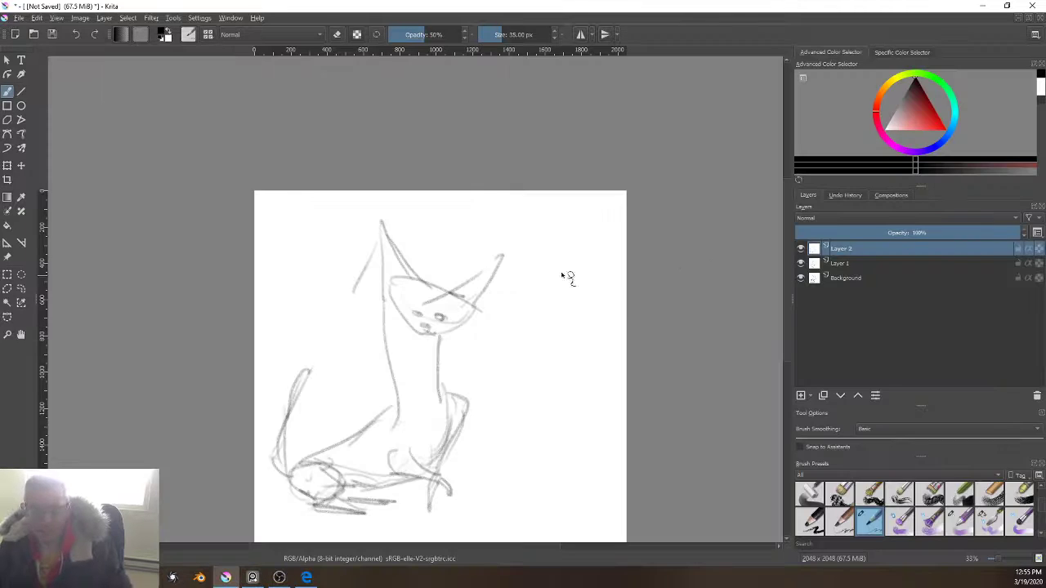
scroll(543, 304, "up", 4)
scroll(511, 325, "down", 2)
scroll(512, 335, "up", 1)
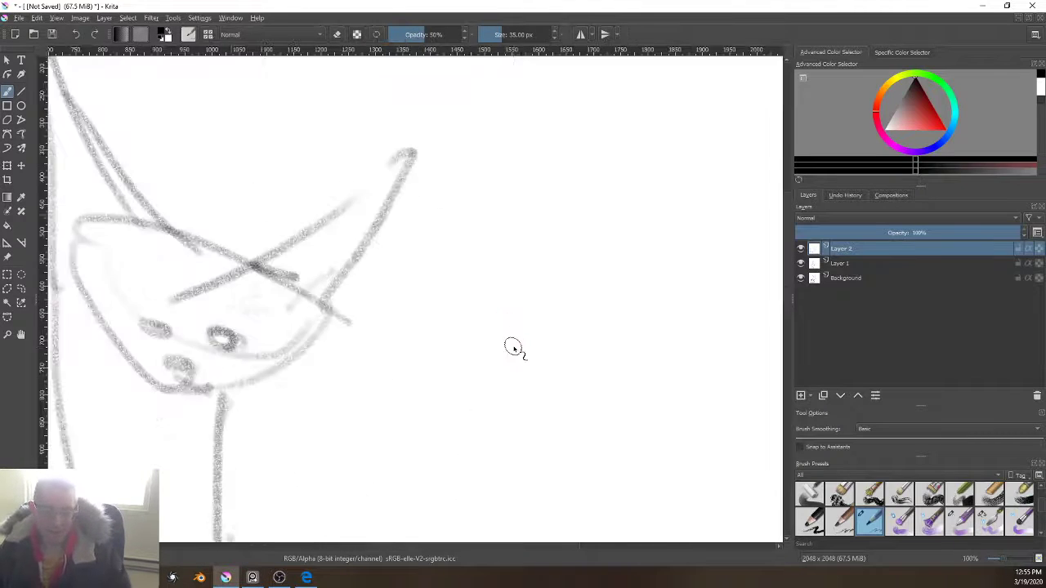
left_click_drag(153, 364, 362, 373)
scroll(362, 373, "up", 2)
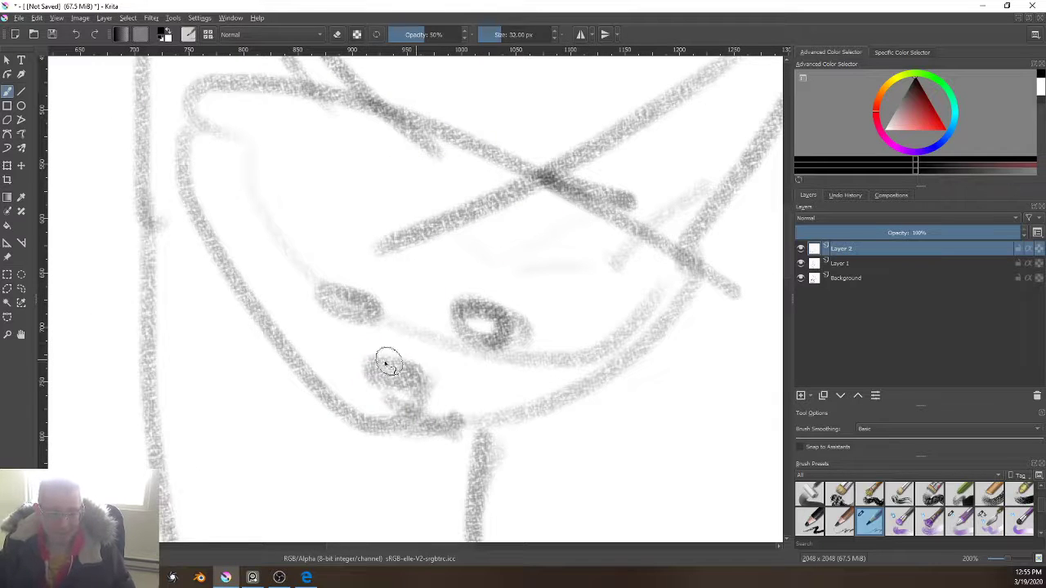
key("bracketleft")
key("bracketleft")
key("bracketleft")
key("bracketleft")
key("bracketleft")
key("bracketleft")
key("bracketleft")
key("bracketleft")
key("bracketleft")
key("bracketleft")
key("bracketleft")
key("bracketleft")
mouse_move(377, 358)
left_mouse_down()
mouse_move(421, 380)
mouse_move(387, 364)
mouse_move(402, 389)
left_mouse_up()
scroll(483, 438, "down", 5)
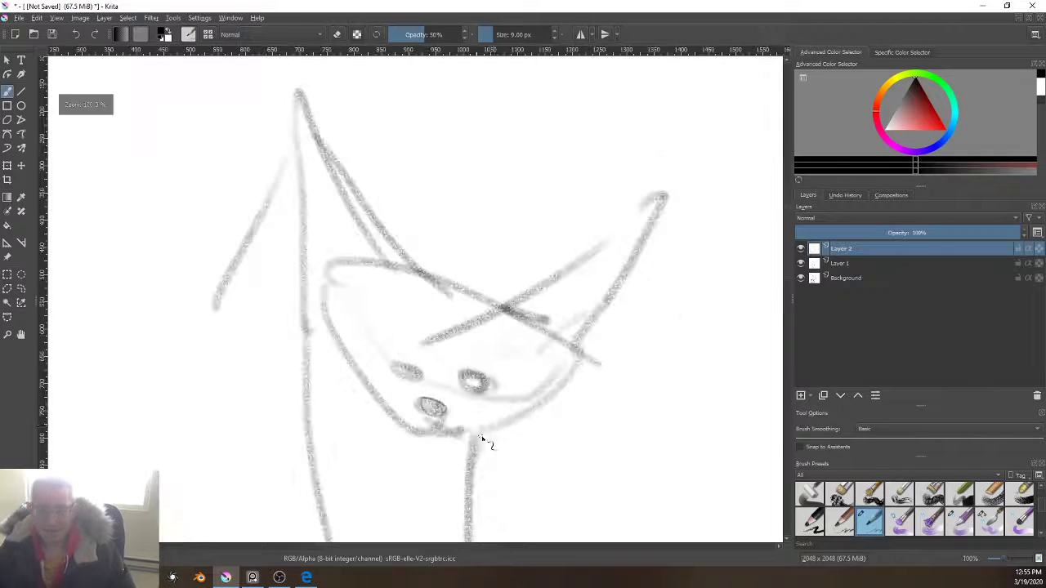
Step: Clear the sketch by filling Layer 2 with white, undoing the trial dark grey and black fills
key("BackSpace")
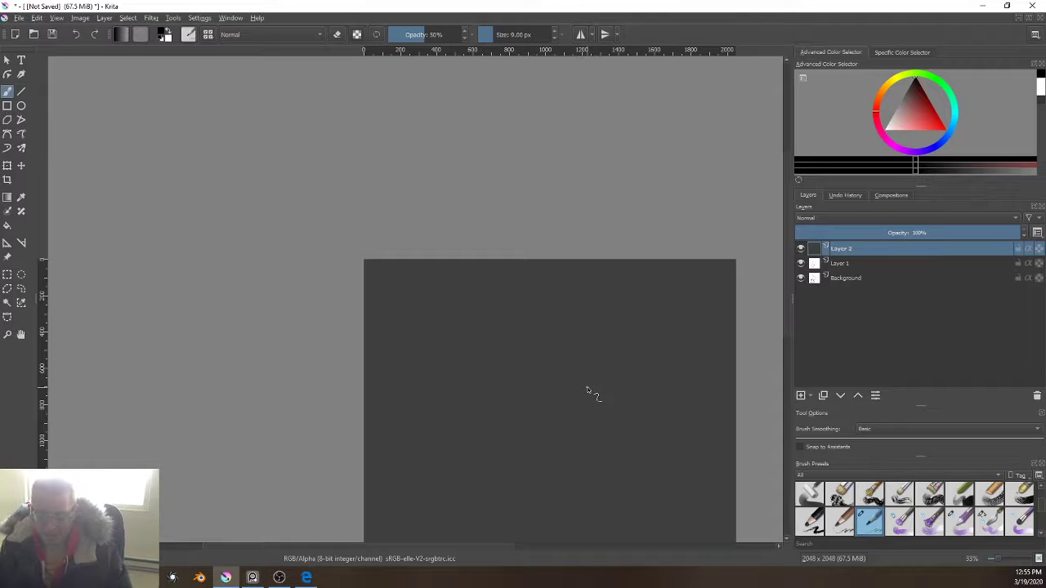
key("shift+BackSpace")
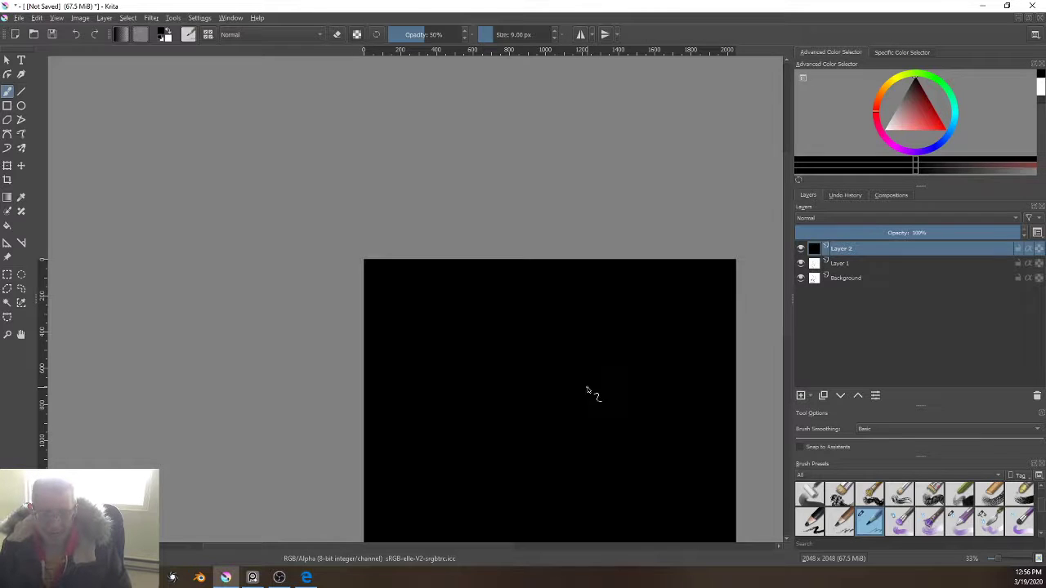
key("ctrl+z")
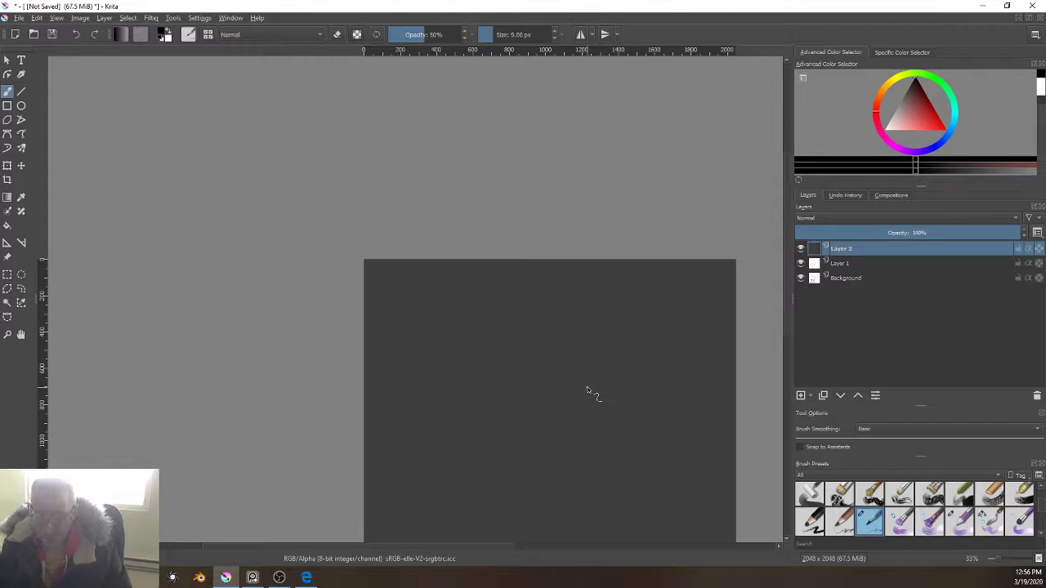
key("ctrl+z")
key("shift+BackSpace")
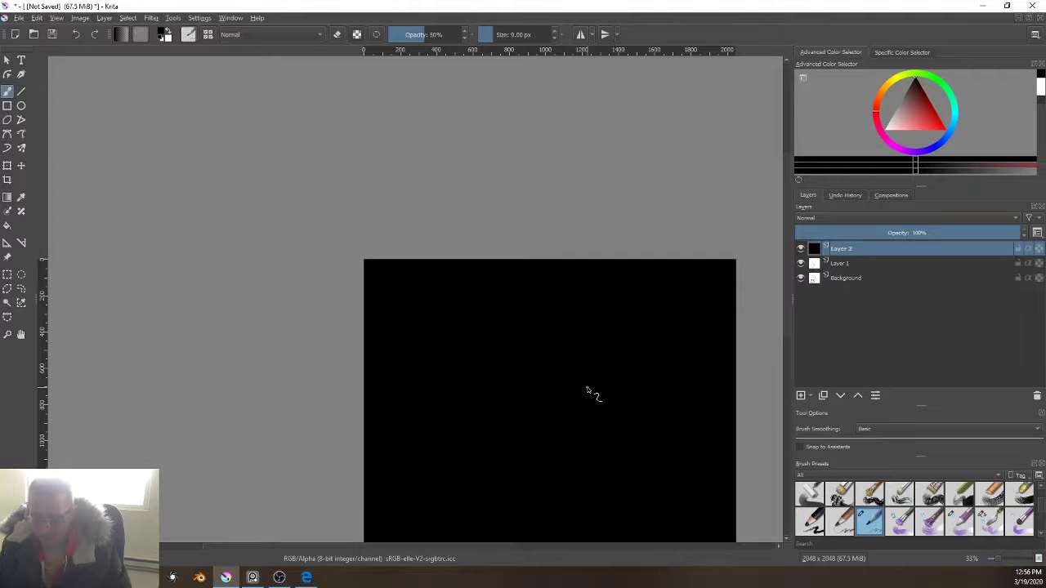
key("ctrl+z")
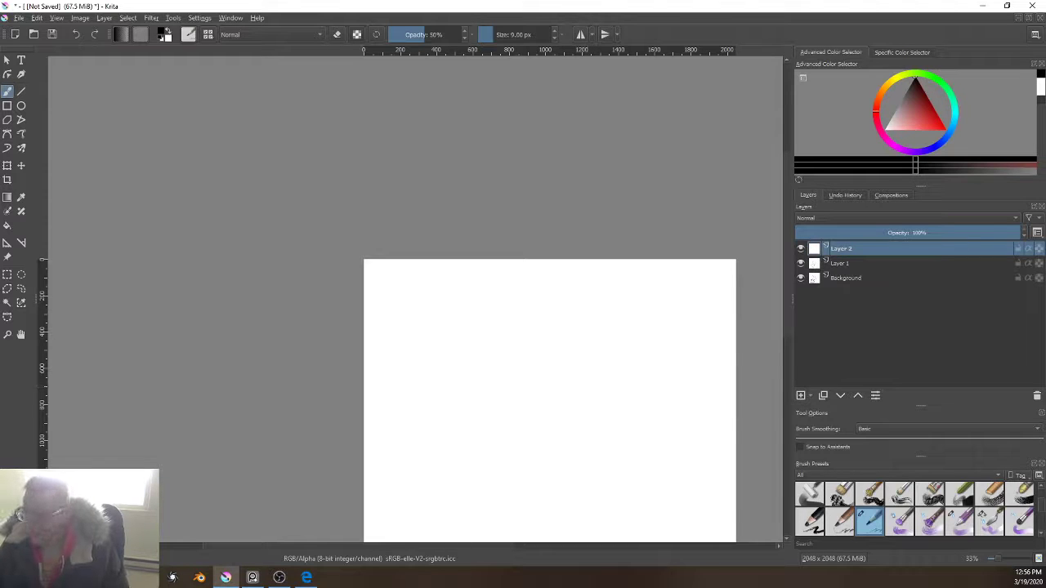
Step: Switch to the PureRef reference board and view the whole collection of cat images beside the Cat Family chart
key("alt+Tab")
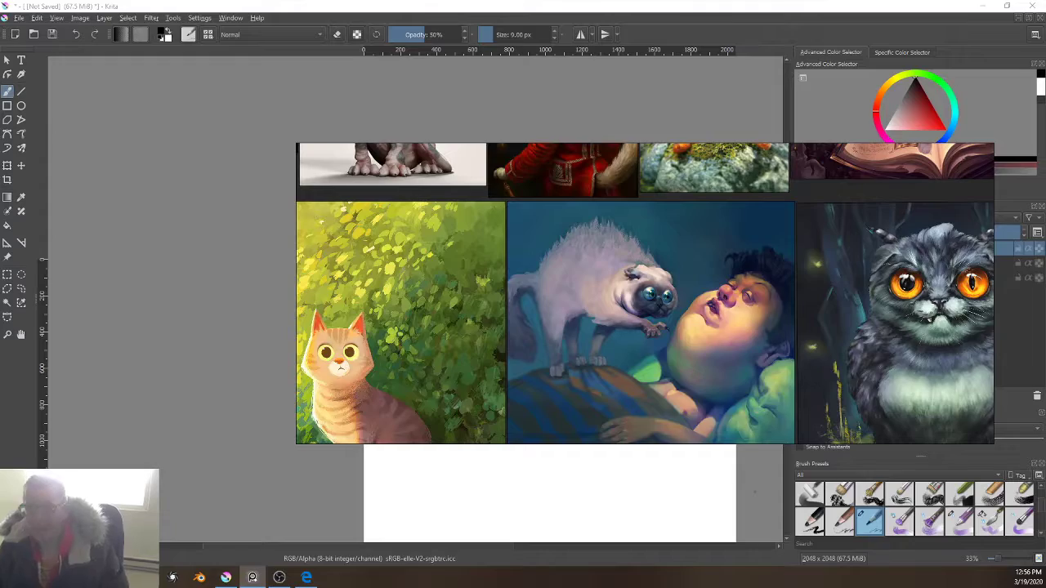
scroll(645, 293, "down", 6)
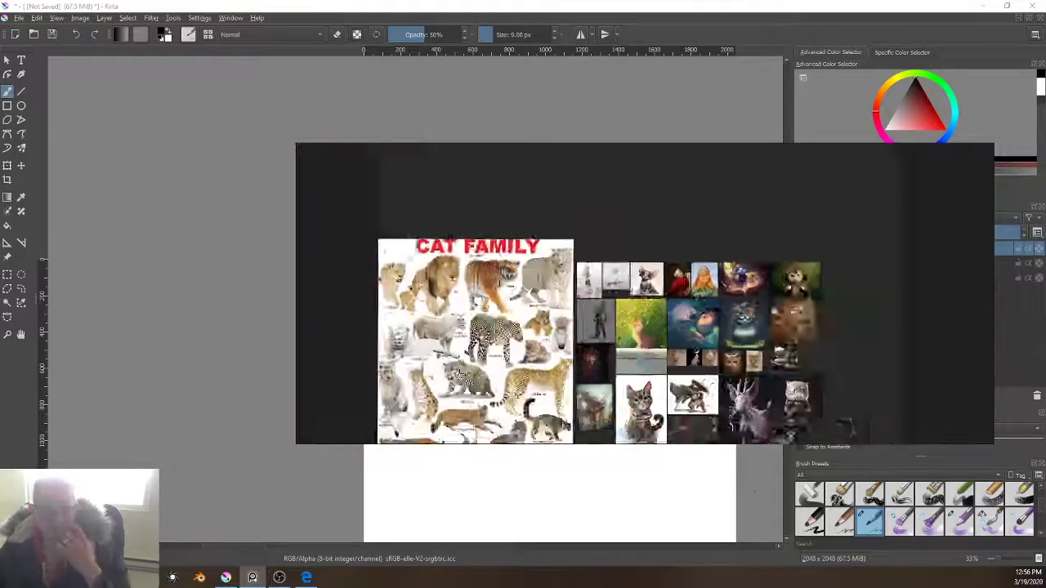
scroll(635, 273, "down", 2)
left_click_drag(696, 280, 560, 199)
right_click(562, 199)
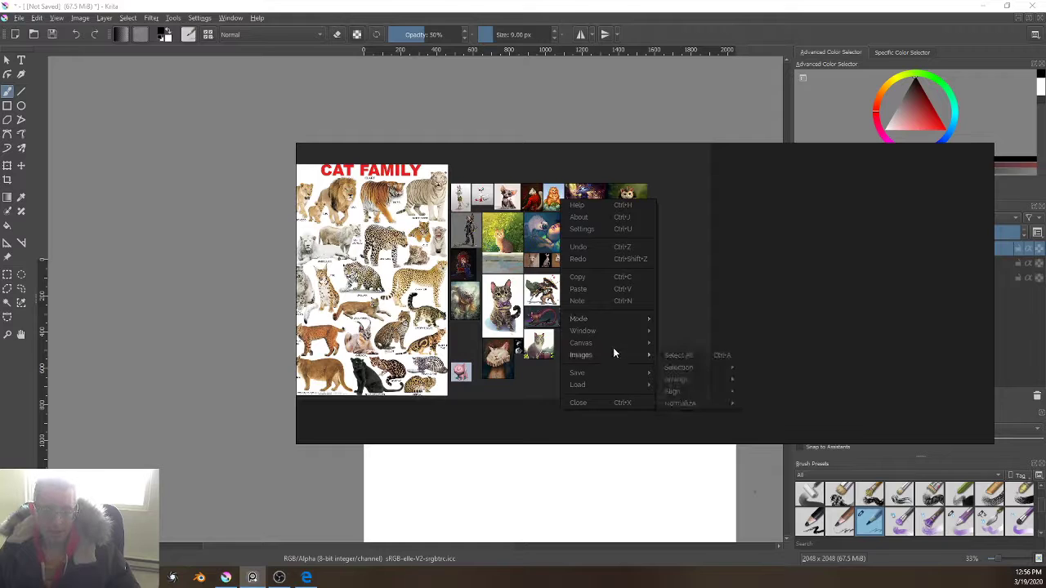
mouse_move(612, 318)
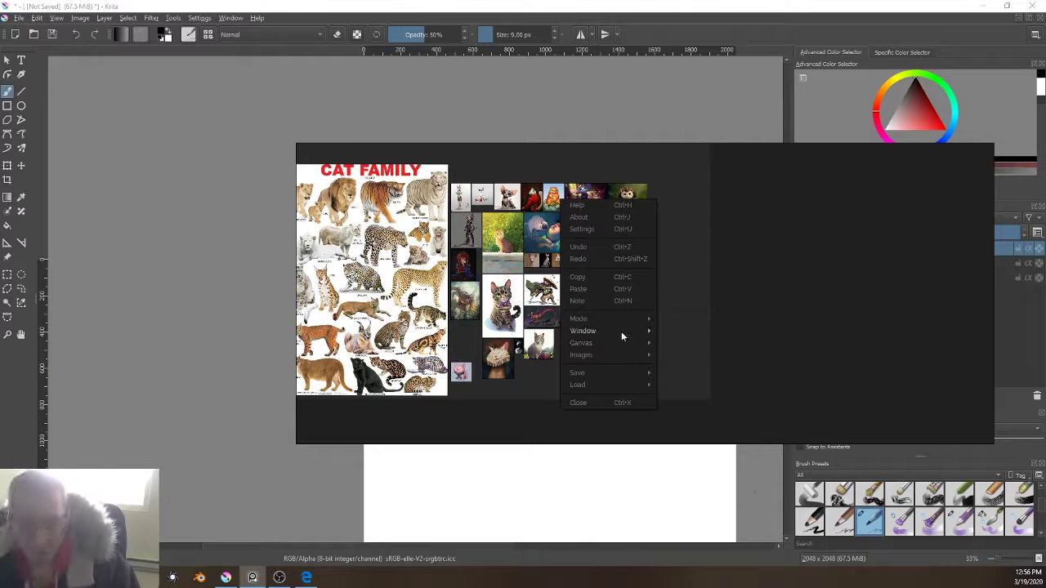
mouse_move(598, 354)
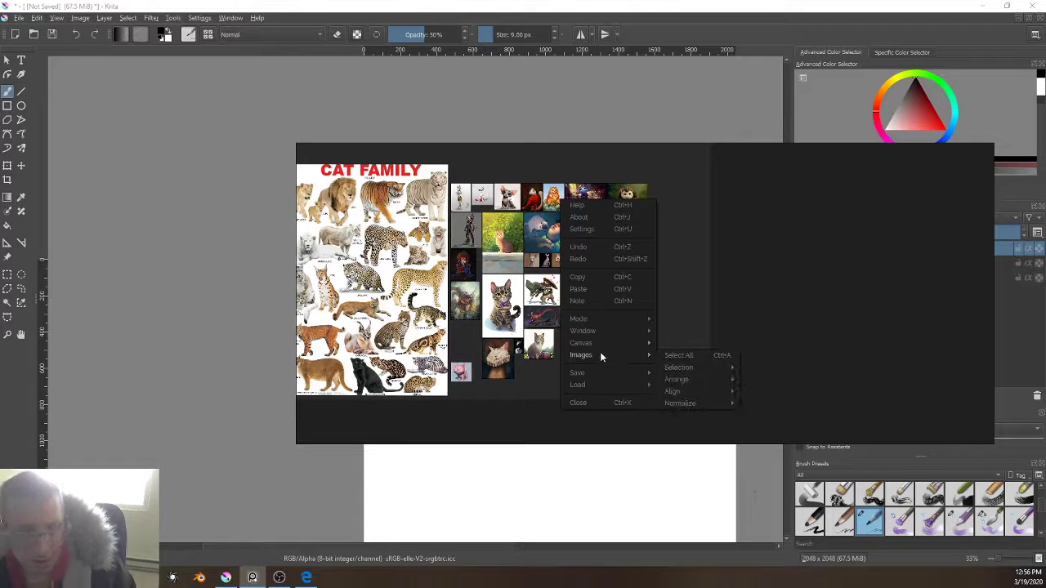
left_click(251, 580)
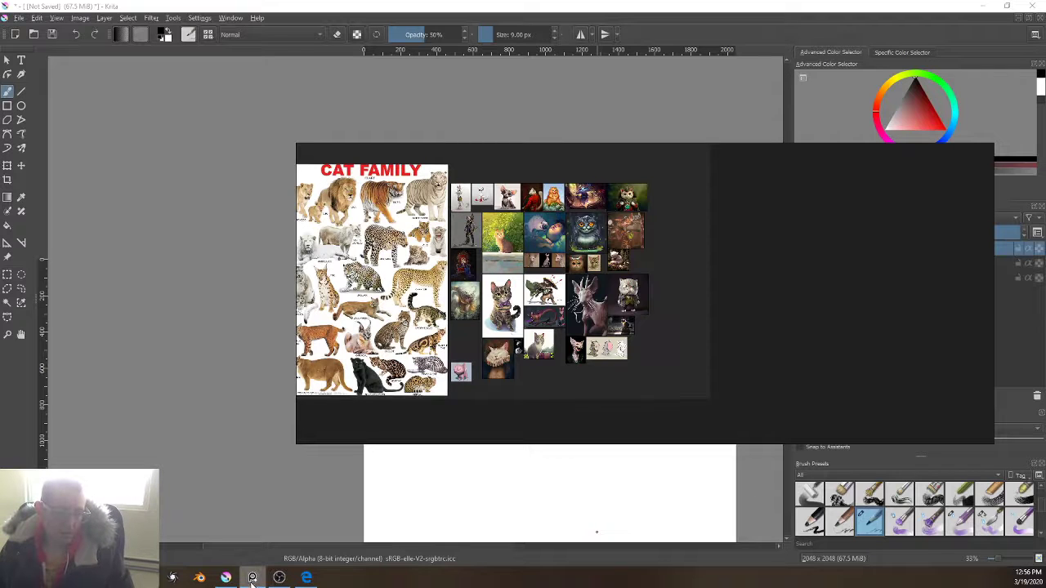
right_click(254, 579)
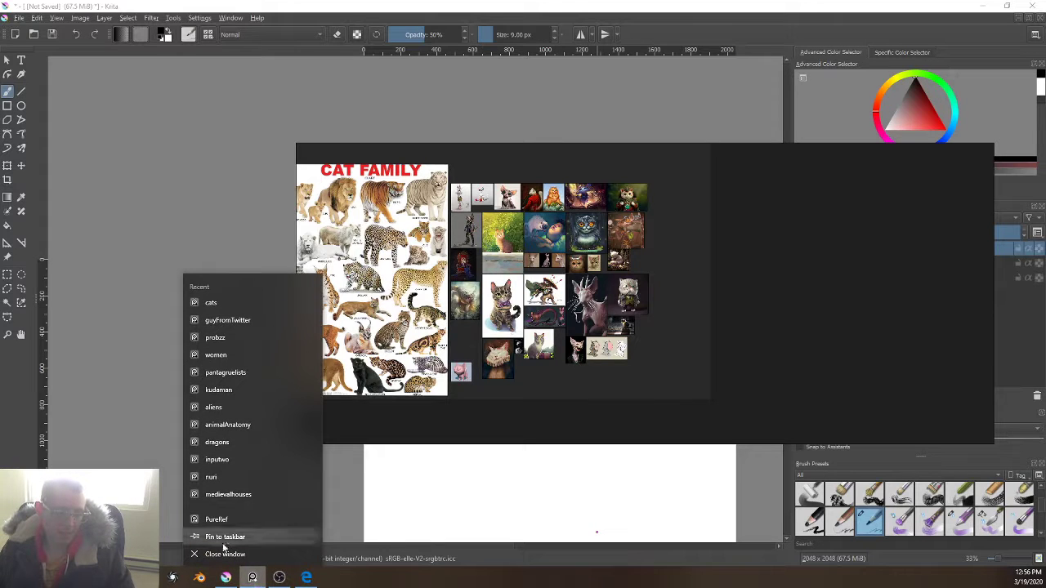
left_click(603, 332)
Step: Examine the hairless cat photos and the neighbouring big-eyed kitten portraits on the reference board
scroll(617, 281, "up", 8)
scroll(567, 281, "up", 1)
left_click_drag(445, 244, 695, 340)
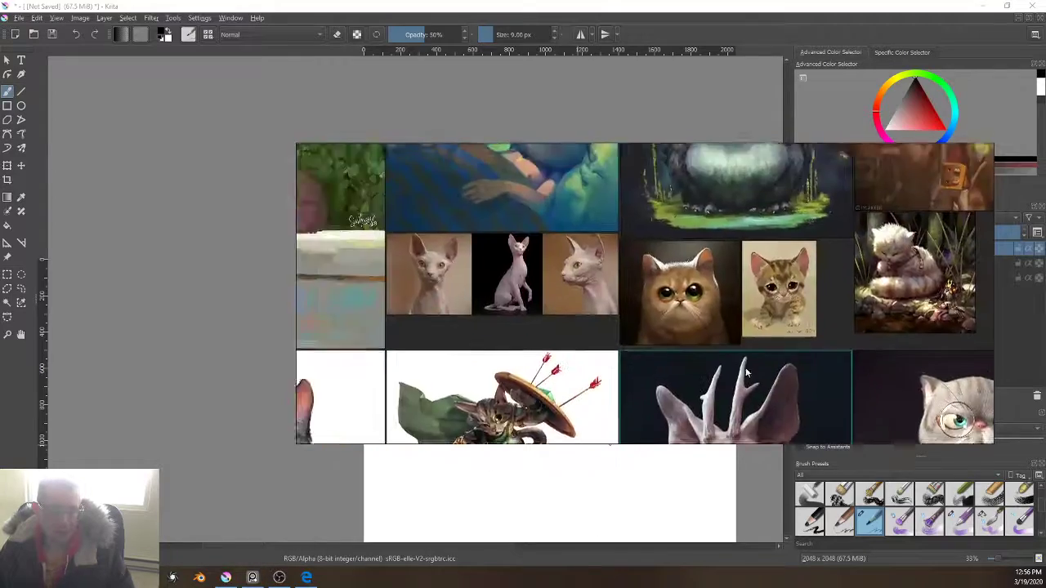
scroll(695, 340, "down", 5)
scroll(631, 312, "up", 4)
left_click_drag(474, 274, 628, 407)
scroll(627, 407, "down", 6)
scroll(540, 359, "up", 6)
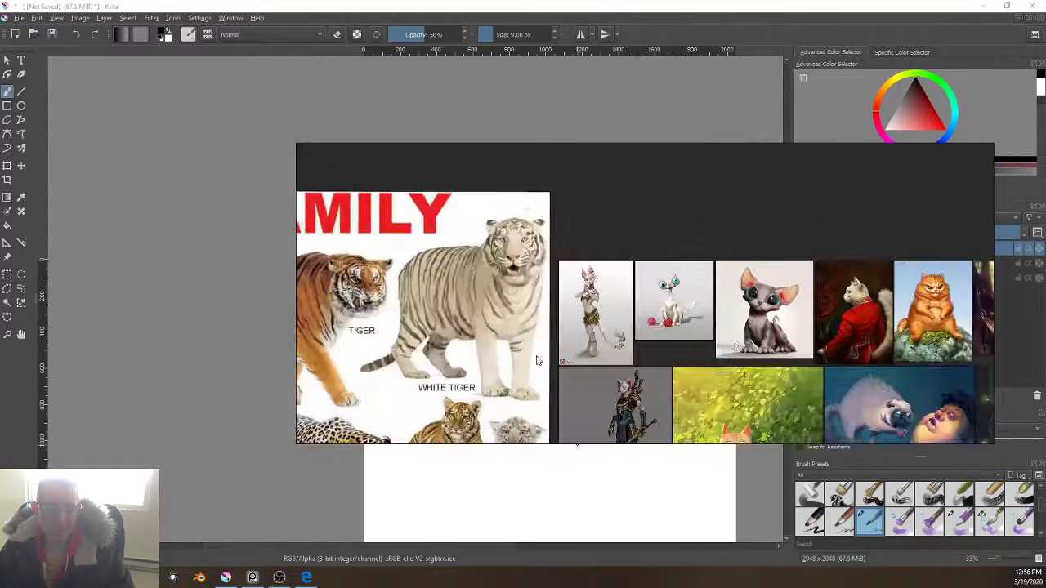
Step: Examine the top row of stylized cat characters, from the standing figure to the cat holding a green potion
scroll(857, 345, "down", 1)
left_click_drag(951, 361, 526, 309)
scroll(858, 344, "up", 1)
left_click_drag(709, 301, 466, 346)
left_click_drag(810, 305, 482, 280)
scroll(588, 302, "down", 3)
scroll(586, 301, "up", 1)
left_click_drag(590, 302, 426, 263)
scroll(563, 286, "down", 3)
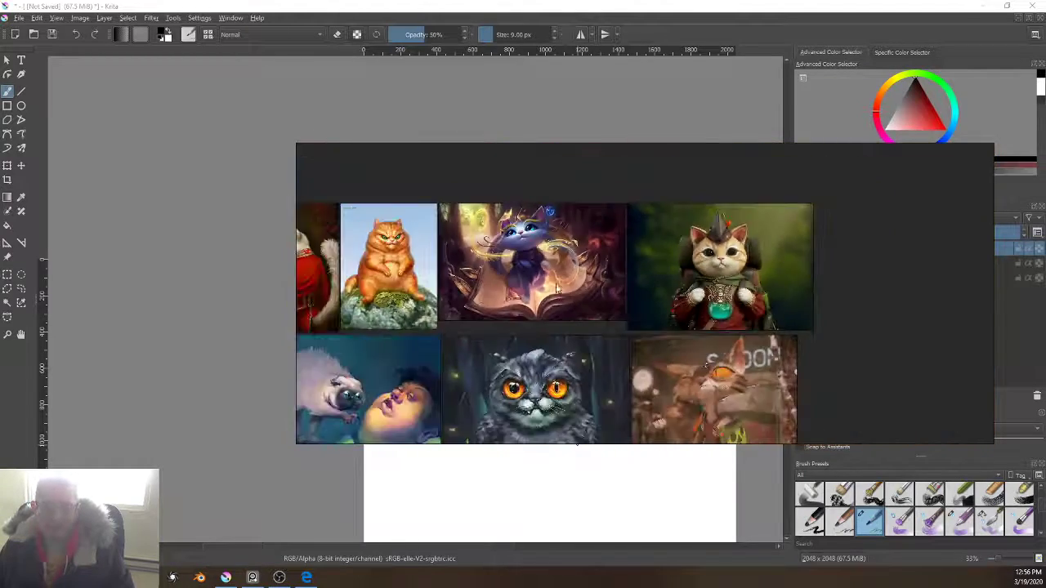
Step: Examine the orange-eyed owl-like cat painting and the three hairless cat photos up close
left_click_drag(504, 373, 606, 197)
scroll(471, 281, "up", 3)
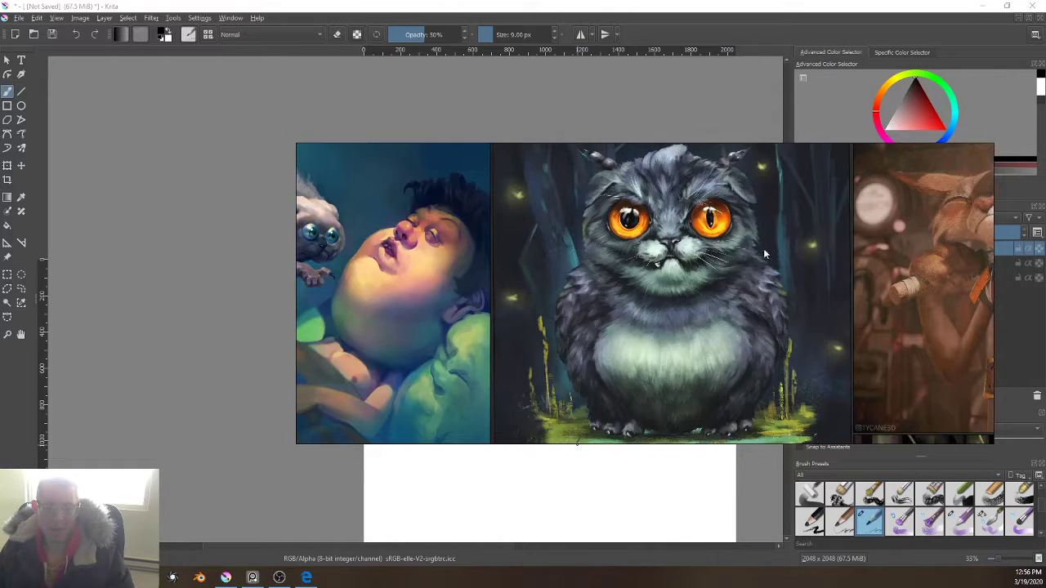
scroll(476, 266, "down", 4)
scroll(496, 304, "up", 4)
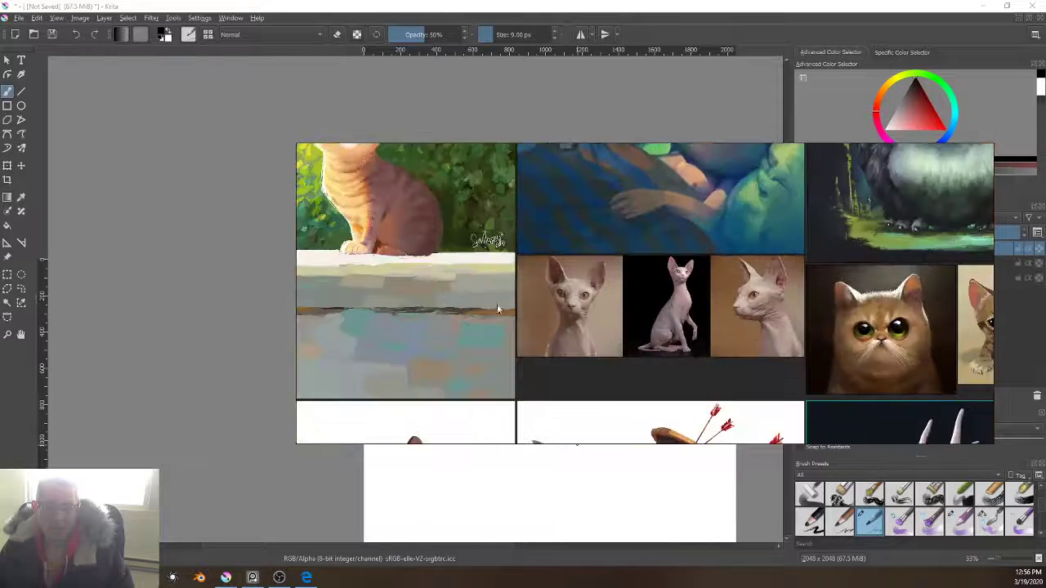
scroll(497, 308, "up", 2)
scroll(455, 282, "down", 2)
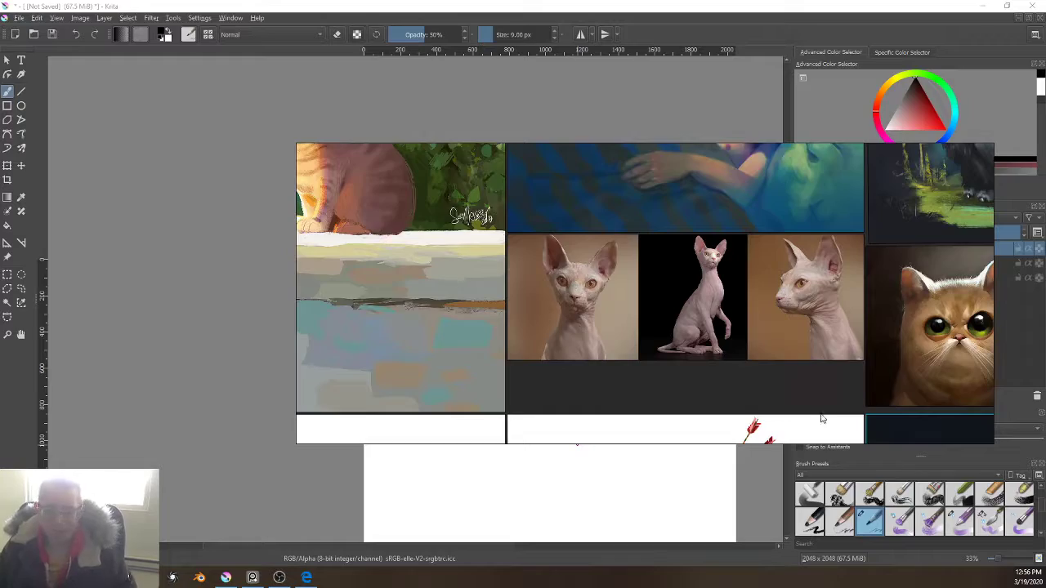
scroll(411, 344, "down", 4)
Step: Study the big cats on the Cat Family chart for body shapes and poses
scroll(411, 344, "up", 8)
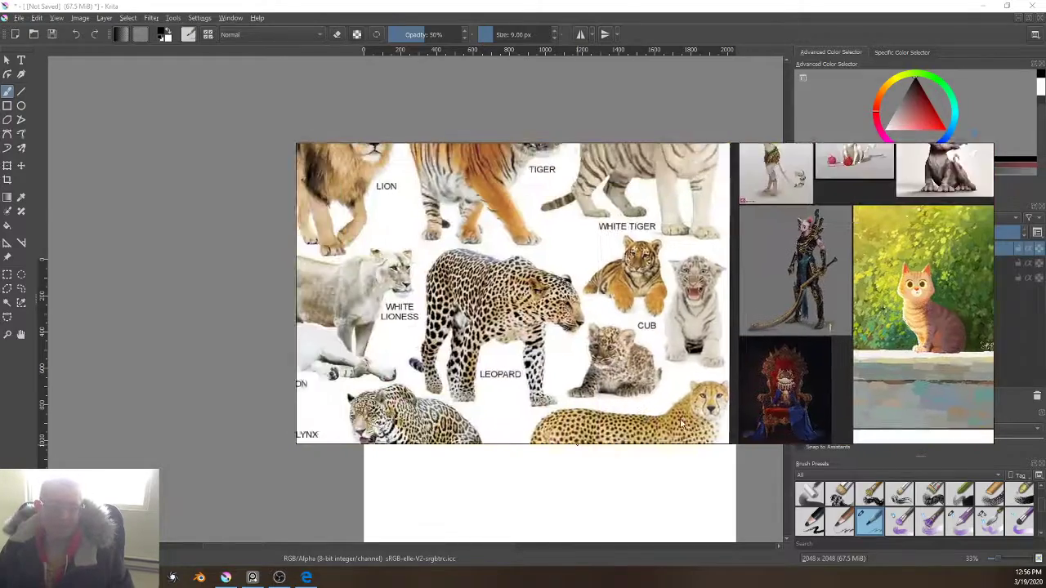
left_click_drag(576, 328, 511, 379)
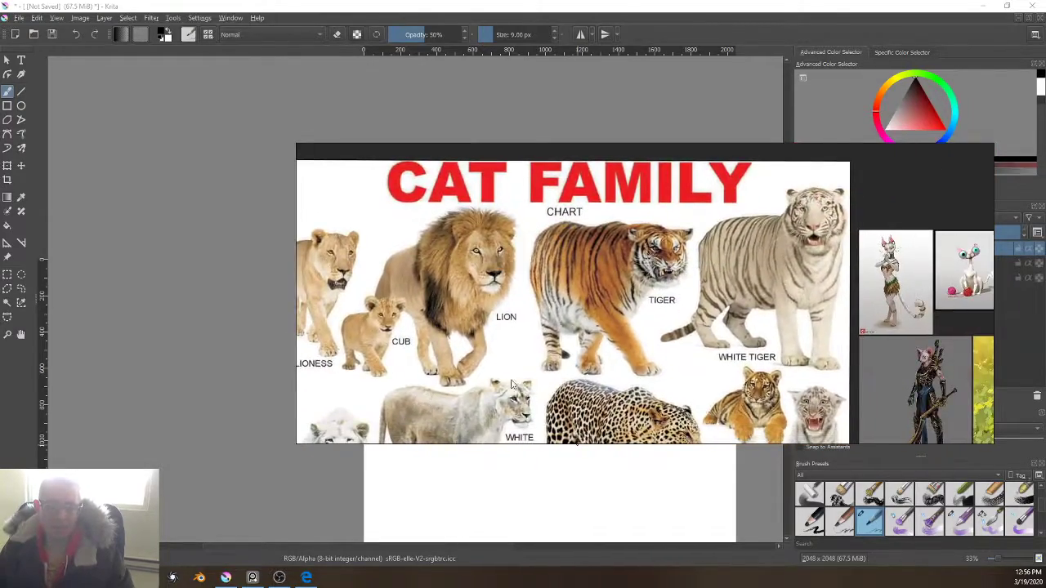
scroll(667, 403, "up", 3)
scroll(667, 403, "down", 7)
left_click_drag(695, 393, 746, 128)
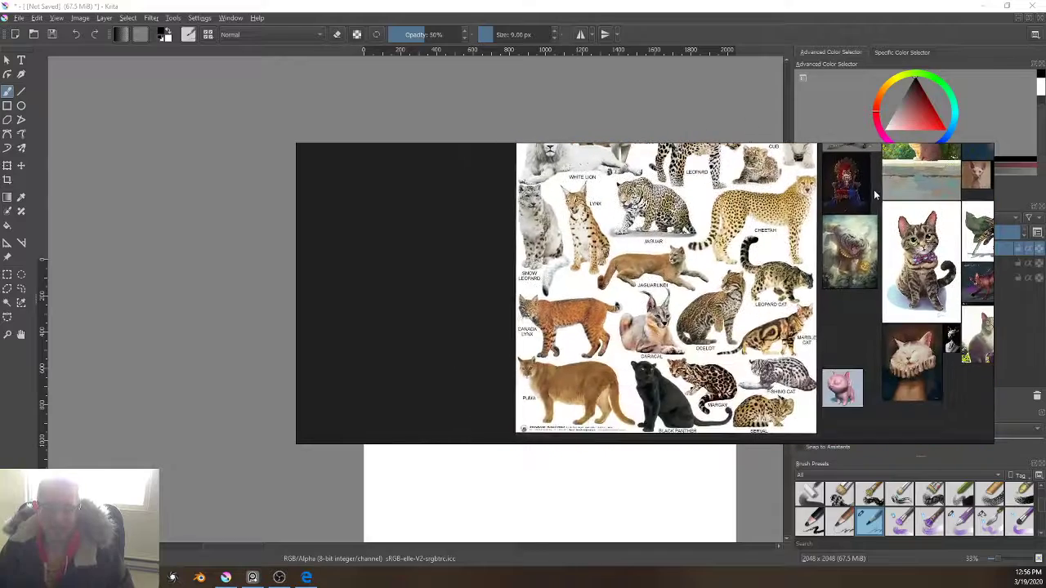
scroll(803, 254, "up", 2)
left_click_drag(803, 254, 477, 197)
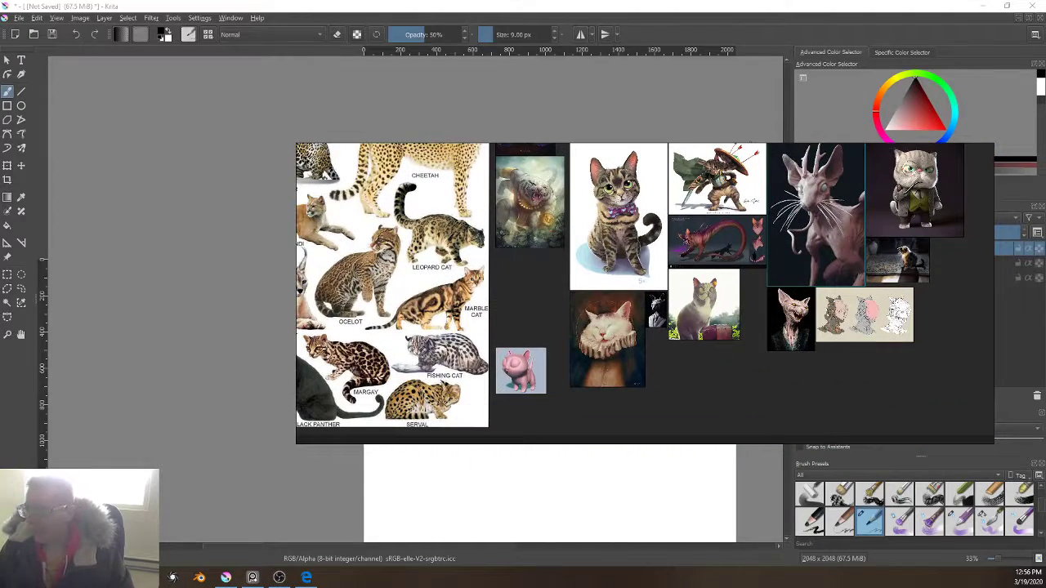
Step: Examine the horned hairless cat and the surrounding creature artworks in the lower part of the reference board
scroll(726, 401, "up", 3)
left_click_drag(745, 182, 470, 264)
scroll(794, 401, "down", 1)
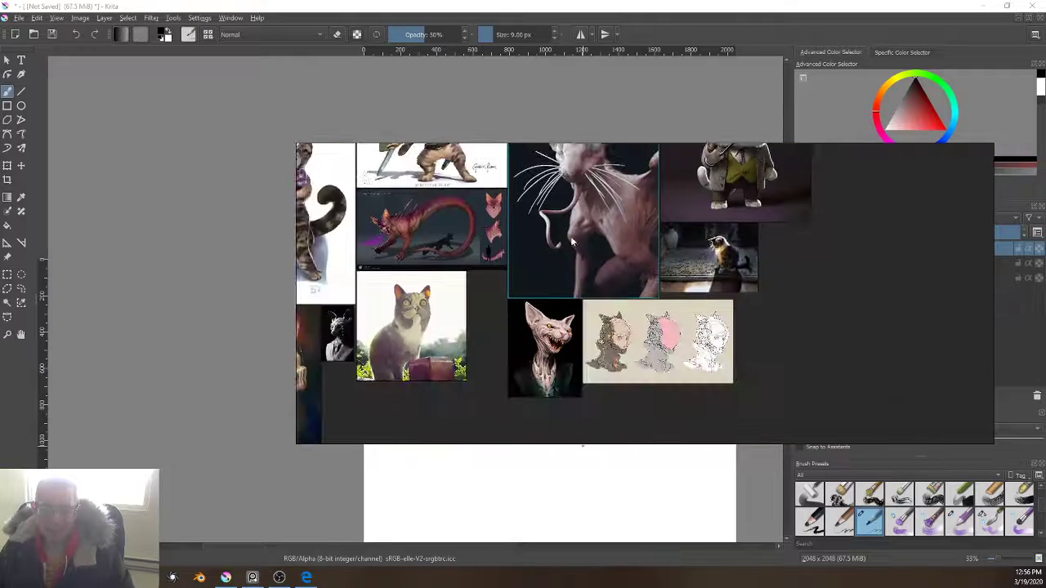
scroll(723, 313, "up", 2)
left_click_drag(723, 314, 697, 302)
scroll(559, 253, "down", 1)
left_click_drag(463, 286, 970, 265)
left_click_drag(613, 290, 711, 217)
left_click_drag(507, 200, 690, 438)
Step: Study the caracal, black panther and margay on the Cat Family chart up close
scroll(690, 439, "down", 5)
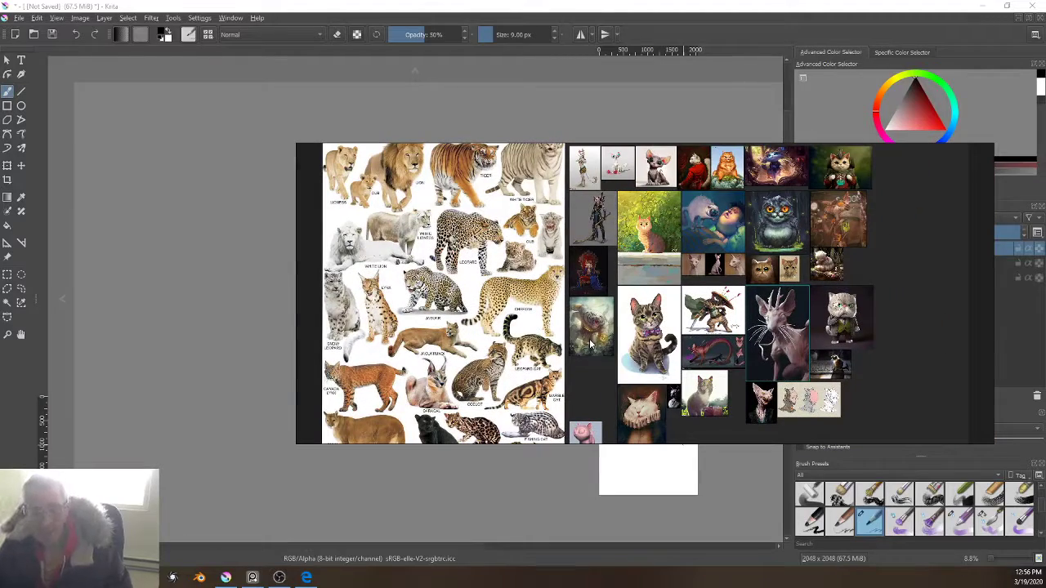
scroll(591, 344, "up", 2)
left_click_drag(467, 307, 611, 184)
scroll(594, 244, "up", 5)
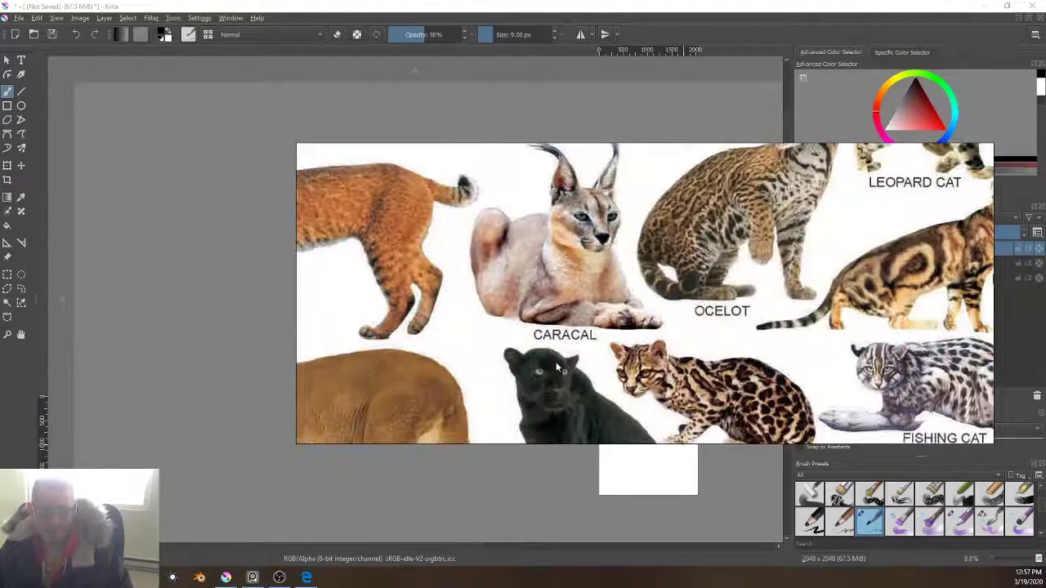
left_click_drag(560, 363, 562, 275)
scroll(561, 276, "up", 1)
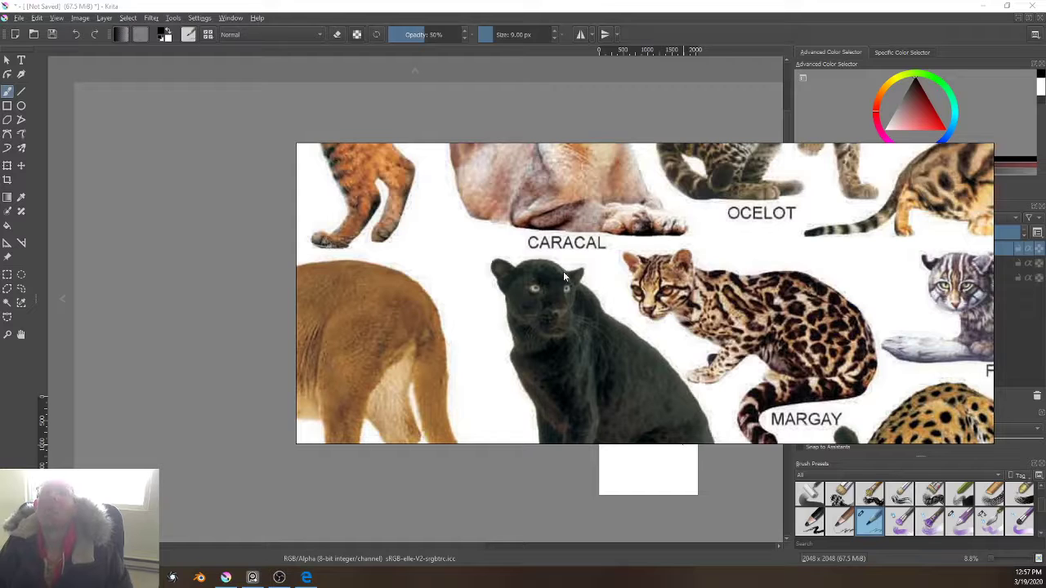
Step: Return to the Krita canvas and sketch a loose rounded contour in the upper part of the page
key("alt+Tab")
scroll(700, 409, "up", 7)
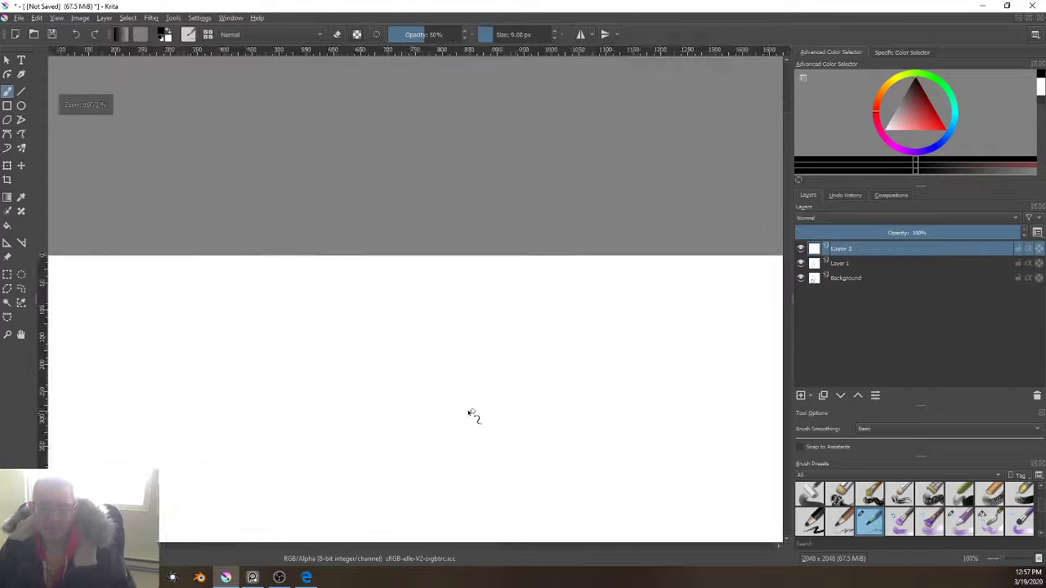
scroll(472, 414, "down", 2)
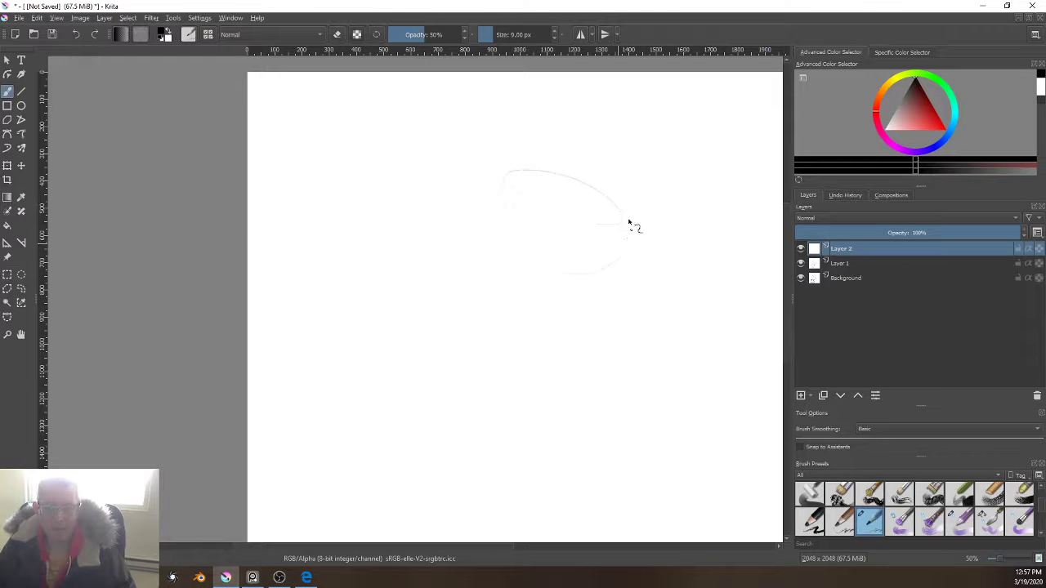
left_click_drag(629, 222, 602, 246)
Step: Switch to the reference board and compare the chart's smaller cats with the ruff-collared cat and bow-tie tabby artworks
key("alt+Tab")
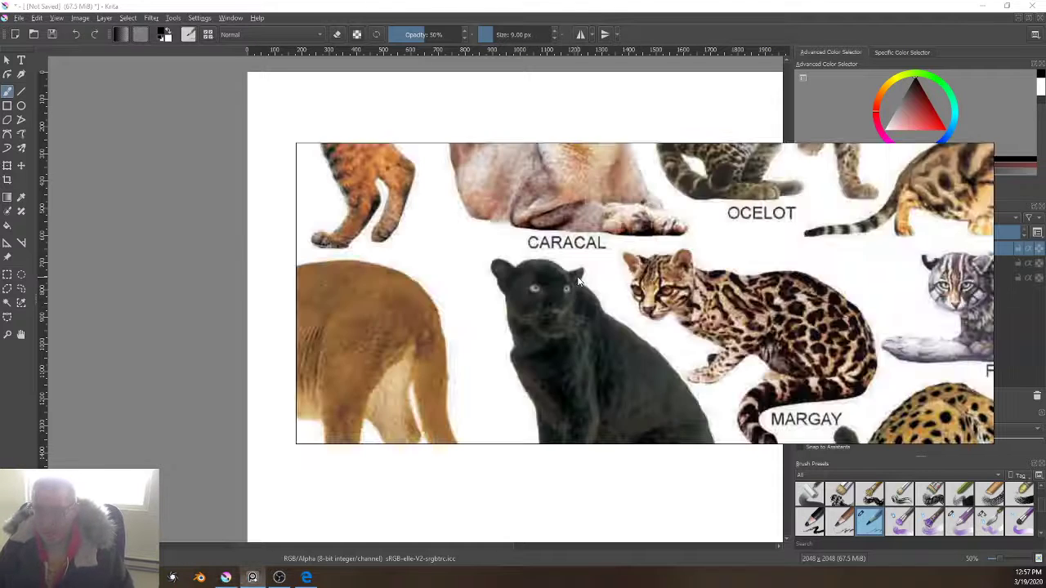
scroll(645, 299, "down", 6)
left_click_drag(748, 291, 637, 299)
scroll(637, 300, "up", 4)
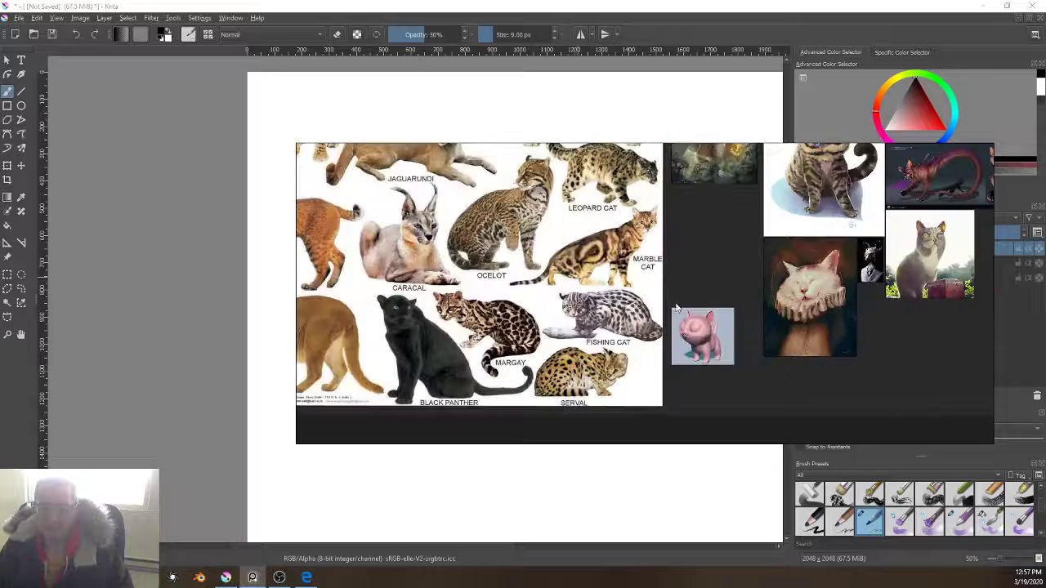
left_click_drag(739, 307, 627, 369)
scroll(627, 368, "up", 2)
scroll(628, 369, "down", 1)
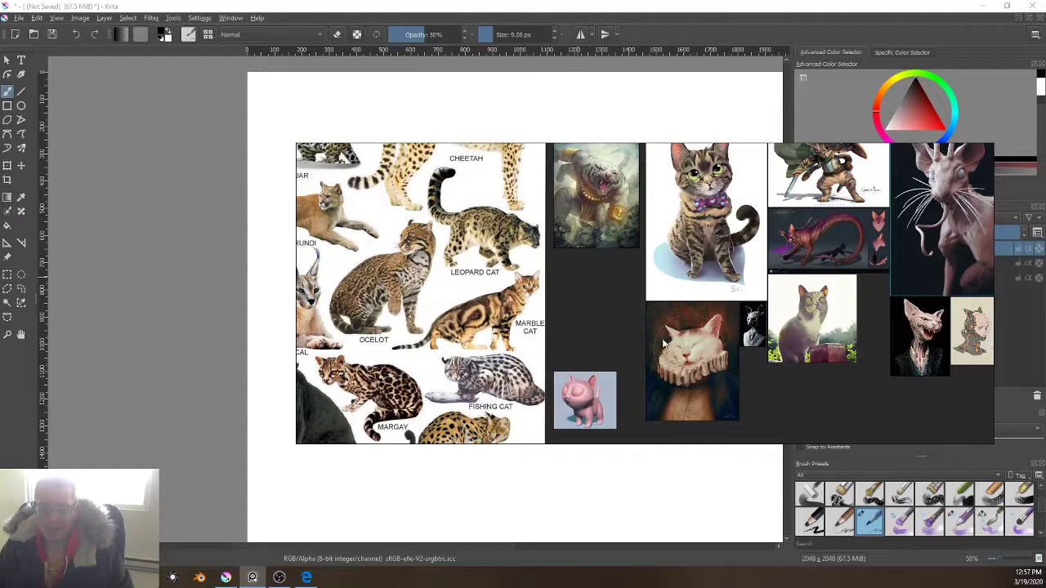
Step: Return to the Krita canvas and sketch long tapering side lines below the rounded contour, joined by a curved base
key("alt+Tab")
left_click_drag(618, 230, 553, 315)
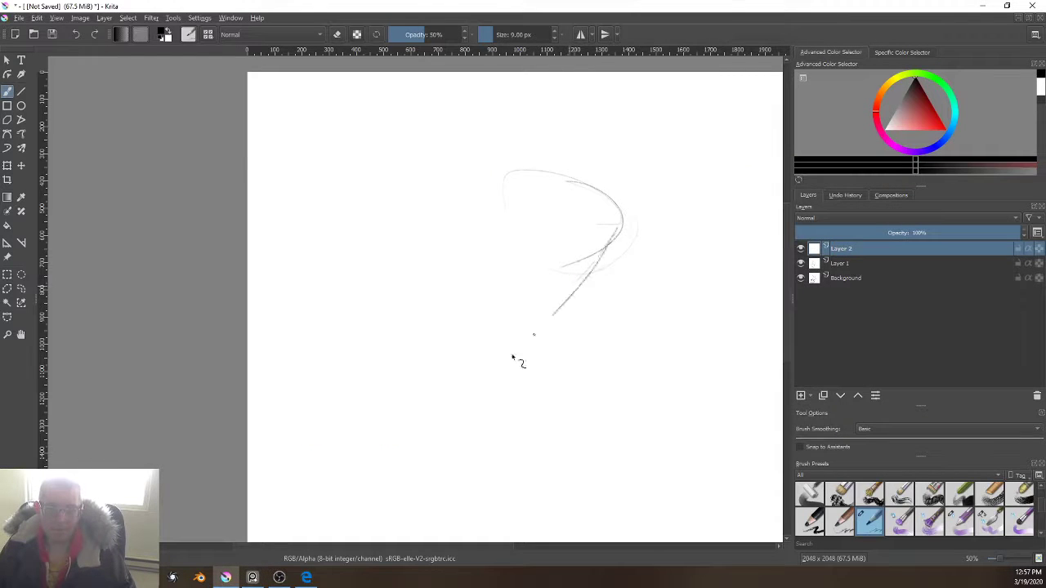
left_click_drag(455, 200, 400, 351)
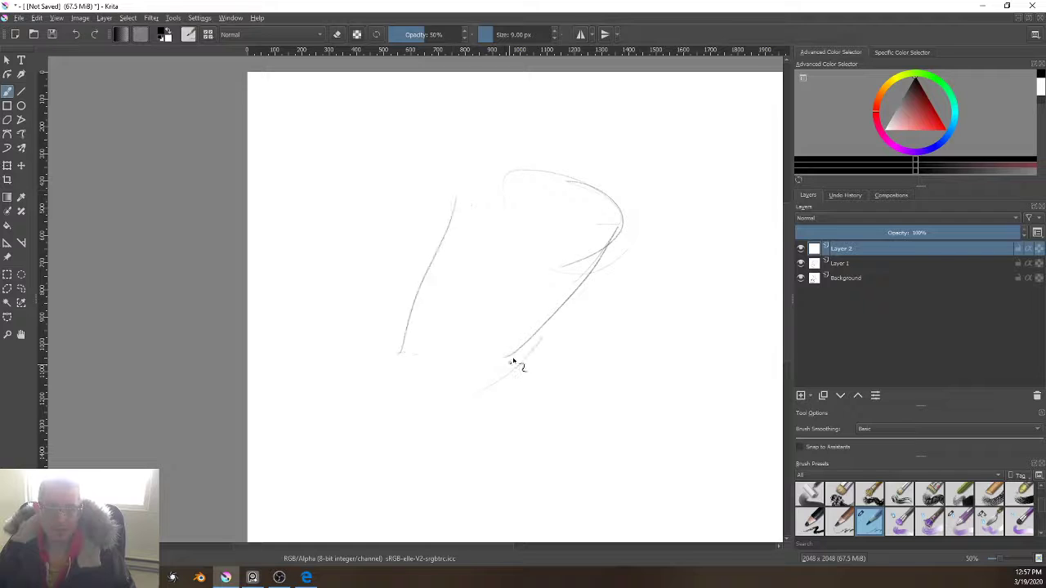
left_click_drag(607, 237, 478, 370)
mouse_move(456, 251)
left_mouse_down()
mouse_move(525, 364)
mouse_move(353, 372)
left_mouse_up()
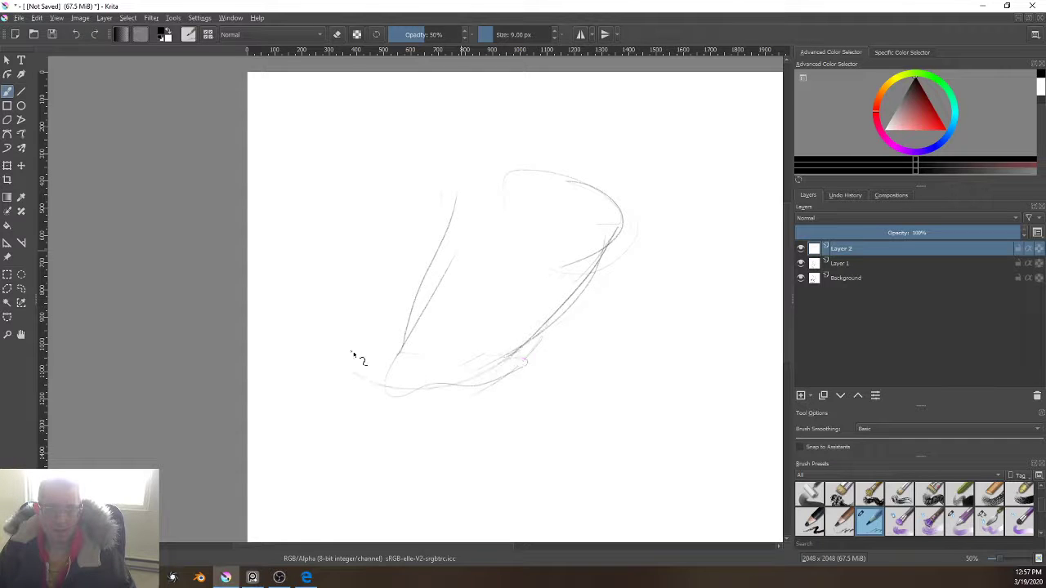
Step: Sketch a small rounded head with overlapping ovals to the lower right of the large figure
mouse_move(695, 385)
left_mouse_down()
mouse_move(694, 362)
mouse_move(688, 404)
left_mouse_up()
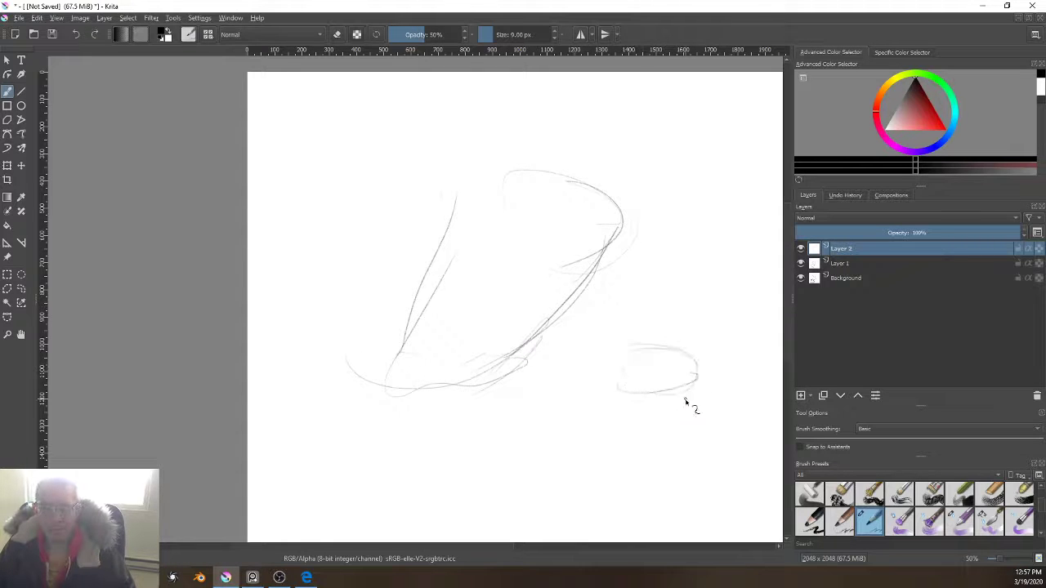
scroll(678, 331, "up", 2)
left_click_drag(649, 341, 600, 227)
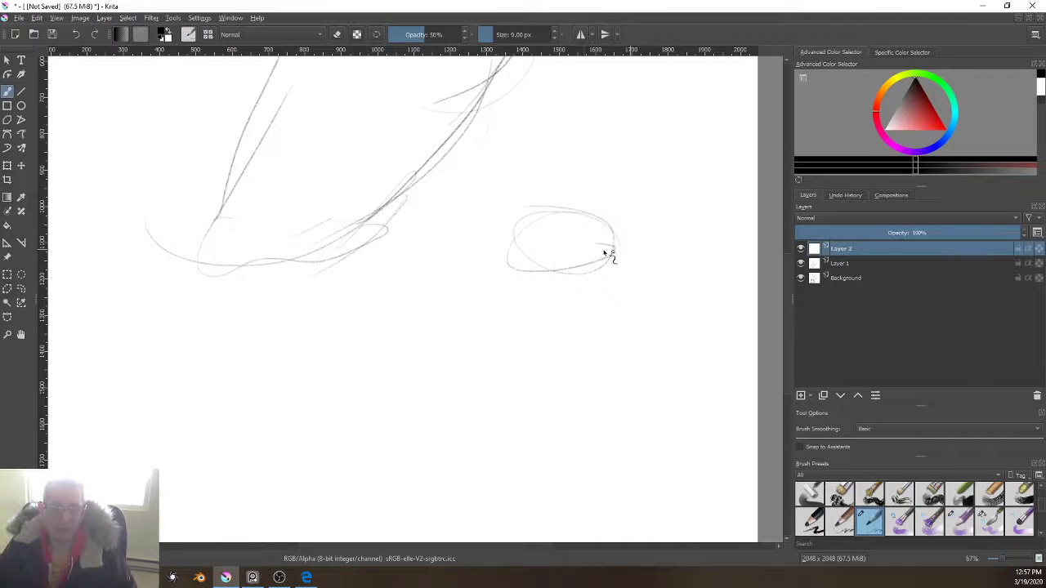
Step: Show only the canvas and draw two oval eyes and a small round nose inside the small head
scroll(556, 298, "up", 2)
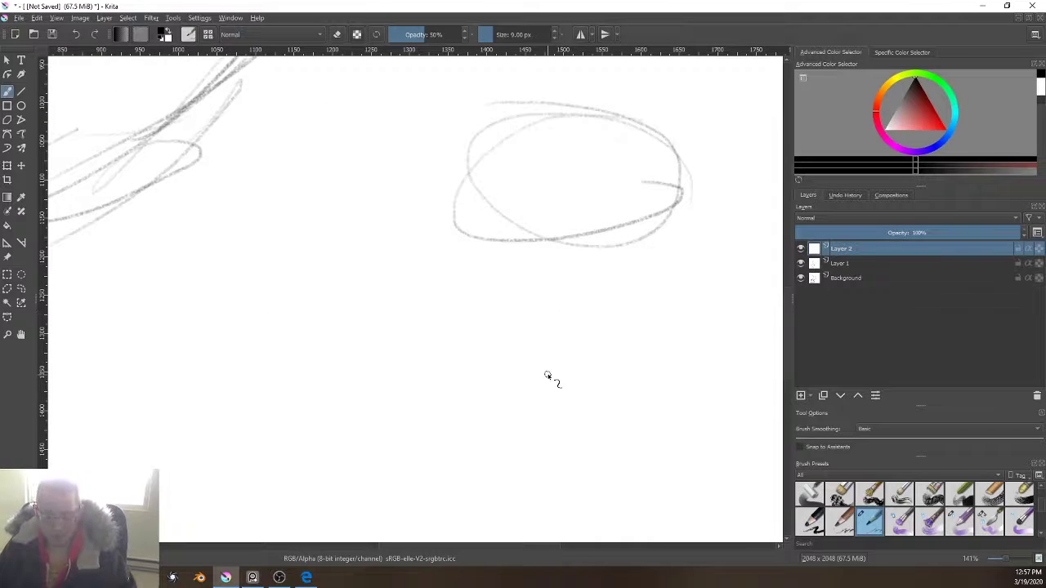
key("Tab")
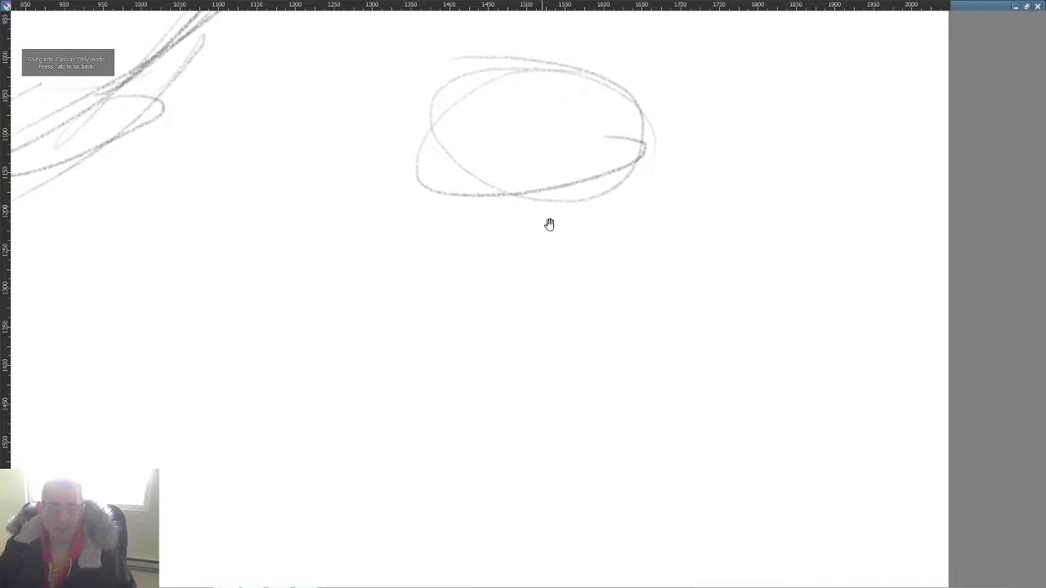
scroll(498, 343, "up", 2)
left_click_drag(601, 214, 606, 229)
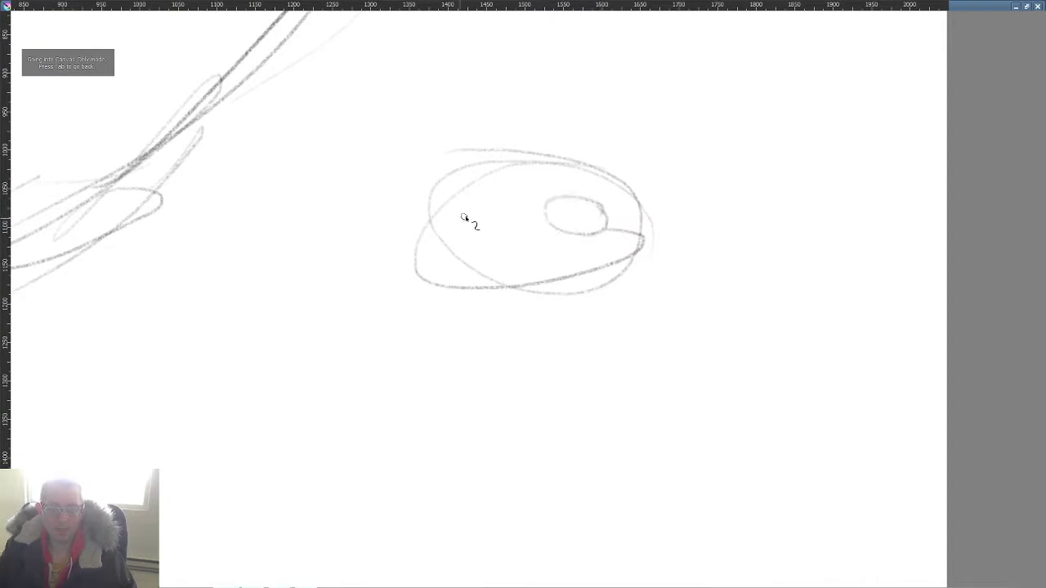
mouse_move(461, 209)
left_mouse_down()
mouse_move(457, 218)
mouse_move(483, 233)
mouse_move(489, 215)
left_mouse_up()
mouse_move(497, 265)
left_mouse_down()
mouse_move(487, 254)
mouse_move(509, 265)
left_mouse_up()
Step: Sketch a pointed V-shaped chest below the small head and a loose rounded body extending behind it
mouse_move(680, 231)
left_mouse_down()
mouse_move(645, 353)
mouse_move(618, 388)
left_mouse_up()
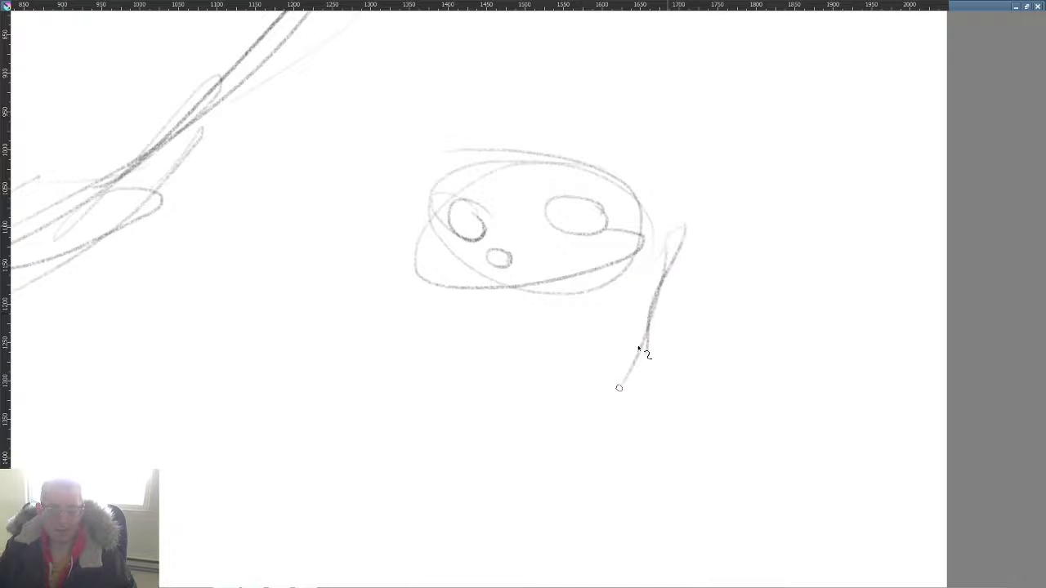
left_click_drag(485, 296, 562, 352)
left_click_drag(436, 293, 636, 328)
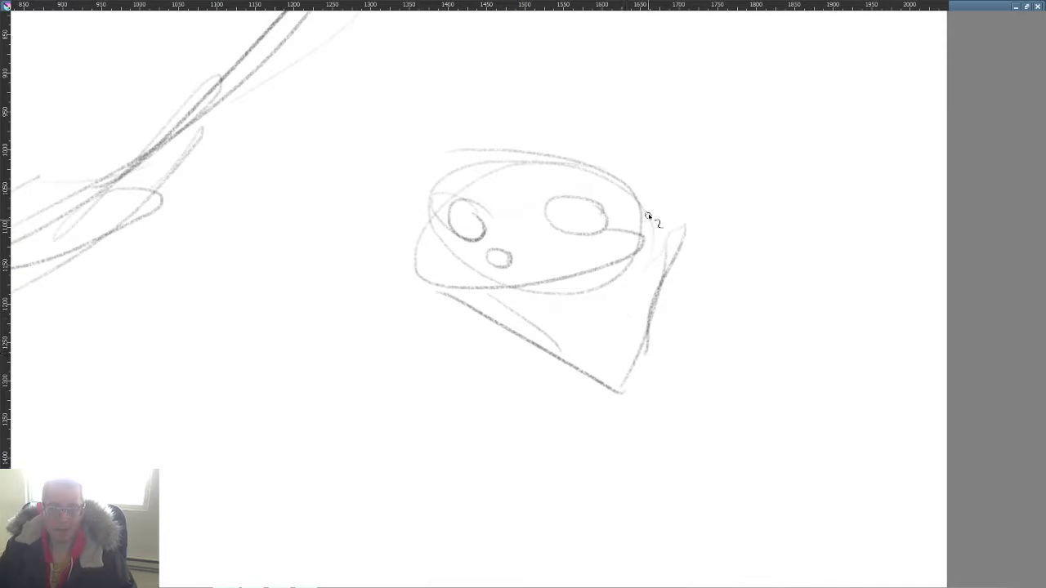
mouse_move(647, 216)
left_mouse_down()
mouse_move(700, 315)
mouse_move(800, 343)
mouse_move(670, 409)
mouse_move(597, 417)
mouse_move(588, 384)
left_mouse_up()
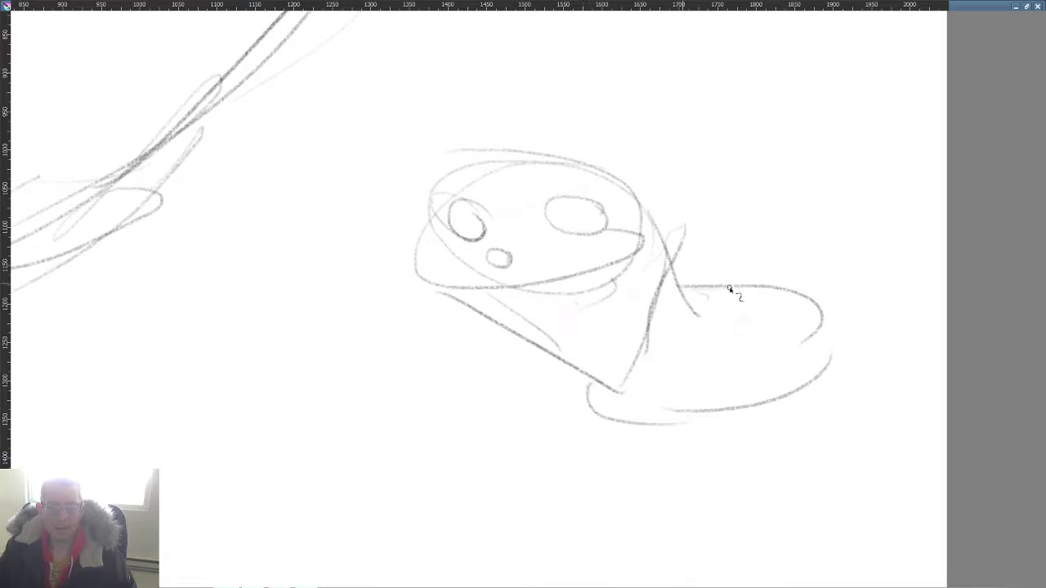
Step: Add two pointed ears, curved pupils, a small mouth and a rounded cheek line to the small cat's head
mouse_move(731, 289)
left_mouse_down()
mouse_move(689, 274)
mouse_move(572, 184)
mouse_move(639, 141)
mouse_move(582, 167)
left_mouse_up()
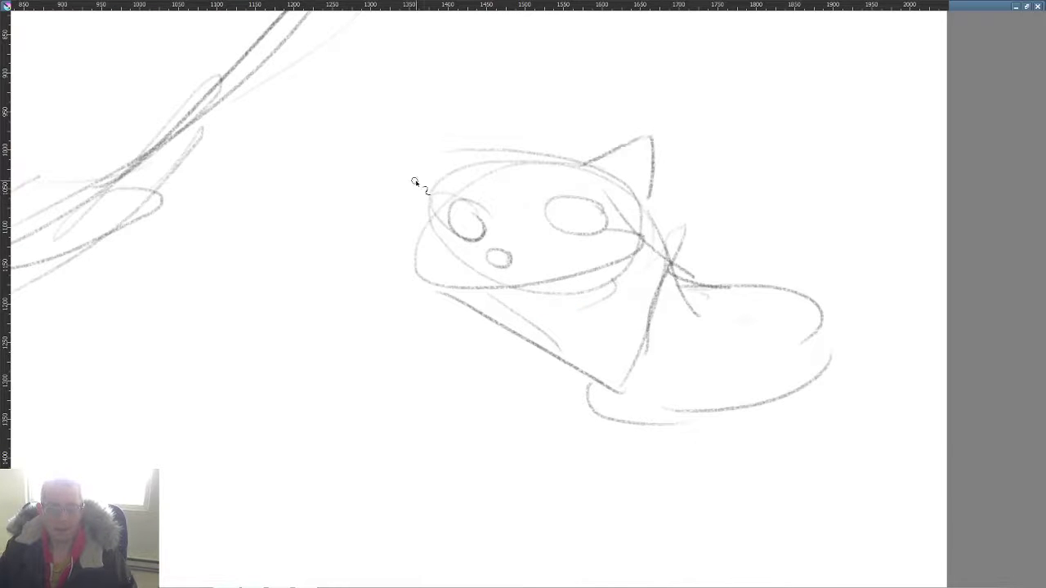
mouse_move(461, 168)
left_mouse_down()
mouse_move(406, 152)
mouse_move(409, 201)
left_mouse_up()
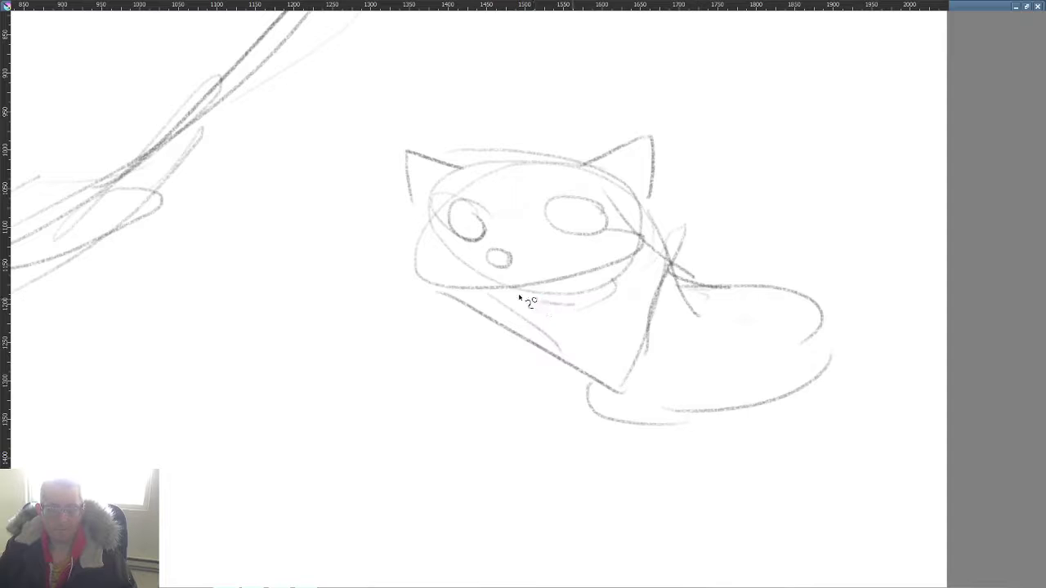
mouse_move(575, 306)
left_mouse_down()
mouse_move(493, 282)
mouse_move(459, 295)
mouse_move(540, 308)
mouse_move(515, 306)
left_mouse_up()
left_click_drag(572, 214, 573, 226)
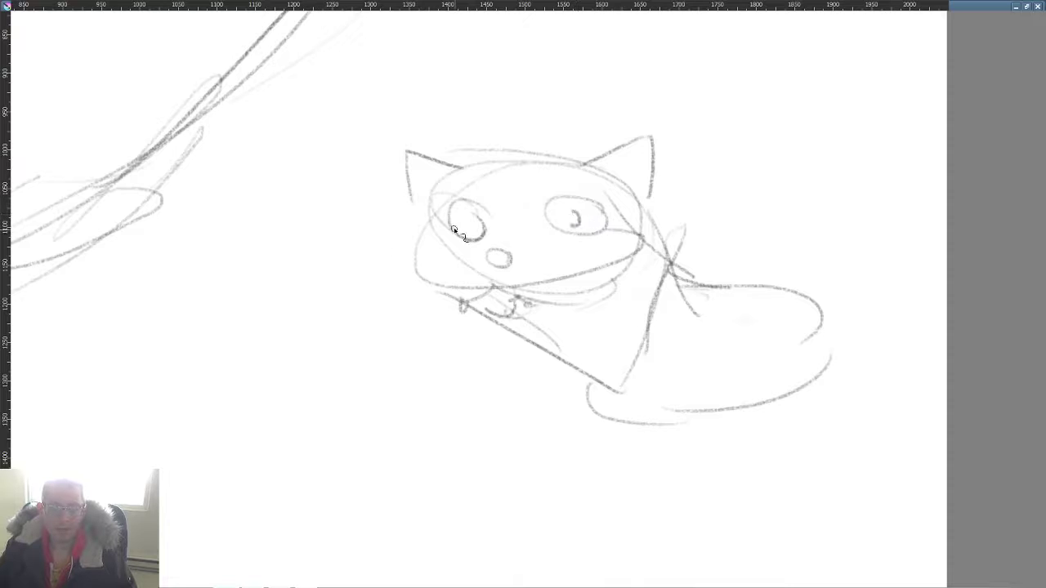
left_click_drag(495, 311, 491, 279)
mouse_move(602, 214)
left_mouse_down()
mouse_move(589, 270)
mouse_move(515, 280)
left_mouse_up()
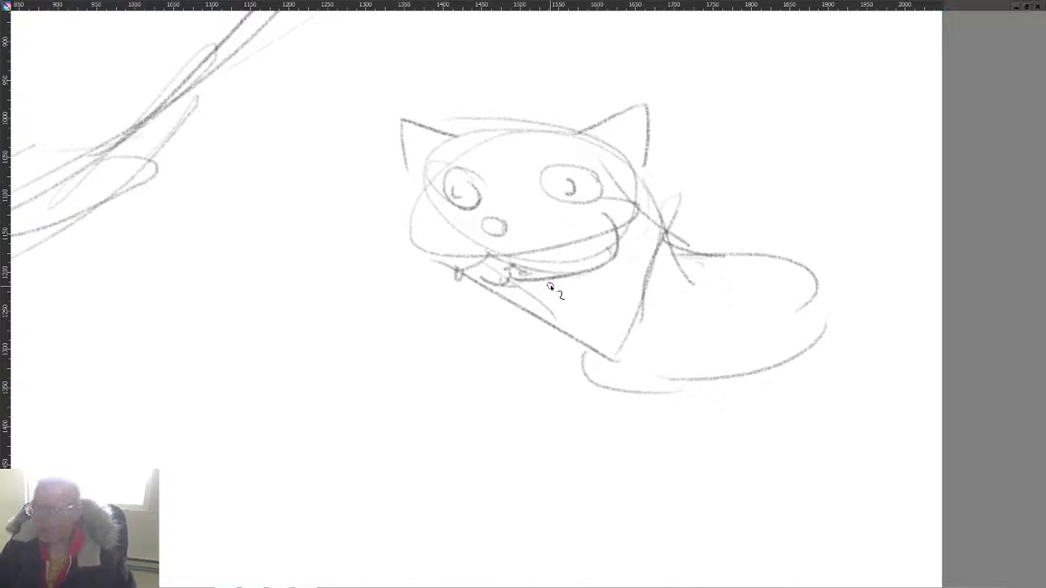
Step: Look over the cat reference board, including the cat family chart, and return to the Krita canvas
key("alt+Tab")
scroll(550, 284, "down", 5)
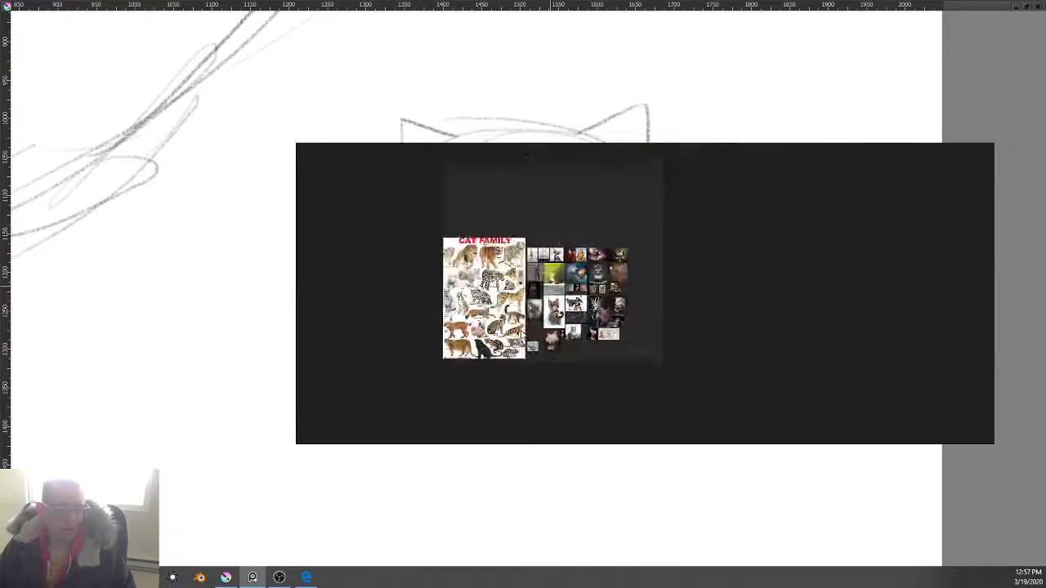
scroll(535, 310, "up", 4)
key("alt+Tab")
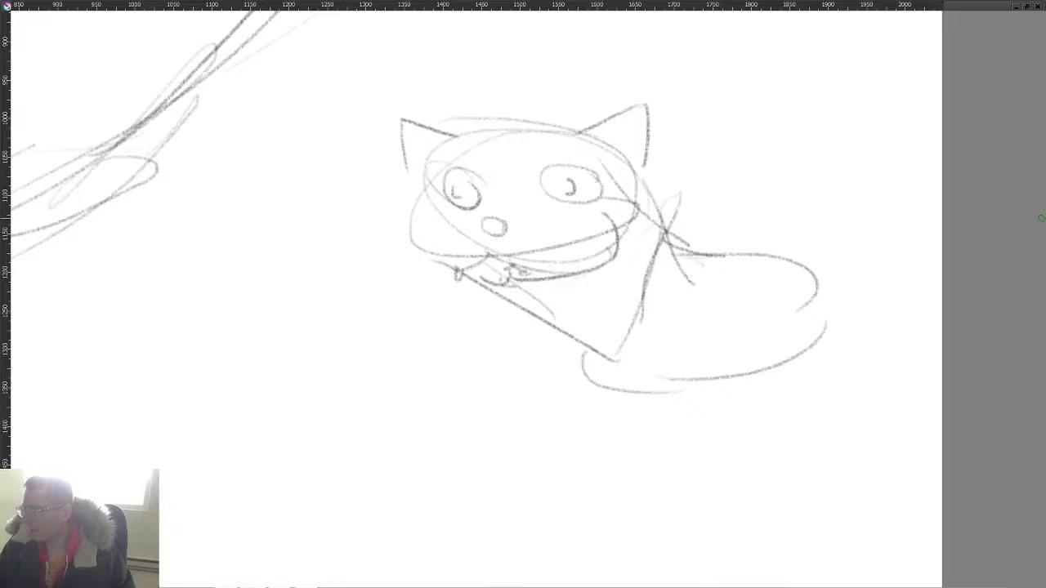
left_click(1041, 218)
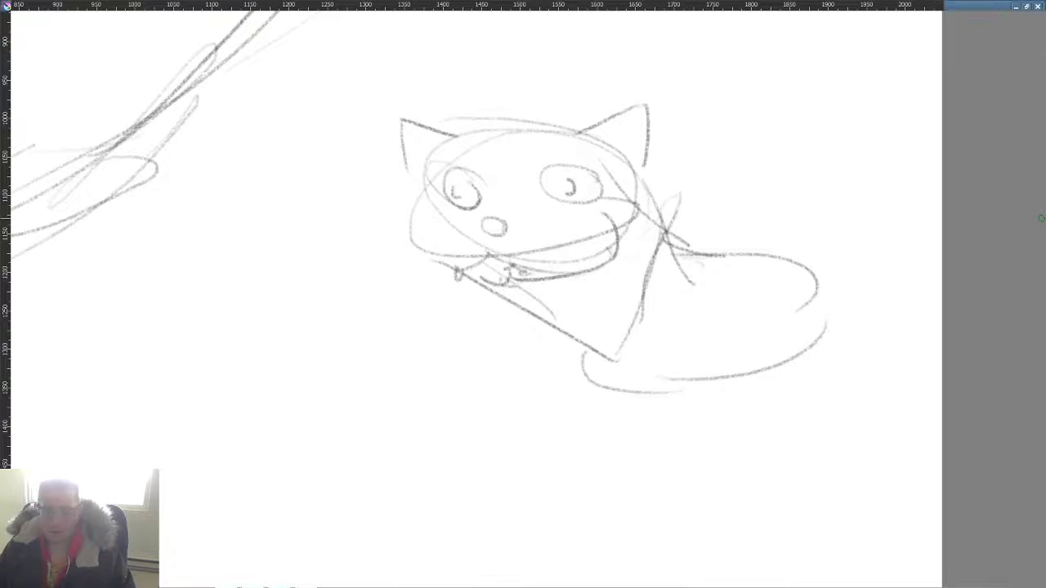
Step: Sketch a new tilted oval head in the empty area below the earlier cats, with overlapping jaw and collar curves beneath it
left_click(413, 343)
scroll(305, 364, "down", 5)
scroll(359, 336, "up", 1)
mouse_move(359, 334)
left_mouse_down()
mouse_move(493, 329)
mouse_move(683, 255)
left_mouse_up()
scroll(670, 257, "up", 4)
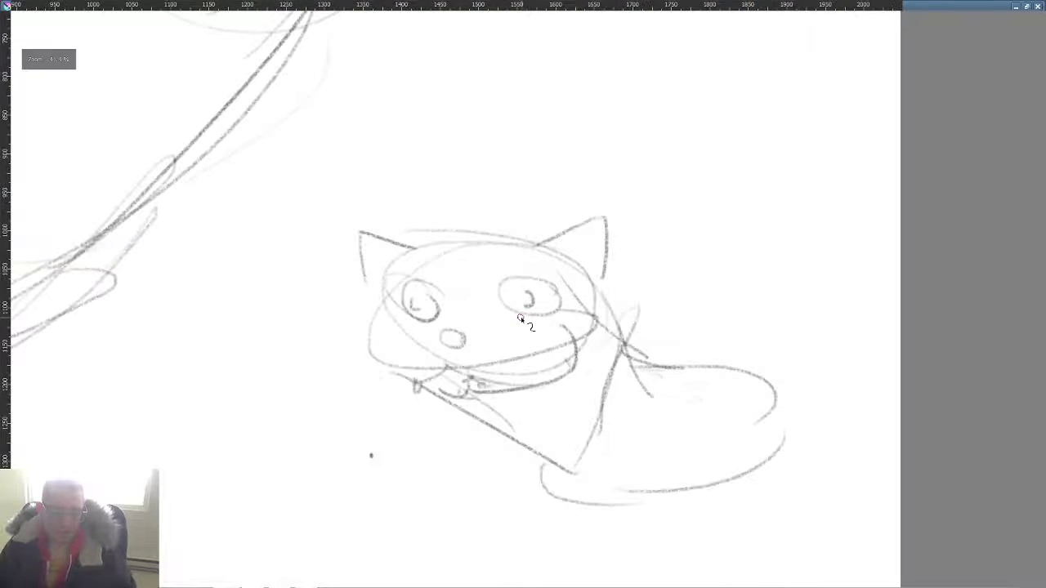
left_click_drag(299, 451, 638, 169)
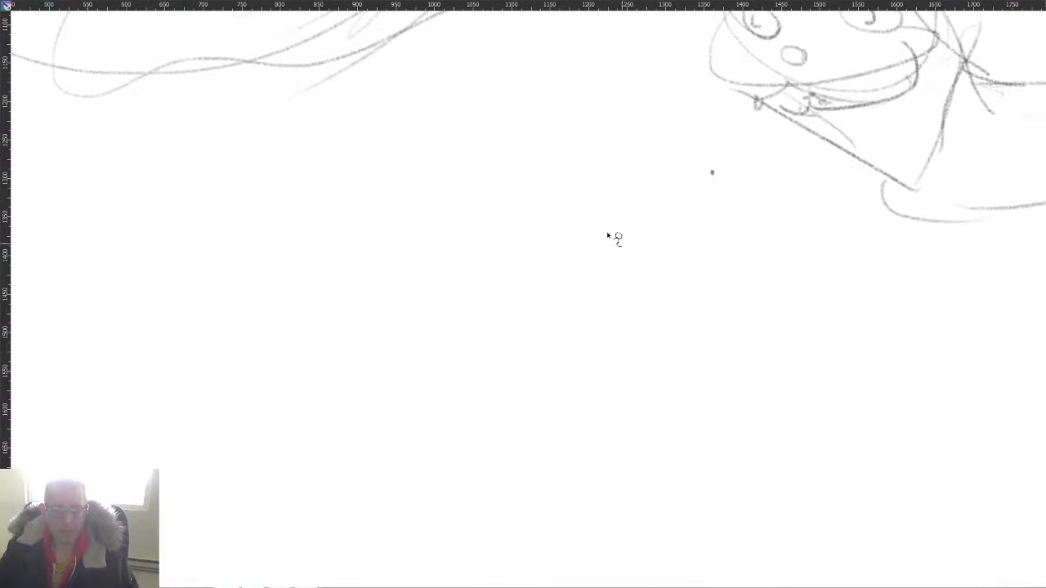
left_click_drag(608, 245, 513, 201)
mouse_move(450, 331)
left_mouse_down()
mouse_move(602, 234)
mouse_move(621, 292)
mouse_move(462, 363)
left_mouse_up()
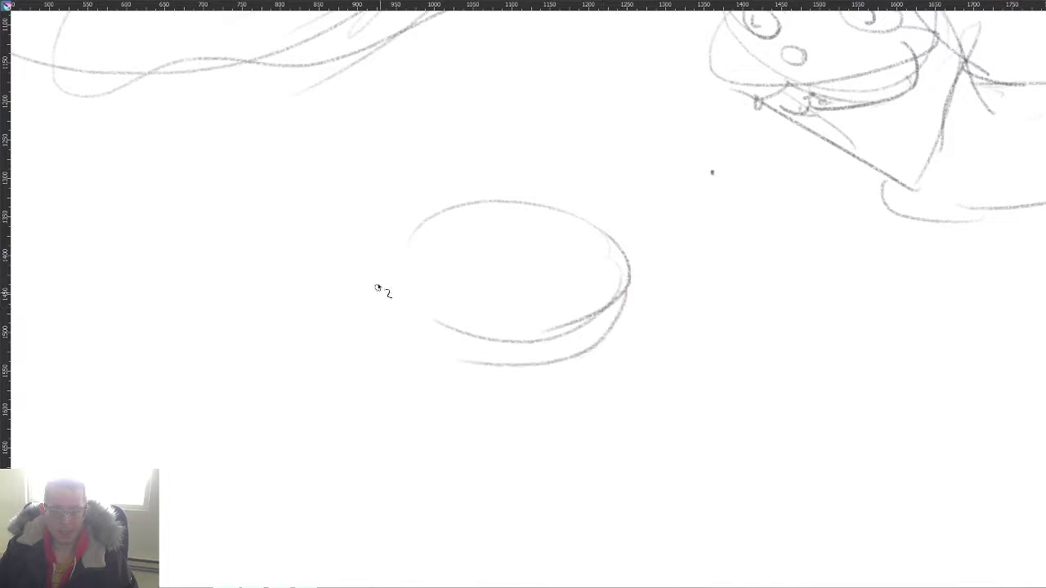
mouse_move(402, 255)
left_mouse_down()
mouse_move(559, 364)
mouse_move(625, 362)
left_mouse_up()
mouse_move(589, 370)
left_mouse_down()
mouse_move(529, 382)
mouse_move(486, 366)
left_mouse_up()
mouse_move(447, 325)
left_mouse_down()
mouse_move(607, 378)
mouse_move(611, 366)
left_mouse_up()
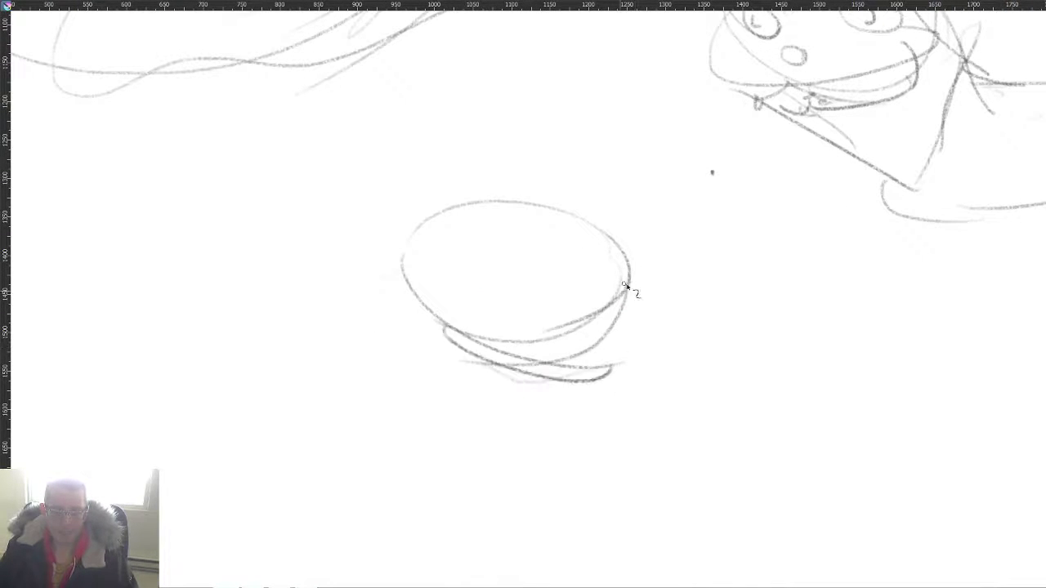
left_click_drag(625, 286, 516, 364)
Step: Sketch a rounded body with overlapping contours behind and below the new cat's collar
mouse_move(617, 333)
left_mouse_down()
mouse_move(541, 364)
mouse_move(747, 345)
mouse_move(768, 429)
left_mouse_up()
mouse_move(719, 372)
left_mouse_down()
mouse_move(739, 467)
mouse_move(645, 461)
left_mouse_up()
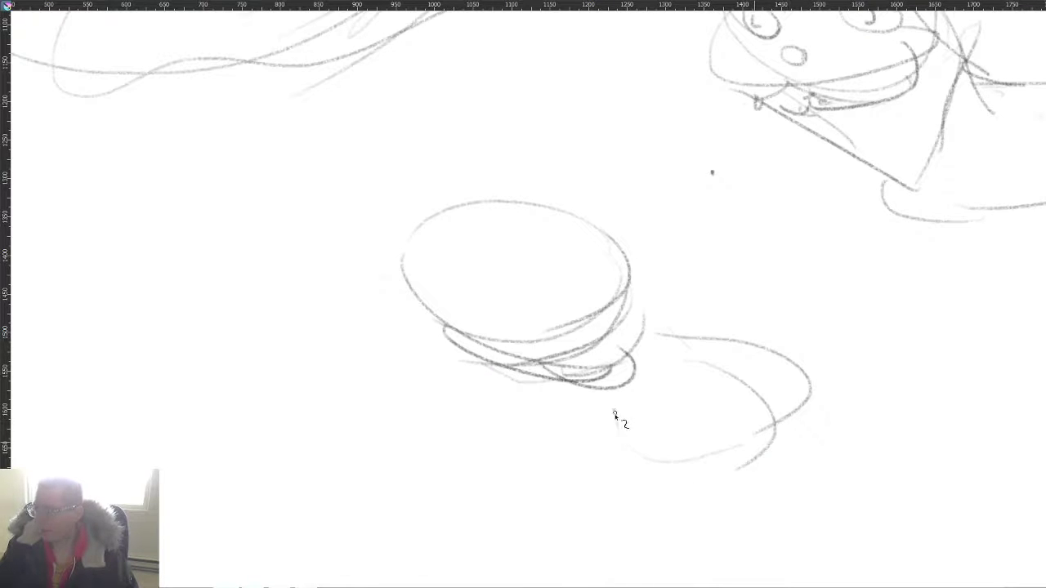
left_click_drag(614, 412, 618, 438)
mouse_move(548, 389)
left_mouse_down()
mouse_move(735, 420)
mouse_move(813, 398)
mouse_move(702, 468)
mouse_move(567, 397)
mouse_move(625, 441)
left_mouse_up()
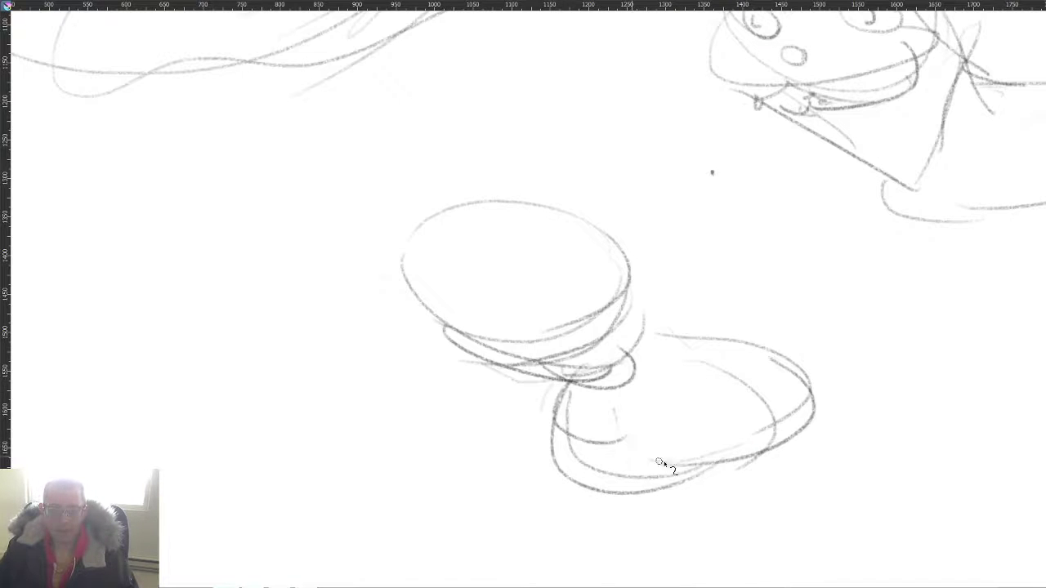
Step: Draw short front legs and a hind leg with rough paws beneath the new cat's body
mouse_move(678, 478)
left_mouse_down()
mouse_move(684, 485)
mouse_move(627, 507)
mouse_move(607, 443)
mouse_move(613, 420)
left_mouse_up()
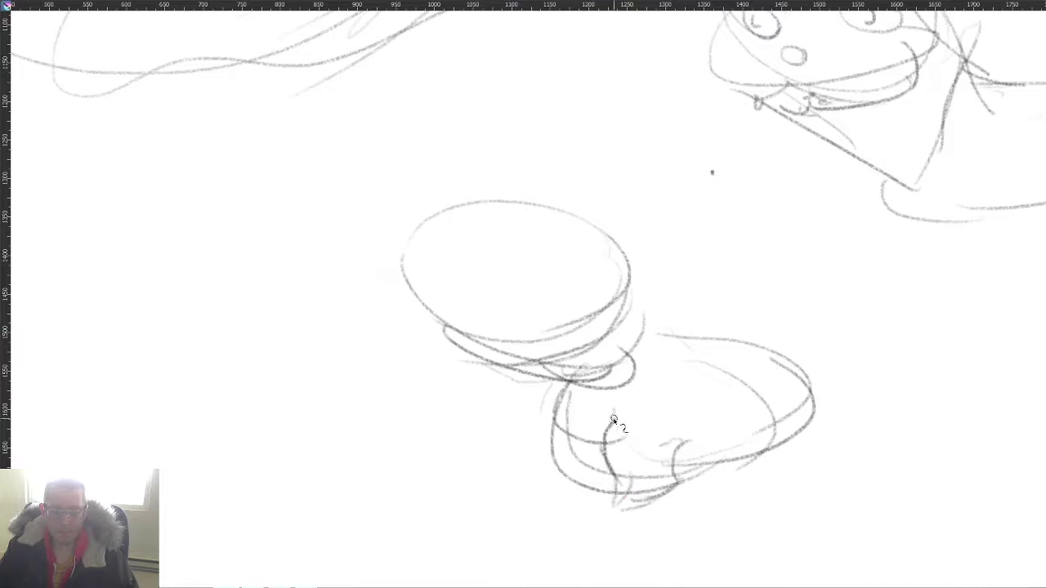
left_click_drag(515, 403, 535, 452)
left_click_drag(553, 417, 533, 513)
mouse_move(545, 476)
left_mouse_down()
mouse_move(594, 521)
mouse_move(618, 501)
left_mouse_up()
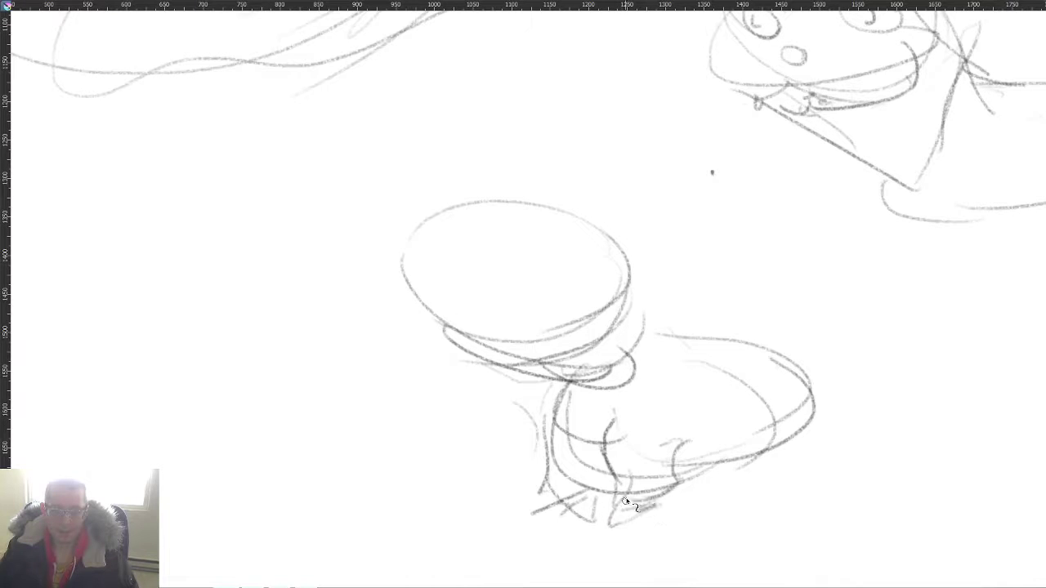
left_click_drag(817, 418, 761, 465)
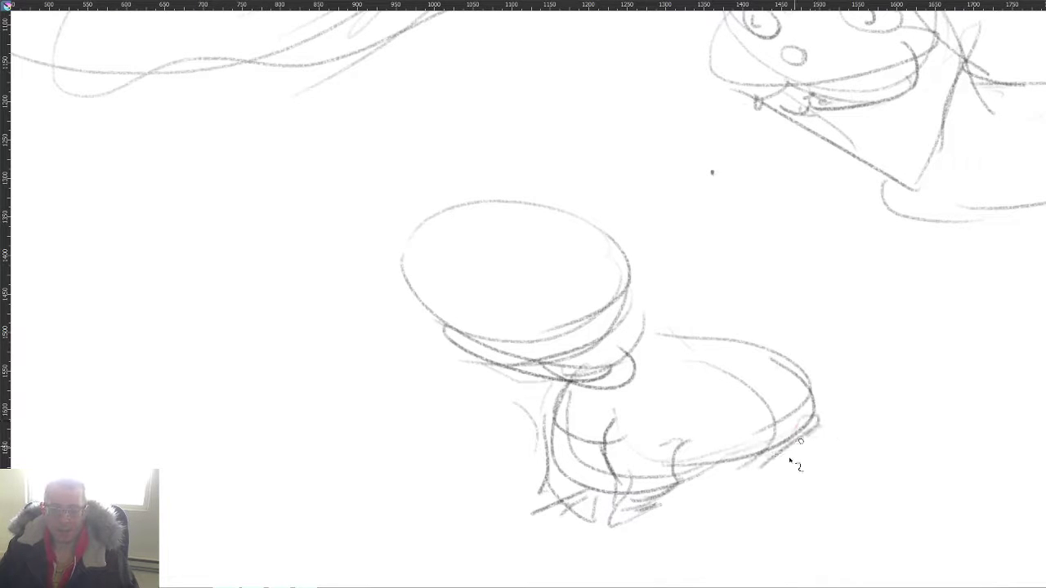
mouse_move(806, 440)
left_mouse_down()
mouse_move(755, 495)
mouse_move(700, 427)
left_mouse_up()
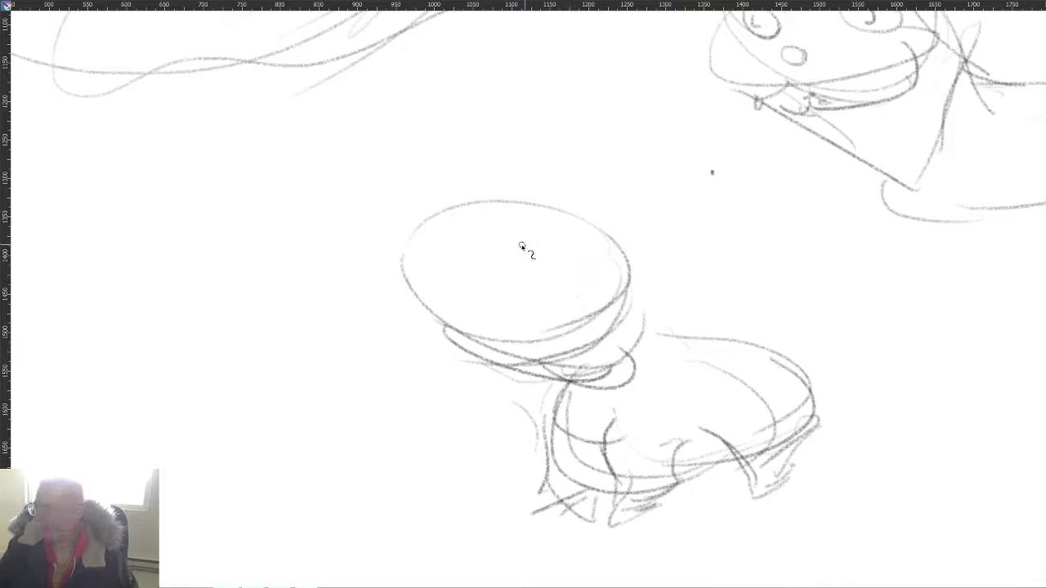
Step: Draw two large round eyes, a small nose and mouth, and one pointed ear on the new cat's head
mouse_move(517, 263)
left_mouse_down()
mouse_move(540, 284)
mouse_move(512, 295)
left_mouse_up()
mouse_move(438, 251)
left_mouse_down()
mouse_move(462, 296)
mouse_move(450, 253)
mouse_move(457, 303)
left_mouse_up()
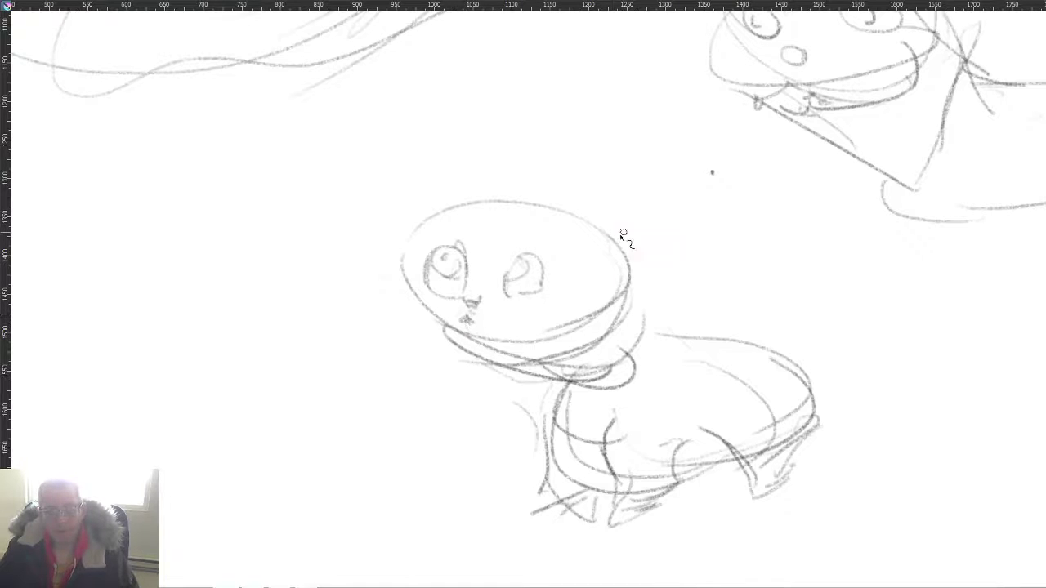
left_click_drag(620, 230, 565, 229)
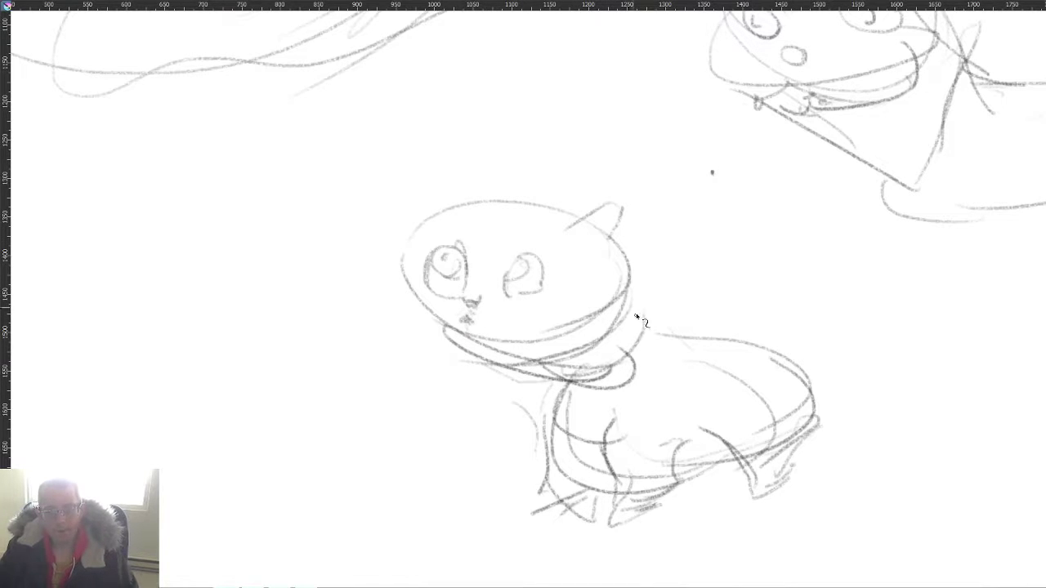
Step: Add a long sweeping back line, inner body contours and a curved chest to the new cat
left_click_drag(634, 290, 882, 357)
left_click_drag(705, 298, 771, 375)
mouse_move(768, 324)
left_mouse_down()
mouse_move(792, 356)
mouse_move(693, 401)
left_mouse_up()
left_click_drag(506, 366, 621, 417)
Step: Draw the cat's missing ear with inner lines, sharpen the other ear, and add short cheek strokes around the mouth
mouse_move(487, 421)
left_mouse_down()
mouse_move(522, 430)
mouse_move(830, 396)
left_mouse_up()
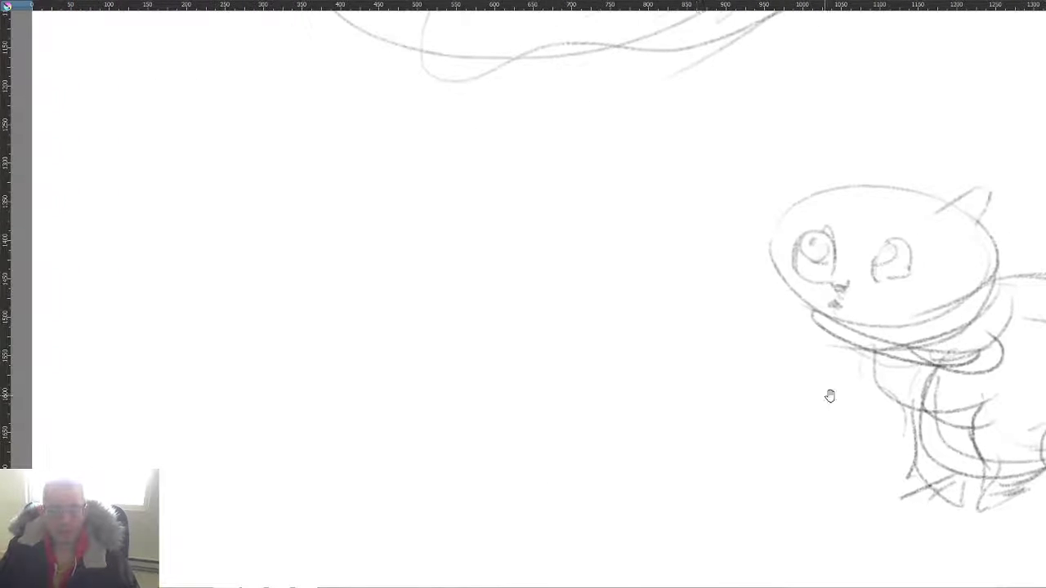
left_click_drag(830, 303, 781, 320)
mouse_move(760, 224)
left_mouse_down()
mouse_move(740, 183)
mouse_move(684, 249)
left_mouse_up()
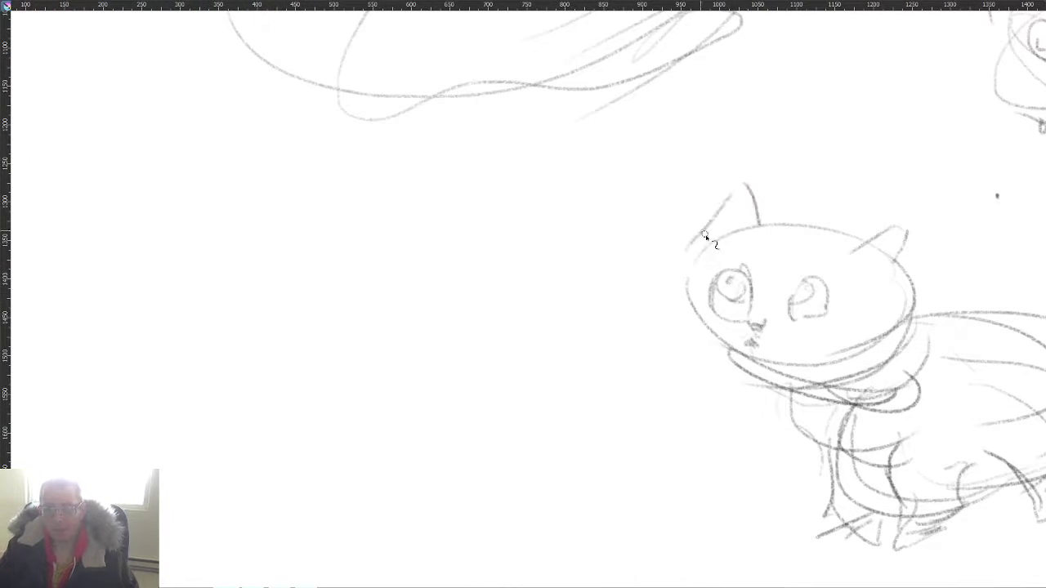
left_click_drag(741, 185, 751, 214)
mouse_move(888, 226)
left_mouse_down()
mouse_move(921, 212)
mouse_move(902, 229)
mouse_move(834, 235)
left_mouse_up()
left_click_drag(927, 211, 898, 245)
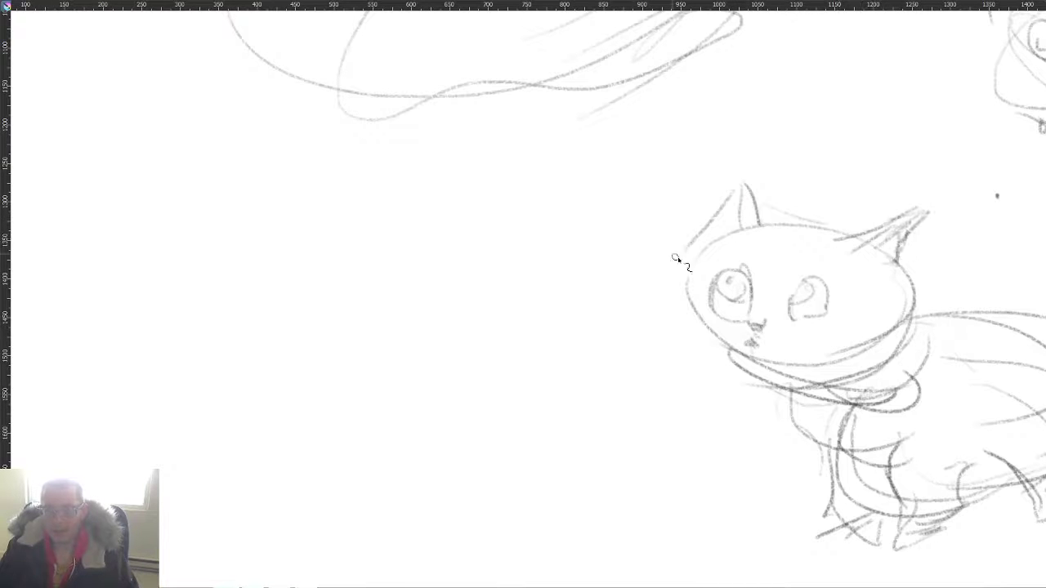
left_click_drag(745, 204, 715, 237)
mouse_move(808, 316)
left_mouse_down()
mouse_move(778, 304)
mouse_move(565, 309)
mouse_move(570, 299)
left_mouse_up()
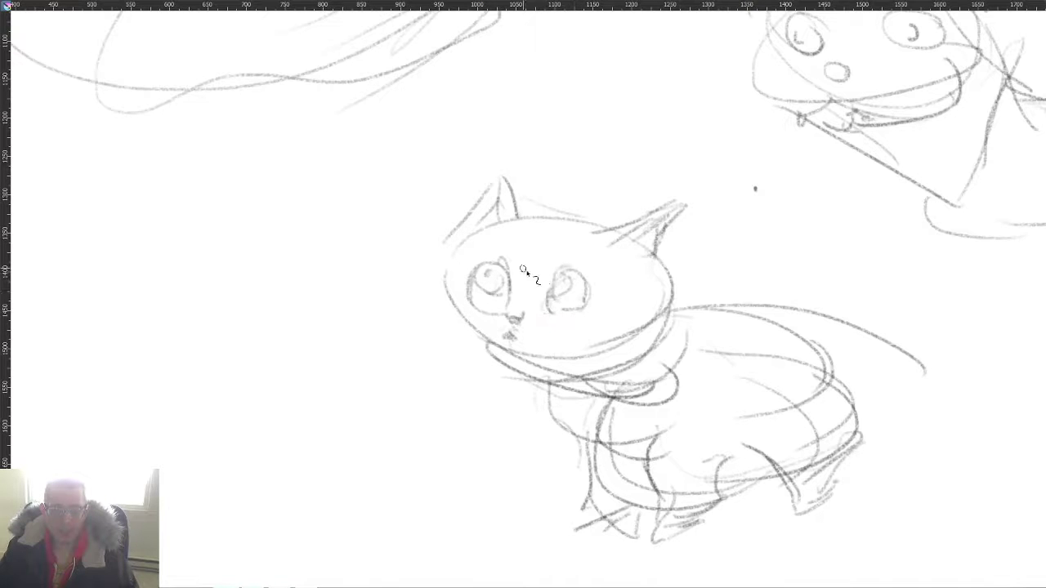
mouse_move(507, 336)
left_mouse_down()
mouse_move(535, 376)
mouse_move(546, 361)
left_mouse_up()
Step: Sketch a third cat head beside the standing cat, with a rounded skull, a round muzzle, a dark nose, and a mouth
left_click_drag(454, 411, 877, 355)
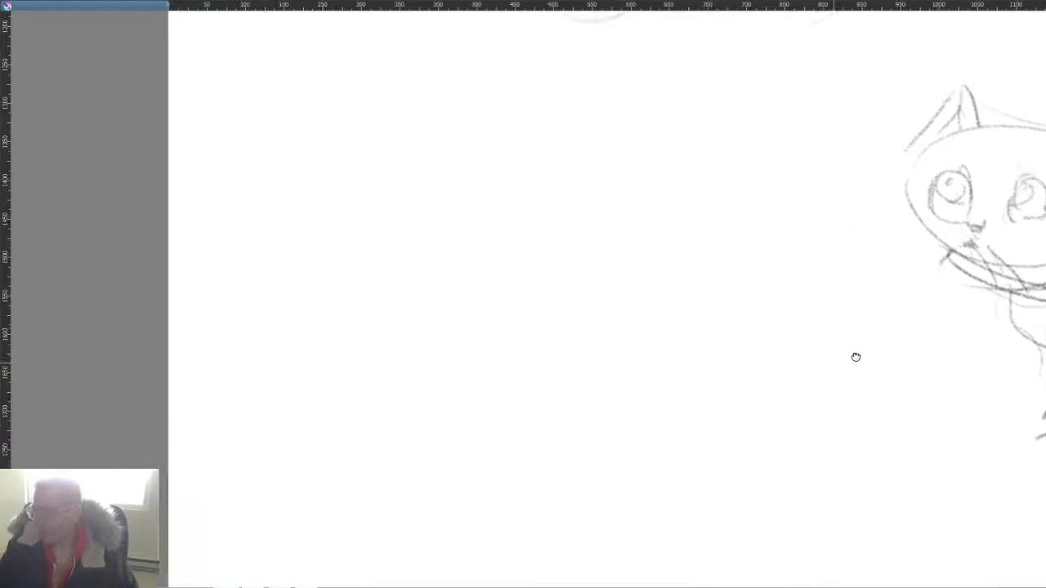
left_click_drag(709, 262, 719, 310)
mouse_move(750, 320)
left_mouse_down()
mouse_move(726, 242)
mouse_move(735, 372)
left_mouse_up()
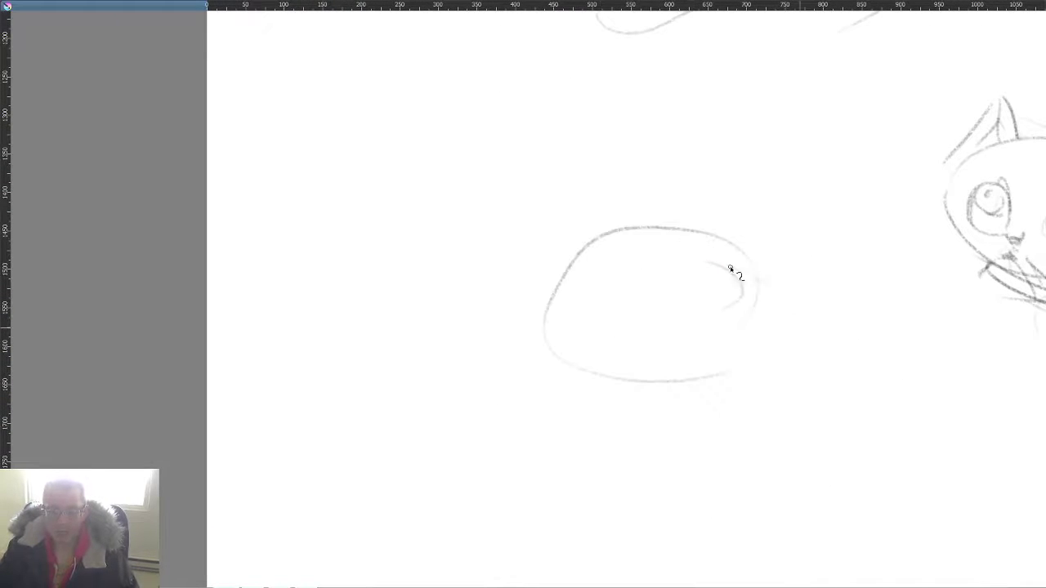
mouse_move(730, 267)
left_mouse_down()
mouse_move(745, 356)
mouse_move(707, 382)
mouse_move(724, 397)
mouse_move(672, 422)
mouse_move(620, 387)
mouse_move(684, 367)
mouse_move(730, 403)
mouse_move(660, 413)
mouse_move(692, 369)
mouse_move(679, 381)
mouse_move(686, 386)
left_mouse_up()
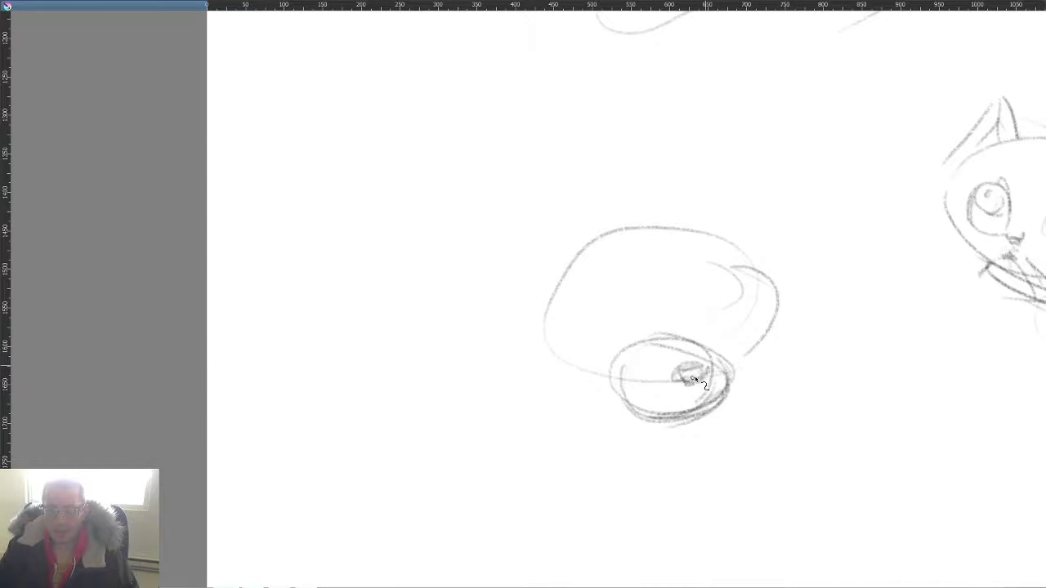
mouse_move(697, 339)
left_mouse_down()
mouse_move(725, 358)
mouse_move(668, 312)
left_mouse_up()
mouse_move(642, 324)
left_mouse_down()
mouse_move(621, 370)
mouse_move(729, 415)
mouse_move(687, 463)
mouse_move(757, 405)
mouse_move(695, 430)
mouse_move(707, 410)
mouse_move(679, 411)
mouse_move(705, 411)
left_mouse_up()
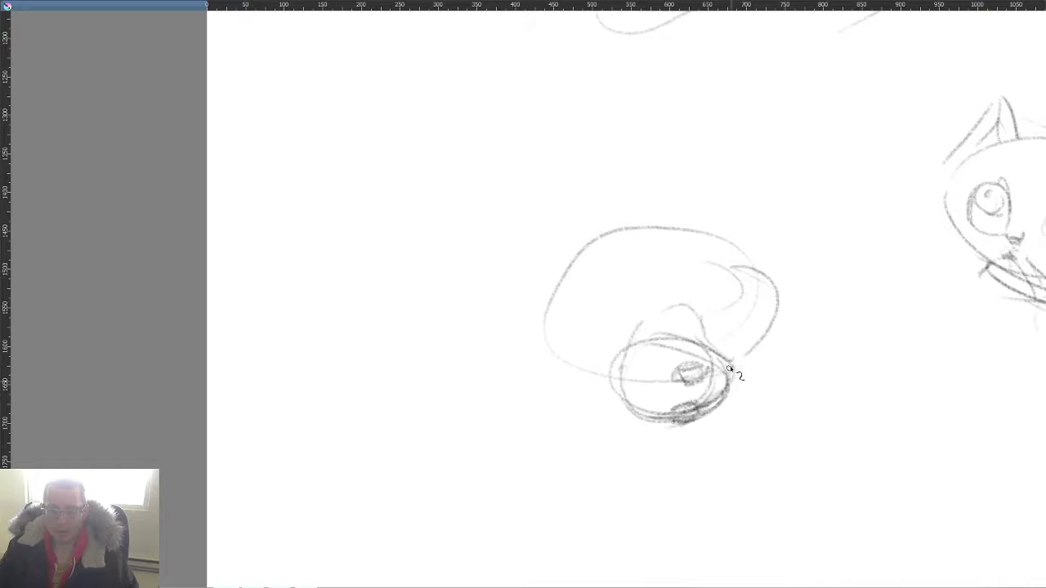
Step: Draw the pointed cheek lines on the third cat's head, one tall ear, and the first edge of the other ear
mouse_move(729, 369)
left_mouse_down()
mouse_move(793, 338)
mouse_move(740, 283)
left_mouse_up()
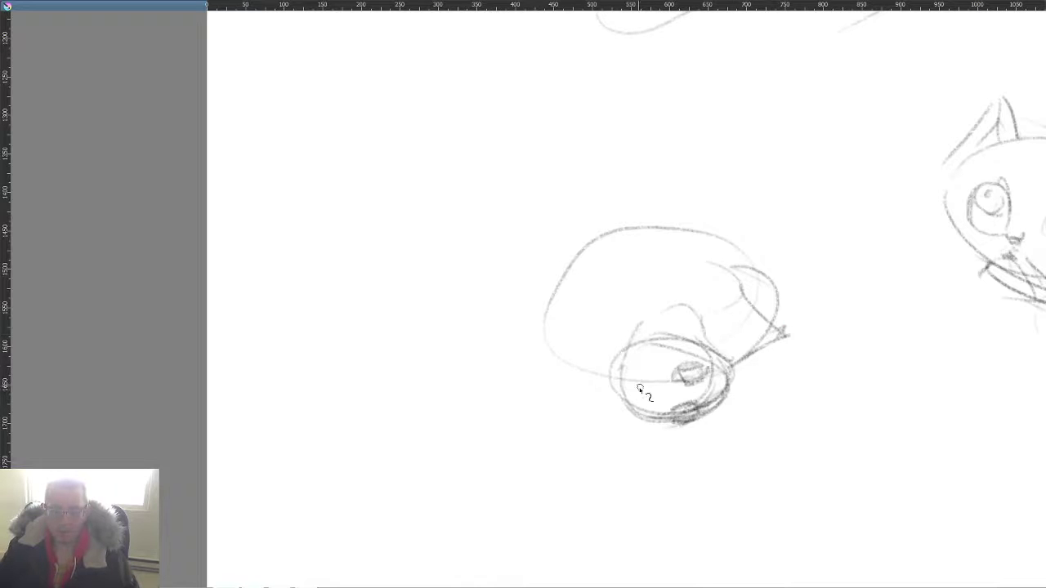
left_click_drag(508, 352, 609, 383)
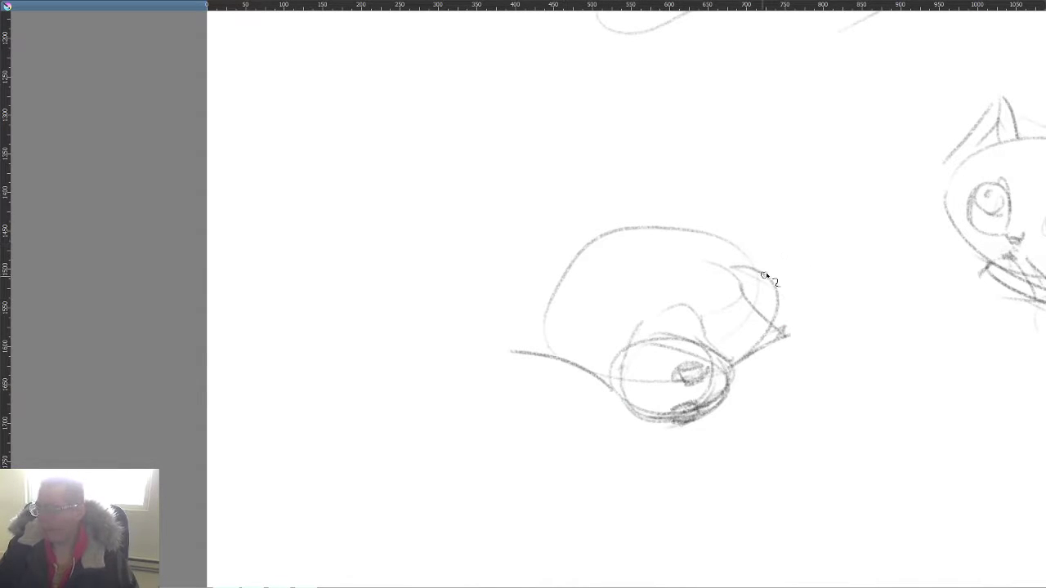
left_click_drag(763, 312, 752, 151)
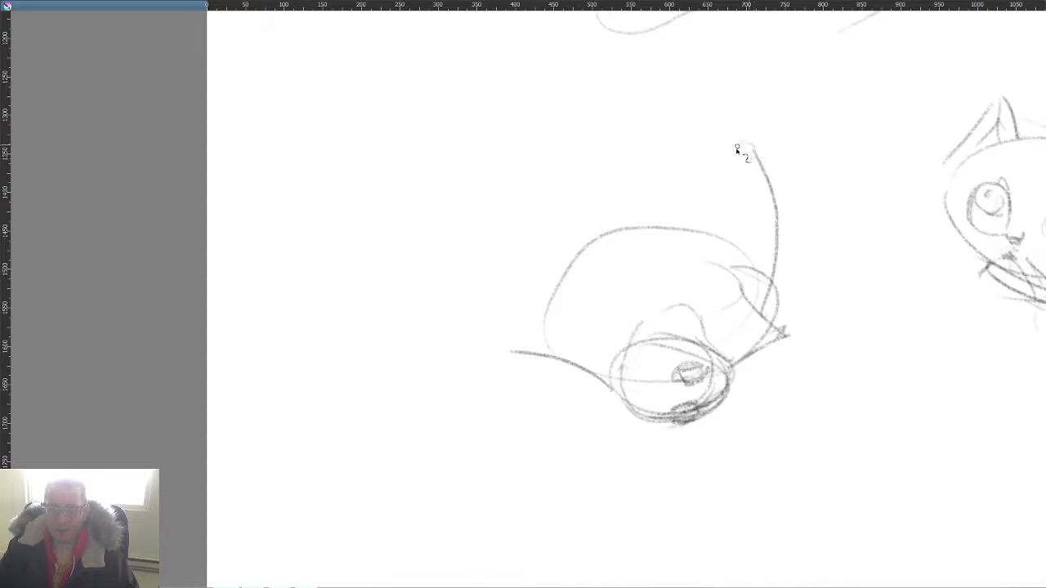
left_click_drag(751, 148, 687, 241)
left_click_drag(723, 179, 654, 228)
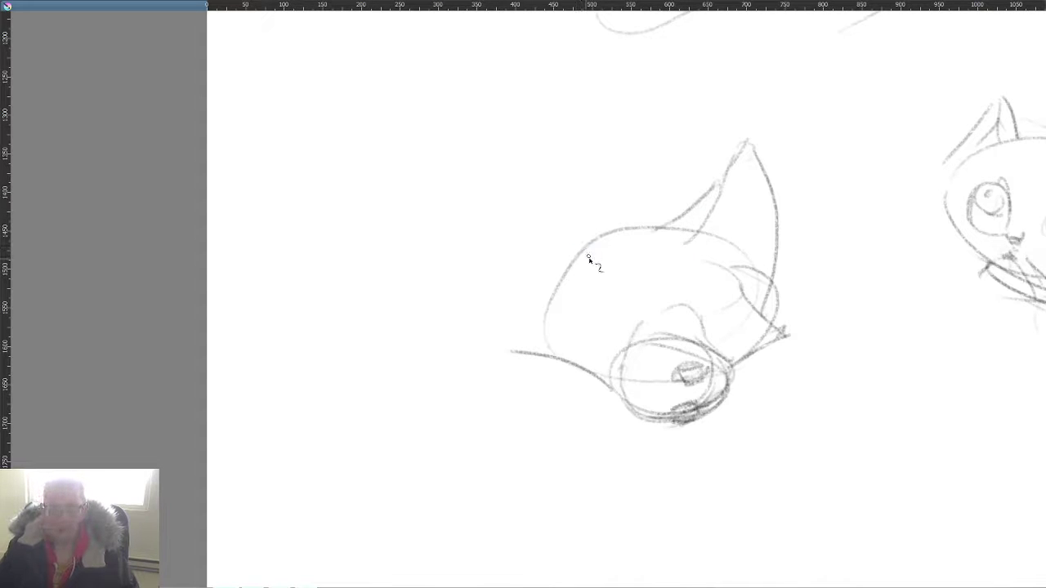
left_click_drag(591, 263, 488, 183)
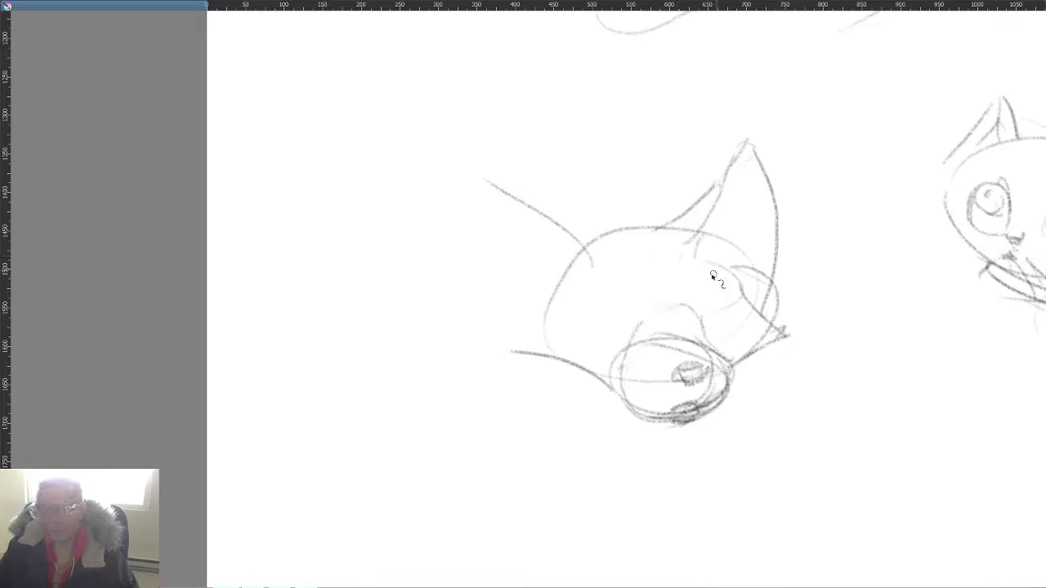
Step: Draw two small round eyes with inner circles just above the third cat's muzzle
mouse_move(725, 307)
left_mouse_down()
mouse_move(697, 327)
mouse_move(717, 312)
mouse_move(723, 331)
left_mouse_up()
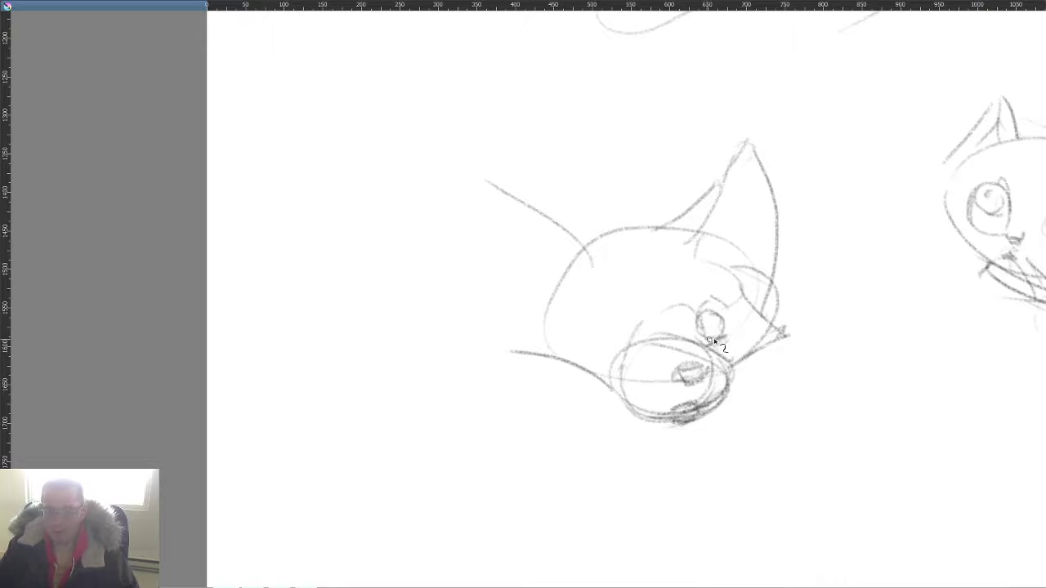
mouse_move(713, 341)
left_mouse_down()
mouse_move(714, 327)
mouse_move(728, 334)
mouse_move(705, 318)
left_mouse_up()
left_click_drag(636, 355, 639, 313)
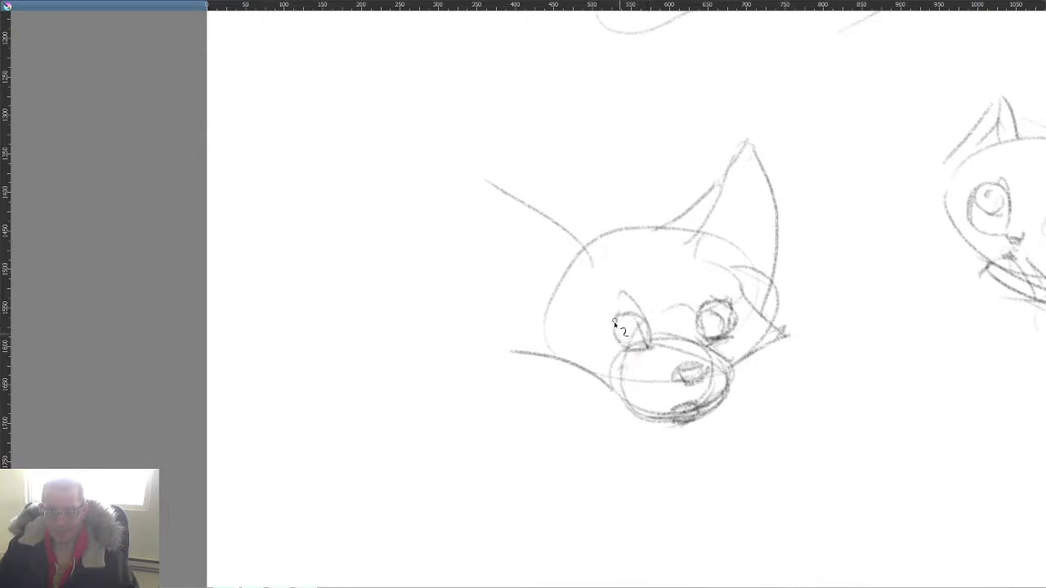
mouse_move(614, 322)
left_mouse_down()
mouse_move(650, 343)
mouse_move(653, 324)
left_mouse_up()
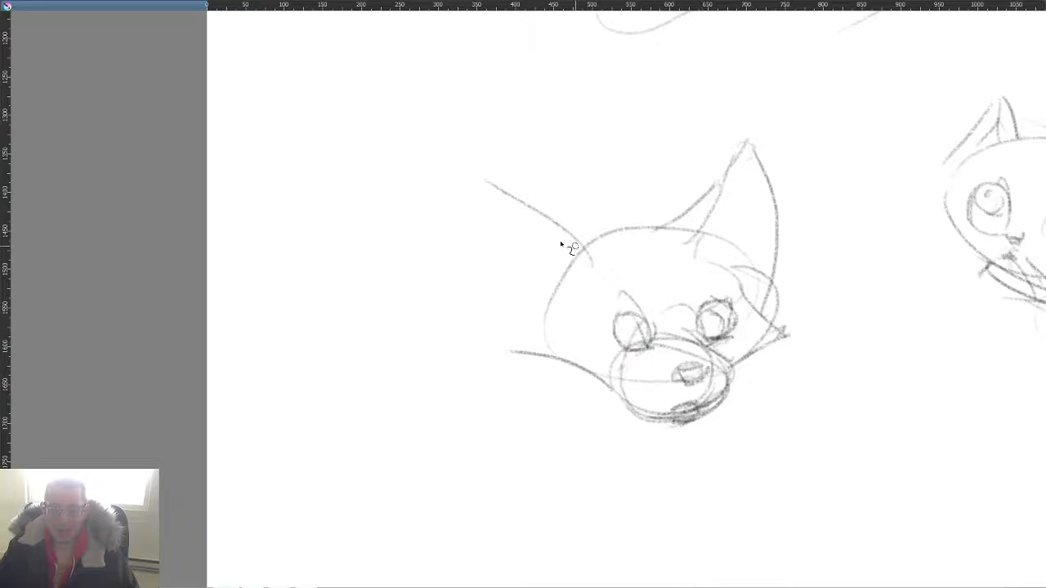
Step: Complete the third cat's unfinished ear with its outer edges, and reinforce the skull contour beneath both ears
left_click_drag(582, 253, 532, 312)
mouse_move(776, 253)
left_mouse_down()
mouse_move(711, 252)
mouse_move(741, 306)
mouse_move(735, 236)
left_mouse_up()
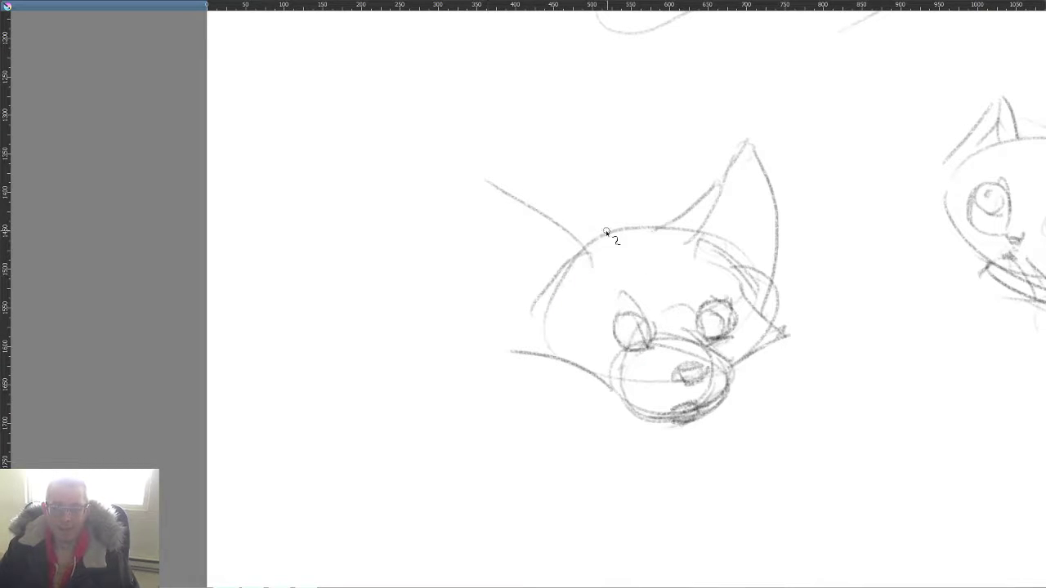
mouse_move(606, 232)
left_mouse_down()
mouse_move(559, 220)
mouse_move(601, 231)
mouse_move(489, 168)
mouse_move(575, 239)
left_mouse_up()
left_click_drag(477, 186, 493, 277)
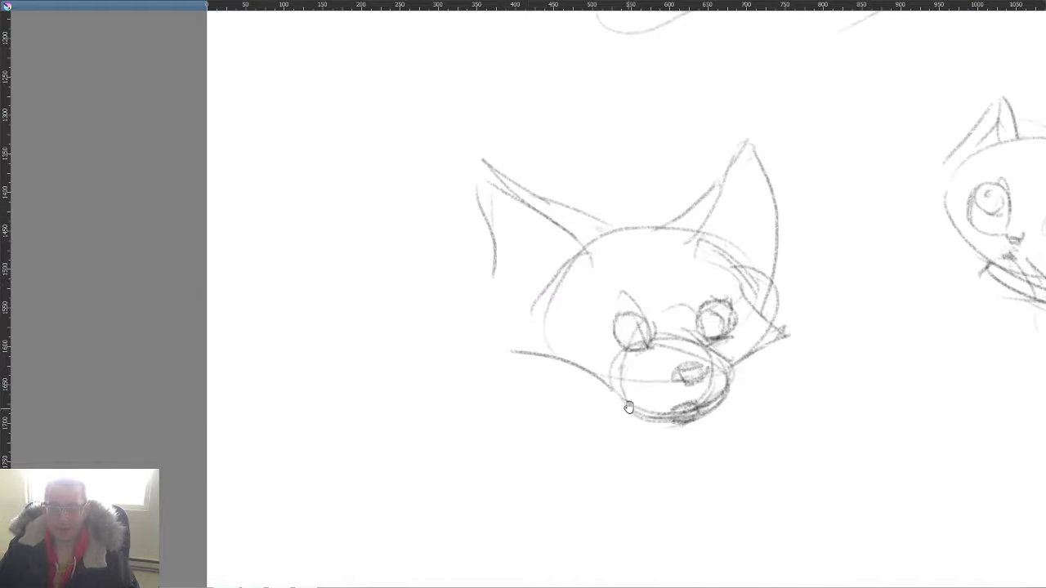
Step: Darken the third cat's mouth and muzzle contour, and add long whiskers on both sides
left_click_drag(628, 407, 669, 402)
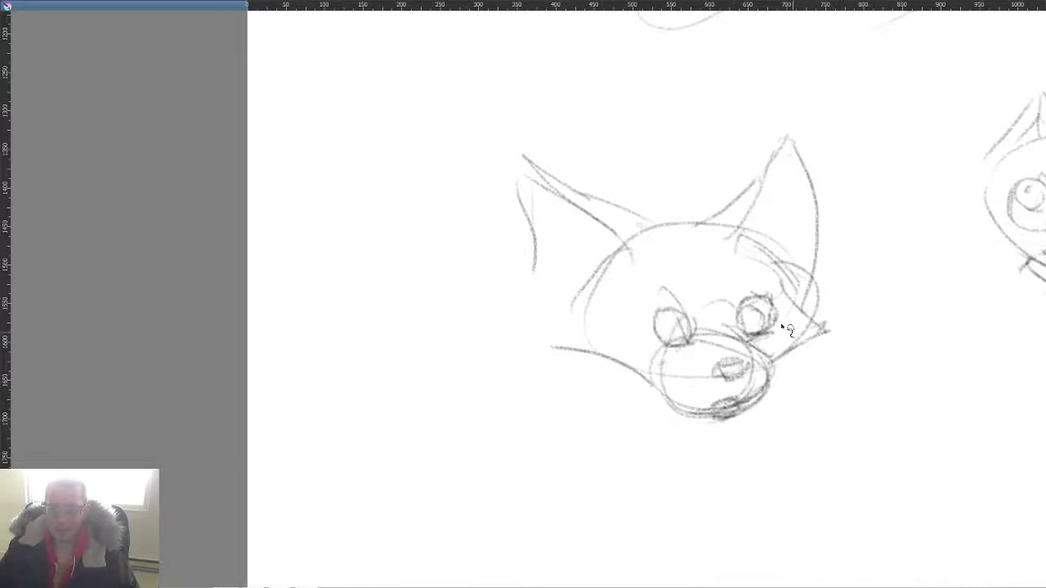
mouse_move(783, 359)
left_mouse_down()
mouse_move(776, 399)
mouse_move(780, 383)
mouse_move(729, 418)
mouse_move(754, 413)
mouse_move(688, 415)
left_mouse_up()
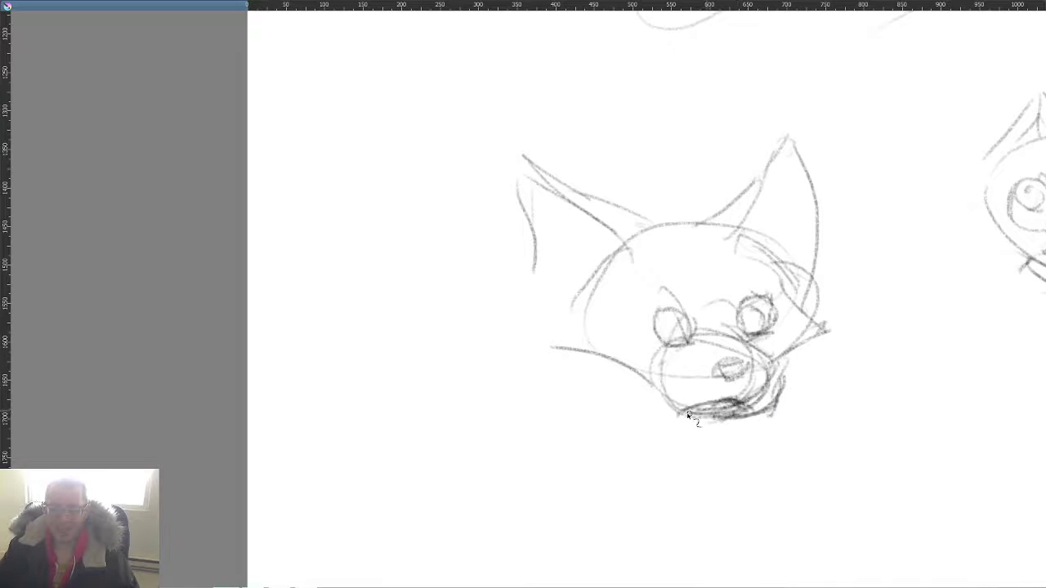
left_click_drag(639, 379, 691, 416)
mouse_move(782, 382)
left_mouse_down()
mouse_move(749, 349)
mouse_move(780, 366)
mouse_move(774, 407)
mouse_move(877, 444)
left_mouse_up()
mouse_move(705, 406)
left_mouse_down()
mouse_move(557, 480)
mouse_move(553, 433)
left_mouse_up()
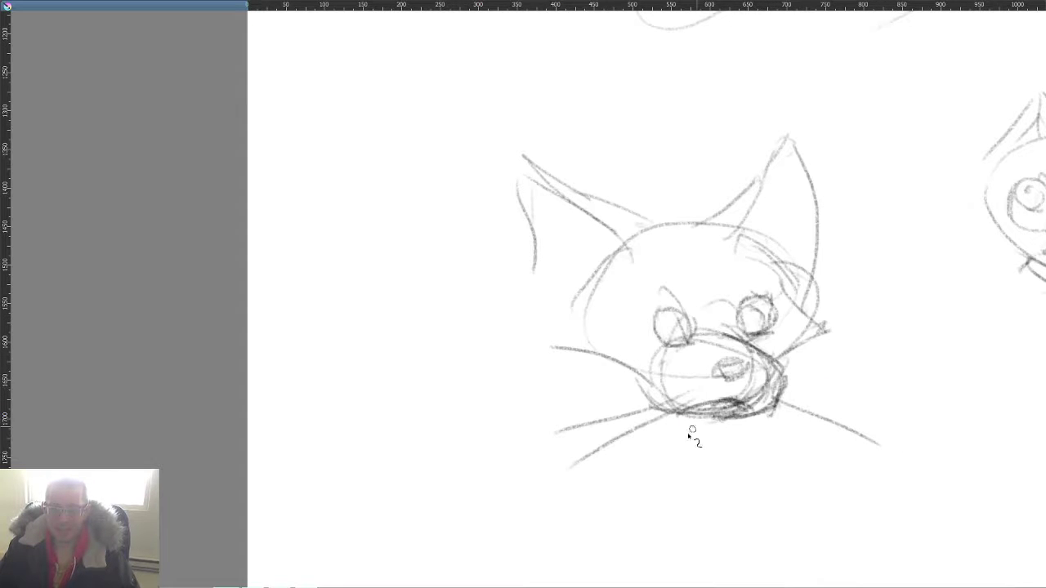
Step: Add a small open lower jaw beneath the third cat's muzzle, and slanted, angry brow strokes over its eyes
mouse_move(712, 416)
left_mouse_down()
mouse_move(710, 427)
mouse_move(732, 439)
mouse_move(717, 443)
mouse_move(725, 446)
left_mouse_up()
left_click_drag(670, 400, 687, 446)
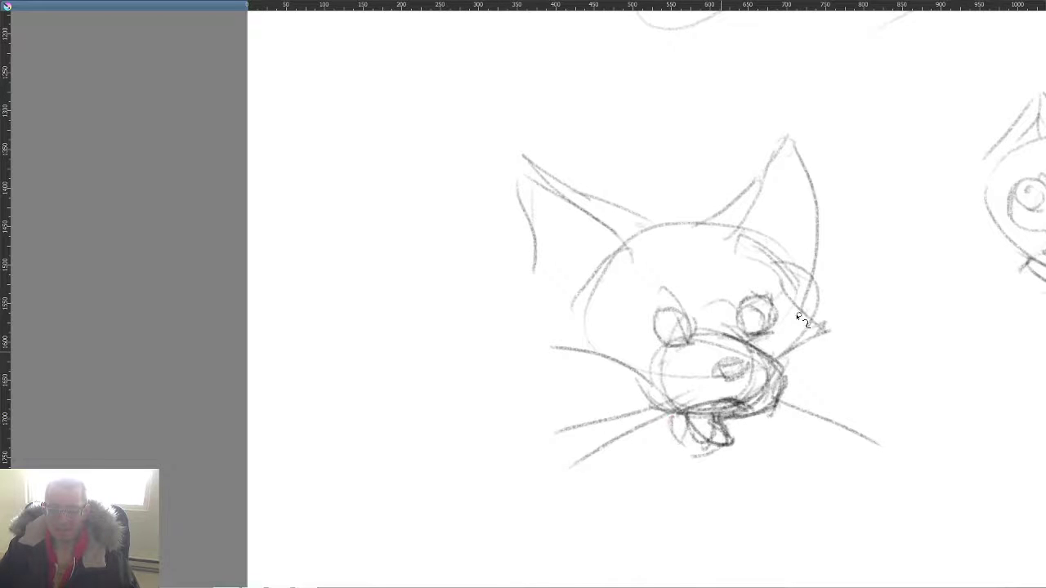
mouse_move(769, 297)
left_mouse_down()
mouse_move(745, 324)
mouse_move(756, 332)
left_mouse_up()
mouse_move(637, 307)
left_mouse_down()
mouse_move(686, 342)
mouse_move(652, 303)
mouse_move(675, 320)
mouse_move(634, 296)
mouse_move(684, 345)
left_mouse_up()
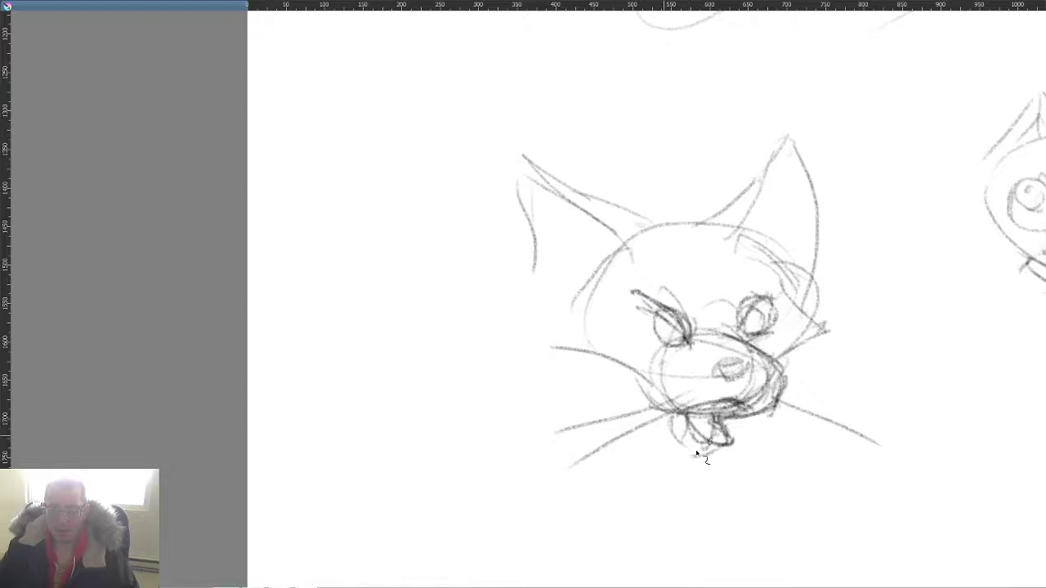
Step: Sketch the third cat's chin and neck, with a broad fur ruff spreading from the cheek down to the chest
left_click_drag(685, 446, 716, 455)
left_click_drag(719, 439, 719, 495)
left_click_drag(559, 352, 564, 525)
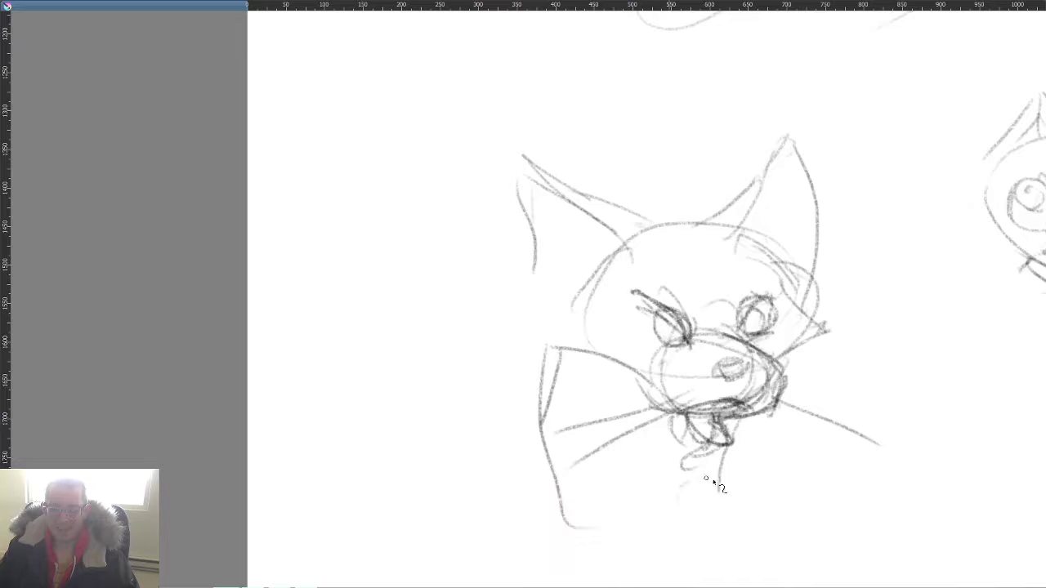
mouse_move(719, 482)
left_mouse_down()
mouse_move(689, 531)
mouse_move(549, 541)
left_mouse_up()
left_click_drag(555, 451, 500, 518)
left_click_drag(707, 413, 637, 514)
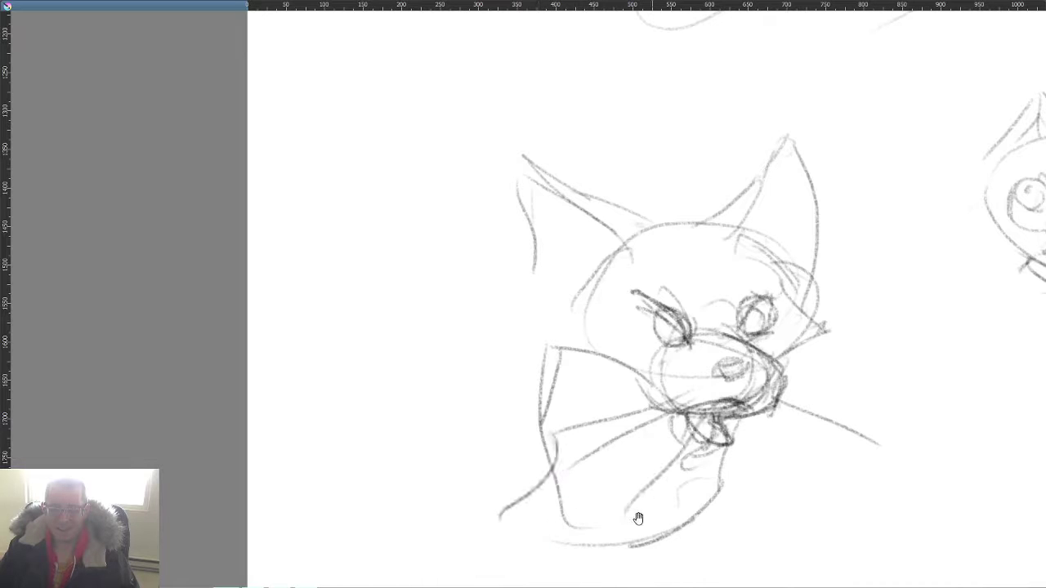
Step: Draw the third cat's neck, shoulder and rounded back line, and start its front legs below the chest
mouse_move(741, 433)
left_mouse_down()
mouse_move(788, 350)
mouse_move(775, 372)
mouse_move(770, 425)
left_mouse_up()
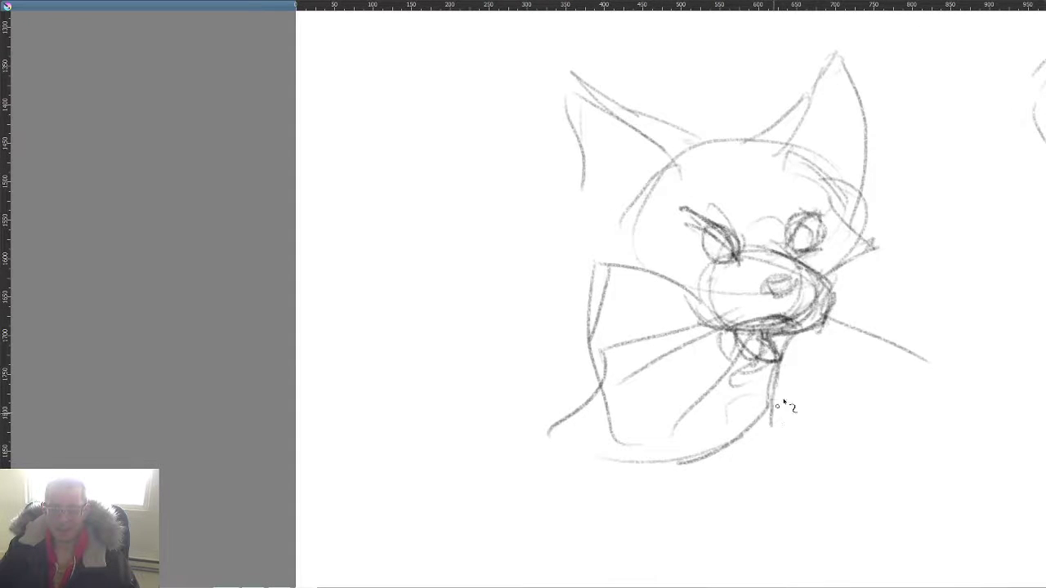
mouse_move(793, 339)
left_mouse_down()
mouse_move(782, 378)
mouse_move(794, 432)
mouse_move(763, 455)
mouse_move(589, 444)
mouse_move(549, 424)
mouse_move(411, 524)
left_mouse_up()
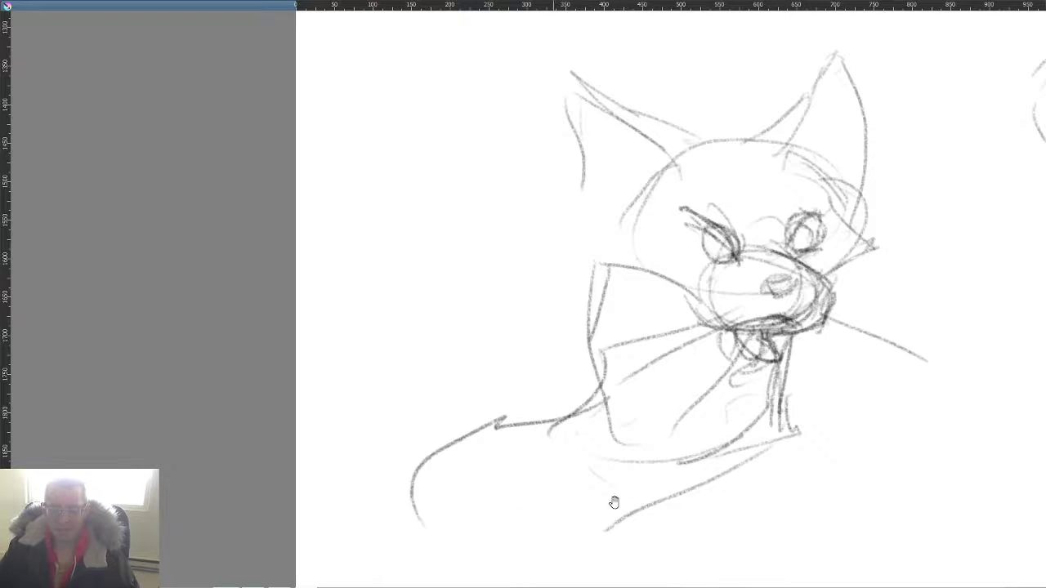
mouse_move(612, 502)
left_mouse_down()
mouse_move(655, 496)
mouse_move(665, 368)
left_mouse_up()
left_click_drag(781, 325, 703, 453)
mouse_move(768, 343)
left_mouse_down()
mouse_move(724, 442)
mouse_move(731, 453)
mouse_move(729, 433)
left_mouse_up()
mouse_move(619, 423)
left_mouse_down()
mouse_move(649, 457)
mouse_move(632, 359)
left_mouse_up()
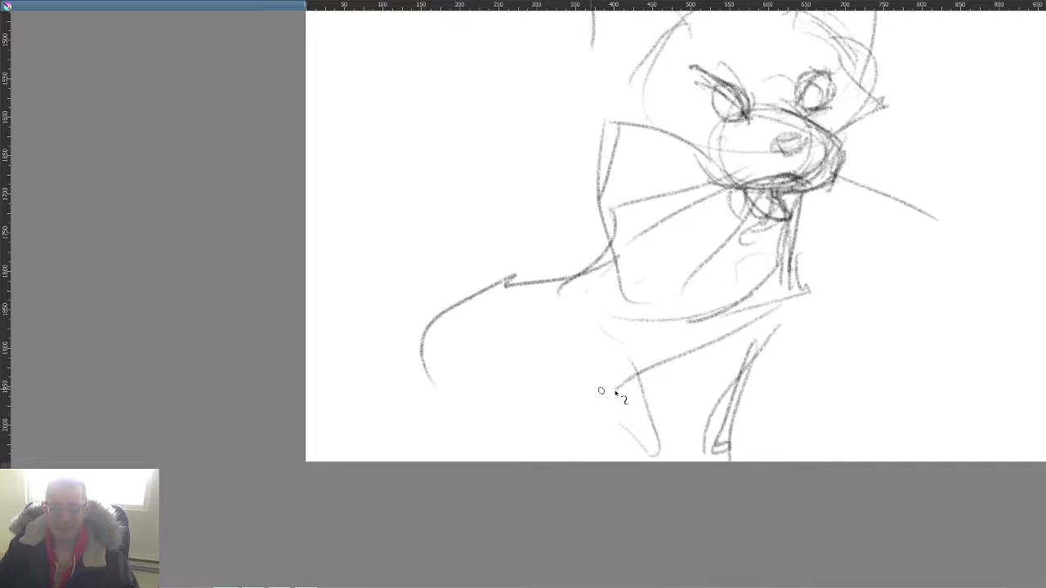
Step: Extend the third cat's body with lower leg strokes, a higher back line and long curved hindquarter contours
mouse_move(588, 398)
left_mouse_down()
mouse_move(670, 376)
mouse_move(596, 459)
left_mouse_up()
left_click_drag(590, 247, 385, 220)
mouse_move(438, 246)
left_mouse_down()
mouse_move(375, 327)
mouse_move(464, 409)
mouse_move(580, 416)
mouse_move(486, 431)
left_mouse_up()
left_click_drag(572, 449, 454, 425)
mouse_move(547, 434)
left_mouse_down()
mouse_move(441, 440)
mouse_move(374, 339)
left_mouse_up()
left_click_drag(436, 429, 357, 299)
left_click_drag(363, 256, 346, 339)
Step: Redraw the third cat's lower jaw as a wider open mouth, and darken both eyes
left_click_drag(604, 246, 481, 421)
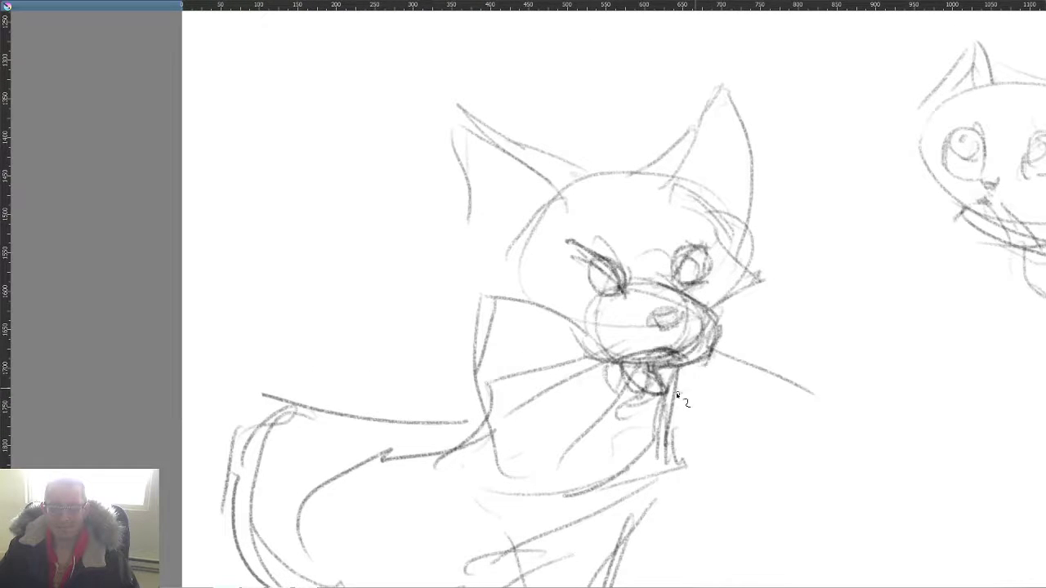
mouse_move(662, 405)
left_mouse_down()
mouse_move(677, 398)
mouse_move(609, 411)
mouse_move(611, 351)
left_mouse_up()
left_click_drag(613, 406, 593, 362)
left_click_drag(603, 263, 623, 291)
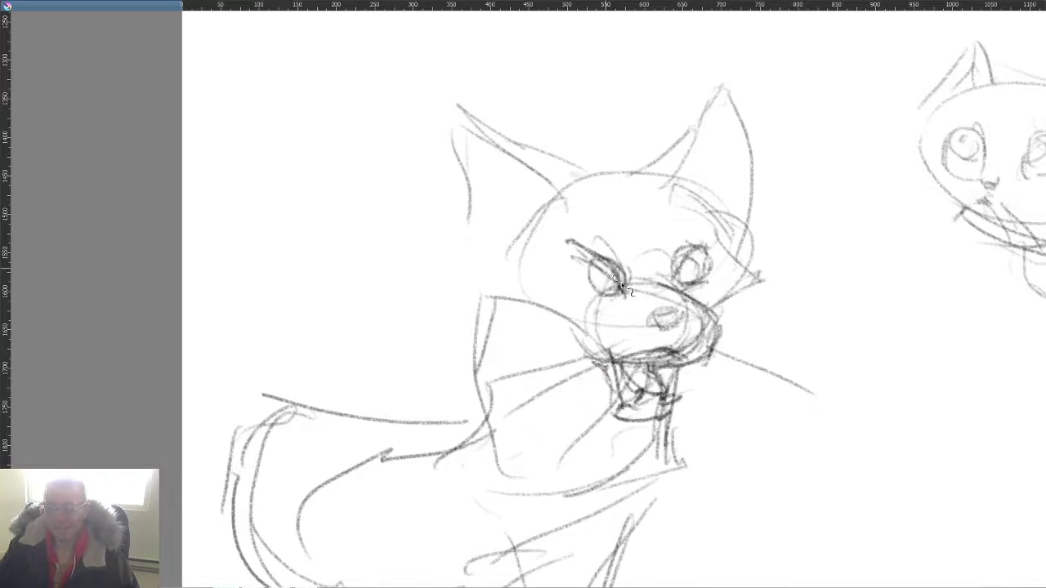
left_click_drag(596, 246, 625, 292)
left_click_drag(702, 267, 675, 276)
Step: Sketch a small fourth cat head in the blank area beyond the standing cat, with two small ears and an angular skull outline
left_click_drag(584, 370, 569, 565)
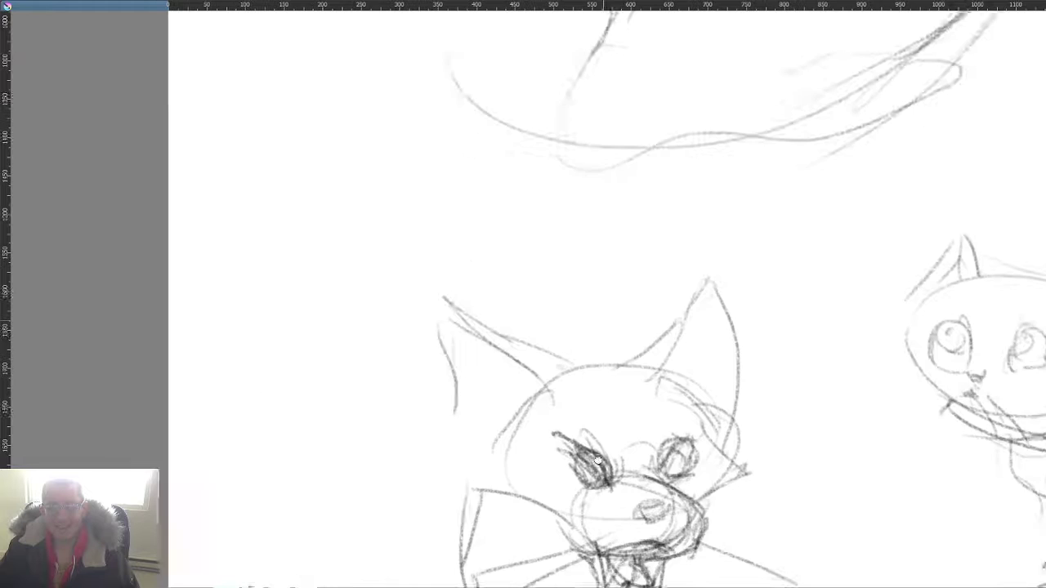
left_click_drag(614, 256, 465, 374)
left_click_drag(781, 452, 332, 317)
left_click_drag(849, 362, 485, 236)
left_click_drag(478, 418, 532, 178)
left_click_drag(641, 255, 629, 327)
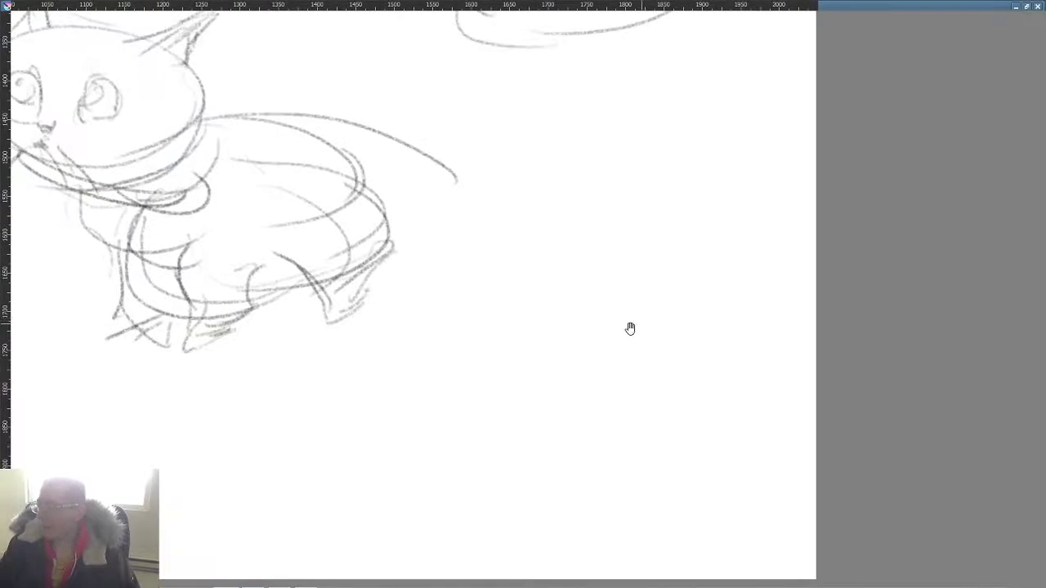
mouse_move(691, 270)
left_mouse_down()
mouse_move(681, 282)
mouse_move(701, 287)
mouse_move(702, 269)
mouse_move(683, 281)
left_mouse_up()
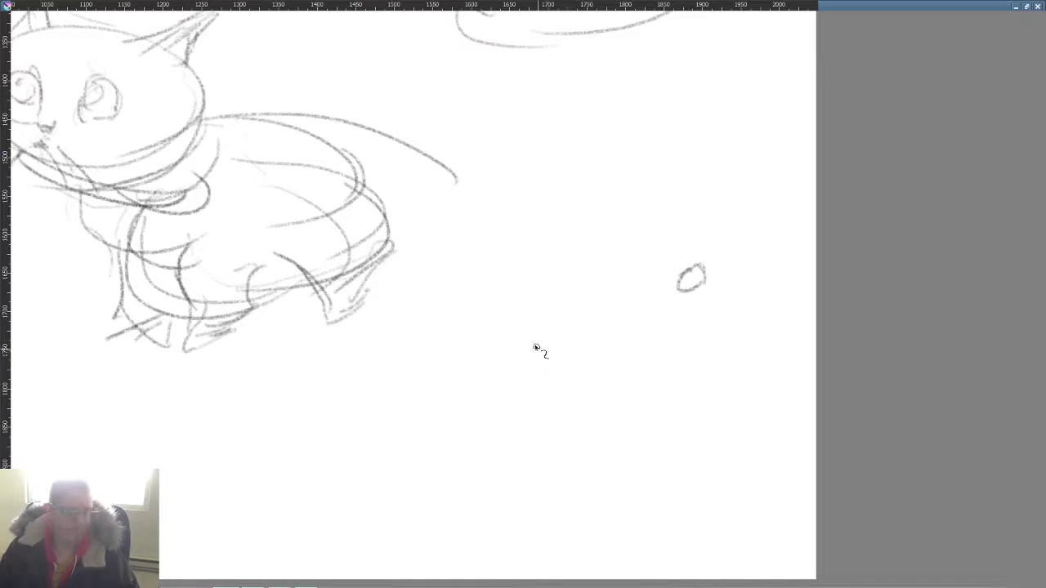
left_click_drag(600, 277, 583, 283)
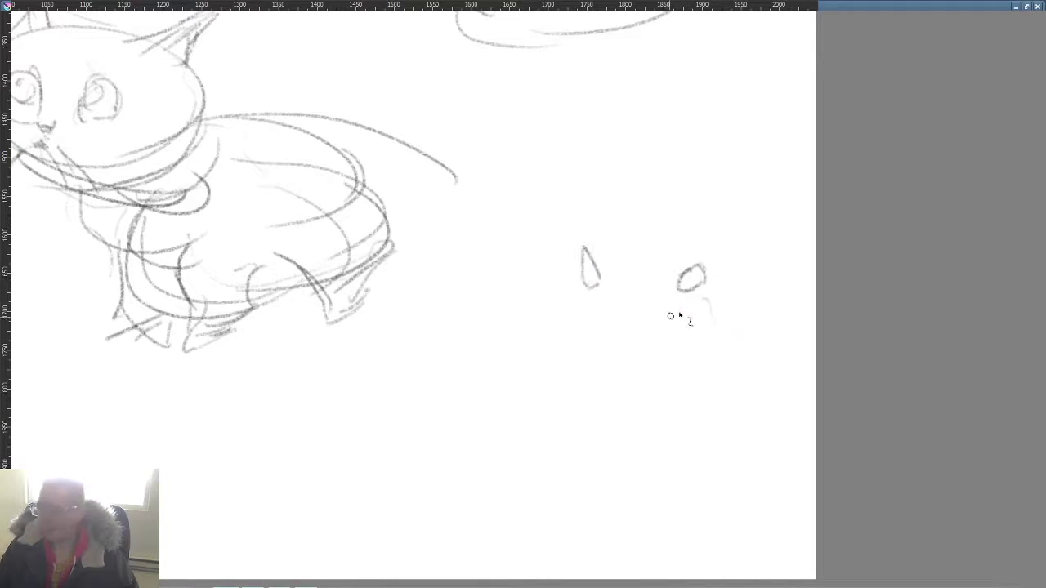
mouse_move(685, 309)
left_mouse_down()
mouse_move(641, 235)
mouse_move(585, 270)
left_mouse_up()
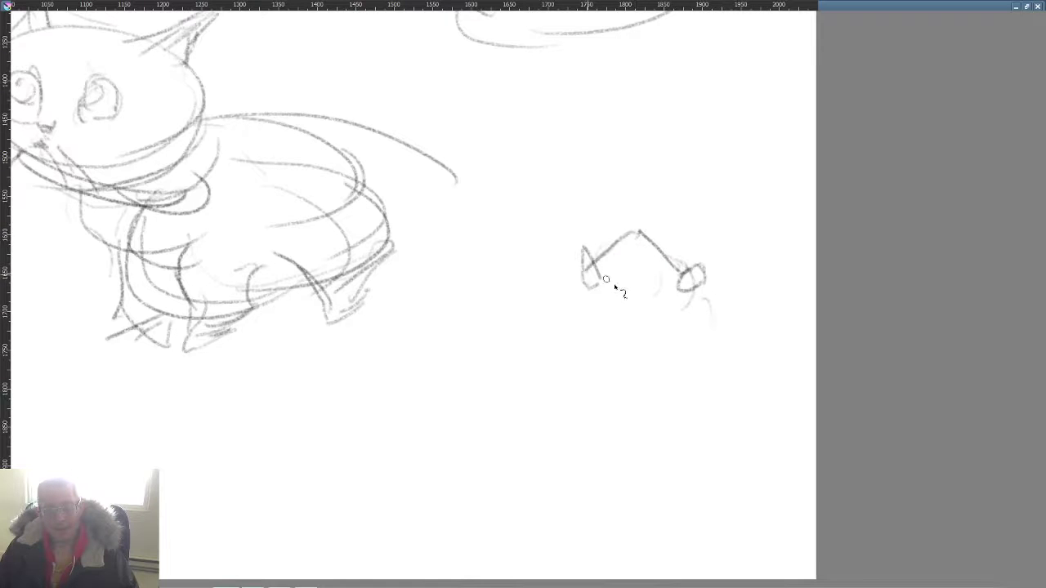
left_click_drag(692, 296, 623, 360)
left_click_drag(585, 288, 623, 348)
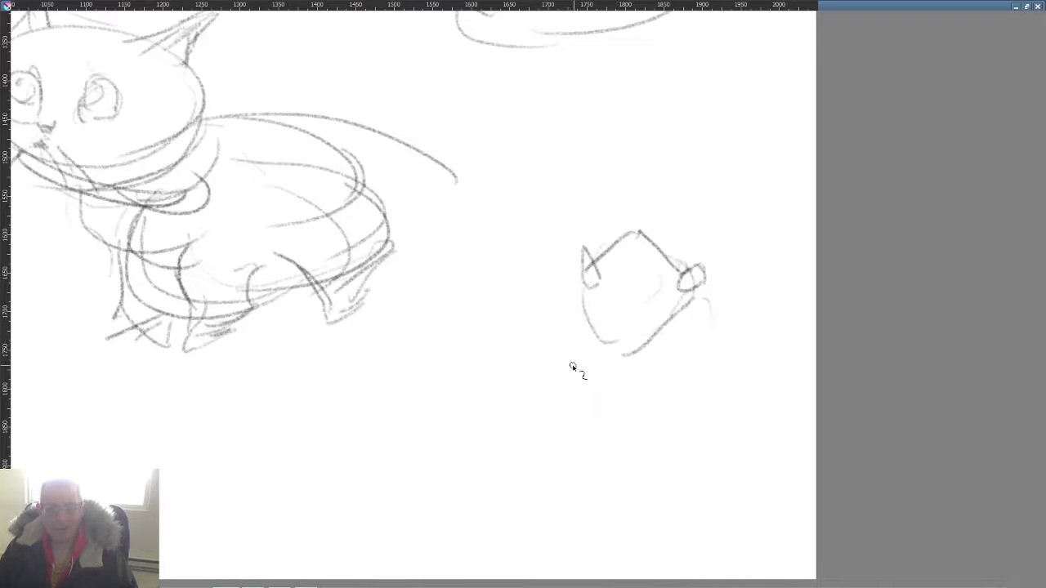
Step: Add small eyes, a nose and a mouth low on the fourth cat's face, and outline its cheeks and chin
scroll(571, 367, "down", 5)
scroll(563, 375, "up", 5)
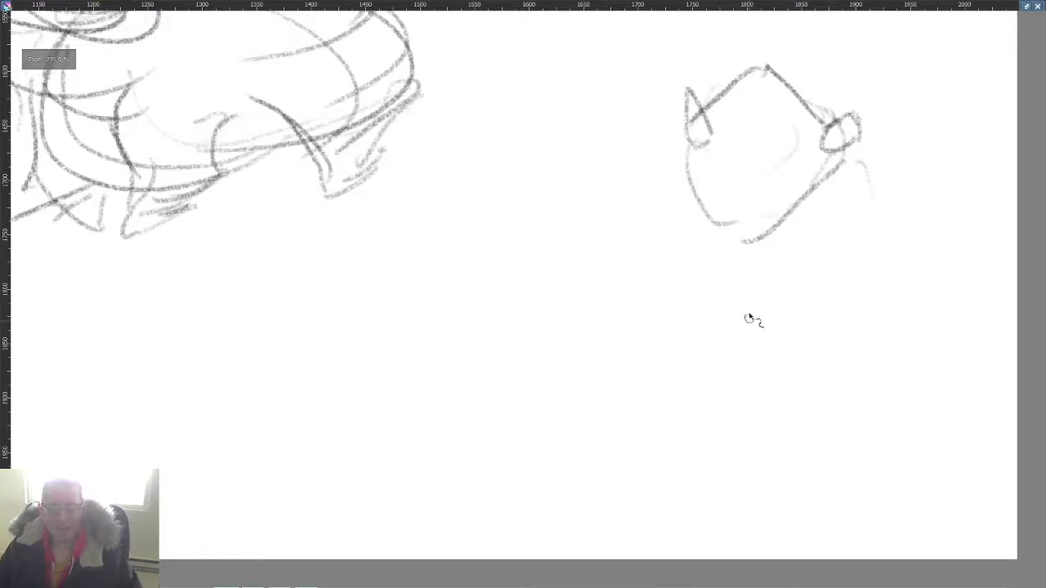
mouse_move(699, 255)
left_mouse_down()
mouse_move(630, 308)
mouse_move(602, 389)
left_mouse_up()
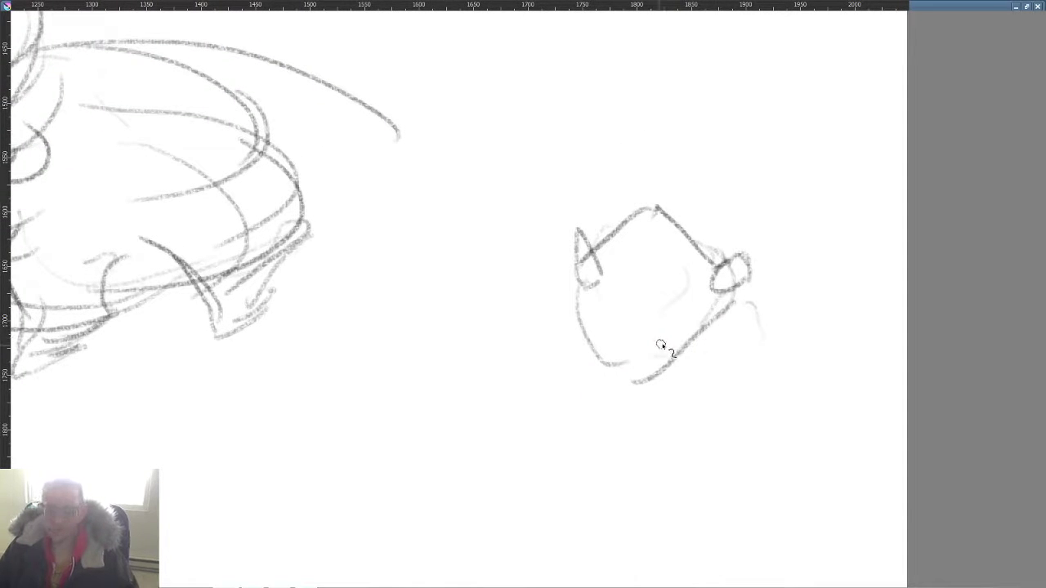
mouse_move(661, 353)
left_mouse_down()
mouse_move(619, 352)
mouse_move(647, 380)
left_mouse_up()
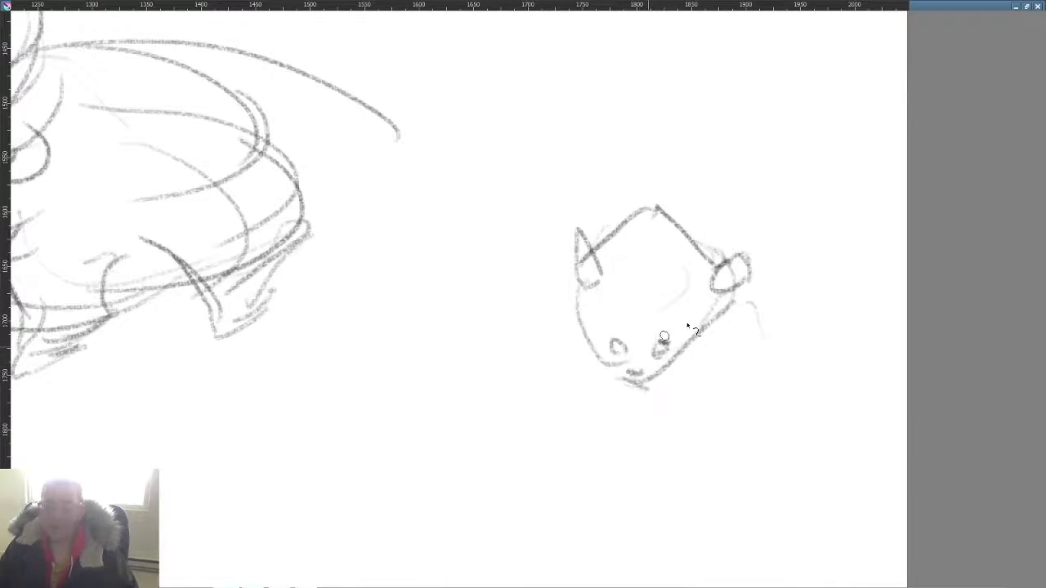
mouse_move(654, 390)
left_mouse_down()
mouse_move(700, 367)
mouse_move(720, 293)
mouse_move(694, 359)
left_mouse_up()
left_click_drag(612, 380, 579, 350)
left_click_drag(640, 391, 614, 383)
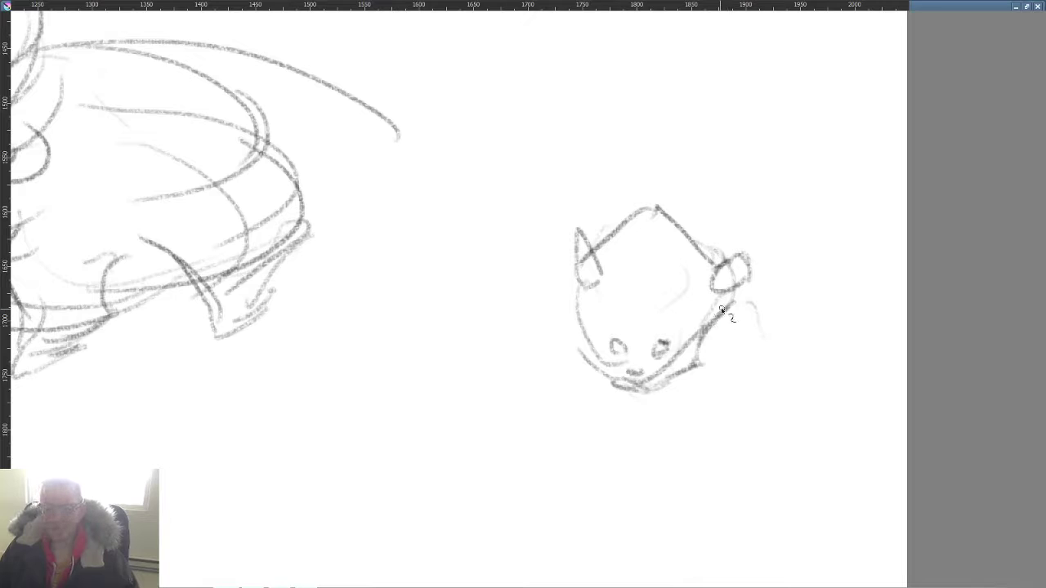
Step: Draw the fourth cat's curved back, a raised bent paw beside the head, and the arm line joining it to the chin
mouse_move(708, 330)
left_mouse_down()
mouse_move(751, 404)
mouse_move(688, 480)
left_mouse_up()
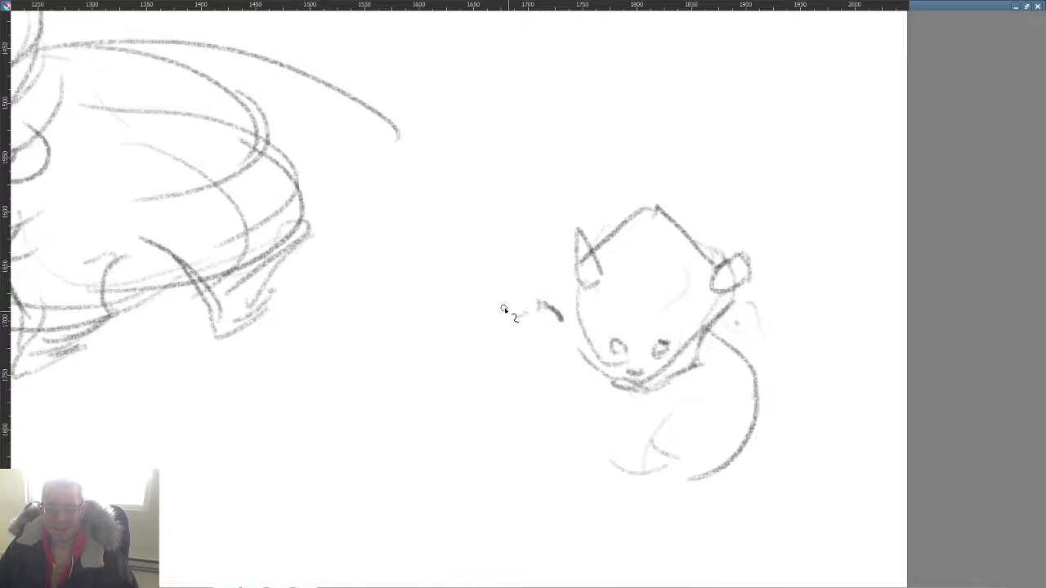
mouse_move(508, 313)
left_mouse_down()
mouse_move(518, 344)
mouse_move(492, 353)
left_mouse_up()
mouse_move(541, 304)
left_mouse_down()
mouse_move(511, 330)
mouse_move(537, 373)
left_mouse_up()
left_click_drag(556, 331, 619, 396)
Step: Sketch the fourth cat's chest and front leg reaching downward, with a belly curve and a small hind foot
mouse_move(705, 432)
left_mouse_down()
mouse_move(644, 507)
mouse_move(653, 415)
left_mouse_up()
mouse_move(708, 440)
left_mouse_down()
mouse_move(630, 500)
mouse_move(619, 523)
mouse_move(644, 476)
mouse_move(709, 451)
mouse_move(706, 400)
left_mouse_up()
left_click_drag(648, 429, 639, 400)
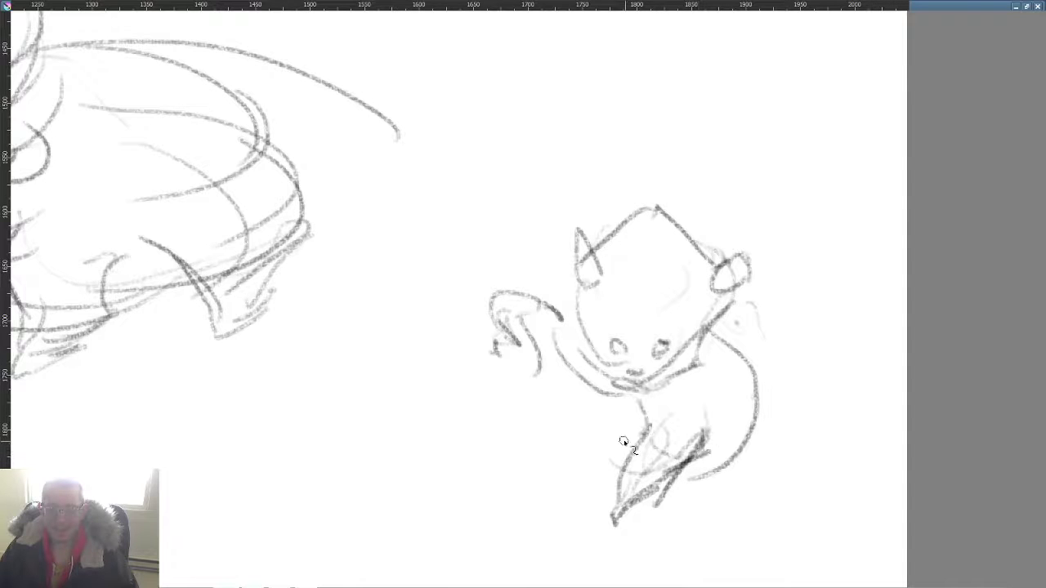
mouse_move(623, 441)
left_mouse_down()
mouse_move(602, 416)
mouse_move(621, 449)
left_mouse_up()
mouse_move(753, 456)
left_mouse_down()
mouse_move(746, 483)
mouse_move(727, 475)
left_mouse_up()
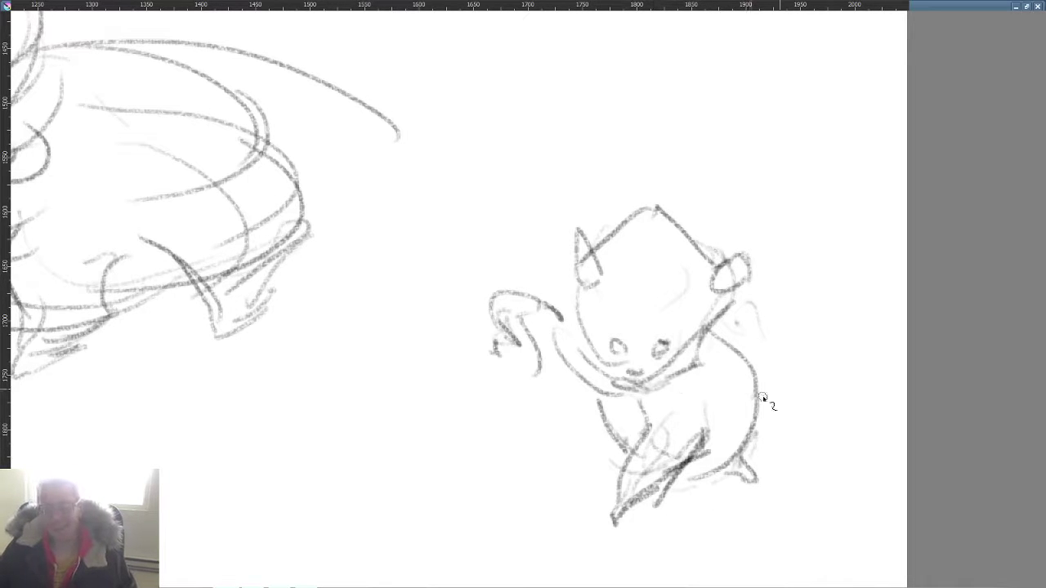
Step: Draw the fourth cat's tall upward-curving tail behind its back and rework its head with extra ear and mouth strokes
mouse_move(742, 453)
left_mouse_down()
mouse_move(810, 286)
mouse_move(792, 196)
mouse_move(758, 364)
left_mouse_up()
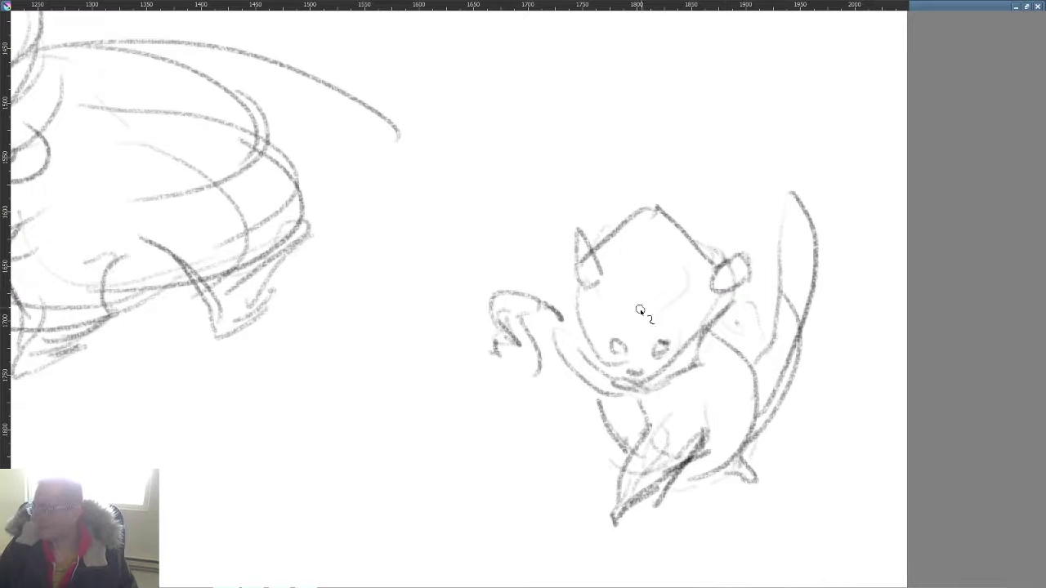
mouse_move(753, 260)
left_mouse_down()
mouse_move(696, 296)
mouse_move(702, 280)
left_mouse_up()
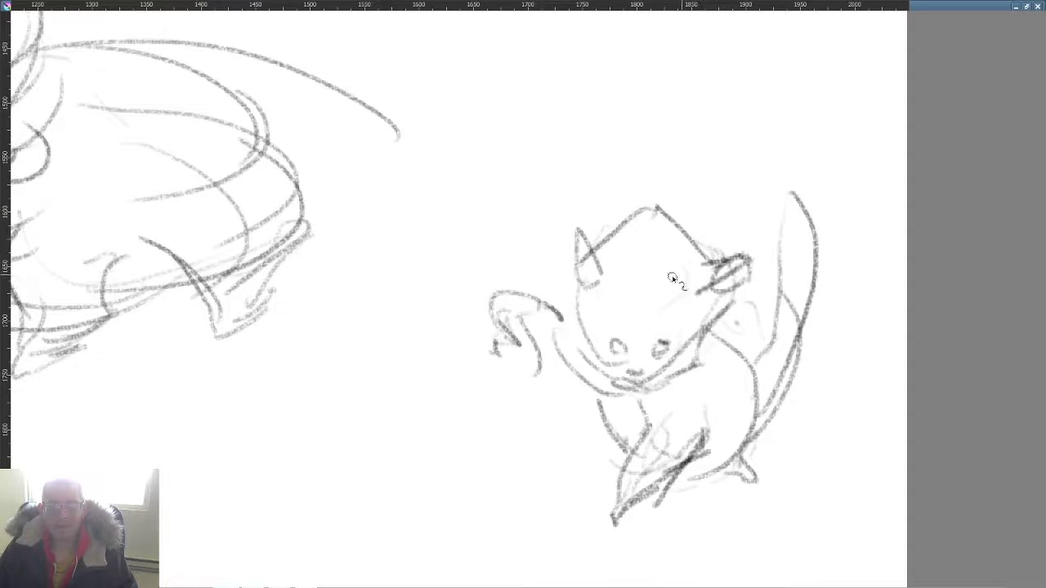
left_click_drag(568, 239, 593, 259)
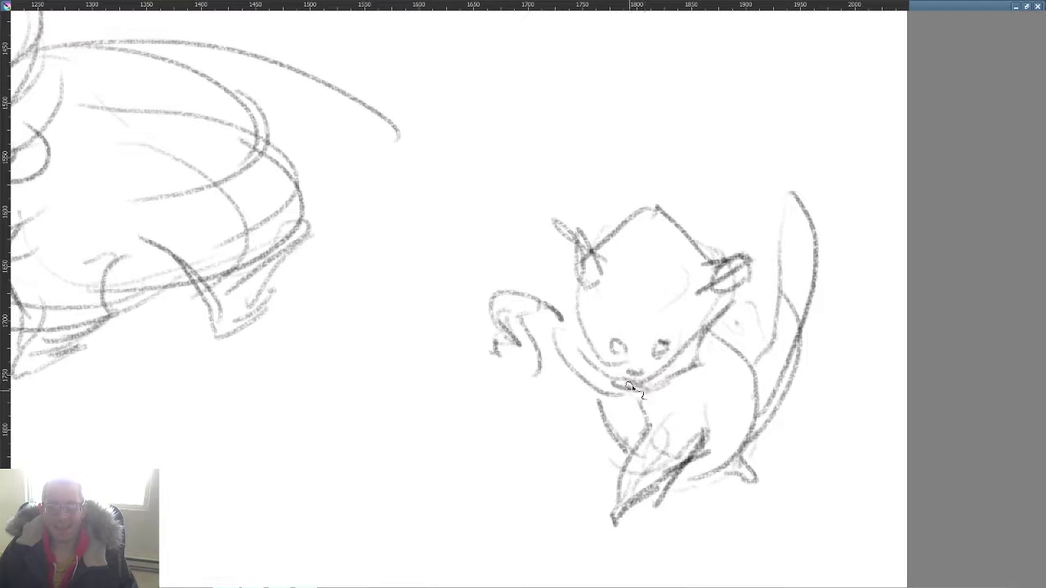
mouse_move(628, 384)
left_mouse_down()
mouse_move(624, 400)
mouse_move(629, 384)
left_mouse_up()
left_click_drag(583, 360, 611, 390)
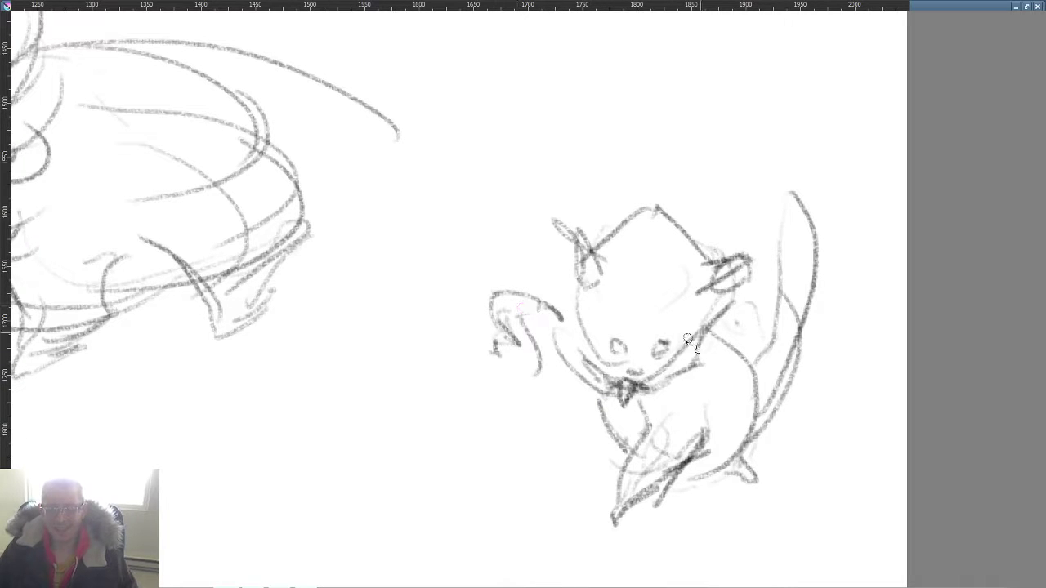
mouse_move(660, 357)
left_mouse_down()
mouse_move(603, 361)
mouse_move(622, 358)
left_mouse_up()
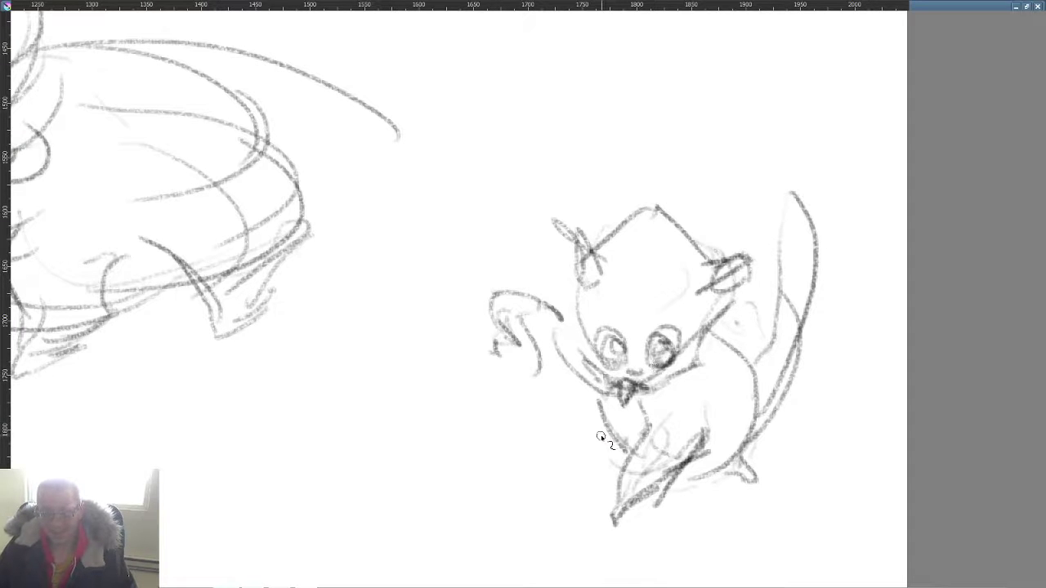
key("ctrl+z")
key("ctrl+z")
key("ctrl+z")
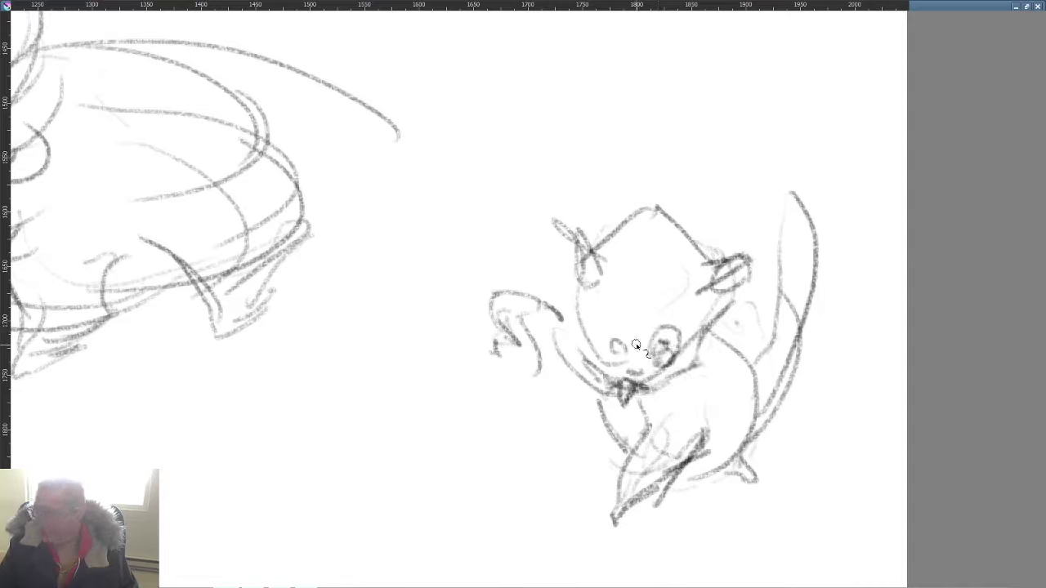
key("ctrl+z")
key("ctrl+z")
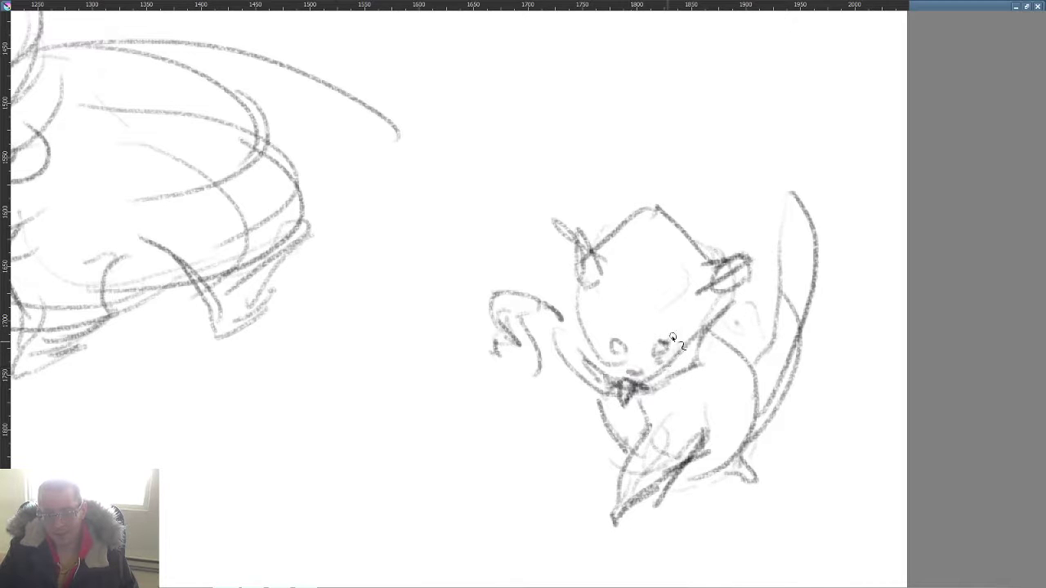
Step: Redraw the fourth cat's eyes as narrow upright ovals with a dark pupil, and add toe strokes at its front foot
mouse_move(672, 336)
left_mouse_down()
mouse_move(655, 360)
mouse_move(615, 347)
mouse_move(608, 328)
mouse_move(633, 360)
mouse_move(658, 351)
left_mouse_up()
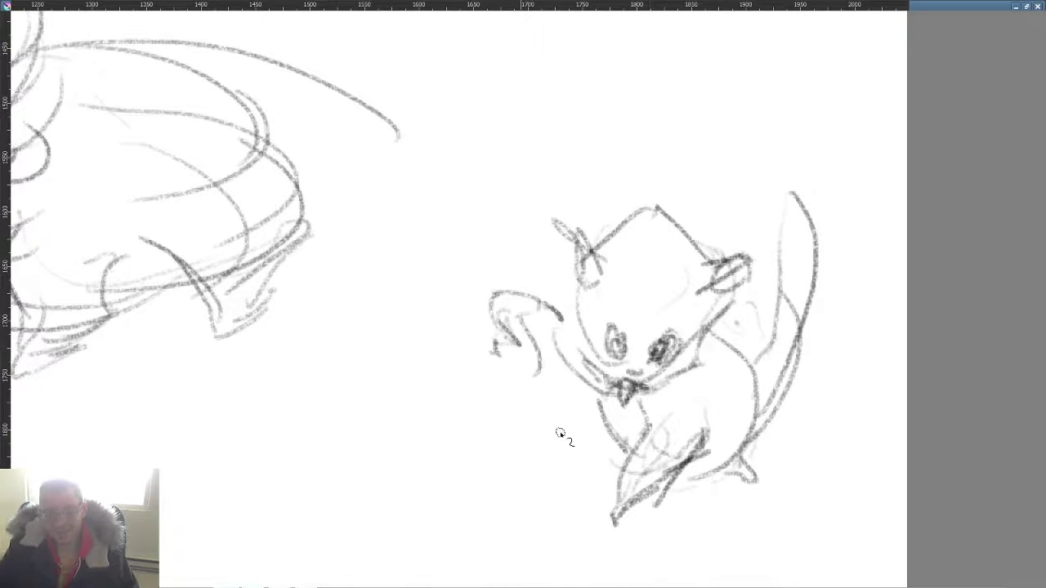
left_click_drag(618, 515, 616, 524)
mouse_move(656, 496)
left_mouse_down()
mouse_move(626, 472)
mouse_move(594, 482)
mouse_move(629, 454)
mouse_move(654, 493)
left_mouse_up()
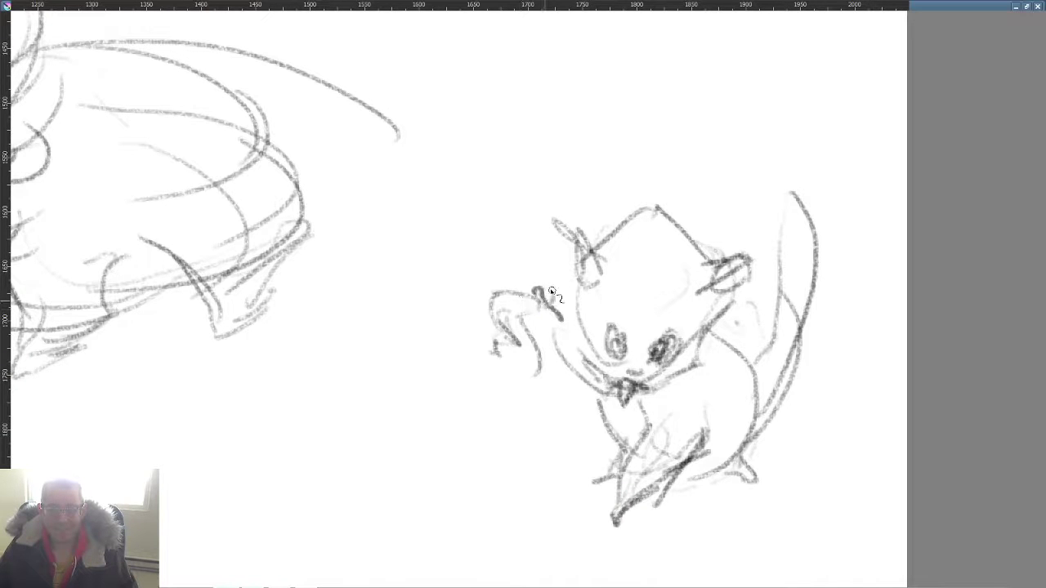
Step: Draw small rounded toes on the fourth cat's raised paw and outline both sides of its forearm
left_click_drag(551, 290, 520, 296)
mouse_move(485, 311)
left_mouse_down()
mouse_move(509, 320)
mouse_move(528, 335)
mouse_move(512, 332)
mouse_move(582, 373)
left_mouse_up()
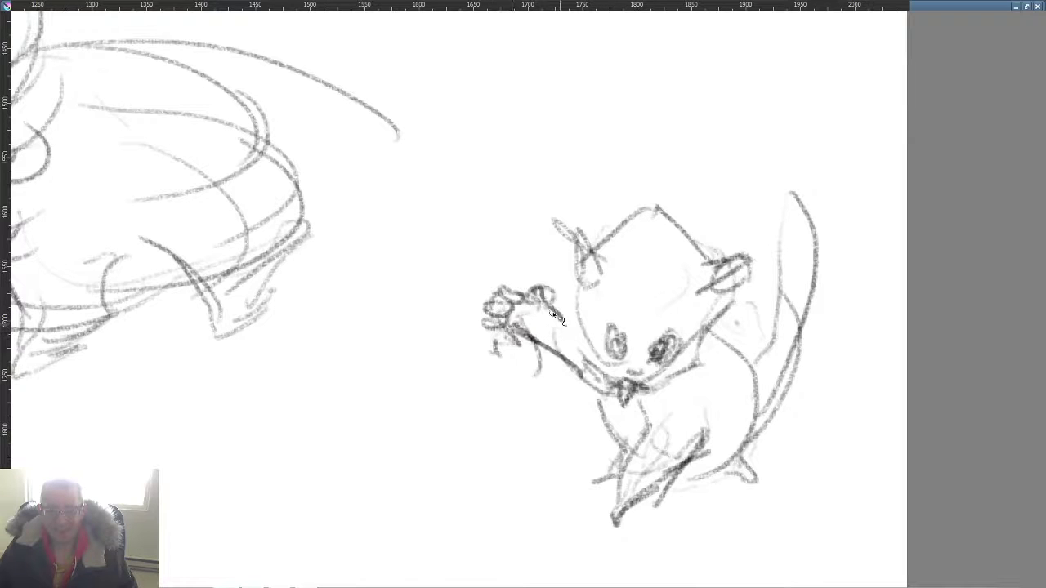
left_click_drag(552, 313, 584, 333)
Step: Add claws to the fourth cat's front foot, and reinforce its back curve and hind feet with darker strokes
mouse_move(619, 486)
left_mouse_down()
mouse_move(597, 497)
mouse_move(598, 512)
mouse_move(639, 502)
mouse_move(615, 493)
left_mouse_up()
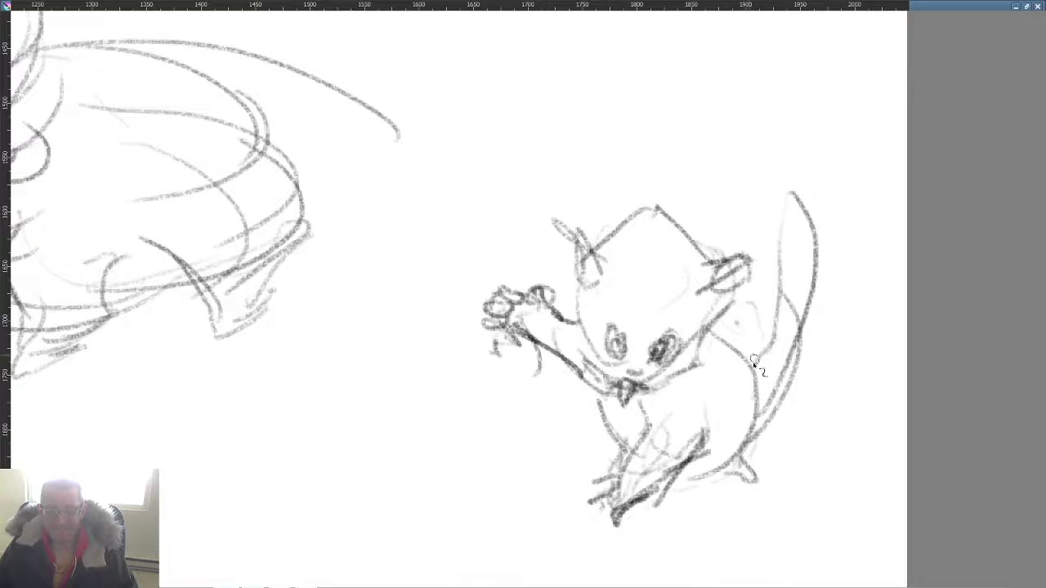
mouse_move(696, 336)
left_mouse_down()
mouse_move(742, 330)
mouse_move(757, 392)
mouse_move(754, 346)
mouse_move(704, 474)
mouse_move(713, 471)
mouse_move(692, 468)
mouse_move(718, 461)
mouse_move(713, 445)
mouse_move(706, 473)
mouse_move(750, 472)
mouse_move(752, 443)
mouse_move(758, 466)
mouse_move(783, 467)
mouse_move(742, 463)
mouse_move(773, 464)
mouse_move(758, 457)
mouse_move(725, 477)
mouse_move(742, 465)
mouse_move(704, 467)
mouse_move(738, 459)
mouse_move(700, 460)
mouse_move(667, 481)
left_mouse_up()
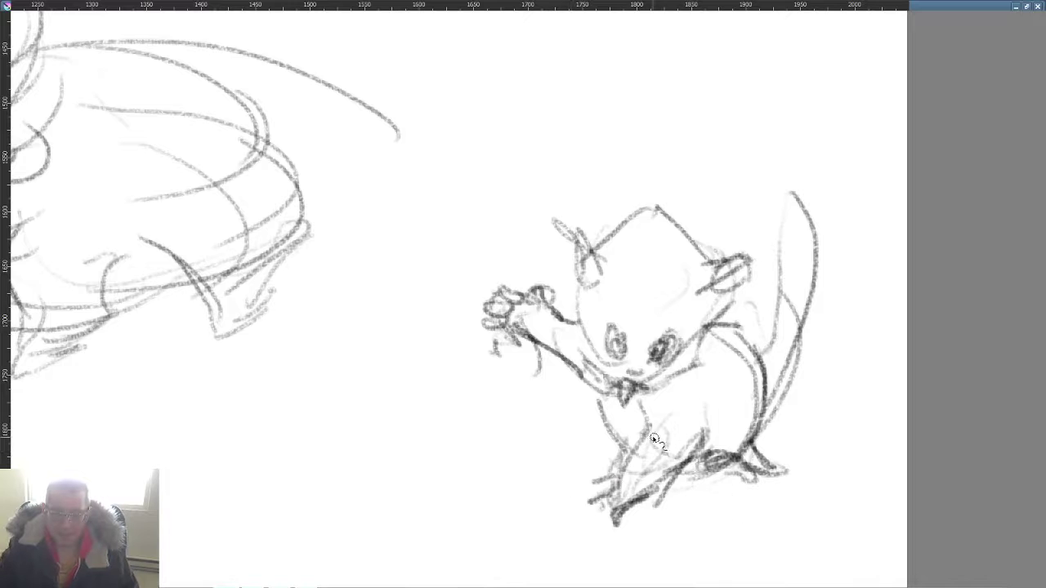
scroll(633, 396, "down", 7)
scroll(633, 395, "up", 6)
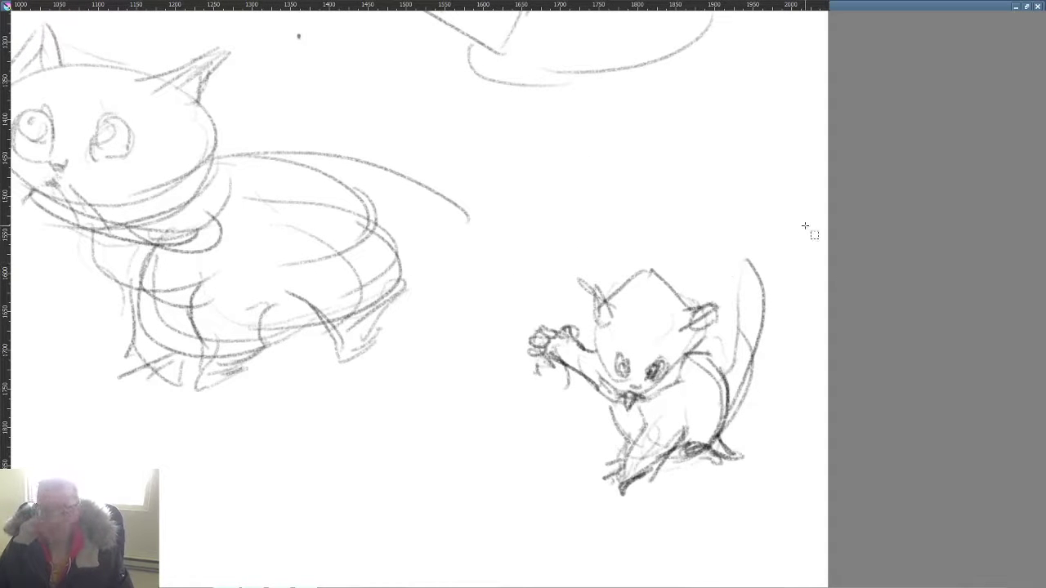
mouse_move(804, 226)
left_mouse_down()
mouse_move(528, 479)
mouse_move(504, 572)
mouse_move(503, 541)
left_mouse_up()
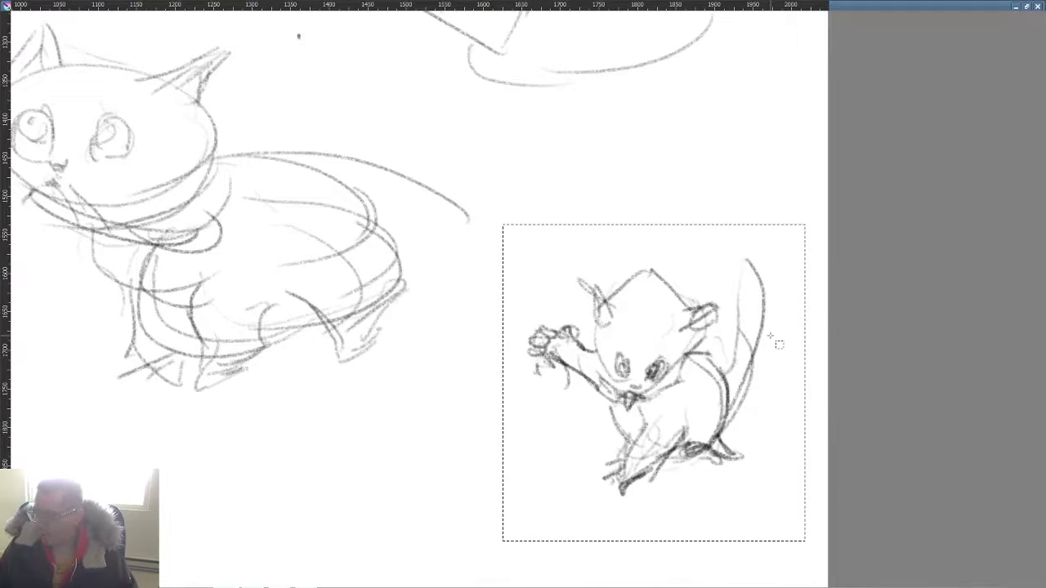
left_click(691, 309)
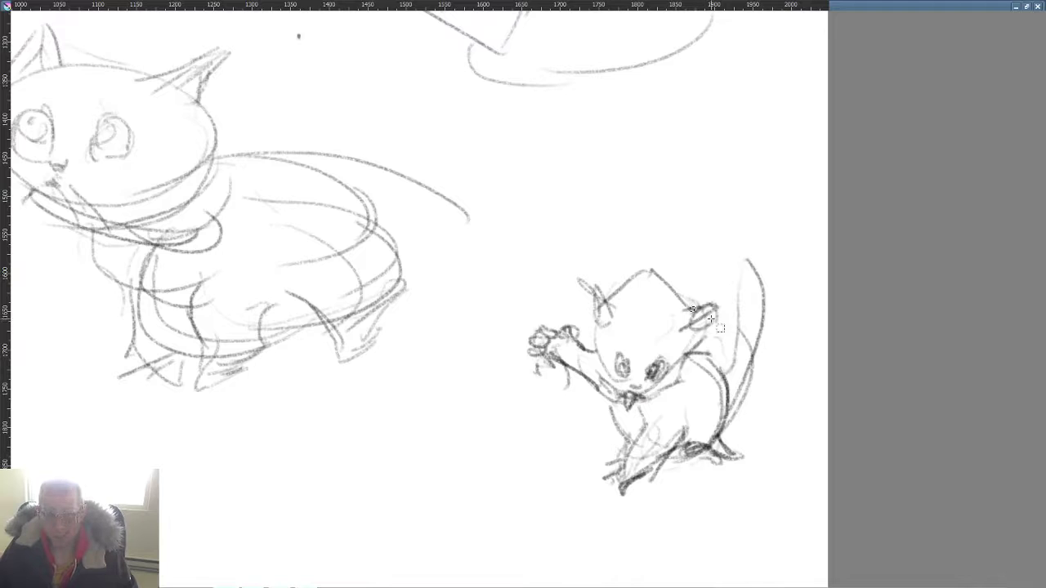
left_click_drag(807, 202, 494, 540)
scroll(582, 386, "down", 4)
scroll(582, 383, "up", 2)
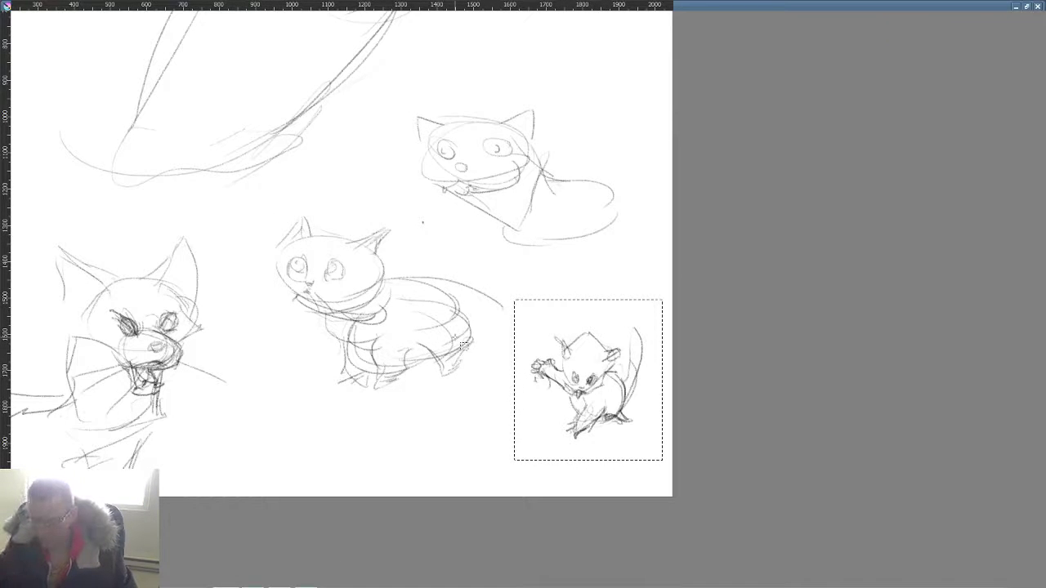
scroll(394, 357, "down", 2)
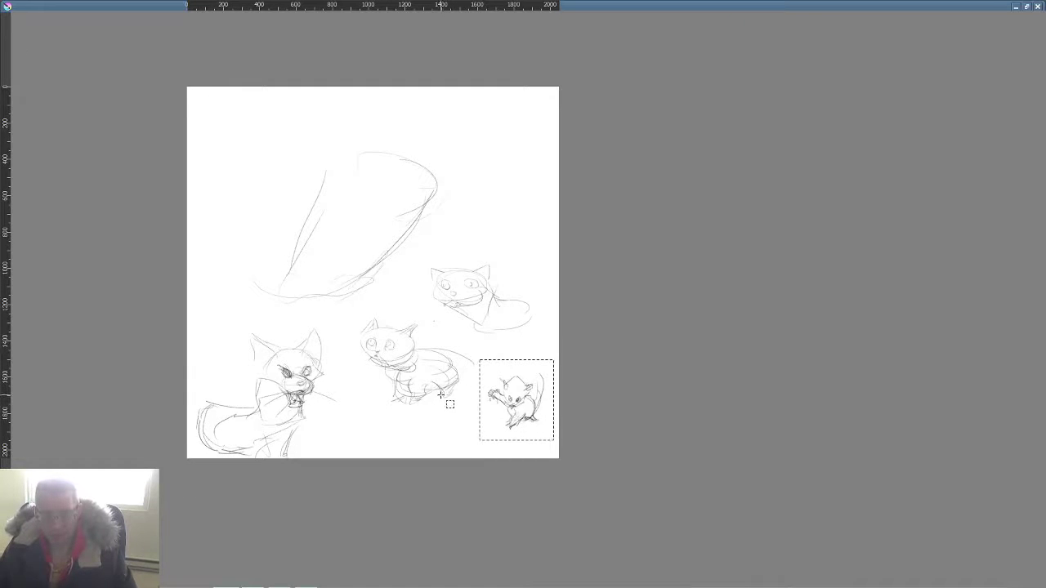
Step: Bring back the hidden interface and make a rectangular selection around the small fourth cat sketch
key("Tab")
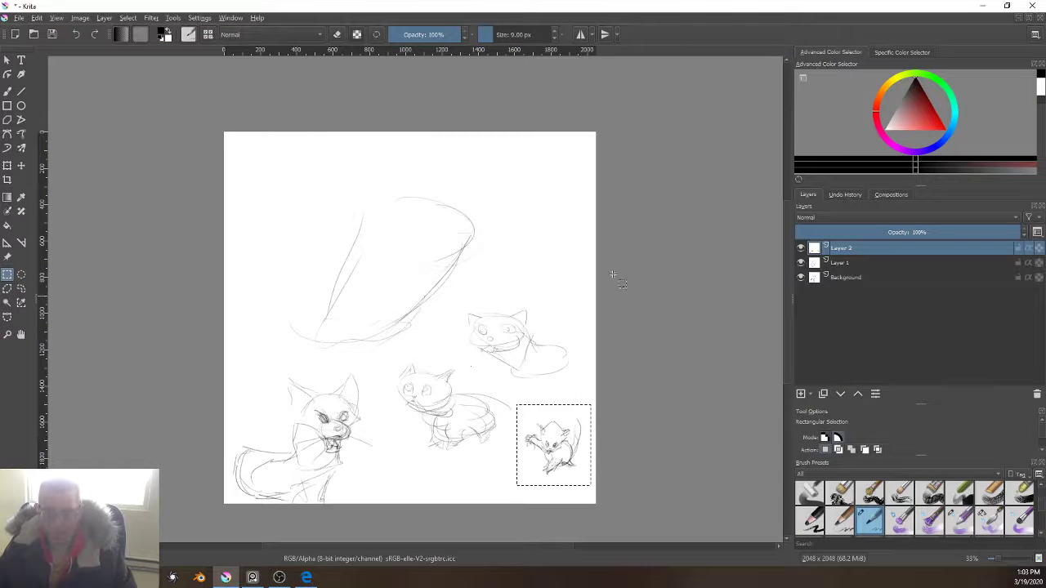
left_click(618, 395)
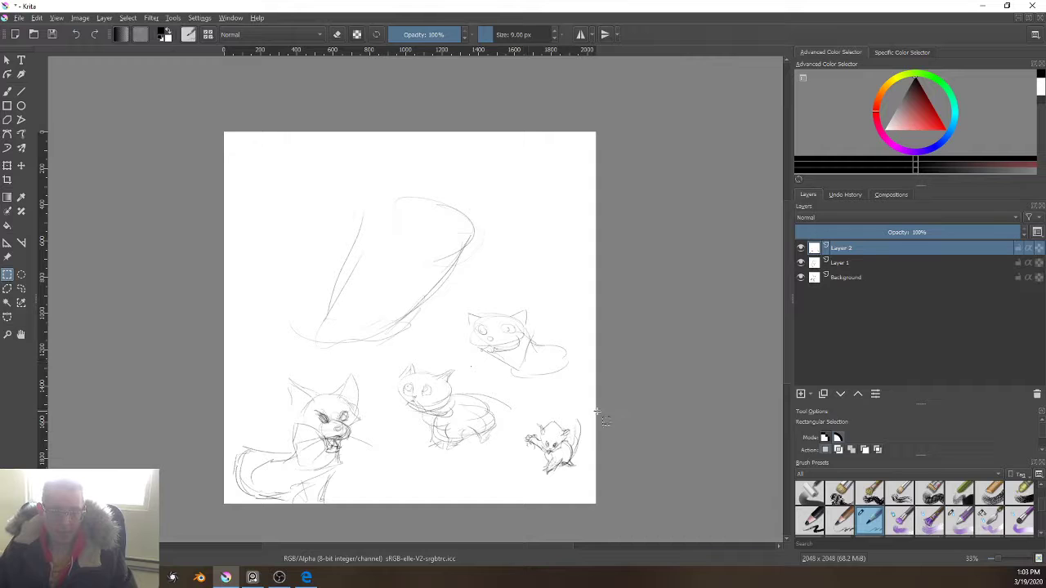
mouse_move(589, 409)
left_mouse_down()
mouse_move(518, 491)
mouse_move(514, 478)
left_mouse_up()
Step: Check the available keyboard shortcut schemes in the application settings, keeping photoshop_compatible
left_click(198, 18)
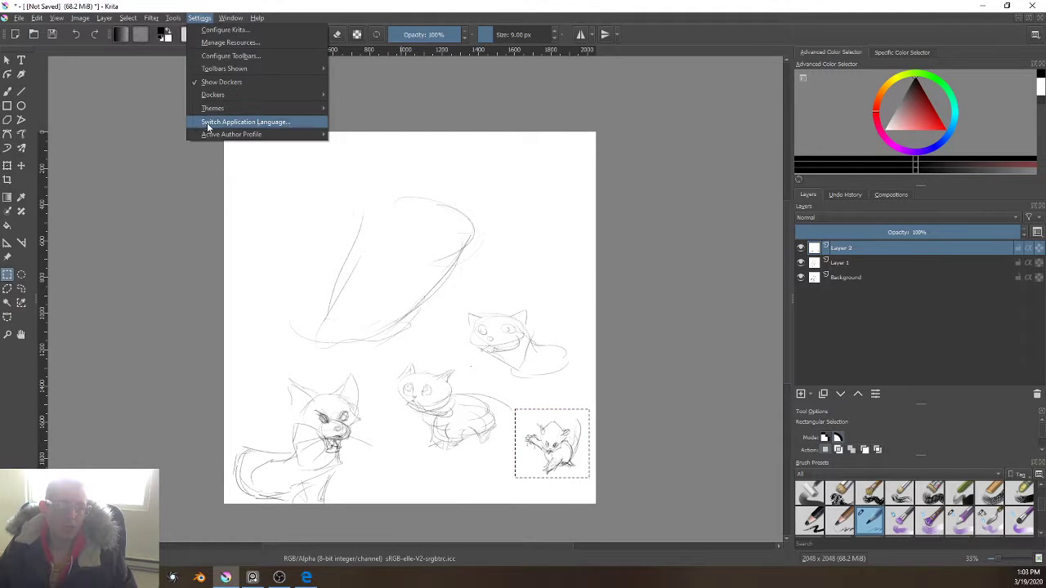
left_click(220, 30)
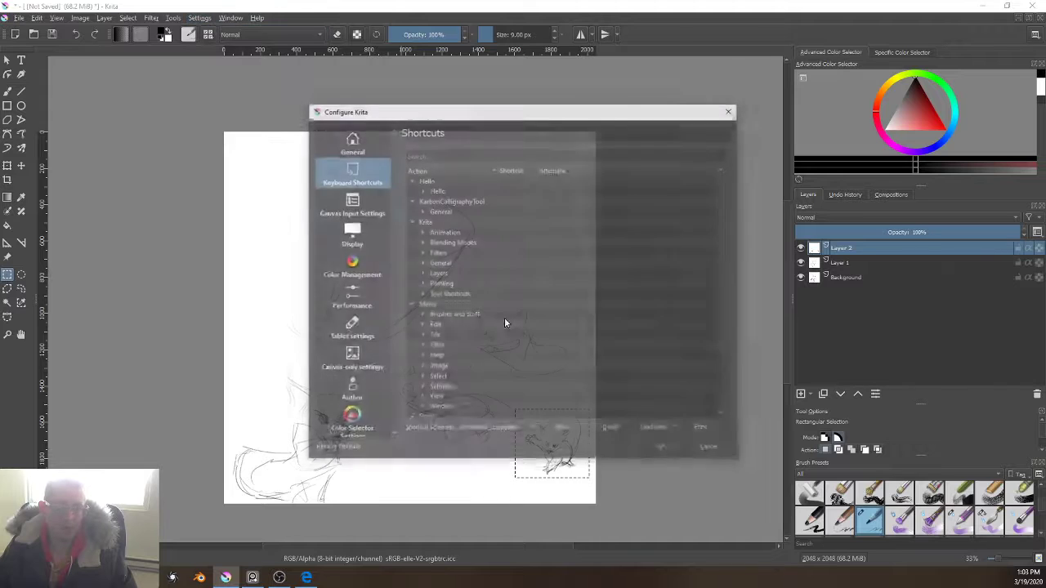
left_click(478, 430)
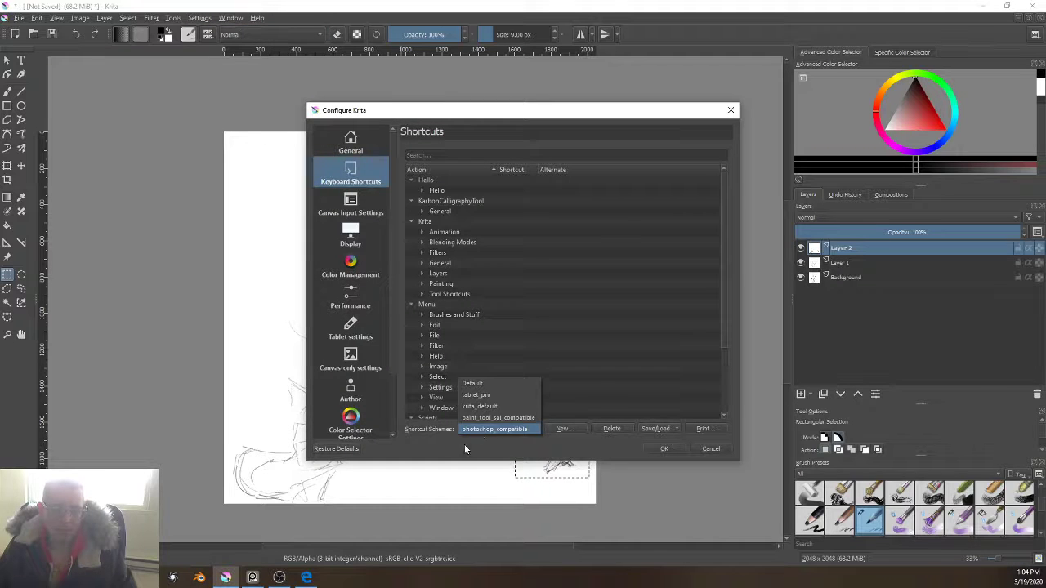
left_click(464, 444)
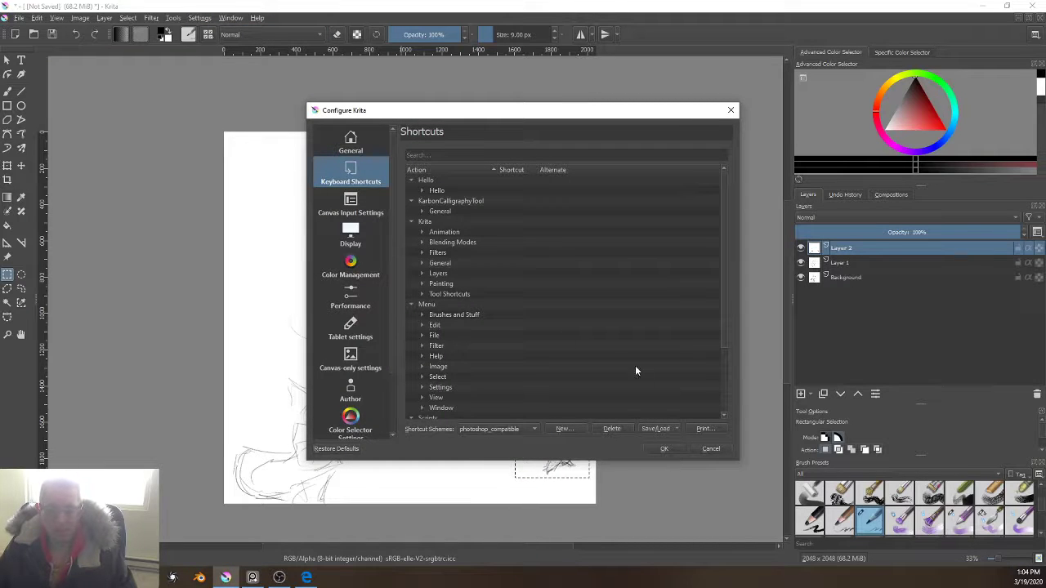
left_click(663, 449)
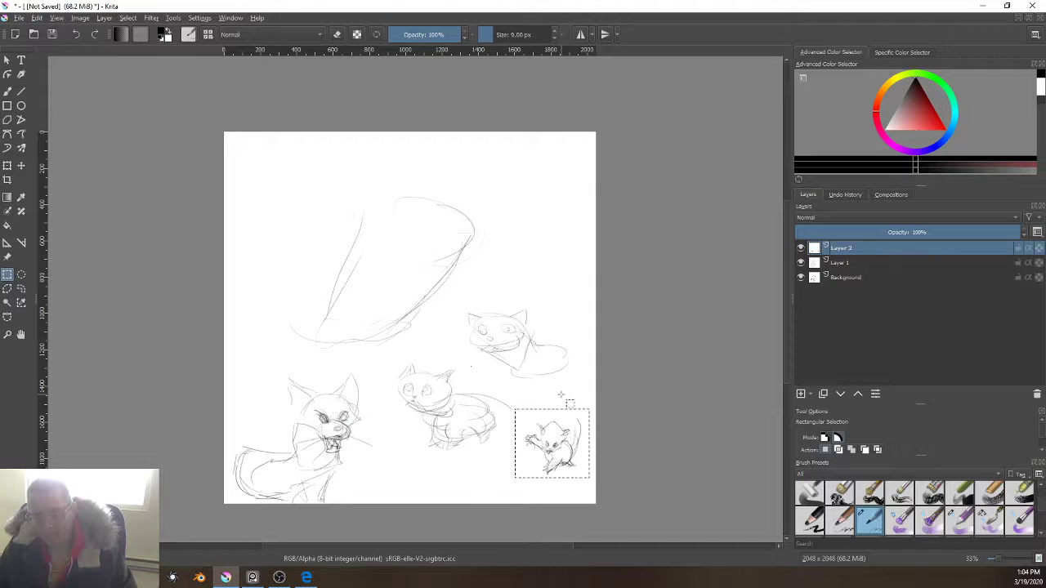
Step: Paste the copied fourth cat sketch as a new layer and scale it up to cover nearly the whole canvas
key("ctrl+v")
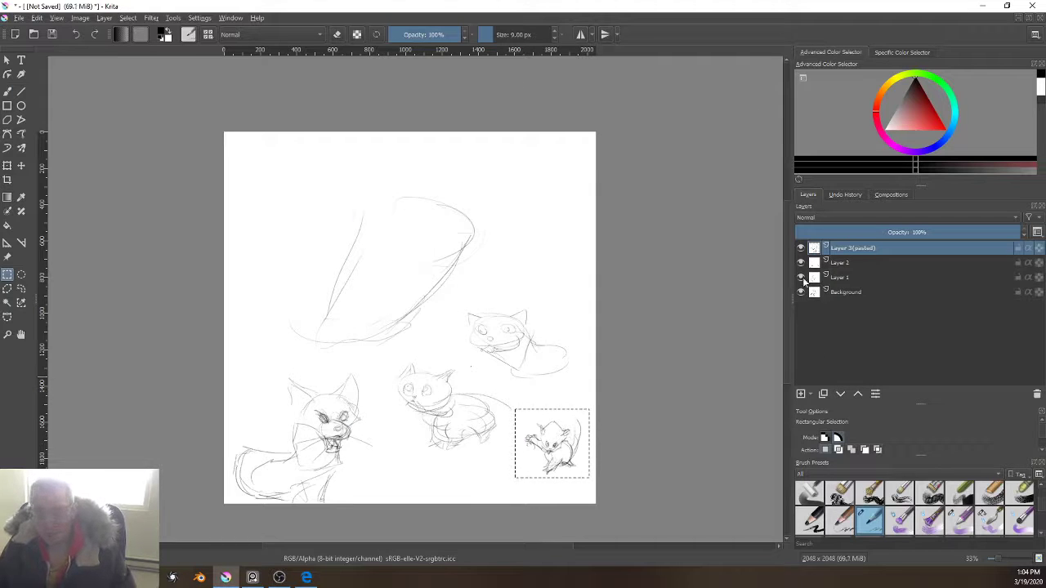
key("ctrl+t")
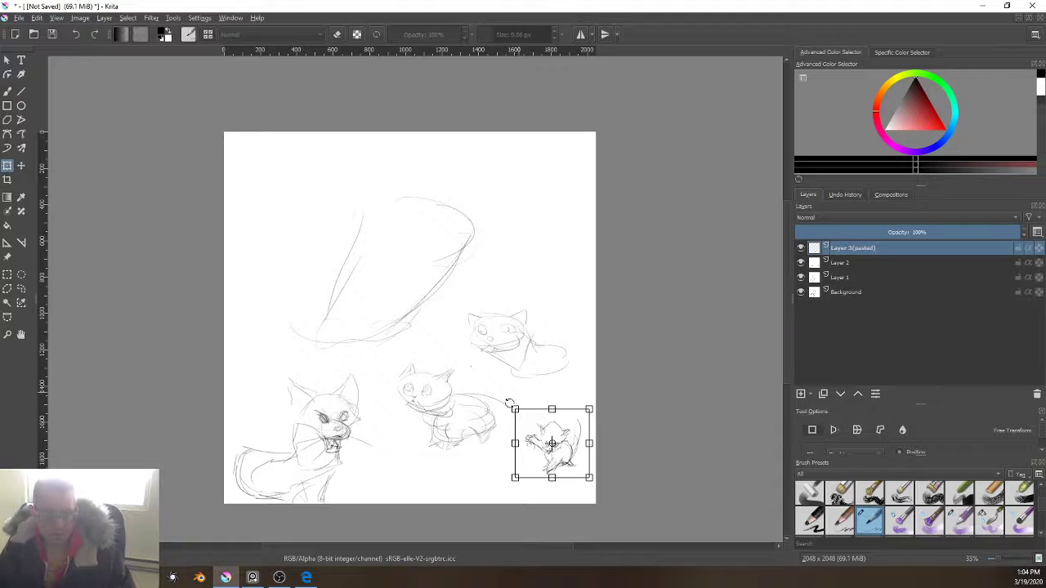
left_click_drag(514, 408, 225, 131)
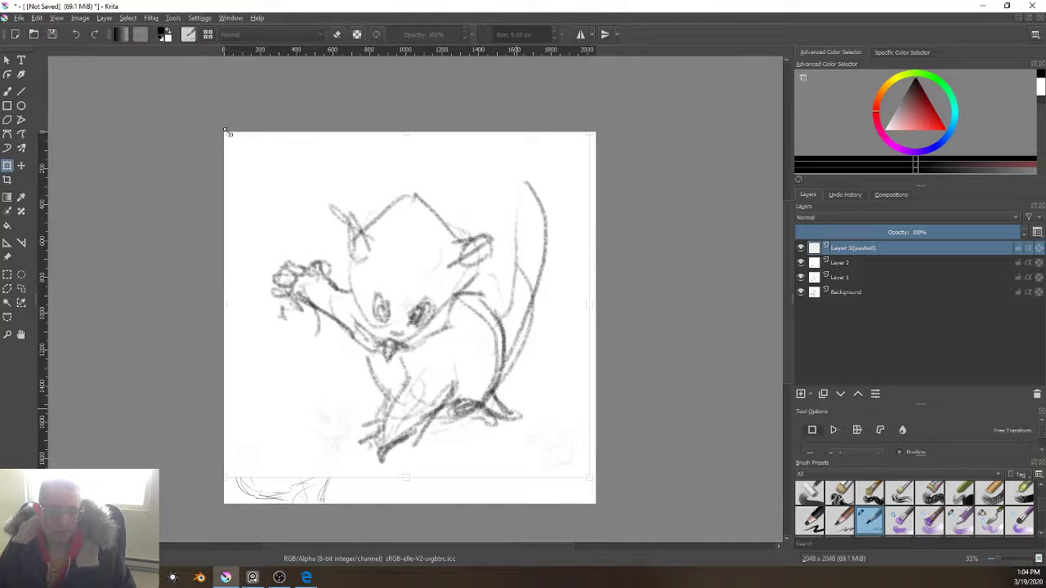
key("Return")
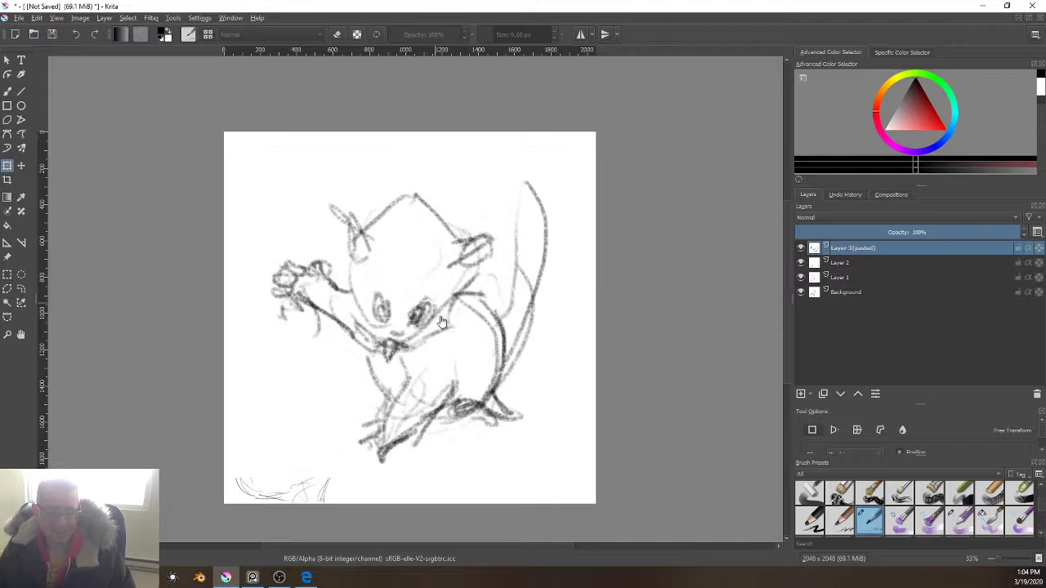
left_click(7, 60)
left_click(408, 295)
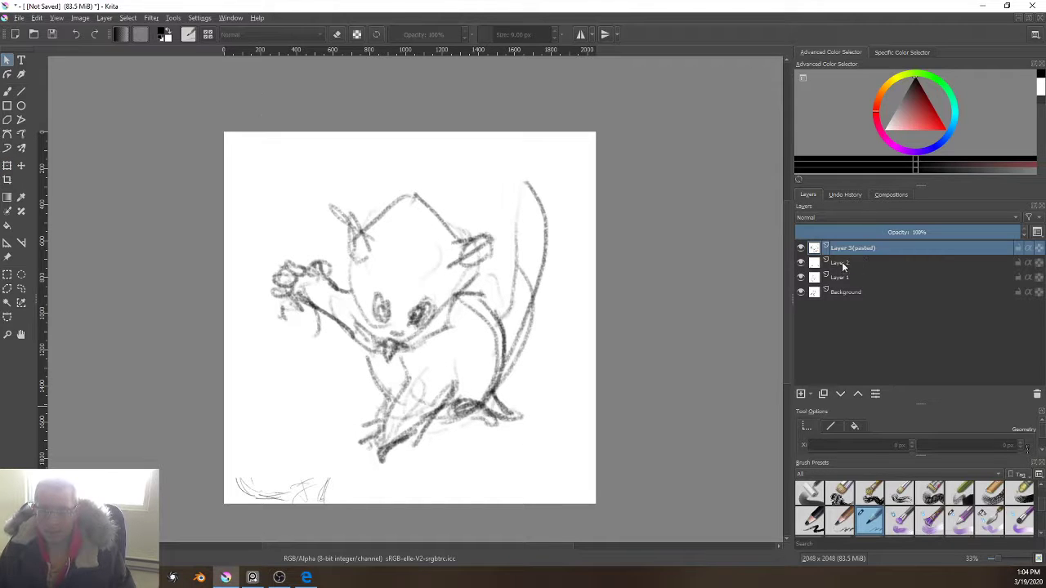
Step: Select Layer 2, Layer 1 and Background together and add a group layer for them
left_click(841, 262)
key("b")
left_click(835, 293, "shift")
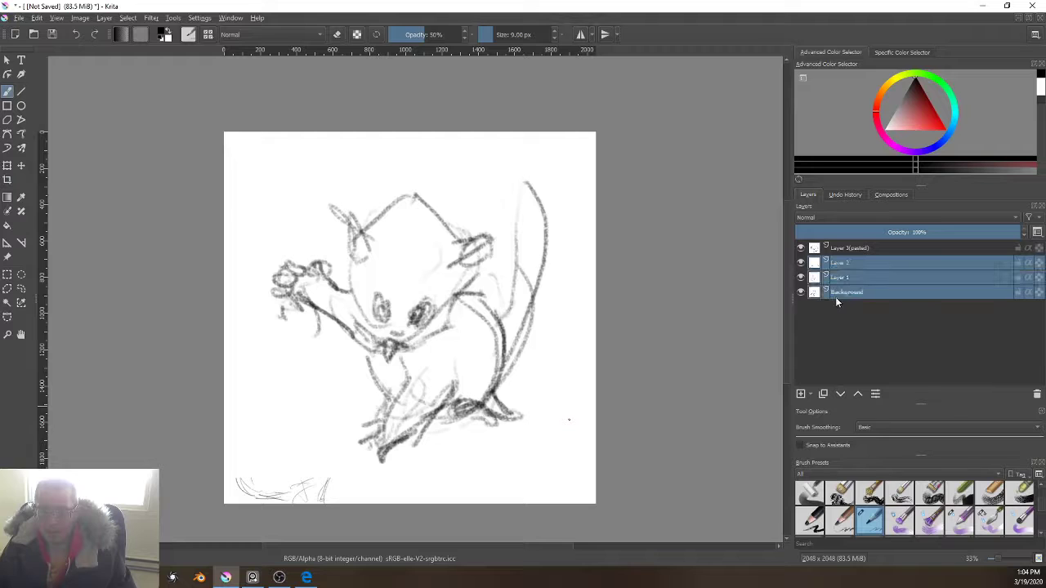
left_click(812, 394)
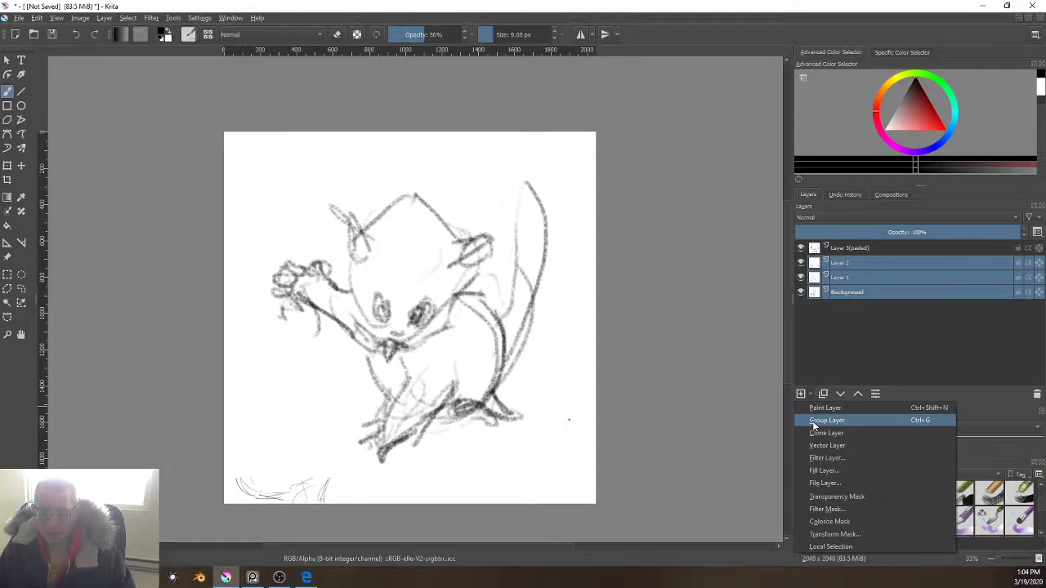
left_click(812, 419)
Step: Move Layer 2, Layer 1 and Background into the new group layer beneath the pasted cat layer
left_click(838, 263)
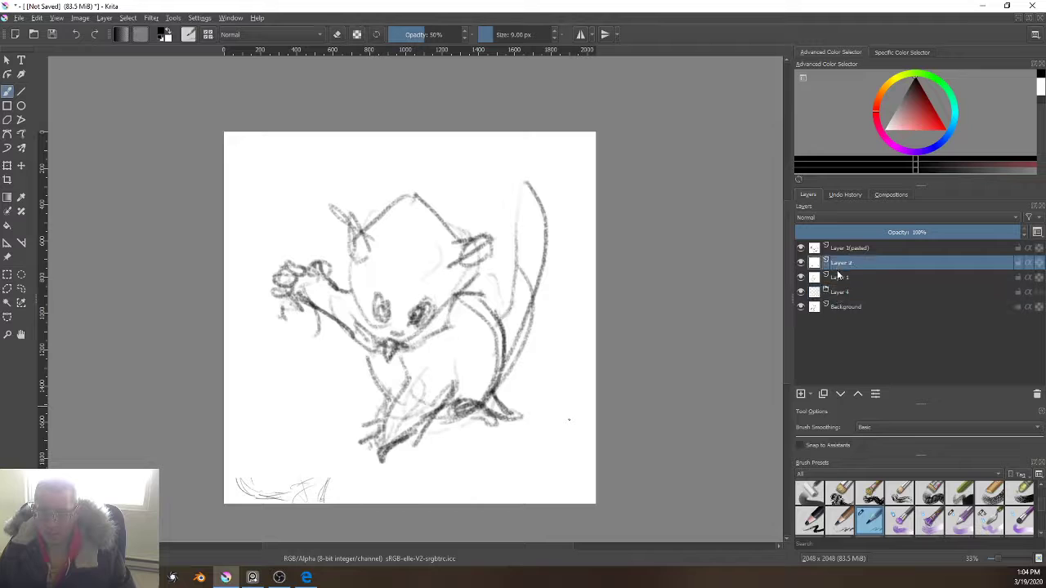
left_click(836, 273, "shift")
left_click_drag(836, 267, 819, 300)
left_click(834, 307)
left_click(840, 262)
left_click(836, 277, "shift")
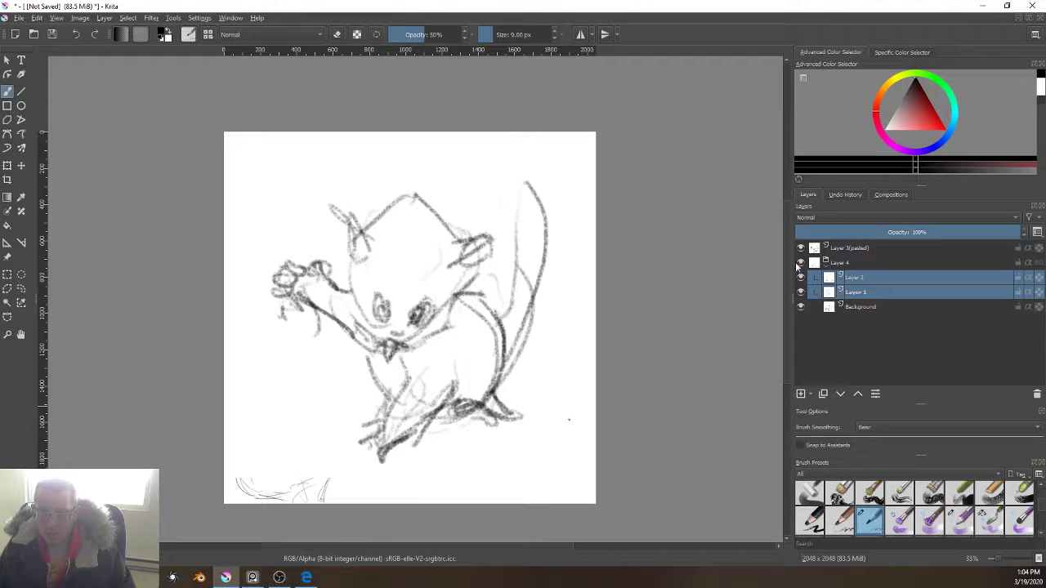
Step: Toggle the group layer's visibility off and on, and collapse the group in the layer list
left_click(800, 262)
left_click(799, 262)
left_click(825, 262)
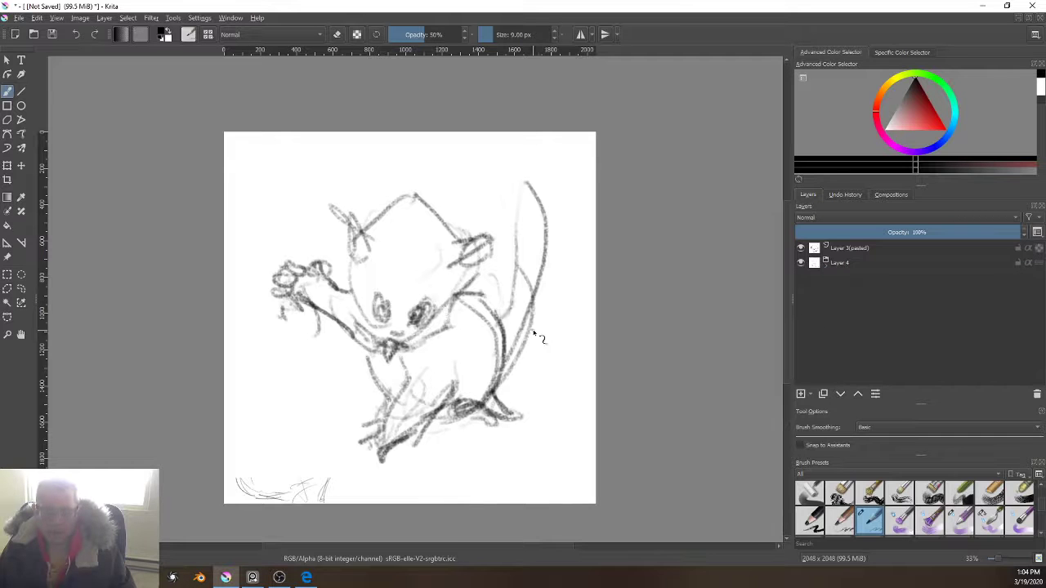
left_click_drag(499, 393, 539, 359)
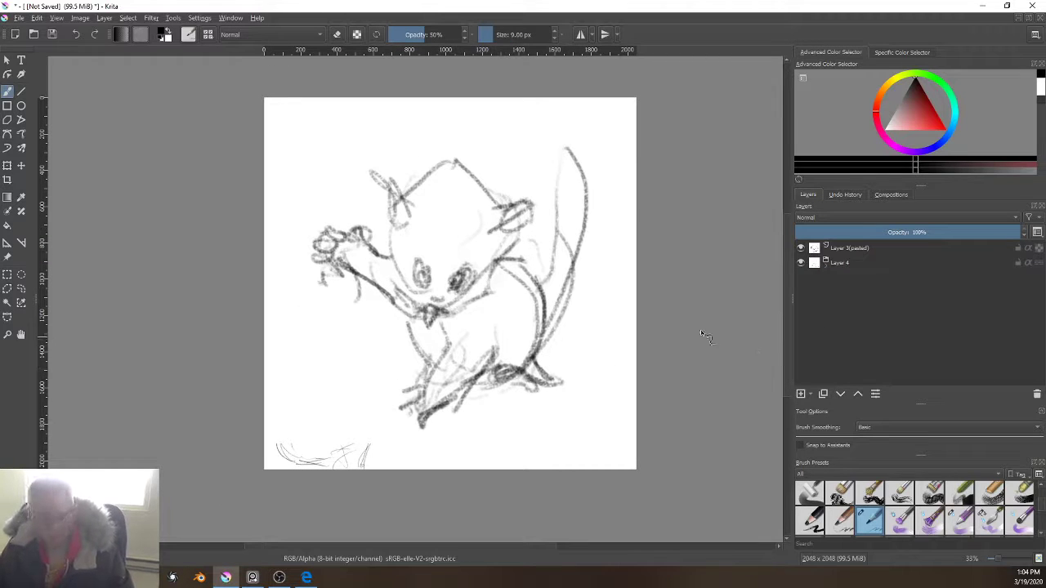
Step: On the pasted cat layer, draw two thin red guide lines from the nose through the eyes and out past the ears
scroll(554, 298, "up", 1)
left_click_drag(349, 245, 439, 337)
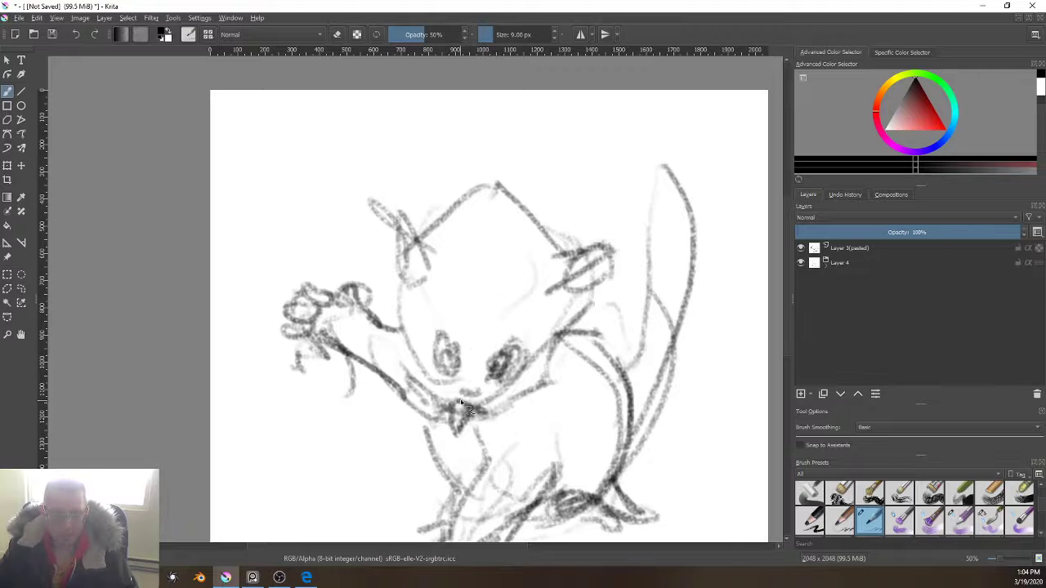
left_click(878, 247)
left_click(930, 111)
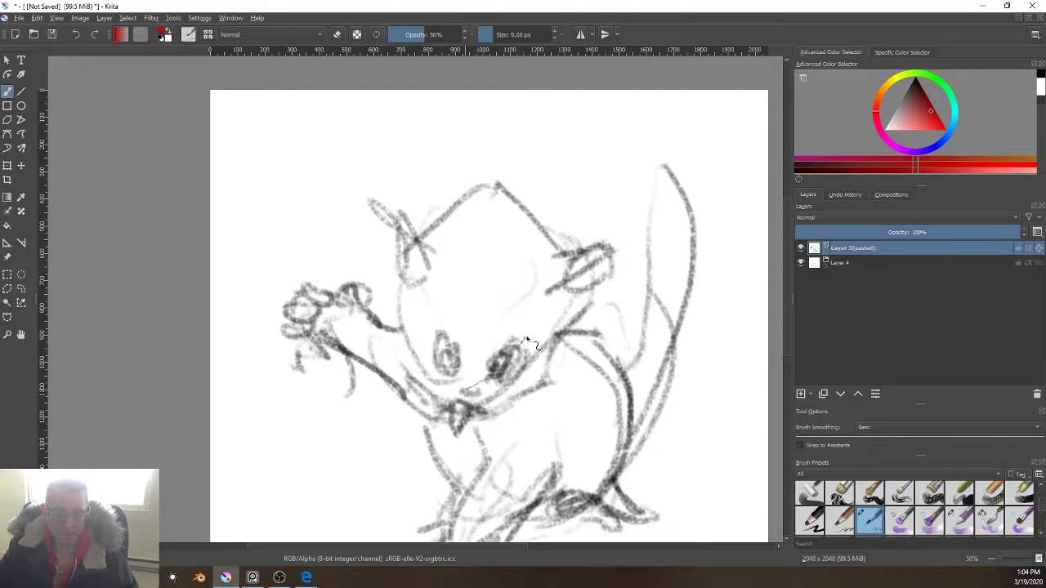
left_click_drag(567, 281, 625, 196)
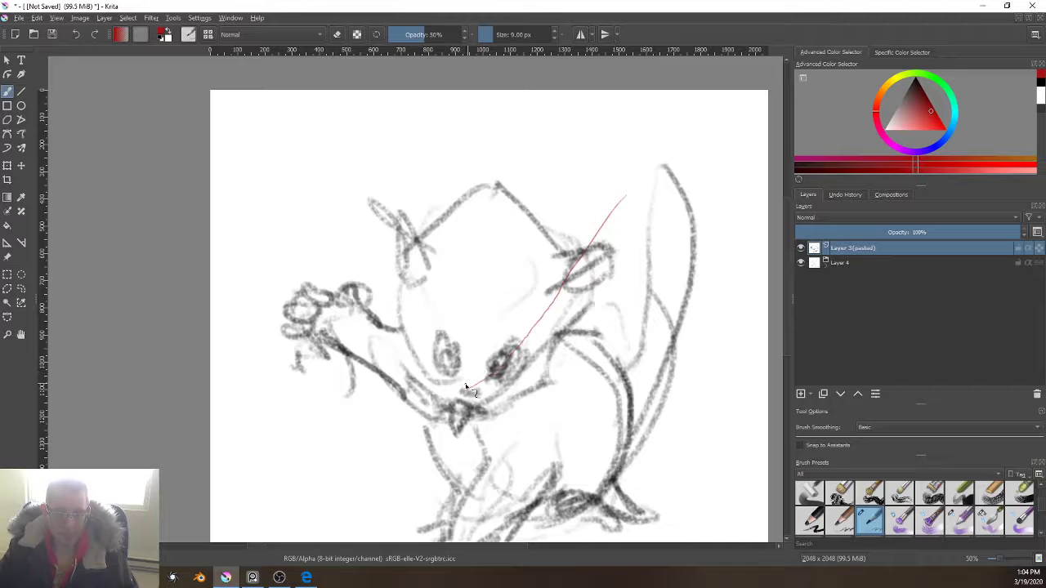
left_click_drag(466, 387, 389, 196)
Step: Using black and a 20 px brush, rough in a large pointed ear over the cat's right-hand ear, plus new crown and cheek lines
key("d")
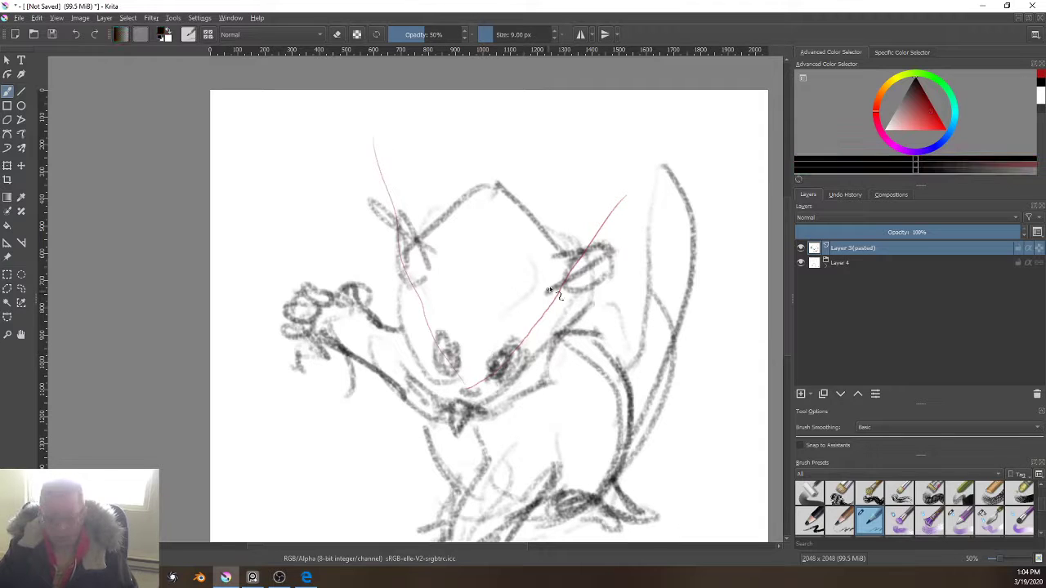
key("bracketright")
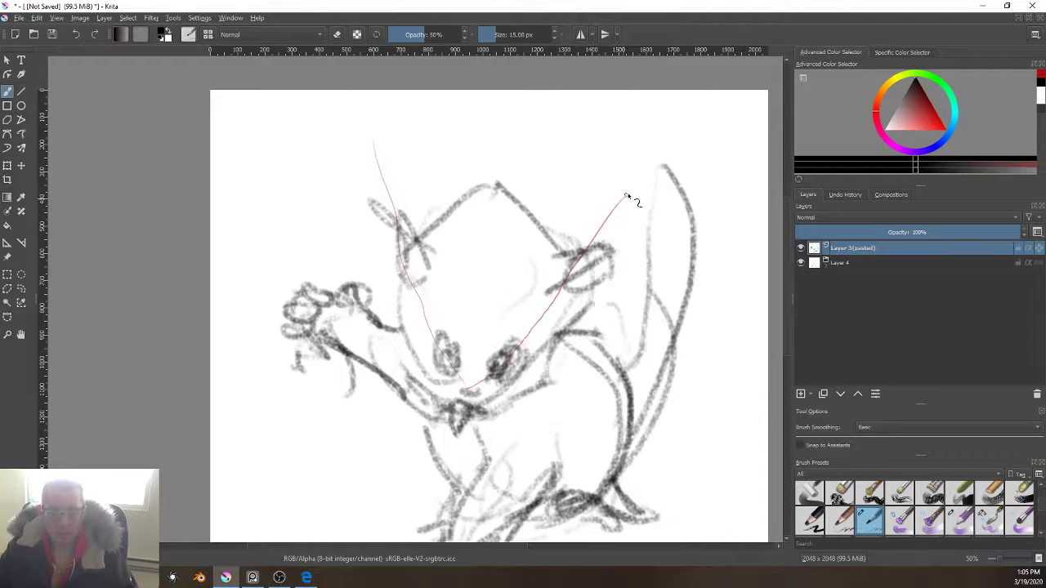
key("bracketright")
mouse_move(564, 245)
left_mouse_down()
mouse_move(626, 194)
mouse_move(541, 280)
left_mouse_up()
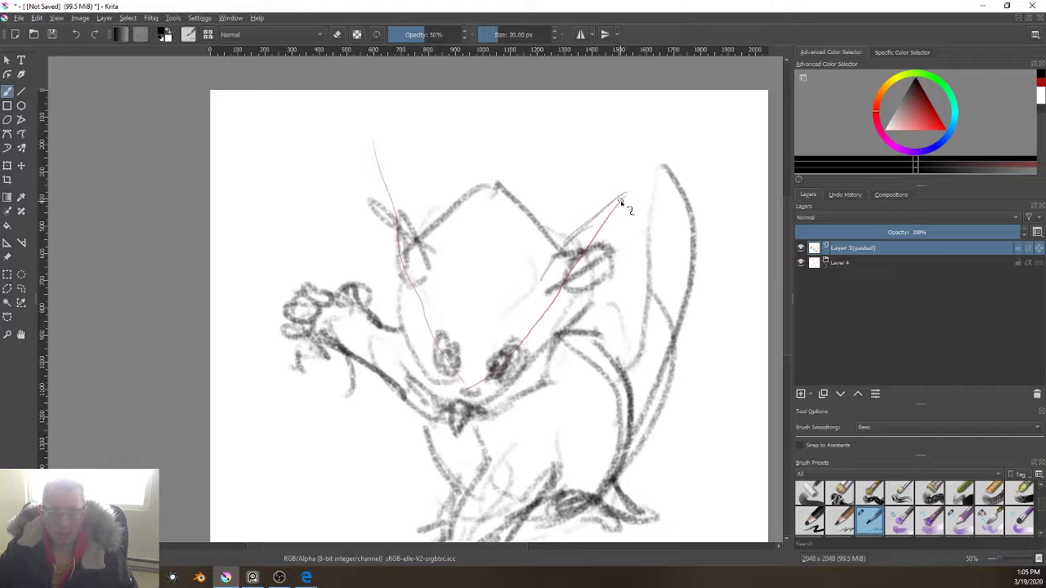
mouse_move(611, 204)
left_mouse_down()
mouse_move(541, 238)
mouse_move(557, 235)
mouse_move(513, 219)
mouse_move(537, 234)
mouse_move(423, 209)
left_mouse_up()
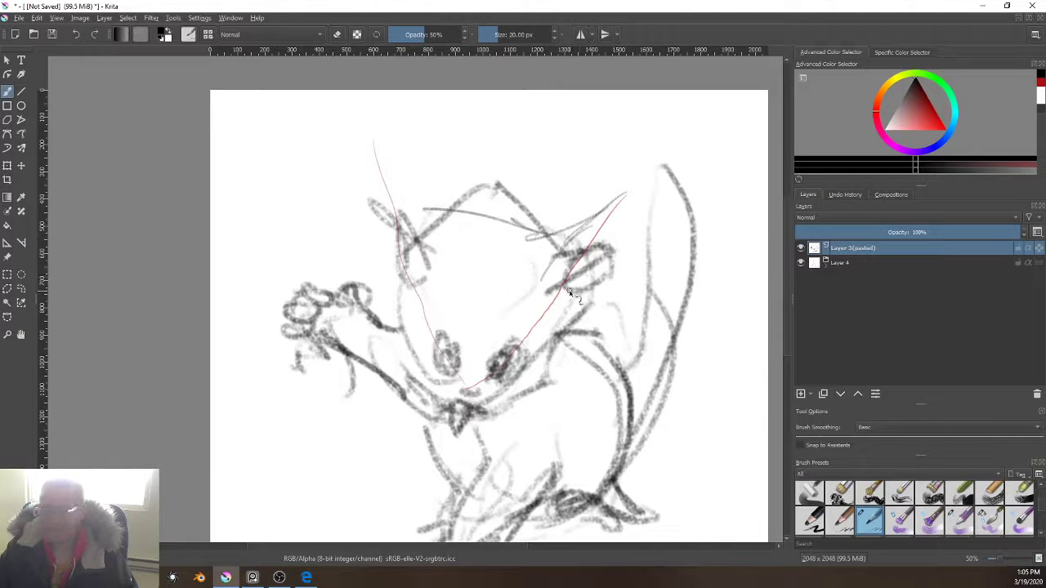
mouse_move(622, 194)
left_mouse_down()
mouse_move(608, 275)
mouse_move(552, 307)
left_mouse_up()
mouse_move(607, 284)
left_mouse_down()
mouse_move(550, 318)
mouse_move(563, 309)
mouse_move(538, 387)
mouse_move(550, 378)
mouse_move(477, 402)
left_mouse_up()
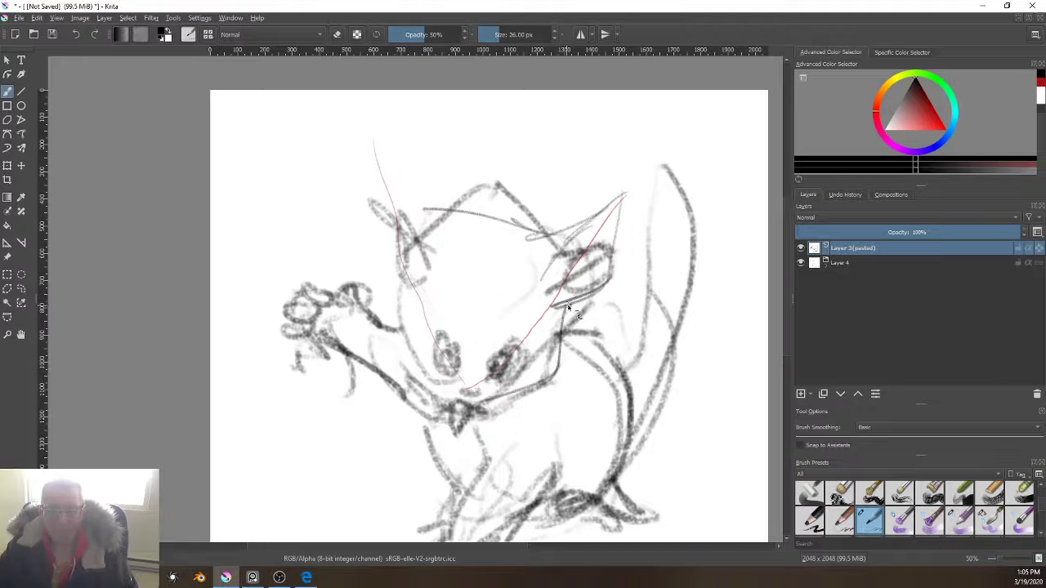
Step: Set the brush size to 30 px and darken the outer and inner contours of the right-hand pointed ear
key("bracketright")
key("bracketright")
mouse_move(561, 324)
left_mouse_down()
mouse_move(595, 302)
mouse_move(567, 321)
mouse_move(626, 247)
left_mouse_up()
left_click_drag(616, 288, 607, 201)
mouse_move(621, 267)
left_mouse_down()
mouse_move(624, 193)
mouse_move(577, 269)
left_mouse_up()
left_click_drag(600, 234, 563, 301)
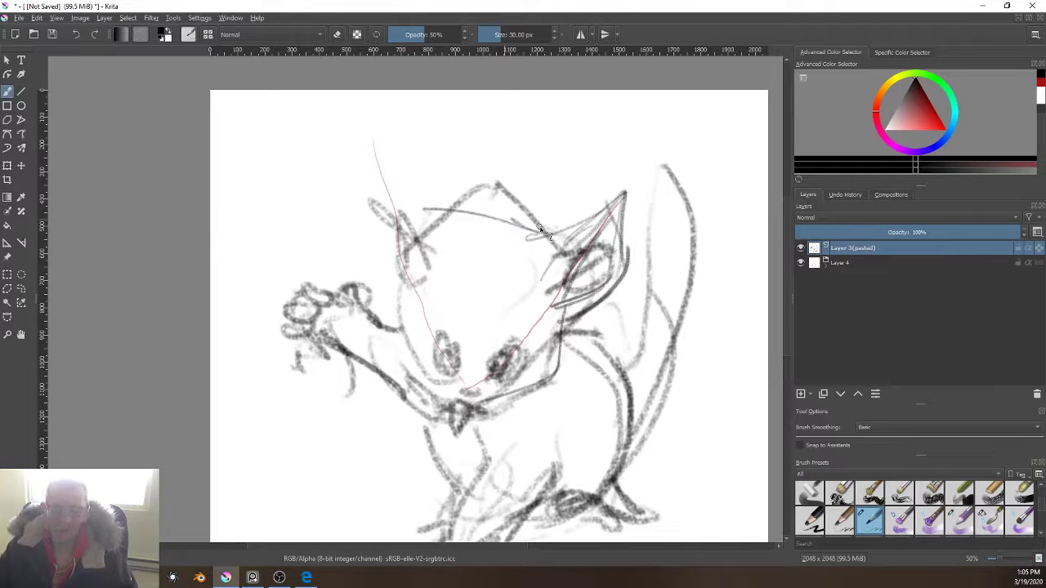
Step: Redraw the crown of the head lower and sketch a matching pointed left-hand ear with its cheek line running toward the muzzle
left_click_drag(546, 232, 463, 204)
mouse_move(523, 224)
left_mouse_down()
mouse_move(452, 217)
mouse_move(414, 235)
left_mouse_up()
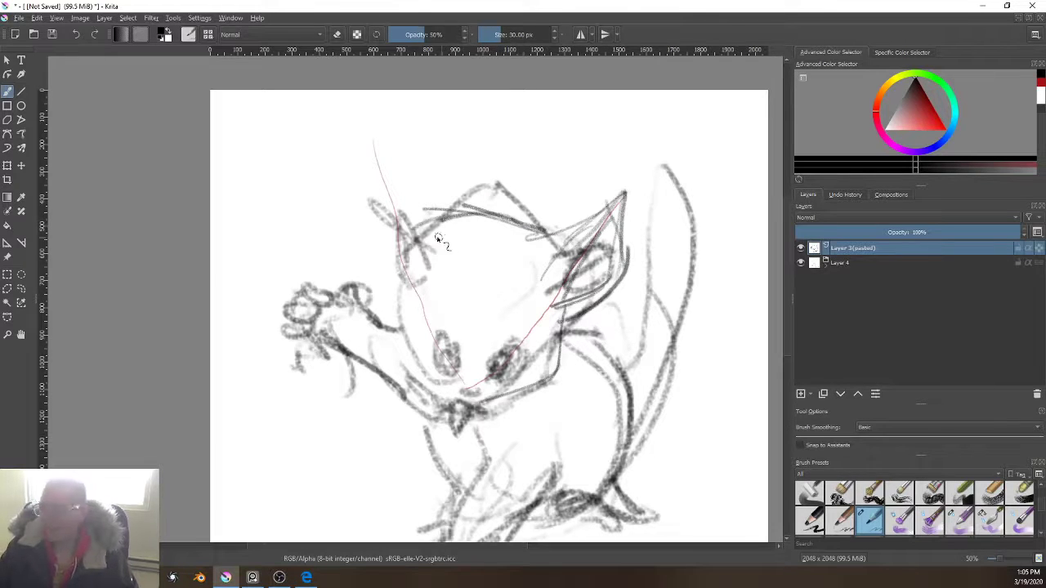
left_click_drag(364, 171, 408, 221)
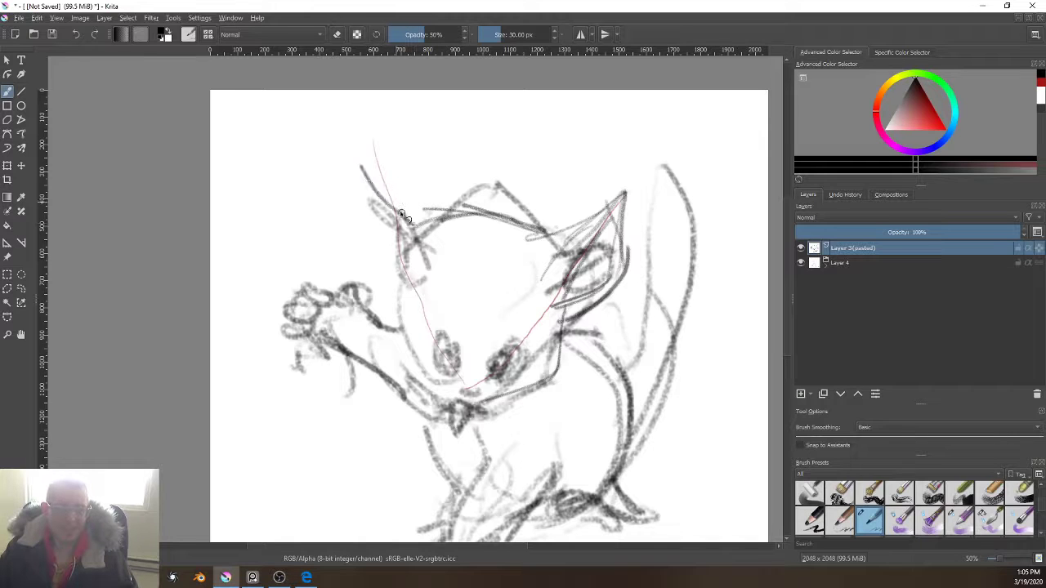
left_click_drag(352, 152, 402, 255)
left_click_drag(381, 213, 400, 251)
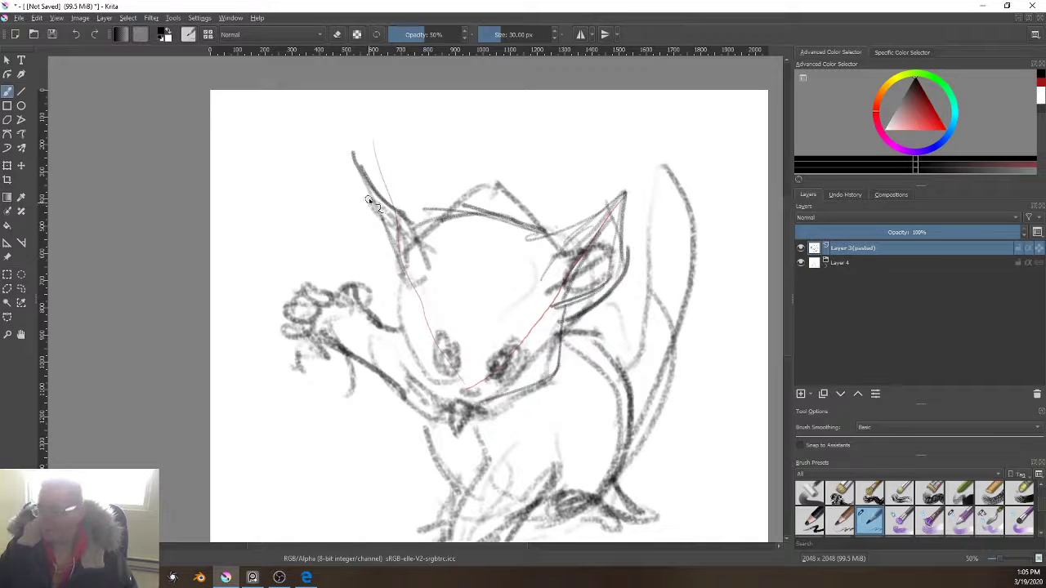
left_click_drag(352, 181, 370, 245)
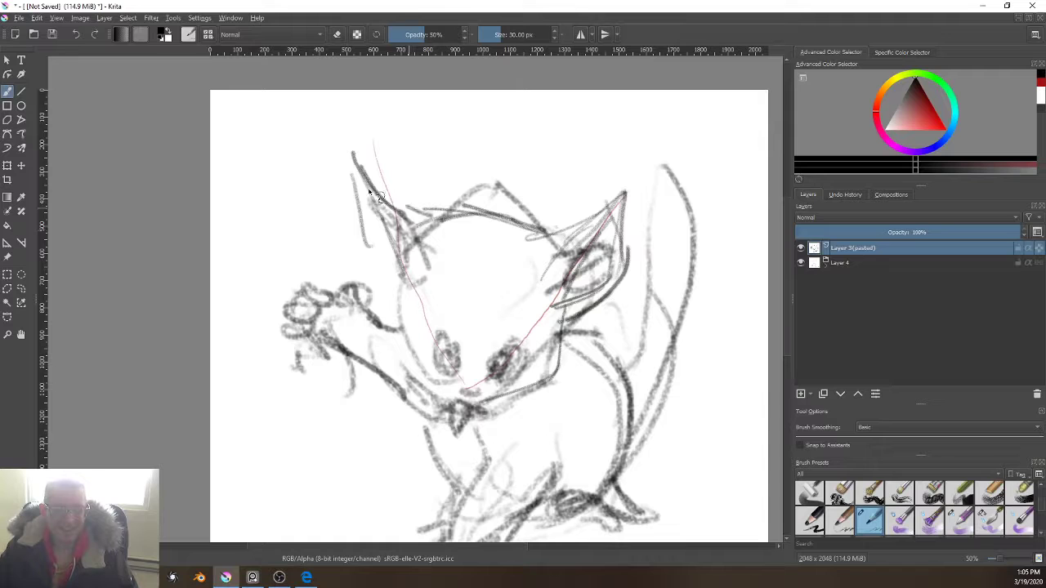
left_click_drag(361, 186, 410, 210)
mouse_move(349, 160)
left_mouse_down()
mouse_move(383, 230)
mouse_move(368, 205)
mouse_move(384, 270)
mouse_move(424, 299)
mouse_move(421, 327)
mouse_move(440, 361)
mouse_move(417, 346)
mouse_move(431, 366)
mouse_move(394, 329)
mouse_move(442, 389)
left_mouse_up()
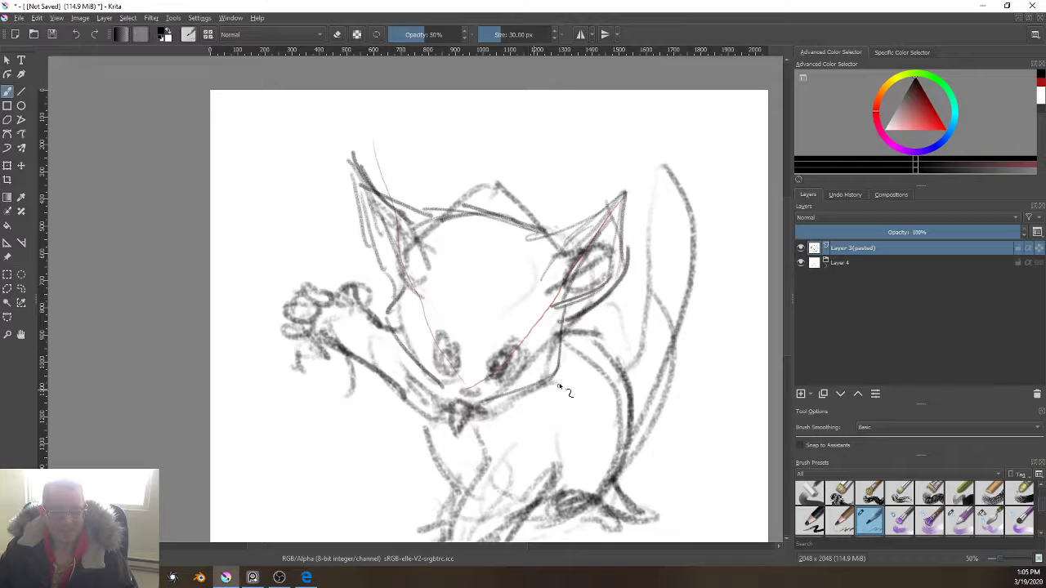
Step: Strengthen both cheeks and the jaw, define the rounded muzzle, and darken the chin with the brush at 32 px
mouse_move(569, 319)
left_mouse_down()
mouse_move(562, 380)
mouse_move(495, 402)
left_mouse_up()
left_click_drag(563, 381, 494, 401)
mouse_move(388, 314)
left_mouse_down()
mouse_move(443, 402)
mouse_move(431, 383)
mouse_move(531, 409)
mouse_move(494, 407)
mouse_move(506, 391)
mouse_move(514, 397)
mouse_move(503, 412)
mouse_move(482, 413)
mouse_move(501, 393)
mouse_move(495, 414)
mouse_move(476, 413)
mouse_move(507, 408)
mouse_move(508, 386)
mouse_move(519, 395)
mouse_move(486, 413)
mouse_move(426, 406)
mouse_move(452, 409)
mouse_move(436, 379)
mouse_move(448, 407)
mouse_move(511, 405)
mouse_move(513, 390)
mouse_move(495, 410)
mouse_move(428, 408)
left_mouse_up()
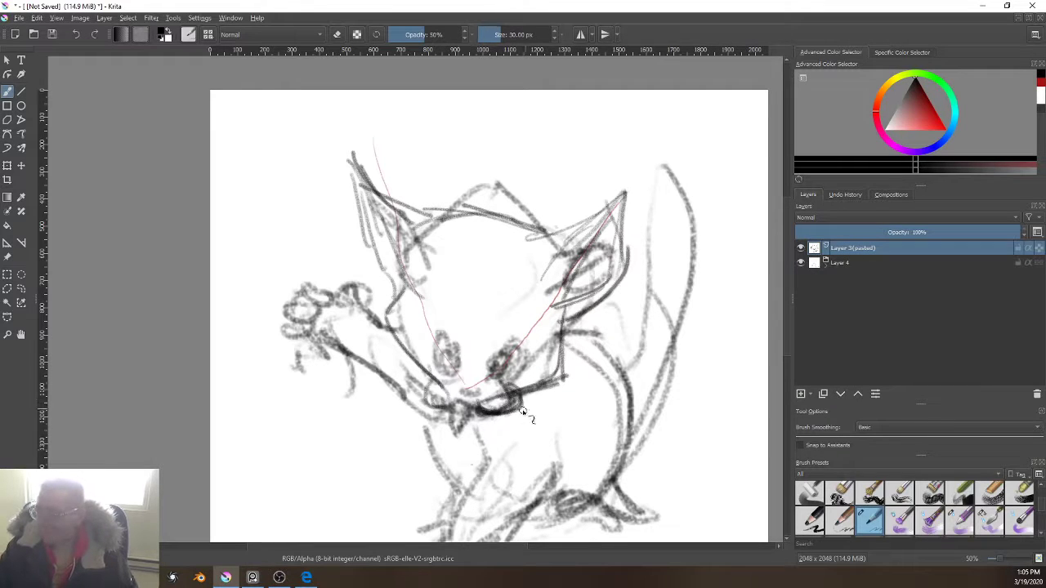
key("bracketright")
left_click_drag(474, 427, 463, 436)
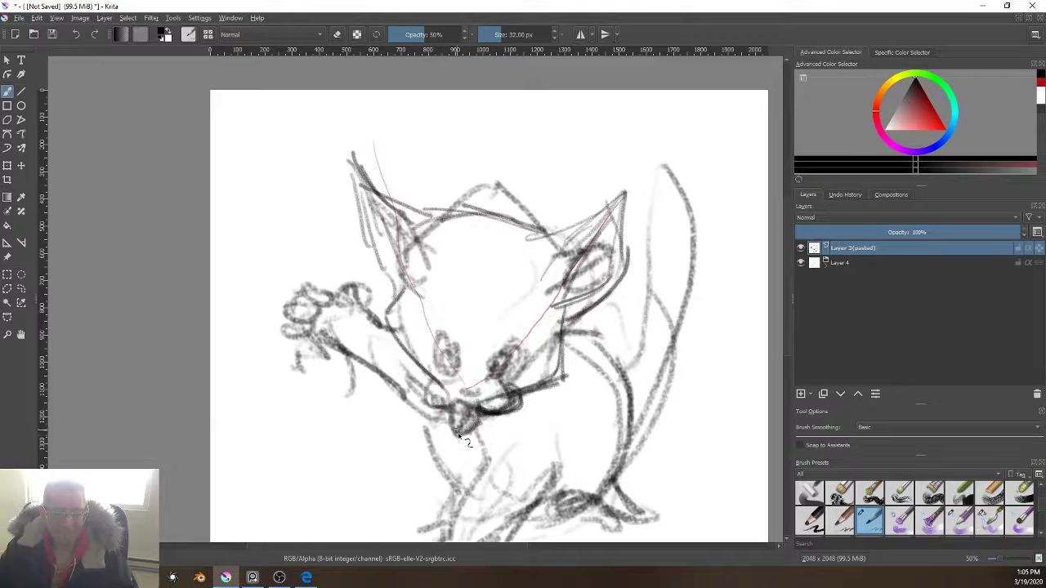
Step: Add a new paint layer and sketch a curved collar with an oval bell beneath the chin using a 26 px brush
key("bracketleft")
key("bracketleft")
mouse_move(393, 442)
left_mouse_down()
mouse_move(485, 273)
mouse_move(510, 311)
left_mouse_up()
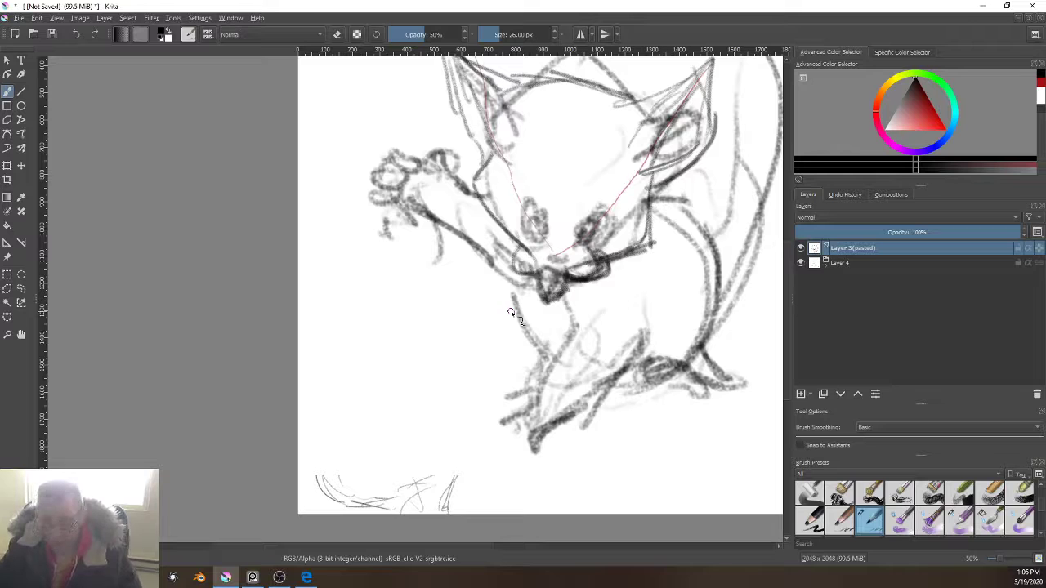
key("Insert")
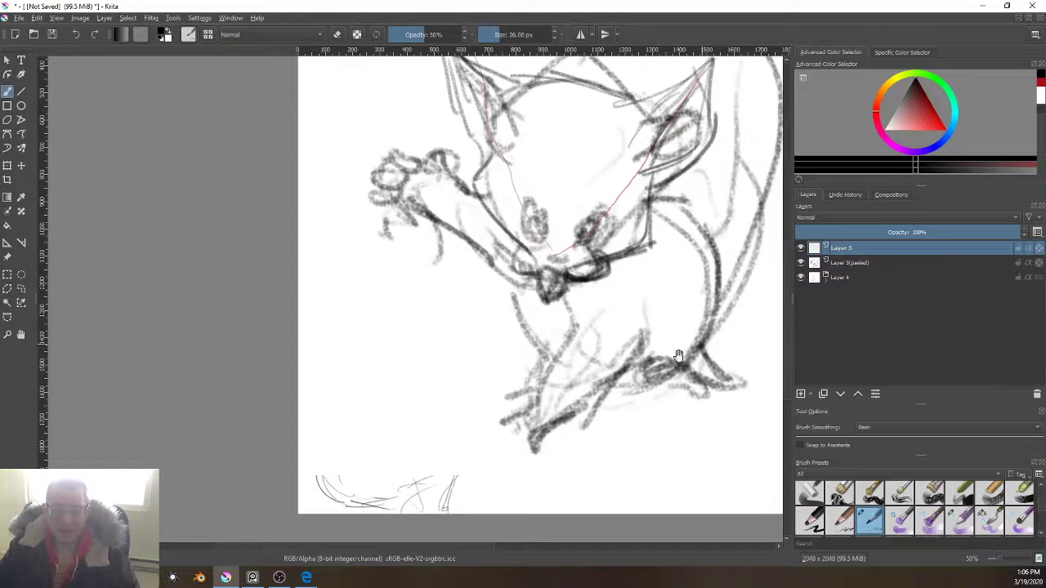
left_click_drag(521, 344, 496, 452)
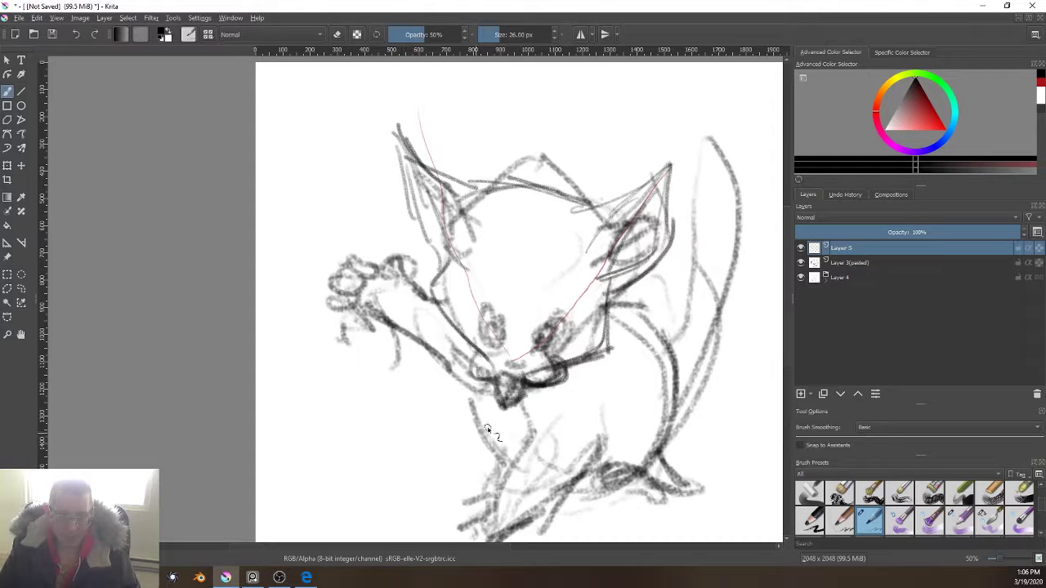
mouse_move(486, 429)
left_mouse_down()
mouse_move(497, 428)
mouse_move(489, 444)
mouse_move(498, 427)
left_mouse_up()
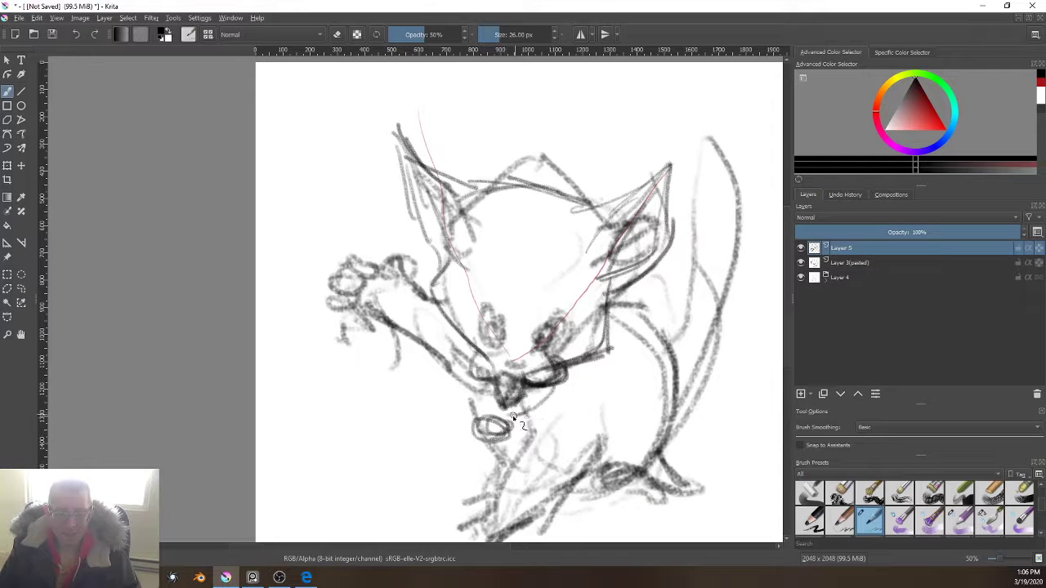
mouse_move(553, 395)
left_mouse_down()
mouse_move(585, 386)
mouse_move(479, 416)
mouse_move(483, 390)
left_mouse_up()
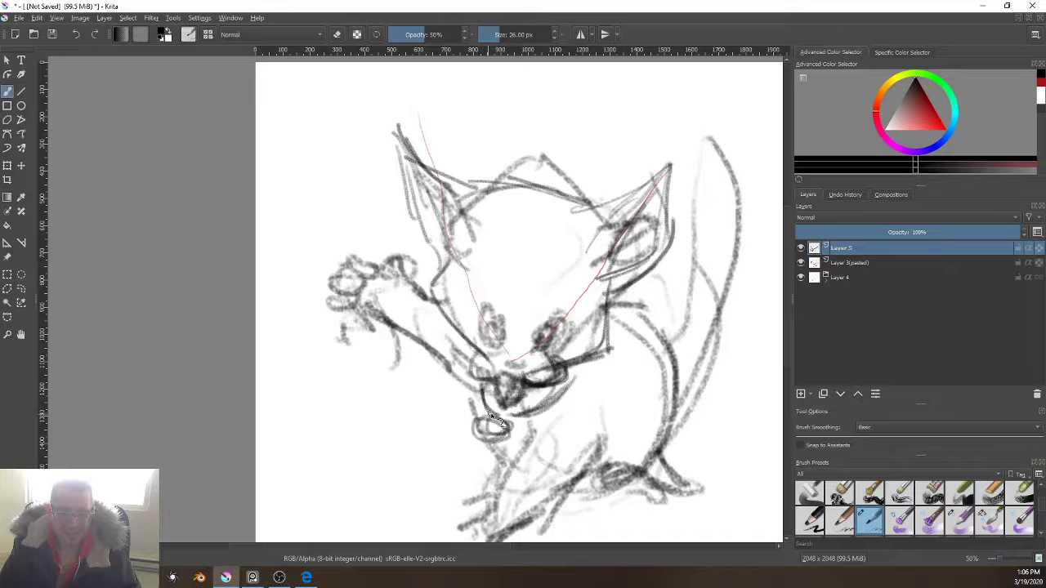
mouse_move(513, 424)
left_mouse_down()
mouse_move(561, 404)
mouse_move(577, 368)
mouse_move(535, 403)
mouse_move(557, 393)
mouse_move(502, 429)
left_mouse_up()
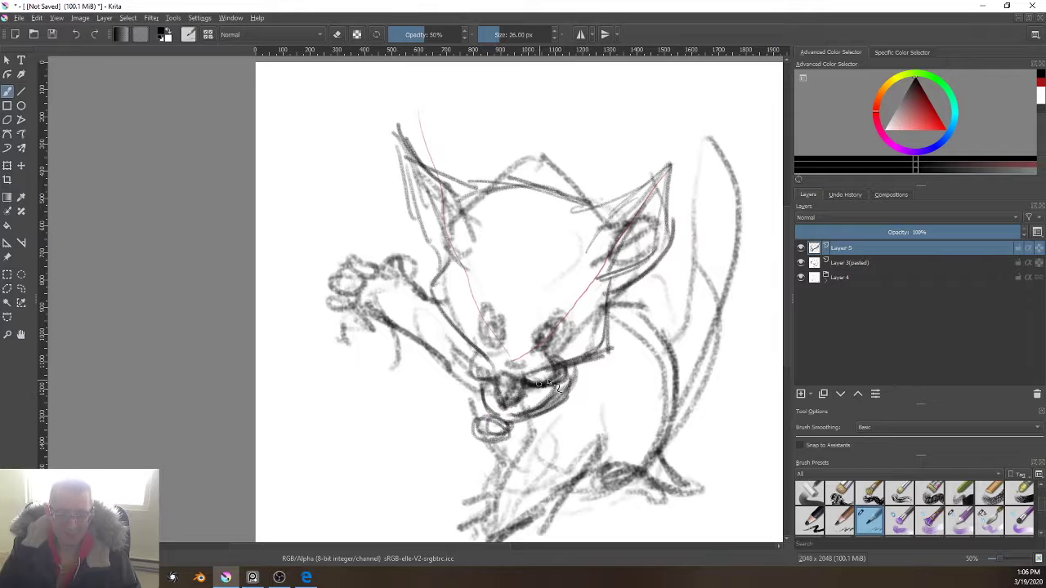
Step: Touch up the overlap of muzzle and collar, alternating black and white, and thicken the collar with more black curves
left_click_drag(552, 383, 548, 387)
key("x")
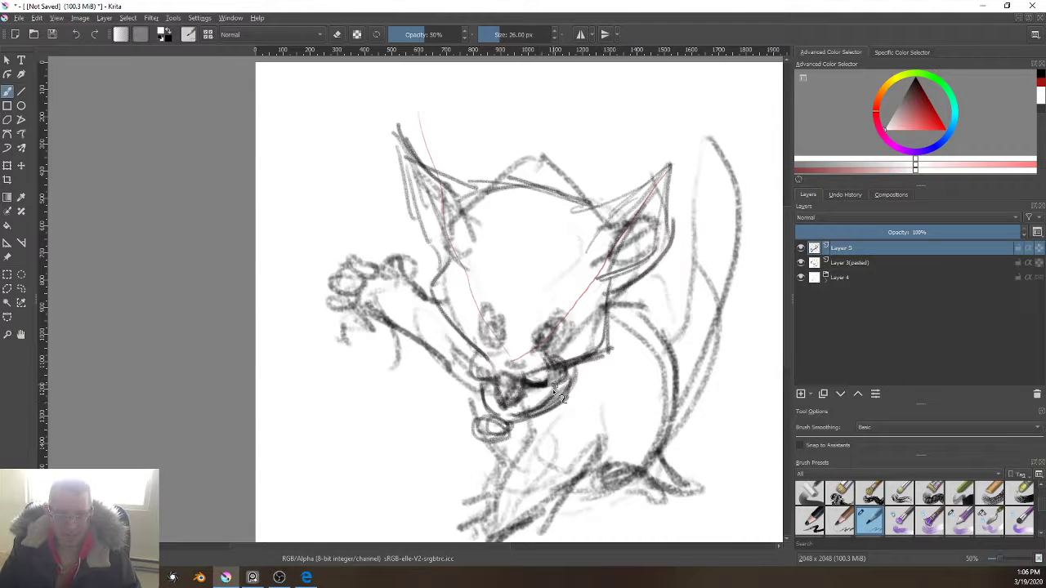
key("x")
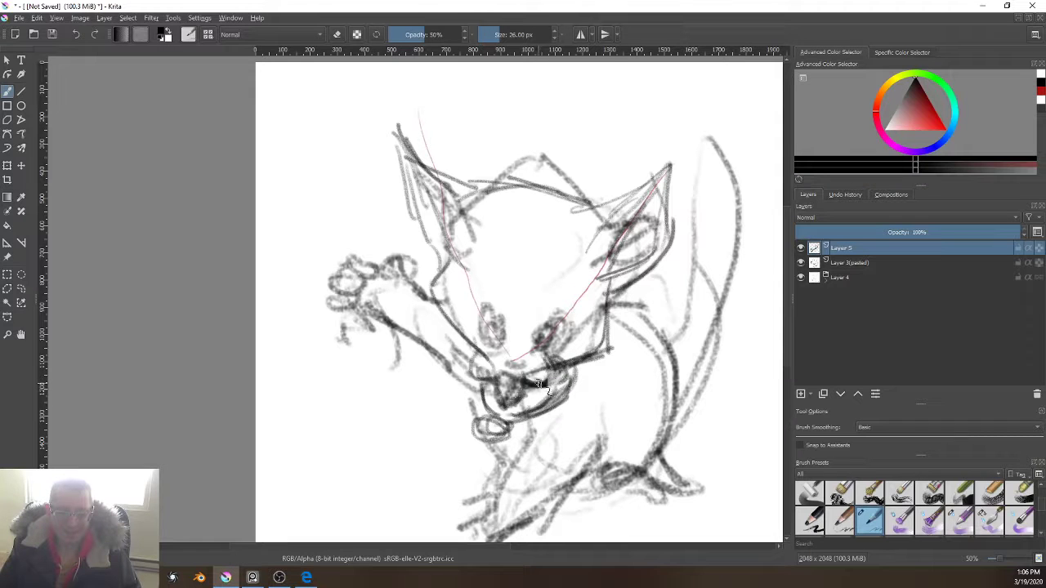
key("x")
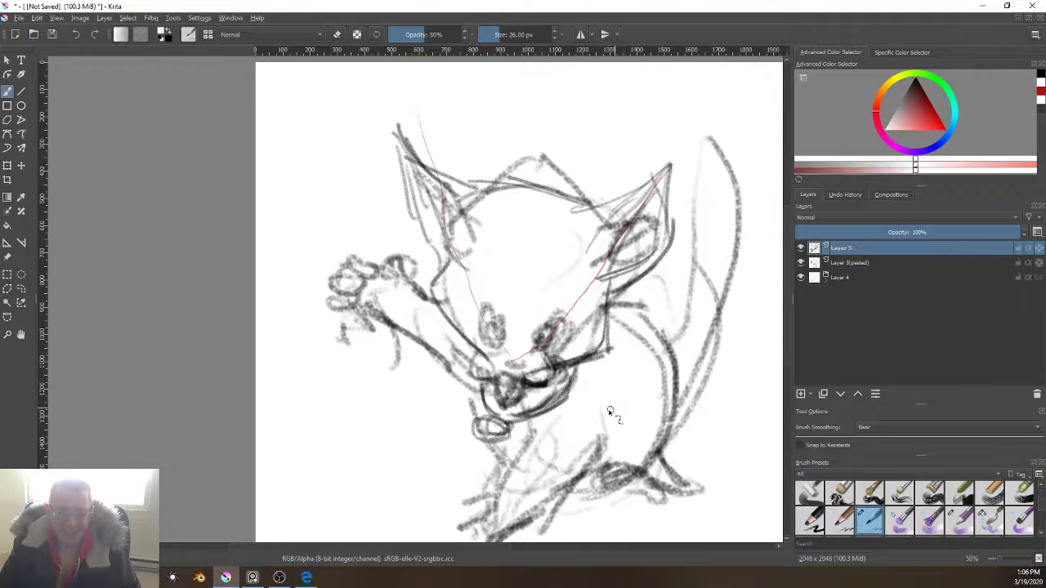
key("x")
mouse_move(588, 360)
left_mouse_down()
mouse_move(560, 411)
mouse_move(529, 422)
mouse_move(549, 416)
mouse_move(586, 360)
mouse_move(540, 417)
mouse_move(582, 381)
mouse_move(522, 411)
mouse_move(482, 396)
left_mouse_up()
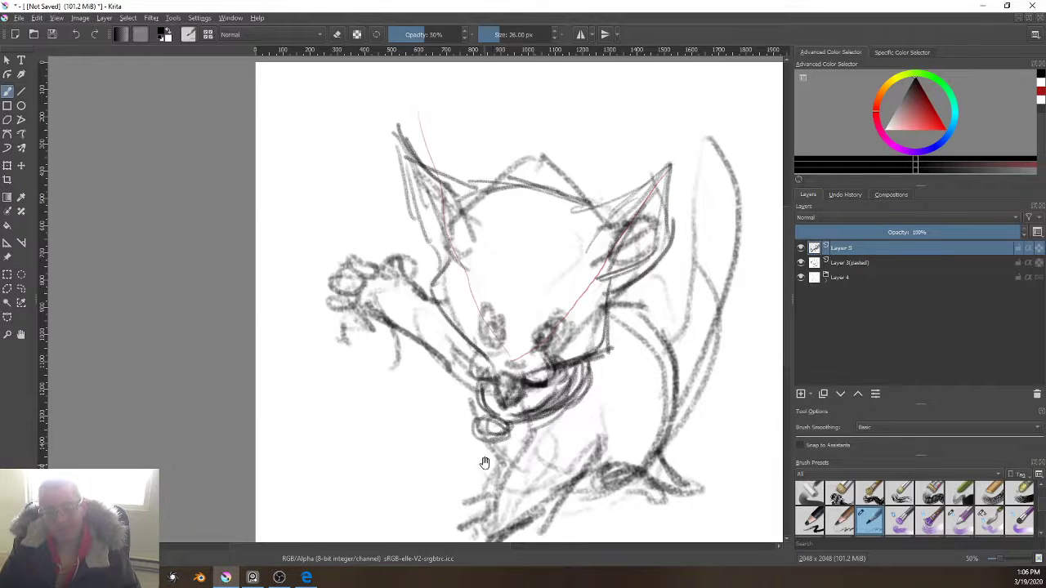
Step: Sketch small angular toes on the cat's front foot at the base of the body
mouse_move(526, 455)
left_mouse_down()
mouse_move(568, 415)
mouse_move(537, 457)
left_mouse_up()
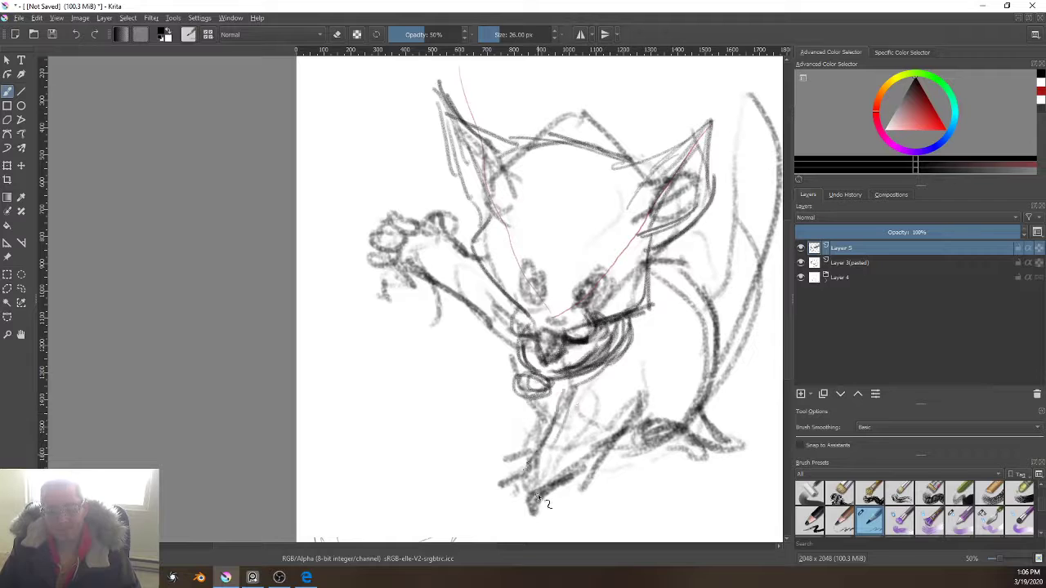
mouse_move(538, 497)
left_mouse_down()
mouse_move(514, 490)
mouse_move(511, 474)
left_mouse_up()
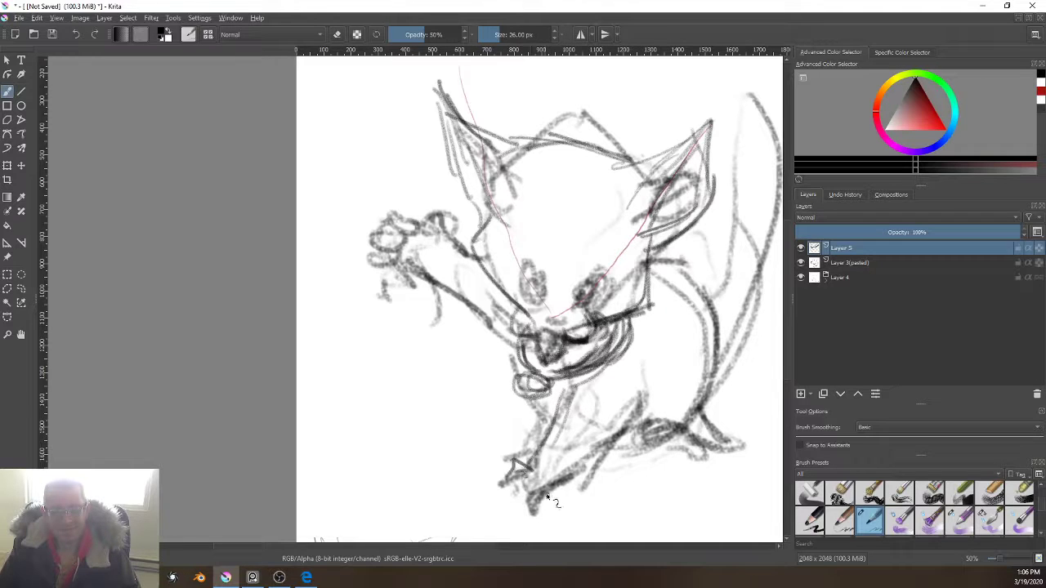
left_click_drag(536, 506, 502, 476)
Step: Sketch an alternative forearm and open paw reaching outward just below the existing raised arm
left_click_drag(517, 313, 444, 332)
left_click_drag(480, 380, 506, 377)
mouse_move(507, 377)
left_mouse_down()
mouse_move(478, 384)
mouse_move(392, 331)
left_mouse_up()
mouse_move(469, 318)
left_mouse_down()
mouse_move(417, 300)
mouse_move(356, 304)
mouse_move(448, 364)
mouse_move(355, 312)
mouse_move(417, 353)
mouse_move(395, 305)
mouse_move(415, 326)
mouse_move(373, 362)
left_mouse_up()
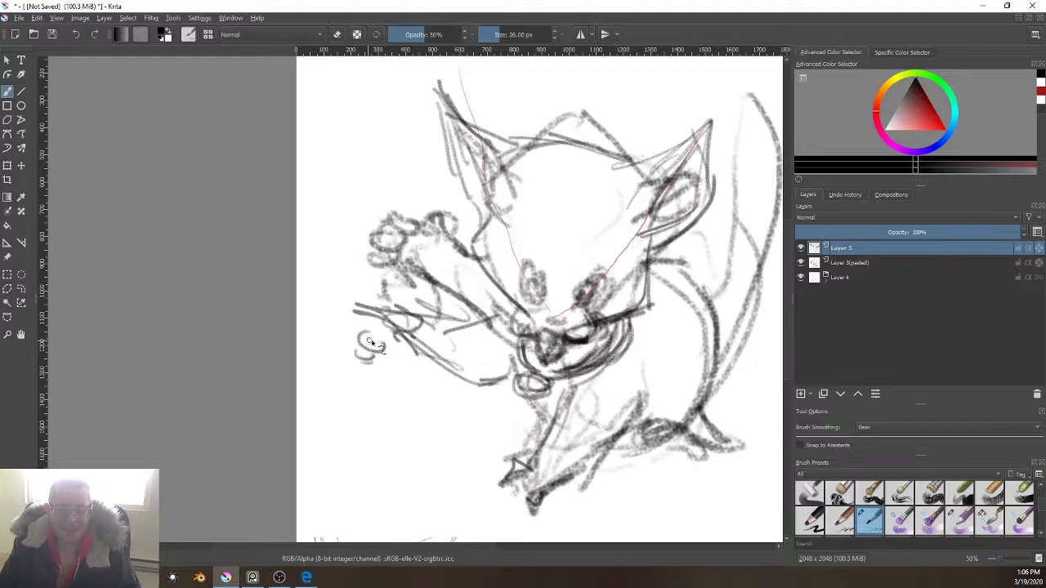
left_click_drag(390, 345, 460, 376)
left_click_drag(414, 324, 476, 330)
mouse_move(430, 354)
left_mouse_down()
mouse_move(475, 379)
mouse_move(509, 363)
mouse_move(499, 368)
mouse_move(523, 369)
left_mouse_up()
mouse_move(452, 331)
left_mouse_down()
mouse_move(504, 313)
mouse_move(487, 335)
mouse_move(506, 434)
mouse_move(494, 294)
mouse_move(477, 320)
left_mouse_up()
Step: Sketch short, pointed fur strokes along the cat's upper back just behind the head with the 26 px brush
left_click_drag(599, 366, 540, 375)
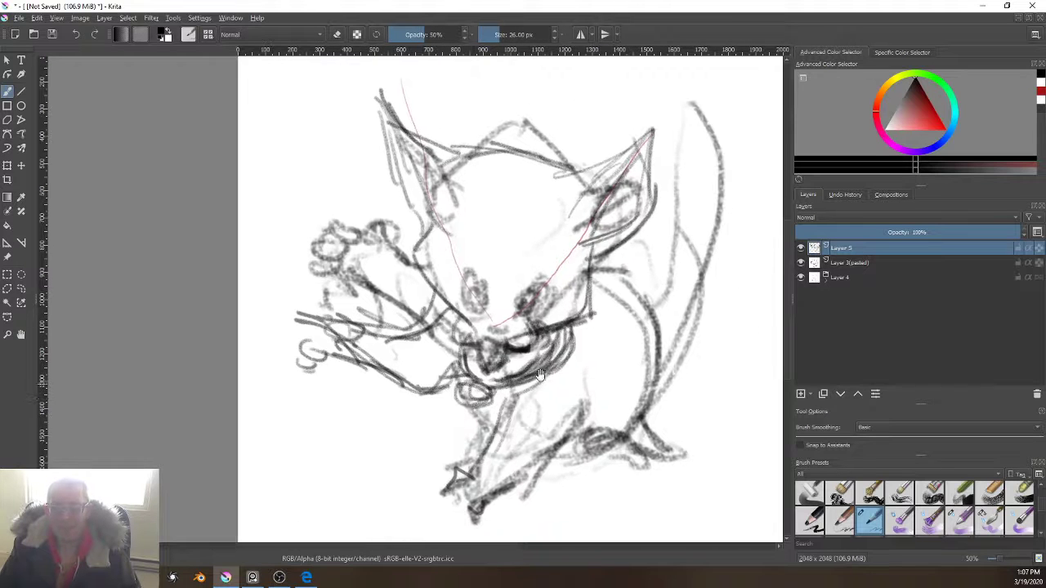
mouse_move(590, 260)
left_mouse_down()
mouse_move(679, 281)
mouse_move(676, 291)
left_mouse_up()
mouse_move(602, 261)
left_mouse_down()
mouse_move(645, 287)
mouse_move(666, 339)
left_mouse_up()
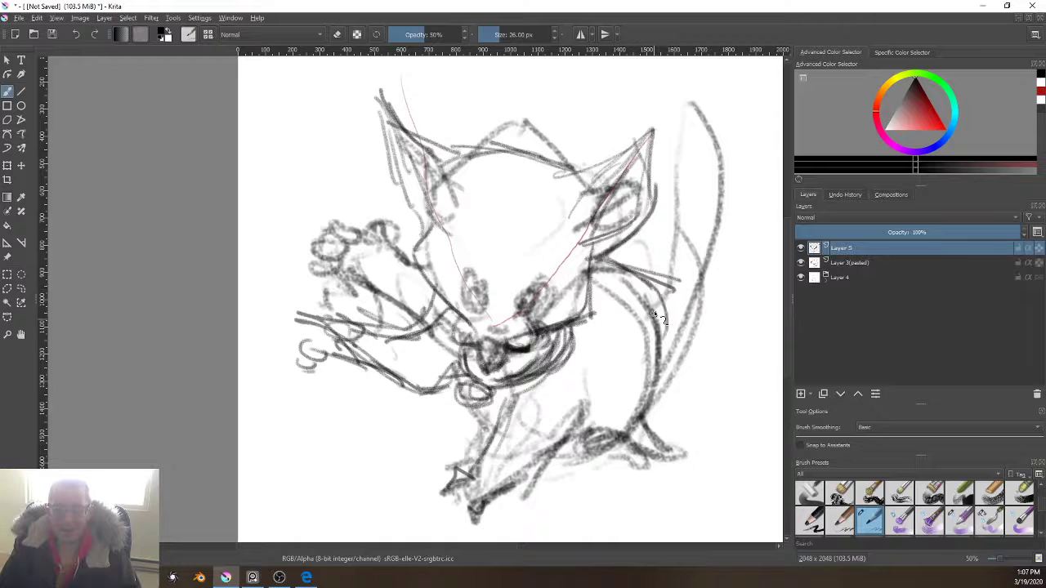
left_click_drag(637, 283, 659, 381)
key("ctrl+z")
key("ctrl+z")
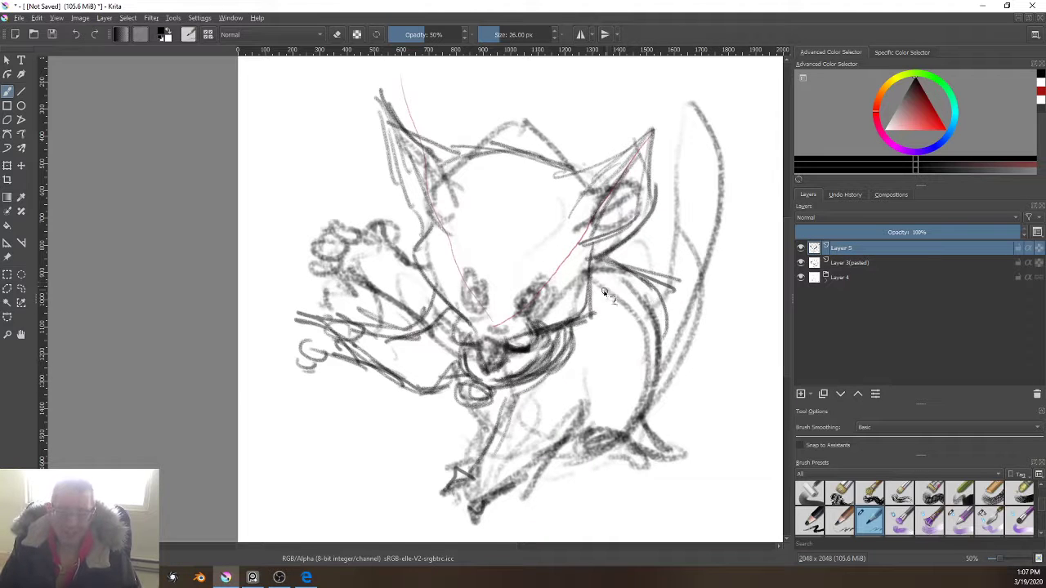
left_click_drag(602, 255, 668, 311)
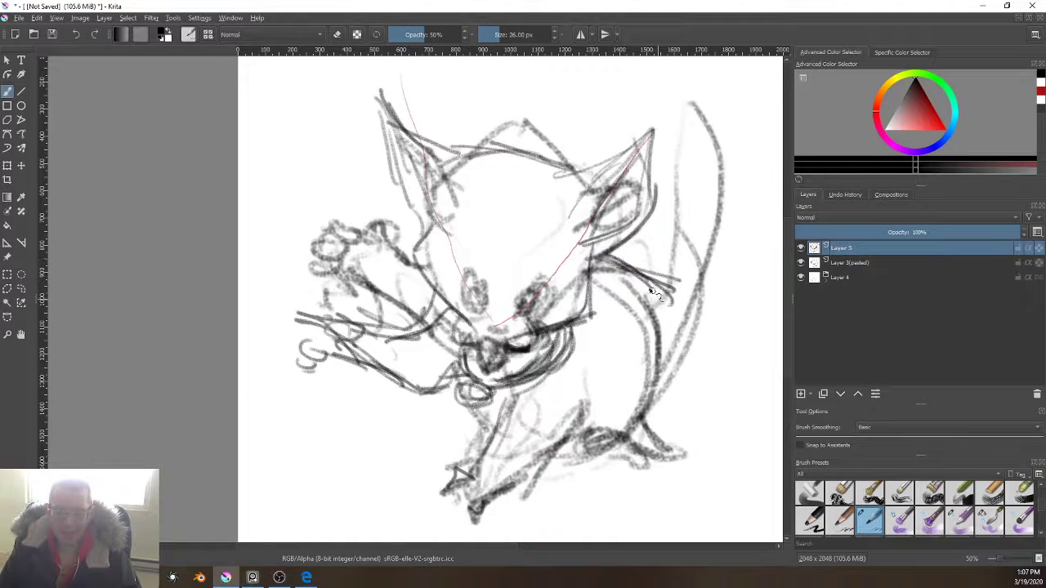
mouse_move(640, 276)
left_mouse_down()
mouse_move(670, 331)
mouse_move(658, 369)
left_mouse_up()
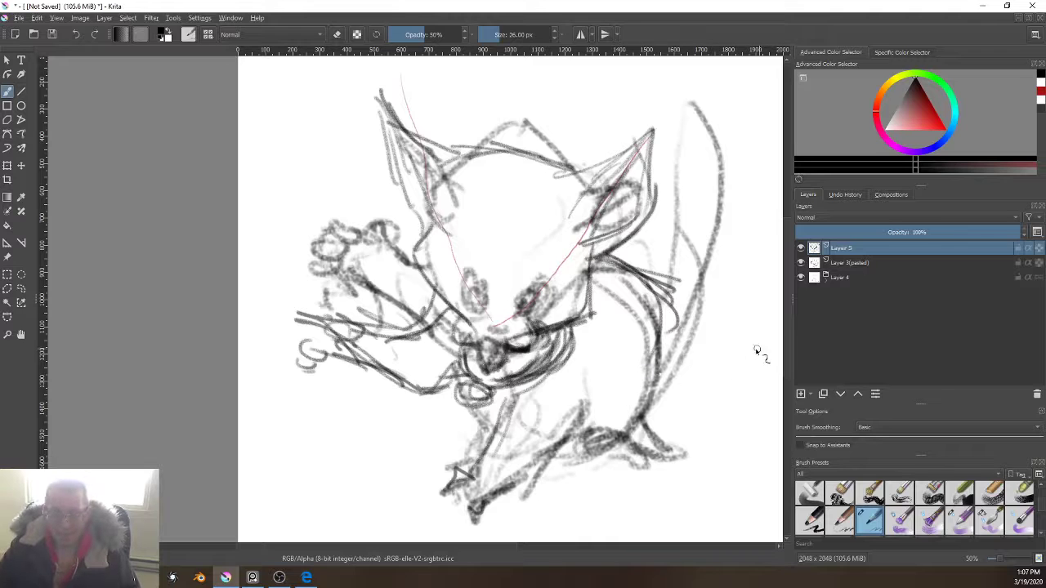
Step: Enlarge the brush to 35 px and thicken the cat's back line, extending it into a pointed hind leg
key("]")
key("bracketright")
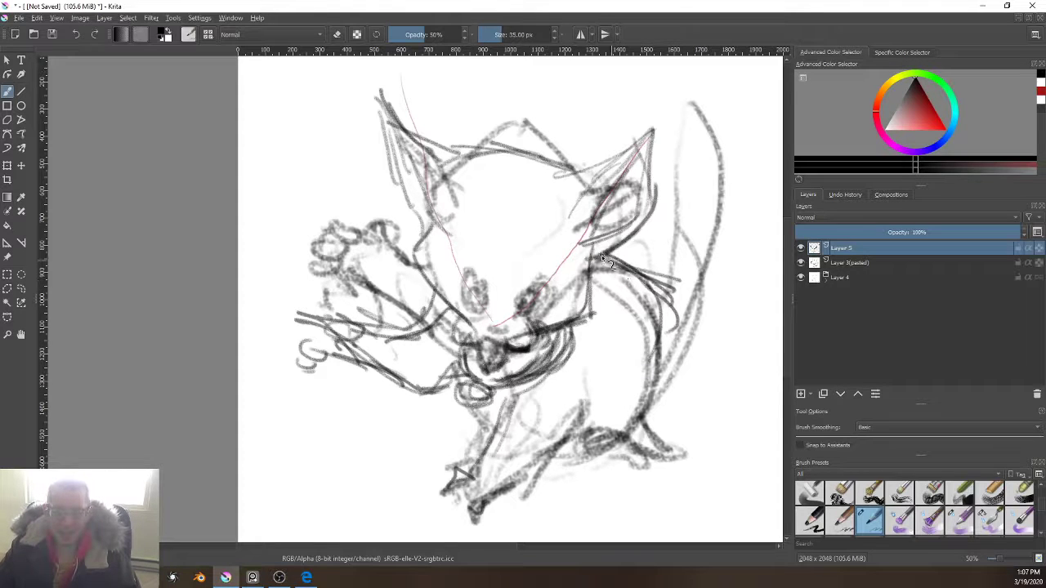
mouse_move(602, 258)
left_mouse_down()
mouse_move(653, 291)
mouse_move(625, 267)
mouse_move(651, 343)
mouse_move(650, 295)
mouse_move(633, 407)
left_mouse_up()
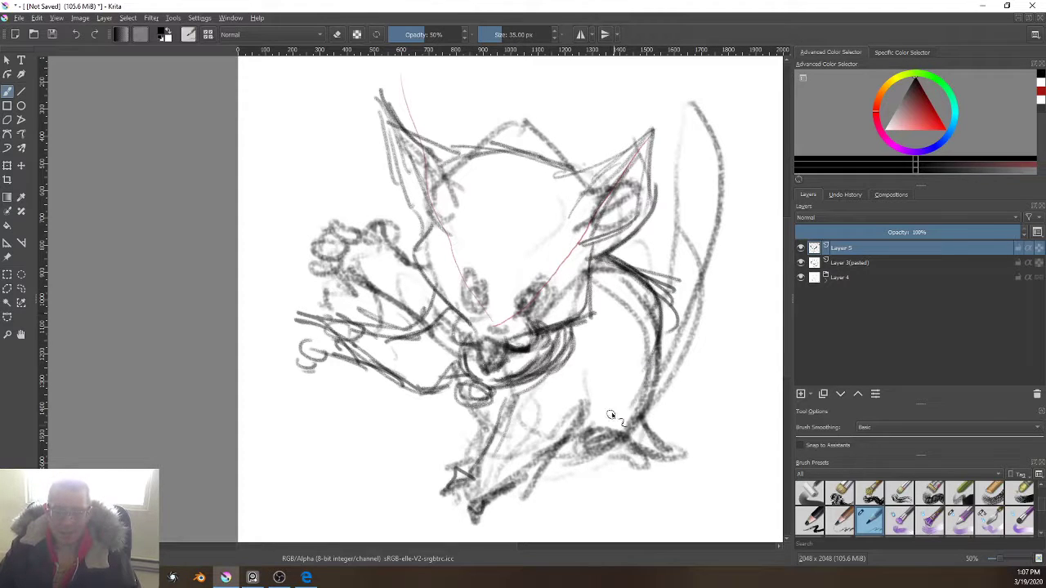
left_click_drag(663, 359, 621, 439)
mouse_move(651, 397)
left_mouse_down()
mouse_move(677, 455)
mouse_move(618, 439)
mouse_move(667, 460)
mouse_move(598, 422)
mouse_move(682, 462)
left_mouse_up()
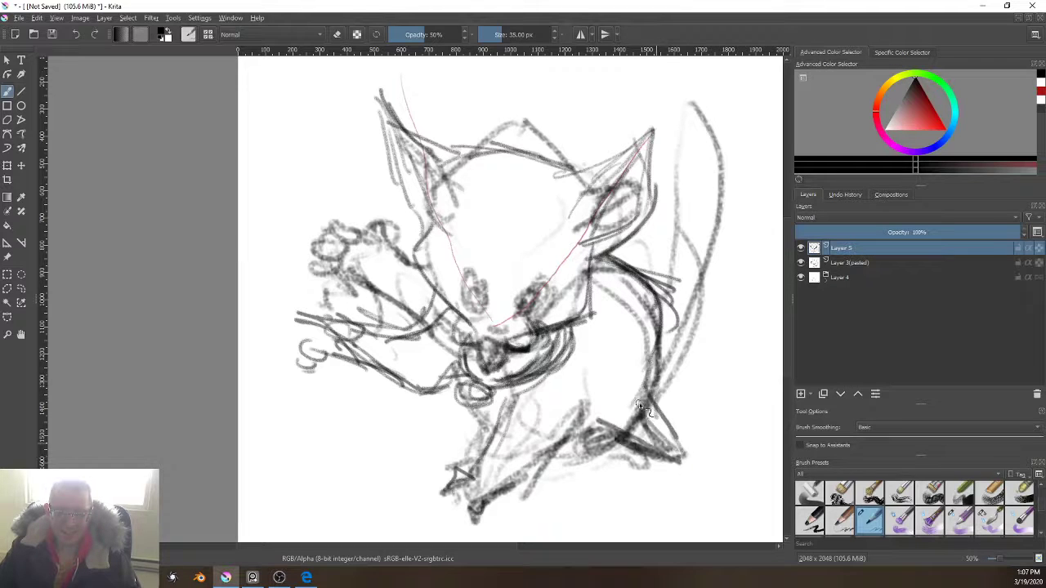
left_click_drag(653, 425, 673, 446)
left_click_drag(641, 383, 686, 453)
left_click_drag(646, 404, 690, 459)
left_click_drag(658, 329, 646, 416)
Step: Lighten the inside of the hind leg with white, and redraw its outer edge and the arched underside in black
key("x")
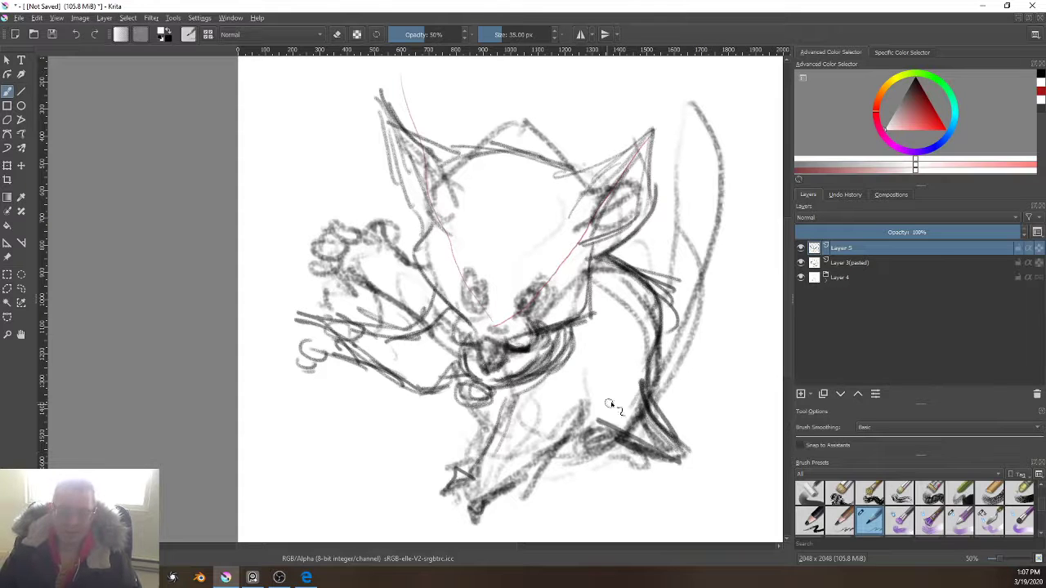
mouse_move(670, 444)
left_mouse_down()
mouse_move(613, 404)
mouse_move(630, 394)
mouse_move(632, 368)
mouse_move(649, 433)
mouse_move(594, 401)
mouse_move(624, 439)
left_mouse_up()
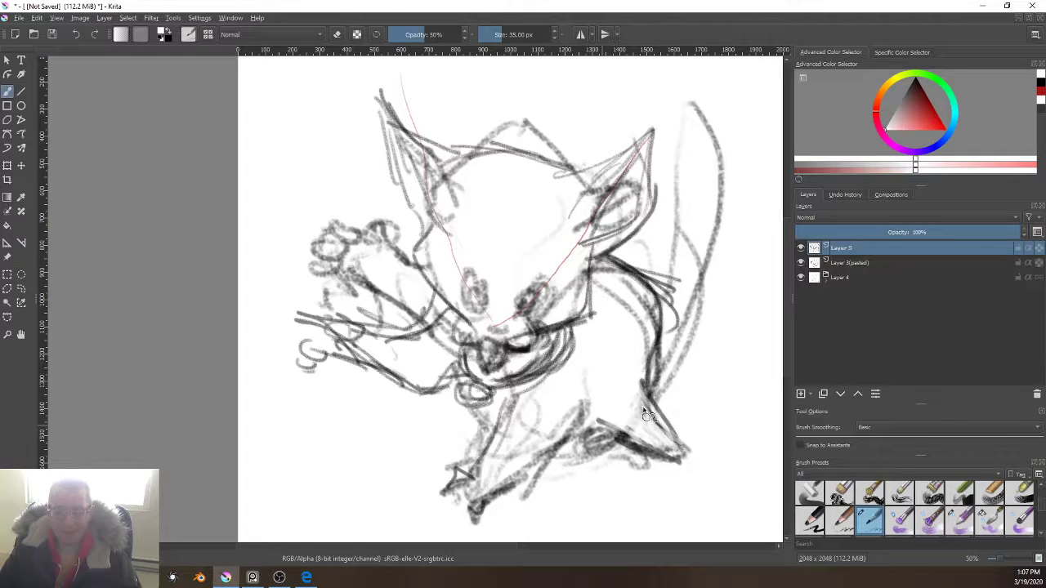
mouse_move(644, 382)
left_mouse_down()
mouse_move(670, 442)
mouse_move(659, 382)
left_mouse_up()
key("x")
mouse_move(678, 443)
left_mouse_down()
mouse_move(666, 378)
mouse_move(645, 375)
mouse_move(656, 339)
left_mouse_up()
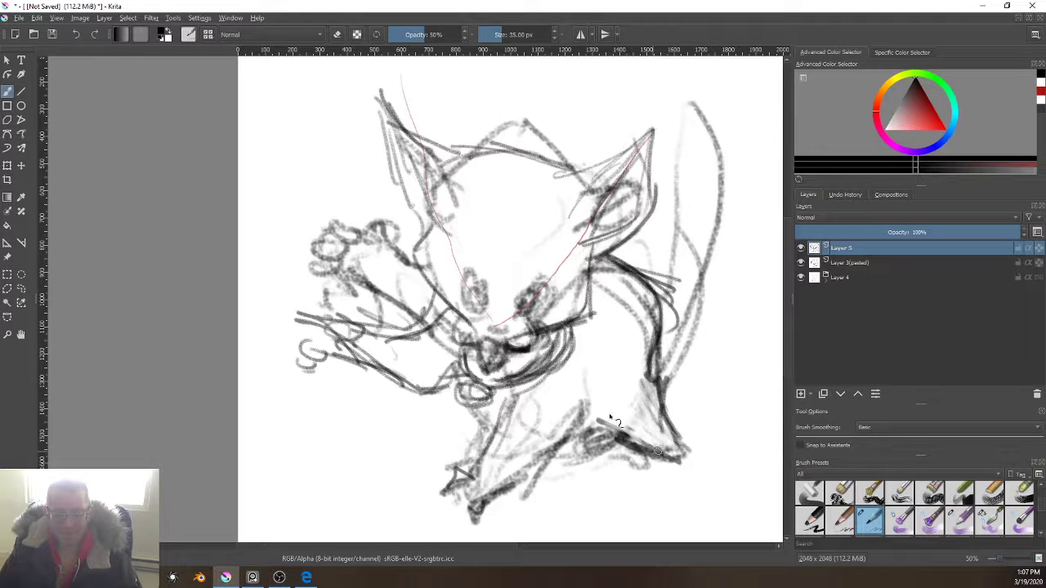
mouse_move(654, 452)
left_mouse_down()
mouse_move(602, 414)
mouse_move(576, 437)
left_mouse_up()
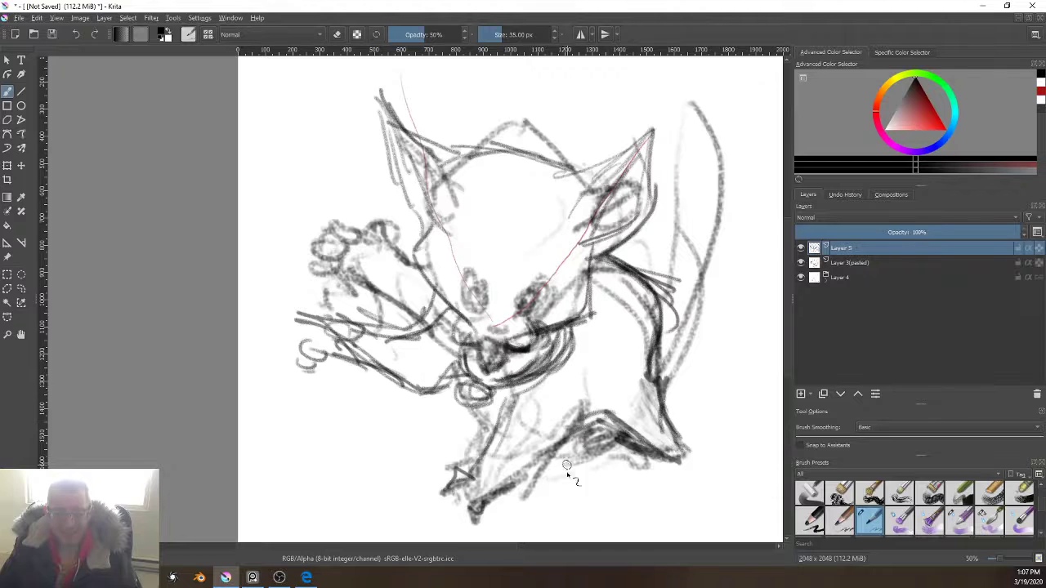
Step: Sketch a small angular marking in the centre of the cat's forehead
mouse_move(616, 395)
left_mouse_down()
mouse_move(542, 443)
mouse_move(649, 342)
left_mouse_up()
mouse_move(543, 280)
left_mouse_down()
mouse_move(533, 348)
mouse_move(541, 326)
left_mouse_up()
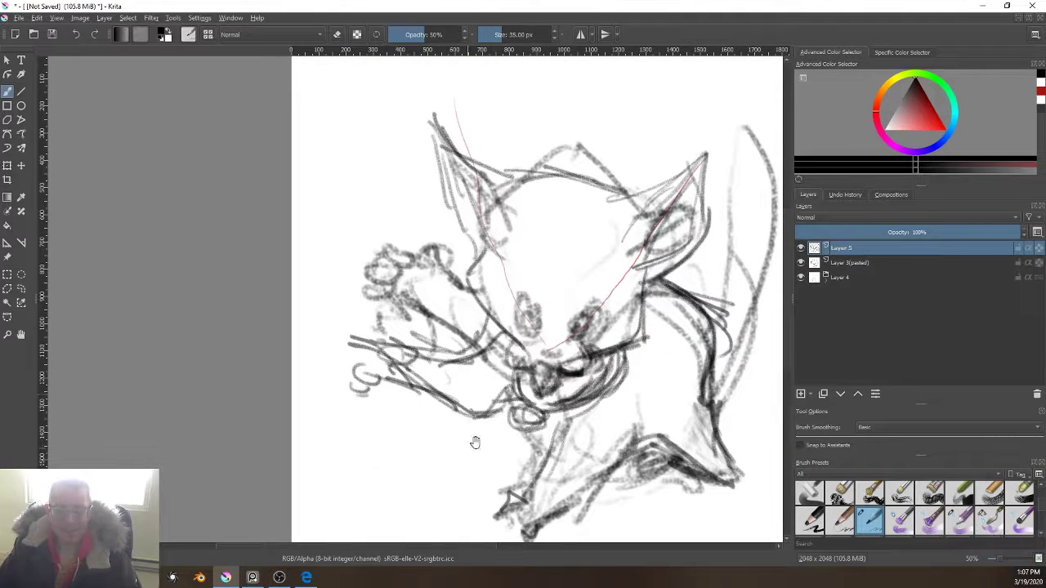
left_click_drag(475, 442, 437, 472)
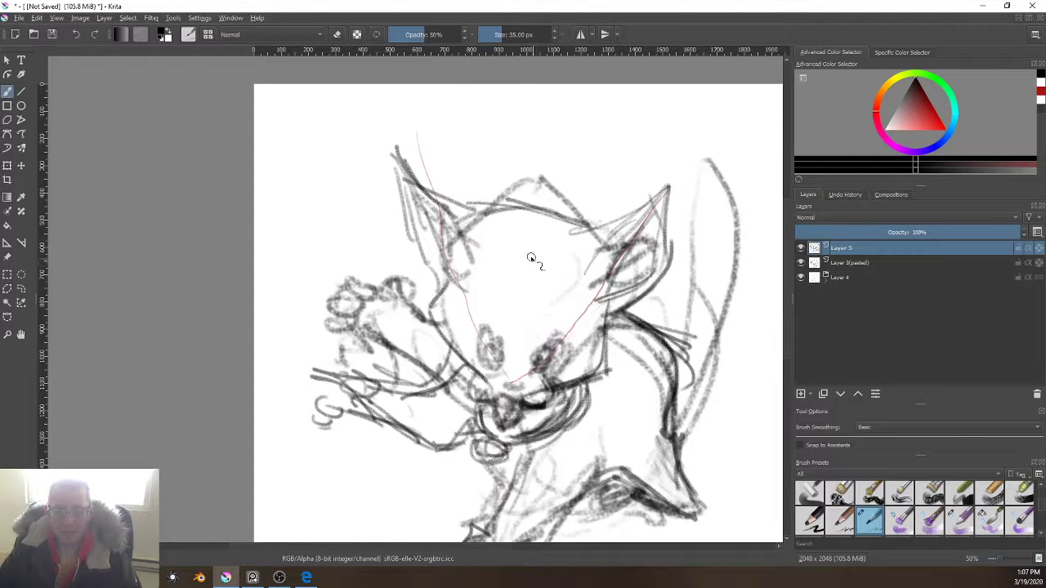
mouse_move(513, 264)
left_mouse_down()
mouse_move(538, 262)
mouse_move(523, 281)
mouse_move(511, 250)
mouse_move(520, 289)
mouse_move(537, 286)
mouse_move(509, 288)
left_mouse_up()
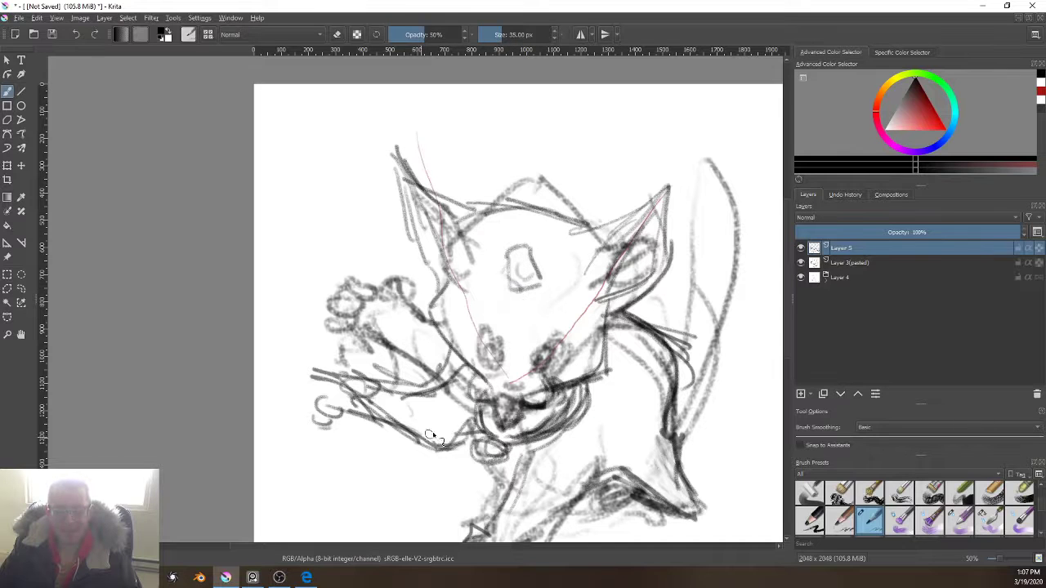
Step: Shade diagonal hatching from the tip of the ear nearest the tail down toward the forehead
left_click_drag(547, 331, 549, 222)
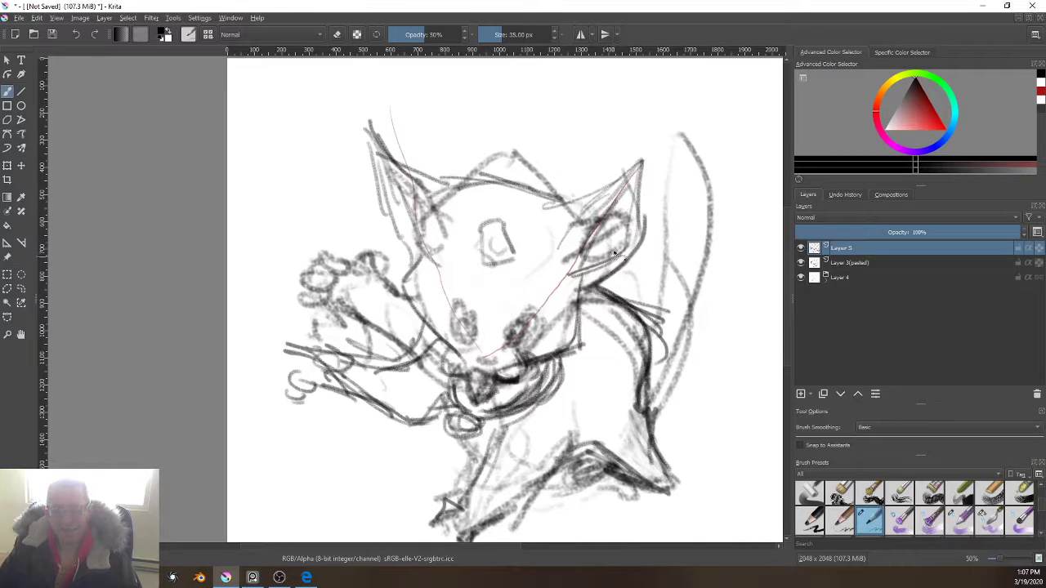
mouse_move(636, 168)
left_mouse_down()
mouse_move(585, 217)
mouse_move(522, 250)
left_mouse_up()
left_click_drag(629, 175, 516, 264)
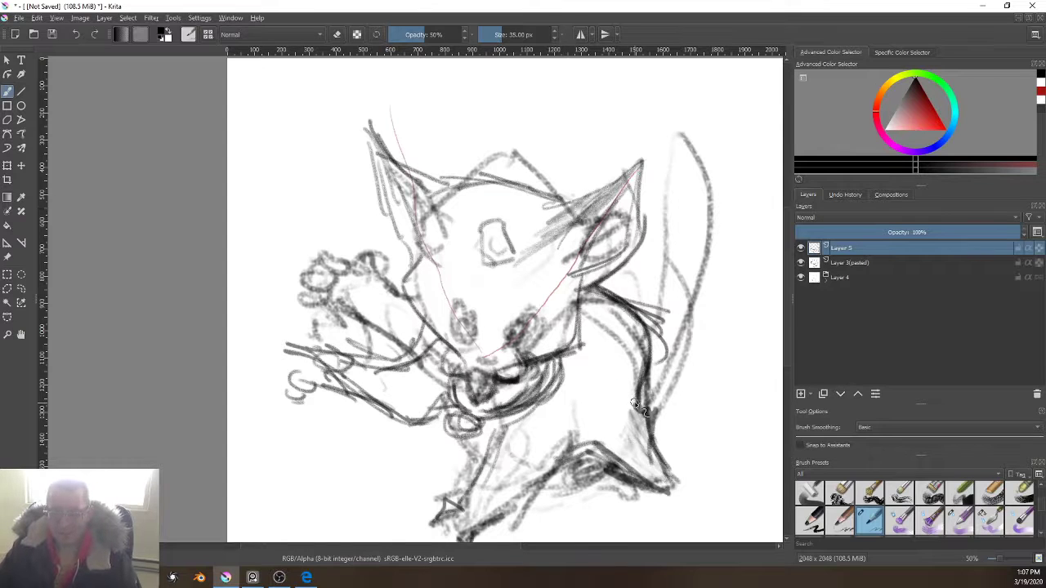
Step: Add a new paint layer above the sketch and reset the painting colours to black and white
left_click(801, 395)
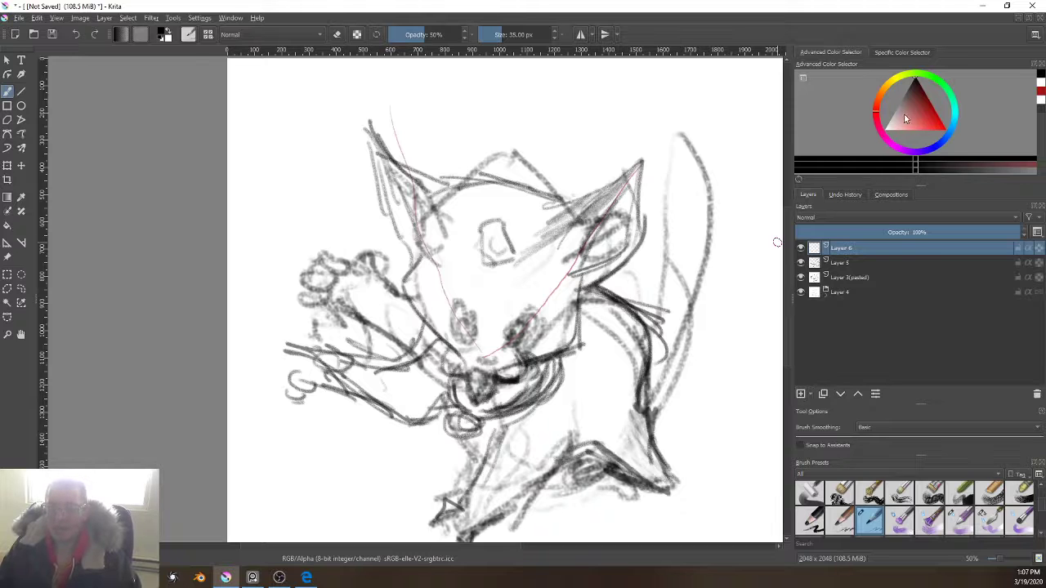
left_click_drag(904, 114, 899, 102)
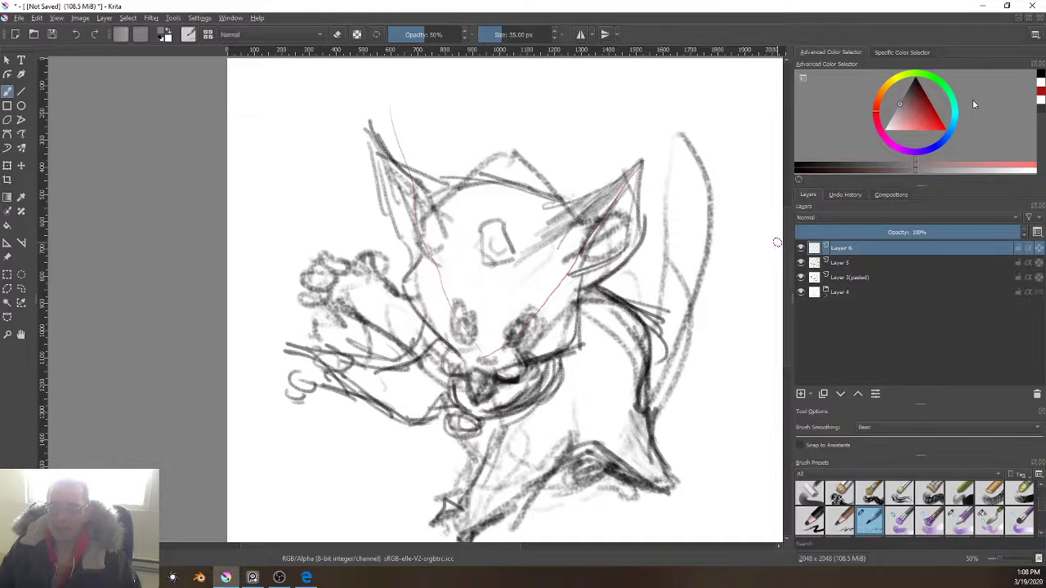
key("d")
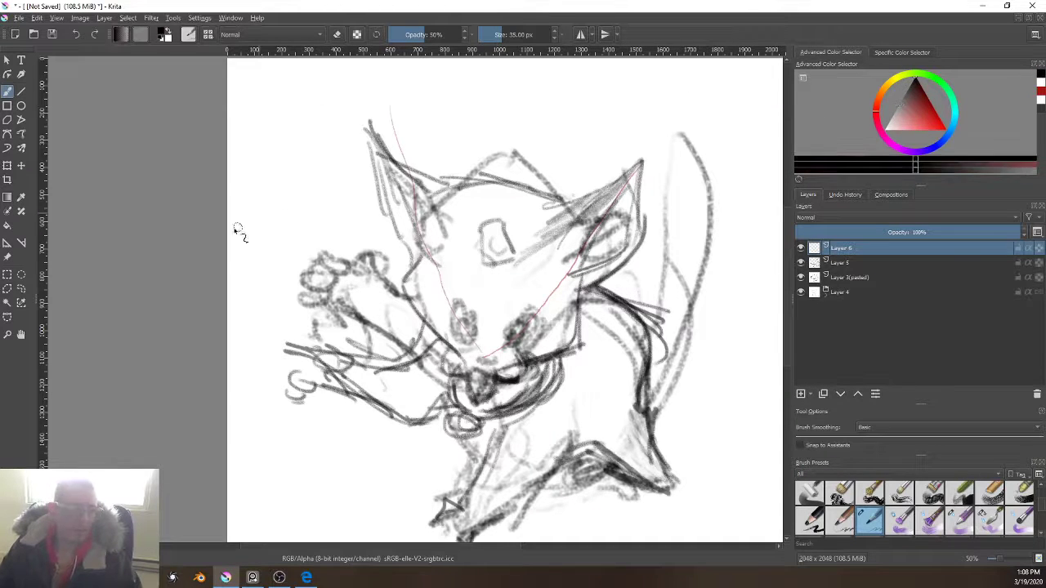
Step: Set the foreground colour to the dark grey-teal C-7 (#4c5859) from the Markers palette
left_click(124, 35)
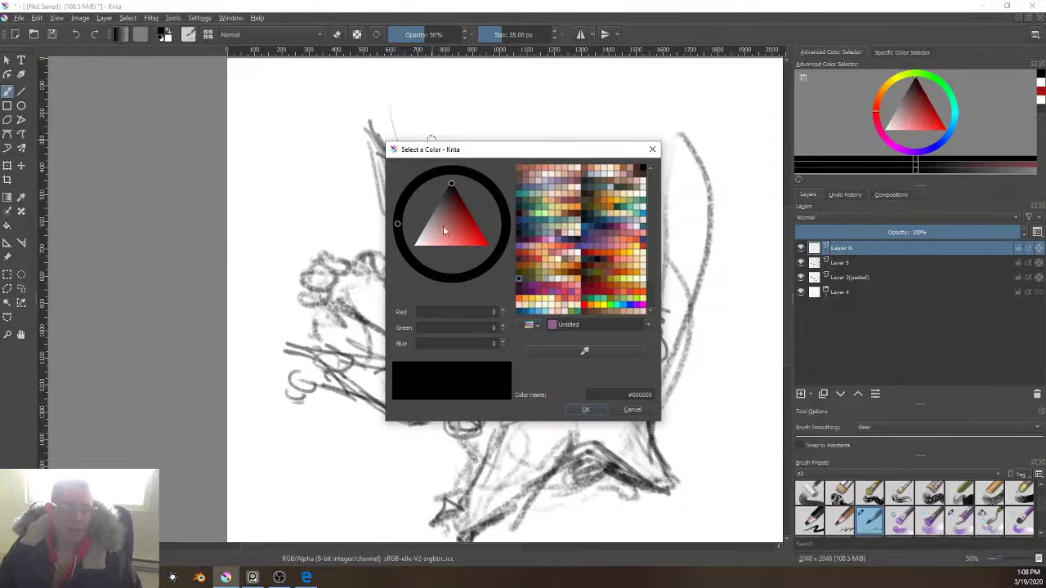
left_click(430, 219)
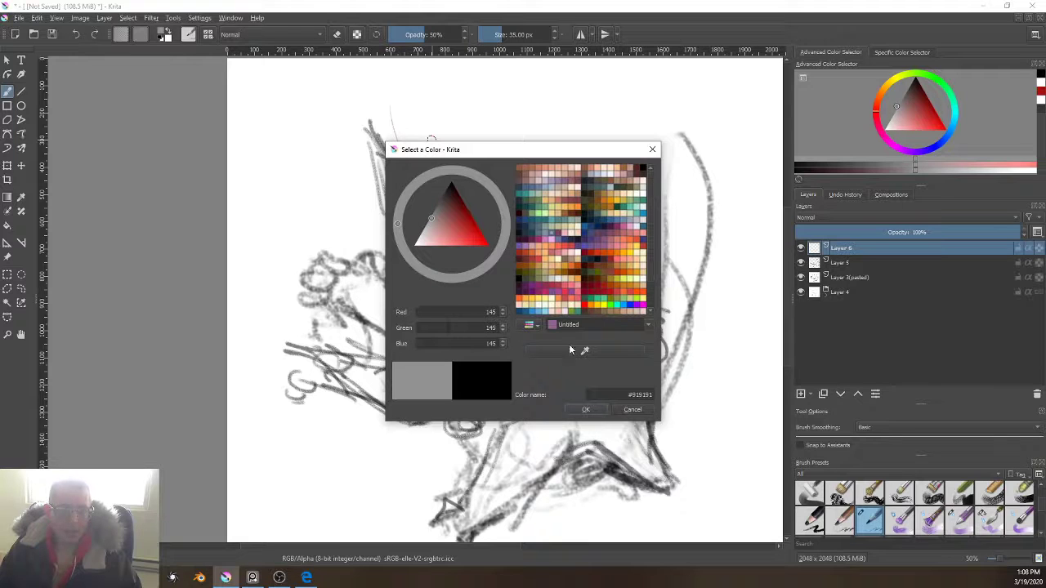
left_click(531, 326)
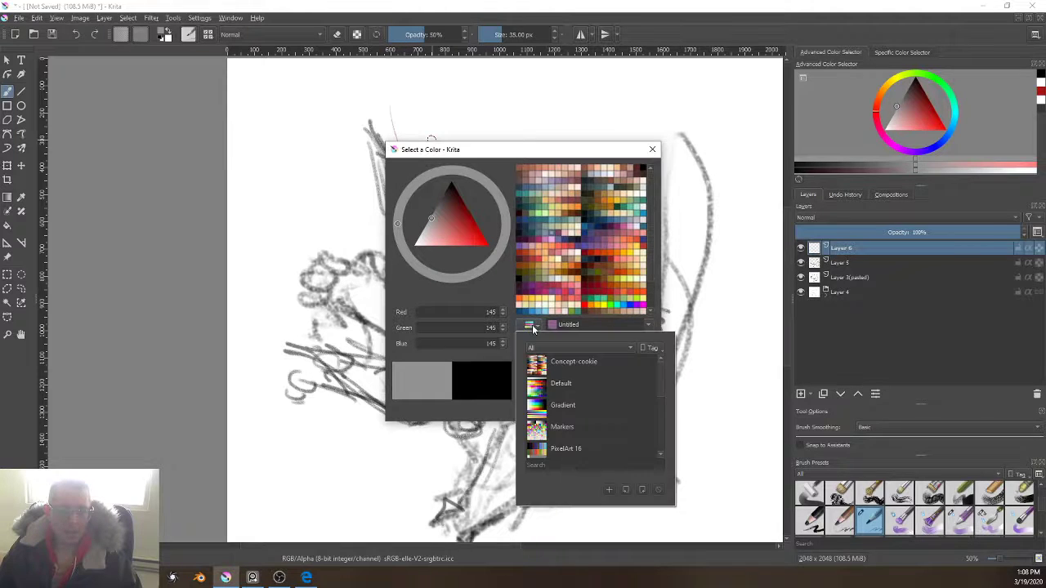
left_click(549, 406)
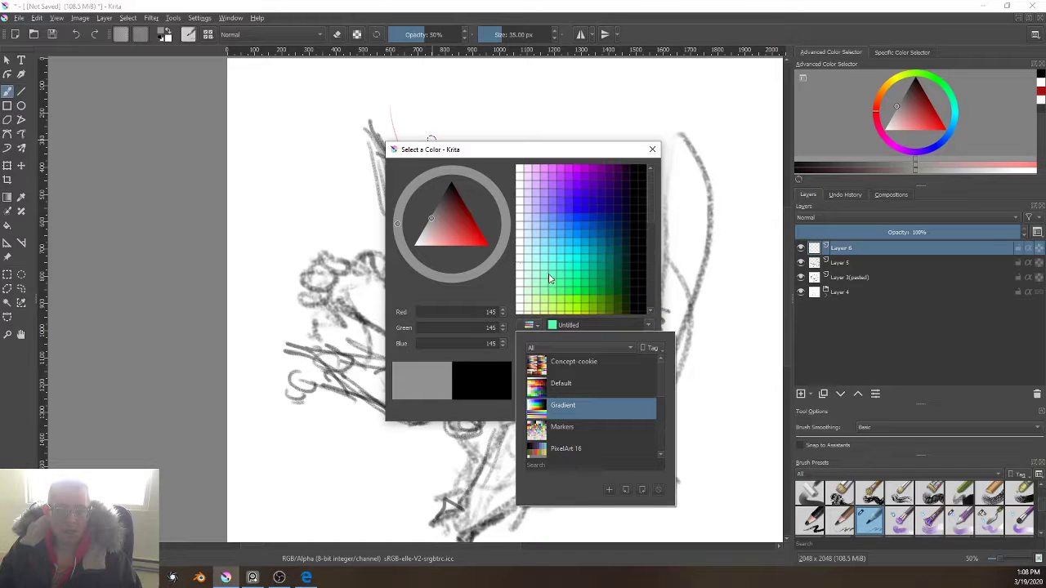
left_click(533, 430)
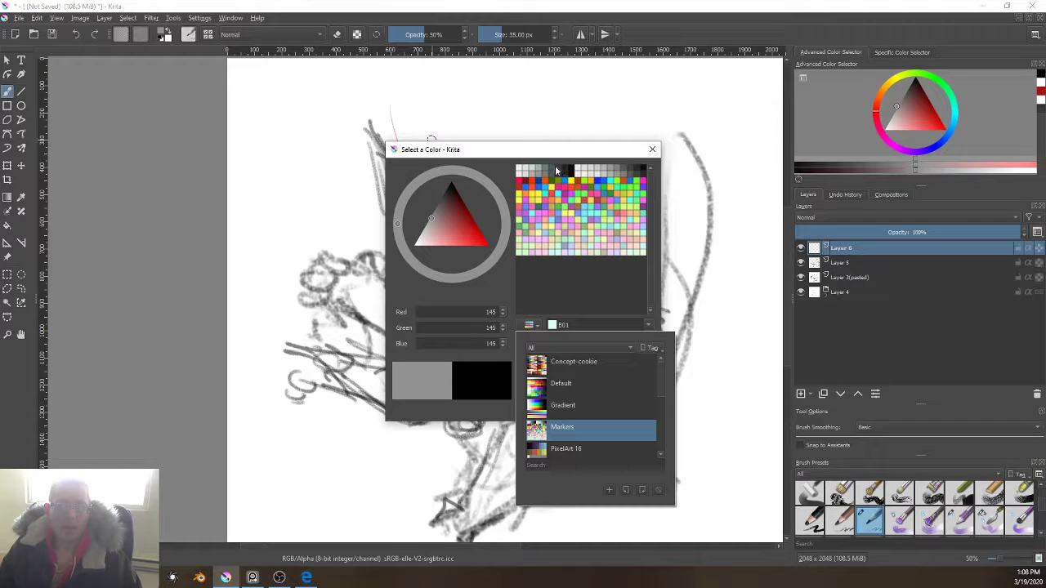
left_click(549, 169)
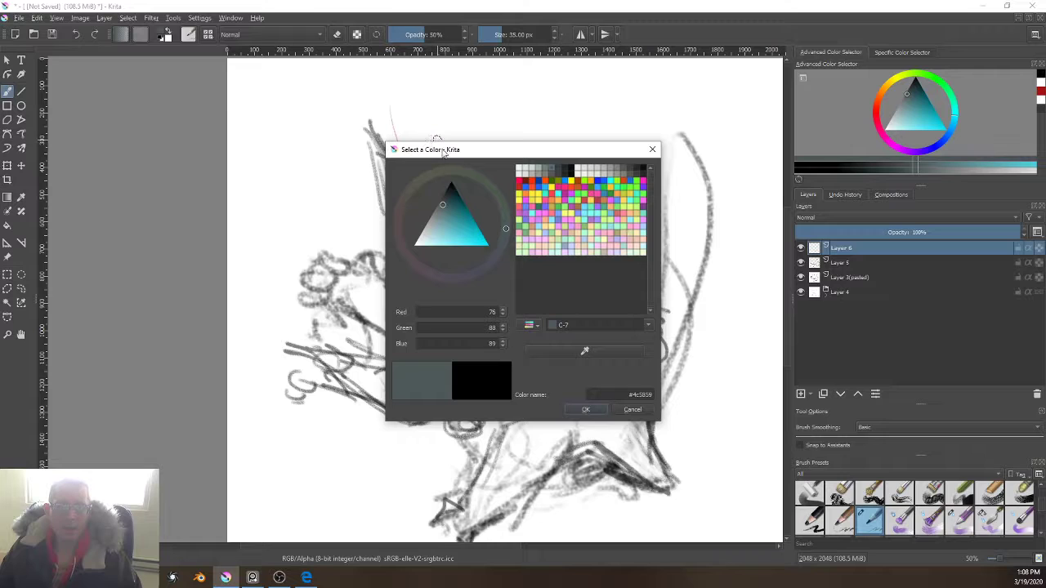
left_click(585, 409)
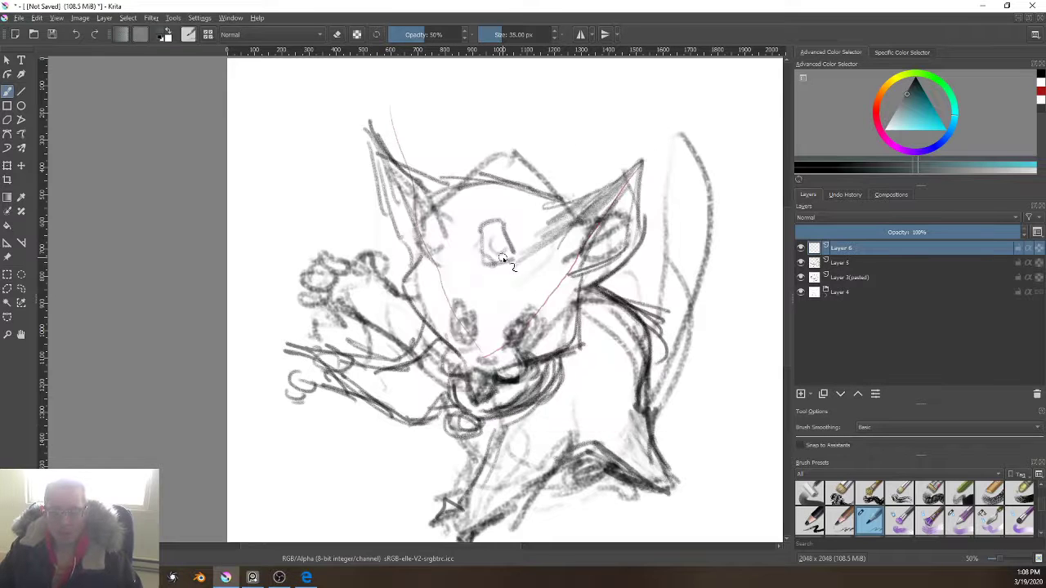
Step: Fill the new layer with the foreground colour and set its blending mode to Multiply
key("shift+BackSpace")
key("t")
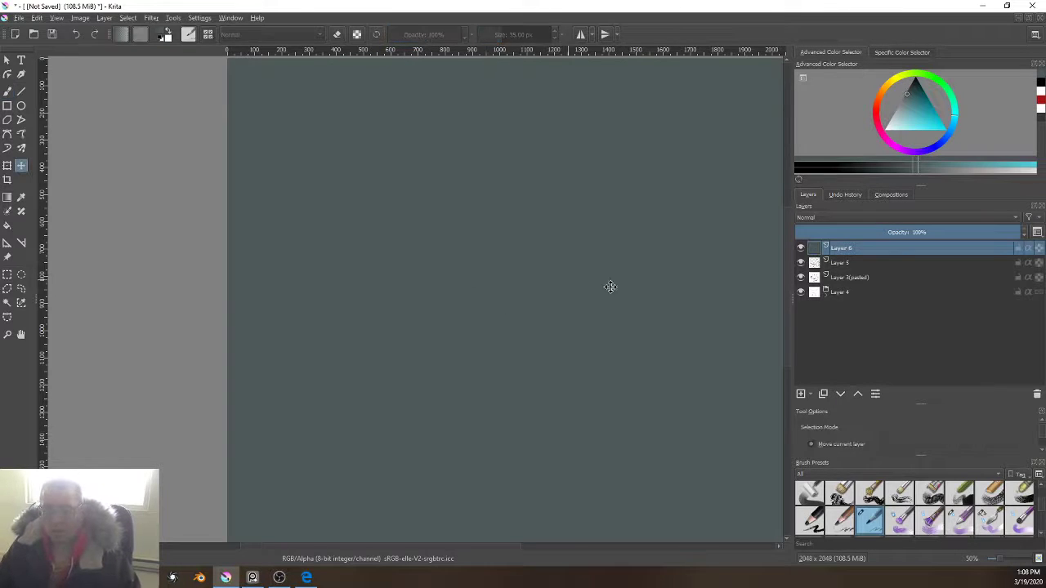
left_click(832, 217)
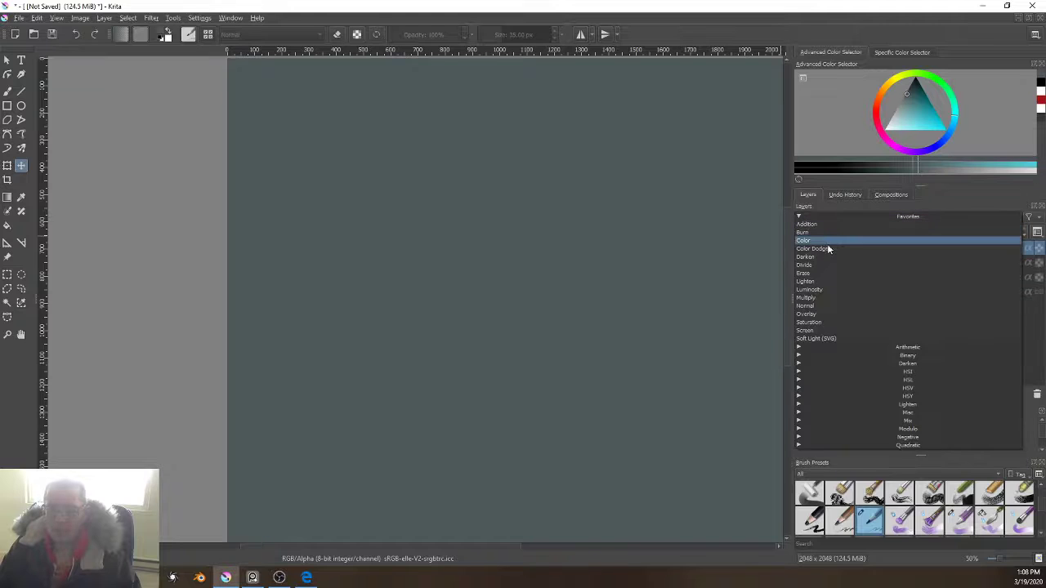
left_click(806, 298)
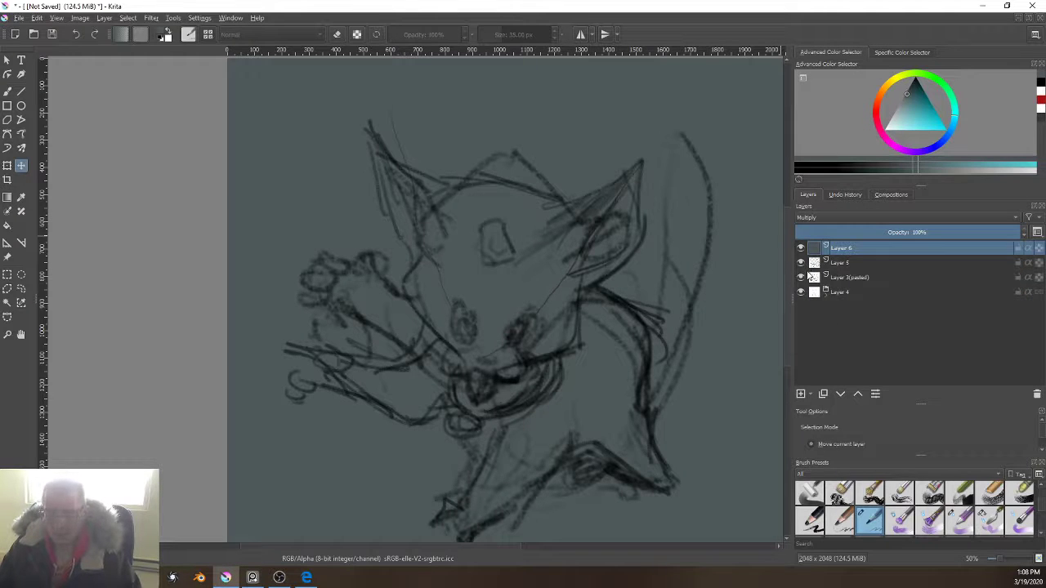
Step: Merge the tinted layer with both sketch layers into one, keeping the white background layer separate
key("ctrl+e")
key("ctrl+z")
left_click(866, 279, "shift")
key("ctrl+e")
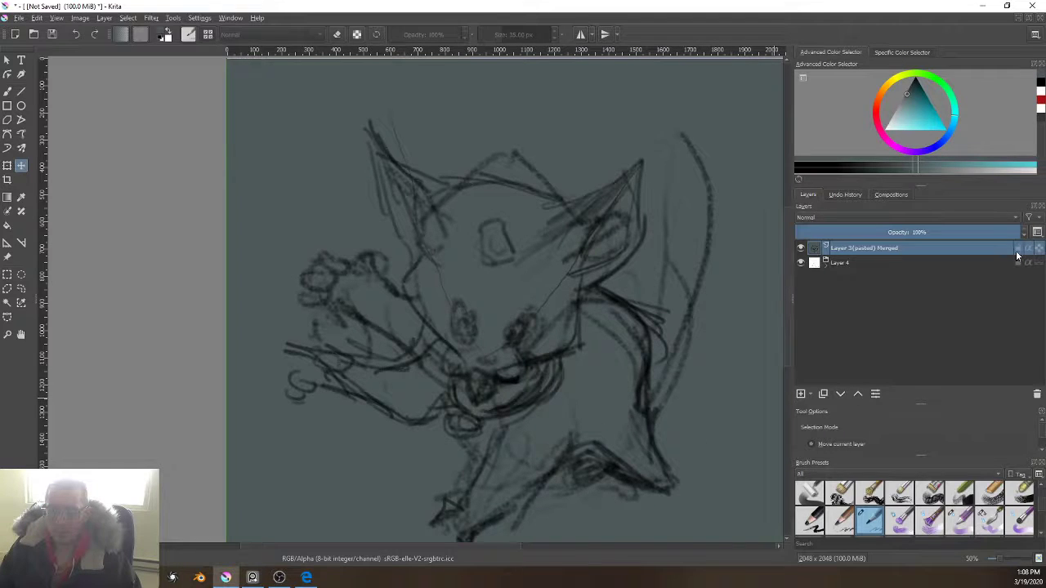
scroll(539, 298, "down", 3)
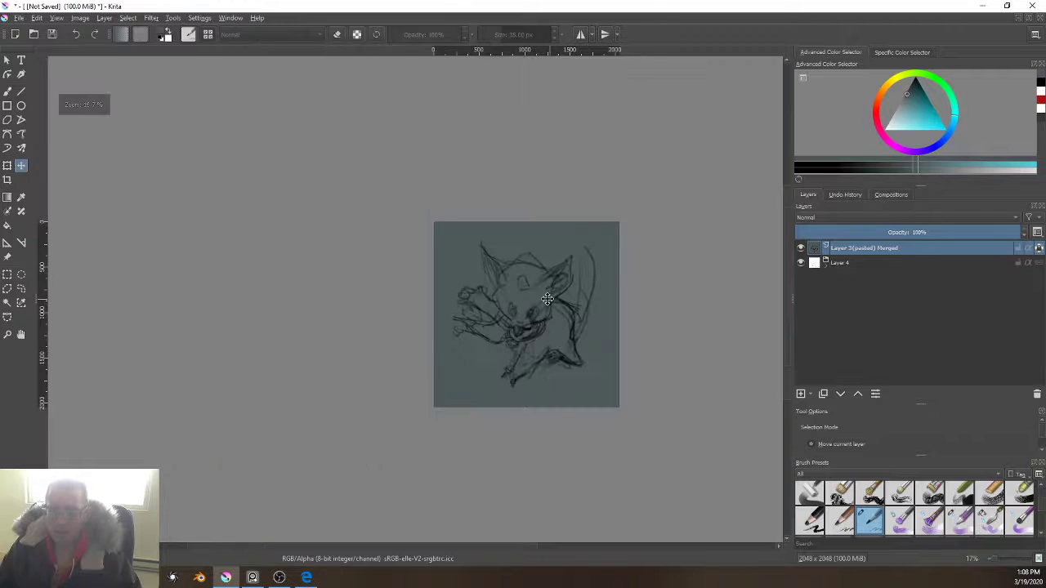
scroll(547, 299, "up", 2)
left_click_drag(552, 298, 602, 286)
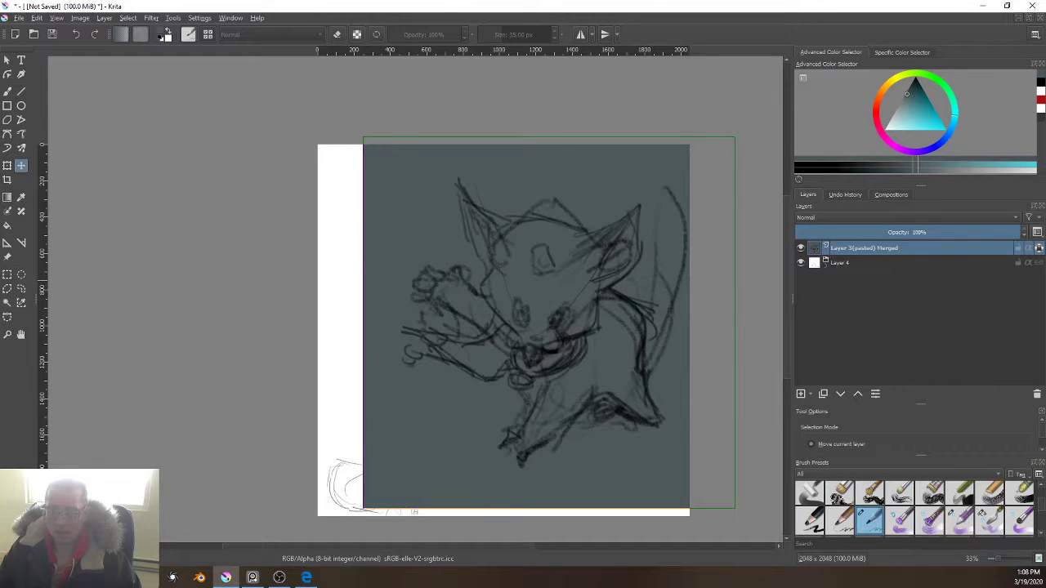
key("ctrl+z")
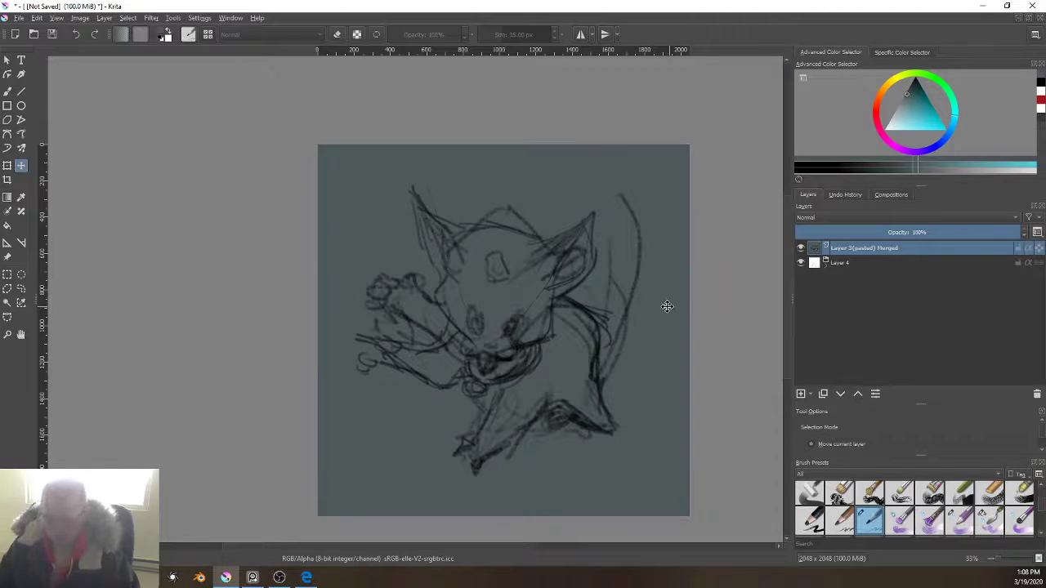
Step: Switch back to the freehand brush and bring the whole tinted cat into view
key("b")
scroll(553, 272, "up", 4)
scroll(548, 271, "down", 5)
scroll(528, 168, "down", 1)
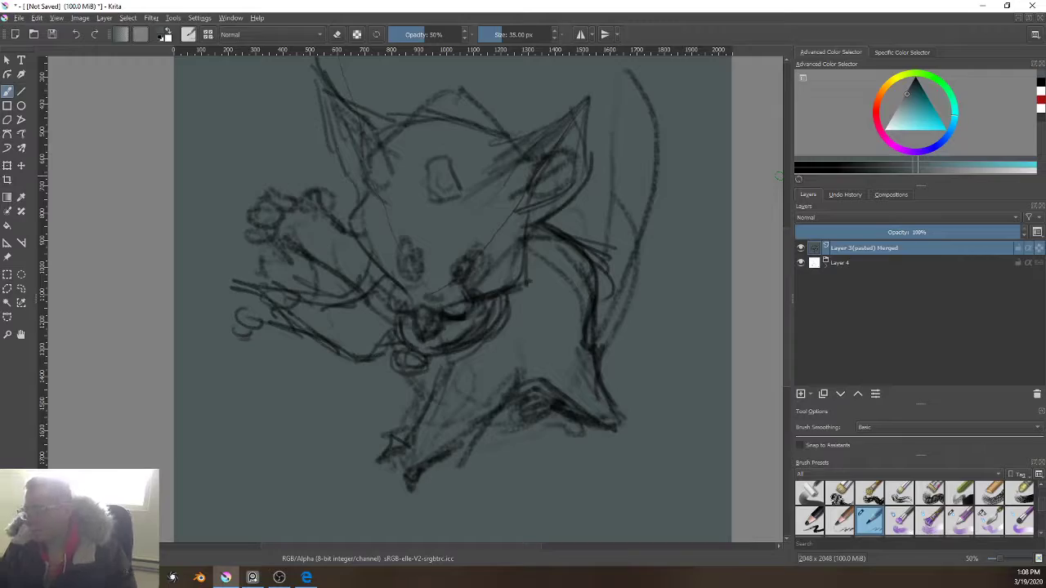
Step: Examine the cat paintings and the cat family chart on the reference board, and return to the cat sketch
left_click(252, 577)
left_click_drag(996, 343, 666, 296)
scroll(711, 297, "down", 3)
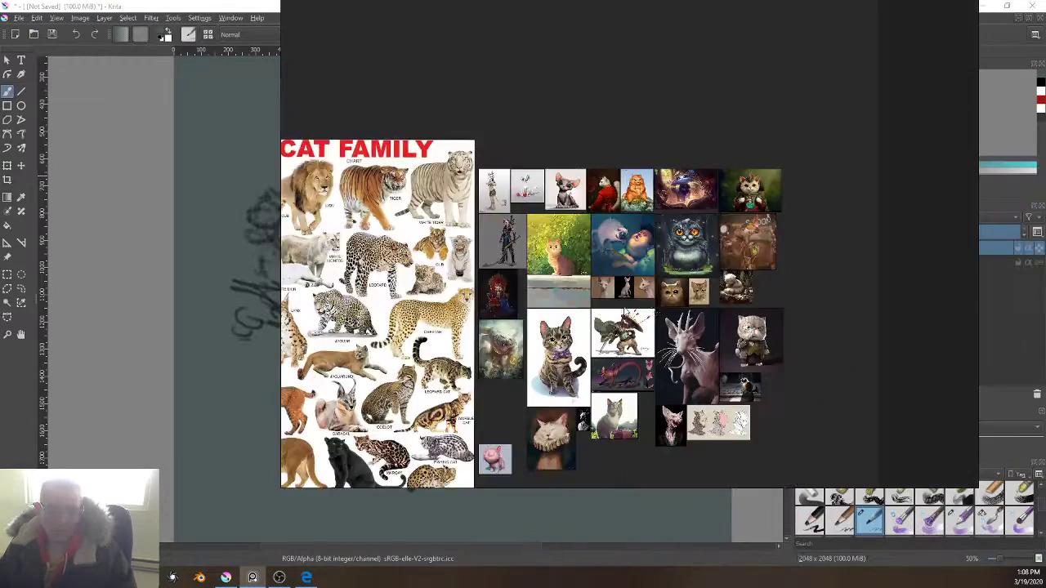
scroll(711, 297, "up", 1)
scroll(384, 282, "down", 3)
left_click_drag(377, 271, 621, 292)
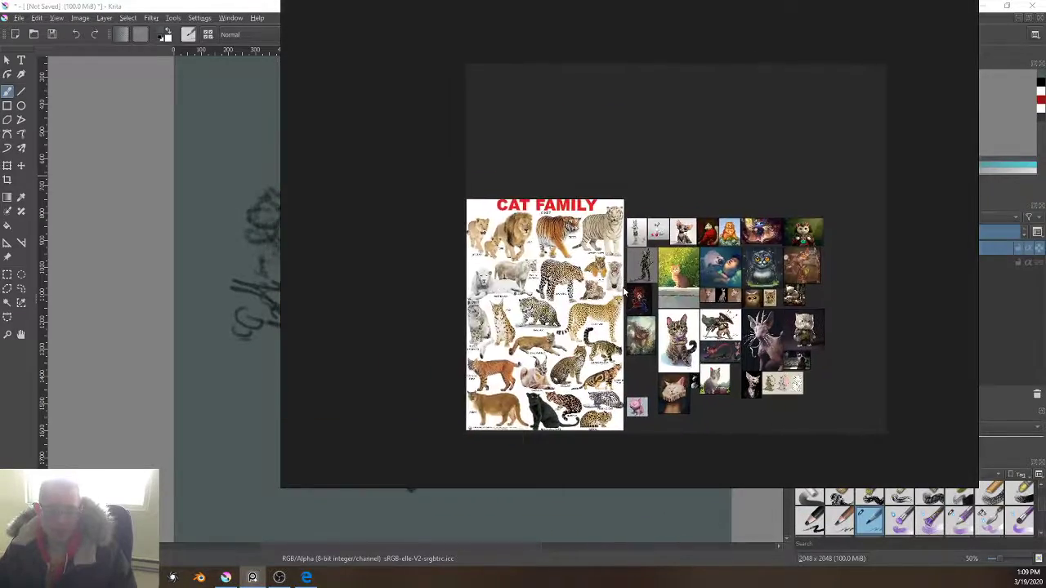
scroll(686, 291, "down", 2)
scroll(689, 291, "up", 6)
scroll(589, 216, "down", 1)
scroll(590, 217, "up", 5)
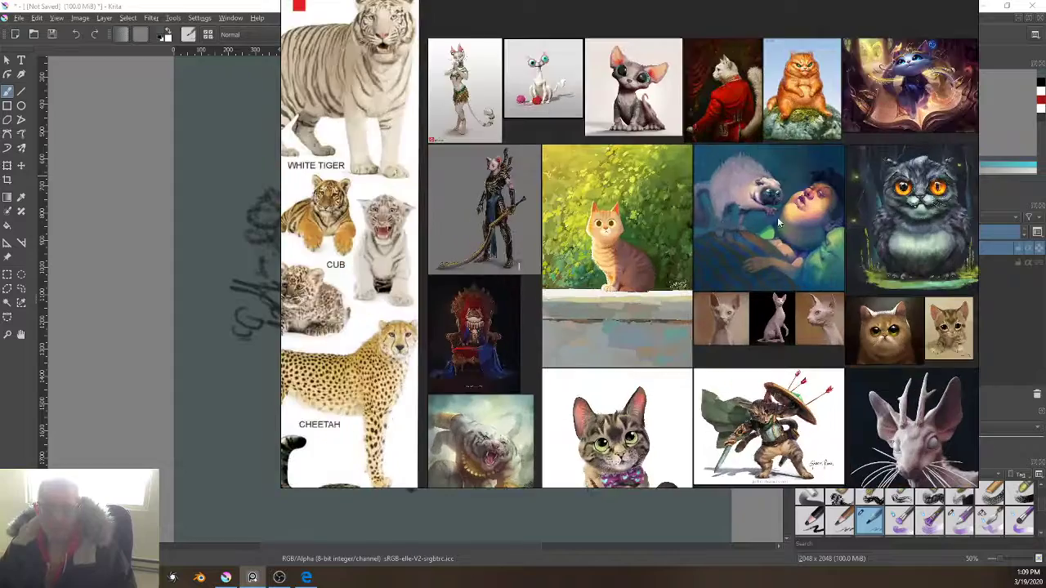
scroll(867, 266, "down", 2)
scroll(873, 274, "down", 3)
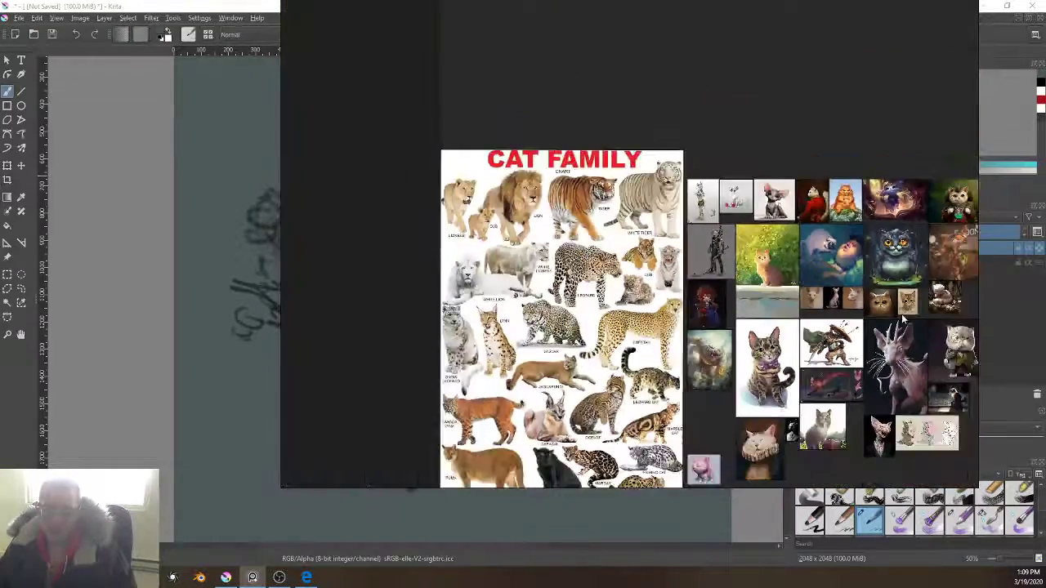
scroll(924, 333, "up", 6)
scroll(870, 265, "down", 3)
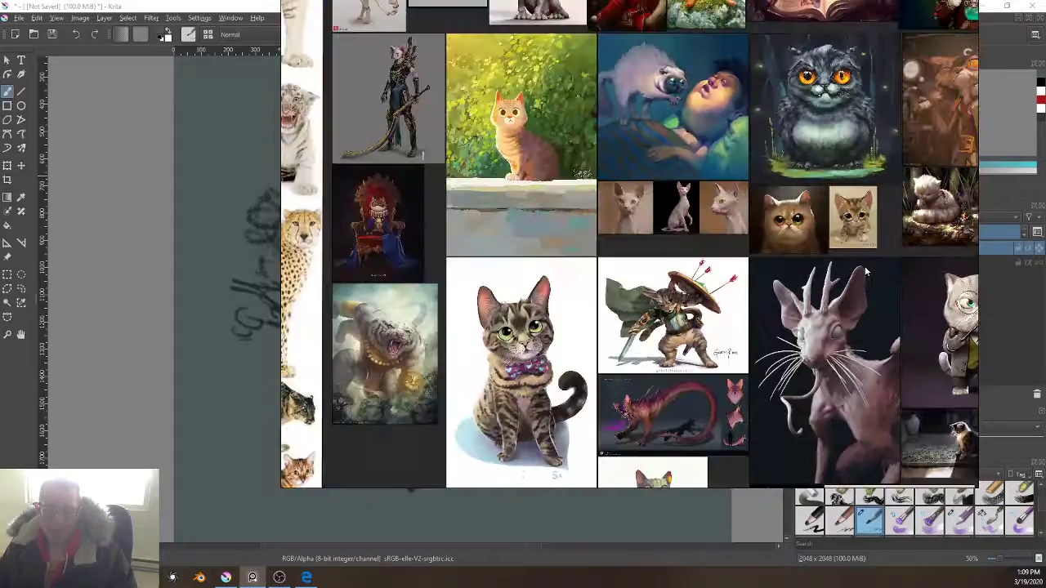
scroll(862, 271, "down", 2)
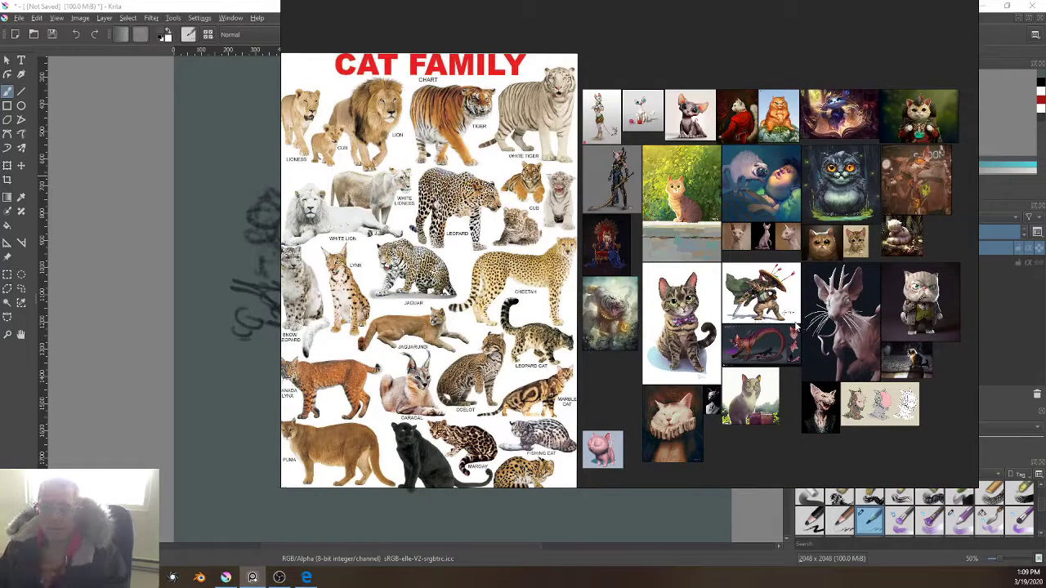
left_click(151, 10)
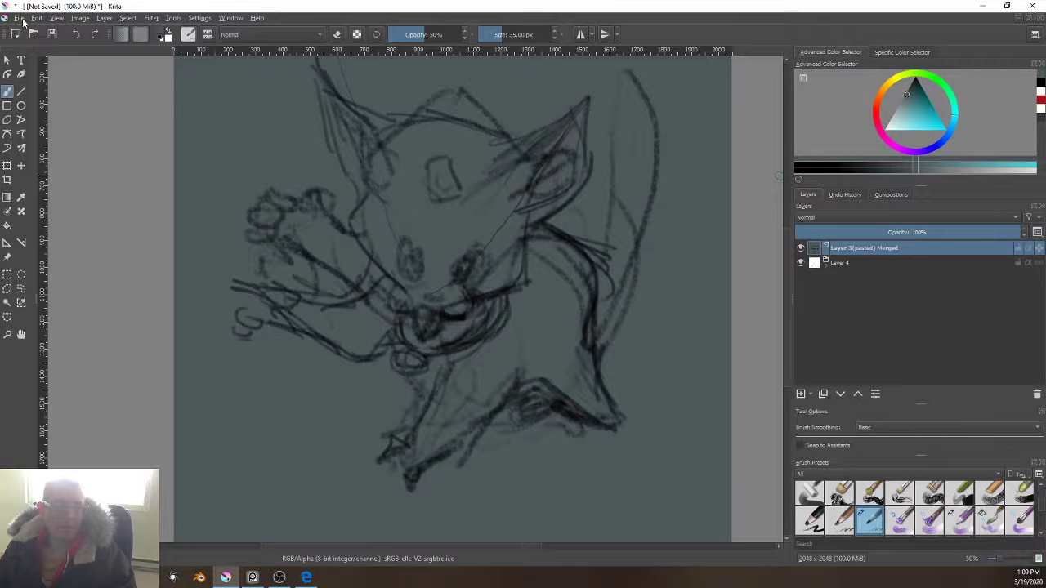
left_click(18, 17)
left_click(31, 41)
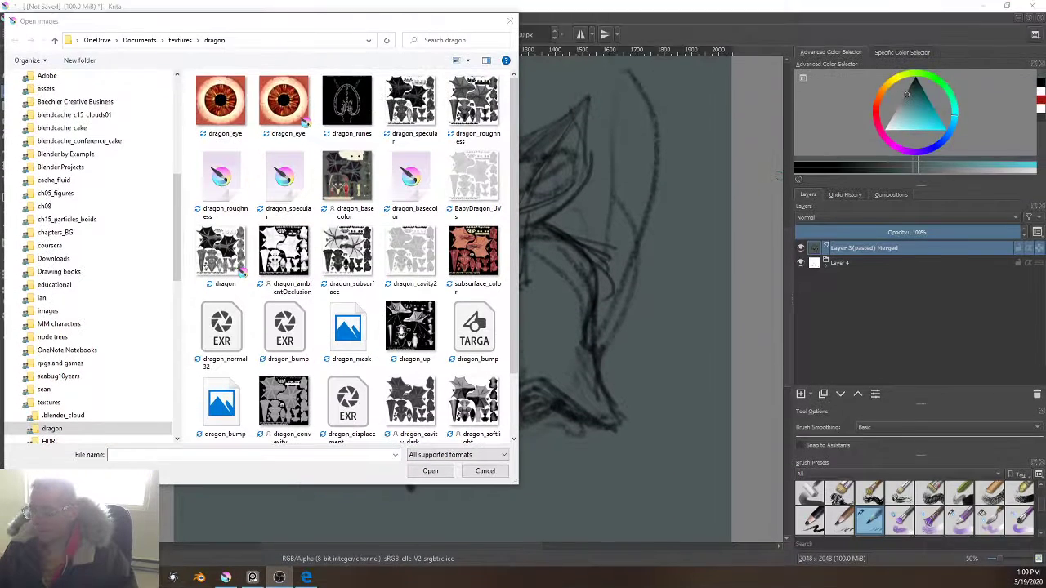
left_click_drag(388, 27, 462, 26)
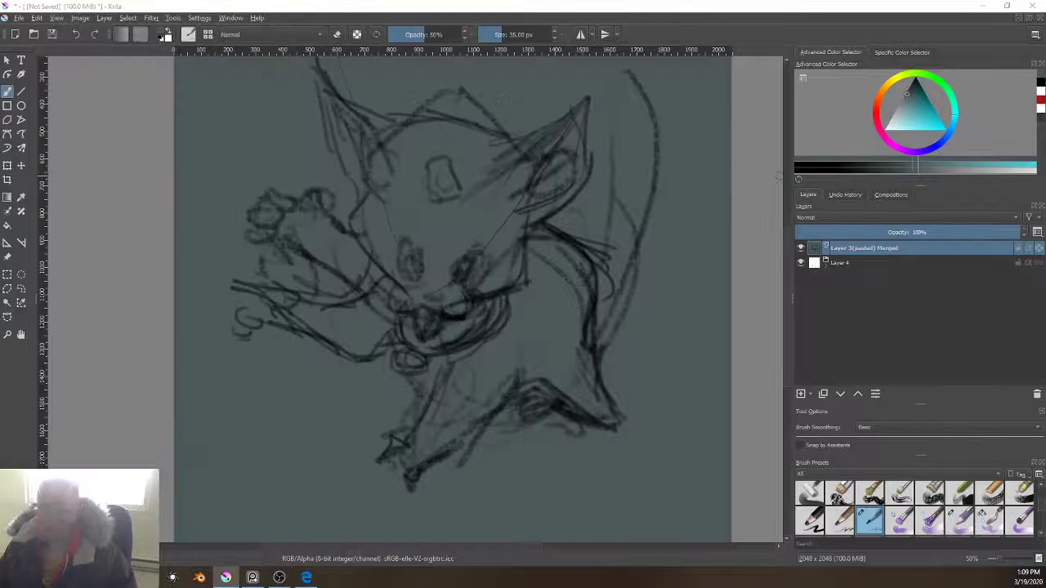
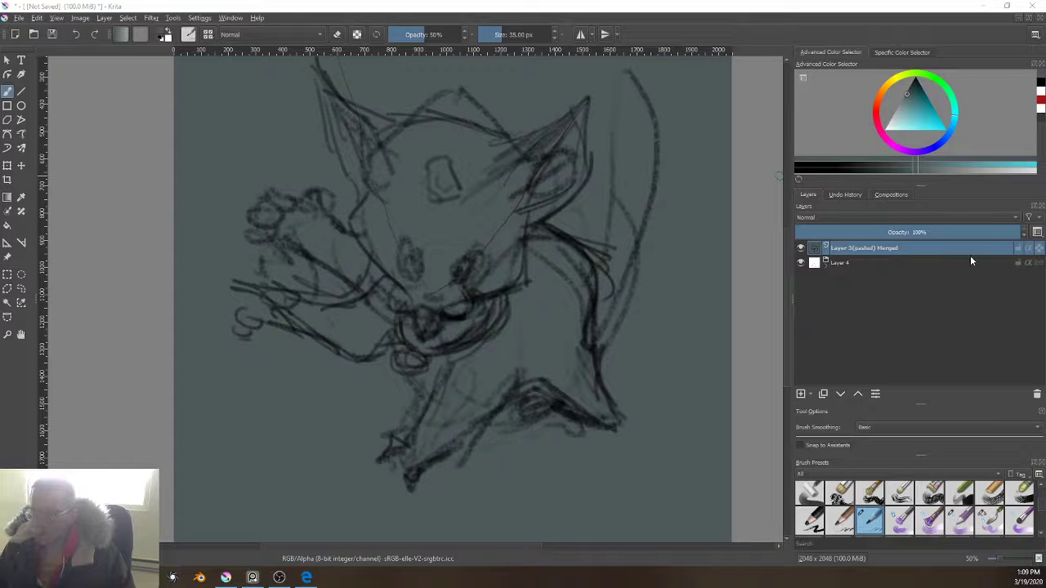
Step: Try to insert the palettes image from the Desktop folder as a new layer over the cat sketch
key("alt+Tab")
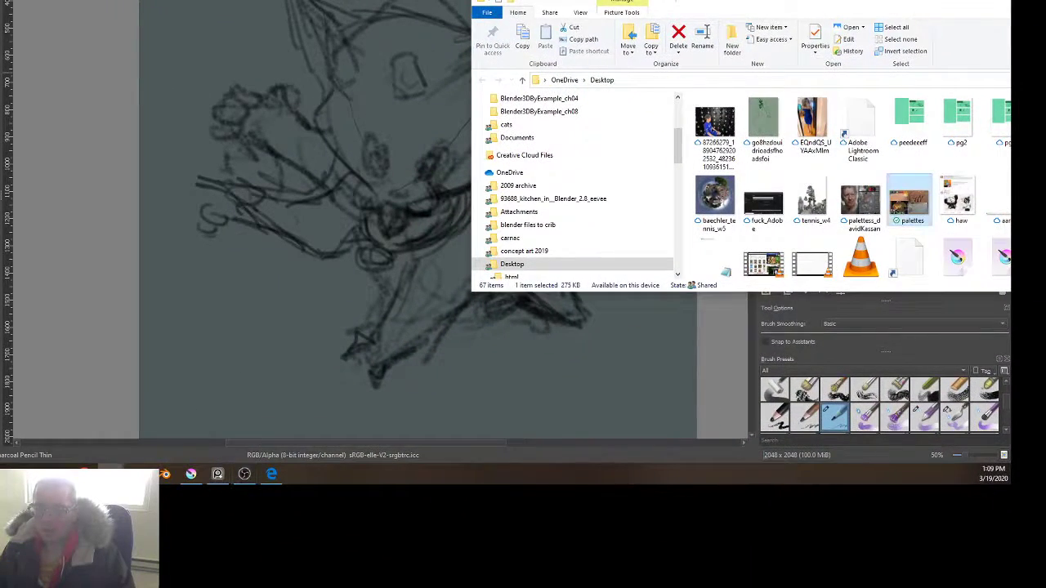
key("alt+Tab")
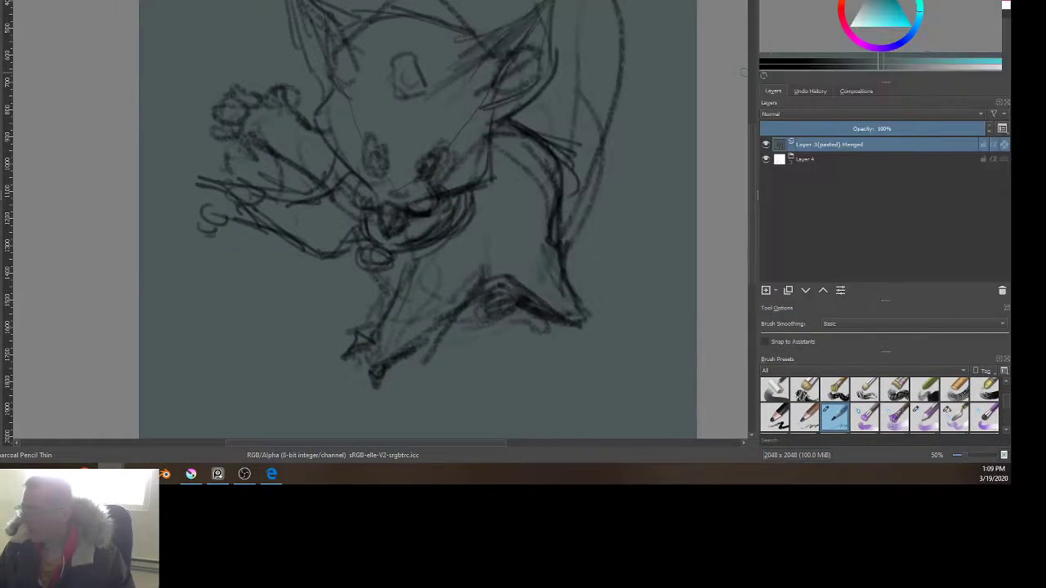
left_click_drag(661, 214, 418, 197)
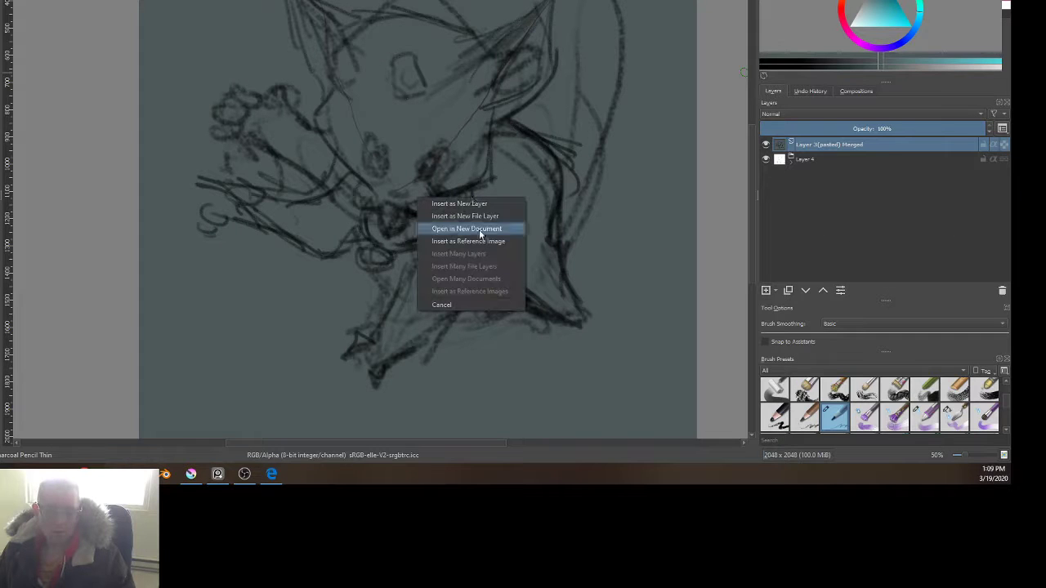
left_click(488, 203)
scroll(665, 221, "down", 2)
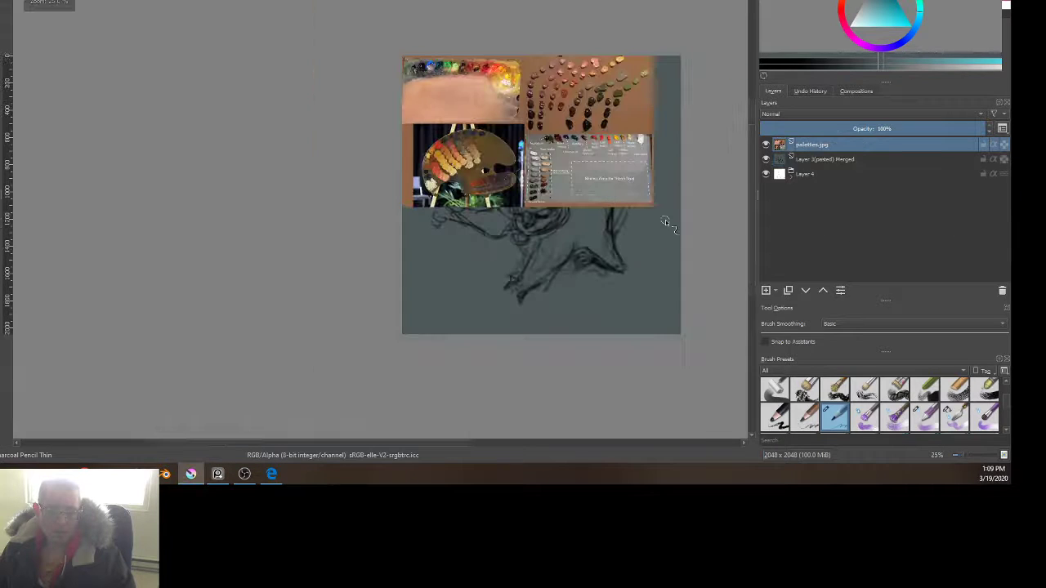
key("ctrl+z")
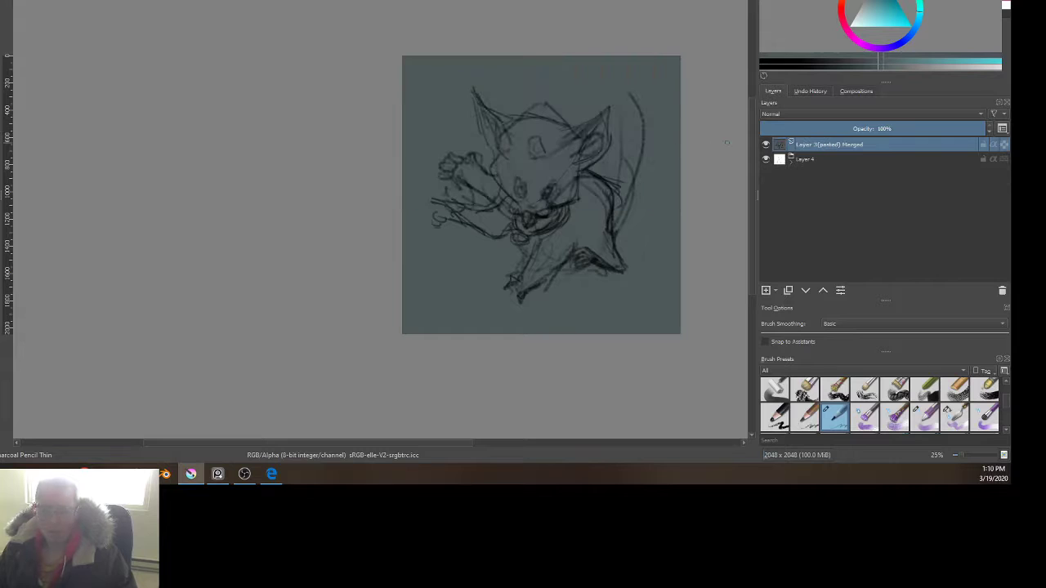
Step: Insert the palettes image as a reference image, place it against the left side of the canvas and return to the freehand brush
left_click_drag(804, 107, 445, 131)
left_click(496, 175)
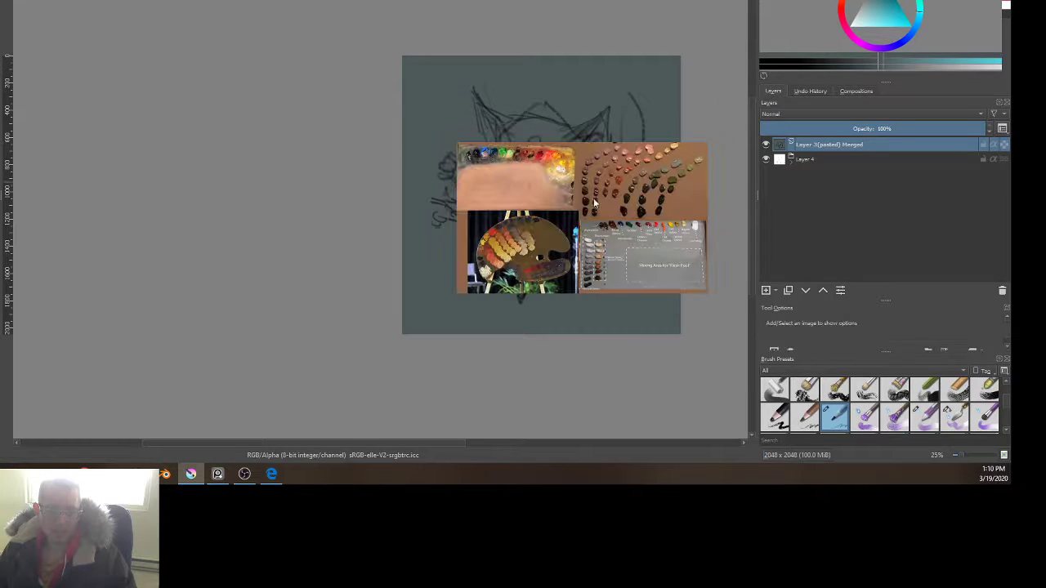
left_click_drag(495, 175, 137, 128)
mouse_move(283, 167)
left_mouse_down()
mouse_move(349, 178)
mouse_move(492, 30)
mouse_move(334, 190)
left_mouse_up()
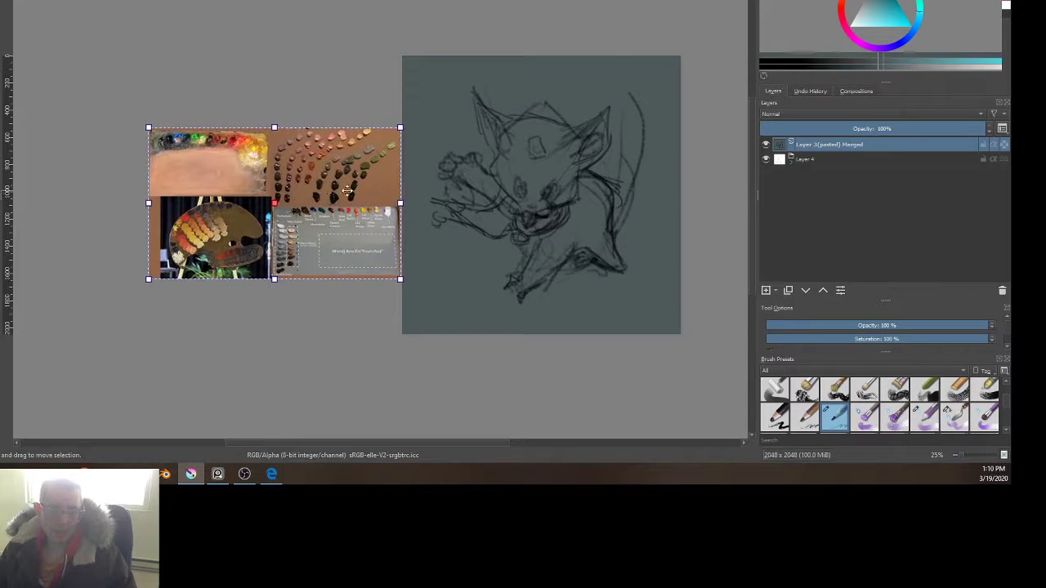
scroll(335, 188, "up", 2)
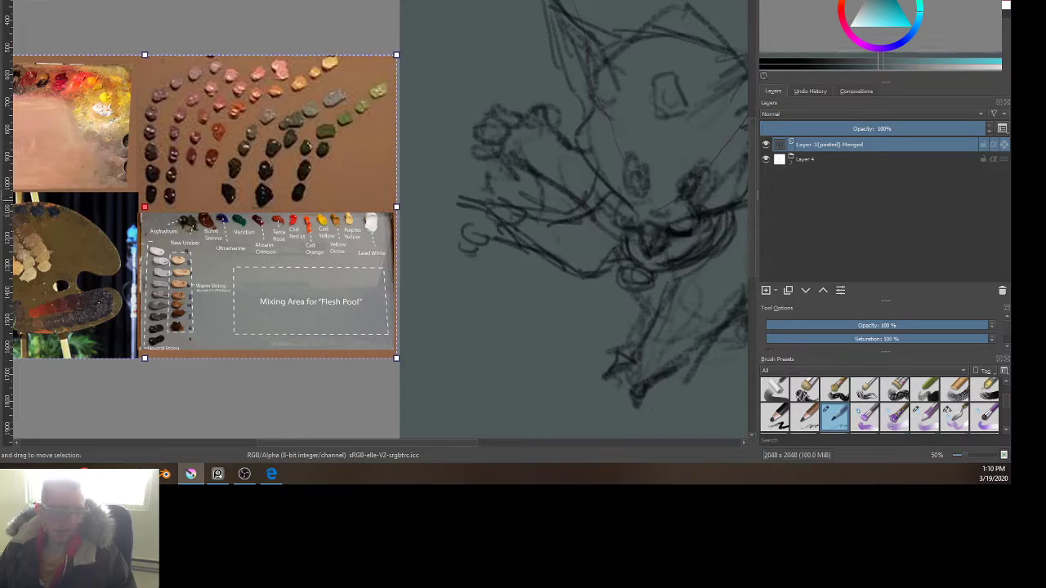
key("b")
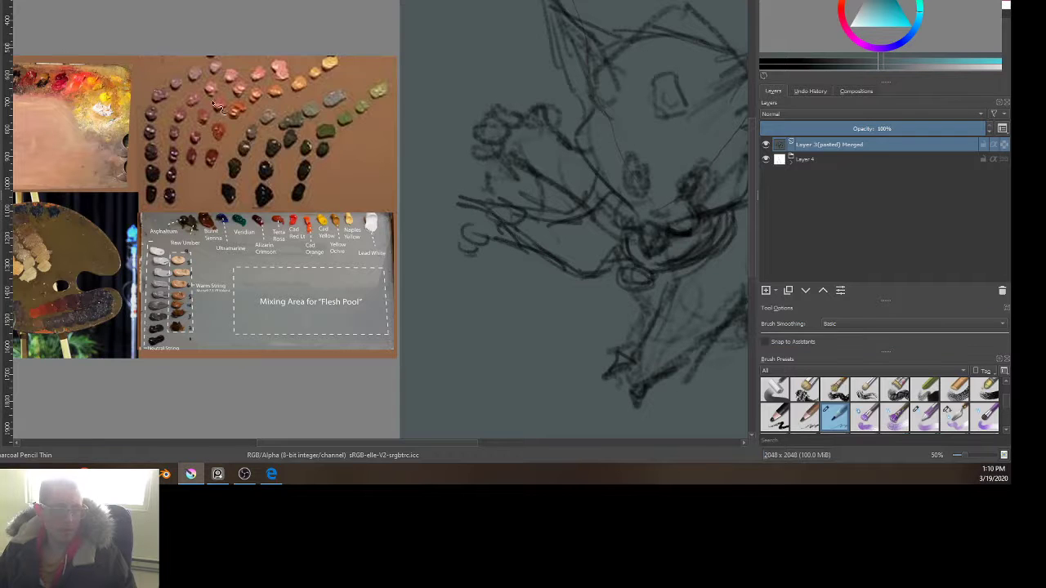
scroll(297, 151, "up", 2)
scroll(299, 154, "down", 6)
scroll(263, 166, "up", 4)
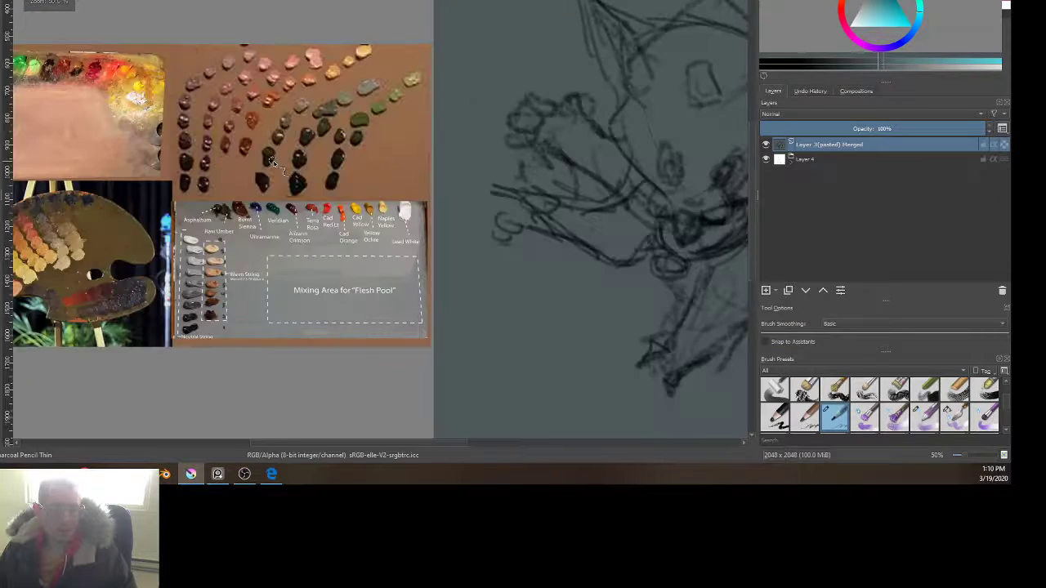
scroll(263, 165, "down", 3)
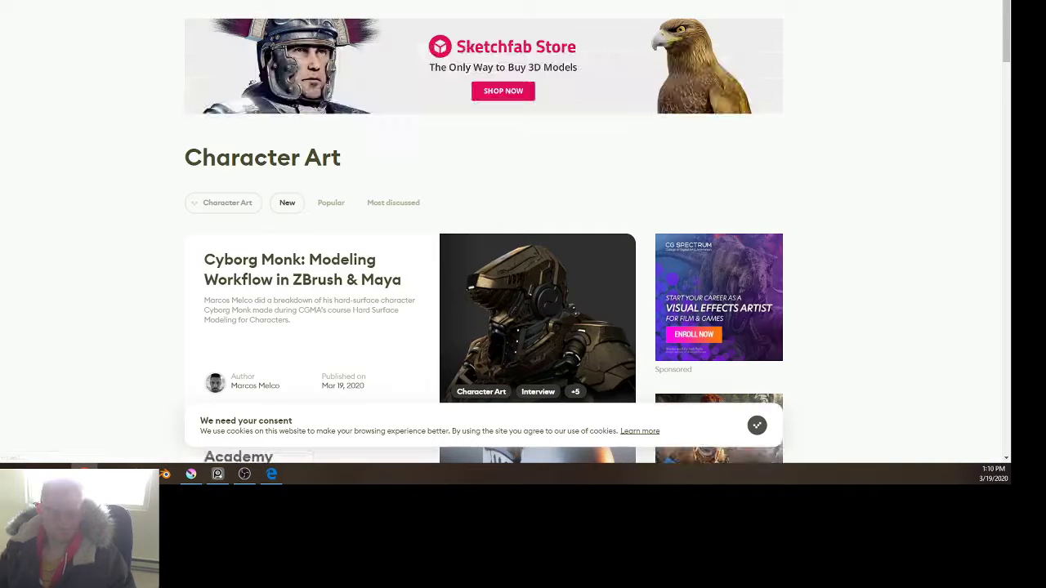
Step: In the web browser, search images for "black cat" and open the photo of the black kitten sitting on a towel
key("ctrl+l")
type("b black cat")
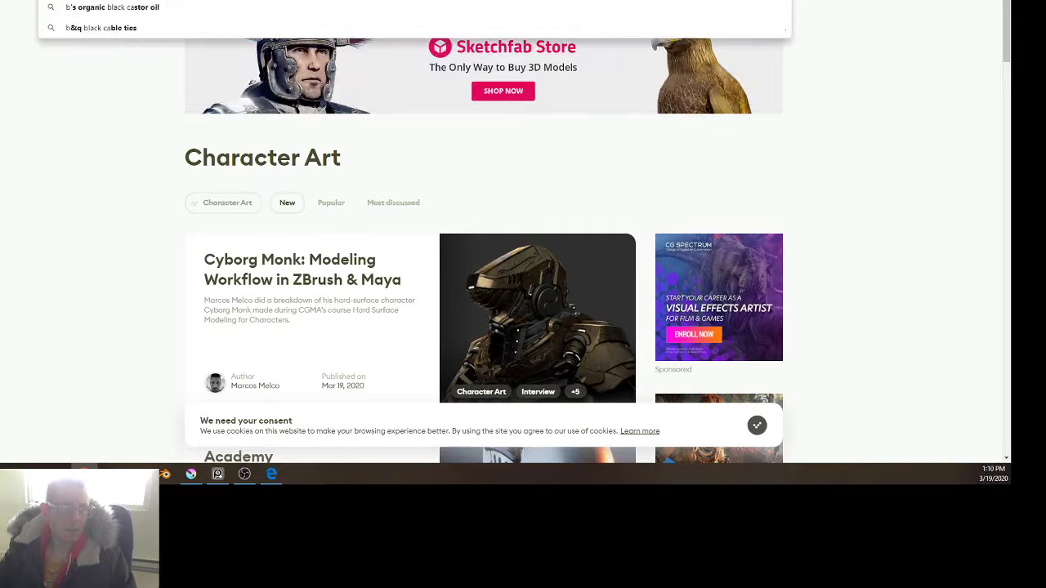
key("Return")
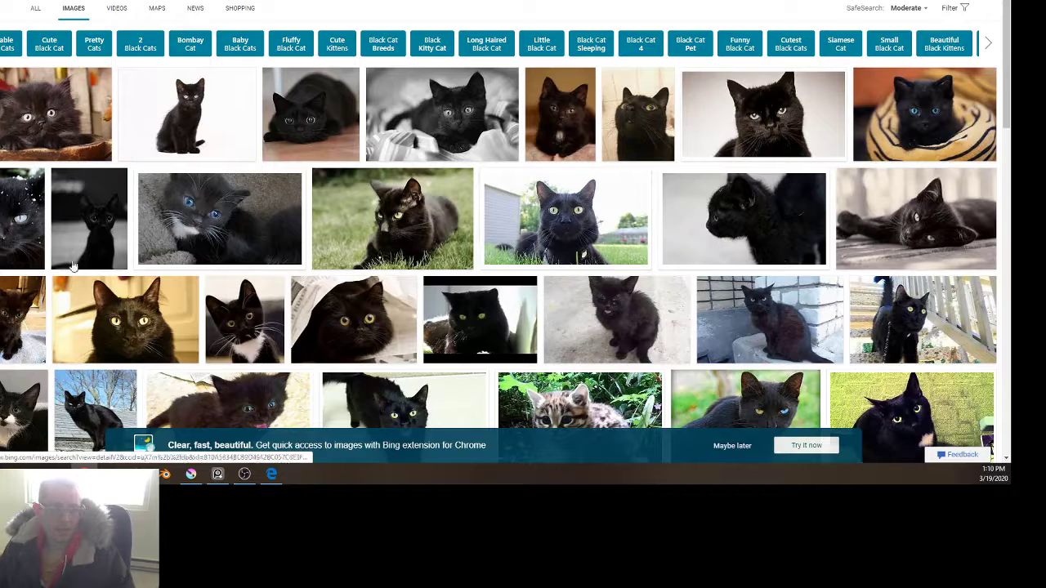
left_click(31, 352)
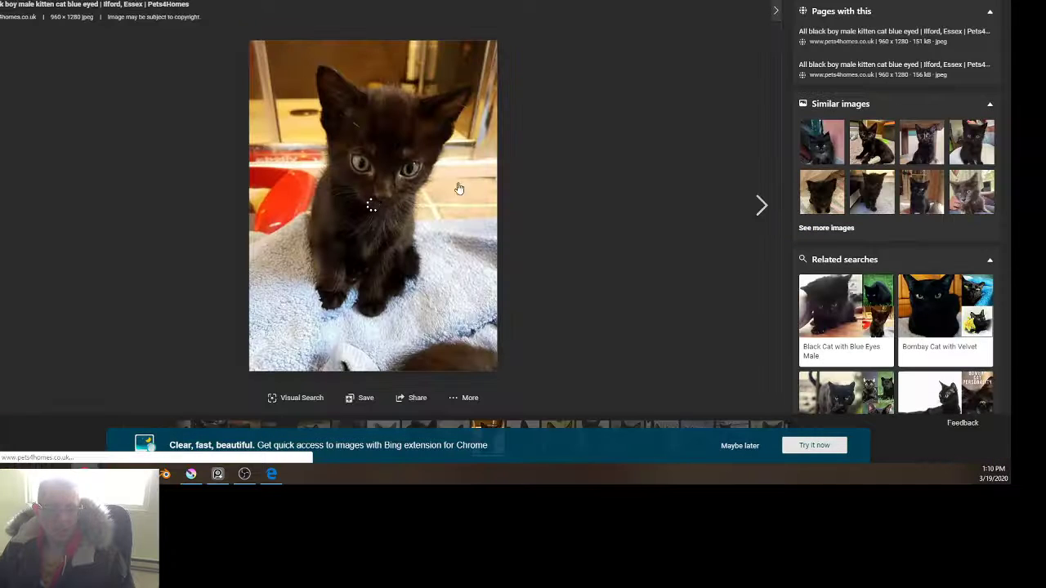
Step: Try to copy the kitten photo and paste it into the Krita document, interpreting its colours as web
right_click(308, 93)
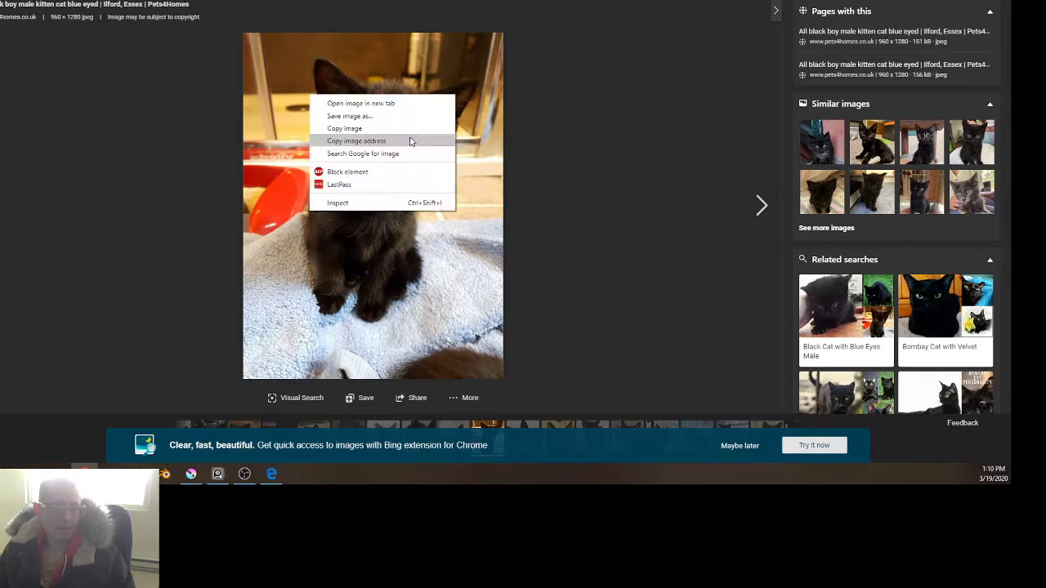
left_click(409, 135)
key("alt+Tab")
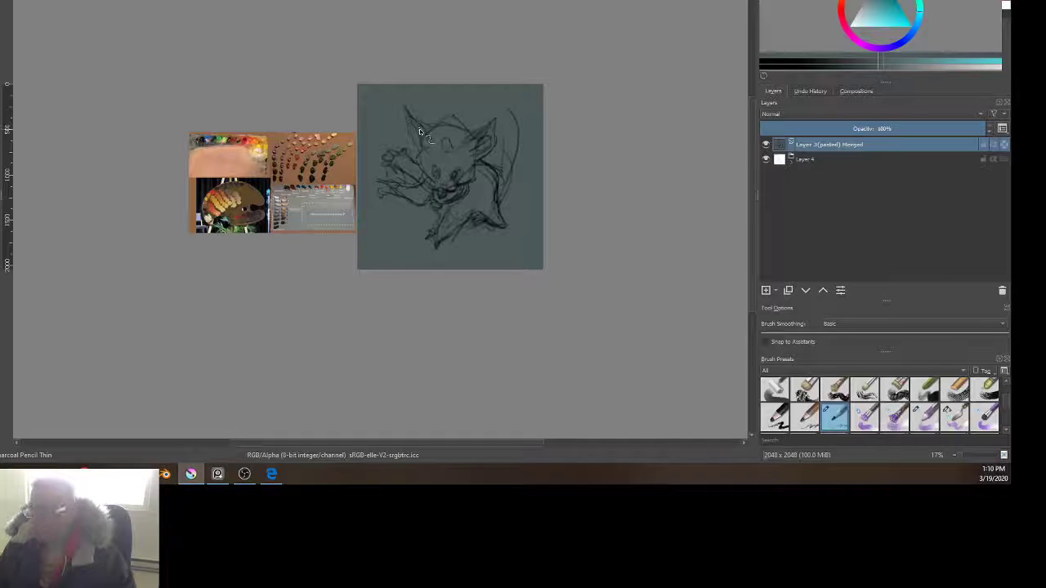
key("ctrl+v")
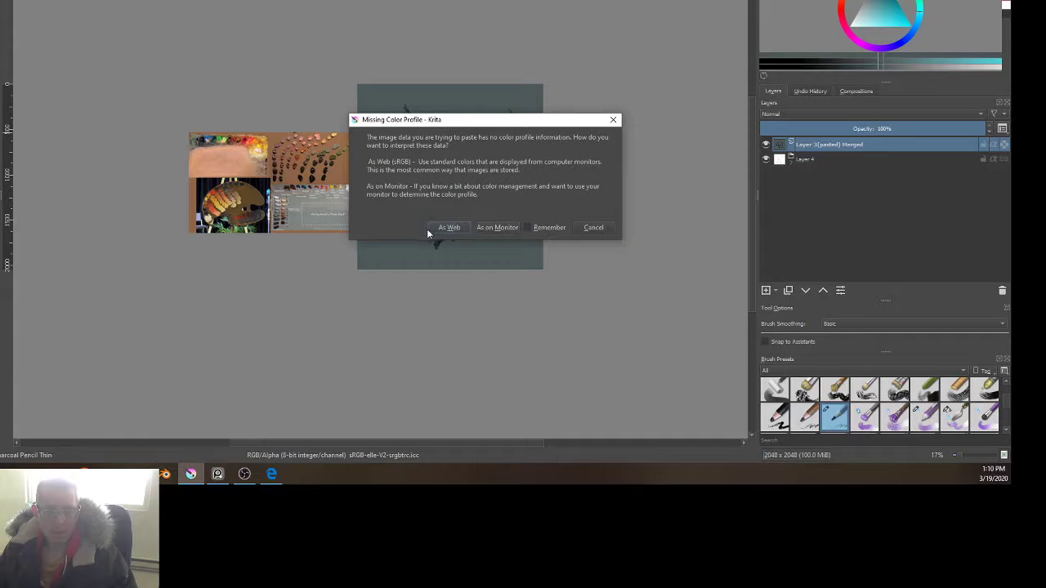
left_click(434, 229)
Step: Save the photo of the black kitten on the towel from the browser as a JPEG image under its suggested name
key("alt+Tab")
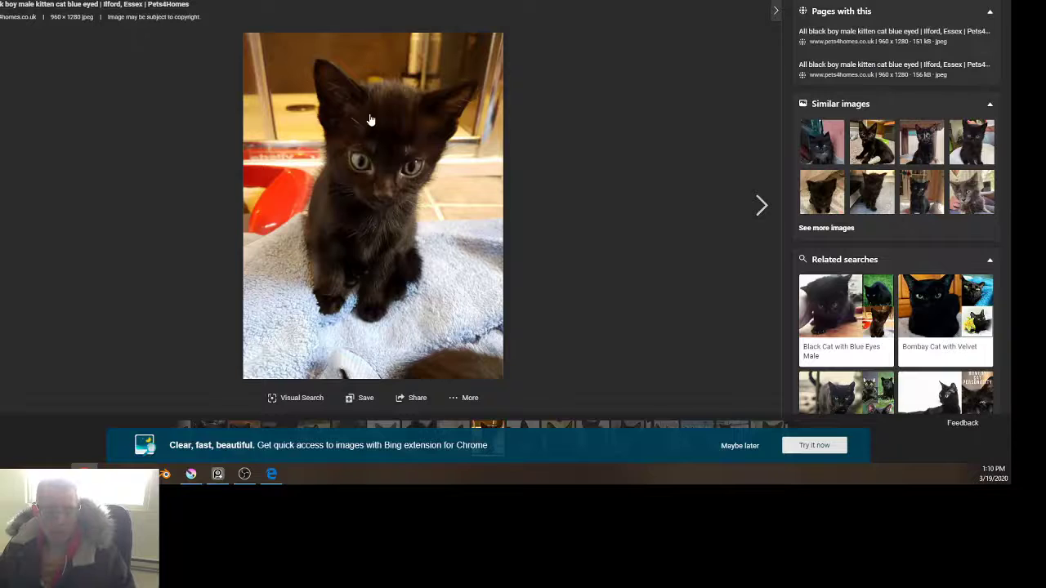
right_click(467, 135)
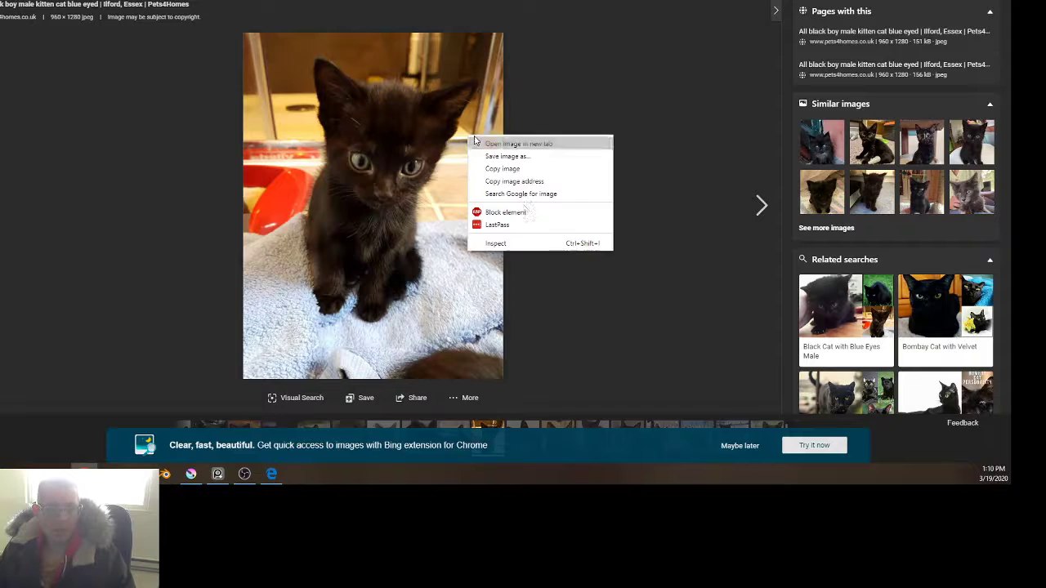
left_click(527, 156)
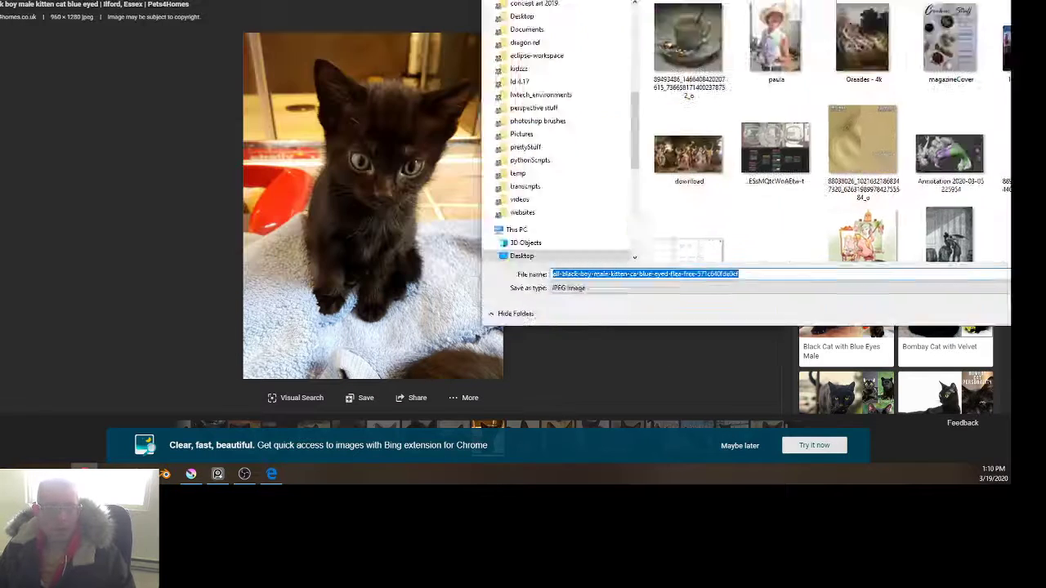
key("Return")
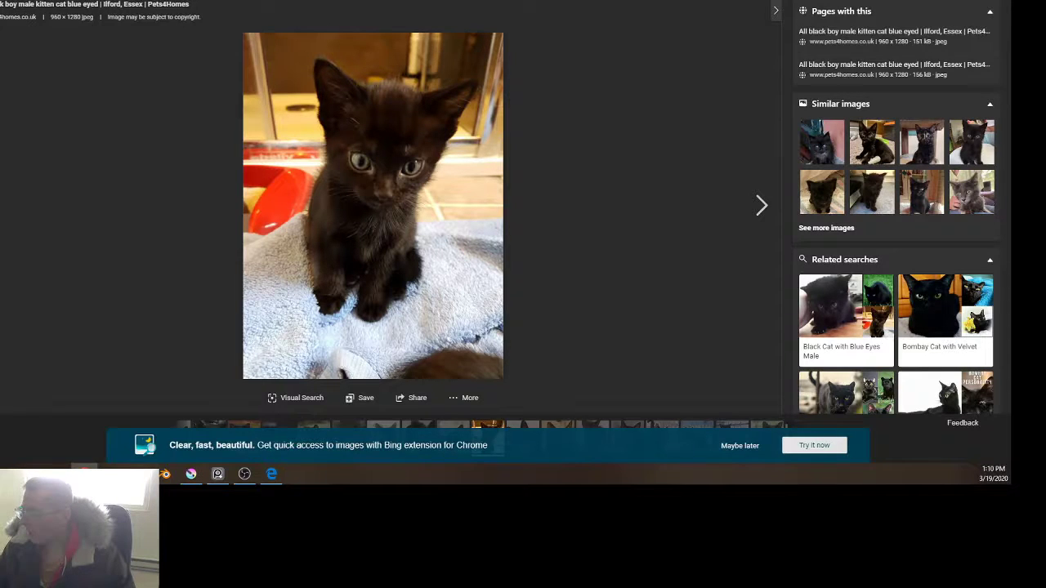
left_click_drag(299, 0, 1045, 0)
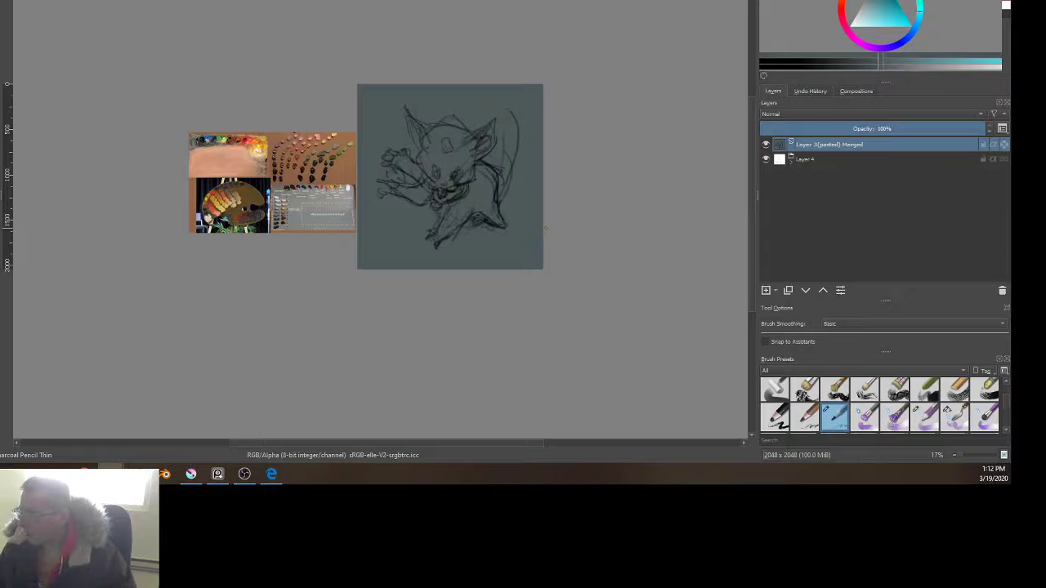
Step: Insert the saved black cat photos as reference images in Krita, placing the towel kitten below the canvas and the fluffy kitten to its right
left_click_drag(849, 144, 579, 306)
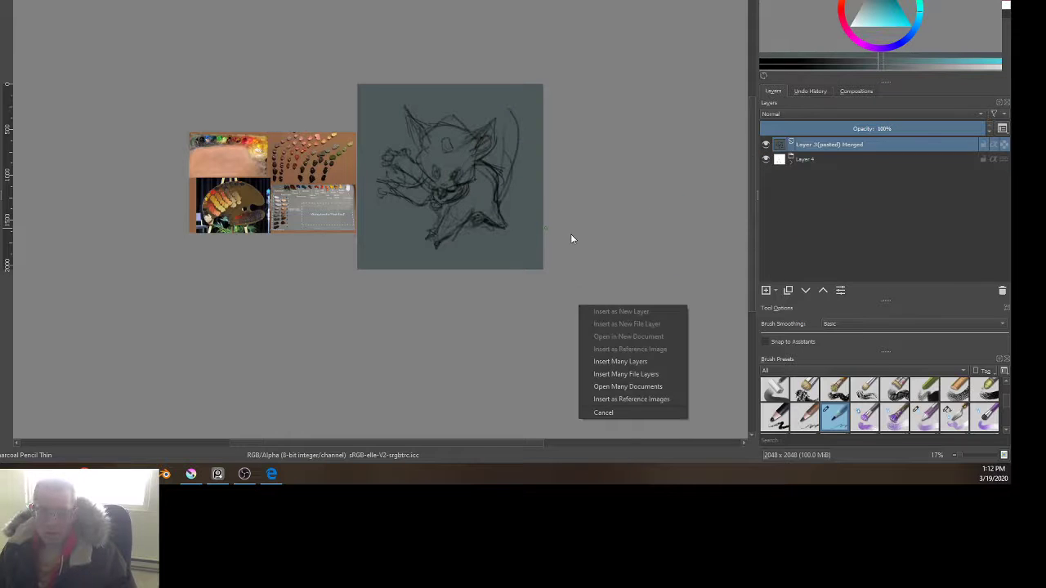
left_click(617, 402)
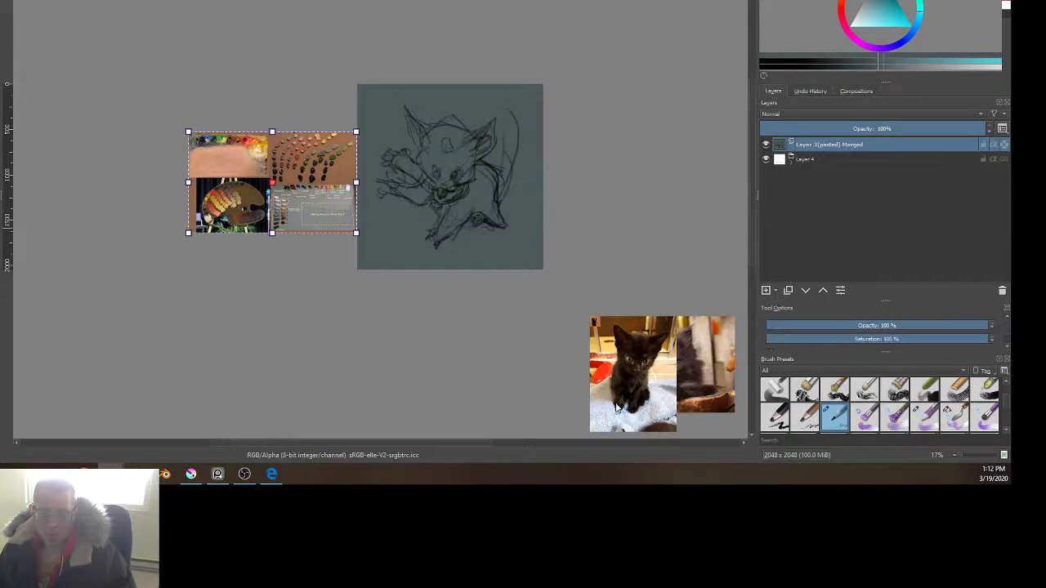
left_click_drag(613, 400, 369, 359)
mouse_move(647, 373)
left_mouse_down()
mouse_move(594, 156)
mouse_move(613, 148)
left_mouse_up()
Step: Enlarge the tiny reference photo of the black cat with pumpkins and position it below the fluffy kitten photo
left_click(594, 321)
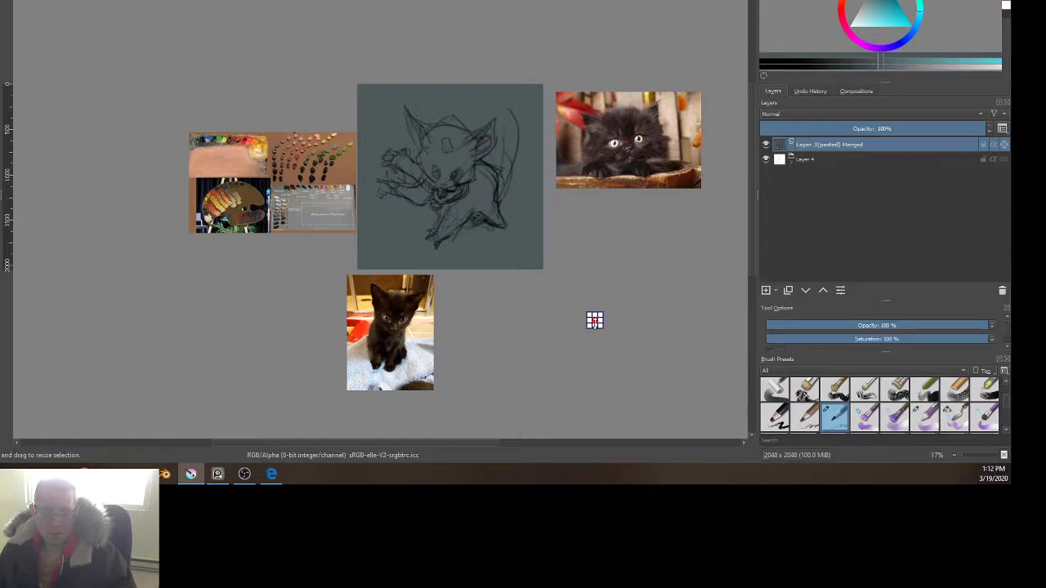
left_click_drag(599, 317, 699, 217)
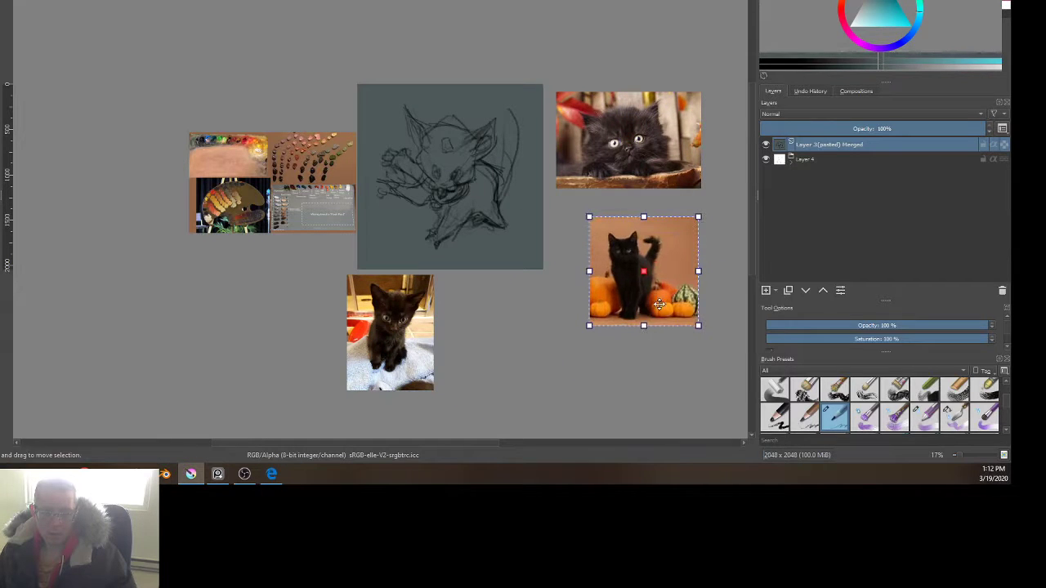
left_click_drag(661, 303, 633, 304)
scroll(655, 340, "up", 2)
scroll(655, 340, "down", 2)
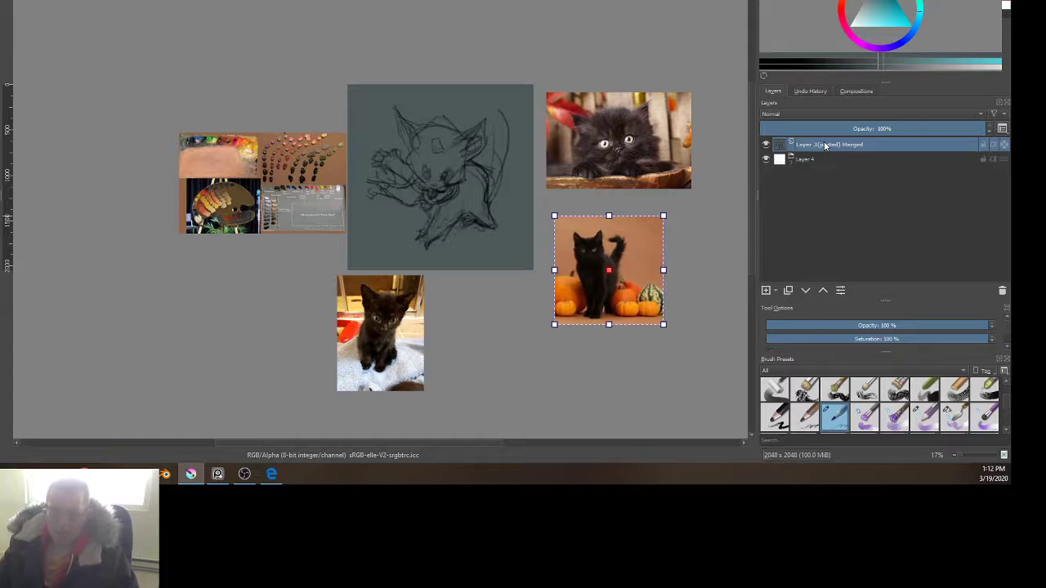
Step: Add a new paint layer above the kitten sketch and sample an orange swatch from the palette reference picture
key("Insert")
key("b")
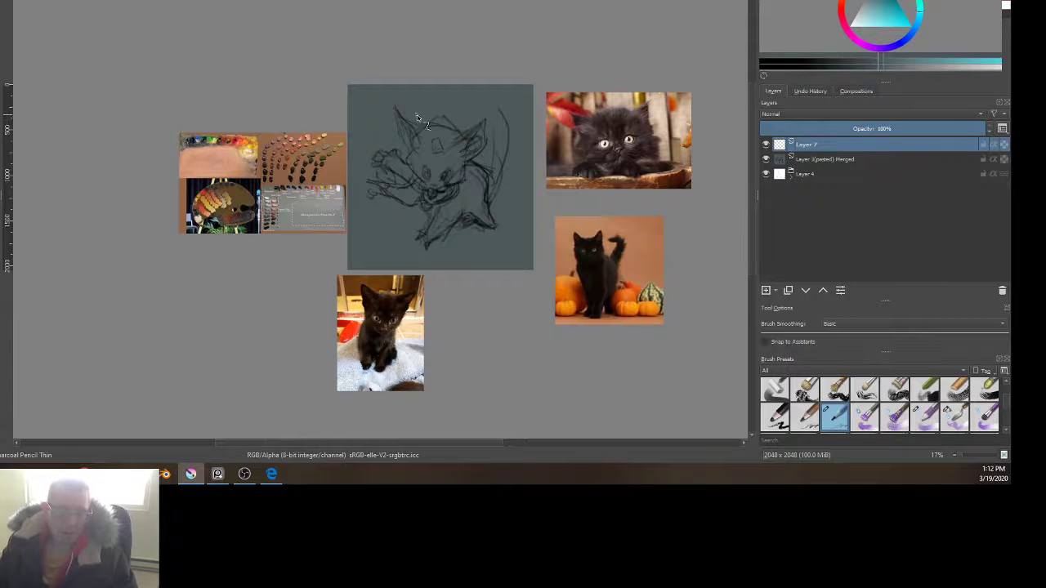
scroll(472, 200, "up", 2)
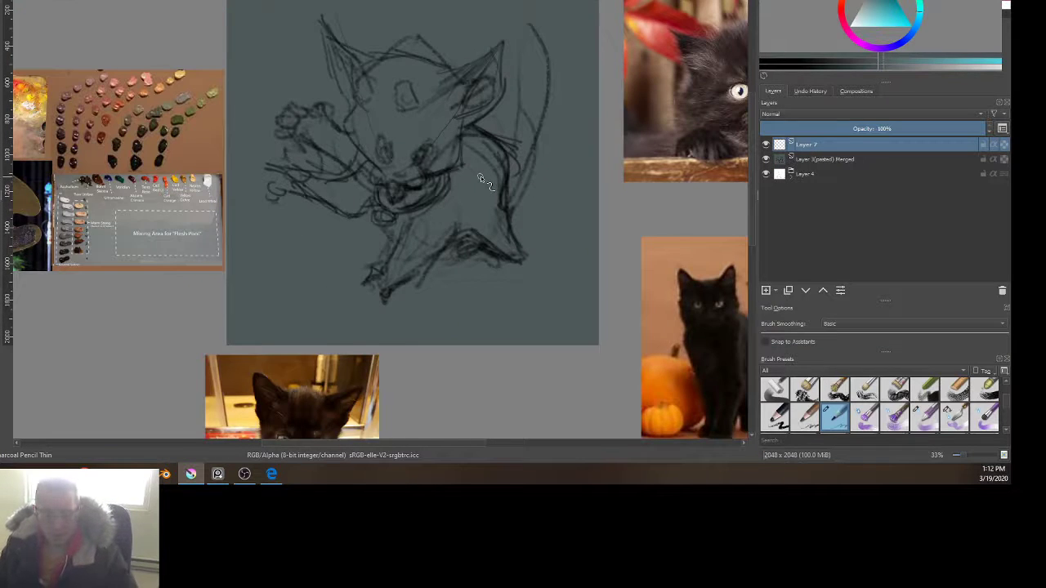
scroll(501, 179, "up", 1)
scroll(547, 143, "down", 3)
scroll(545, 140, "up", 1)
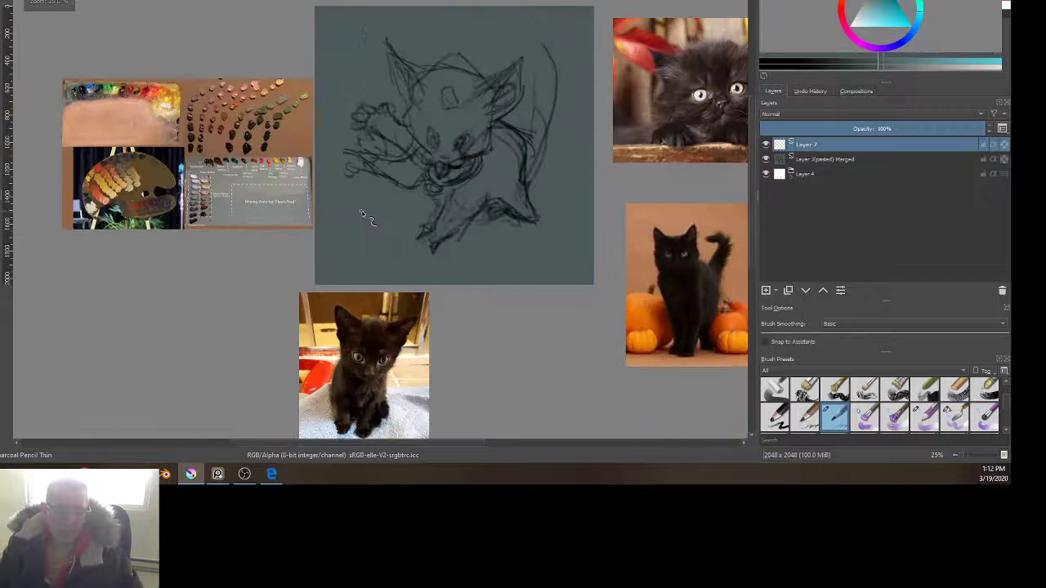
left_click(271, 87, "ctrl")
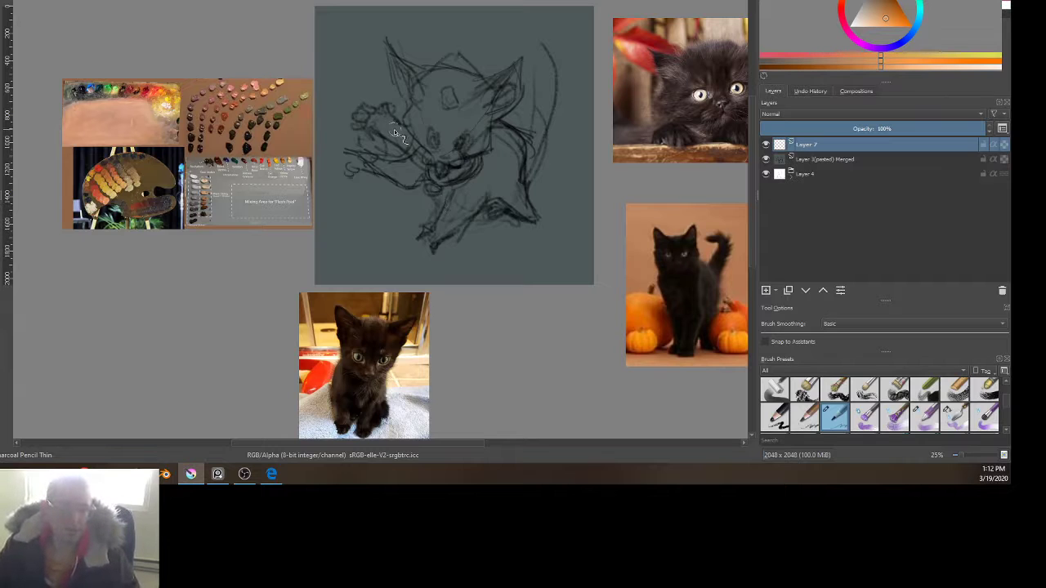
Step: Pick a muted orange-brown and paint broad background strokes along the canvas's right edge beside the kitten's tail
scroll(277, 126, "up", 1)
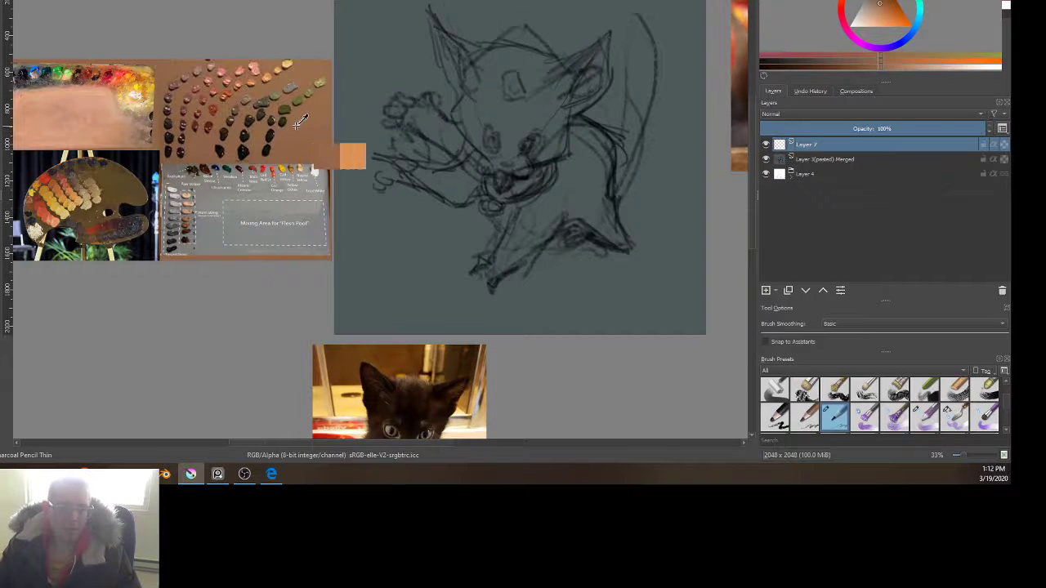
scroll(377, 145, "down", 3)
scroll(374, 149, "up", 2)
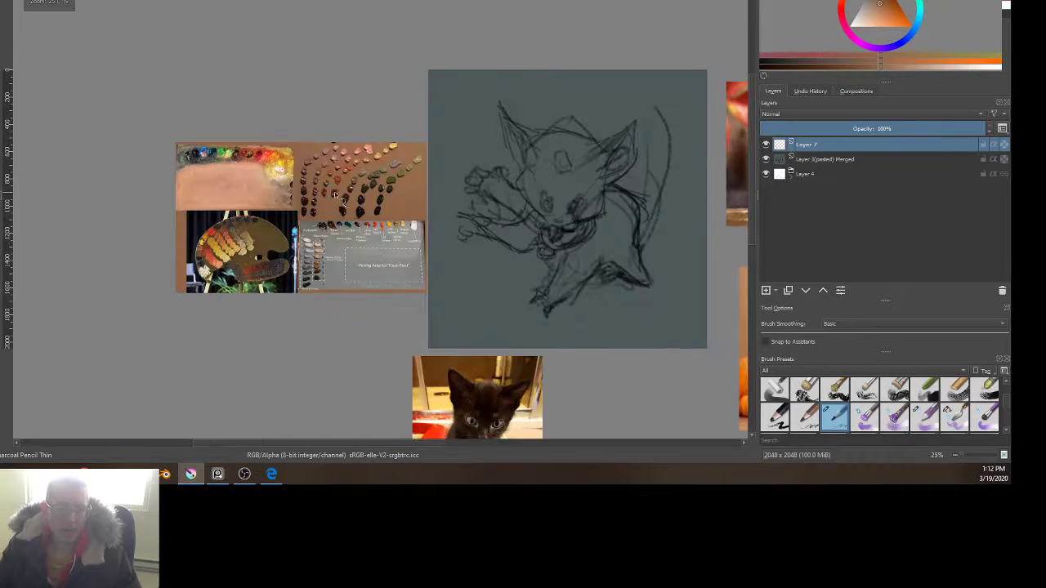
left_click_drag(548, 218, 401, 205)
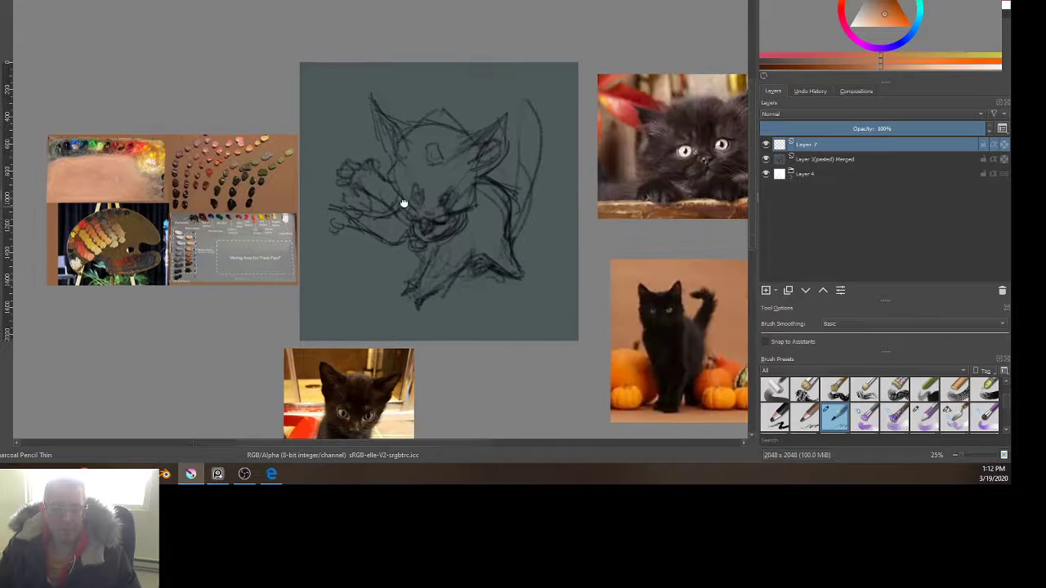
right_click(521, 172)
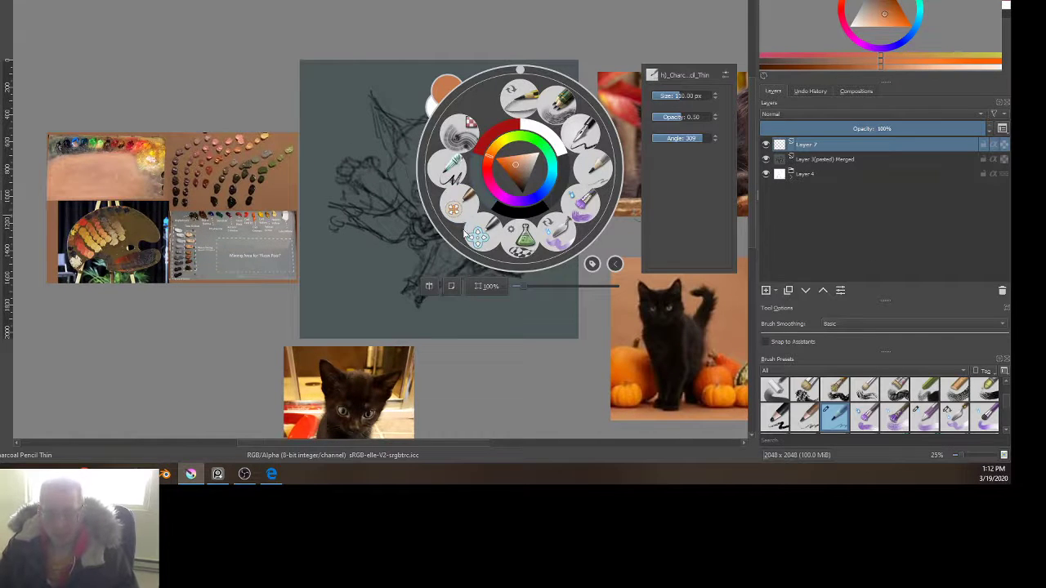
left_click(572, 25)
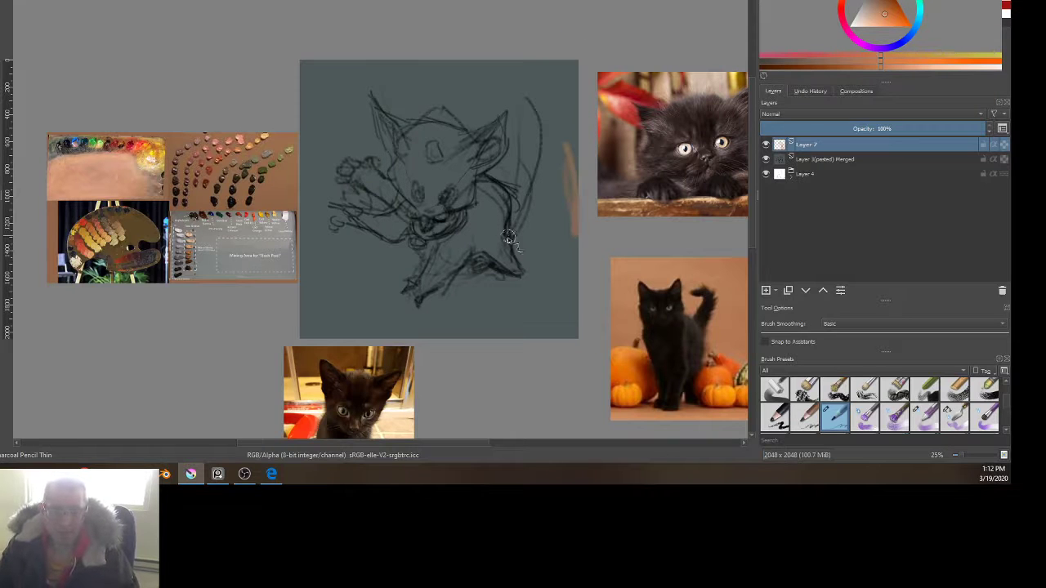
scroll(526, 231, "down", 1)
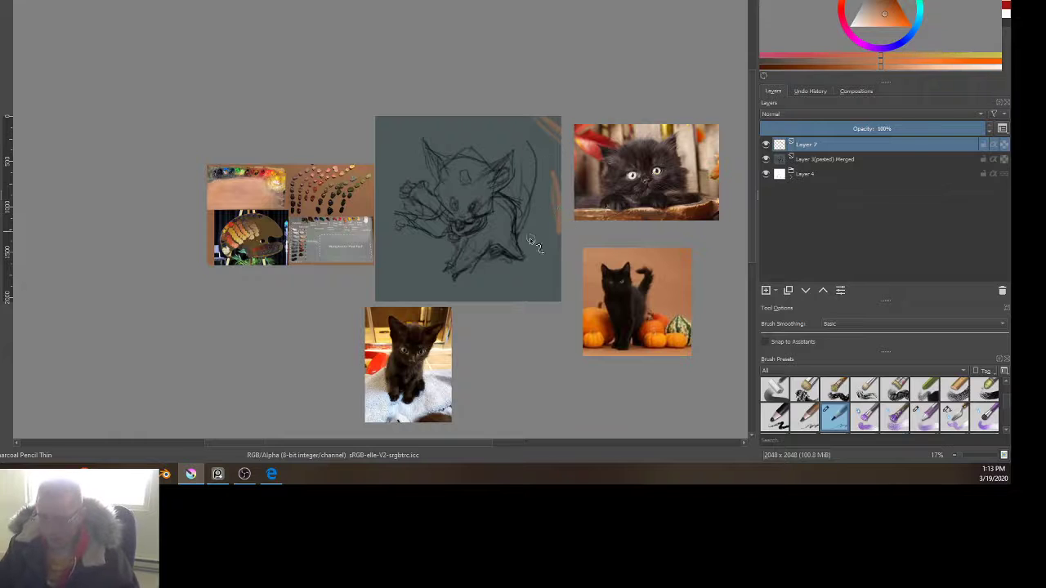
mouse_move(558, 121)
left_mouse_down()
mouse_move(553, 186)
mouse_move(528, 245)
mouse_move(539, 237)
left_mouse_up()
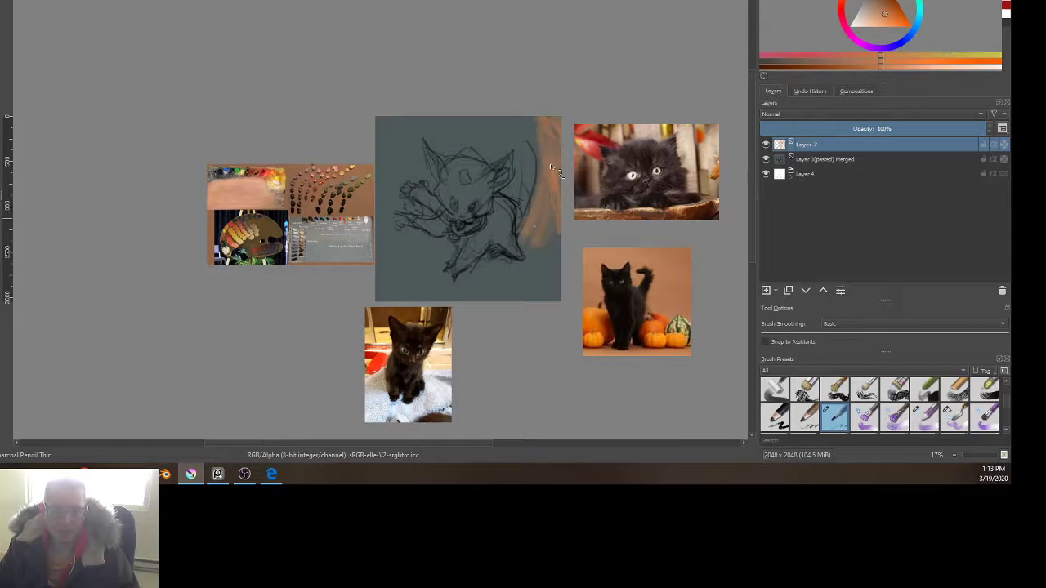
Step: Block in the orange-brown background below the kitten and along the canvas's left side around the raised paws
mouse_move(500, 274)
left_mouse_down()
mouse_move(531, 306)
mouse_move(443, 276)
mouse_move(441, 293)
mouse_move(441, 239)
mouse_move(432, 249)
mouse_move(400, 238)
mouse_move(433, 305)
mouse_move(384, 264)
mouse_move(384, 294)
left_mouse_up()
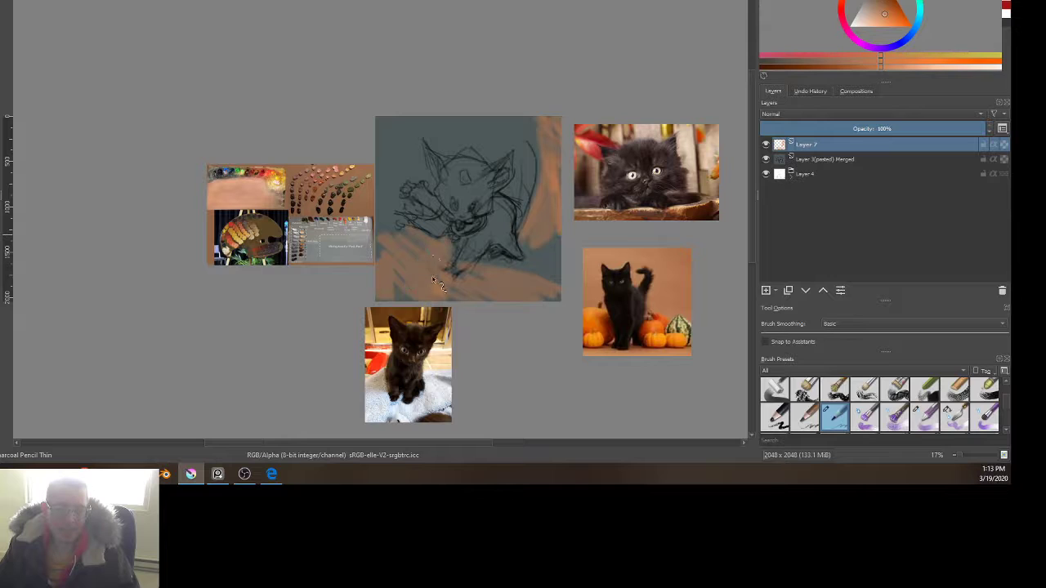
mouse_move(401, 126)
left_mouse_down()
mouse_move(413, 157)
mouse_move(393, 129)
mouse_move(403, 174)
left_mouse_up()
left_click_drag(376, 208, 378, 151)
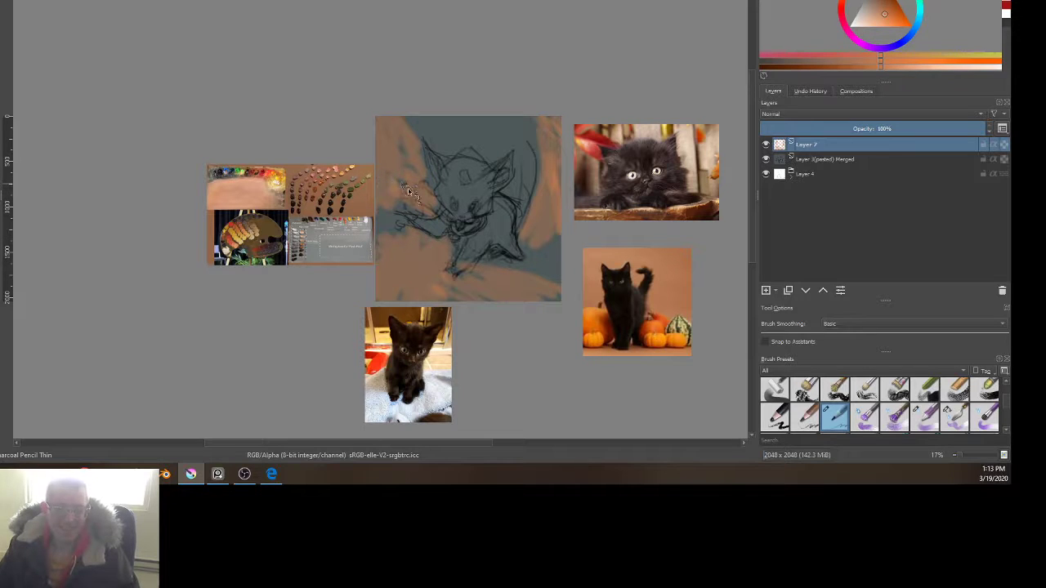
left_click_drag(416, 162, 433, 194)
mouse_move(394, 137)
left_mouse_down()
mouse_move(409, 196)
mouse_move(380, 185)
left_mouse_up()
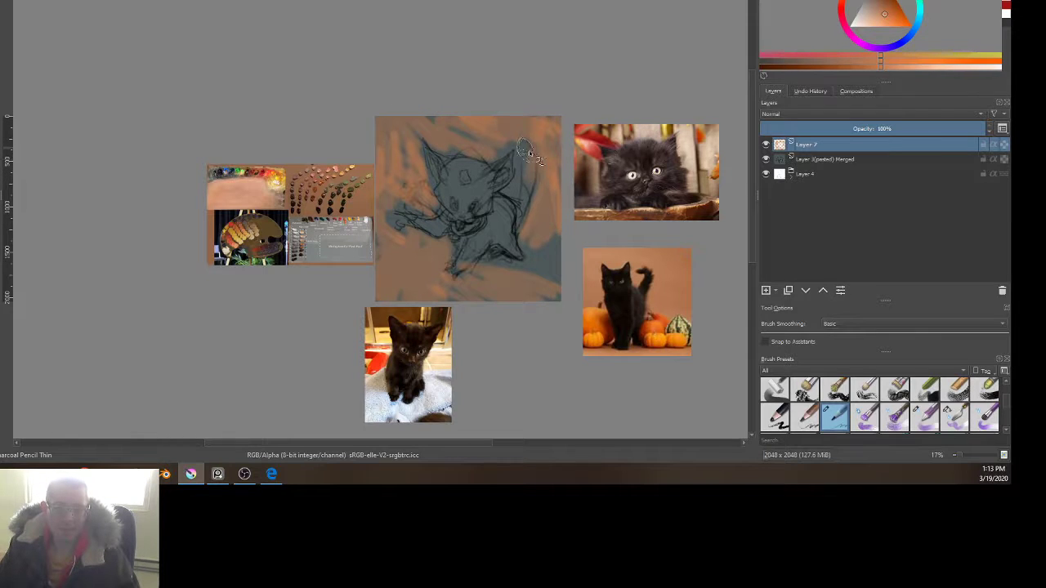
Step: Fill background gaps around the right ear, tail and underside of the body with orange-brown, undoing a stray stroke
left_click_drag(523, 149, 511, 185)
key("ctrl+z")
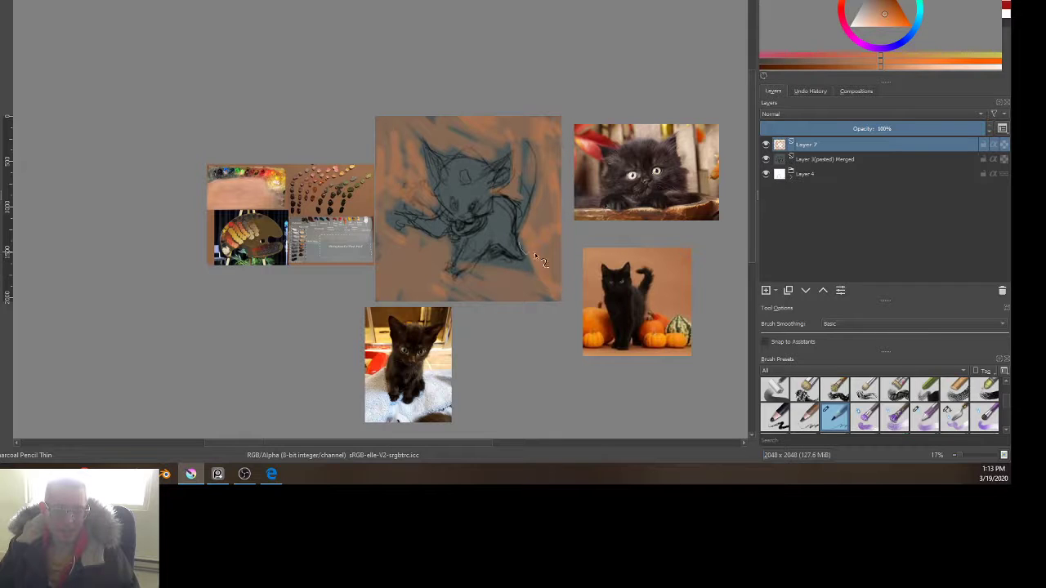
left_click_drag(485, 265, 472, 280)
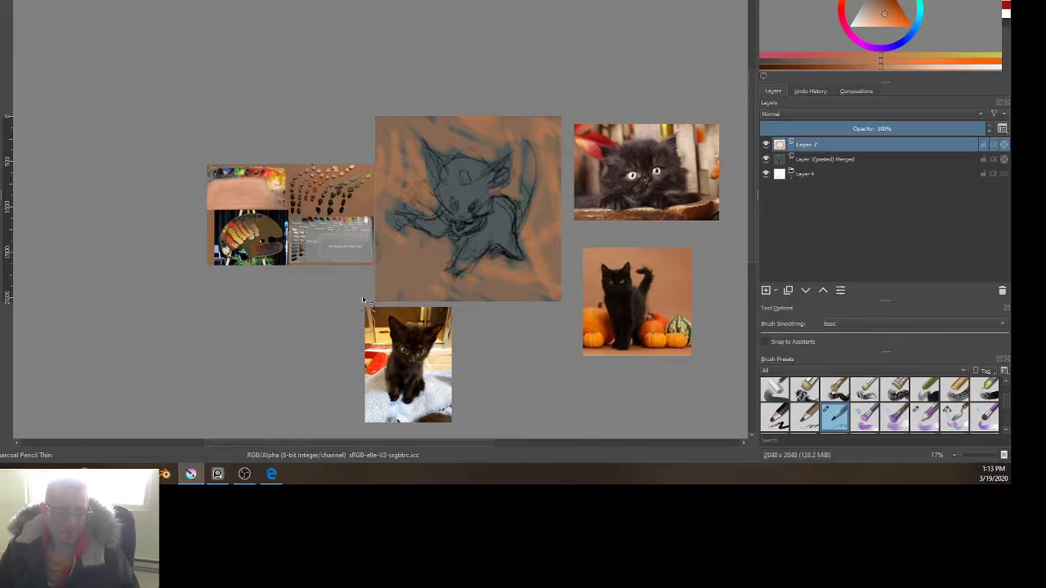
Step: Sample a near-black fur colour from the reference photo of the black cat standing among pumpkins
scroll(295, 107, "up", 3)
scroll(299, 110, "down", 3)
scroll(354, 281, "up", 2)
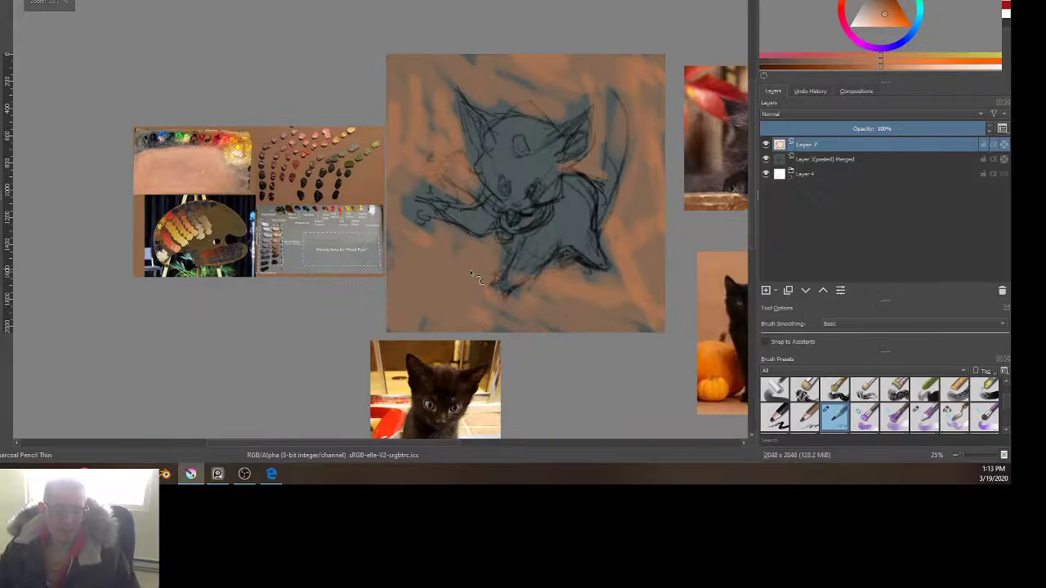
left_click_drag(546, 273, 343, 267)
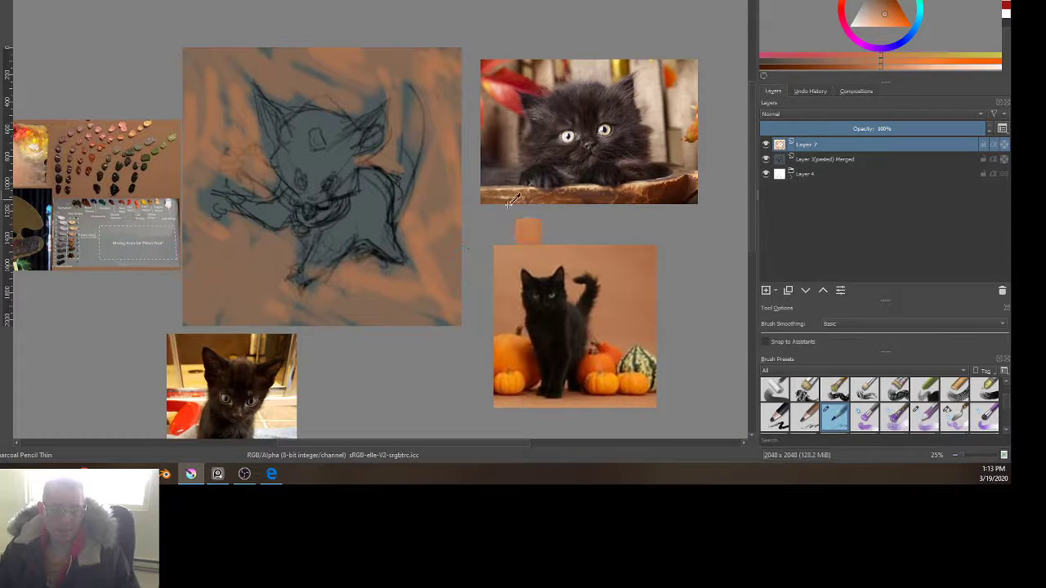
left_click(550, 334, "ctrl")
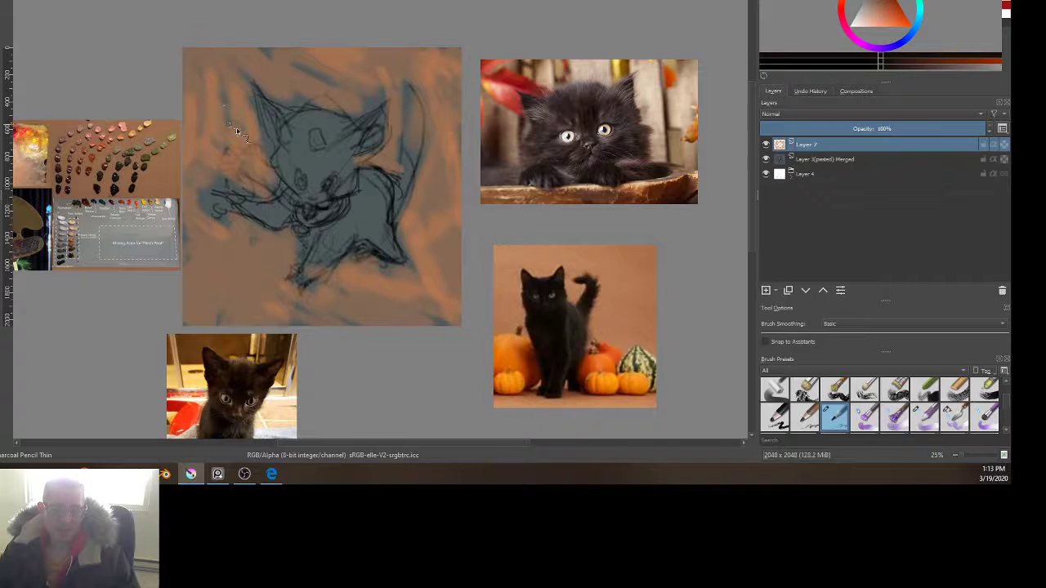
scroll(239, 131, "up", 2)
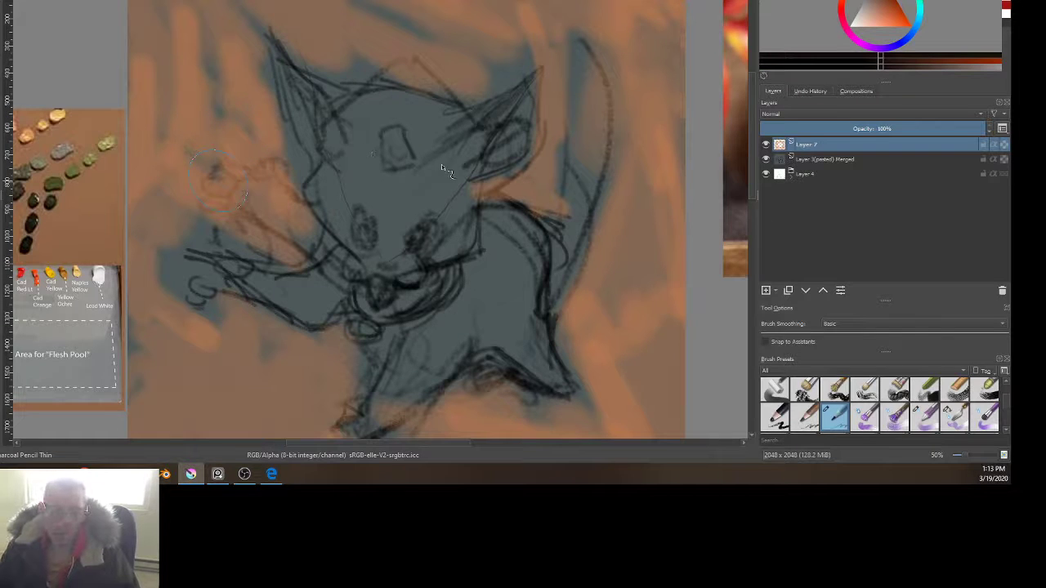
Step: Switch to the Bristles brush preset and enlarge the brush preset list to show more rows
scroll(380, 186, "down", 3)
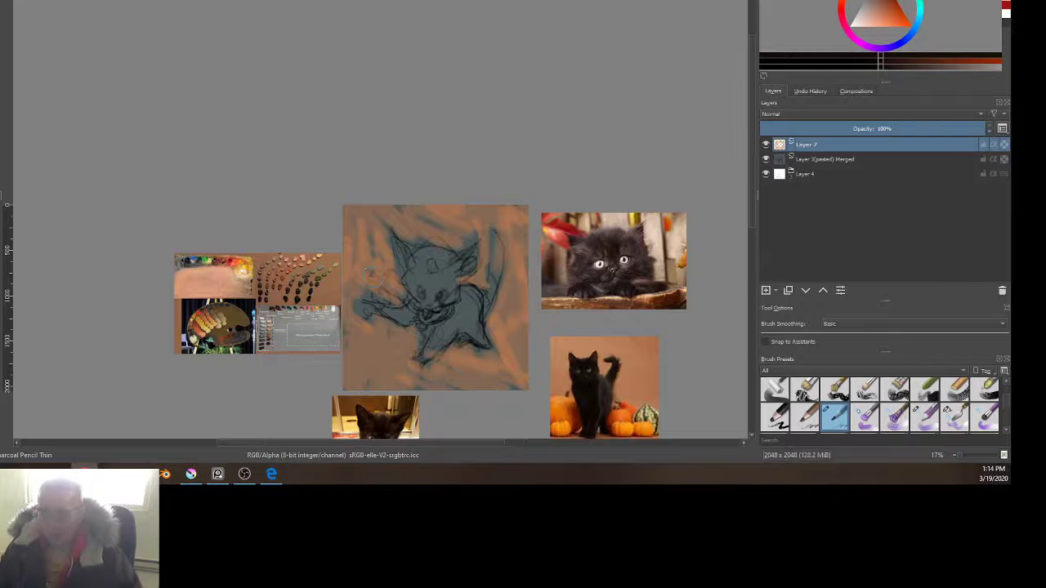
scroll(440, 355, "up", 3)
right_click(501, 238)
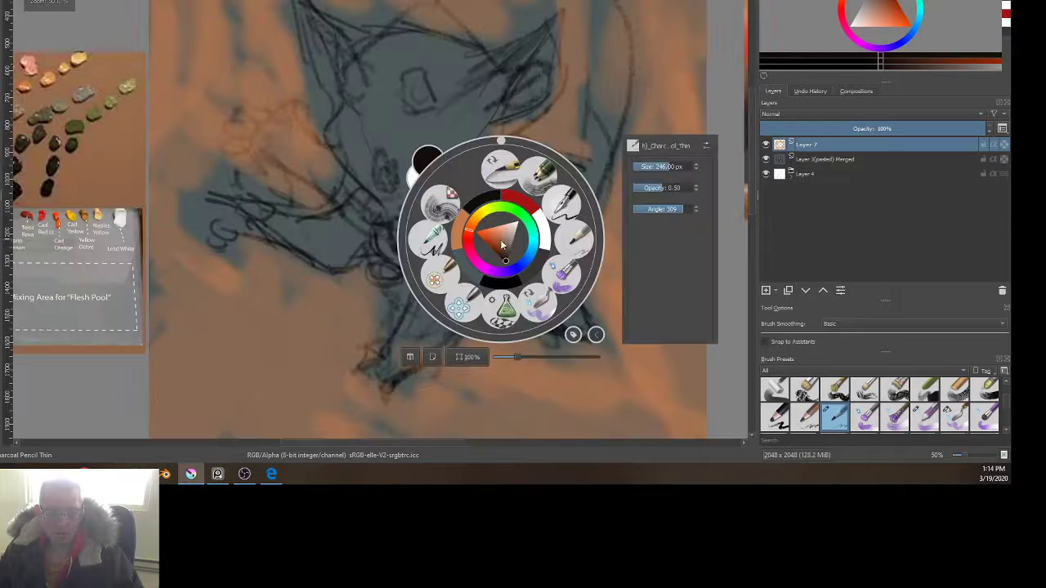
left_click(562, 282)
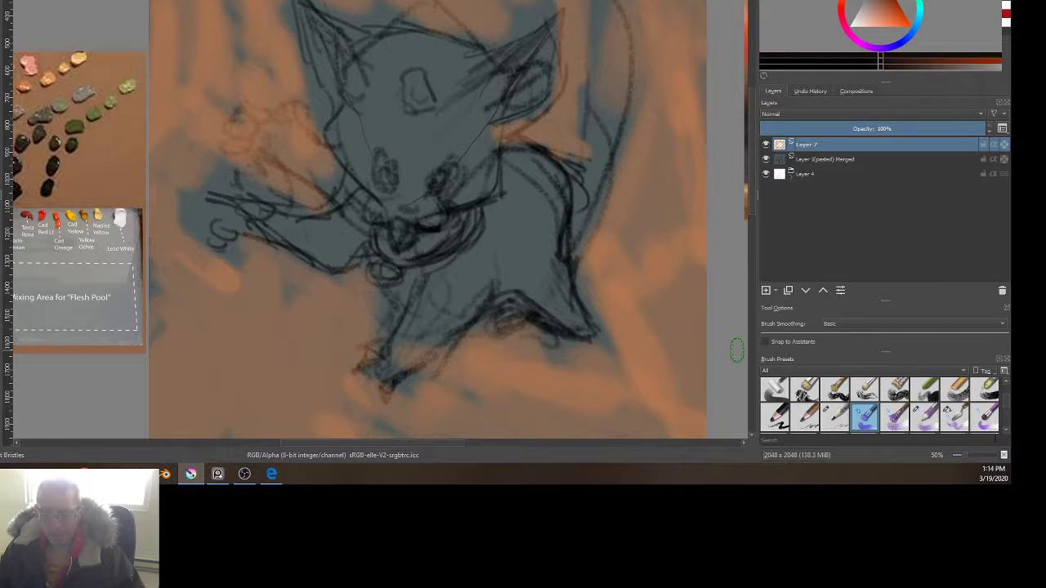
left_click_drag(882, 352, 892, 305)
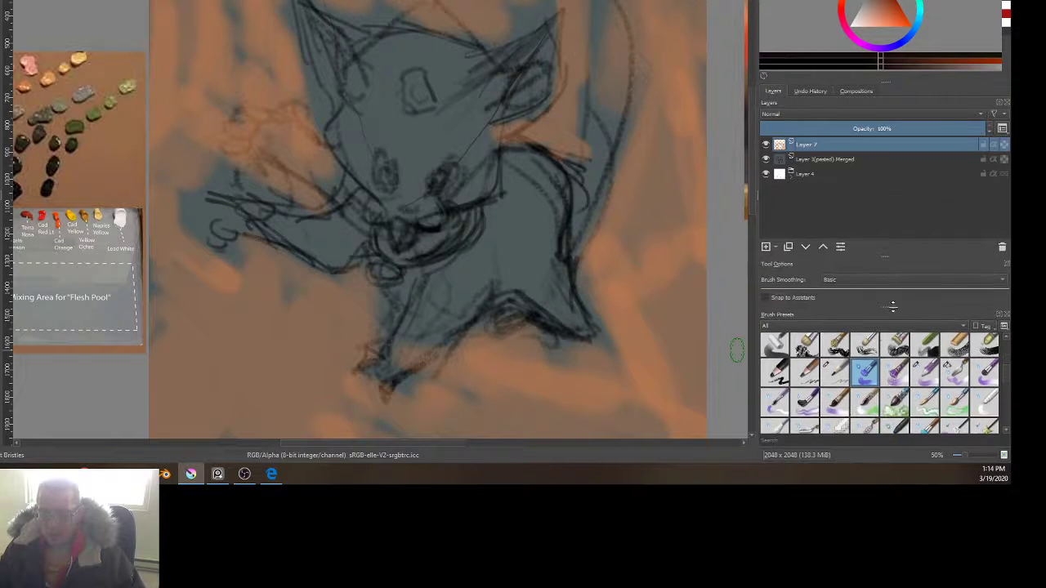
Step: Paint two black test patches with the bristle brush on the background above the kitten's head
left_click_drag(575, 248, 460, 289)
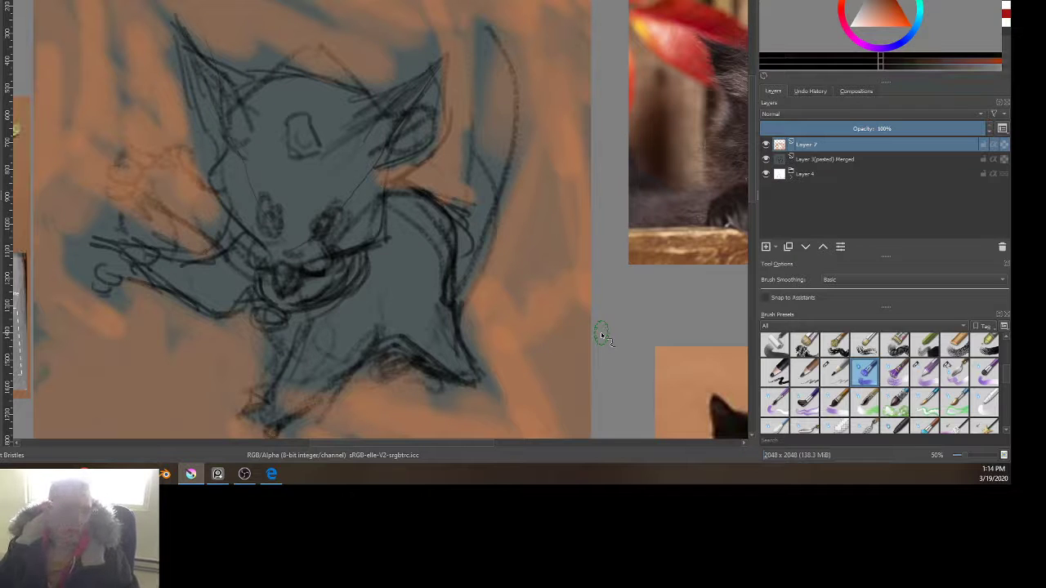
left_click_drag(257, 118, 340, 282)
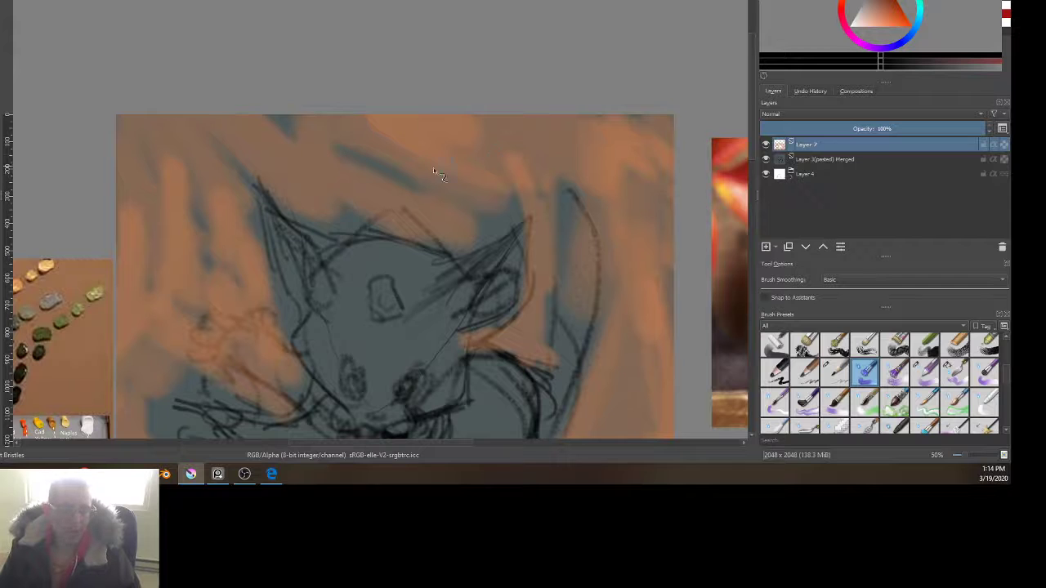
left_click_drag(417, 160, 385, 160)
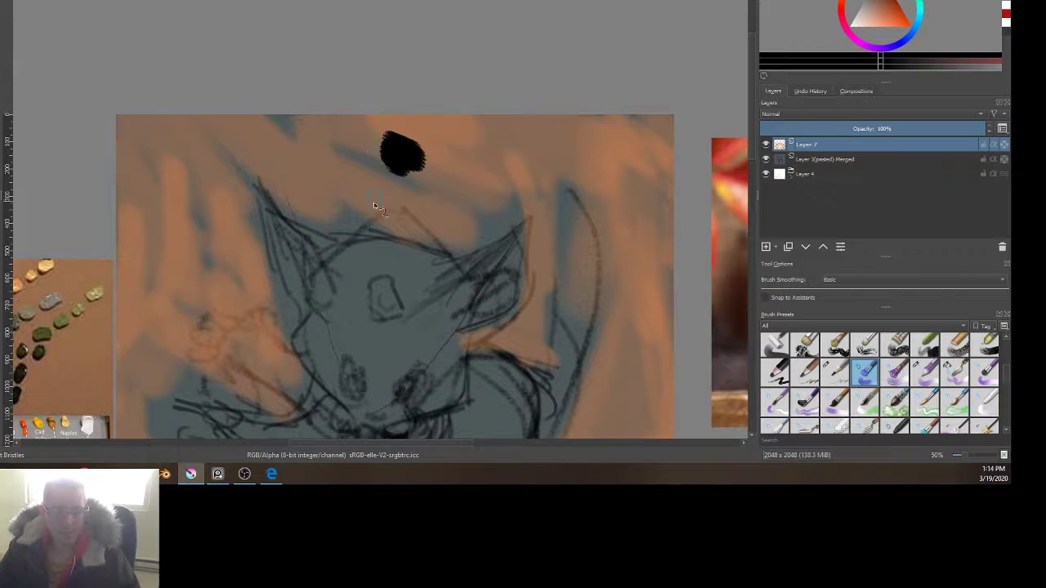
key("1")
mouse_move(306, 147)
left_mouse_down()
mouse_move(314, 178)
mouse_move(336, 110)
mouse_move(323, 125)
mouse_move(299, 110)
mouse_move(352, 140)
mouse_move(318, 151)
mouse_move(349, 173)
mouse_move(338, 182)
mouse_move(362, 186)
mouse_move(311, 172)
mouse_move(385, 194)
mouse_move(298, 165)
mouse_move(388, 191)
mouse_move(301, 160)
mouse_move(339, 170)
mouse_move(357, 157)
mouse_move(271, 140)
left_mouse_up()
left_click_drag(352, 131, 294, 133)
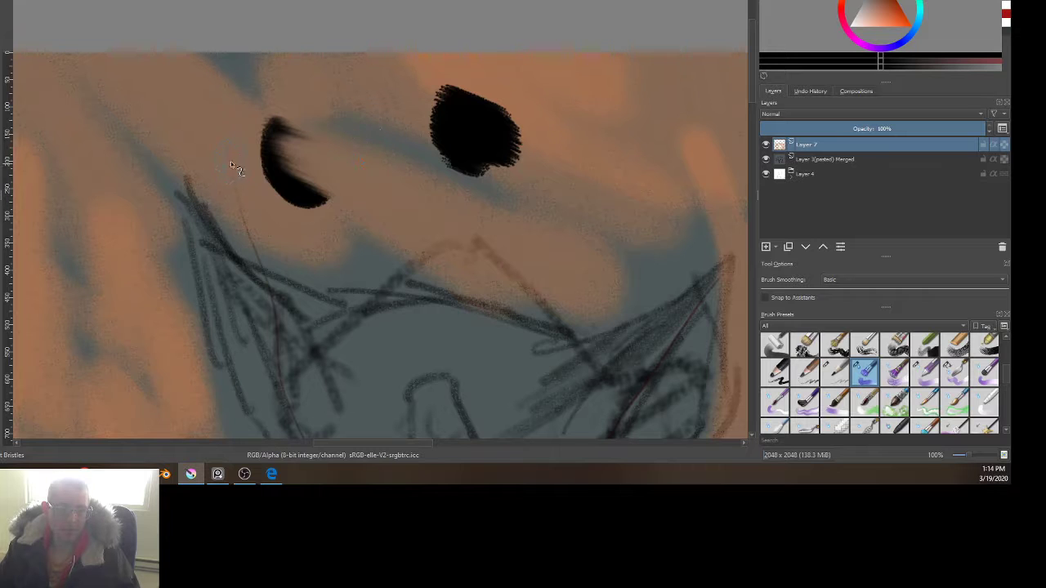
Step: Work bristle strokes through both black test patches to mix them with the surrounding orange-brown background
left_click_drag(230, 162, 303, 180)
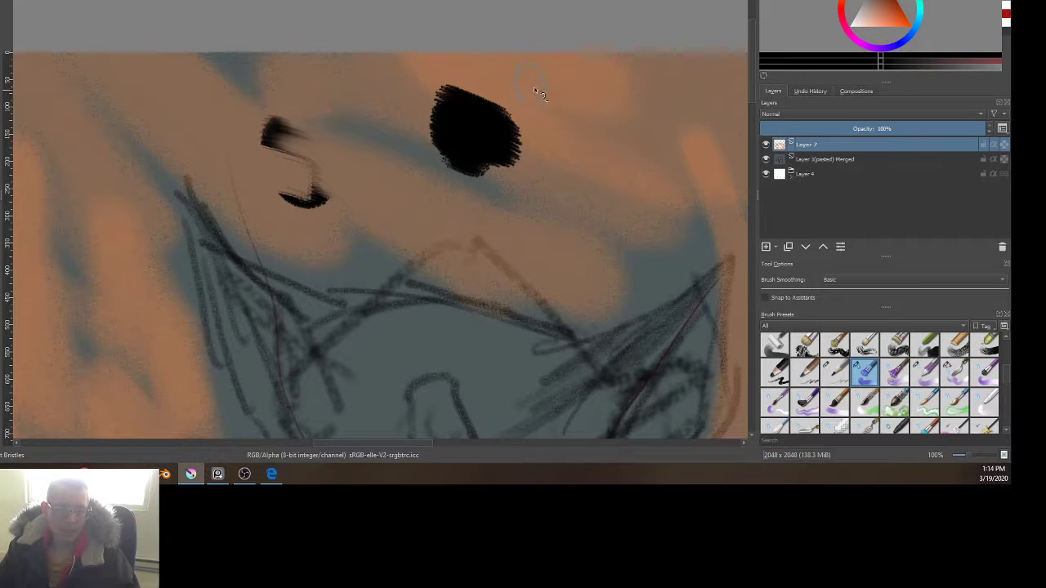
mouse_move(522, 94)
left_mouse_down()
mouse_move(452, 121)
mouse_move(470, 144)
left_mouse_up()
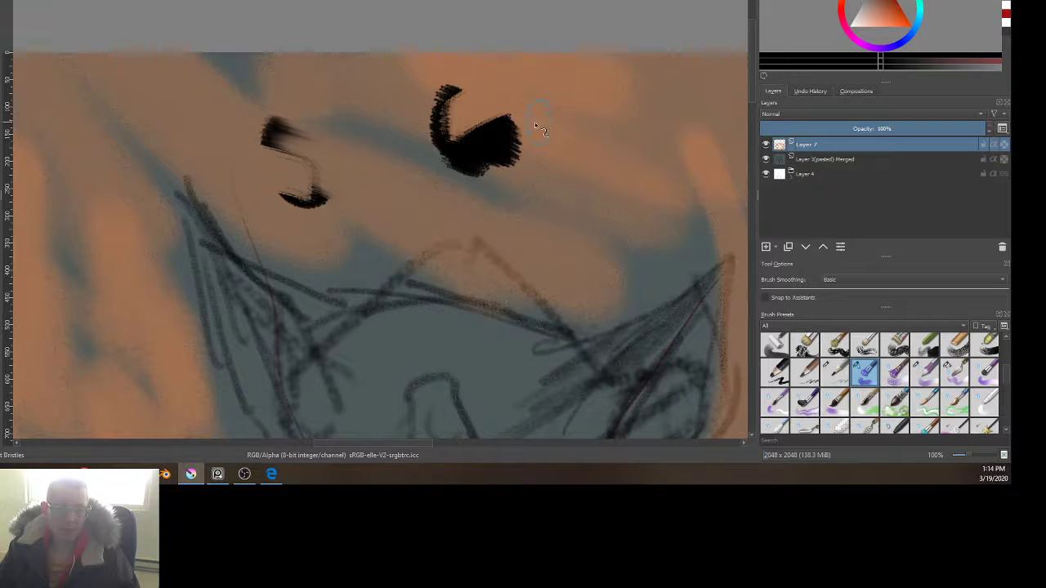
mouse_move(534, 122)
left_mouse_down()
mouse_move(500, 135)
mouse_move(540, 104)
mouse_move(495, 133)
mouse_move(486, 92)
mouse_move(478, 115)
mouse_move(560, 112)
mouse_move(485, 137)
mouse_move(425, 123)
mouse_move(448, 105)
mouse_move(500, 123)
left_mouse_up()
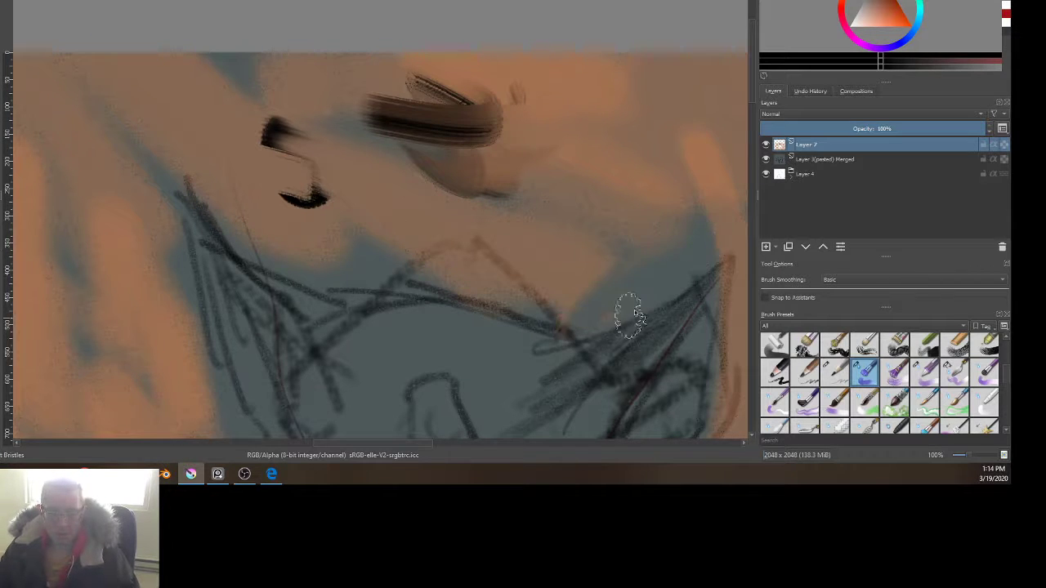
Step: Paint short black bristle test strokes on the background below the kitten's outstretched paw, undoing the last stroke
scroll(630, 314, "down", 2, "ctrl")
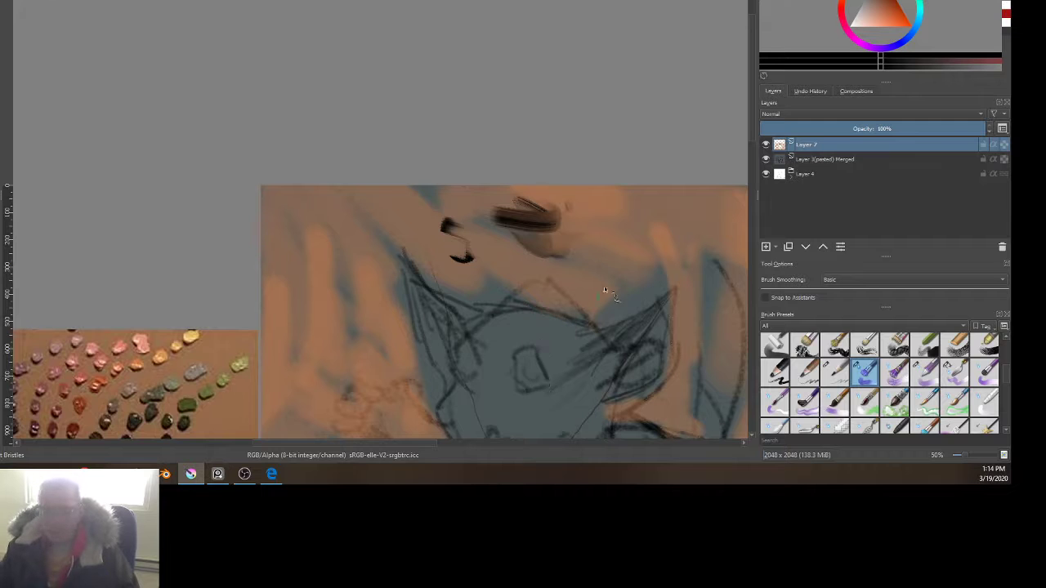
scroll(564, 279, "down", 4)
scroll(571, 282, "up", 2)
left_click_drag(551, 218, 457, 52)
scroll(391, 136, "up", 3)
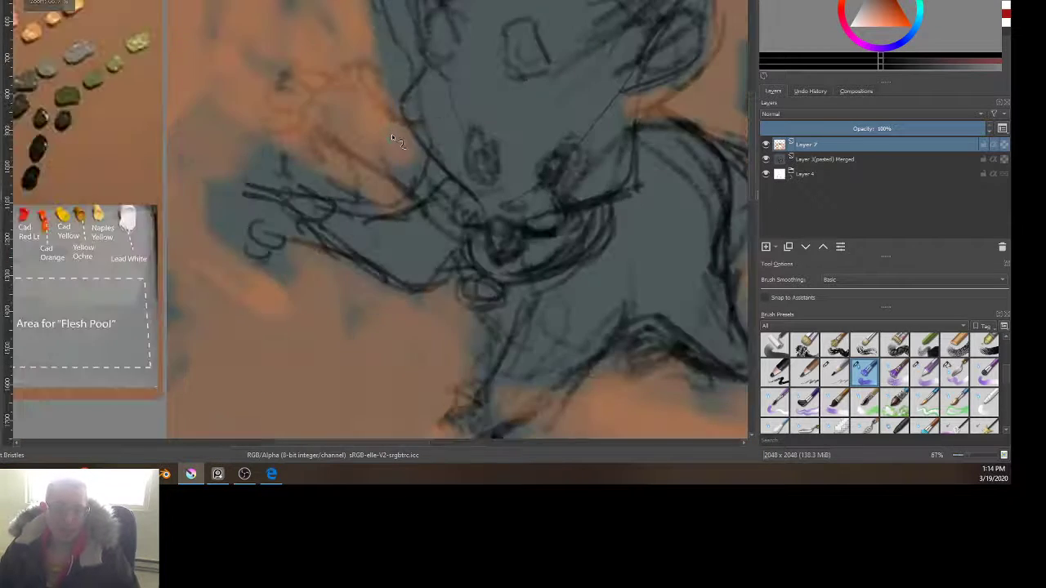
scroll(392, 134, "down", 2)
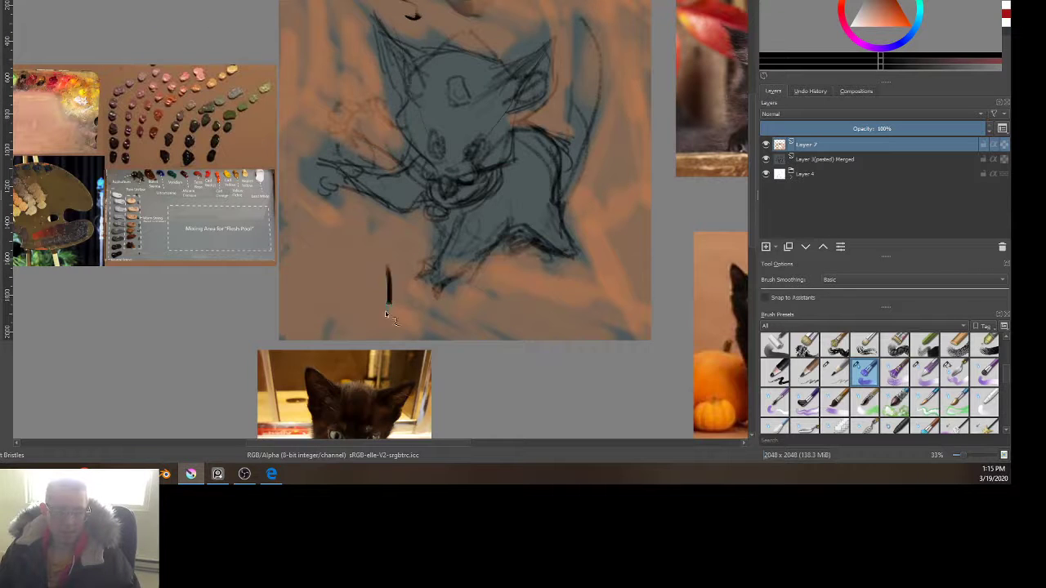
left_click_drag(378, 294, 341, 276)
key("ctrl+z")
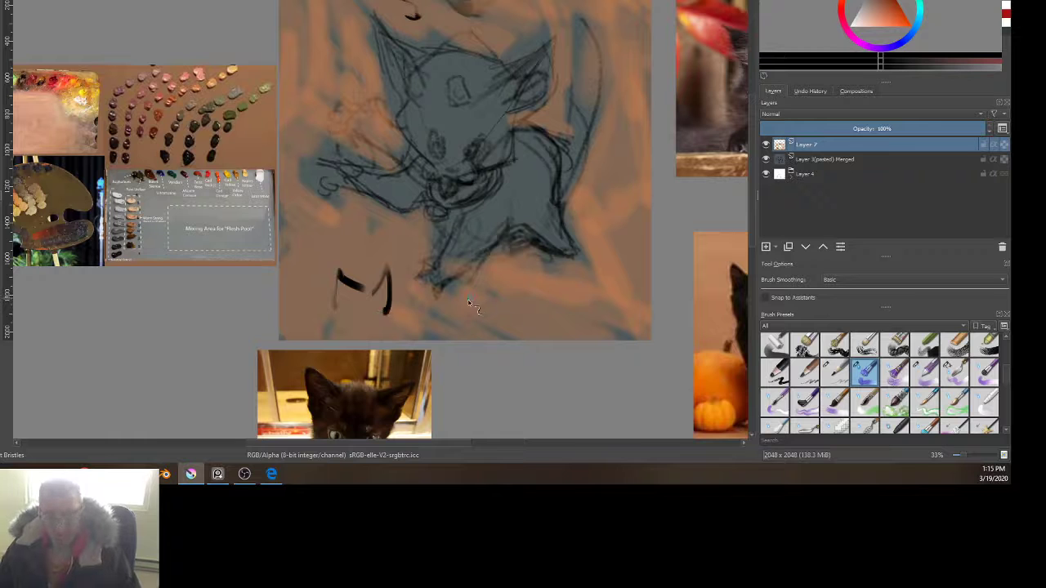
Step: Undo the last test stroke, and paint black bristle strokes along the kitten's cheek, nearer ear and the top of its head
key("ctrl+z")
left_click_drag(439, 191, 389, 205)
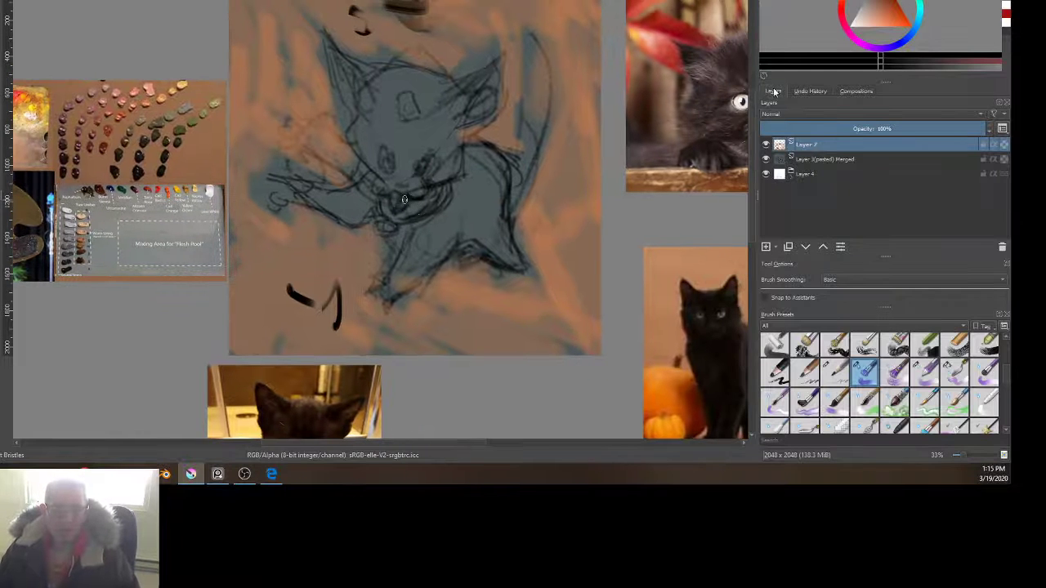
left_click_drag(545, 129, 322, 217)
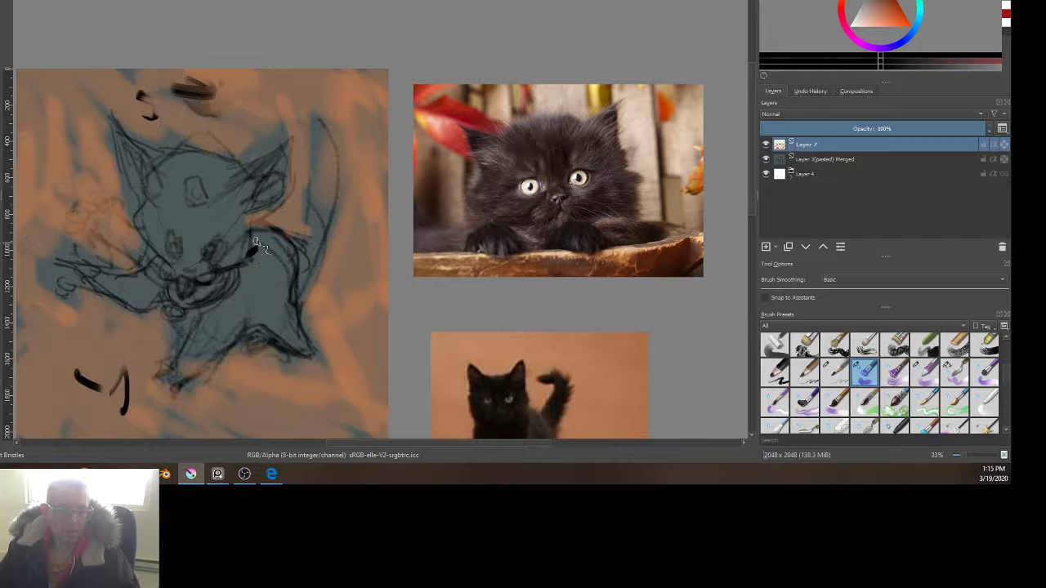
mouse_move(258, 226)
left_mouse_down()
mouse_move(273, 202)
mouse_move(266, 232)
mouse_move(284, 141)
mouse_move(240, 174)
left_mouse_up()
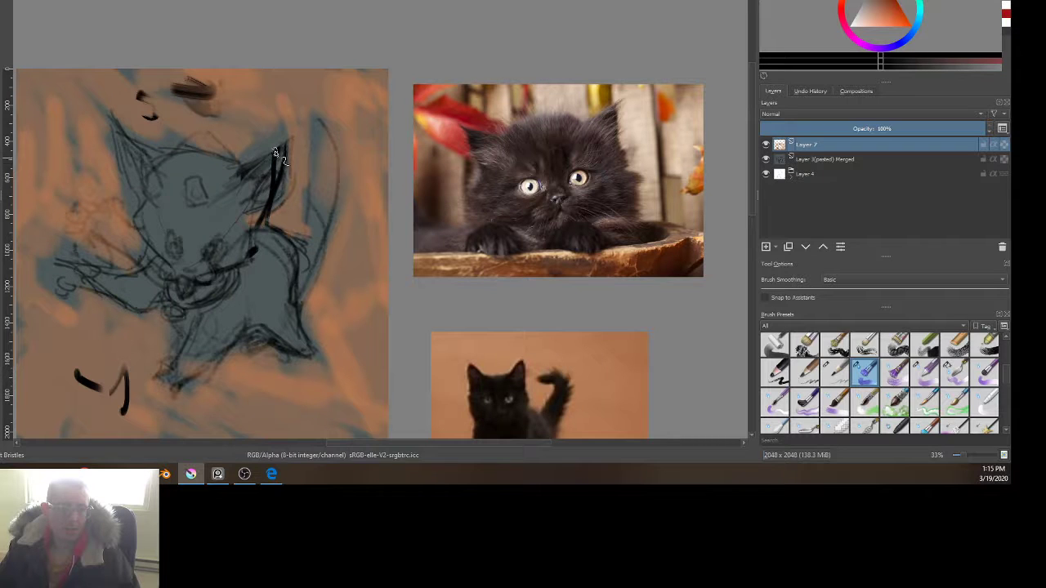
mouse_move(274, 140)
left_mouse_down()
mouse_move(251, 168)
mouse_move(266, 139)
mouse_move(231, 170)
mouse_move(268, 140)
mouse_move(237, 166)
mouse_move(265, 145)
mouse_move(266, 190)
mouse_move(276, 135)
mouse_move(264, 192)
mouse_move(200, 211)
mouse_move(151, 131)
mouse_move(174, 153)
mouse_move(166, 164)
mouse_move(210, 167)
mouse_move(167, 157)
left_mouse_up()
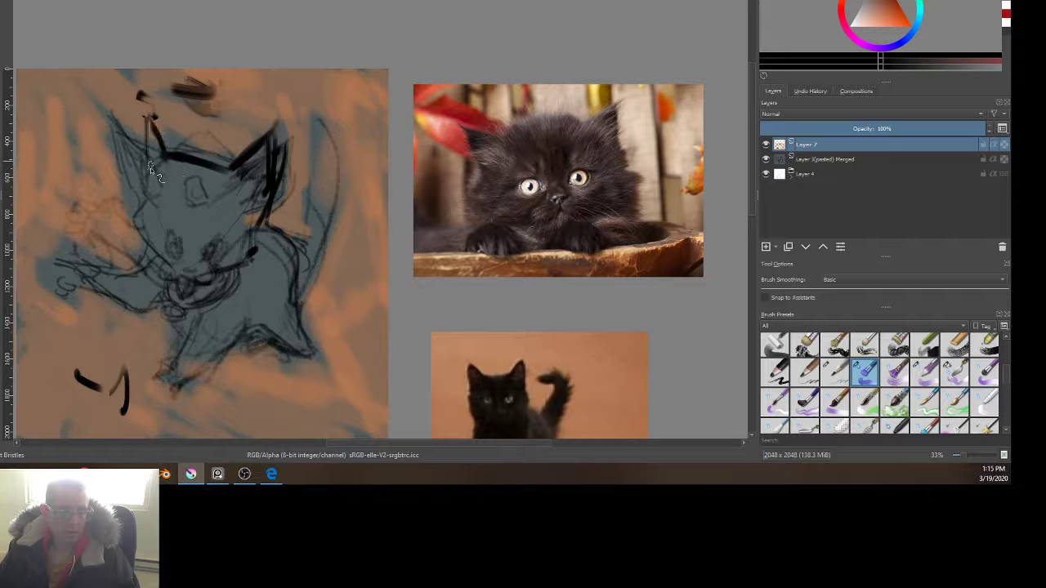
Step: Paint black strokes down the far ear and side of the face, and thicken the black shading around the nearer ear
mouse_move(147, 122)
left_mouse_down()
mouse_move(149, 198)
mouse_move(137, 229)
left_mouse_up()
left_click_drag(164, 153, 153, 124)
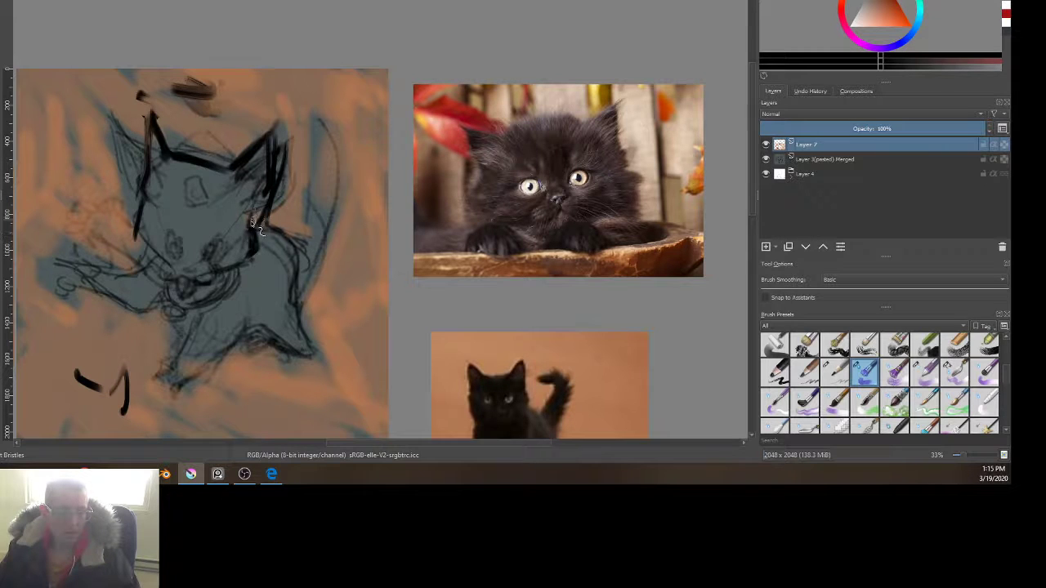
mouse_move(258, 226)
left_mouse_down()
mouse_move(284, 181)
mouse_move(259, 216)
left_mouse_up()
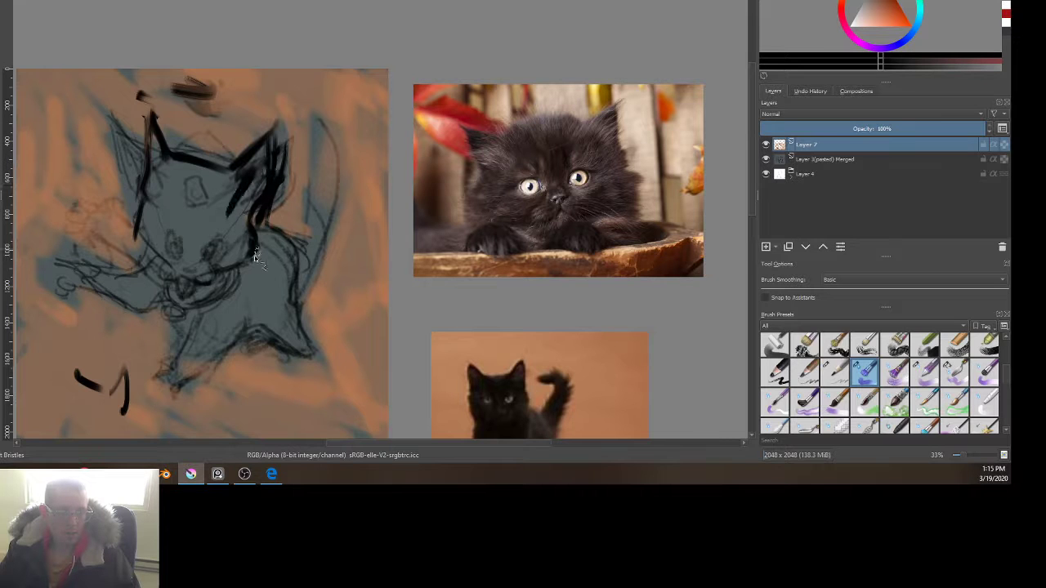
Step: Fill the kitten's chest and front leg with black bristle strokes and run a jagged black stroke along the belly edge
left_click_drag(250, 268, 308, 154)
scroll(335, 246, "up", 2)
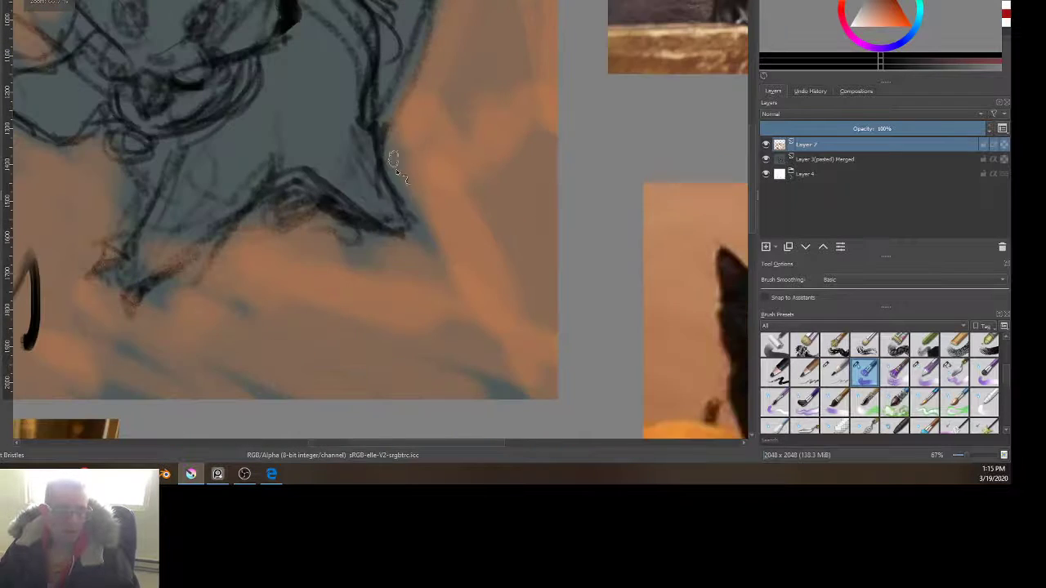
left_click_drag(299, 218, 318, 253)
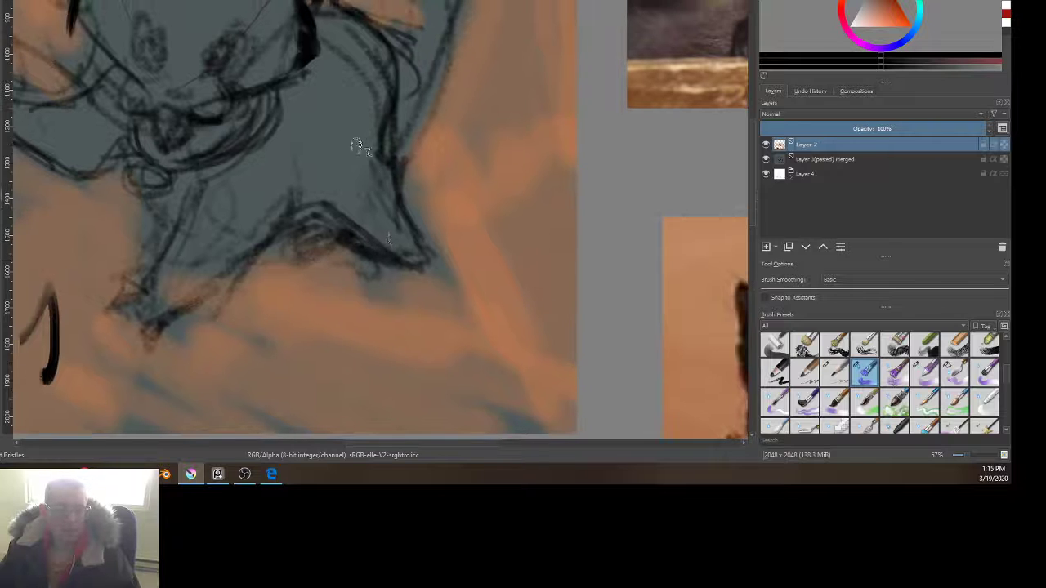
mouse_move(391, 238)
left_mouse_down()
mouse_move(392, 247)
mouse_move(323, 208)
mouse_move(255, 210)
mouse_move(193, 279)
mouse_move(261, 234)
mouse_move(215, 273)
mouse_move(217, 240)
mouse_move(198, 234)
mouse_move(270, 213)
left_mouse_up()
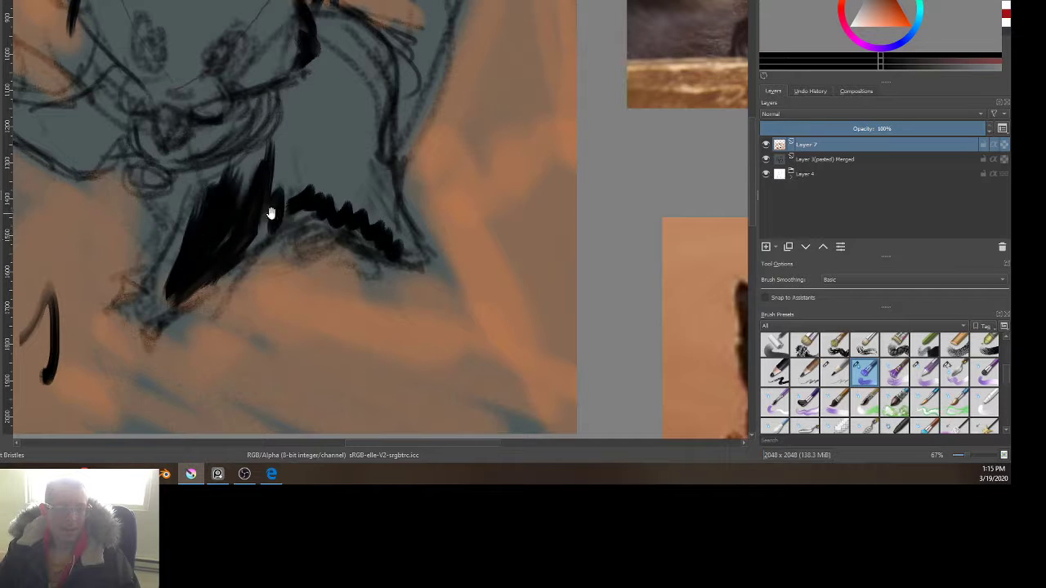
Step: Sample a reddish-brown fur tone from the fluffy kitten photo and brush it onto the painted kitten's shoulder
left_click_drag(290, 161, 281, 239)
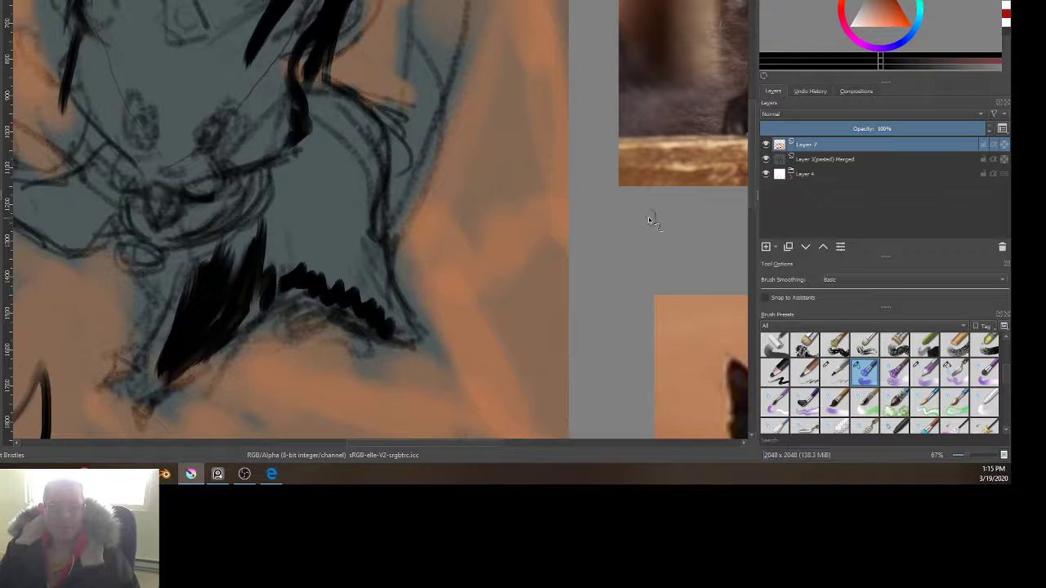
left_click_drag(415, 174, 12, 216)
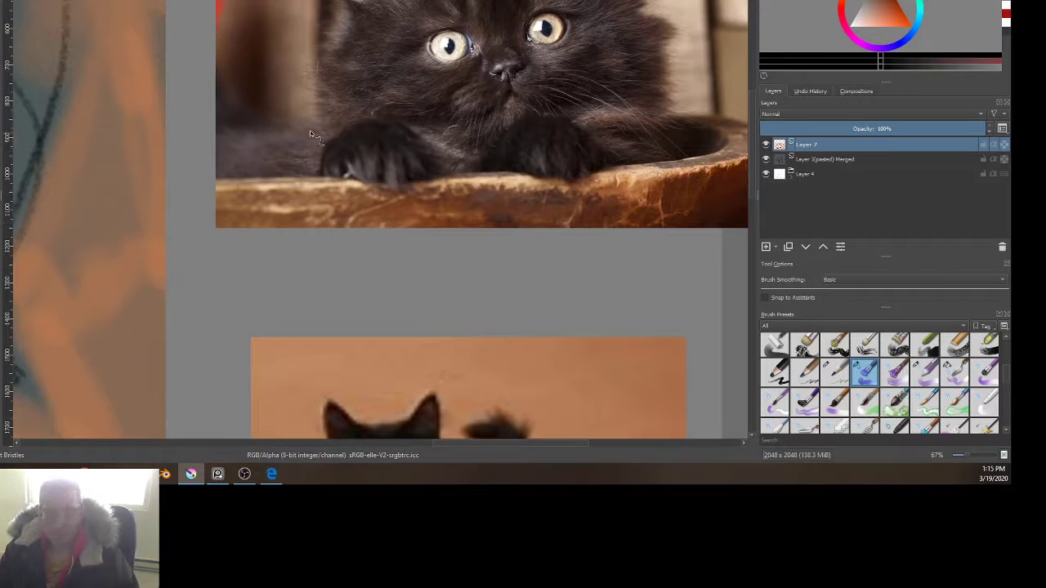
left_click(271, 150, "ctrl")
left_click_drag(213, 305, 864, 366)
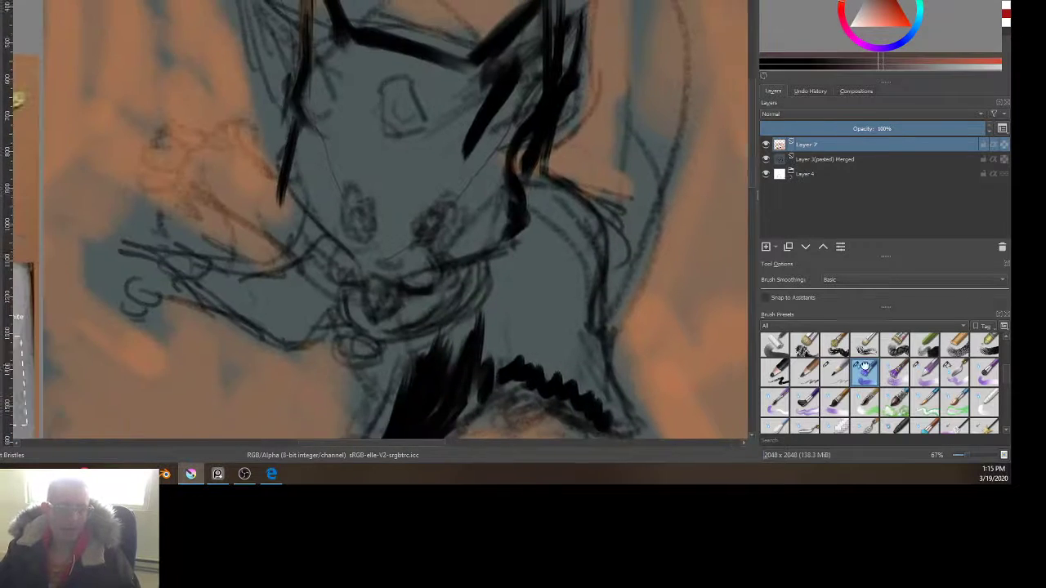
mouse_move(556, 215)
left_mouse_down()
mouse_move(554, 287)
mouse_move(512, 257)
left_mouse_up()
Step: Examine the fur tones and lighting in the reference photos, closing in on the black cat beside the pumpkins
left_click_drag(450, 174, 481, 226)
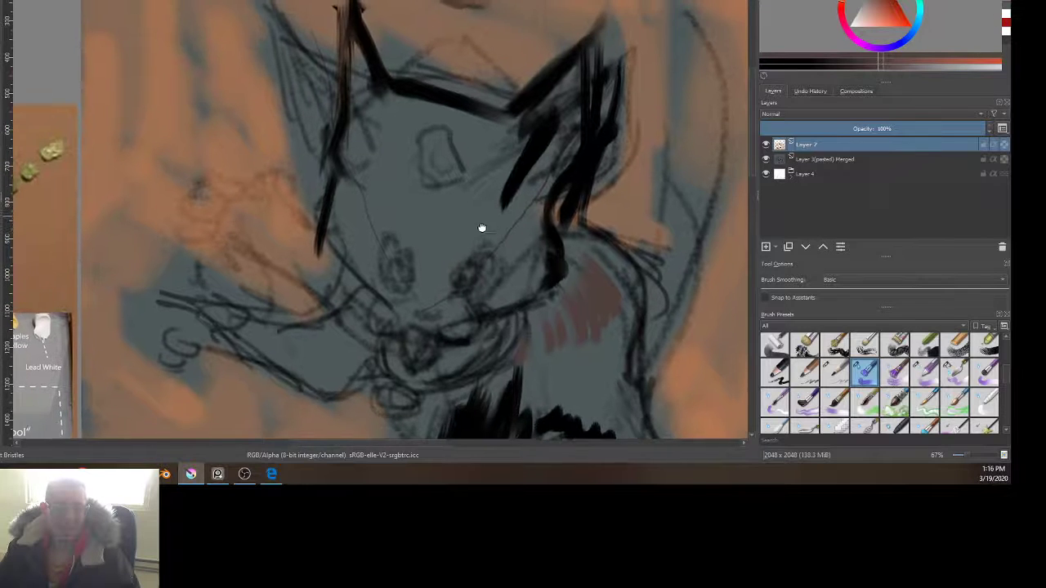
left_click_drag(514, 162, 333, 292)
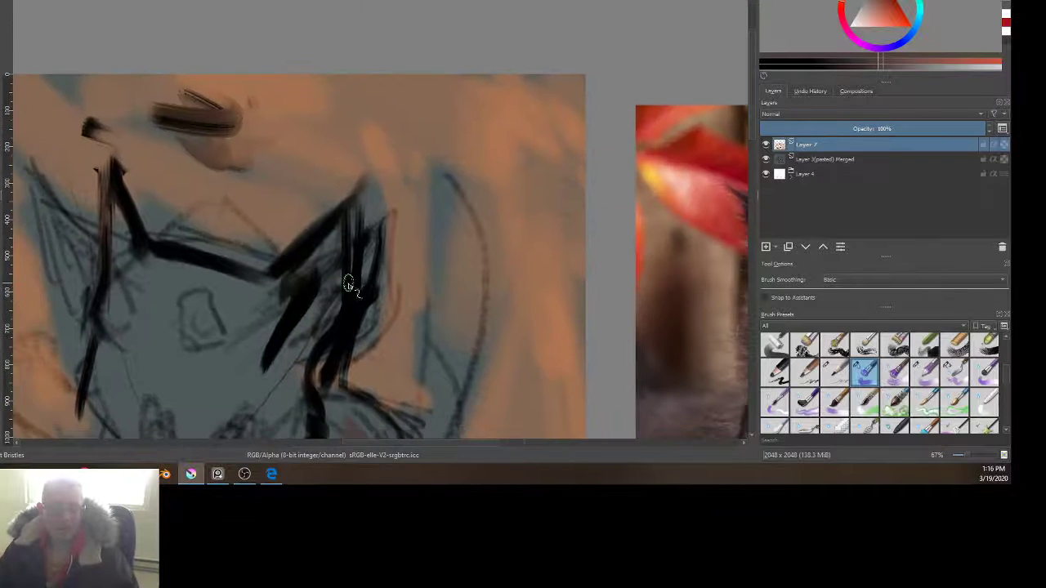
scroll(349, 287, "down", 4)
left_click_drag(451, 374, 476, 166)
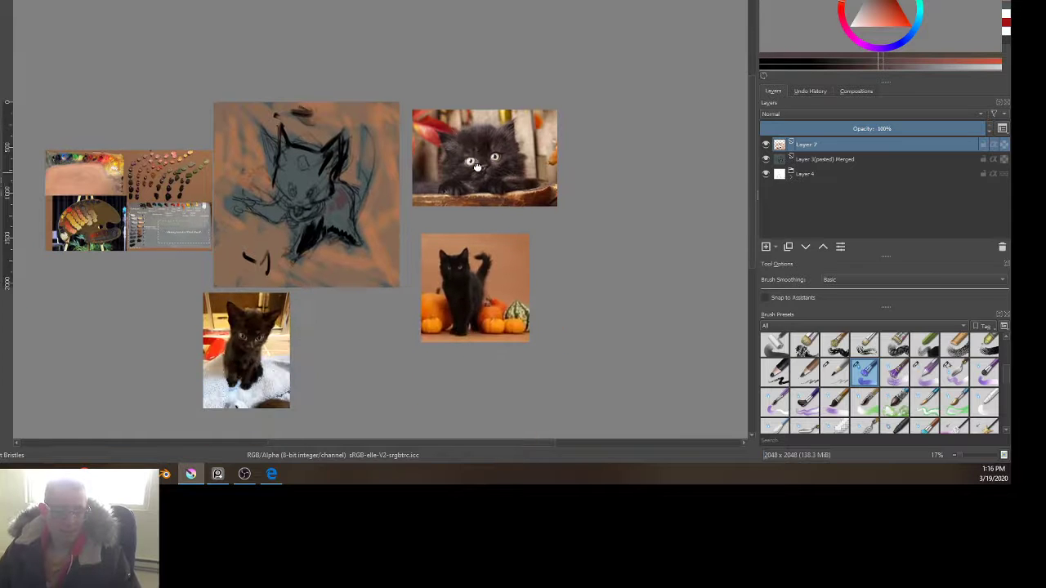
scroll(378, 196, "up", 2)
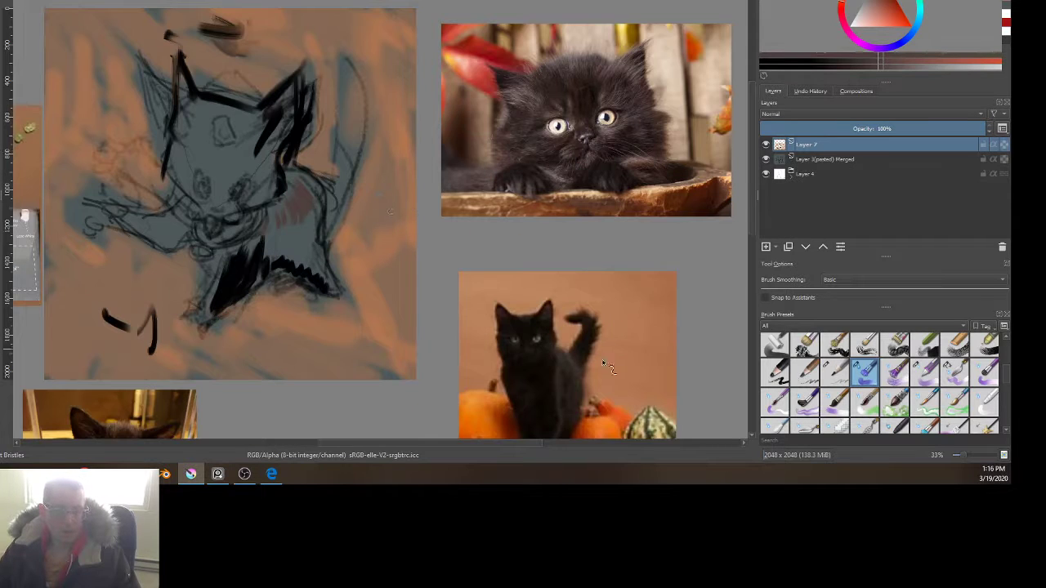
left_click_drag(493, 316, 569, 112)
scroll(190, 295, "up", 3)
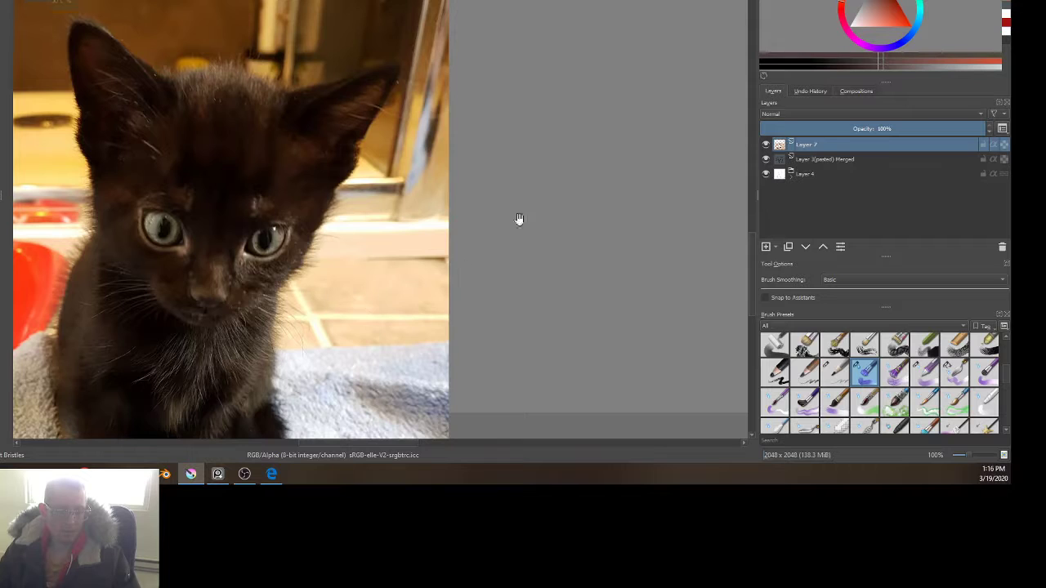
left_click_drag(518, 220, 41, 200)
scroll(489, 161, "down", 3)
scroll(628, 174, "up", 2)
left_click_drag(637, 199, 390, 409)
scroll(413, 254, "up", 2)
left_click_drag(465, 196, 447, 384)
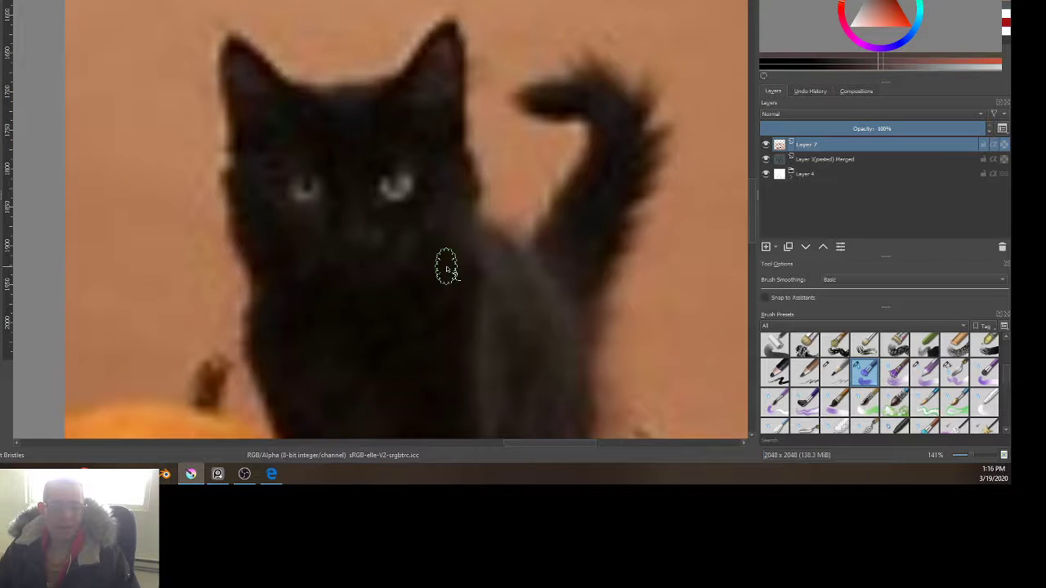
scroll(420, 296, "down", 2)
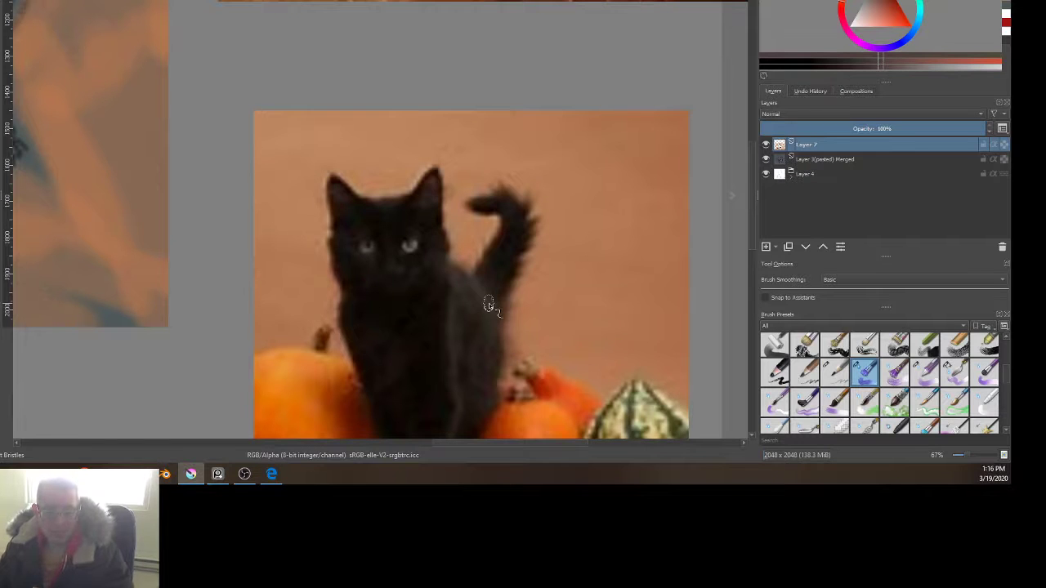
Step: Study the kitten-on-towel photo and compare the references with the blocked-in painting
scroll(427, 297, "down", 3)
left_click_drag(210, 243, 345, 200)
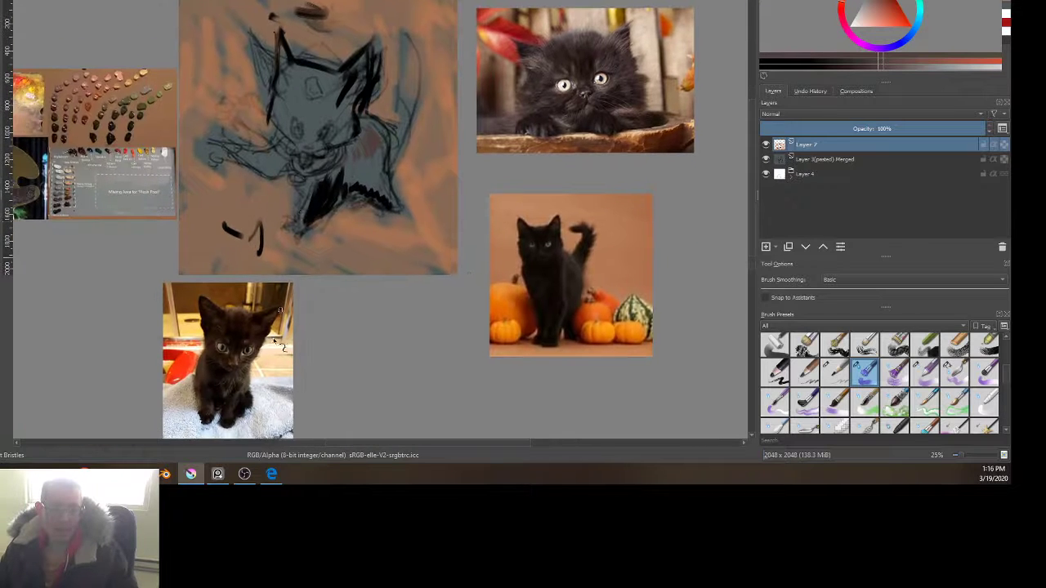
scroll(255, 362, "up", 2)
left_click_drag(321, 382, 397, 303)
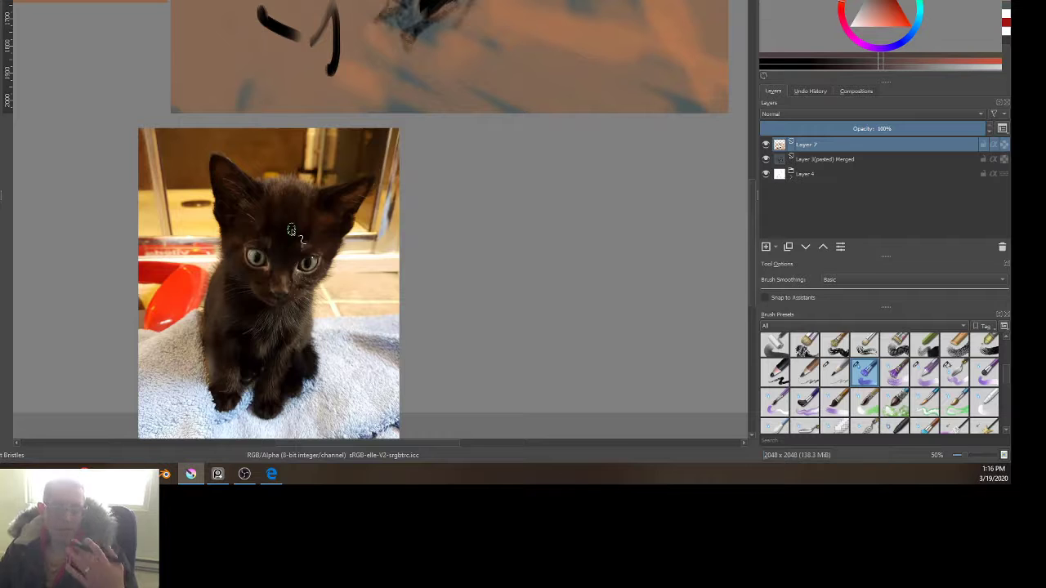
left_click_drag(299, 184, 268, 352)
left_click_drag(315, 166, 258, 319)
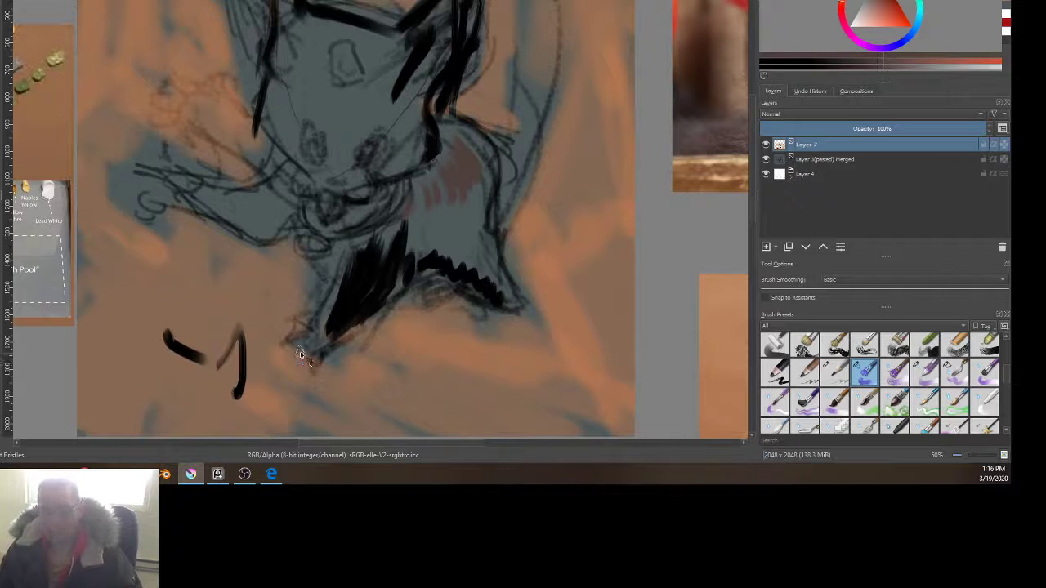
scroll(280, 352, "down", 5)
scroll(273, 352, "up", 5)
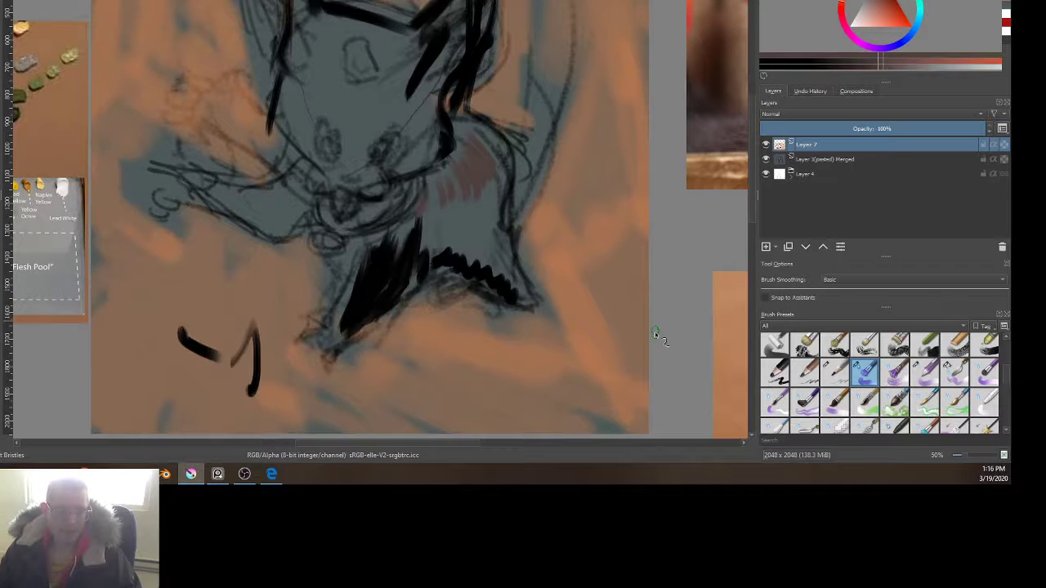
scroll(653, 331, "down", 2)
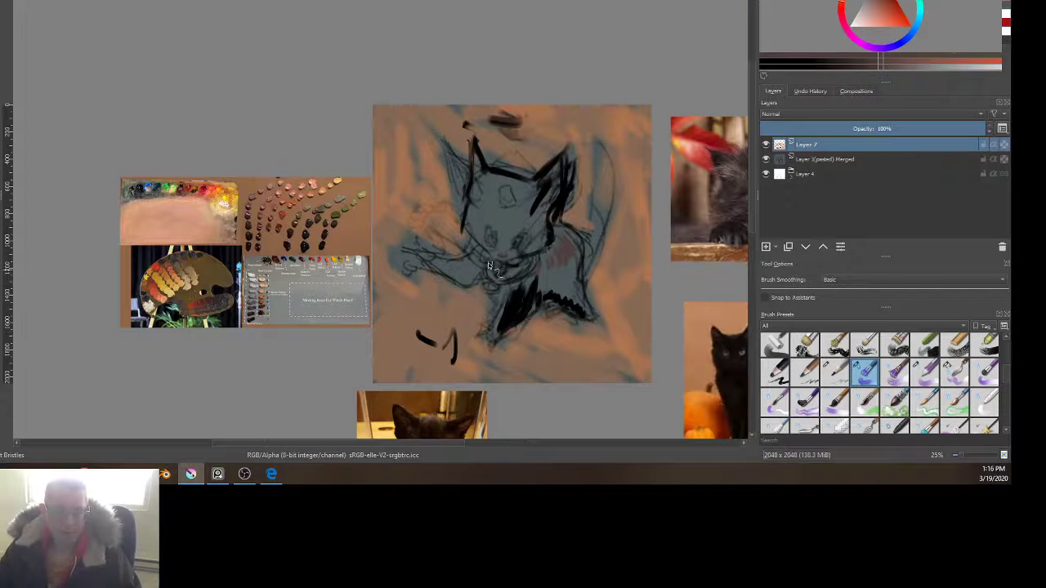
left_click_drag(603, 239, 497, 149)
scroll(458, 179, "up", 4)
left_click_drag(339, 121, 311, 73)
scroll(482, 215, "down", 1)
scroll(469, 217, "down", 2)
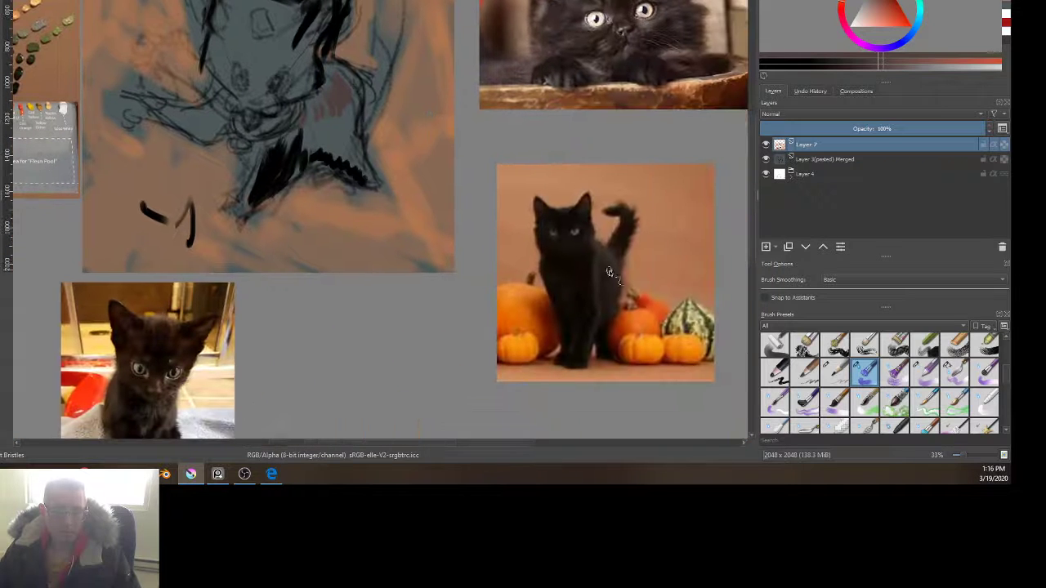
Step: Sample the pale cream from the fluffy kitten's eye and paint a solid oval for each of the painted kitten's eyes
left_click(604, 14, "ctrl")
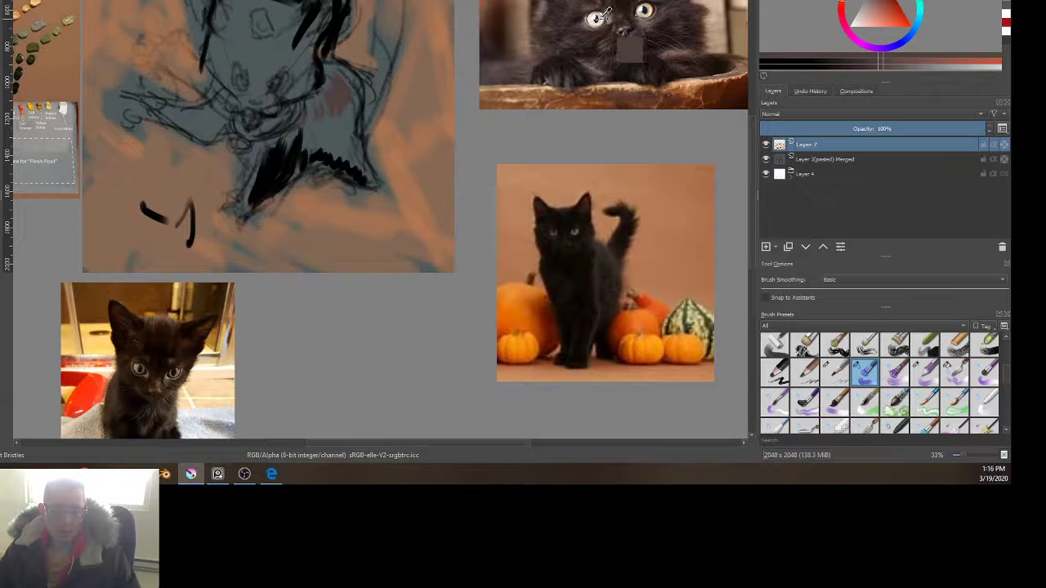
left_click(601, 20, "ctrl")
scroll(232, 49, "up", 4)
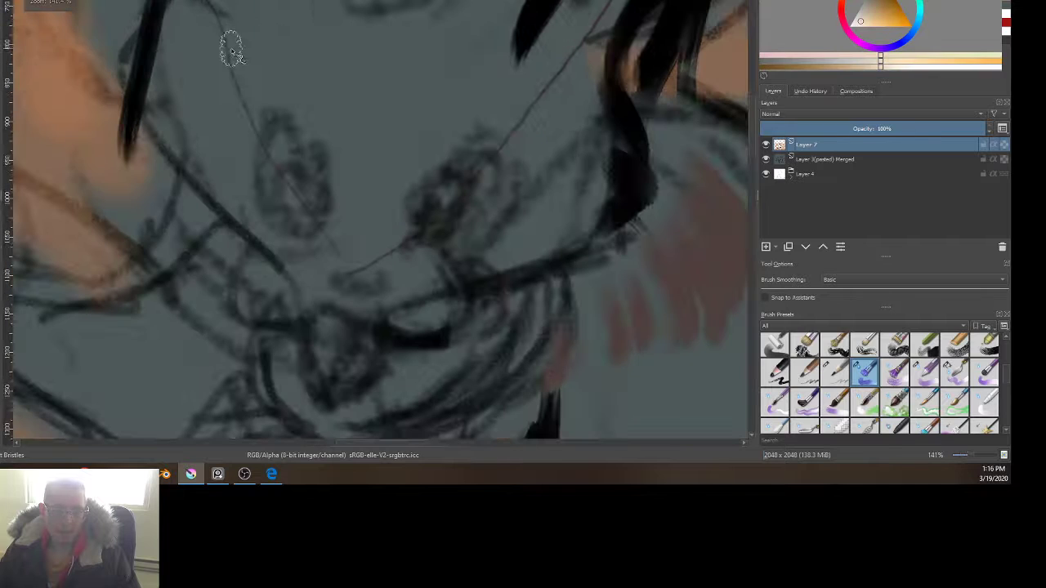
mouse_move(310, 201)
left_mouse_down()
mouse_move(297, 198)
mouse_move(299, 181)
left_mouse_up()
mouse_move(439, 190)
left_mouse_down()
mouse_move(431, 206)
mouse_move(436, 194)
left_mouse_up()
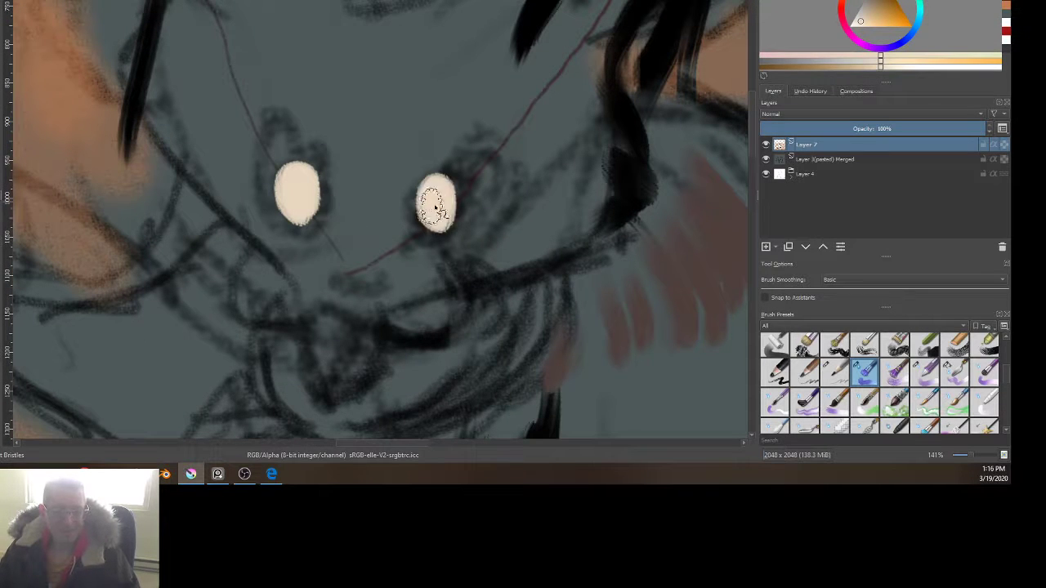
scroll(448, 219, "down", 5)
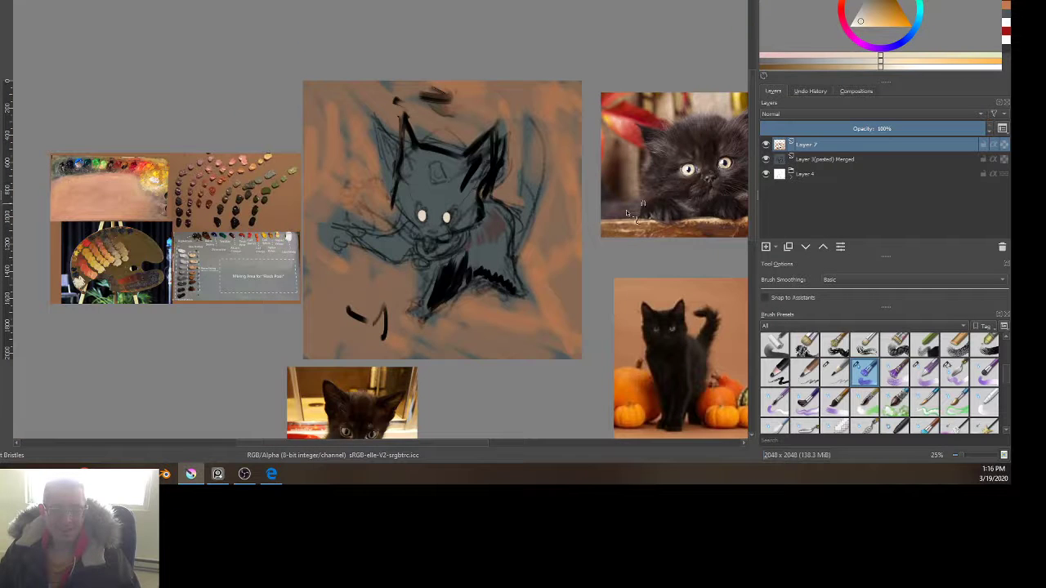
scroll(490, 249, "up", 5)
mouse_move(292, 137)
left_mouse_down()
mouse_move(299, 126)
mouse_move(304, 135)
left_mouse_up()
scroll(335, 276, "down", 5)
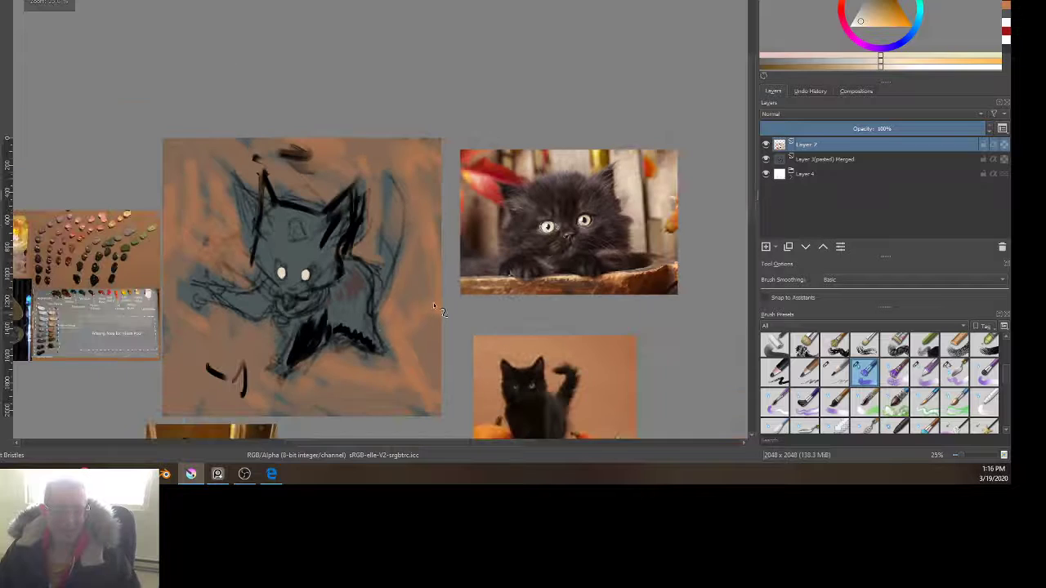
scroll(408, 183, "up", 2)
scroll(365, 237, "down", 1)
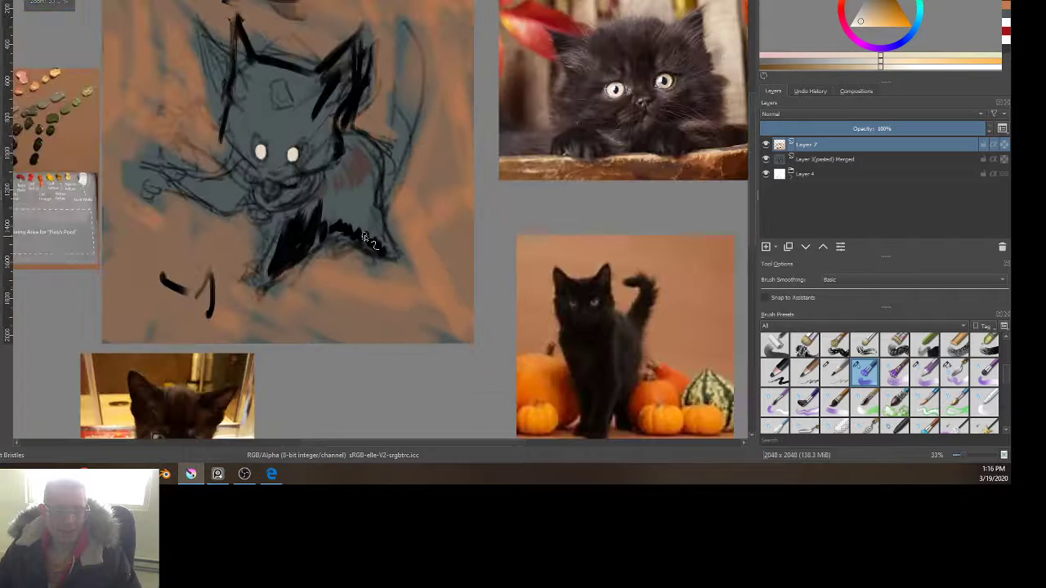
scroll(260, 168, "up", 3)
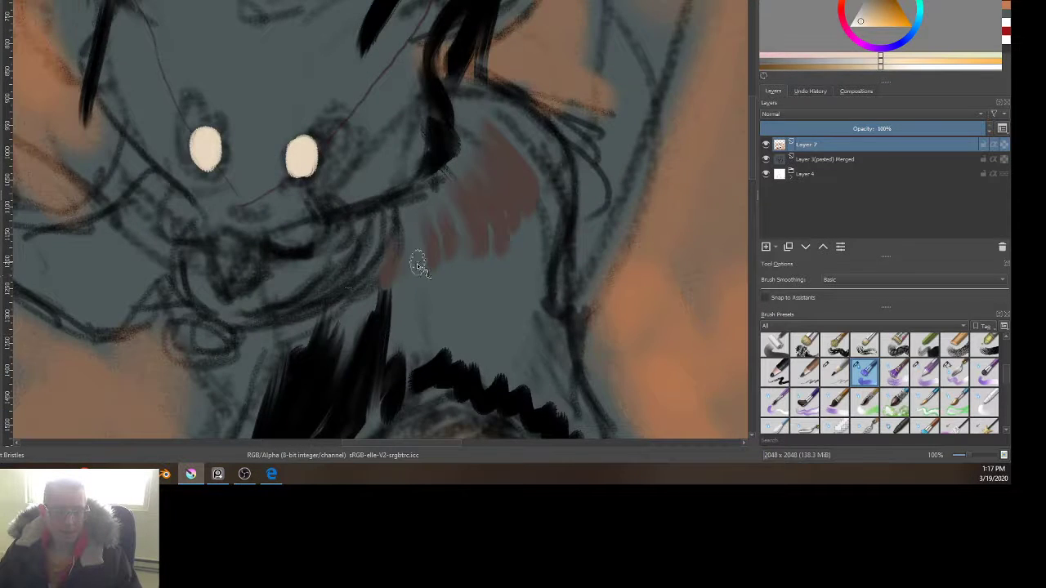
Step: Sample a very dark green from the palette reference photo, try a stroke across the outstretched foreleg, and undo it
scroll(416, 264, "down", 3)
scroll(450, 273, "down", 2)
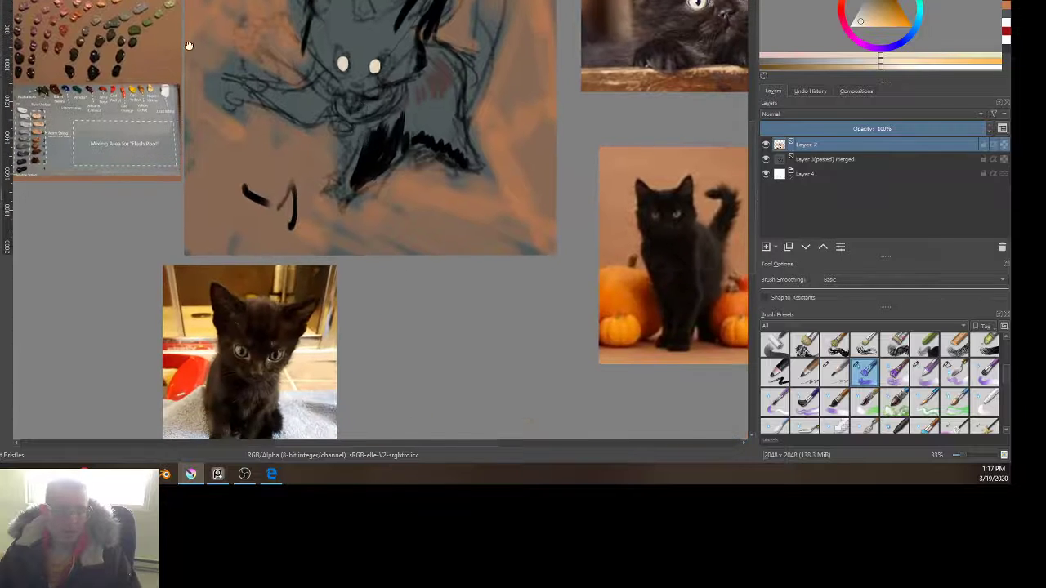
left_click_drag(188, 46, 296, 200)
left_click(258, 173, "ctrl")
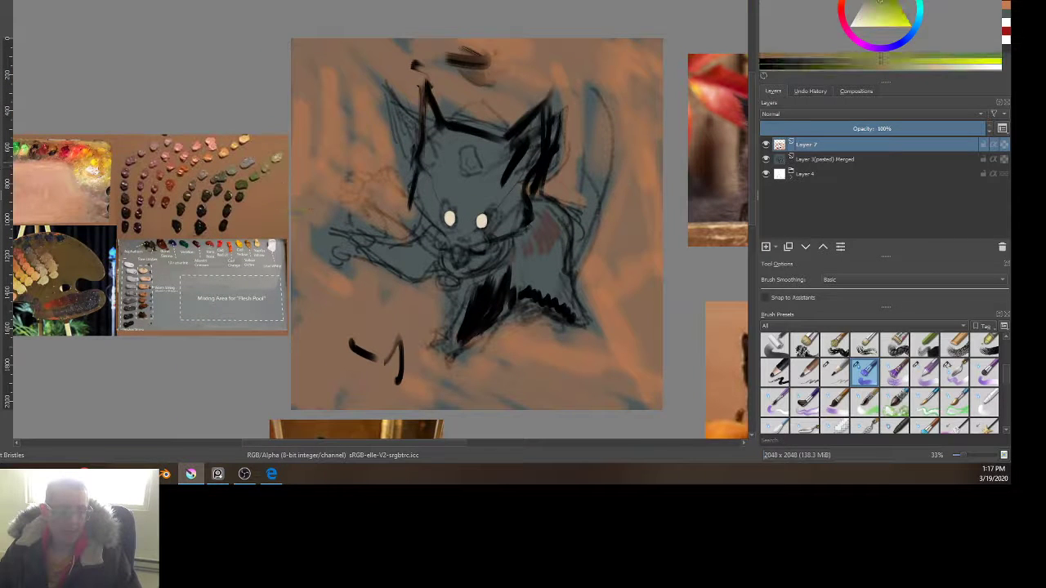
left_click_drag(300, 241, 386, 258)
key("ctrl+z")
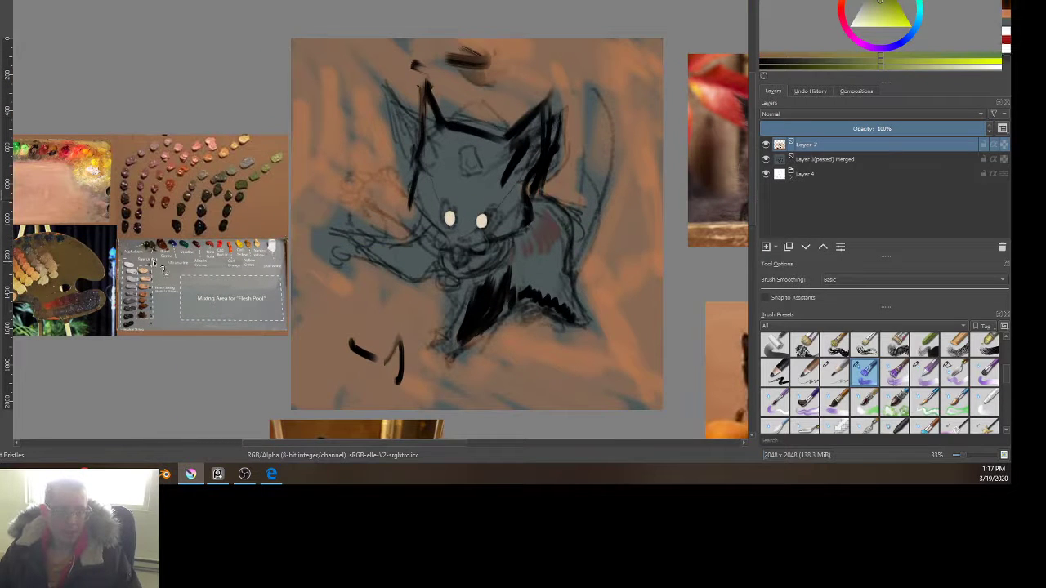
Step: Sample the bright green from the paint palette photo and brush it over the upper part of both cream eyes
left_click_drag(88, 251, 263, 289)
scroll(174, 182, "up", 2)
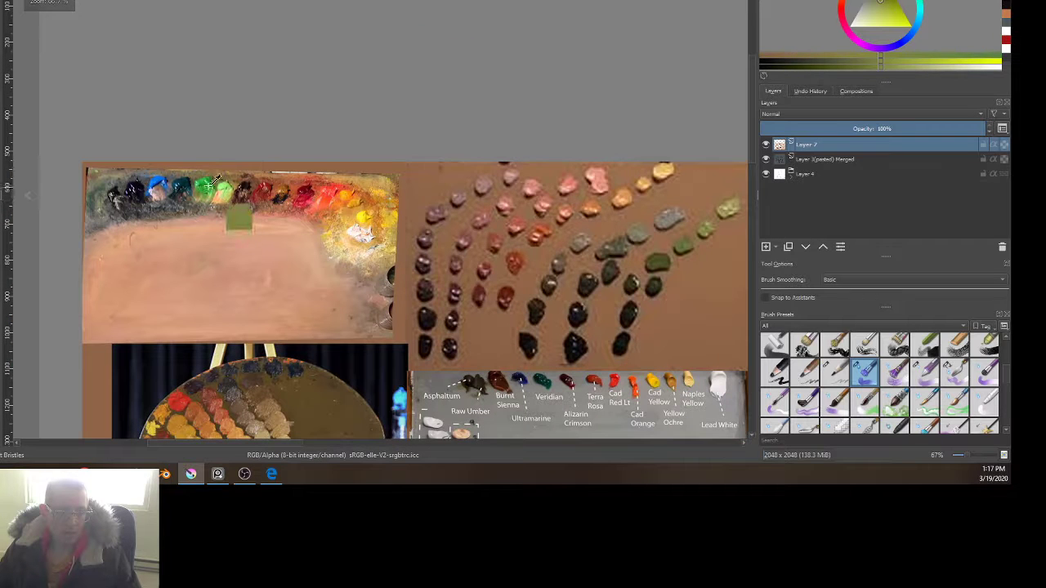
left_click(208, 191, "ctrl")
left_click_drag(449, 237, 31, 219)
left_click_drag(308, 234, 21, 154)
scroll(282, 250, "up", 3)
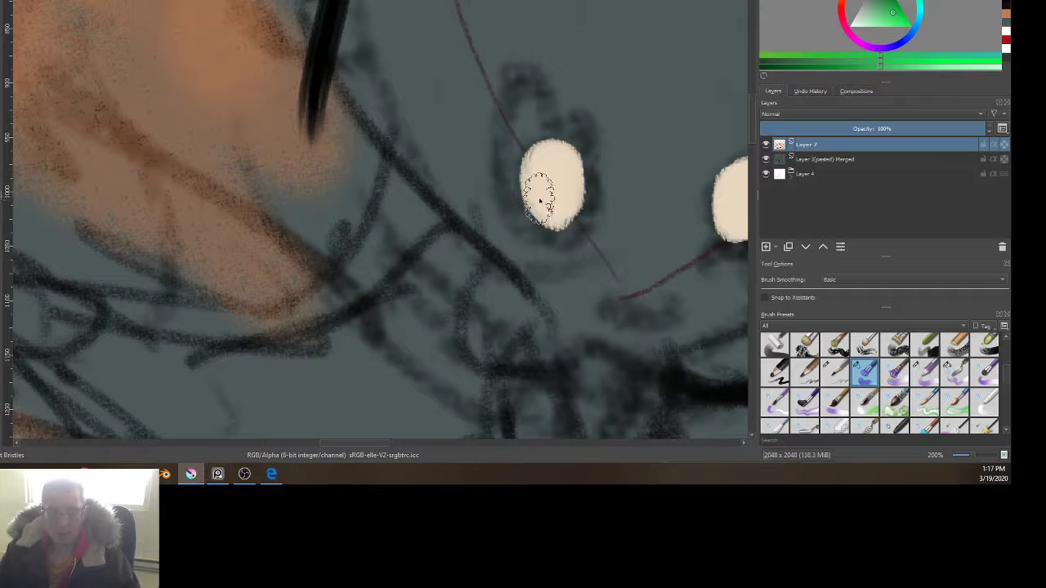
mouse_move(564, 192)
left_mouse_down()
mouse_move(553, 175)
mouse_move(548, 200)
left_mouse_up()
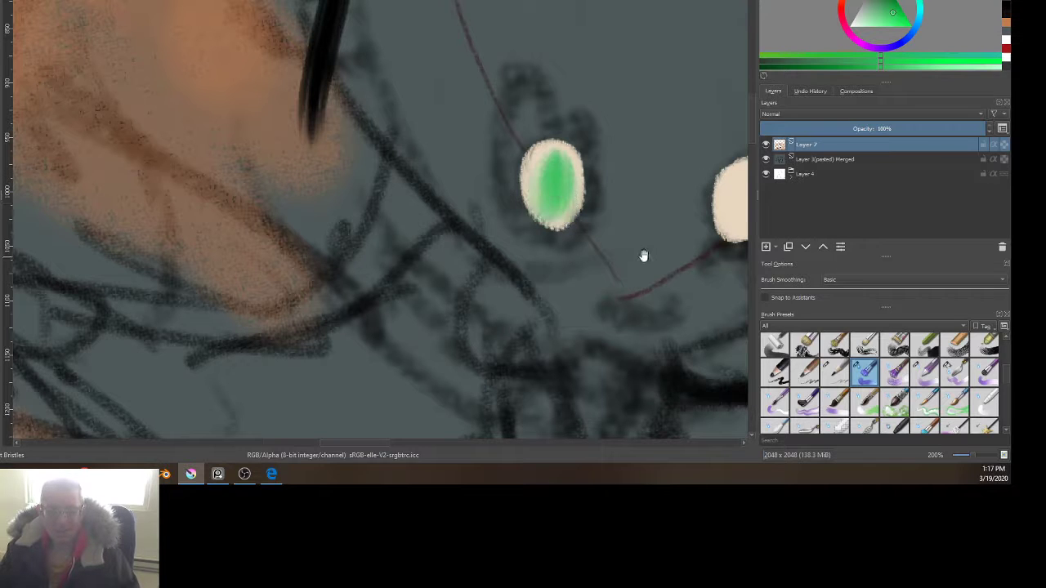
left_click_drag(644, 256, 428, 256)
mouse_move(532, 226)
left_mouse_down()
mouse_move(565, 203)
mouse_move(530, 223)
mouse_move(573, 216)
mouse_move(560, 237)
mouse_move(531, 238)
mouse_move(531, 247)
mouse_move(549, 211)
left_mouse_up()
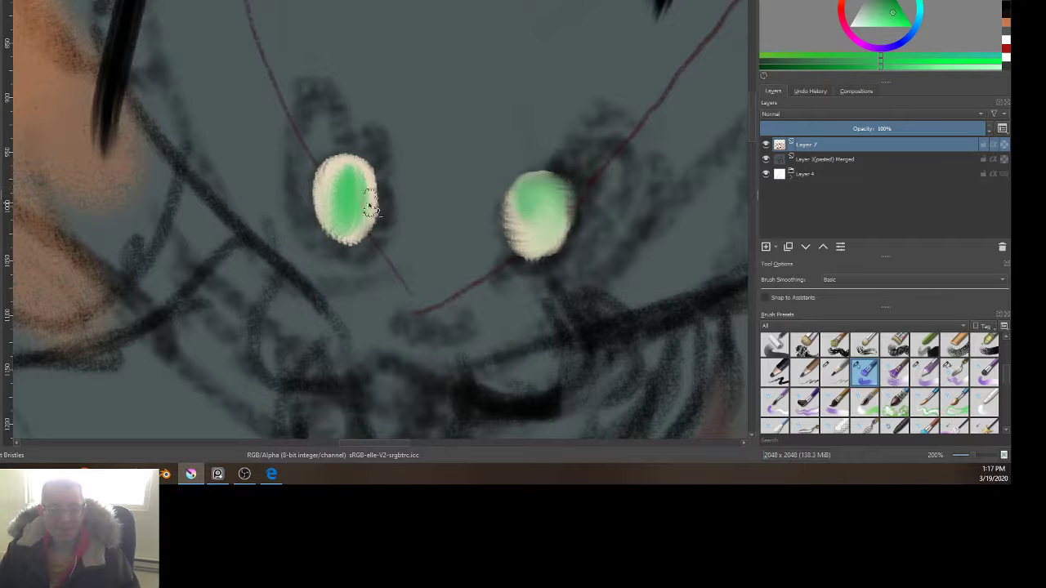
mouse_move(333, 168)
left_mouse_down()
mouse_move(365, 186)
mouse_move(340, 166)
mouse_move(360, 183)
mouse_move(363, 219)
mouse_move(343, 232)
mouse_move(329, 214)
mouse_move(335, 228)
mouse_move(342, 187)
mouse_move(319, 180)
mouse_move(344, 205)
left_mouse_up()
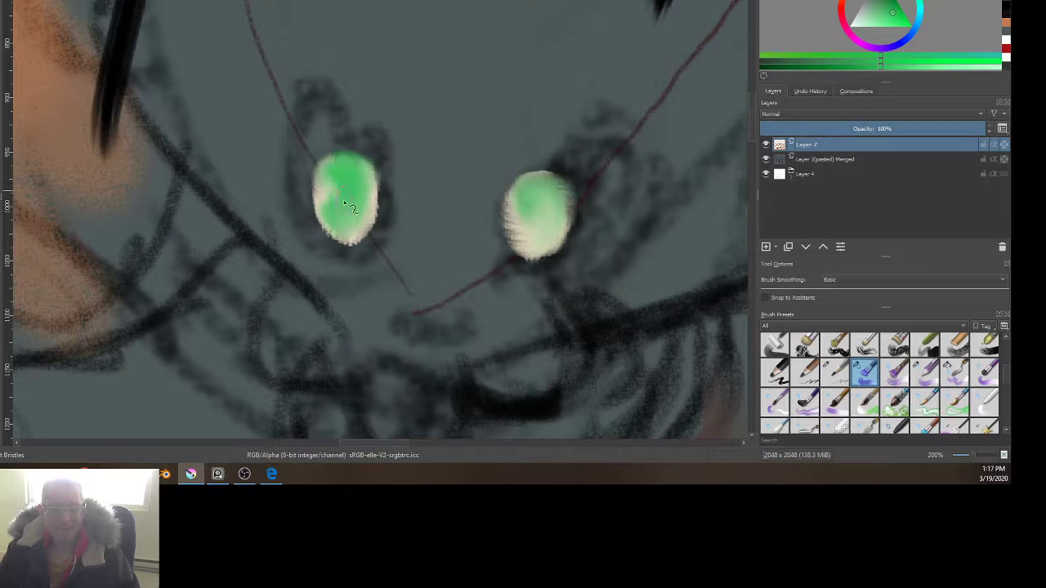
Step: Rework the eyes with sampled cream over their lower parts and sampled green over the upper part of the eye nearer the body
left_click(539, 248, "ctrl")
mouse_move(534, 234)
left_mouse_down()
mouse_move(507, 235)
mouse_move(500, 223)
left_mouse_up()
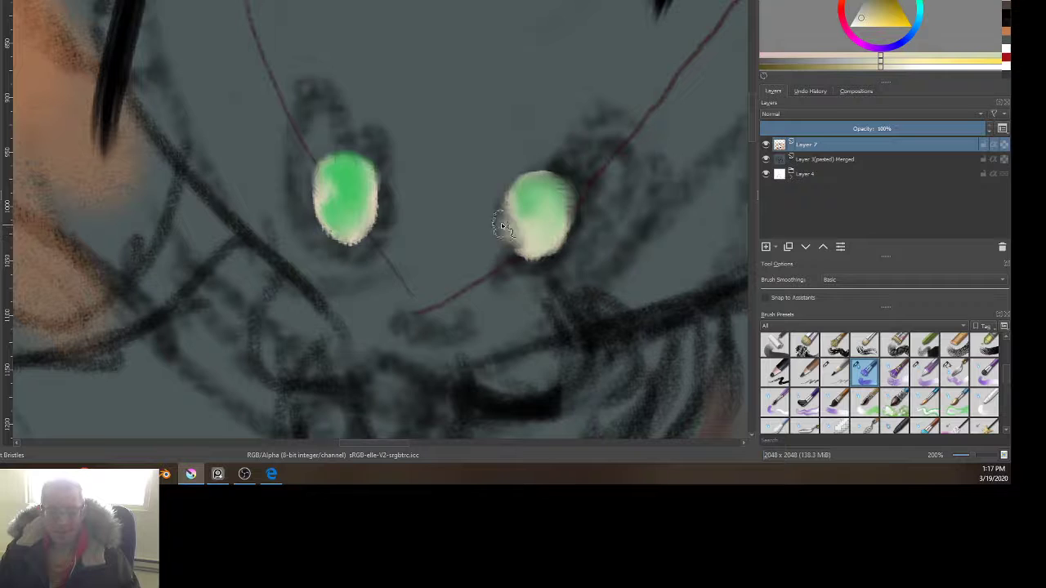
mouse_move(355, 224)
left_mouse_down()
mouse_move(326, 216)
mouse_move(350, 226)
mouse_move(338, 220)
mouse_move(368, 219)
left_mouse_up()
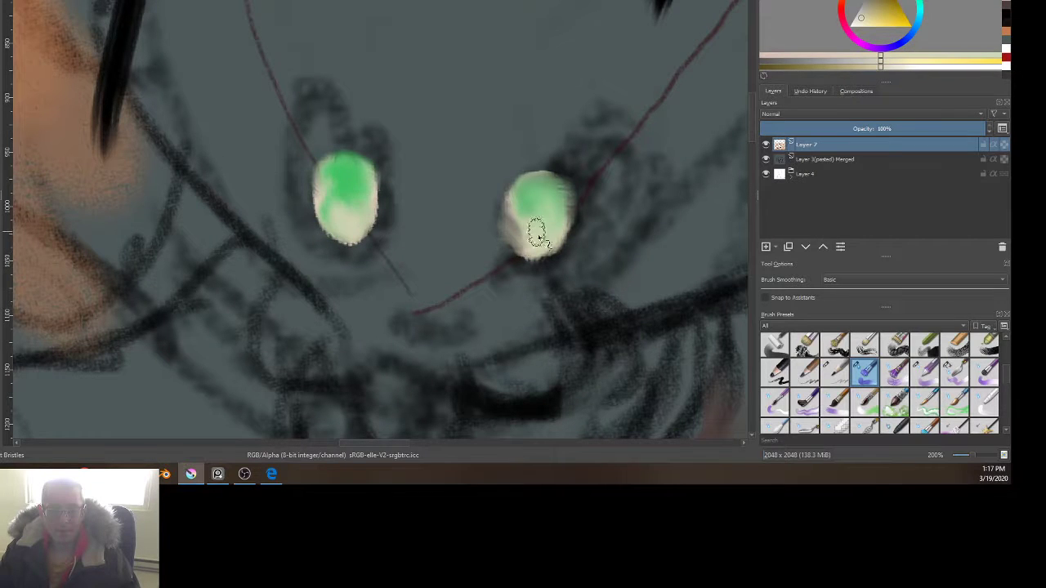
left_click(358, 209, "ctrl")
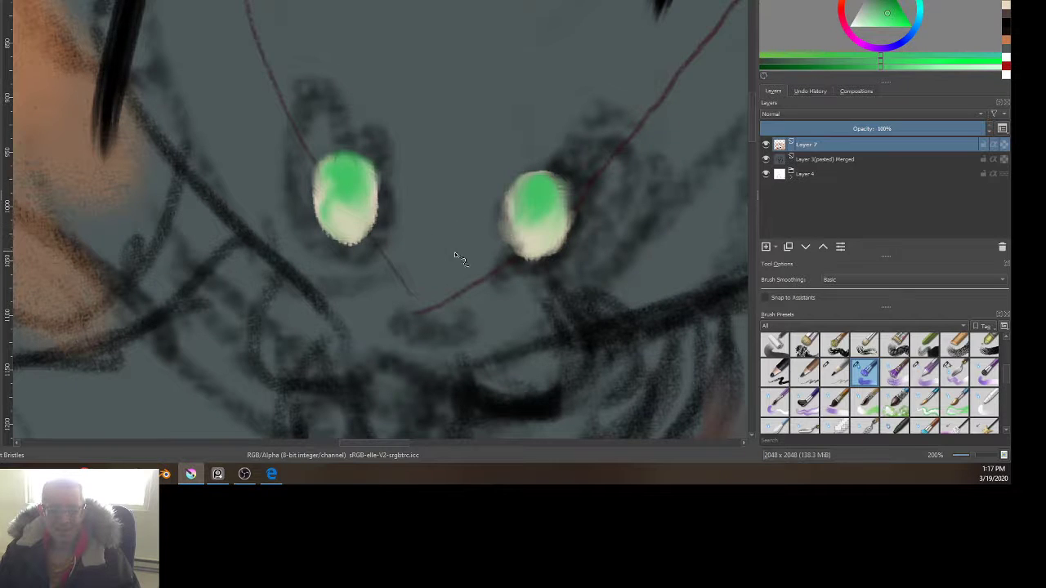
Step: Sample black from the painted mouth and paint a narrow vertical slit pupil in each green eye
left_click(526, 397, "ctrl")
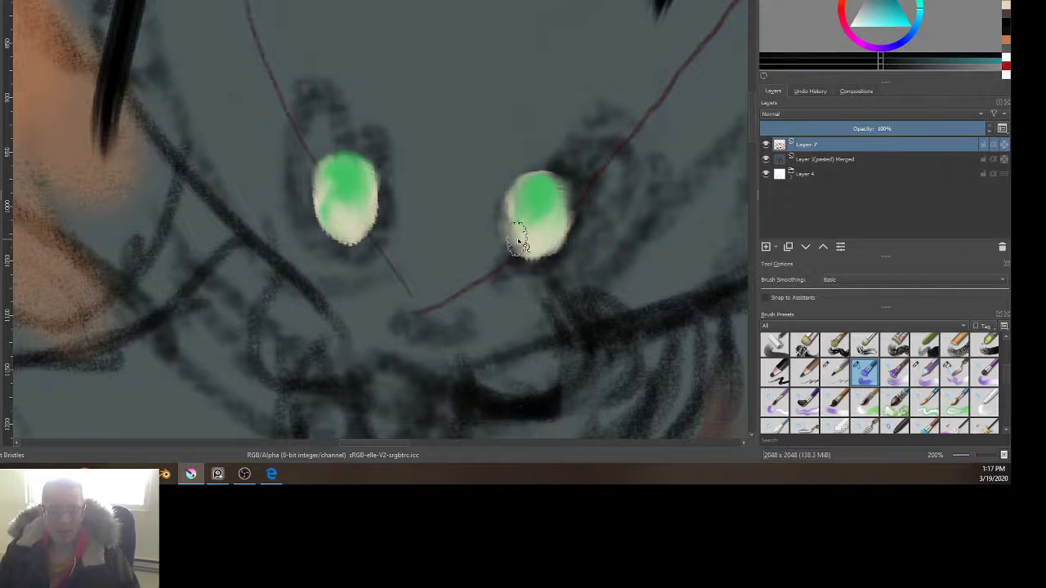
left_click_drag(537, 239, 539, 229)
left_click_drag(541, 210, 537, 237)
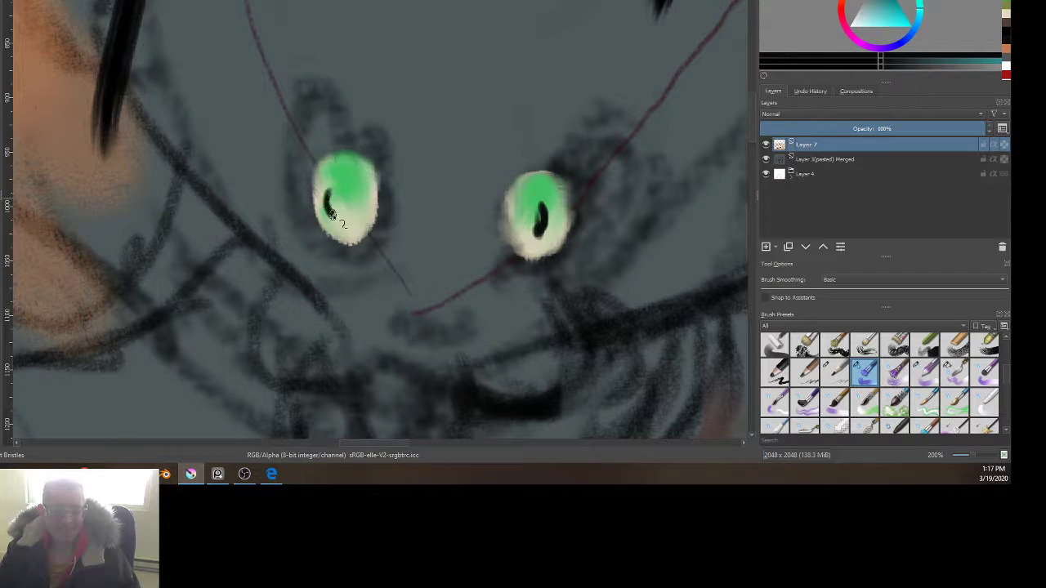
Step: Review the green eyes against the whole painting and compare the lighting and fur in the reference kitten photos
scroll(424, 347, "down", 5)
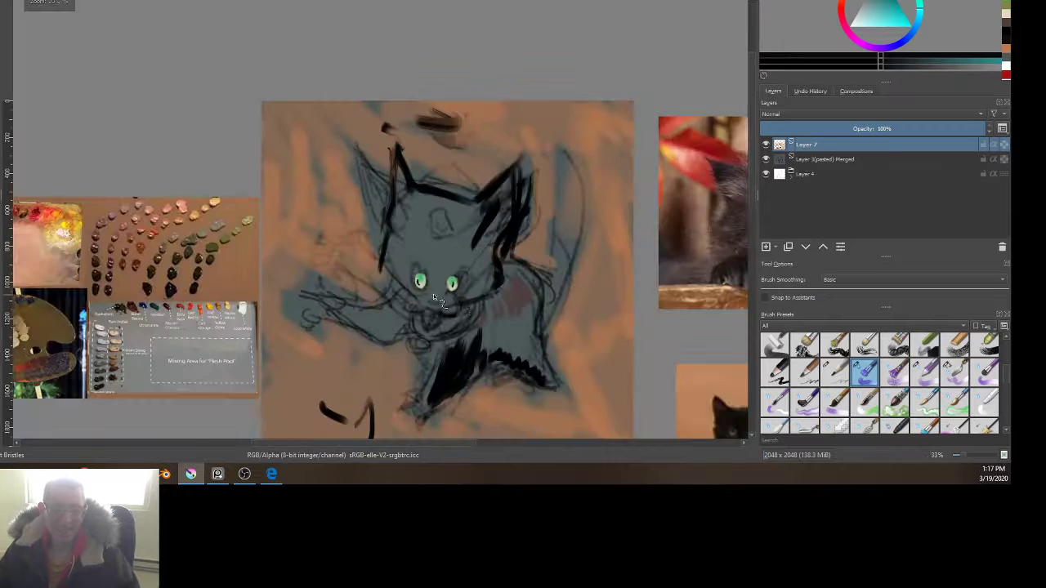
scroll(437, 299, "down", 3)
scroll(437, 299, "up", 3)
scroll(449, 302, "down", 2)
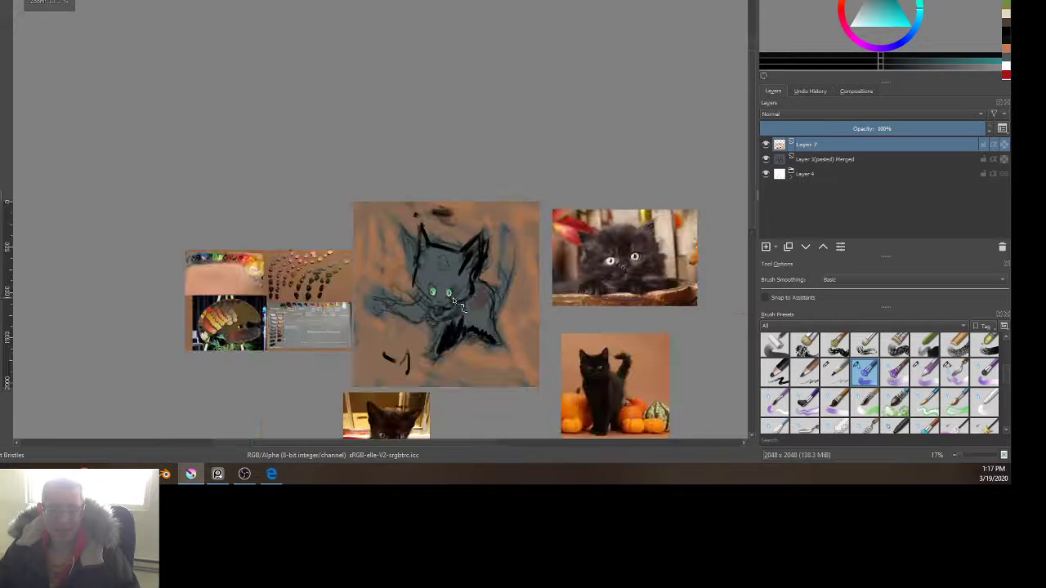
scroll(456, 304, "up", 2)
scroll(464, 304, "up", 2)
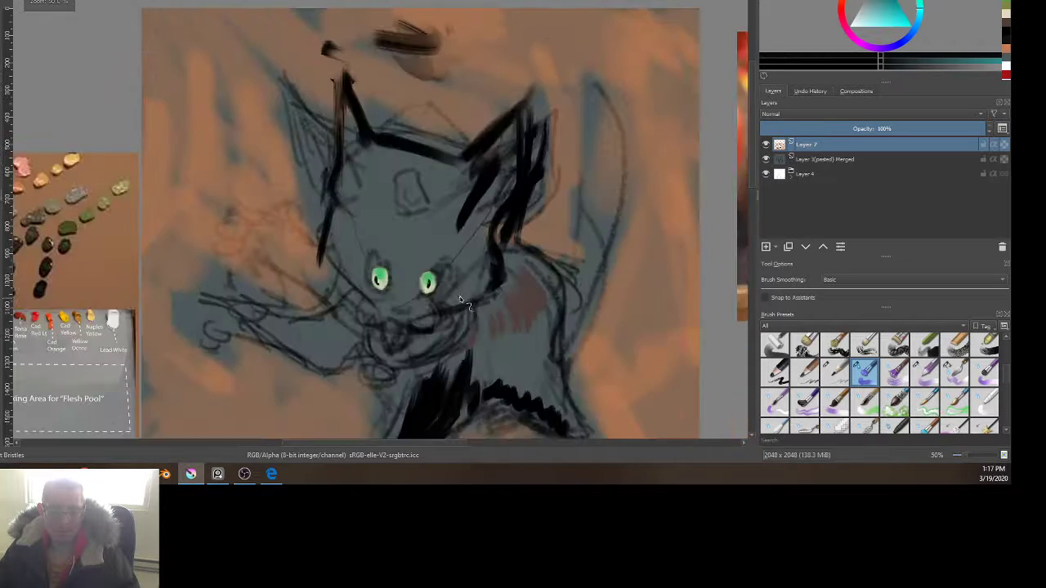
scroll(463, 301, "up", 2)
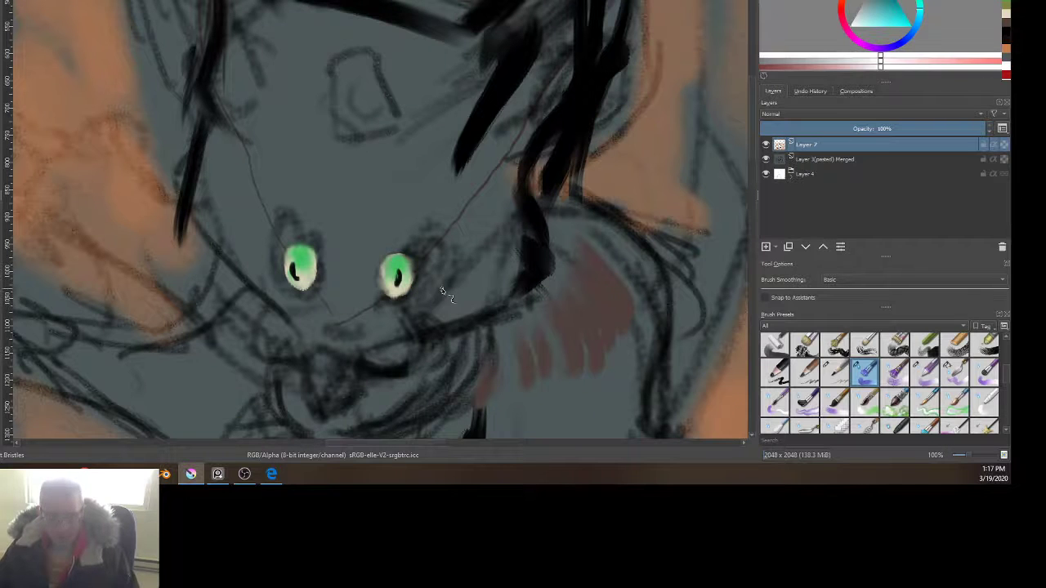
left_click_drag(315, 214, 398, 155)
scroll(398, 155, "down", 4)
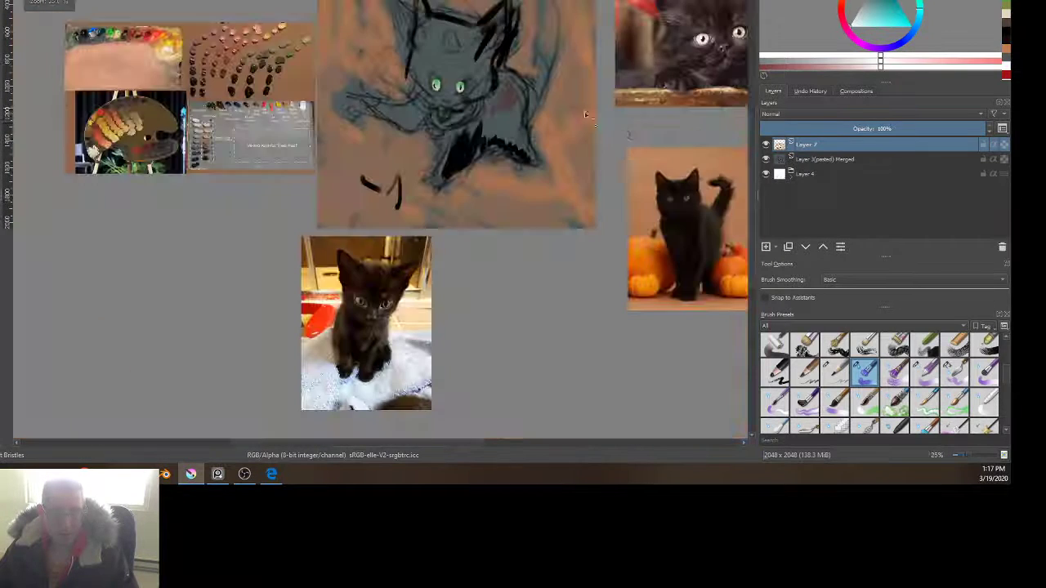
left_click_drag(661, 155, 666, 132)
left_click_drag(596, 97, 469, 158)
left_click_drag(234, 36, 233, 104)
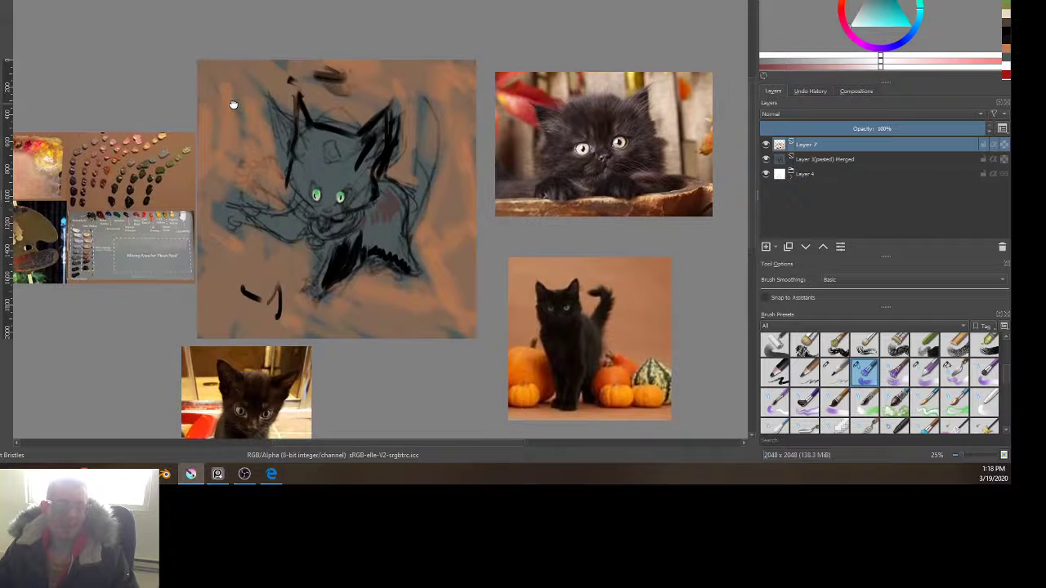
scroll(432, 212, "up", 3)
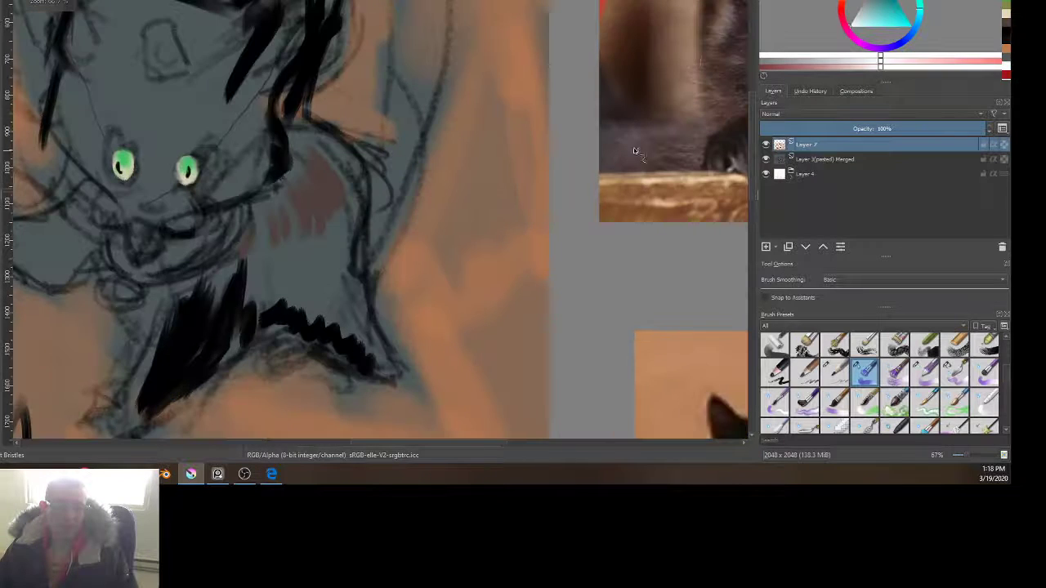
scroll(378, 164, "down", 4)
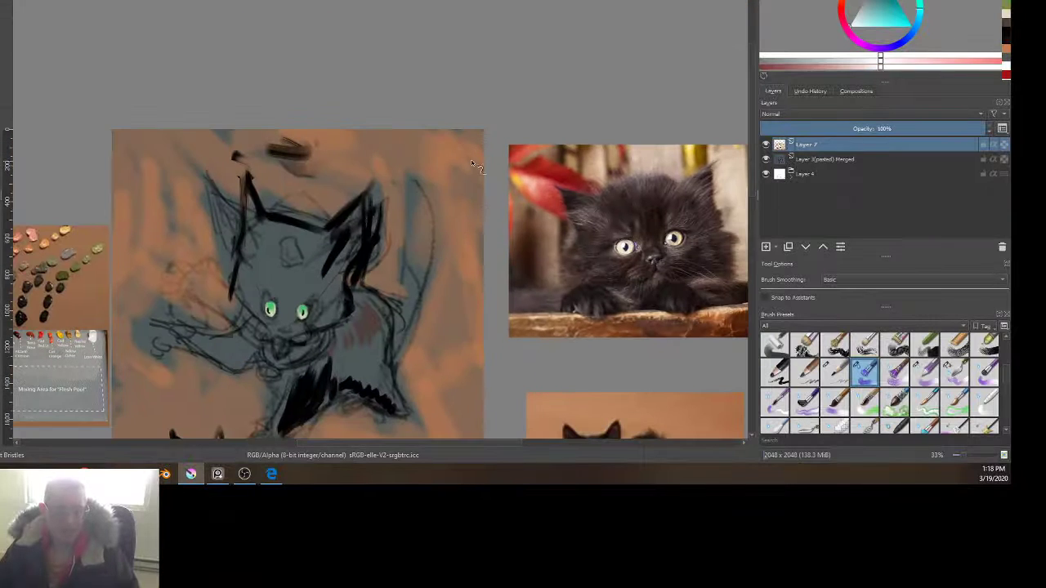
Step: Sketch a white arrow with a triangular head above the tail, pointing inward from the canvas's upper corner, to mark the light direction
left_click_drag(463, 141, 410, 158)
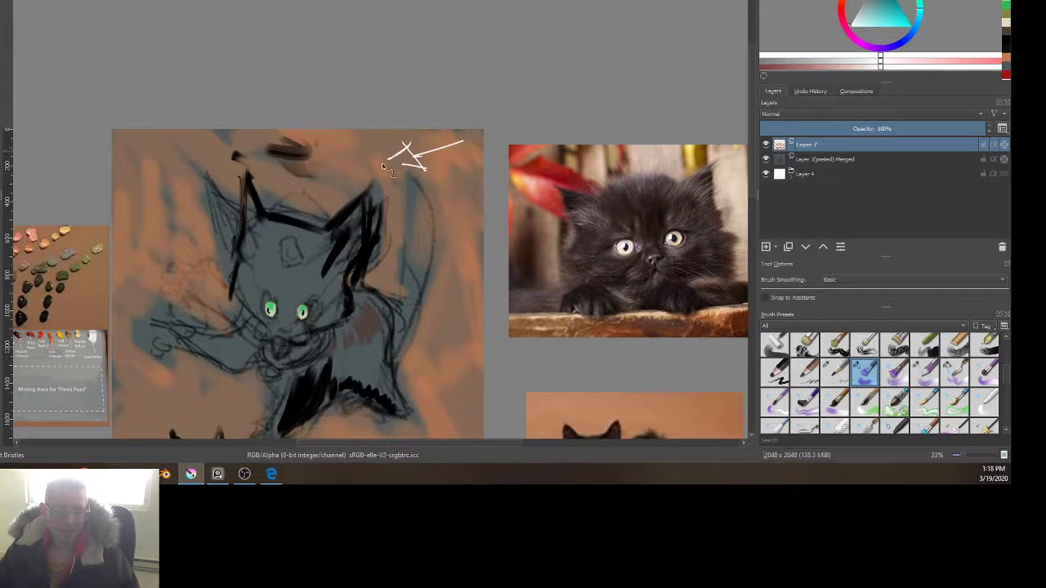
scroll(407, 181, "up", 2)
scroll(491, 268, "down", 2)
Step: Paint a small white highlight beside the pupil in each of the kitten's eyes
scroll(426, 329, "up", 3)
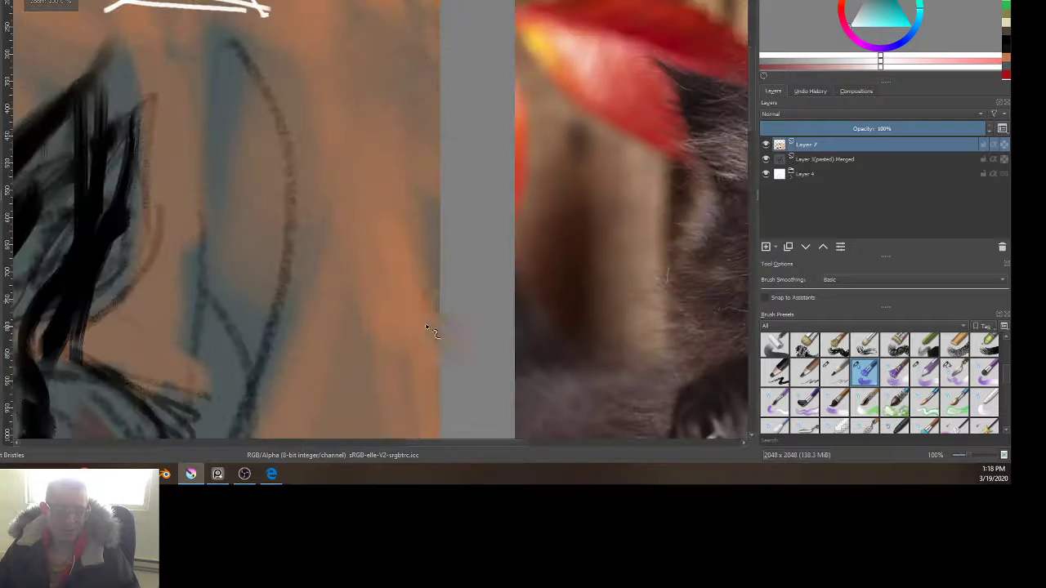
scroll(427, 329, "down", 3)
scroll(420, 334, "up", 1)
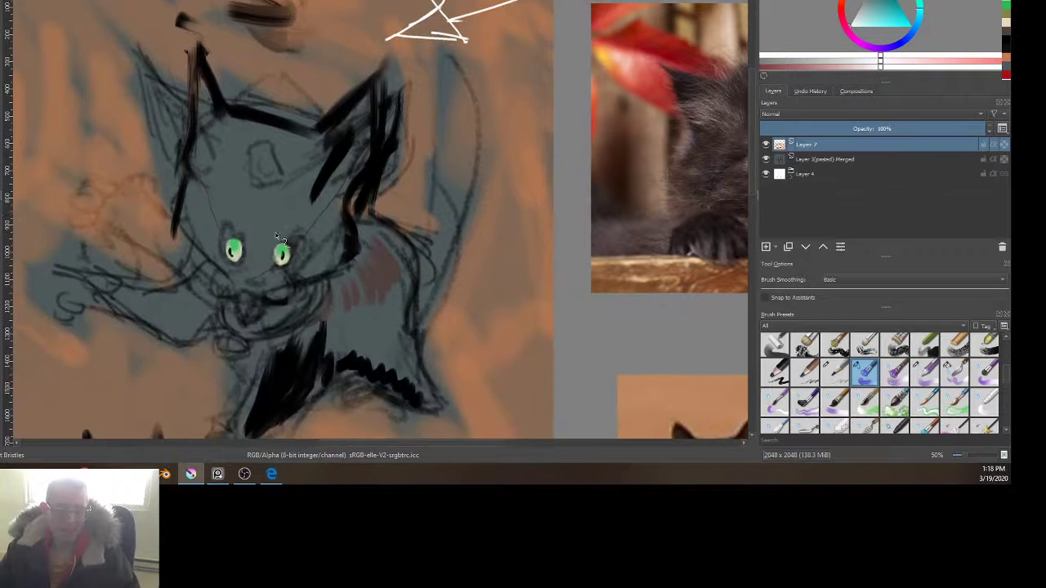
scroll(282, 245, "up", 3)
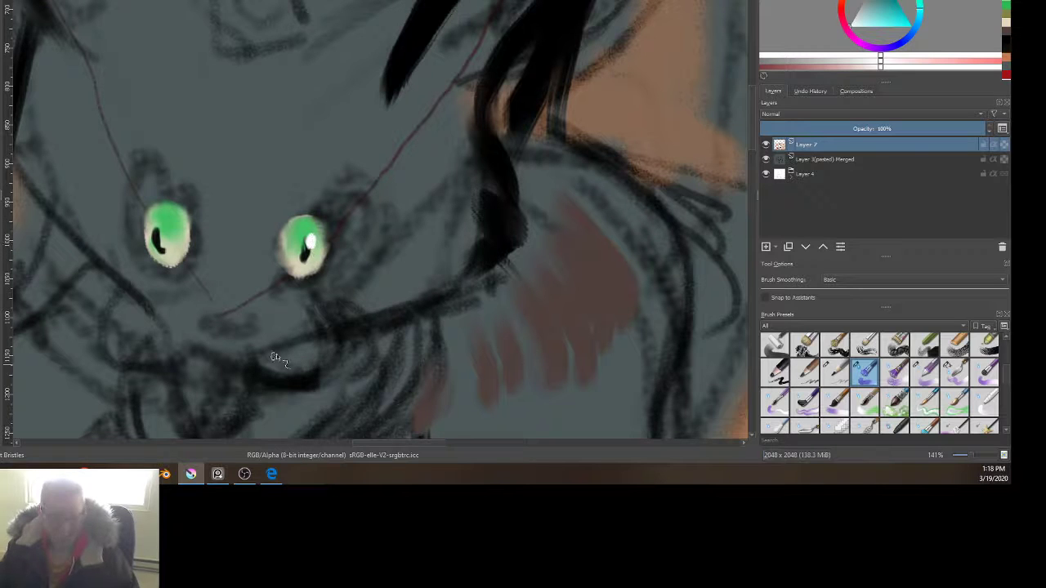
left_click_drag(308, 235, 312, 255)
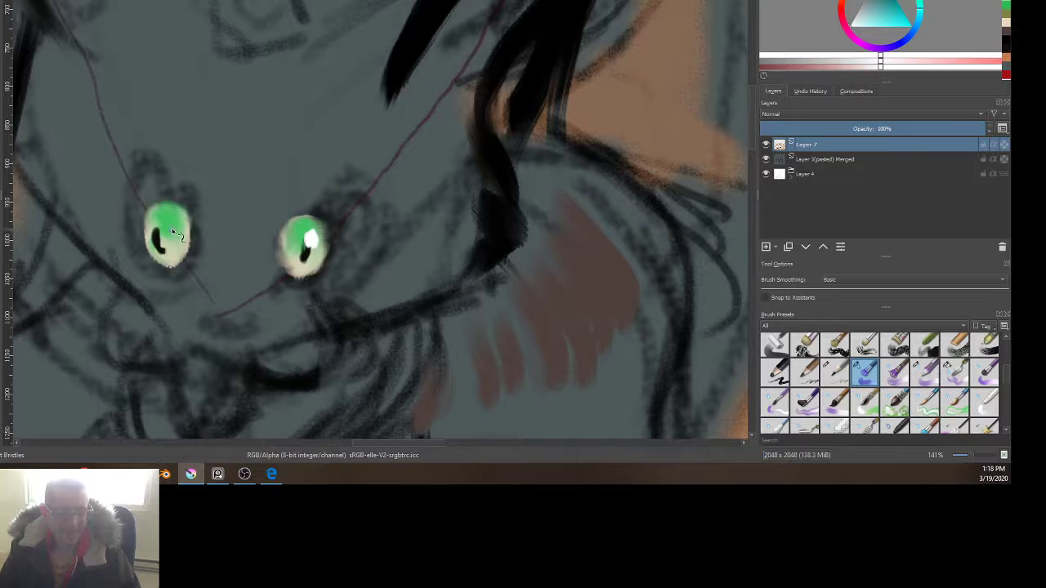
left_click_drag(172, 228, 171, 247)
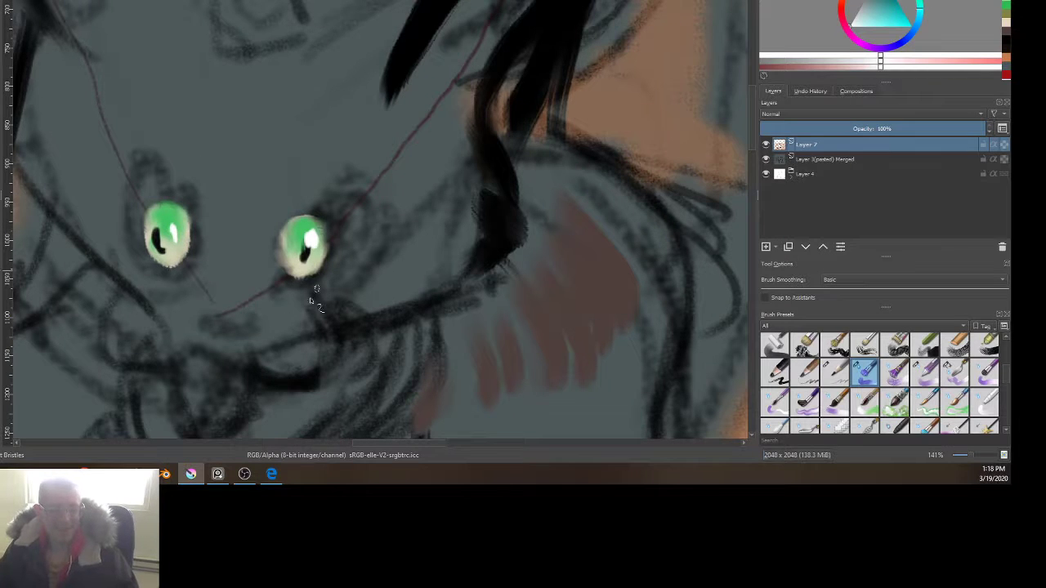
Step: Paint thin white rim-light strokes along the curve of the kitten's back and down its rear flank
scroll(204, 380, "down", 4)
scroll(270, 330, "up", 3)
left_click_drag(442, 219, 434, 59)
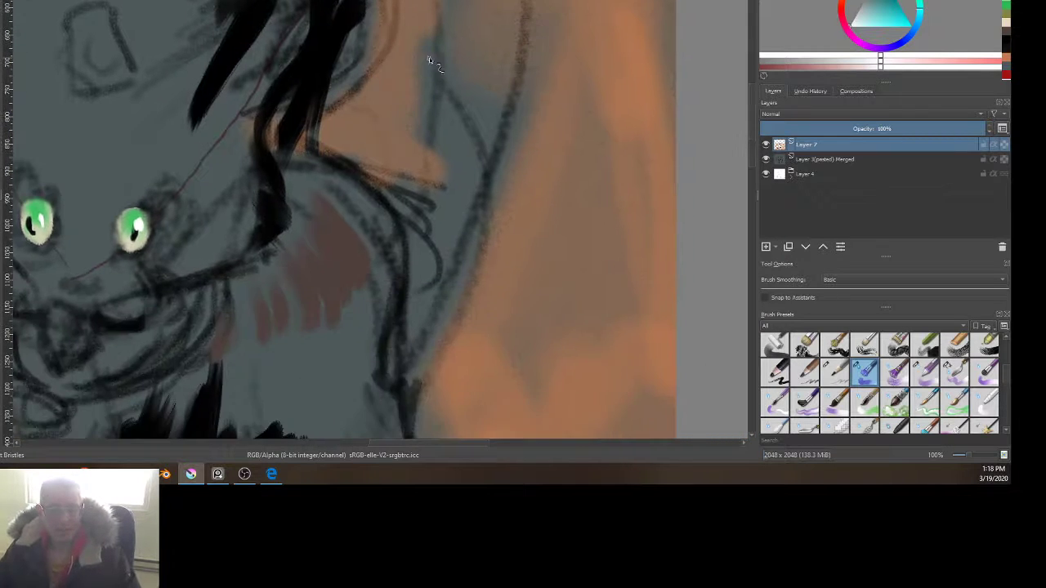
left_click_drag(338, 189, 389, 242)
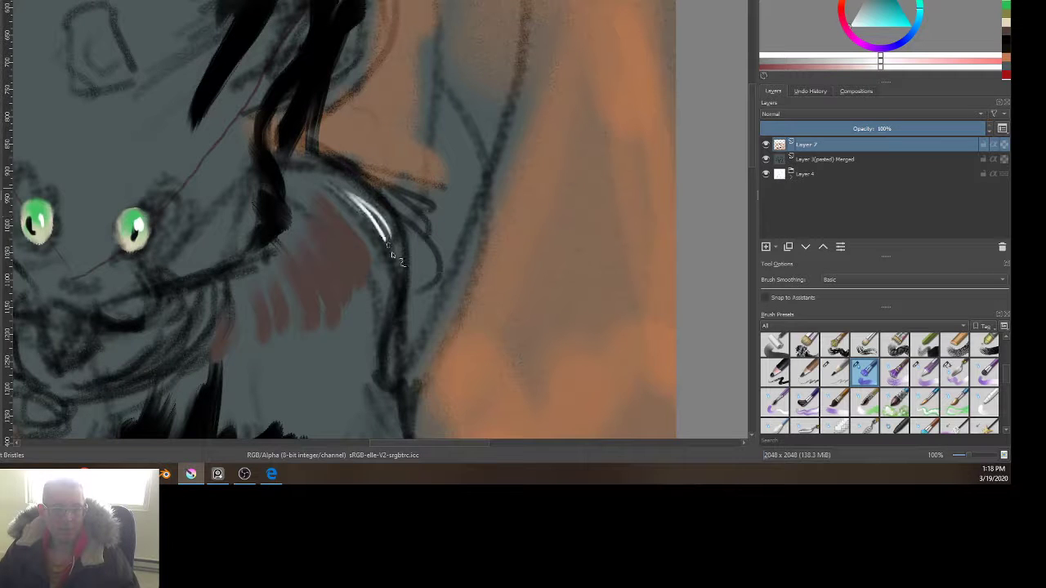
left_click_drag(390, 283, 364, 371)
left_click_drag(394, 315, 384, 389)
scroll(444, 447, "down", 1)
scroll(391, 342, "down", 3)
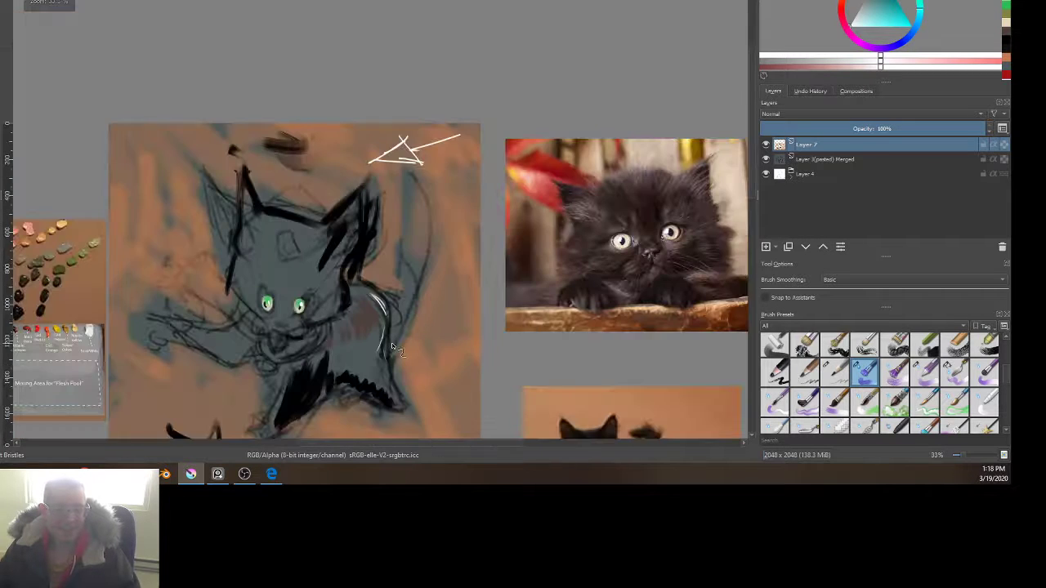
Step: Sample the black of the painted chest and fill the fur between the eyes up to the forehead with short strokes
left_click_drag(394, 320, 433, 192)
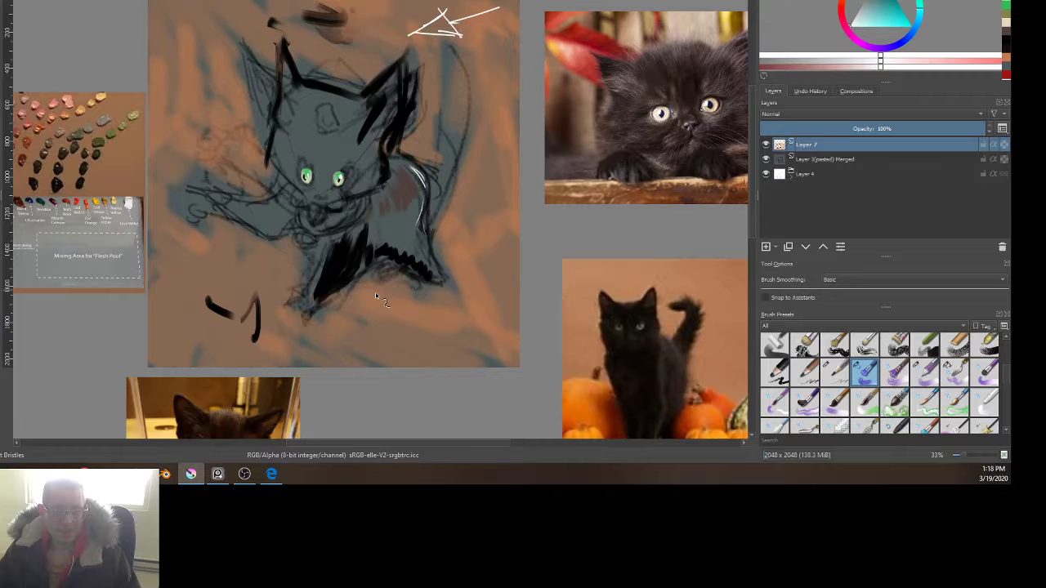
left_click(336, 270, "ctrl")
key("plus")
key("plus")
key("plus")
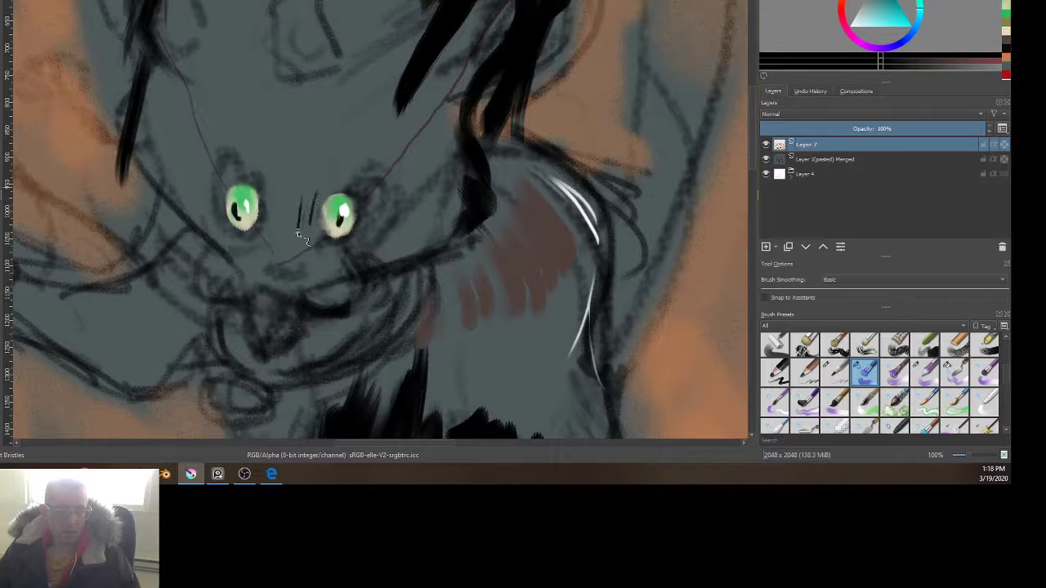
left_click_drag(273, 192, 263, 234)
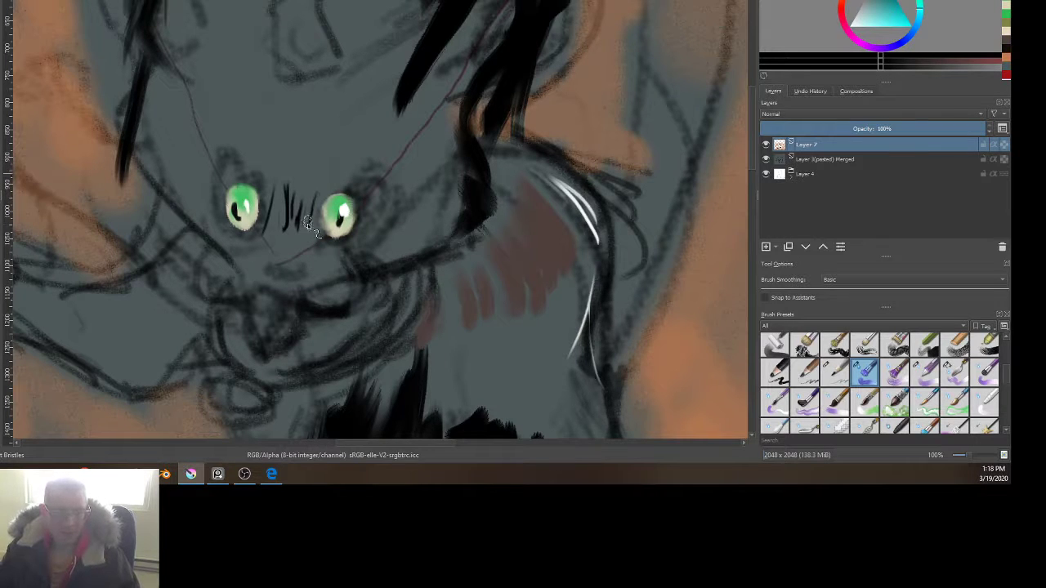
left_click_drag(305, 185, 299, 227)
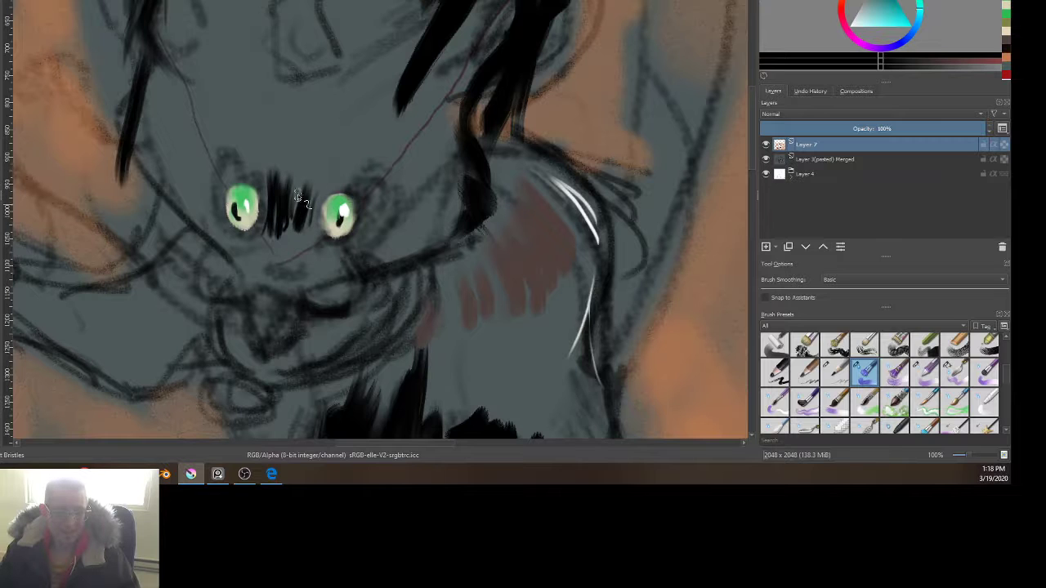
mouse_move(373, 136)
left_mouse_down()
mouse_move(310, 153)
mouse_move(299, 168)
mouse_move(306, 139)
mouse_move(271, 114)
mouse_move(301, 184)
left_mouse_up()
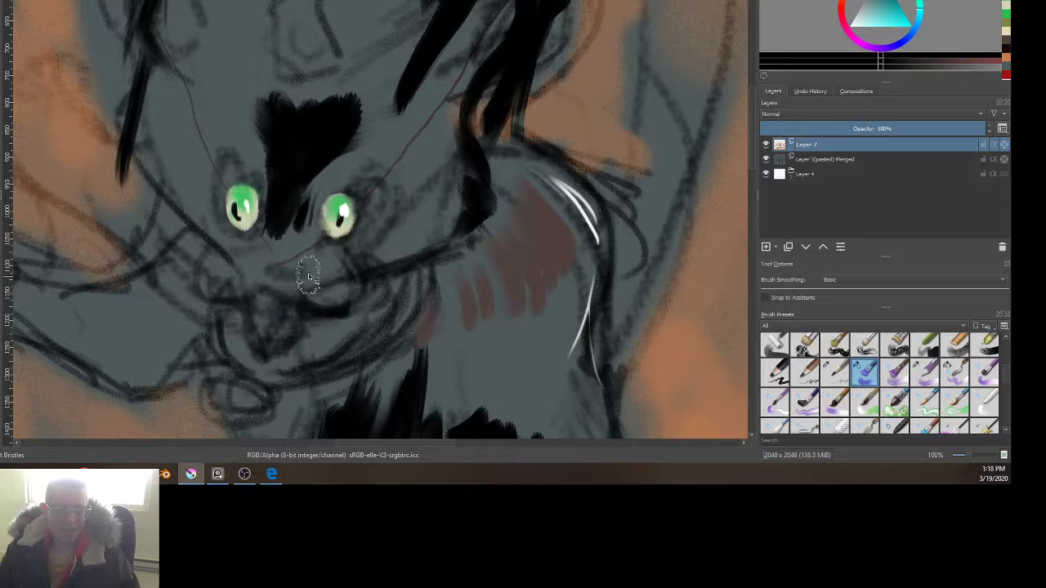
Step: Thicken the black fur along the belly, and fill the flank with reddish brown sampled from the shoulder patch, feathering black strokes into it
mouse_move(371, 206)
left_mouse_down()
mouse_move(304, 321)
mouse_move(283, 97)
left_mouse_up()
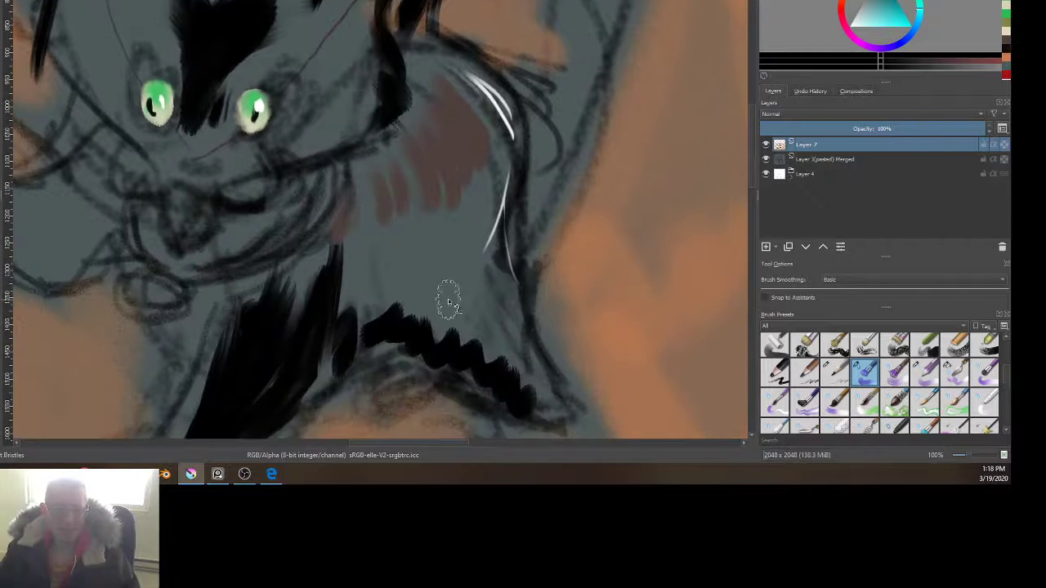
mouse_move(528, 395)
left_mouse_down()
mouse_move(403, 310)
mouse_move(353, 304)
left_mouse_up()
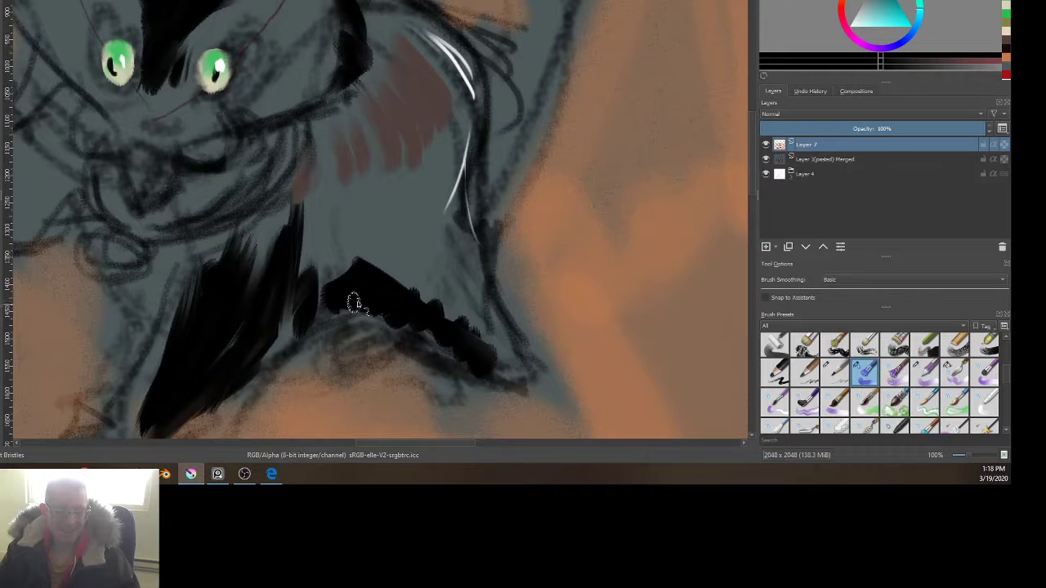
left_click(394, 140, "ctrl")
mouse_move(457, 260)
left_mouse_down()
mouse_move(480, 331)
mouse_move(451, 245)
mouse_move(428, 245)
mouse_move(367, 156)
mouse_move(294, 200)
mouse_move(316, 237)
mouse_move(415, 297)
mouse_move(444, 269)
mouse_move(467, 331)
mouse_move(495, 355)
mouse_move(457, 301)
mouse_move(462, 327)
mouse_move(433, 311)
mouse_move(413, 253)
mouse_move(358, 245)
mouse_move(320, 287)
mouse_move(292, 230)
mouse_move(266, 302)
left_mouse_up()
left_click(467, 331, "ctrl")
left_click(289, 218, "ctrl")
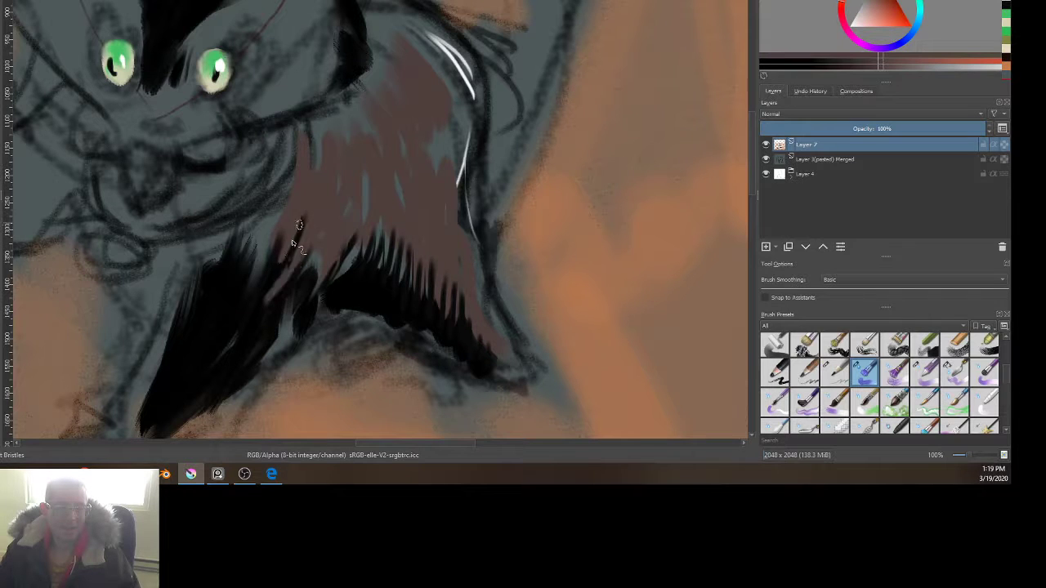
Step: Block in the kitten's raised tail in solid black from the rump up past its sketched tip
mouse_move(292, 241)
left_mouse_down()
mouse_move(225, 294)
mouse_move(214, 332)
mouse_move(193, 334)
mouse_move(281, 268)
mouse_move(451, 298)
mouse_move(411, 442)
mouse_move(474, 341)
left_mouse_up()
left_click_drag(568, 275, 327, 462)
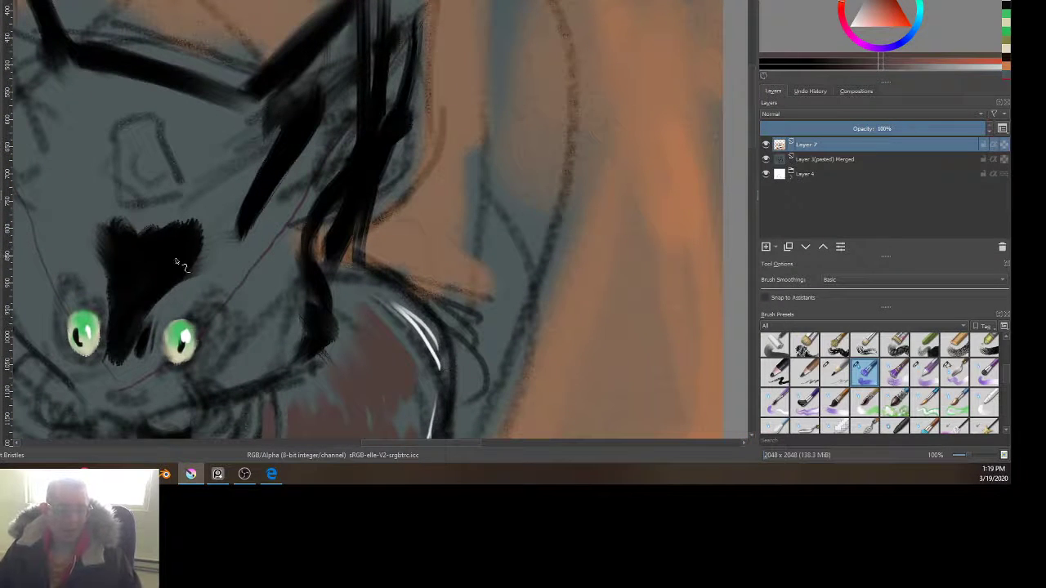
scroll(319, 274, "down", 3)
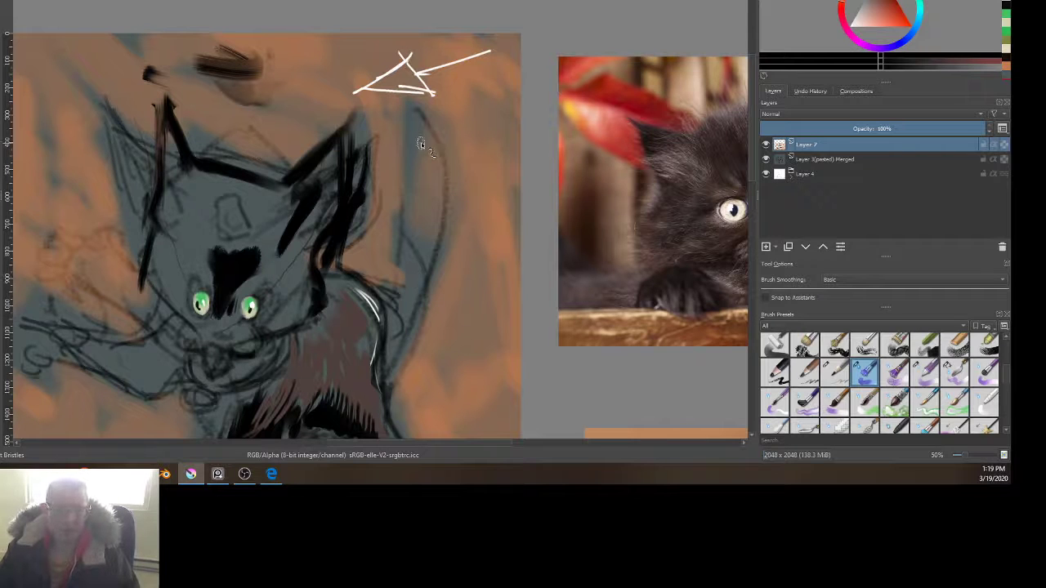
mouse_move(412, 135)
left_mouse_down()
mouse_move(431, 155)
mouse_move(406, 246)
mouse_move(418, 281)
mouse_move(389, 298)
left_mouse_up()
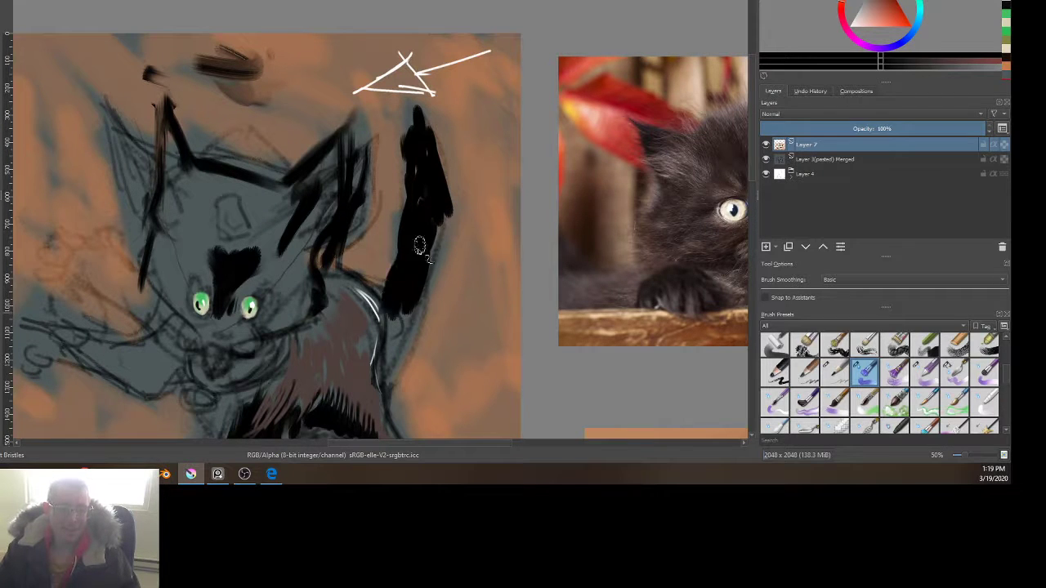
mouse_move(403, 242)
left_mouse_down()
mouse_move(418, 146)
mouse_move(396, 114)
left_mouse_up()
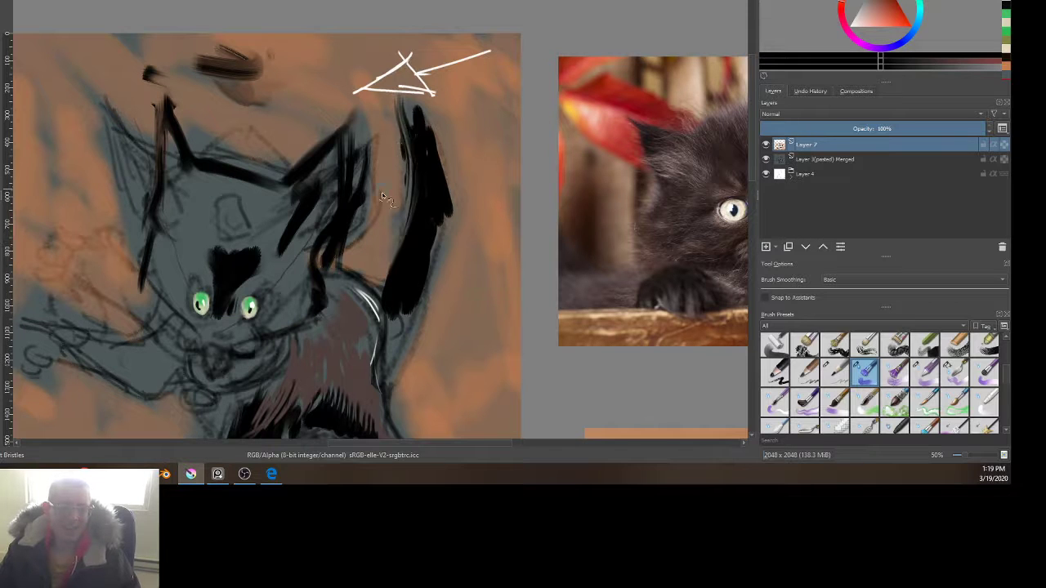
left_click_drag(434, 221, 397, 70)
mouse_move(430, 188)
left_mouse_down()
mouse_move(392, 57)
mouse_move(404, 156)
mouse_move(380, 33)
mouse_move(442, 155)
left_mouse_up()
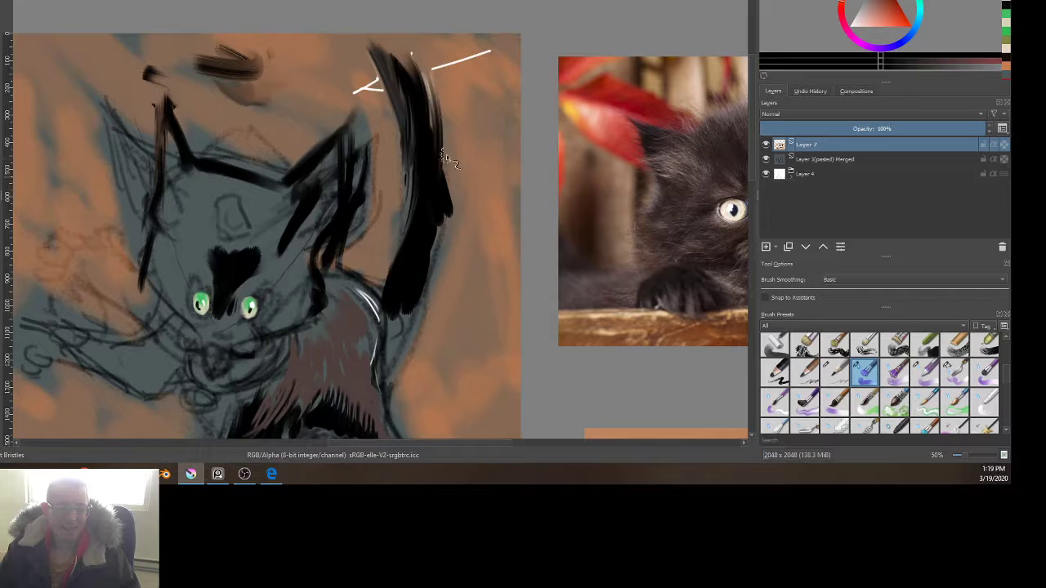
Step: Feather the tail's outer edge with short, spiky black fur strokes down to its base
mouse_move(442, 83)
left_mouse_down()
mouse_move(433, 229)
mouse_move(418, 249)
mouse_move(441, 163)
mouse_move(419, 161)
mouse_move(404, 245)
mouse_move(433, 139)
mouse_move(441, 199)
mouse_move(458, 198)
left_mouse_up()
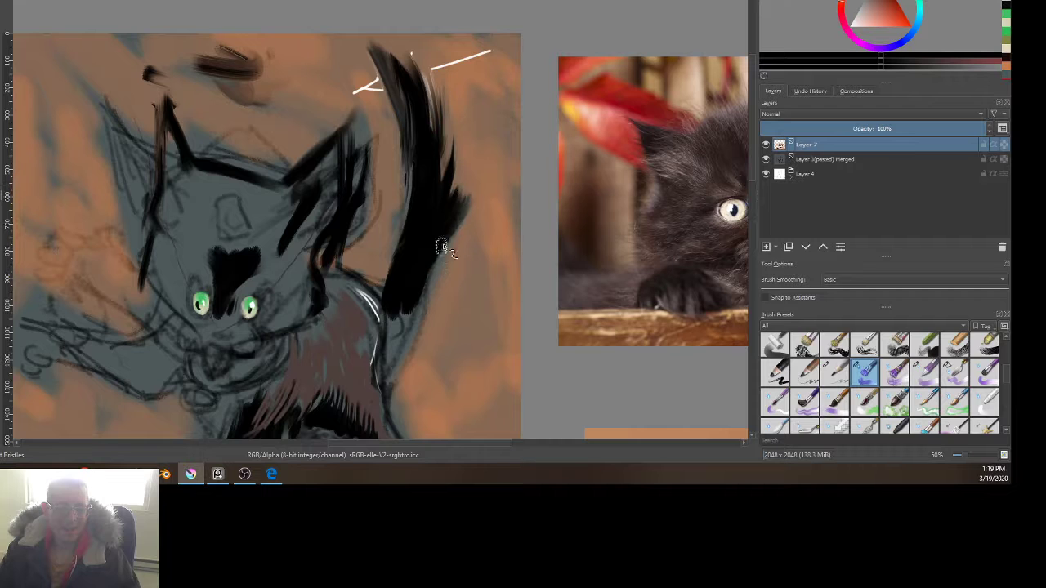
left_click_drag(442, 246, 464, 199)
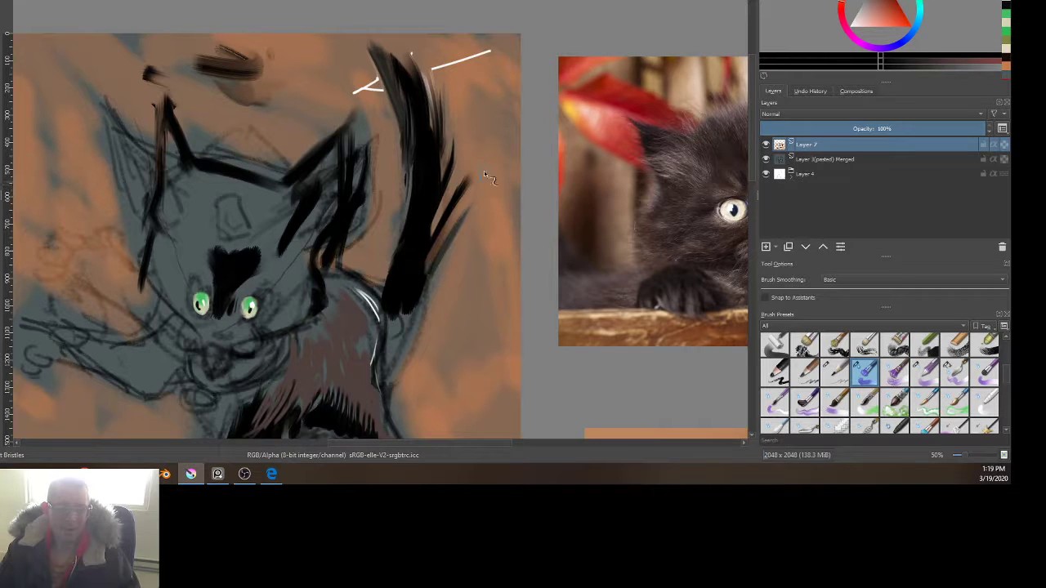
mouse_move(420, 254)
left_mouse_down()
mouse_move(463, 188)
mouse_move(455, 224)
left_mouse_up()
mouse_move(426, 278)
left_mouse_down()
mouse_move(451, 248)
mouse_move(450, 260)
left_mouse_up()
mouse_move(417, 297)
left_mouse_down()
mouse_move(444, 260)
mouse_move(420, 291)
left_mouse_up()
left_click_drag(454, 245, 415, 304)
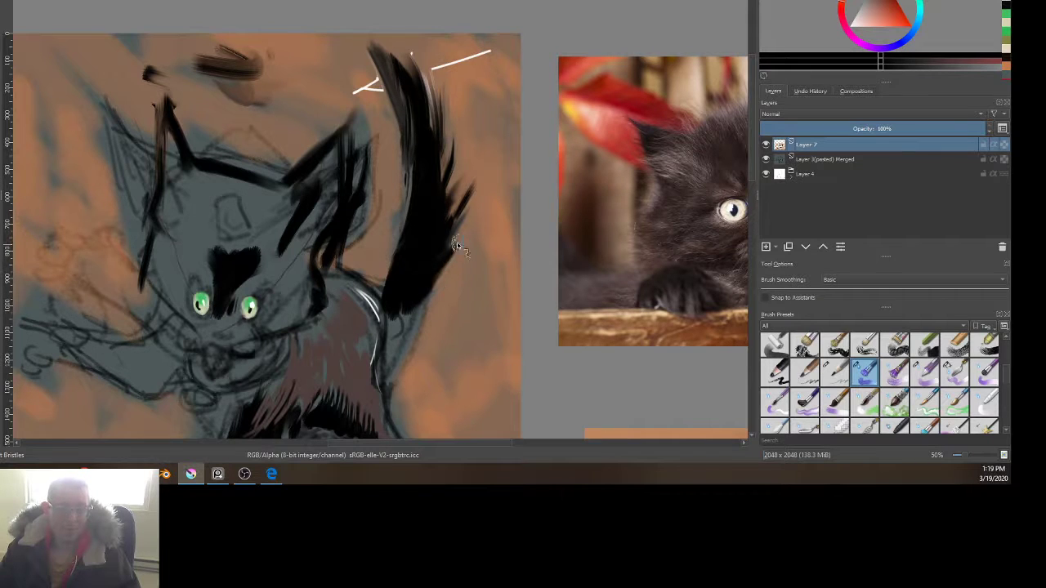
mouse_move(435, 260)
left_mouse_down()
mouse_move(466, 228)
mouse_move(445, 239)
left_mouse_up()
key("e")
mouse_move(471, 186)
left_mouse_down()
mouse_move(466, 223)
mouse_move(476, 219)
mouse_move(442, 241)
left_mouse_up()
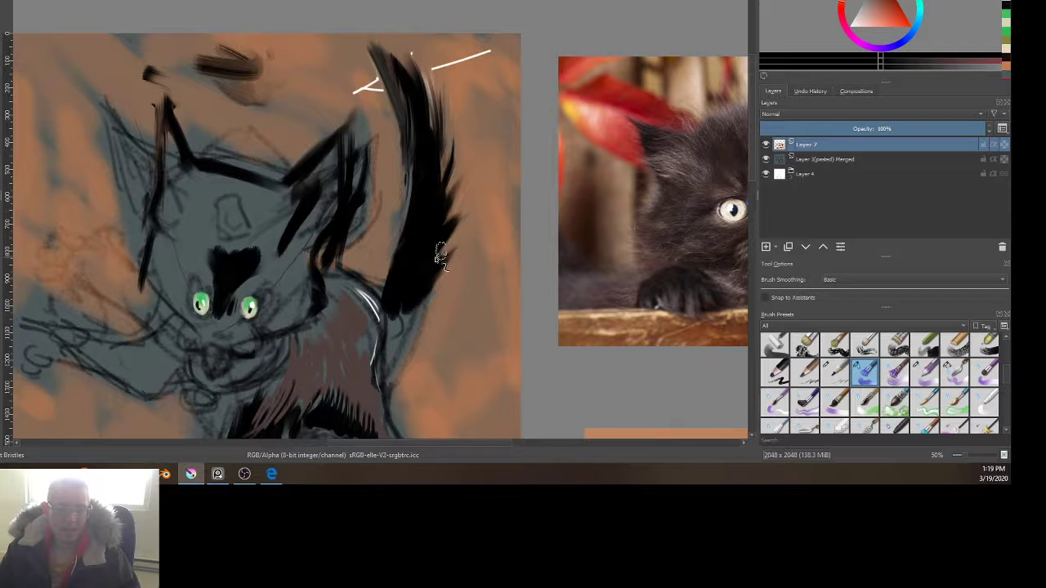
Step: Layer curved black fur strokes over the reddish-brown flank and feather them down into the chest
key("space")
mouse_move(411, 306)
left_mouse_down()
mouse_move(471, 185)
mouse_move(508, 160)
left_mouse_up()
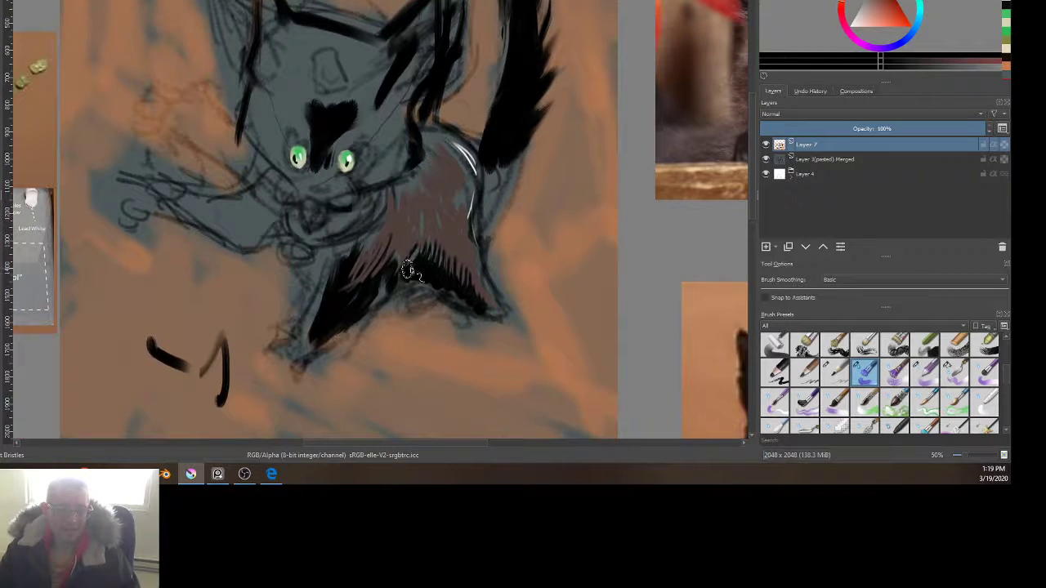
mouse_move(437, 260)
left_mouse_down()
mouse_move(462, 258)
mouse_move(453, 267)
mouse_move(430, 249)
left_mouse_up()
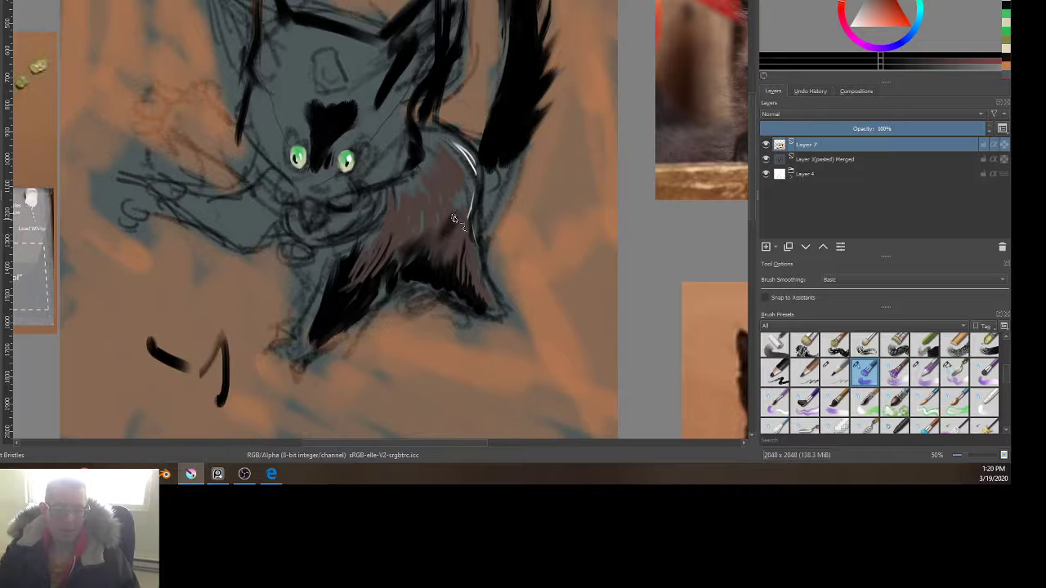
mouse_move(468, 208)
left_mouse_down()
mouse_move(434, 242)
mouse_move(442, 219)
mouse_move(417, 236)
mouse_move(413, 268)
left_mouse_up()
left_click_drag(455, 227, 459, 221)
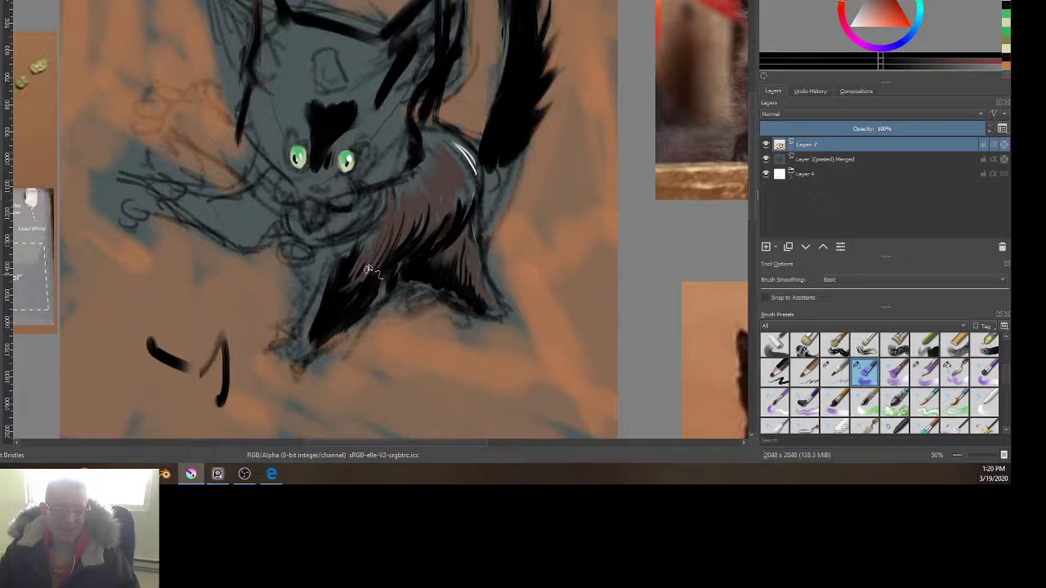
mouse_move(372, 262)
left_mouse_down()
mouse_move(394, 243)
mouse_move(370, 275)
mouse_move(398, 213)
mouse_move(357, 288)
left_mouse_up()
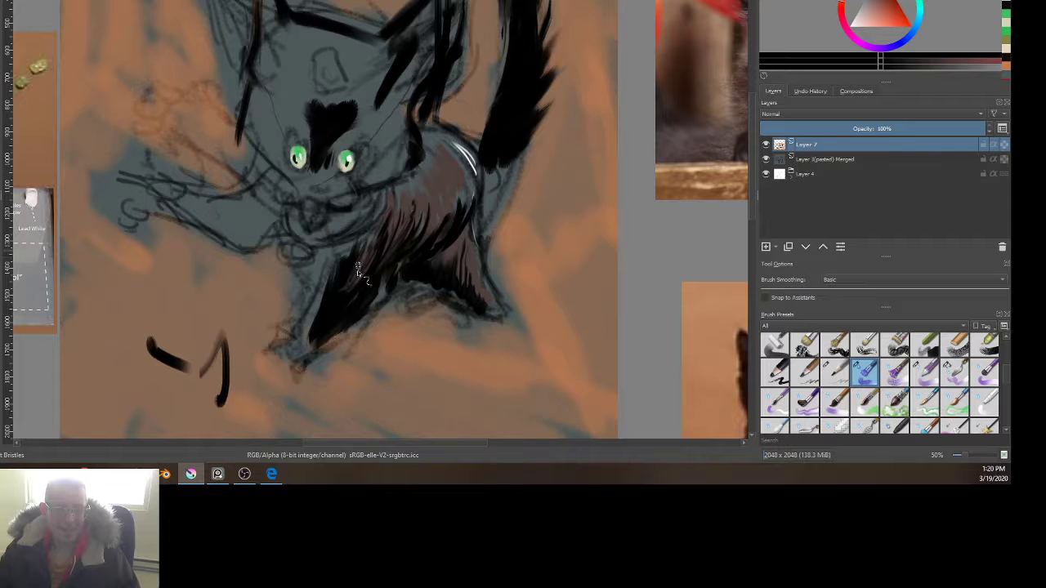
Step: Soften the flank with reddish brown sampled from the back, and paint fresh fur strokes over it in sampled black
left_click(459, 179, "ctrl")
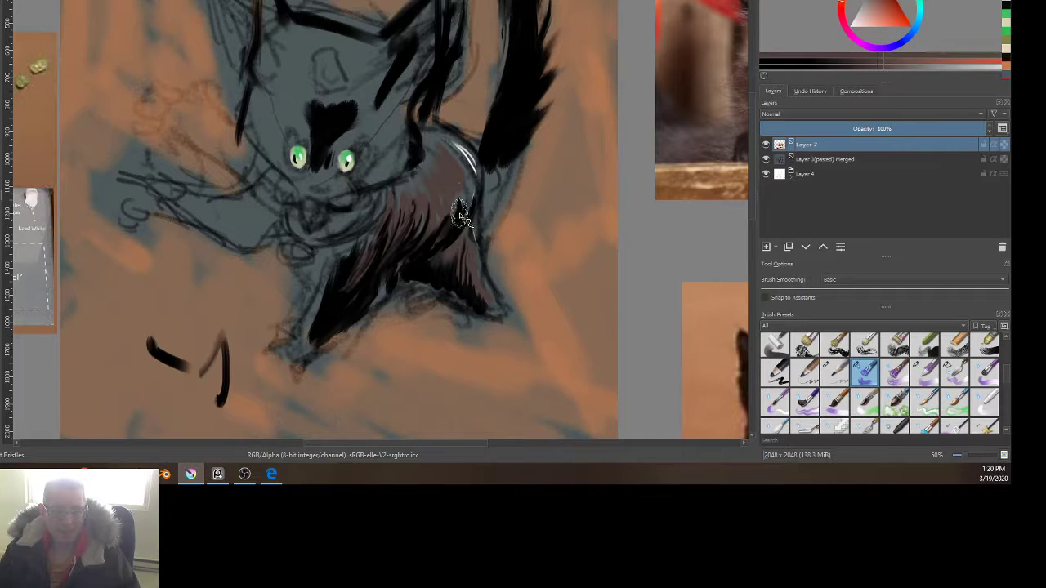
mouse_move(464, 200)
left_mouse_down()
mouse_move(428, 236)
mouse_move(459, 217)
mouse_move(396, 244)
mouse_move(431, 228)
mouse_move(400, 238)
mouse_move(436, 199)
mouse_move(429, 234)
mouse_move(373, 257)
mouse_move(433, 309)
mouse_move(420, 237)
mouse_move(447, 223)
mouse_move(414, 249)
mouse_move(431, 217)
left_mouse_up()
left_click(464, 195, "ctrl")
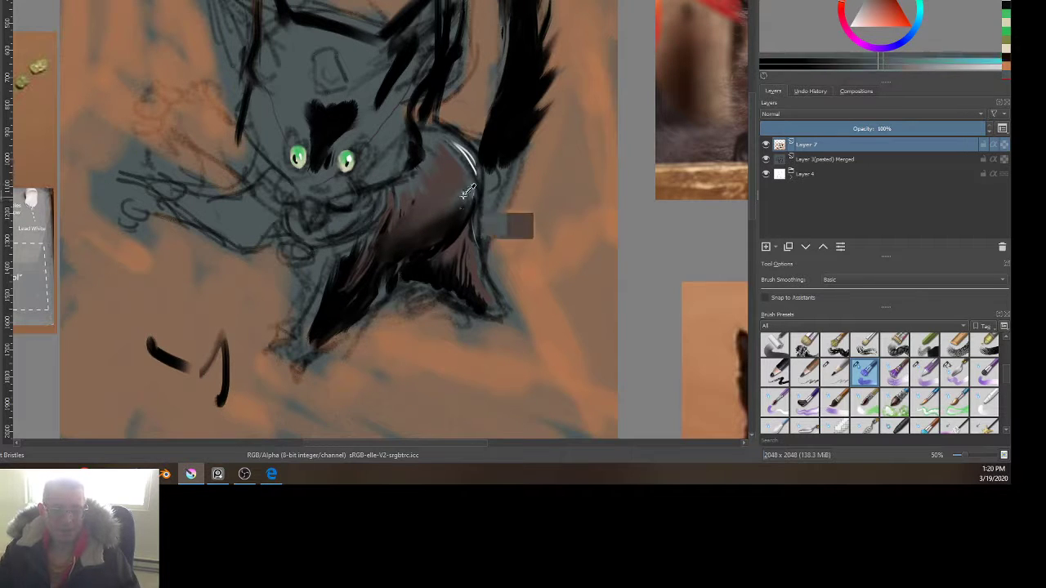
left_click(362, 293, "ctrl")
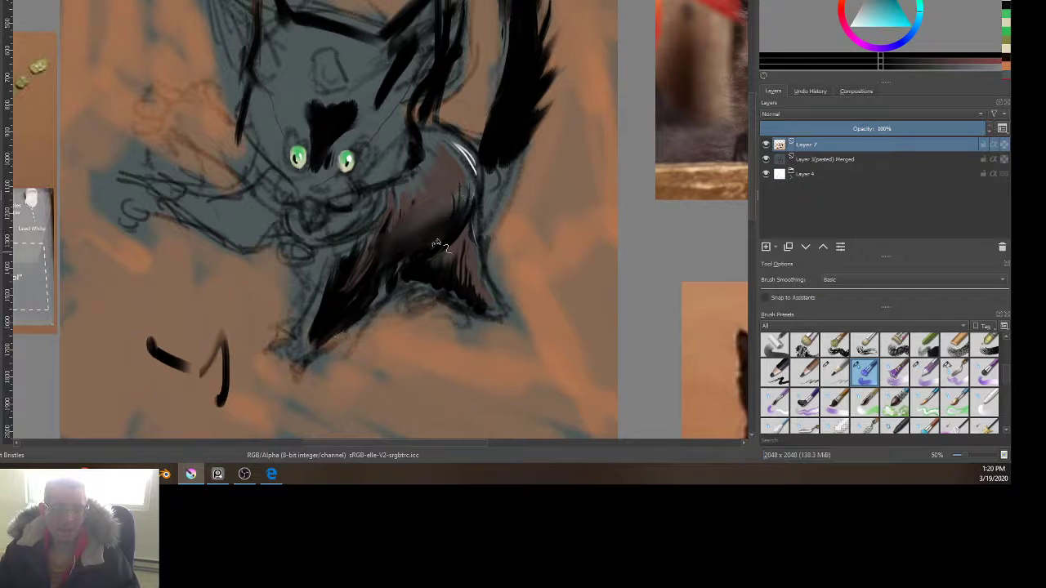
left_click_drag(456, 187, 434, 248)
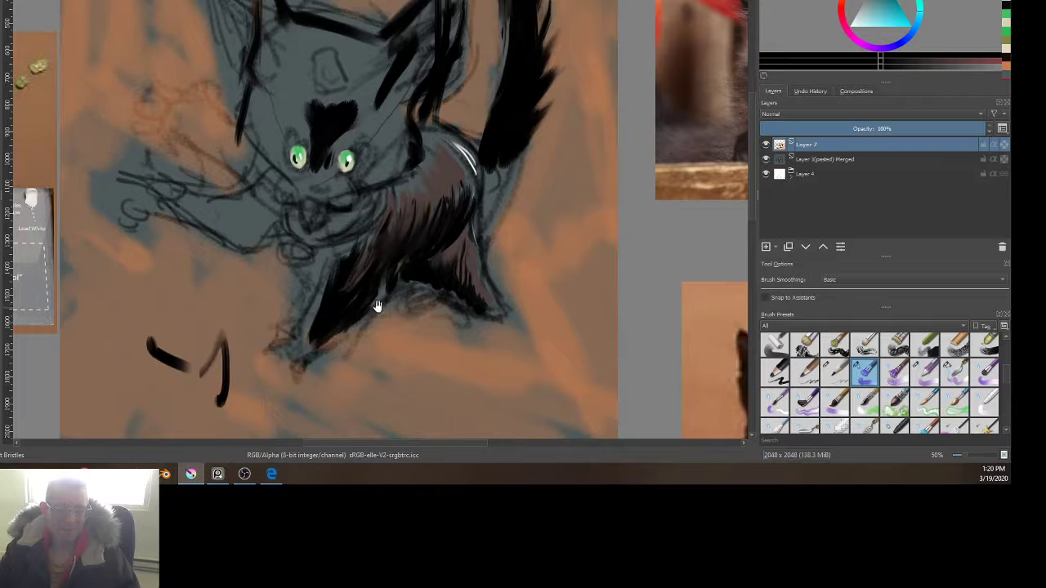
Step: Examine the whole painting beside the black cat reference photos and the paint palette images
left_click_drag(377, 307, 383, 240)
scroll(488, 234, "down", 2)
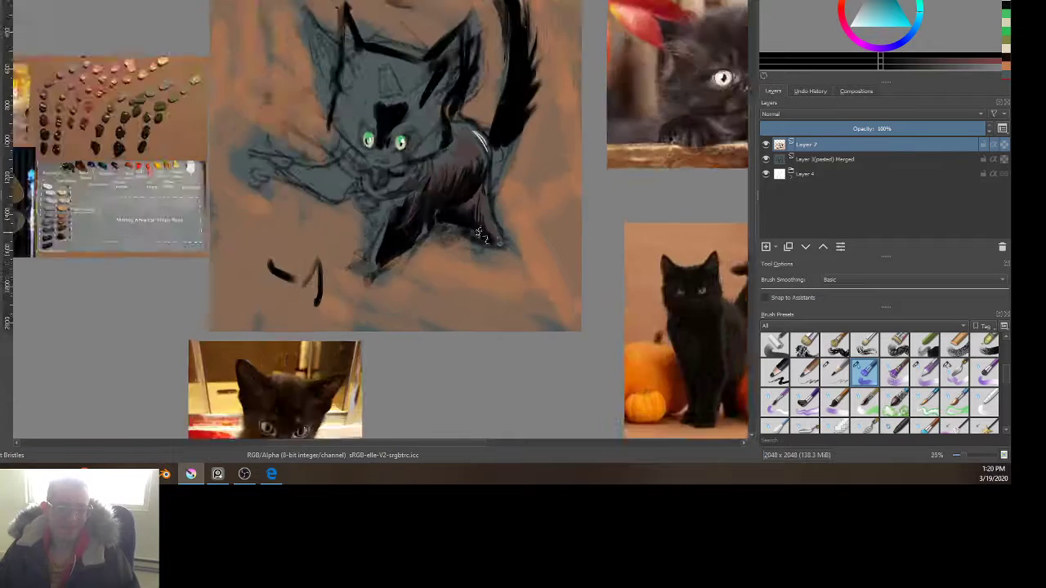
scroll(481, 234, "down", 1)
scroll(270, 172, "up", 3)
scroll(280, 217, "down", 2)
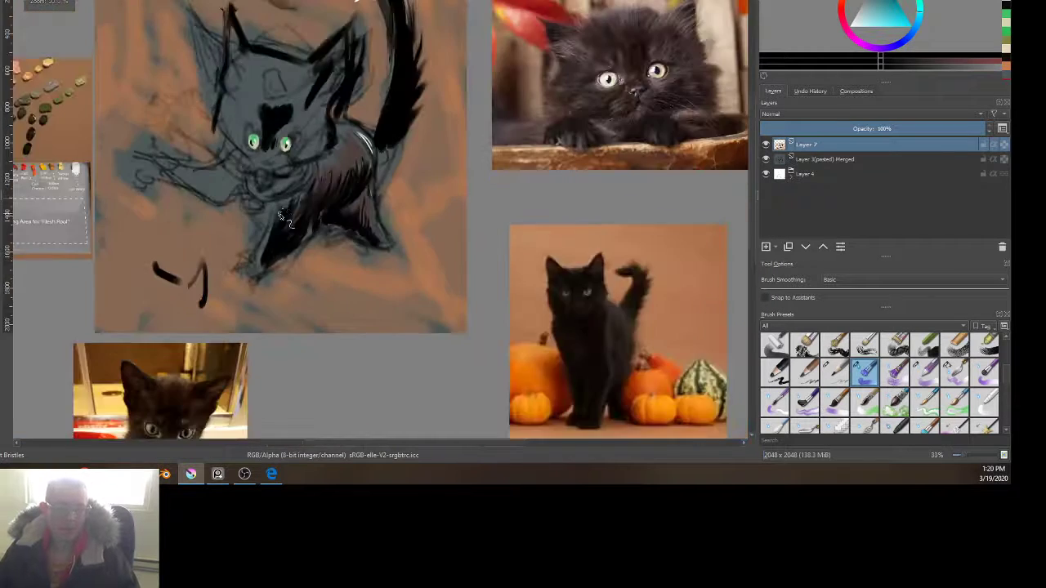
scroll(279, 214, "down", 1)
scroll(296, 217, "up", 1)
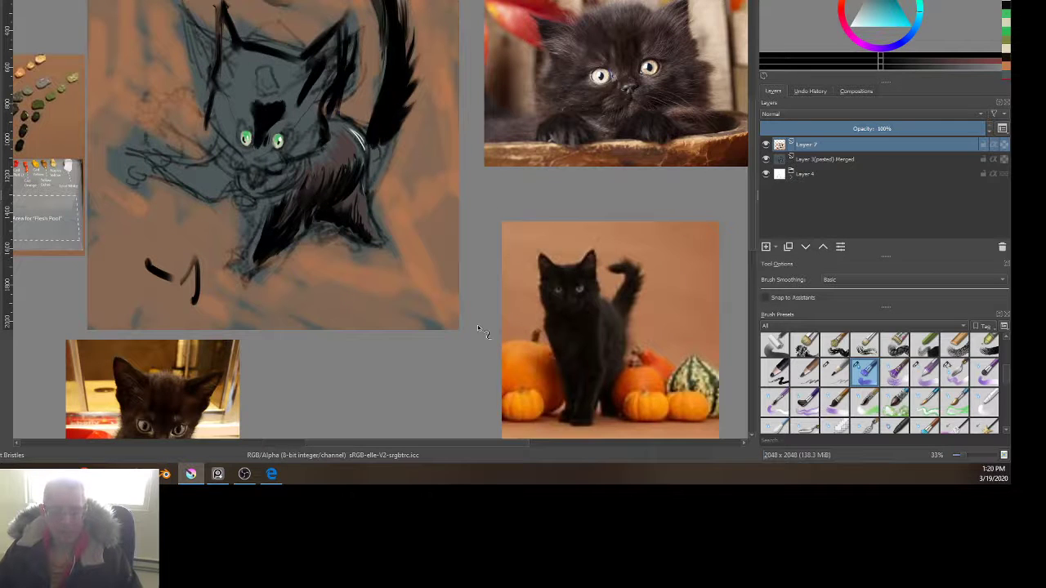
scroll(280, 312, "down", 2)
scroll(218, 327, "up", 4)
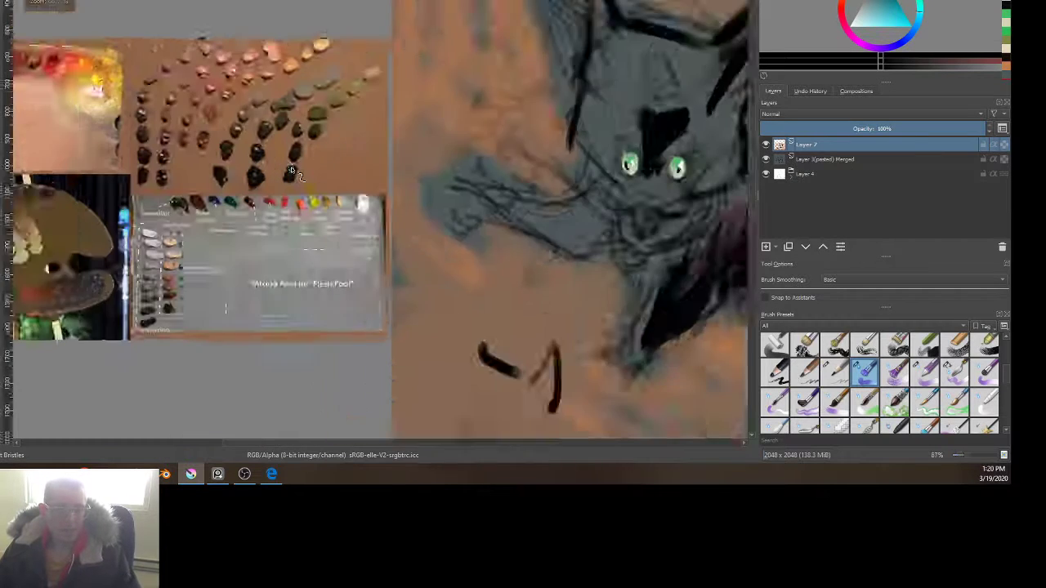
scroll(287, 211, "down", 2)
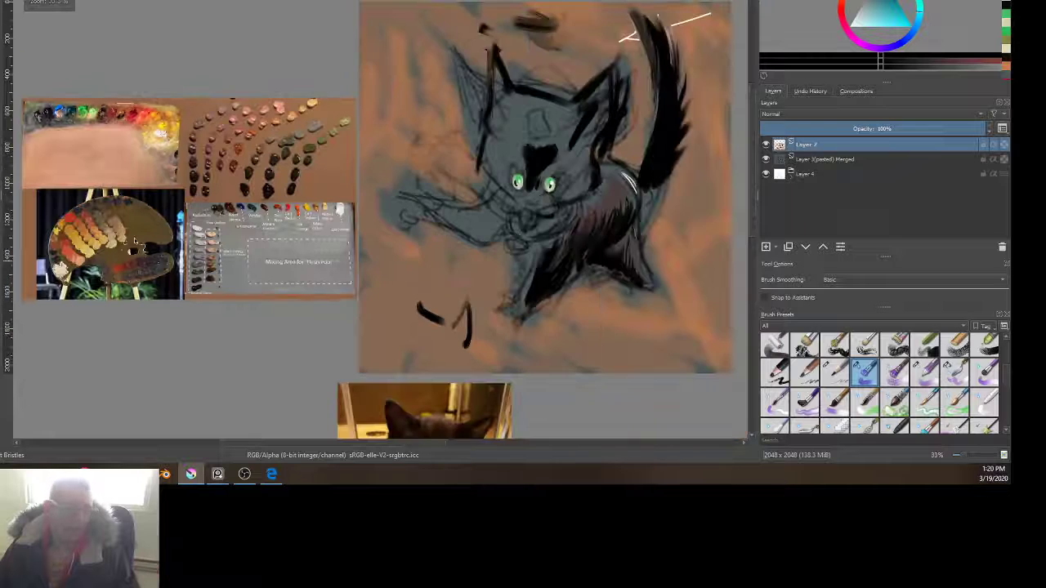
scroll(227, 248, "up", 2)
scroll(226, 249, "down", 2)
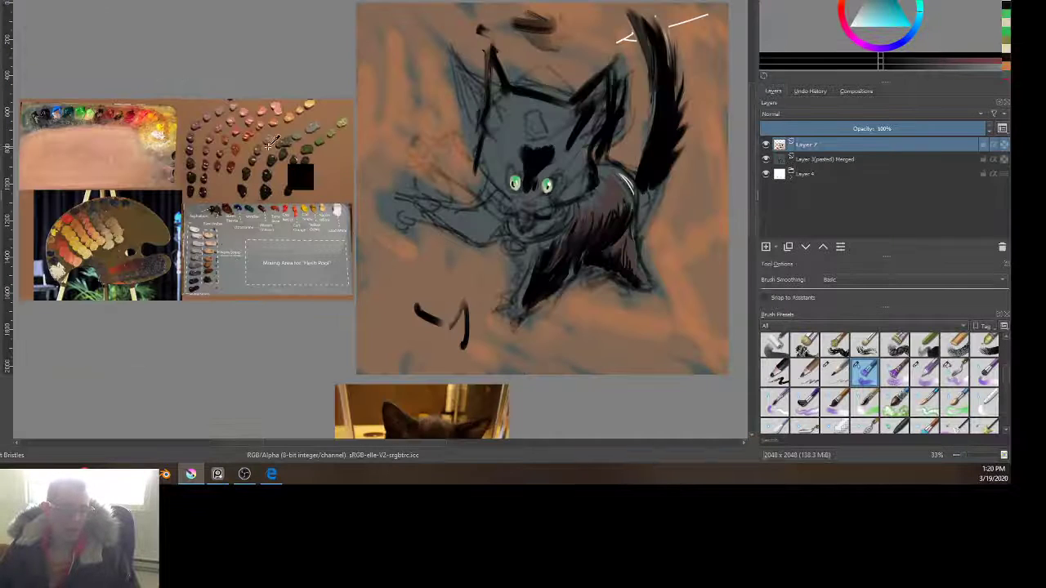
Step: Sample a muted red from the palette swatches and paint fur strokes along the tail-side cheek and inside the ear above it
left_click(307, 150, "ctrl")
left_click_drag(387, 146, 253, 206)
scroll(258, 203, "up", 2)
scroll(258, 203, "down", 2)
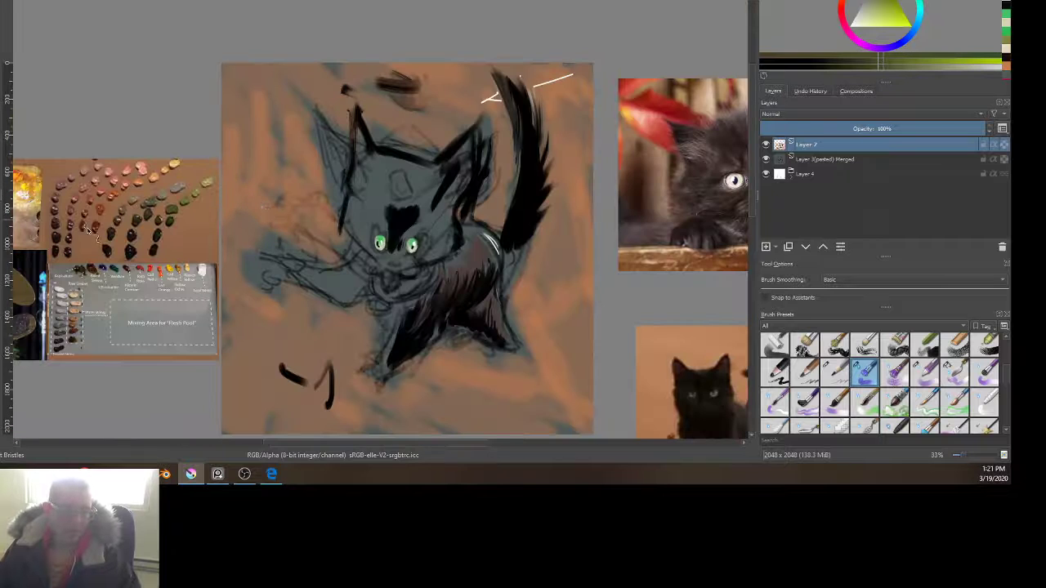
left_click(90, 221, "ctrl")
scroll(260, 252, "up", 2)
scroll(260, 253, "up", 1)
left_click_drag(260, 253, 51, 201)
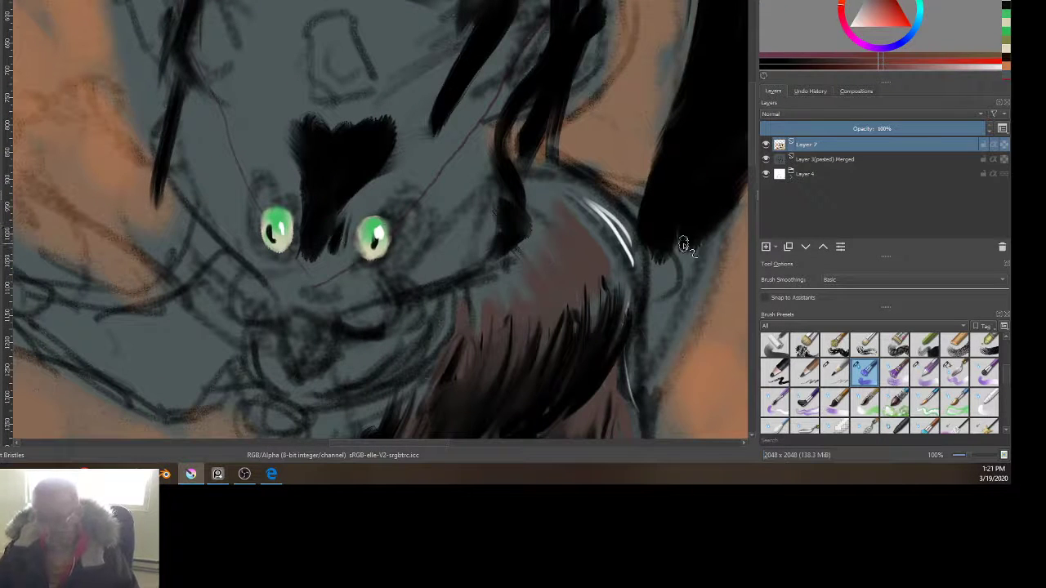
left_click_drag(481, 172, 483, 224)
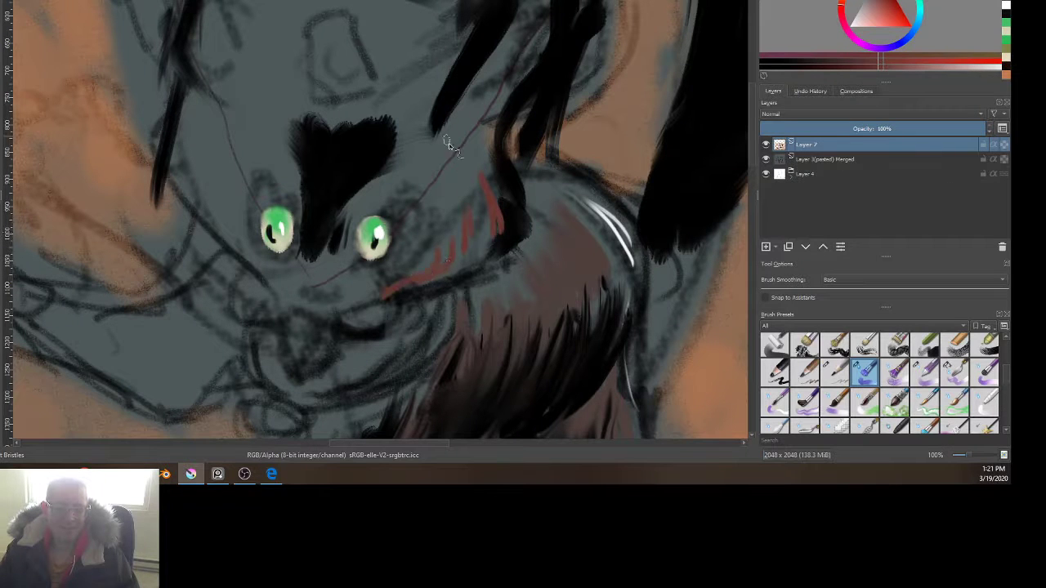
left_click_drag(417, 216, 430, 193)
mouse_move(469, 129)
left_mouse_down()
mouse_move(420, 240)
mouse_move(436, 217)
left_mouse_up()
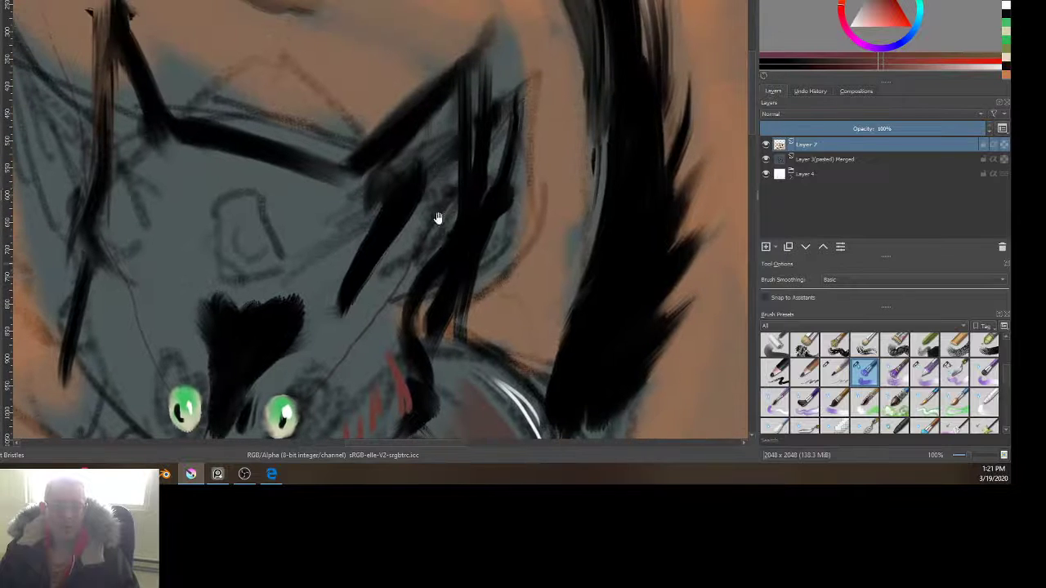
mouse_move(457, 174)
left_mouse_down()
mouse_move(441, 205)
mouse_move(478, 123)
mouse_move(408, 169)
mouse_move(413, 211)
left_mouse_up()
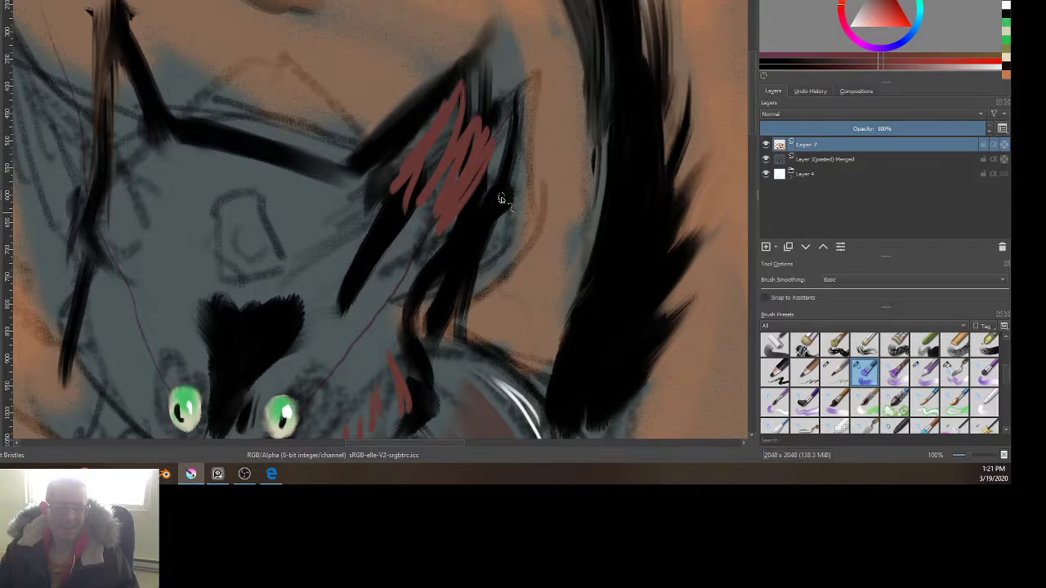
Step: Sample the background brown and paint over the sketch lines around the tail-side ear and above the head to clean the silhouette
left_click(549, 133, "ctrl")
mouse_move(529, 204)
left_mouse_down()
mouse_move(476, 268)
mouse_move(495, 268)
mouse_move(515, 88)
mouse_move(503, 278)
mouse_move(513, 97)
mouse_move(540, 202)
left_mouse_up()
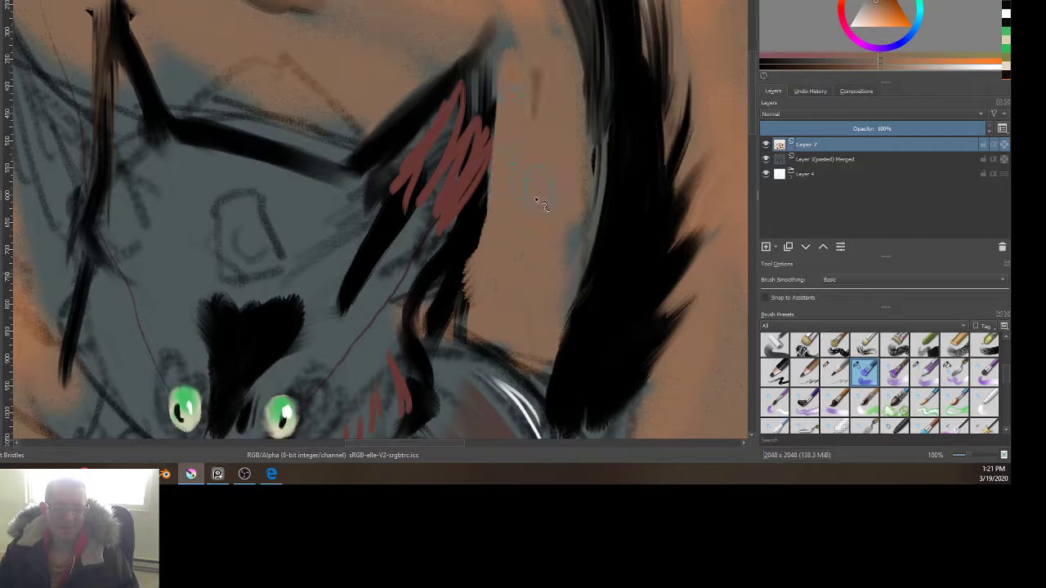
mouse_move(515, 151)
left_mouse_down()
mouse_move(491, 24)
mouse_move(439, 43)
left_mouse_up()
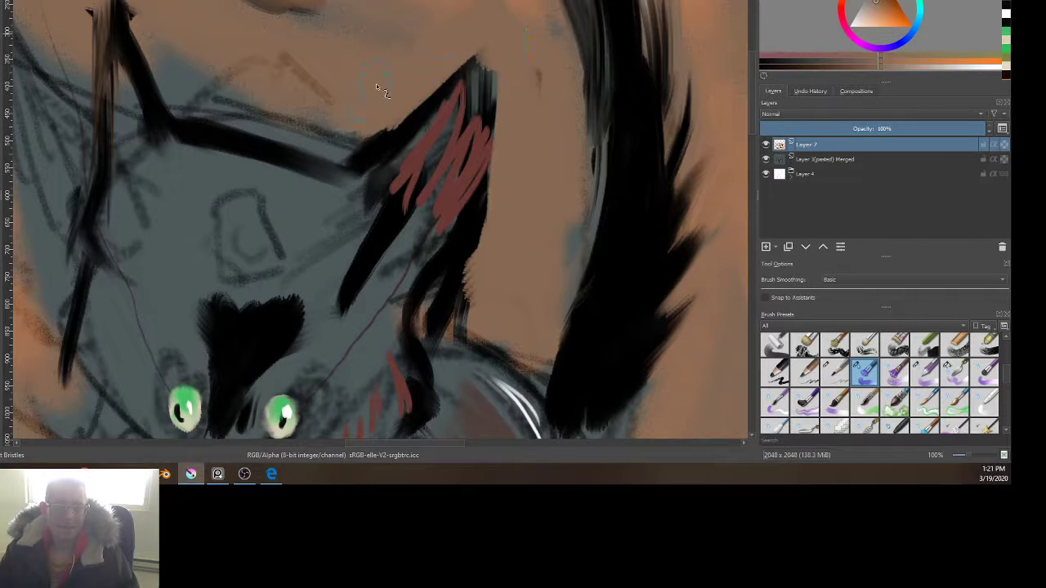
mouse_move(373, 96)
left_mouse_down()
mouse_move(305, 176)
mouse_move(325, 129)
mouse_move(251, 118)
mouse_move(229, 76)
left_mouse_up()
left_click_drag(307, 255, 326, 0)
Step: Sample a light grey from the palette's white paint, paint a patch on the forehead, and sample the dark fur below it
mouse_move(250, 212)
left_mouse_down()
mouse_move(469, 366)
mouse_move(472, 410)
left_mouse_up()
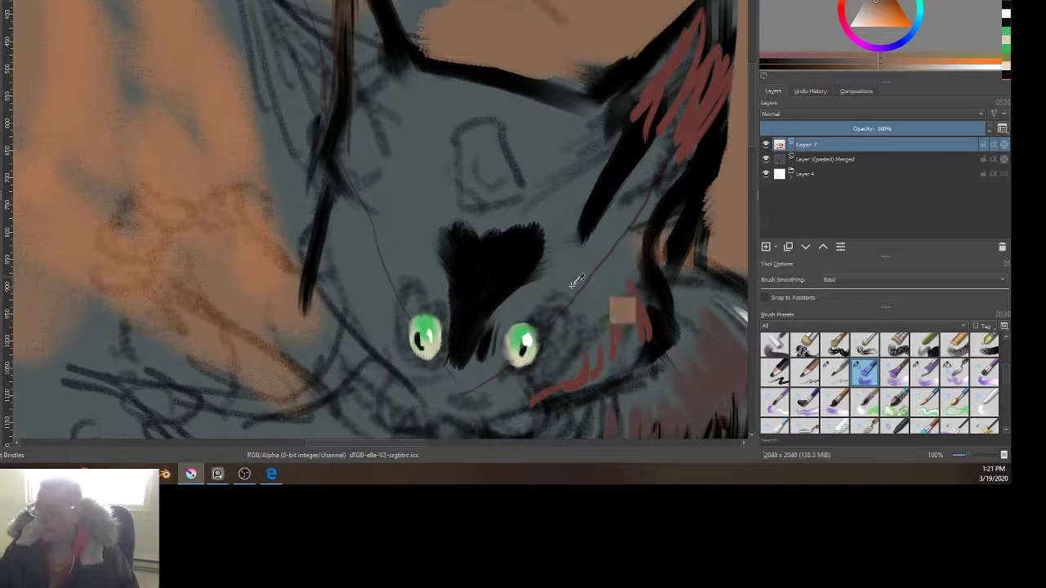
scroll(299, 212, "down", 4)
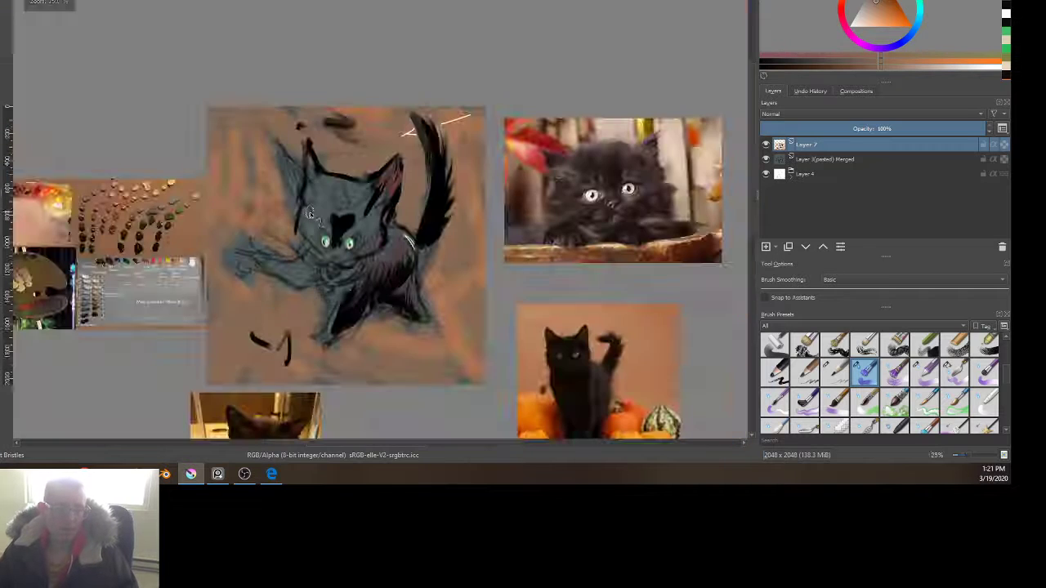
left_click(198, 271, "ctrl")
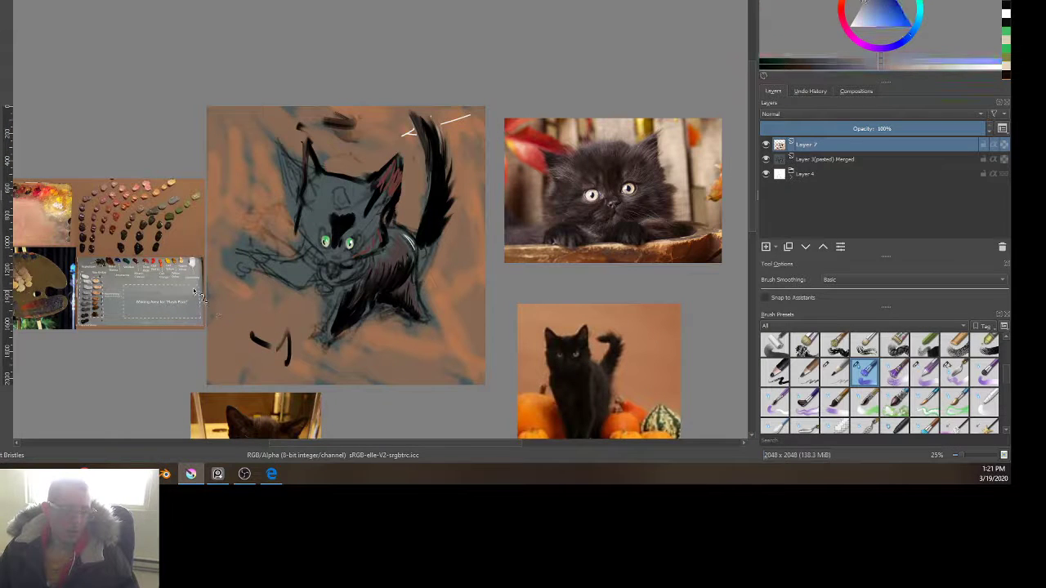
left_click(195, 271, "ctrl")
left_click(192, 272, "ctrl")
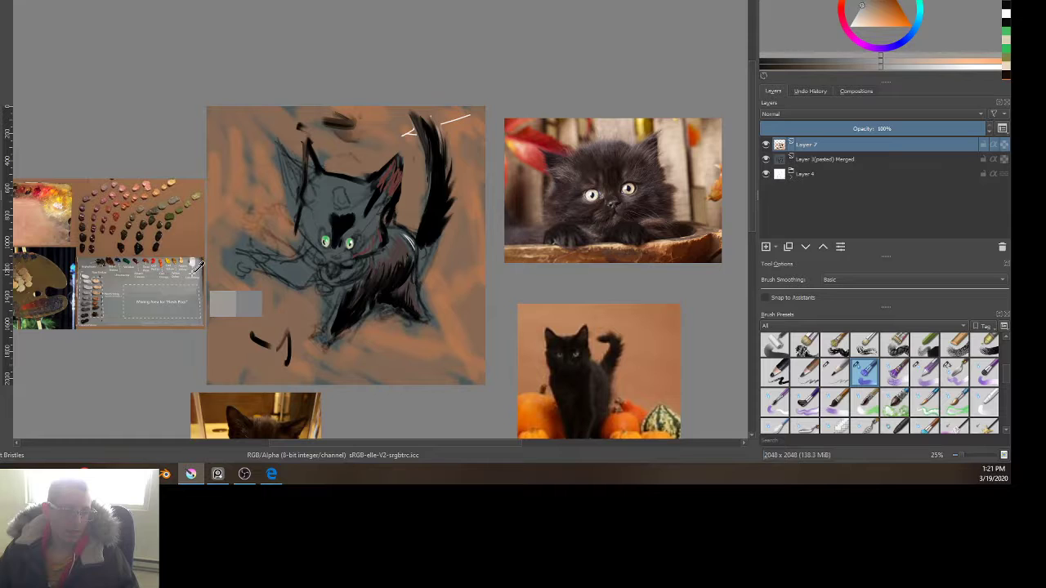
left_click(349, 214, "ctrl")
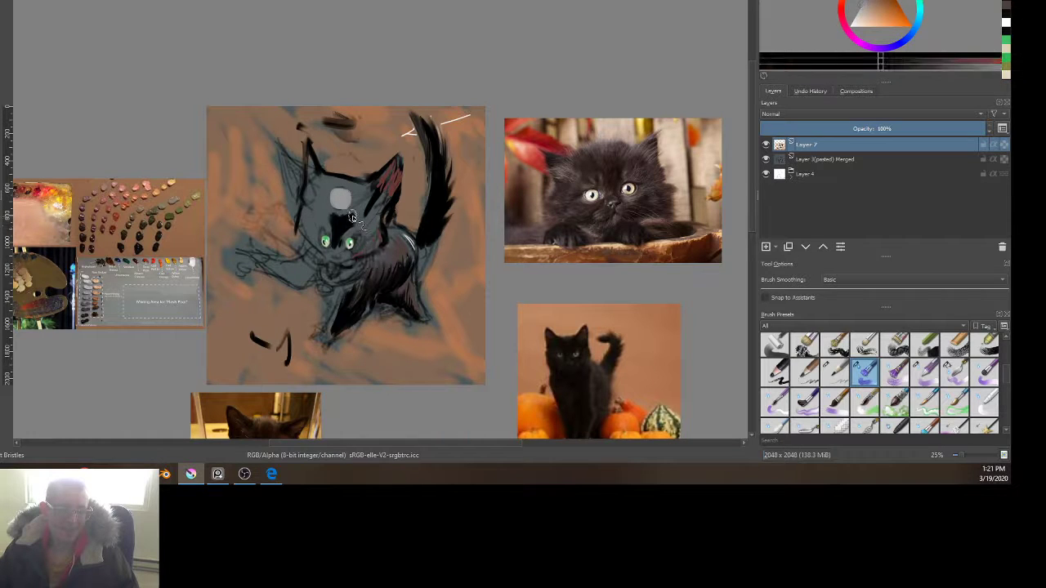
Step: Paint black around the grey forehead patch and onto the outstretched foreleg, and dab a sampled muted brown near its wrist
mouse_move(360, 201)
left_mouse_down()
mouse_move(329, 181)
mouse_move(349, 213)
left_mouse_up()
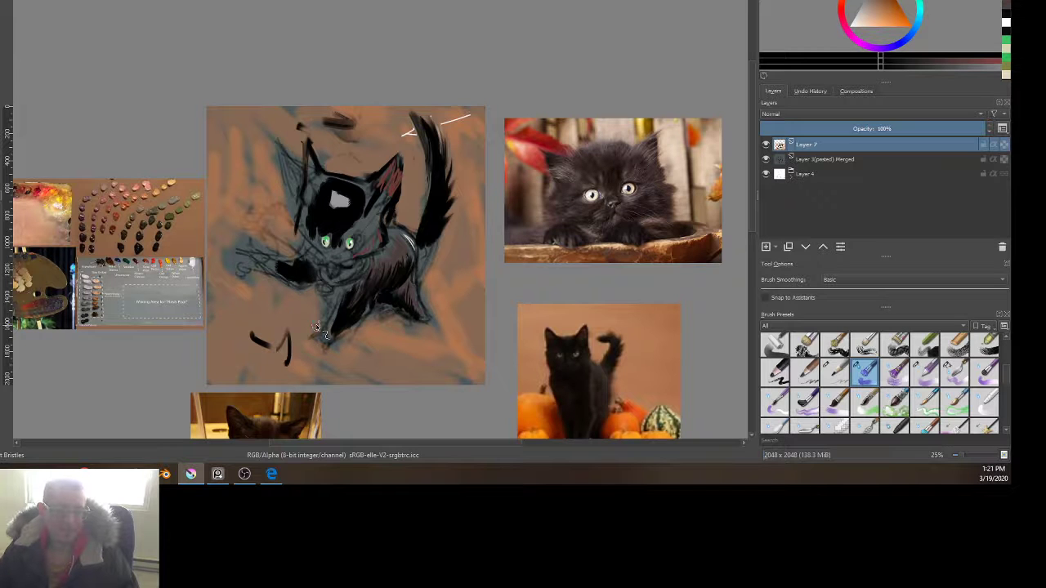
scroll(318, 322, "up", 2)
left_click(467, 184, "ctrl")
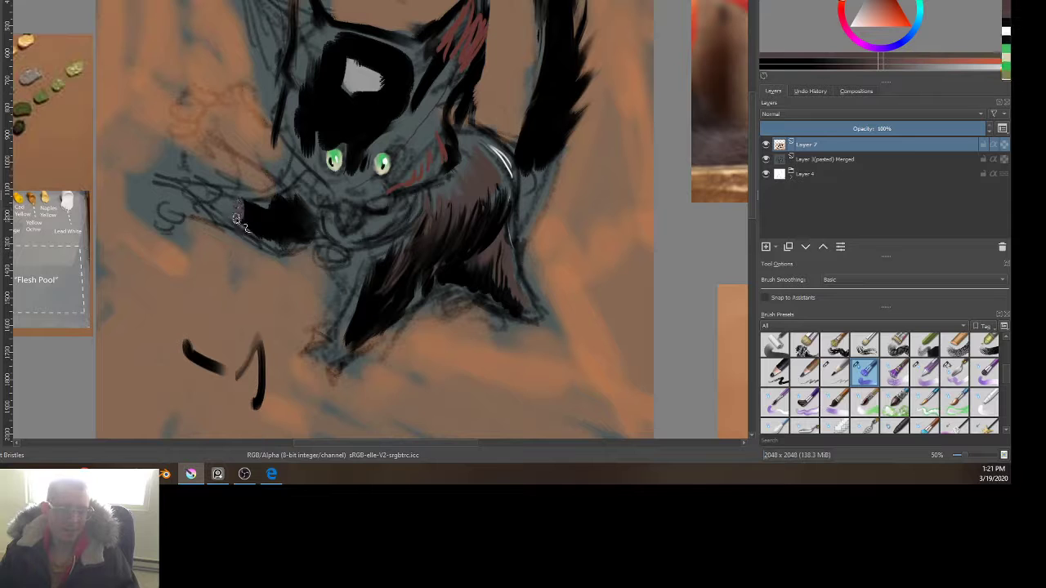
Step: Sample a salmon orange from the wooden palette photo and paint the pads of the outstretched front paw
left_click_drag(172, 306, 790, 350)
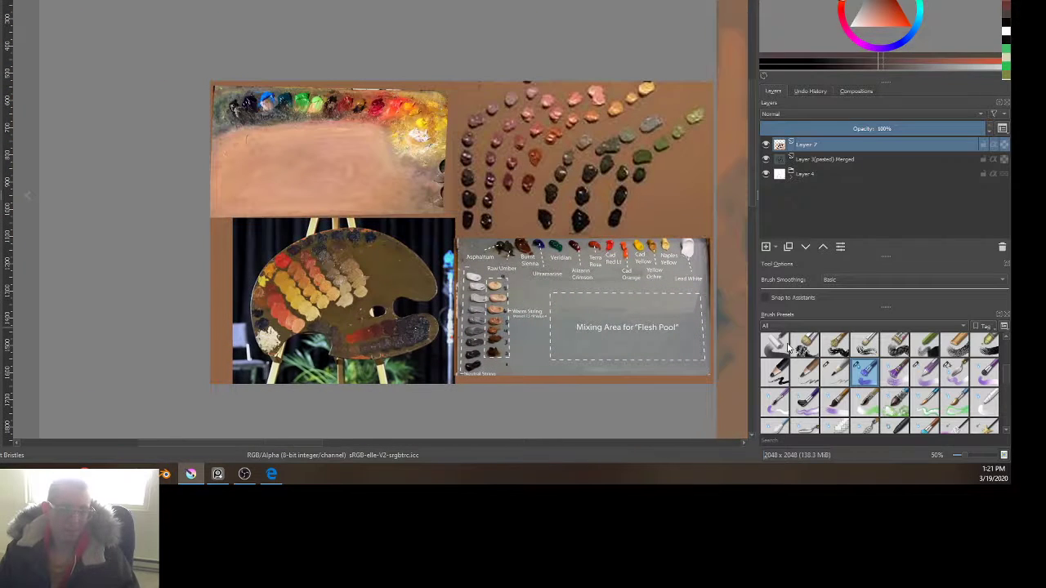
left_click(280, 305, "ctrl")
scroll(284, 302, "right", 5)
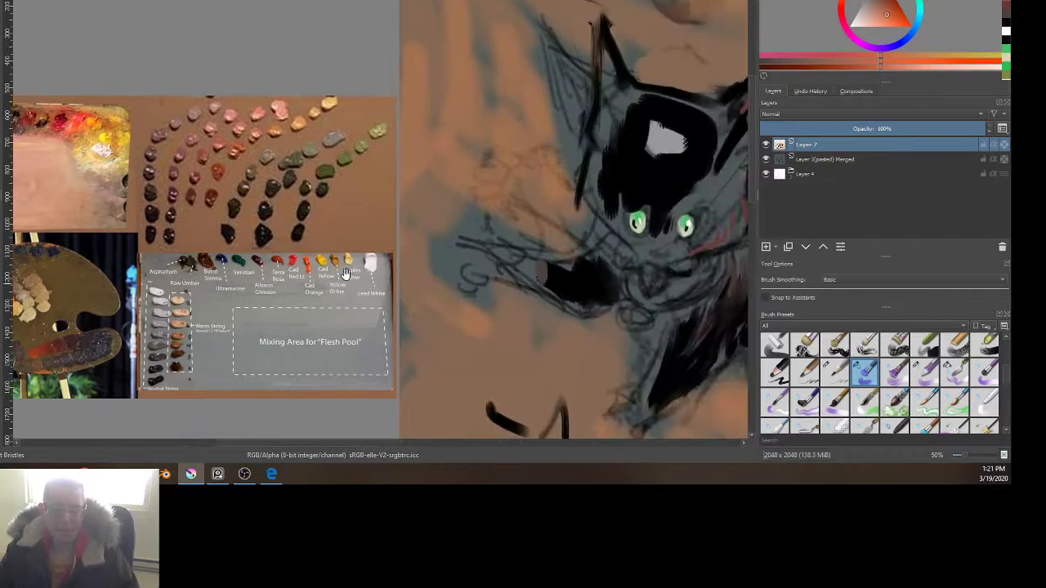
left_click_drag(508, 256, 492, 252)
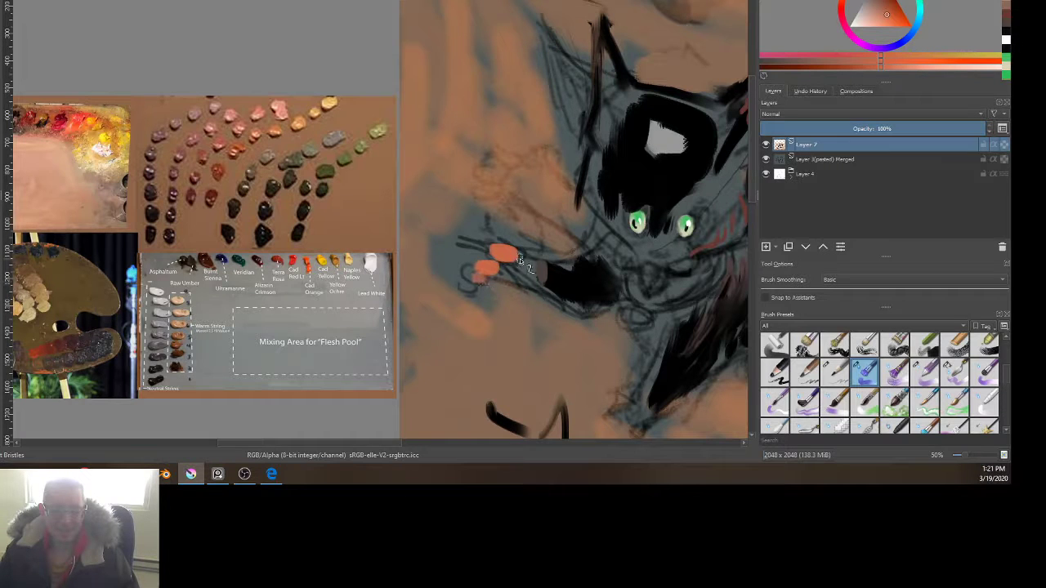
Step: Sample black from the foreleg and paint its upper edge and the curved toes around the orange paw pads
left_click(564, 276, "ctrl")
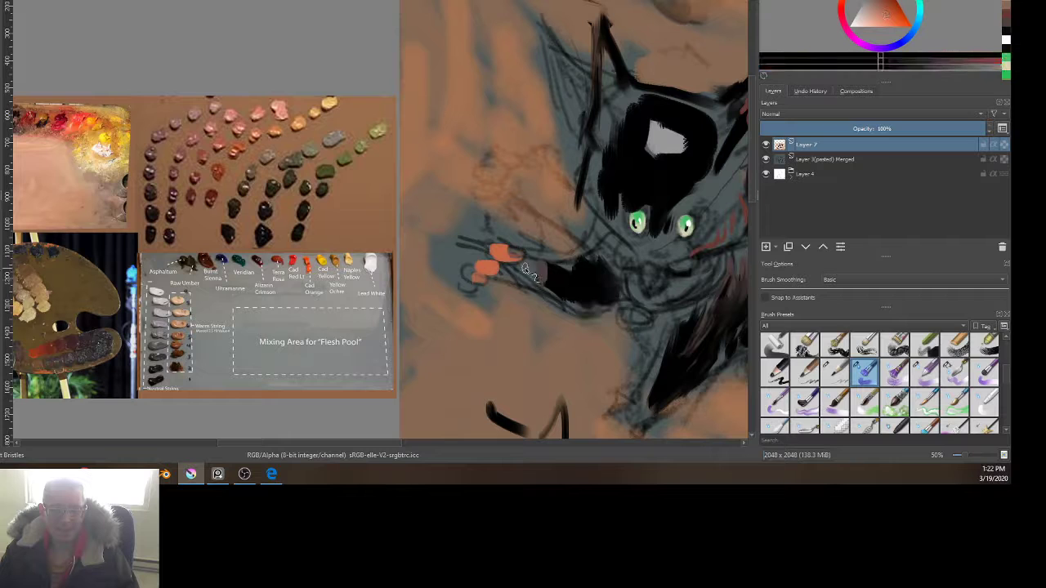
left_click_drag(525, 254, 489, 232)
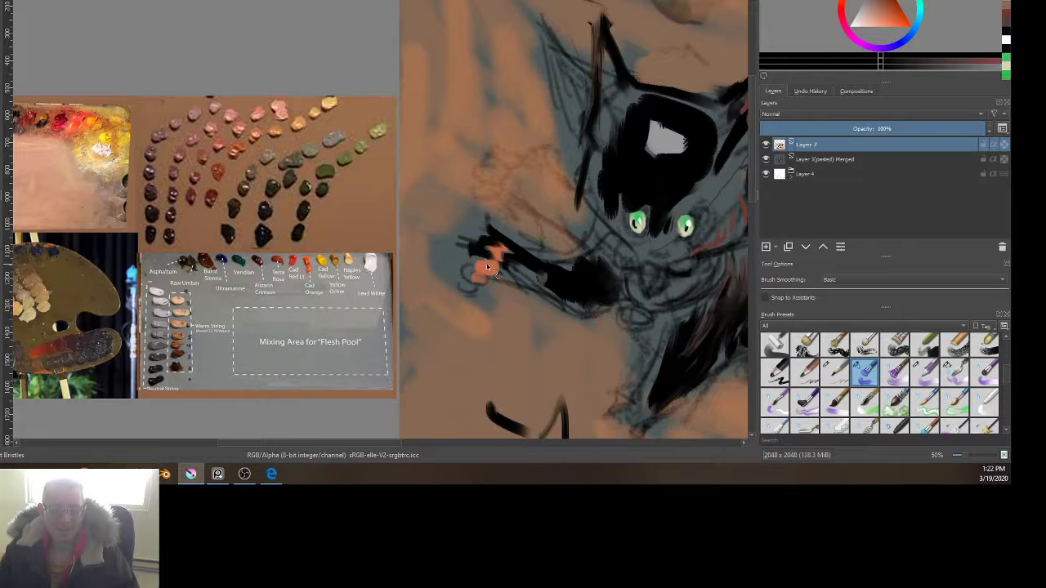
left_click_drag(470, 278, 482, 293)
Step: Paint the nose, the small strokes beside it and the mouth line in black over the face sketch
scroll(658, 257, "up", 4)
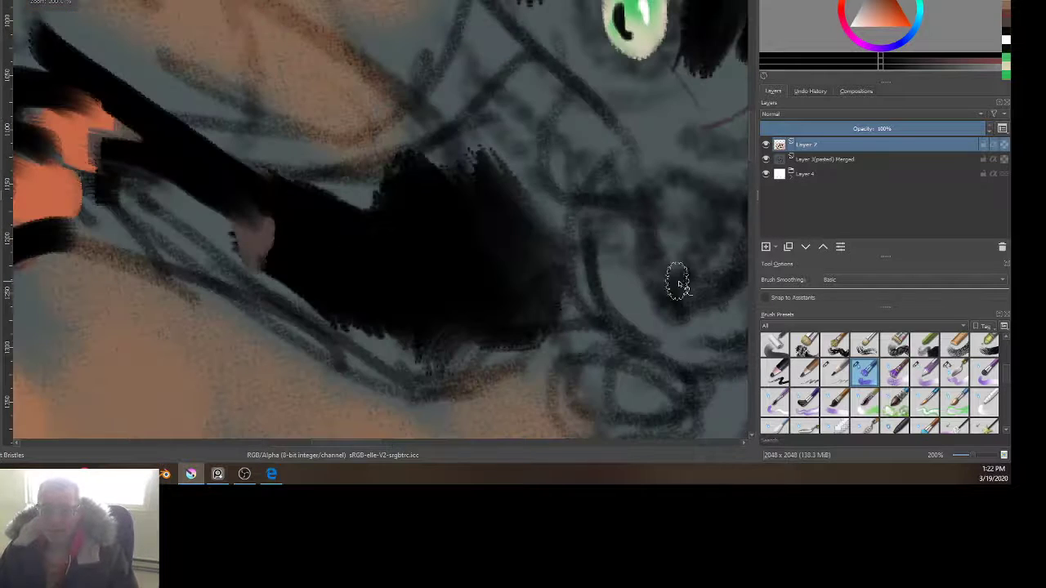
left_click_drag(612, 258, 360, 323)
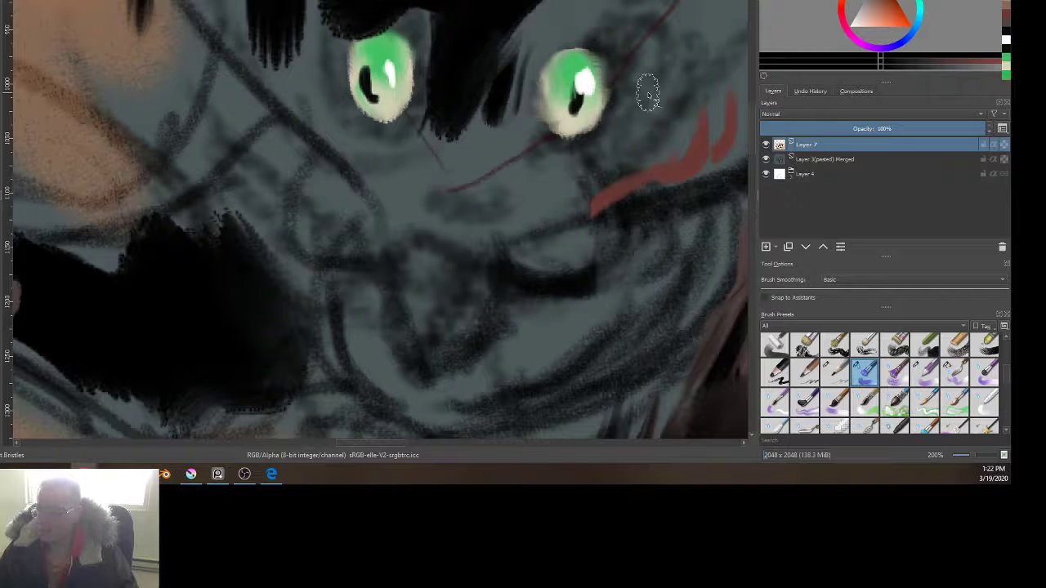
mouse_move(455, 196)
left_mouse_down()
mouse_move(467, 196)
mouse_move(462, 164)
mouse_move(446, 210)
mouse_move(483, 201)
mouse_move(488, 187)
mouse_move(492, 196)
left_mouse_up()
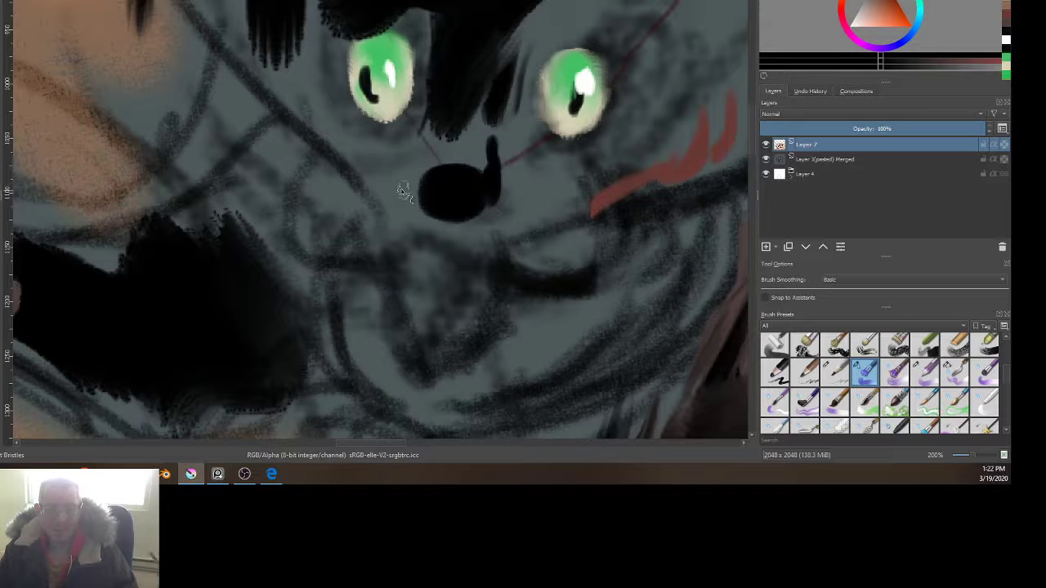
mouse_move(403, 190)
left_mouse_down()
mouse_move(401, 174)
mouse_move(472, 289)
mouse_move(429, 278)
mouse_move(480, 281)
mouse_move(427, 299)
mouse_move(435, 318)
mouse_move(462, 280)
left_mouse_up()
Step: Paint the tongue with red sampled from the cheek, and cover the stray red dab beside the nose with sampled blue-grey
left_click(621, 181, "ctrl")
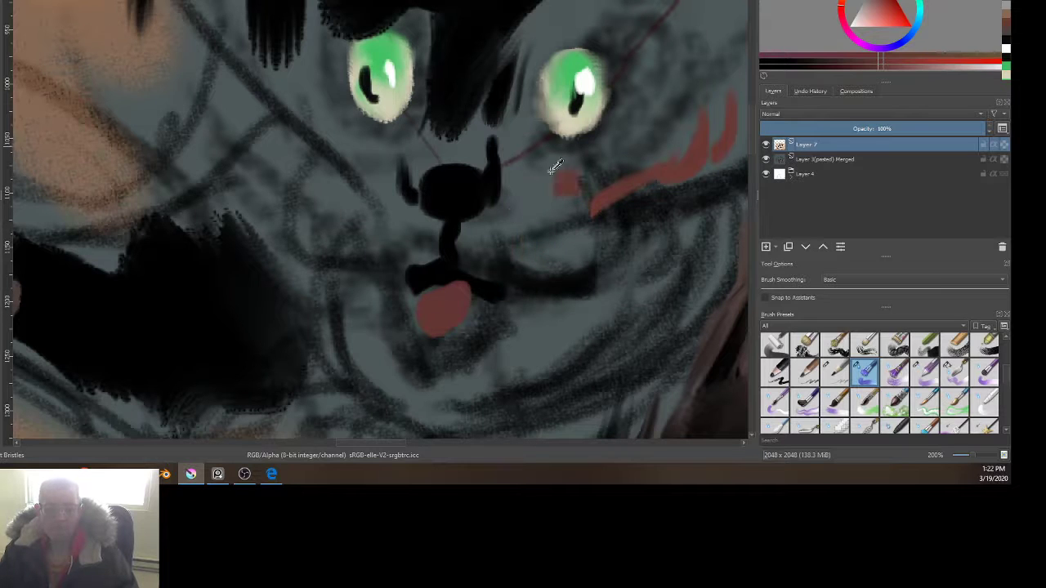
left_click(634, 317, "ctrl")
mouse_move(566, 209)
left_mouse_down()
mouse_move(515, 191)
mouse_move(518, 226)
left_mouse_up()
Step: Sample near-white from the eye highlight, dab a shine on the nose, and trim it with the sampled nose black
left_click(392, 69, "ctrl")
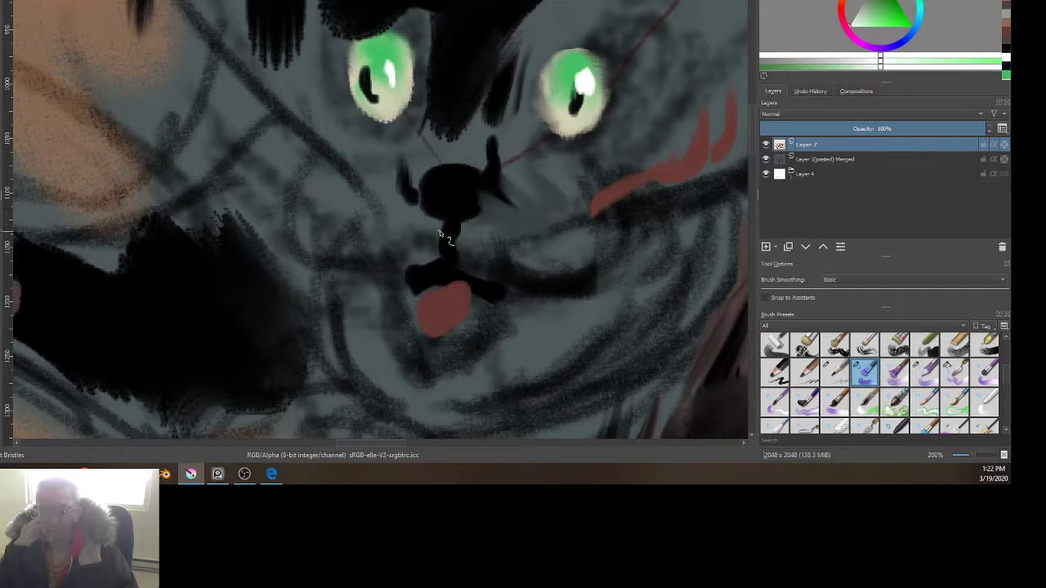
left_click_drag(476, 198, 473, 209)
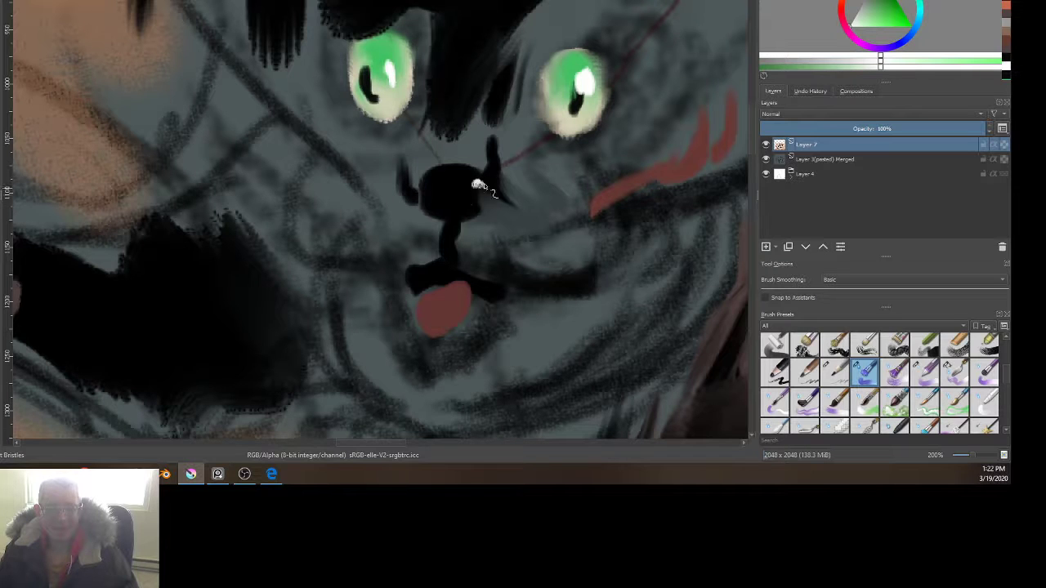
left_click(477, 186)
left_click(470, 179, "ctrl")
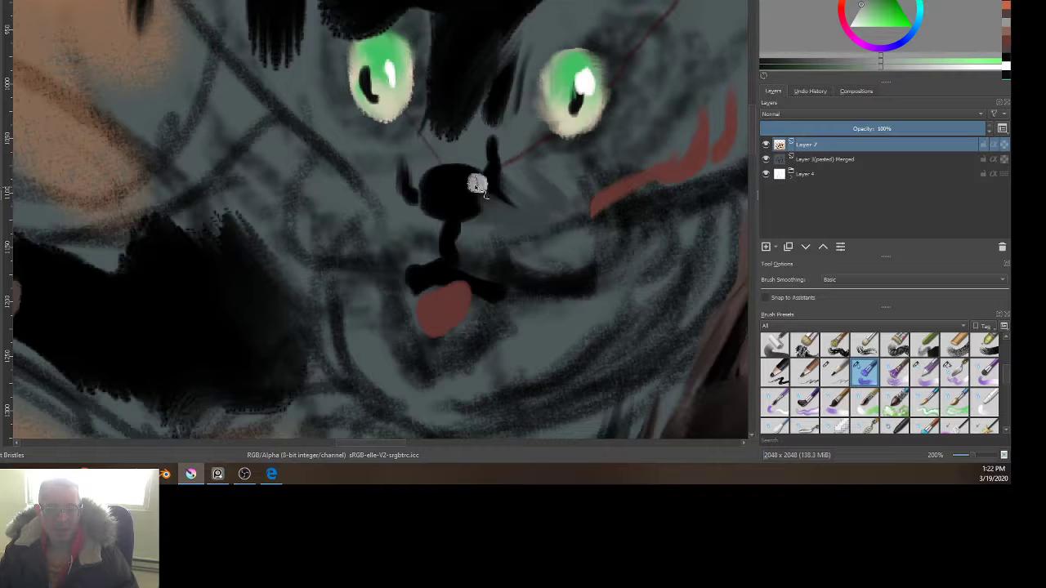
left_click(475, 186)
left_click(455, 175, "ctrl")
left_click_drag(465, 173, 481, 172)
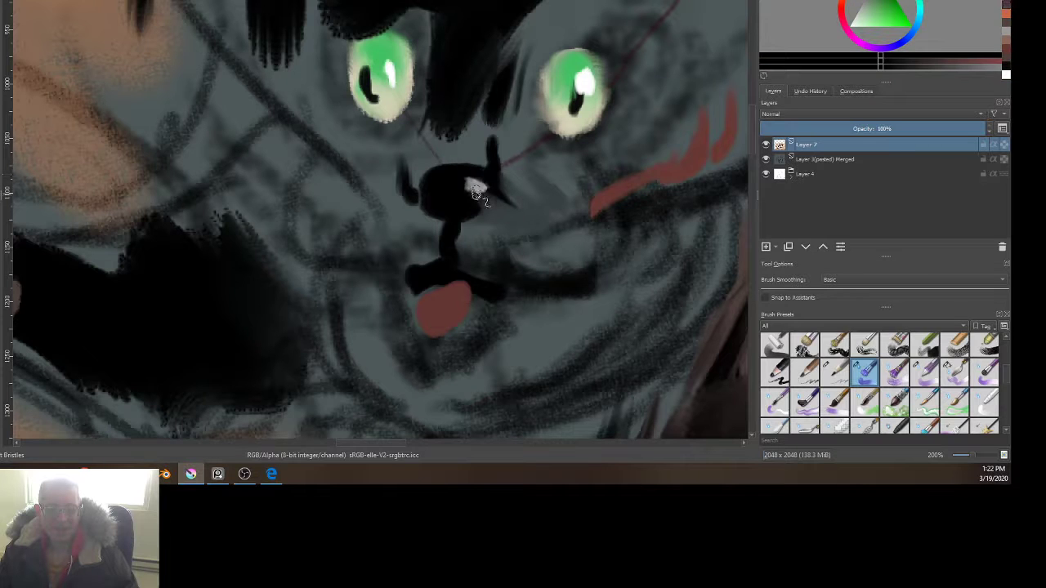
Step: Sample the light grey of the nose shine and paint highlights across the nose's upper edge and around the nostrils
left_click(479, 186, "ctrl")
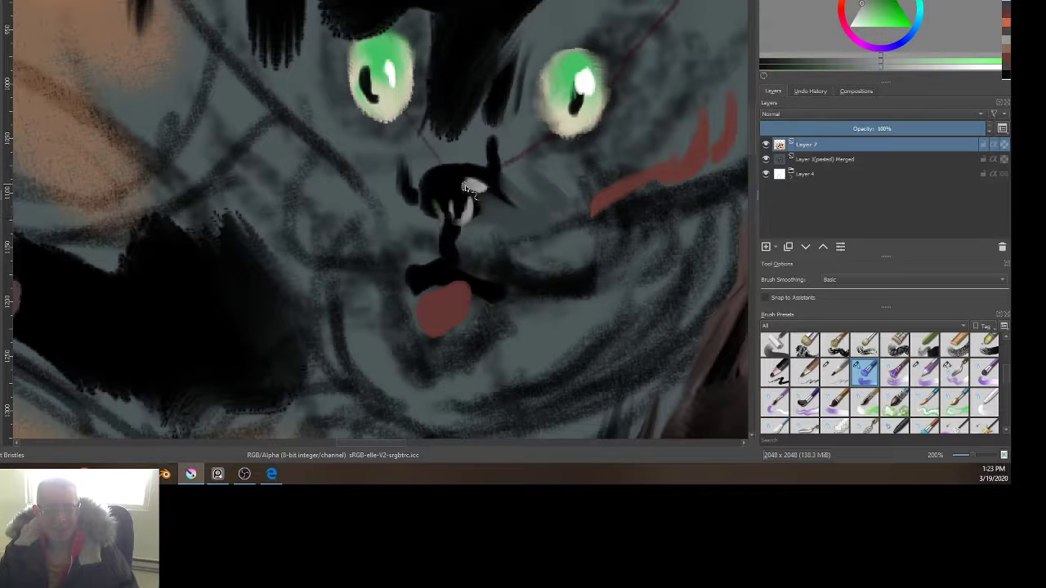
left_click_drag(474, 181, 457, 185)
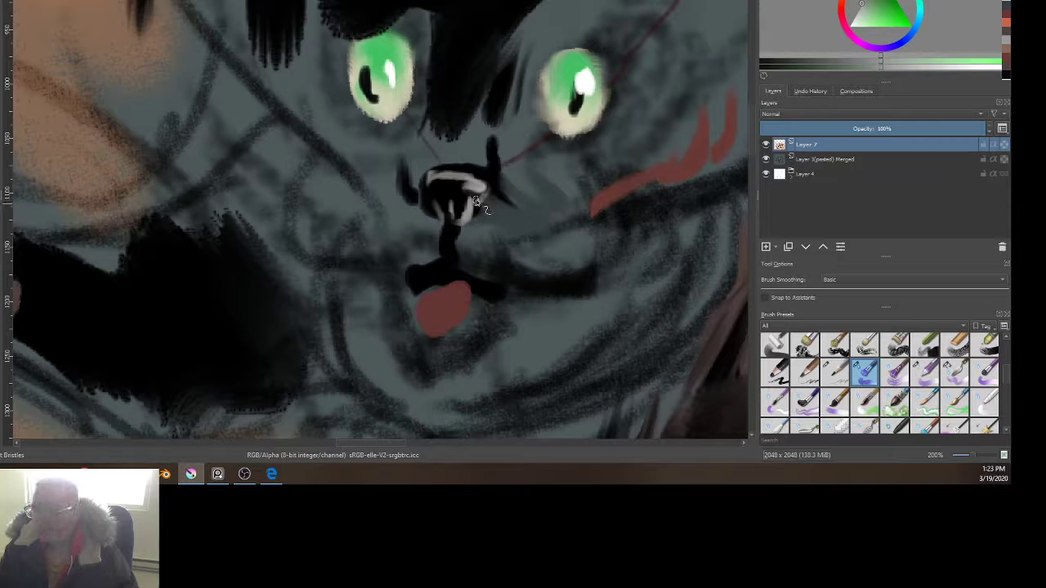
Step: Sample the nose black and paint dark fur strokes over the muzzle and cheek on the tail side of the mouth
left_click(473, 200, "ctrl")
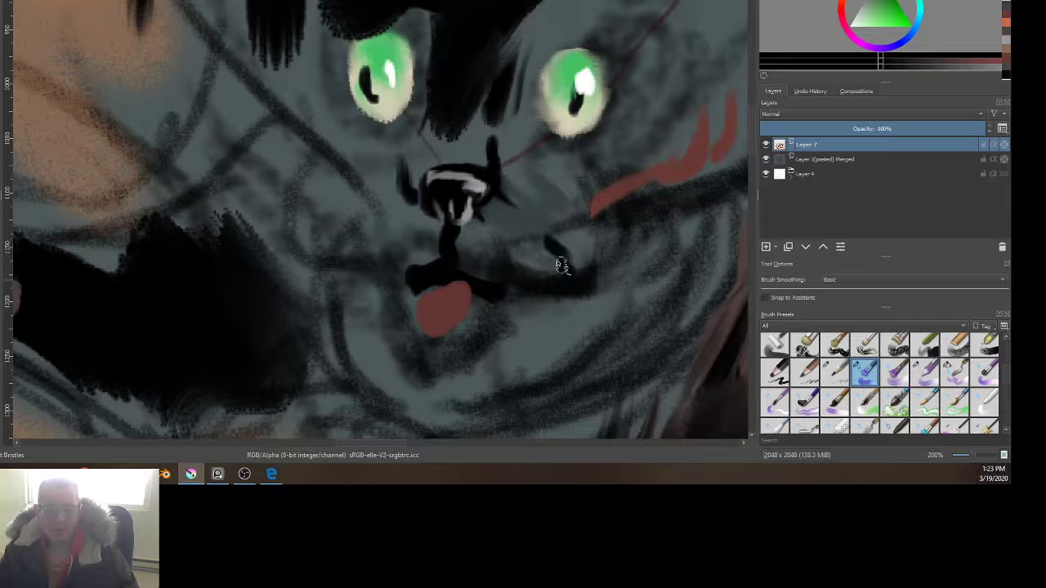
mouse_move(562, 265)
left_mouse_down()
mouse_move(553, 282)
mouse_move(493, 274)
left_mouse_up()
left_click_drag(561, 270, 609, 281)
left_click_drag(554, 193, 594, 245)
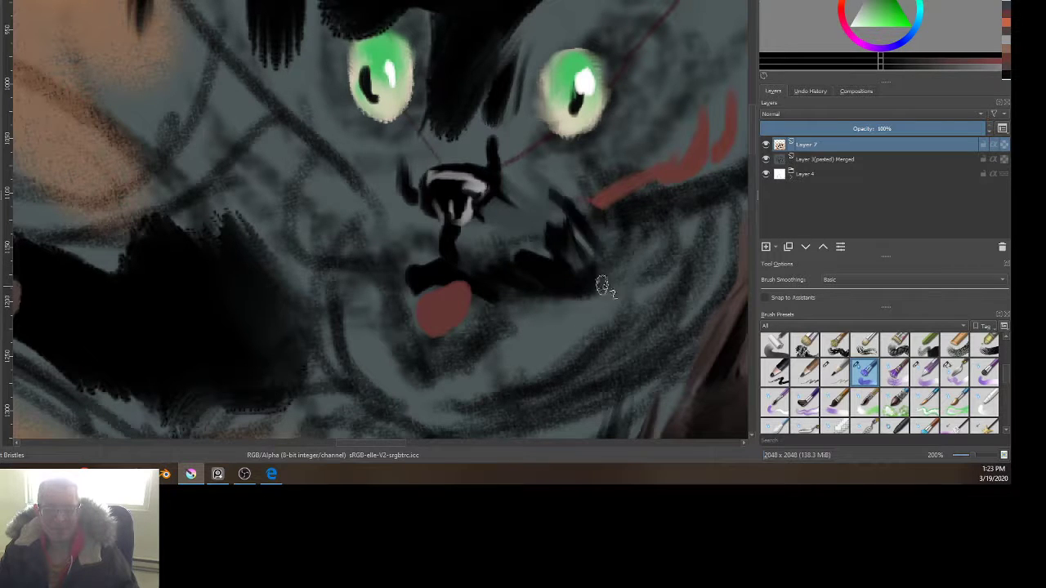
mouse_move(601, 286)
left_mouse_down()
mouse_move(629, 290)
mouse_move(601, 243)
mouse_move(612, 294)
mouse_move(589, 298)
mouse_move(611, 304)
mouse_move(548, 231)
mouse_move(571, 284)
mouse_move(583, 246)
mouse_move(634, 258)
mouse_move(621, 189)
mouse_move(638, 264)
left_mouse_up()
Step: Outline the tail-side eye in black, paint dark fur tufts along the cheek toward the neck, and undo the last stroke
scroll(545, 367, "down", 3)
scroll(544, 376, "up", 1)
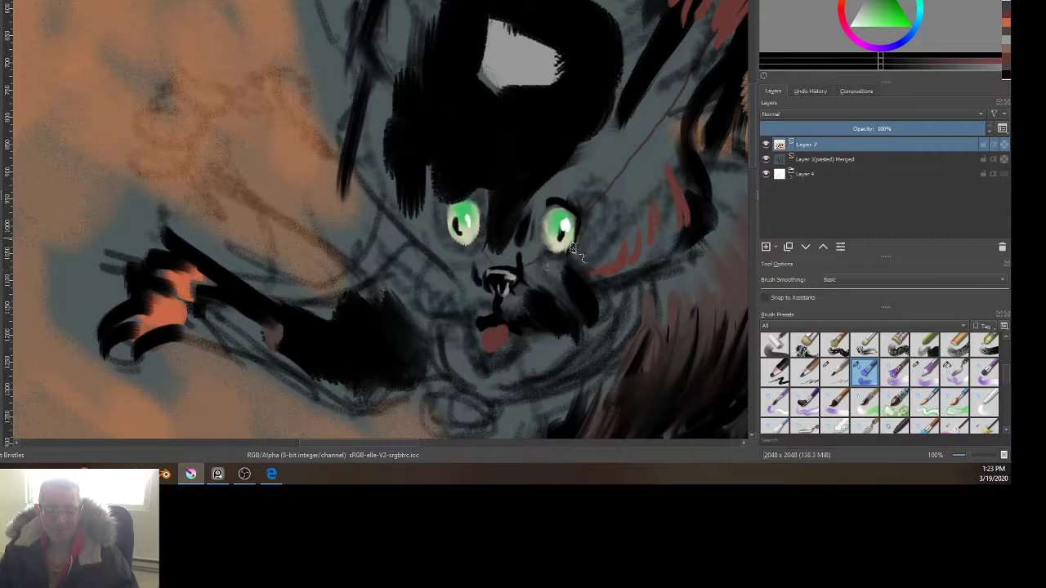
left_click_drag(551, 202, 542, 237)
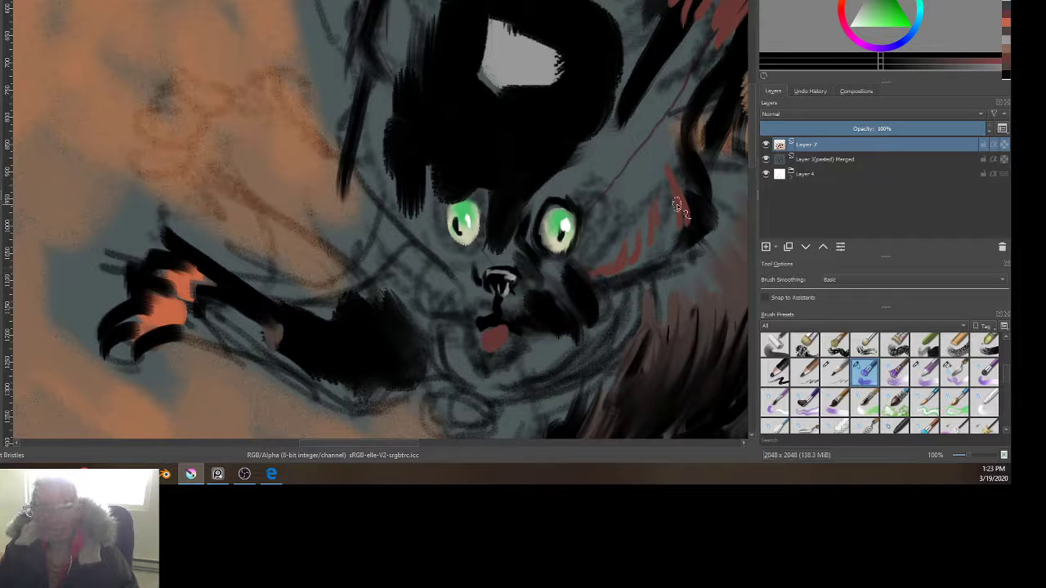
mouse_move(587, 277)
left_mouse_down()
mouse_move(660, 270)
mouse_move(613, 259)
mouse_move(643, 299)
left_mouse_up()
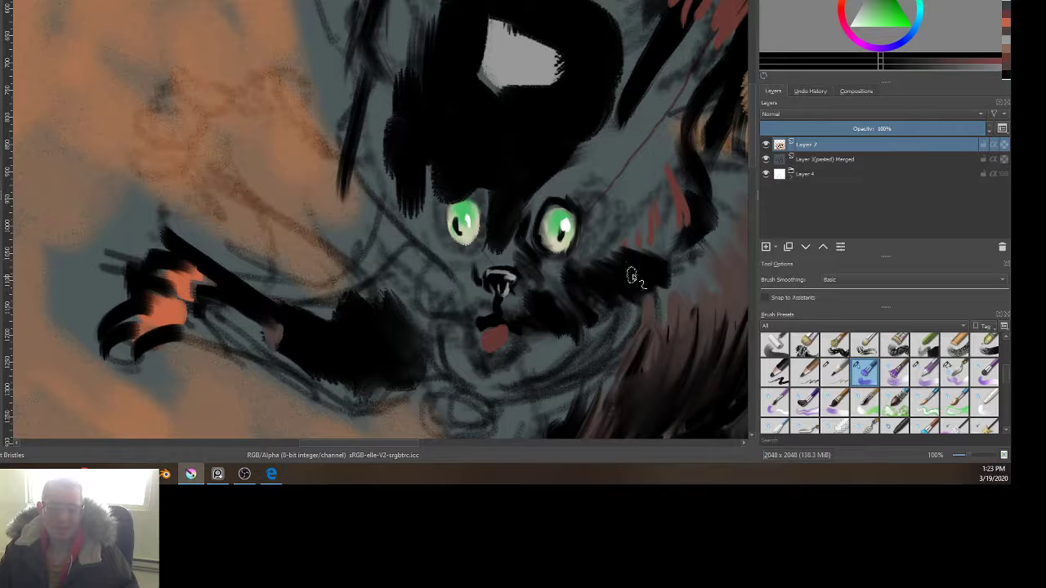
mouse_move(667, 259)
left_mouse_down()
mouse_move(681, 230)
mouse_move(700, 248)
mouse_move(655, 247)
mouse_move(704, 244)
left_mouse_up()
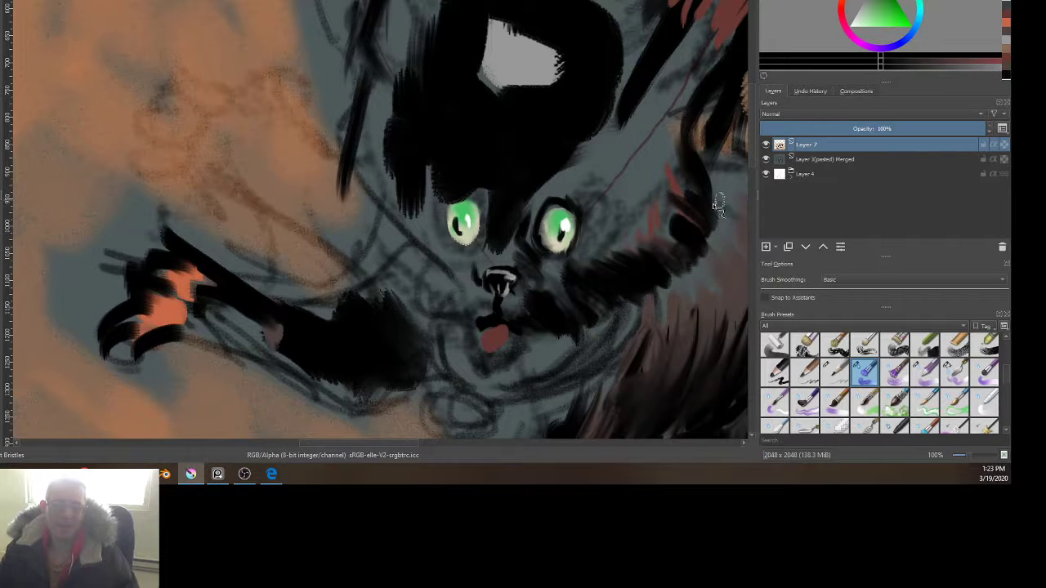
key("ctrl+z")
Step: Sample the reddish brown of the body fur and fill the shoulder and back, covering the white rim strokes
mouse_move(684, 204)
left_mouse_down()
mouse_move(714, 247)
mouse_move(738, 215)
mouse_move(518, 273)
mouse_move(536, 281)
left_mouse_up()
left_click(731, 254, "ctrl")
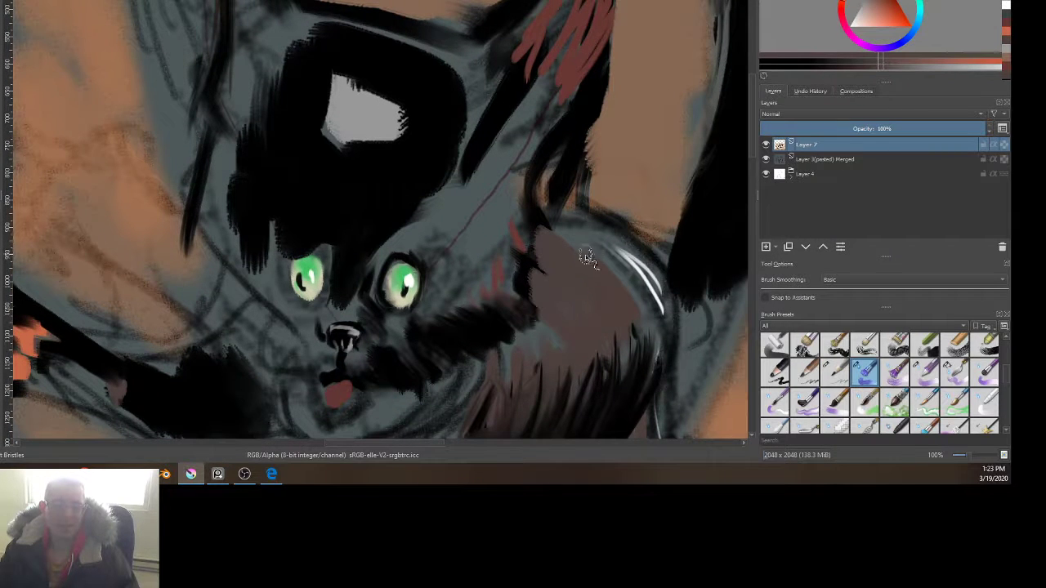
mouse_move(587, 254)
left_mouse_down()
mouse_move(603, 308)
mouse_move(607, 265)
mouse_move(652, 294)
mouse_move(591, 250)
mouse_move(615, 246)
mouse_move(599, 350)
mouse_move(603, 384)
mouse_move(629, 405)
left_mouse_up()
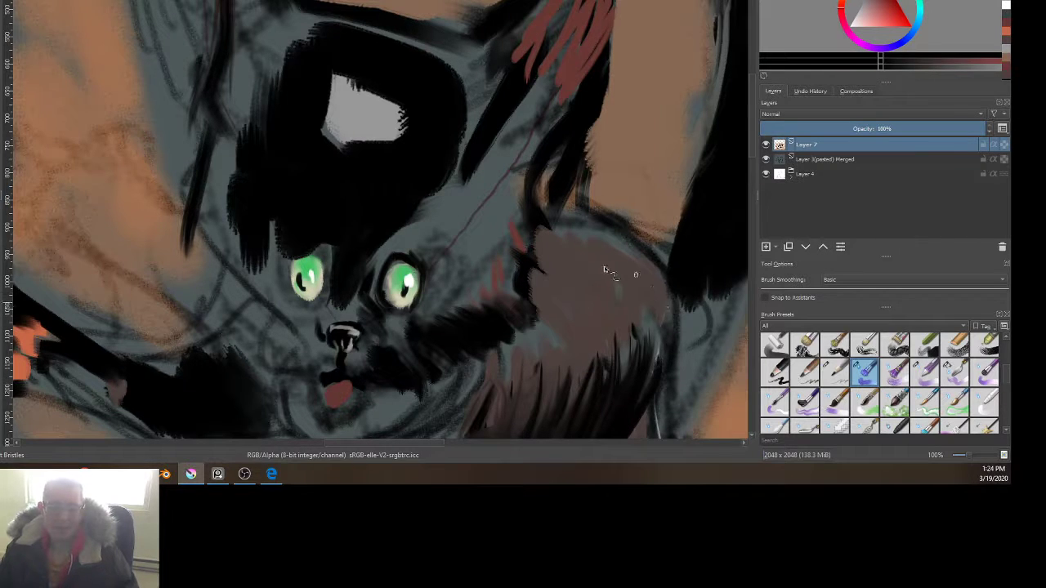
Step: Paint curved black fur strokes over the reddish-brown shoulder and along the upper edge of the back
left_click_drag(605, 270, 611, 320)
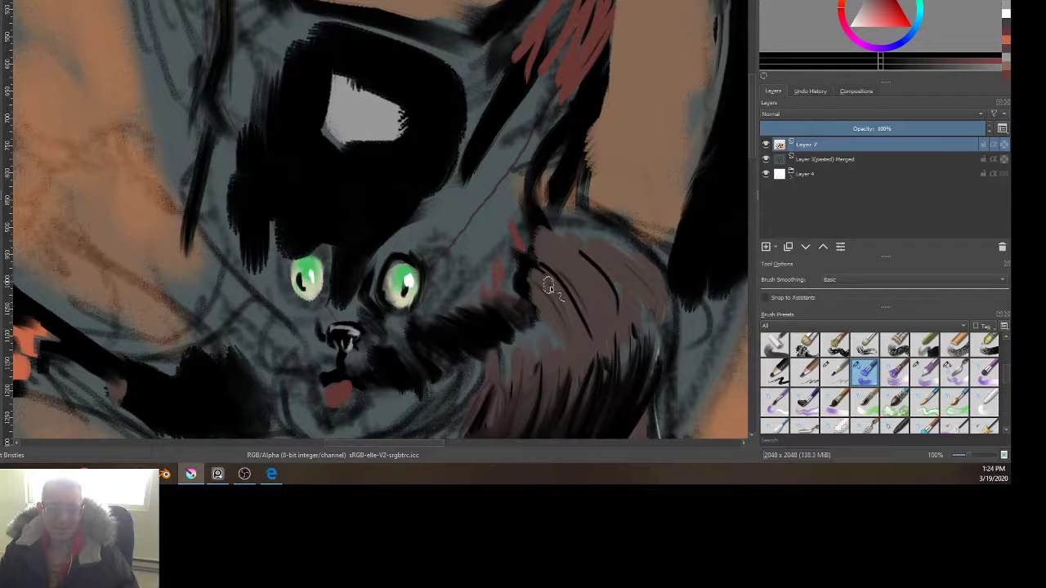
mouse_move(547, 286)
left_mouse_down()
mouse_move(565, 327)
mouse_move(615, 330)
mouse_move(617, 313)
mouse_move(626, 317)
mouse_move(653, 283)
mouse_move(655, 308)
mouse_move(605, 255)
mouse_move(646, 327)
mouse_move(631, 357)
mouse_move(651, 326)
mouse_move(592, 365)
mouse_move(609, 363)
mouse_move(614, 318)
mouse_move(590, 323)
mouse_move(584, 361)
mouse_move(567, 307)
mouse_move(559, 324)
mouse_move(578, 375)
mouse_move(584, 314)
mouse_move(592, 378)
mouse_move(546, 408)
mouse_move(565, 393)
mouse_move(558, 410)
mouse_move(504, 425)
left_mouse_up()
left_click_drag(582, 348, 558, 331)
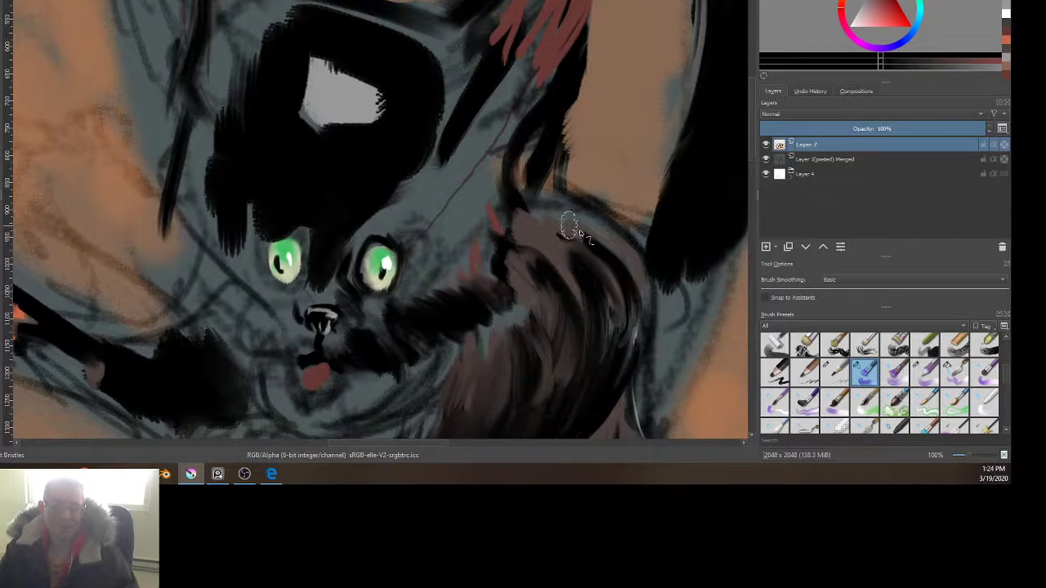
mouse_move(574, 229)
left_mouse_down()
mouse_move(610, 254)
mouse_move(592, 291)
mouse_move(576, 291)
mouse_move(548, 258)
mouse_move(582, 316)
mouse_move(560, 267)
mouse_move(578, 307)
mouse_move(584, 295)
mouse_move(602, 317)
mouse_move(591, 360)
mouse_move(591, 264)
mouse_move(628, 253)
mouse_move(647, 292)
mouse_move(612, 289)
mouse_move(552, 213)
mouse_move(577, 215)
left_mouse_up()
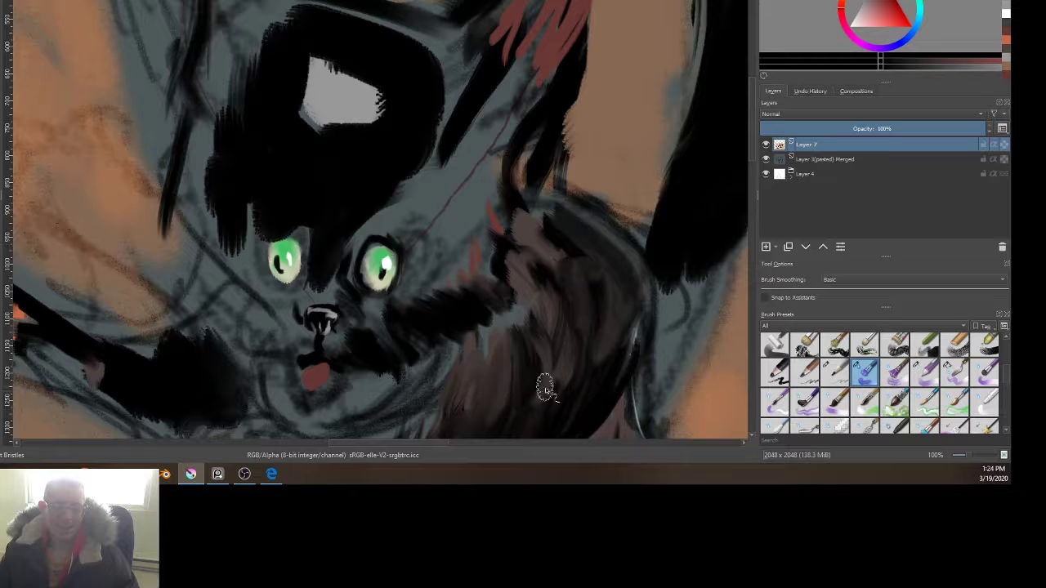
Step: Blend dark fur strokes down the flank and over the reddish-brown hind leg
mouse_move(544, 384)
left_mouse_down()
mouse_move(569, 359)
mouse_move(591, 241)
mouse_move(664, 304)
mouse_move(677, 269)
mouse_move(652, 305)
mouse_move(653, 296)
mouse_move(628, 308)
mouse_move(662, 268)
mouse_move(657, 301)
mouse_move(667, 282)
mouse_move(669, 344)
left_mouse_up()
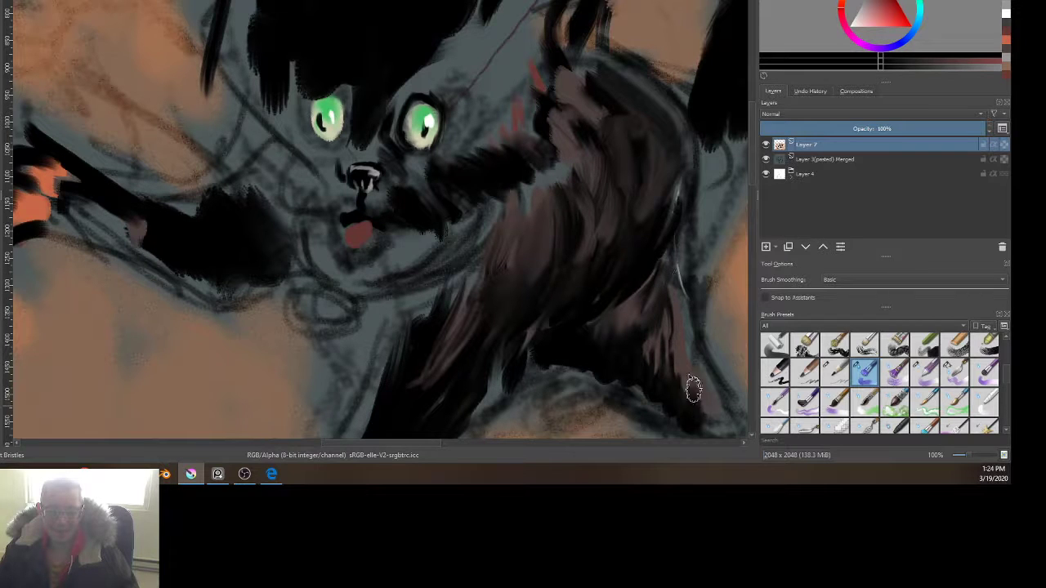
mouse_move(693, 389)
left_mouse_down()
mouse_move(678, 350)
mouse_move(646, 330)
left_mouse_up()
mouse_move(678, 295)
left_mouse_down()
mouse_move(678, 257)
mouse_move(697, 354)
left_mouse_up()
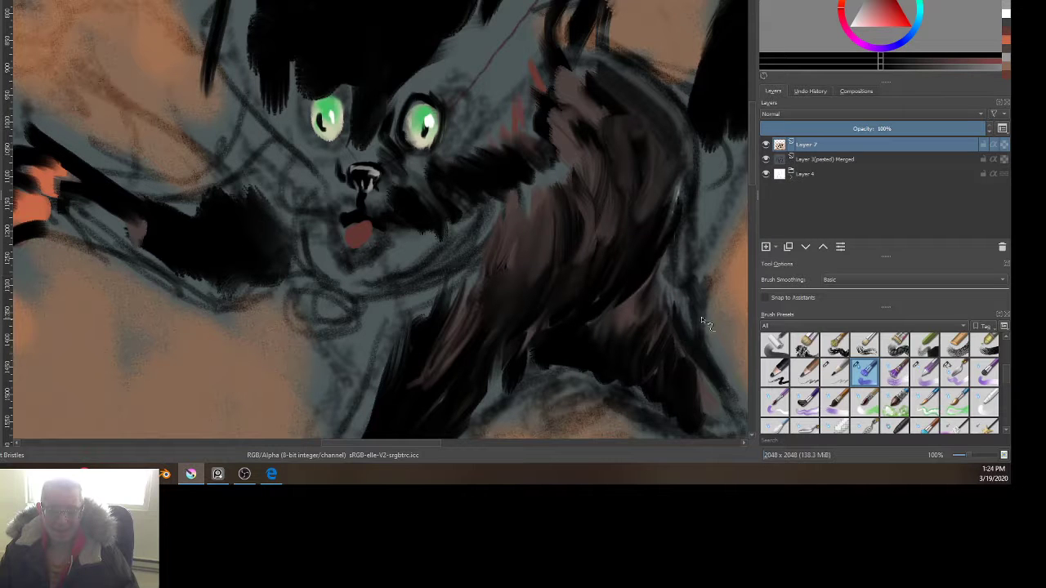
Step: Sample the orange-brown background and paint over the sketch lines and blue-grey area behind the hind leg and rump
left_click(739, 307, "ctrl")
mouse_move(596, 272)
left_mouse_down()
mouse_move(338, 146)
mouse_move(379, 178)
left_mouse_up()
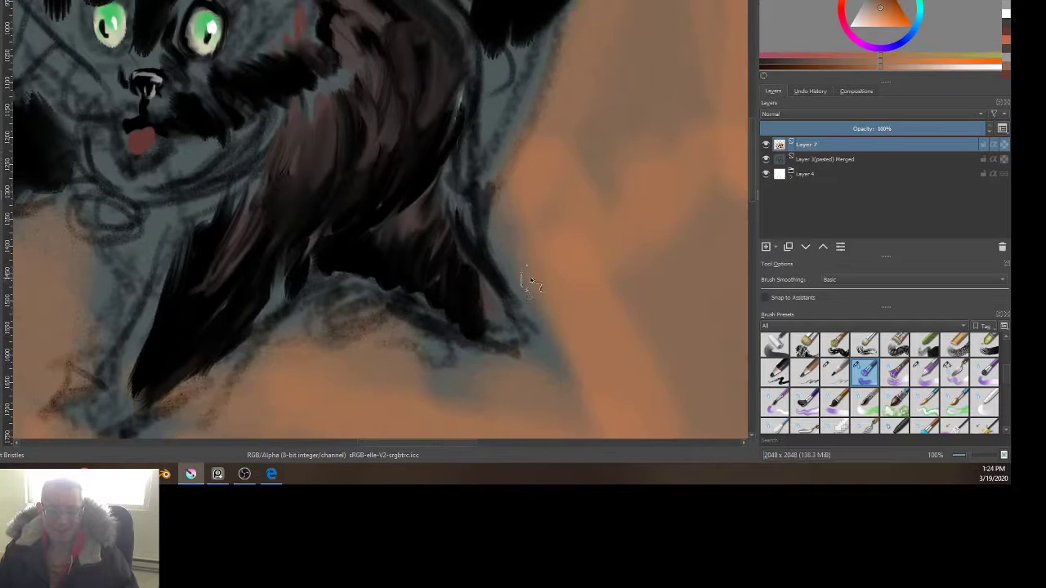
mouse_move(503, 233)
left_mouse_down()
mouse_move(494, 270)
mouse_move(506, 276)
left_mouse_up()
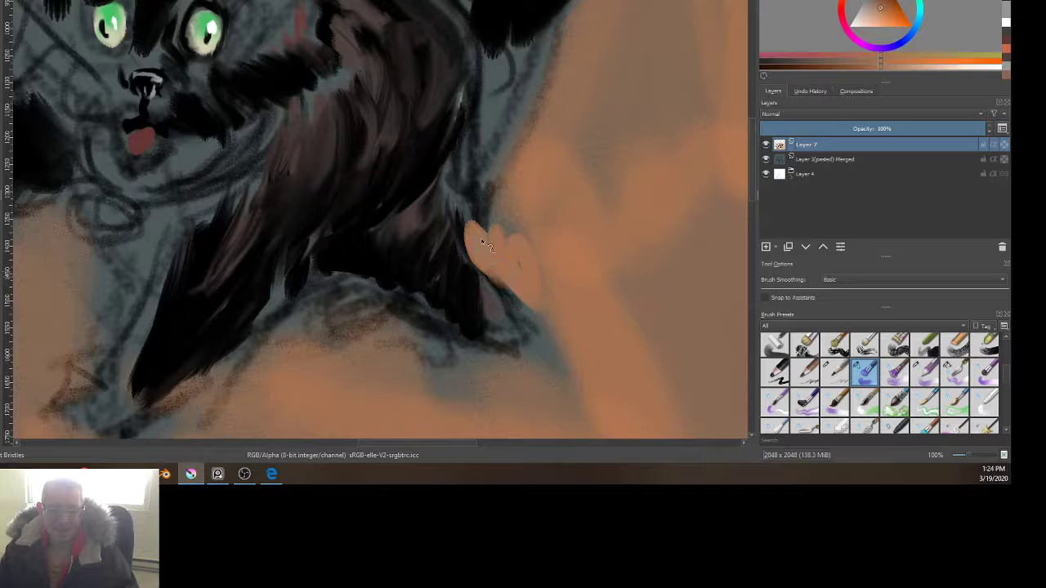
left_click_drag(487, 214, 491, 173)
left_click_drag(473, 257, 482, 327)
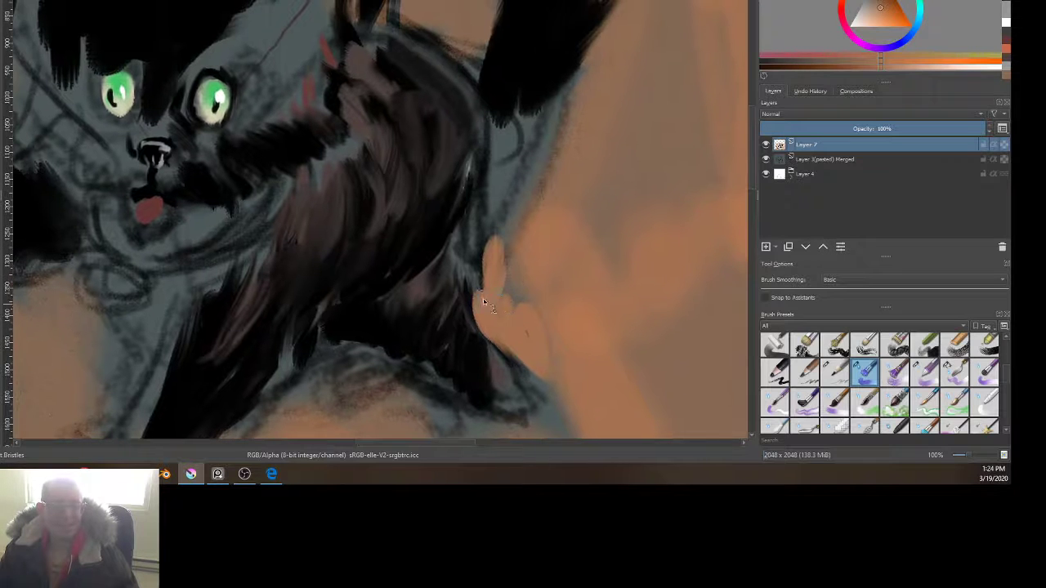
left_click_drag(495, 220, 540, 211)
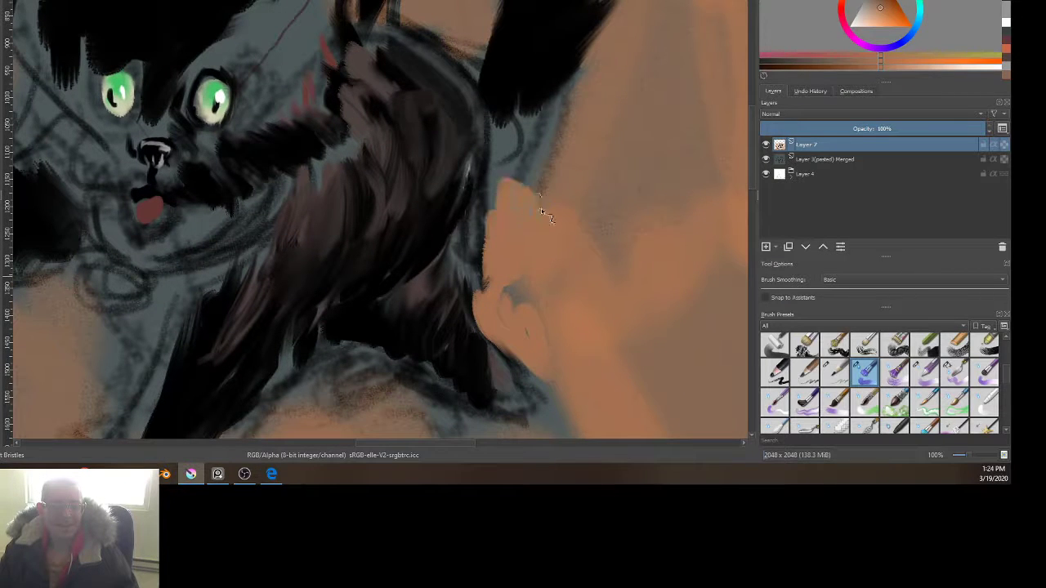
Step: Sample black from the body and paint jagged fur tufts along the rump and hind thigh against the orange background
mouse_move(522, 176)
left_mouse_down()
mouse_move(500, 142)
mouse_move(550, 184)
mouse_move(465, 210)
mouse_move(426, 207)
mouse_move(431, 214)
mouse_move(501, 174)
mouse_move(493, 159)
mouse_move(475, 180)
mouse_move(497, 198)
mouse_move(453, 211)
mouse_move(467, 242)
mouse_move(442, 239)
mouse_move(444, 254)
mouse_move(475, 237)
mouse_move(511, 245)
mouse_move(496, 231)
mouse_move(437, 276)
mouse_move(460, 367)
mouse_move(446, 320)
mouse_move(482, 341)
mouse_move(464, 263)
left_mouse_up()
left_click(454, 235, "ctrl")
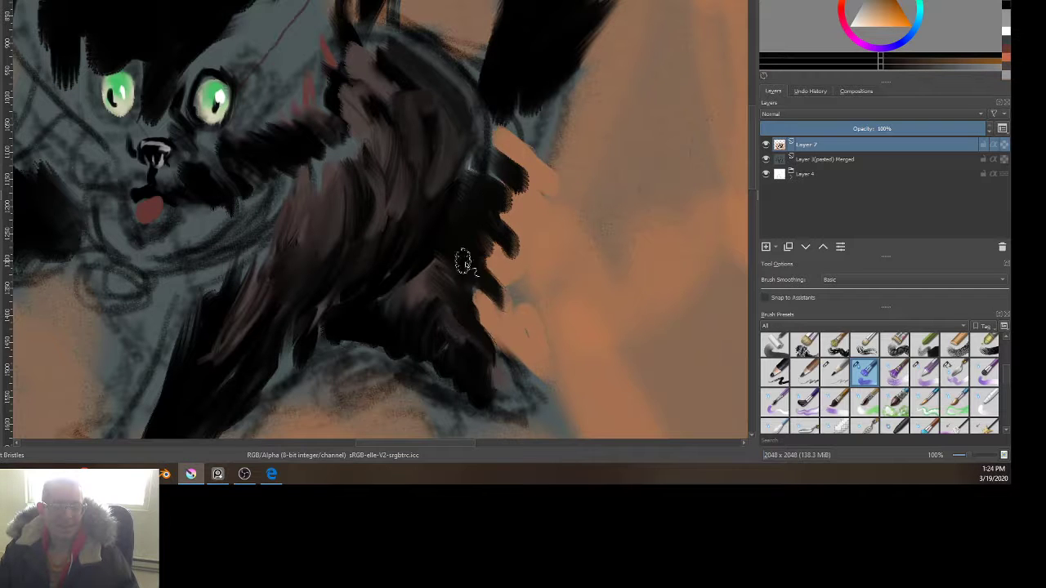
Step: Smudge the jagged black fur tufts on the rump together with the orange background
mouse_move(507, 237)
left_mouse_down()
mouse_move(492, 243)
mouse_move(504, 252)
left_mouse_up()
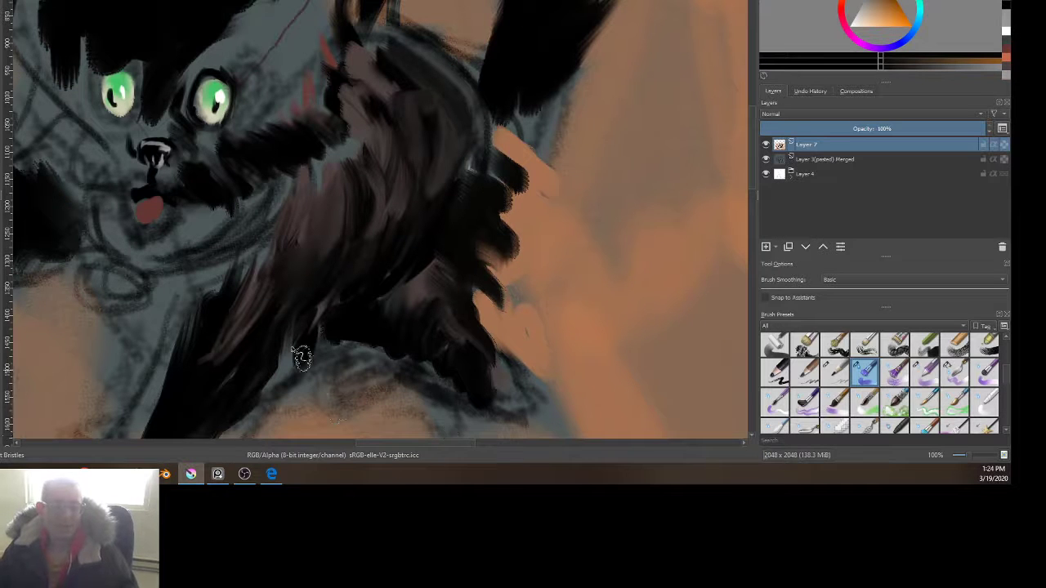
scroll(265, 298, "down", 6)
scroll(226, 303, "up", 4)
left_click_drag(273, 147, 240, 168)
scroll(235, 322, "up", 3)
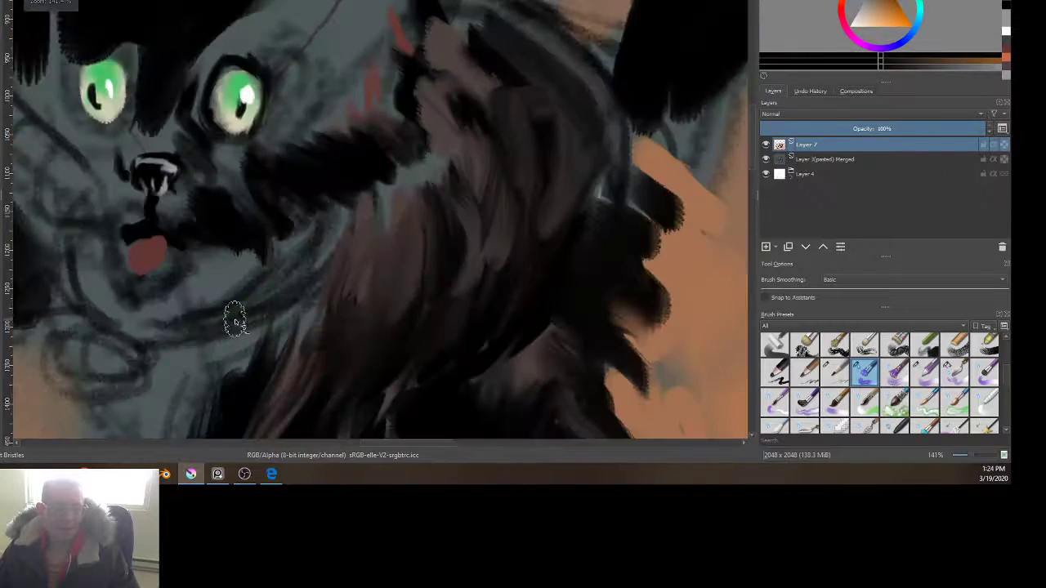
scroll(235, 321, "down", 7)
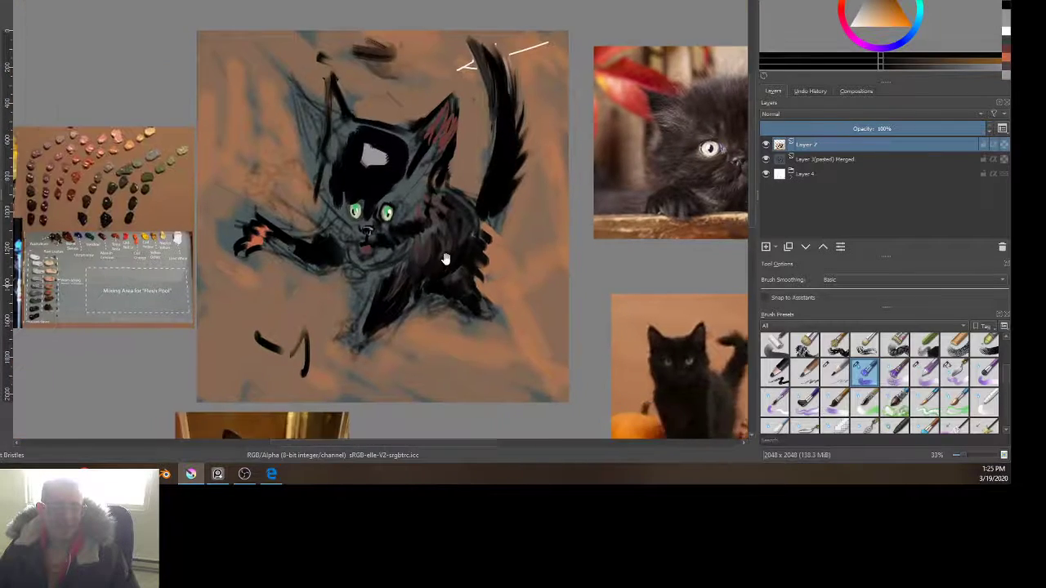
scroll(378, 332, "up", 6)
scroll(378, 332, "down", 6)
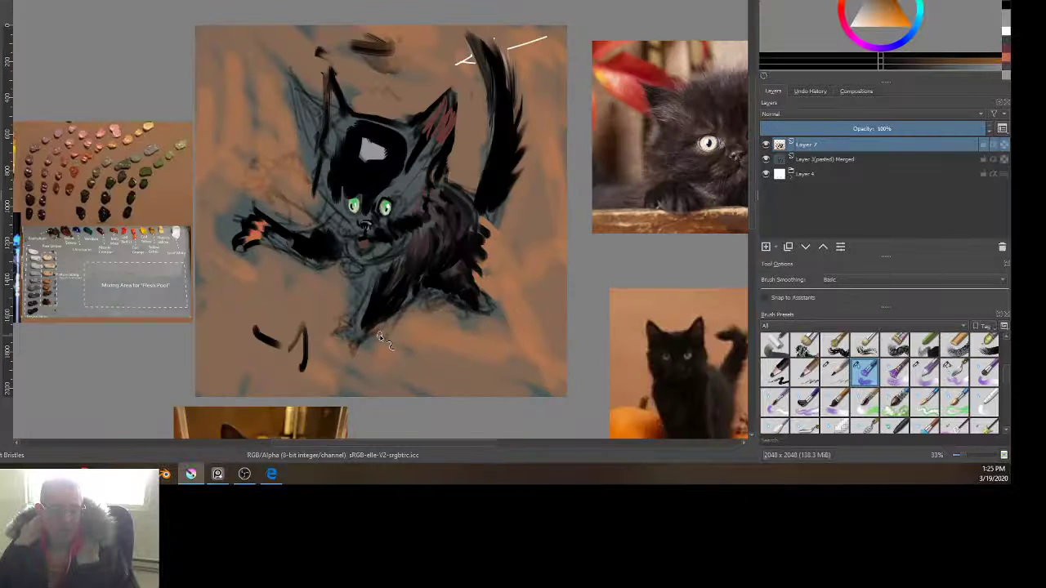
Step: Sample the lead white from the palette reference and paint curved white claw strokes on the raised front paw
scroll(380, 337, "up", 3)
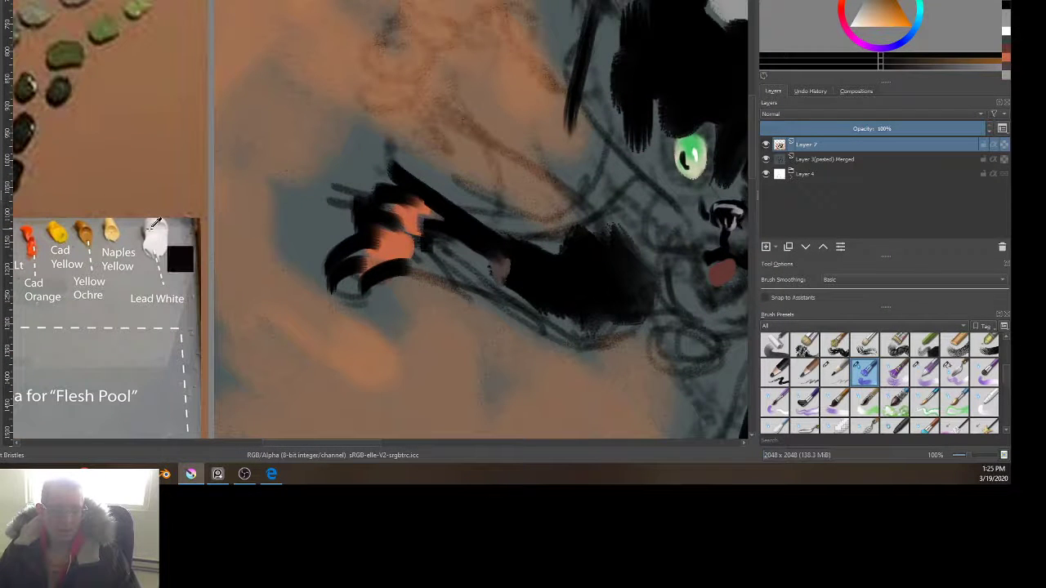
left_click(154, 227, "ctrl")
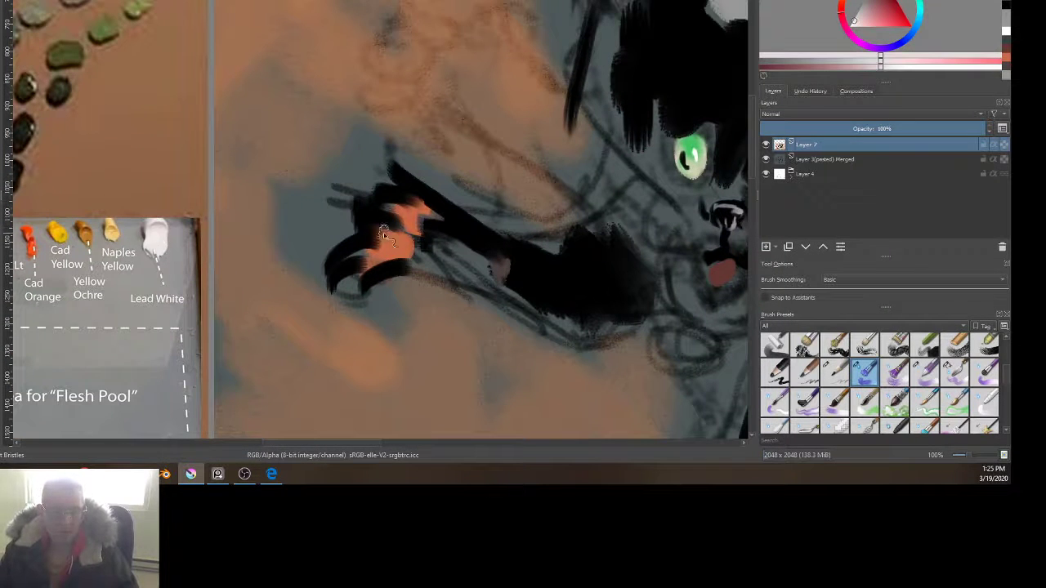
left_click_drag(406, 213, 417, 219)
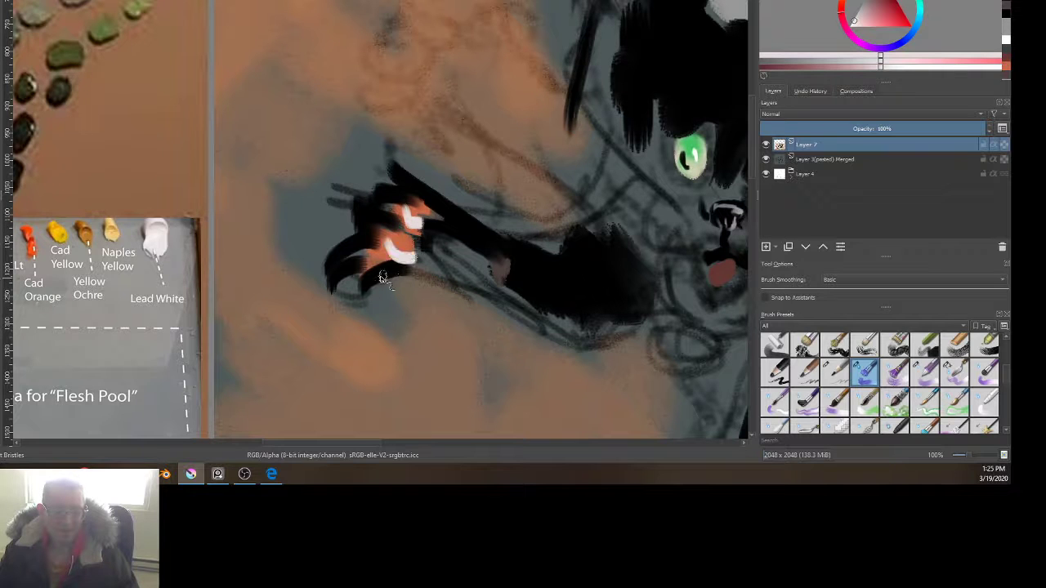
left_click_drag(380, 278, 401, 299)
Step: Sample orange from the palette reference and paint a round orange collar tag below the kitten's chin
scroll(452, 325, "down", 2)
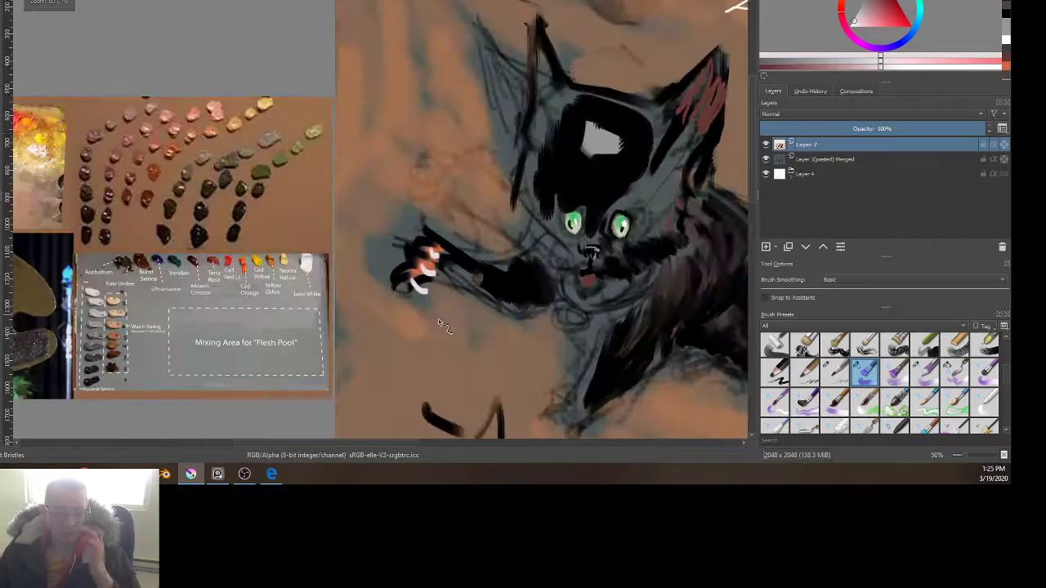
scroll(438, 319, "down", 1)
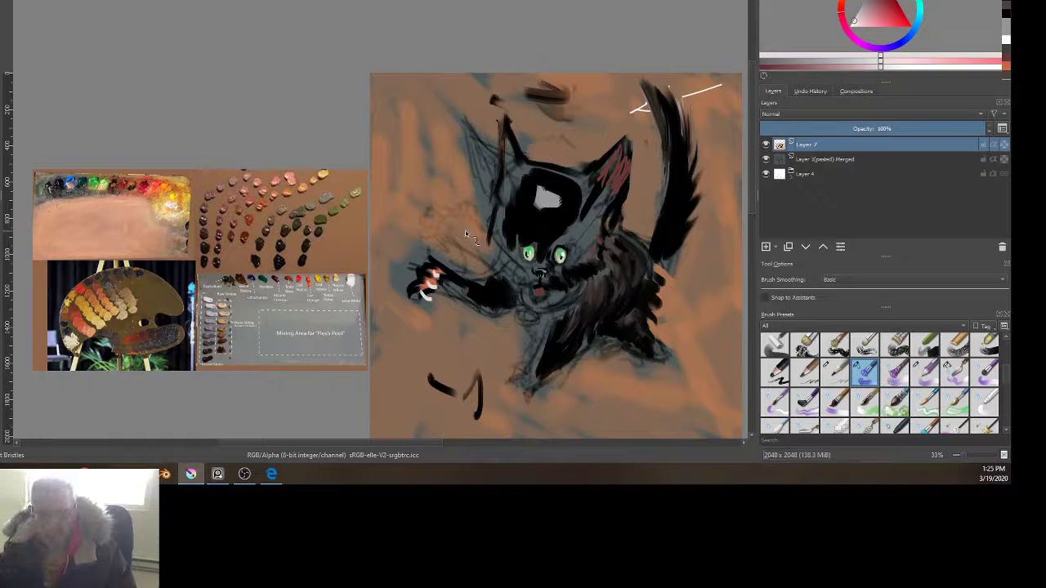
left_click_drag(564, 309, 537, 273)
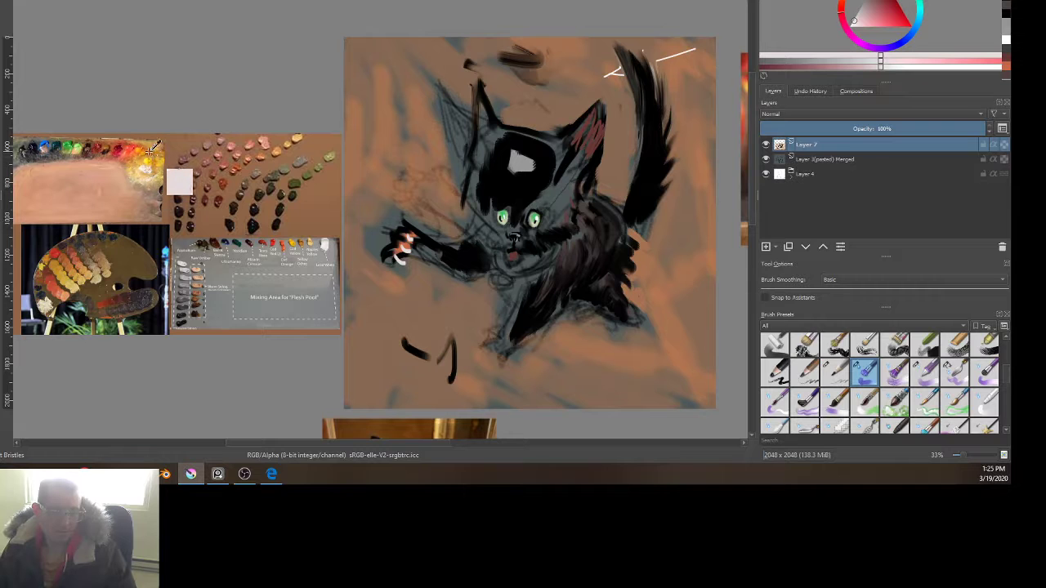
left_click(174, 177, "ctrl")
key("1")
mouse_move(280, 166)
left_mouse_down()
mouse_move(338, 294)
mouse_move(390, 299)
left_mouse_up()
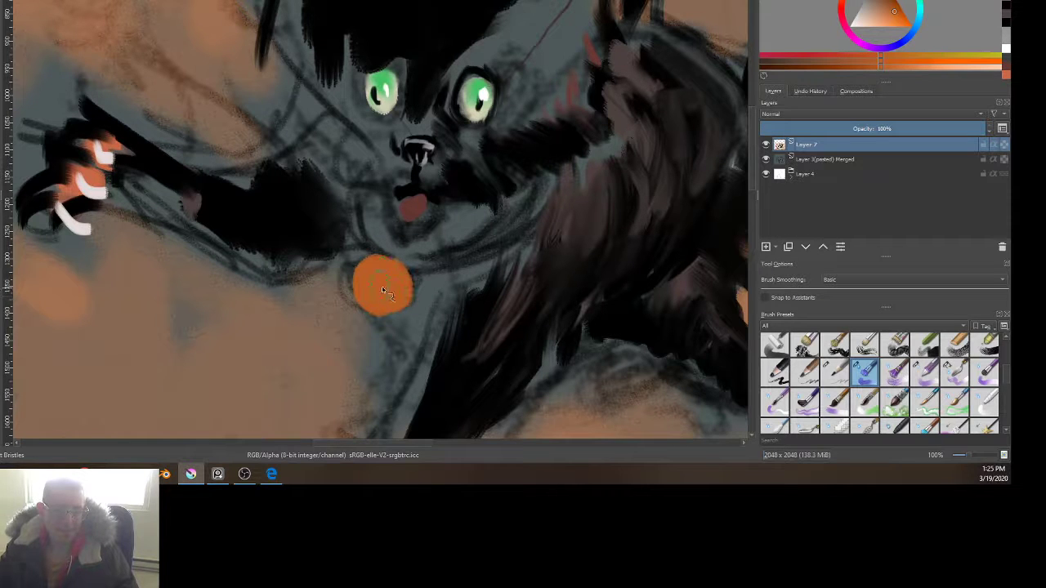
Step: Examine the kitten reference photo below the canvas and compare it with the painted front paw
scroll(320, 308, "down", 4)
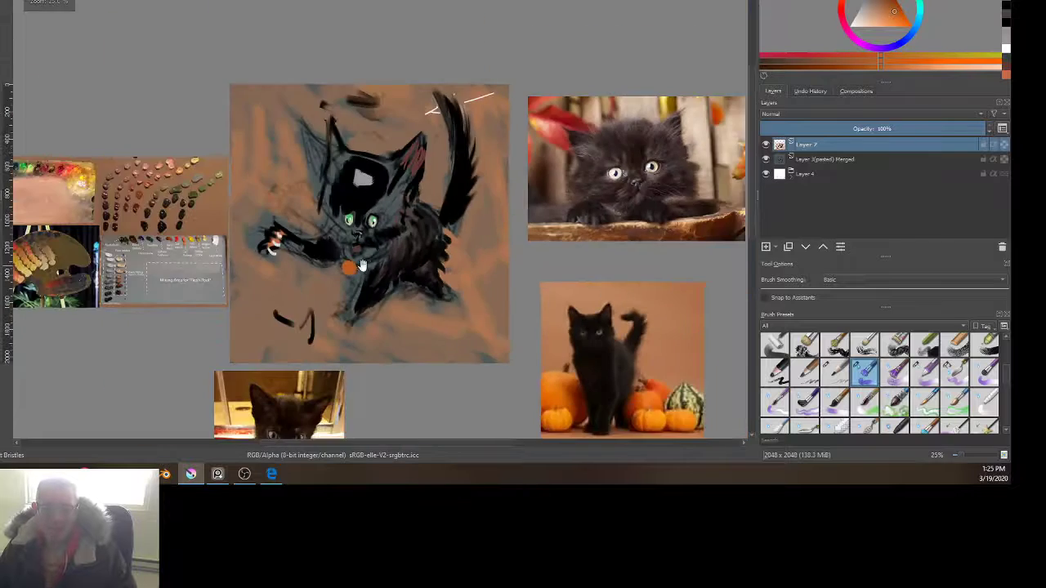
left_click_drag(374, 260, 449, 43)
scroll(439, 196, "up", 2)
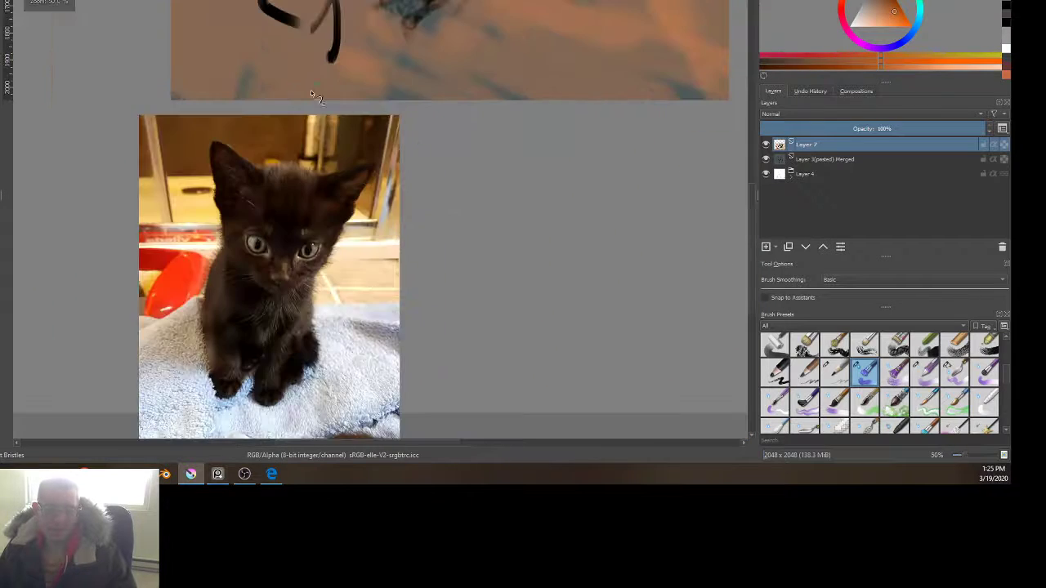
mouse_move(331, 182)
left_mouse_down()
mouse_move(256, 411)
mouse_move(315, 398)
mouse_move(398, 276)
mouse_move(410, 145)
mouse_move(359, 102)
mouse_move(254, 418)
left_mouse_up()
scroll(179, 227, "up", 1)
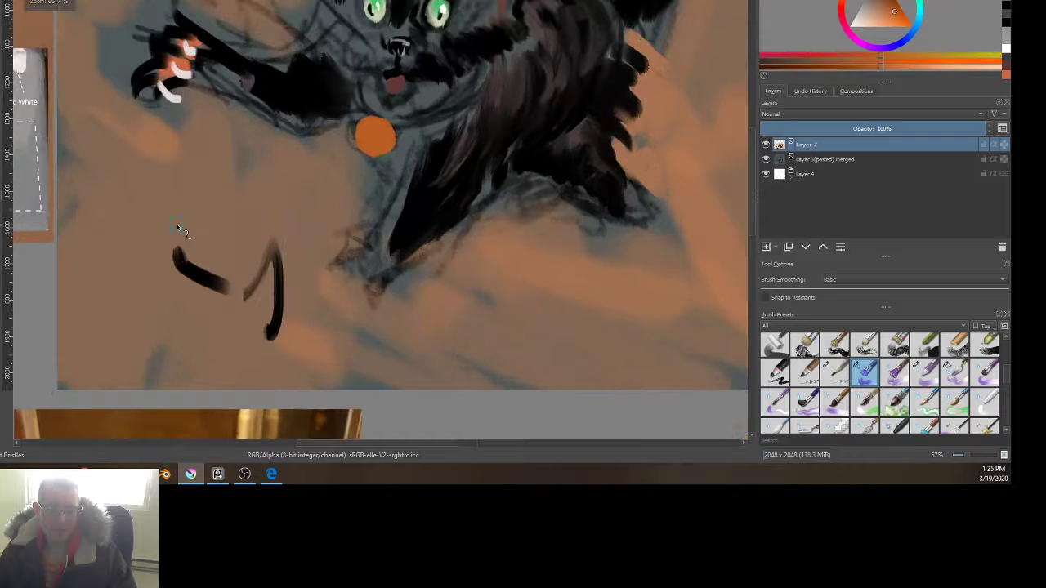
scroll(317, 236, "down", 1)
left_click_drag(129, 116, 250, 199)
scroll(252, 197, "up", 2)
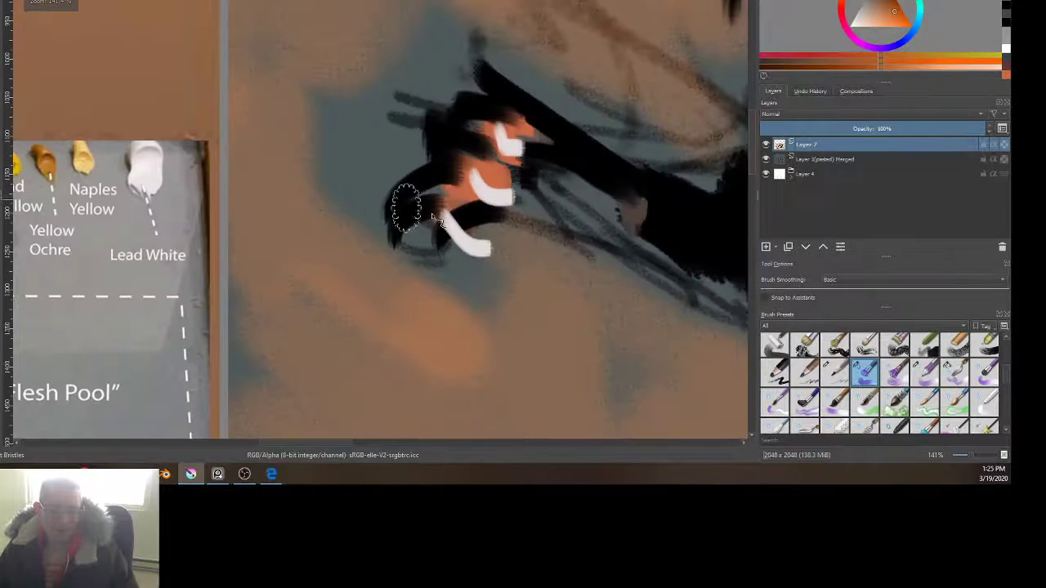
scroll(441, 237, "down", 2)
scroll(442, 229, "up", 2)
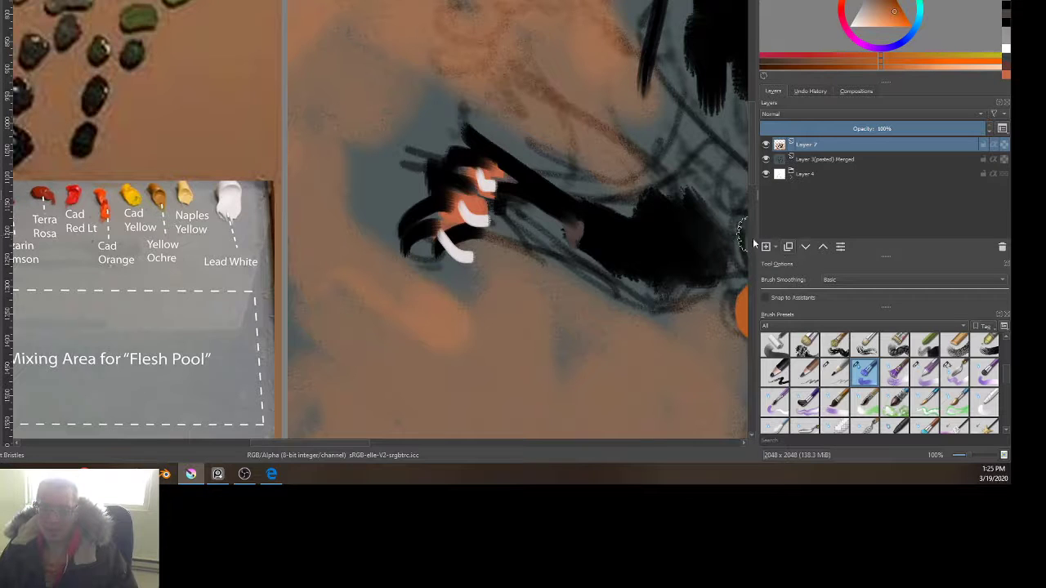
Step: Add a new paint layer and cover the raised front paw with blue-grey sampled from the background
key("l")
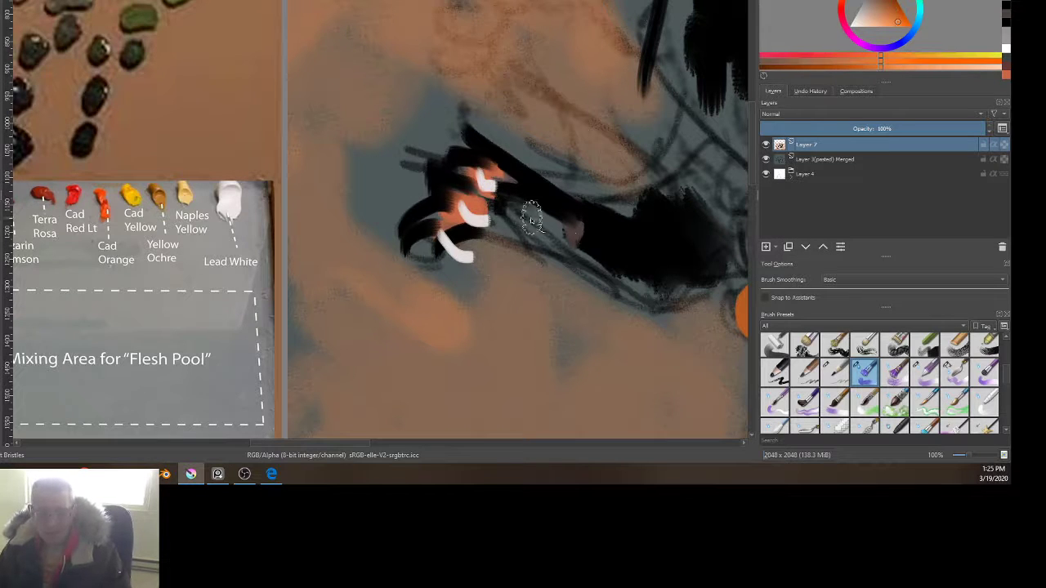
left_click(766, 246)
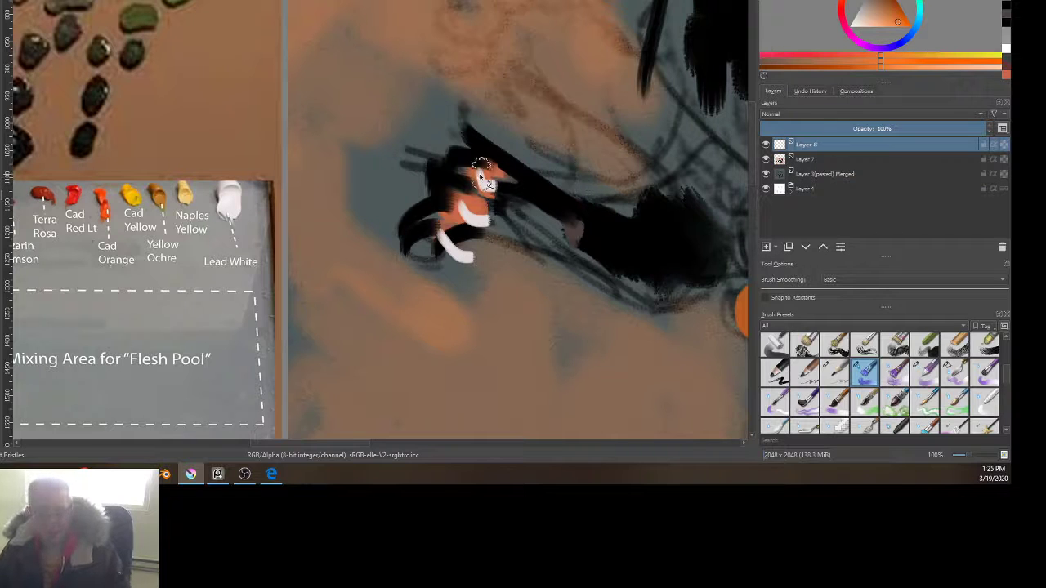
left_click(367, 179, "ctrl")
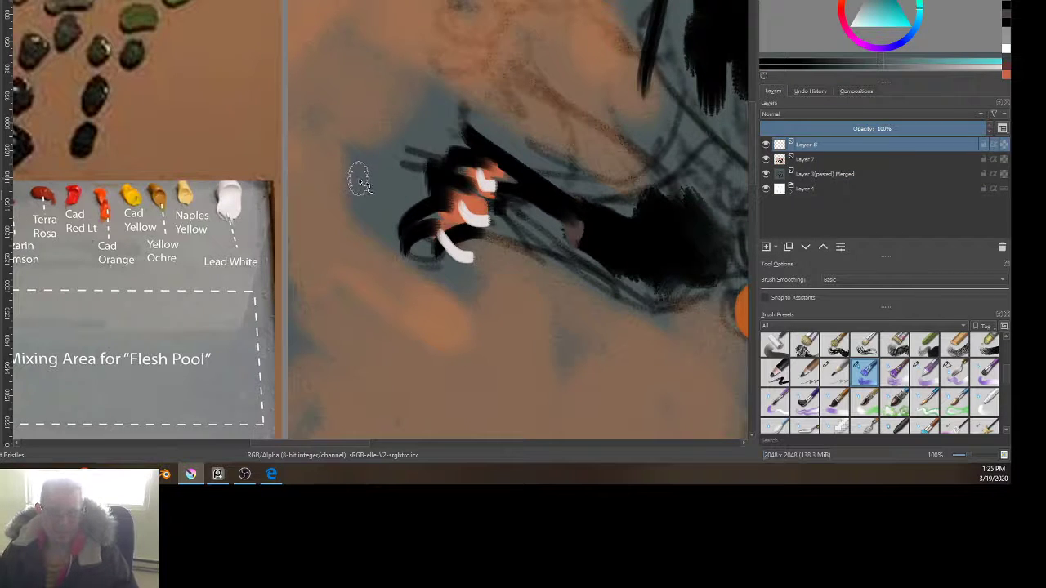
mouse_move(397, 93)
left_mouse_down()
mouse_move(548, 147)
mouse_move(428, 158)
mouse_move(495, 233)
mouse_move(363, 192)
mouse_move(487, 290)
mouse_move(536, 169)
mouse_move(602, 221)
left_mouse_up()
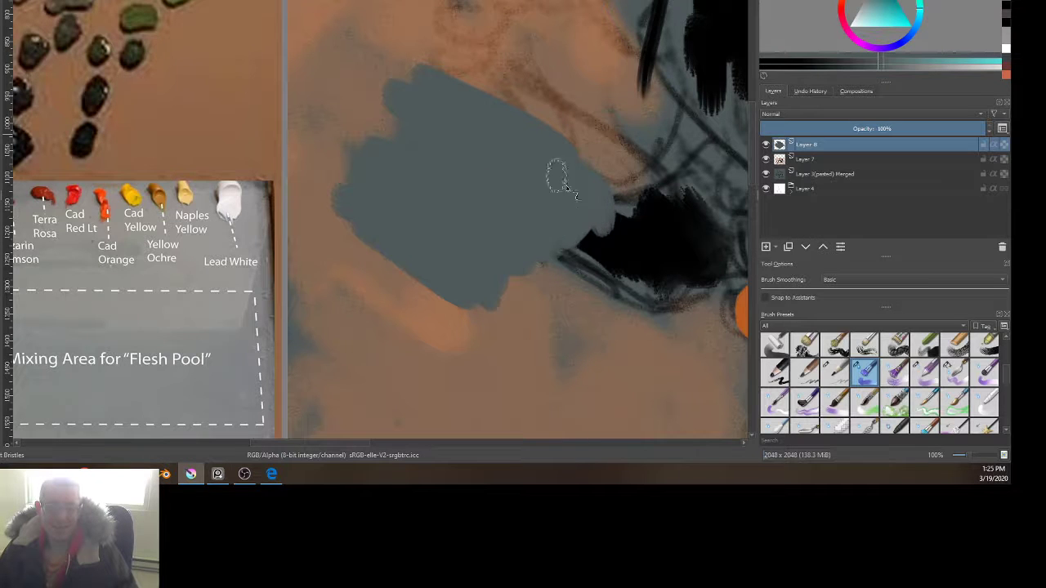
scroll(368, 94, "down", 3)
scroll(365, 96, "down", 5)
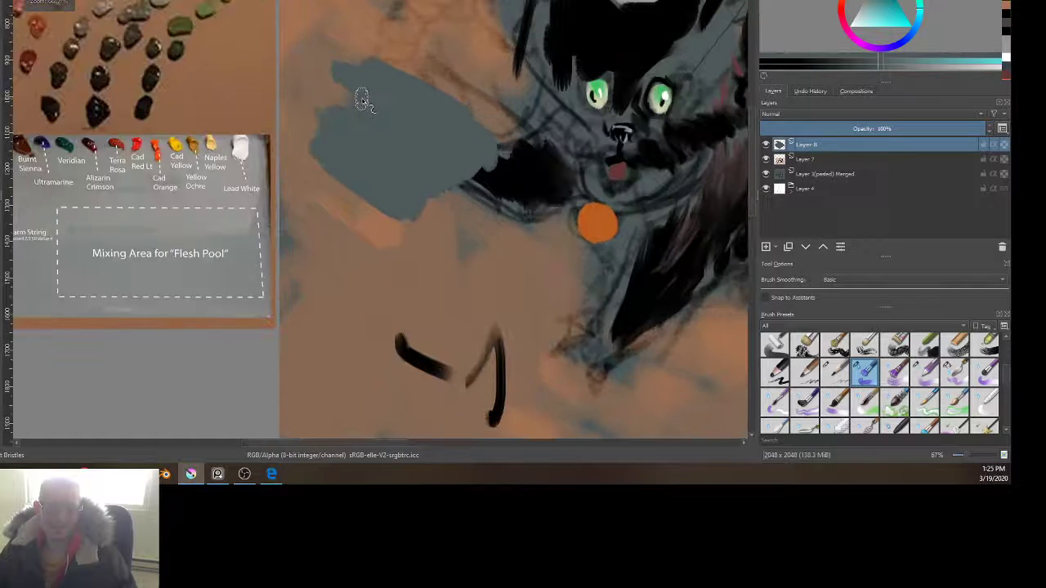
Step: Switch to the Pen Rough brush and sketch the claws and rounded toes of the front paw in black over the blue-grey patch
scroll(366, 327, "up", 4)
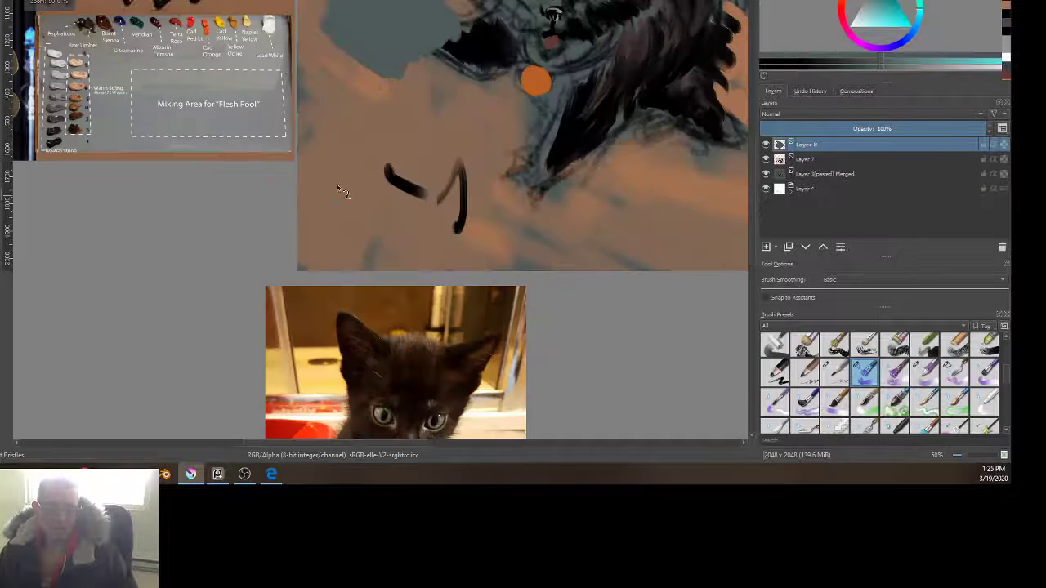
left_click_drag(458, 167, 456, 374)
right_click(369, 183)
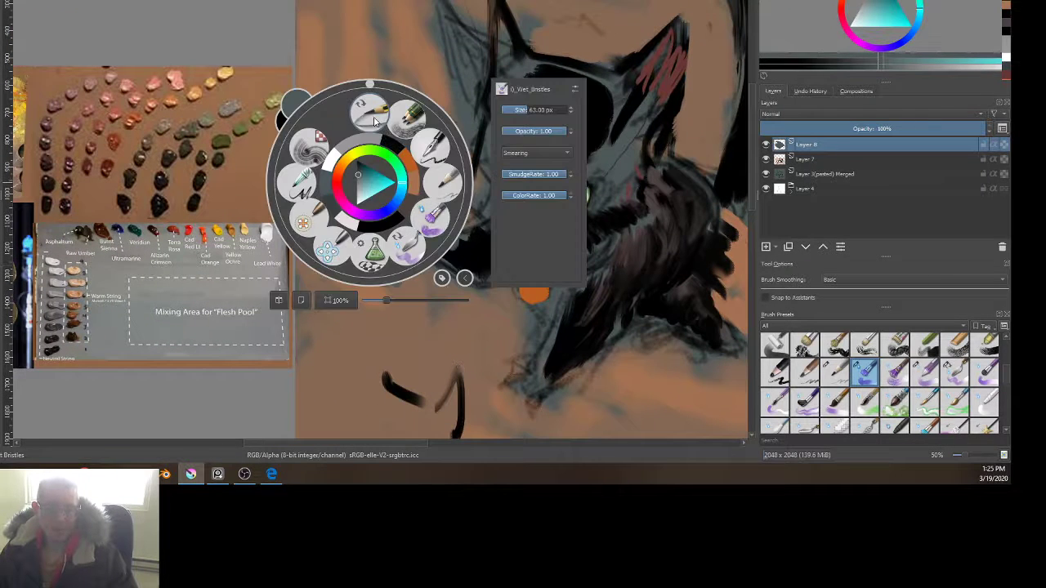
left_click(375, 122)
right_click(352, 199)
left_click(413, 164)
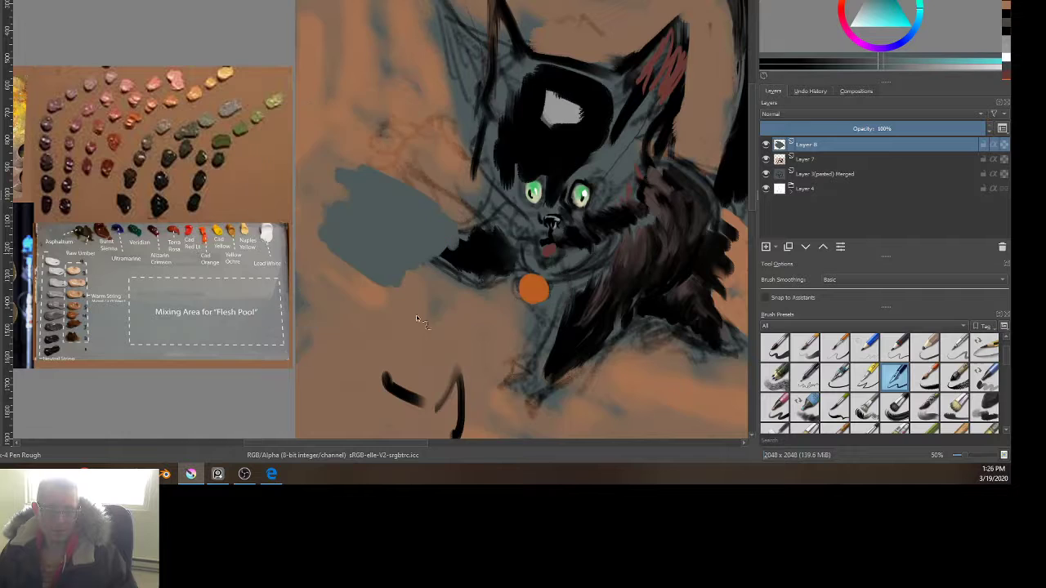
scroll(415, 314, "up", 4)
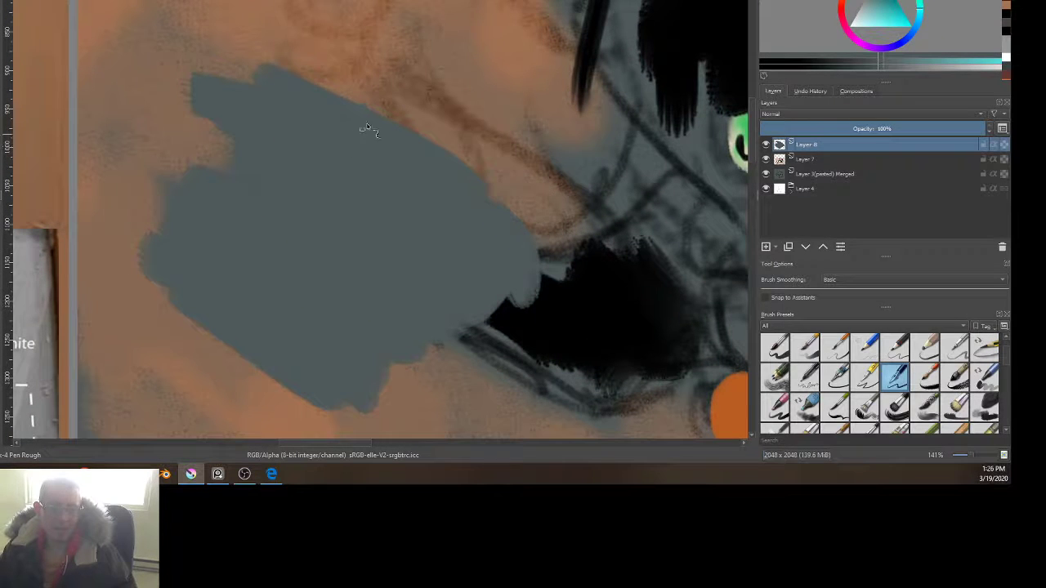
key("x")
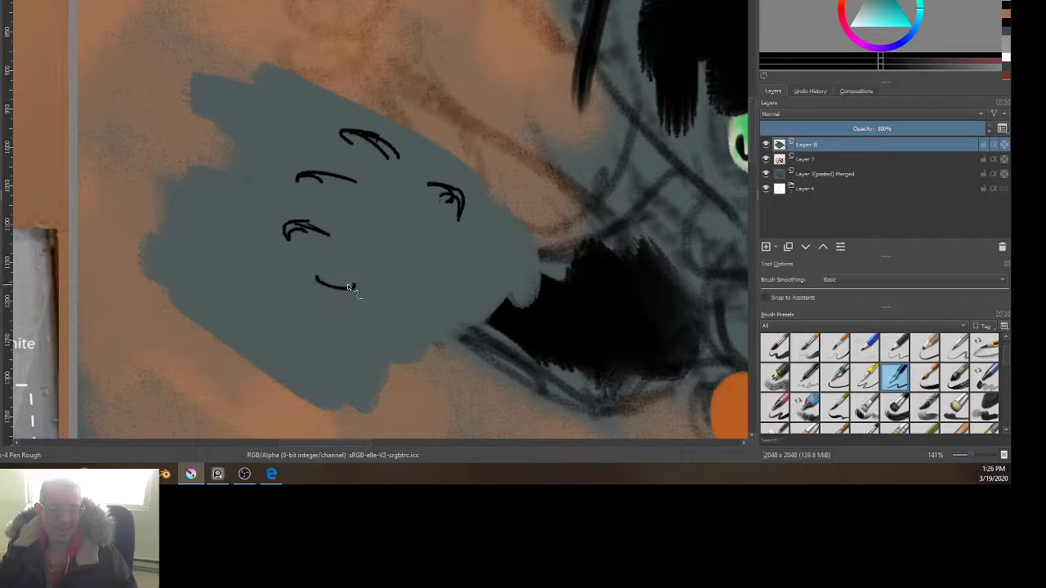
left_click_drag(348, 285, 329, 274)
key("ctrl+z")
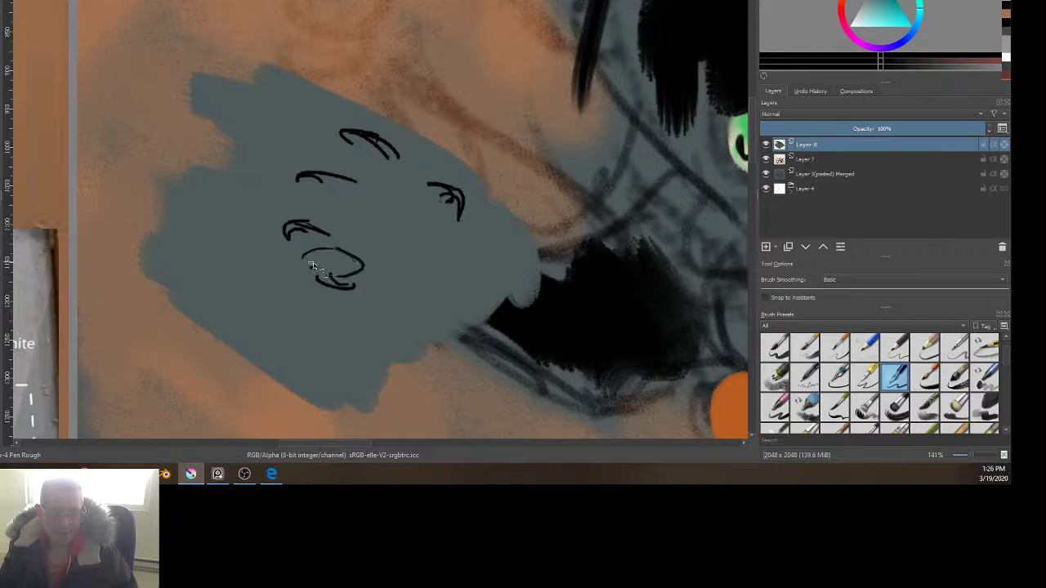
left_click_drag(347, 230, 314, 248)
mouse_move(365, 183)
left_mouse_down()
mouse_move(342, 207)
mouse_move(308, 192)
mouse_move(367, 189)
left_mouse_up()
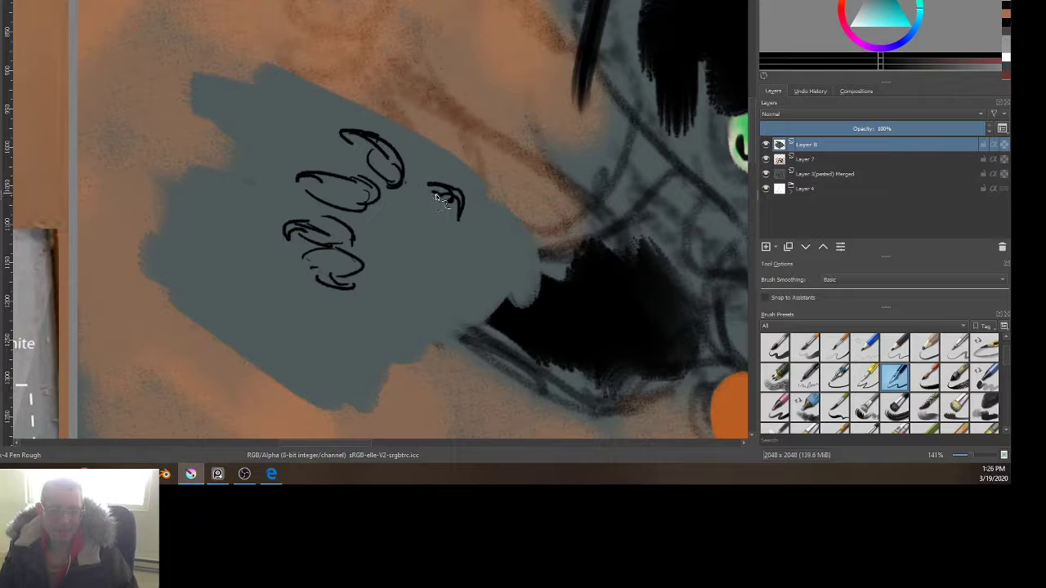
Step: Sketch the dewclaw at the wrist and outline both edges of the foreleg, with jagged fur along the upper edge
left_click_drag(431, 191, 450, 189)
left_click_drag(451, 169, 469, 209)
left_click_drag(428, 324, 375, 266)
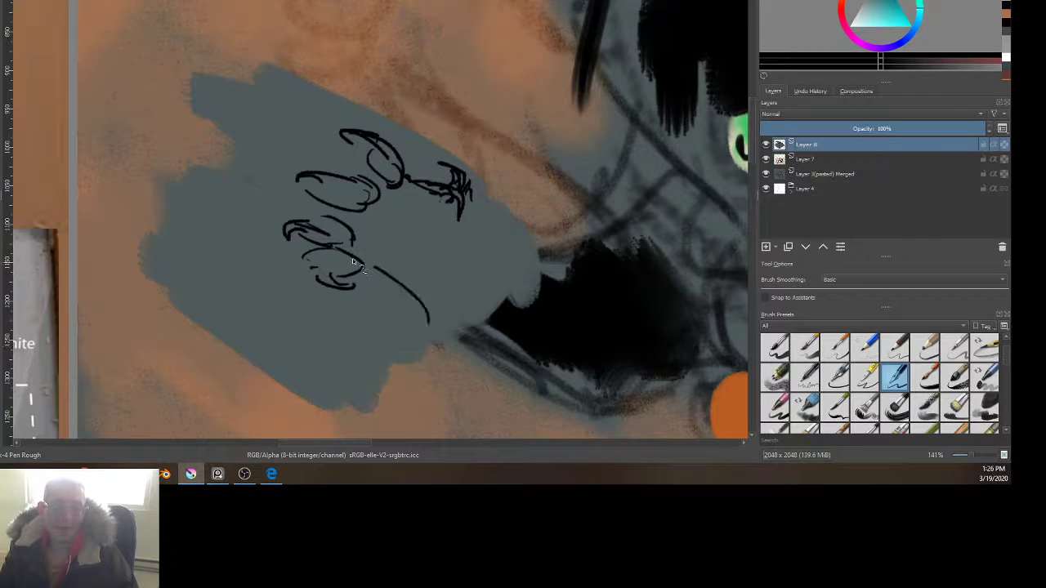
left_click_drag(408, 302, 506, 354)
mouse_move(460, 201)
left_mouse_down()
mouse_move(497, 224)
mouse_move(480, 219)
left_mouse_up()
mouse_move(464, 215)
left_mouse_down()
mouse_move(550, 240)
mouse_move(566, 262)
left_mouse_up()
key("ctrl+z")
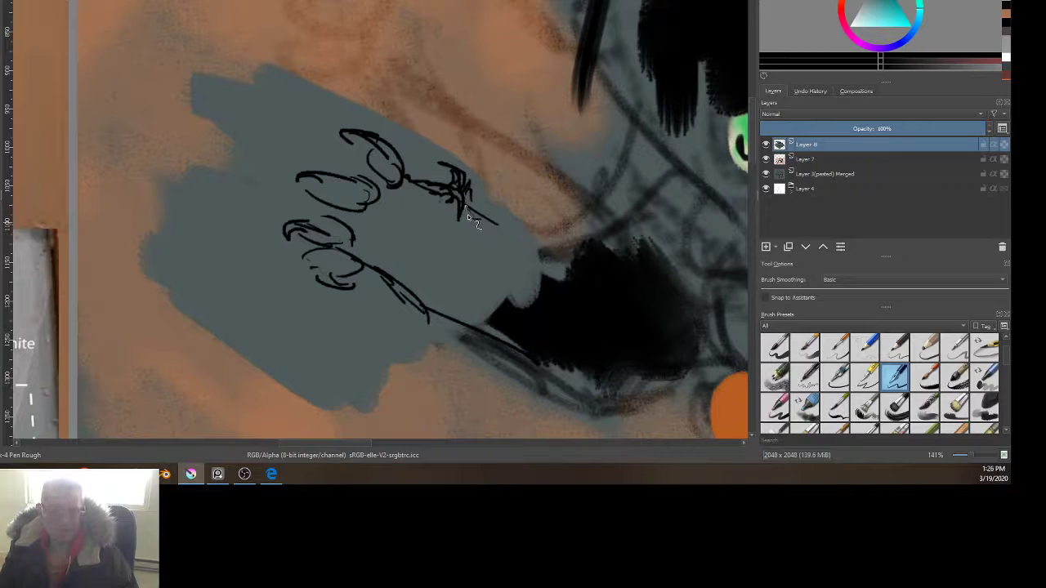
mouse_move(460, 198)
left_mouse_down()
mouse_move(487, 238)
mouse_move(531, 265)
left_mouse_up()
Step: Draw the central paw pad and refine the toe, claw and wrist lines in black
mouse_move(400, 233)
left_mouse_down()
mouse_move(435, 219)
mouse_move(365, 242)
mouse_move(384, 256)
mouse_move(369, 249)
mouse_move(404, 229)
left_mouse_up()
mouse_move(410, 193)
left_mouse_down()
mouse_move(430, 220)
mouse_move(408, 192)
left_mouse_up()
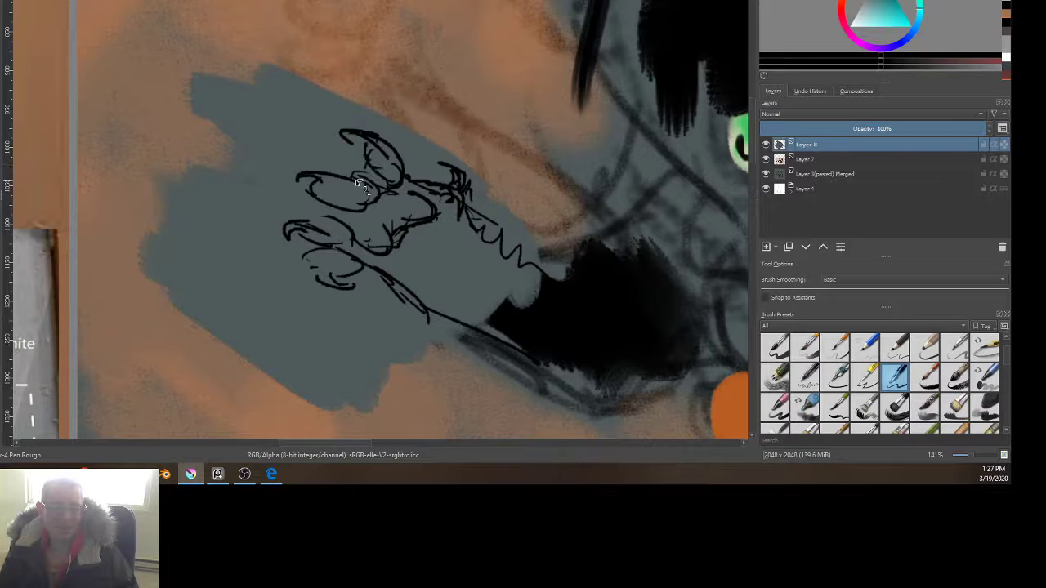
left_click_drag(308, 219, 334, 223)
left_click_drag(327, 271, 315, 279)
left_click_drag(476, 204, 445, 199)
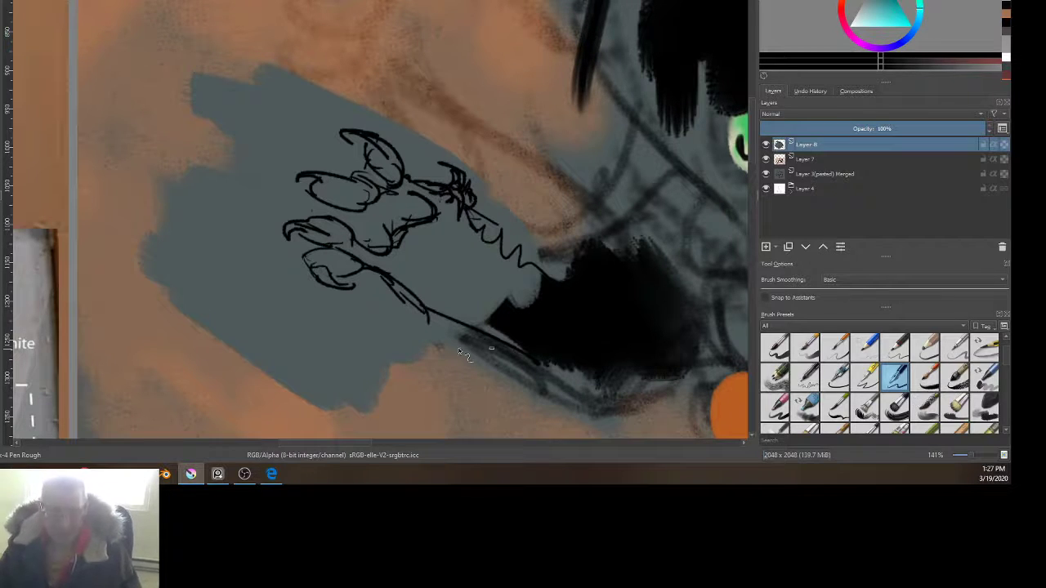
Step: Draw short black fur hatching along the lower and upper edges of the raised foreleg
mouse_move(544, 329)
left_mouse_down()
mouse_move(370, 301)
mouse_move(355, 248)
mouse_move(318, 227)
left_mouse_up()
mouse_move(411, 292)
left_mouse_down()
mouse_move(454, 261)
mouse_move(395, 303)
mouse_move(378, 281)
mouse_move(302, 267)
mouse_move(296, 254)
mouse_move(208, 218)
left_mouse_up()
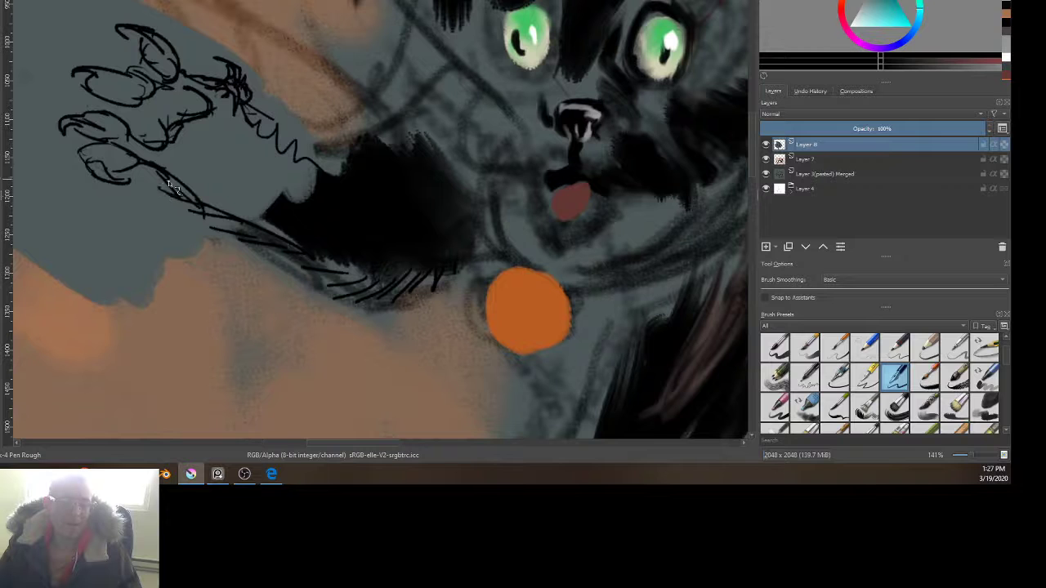
left_click_drag(319, 177, 308, 152)
Step: Draw short black fur strokes under the right cheek and muzzle, and line the left cheek and mouth edge with matching fur
mouse_move(365, 211)
left_mouse_down()
mouse_move(343, 283)
mouse_move(369, 332)
mouse_move(357, 365)
left_mouse_up()
left_click_drag(581, 335, 482, 304)
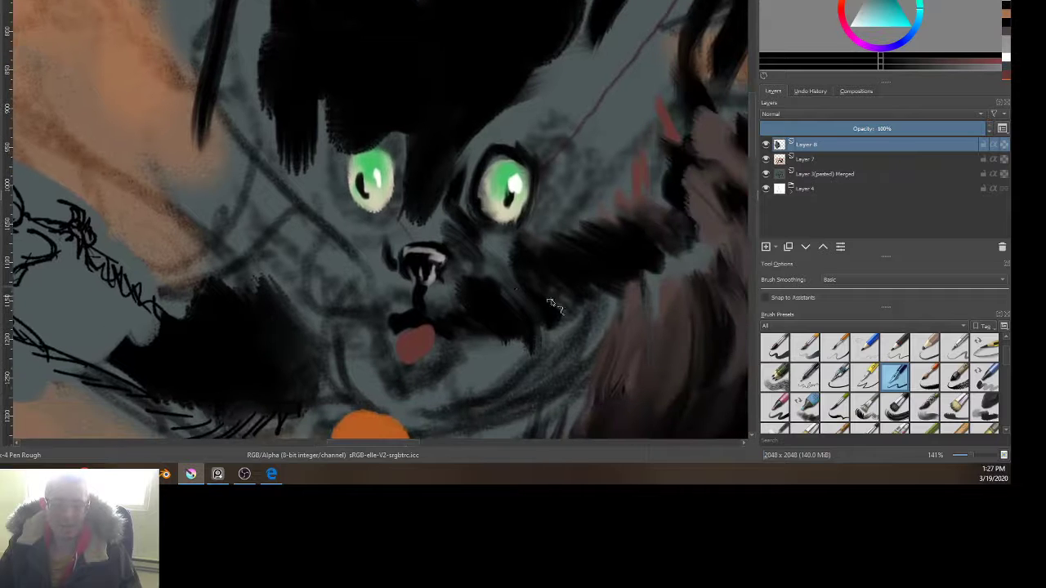
mouse_move(572, 320)
left_mouse_down()
mouse_move(504, 316)
mouse_move(510, 341)
mouse_move(499, 342)
mouse_move(468, 335)
left_mouse_up()
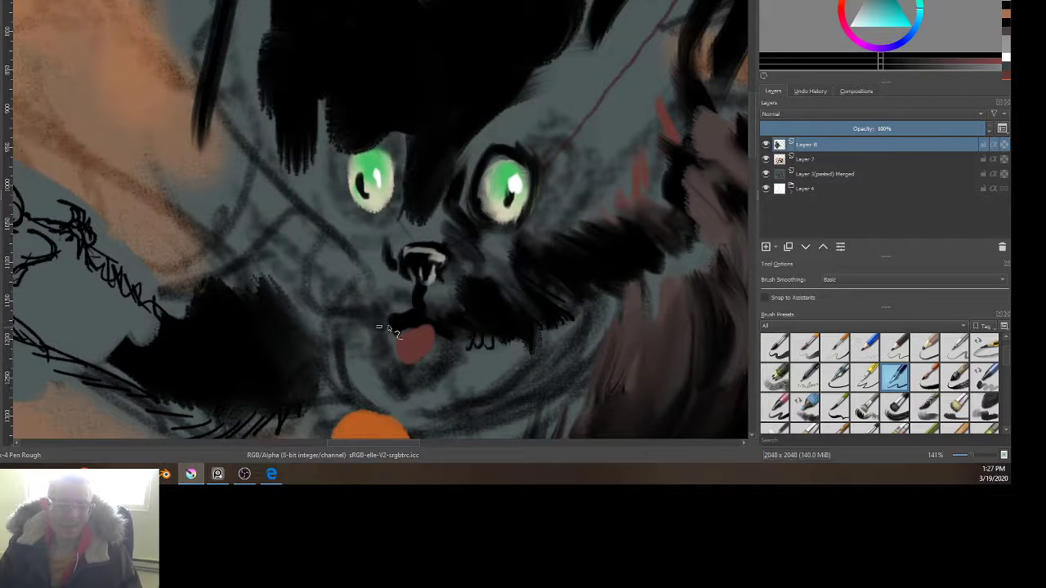
mouse_move(385, 324)
left_mouse_down()
mouse_move(333, 305)
mouse_move(299, 280)
left_mouse_up()
mouse_move(295, 281)
left_mouse_down()
mouse_move(287, 276)
mouse_move(305, 220)
mouse_move(298, 201)
left_mouse_up()
Step: Outline the open lower jaw in black, with a small rounded lip shape at each mouth corner
left_click_drag(379, 333, 376, 290)
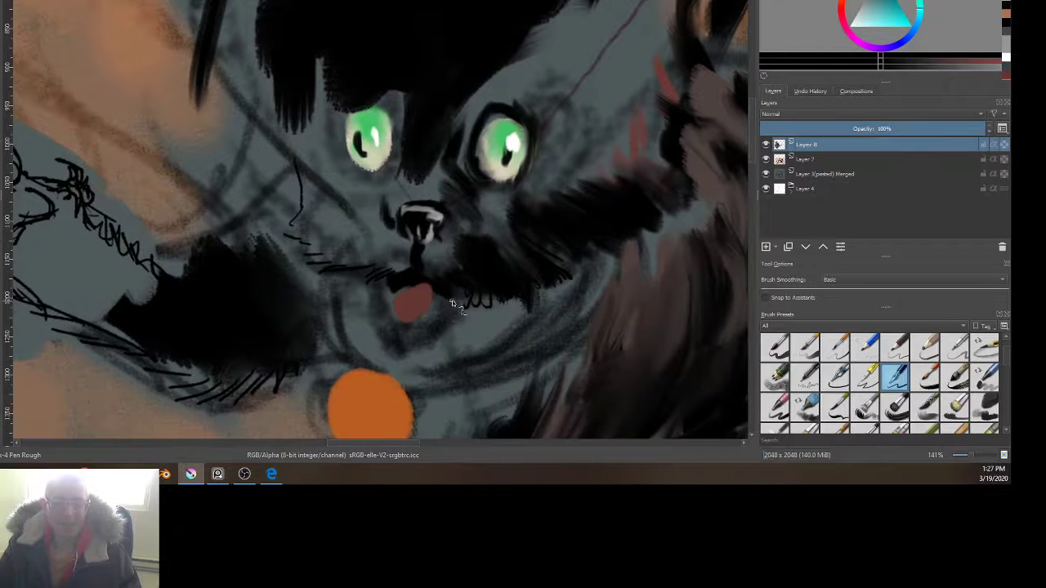
mouse_move(452, 302)
left_mouse_down()
mouse_move(454, 328)
mouse_move(433, 315)
left_mouse_up()
mouse_move(377, 320)
left_mouse_down()
mouse_move(366, 312)
mouse_move(388, 317)
mouse_move(378, 303)
left_mouse_up()
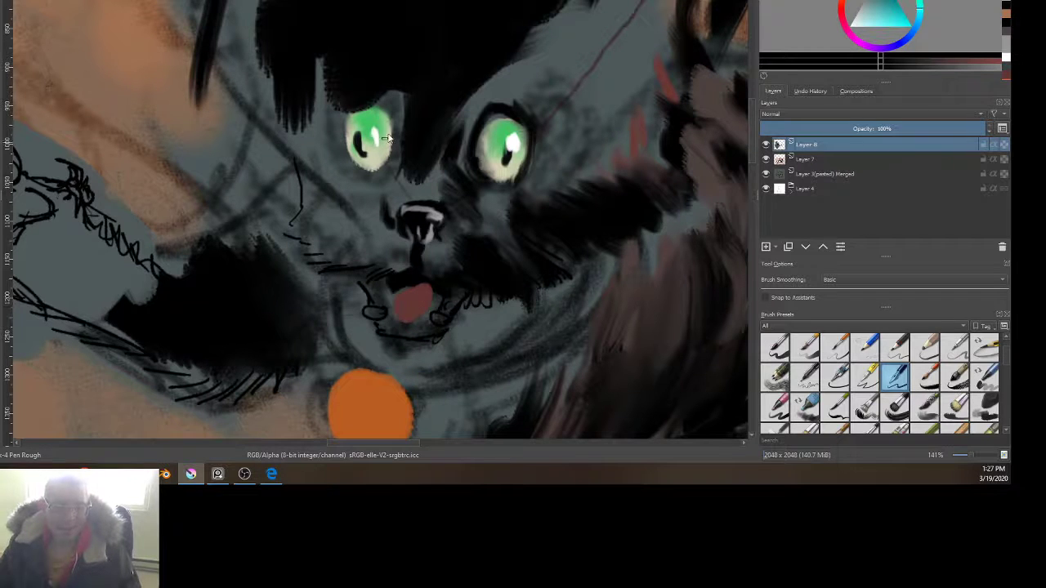
Step: Sample the pale yellow from the left eye, try filling the rounded mouth-corner shapes with it, and undo the fills
left_click(376, 164, "ctrl")
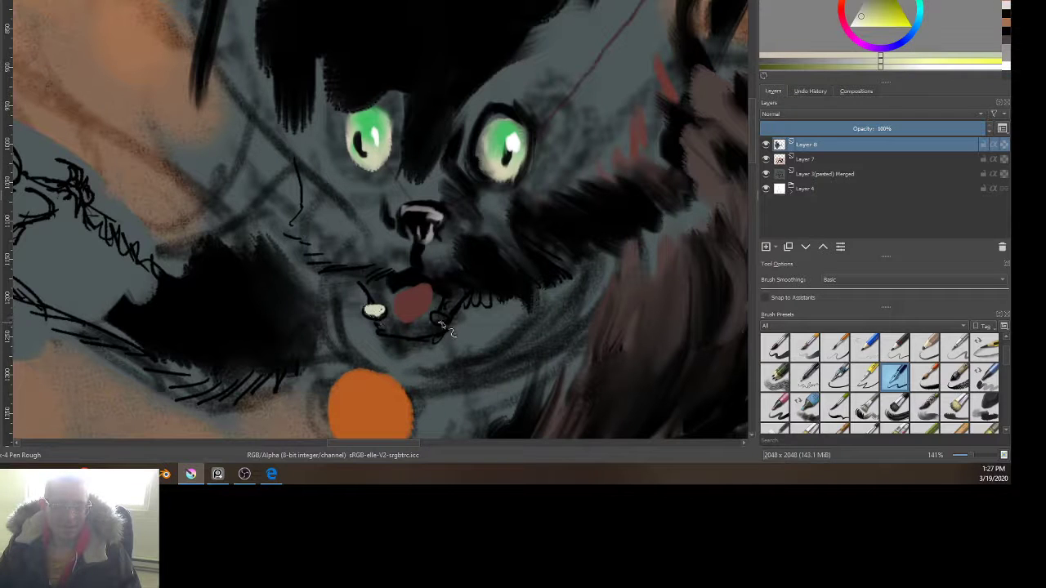
mouse_move(442, 325)
left_mouse_down()
mouse_move(425, 318)
mouse_move(440, 323)
left_mouse_up()
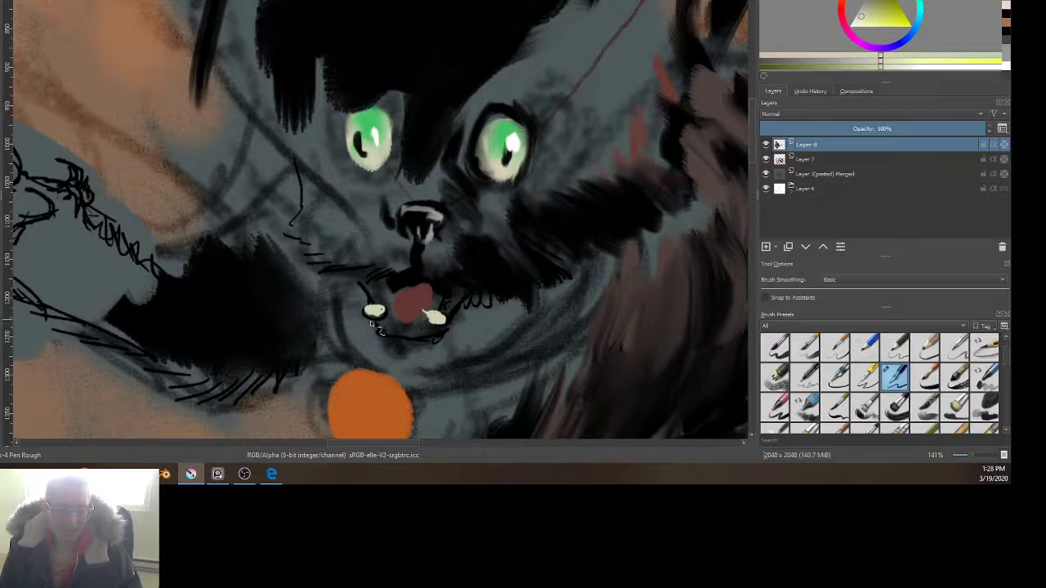
key("ctrl+z")
key("ctrl+z")
Step: Paint a row of small pale yellow teeth around the tongue along both sides and the lower edge of the mouth
left_click(378, 312)
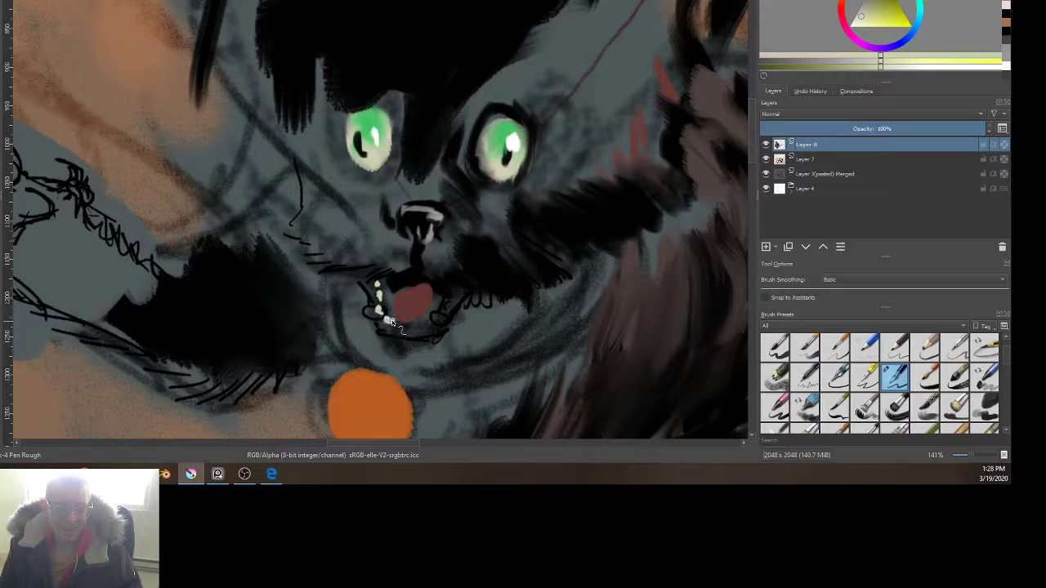
left_click_drag(409, 320, 424, 320)
left_click(437, 296)
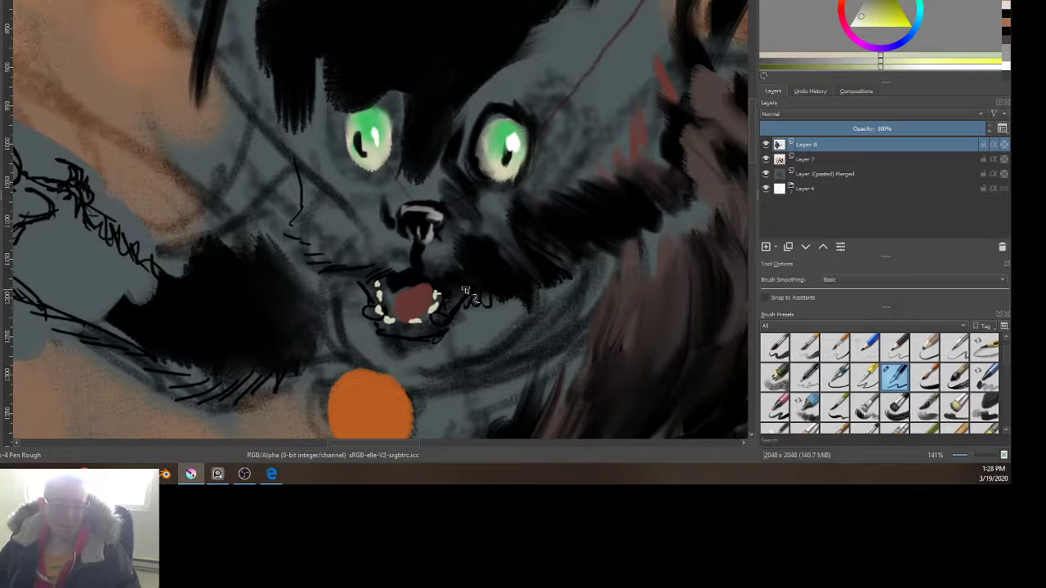
left_click(438, 294)
left_click(436, 304)
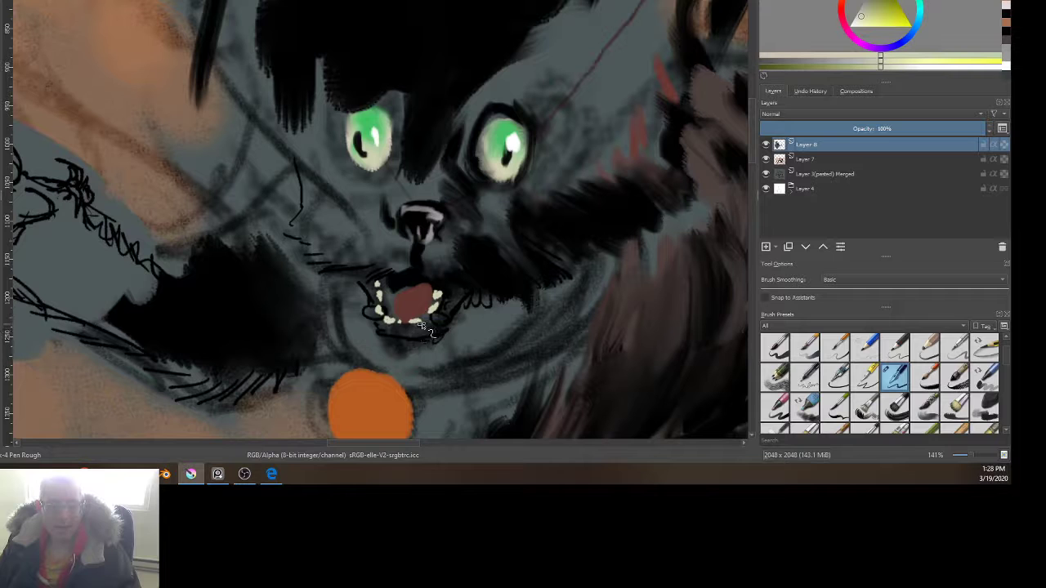
left_click(425, 320)
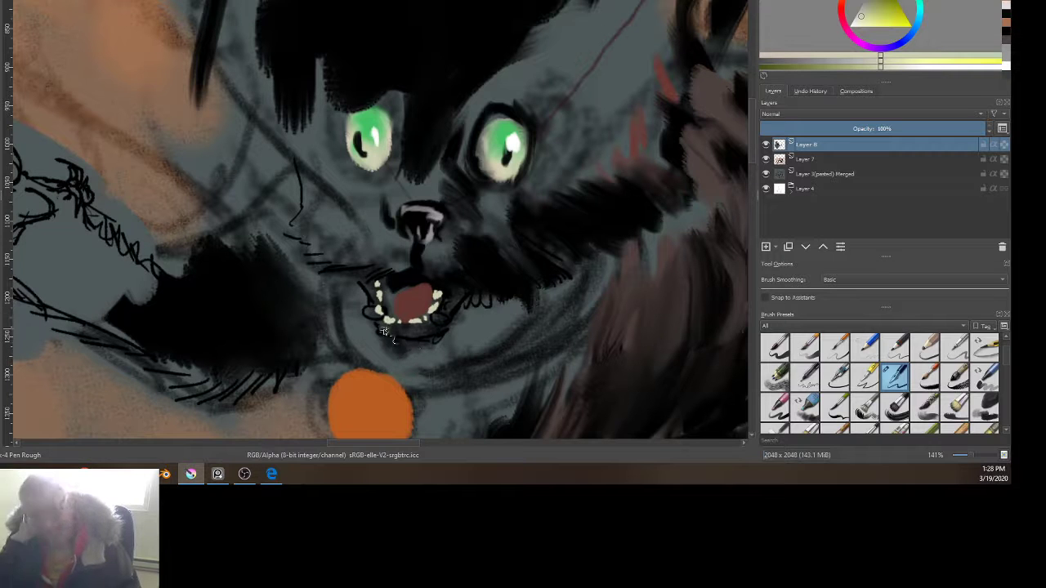
Step: Choose the Distort Shrink brush and merge the top paint layer down into Layer 7
scroll(380, 348, "down", 5)
scroll(387, 343, "up", 3)
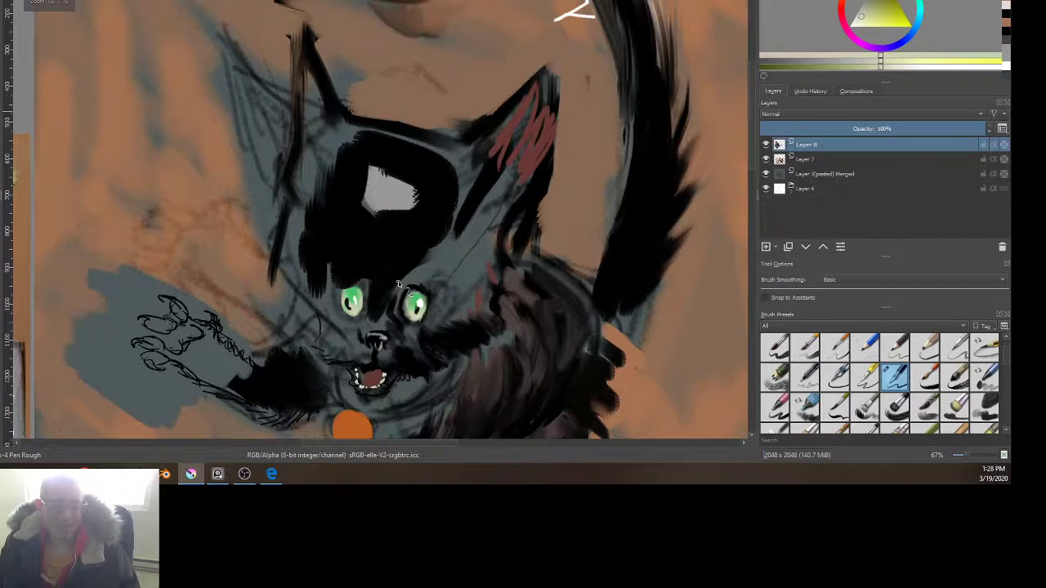
right_click(399, 321)
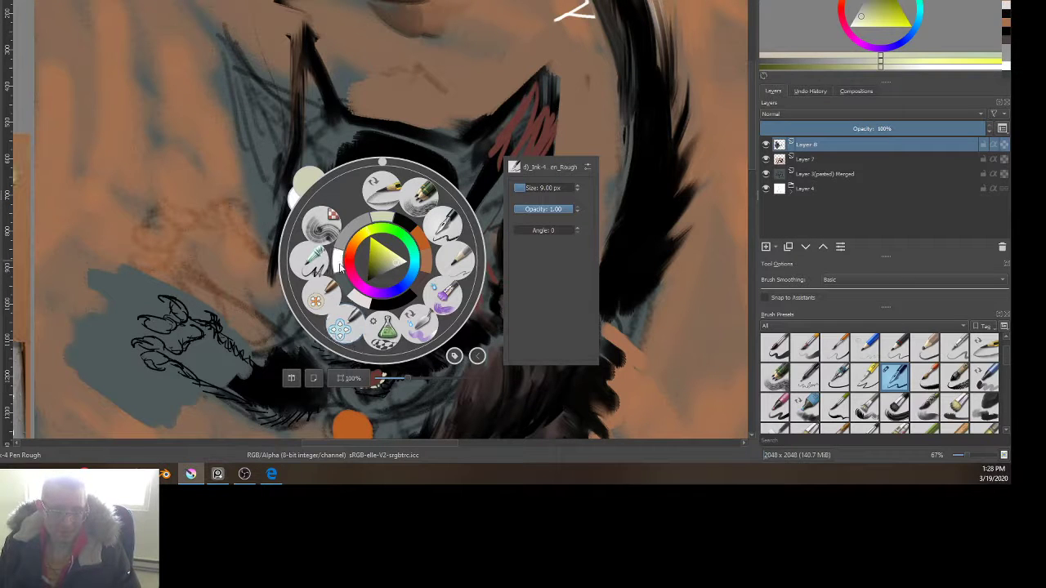
left_click(330, 306)
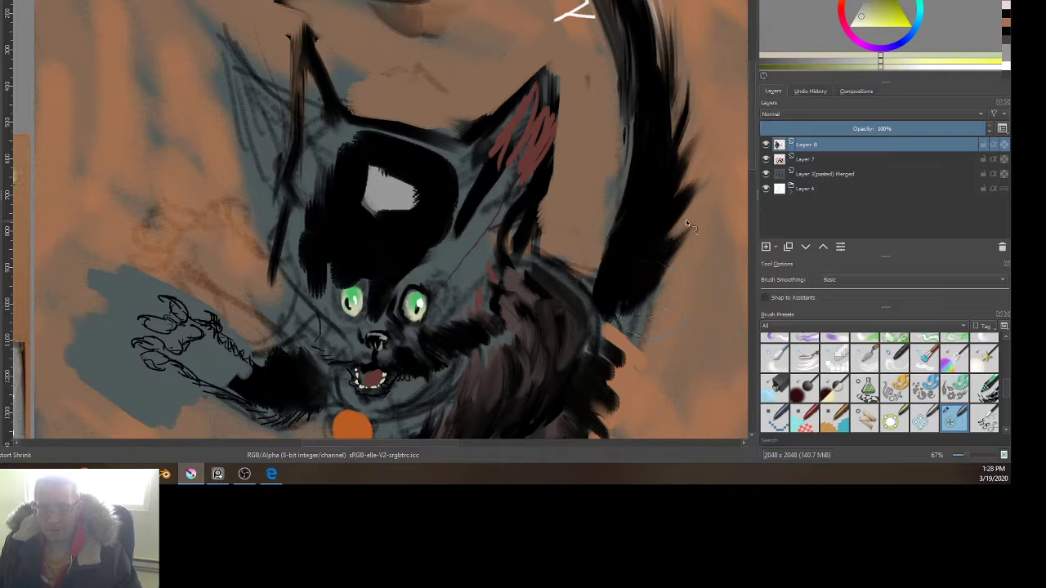
key("ctrl+e")
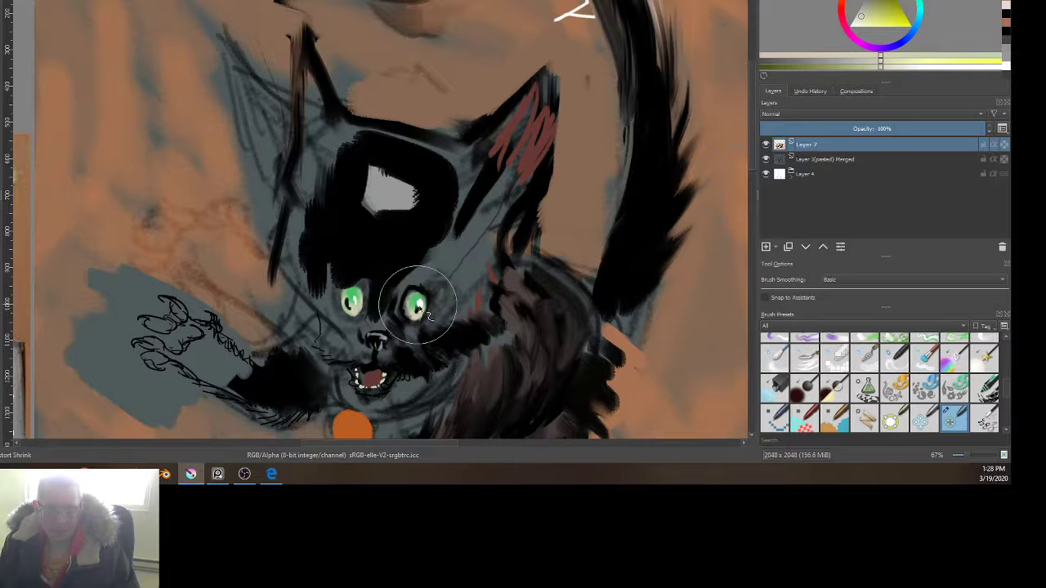
Step: Try to distort the right eye with the Distort Shrink brush
left_click(418, 306, "ctrl")
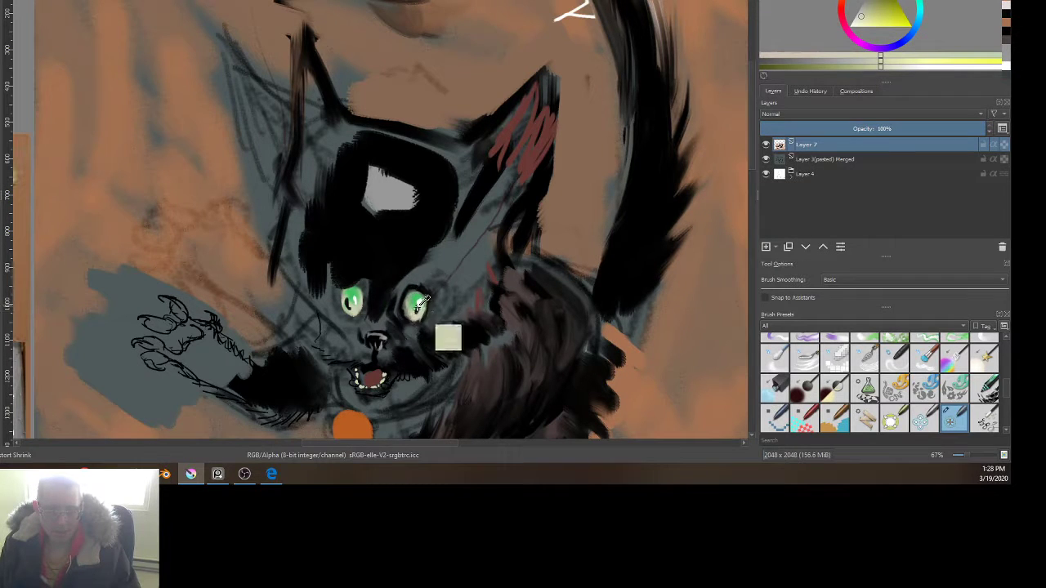
left_click(420, 303, "ctrl")
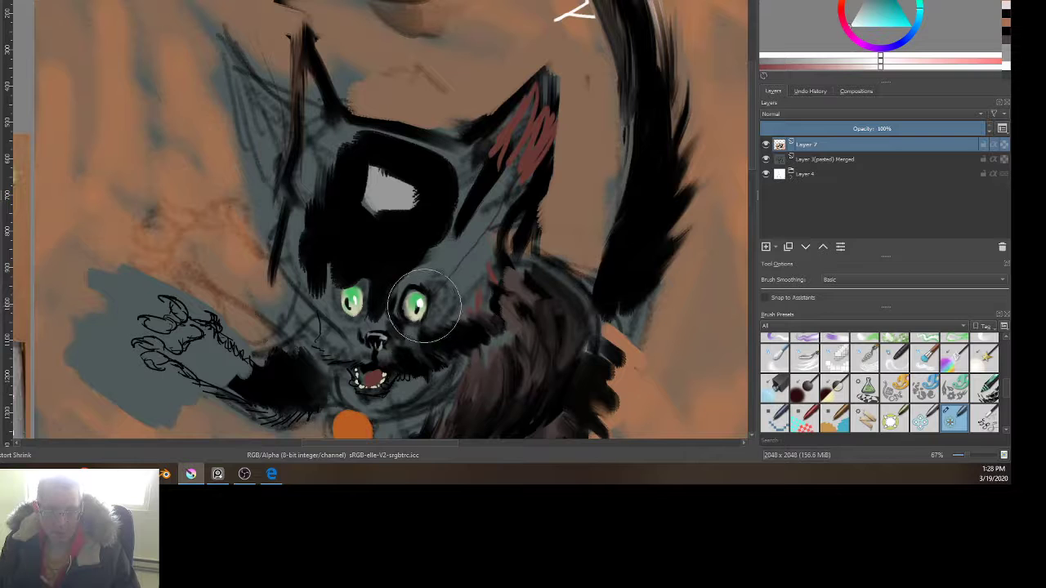
left_click_drag(416, 308, 420, 306)
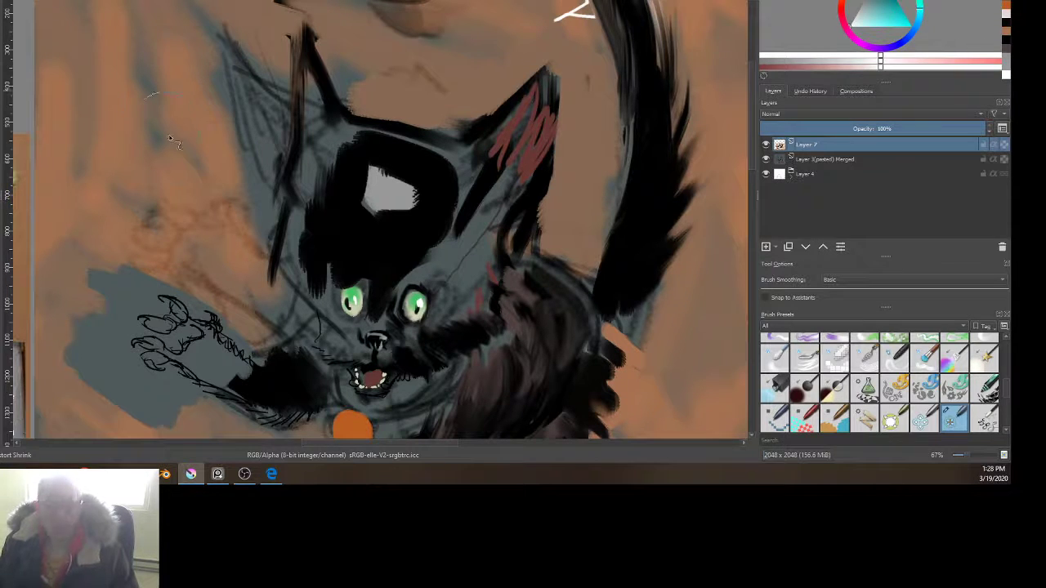
Step: Check the brush's size and opacity settings, switch to the Distort Grow preset and close the brush editor
key("F5")
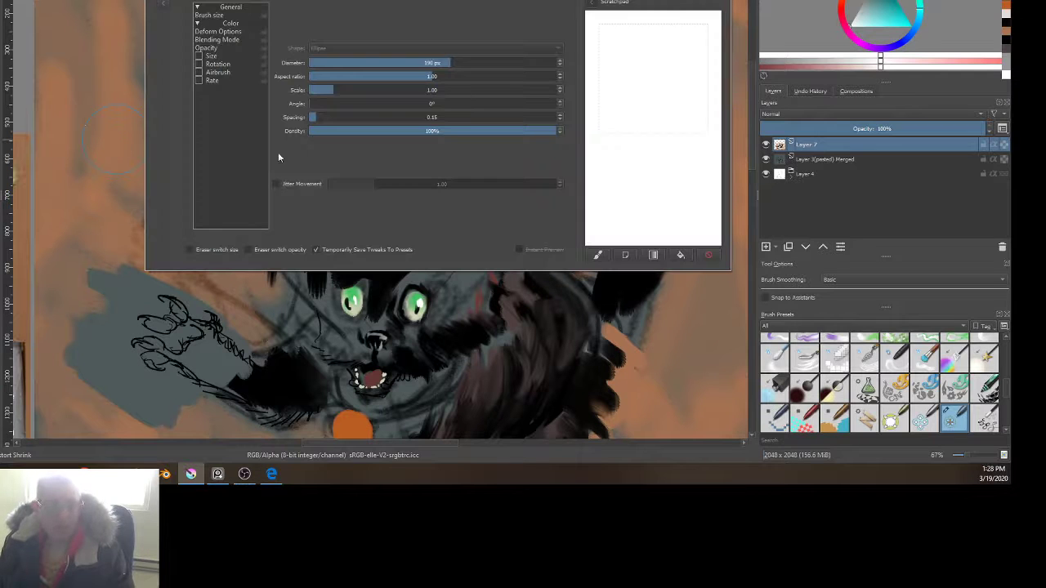
left_click(214, 15)
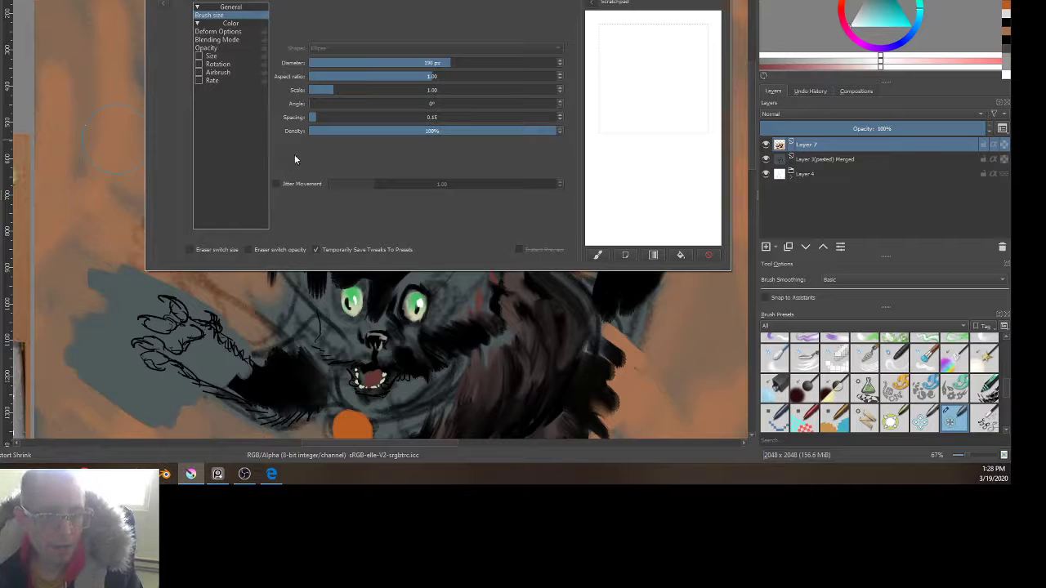
left_click(210, 39)
left_click(206, 49)
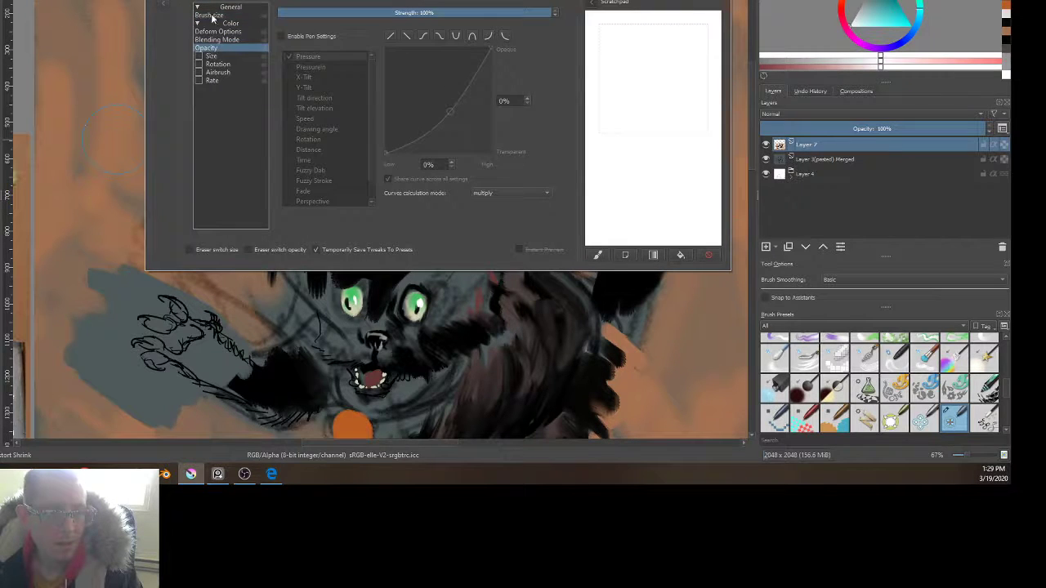
left_click(212, 15)
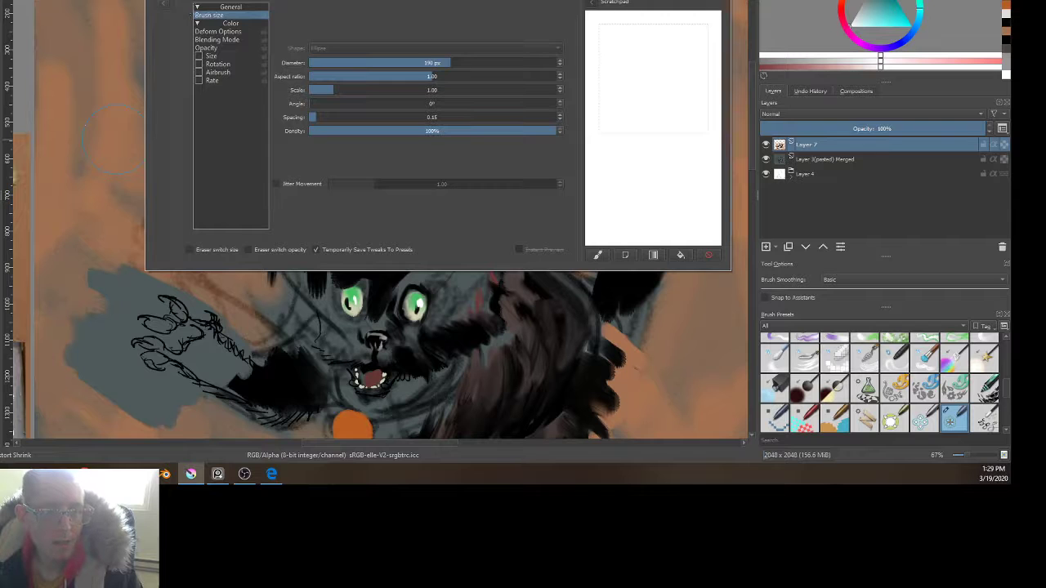
left_click(167, 5)
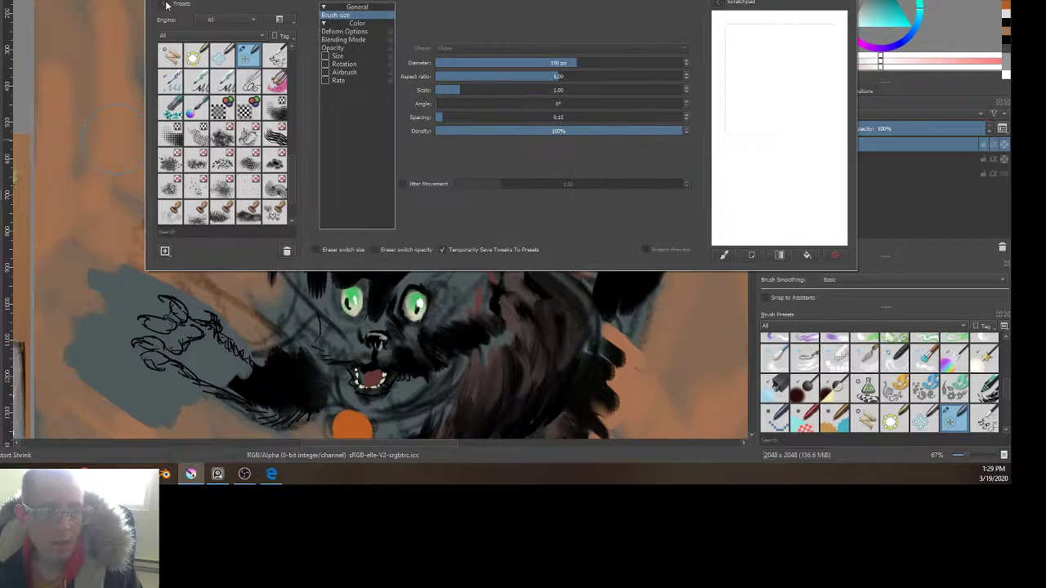
left_click(194, 56)
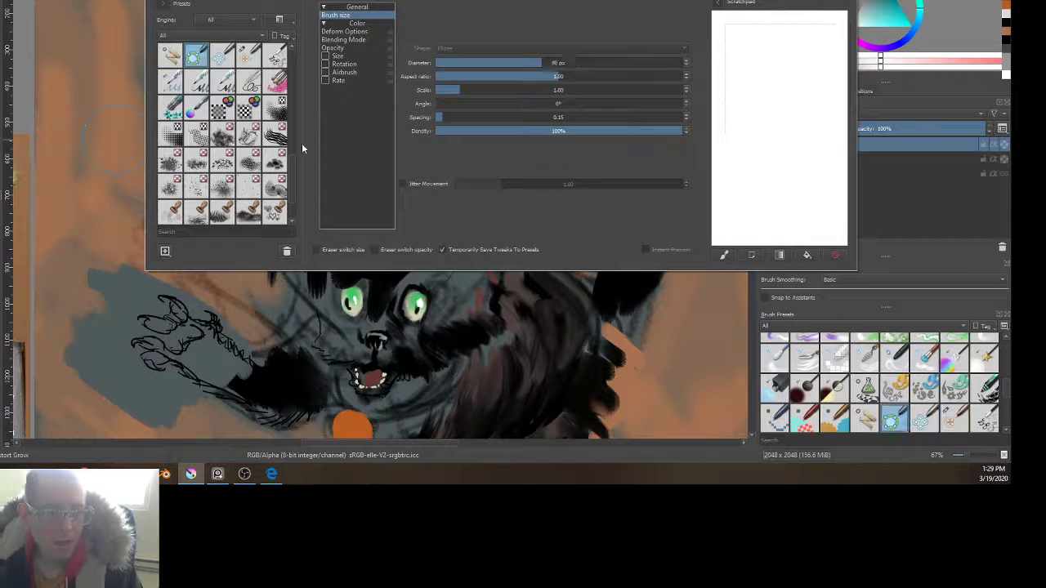
left_click(406, 349)
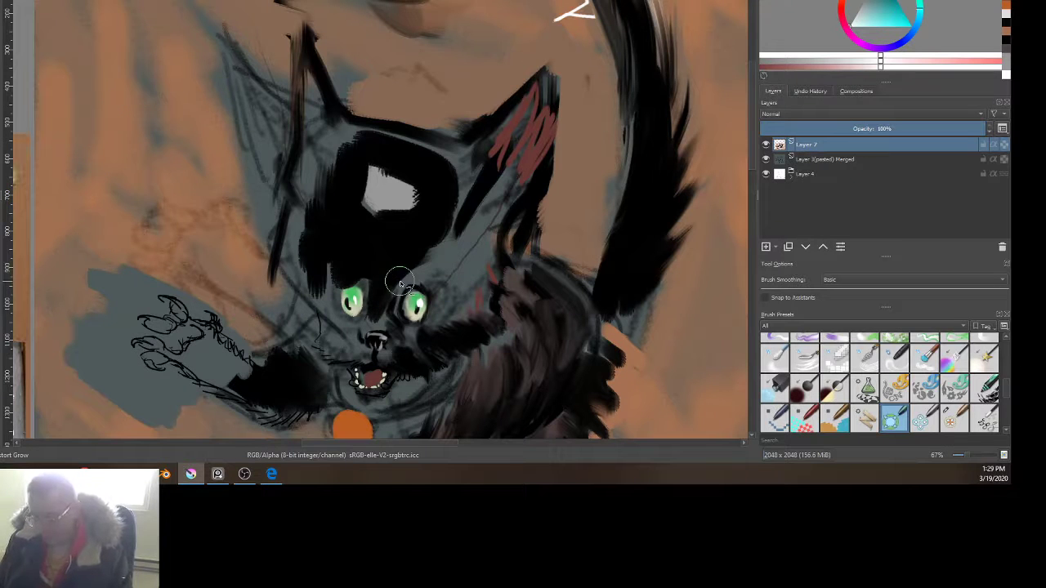
Step: Increase the Distort Grow brush to wider than a whole eye and enlarge both of the kitten's green eyes
key("bracketright")
key("bracketright")
key("bracketright")
key("bracketright")
key("bracketright")
key("bracketright")
key("bracketright")
key("bracketright")
key("bracketright")
key("bracketright")
key("bracketright")
key("bracketright")
key("bracketright")
key("bracketright")
key("bracketright")
key("bracketright")
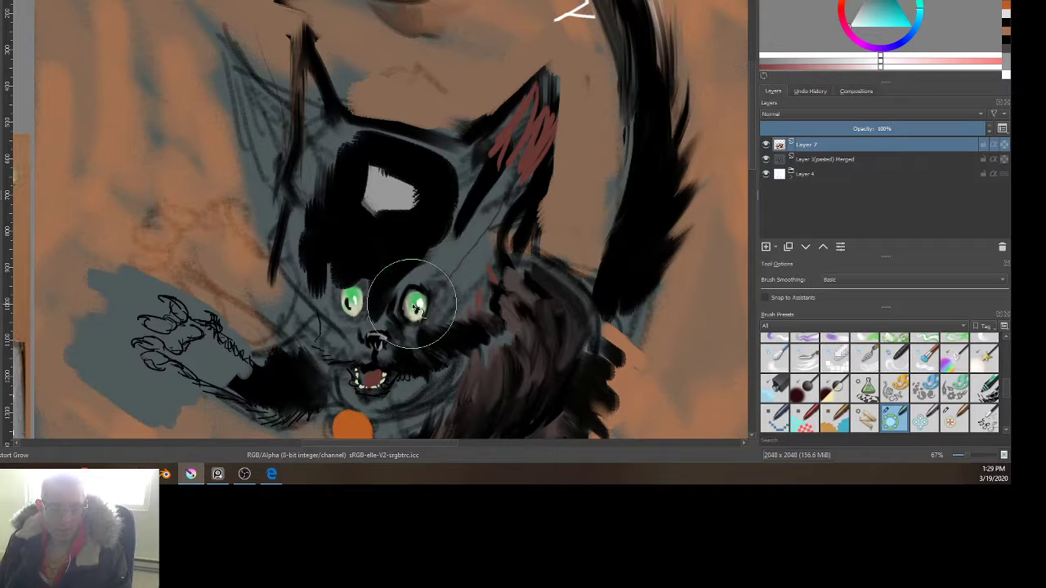
left_click(415, 305)
key("bracketright")
mouse_move(417, 306)
left_mouse_down()
mouse_move(415, 296)
mouse_move(355, 298)
left_mouse_up()
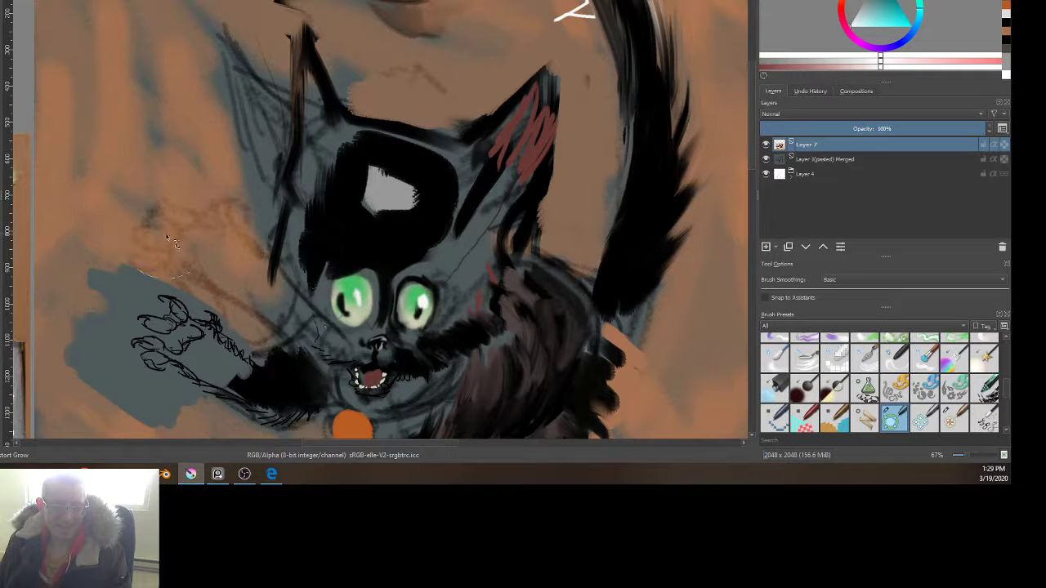
Step: Switch to the Distort Move brush and push the two enlarged eyes outward, farther apart on the face
right_click(311, 284)
left_click(269, 352)
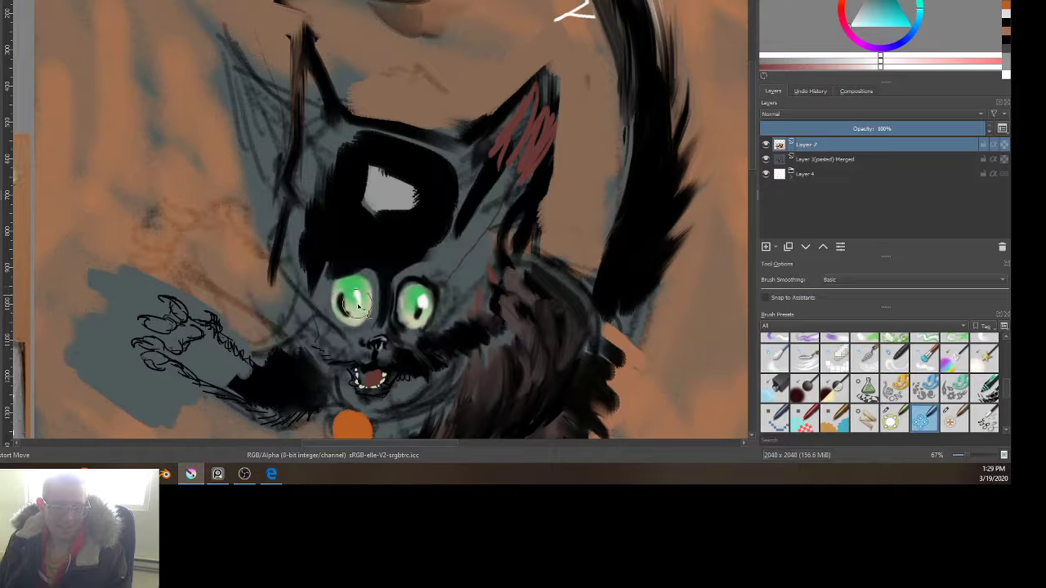
mouse_move(348, 295)
left_mouse_down()
mouse_move(375, 303)
mouse_move(353, 310)
mouse_move(334, 281)
mouse_move(414, 301)
left_mouse_up()
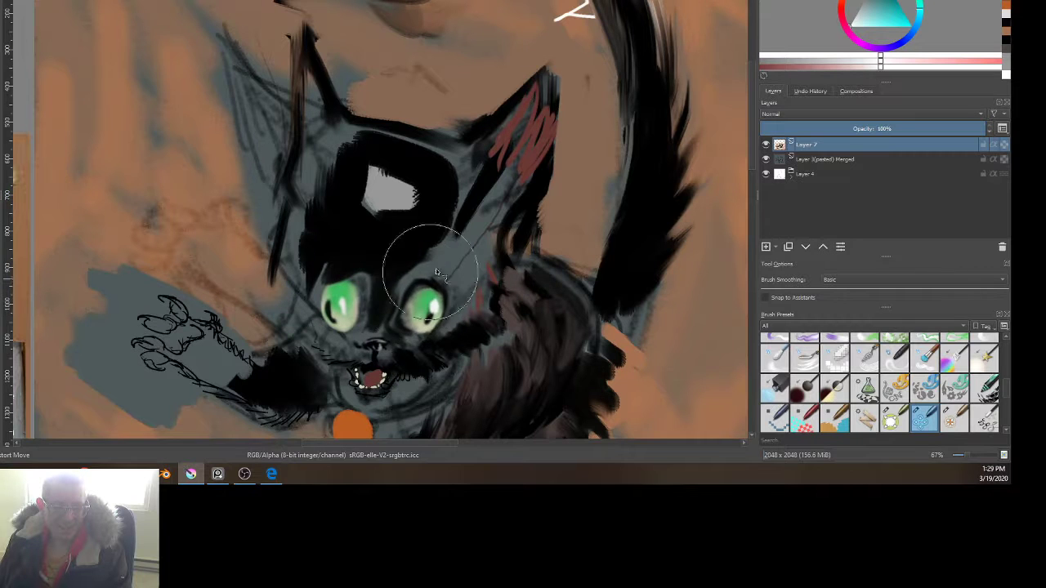
Step: Reshape and reposition both eyes and the surrounding face with Distort Move, nudging their outlines and inner corners
scroll(615, 284, "down", 4)
scroll(653, 278, "up", 1)
left_click_drag(519, 255, 337, 161)
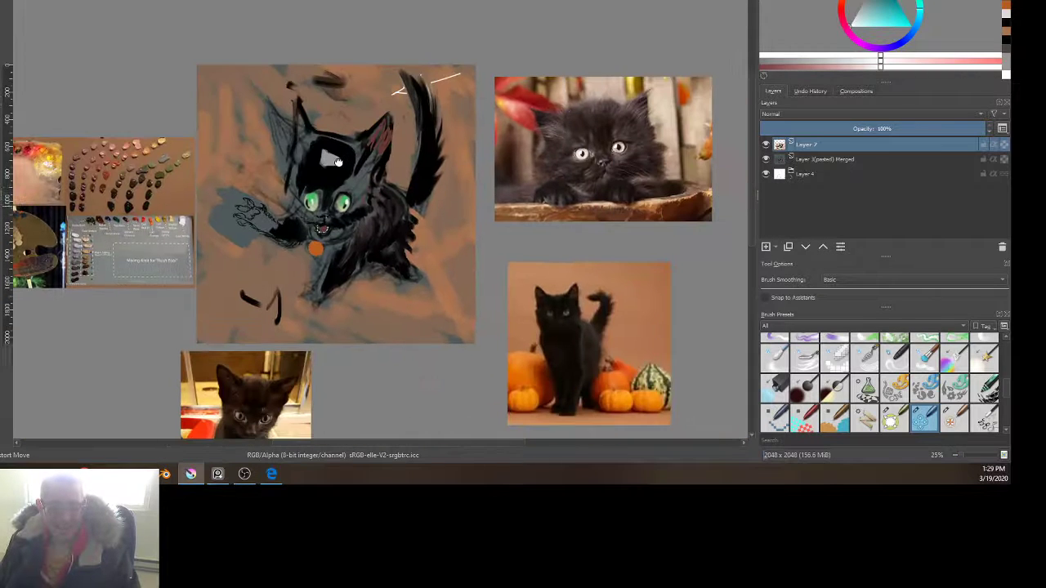
scroll(337, 161, "up", 3)
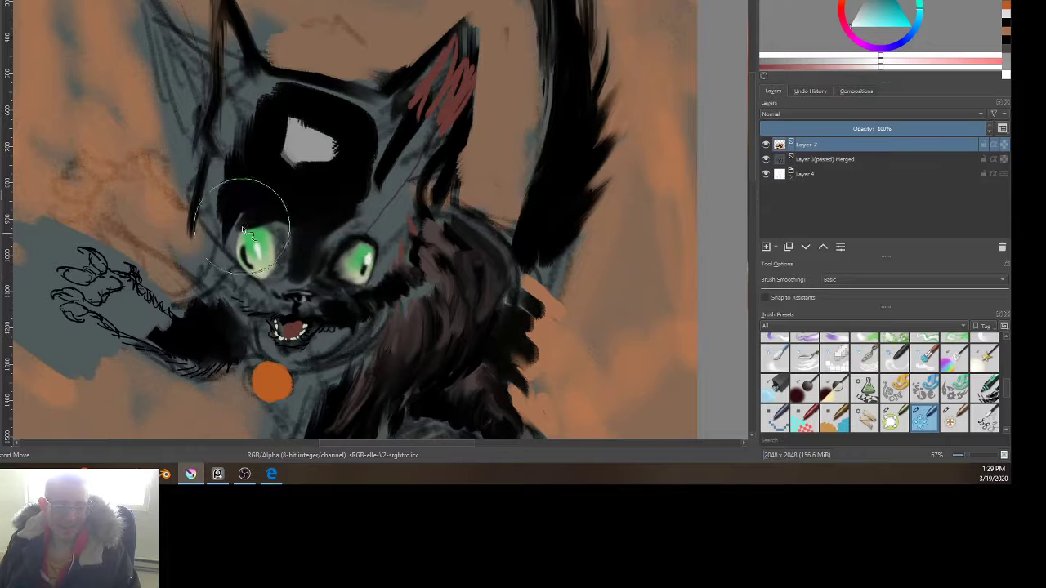
left_click_drag(267, 257, 252, 229)
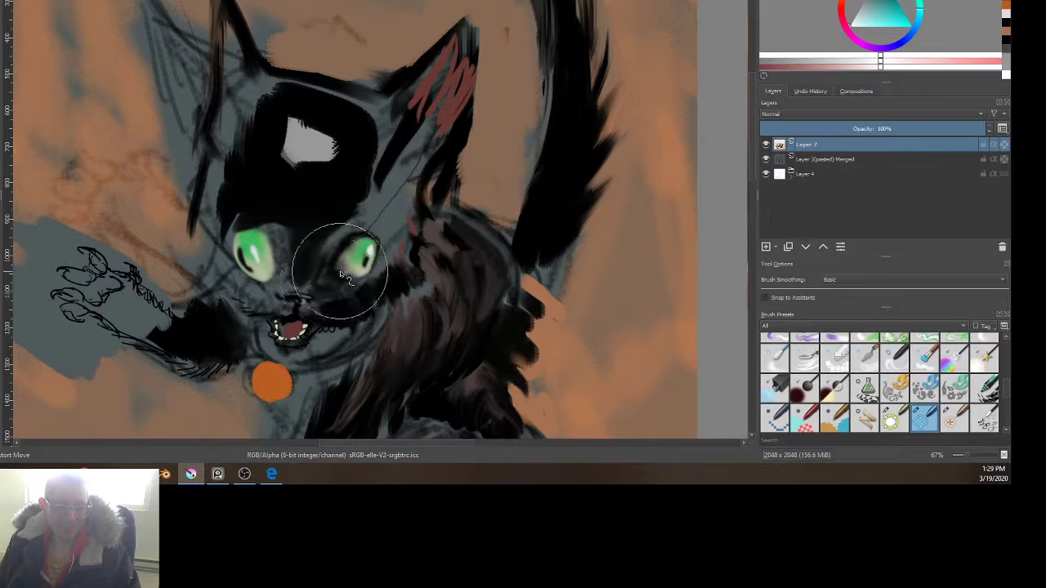
mouse_move(373, 254)
left_mouse_down()
mouse_move(360, 286)
mouse_move(356, 271)
left_mouse_up()
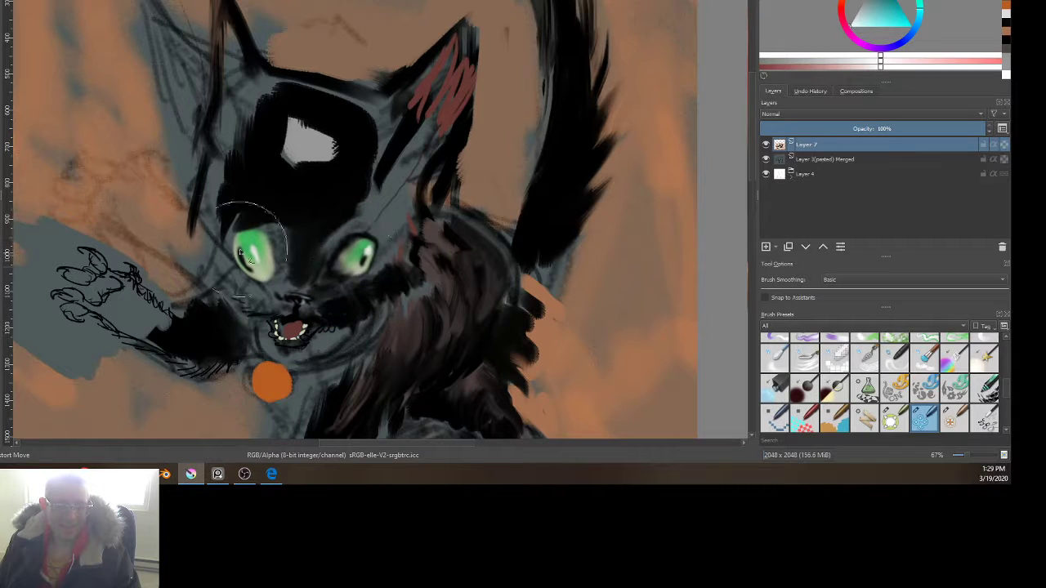
left_click_drag(237, 234, 238, 244)
mouse_move(264, 283)
left_mouse_down()
mouse_move(251, 241)
mouse_move(252, 262)
mouse_move(285, 246)
mouse_move(304, 299)
left_mouse_up()
Step: Compare the painted kitten's face, enlarged eyes and pose with the surrounding reference photos
scroll(337, 297, "down", 5)
scroll(531, 360, "up", 1)
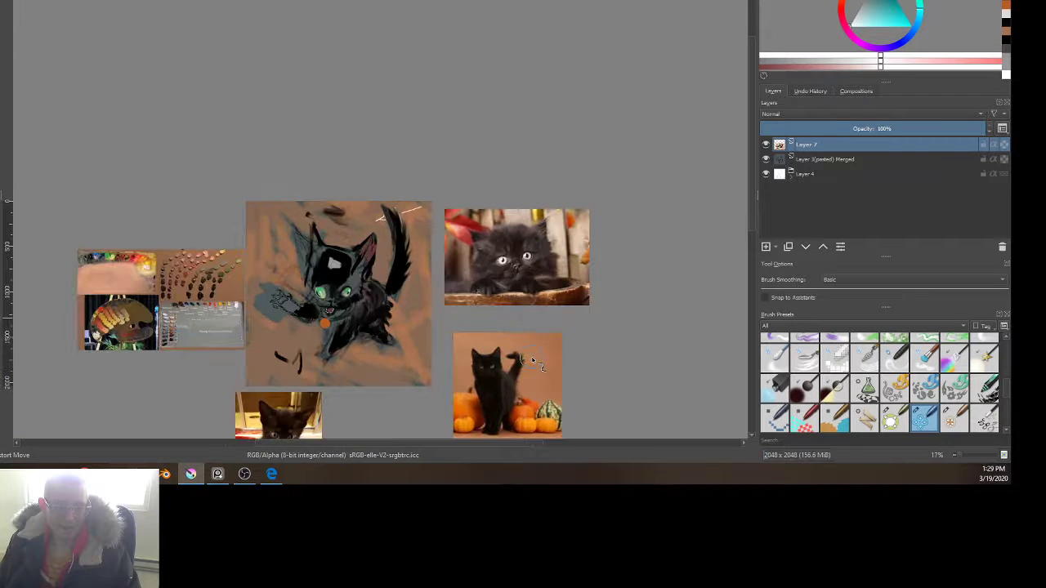
scroll(532, 360, "up", 2)
scroll(522, 354, "down", 2)
scroll(463, 339, "up", 2)
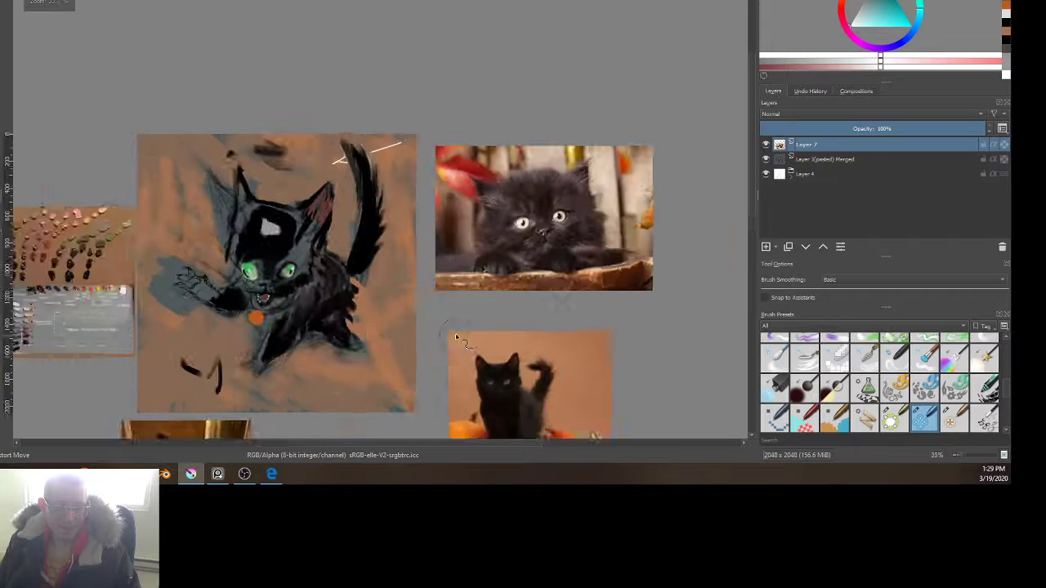
left_click_drag(355, 319, 406, 145)
left_click_drag(313, 154, 352, 287)
scroll(343, 261, "up", 3)
left_click(173, 81, "ctrl")
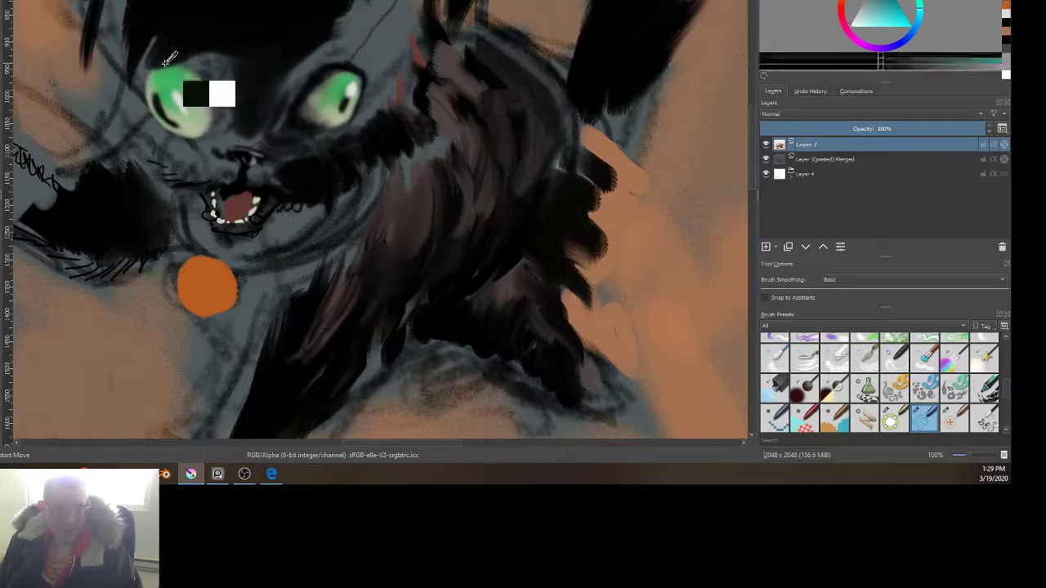
scroll(173, 80, "down", 5)
scroll(283, 319, "up", 2)
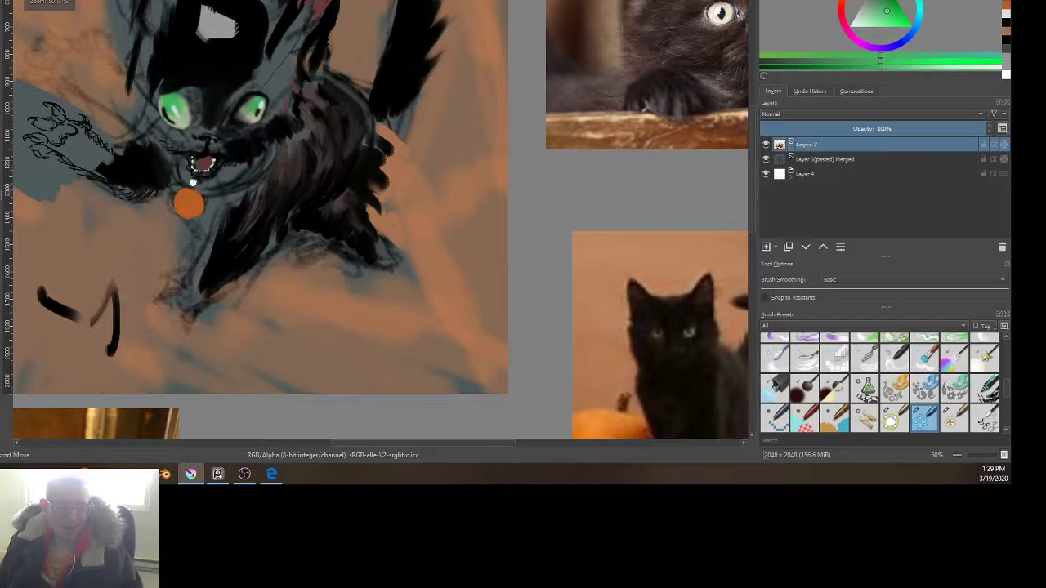
scroll(283, 319, "up", 1)
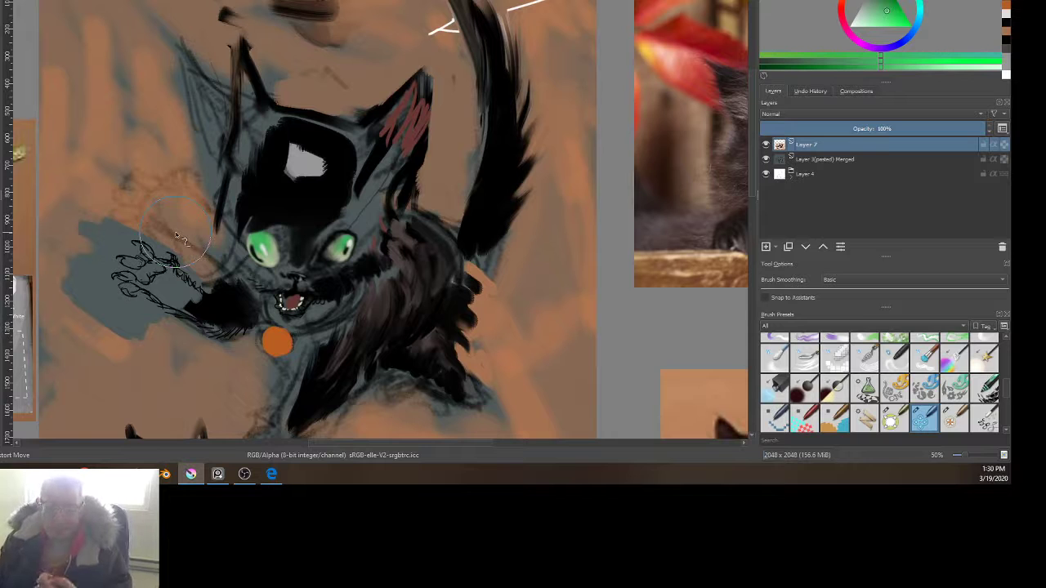
scroll(181, 239, "down", 3)
scroll(209, 256, "up", 1)
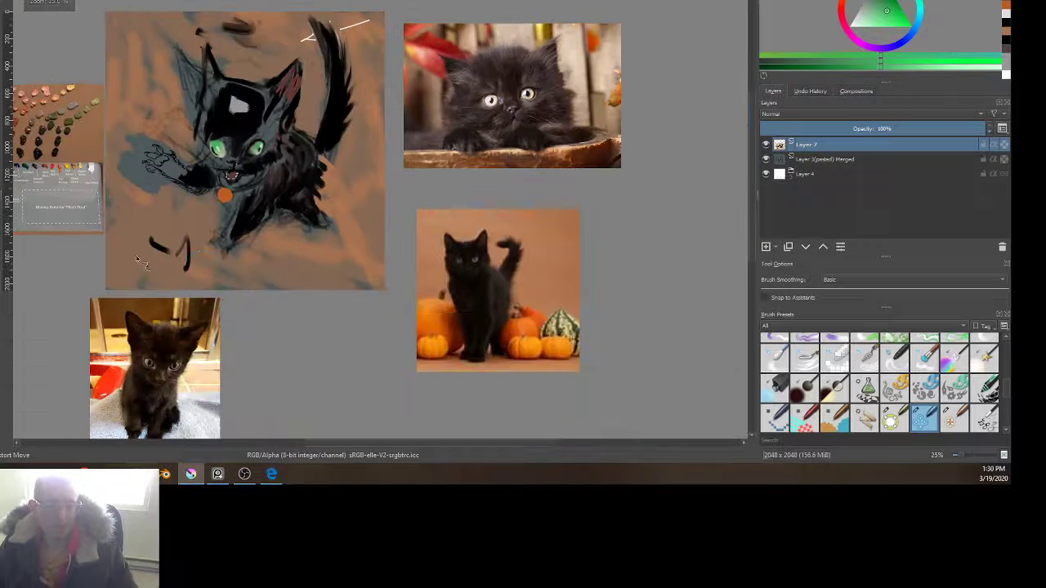
mouse_move(397, 309)
left_mouse_down()
mouse_move(423, 335)
mouse_move(497, 262)
left_mouse_up()
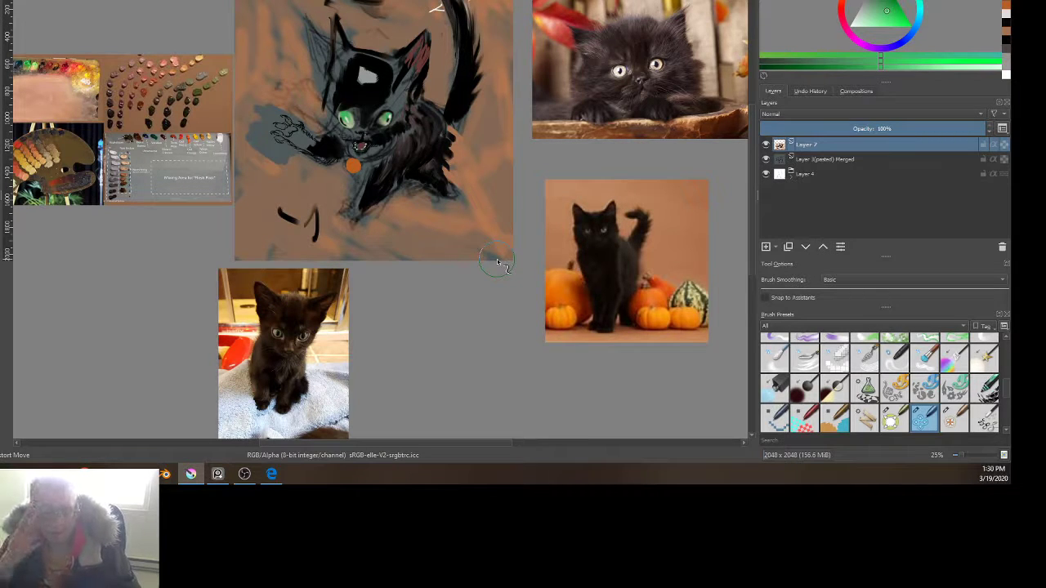
scroll(601, 323, "down", 1)
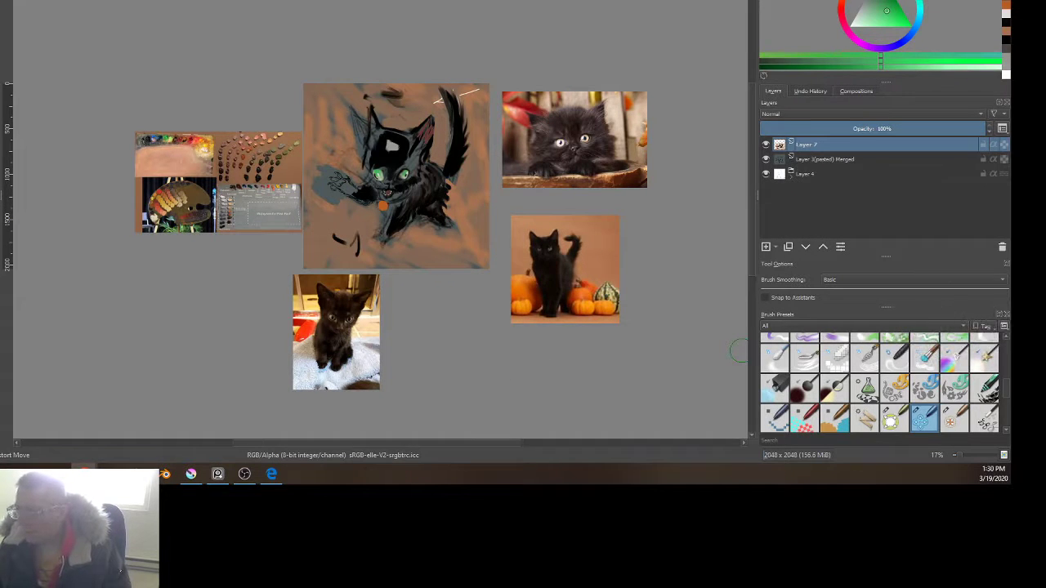
Step: Try to insert an outside image as a reference image below the painting
left_click_drag(739, 350, 428, 412)
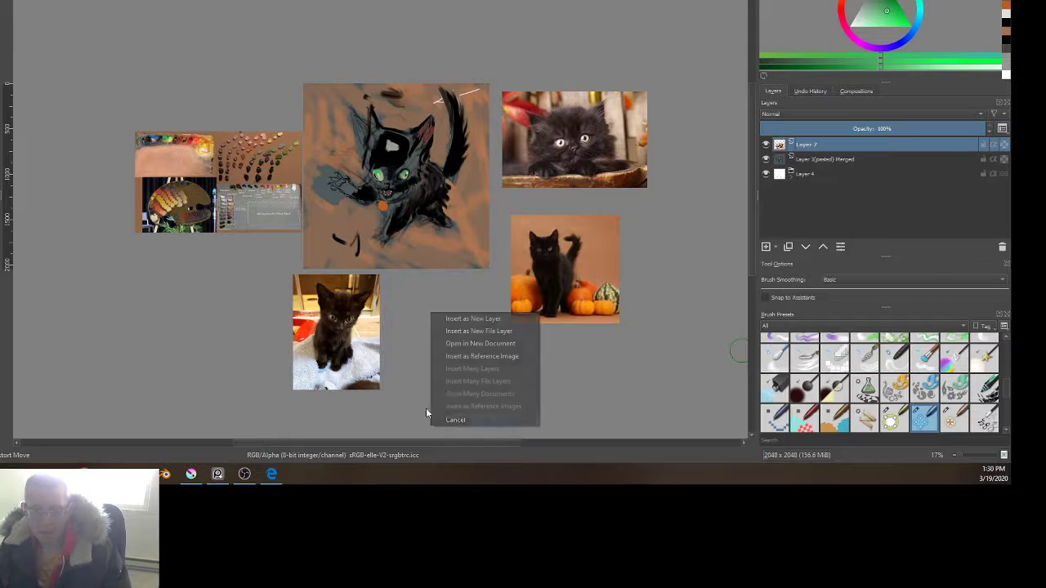
left_click(476, 357)
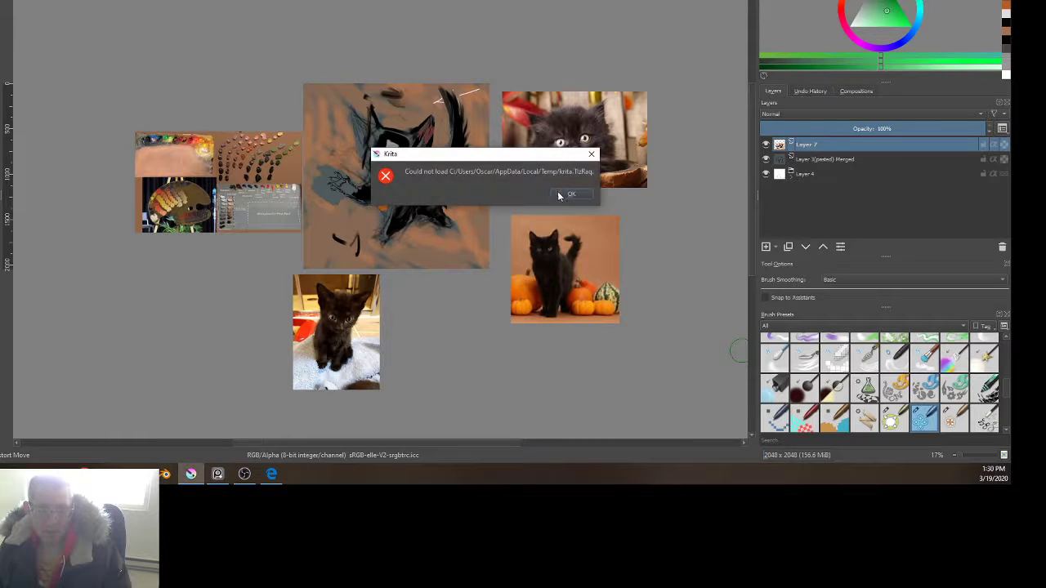
left_click(568, 194)
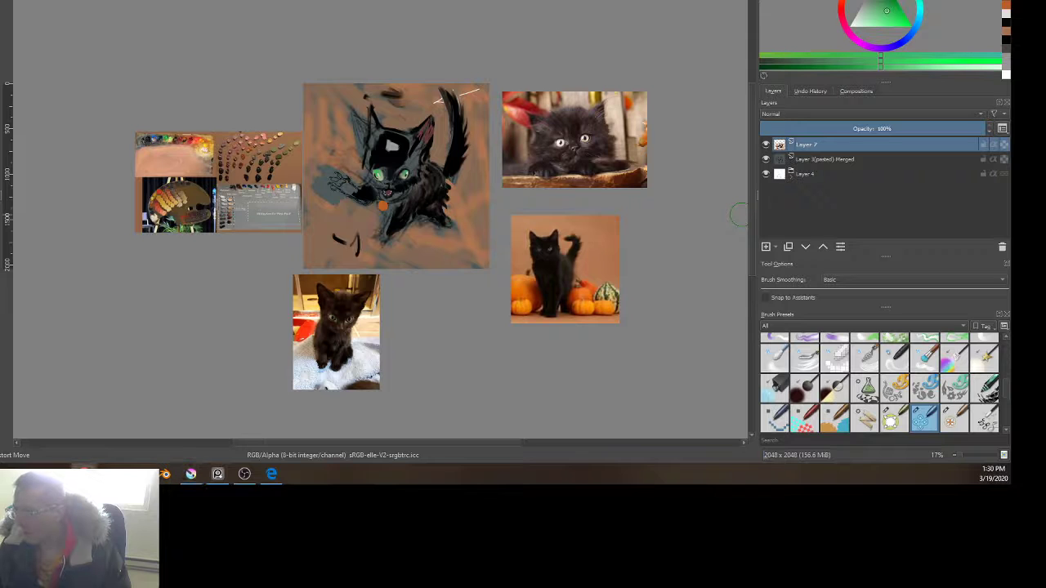
Step: Insert the photo of the grey cat with a raised paw as a reference image and place it just below the painting
left_click_drag(1044, 291, 569, 377)
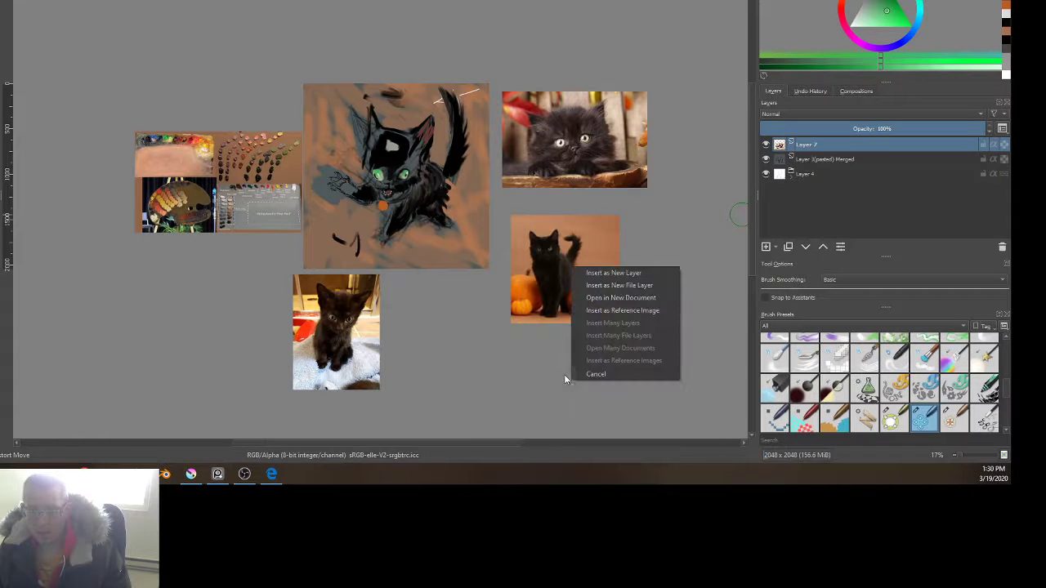
left_click(620, 311)
left_click(618, 307)
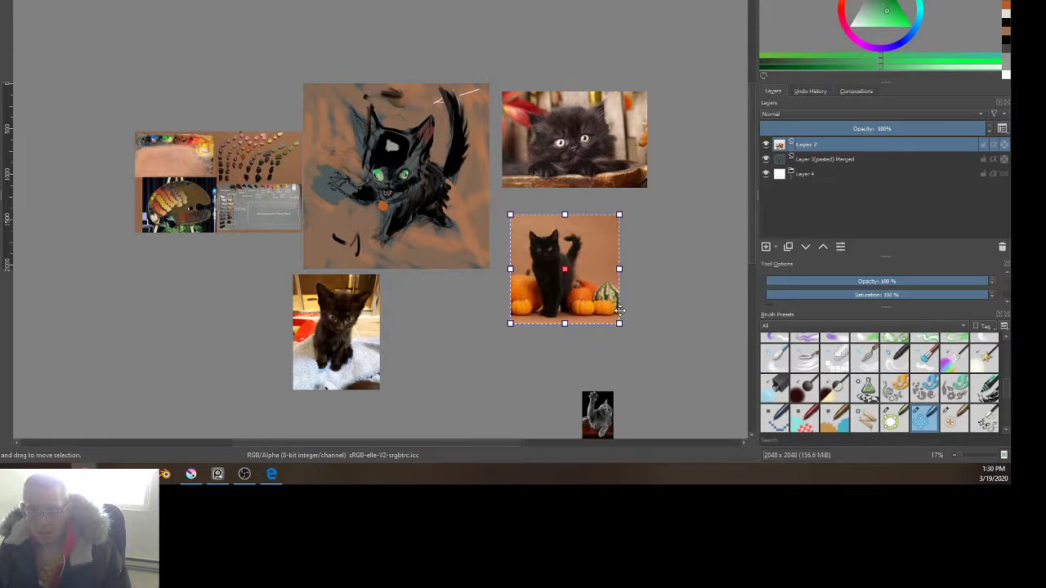
left_click_drag(597, 421, 483, 341)
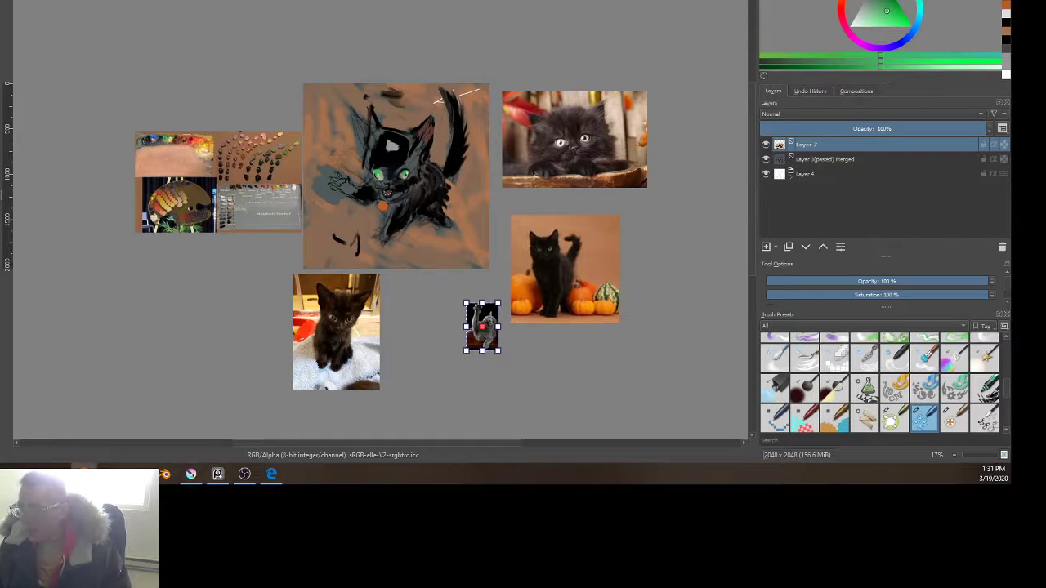
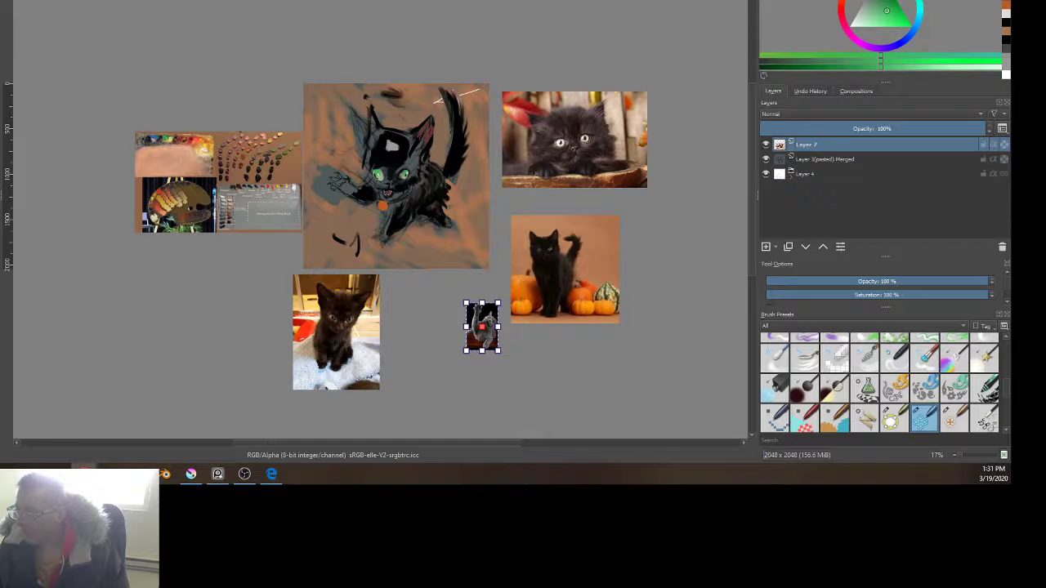
Step: Insert the open-mouthed tabby photo as a reference image and place it beside the photo of the black kitten on the towel
left_click_drag(1010, 368, 247, 359)
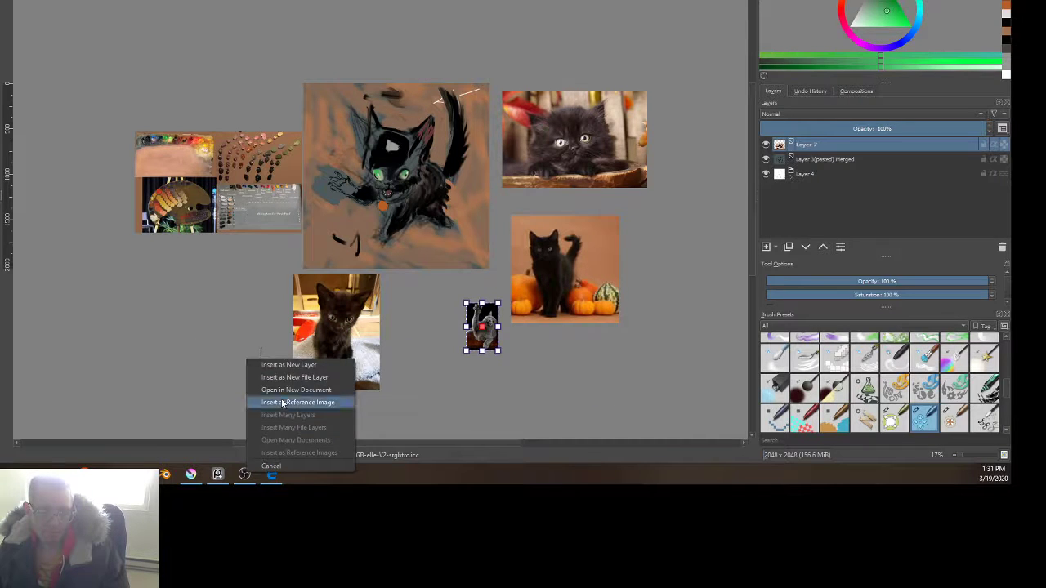
left_click(283, 402)
left_click_drag(333, 409, 248, 330)
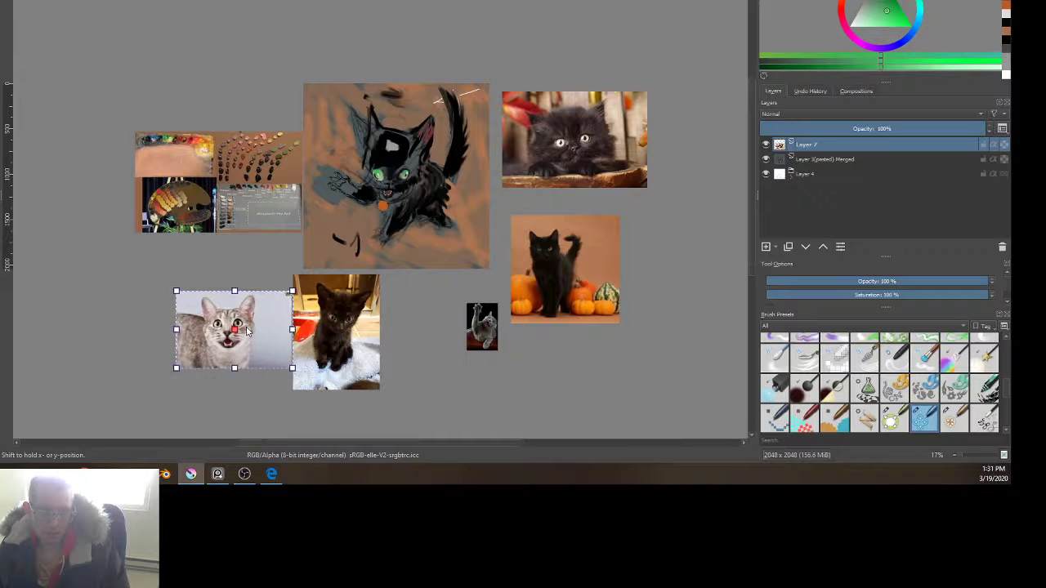
scroll(247, 330, "up", 4)
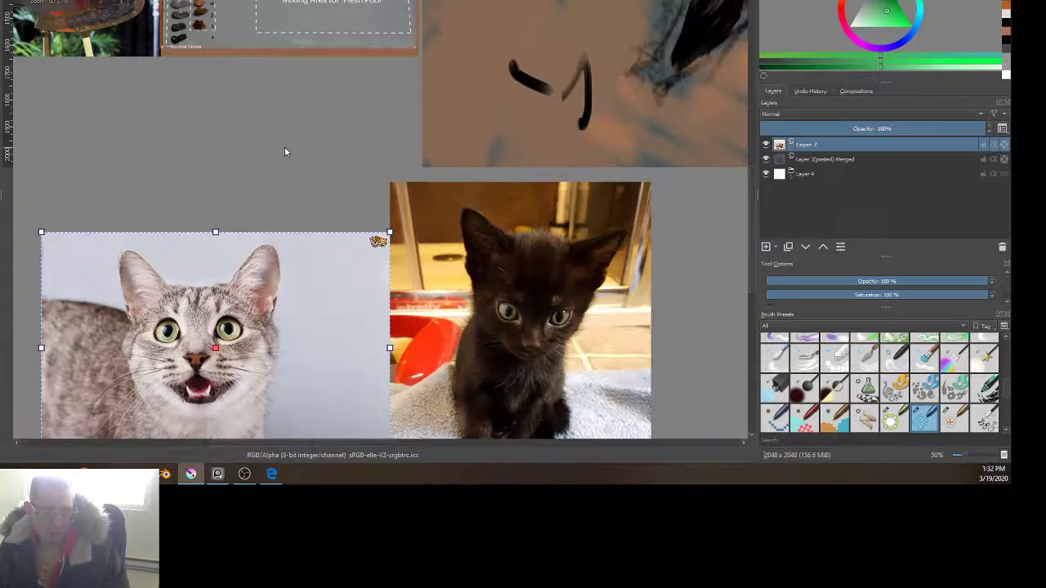
Step: Return to the brush tool, add a new paint layer above Layer 7 and switch to the Shapes Fill preset
key("b")
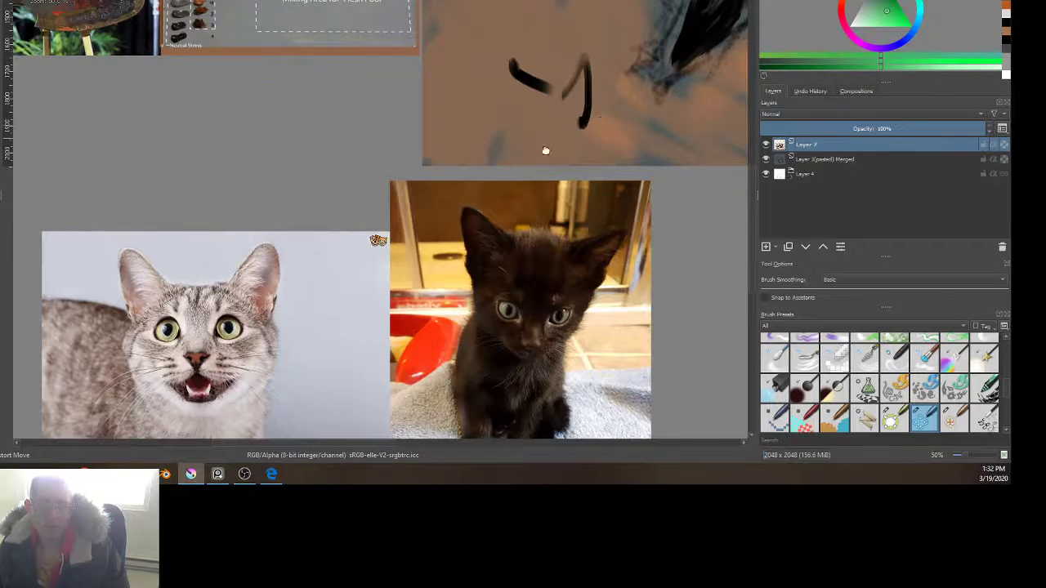
left_click_drag(545, 150, 301, 374)
scroll(549, 176, "up", 2)
scroll(629, 204, "down", 2)
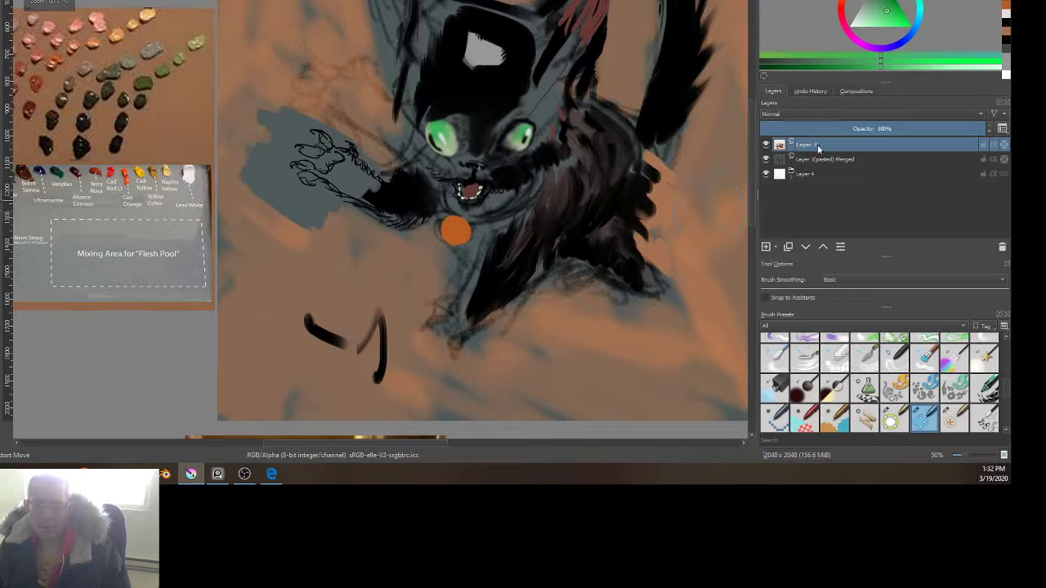
key("Insert")
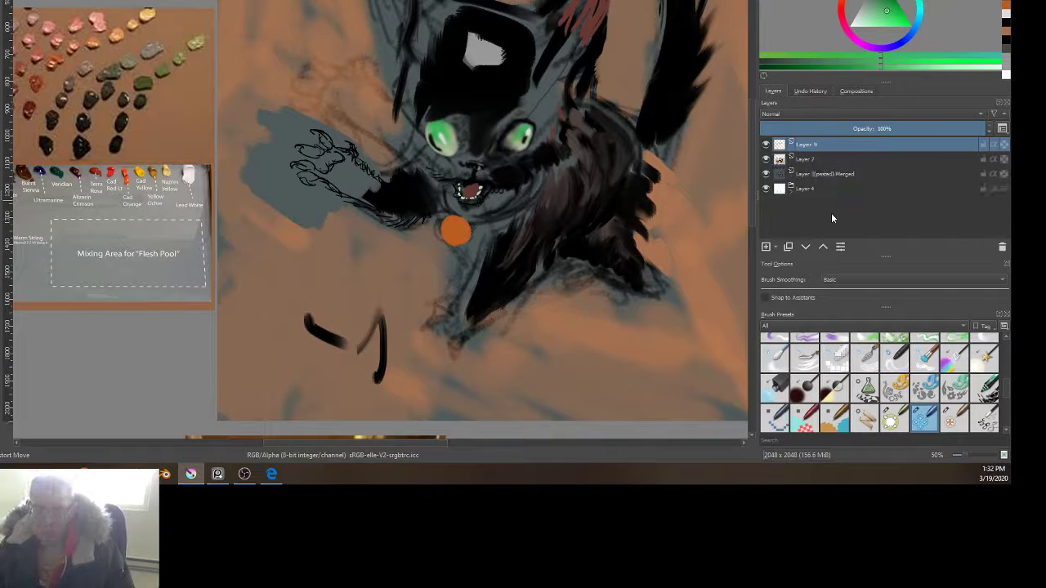
right_click(523, 176)
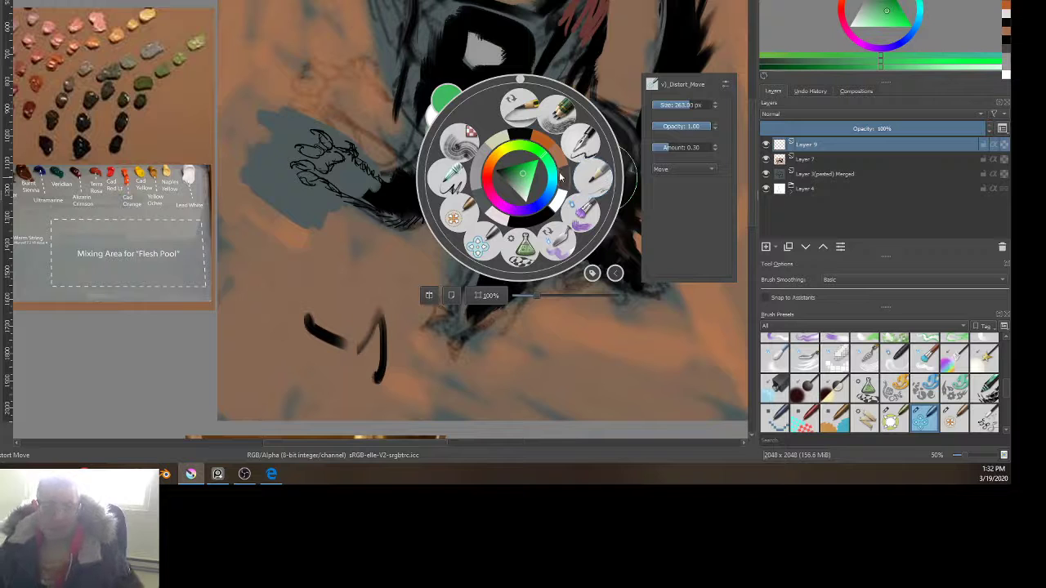
left_click(524, 249)
Step: Sample a light grey and fill a thin, furry-edged highlight from the kitten's nose along the upper lip to the cheek on the body side
left_click_drag(214, 202, 239, 211)
left_click(214, 185, "ctrl")
scroll(271, 264, "down", 4)
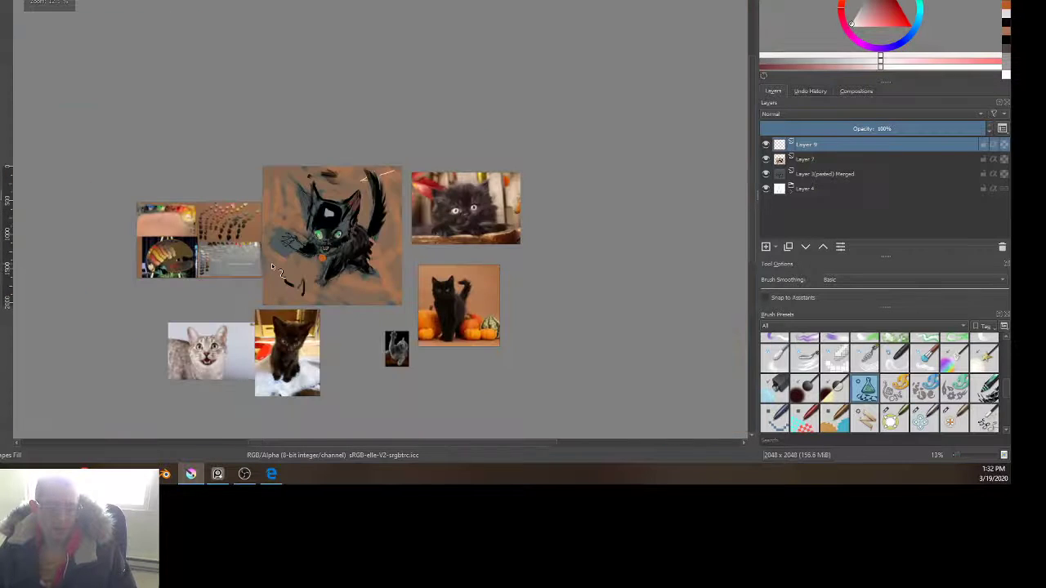
scroll(272, 263, "up", 1)
scroll(270, 262, "up", 1)
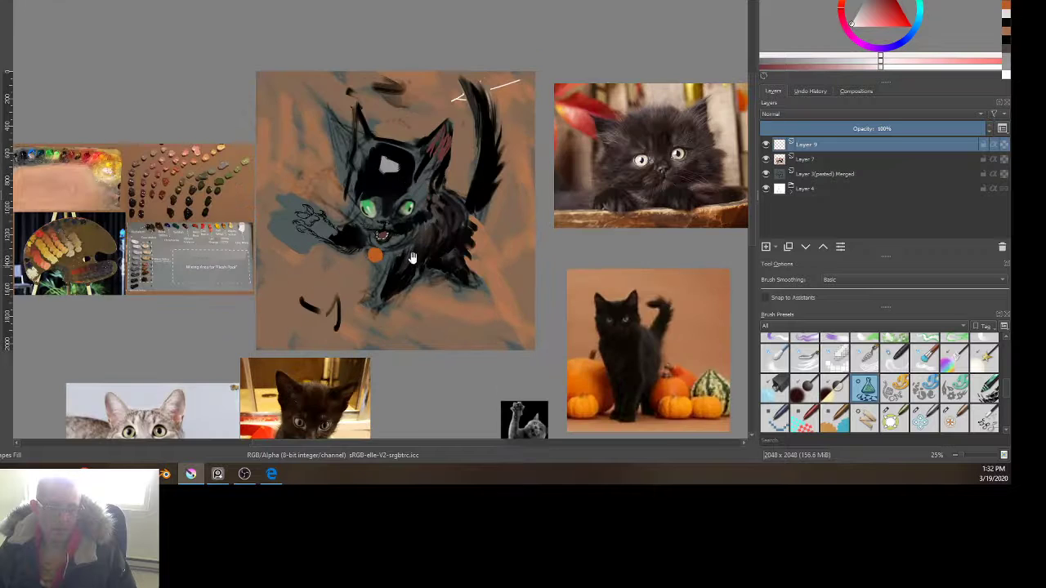
left_click_drag(413, 258, 413, 142)
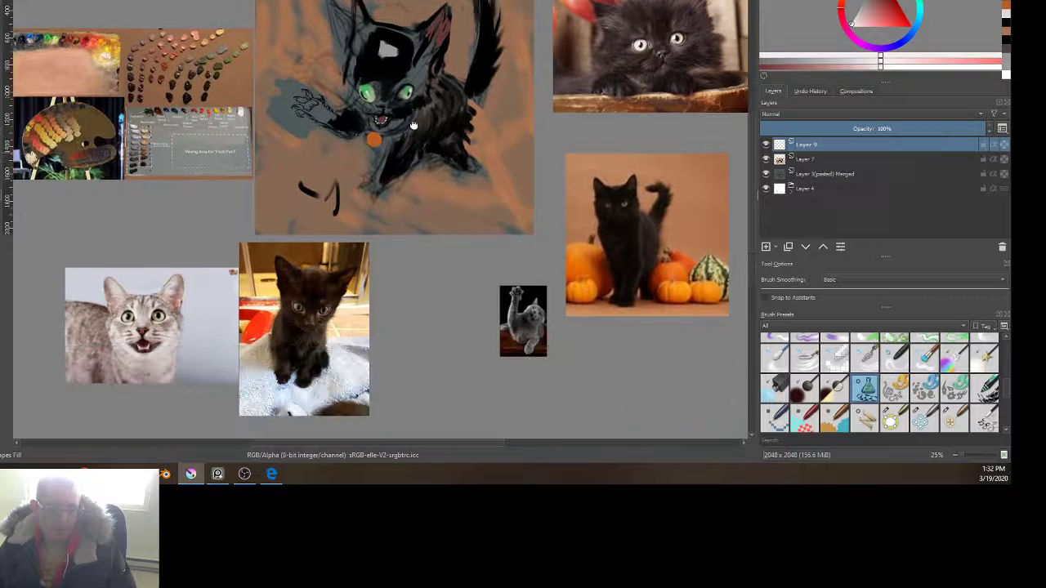
left_click(182, 139, "ctrl")
scroll(313, 127, "up", 3)
left_click_drag(422, 122, 273, 241)
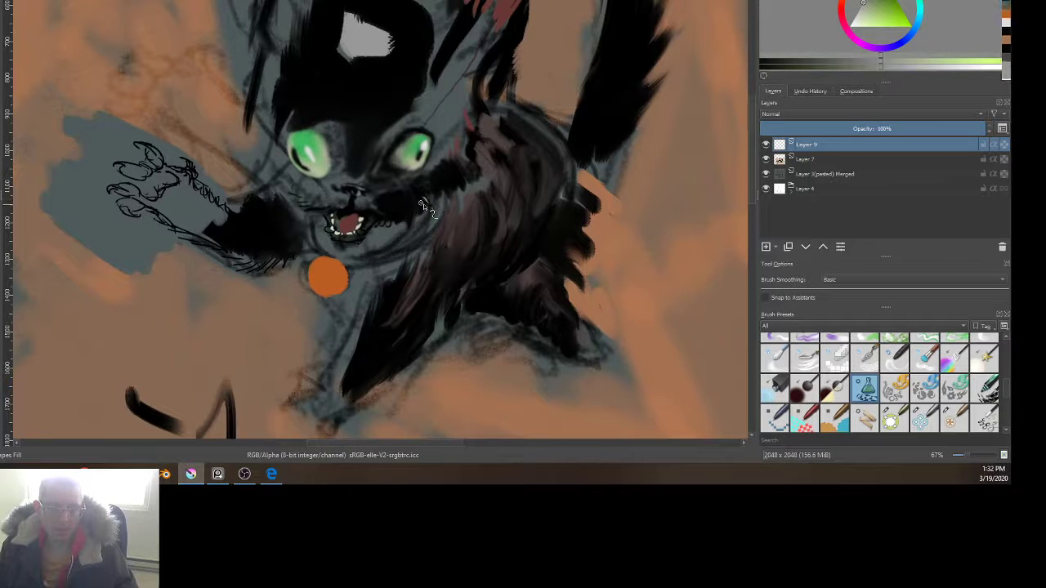
mouse_move(423, 205)
left_mouse_down()
mouse_move(415, 219)
mouse_move(389, 222)
mouse_move(406, 220)
mouse_move(355, 201)
left_mouse_up()
right_click(442, 152)
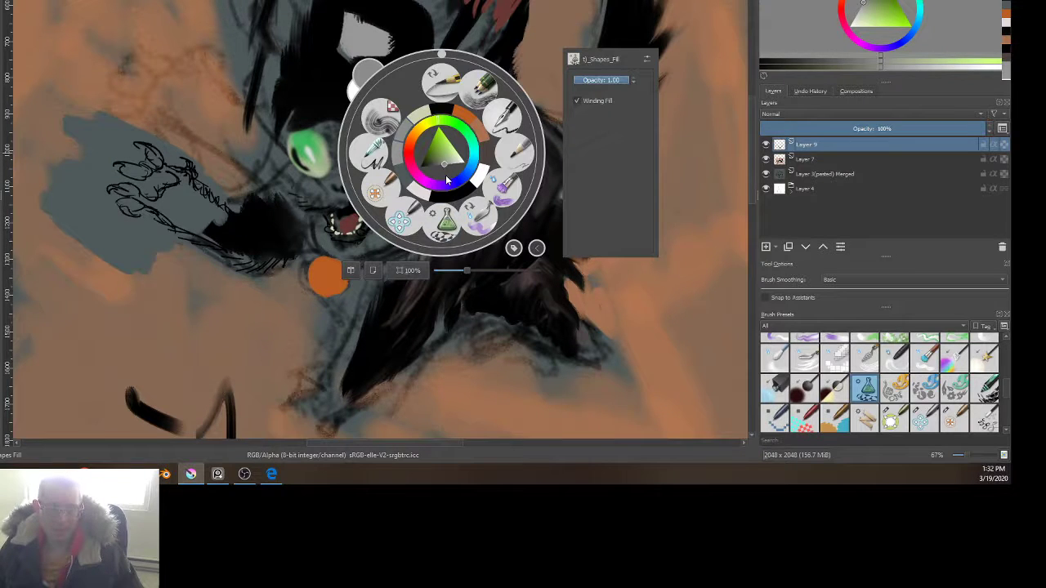
left_click(447, 245)
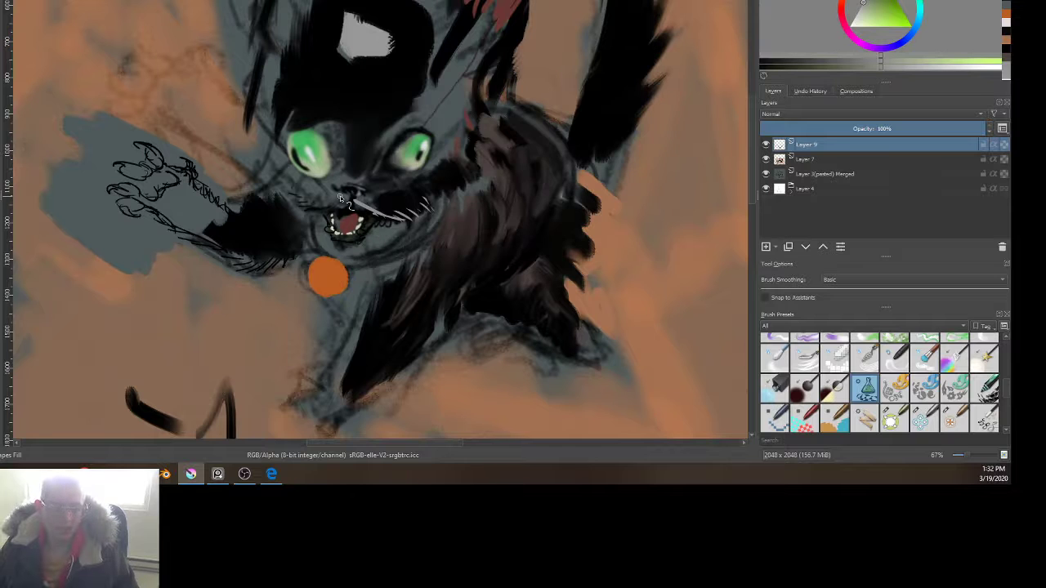
Step: Fill matching light grey highlights on the kitten's nose and along the muzzle on the raised-paw side
scroll(341, 199, "down", 4)
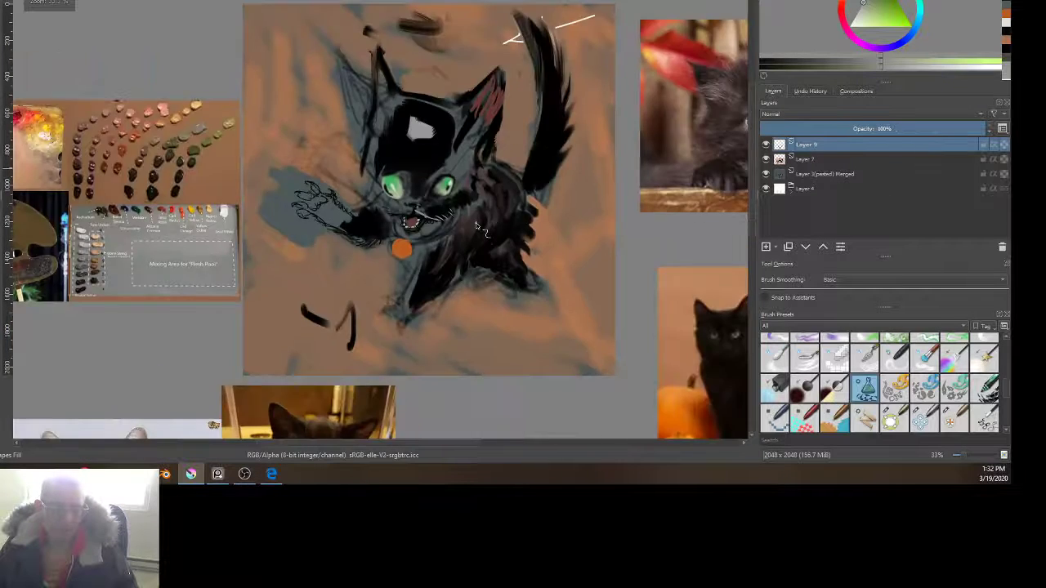
scroll(476, 228, "down", 2)
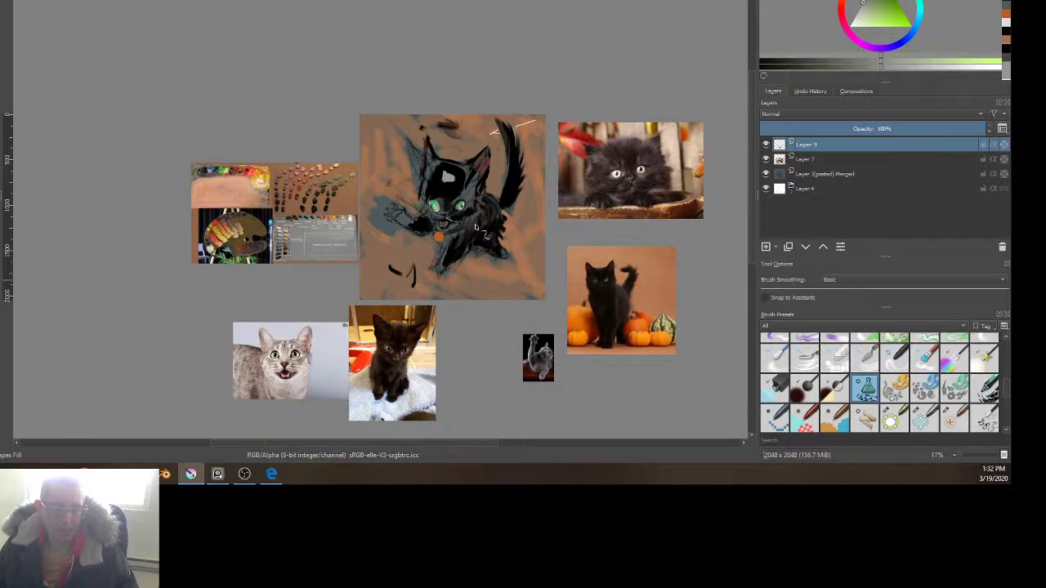
scroll(475, 228, "up", 3)
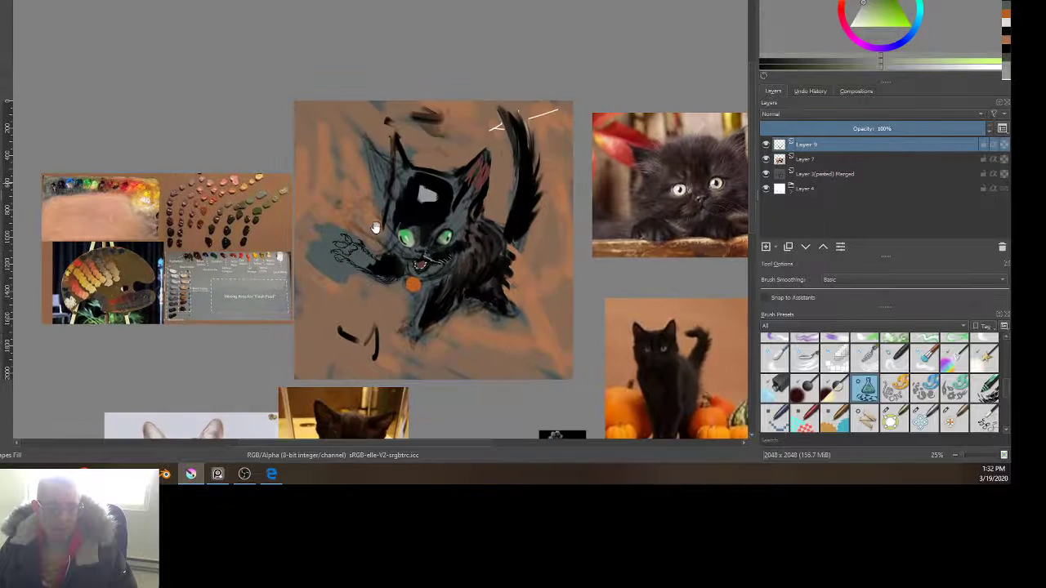
scroll(374, 227, "up", 3)
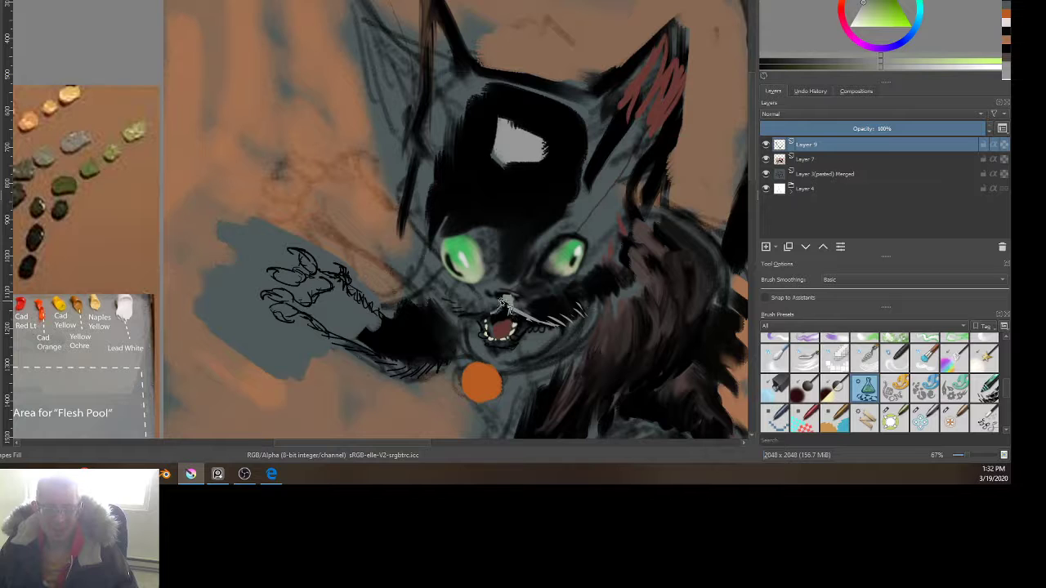
mouse_move(505, 305)
left_mouse_down()
mouse_move(452, 318)
mouse_move(436, 282)
left_mouse_up()
left_click_drag(480, 327, 507, 72)
scroll(425, 289, "down", 6)
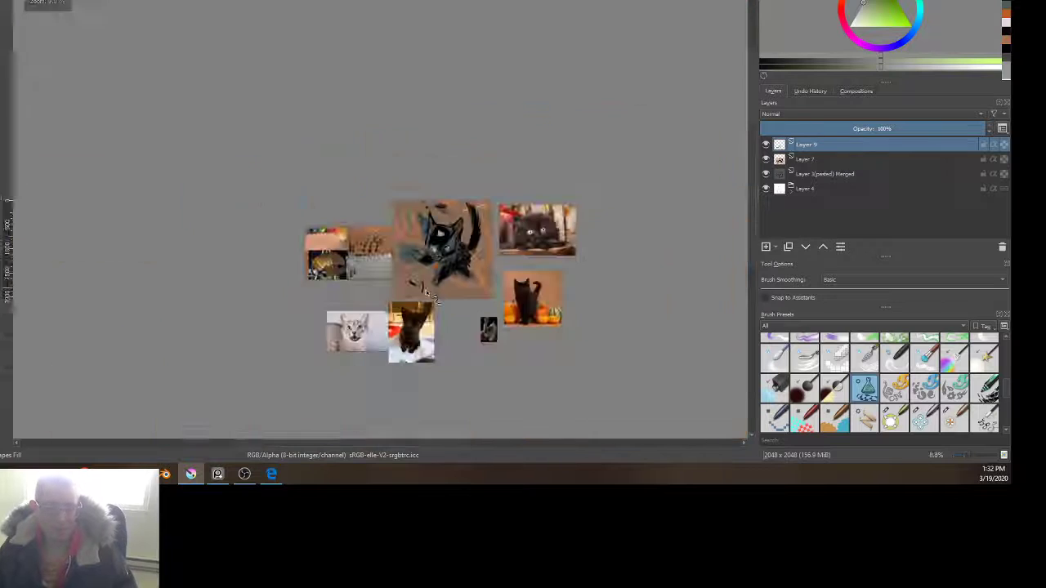
scroll(425, 289, "up", 4)
scroll(494, 206, "up", 3)
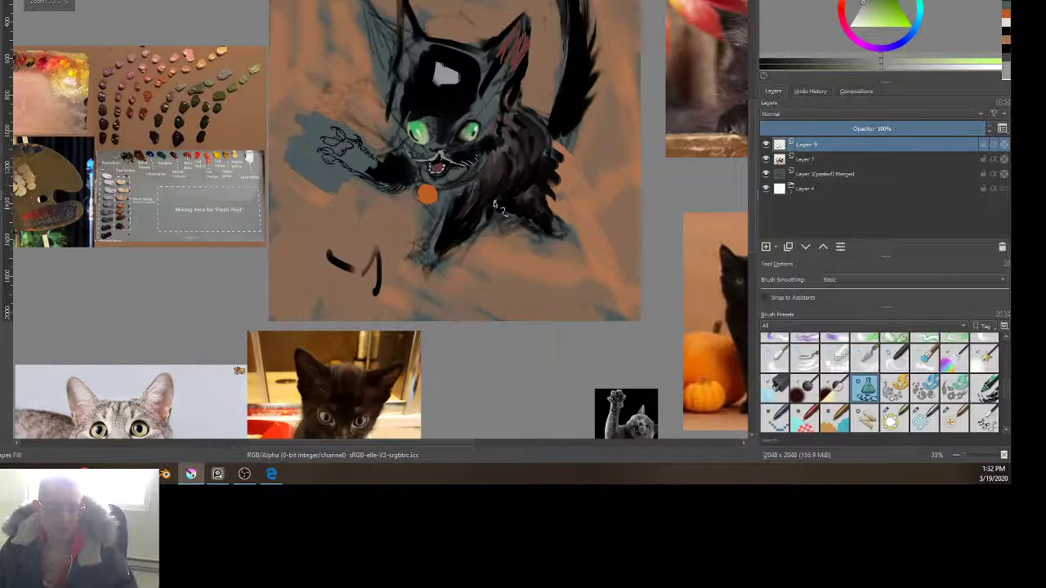
scroll(431, 309, "down", 1)
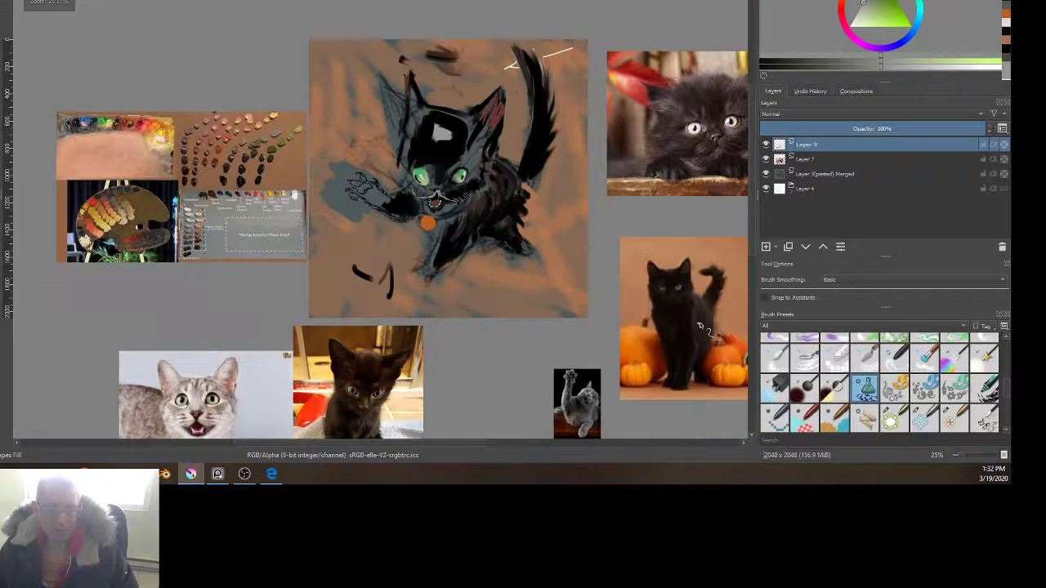
Step: Sample the light grey from the kitten's muzzle and fill a broad rounded nose shape above the upper lip
scroll(364, 205, "up", 3)
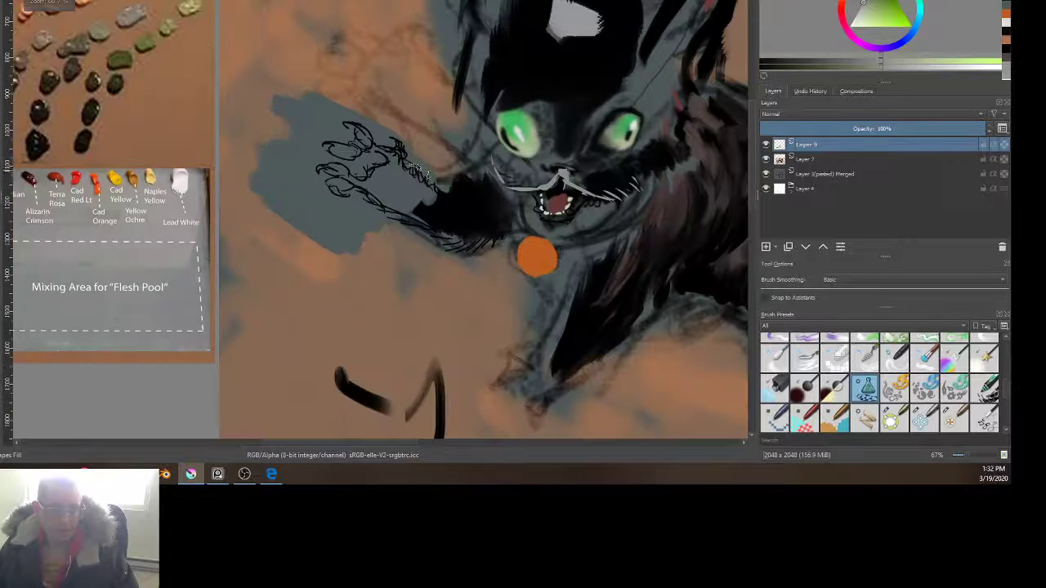
left_click_drag(473, 170, 287, 238)
scroll(334, 252, "up", 2)
left_click(228, 286, "ctrl")
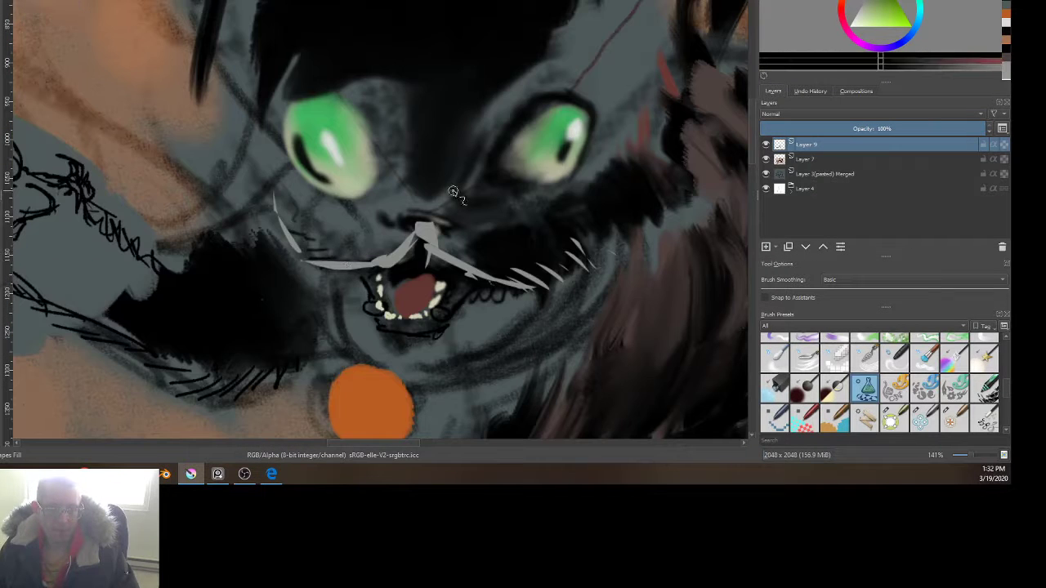
left_click(432, 237, "ctrl")
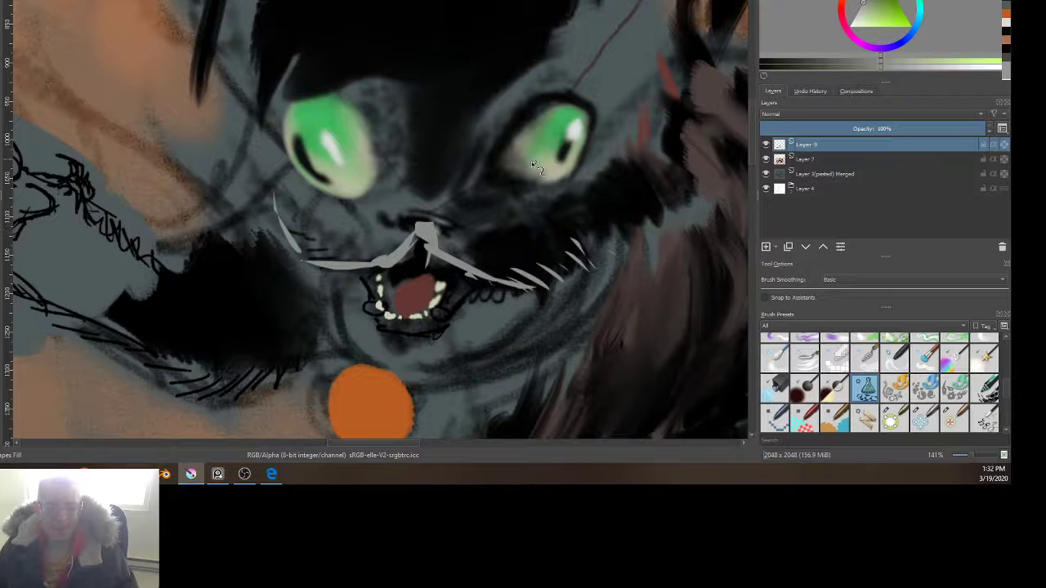
mouse_move(431, 230)
left_mouse_down()
mouse_move(446, 193)
mouse_move(411, 193)
mouse_move(413, 214)
mouse_move(451, 247)
mouse_move(402, 205)
mouse_move(421, 200)
mouse_move(433, 223)
mouse_move(464, 205)
mouse_move(437, 205)
left_mouse_up()
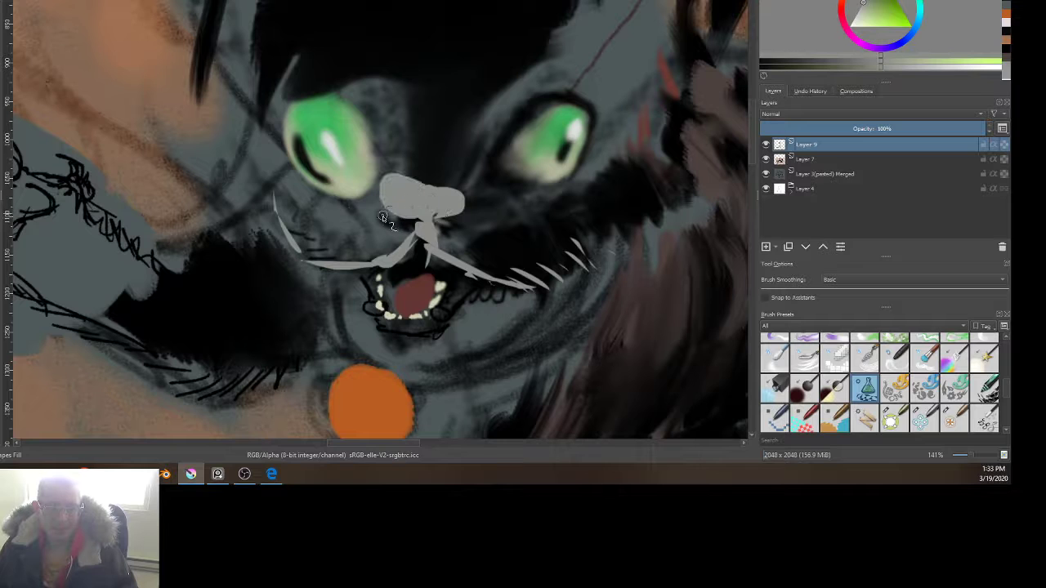
Step: Sample black from the cheek and fill shapes around and inside the grey nose to trim its sides and define the nostrils
left_click(502, 247, "ctrl")
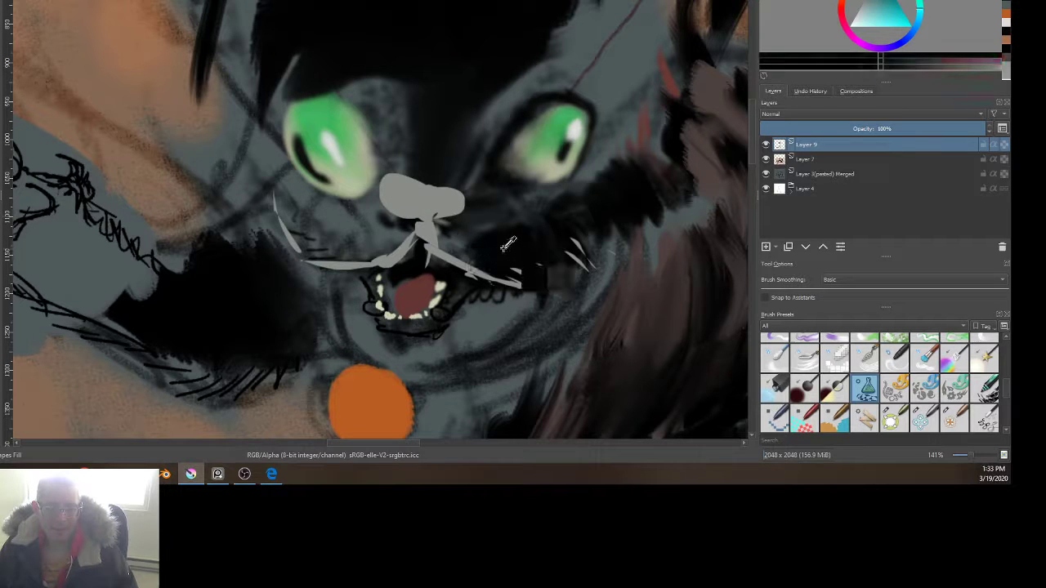
mouse_move(455, 184)
left_mouse_down()
mouse_move(483, 222)
mouse_move(466, 172)
left_mouse_up()
left_click_drag(366, 215, 415, 159)
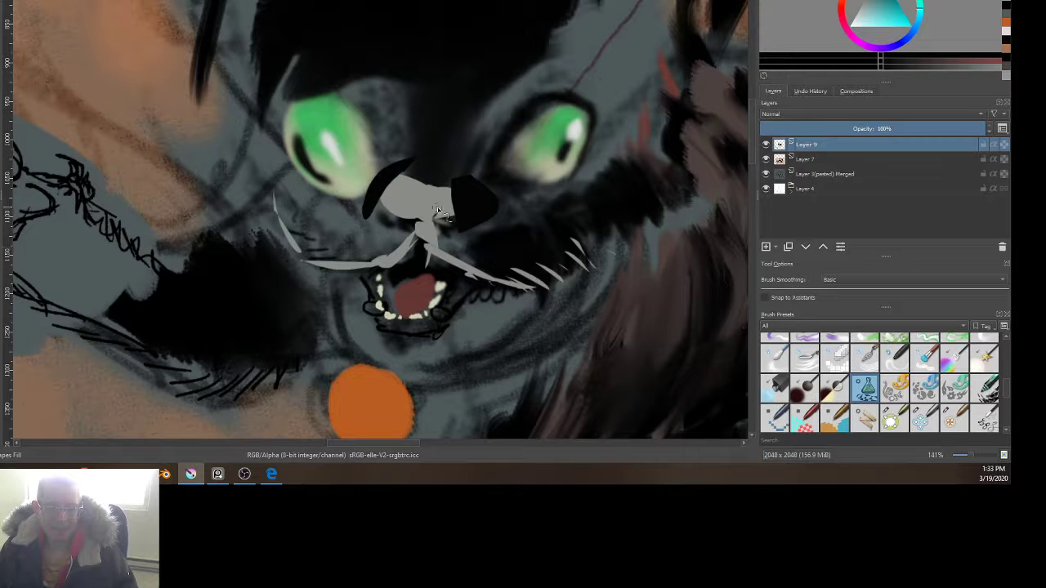
left_click_drag(444, 204, 425, 211)
Step: Sample dark mauve-grey fur tones from the fluffy kitten photo and fill pointed fur tufts along the kitten's cheek and neck
scroll(335, 179, "down", 4)
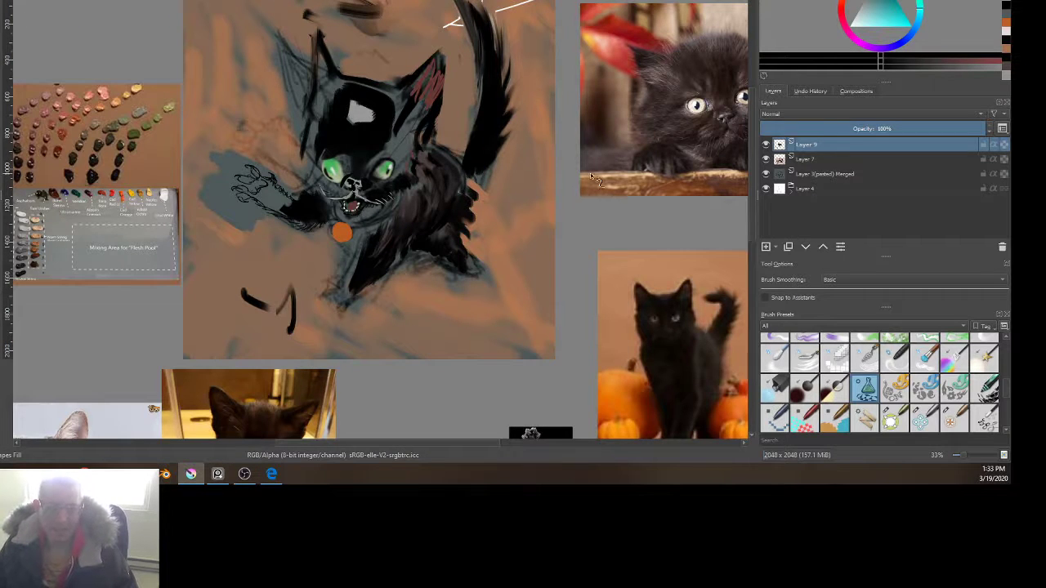
left_click(655, 67, "ctrl")
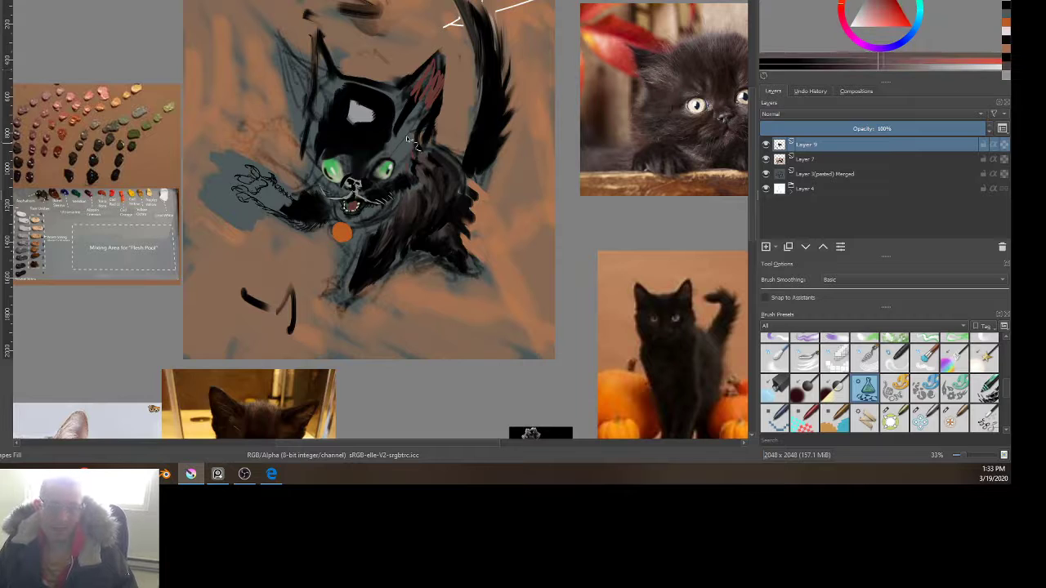
left_click(665, 74, "ctrl")
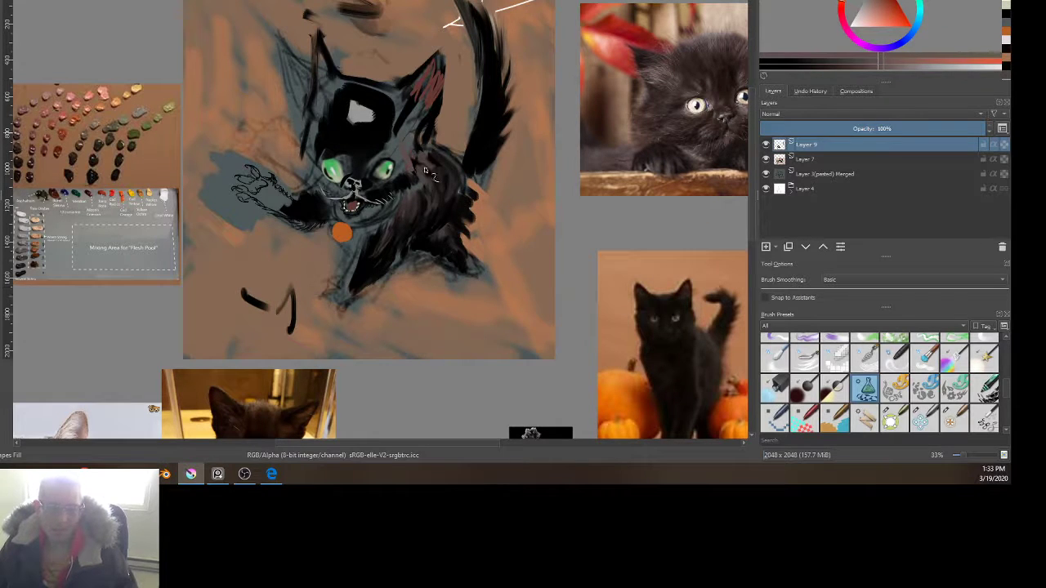
left_click_drag(425, 170, 420, 156)
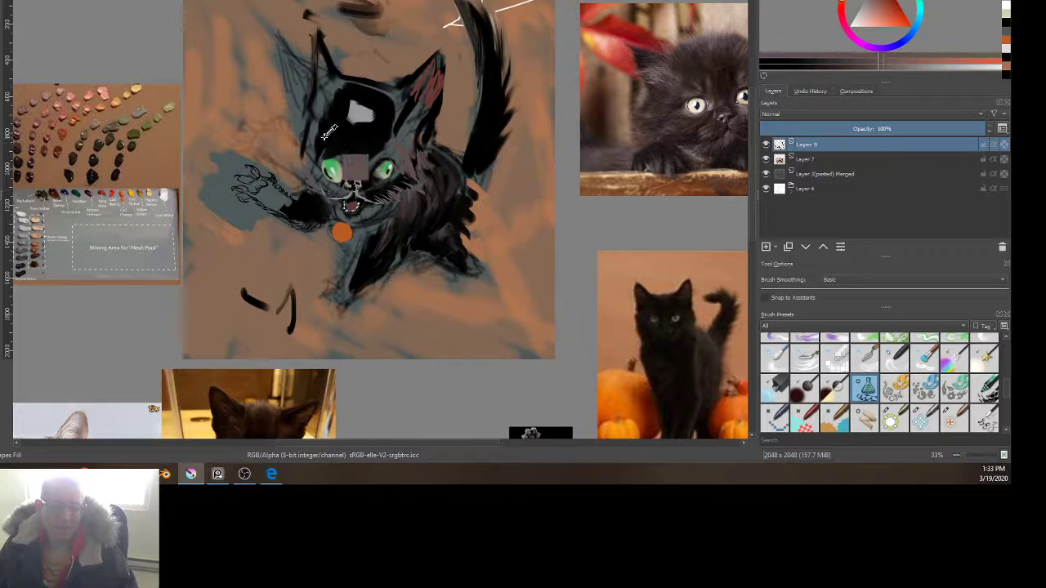
Step: Sample the green of the kitten's eye and fill flat green shapes over both eyes
left_click(360, 165, "ctrl")
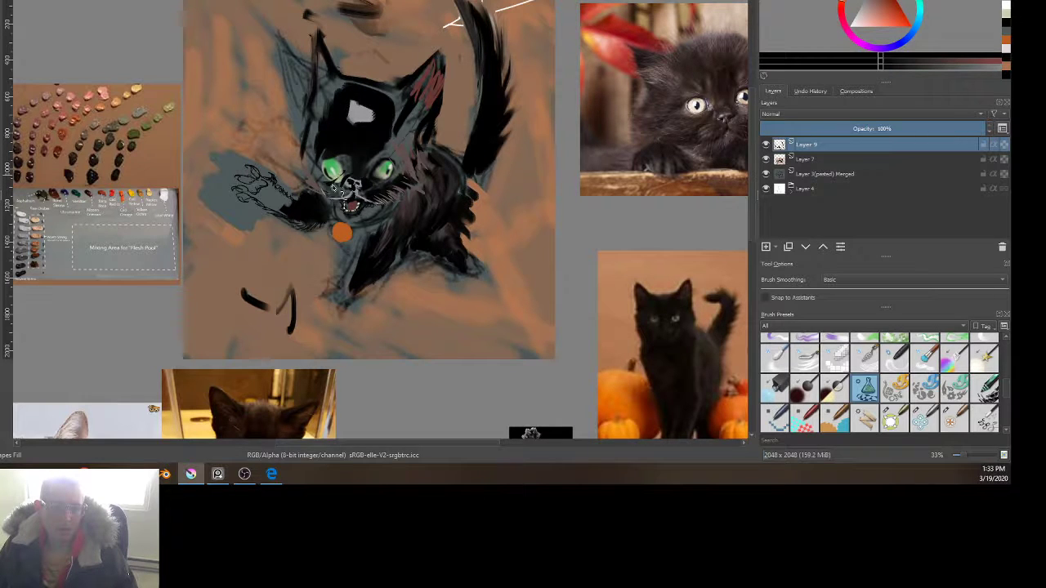
left_click(389, 170, "ctrl")
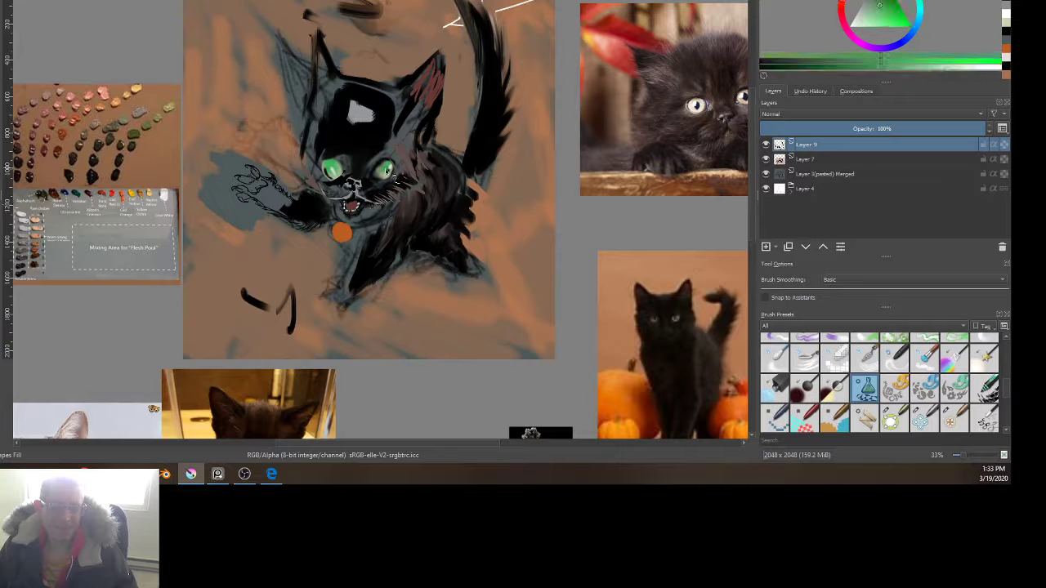
mouse_move(374, 158)
left_mouse_down()
mouse_move(385, 170)
mouse_move(318, 167)
left_mouse_up()
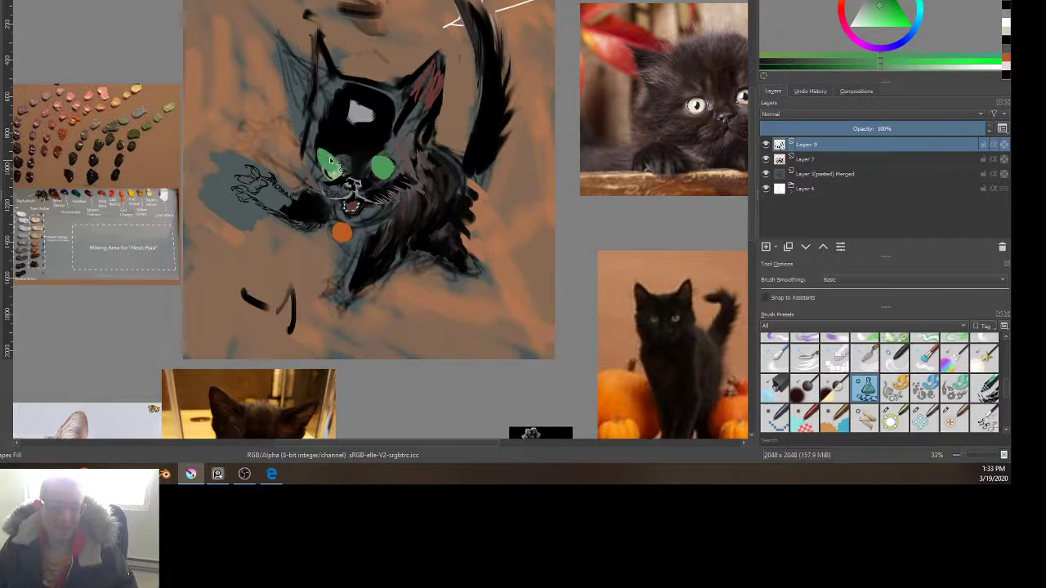
Step: Sample black from the forehead and fill large black shapes covering both of the kitten's eyes
left_click(382, 129, "ctrl")
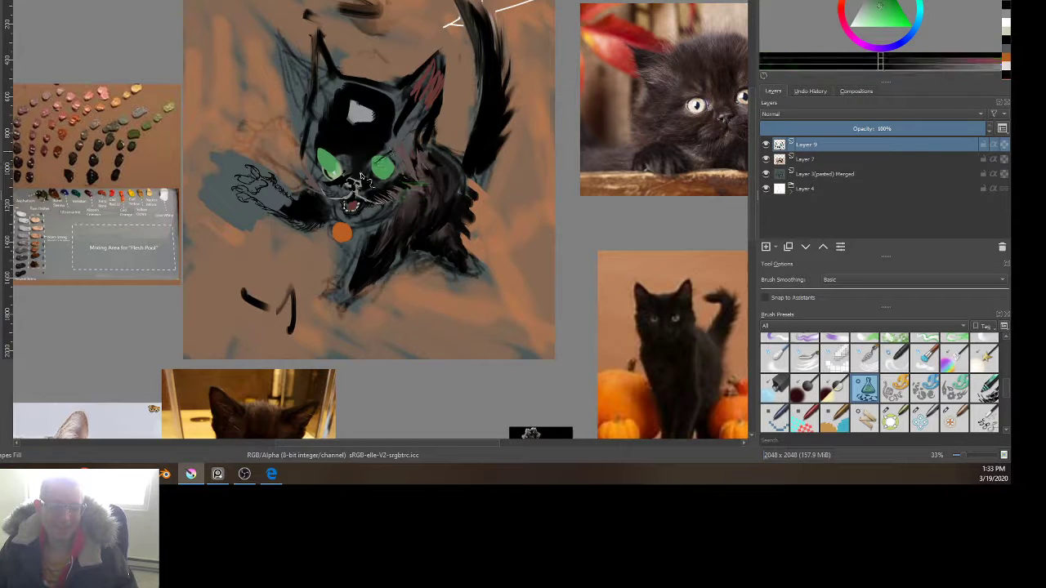
scroll(362, 180, "up", 2)
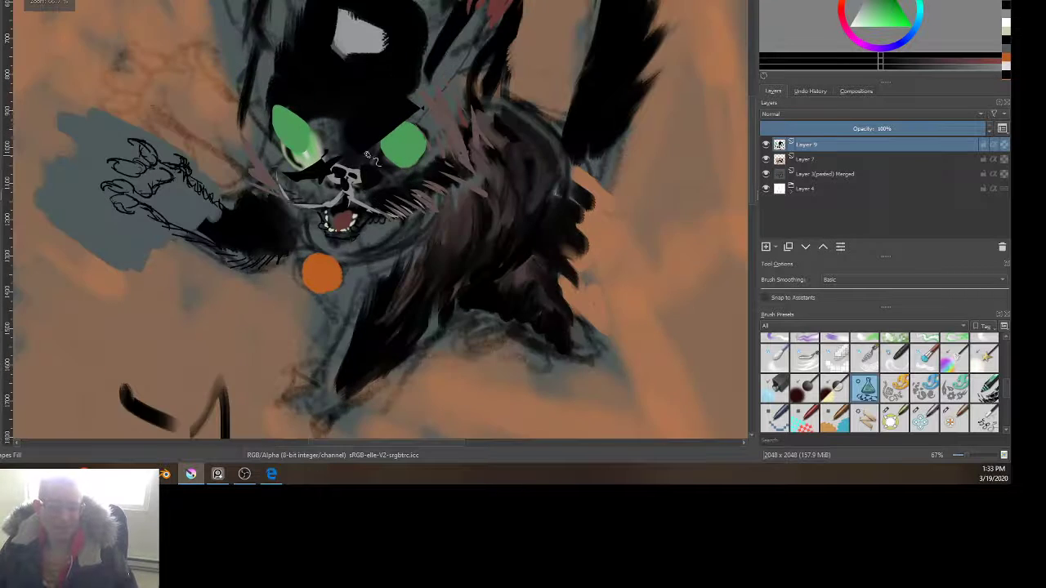
scroll(367, 156, "up", 1)
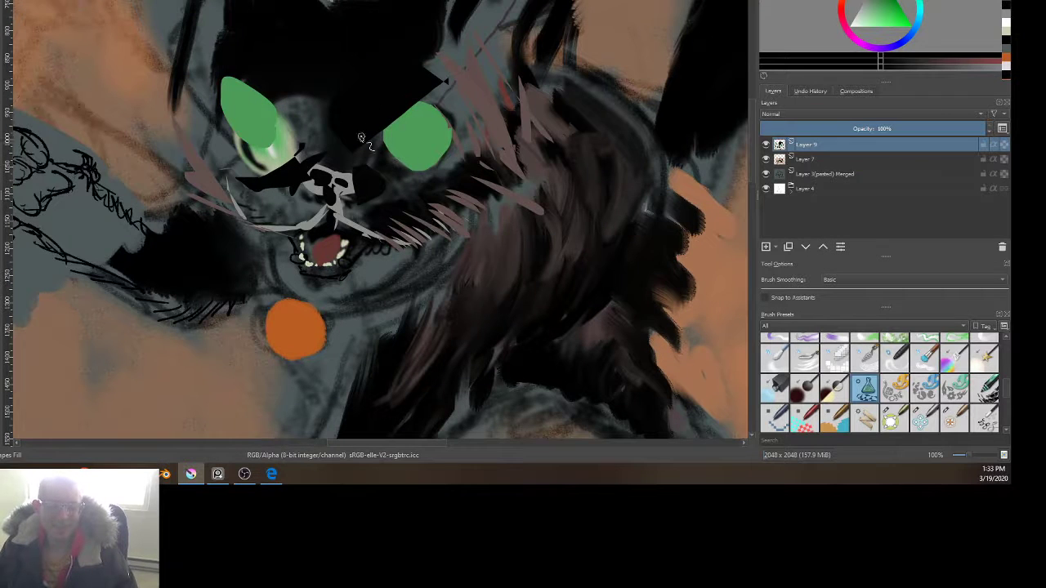
mouse_move(360, 138)
left_mouse_down()
mouse_move(455, 172)
mouse_move(394, 80)
left_mouse_up()
mouse_move(273, 182)
left_mouse_down()
mouse_move(211, 82)
mouse_move(298, 98)
left_mouse_up()
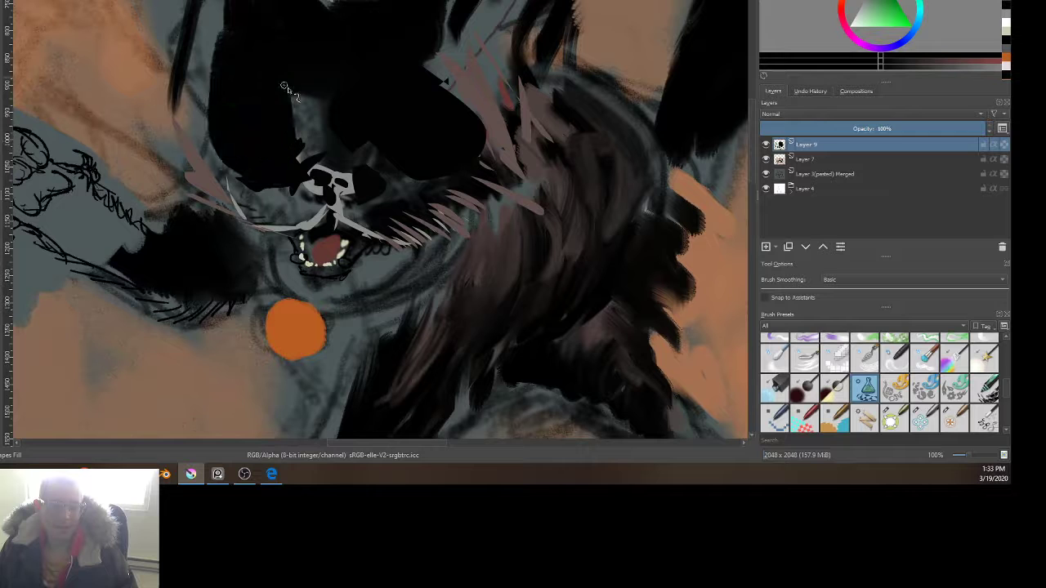
Step: Choose a more saturated green, try an angular eye shape on the body side of the face, and undo it
left_click(376, 296)
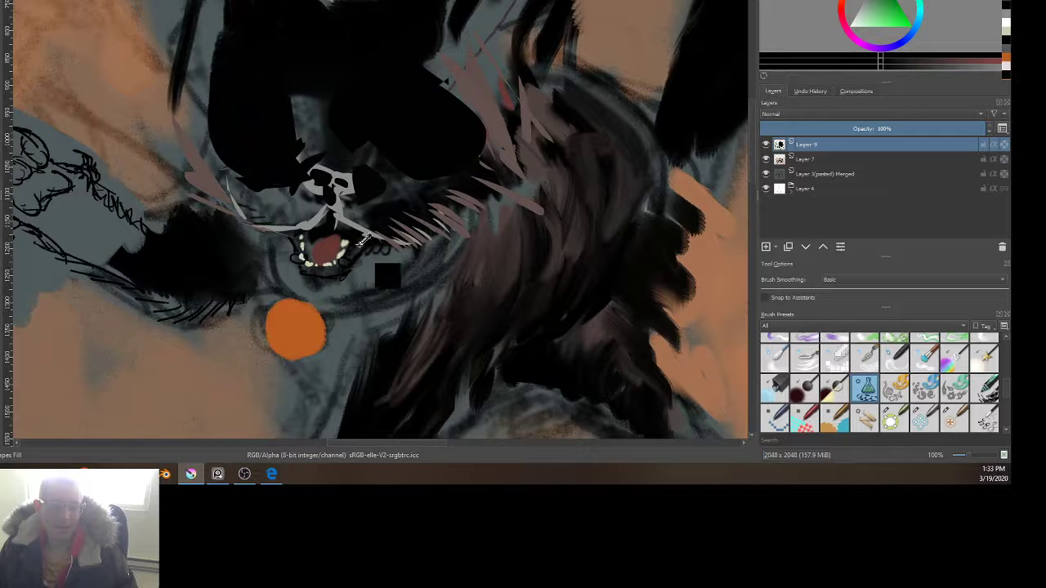
left_click(888, 11)
mouse_move(453, 118)
left_mouse_down()
mouse_move(400, 114)
mouse_move(400, 163)
mouse_move(447, 140)
mouse_move(453, 119)
left_mouse_up()
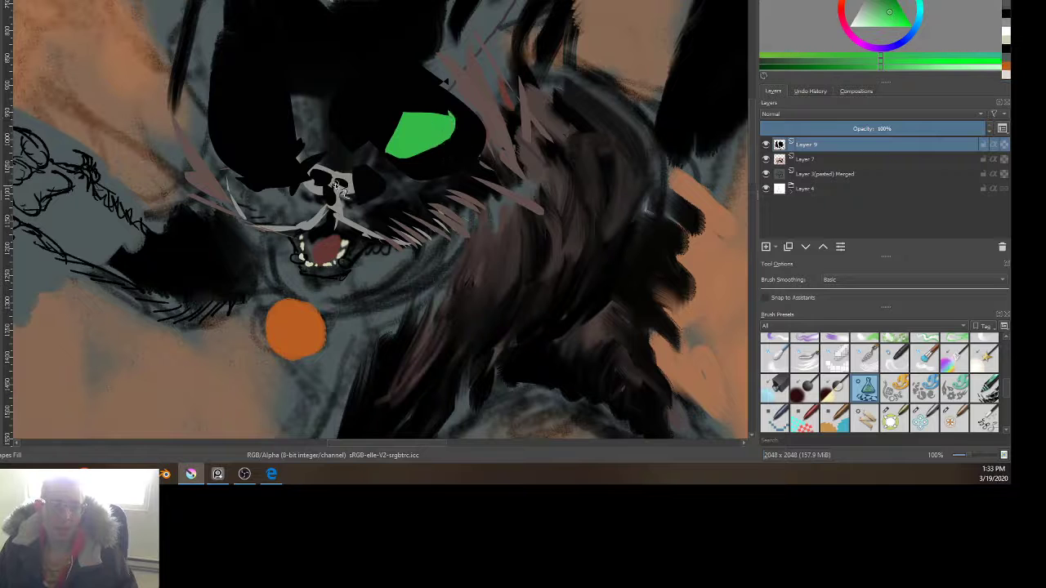
scroll(335, 185, "down", 5)
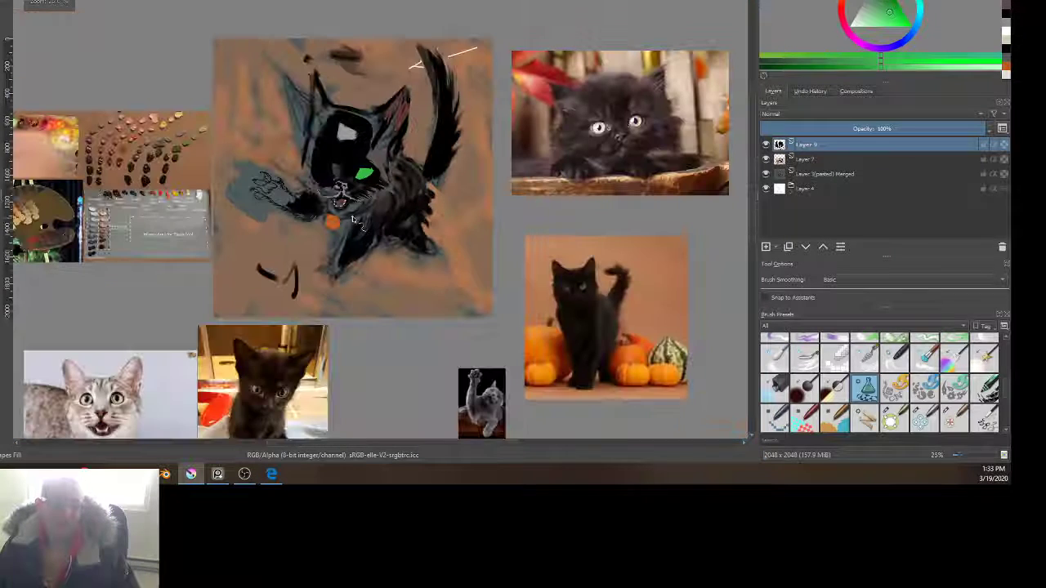
left_click_drag(356, 180, 344, 214)
key("ctrl+z")
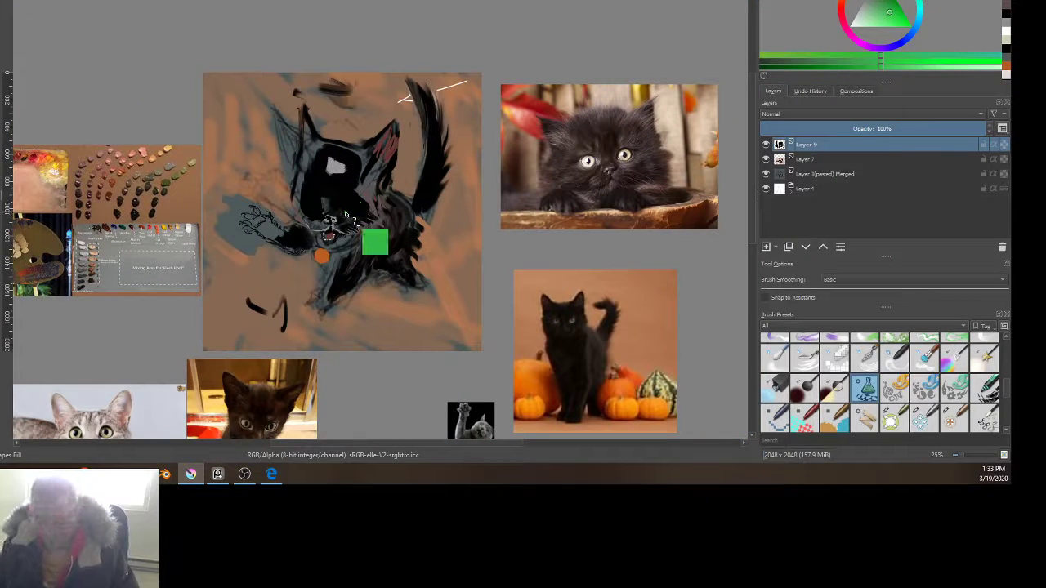
Step: Add a new paint layer above Layer 9 and fill a small upright elliptical selection with green on the kitten's face, then deselect
key("Insert")
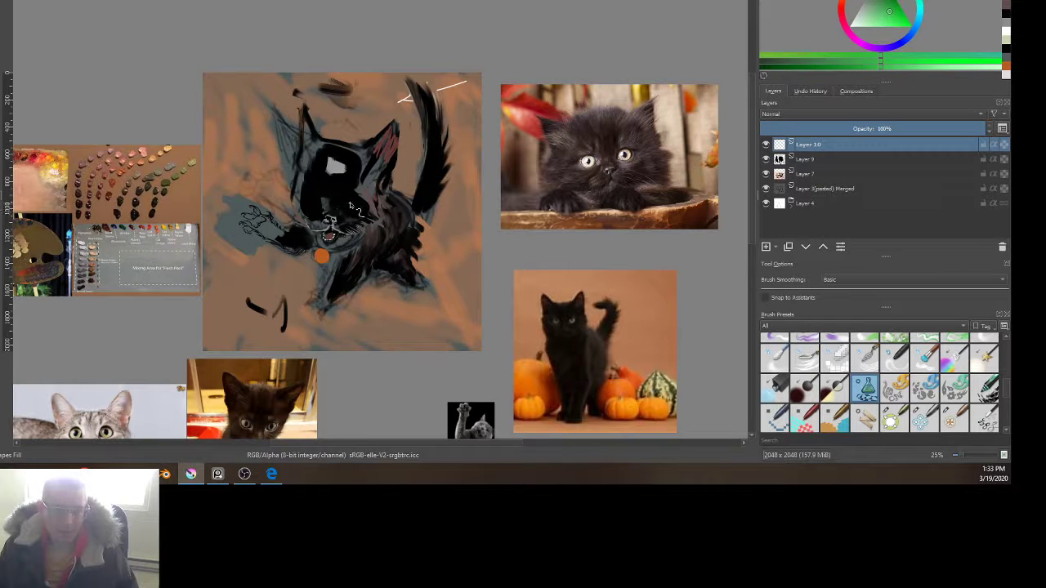
scroll(592, 256, "up", 3)
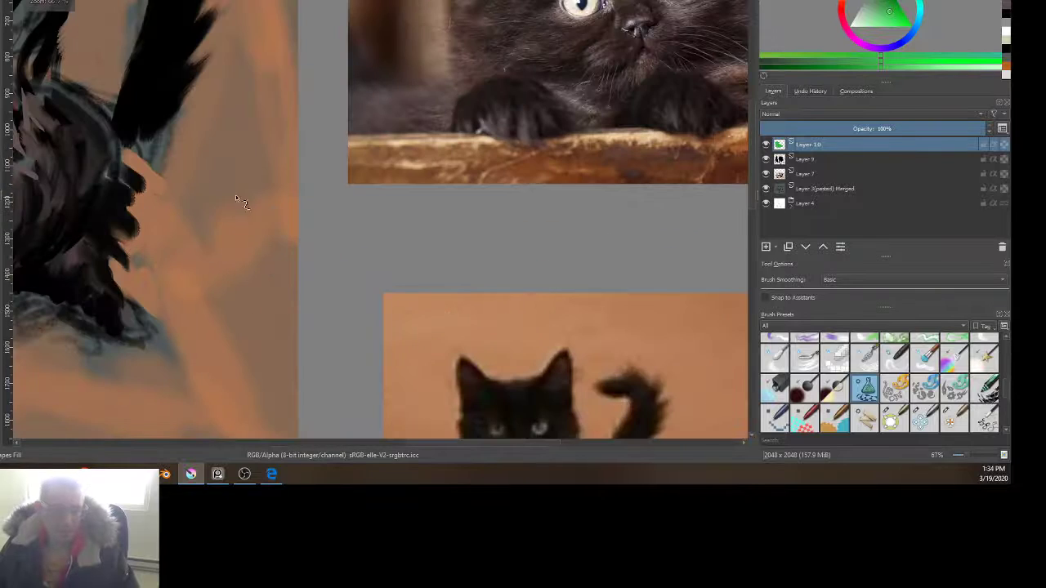
key("ctrl+z")
left_click_drag(165, 198, 562, 312)
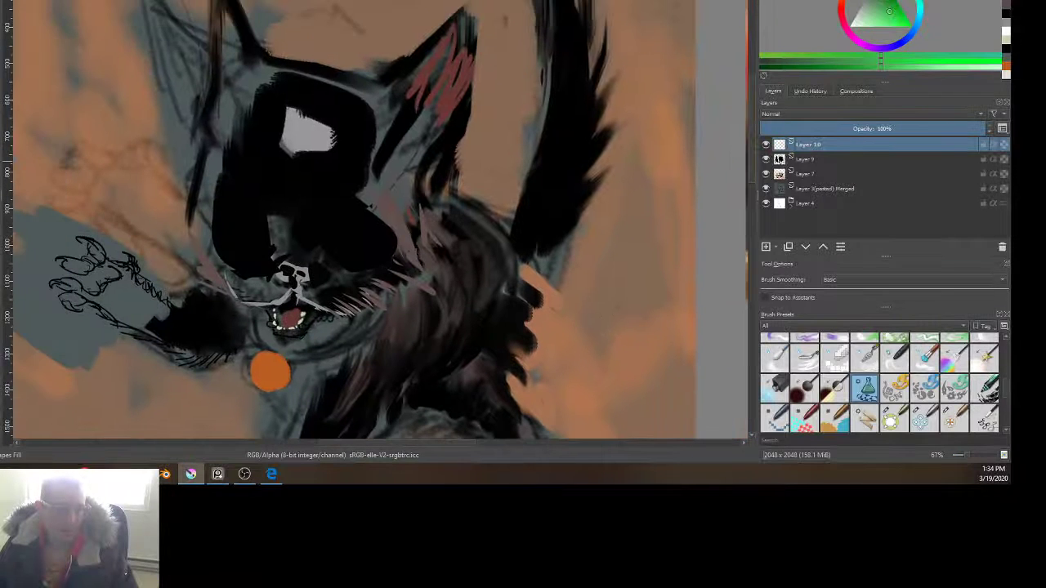
key("j")
left_click_drag(355, 214, 318, 251)
key("shift+BackSpace")
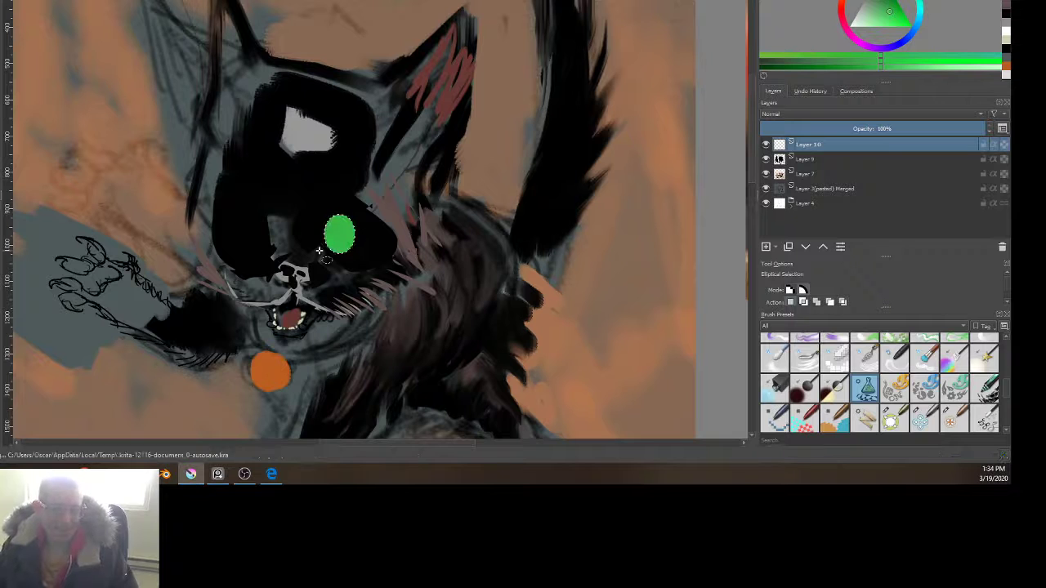
key("ctrl+shift+a")
Step: Move the green oval slightly closer to the kitten's nose and start a free transform on it
left_click(309, 235)
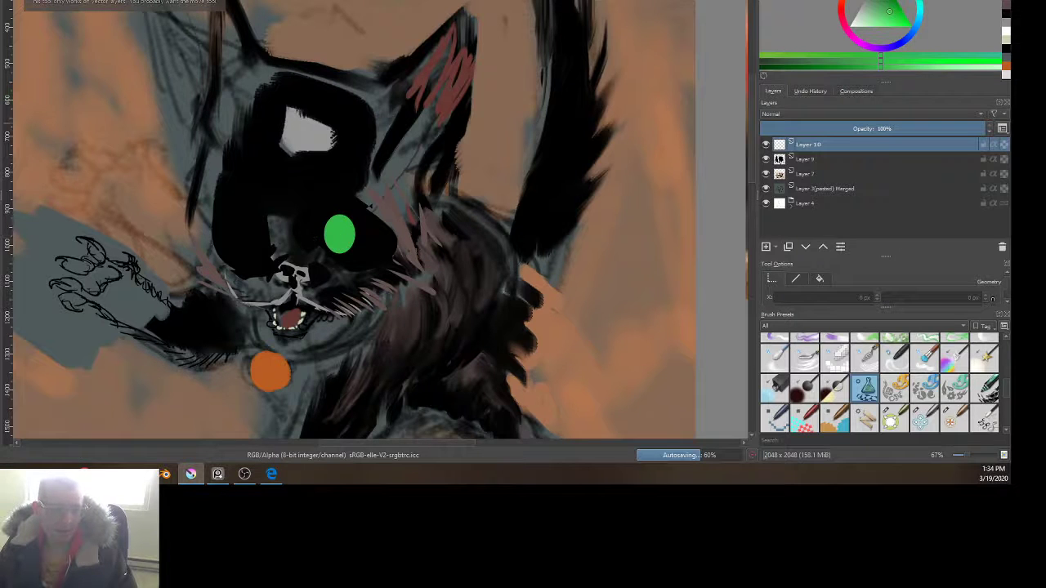
key("t")
mouse_move(339, 247)
left_mouse_down()
mouse_move(309, 234)
mouse_move(343, 250)
mouse_move(348, 180)
mouse_move(343, 239)
mouse_move(331, 246)
mouse_move(322, 237)
mouse_move(334, 248)
left_mouse_up()
key("Escape")
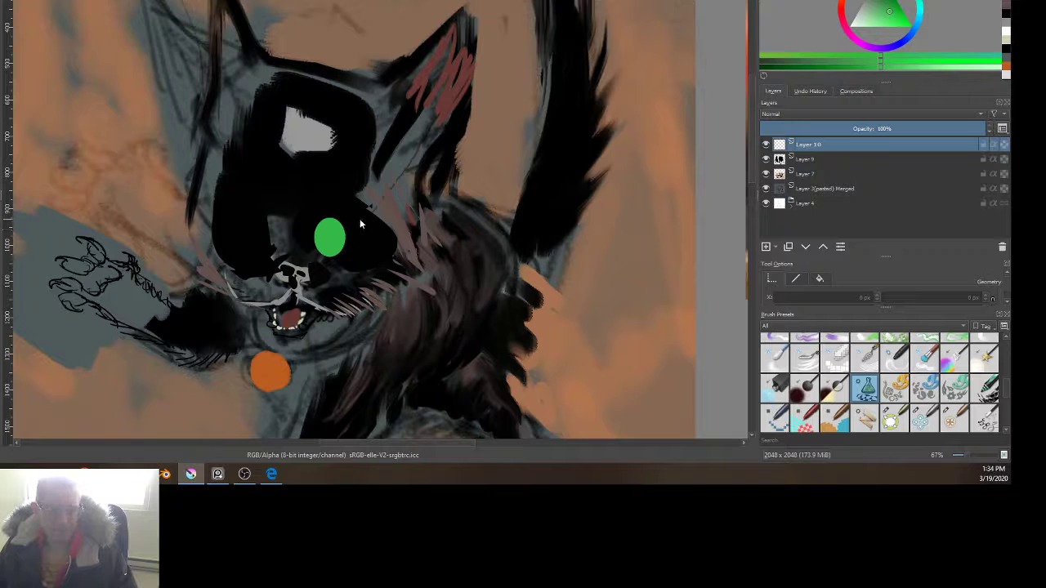
key("ctrl+t")
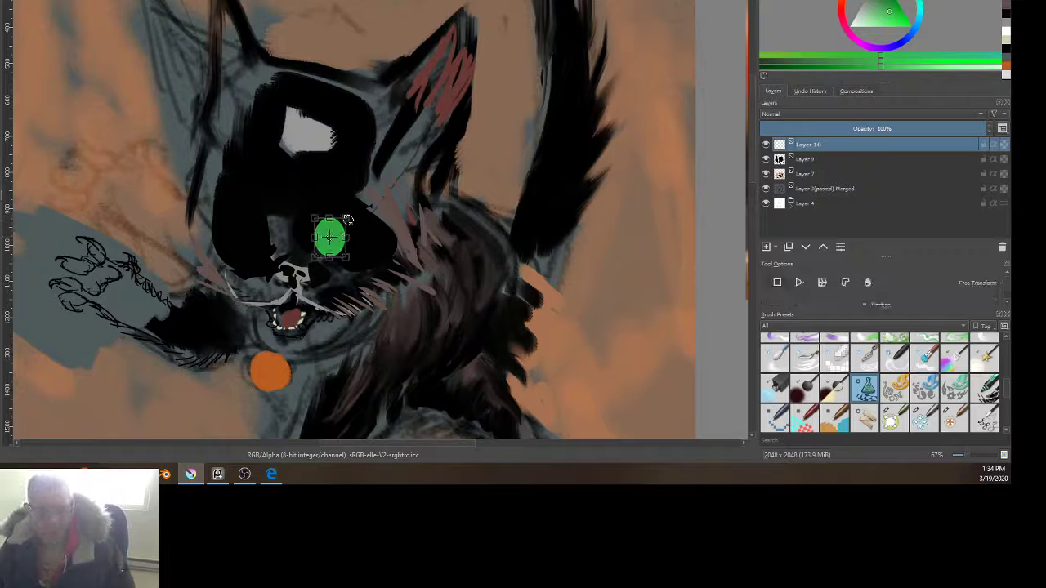
Step: Try to scale the green eye oval up to more than twice its size and compare it against the whole picture
left_click_drag(346, 219, 395, 154)
left_click_drag(348, 190, 336, 206)
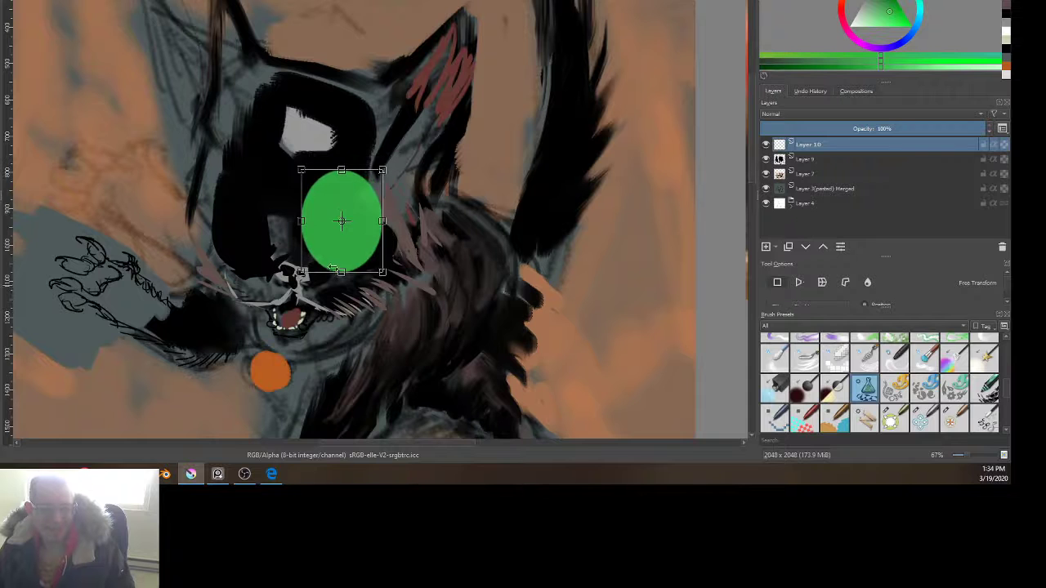
scroll(328, 270, "down", 2)
scroll(329, 314, "down", 2)
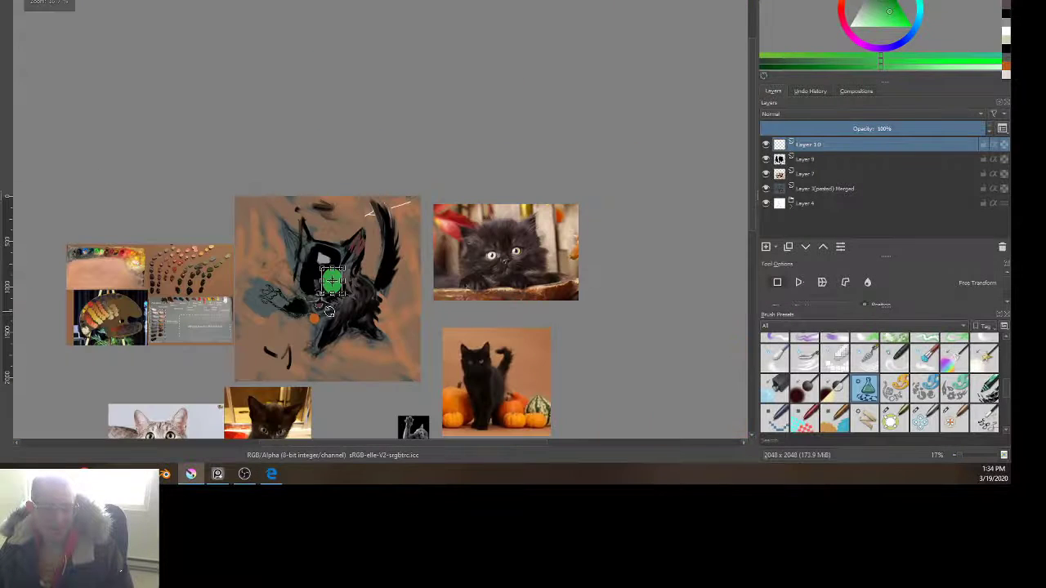
key("Return")
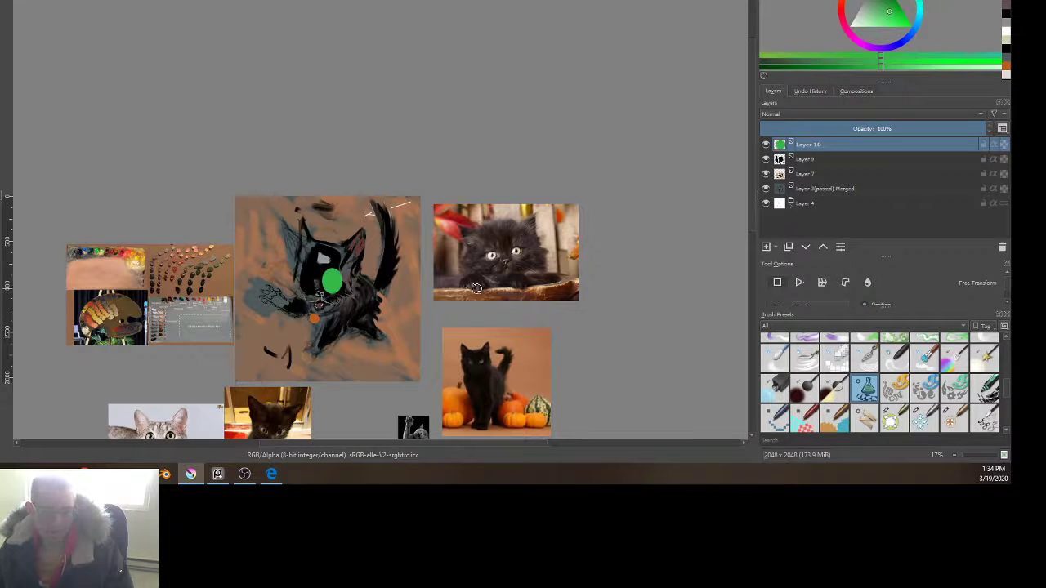
left_click(477, 300)
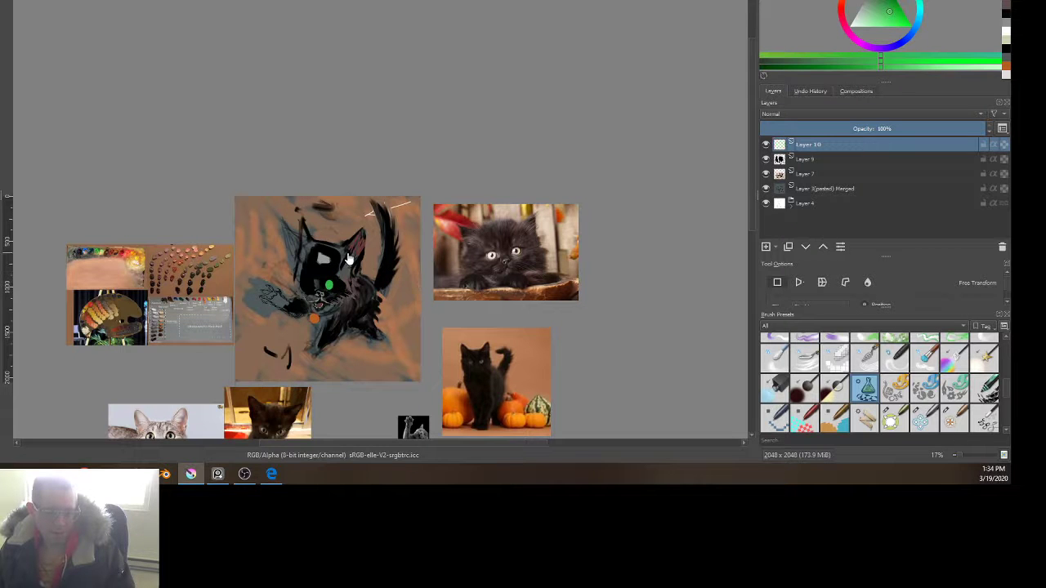
Step: Duplicate Layer 10 and move the copied green oval onto the kitten's other eye, level with the first one
scroll(341, 309, "up", 4)
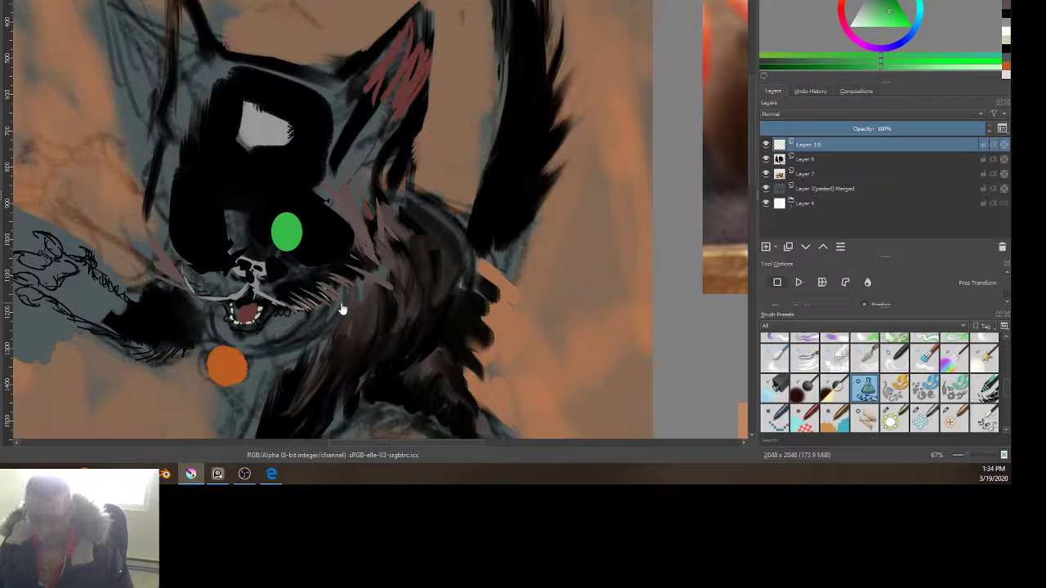
key("ctrl+j")
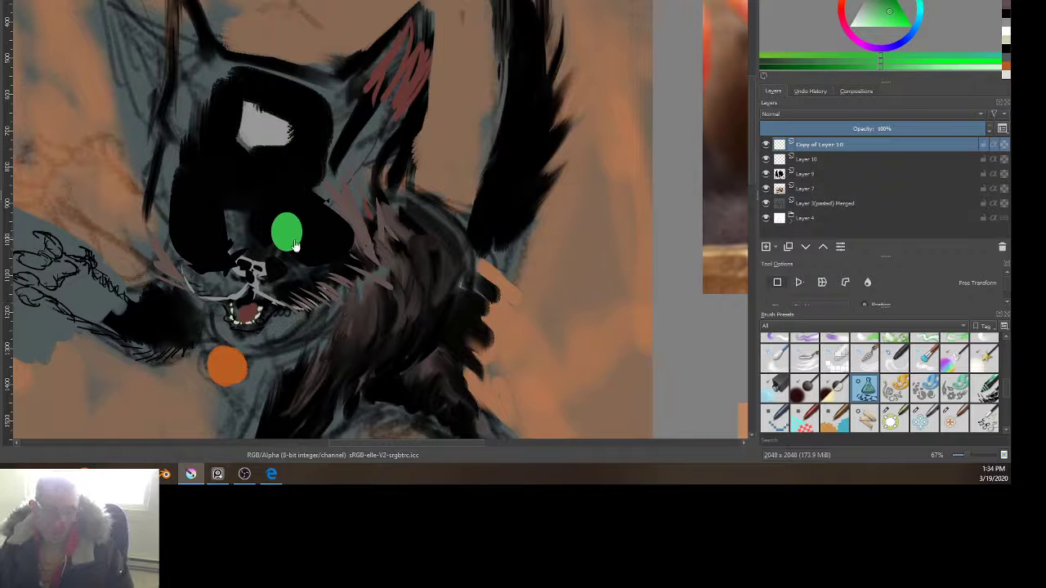
key("ctrl+t")
left_click_drag(291, 243, 224, 244)
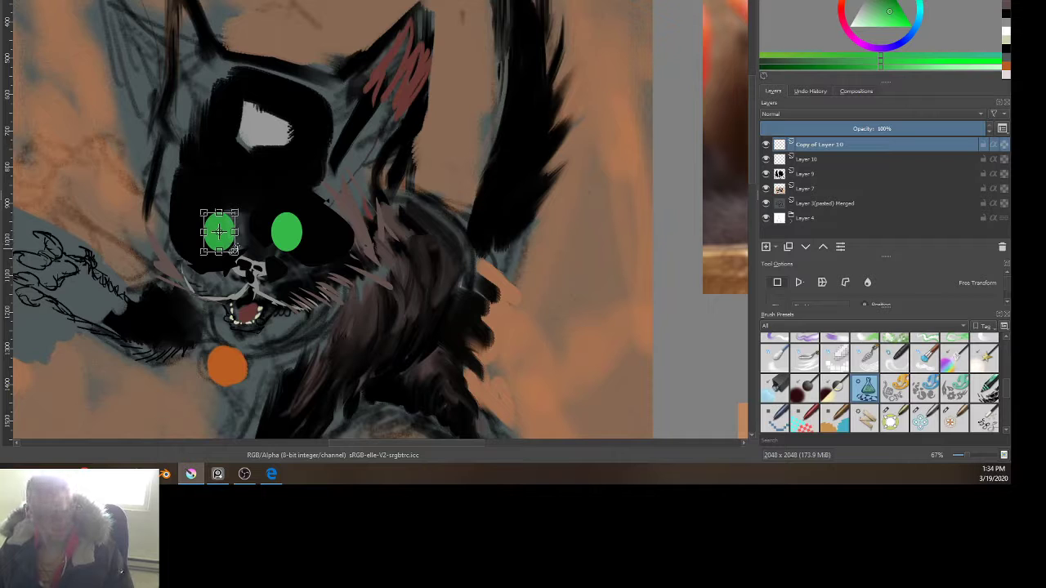
key("b")
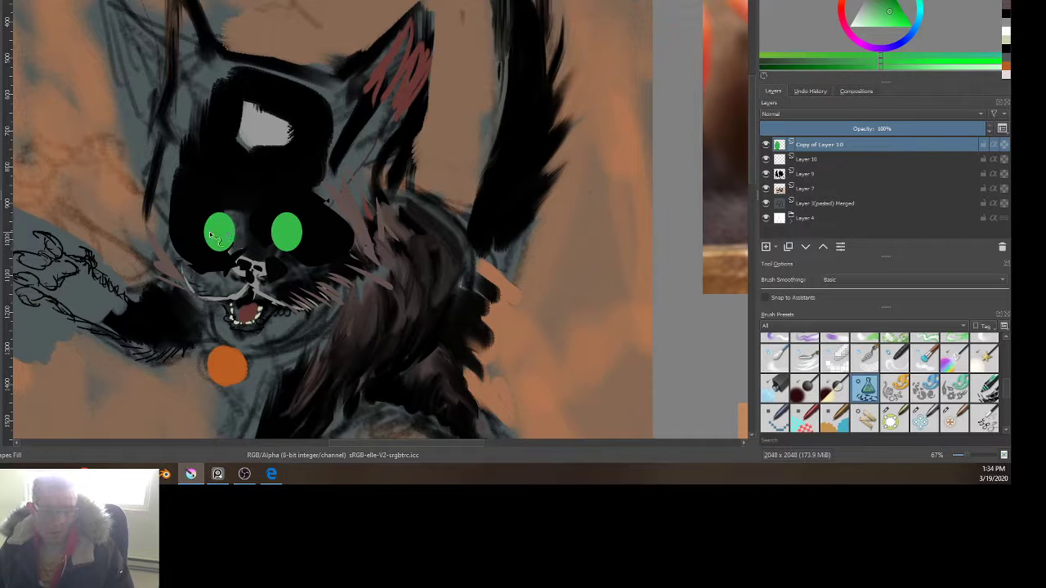
Step: Nudge the copied green oval slightly outward, away from the kitten's nose
key("t")
mouse_move(214, 236)
left_mouse_down()
mouse_move(237, 228)
mouse_move(223, 226)
left_mouse_up()
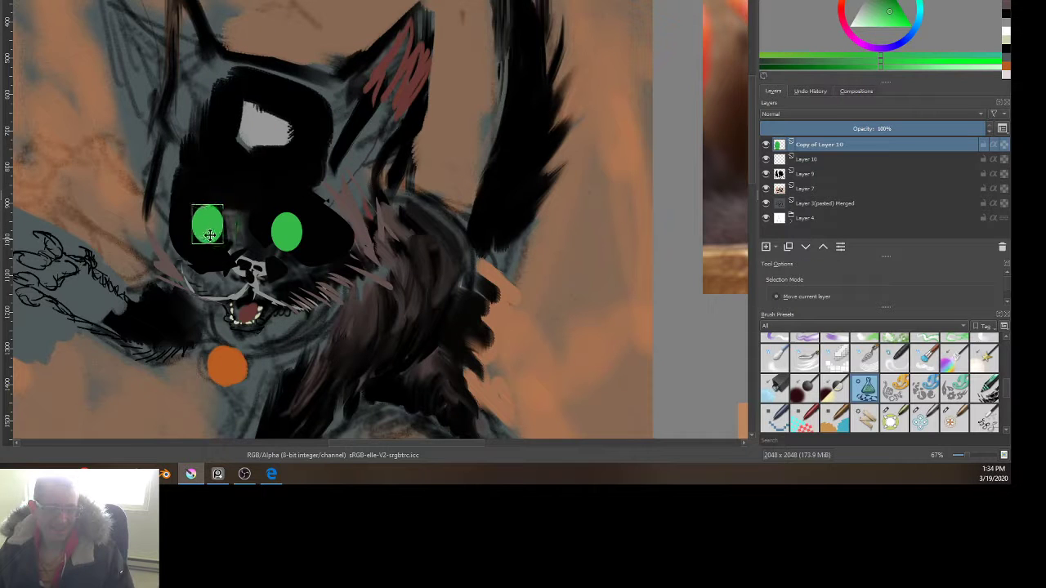
left_click_drag(282, 240, 335, 242)
key("Escape")
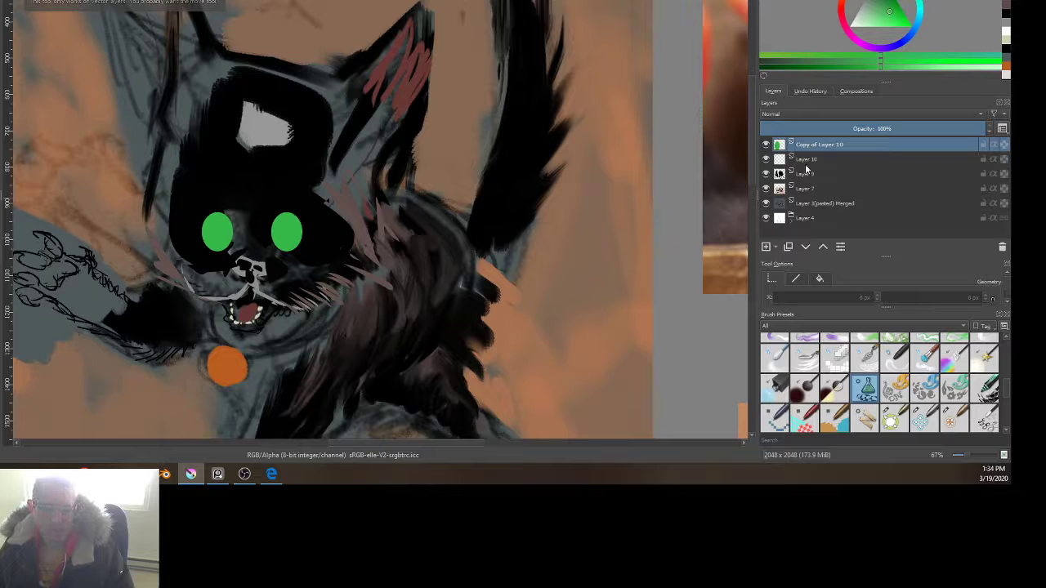
Step: Move the original green oval on Layer 10 slightly outward to widen the gap between the eyes
left_click(805, 163)
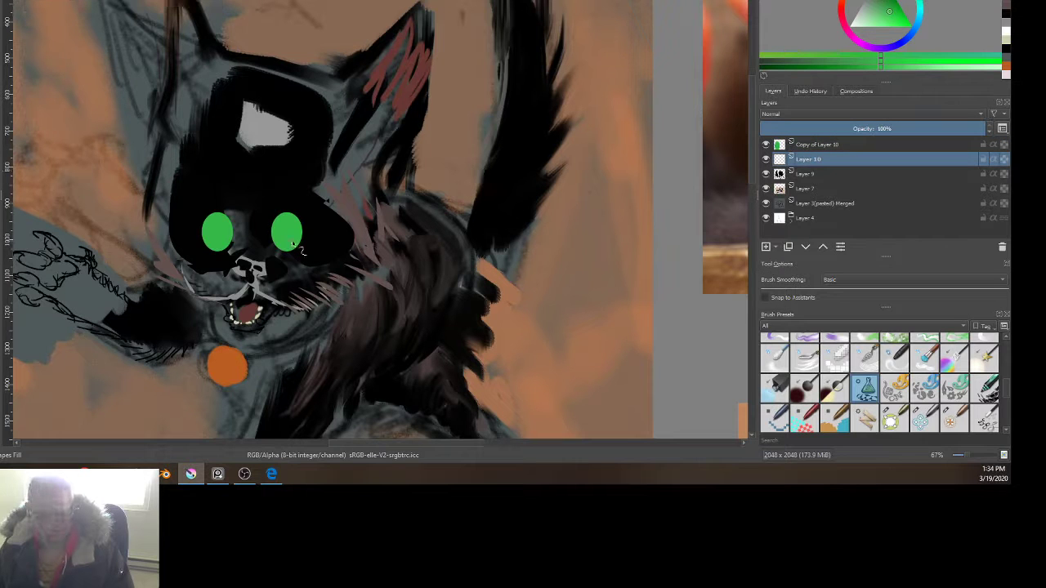
key("t")
left_click_drag(289, 244, 302, 240)
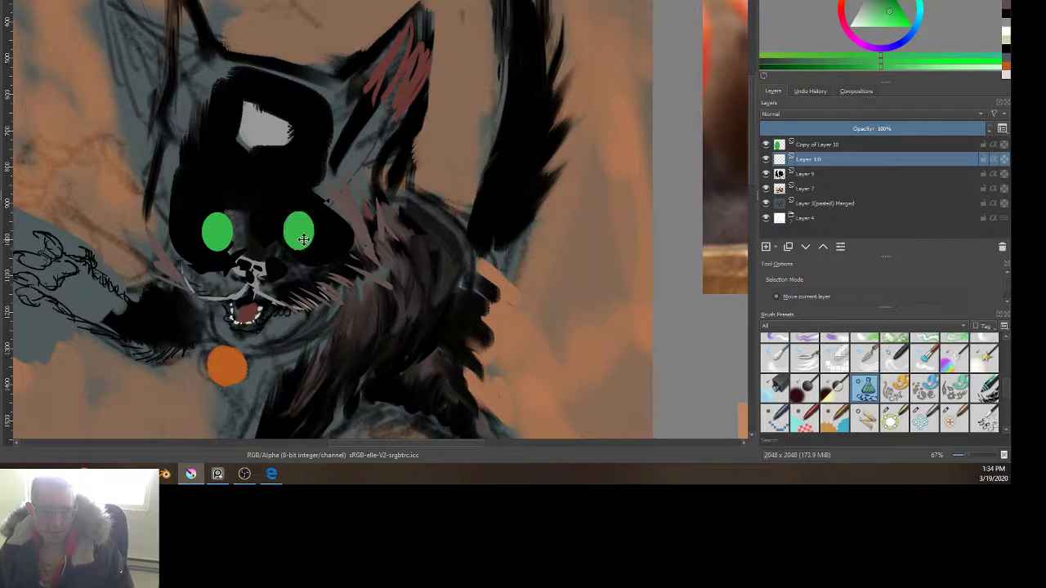
scroll(290, 203, "down", 3)
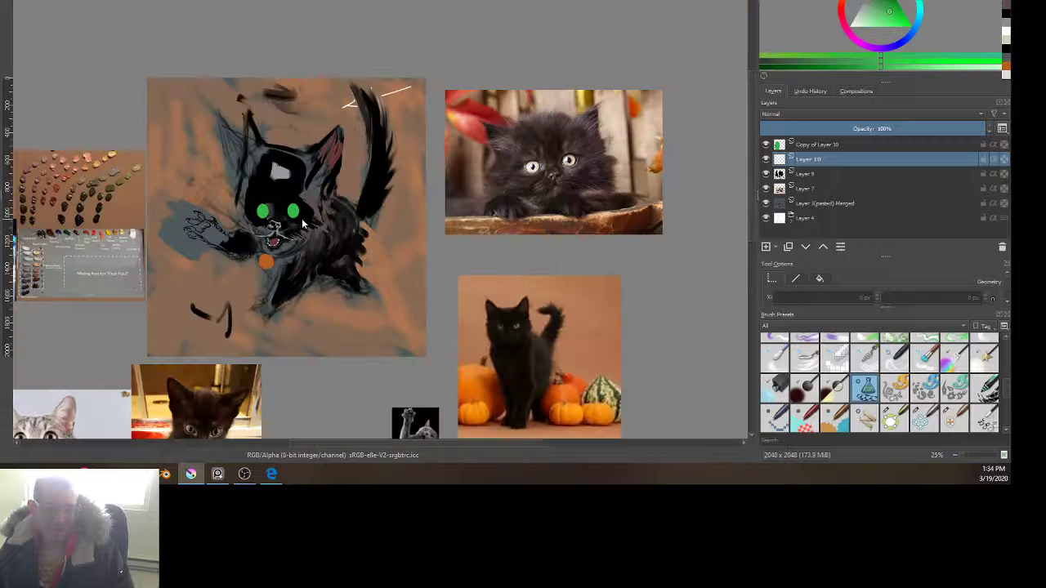
scroll(299, 217, "up", 3)
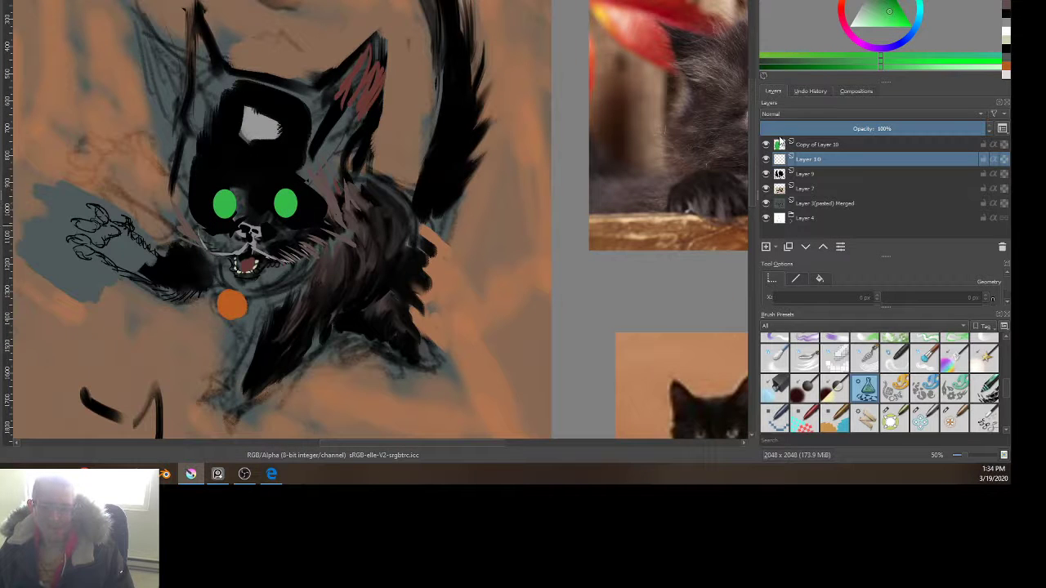
Step: Raise the copied eye slightly and merge its layer down into Layer 10
left_click(780, 143)
scroll(297, 169, "up", 2)
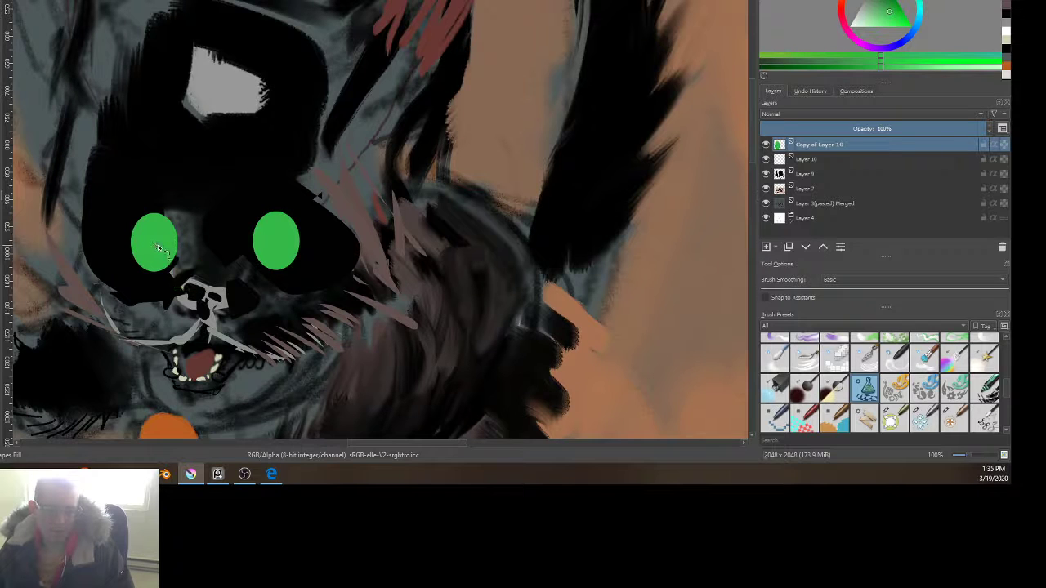
key("t")
left_click_drag(148, 250, 148, 237)
key("ctrl+e")
key("b")
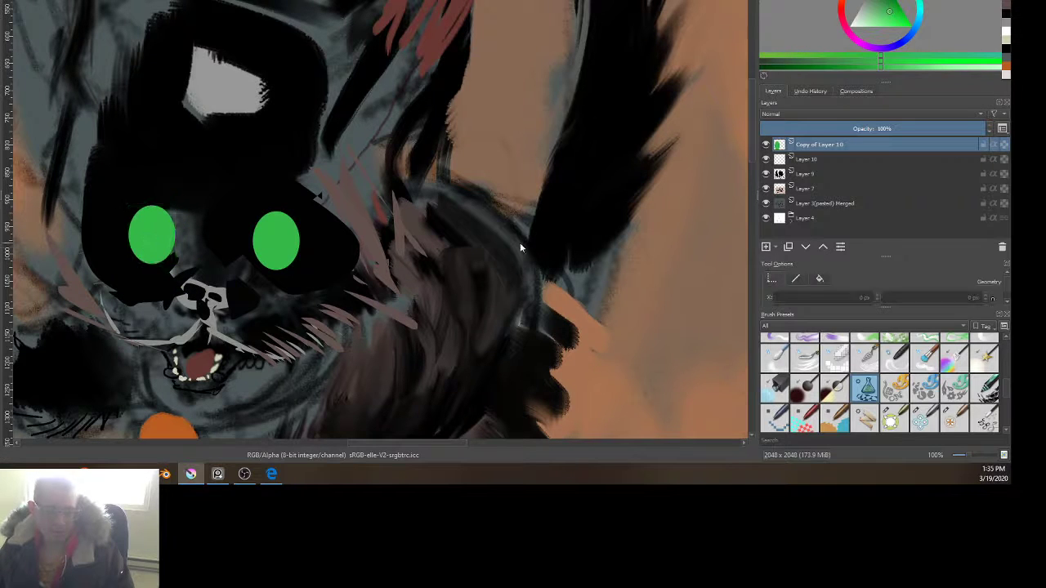
Step: Reshape both eyes with green fill strokes, adding a pointed upper outer corner and an angular lower inner corner
scroll(39, 151, "up", 1)
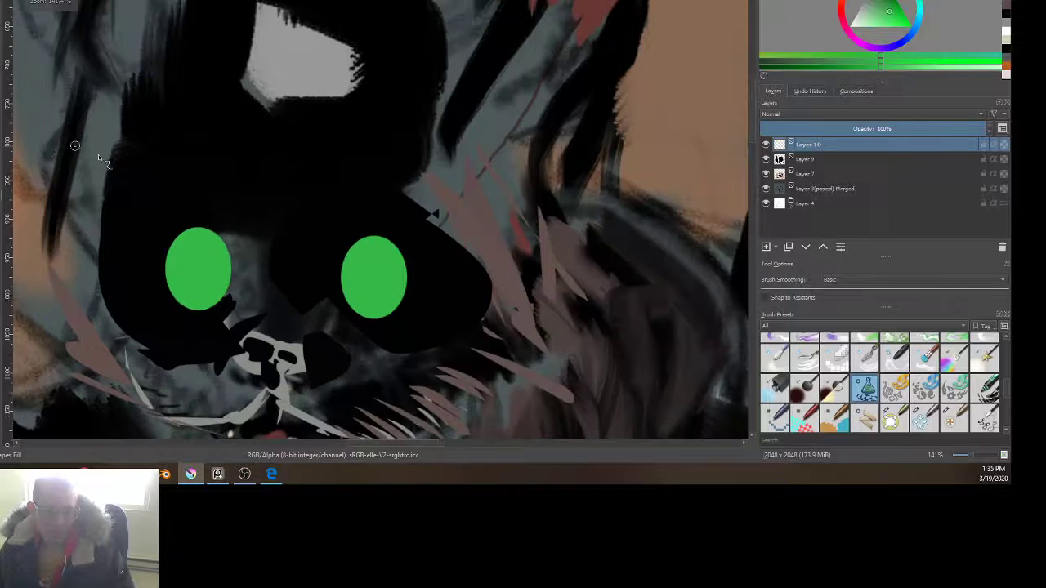
scroll(406, 249, "up", 2)
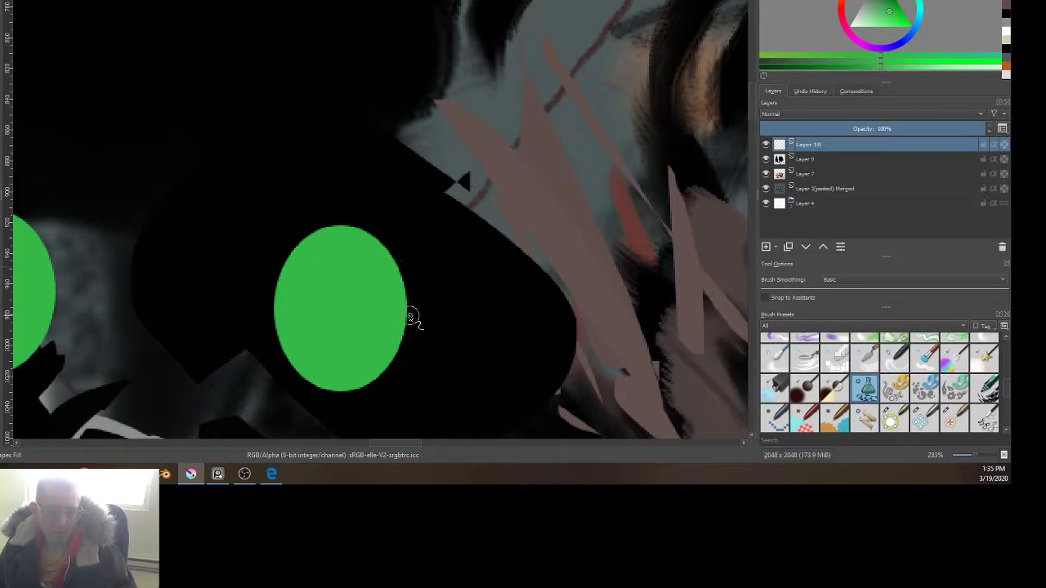
mouse_move(410, 317)
left_mouse_down()
mouse_move(402, 232)
mouse_move(372, 237)
left_mouse_up()
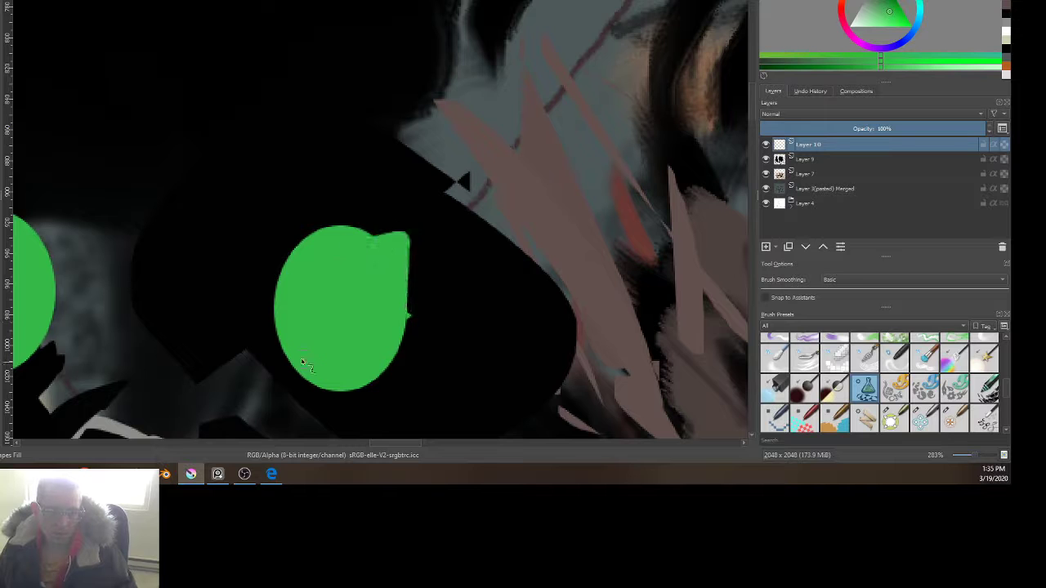
mouse_move(287, 356)
left_mouse_down()
mouse_move(282, 383)
mouse_move(315, 396)
left_mouse_up()
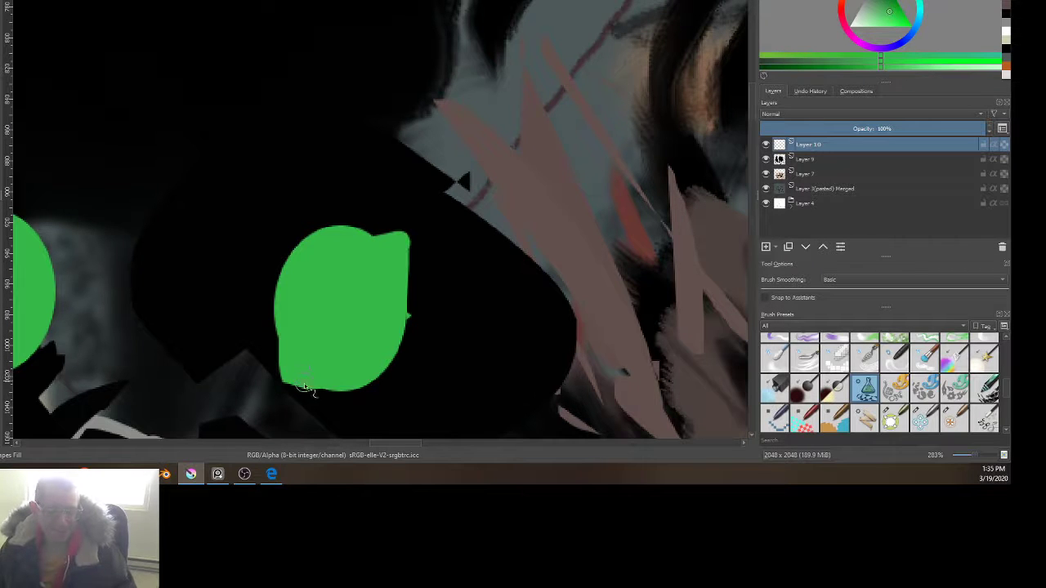
scroll(184, 288, "down", 1)
scroll(184, 289, "down", 3)
scroll(192, 337, "up", 2)
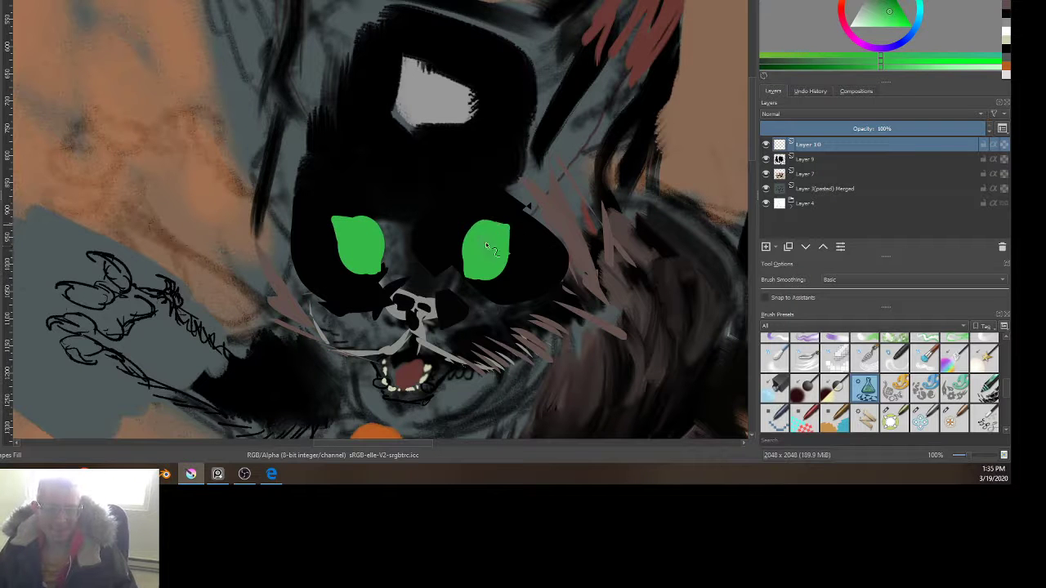
Step: Paint a narrow black pupil inside each green eye
scroll(425, 339, "down", 4)
scroll(479, 331, "up", 1)
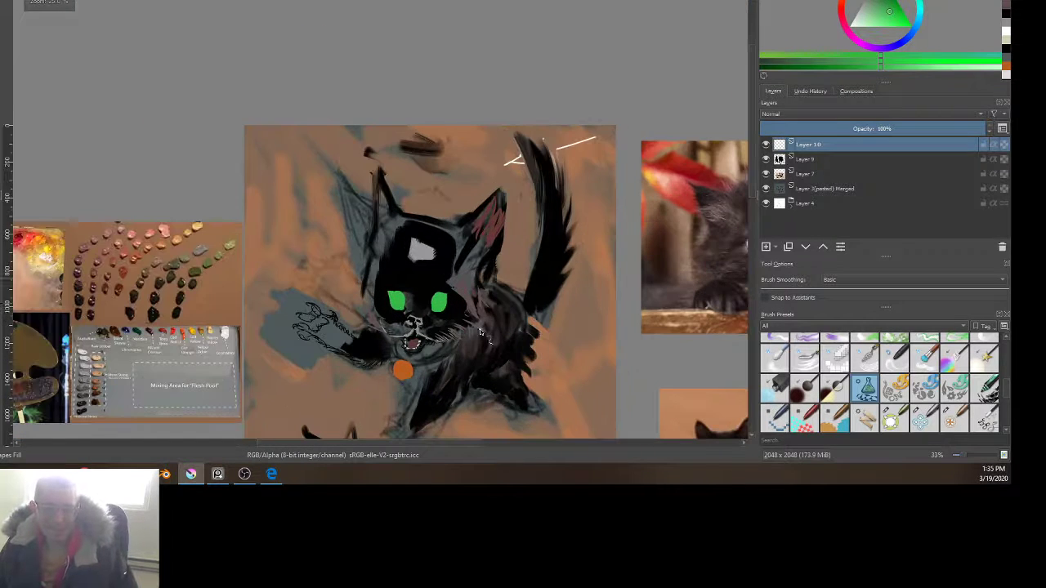
scroll(415, 291, "up", 3)
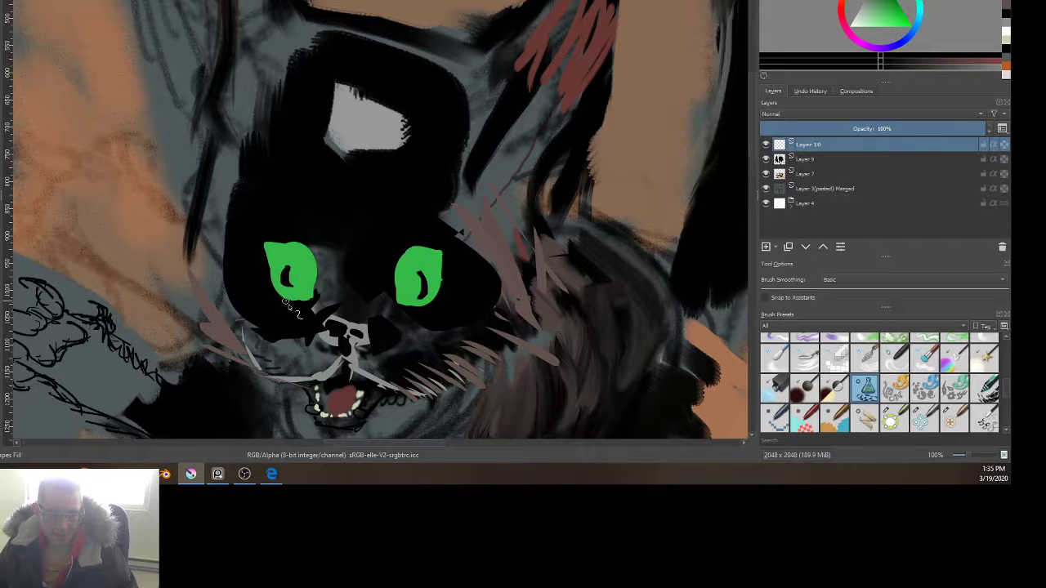
scroll(286, 304, "down", 4)
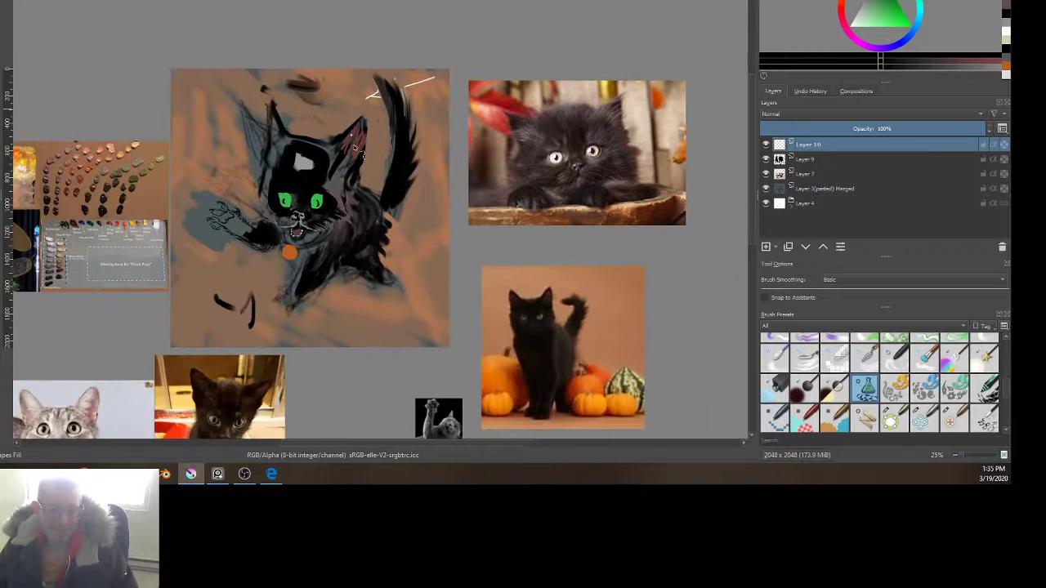
Step: Fill the sketched raised foreleg with solid black from the shoulder shading up to the paw
scroll(417, 214, "up", 4)
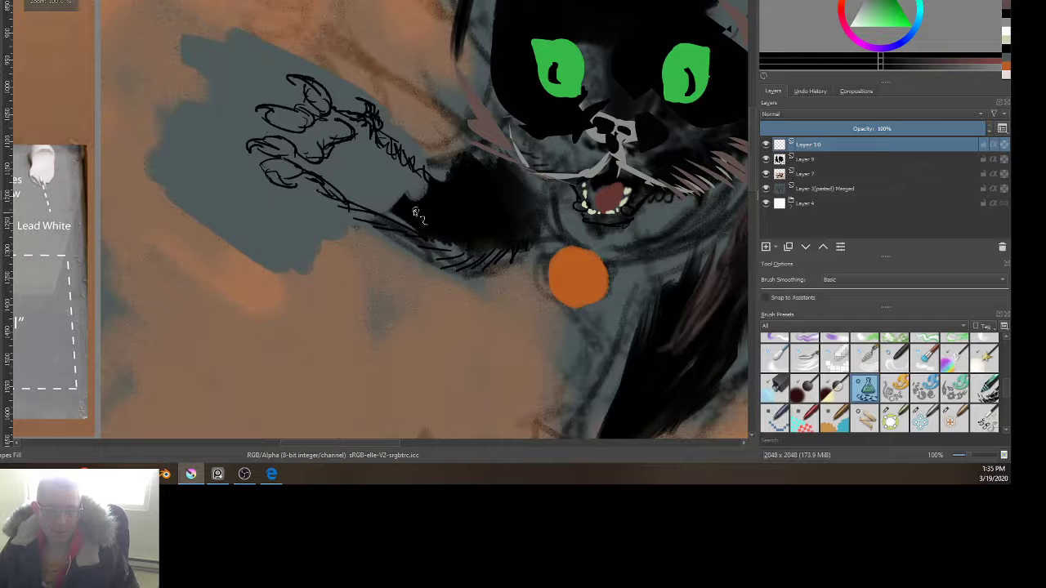
scroll(415, 213, "down", 4)
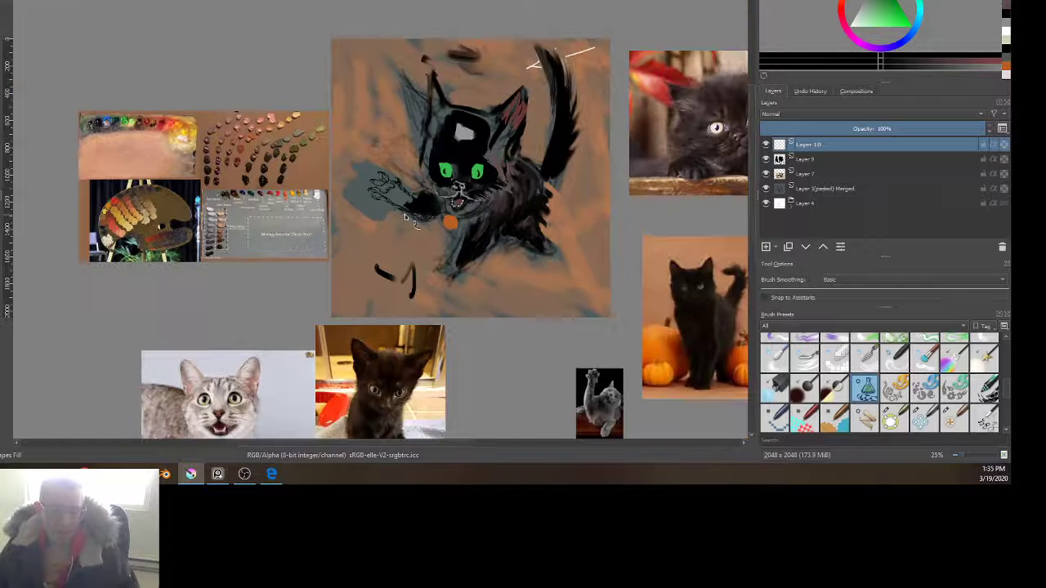
scroll(404, 214, "up", 5)
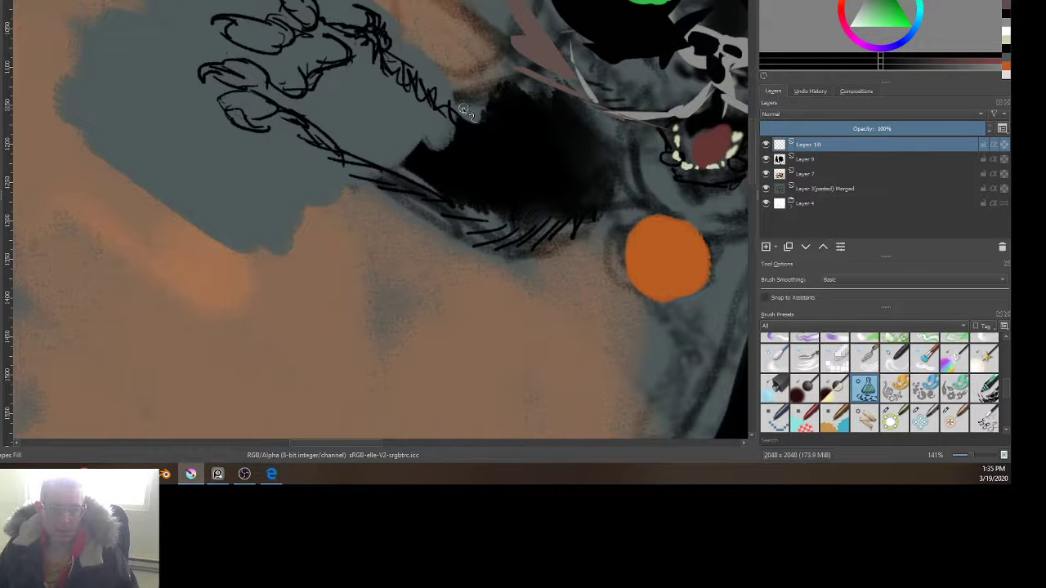
mouse_move(360, 53)
left_mouse_down()
mouse_move(389, 156)
mouse_move(403, 156)
left_mouse_up()
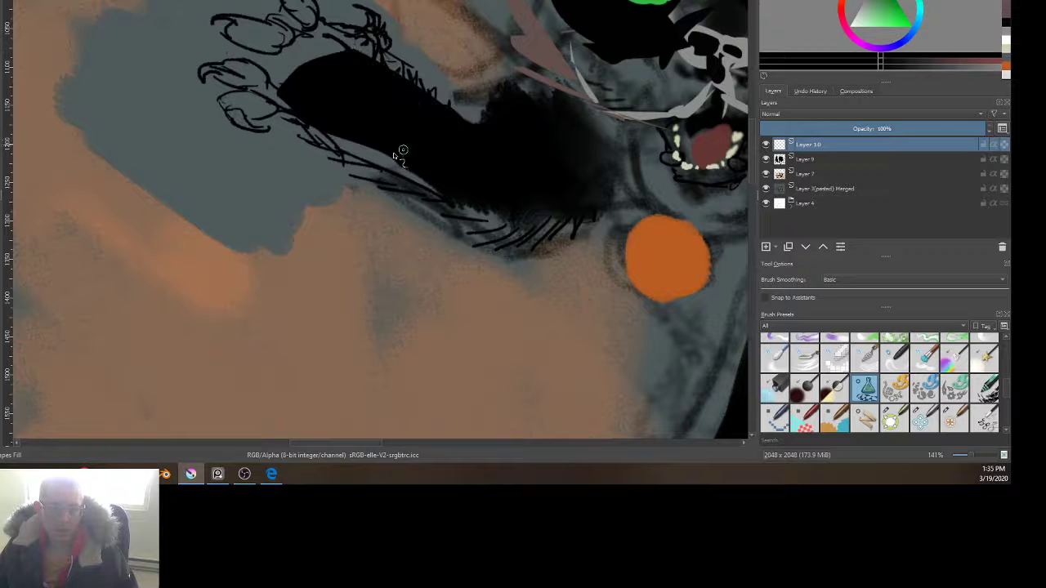
Step: Add a small black filled shape at the wrist, above the blackened foreleg and beside the sketched toes
scroll(409, 172, "down", 2)
scroll(435, 176, "up", 1)
scroll(441, 171, "up", 1)
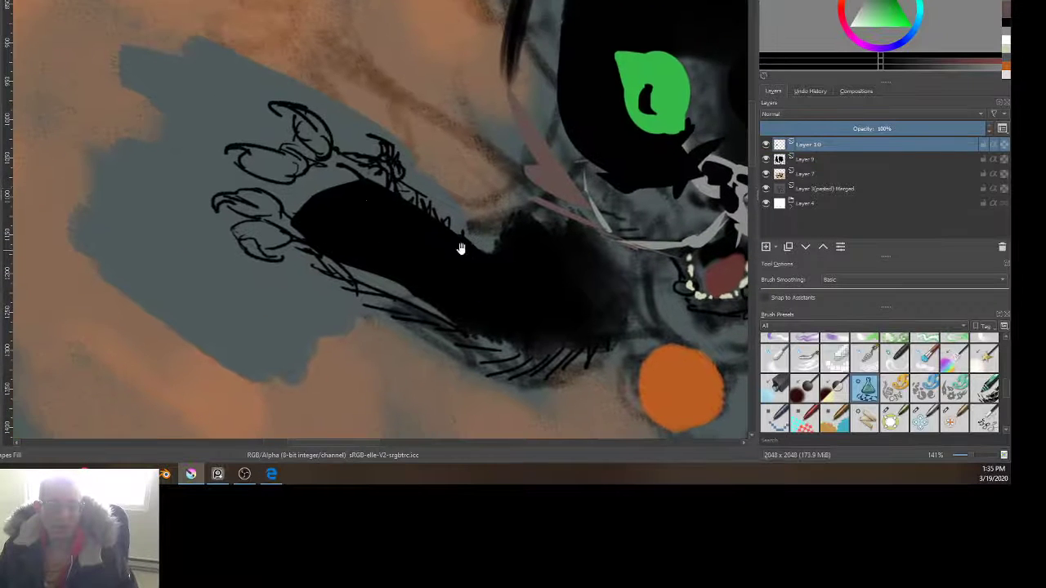
mouse_move(402, 201)
left_mouse_down()
mouse_move(405, 143)
mouse_move(372, 149)
left_mouse_up()
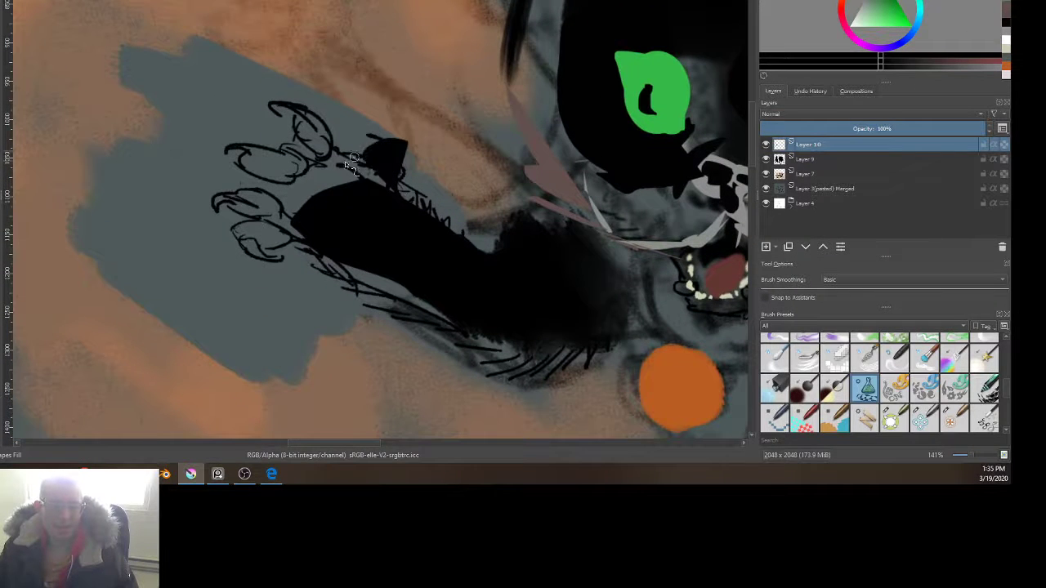
scroll(372, 208, "down", 4)
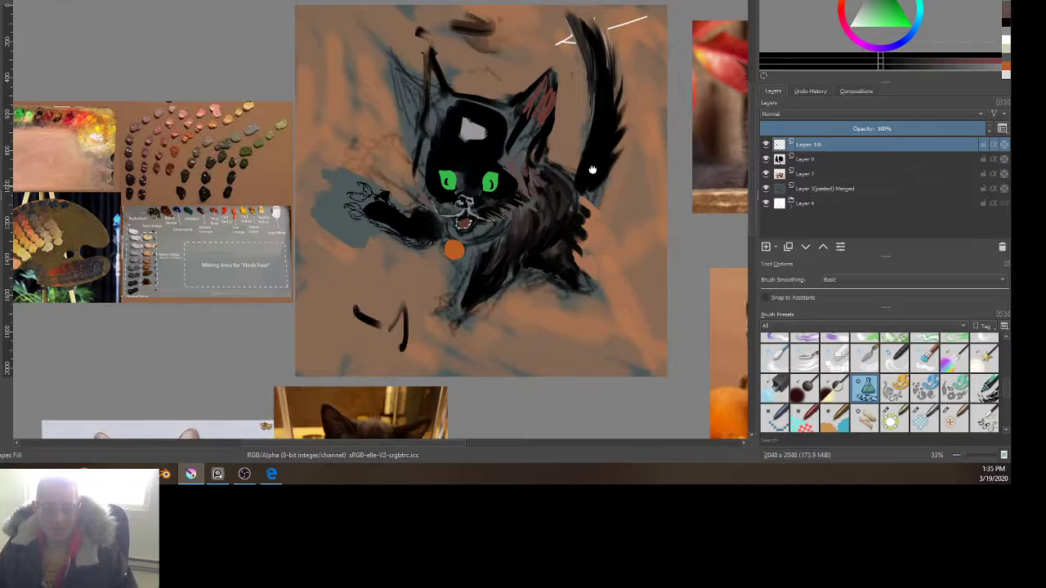
Step: Try to paint a black shape across the neck and chest, covering the orange ball below the chin
left_click_drag(592, 170, 532, 149)
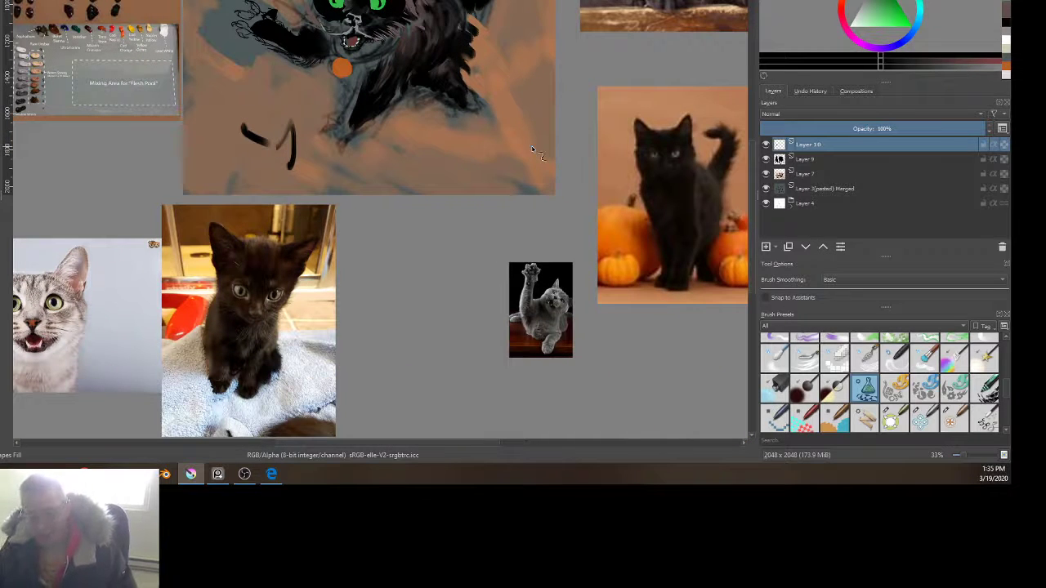
left_click_drag(433, 112, 413, 200)
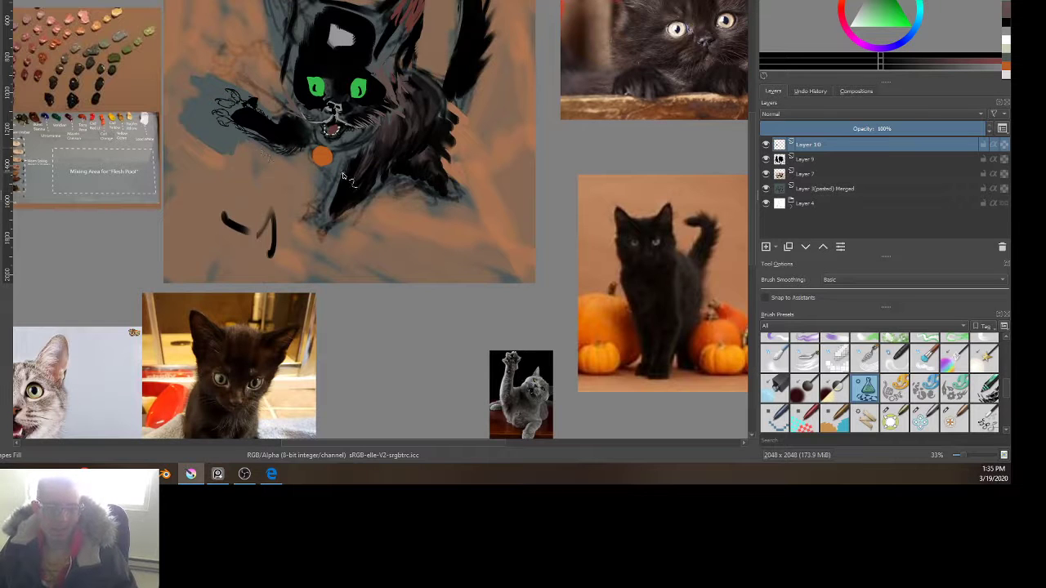
left_click_drag(304, 133, 379, 150)
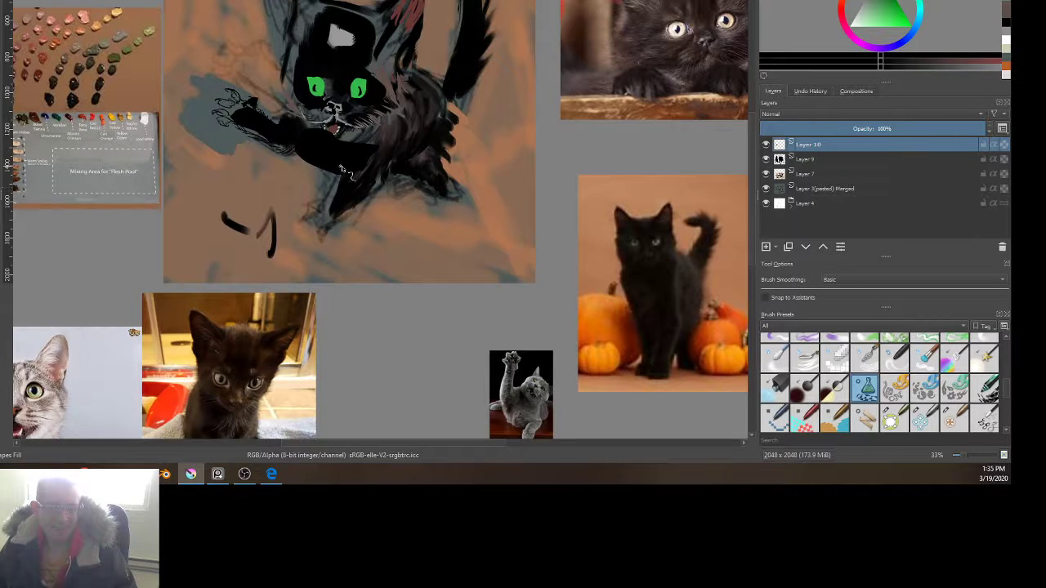
key("ctrl+z")
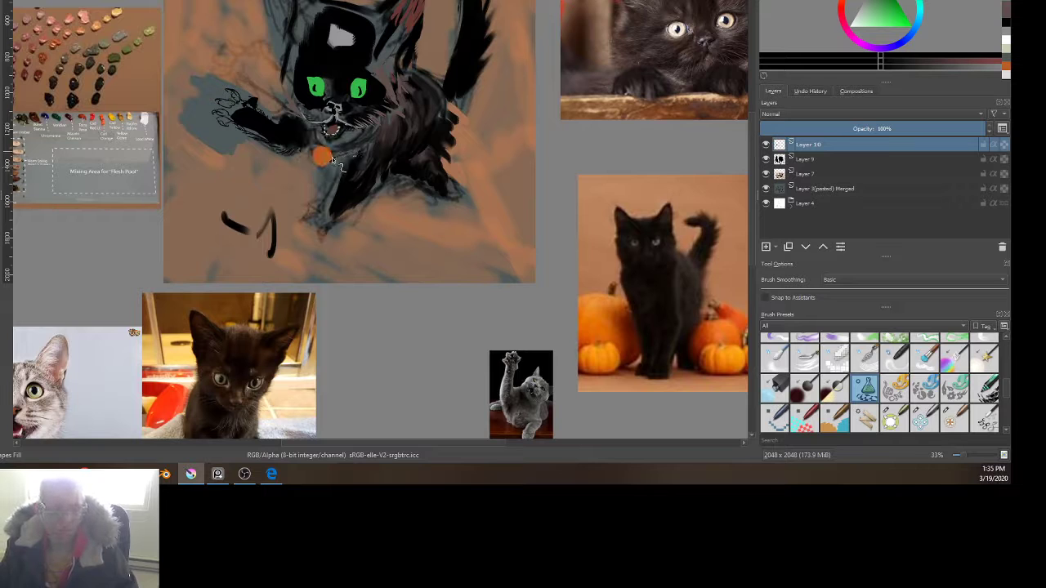
Step: Add a black shape on the chest beside the orange ball, and cover the test strokes at the canvas's lower area with sampled background brown
mouse_move(335, 179)
left_mouse_down()
mouse_move(368, 150)
mouse_move(351, 147)
mouse_move(324, 175)
left_mouse_up()
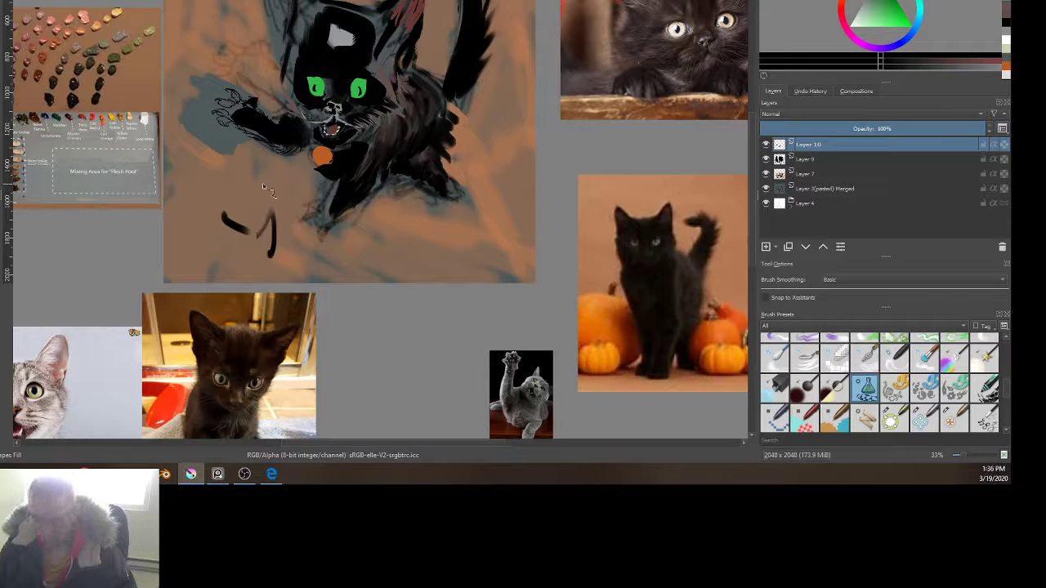
left_click(295, 175, "ctrl")
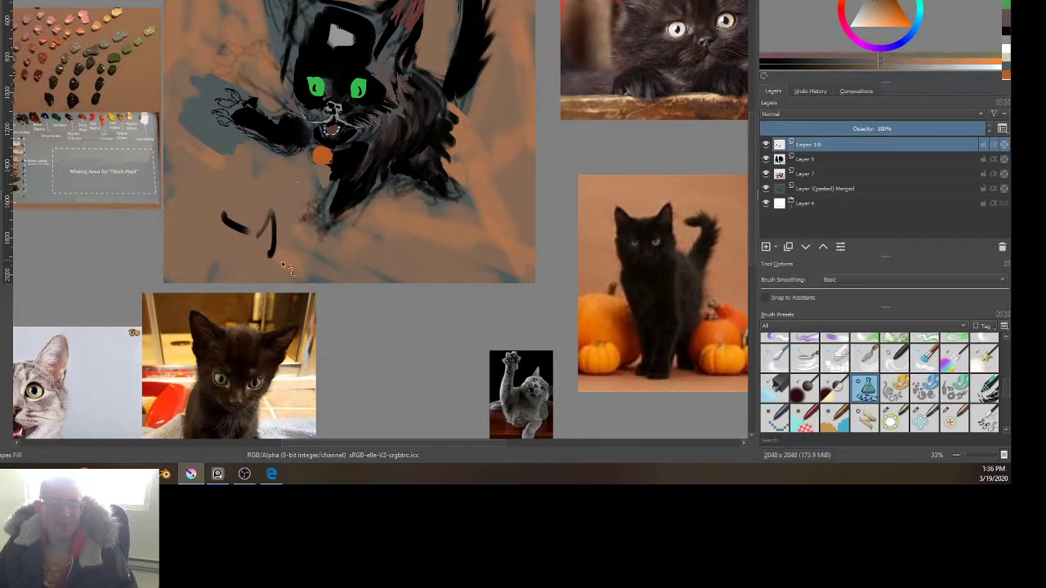
left_click_drag(307, 214, 237, 237)
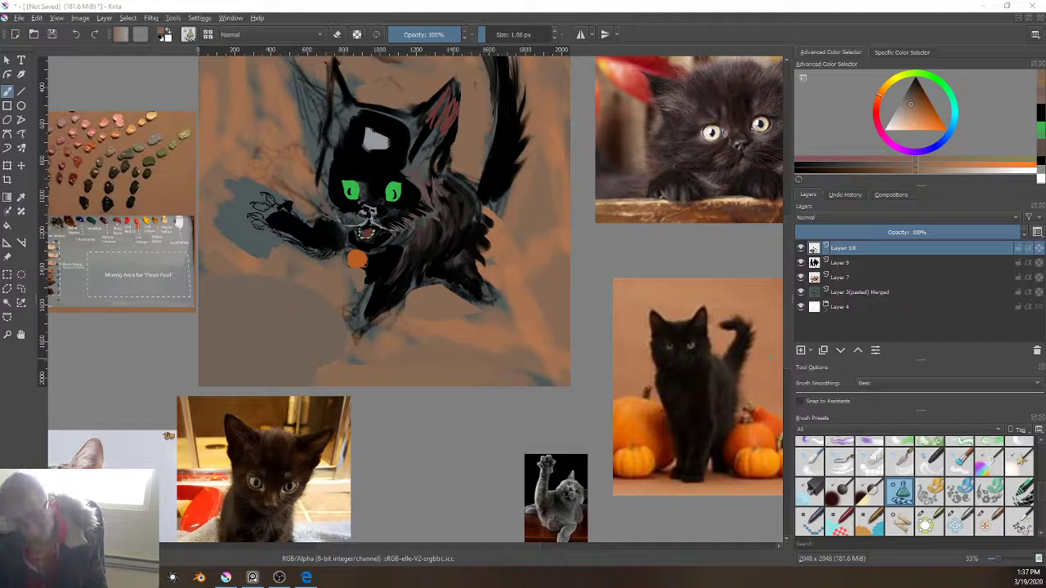
Step: Try to insert a dragged-in web picture as a reference image beside the painting
left_click_drag(1045, 245, 452, 476)
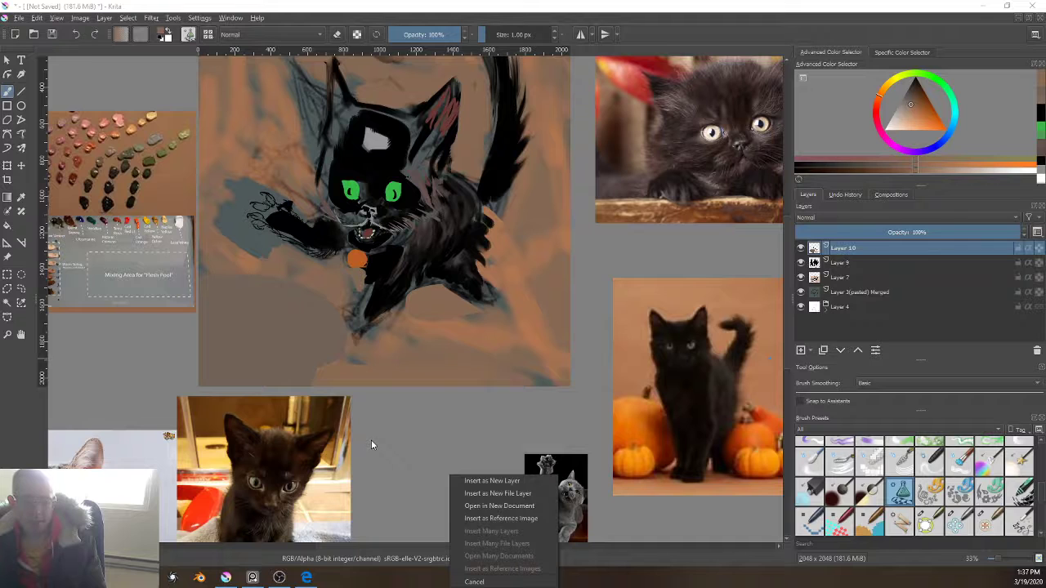
left_click(476, 518)
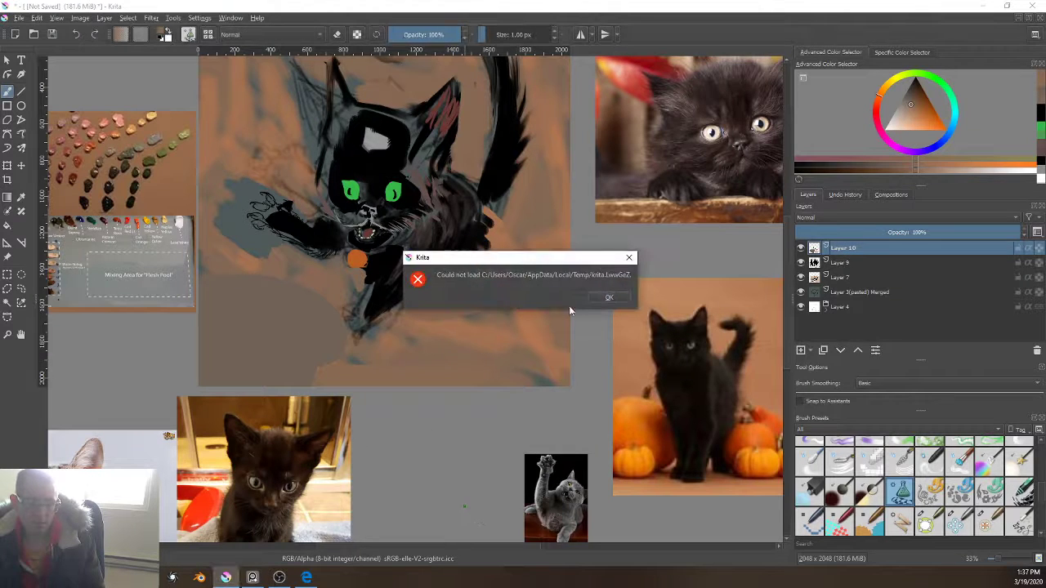
left_click(604, 298)
scroll(505, 411, "down", 3)
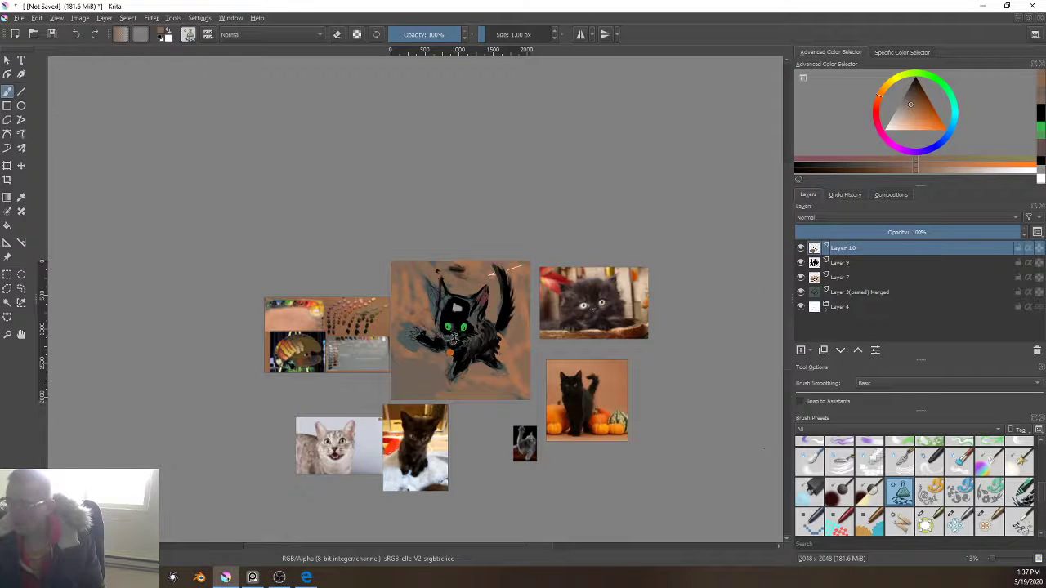
left_click_drag(780, 441, 470, 508)
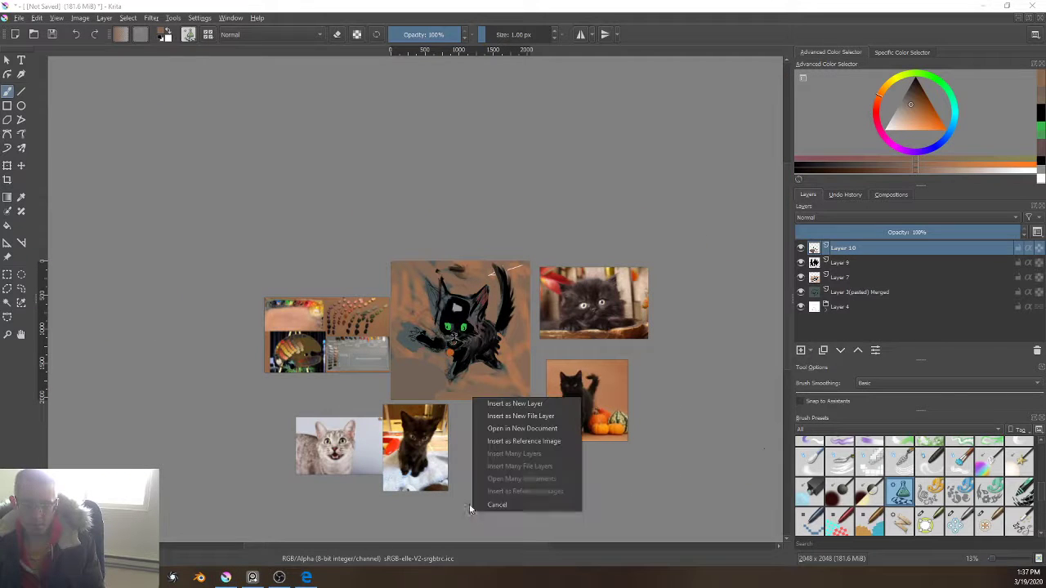
left_click(503, 443)
left_click(605, 300)
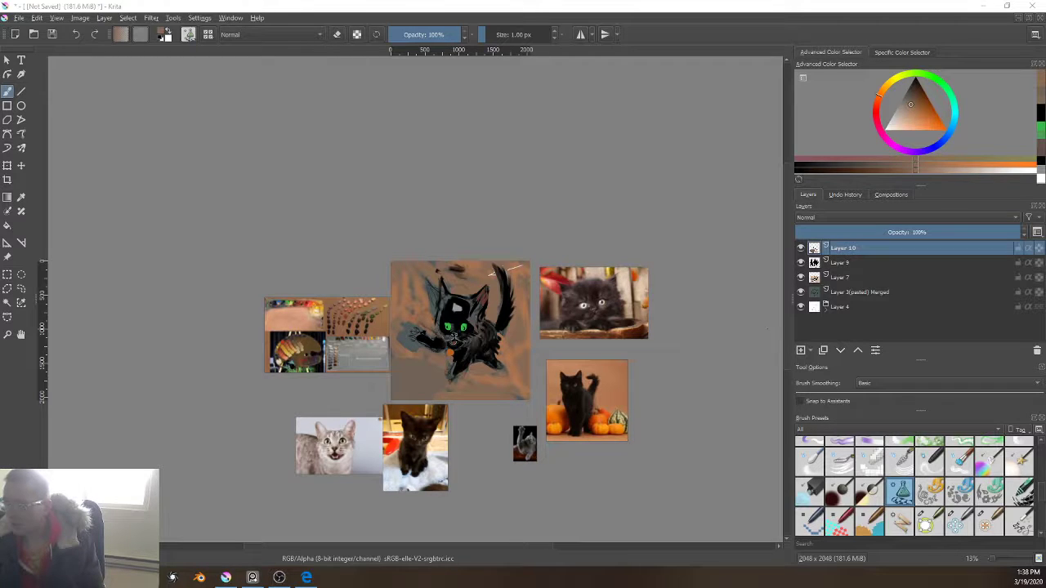
Step: Insert the side-view photo of the spotted cat wearing a collar as a reference image, and return to the brush tool
left_click_drag(508, 413, 567, 479)
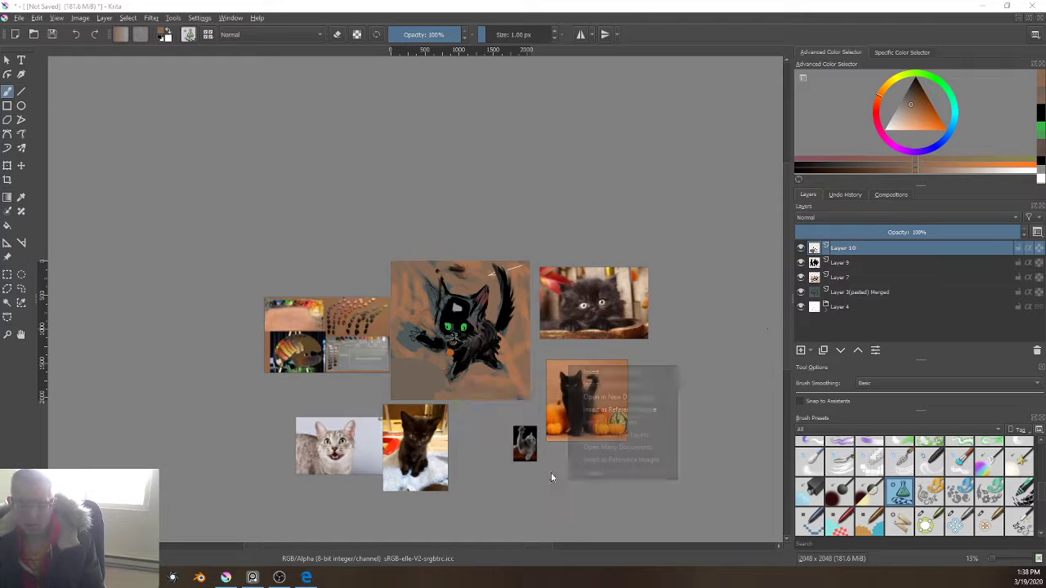
left_click(622, 410)
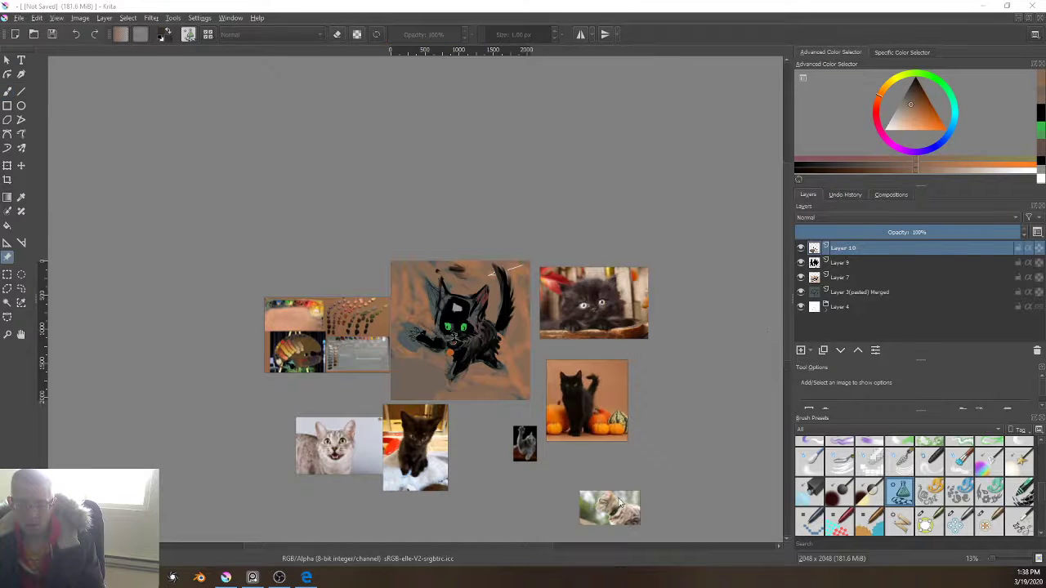
scroll(595, 516, "up", 4)
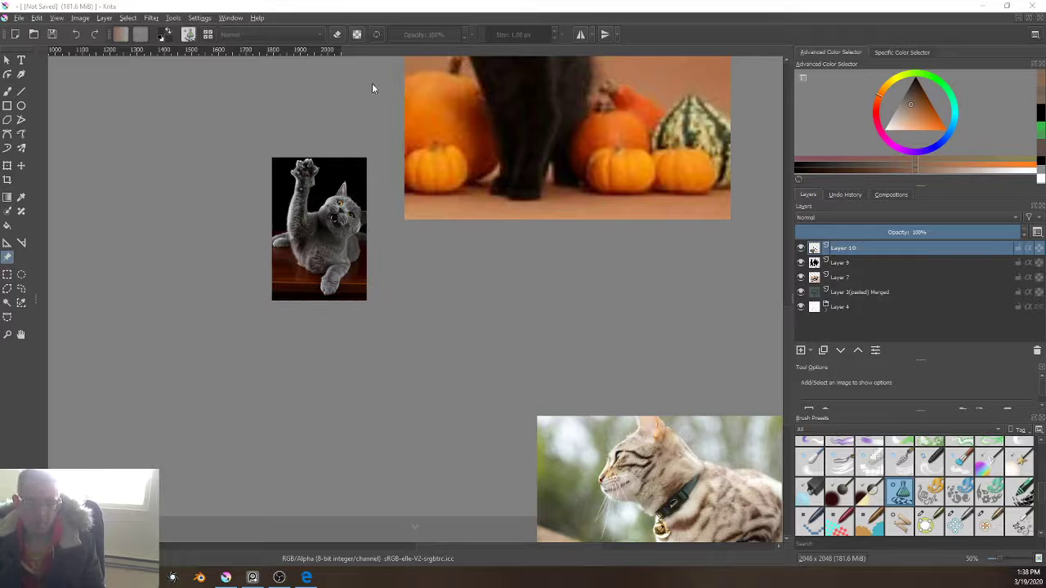
left_click_drag(380, 269, 426, 415)
scroll(579, 319, "down", 3)
left_click_drag(519, 186, 648, 375)
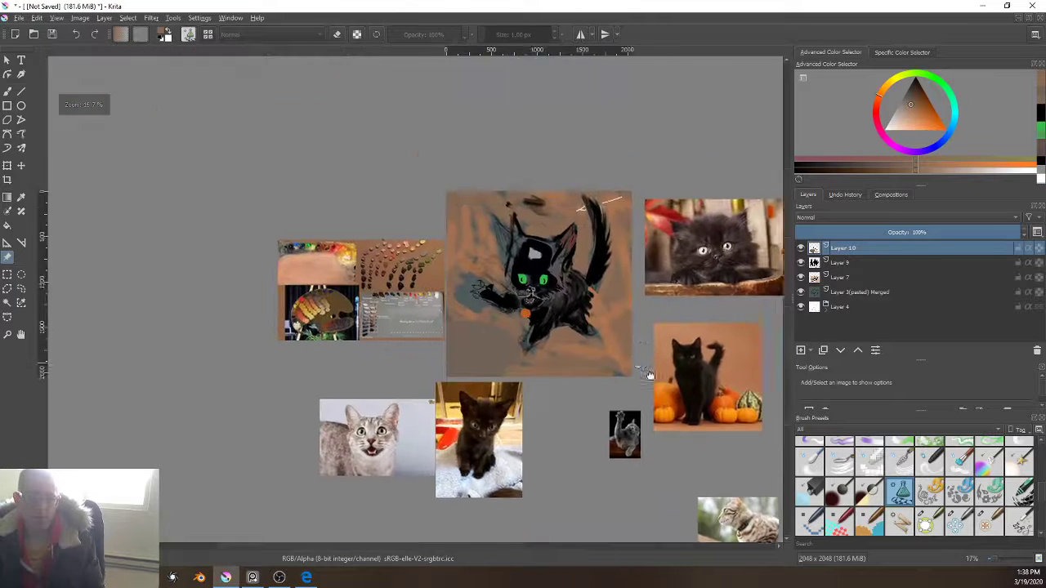
scroll(643, 376, "up", 3)
key("b")
scroll(563, 340, "down", 4)
scroll(576, 343, "up", 2)
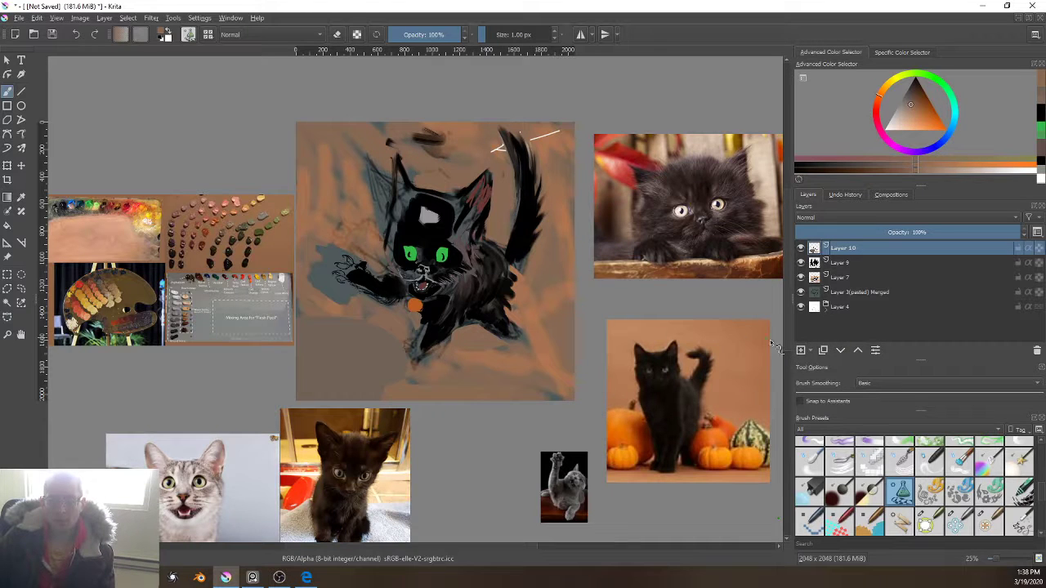
Step: Add a new layer above Layer 10, fill it with white and lower its opacity to 75% to fade the painting beneath
left_click(802, 350)
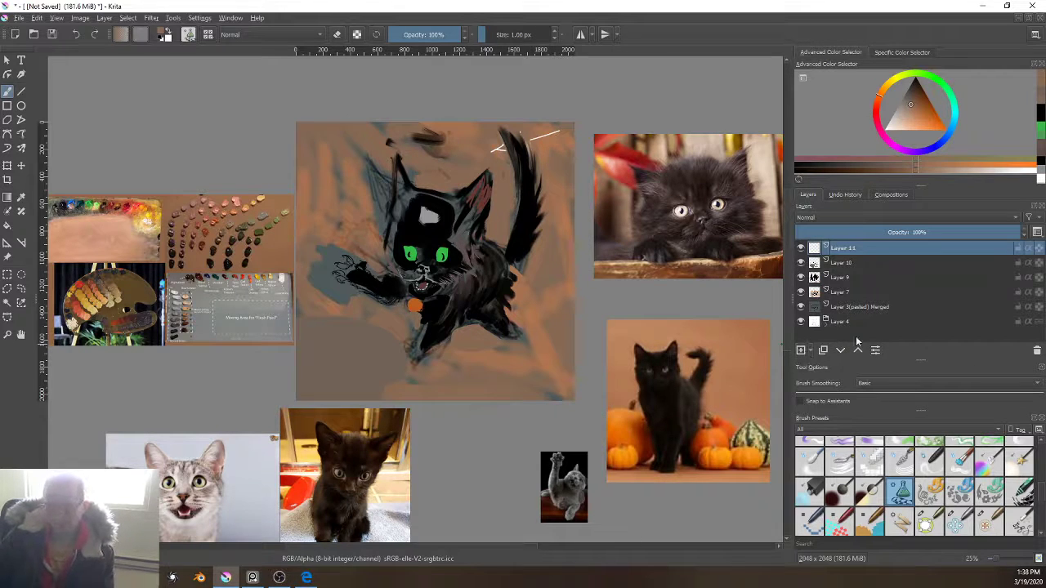
key("shift+BackSpace")
key("d")
key("BackSpace")
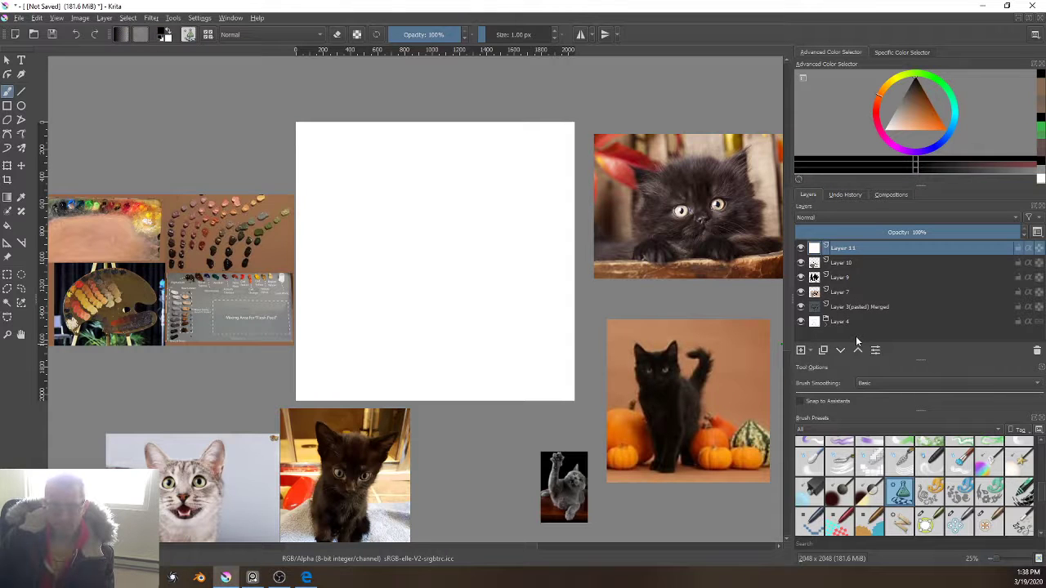
left_click(978, 232)
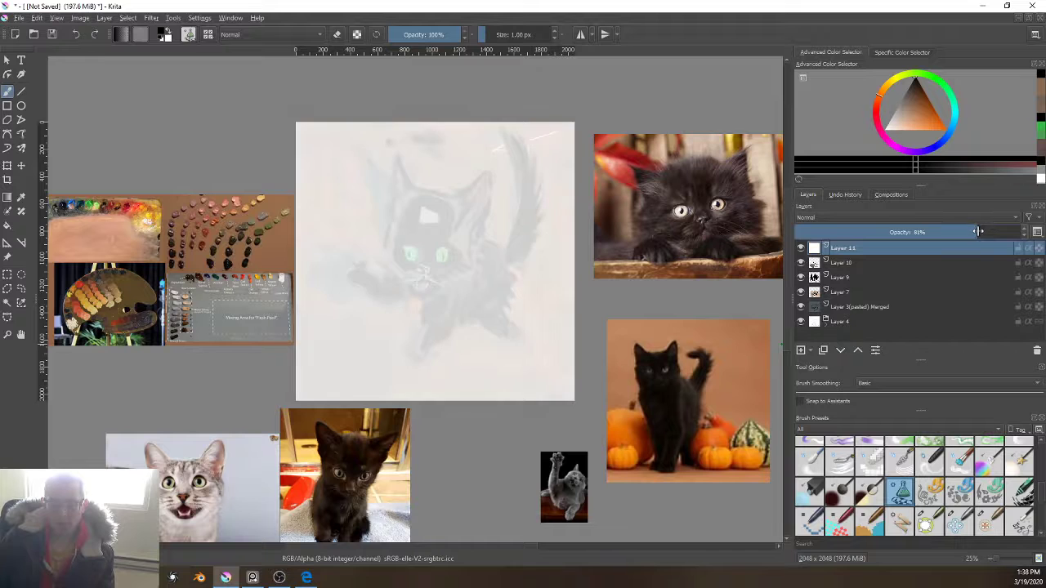
left_click_drag(977, 231, 963, 232)
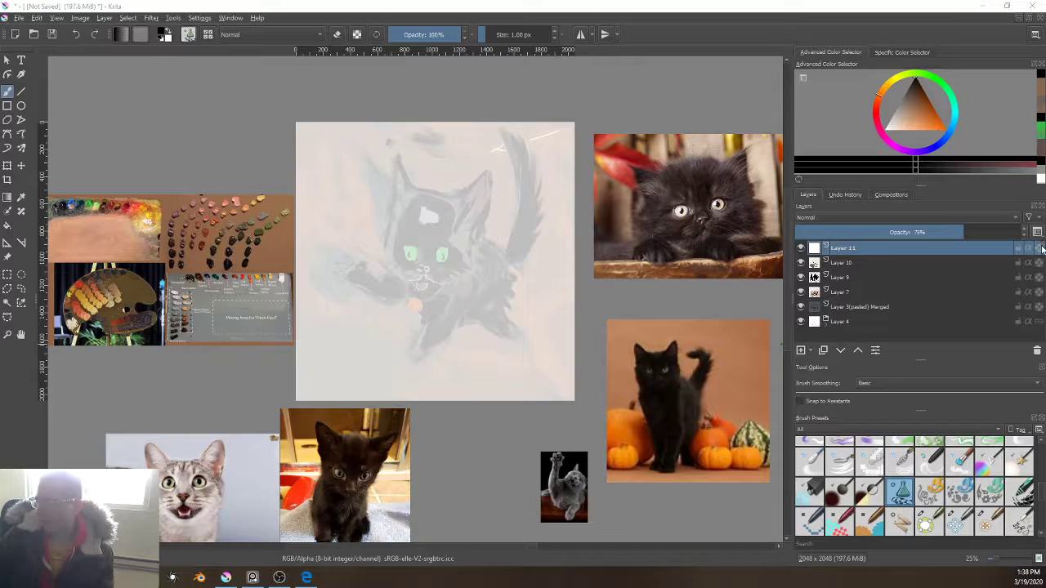
Step: Switch to the cat reference board and examine the stylised cat illustrations beside the Cat Family chart
key("alt+Tab")
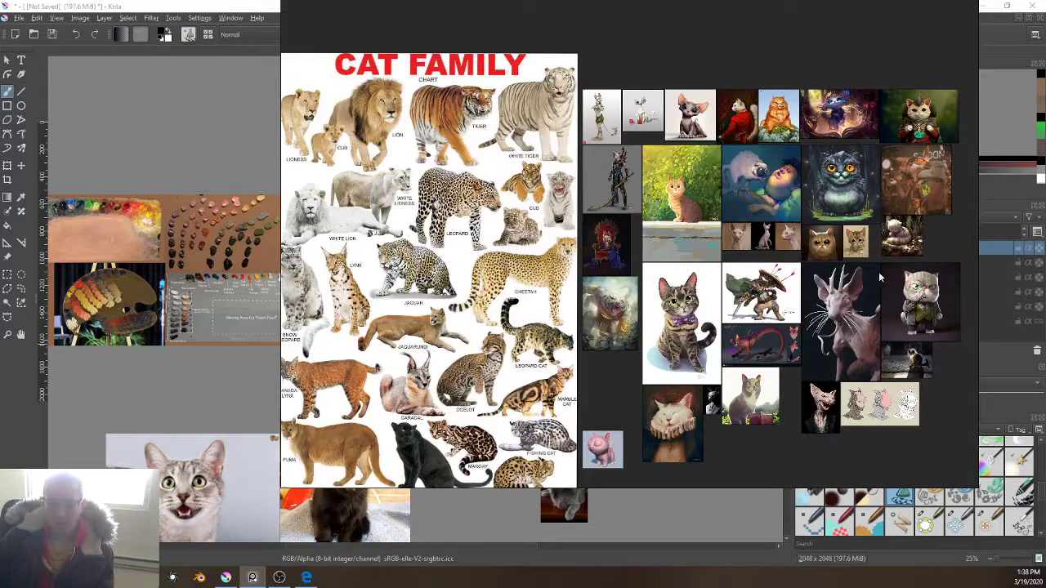
scroll(761, 265, "up", 5)
scroll(761, 265, "down", 2)
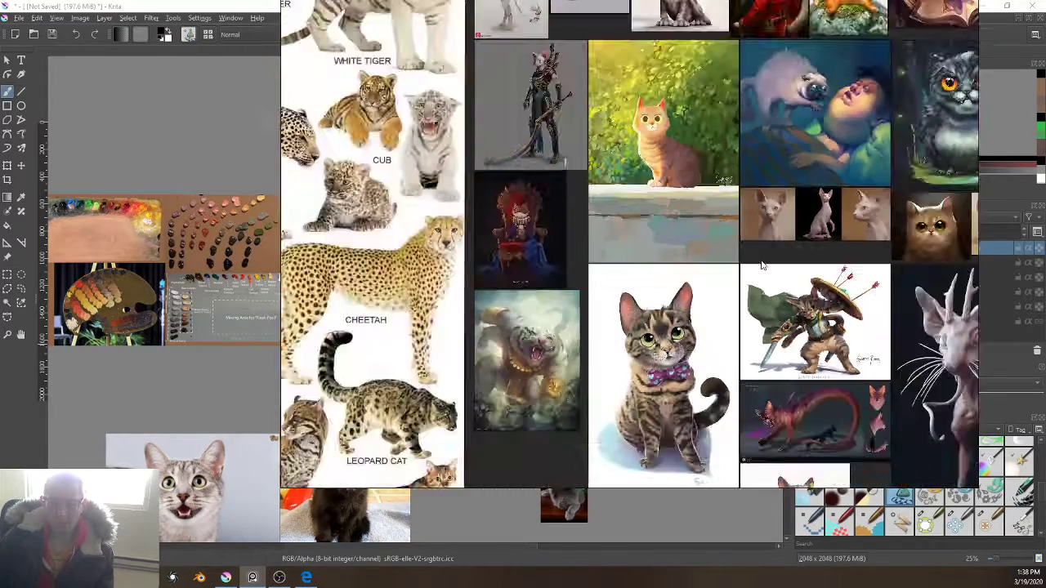
scroll(761, 265, "up", 2)
scroll(761, 263, "down", 3)
scroll(607, 222, "up", 3)
scroll(607, 221, "down", 3)
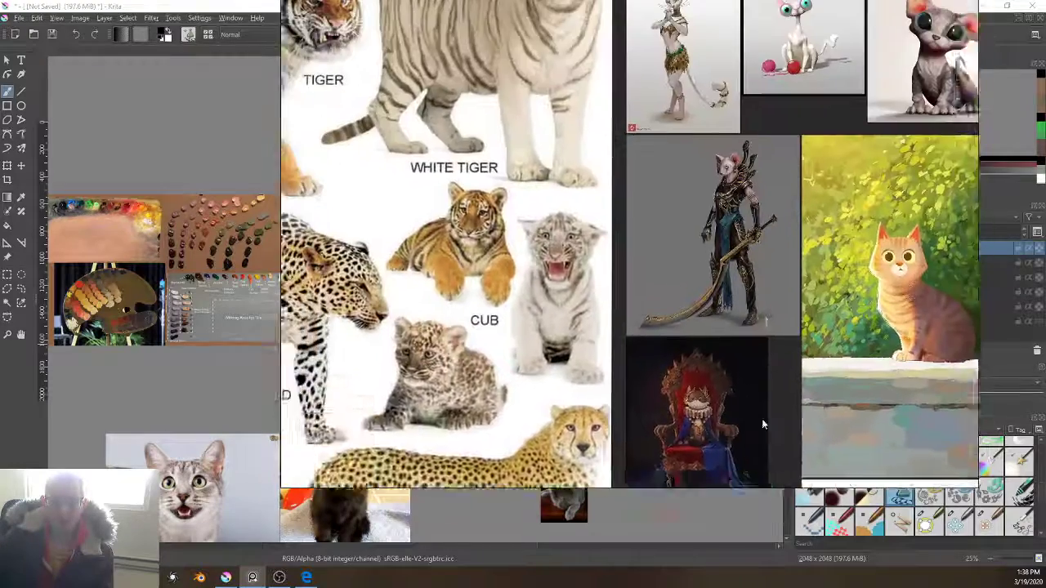
scroll(811, 278, "up", 3)
scroll(810, 277, "up", 2)
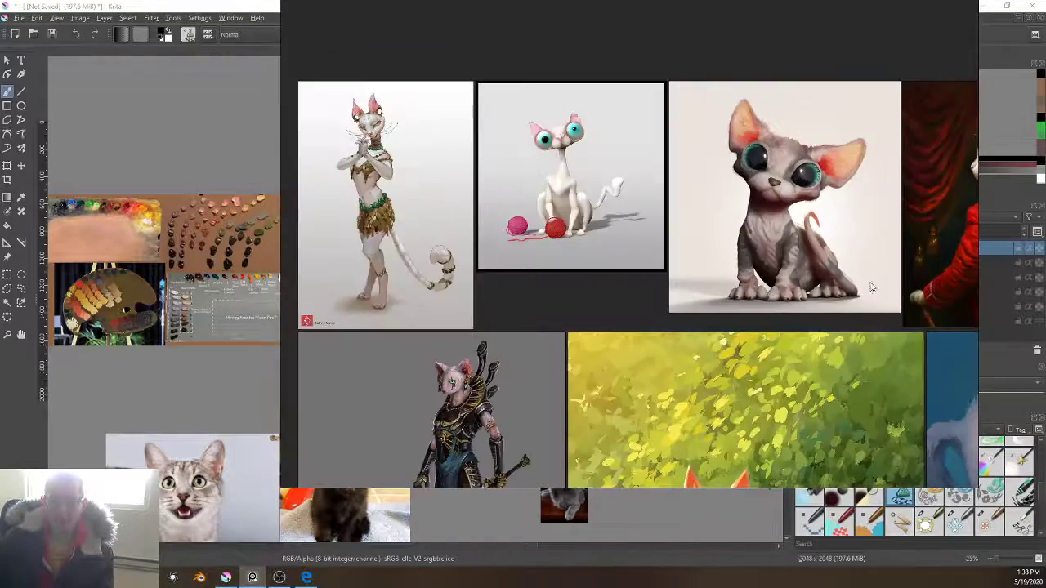
left_click_drag(871, 283, 558, 195)
scroll(779, 327, "down", 5)
left_click_drag(823, 329, 651, 243)
scroll(651, 243, "up", 4)
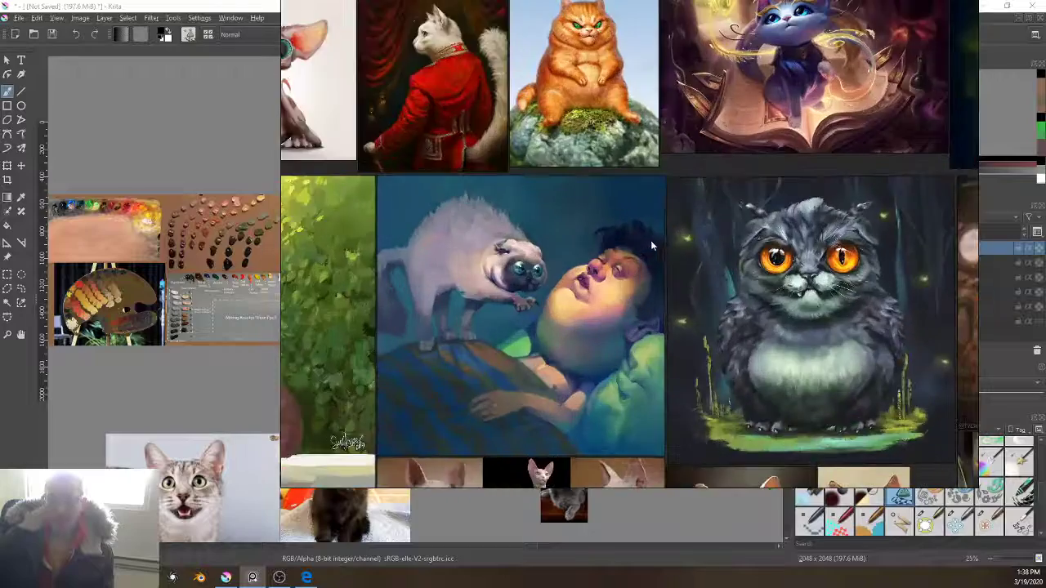
scroll(866, 327, "down", 3)
left_click_drag(825, 413, 724, 155)
scroll(654, 225, "up", 3)
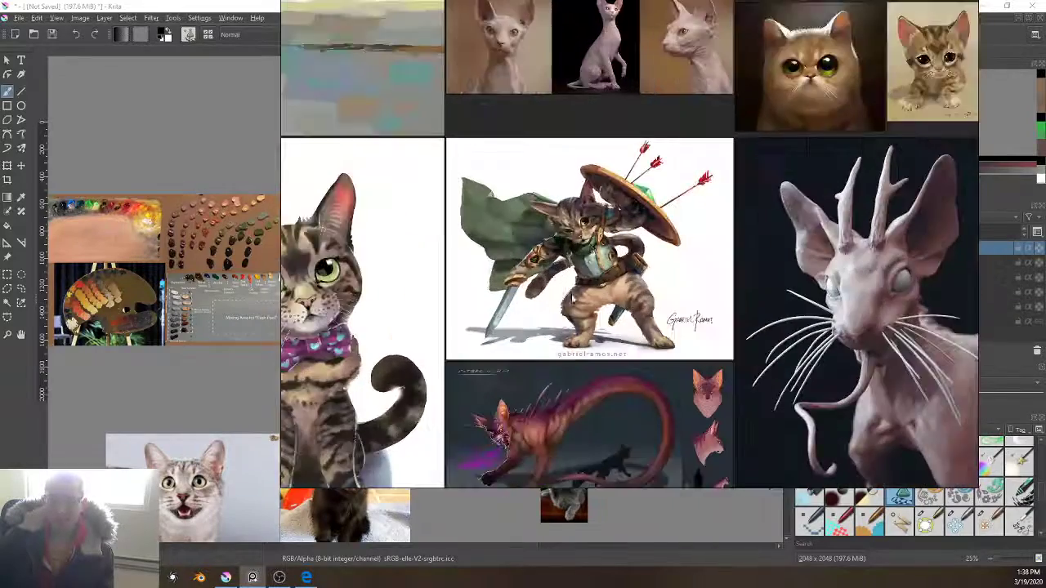
scroll(719, 245, "down", 2)
scroll(789, 263, "up", 2)
left_click_drag(789, 263, 788, 271)
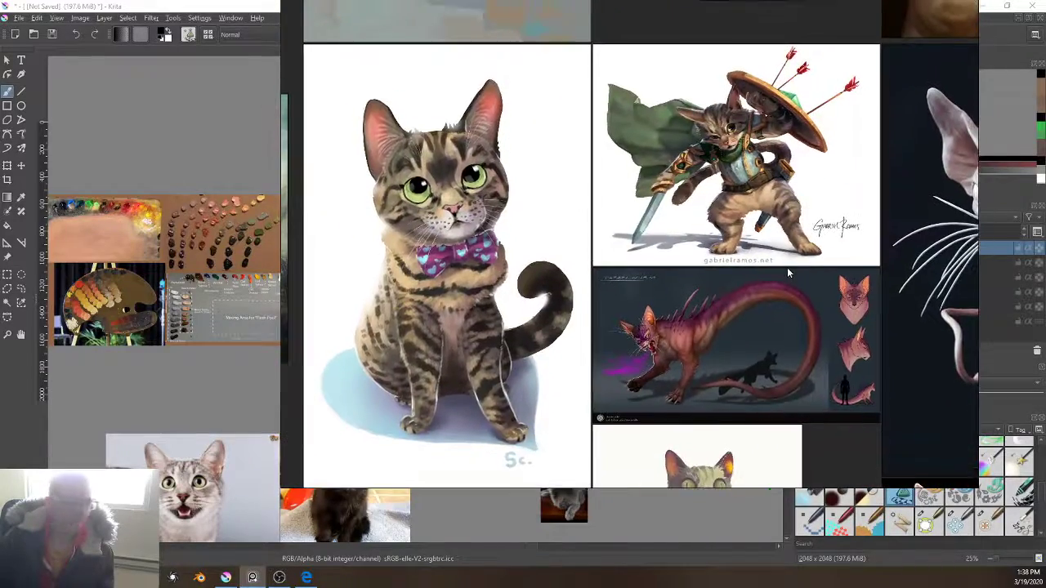
left_click_drag(786, 343, 889, 119)
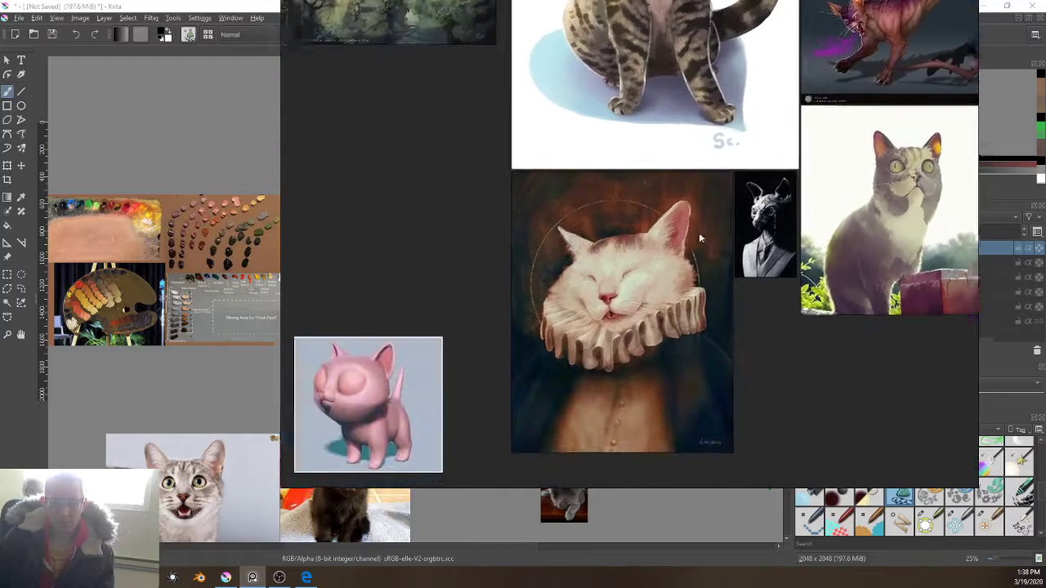
left_click_drag(562, 293, 709, 346)
scroll(655, 340, "down", 3)
left_click_drag(460, 298, 538, 316)
scroll(539, 316, "up", 2)
scroll(539, 315, "up", 1)
left_click_drag(757, 239, 465, 487)
scroll(708, 284, "down", 3)
scroll(707, 287, "up", 4)
scroll(725, 286, "down", 2)
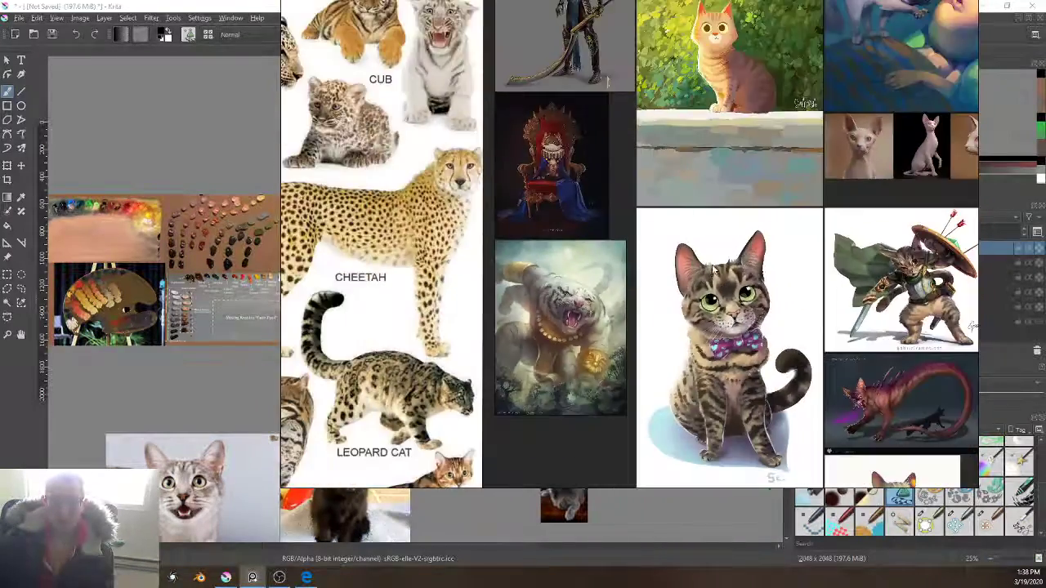
left_click_drag(601, 142, 610, 376)
scroll(606, 373, "up", 4)
scroll(601, 360, "down", 3)
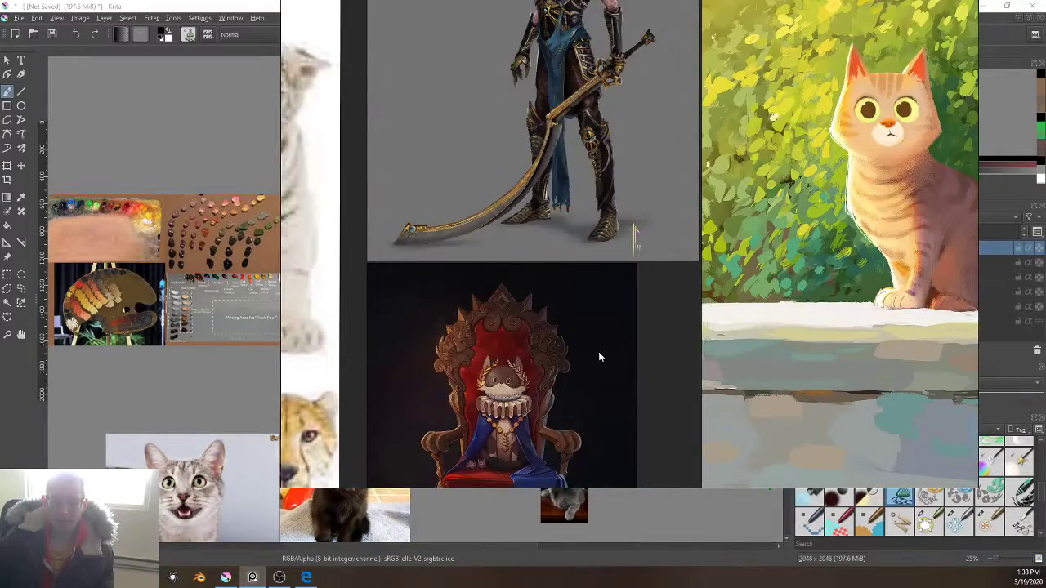
scroll(598, 352, "up", 2)
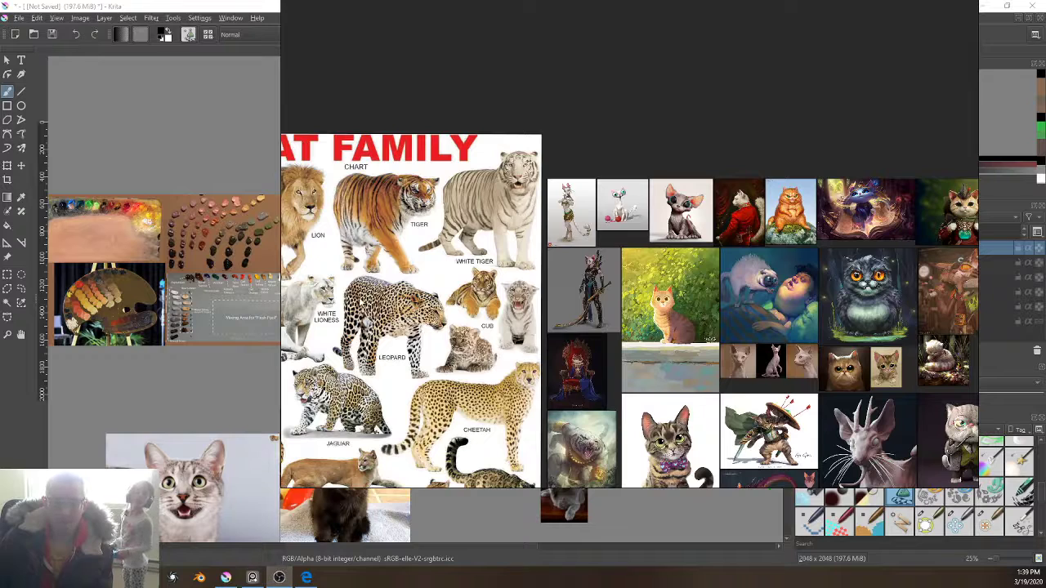
Step: Switch back to the Krita painting and choose a fine 9 px pen brush preset for drawing around the kitten's head and raised paw
left_click(199, 7)
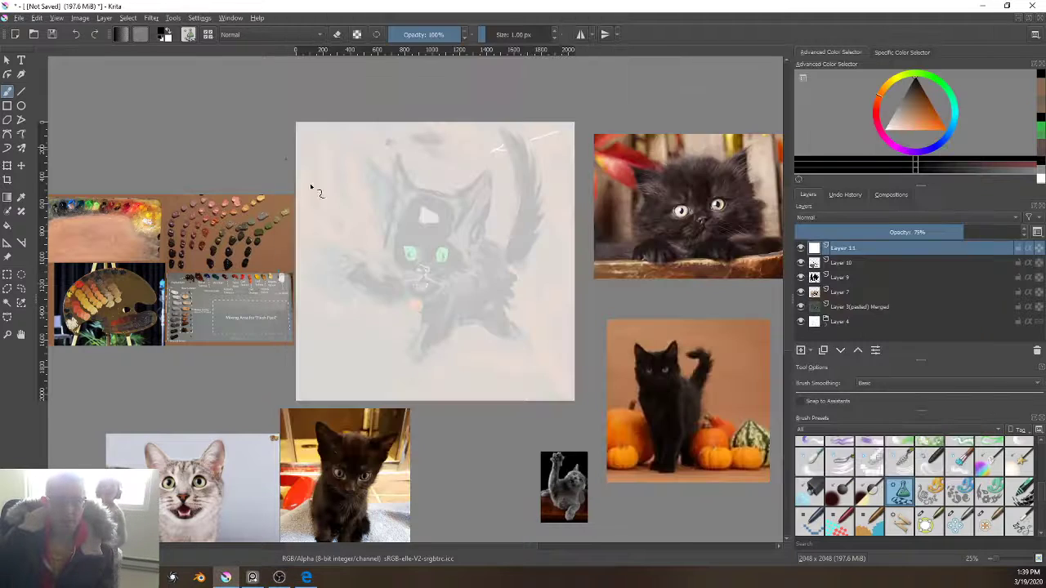
scroll(541, 296, "up", 4)
scroll(227, 248, "down", 2)
left_click_drag(207, 249, 578, 354)
scroll(572, 355, "up", 1)
scroll(572, 352, "down", 2)
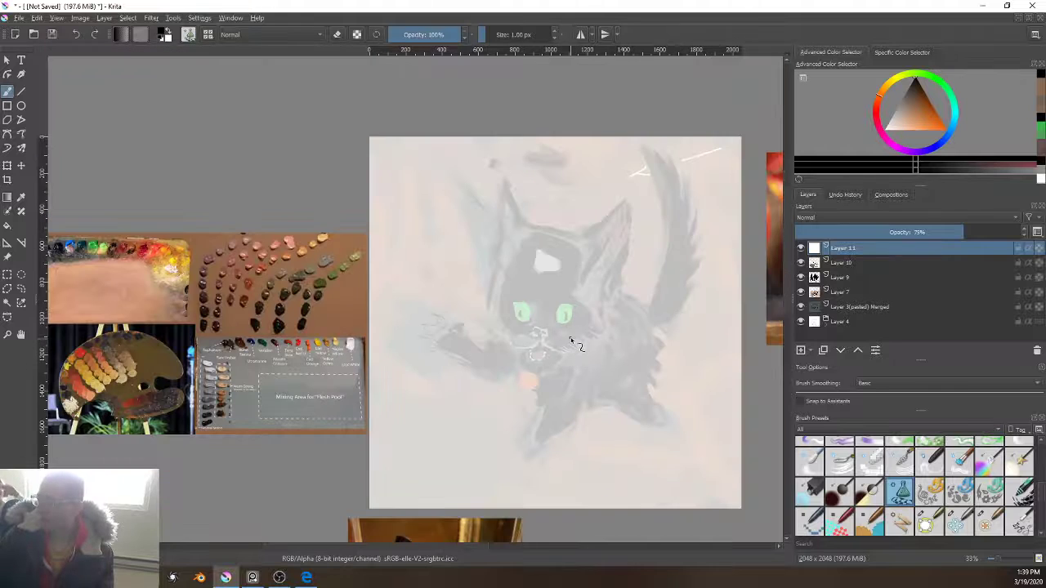
scroll(570, 341, "up", 2)
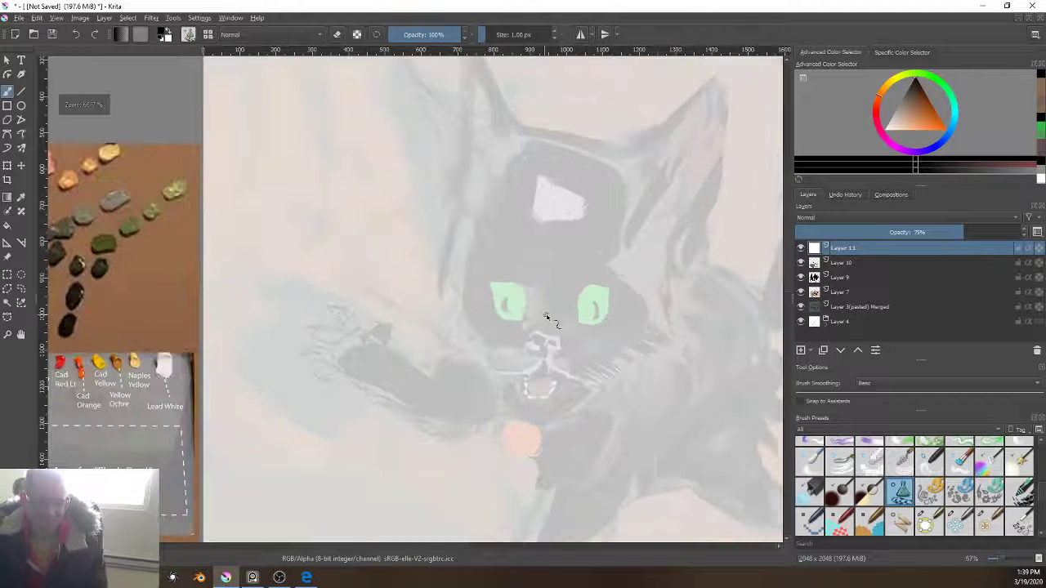
scroll(545, 317, "down", 2)
scroll(547, 319, "up", 2)
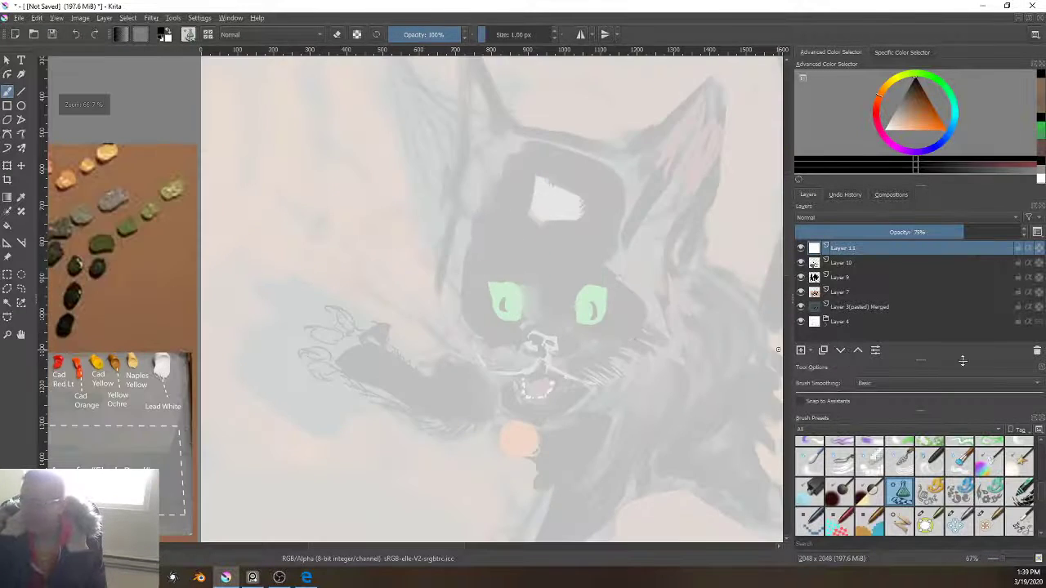
right_click(612, 330)
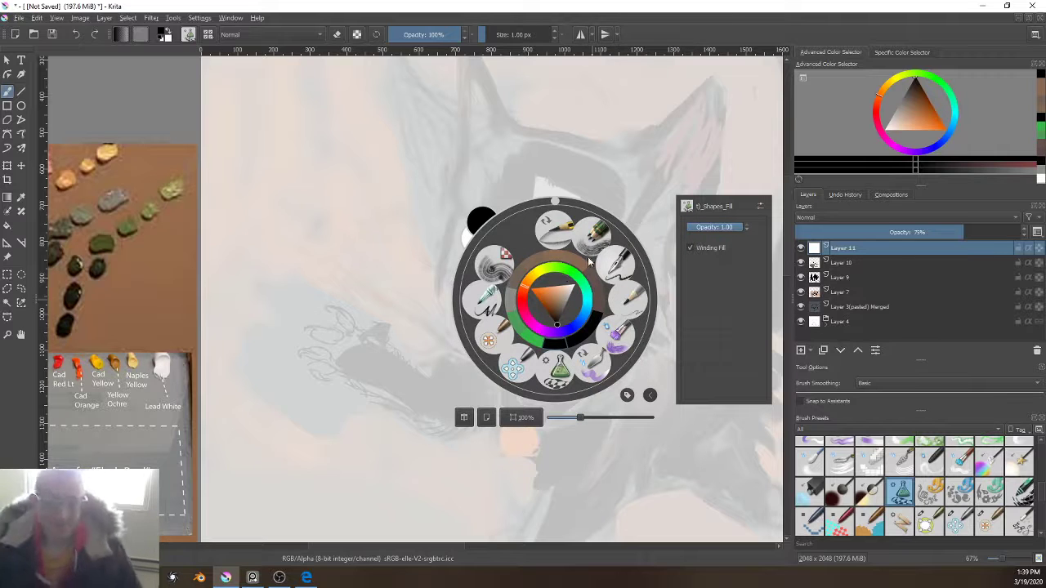
left_click(622, 268)
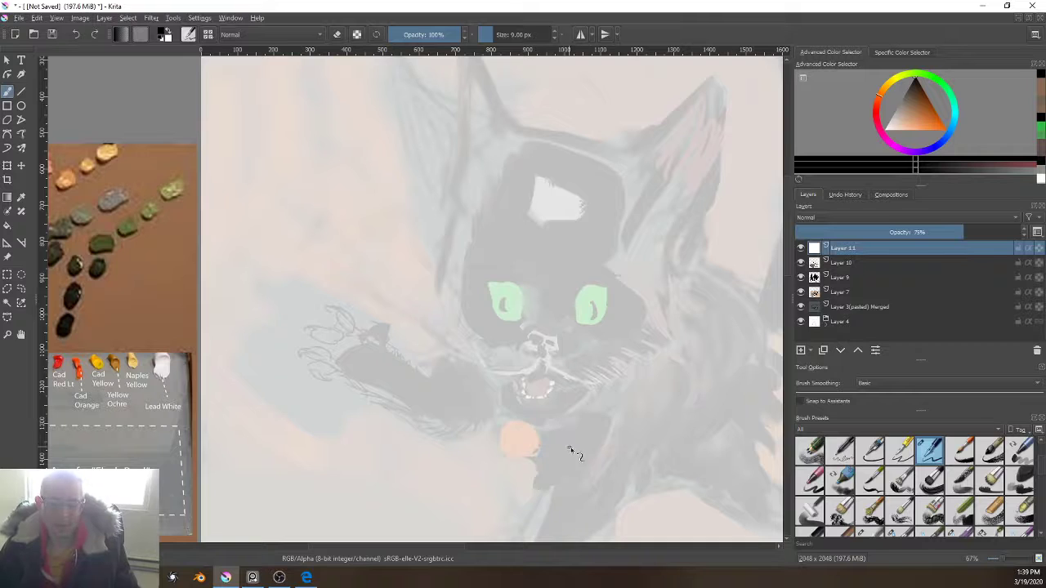
left_click_drag(575, 425, 591, 380)
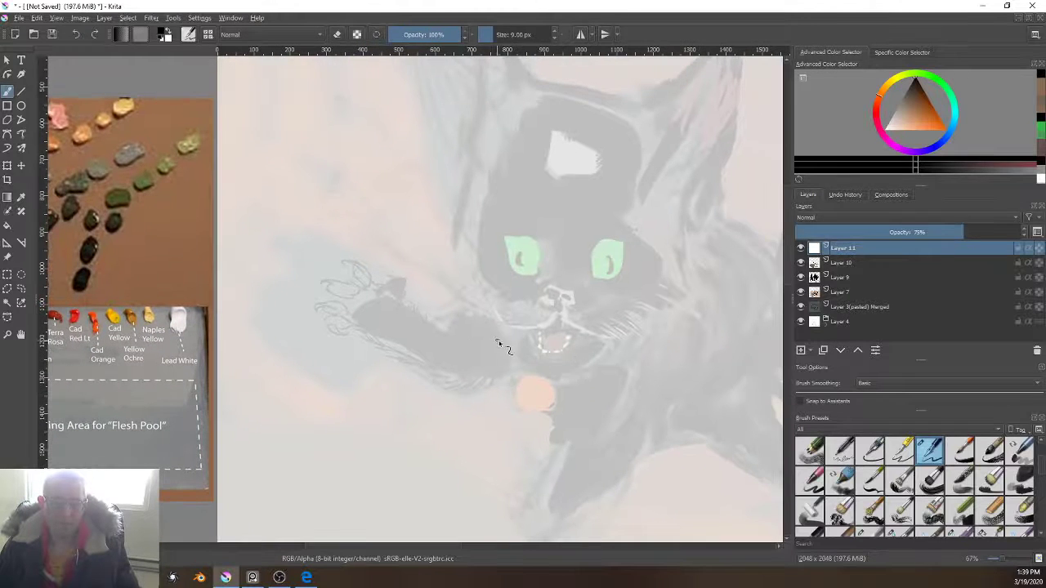
Step: Outline a round bell with a layered lower rim over the faded orange circle beneath the kitten's chin
left_click_drag(485, 406, 455, 460)
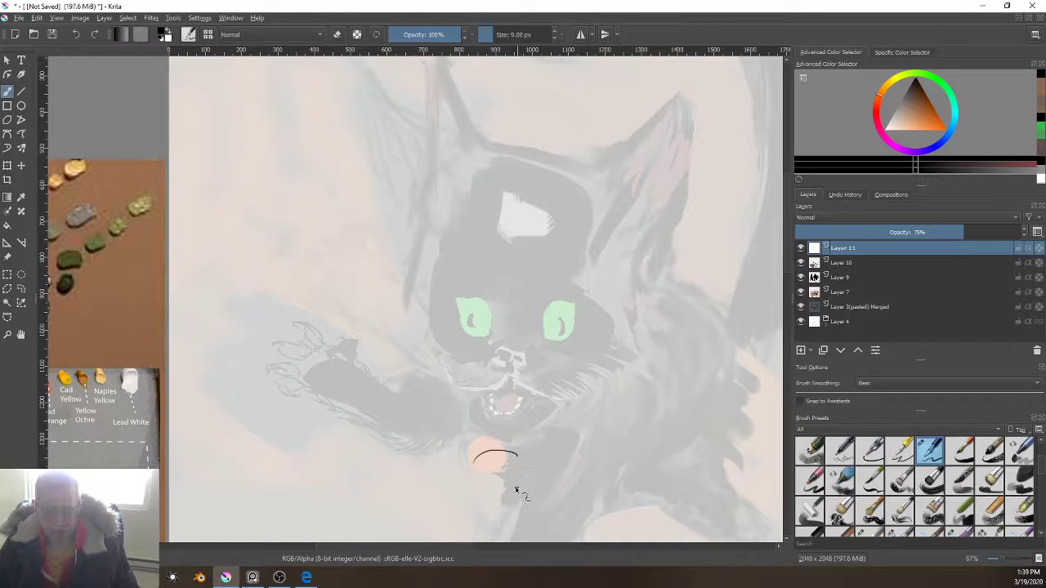
left_click_drag(509, 485, 482, 384)
scroll(482, 384, "up", 5)
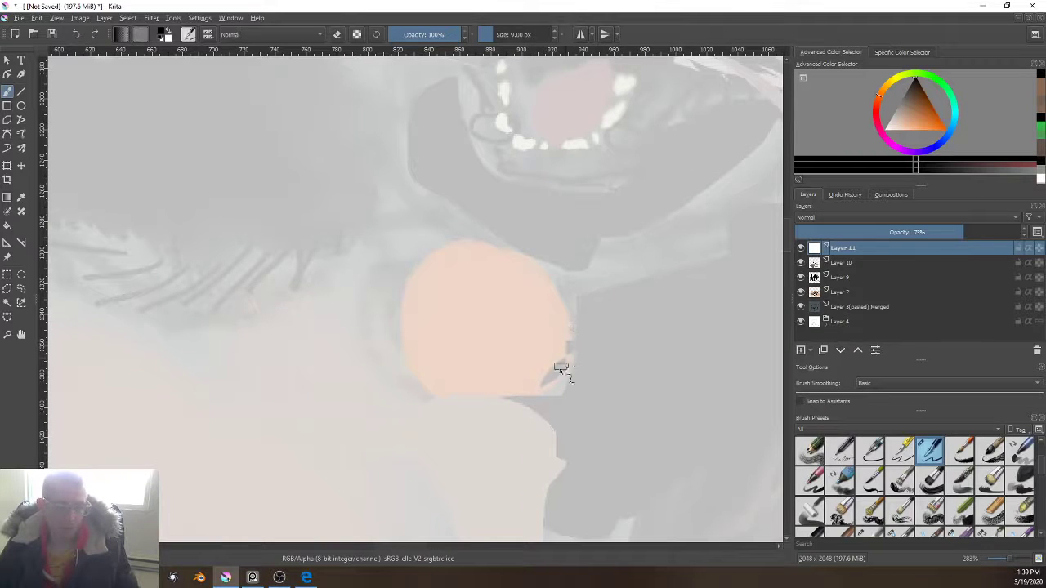
mouse_move(577, 329)
left_mouse_down()
mouse_move(561, 388)
mouse_move(576, 359)
mouse_move(510, 291)
mouse_move(447, 332)
left_mouse_up()
left_click_drag(516, 422, 573, 382)
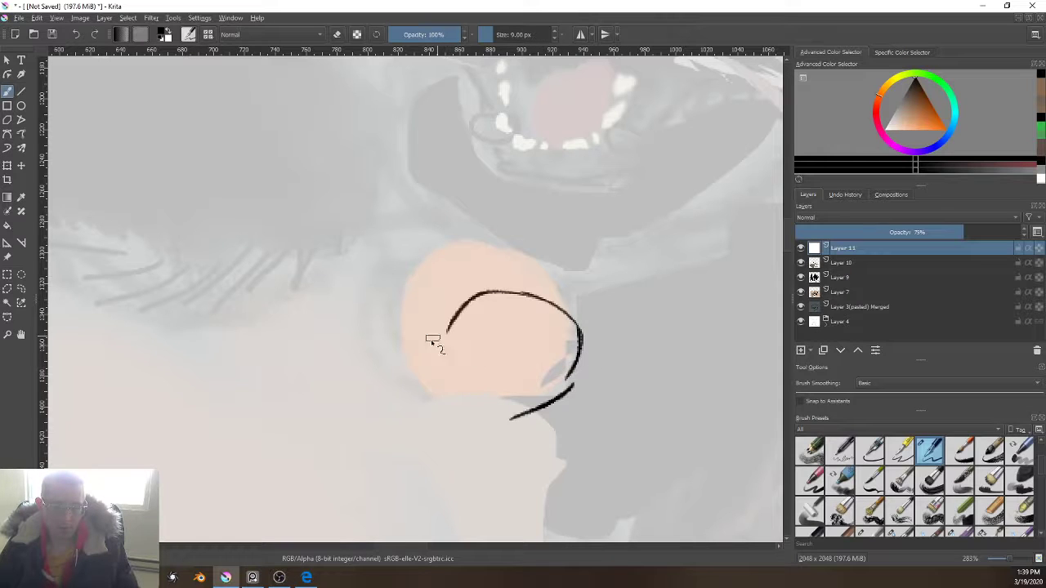
left_click_drag(425, 358, 448, 412)
mouse_move(559, 407)
left_mouse_down()
mouse_move(504, 429)
mouse_move(473, 422)
mouse_move(448, 335)
mouse_move(470, 413)
left_mouse_up()
mouse_move(582, 336)
left_mouse_down()
mouse_move(561, 408)
mouse_move(486, 434)
mouse_move(527, 436)
left_mouse_up()
mouse_move(495, 355)
left_mouse_down()
mouse_move(491, 388)
mouse_move(501, 408)
left_mouse_up()
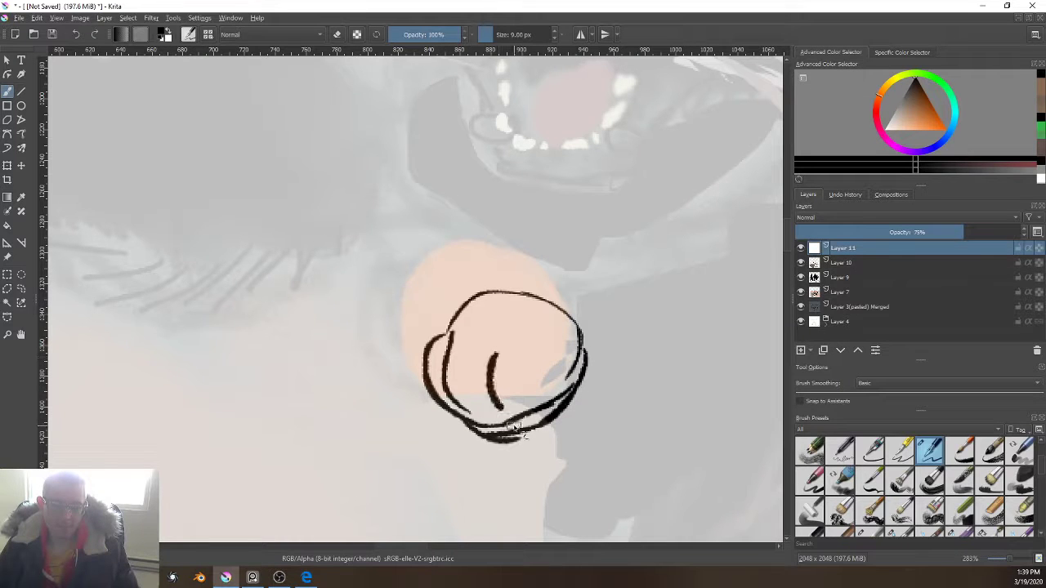
Step: Draw and fill a thick curved black slot running down the front of the bell to its lower rim
mouse_move(473, 373)
left_mouse_down()
mouse_move(508, 426)
mouse_move(476, 378)
mouse_move(490, 349)
mouse_move(515, 428)
left_mouse_up()
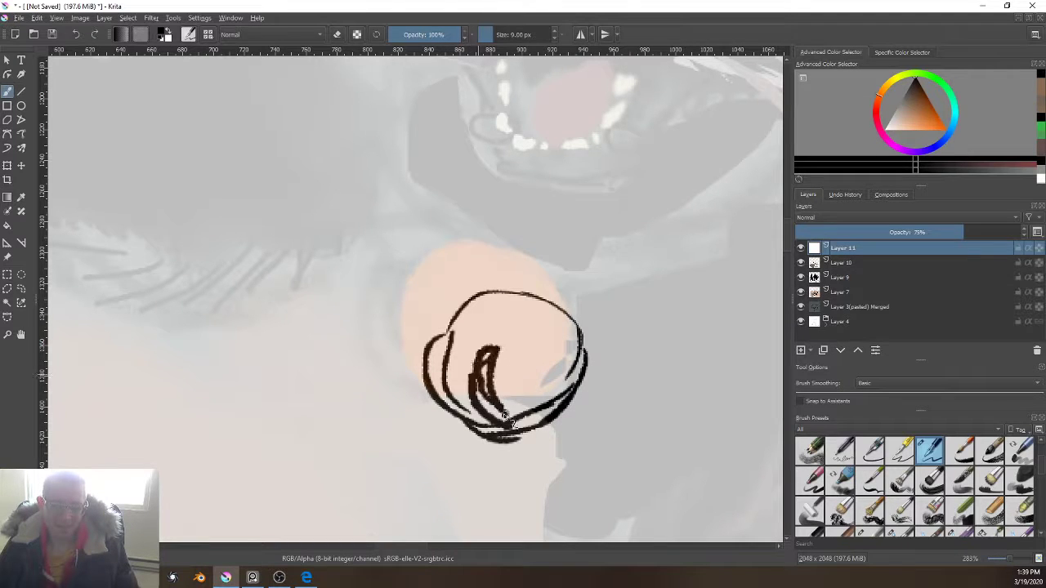
left_click_drag(487, 347, 514, 431)
left_click_drag(482, 392, 528, 425)
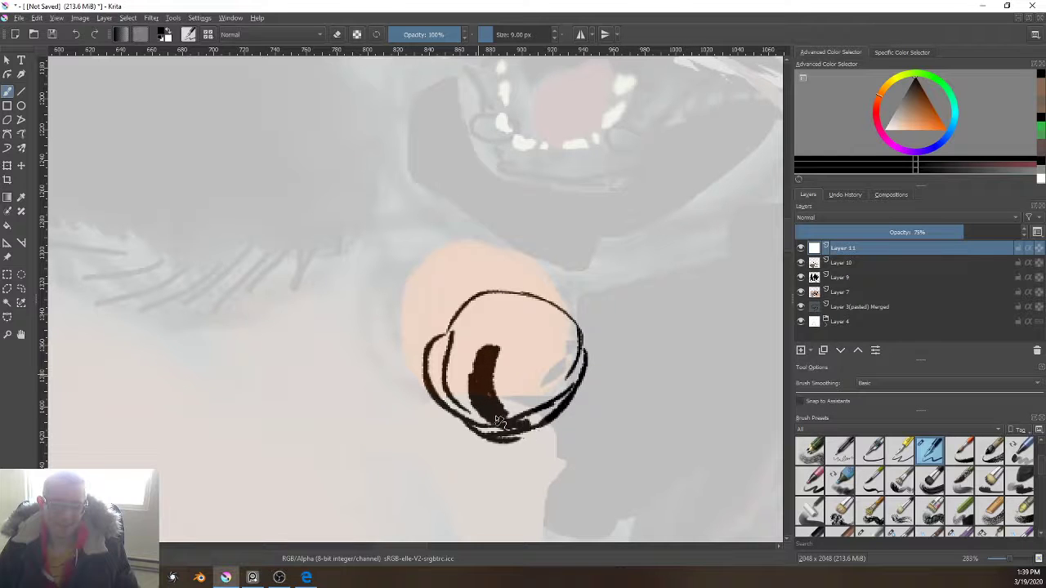
mouse_move(488, 391)
left_mouse_down()
mouse_move(475, 407)
mouse_move(487, 424)
mouse_move(521, 425)
left_mouse_up()
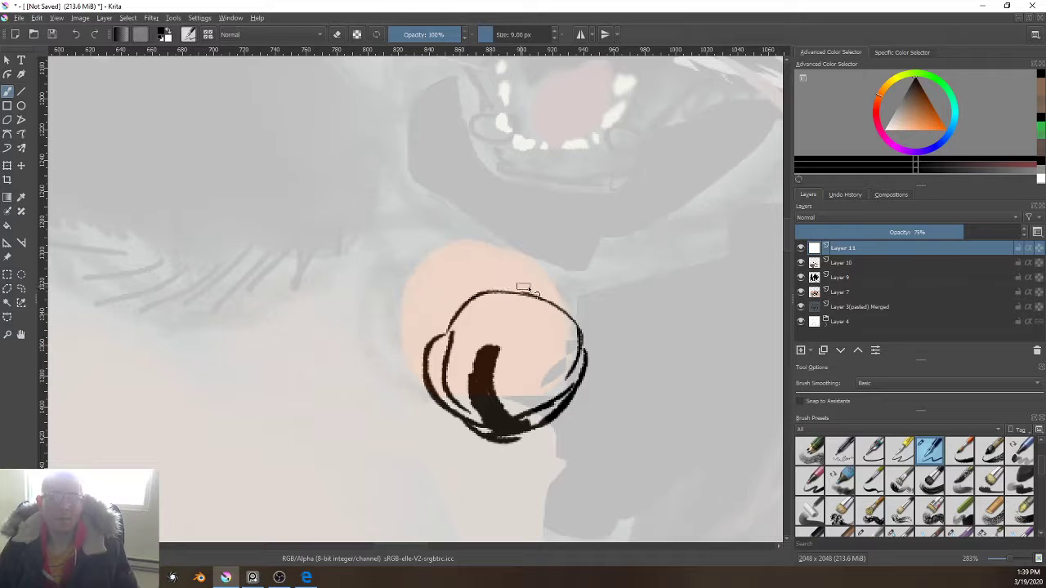
Step: Draw a small ring on top of the bell, reducing the brush to 6 px and using Stabilizer smoothing with distance 17.7
left_click_drag(535, 291, 538, 281)
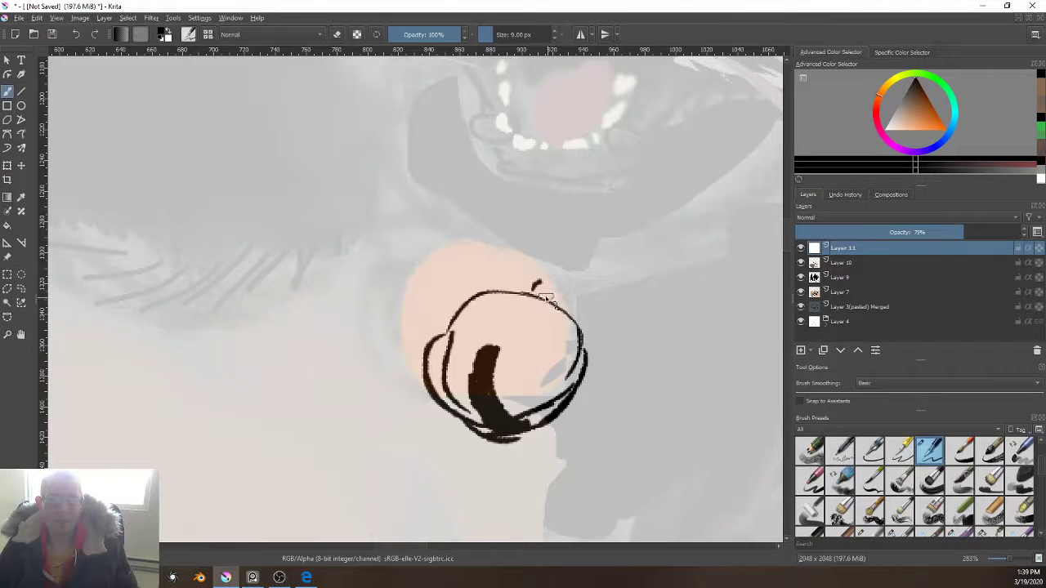
mouse_move(516, 291)
left_mouse_down()
mouse_move(564, 306)
mouse_move(524, 289)
mouse_move(542, 275)
mouse_move(533, 262)
mouse_move(520, 277)
mouse_move(542, 264)
left_mouse_up()
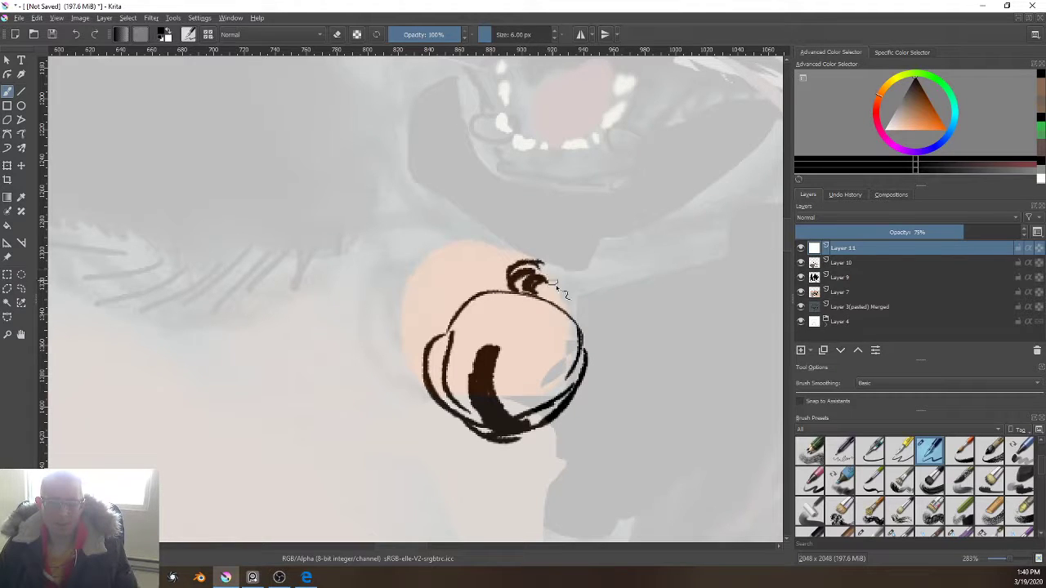
left_click(863, 384)
left_click(871, 408)
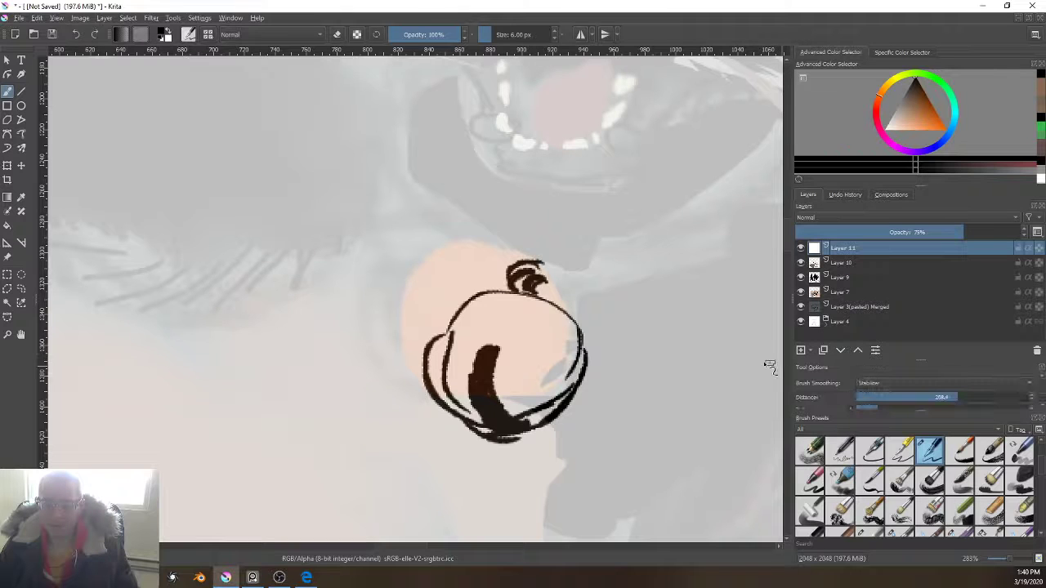
left_click_drag(873, 393, 899, 401)
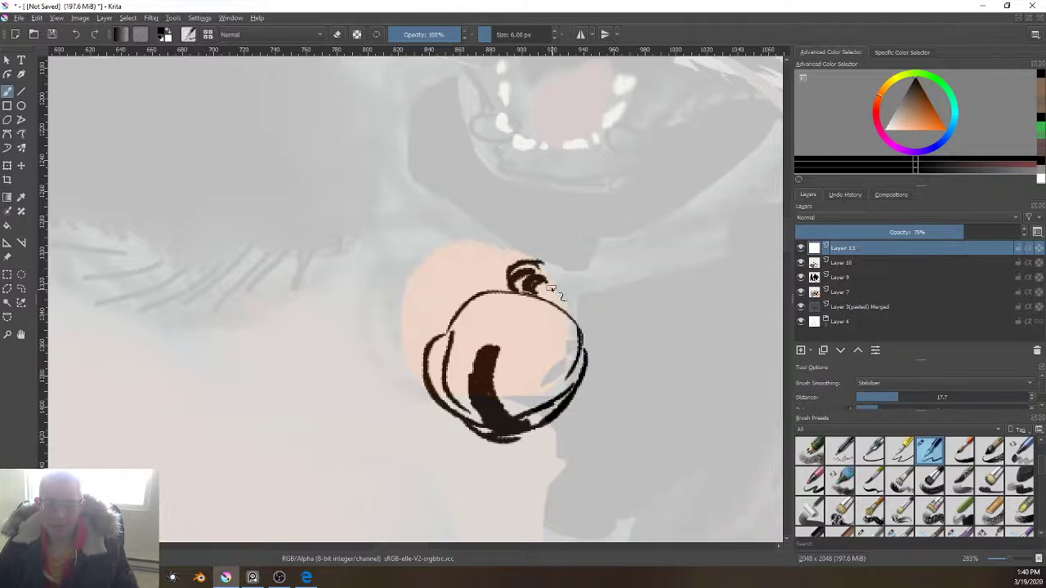
mouse_move(553, 302)
left_mouse_down()
mouse_move(545, 259)
mouse_move(568, 293)
mouse_move(553, 283)
mouse_move(567, 277)
mouse_move(573, 302)
left_mouse_up()
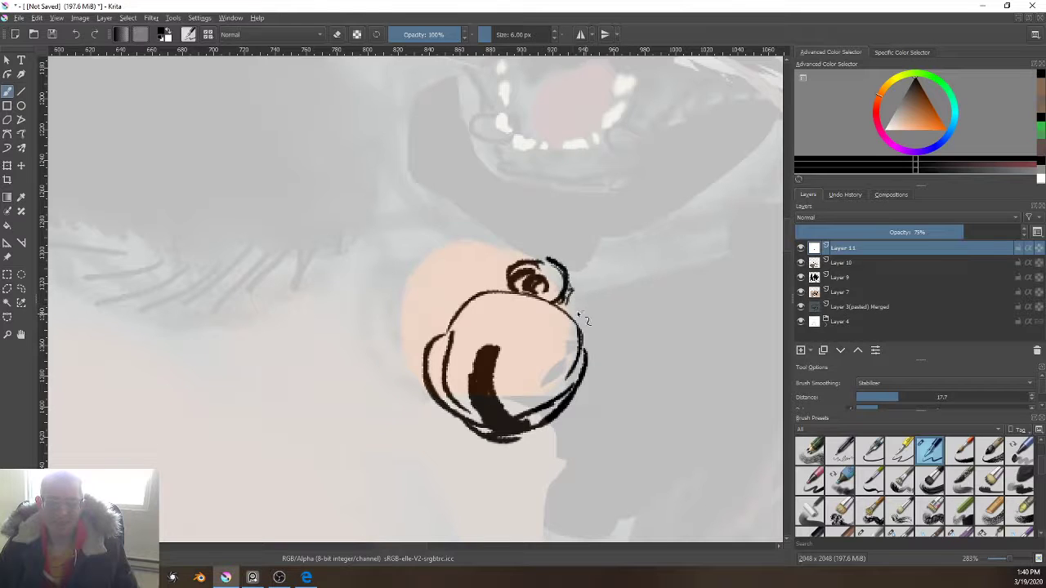
Step: Draw the front edges of the collar above the bell and their pointed end, reducing the brush to 4 px
mouse_move(569, 263)
left_mouse_down()
mouse_move(667, 261)
mouse_move(529, 250)
mouse_move(474, 238)
mouse_move(455, 221)
left_mouse_up()
key("bracketleft")
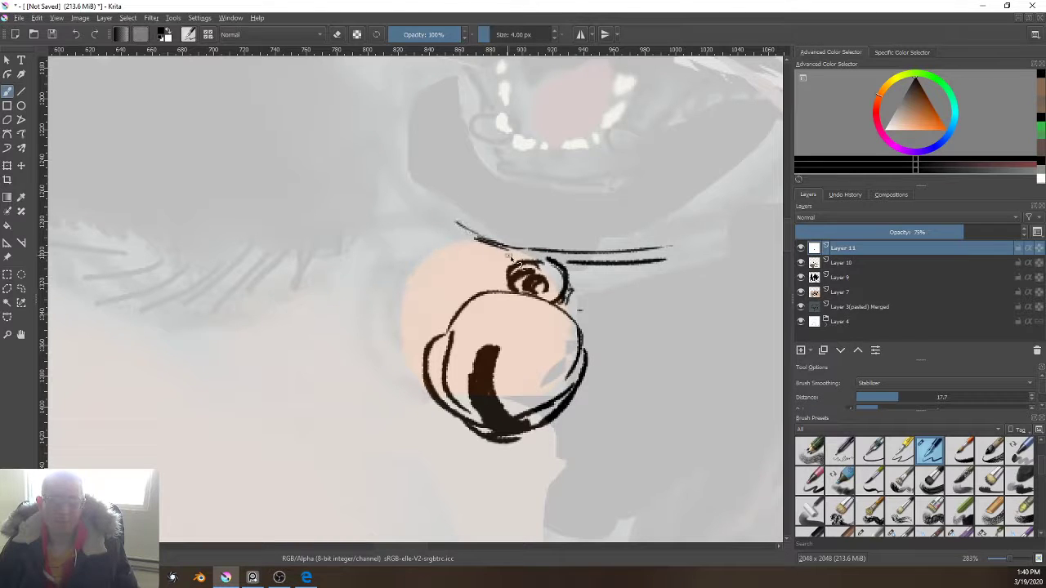
left_click_drag(518, 260, 464, 233)
mouse_move(499, 291)
left_mouse_down()
mouse_move(444, 229)
mouse_move(449, 221)
left_mouse_up()
left_click_drag(496, 295, 398, 338)
Step: Try to extend the collar around the neck with the Line tool on a rotated canvas
key("v")
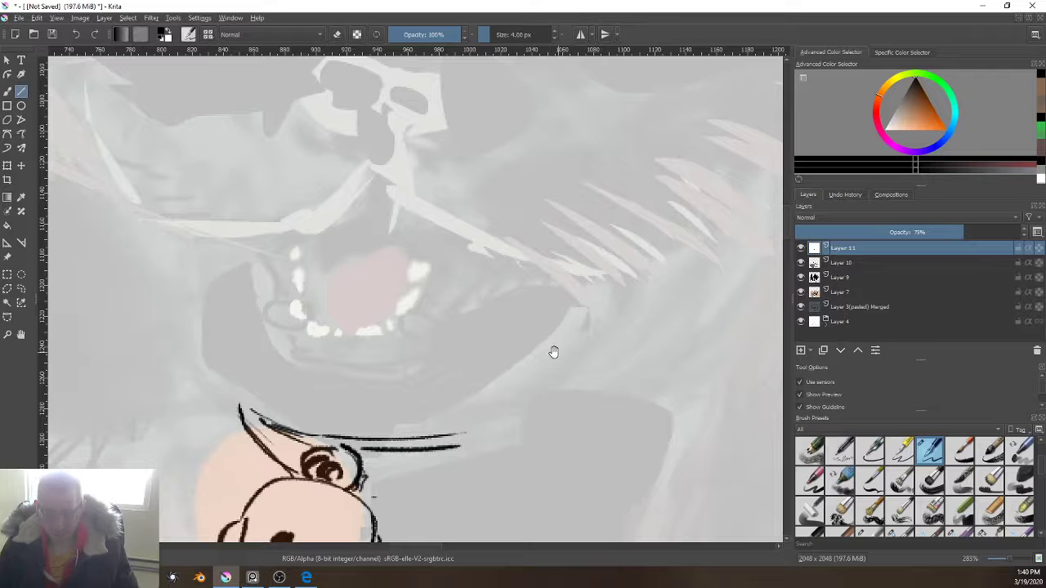
left_click_drag(551, 350, 607, 329)
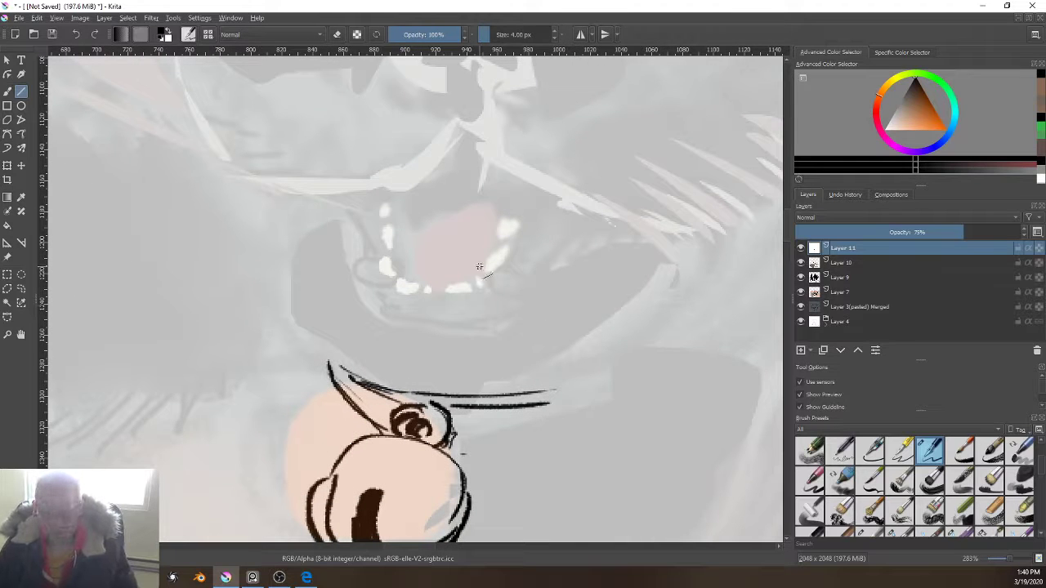
key("4")
key("4")
key("4")
mouse_move(537, 331)
left_mouse_down()
mouse_move(543, 354)
mouse_move(614, 261)
left_mouse_up()
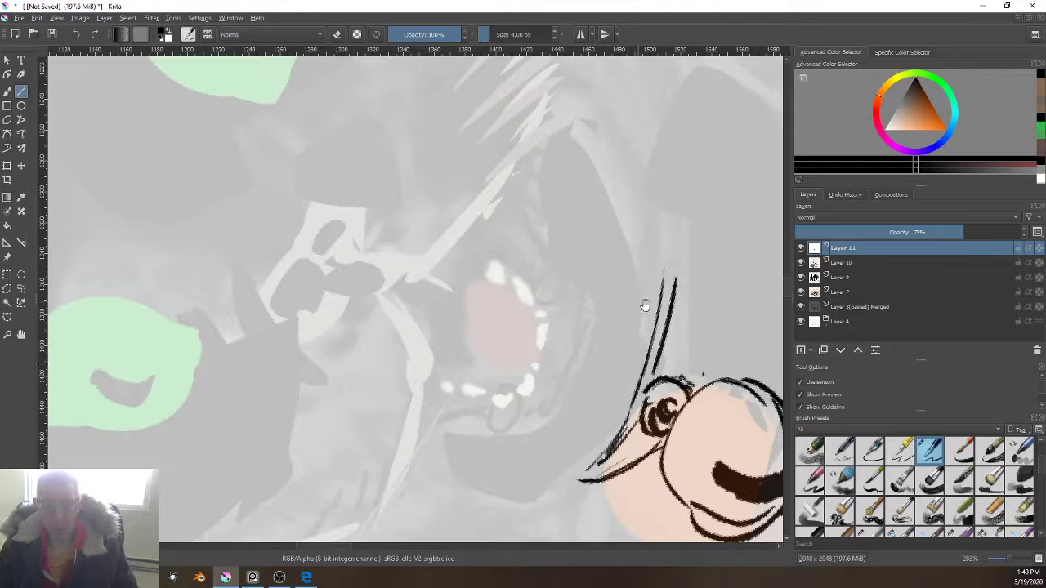
mouse_move(630, 312)
left_mouse_down()
mouse_move(588, 460)
mouse_move(589, 448)
left_mouse_up()
left_click_drag(618, 421, 490, 234)
key("ctrl+z")
Step: Draw two parallel freehand curves carrying the collar's upper band up to the cheek whiskers, raising the stabilizer distance to 77.0
key("b")
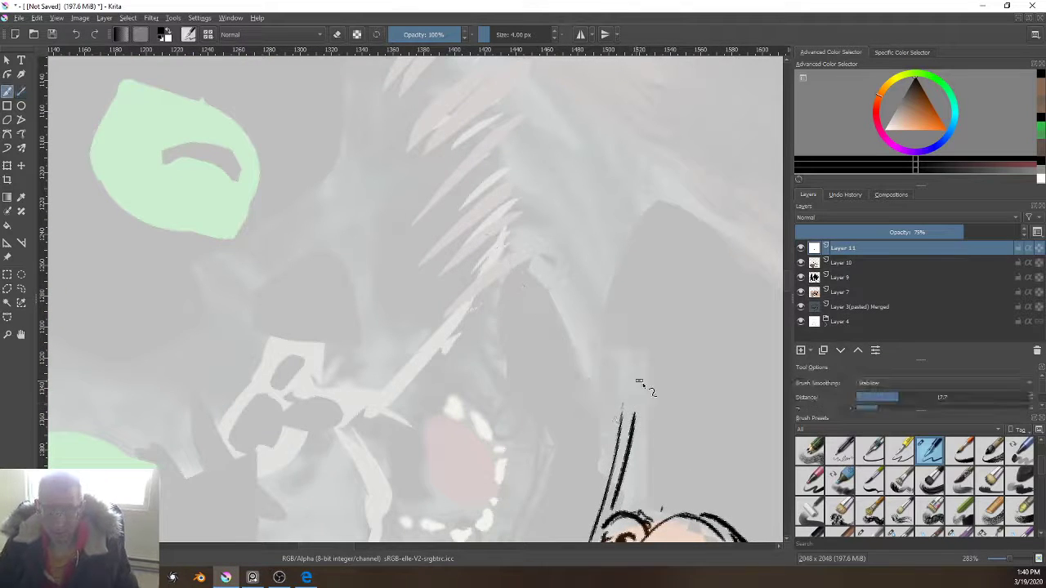
left_click_drag(628, 418, 517, 246)
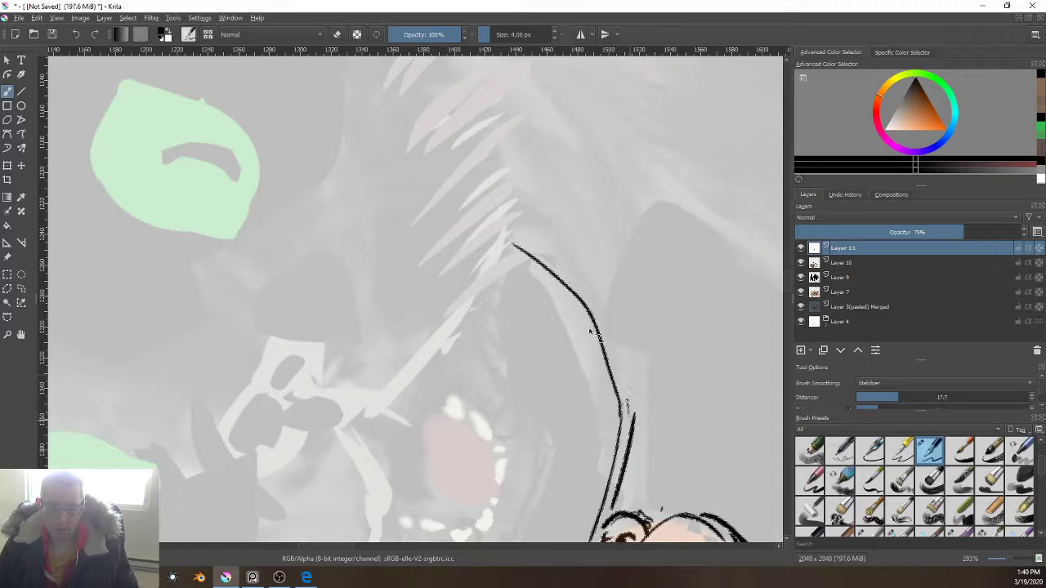
mouse_move(587, 326)
left_mouse_down()
mouse_move(630, 416)
mouse_move(586, 299)
mouse_move(594, 305)
mouse_move(501, 221)
left_mouse_up()
key("ctrl+z")
key("ctrl+z")
key("ctrl+z")
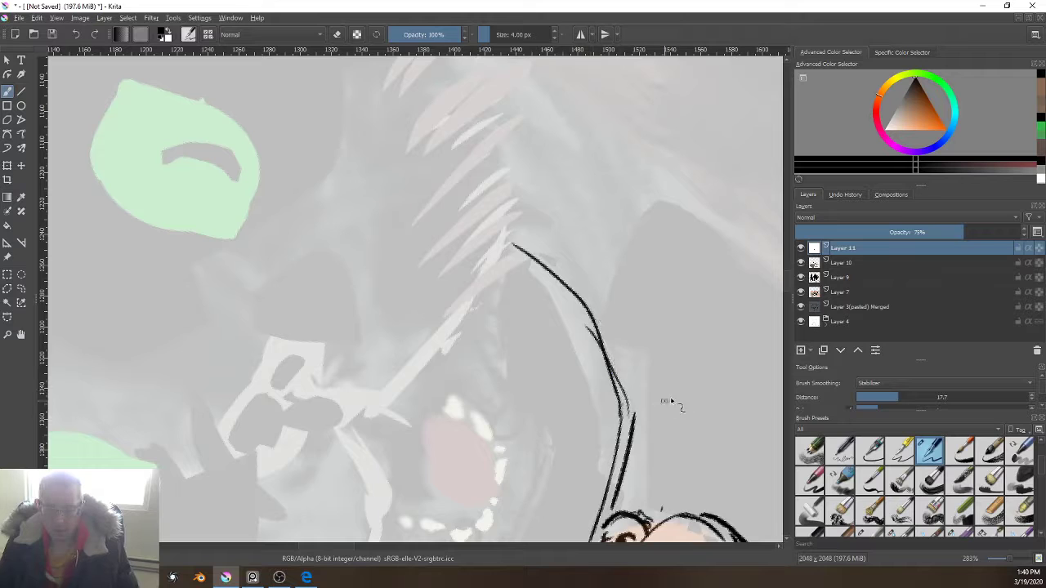
left_click_drag(905, 406, 928, 400)
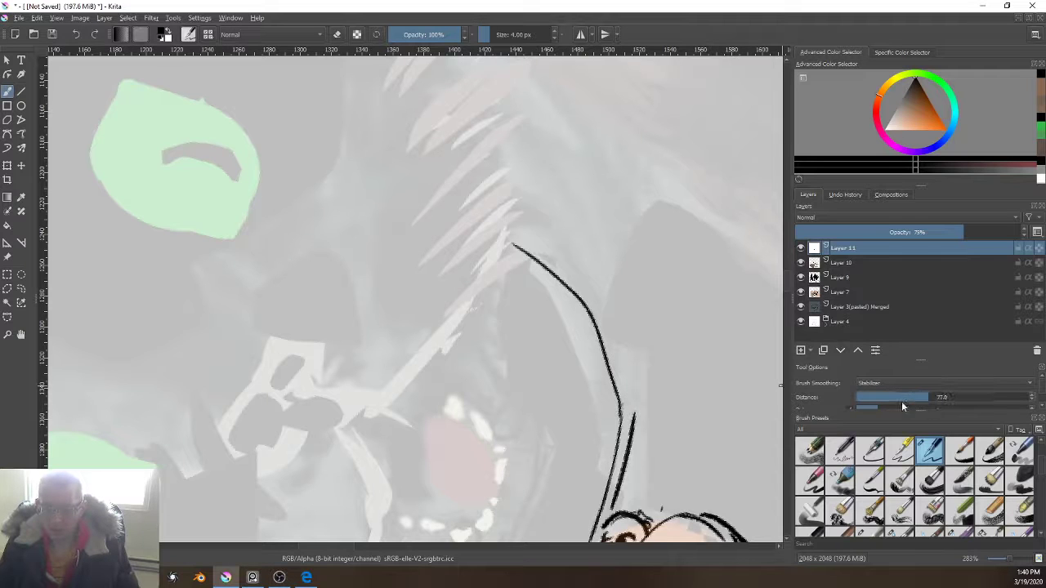
mouse_move(636, 417)
left_mouse_down()
mouse_move(622, 339)
mouse_move(584, 285)
mouse_move(488, 226)
left_mouse_up()
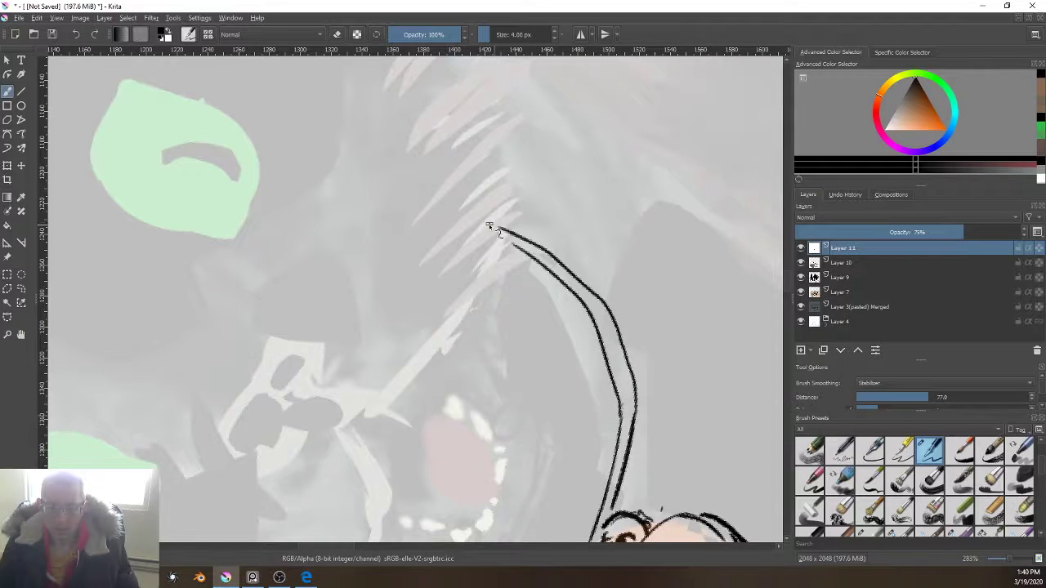
Step: Draw the collar's outer lower edge as one smooth curve from the bell to the cheek, with stabilizer distance 227.3
mouse_move(567, 439)
left_mouse_down()
mouse_move(587, 405)
mouse_move(537, 360)
left_mouse_up()
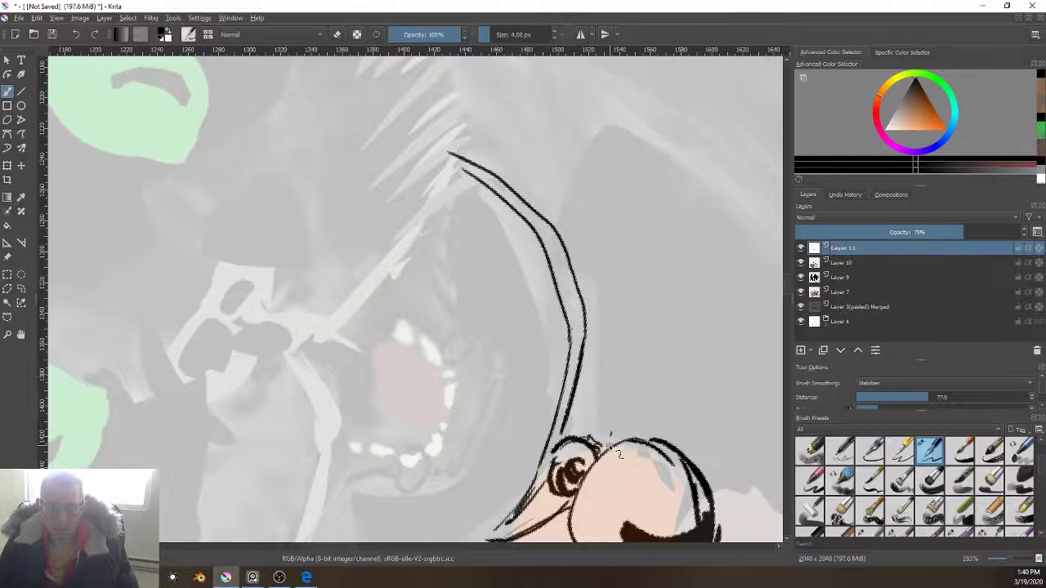
mouse_move(613, 445)
left_mouse_down()
mouse_move(572, 211)
mouse_move(473, 140)
left_mouse_up()
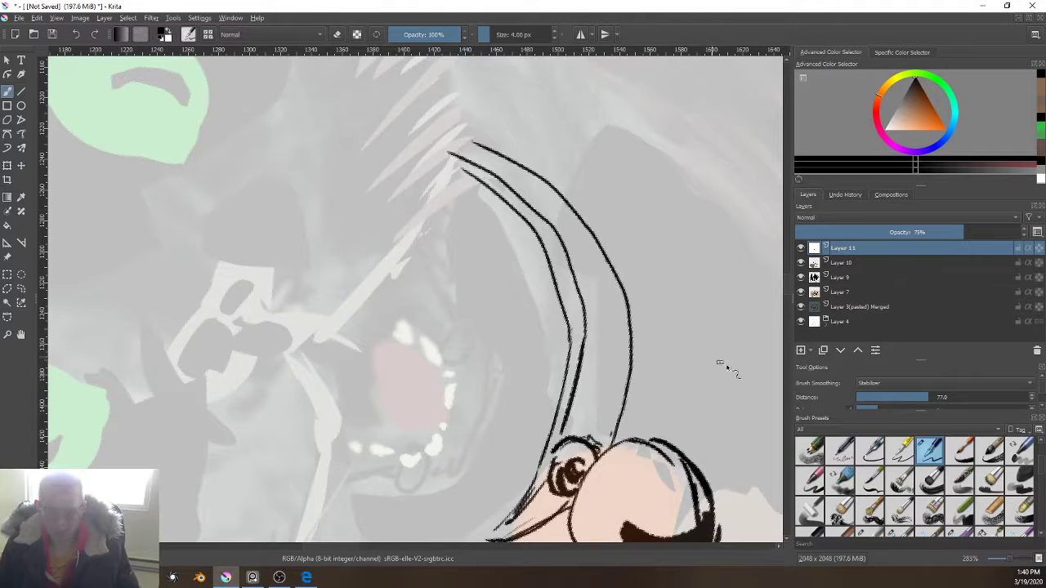
key("ctrl+z")
left_click_drag(932, 397, 958, 397)
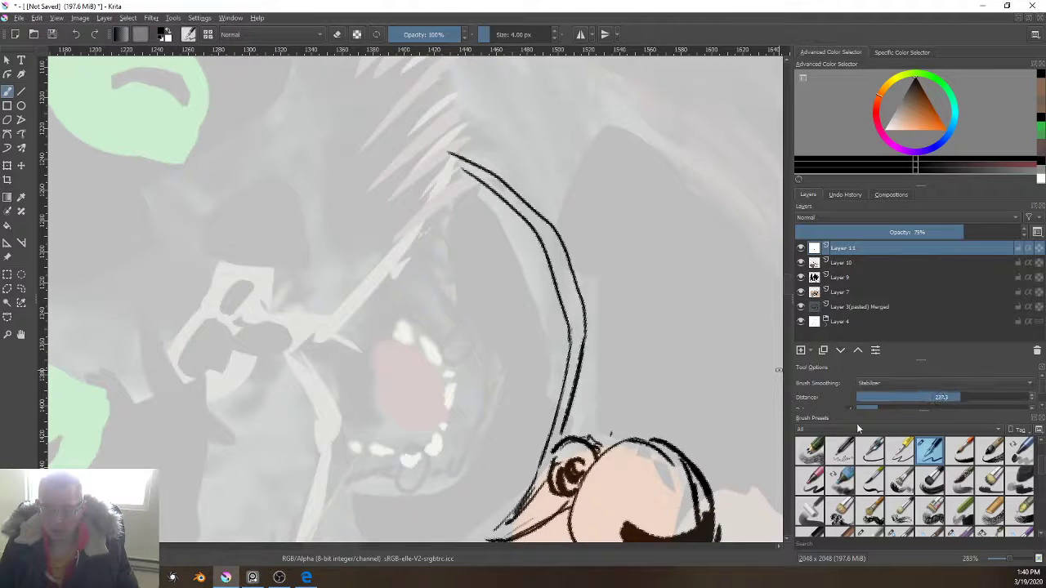
mouse_move(632, 433)
left_mouse_down()
mouse_move(647, 357)
mouse_move(632, 285)
mouse_move(571, 200)
mouse_move(404, 119)
left_mouse_up()
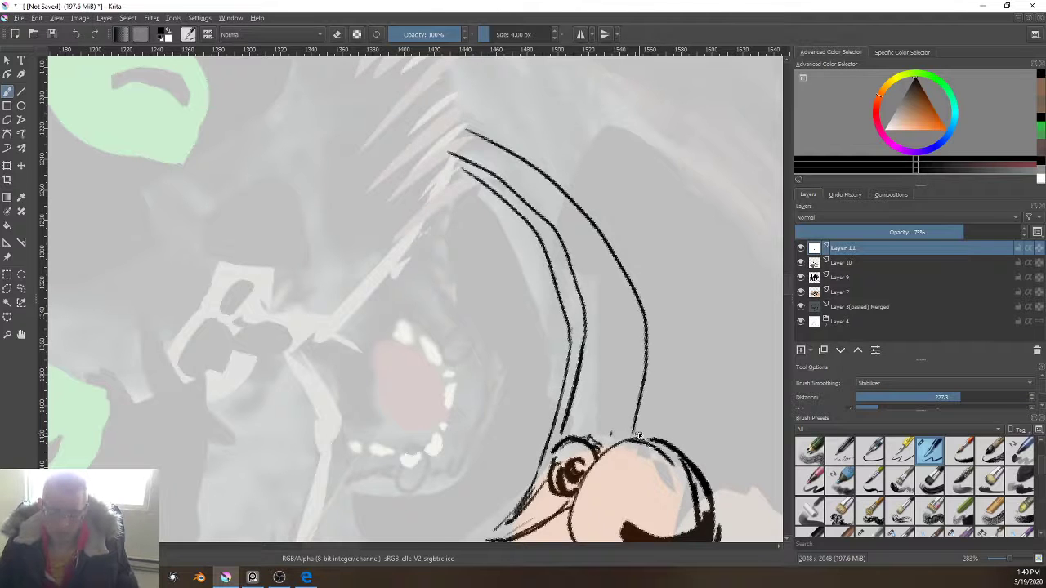
Step: Restore the canvas rotation and add short strokes for the collar's other end, rising from the bell toward the jaw
key("5")
scroll(584, 428, "down", 5)
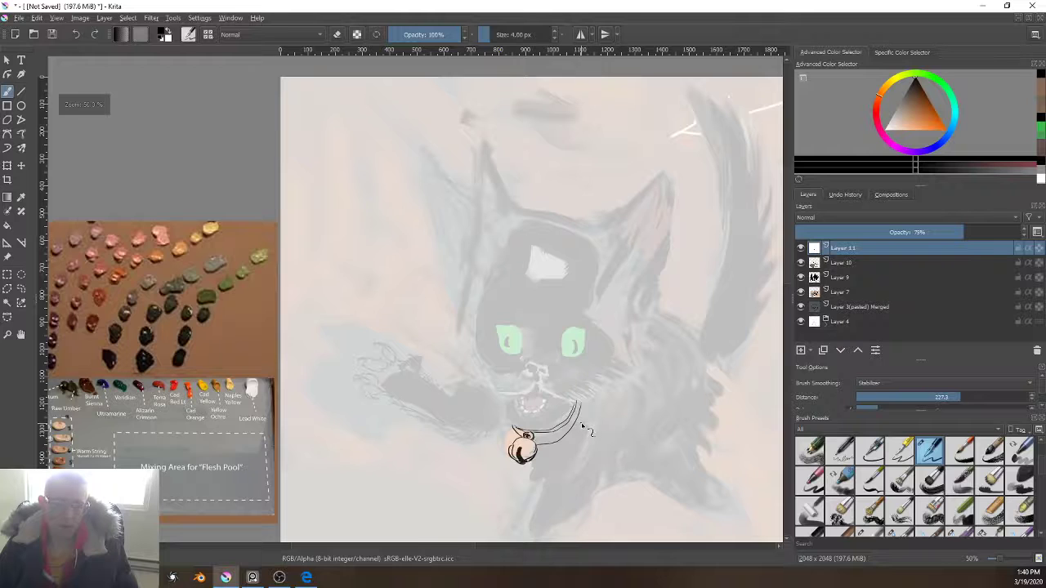
scroll(584, 429, "up", 4)
scroll(552, 419, "down", 4)
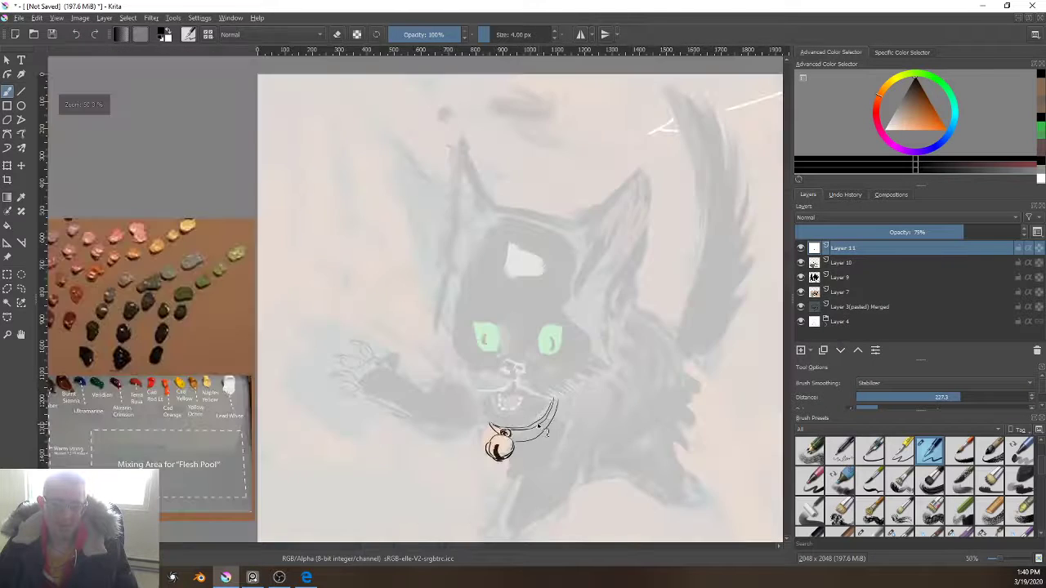
scroll(482, 433, "up", 3)
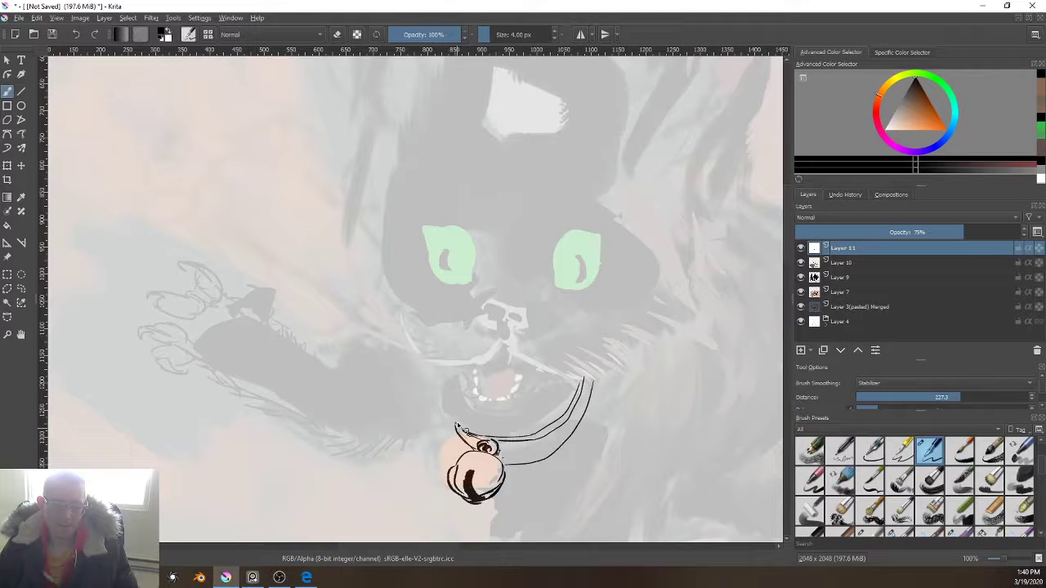
left_click_drag(441, 390, 454, 418)
left_click_drag(446, 379, 440, 389)
Step: Mark the inner base of the kitten's right-hand ear with a small cross
left_click_drag(640, 492, 528, 540)
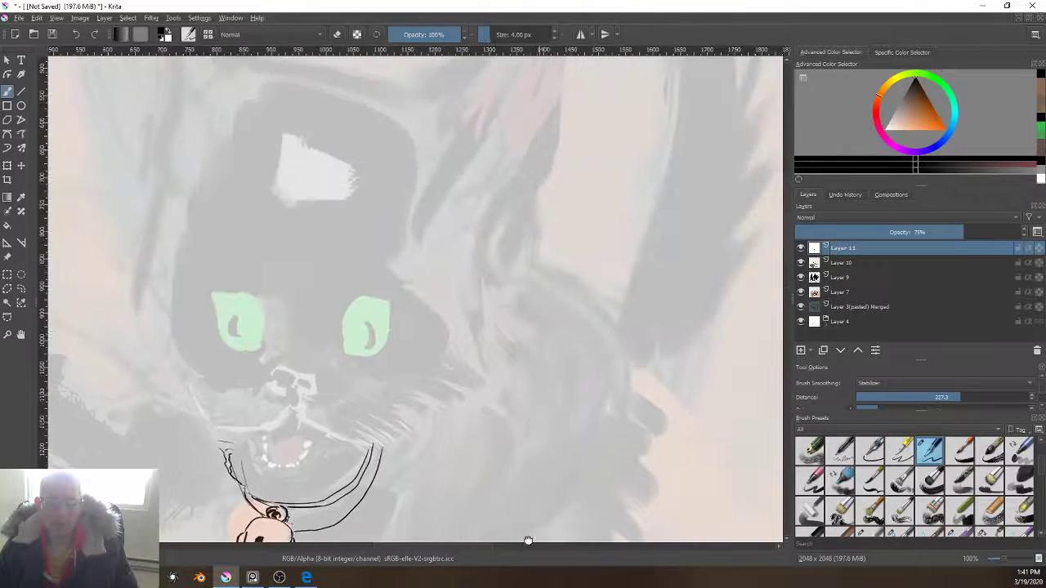
mouse_move(604, 416)
left_mouse_down()
mouse_move(595, 507)
mouse_move(626, 250)
mouse_move(651, 255)
mouse_move(711, 359)
mouse_move(630, 355)
mouse_move(588, 251)
mouse_move(601, 317)
left_mouse_up()
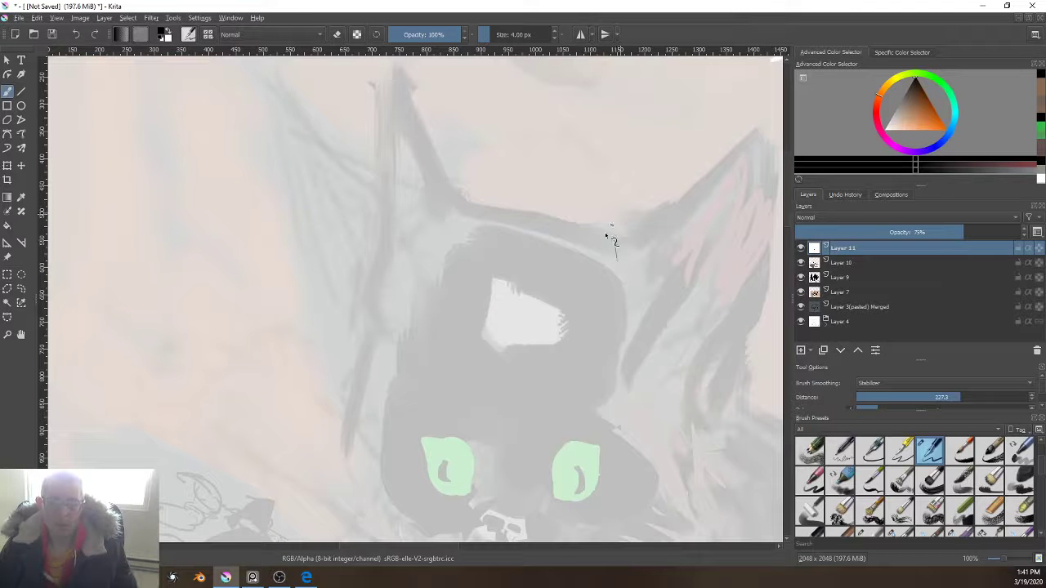
mouse_move(579, 339)
left_mouse_down()
mouse_move(597, 82)
mouse_move(591, 133)
mouse_move(611, 110)
mouse_move(589, 286)
left_mouse_up()
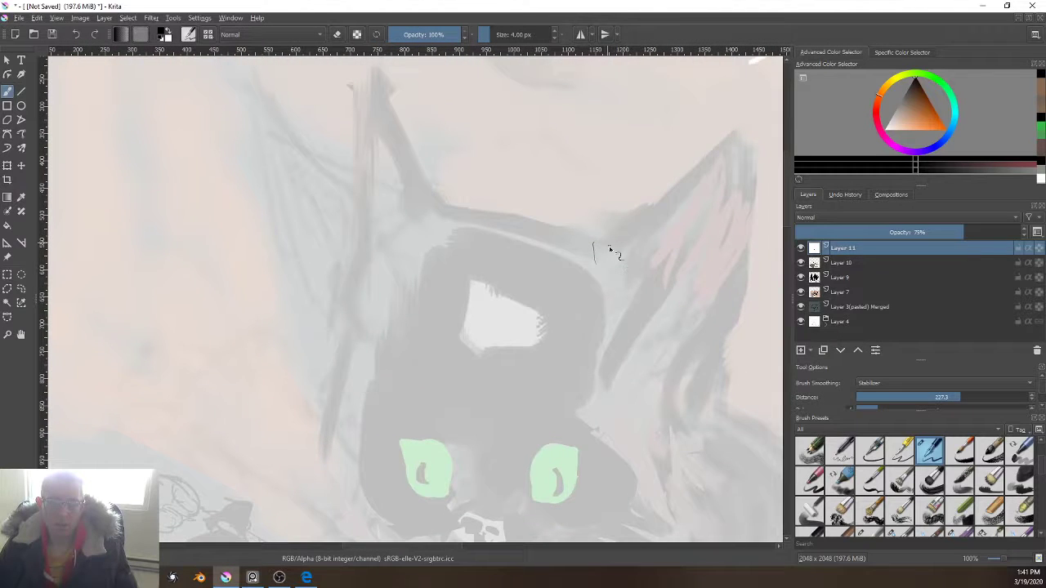
left_click_drag(606, 337, 558, 336)
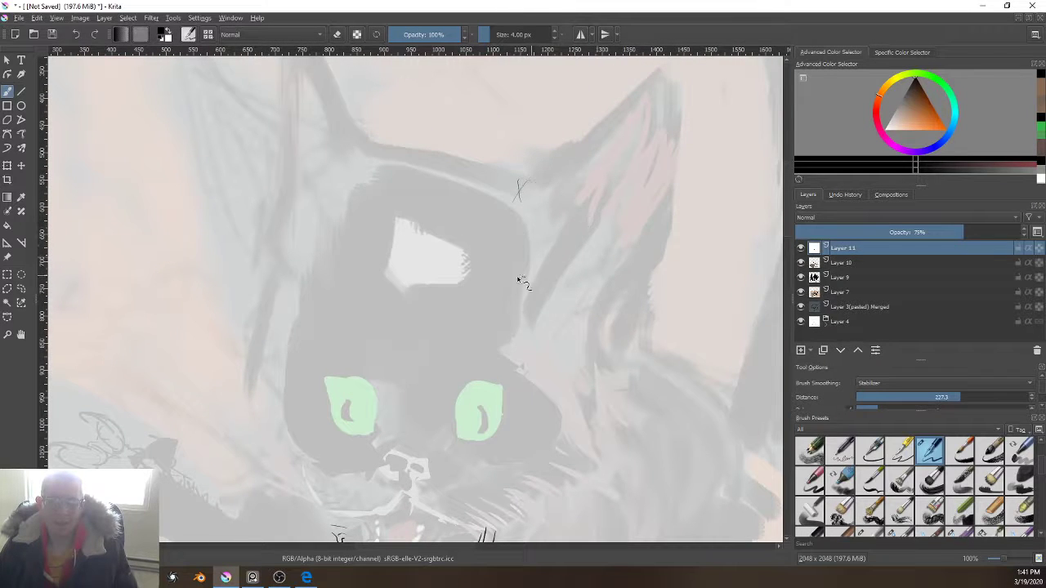
left_click_drag(540, 228, 558, 241)
left_click_drag(582, 318, 592, 281)
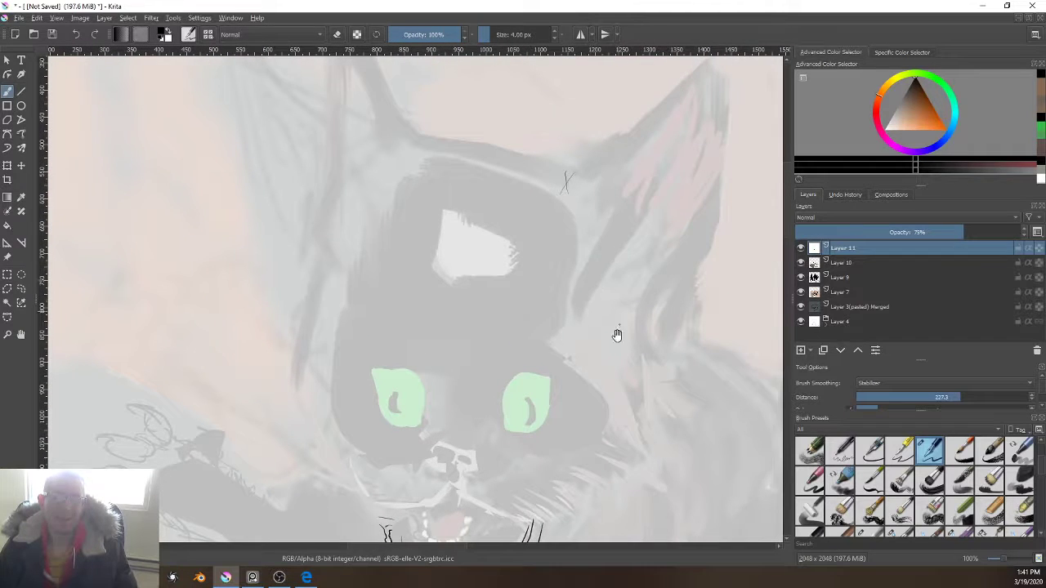
Step: Sketch a long curve from the forehead down to the right-hand cheek, plus the inner edge and rounded lower end of the right-hand ear
left_click_drag(585, 360, 508, 171)
left_click_drag(568, 308, 584, 425)
left_click_drag(519, 204, 564, 270)
mouse_move(438, 165)
left_mouse_down()
mouse_move(535, 271)
mouse_move(600, 316)
left_mouse_up()
mouse_move(549, 266)
left_mouse_down()
mouse_move(620, 379)
mouse_move(544, 250)
left_mouse_up()
mouse_move(625, 398)
left_mouse_down()
mouse_move(657, 397)
mouse_move(645, 408)
mouse_move(677, 360)
mouse_move(634, 427)
mouse_move(661, 400)
mouse_move(629, 424)
mouse_move(681, 395)
mouse_move(616, 310)
left_mouse_up()
left_click_drag(685, 331, 678, 381)
mouse_move(660, 296)
left_mouse_down()
mouse_move(678, 356)
mouse_move(686, 350)
left_mouse_up()
left_click_drag(665, 257, 657, 297)
left_click_drag(714, 280, 629, 323)
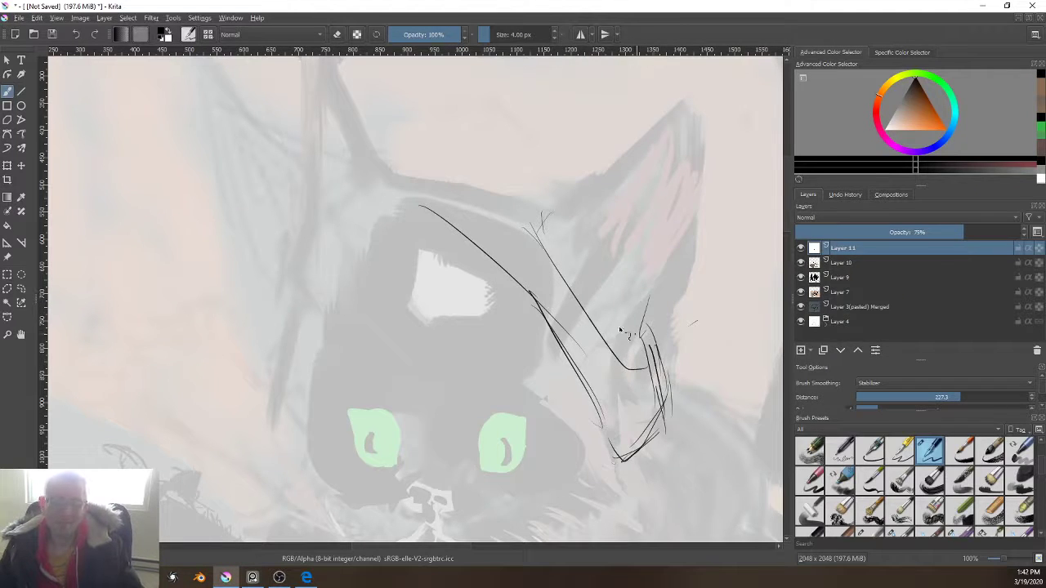
Step: Add a small hooked curve at the inner base of the right-hand ear and draw the top-of-head line between the ears
mouse_move(539, 246)
left_mouse_down()
mouse_move(549, 216)
mouse_move(578, 236)
left_mouse_up()
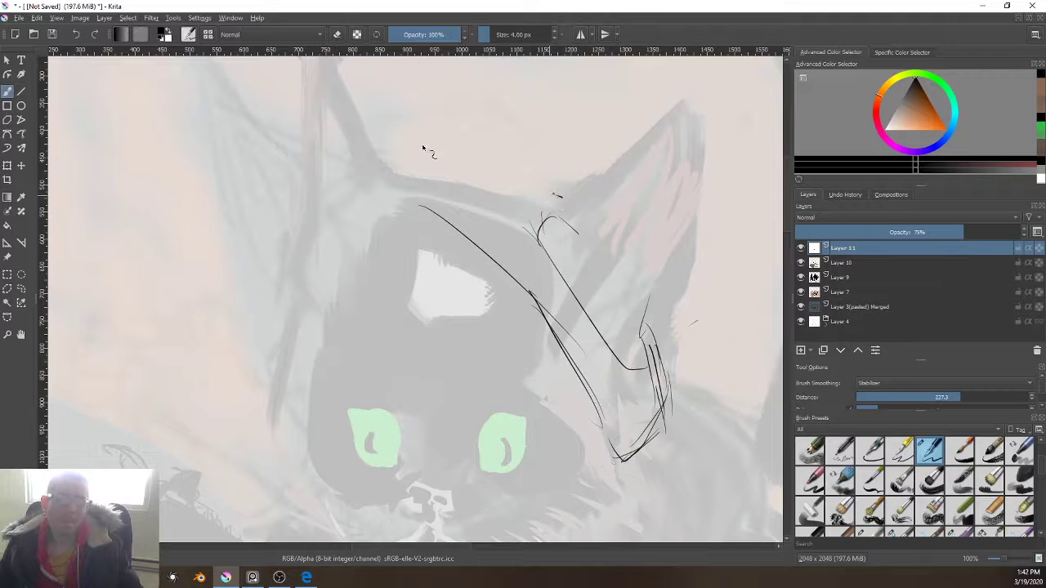
left_click_drag(423, 147, 559, 196)
mouse_move(355, 145)
left_mouse_down()
mouse_move(561, 196)
mouse_move(651, 120)
mouse_move(654, 105)
mouse_move(641, 176)
mouse_move(591, 248)
left_mouse_up()
Step: Outline the pointed tip and sides of the right-hand ear, and reinforce the top-of-head and forehead curves with extra strokes
mouse_move(658, 105)
left_mouse_down()
mouse_move(674, 203)
mouse_move(636, 337)
left_mouse_up()
left_click_drag(677, 271, 639, 337)
left_click_drag(676, 272, 670, 164)
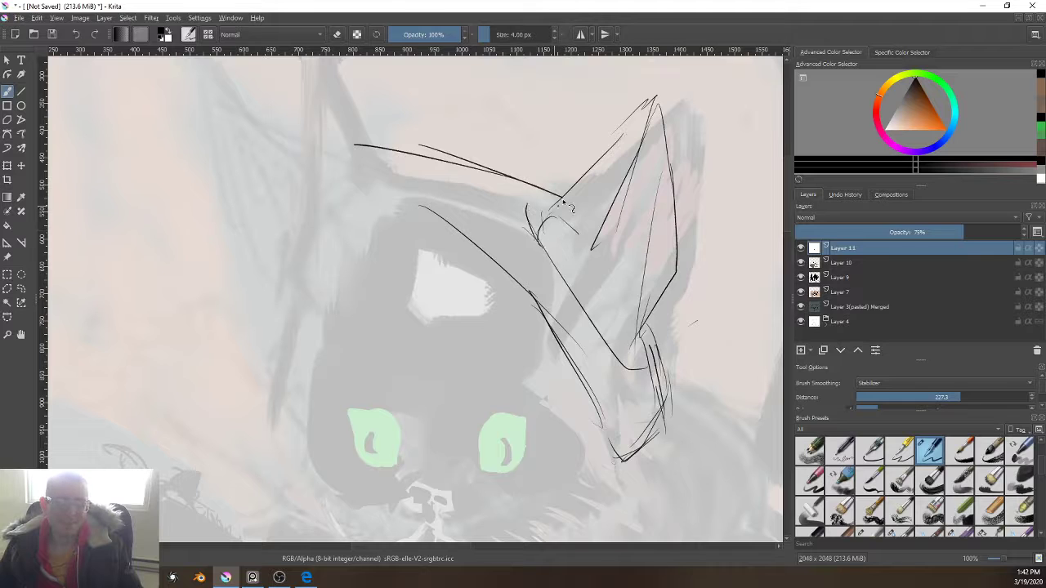
left_click_drag(561, 196, 396, 156)
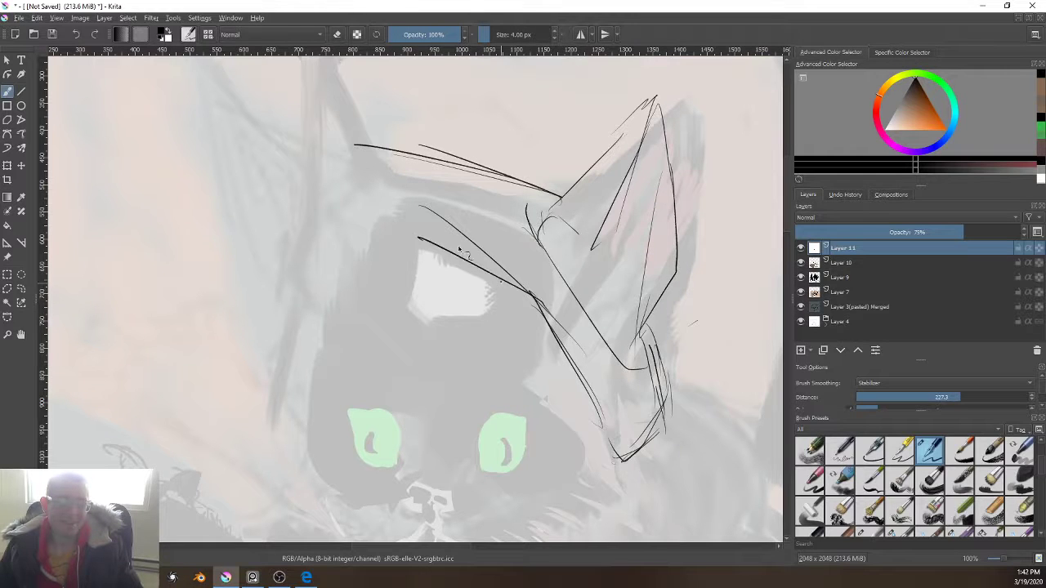
left_click_drag(529, 288, 356, 233)
Step: Sketch the left-hand ear with straight strokes for its sides and a diagonal line across its base
left_click_drag(406, 269, 456, 320)
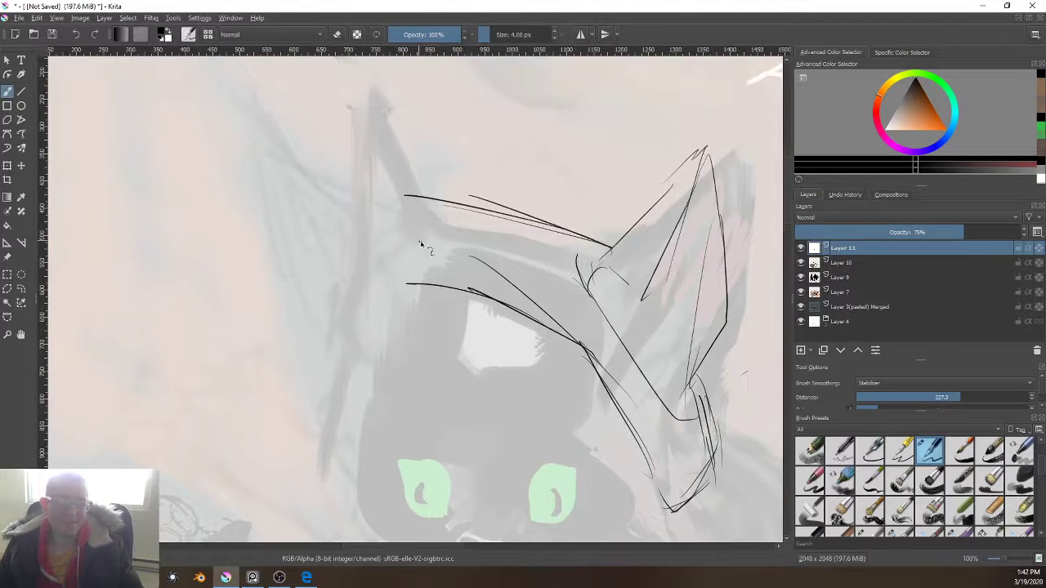
left_click_drag(425, 239, 339, 323)
mouse_move(364, 135)
left_mouse_down()
mouse_move(368, 102)
mouse_move(343, 313)
left_mouse_up()
Step: Draw a curve across the forehead to the base of the left-hand ear and bend a short line downward below the ear
left_click_drag(376, 343, 455, 198)
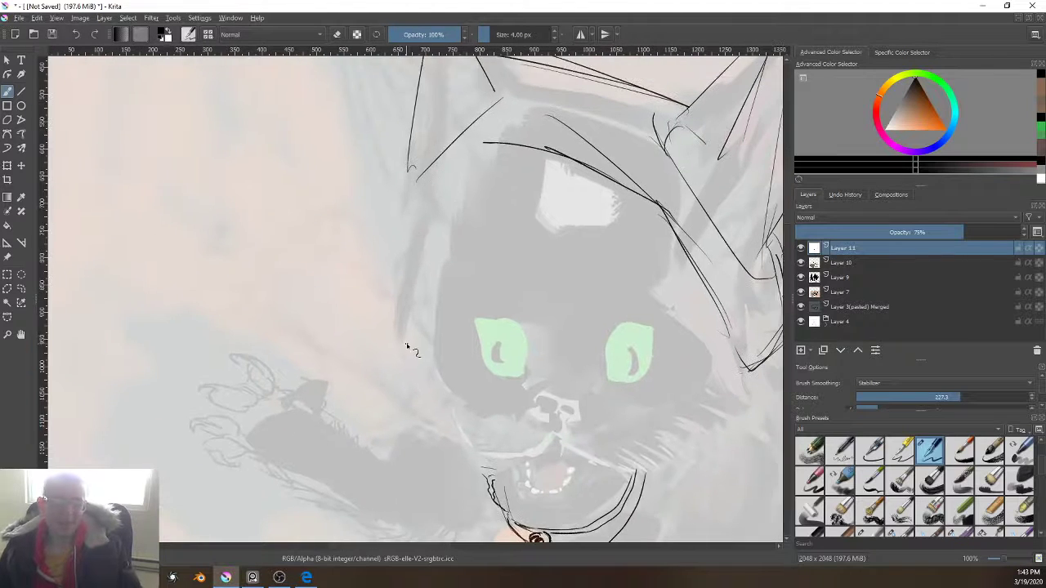
scroll(418, 283, "down", 3)
scroll(423, 308, "up", 1)
scroll(424, 309, "up", 1)
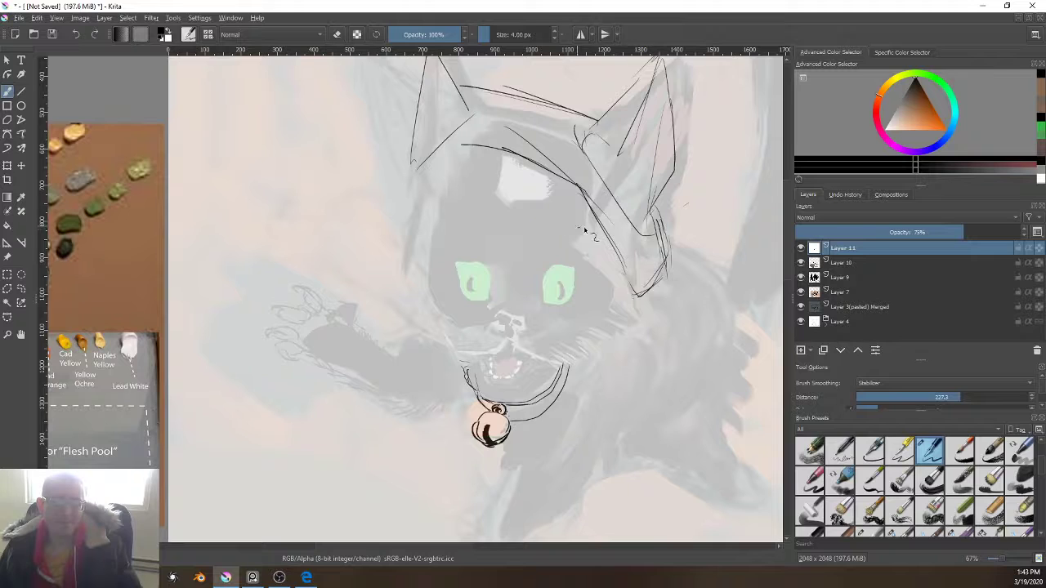
left_click_drag(595, 219, 425, 166)
mouse_move(513, 186)
left_mouse_down()
mouse_move(399, 167)
mouse_move(393, 214)
left_mouse_up()
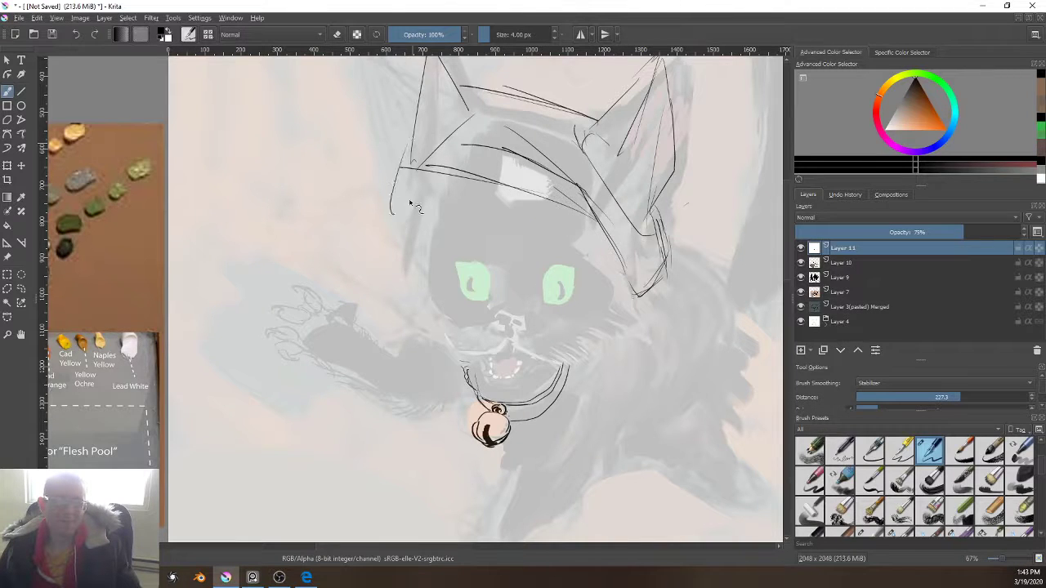
Step: Examine the sketched ears, forehead lines and collar as a whole, and the mouth area up close
left_click_drag(609, 367, 607, 245)
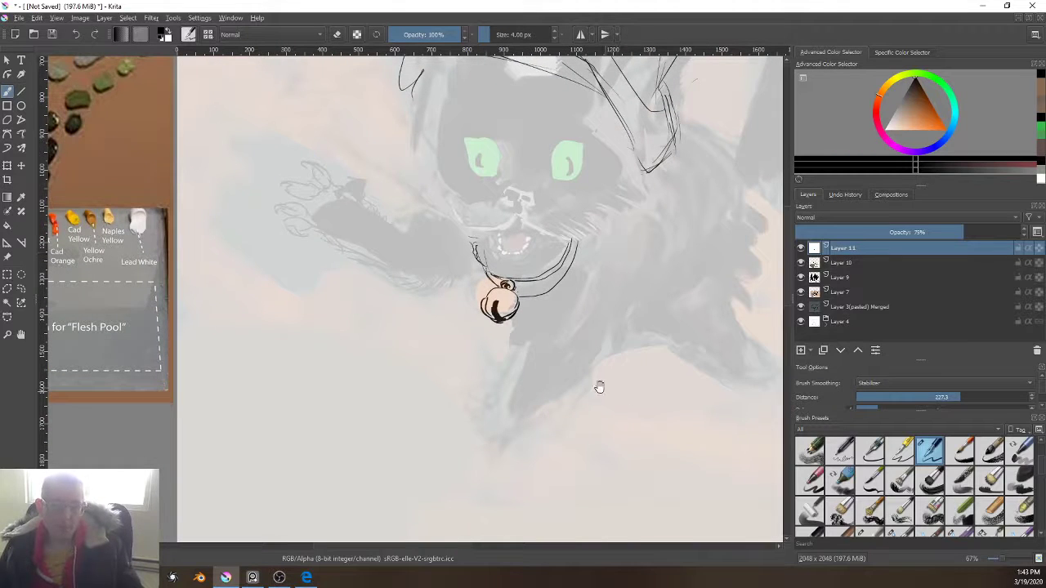
left_click_drag(597, 385, 584, 470)
left_click_drag(539, 299, 506, 343)
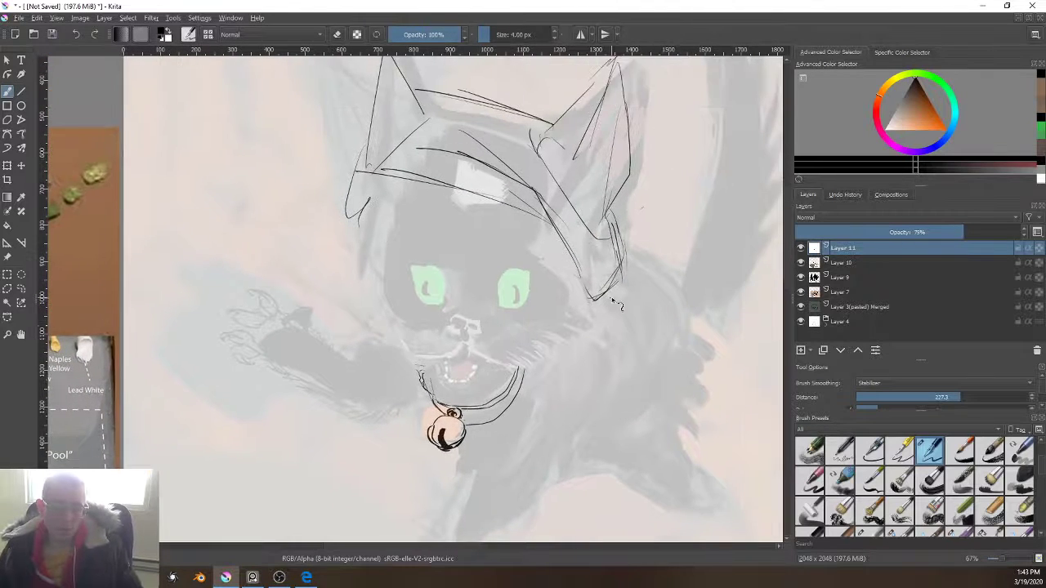
scroll(548, 335, "up", 5)
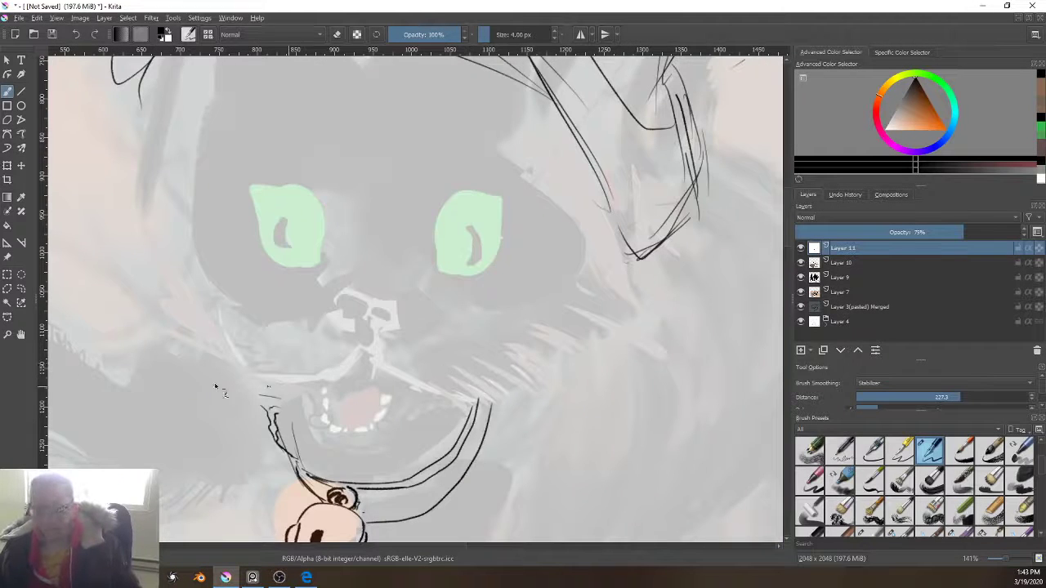
scroll(471, 378, "down", 1)
scroll(471, 378, "up", 2)
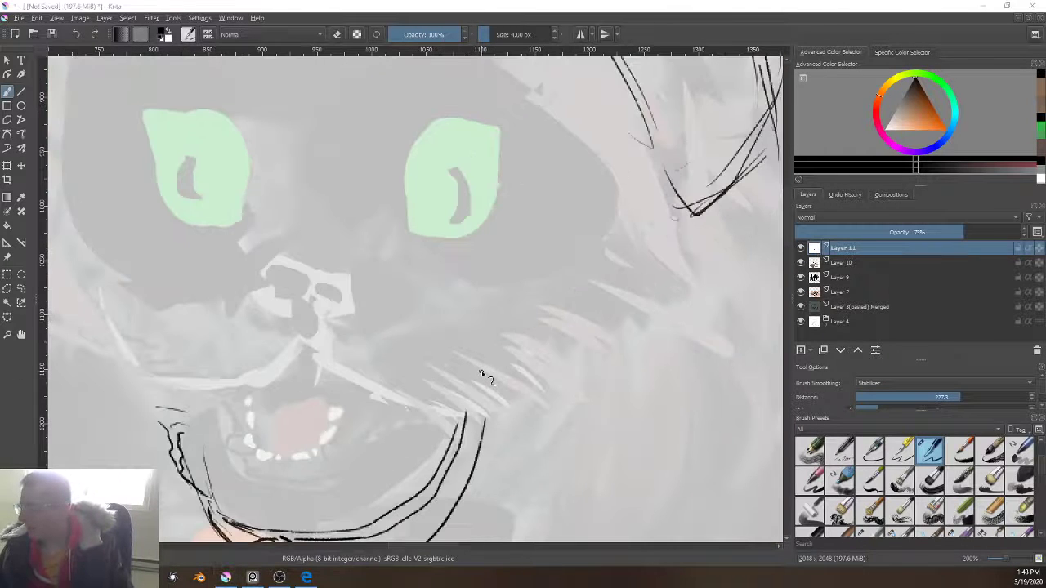
scroll(482, 374, "down", 2)
Step: Switch to the reference board and examine the cat illustrations and the cat family chart, including the tabby kitten, leopard and leopard cat
left_click(252, 578)
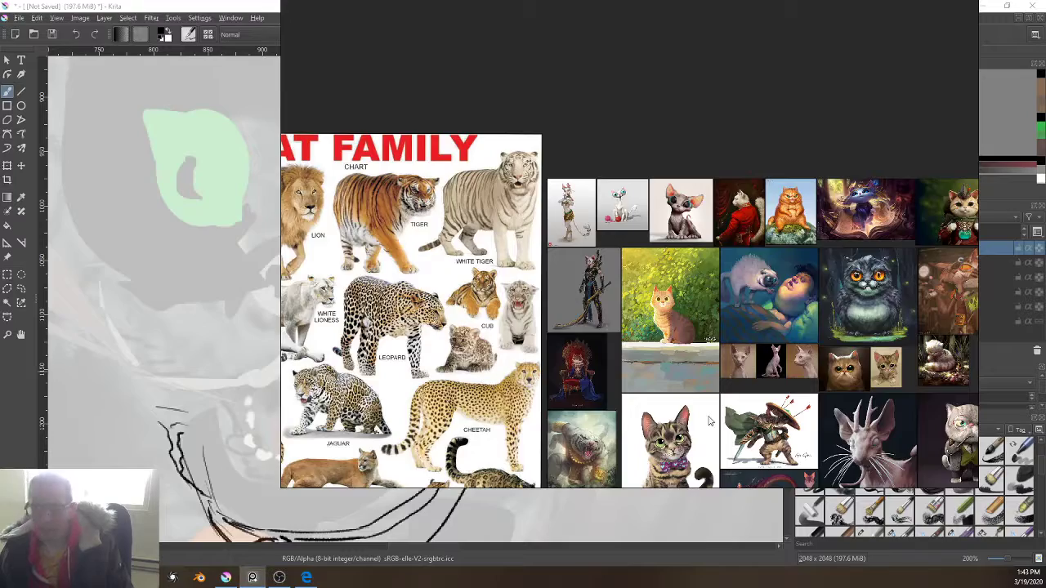
scroll(711, 418, "up", 3)
scroll(711, 419, "up", 2)
scroll(703, 413, "down", 4)
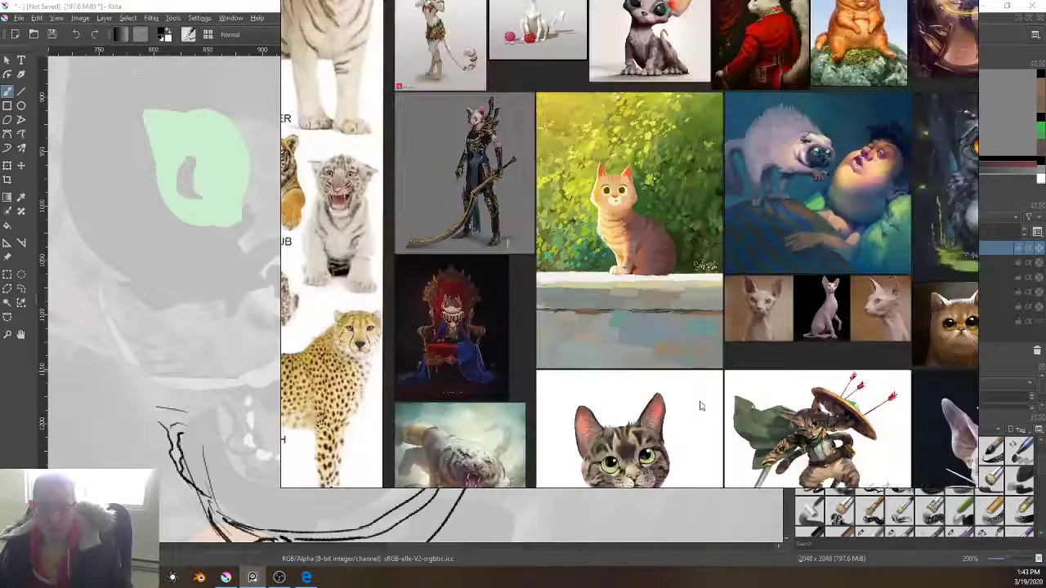
scroll(698, 406, "up", 2)
scroll(699, 406, "down", 2)
scroll(668, 393, "up", 4)
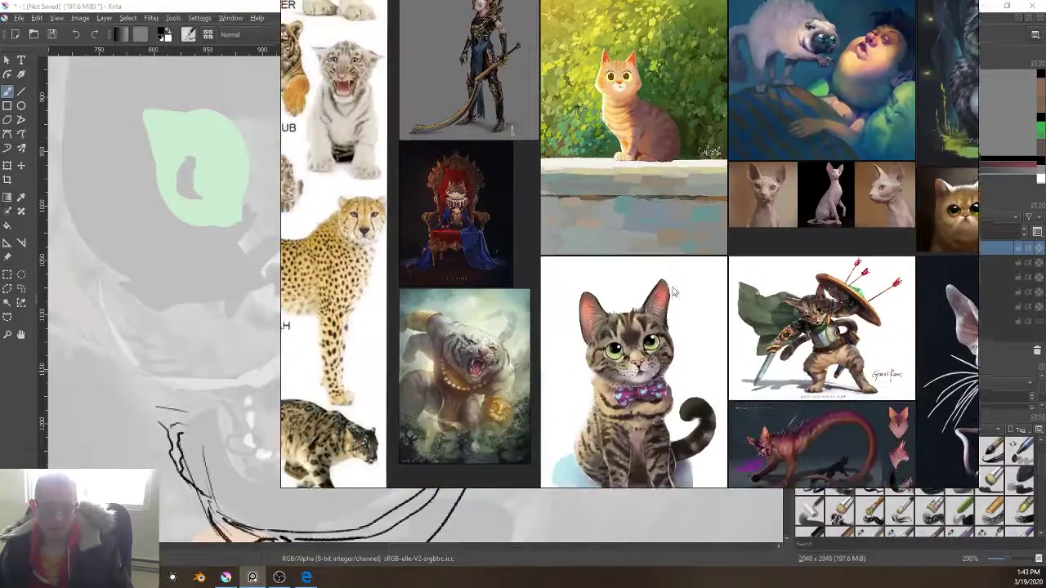
scroll(523, 274, "up", 1)
scroll(457, 232, "down", 2)
mouse_move(457, 233)
left_mouse_down()
mouse_move(613, 313)
mouse_move(956, 341)
mouse_move(1012, 371)
left_mouse_up()
scroll(540, 340, "down", 4)
scroll(540, 340, "up", 8)
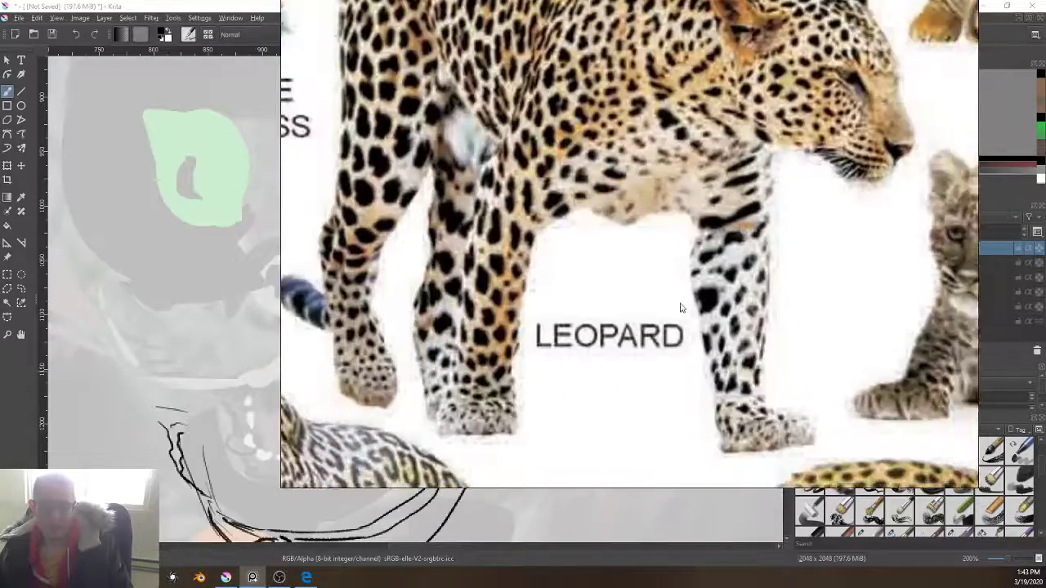
scroll(374, 292, "down", 6)
scroll(648, 265, "up", 8)
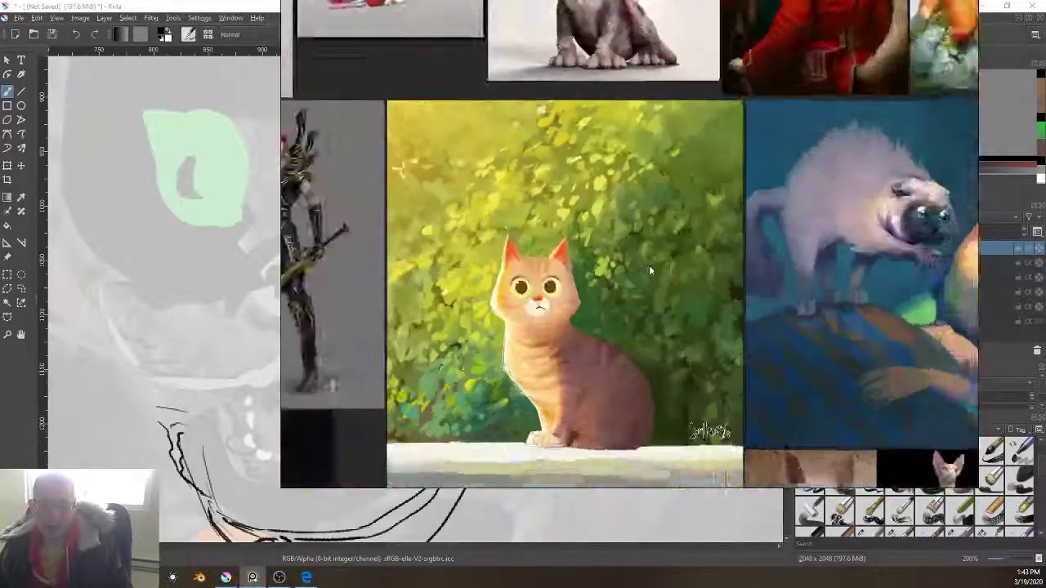
left_click_drag(617, 222, 627, 583)
scroll(556, 351, "up", 4)
scroll(607, 196, "down", 8)
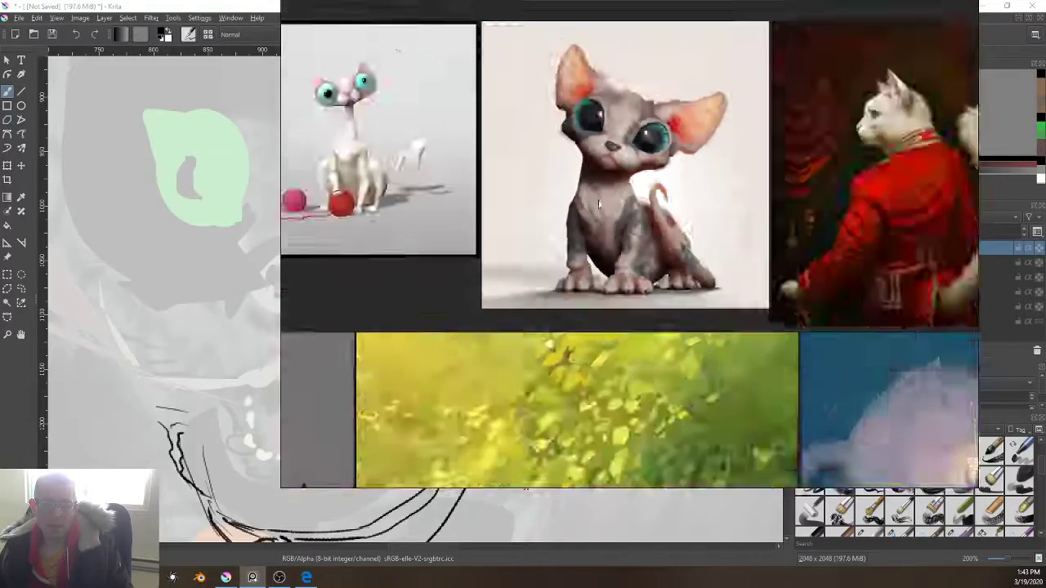
scroll(840, 239, "down", 6)
scroll(583, 265, "up", 8)
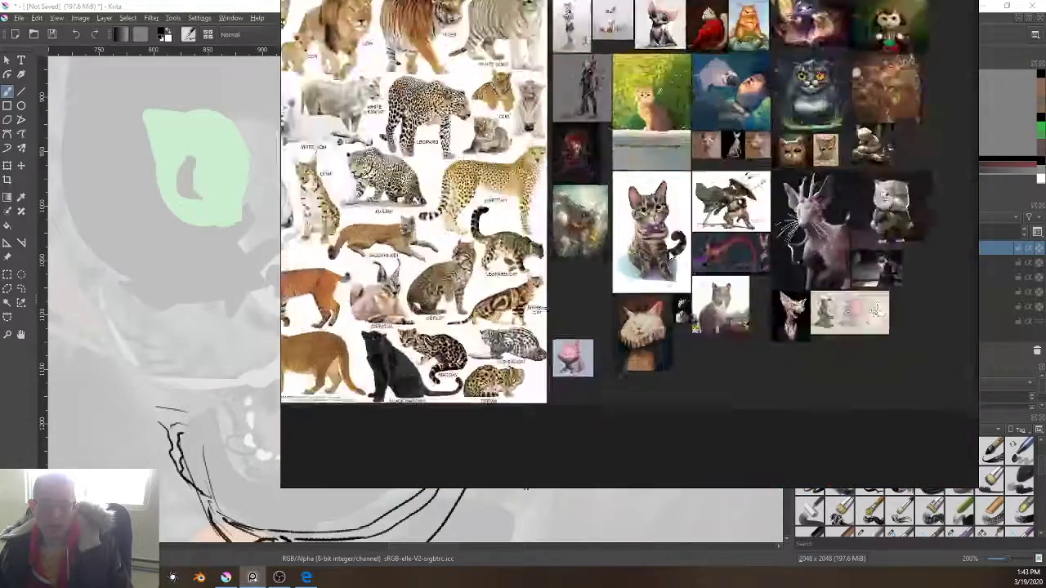
scroll(583, 266, "up", 3)
scroll(707, 218, "down", 2)
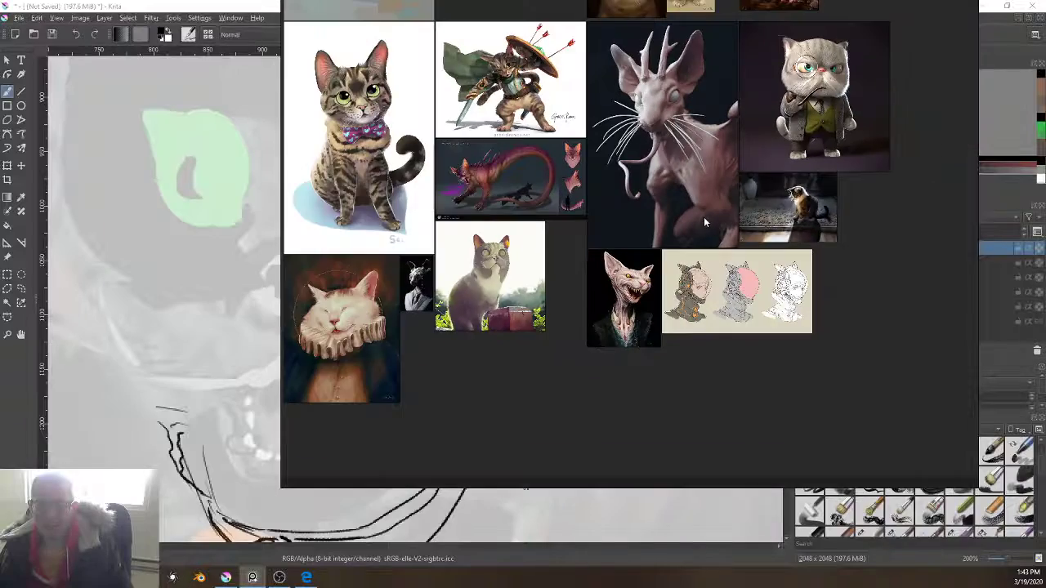
scroll(675, 257, "down", 4)
left_click_drag(705, 145, 915, 271)
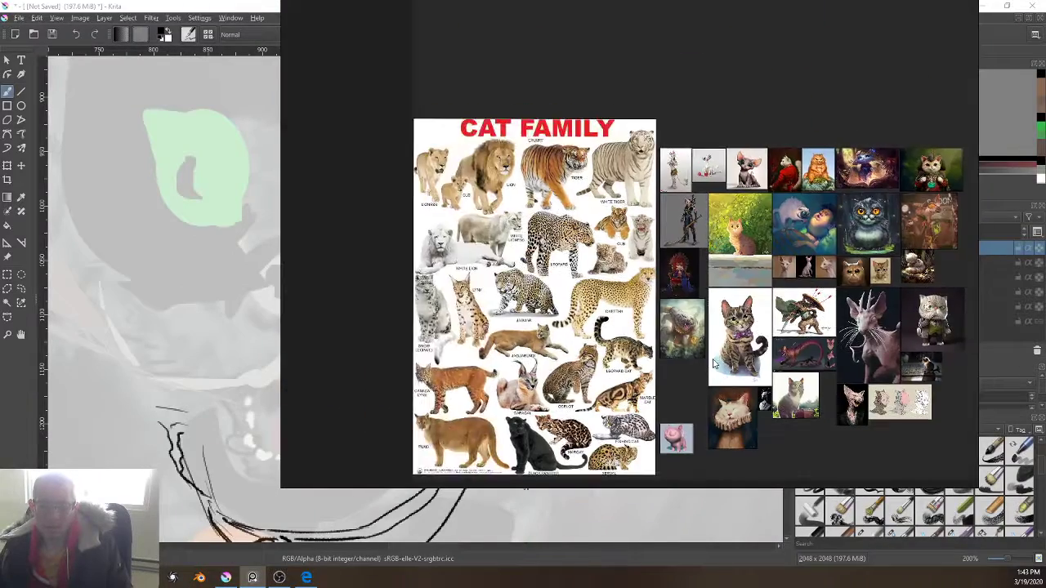
scroll(626, 134, "down", 1)
left_click_drag(626, 135, 790, 67)
scroll(796, 241, "up", 6)
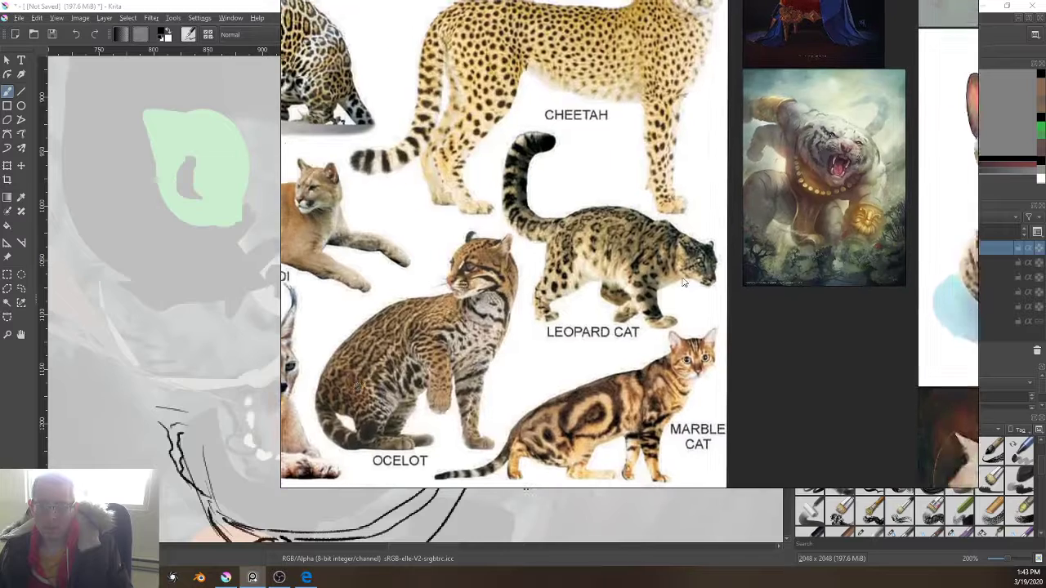
scroll(814, 165, "up", 4)
left_click_drag(813, 165, 613, 234)
left_click_drag(536, 200, 1044, 203)
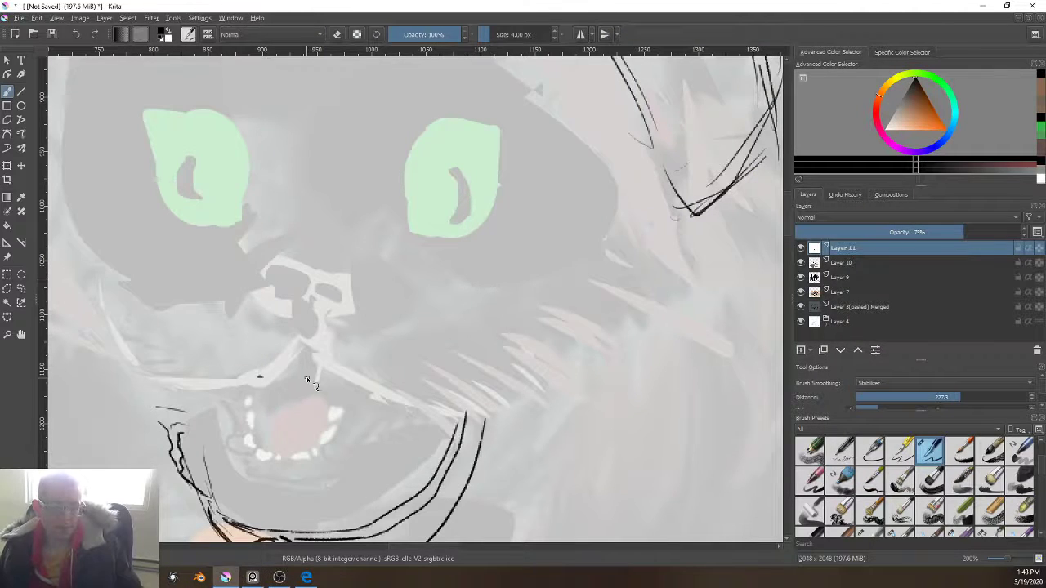
Step: Return to the painting and examine the reference photos around the canvas, especially the black kitten's eyes and nose
left_click_drag(425, 369, 466, 85)
scroll(292, 211, "down", 7)
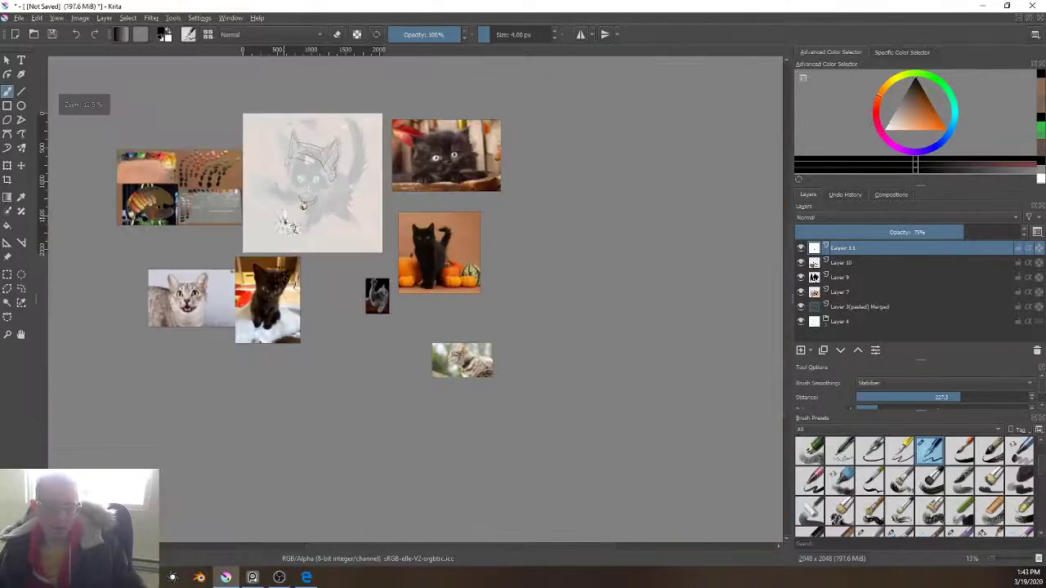
scroll(285, 280, "up", 5)
scroll(170, 303, "up", 2)
scroll(171, 303, "down", 6)
scroll(591, 348, "up", 3)
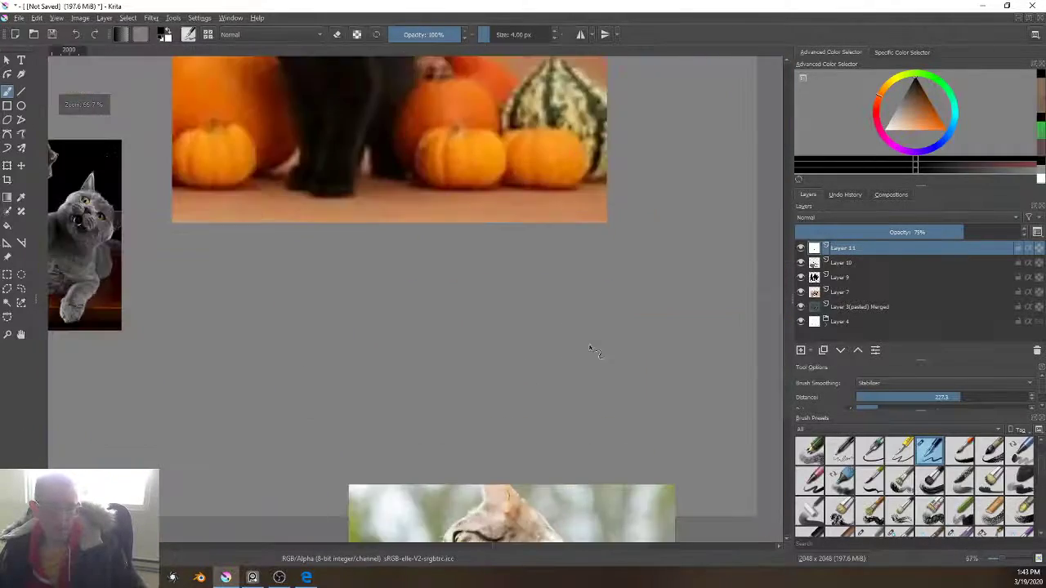
left_click_drag(441, 221, 550, 539)
scroll(400, 190, "up", 15)
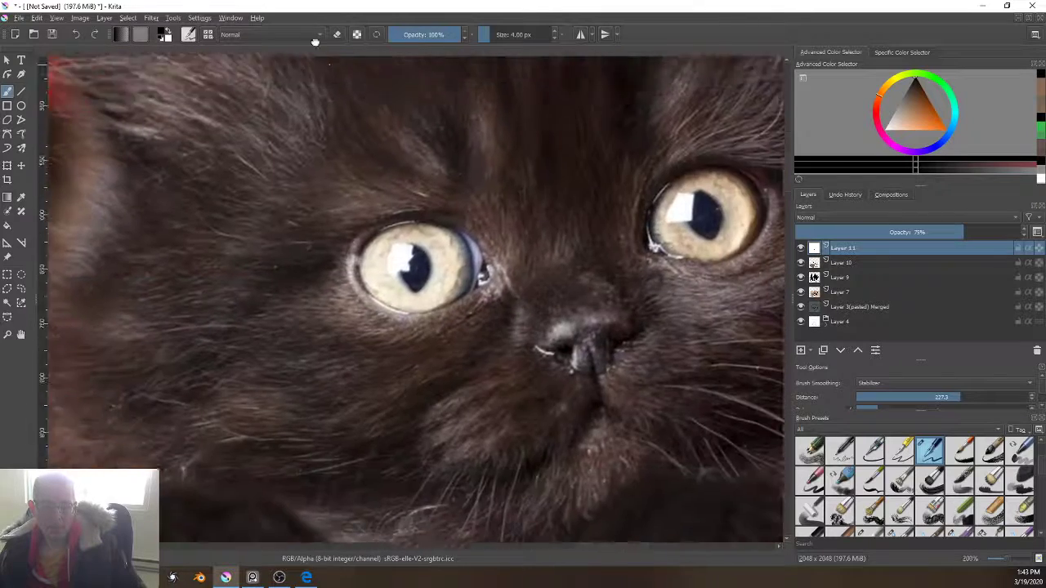
left_click_drag(314, 41, 299, 16)
scroll(529, 216, "up", 1)
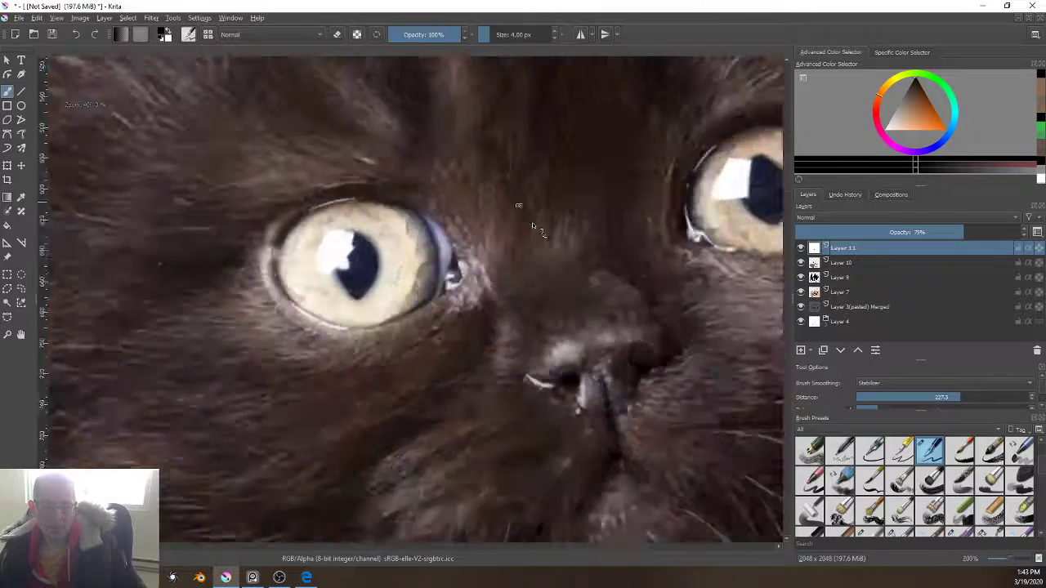
left_click_drag(606, 305, 640, 340)
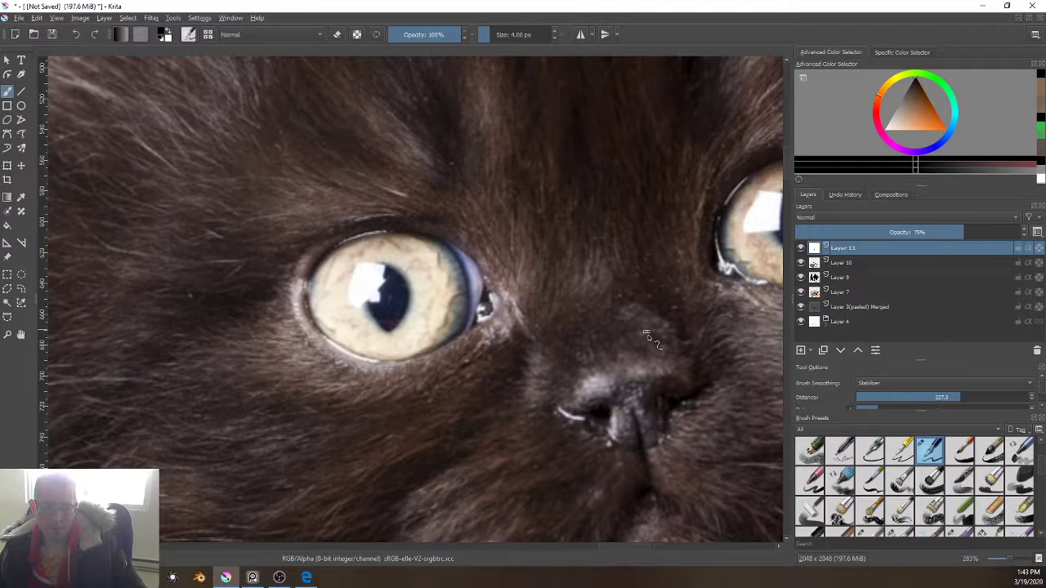
key("1")
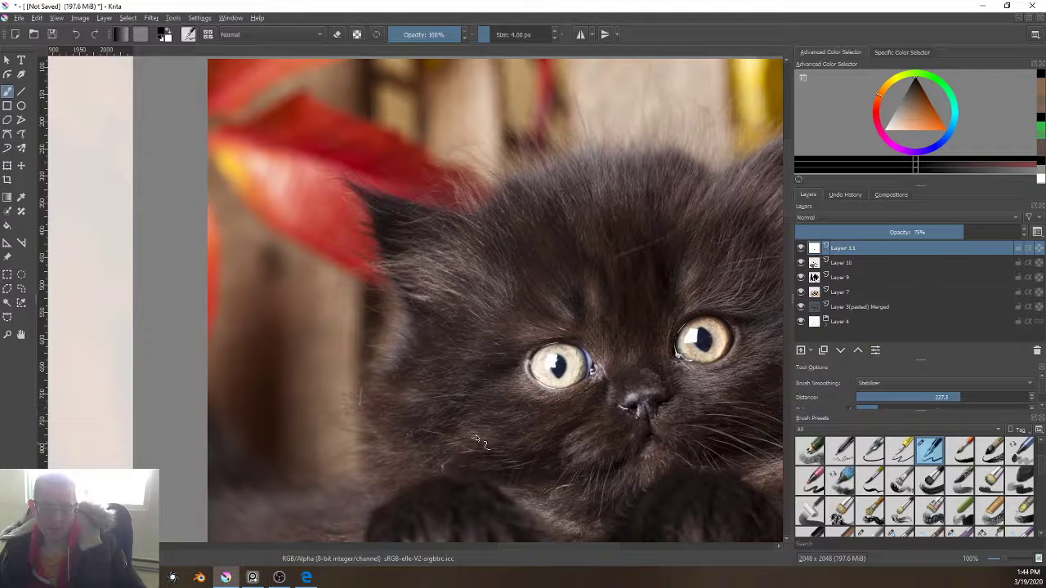
Step: Outline the kitten's nose in black line with a curved centre line, two rounded upper lobes and sides tapering toward the mouth
scroll(474, 437, "down", 3)
left_click_drag(187, 425, 269, 346)
scroll(261, 350, "up", 4)
left_click_drag(192, 410, 299, 292)
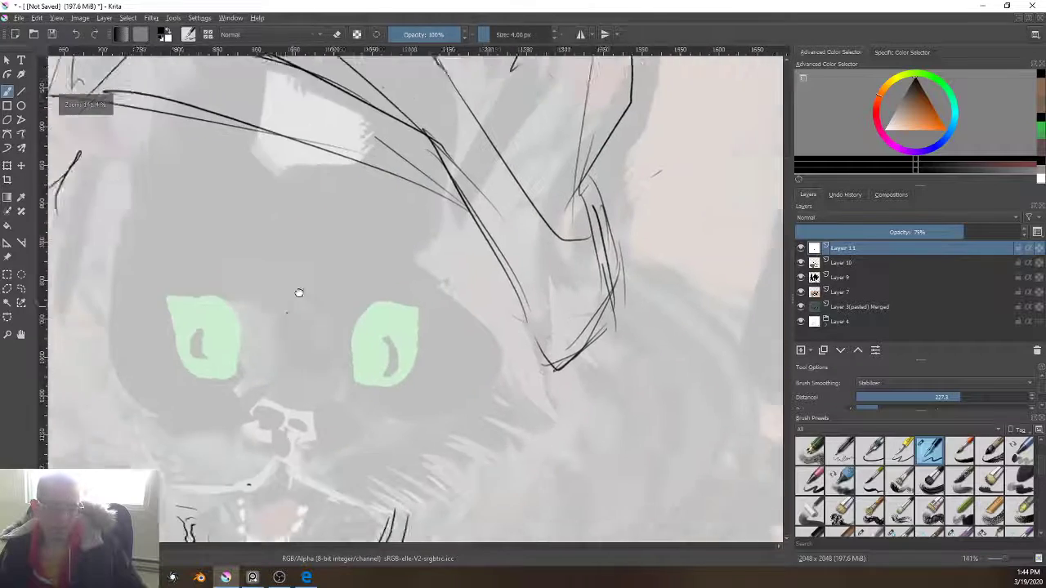
scroll(299, 292, "up", 6)
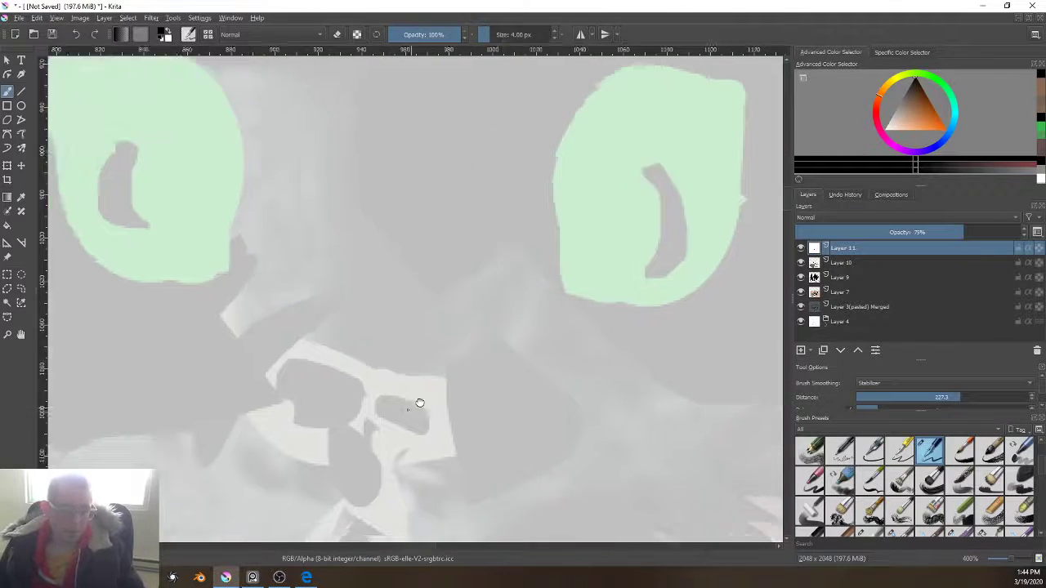
left_click_drag(419, 403, 589, 250)
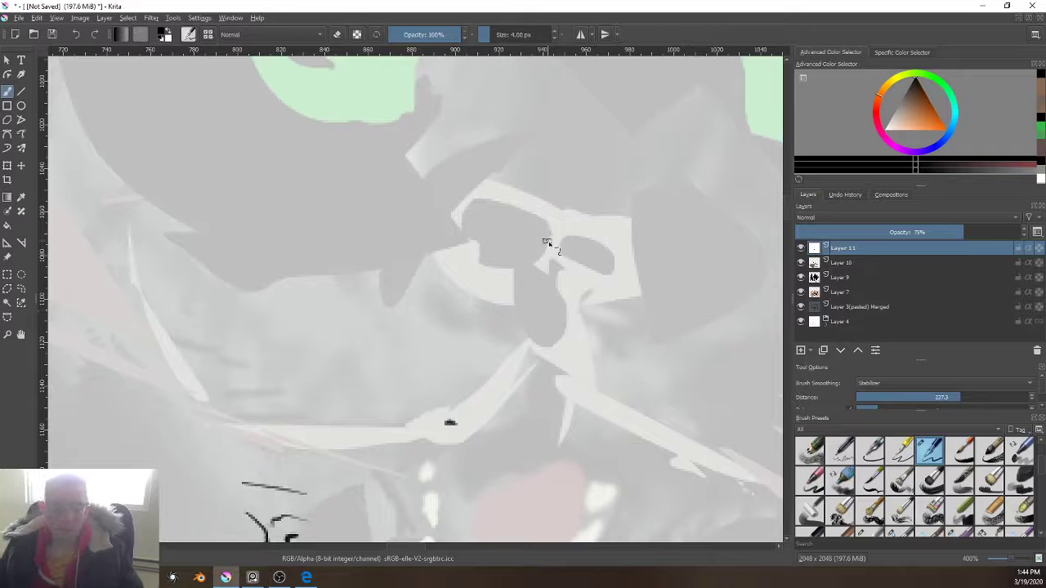
mouse_move(518, 317)
left_mouse_down()
mouse_move(555, 292)
mouse_move(568, 225)
mouse_move(556, 286)
mouse_move(564, 255)
mouse_move(554, 168)
left_mouse_up()
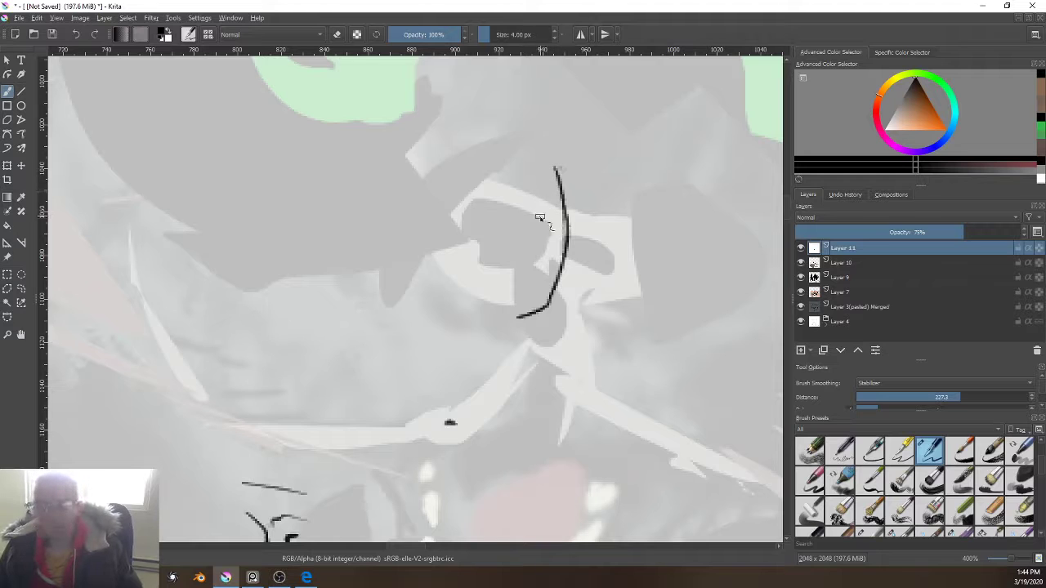
mouse_move(554, 173)
left_mouse_down()
mouse_move(471, 164)
mouse_move(431, 200)
mouse_move(441, 228)
mouse_move(462, 233)
mouse_move(478, 212)
mouse_move(459, 222)
mouse_move(489, 237)
mouse_move(480, 222)
mouse_move(510, 255)
mouse_move(529, 307)
left_mouse_up()
mouse_move(611, 269)
left_mouse_down()
mouse_move(589, 319)
mouse_move(640, 243)
mouse_move(613, 287)
mouse_move(635, 240)
mouse_move(618, 172)
mouse_move(651, 165)
mouse_move(679, 188)
mouse_move(678, 203)
mouse_move(683, 191)
mouse_move(668, 252)
mouse_move(684, 233)
mouse_move(666, 253)
mouse_move(648, 236)
mouse_move(618, 270)
left_mouse_up()
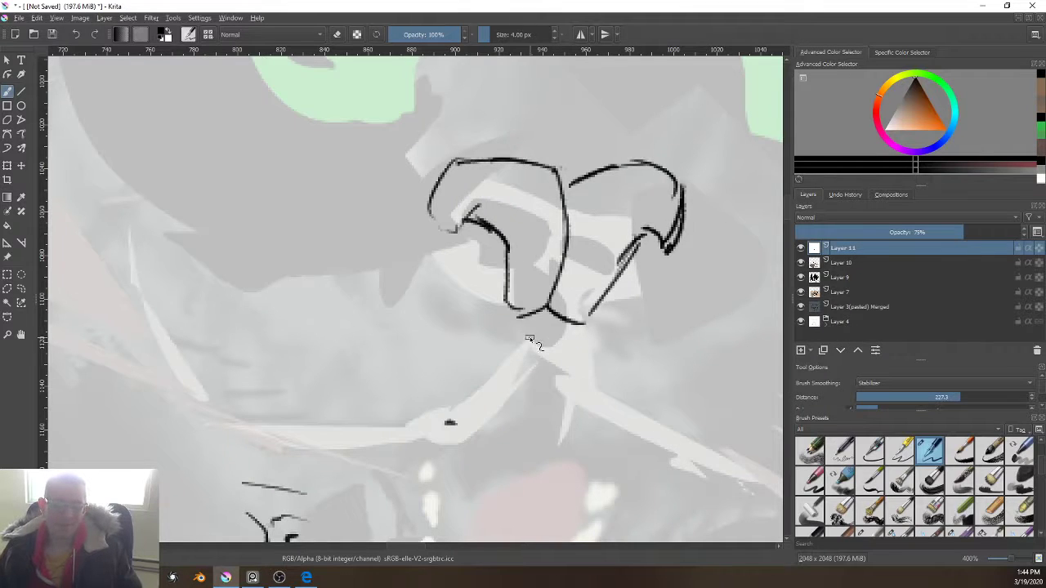
scroll(531, 336, "down", 3)
scroll(532, 342, "down", 3)
scroll(523, 327, "up", 5)
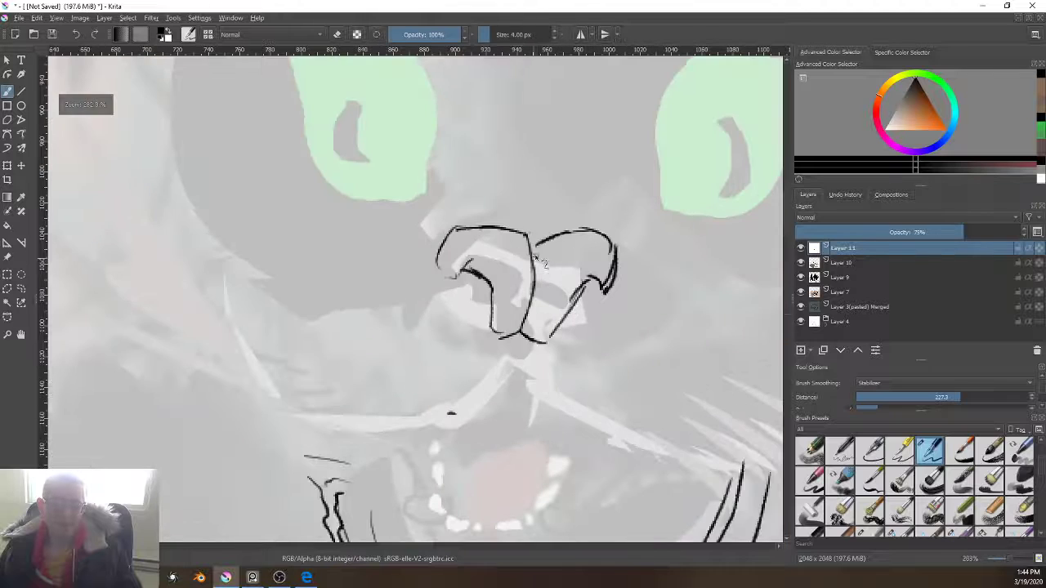
Step: Redraw the nose's centre line with a stronger curve, thicken its left inner edge in black, and undo the last stroke
left_click_drag(536, 260, 534, 311)
mouse_move(536, 251)
left_mouse_down()
mouse_move(527, 339)
mouse_move(485, 283)
left_mouse_up()
mouse_move(493, 330)
left_mouse_down()
mouse_move(480, 285)
mouse_move(531, 301)
mouse_move(538, 279)
mouse_move(527, 287)
mouse_move(538, 281)
mouse_move(533, 313)
mouse_move(534, 273)
mouse_move(525, 309)
left_mouse_up()
key("e")
key("e")
key("e")
key("e")
key("e")
key("e")
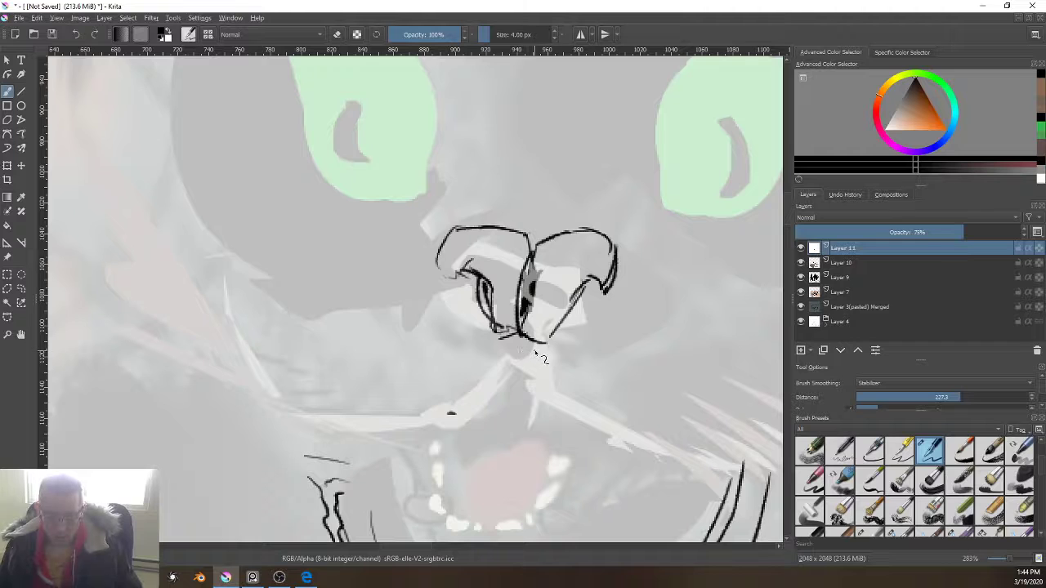
key("ctrl+z")
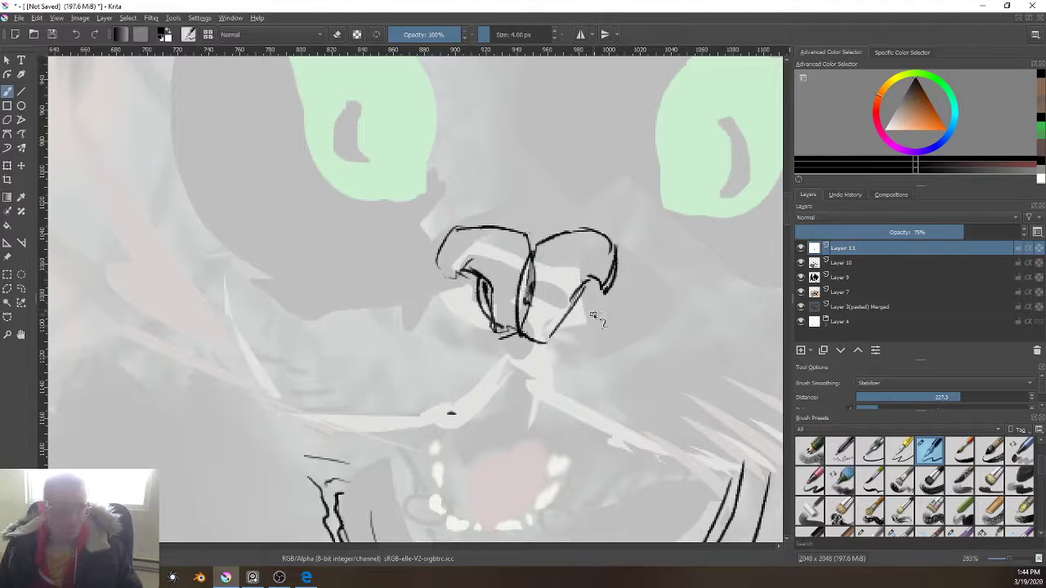
Step: Paint over the surplus black lines beside the nose's centre line and along its left inner edge with the light colour
key("c")
key("b")
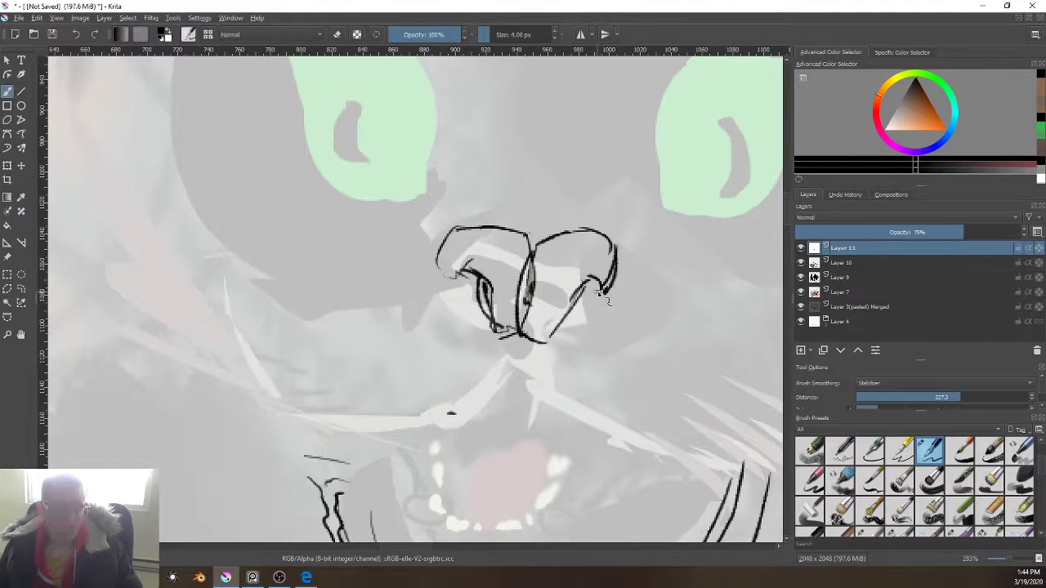
key("x")
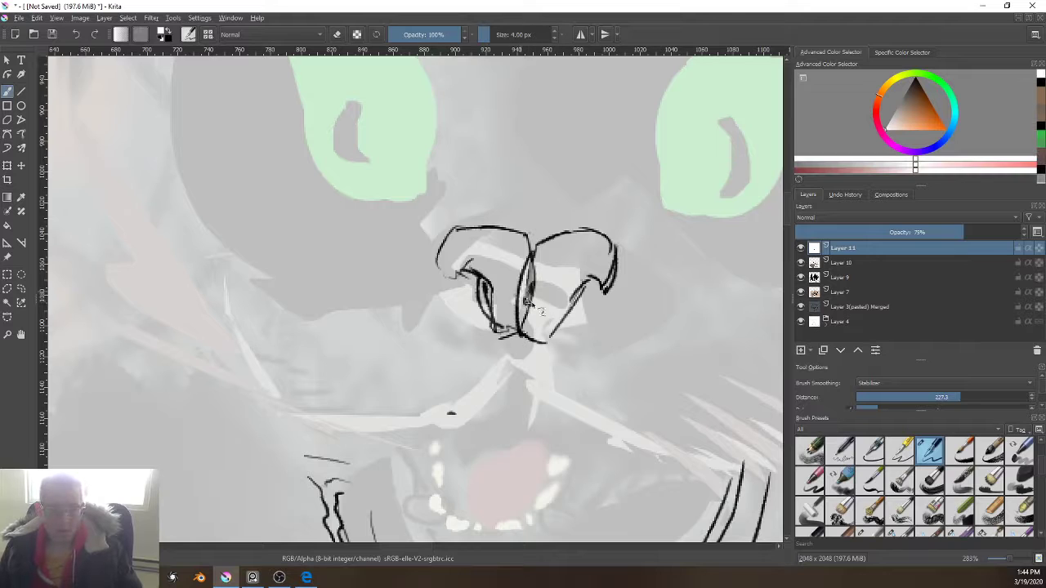
left_click_drag(535, 319, 531, 273)
key("x")
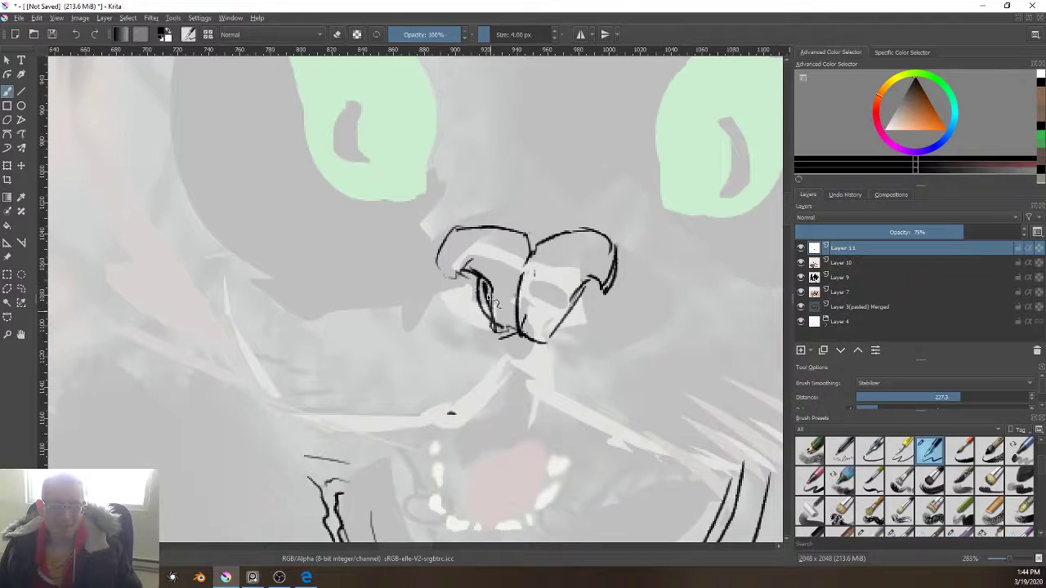
key("x")
left_click_drag(495, 324, 488, 285)
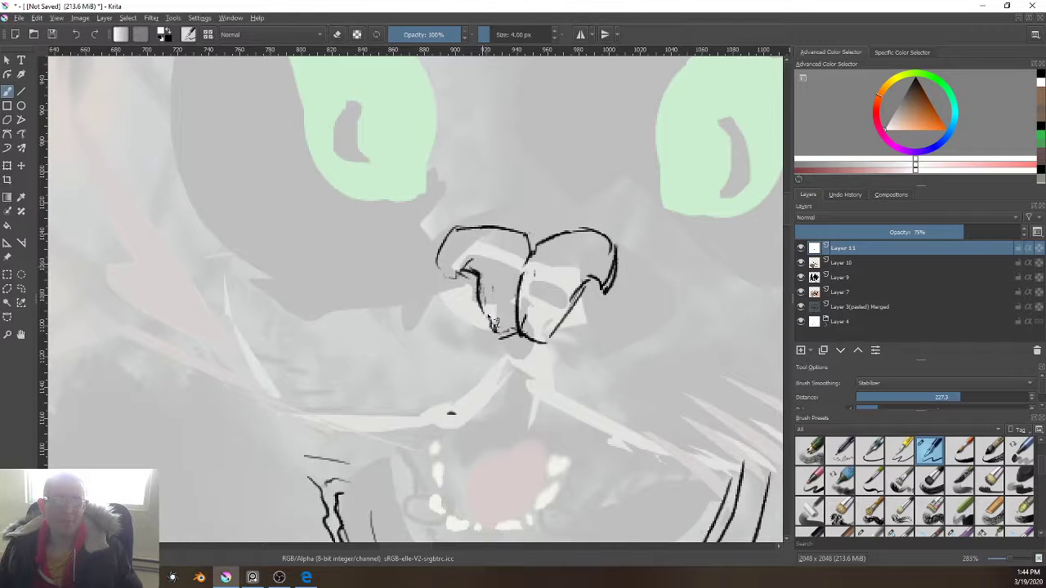
key("x")
Step: Draw a short vertical line below the nose, spreading upper lip lines, and a V-shaped open lower jaw in black
mouse_move(475, 279)
left_mouse_down()
mouse_move(516, 401)
mouse_move(433, 431)
left_mouse_up()
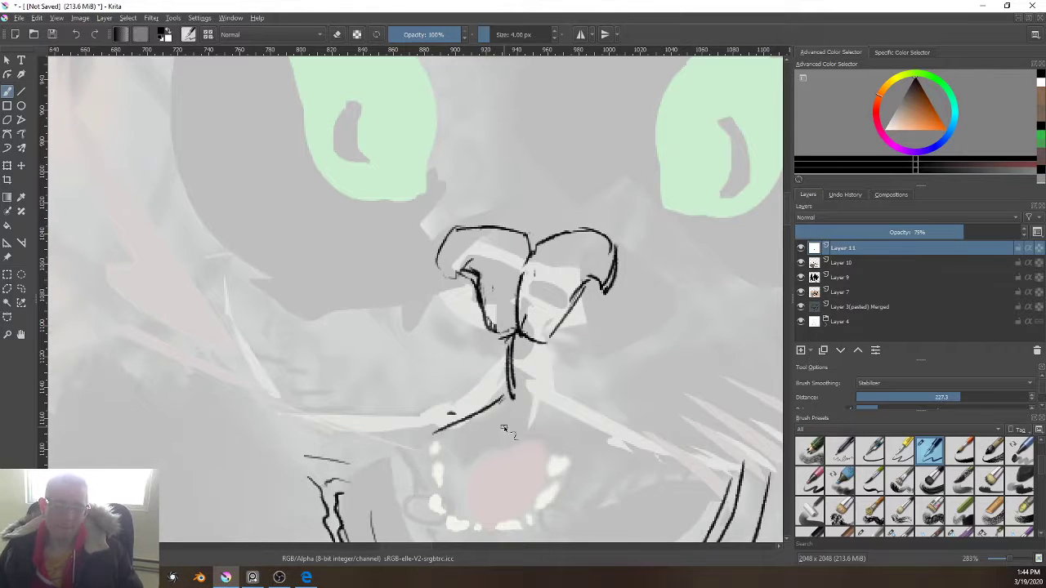
scroll(444, 371, "down", 10)
scroll(505, 401, "up", 4)
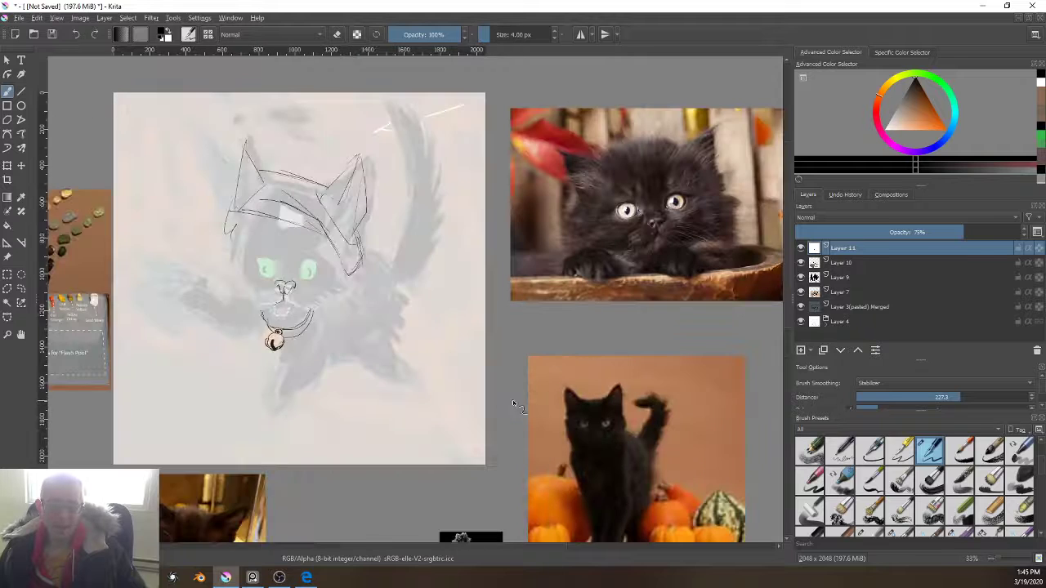
scroll(507, 402, "up", 2)
scroll(243, 298, "down", 1)
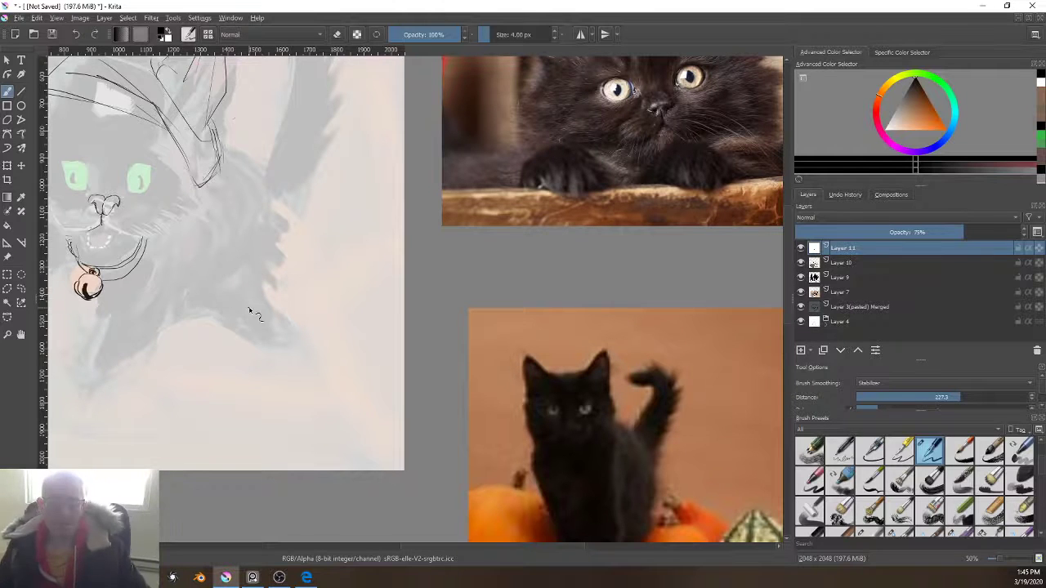
scroll(245, 294, "up", 2)
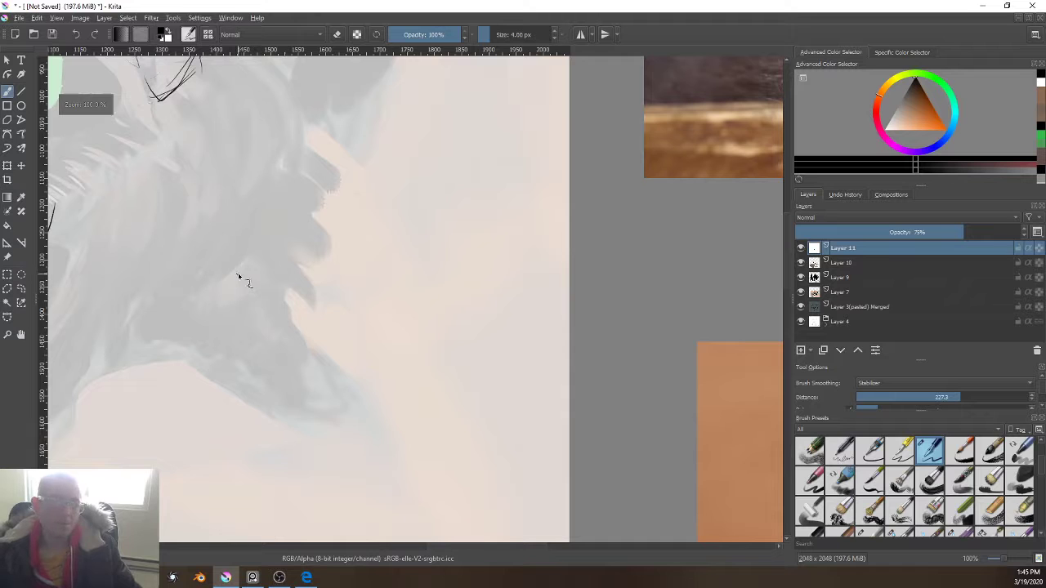
left_click_drag(263, 323, 850, 428)
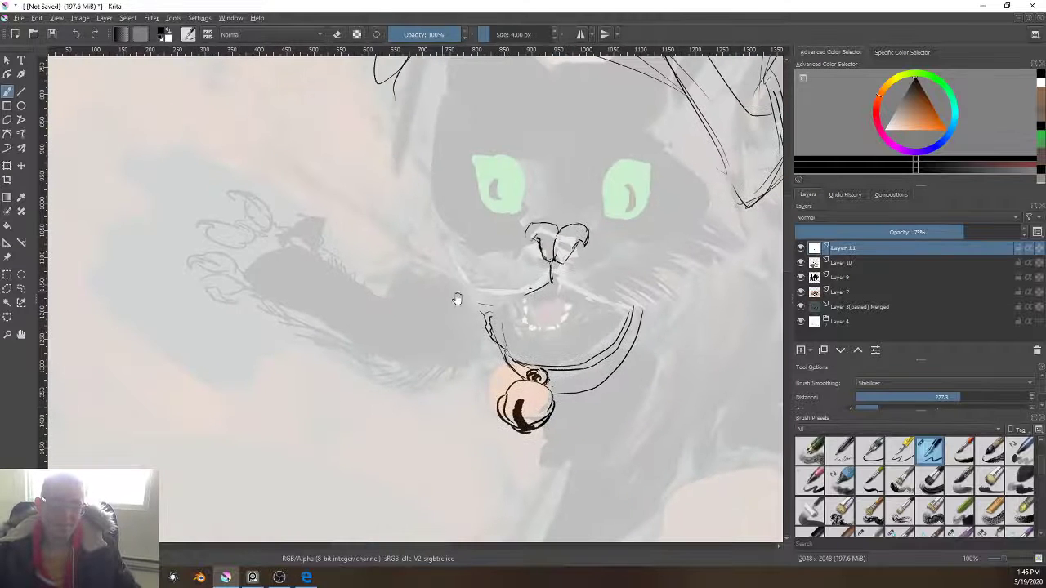
scroll(496, 294, "up", 1)
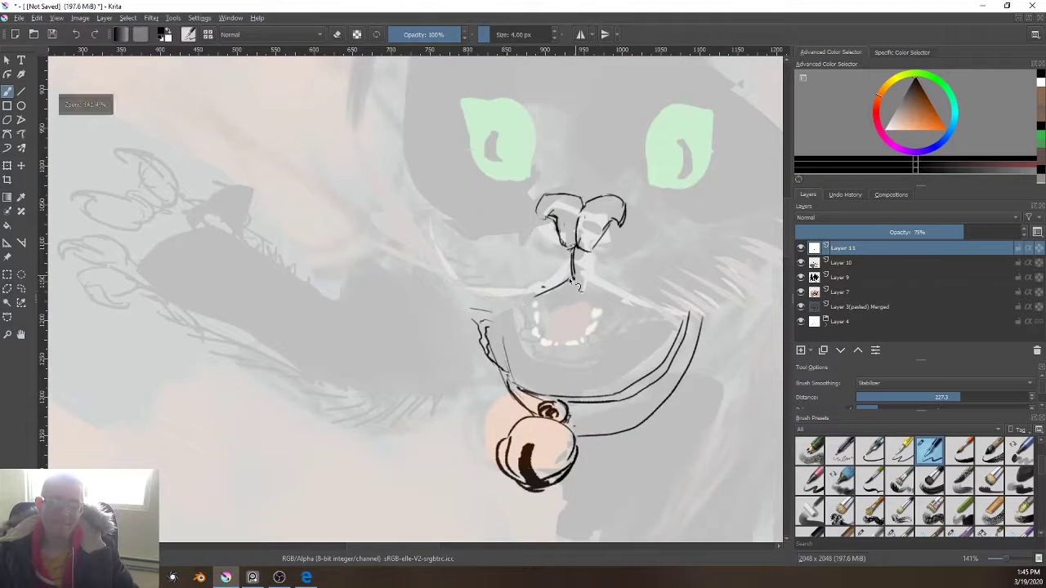
left_click_drag(575, 286, 564, 284)
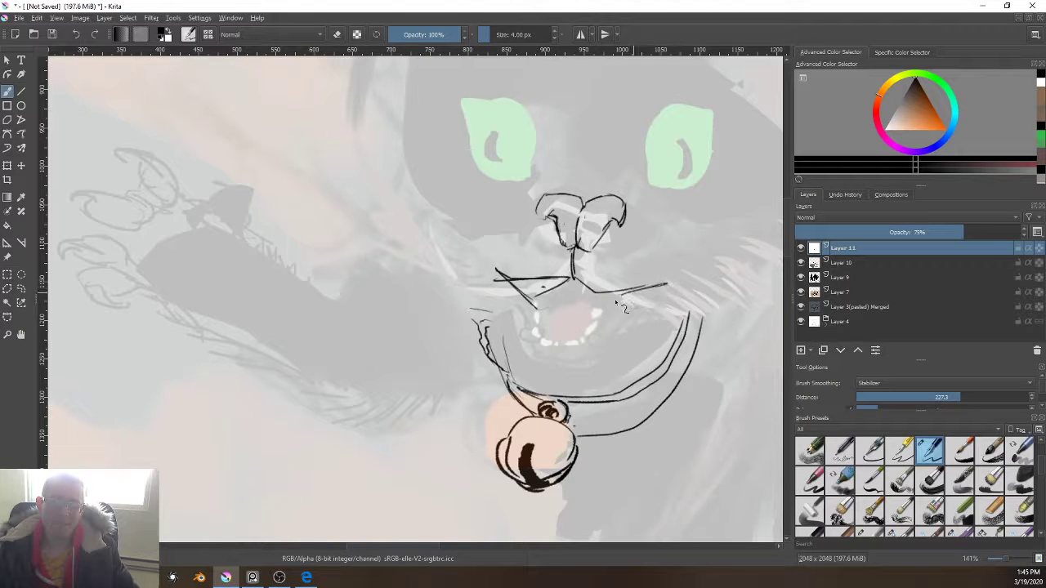
left_click_drag(614, 300, 559, 317)
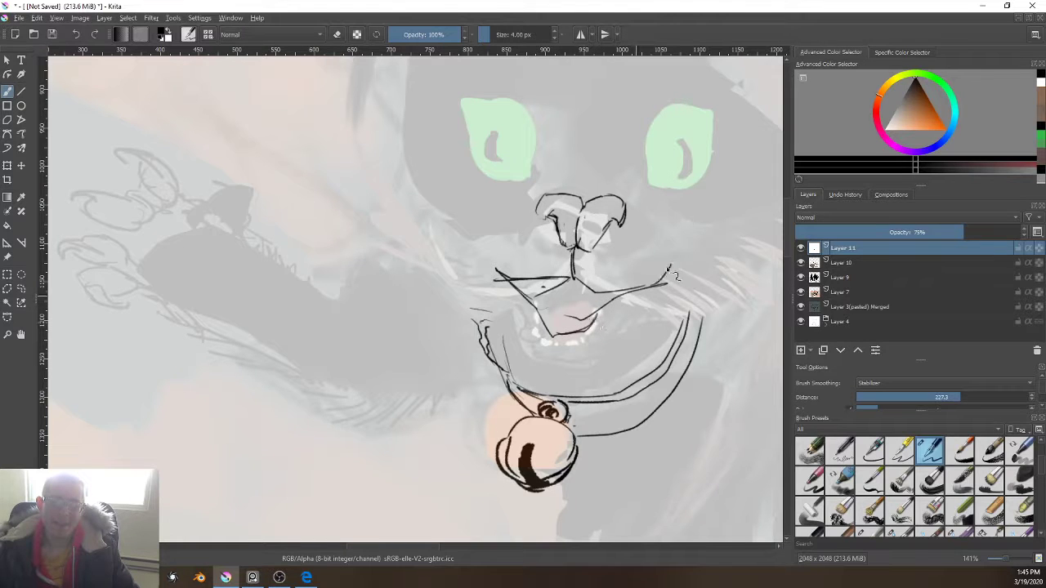
left_click_drag(642, 289, 607, 323)
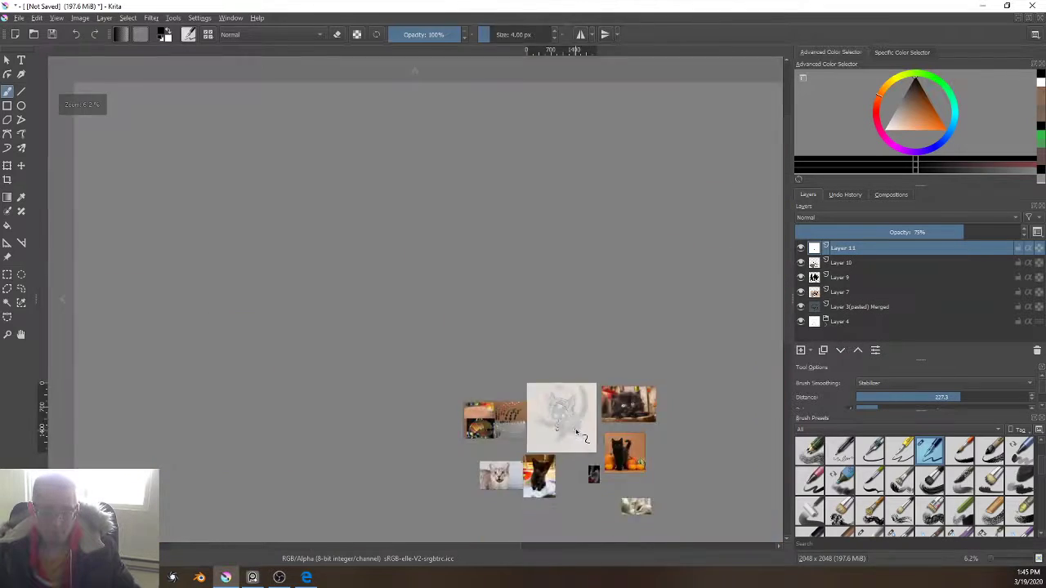
Step: Examine the reference photos around the canvas, especially the grey cat with the raised paw and the open-mouthed silver tabby
scroll(576, 432, "up", 4)
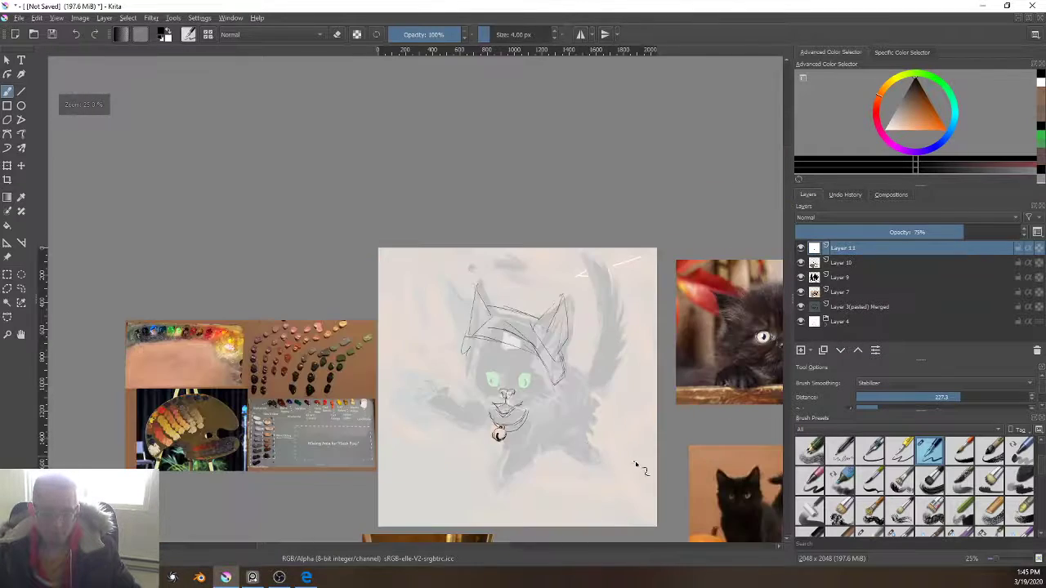
left_click_drag(637, 465, 502, 429)
scroll(510, 413, "up", 3)
scroll(509, 411, "down", 5)
left_click_drag(396, 437, 394, 282)
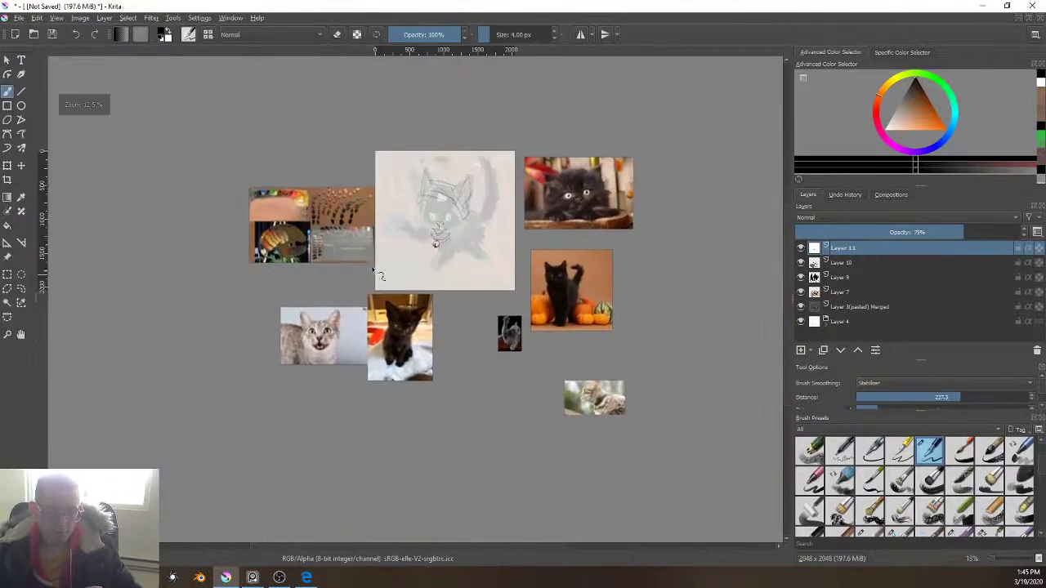
scroll(394, 282, "up", 3)
left_click_drag(634, 372, 443, 199)
scroll(488, 256, "up", 3)
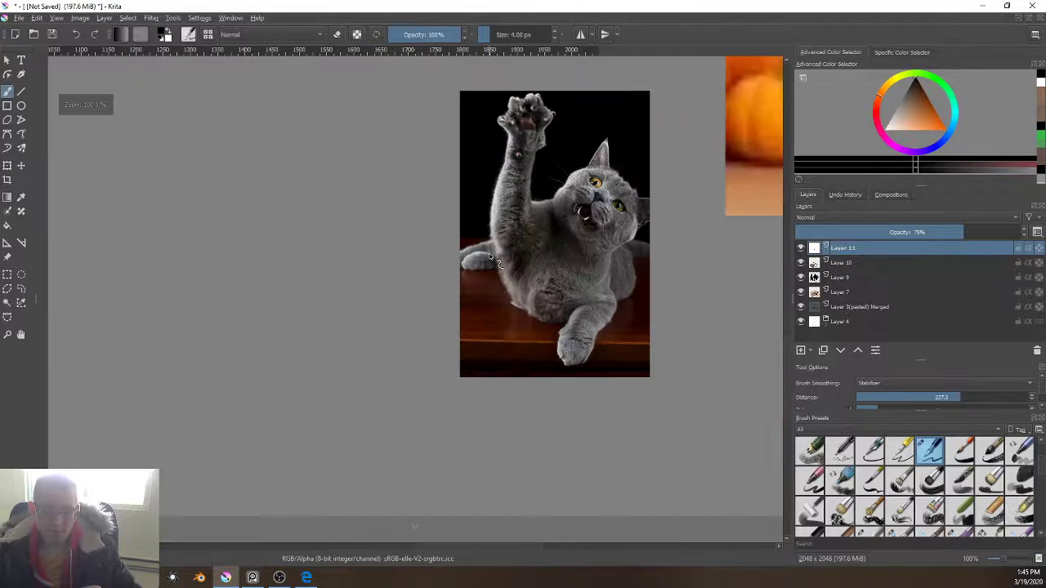
scroll(488, 257, "up", 1)
scroll(360, 249, "down", 4)
left_click_drag(247, 282, 541, 379)
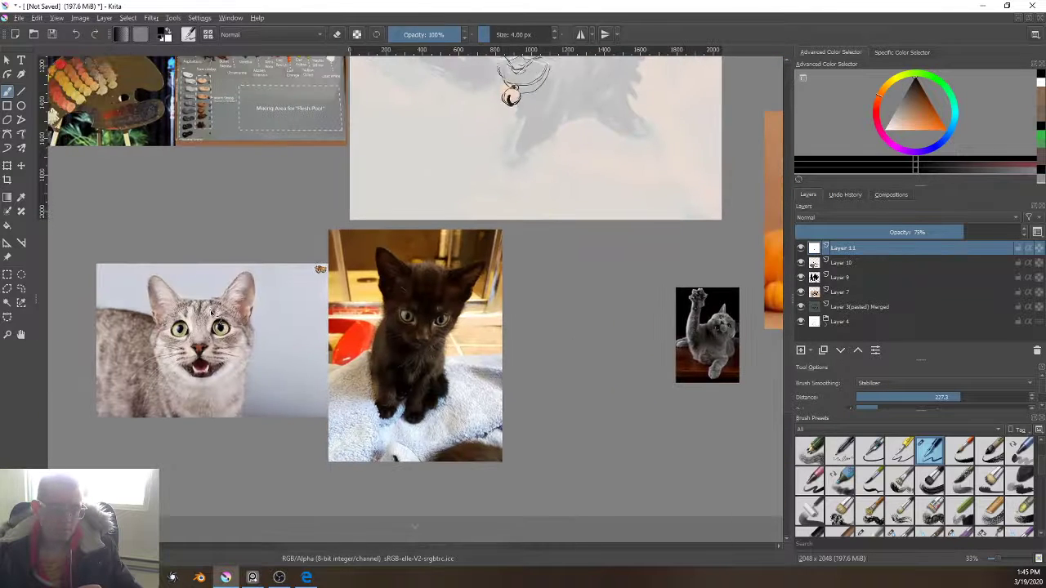
Step: Sketch small round teeth inside the kitten's open mouth and reinforce its lip lines in black
left_click_drag(400, 222, 368, 325)
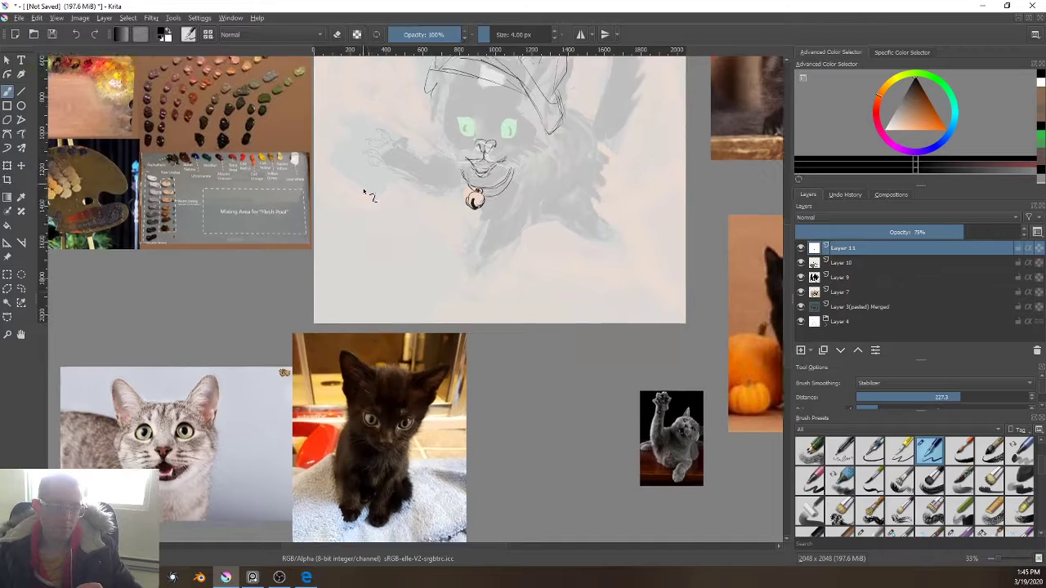
left_click_drag(365, 208, 364, 313)
scroll(364, 313, "up", 4)
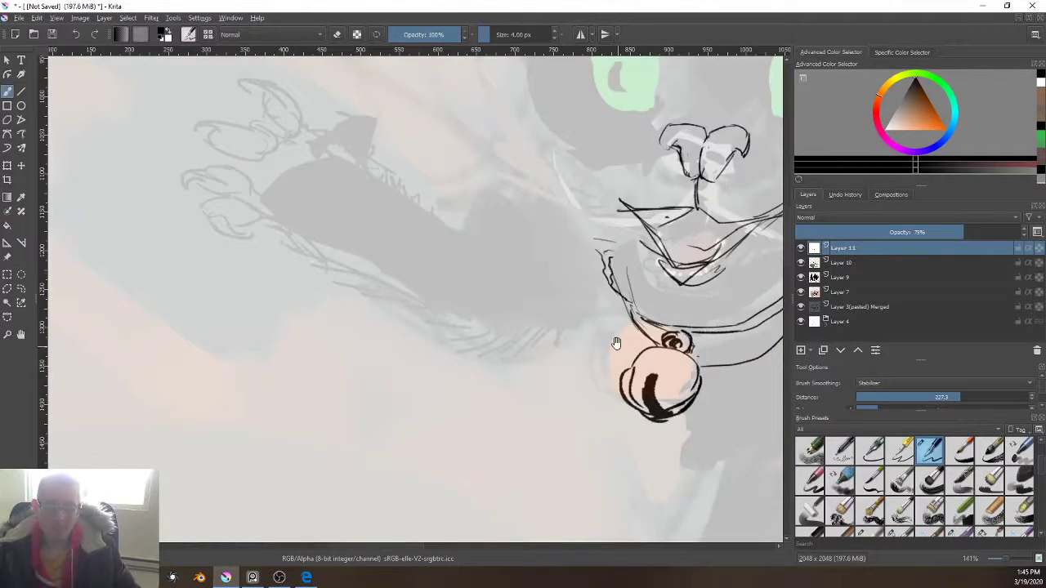
left_click_drag(616, 343, 470, 468)
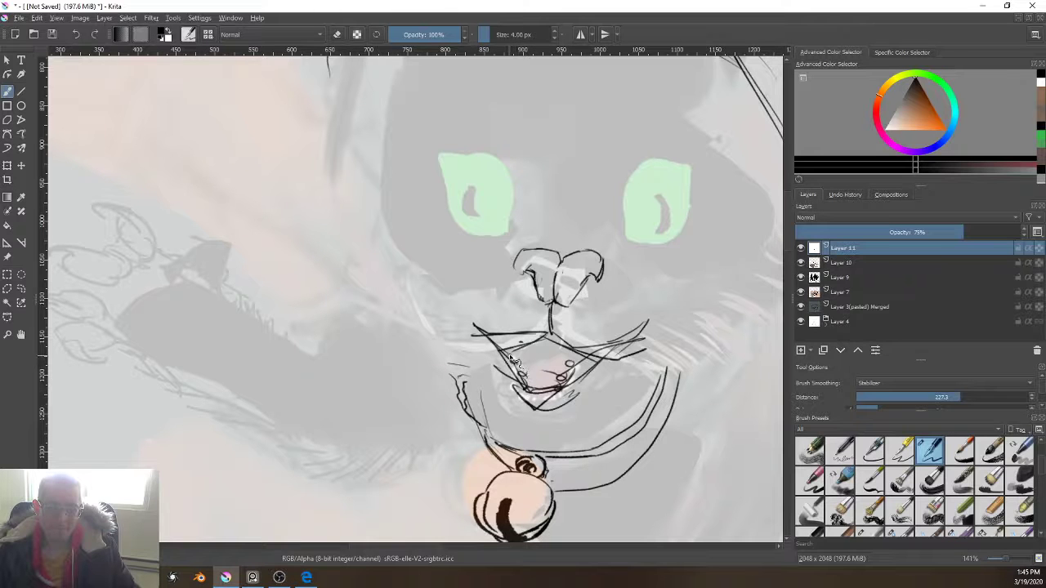
Step: Lower Layer 11's opacity to 48% and set its blending mode to Multiply after trying Overlay
scroll(647, 365, "down", 6)
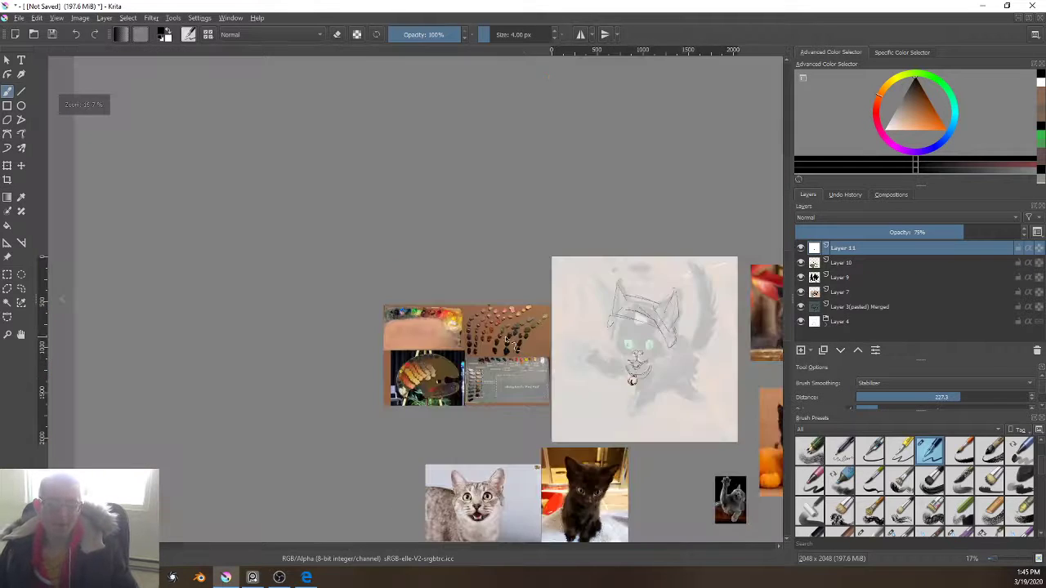
scroll(506, 366, "up", 3)
left_click_drag(613, 288, 299, 191)
left_click_drag(631, 236, 509, 310)
key("t")
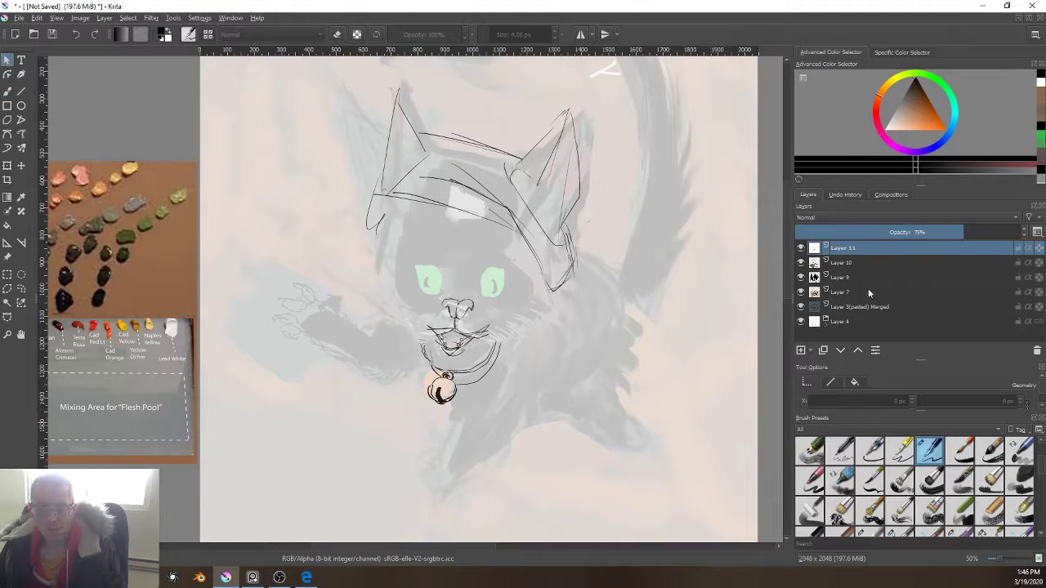
mouse_move(872, 232)
left_mouse_down()
mouse_move(817, 234)
mouse_move(892, 236)
left_mouse_up()
left_click(824, 218)
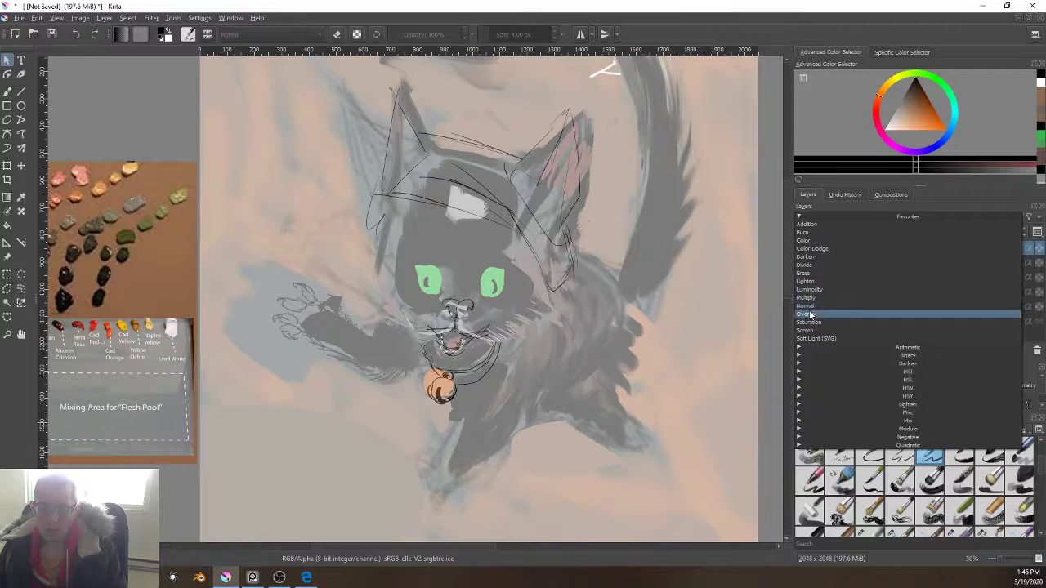
left_click(809, 313)
left_click(828, 217)
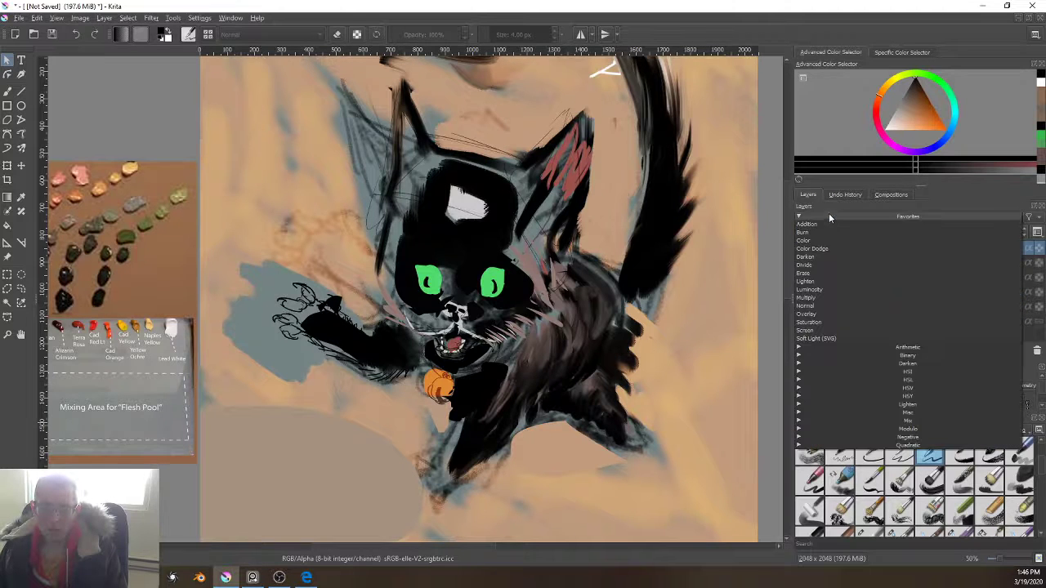
left_click(807, 300)
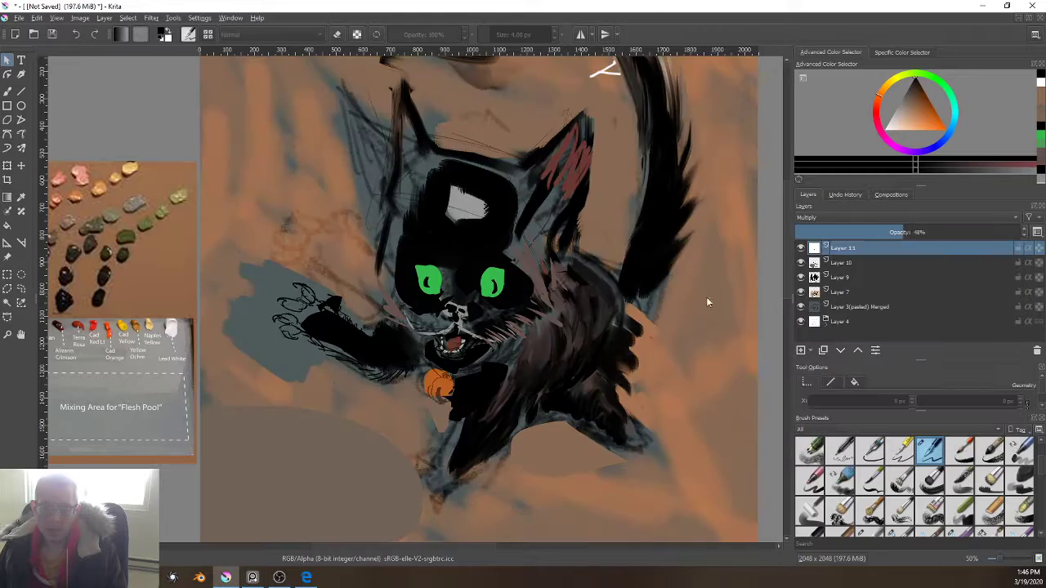
Step: Sample a dark olive green from the green paint dabs in the palette reference image beside the painting
scroll(480, 294, "up", 2)
scroll(493, 282, "down", 3)
left_click_drag(457, 200, 458, 266)
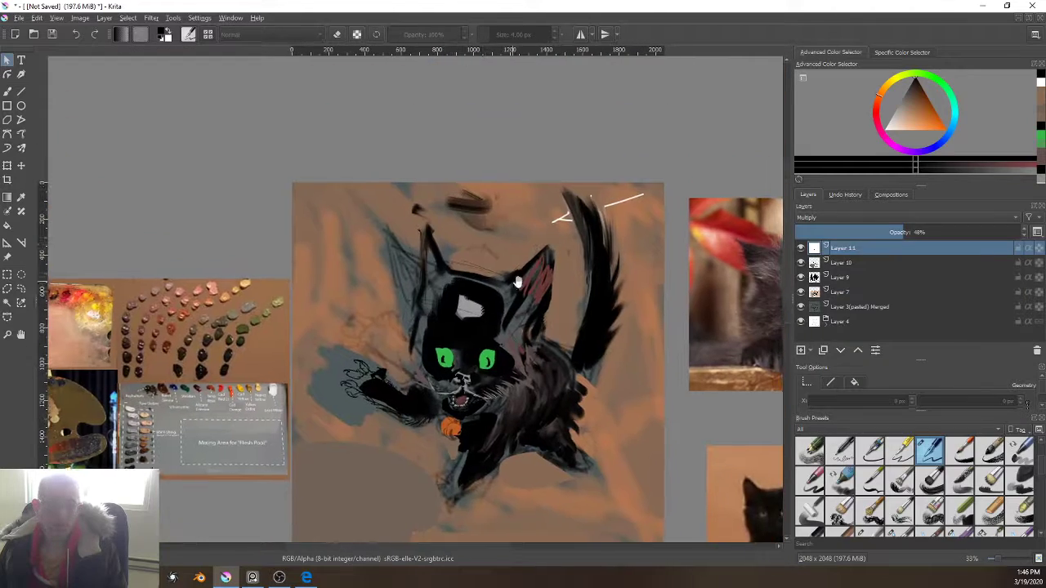
scroll(490, 277, "up", 1)
scroll(519, 281, "down", 4)
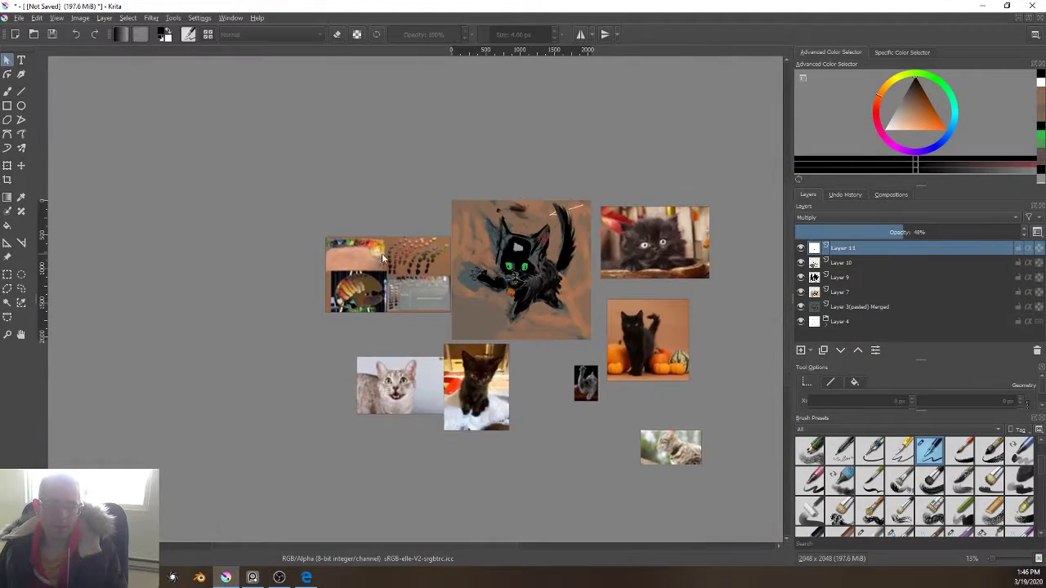
scroll(405, 296, "up", 5)
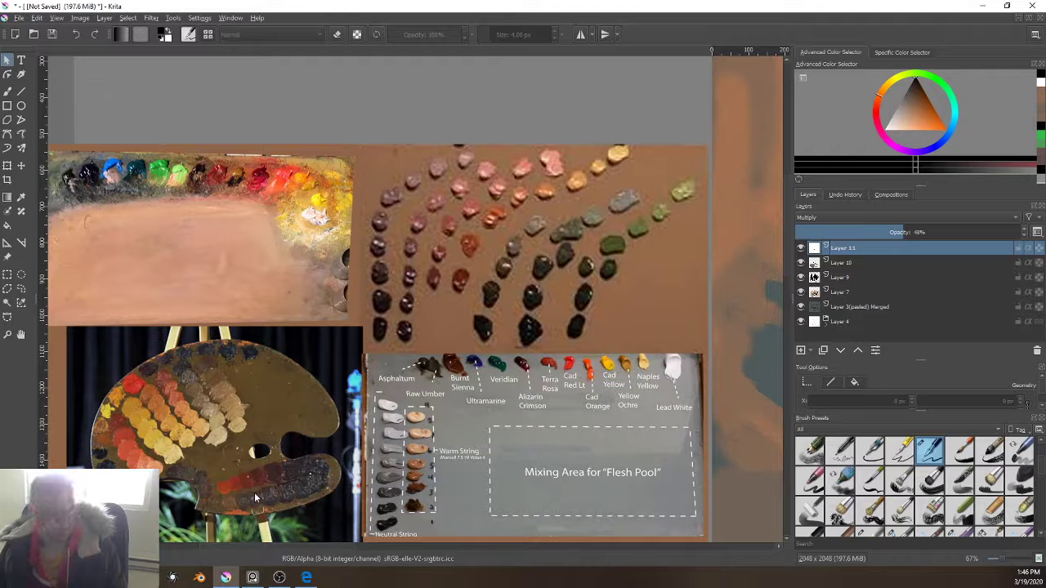
key("b")
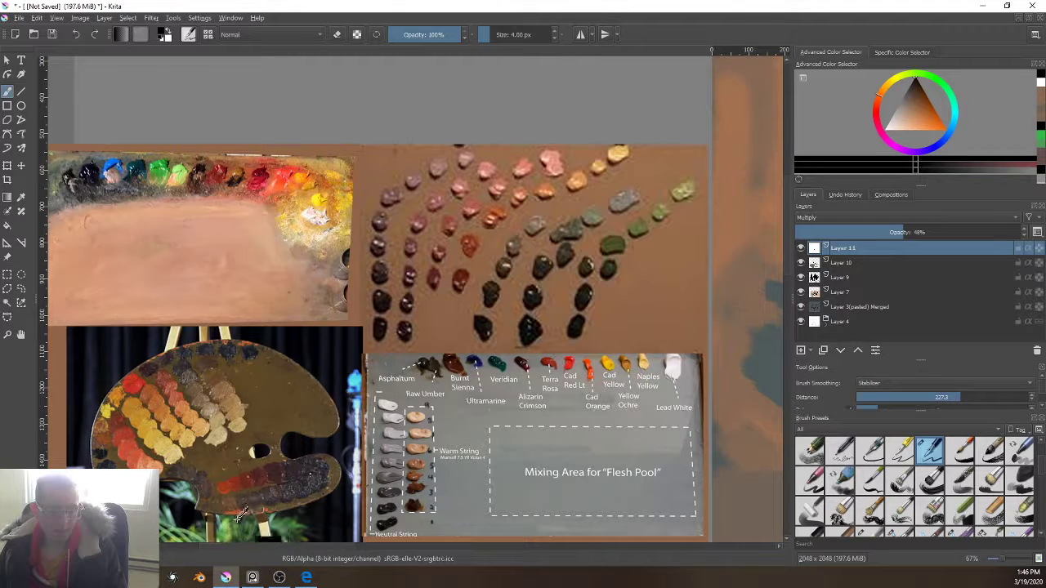
left_click(608, 260, "ctrl")
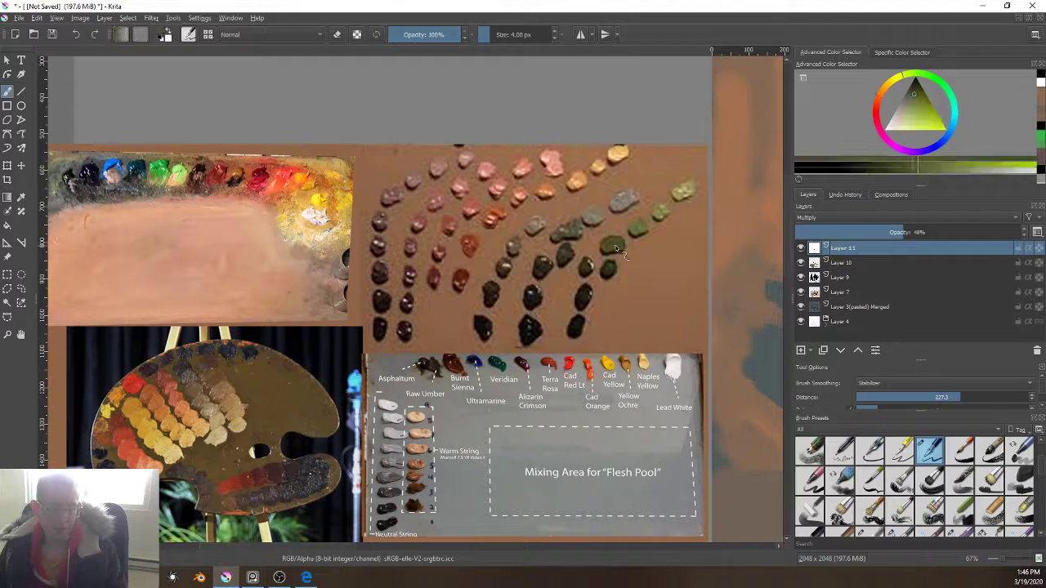
Step: Shade the orange bell with a short olive stroke using a 26 px brush, and make Layer 10 the active layer
scroll(521, 418, "down", 4)
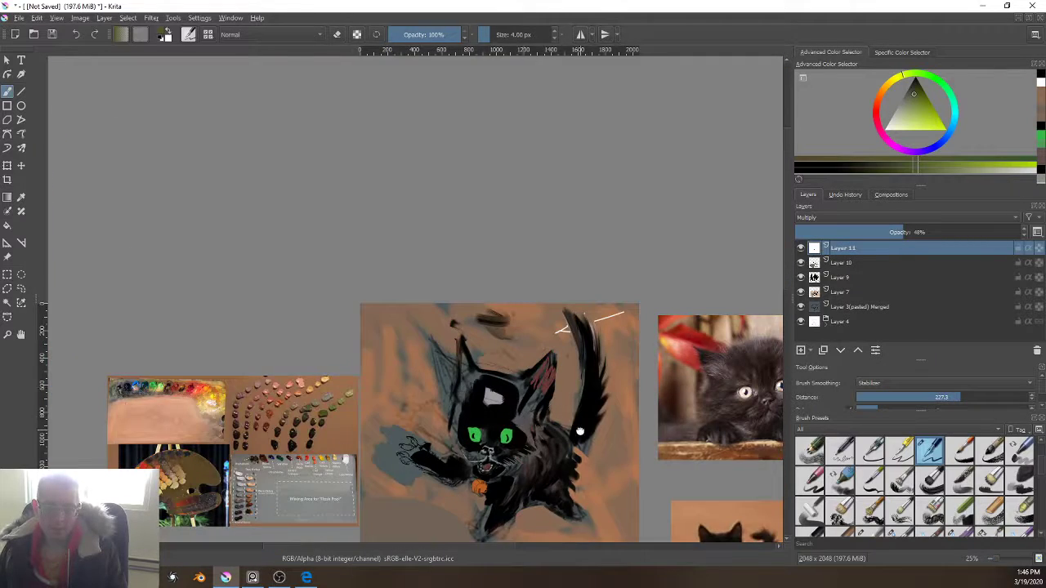
left_click_drag(579, 430, 519, 360)
scroll(418, 407, "up", 4)
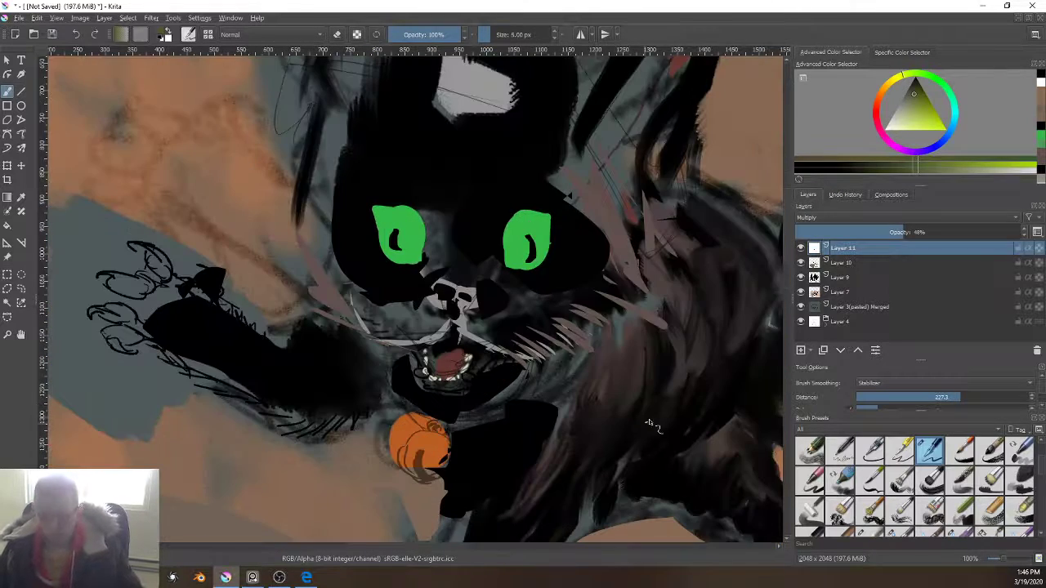
key("]")
key("]")
key("]")
key("]")
key("]")
key("]")
key("]")
key("]")
key("]")
key("]")
key("]")
key("]")
key("]")
key("]")
key("]")
key("]")
mouse_move(431, 458)
left_mouse_down()
mouse_move(430, 444)
mouse_move(420, 449)
left_mouse_up()
left_click(845, 265)
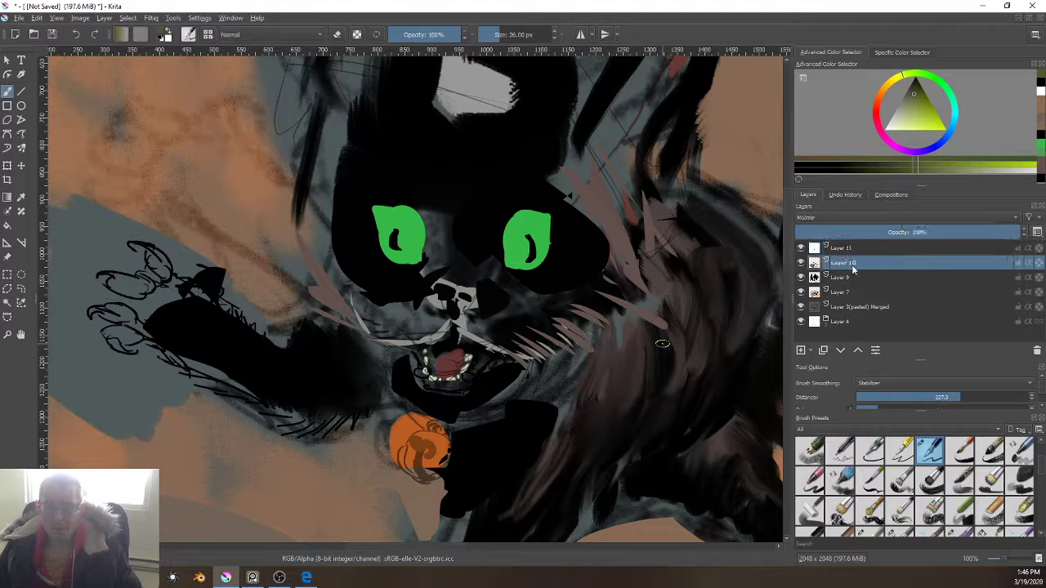
Step: Fill the orange bell with an olive shape using the Shapes_Fill brush, with brush smoothing set to Basic
right_click(394, 338)
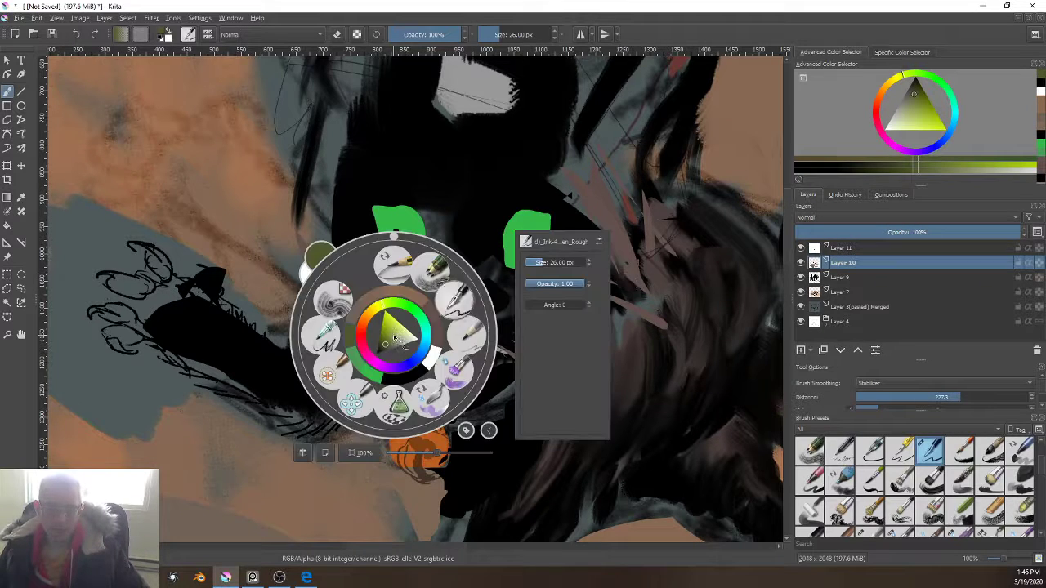
left_click(396, 399)
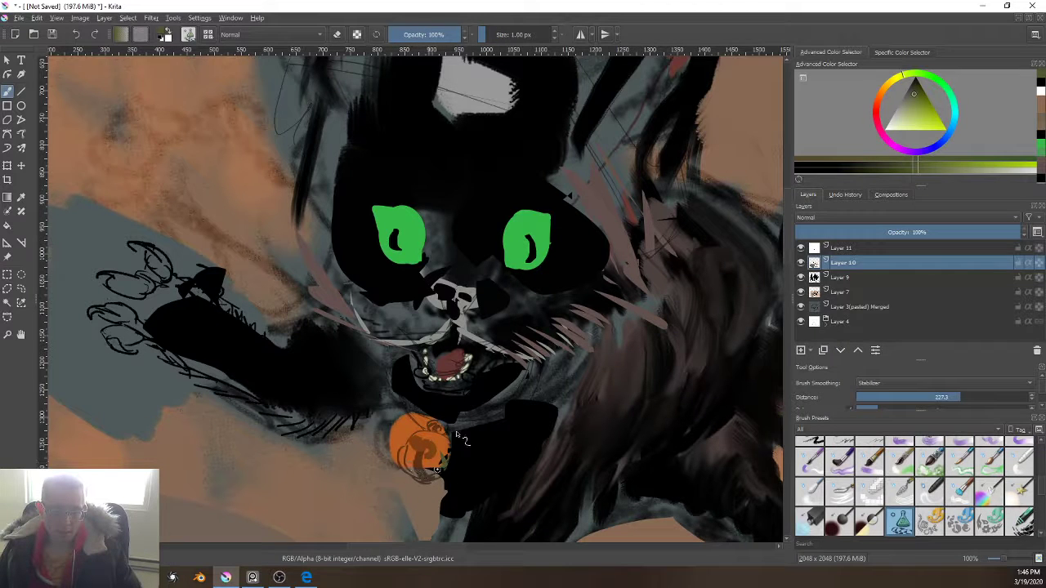
left_click(944, 384)
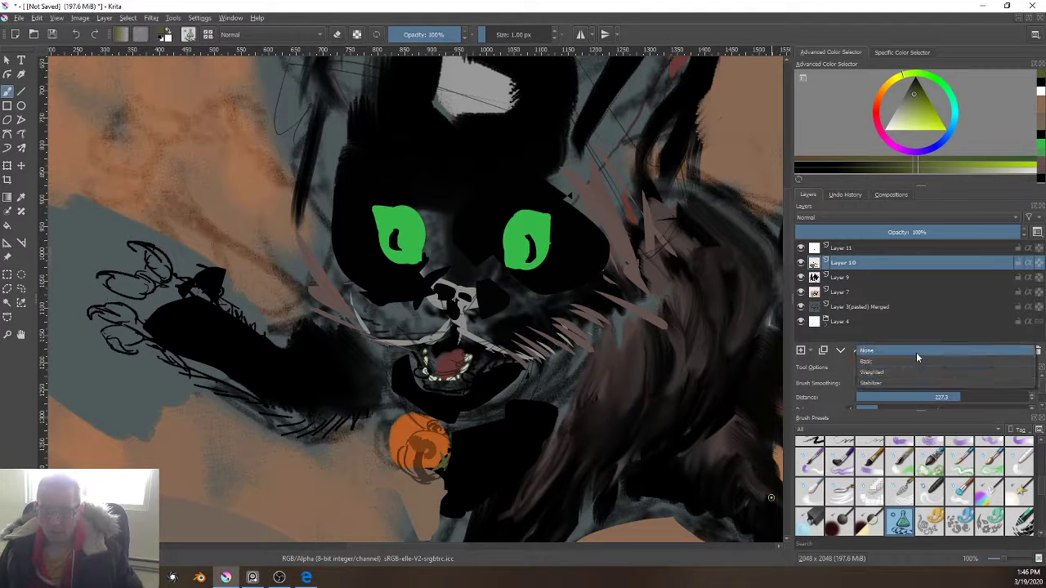
left_click(912, 361)
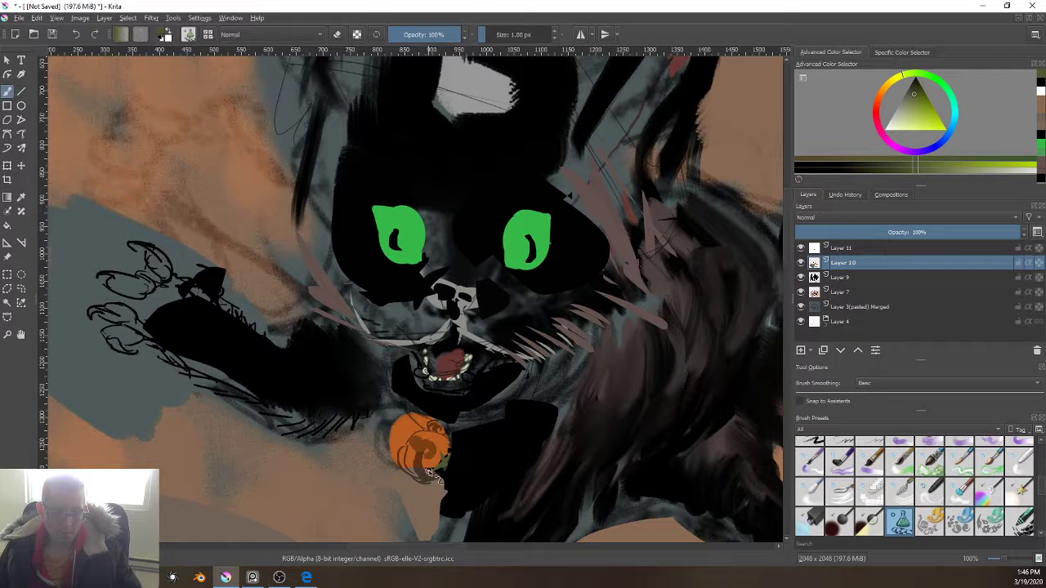
mouse_move(433, 476)
left_mouse_down()
mouse_move(381, 436)
mouse_move(437, 479)
mouse_move(414, 460)
left_mouse_up()
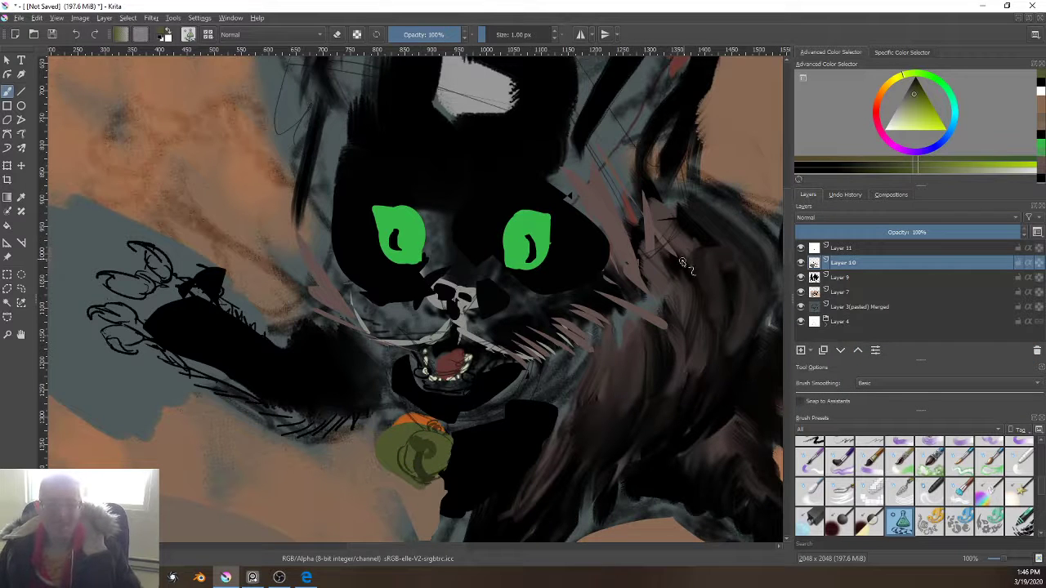
Step: Paint a large olive hood shape across the top of the kitten's head between the ears, and undo the last extra stroke
left_click_drag(600, 272, 579, 384)
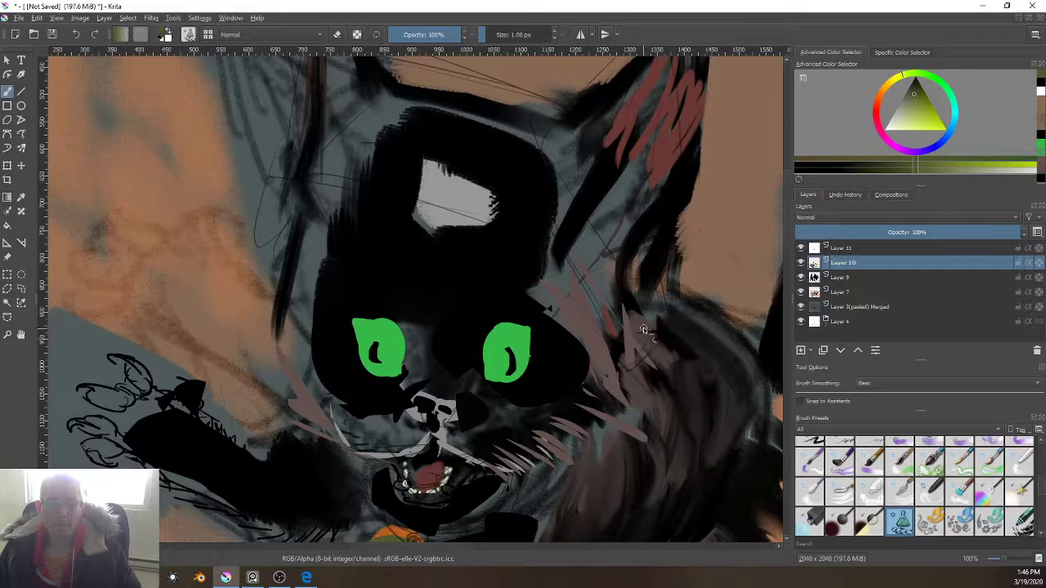
mouse_move(644, 330)
left_mouse_down()
mouse_move(535, 181)
mouse_move(509, 243)
mouse_move(609, 342)
mouse_move(643, 349)
left_mouse_up()
mouse_move(587, 256)
left_mouse_down()
mouse_move(598, 349)
mouse_move(322, 264)
mouse_move(384, 194)
mouse_move(485, 172)
mouse_move(542, 252)
left_mouse_up()
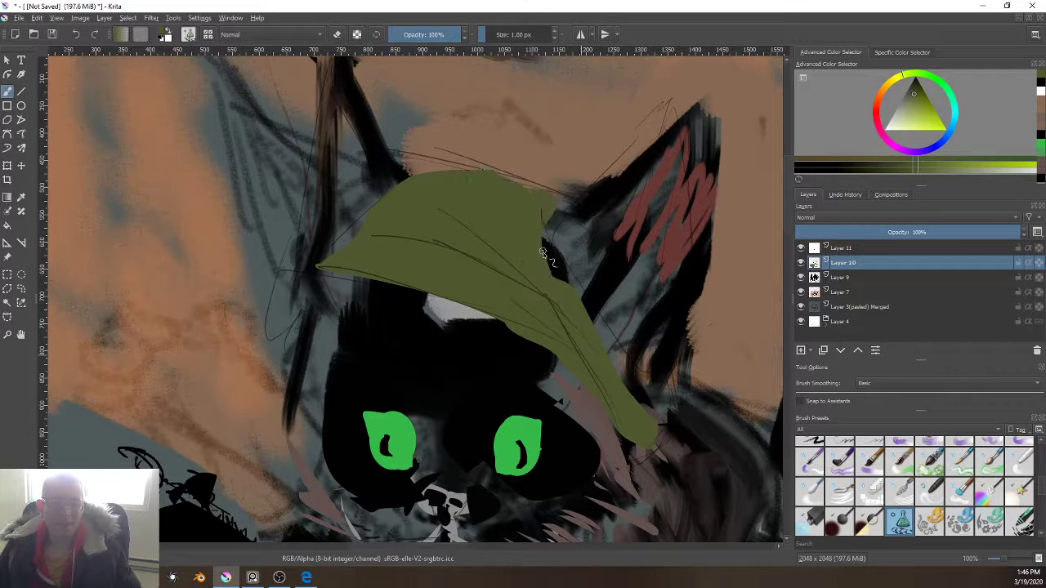
mouse_move(614, 360)
left_mouse_down()
mouse_move(703, 319)
mouse_move(647, 435)
left_mouse_up()
mouse_move(601, 371)
left_mouse_down()
mouse_move(620, 222)
mouse_move(580, 303)
mouse_move(563, 380)
left_mouse_up()
key("ctrl+z")
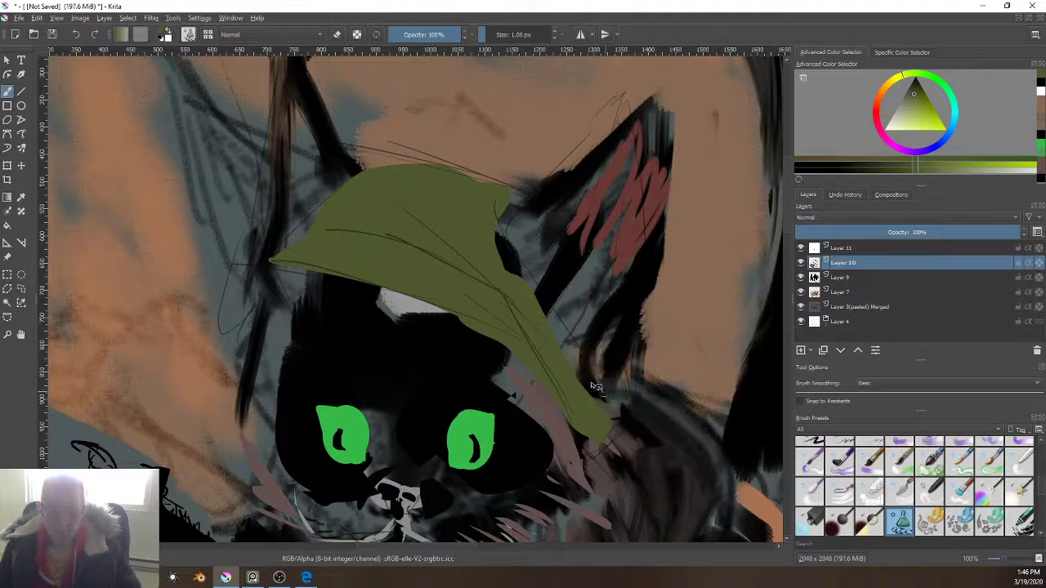
Step: Extend the olive hood up beside the kitten's right-hand ear and down the left-hand side of its face
mouse_move(628, 320)
left_mouse_down()
mouse_move(624, 413)
mouse_move(584, 424)
mouse_move(564, 393)
mouse_move(563, 358)
mouse_move(600, 352)
mouse_move(622, 321)
left_mouse_up()
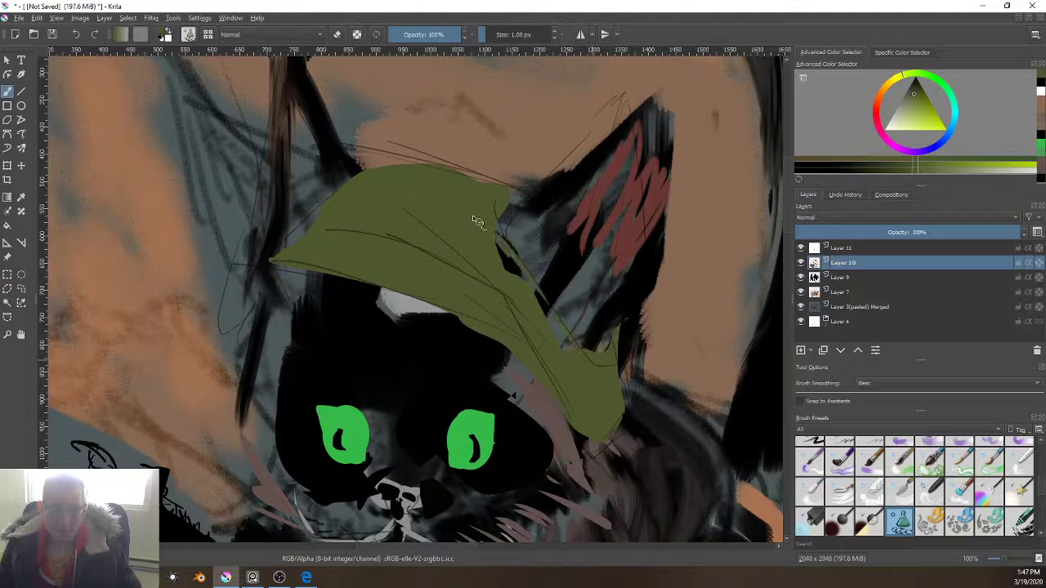
left_click_drag(563, 338, 502, 432)
mouse_move(490, 290)
left_mouse_down()
mouse_move(435, 358)
mouse_move(416, 349)
mouse_move(428, 285)
mouse_move(454, 283)
mouse_move(432, 332)
mouse_move(448, 313)
mouse_move(453, 330)
mouse_move(433, 360)
mouse_move(371, 304)
left_mouse_up()
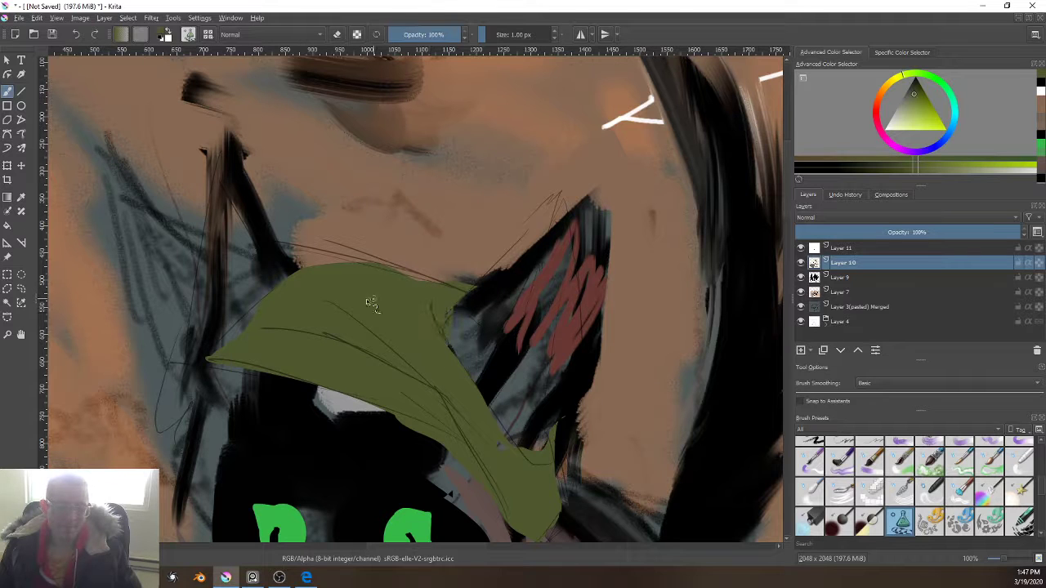
mouse_move(253, 315)
left_mouse_down()
mouse_move(177, 350)
mouse_move(182, 363)
mouse_move(440, 353)
mouse_move(439, 367)
mouse_move(369, 318)
mouse_move(335, 414)
mouse_move(325, 405)
mouse_move(327, 335)
left_mouse_up()
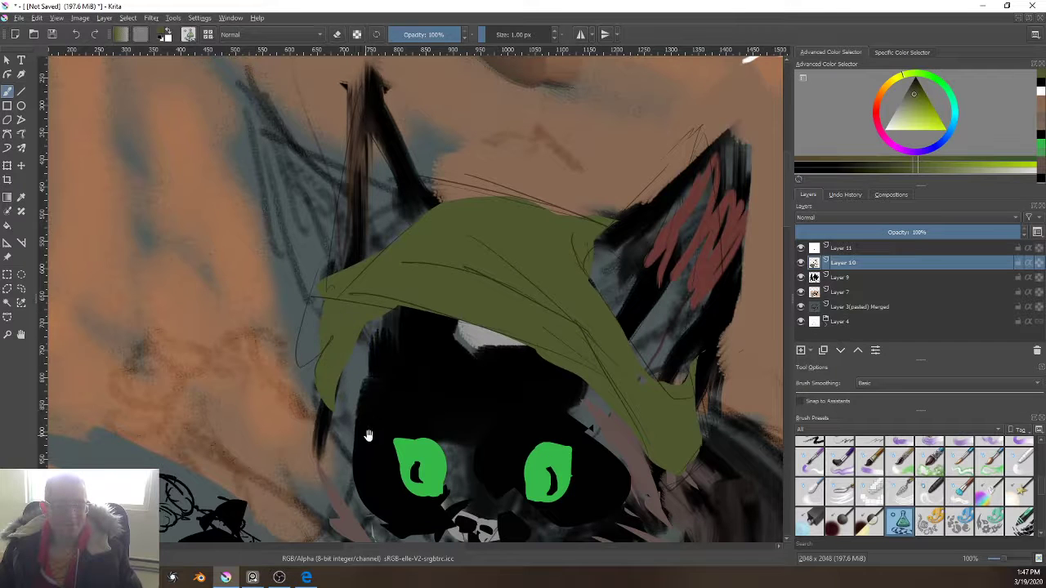
Step: Reshape the hood's right-hand inner edge with a sampled black fill over the cheek and a sampled olive fill over the hood
left_click(438, 360, "ctrl")
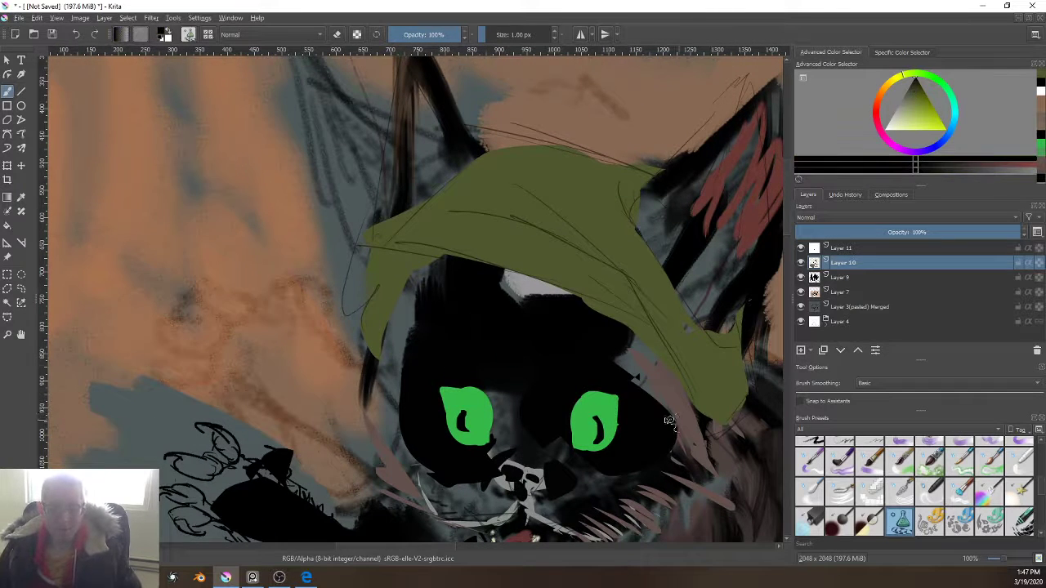
mouse_move(668, 421)
left_mouse_down()
mouse_move(613, 339)
mouse_move(659, 437)
mouse_move(618, 423)
left_mouse_up()
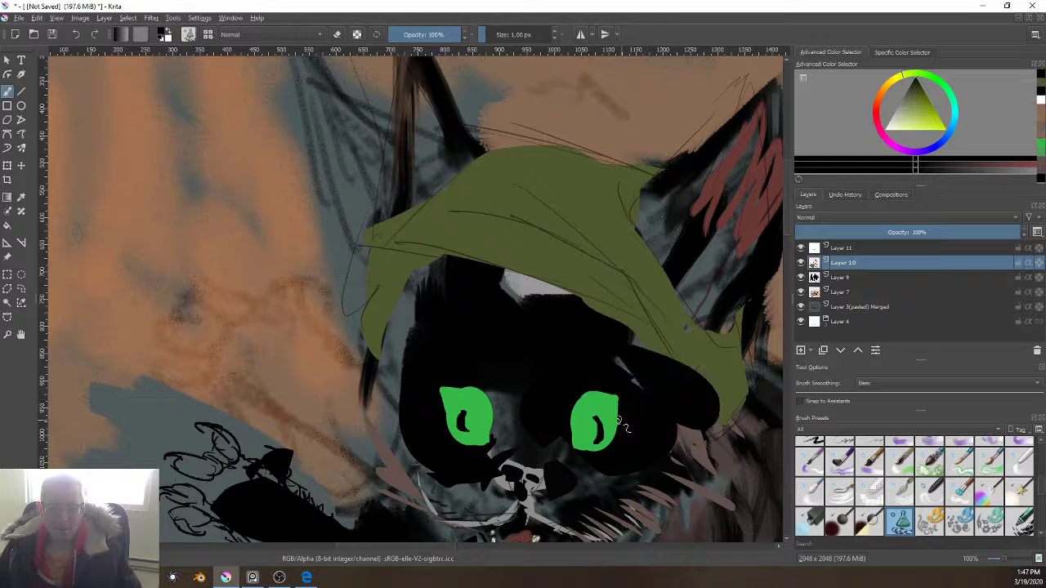
left_click(676, 330, "ctrl")
mouse_move(636, 337)
left_mouse_down()
mouse_move(725, 401)
mouse_move(656, 364)
mouse_move(608, 357)
mouse_move(648, 380)
mouse_move(689, 361)
mouse_move(682, 385)
mouse_move(695, 380)
mouse_move(678, 402)
mouse_move(716, 426)
left_mouse_up()
left_click(689, 359, "ctrl")
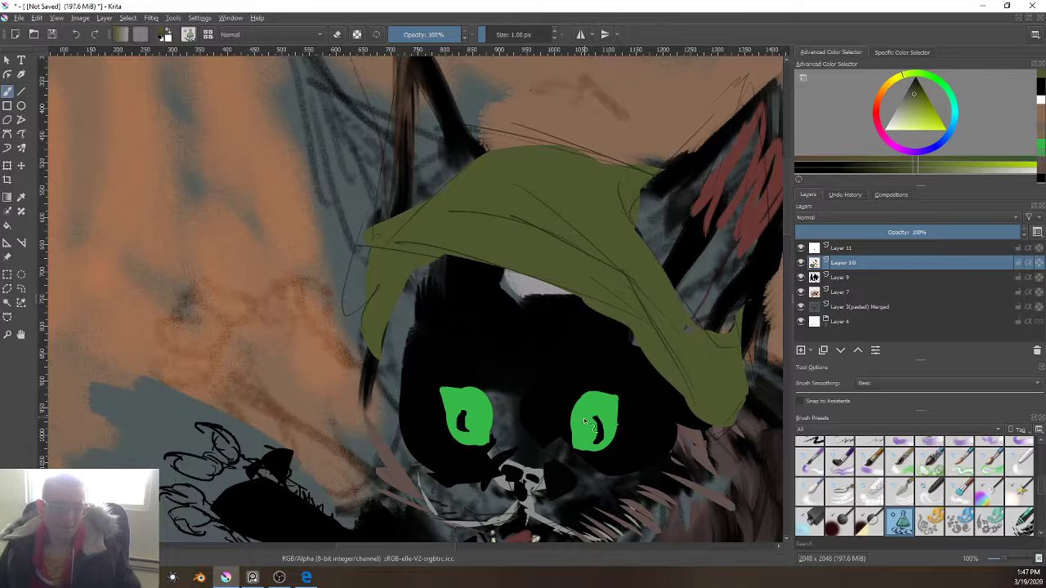
Step: Sample a near-black green from the dark paint dabs in the palette reference image
scroll(585, 421, "down", 2)
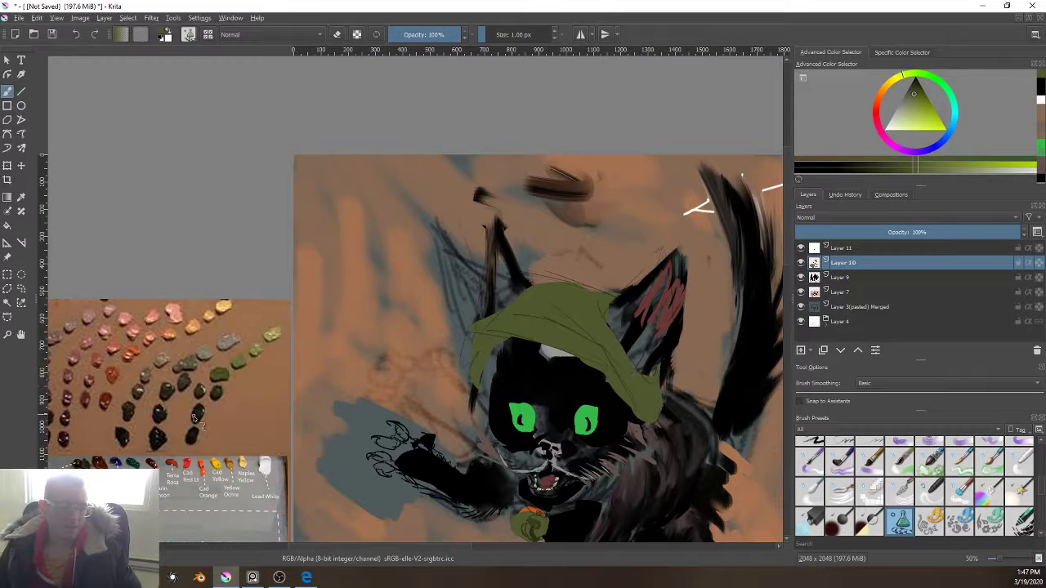
left_click(280, 380, "ctrl")
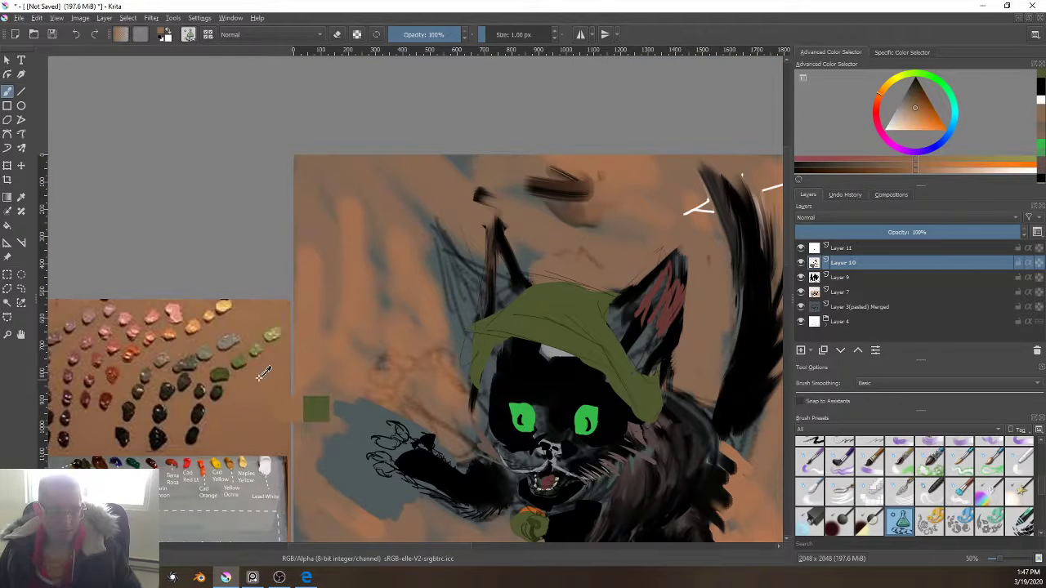
left_click(203, 417, "ctrl")
scroll(419, 342, "up", 3)
scroll(419, 342, "down", 1)
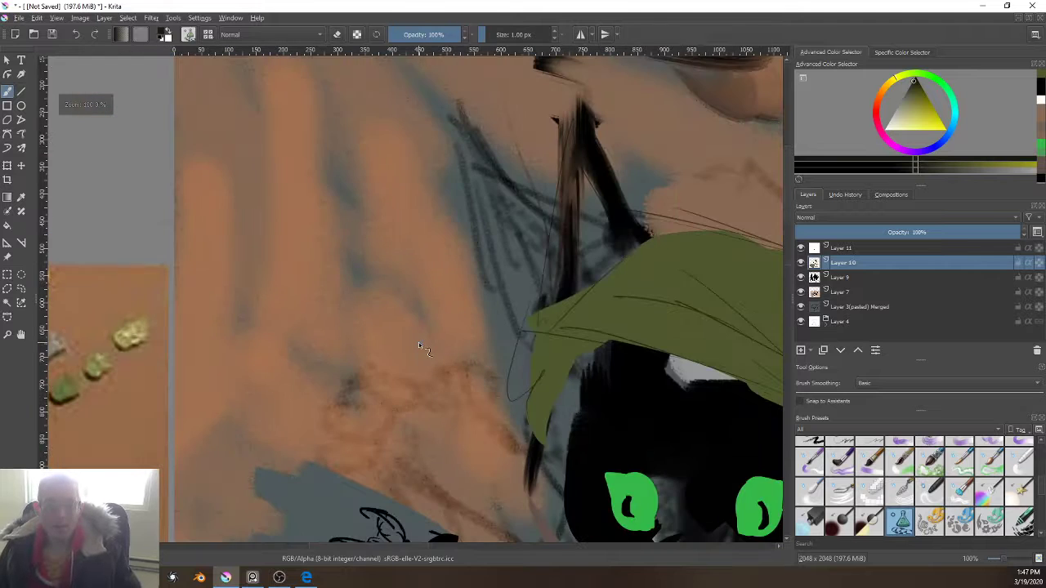
left_click_drag(625, 368, 373, 345)
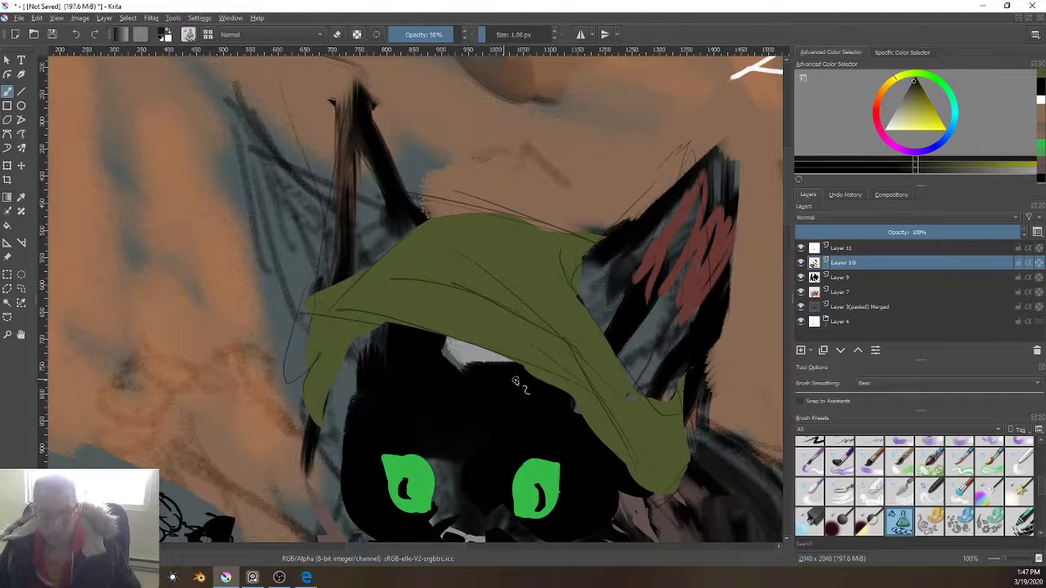
Step: Shade the hood's inner rim around the kitten's face with dark translucent shapes at 60% brush opacity
key("o")
key("o")
key("o")
key("o")
mouse_move(642, 488)
left_mouse_down()
mouse_move(570, 393)
mouse_move(588, 437)
mouse_move(640, 485)
mouse_move(575, 414)
mouse_move(642, 489)
mouse_move(571, 398)
left_mouse_up()
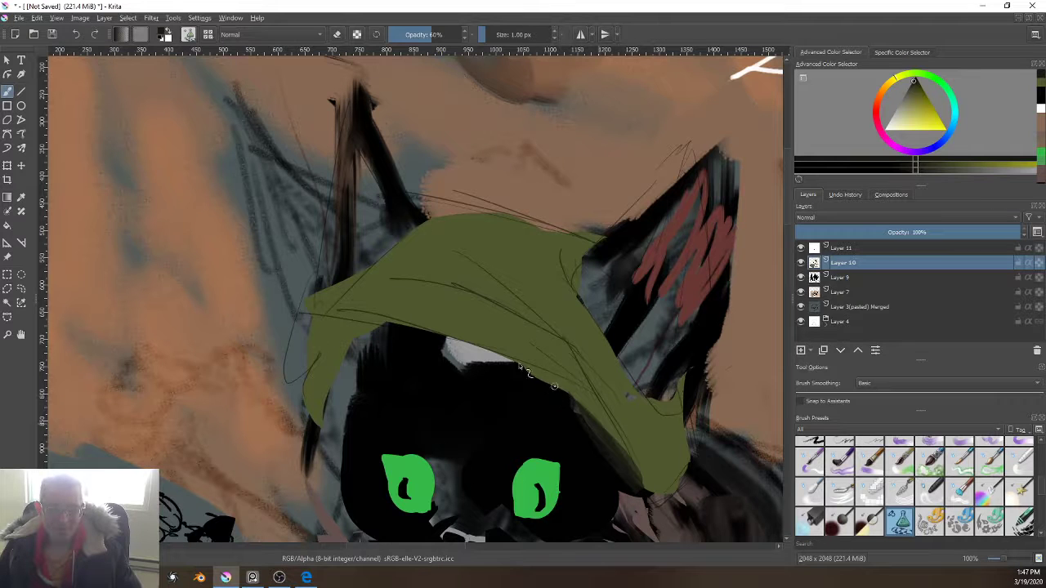
mouse_move(527, 372)
left_mouse_down()
mouse_move(473, 343)
mouse_move(580, 419)
mouse_move(520, 350)
mouse_move(555, 398)
mouse_move(516, 355)
mouse_move(502, 361)
mouse_move(411, 319)
mouse_move(487, 349)
mouse_move(374, 329)
mouse_move(449, 331)
mouse_move(386, 333)
mouse_move(333, 369)
mouse_move(360, 336)
mouse_move(328, 433)
left_mouse_up()
left_click_drag(373, 334, 348, 443)
left_click_drag(359, 376, 357, 402)
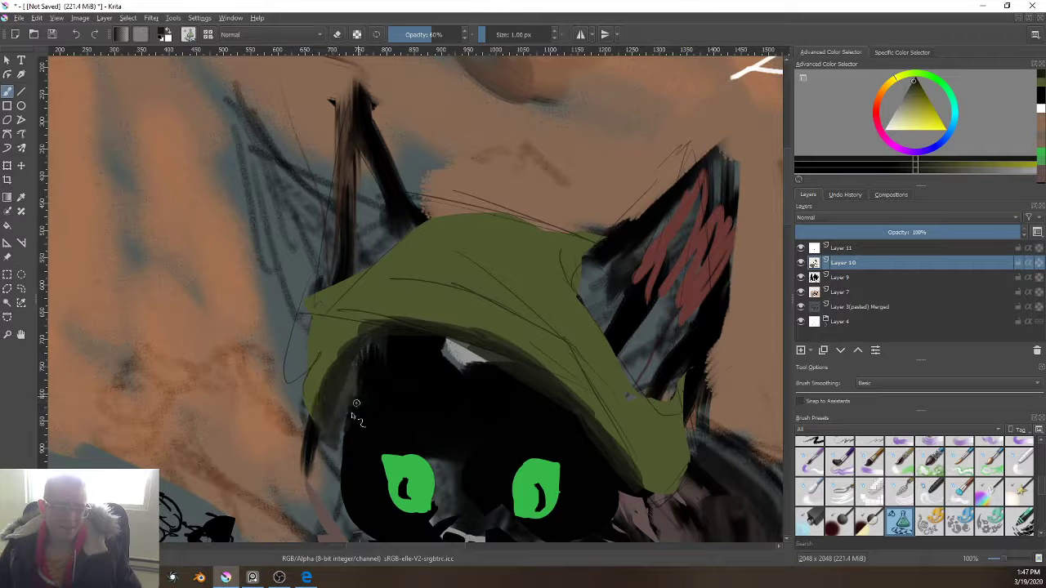
Step: Add bright green patches to both sides of the olive bell, using the green sampled from the kitten's eye
mouse_move(502, 454)
left_mouse_down()
mouse_move(508, 393)
mouse_move(461, 229)
left_mouse_up()
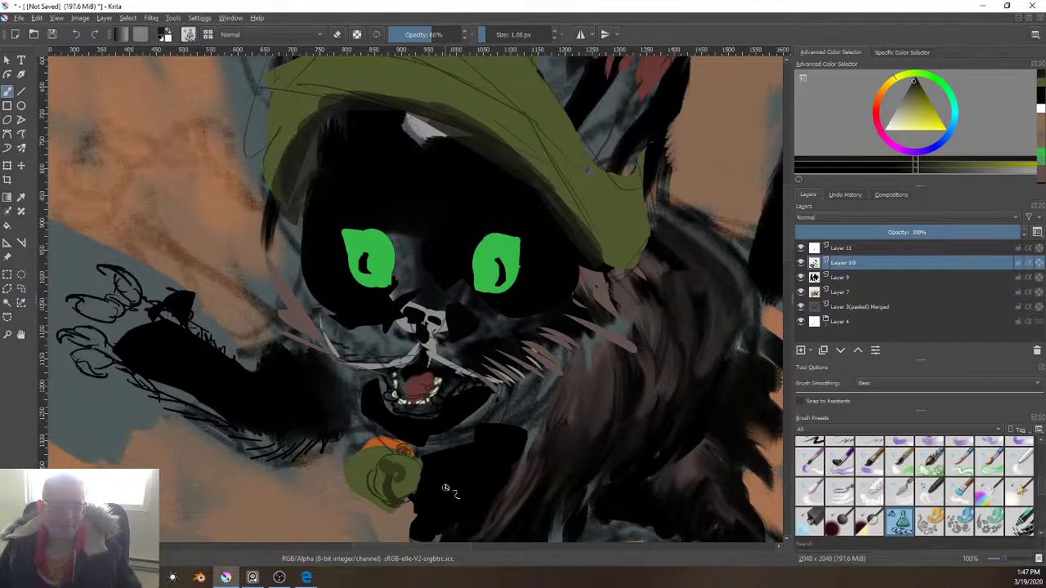
left_click(503, 269, "ctrl")
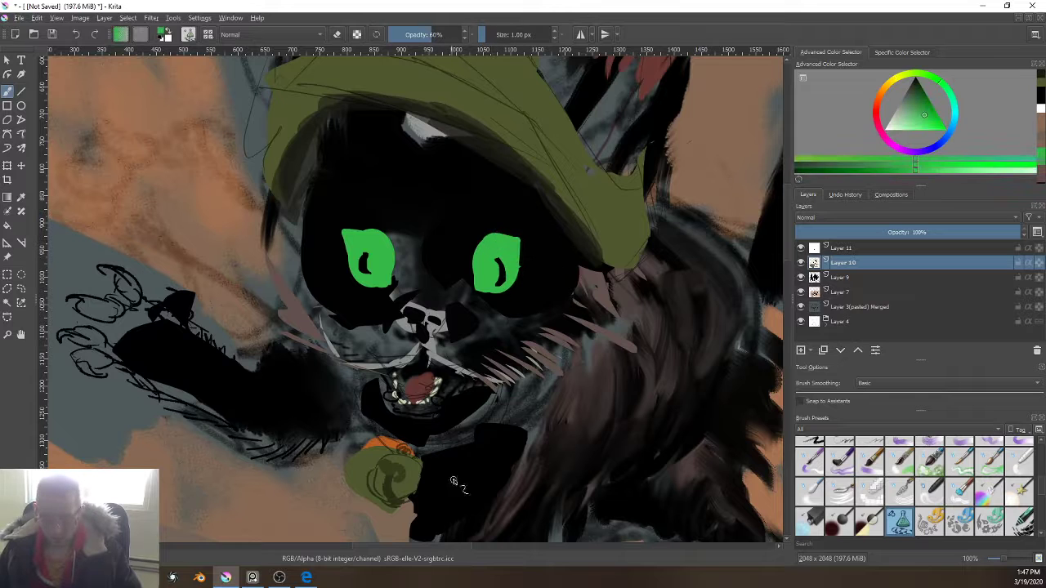
left_click_drag(416, 482, 415, 486)
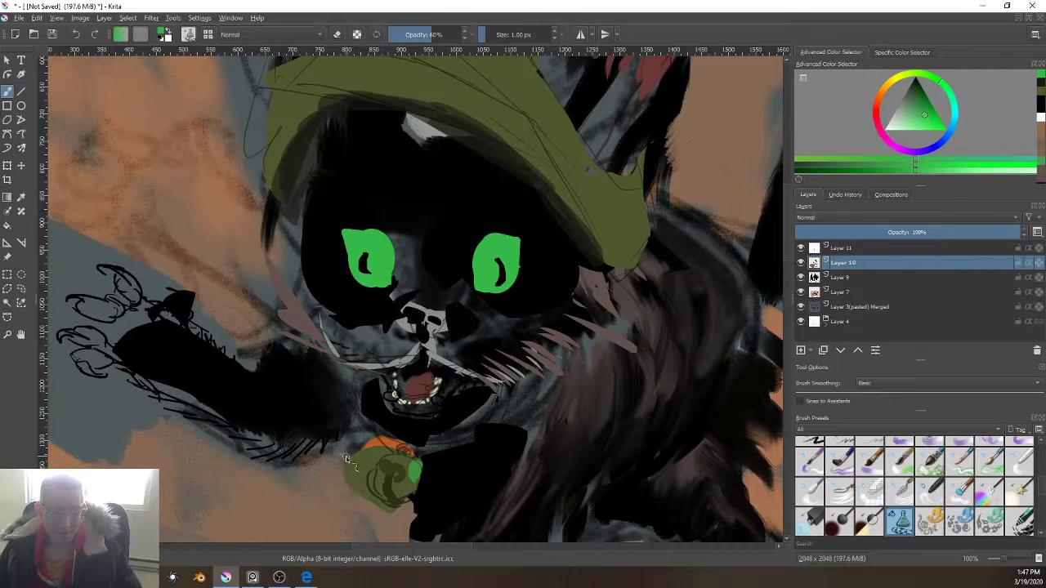
left_click_drag(574, 362, 552, 297)
scroll(654, 441, "down", 3)
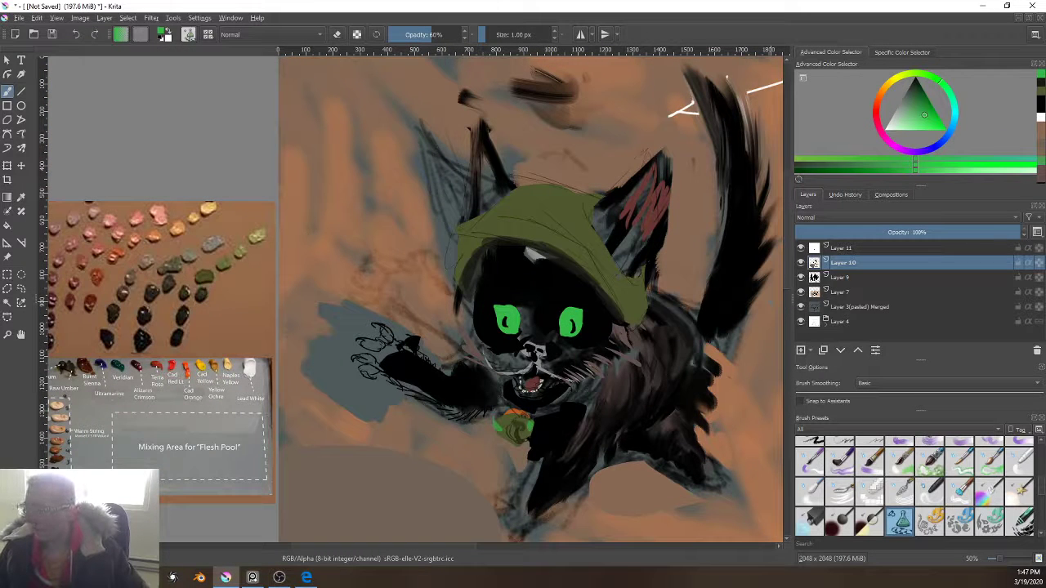
Step: Brush sampled reddish-brown fur strokes onto the kitten's shoulder with the rough wet brush preset at 80 px and 100% opacity
scroll(475, 333, "up", 2)
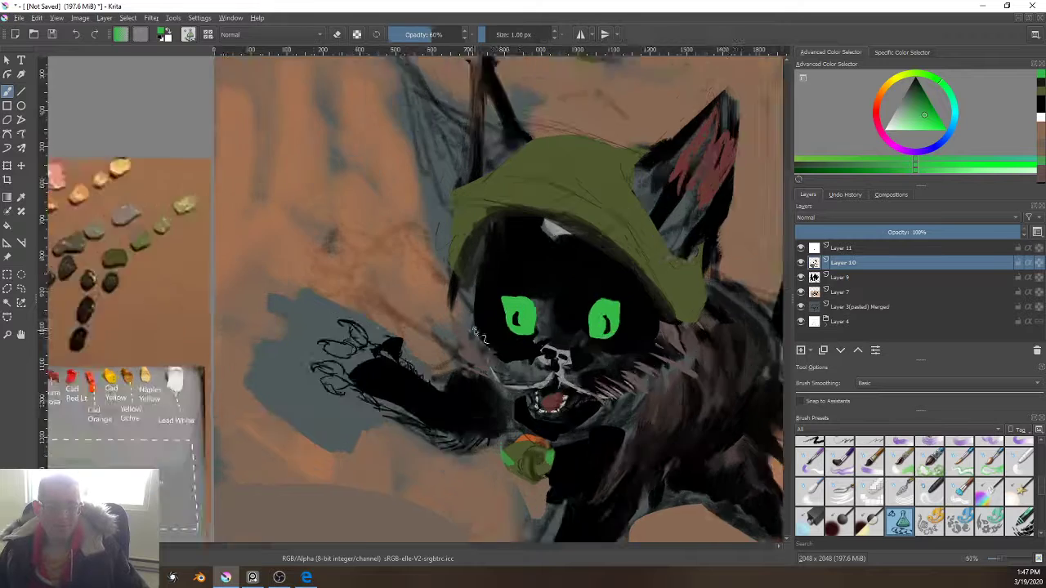
left_click_drag(546, 310, 368, 286)
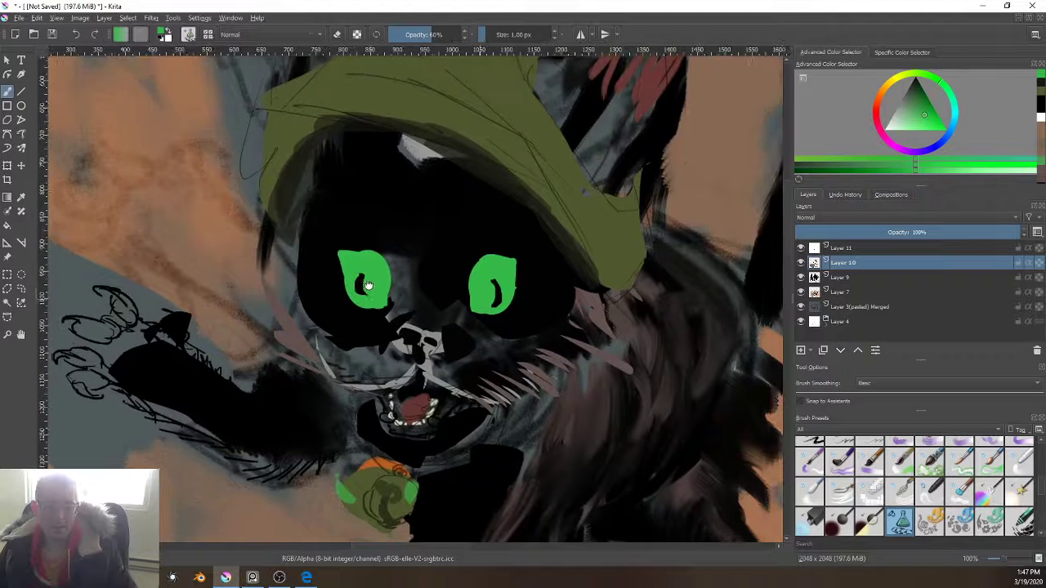
left_click(631, 375, "ctrl")
right_click(618, 365)
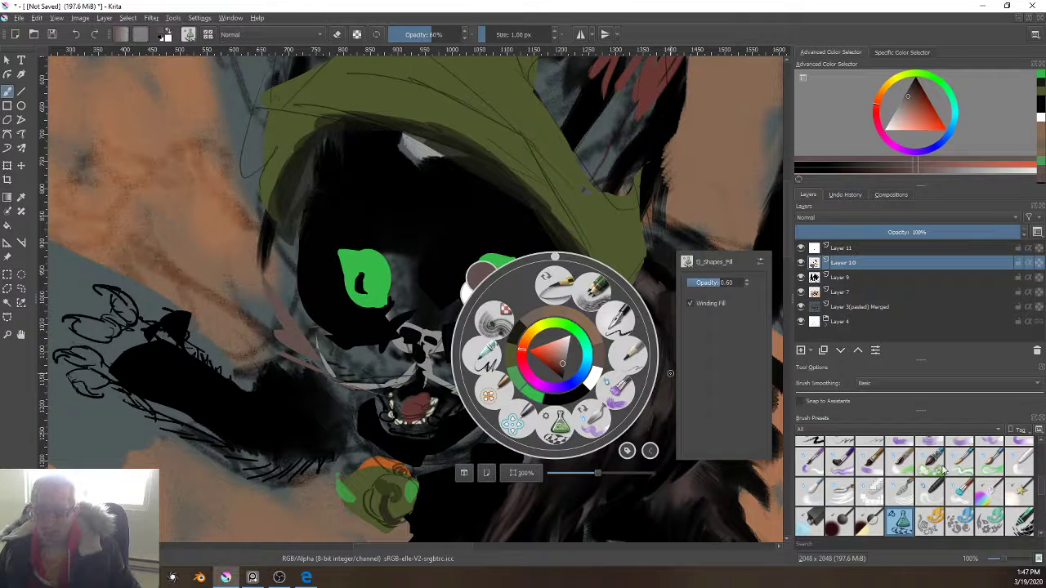
scroll(943, 461, "up", 5)
scroll(849, 495, "down", 1)
left_click(834, 472)
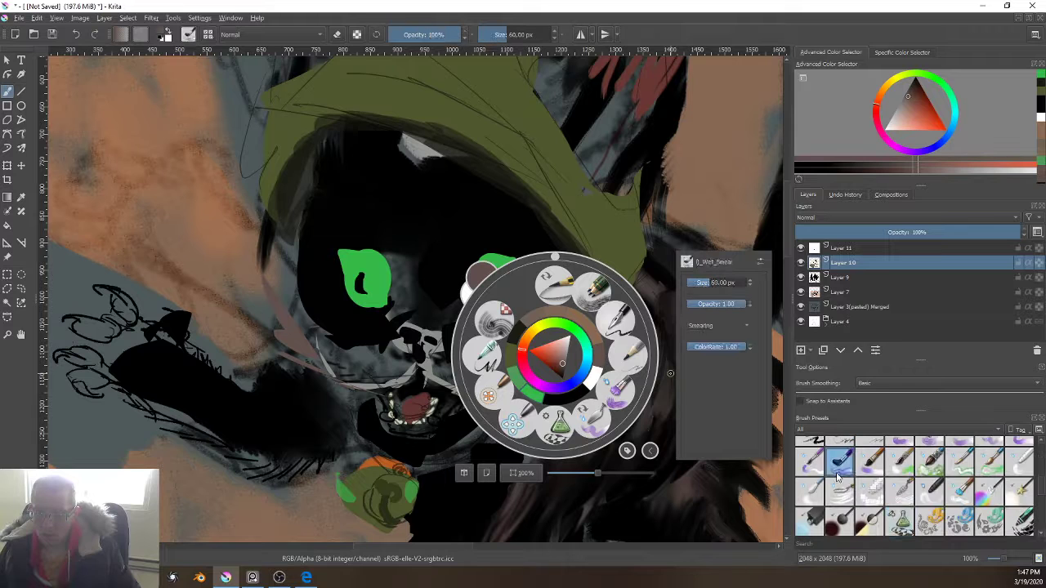
left_click(803, 468)
scroll(966, 472, "up", 1)
left_click(1021, 508)
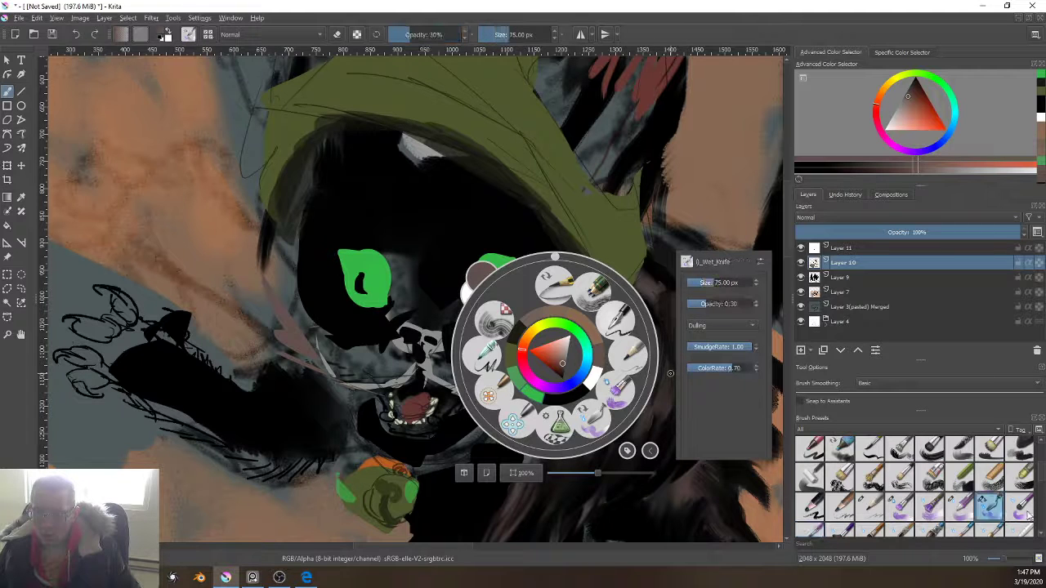
left_click(900, 508)
left_click(930, 509)
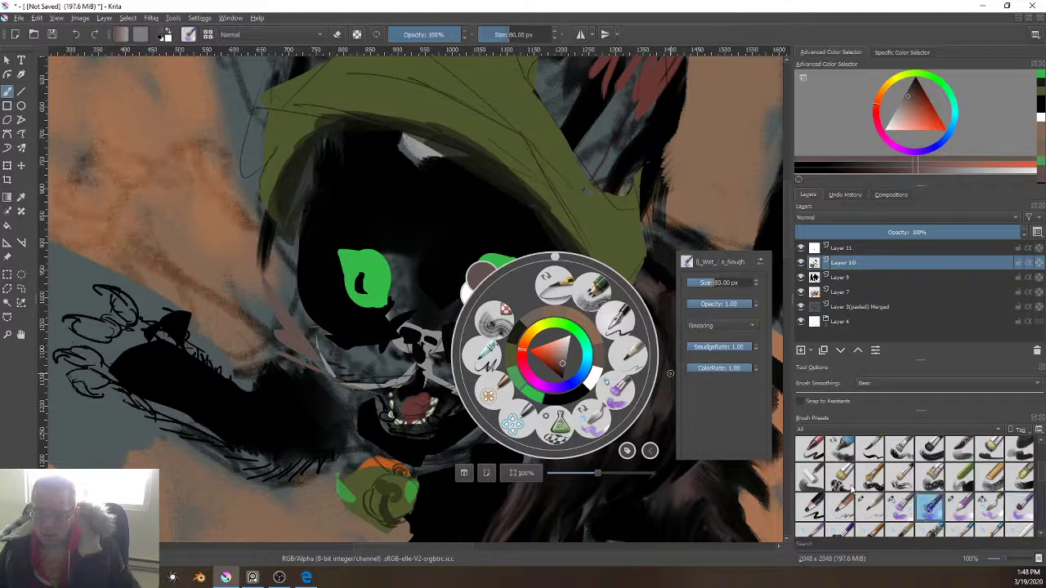
left_click(311, 242)
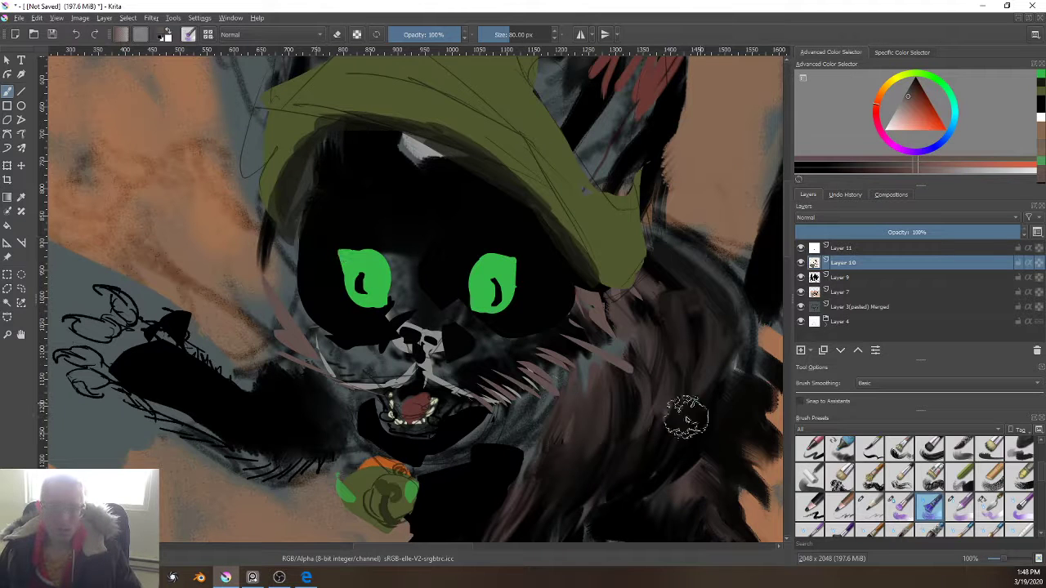
mouse_move(634, 454)
left_mouse_down()
mouse_move(592, 495)
mouse_move(603, 476)
mouse_move(581, 508)
mouse_move(638, 420)
mouse_move(605, 488)
mouse_move(651, 403)
mouse_move(610, 433)
mouse_move(627, 398)
mouse_move(665, 411)
mouse_move(672, 340)
mouse_move(669, 405)
mouse_move(631, 367)
mouse_move(589, 349)
mouse_move(603, 355)
mouse_move(541, 422)
mouse_move(557, 408)
mouse_move(547, 384)
mouse_move(532, 427)
mouse_move(483, 469)
mouse_move(485, 456)
mouse_move(476, 477)
mouse_move(526, 428)
mouse_move(557, 427)
mouse_move(561, 451)
left_mouse_up()
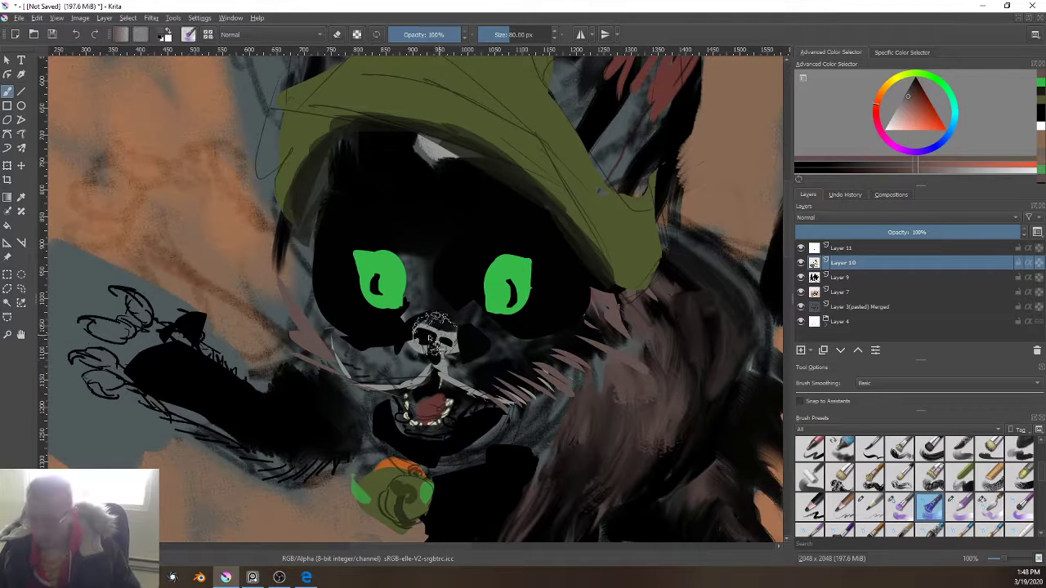
Step: Brush sampled light grey fur highlights along the kitten's back, rump and hind leg at 28 px
left_click(442, 379, "ctrl")
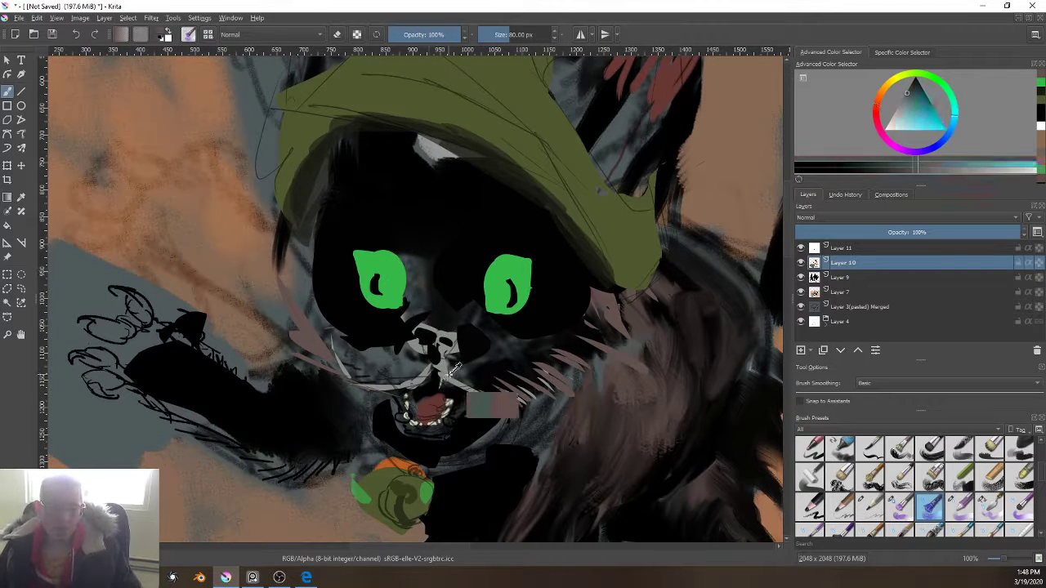
left_click_drag(671, 364, 493, 315)
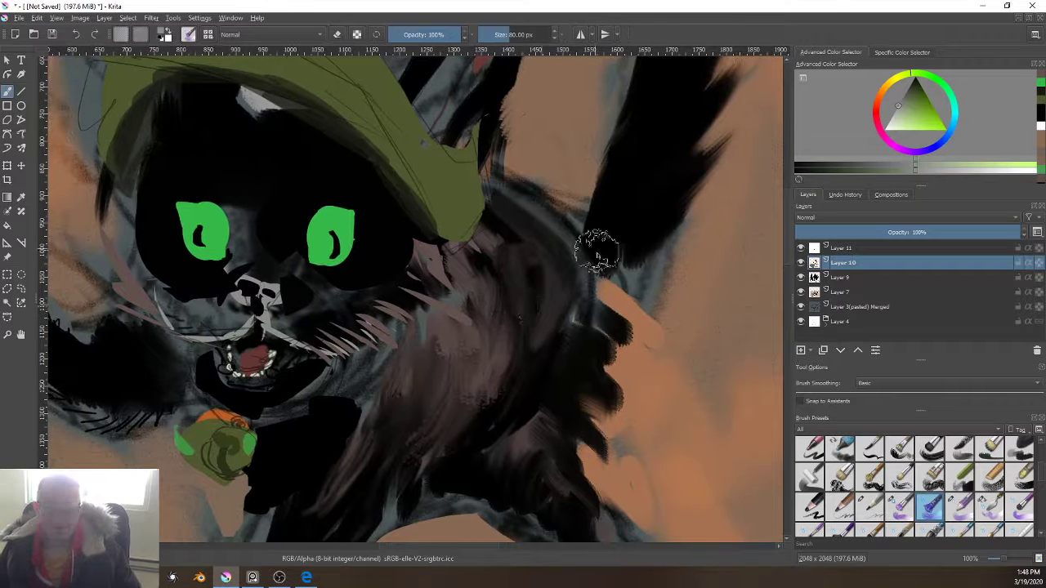
key("bracketleft")
key("bracketleft")
key("bracketleft")
key("bracketleft")
key("bracketleft")
key("bracketleft")
key("bracketleft")
key("bracketleft")
key("bracketleft")
key("bracketleft")
key("bracketleft")
key("bracketleft")
key("bracketleft")
key("bracketleft")
key("bracketleft")
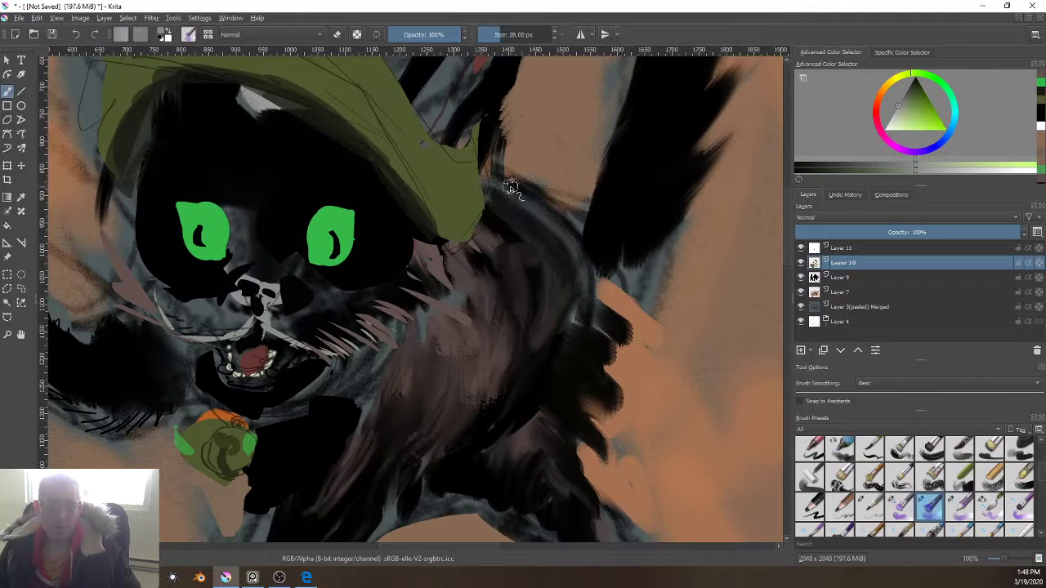
mouse_move(503, 184)
left_mouse_down()
mouse_move(534, 196)
mouse_move(532, 209)
mouse_move(567, 236)
mouse_move(576, 260)
left_mouse_up()
mouse_move(601, 313)
left_mouse_down()
mouse_move(612, 397)
mouse_move(567, 429)
mouse_move(575, 483)
left_mouse_up()
left_click_drag(568, 343, 603, 306)
mouse_move(584, 368)
left_mouse_down()
mouse_move(593, 420)
mouse_move(622, 466)
left_mouse_up()
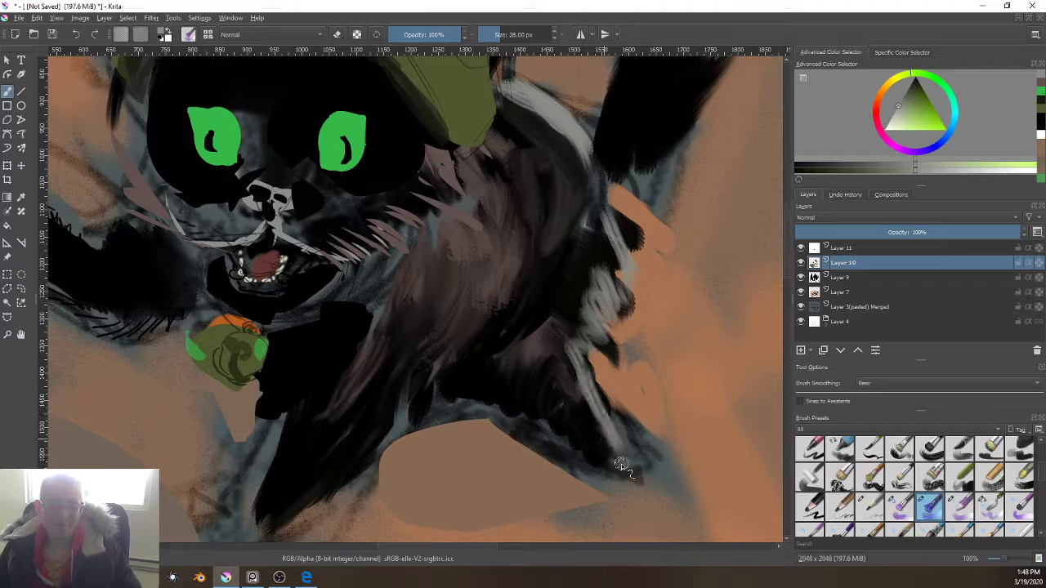
Step: Paint a light grey edge along the kitten's cheek and work sampled fur tones into the fur beside it
left_click_drag(447, 241, 541, 378)
mouse_move(536, 292)
left_mouse_down()
mouse_move(556, 340)
mouse_move(515, 330)
mouse_move(534, 351)
mouse_move(503, 340)
mouse_move(518, 364)
mouse_move(505, 356)
mouse_move(499, 372)
mouse_move(478, 362)
mouse_move(497, 395)
mouse_move(468, 385)
mouse_move(466, 401)
mouse_move(440, 385)
mouse_move(448, 409)
mouse_move(421, 406)
left_mouse_up()
left_click(479, 362, "ctrl")
mouse_move(480, 360)
left_mouse_down()
mouse_move(494, 384)
mouse_move(430, 357)
left_mouse_up()
mouse_move(526, 335)
left_mouse_down()
mouse_move(539, 317)
mouse_move(497, 349)
left_mouse_up()
left_click(479, 306, "ctrl")
mouse_move(483, 302)
left_mouse_down()
mouse_move(544, 305)
mouse_move(543, 326)
mouse_move(523, 324)
mouse_move(523, 284)
mouse_move(515, 270)
mouse_move(500, 279)
mouse_move(506, 343)
left_mouse_up()
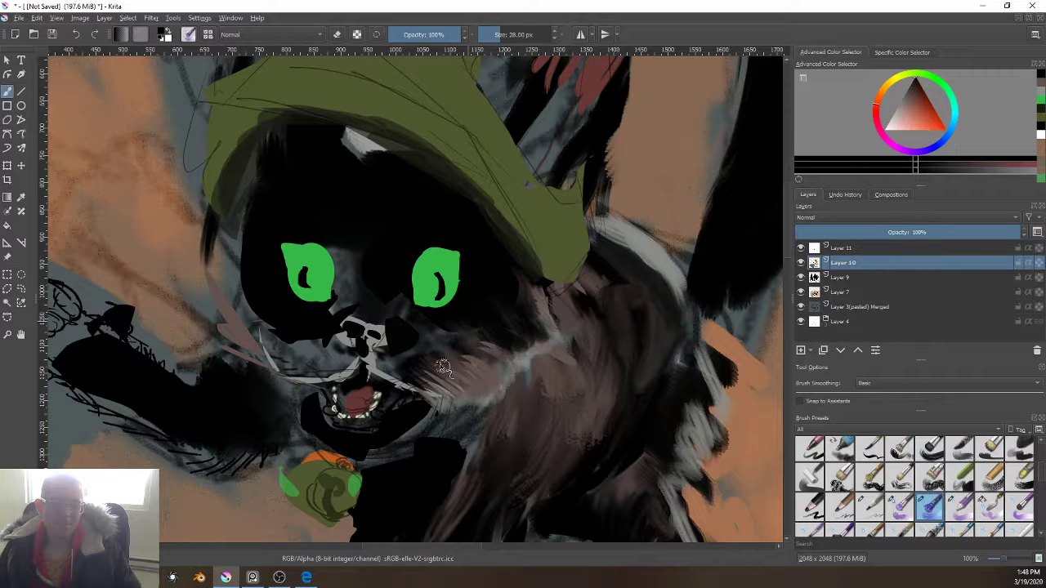
Step: Blend sampled dark fur tones into the cheek and muzzle, then add light grey strokes around the mouth
left_click(523, 384, "ctrl")
mouse_move(459, 352)
left_mouse_down()
mouse_move(417, 377)
mouse_move(429, 380)
mouse_move(454, 326)
left_mouse_up()
left_click(412, 333, "ctrl")
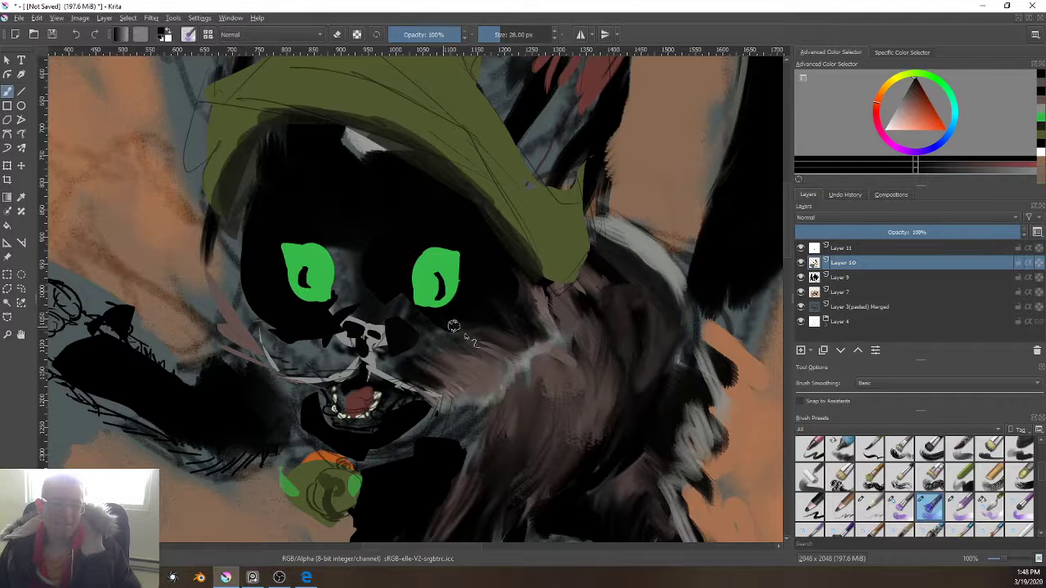
mouse_move(458, 374)
left_mouse_down()
mouse_move(430, 387)
mouse_move(402, 372)
mouse_move(361, 373)
mouse_move(604, 284)
mouse_move(650, 239)
mouse_move(385, 398)
mouse_move(435, 389)
mouse_move(373, 370)
mouse_move(433, 395)
mouse_move(347, 356)
mouse_move(311, 378)
mouse_move(332, 375)
mouse_move(301, 372)
mouse_move(347, 370)
mouse_move(278, 372)
left_mouse_up()
left_click(680, 272, "ctrl")
mouse_move(478, 417)
left_mouse_down()
mouse_move(710, 351)
mouse_move(590, 292)
mouse_move(496, 432)
left_mouse_up()
Step: Set the blending mode of Layer 11 to Normal
scroll(496, 432, "down", 3)
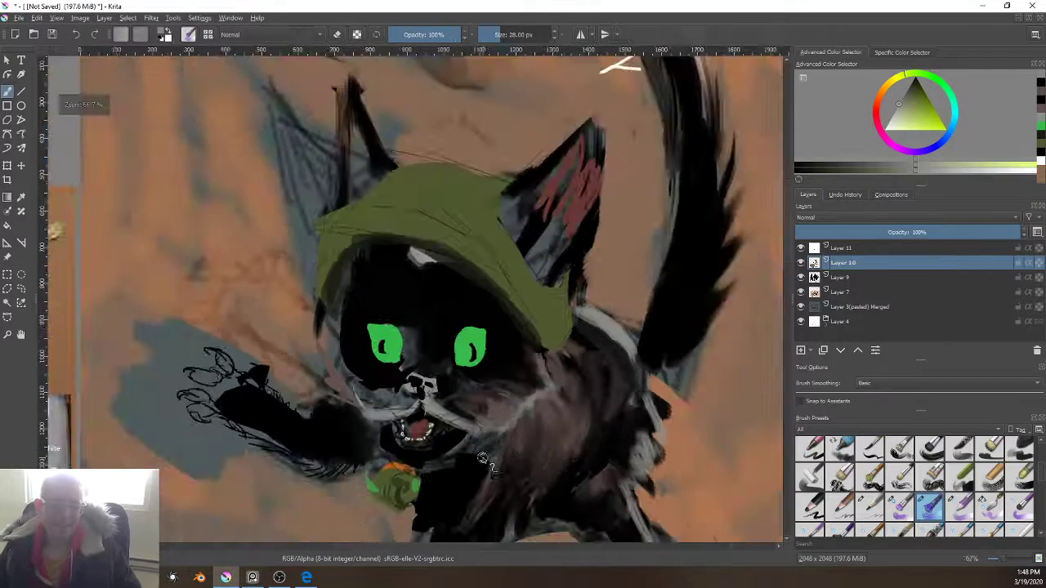
scroll(549, 458, "up", 1)
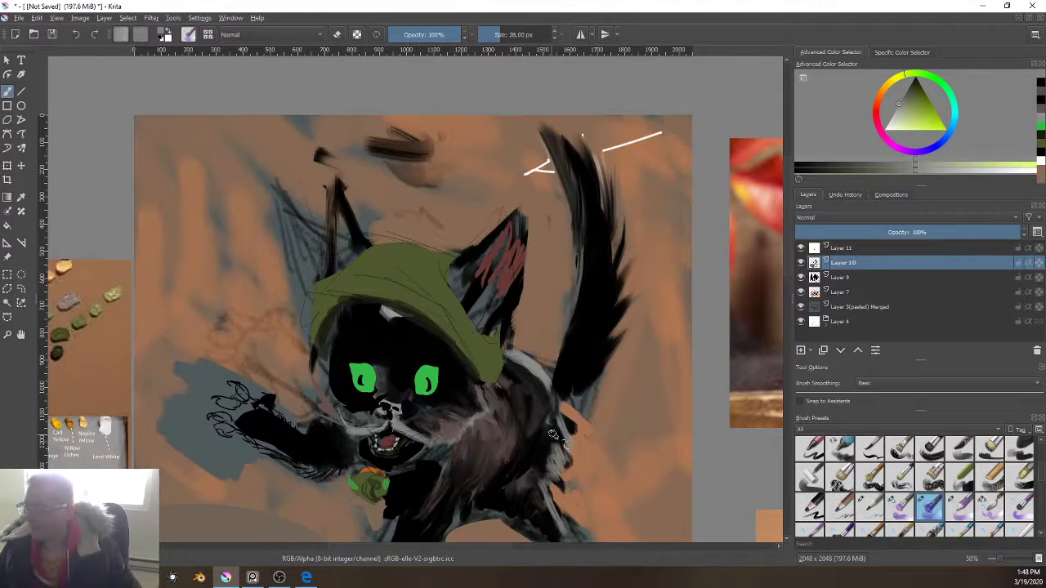
scroll(416, 442, "up", 2)
left_click_drag(425, 375, 490, 283)
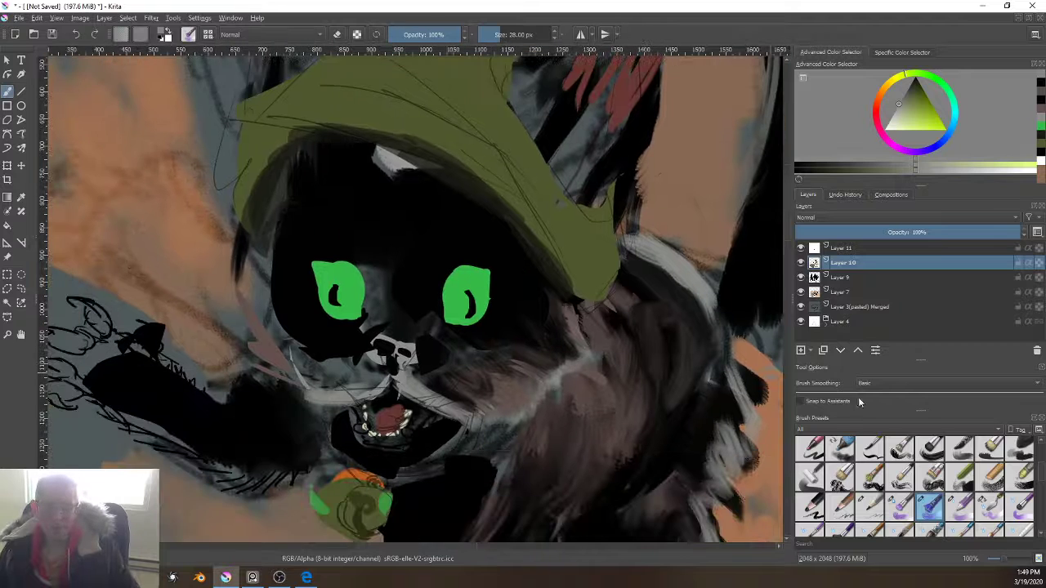
left_click(833, 218)
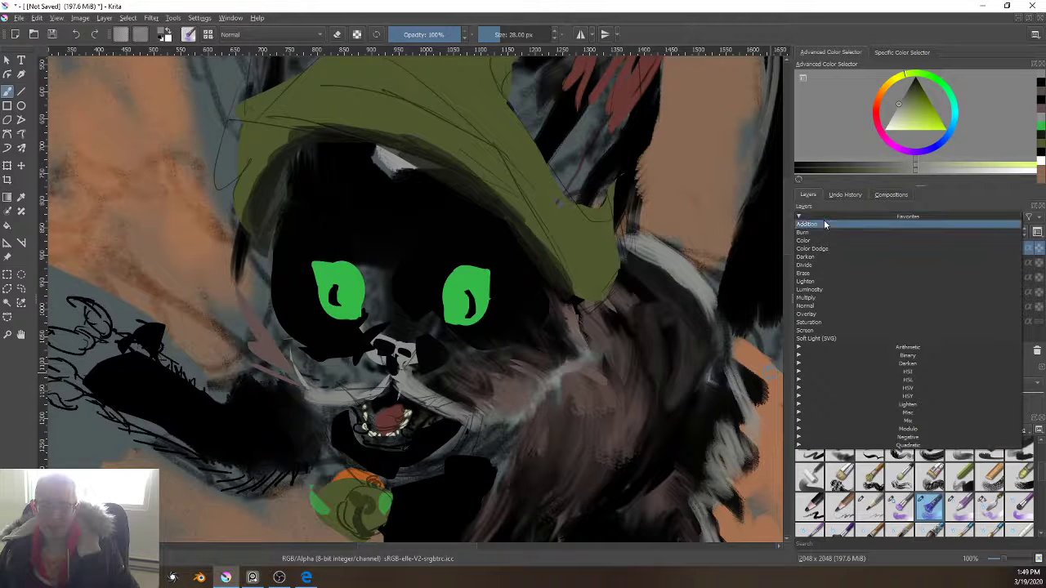
left_click(805, 305)
scroll(539, 417, "down", 5)
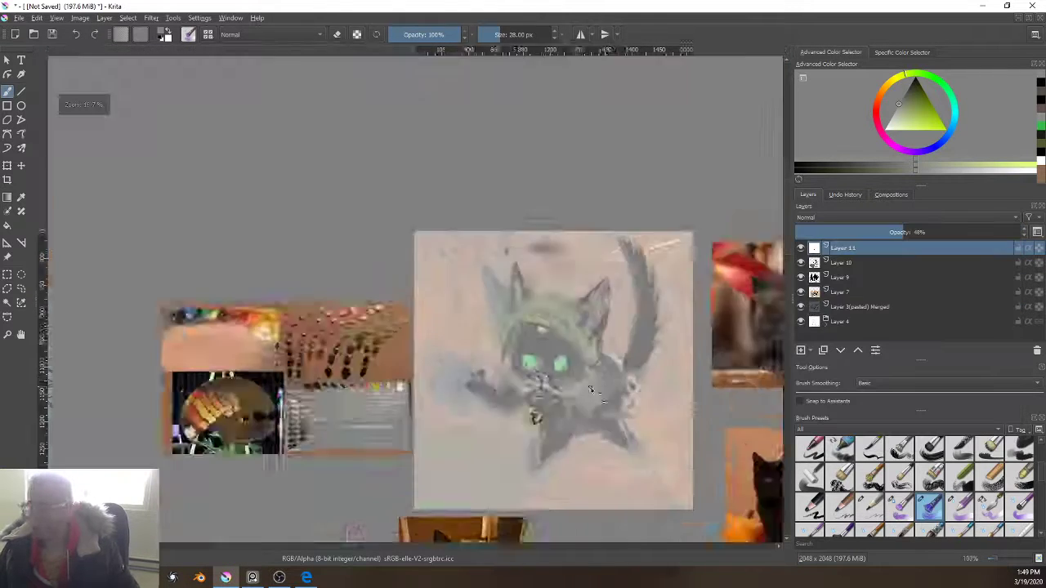
scroll(548, 421, "up", 5)
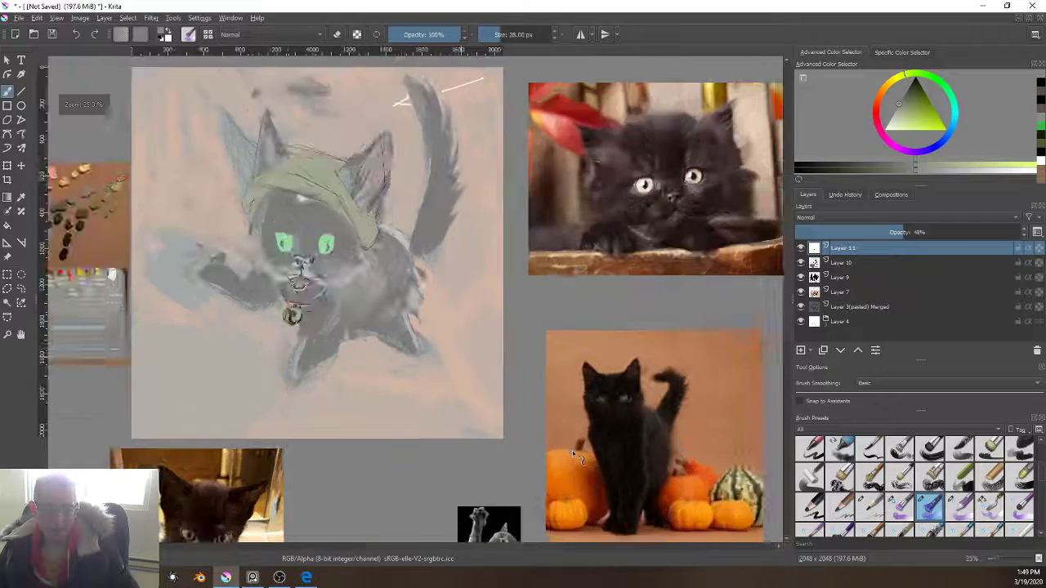
scroll(112, 210, "up", 5)
scroll(285, 333, "down", 2)
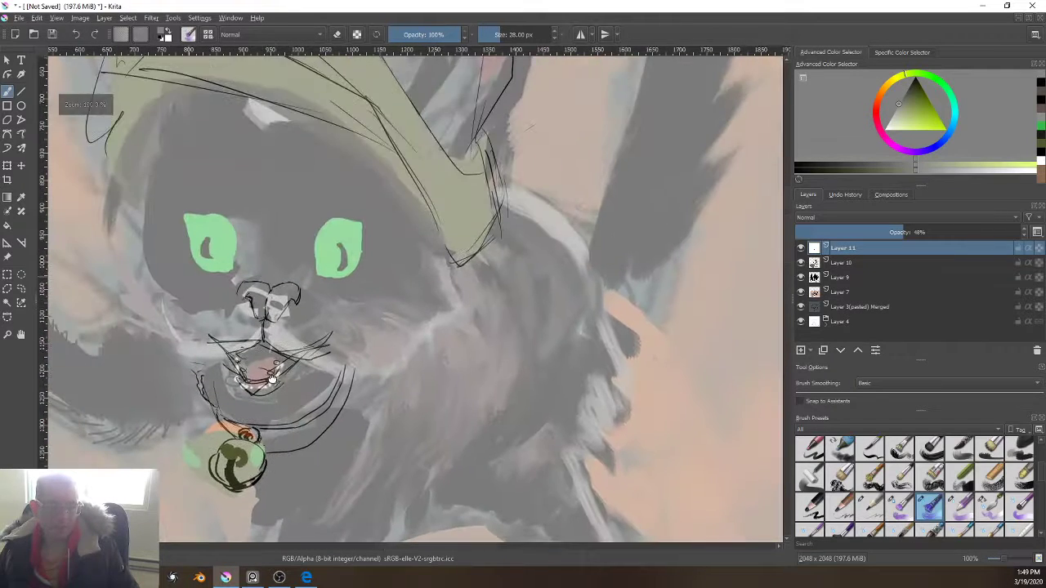
Step: Make a dark vertical stroke between the kitten's eyes with the fine drawing brush preset, and set the brush to 9 px and 60% opacity
right_click(285, 332)
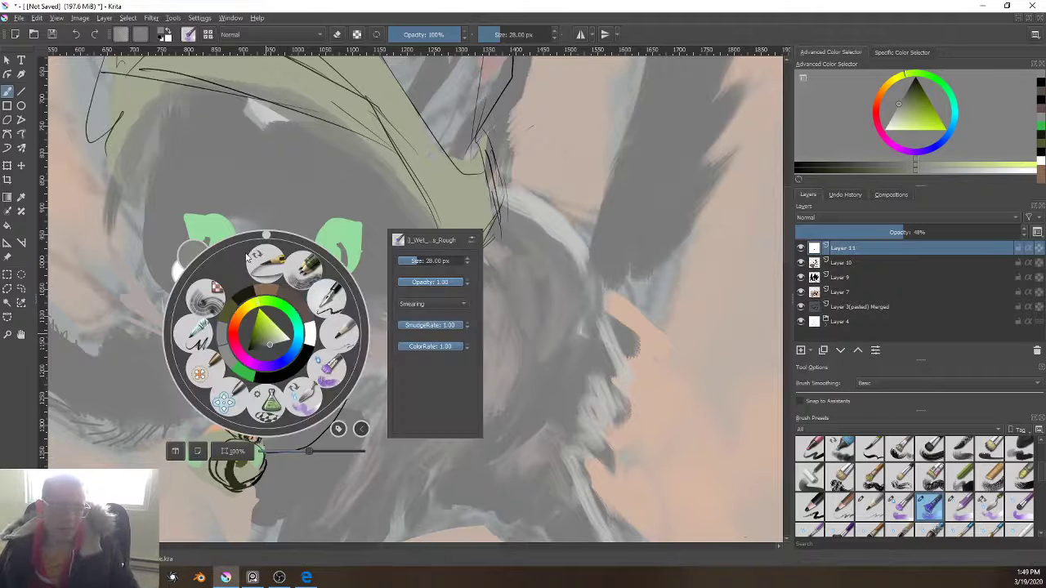
left_click(342, 343)
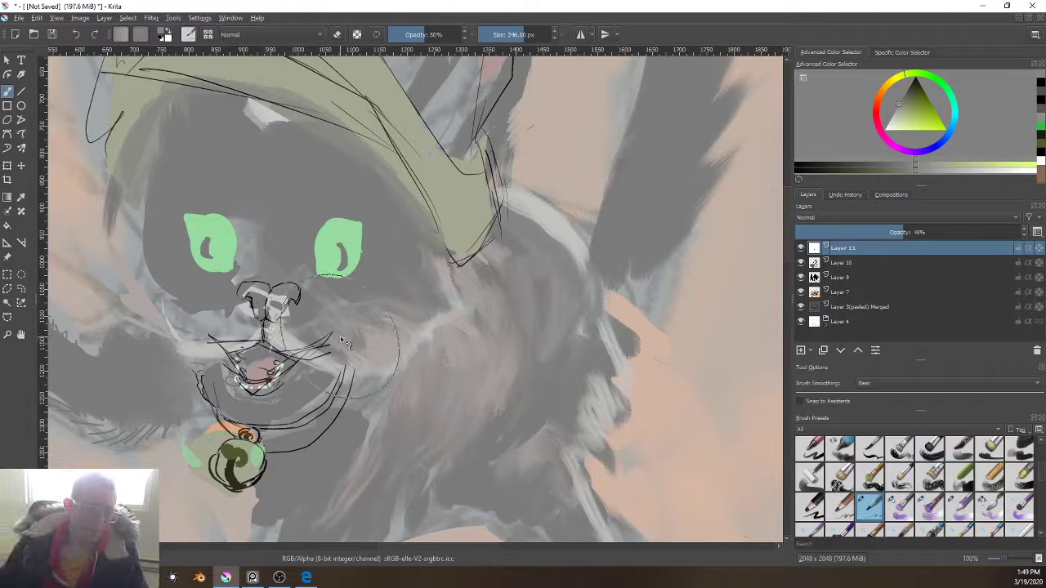
key("bracketleft")
key("bracketleft")
key("bracketleft")
key("bracketleft")
key("bracketleft")
key("bracketleft")
key("bracketleft")
key("bracketleft")
key("bracketleft")
key("bracketleft")
key("bracketleft")
key("bracketleft")
key("bracketleft")
key("bracketleft")
key("bracketleft")
key("bracketleft")
key("bracketleft")
key("bracketleft")
key("bracketleft")
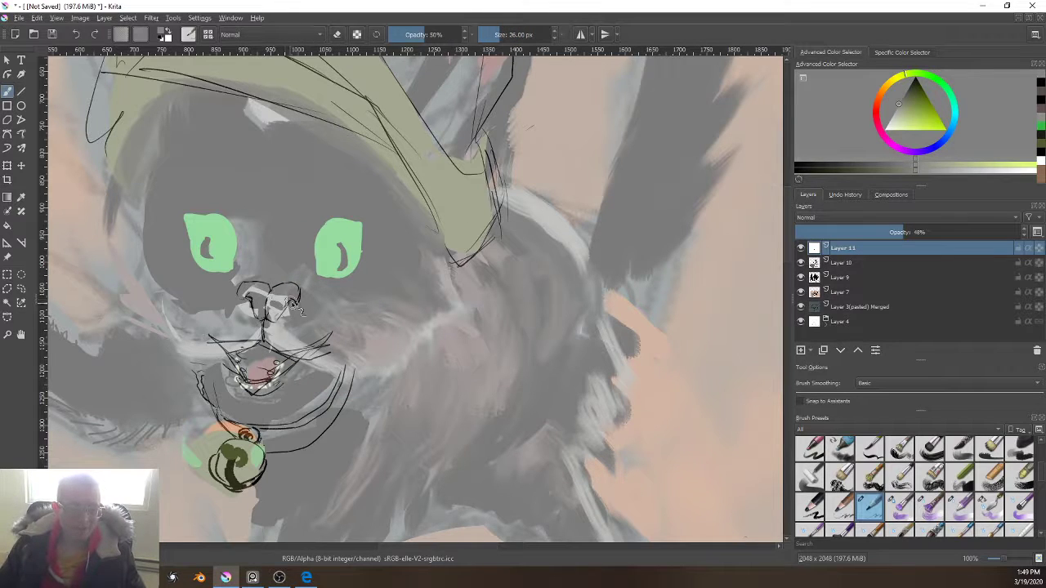
left_click_drag(296, 234, 297, 250)
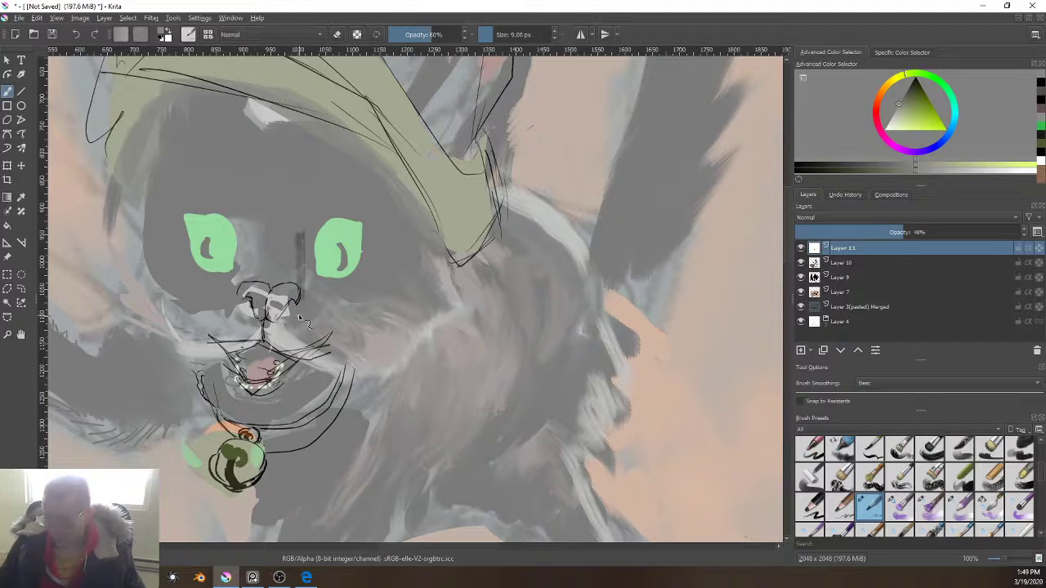
key("o")
key("o")
key("o")
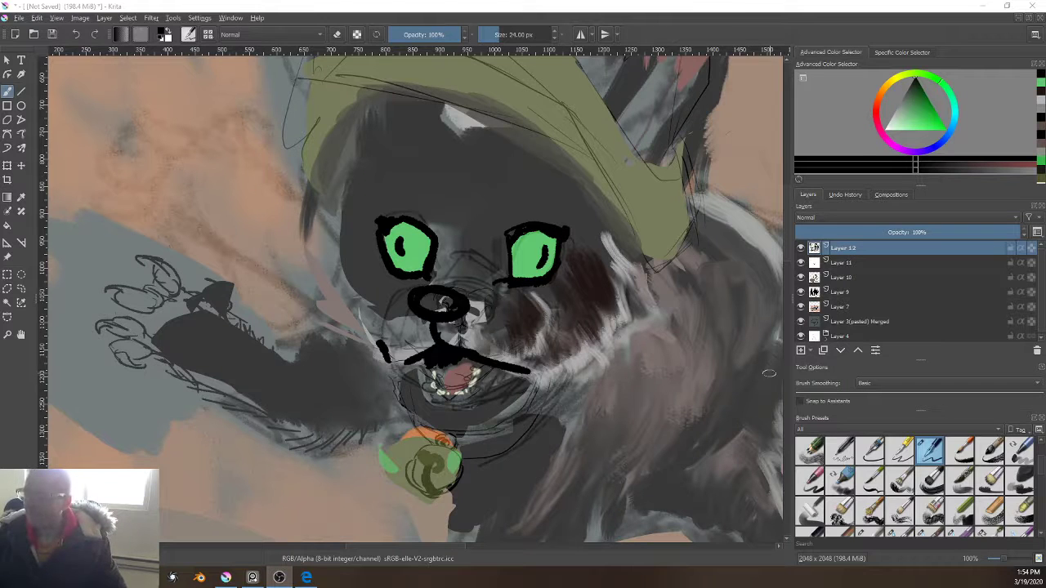
Step: Add a new layer above Layer 12 and lay a translucent dark shape over the hood and face with the shape-filling brush preset
scroll(567, 370, "down", 3)
scroll(566, 360, "up", 3)
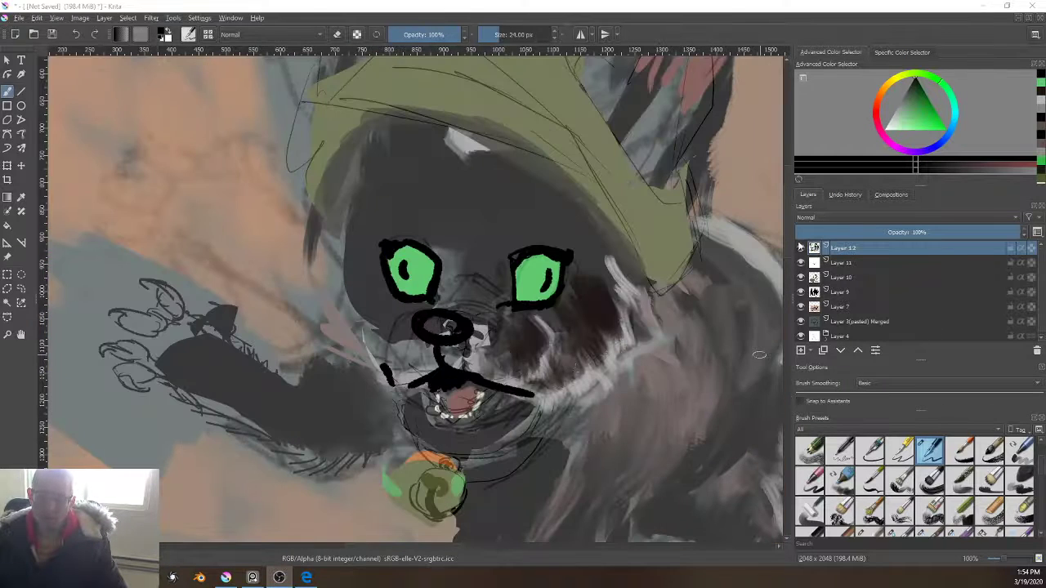
scroll(539, 366, "down", 2)
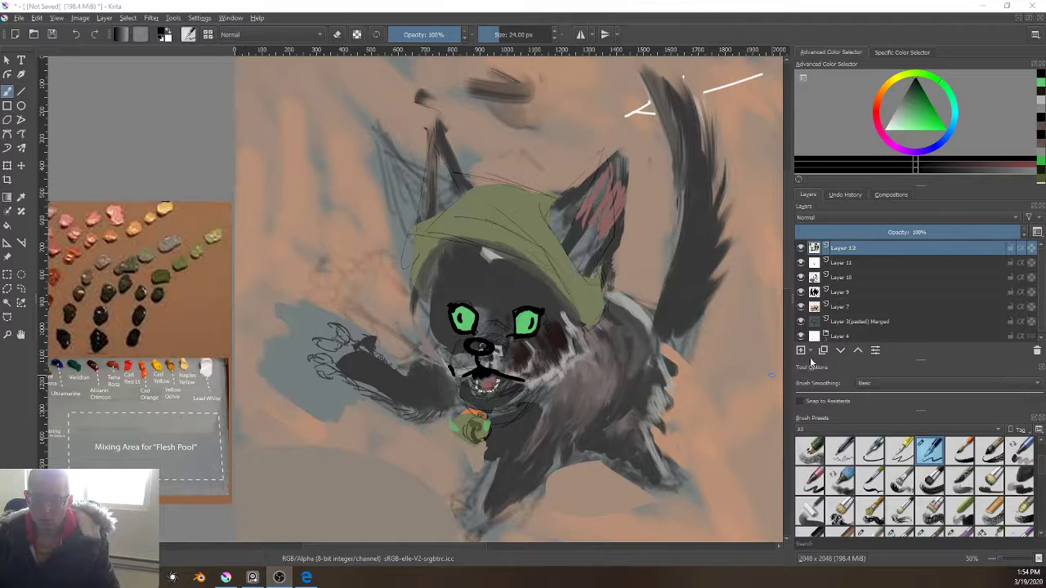
left_click(802, 350)
left_click_drag(501, 341, 547, 344)
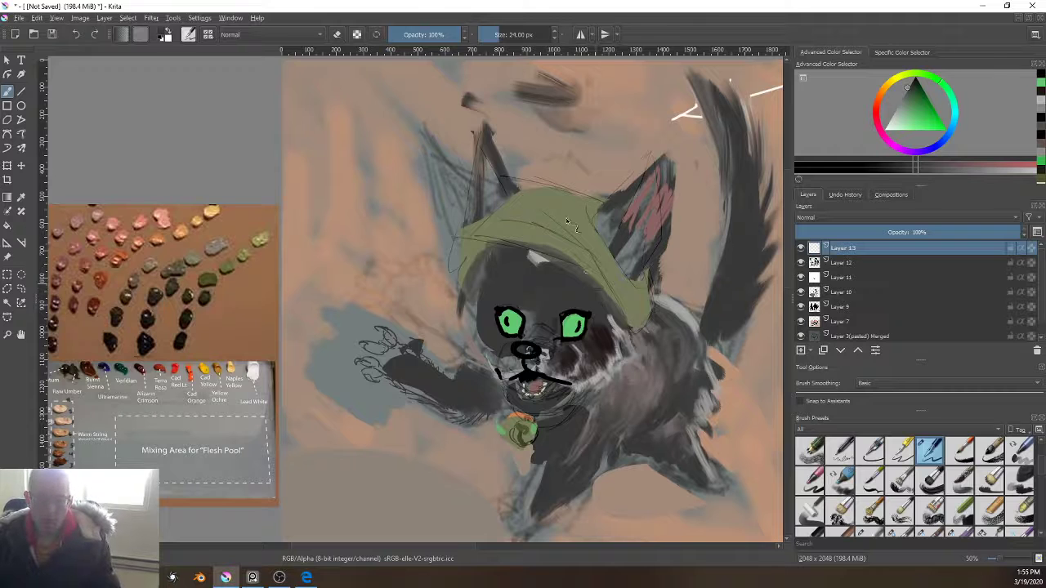
right_click(532, 173)
left_click(535, 243)
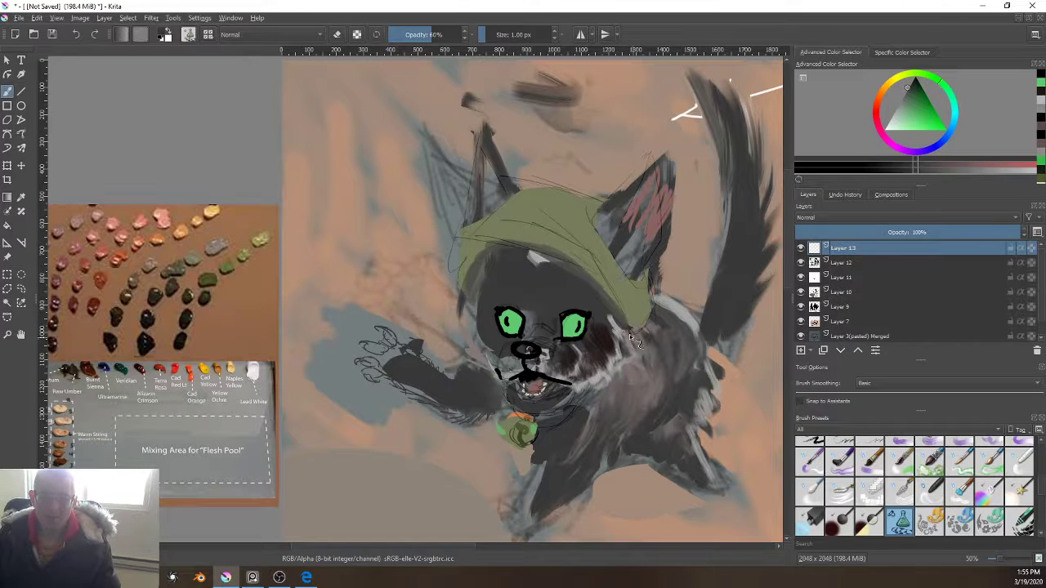
mouse_move(634, 341)
left_mouse_down()
mouse_move(377, 304)
mouse_move(535, 321)
mouse_move(548, 362)
mouse_move(538, 381)
mouse_move(564, 336)
mouse_move(529, 347)
mouse_move(552, 368)
mouse_move(576, 286)
mouse_move(571, 360)
mouse_move(541, 367)
mouse_move(519, 338)
left_mouse_up()
Step: Cover the kitten's eyes, nose and mouth with solid dark filled shapes at 100% brush opacity
key("i")
key("i")
key("i")
key("i")
key("i")
key("i")
key("i")
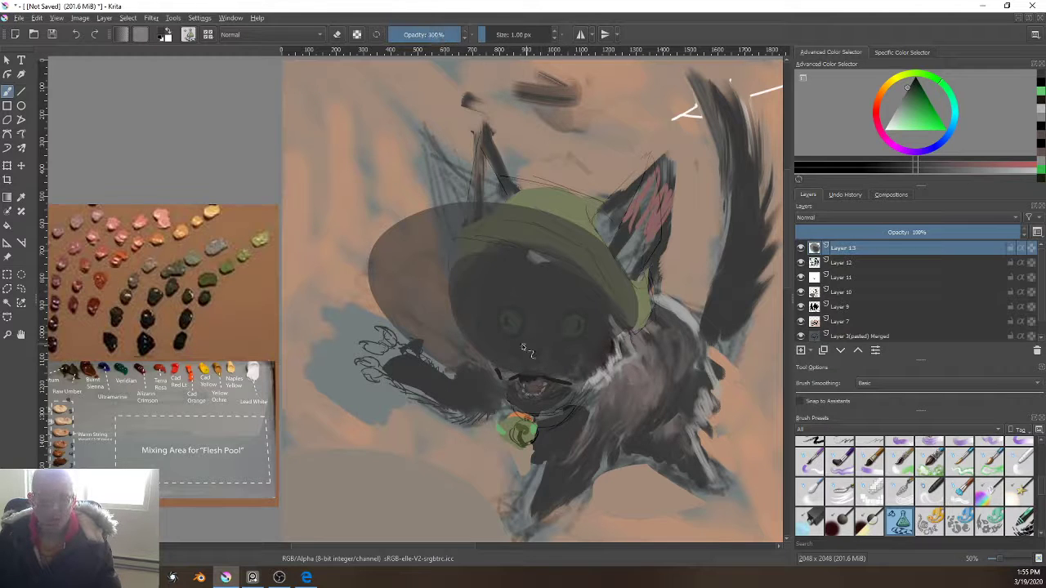
mouse_move(515, 237)
left_mouse_down()
mouse_move(559, 315)
mouse_move(553, 376)
mouse_move(539, 264)
mouse_move(576, 343)
left_mouse_up()
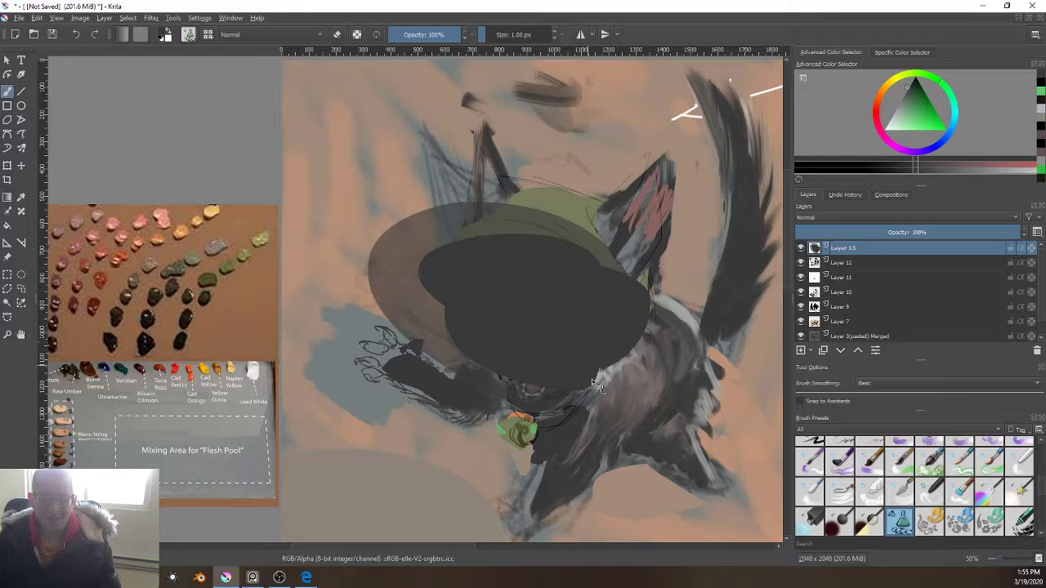
left_click_drag(596, 383, 505, 395)
mouse_move(476, 239)
left_mouse_down()
mouse_move(425, 294)
mouse_move(531, 377)
left_mouse_up()
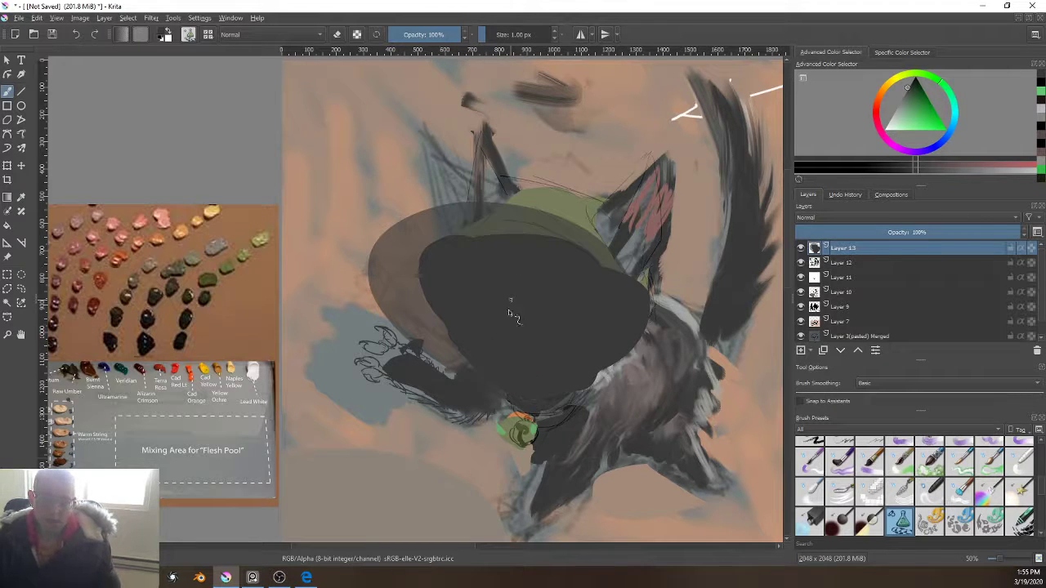
Step: Reset the colours, make white the painting colour, and place a short white mark on the dark face shape
scroll(507, 319, "up", 2)
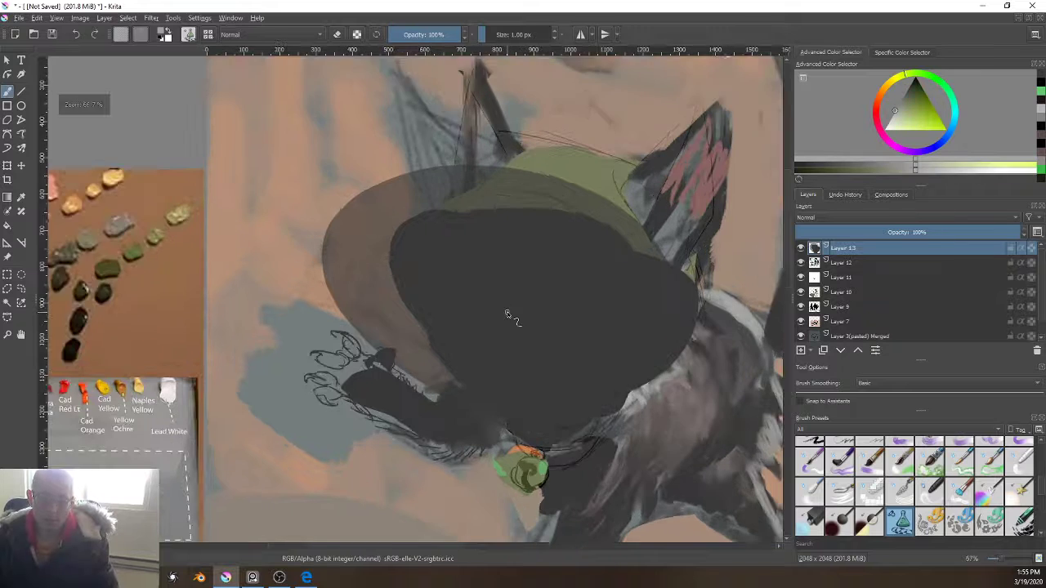
scroll(506, 314, "down", 3)
scroll(500, 318, "up", 2)
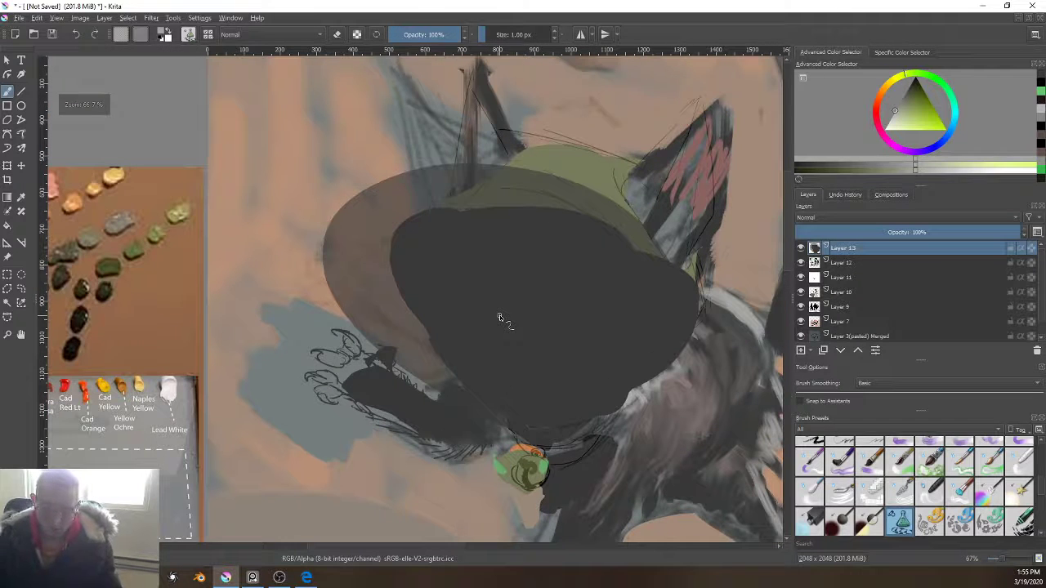
key("d")
key("x")
left_click_drag(489, 312, 518, 315)
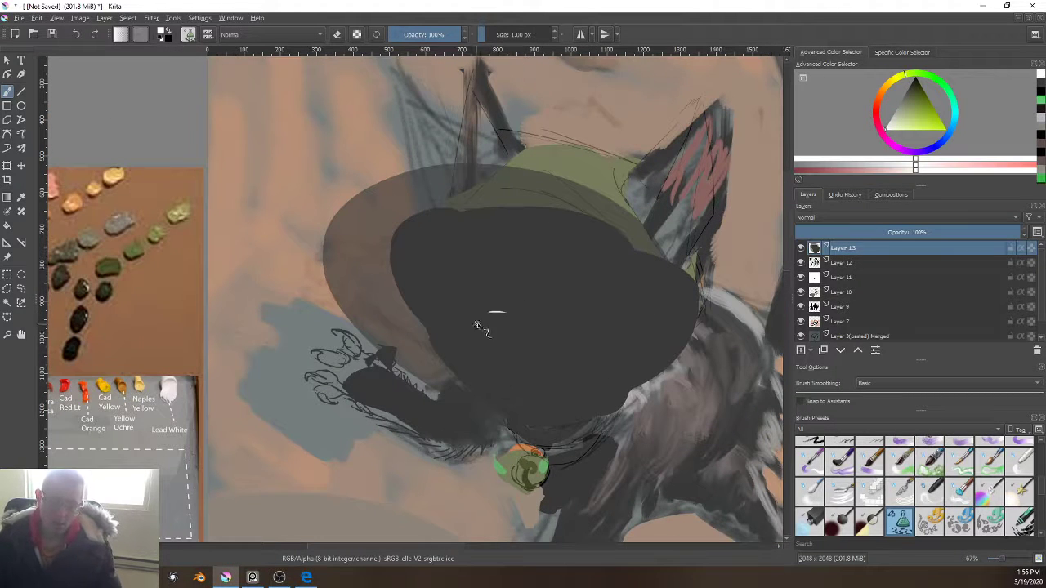
Step: Sketch white outlines of the eyes, nose, muzzle and open mouth on the dark face with the fine drawing brush at 9 px
right_click(629, 325)
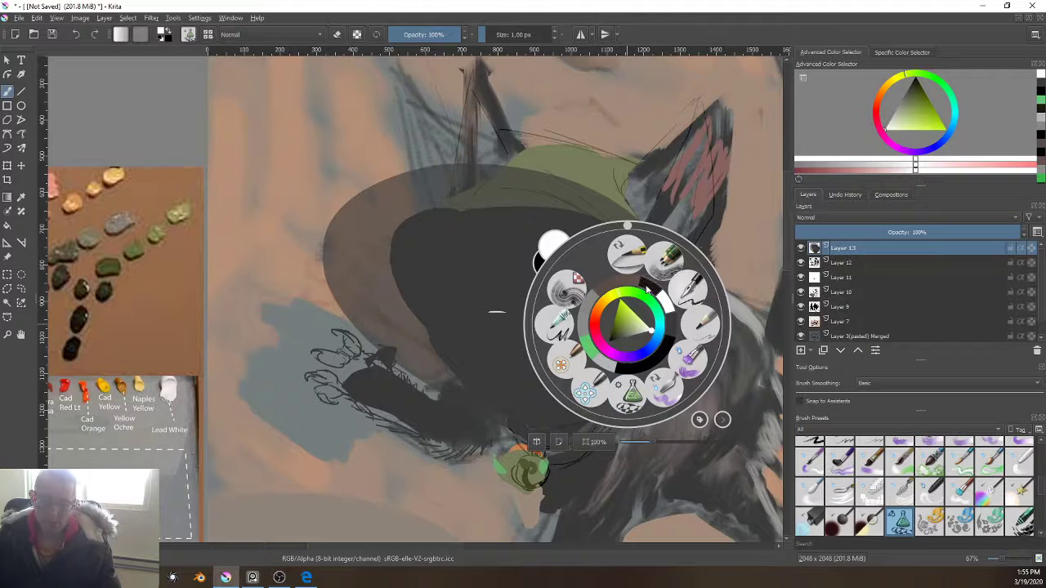
left_click(703, 334)
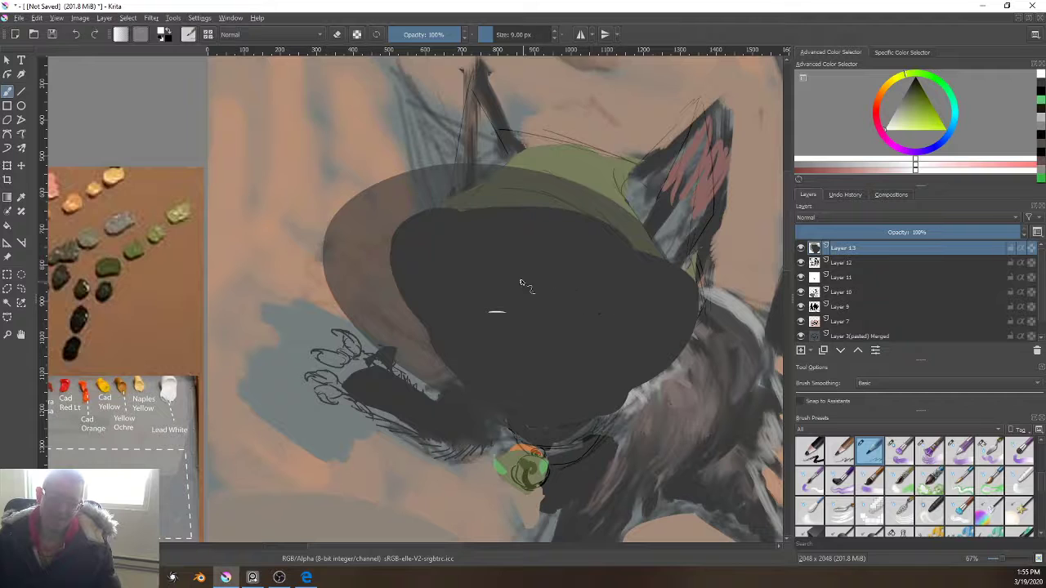
left_click_drag(517, 278, 560, 282)
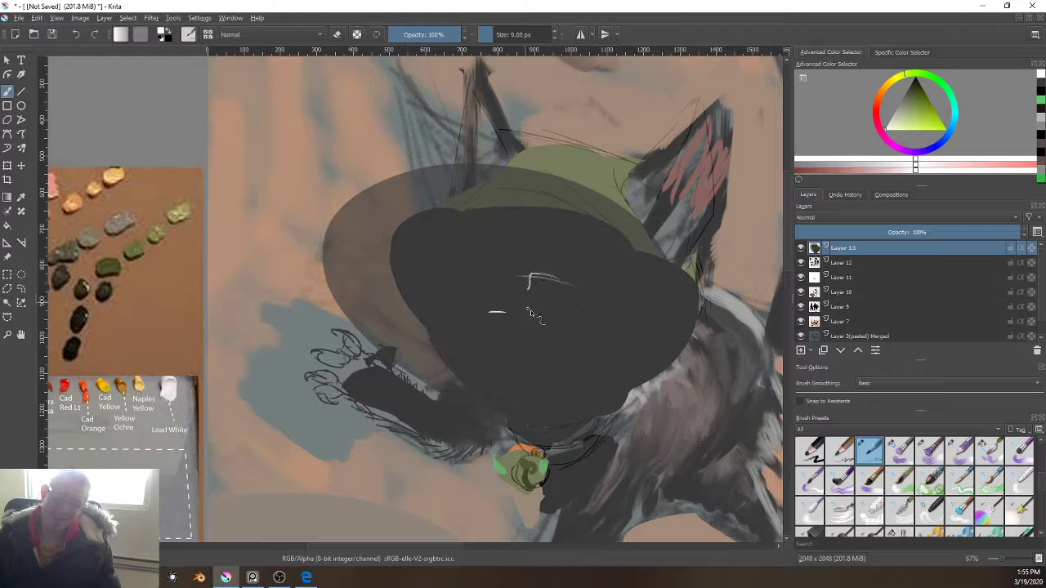
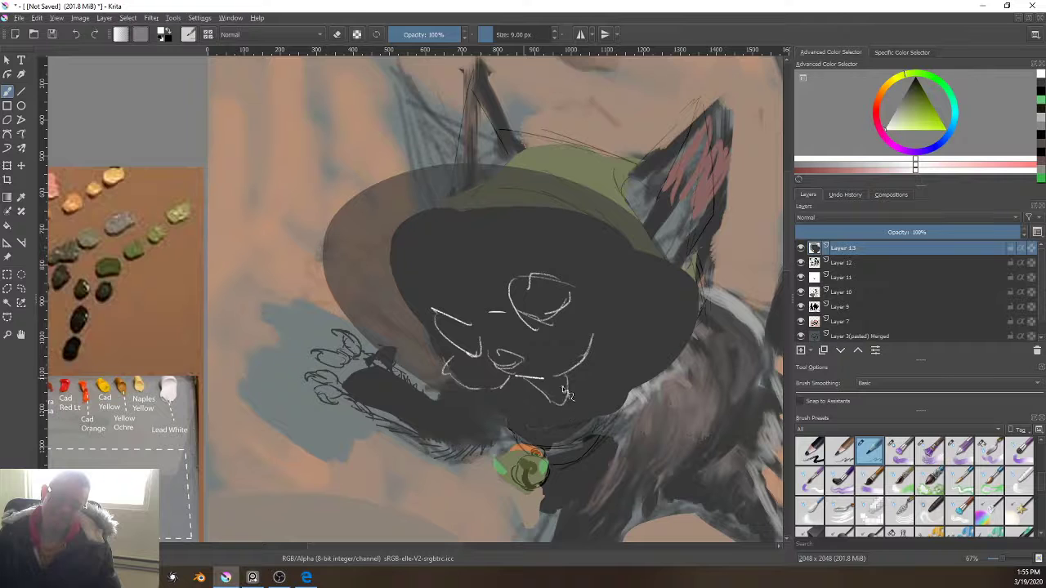
scroll(572, 465, "down", 4)
scroll(549, 372, "up", 4)
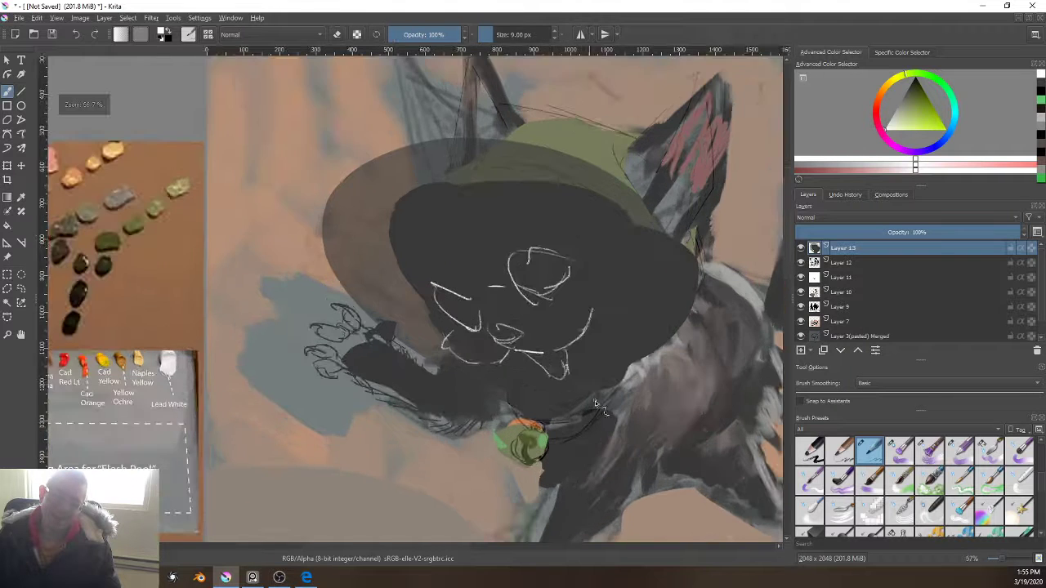
Step: Add a small white stroke beneath the muzzle and refine the outline of the eye nearest the raised paw
scroll(549, 372, "up", 3)
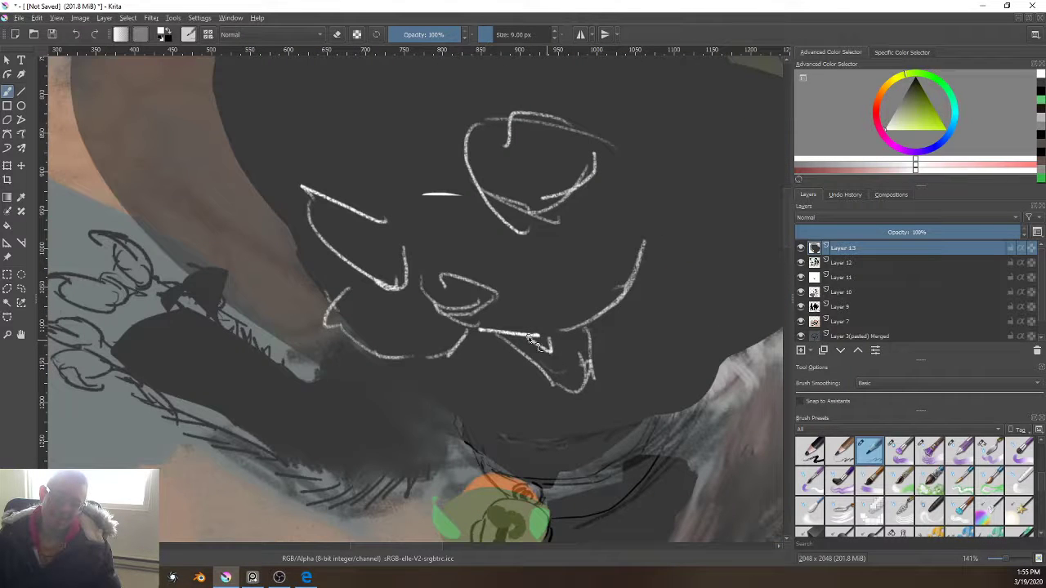
left_click_drag(448, 359, 425, 369)
scroll(457, 282, "down", 3)
left_click_drag(400, 241, 447, 293)
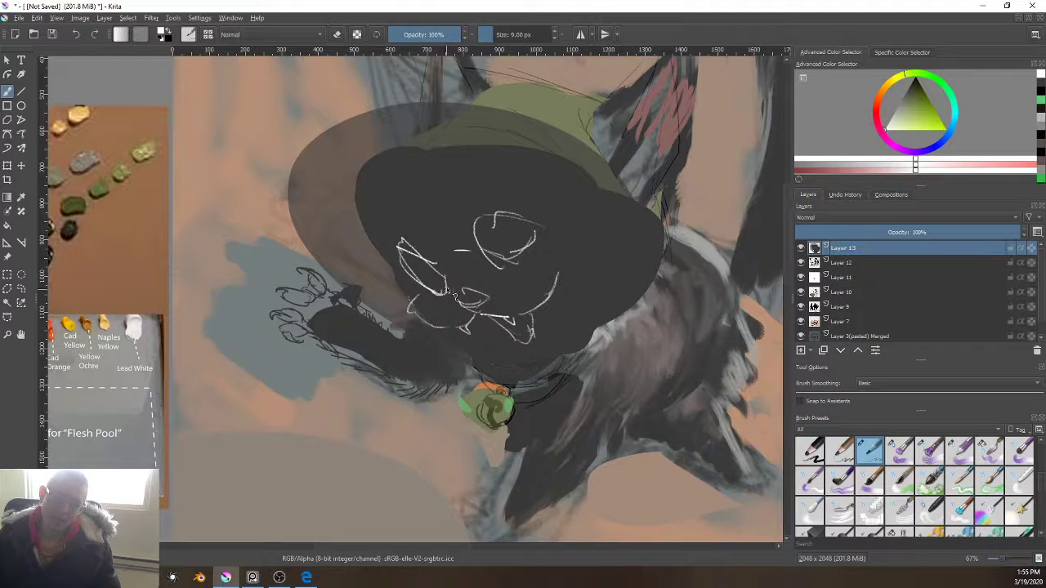
Step: Refine the larger eye and sketch white contours for the paw-side edge of the face and the lower jaw
mouse_move(515, 257)
left_mouse_down()
mouse_move(490, 219)
mouse_move(515, 278)
mouse_move(477, 214)
mouse_move(498, 266)
left_mouse_up()
scroll(474, 326, "down", 3)
scroll(495, 322, "up", 3)
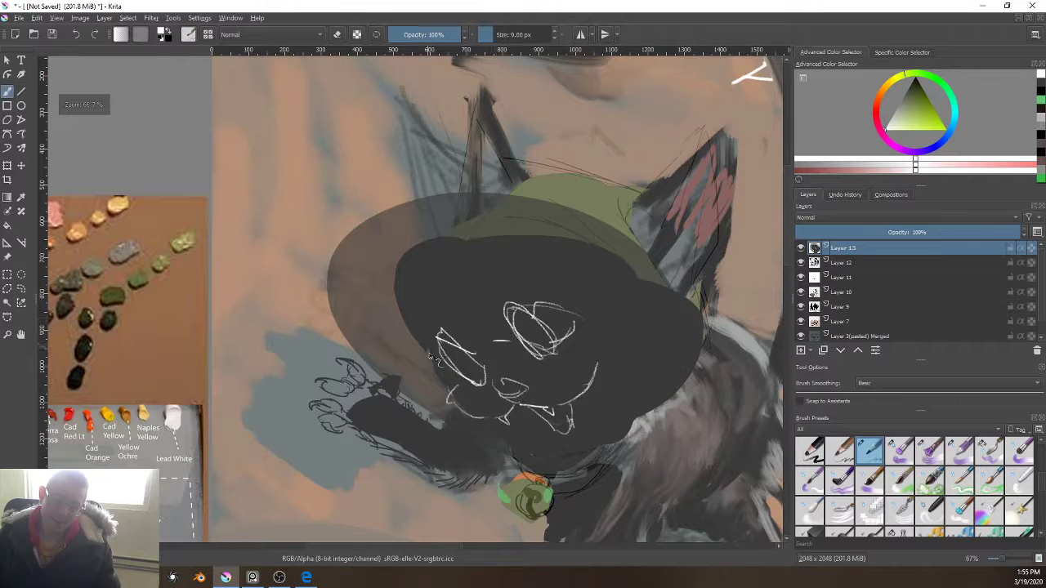
left_click_drag(451, 379, 395, 294)
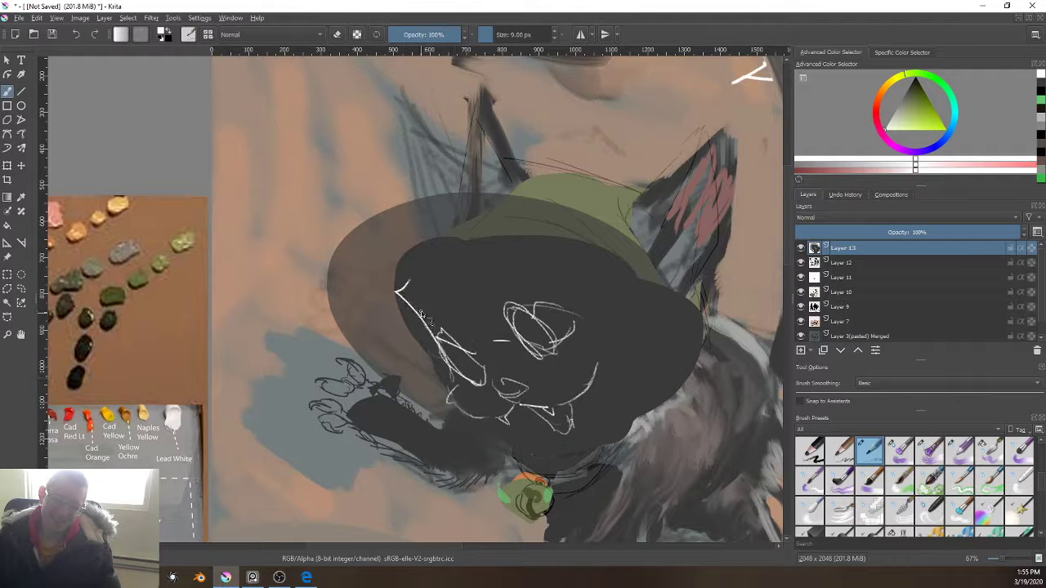
mouse_move(519, 415)
left_mouse_down()
mouse_move(563, 445)
mouse_move(592, 432)
left_mouse_up()
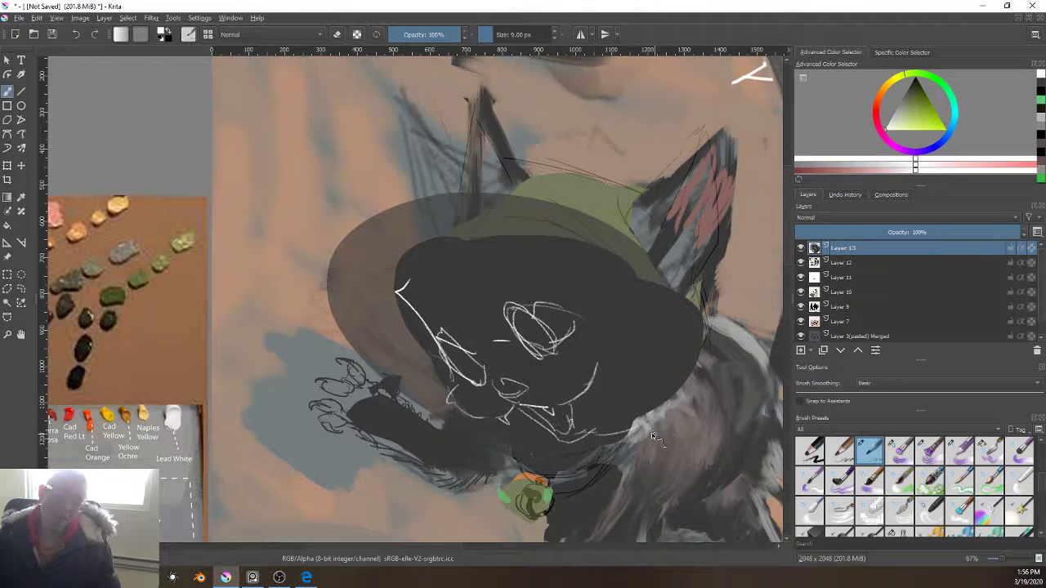
scroll(651, 432, "up", 3)
scroll(618, 371, "down", 3)
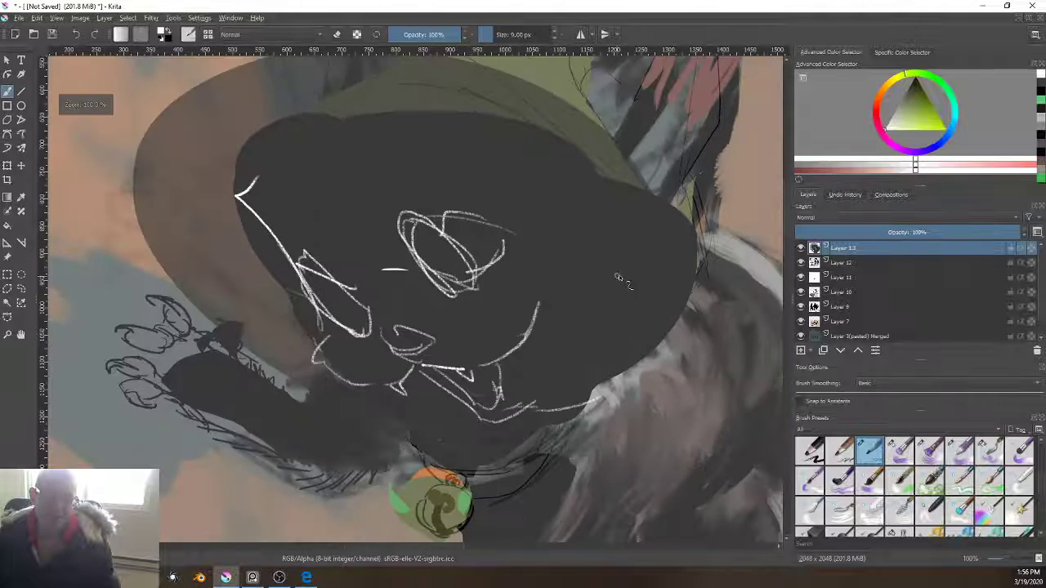
Step: Outline the far cheek and the hood opening across the forehead with overlapping white strokes around the dark face
left_click_drag(523, 387, 609, 349)
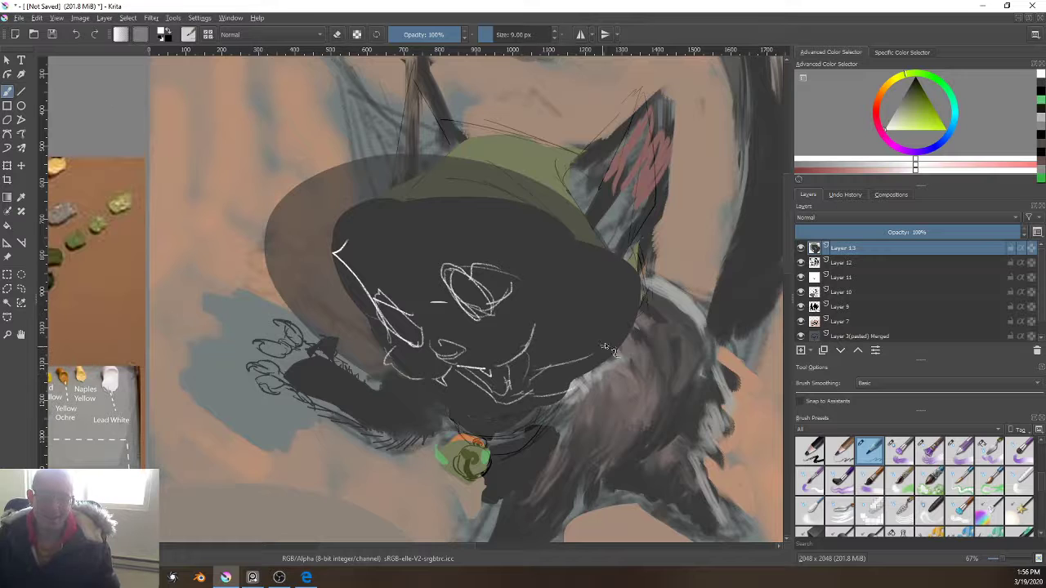
left_click_drag(588, 250, 610, 343)
left_click_drag(619, 259, 632, 331)
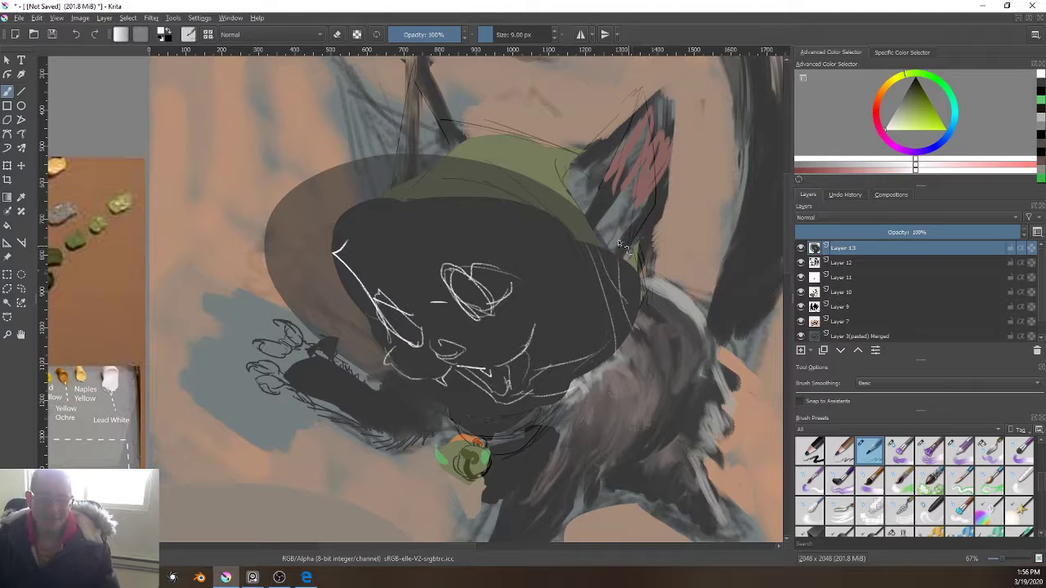
mouse_move(613, 298)
left_mouse_down()
mouse_move(464, 200)
mouse_move(512, 224)
mouse_move(365, 202)
left_mouse_up()
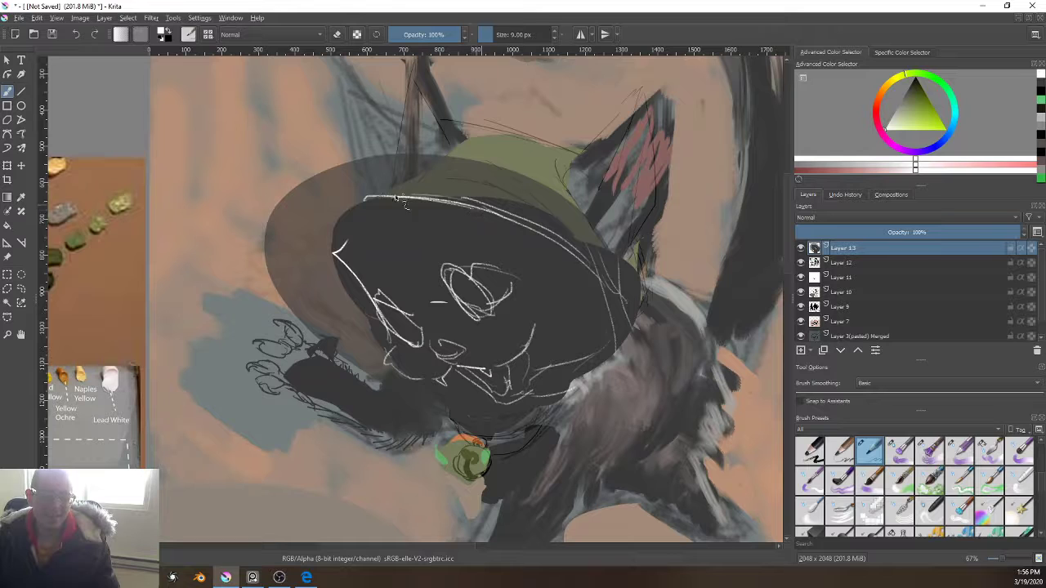
mouse_move(459, 212)
left_mouse_down()
mouse_move(368, 213)
mouse_move(362, 272)
left_mouse_up()
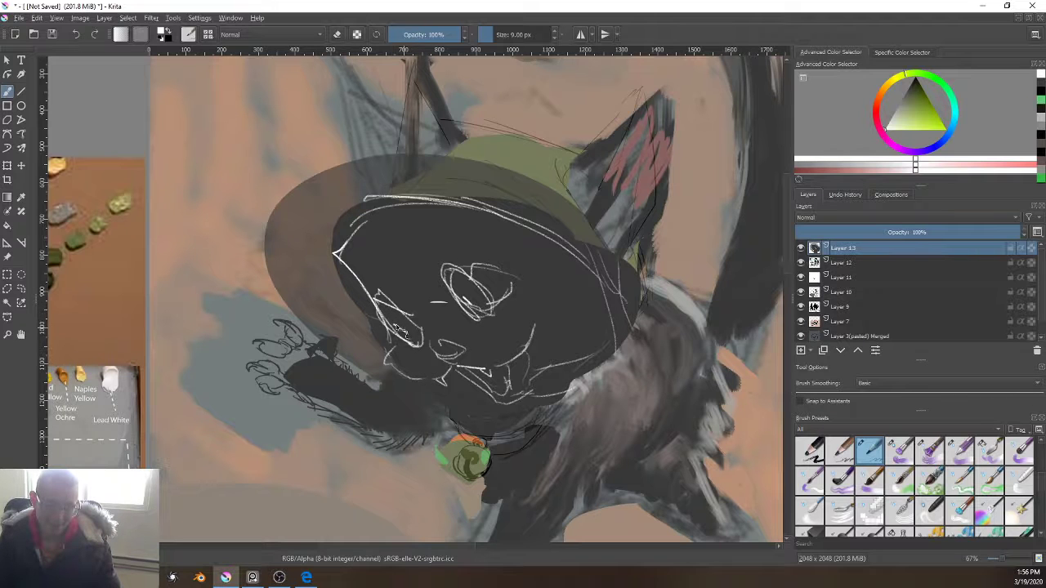
Step: Rework the open mouth's inner corner with short white strokes, undoing the first attempt and redrawing it
left_click_drag(531, 397, 612, 412)
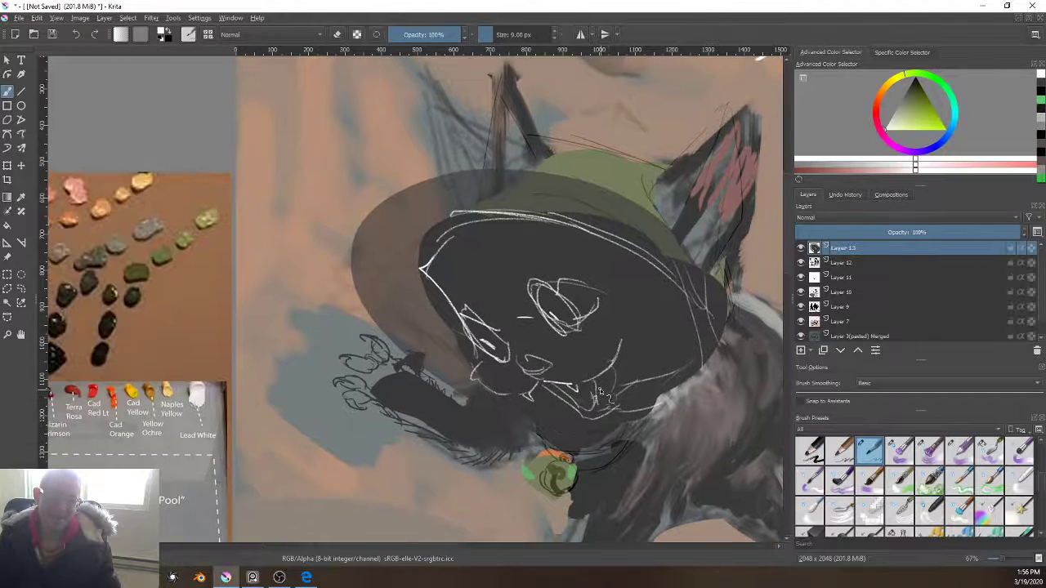
mouse_move(614, 371)
left_mouse_down()
mouse_move(614, 406)
mouse_move(603, 397)
left_mouse_up()
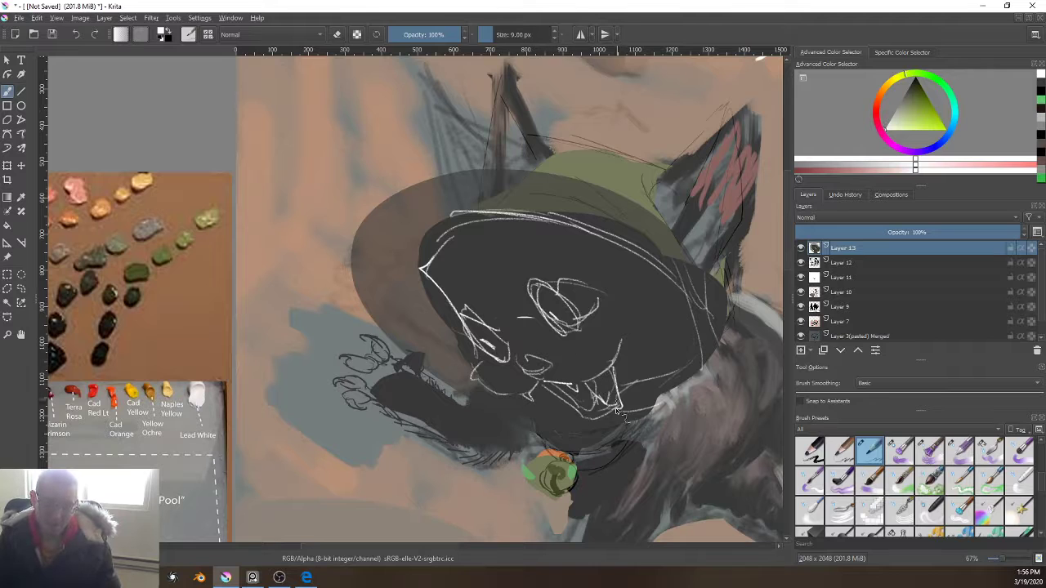
key("ctrl+z")
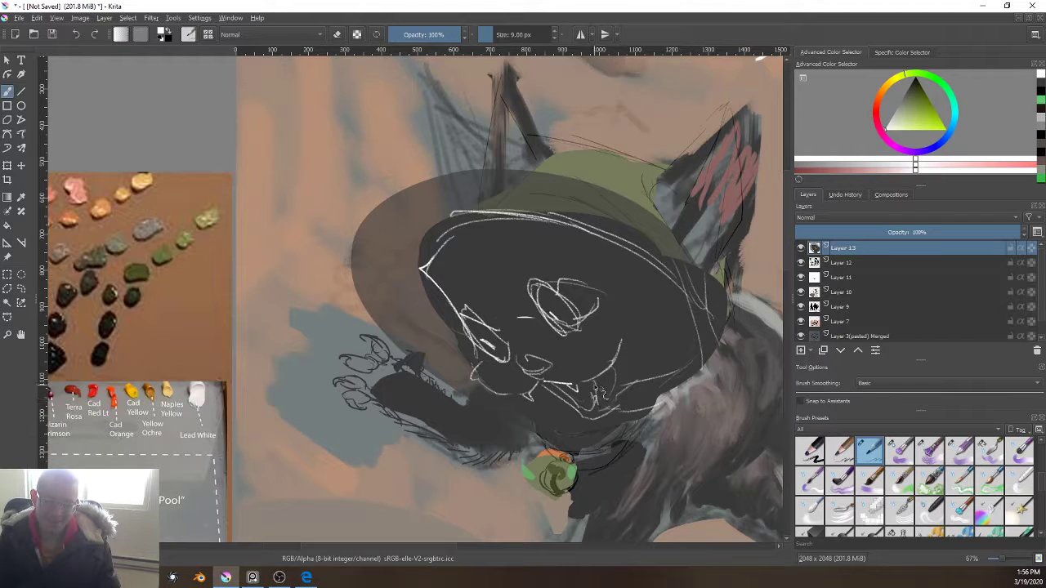
left_click_drag(597, 392, 602, 418)
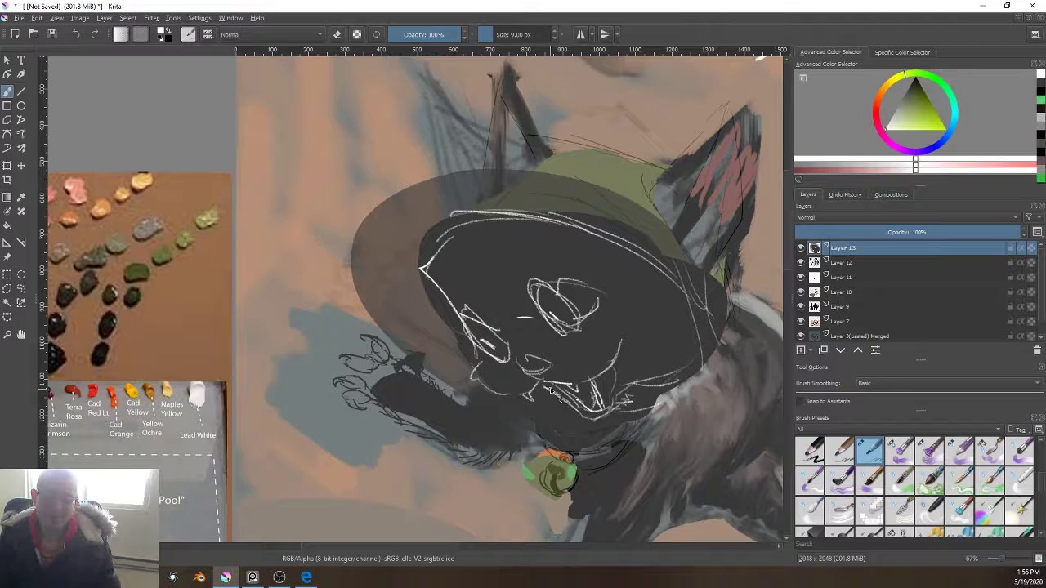
Step: Sketch white curves beneath the chin and beside the raised arm, and reinforce the paw-side edge of the hood opening
mouse_move(550, 425)
left_mouse_down()
mouse_move(570, 319)
mouse_move(482, 254)
mouse_move(426, 257)
mouse_move(468, 347)
mouse_move(404, 327)
mouse_move(525, 365)
left_mouse_up()
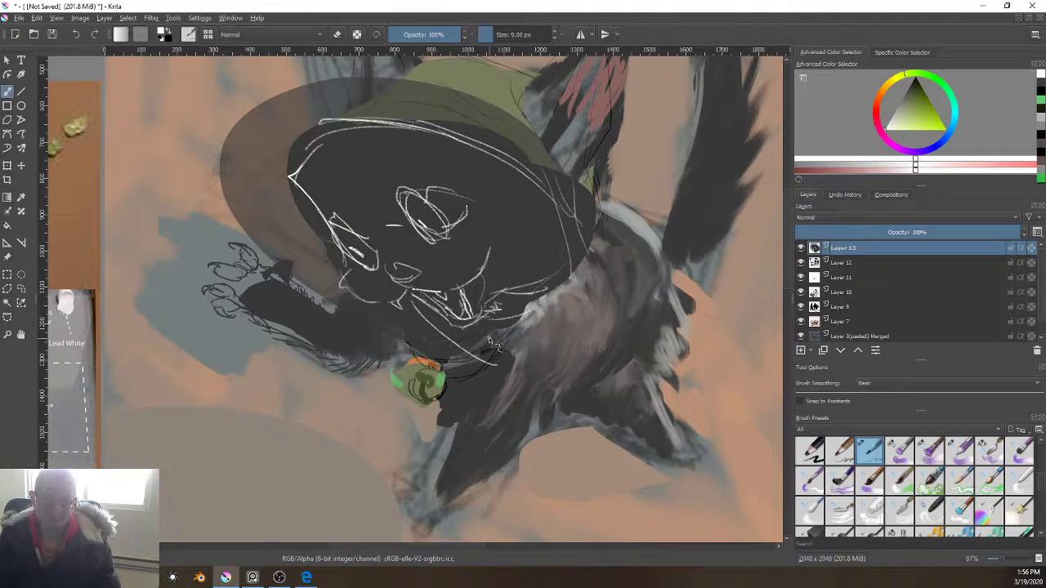
mouse_move(473, 335)
left_mouse_down()
mouse_move(519, 343)
mouse_move(543, 326)
left_mouse_up()
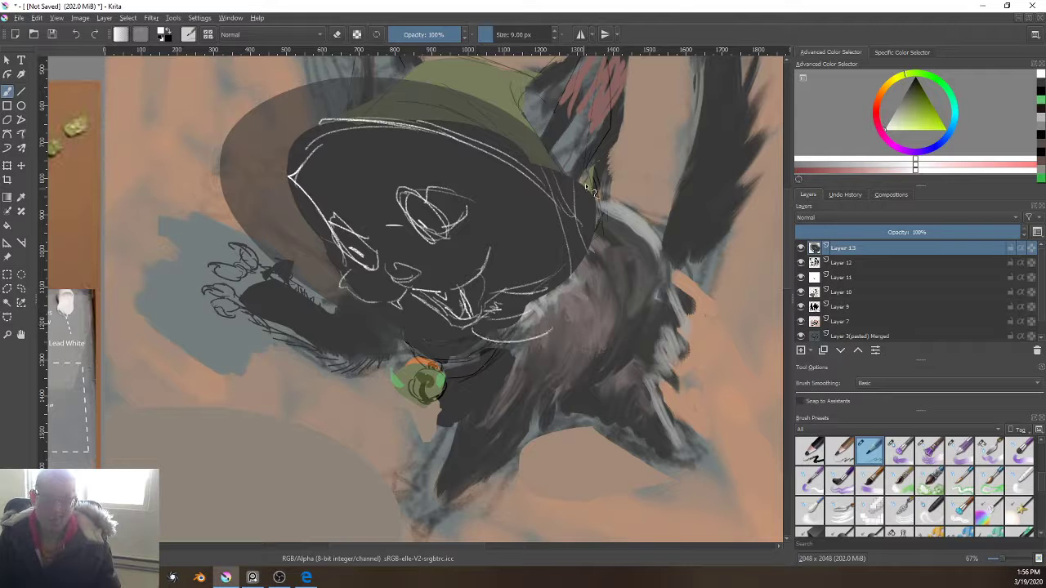
mouse_move(497, 262)
left_mouse_down()
mouse_move(501, 302)
mouse_move(650, 298)
left_mouse_up()
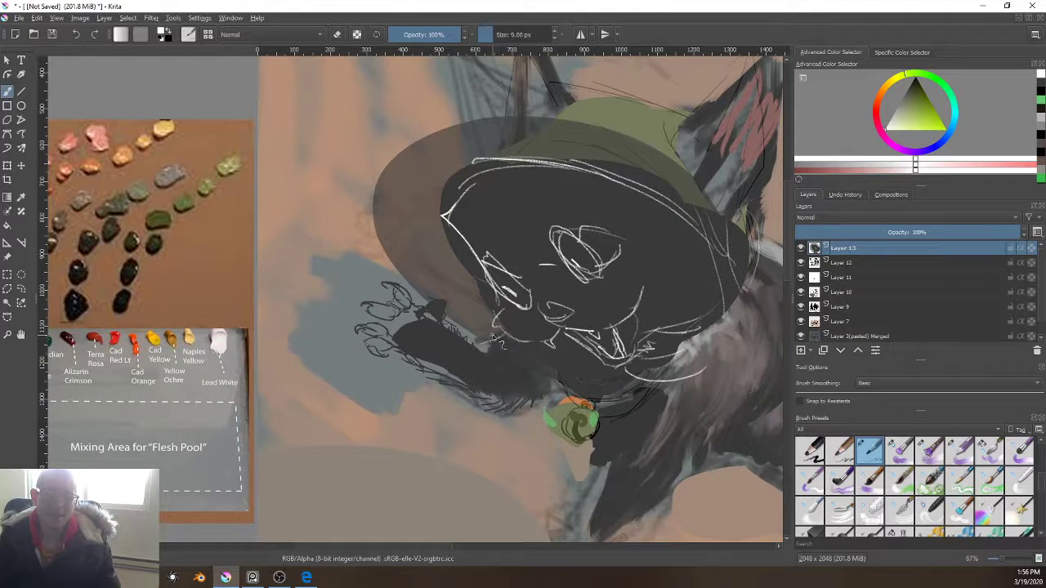
mouse_move(435, 333)
left_mouse_down()
mouse_move(470, 344)
mouse_move(415, 397)
mouse_move(416, 364)
left_mouse_up()
left_click_drag(505, 223, 384, 254)
mouse_move(460, 226)
left_mouse_down()
mouse_move(410, 249)
mouse_move(378, 290)
left_mouse_up()
left_click_drag(491, 261, 462, 370)
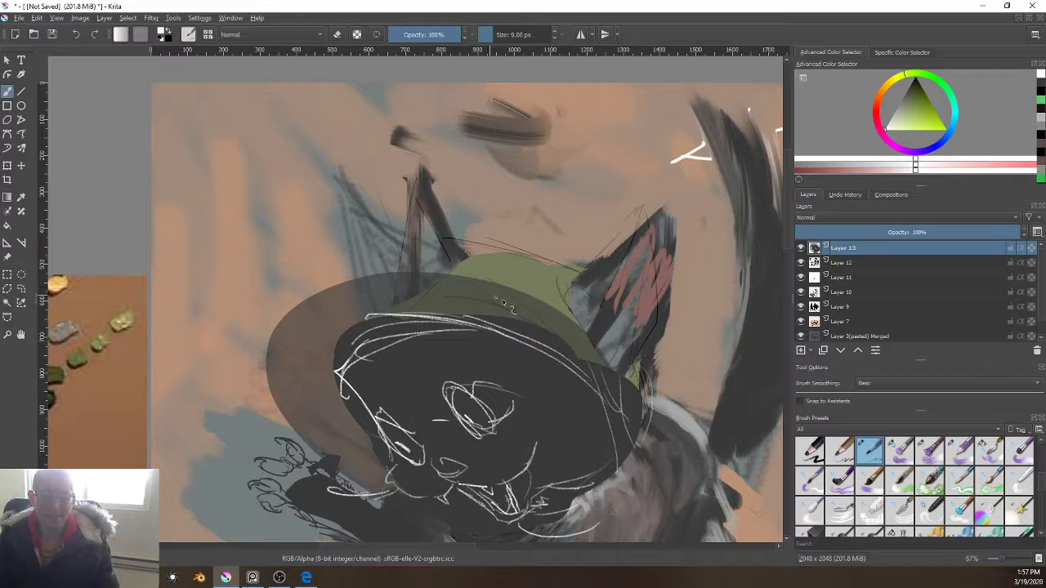
Step: Sketch a tall pointed ear over the olive hood on the tail side and the rounded crown of the head in white
left_click_drag(521, 308, 612, 345)
mouse_move(540, 311)
left_mouse_down()
mouse_move(503, 299)
mouse_move(513, 309)
mouse_move(523, 280)
left_mouse_up()
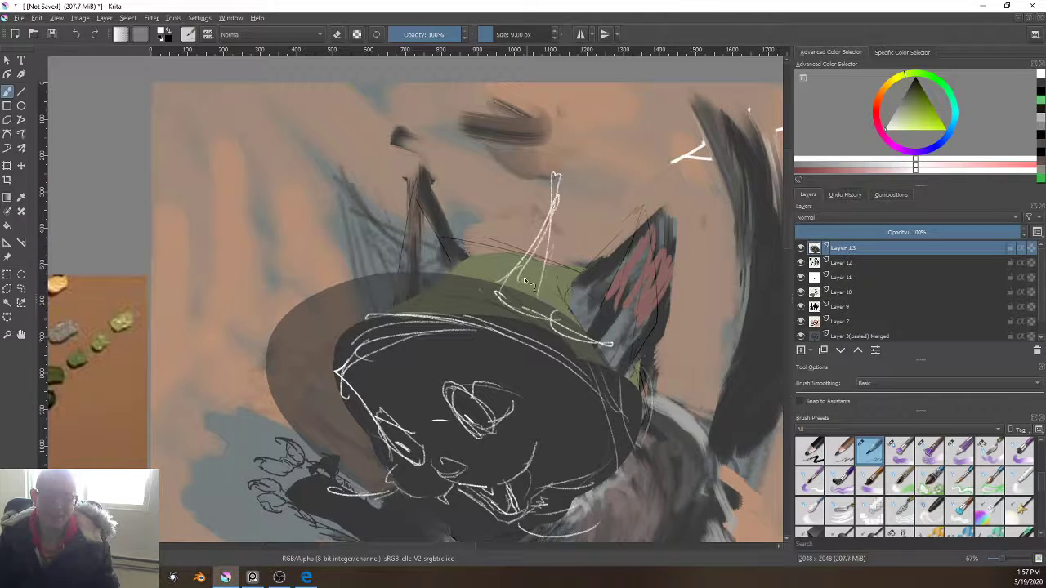
left_click_drag(555, 178, 611, 274)
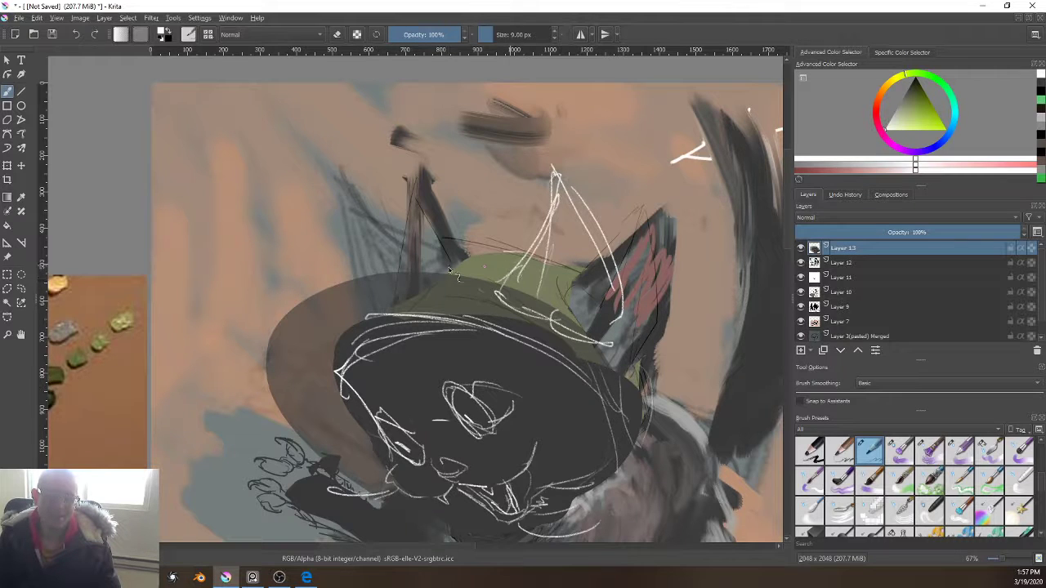
mouse_move(455, 274)
left_mouse_down()
mouse_move(488, 259)
mouse_move(340, 313)
mouse_move(364, 307)
mouse_move(337, 352)
mouse_move(365, 394)
left_mouse_up()
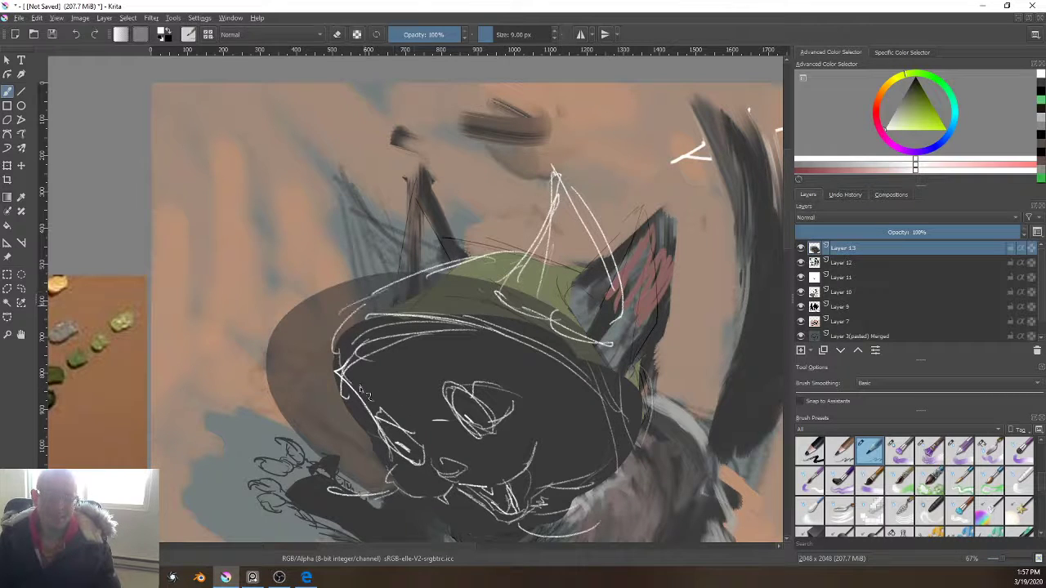
mouse_move(622, 302)
left_mouse_down()
mouse_move(638, 375)
mouse_move(642, 328)
mouse_move(635, 418)
mouse_move(644, 416)
mouse_move(626, 435)
mouse_move(600, 262)
mouse_move(619, 334)
mouse_move(575, 236)
left_mouse_up()
left_click_drag(621, 336, 564, 183)
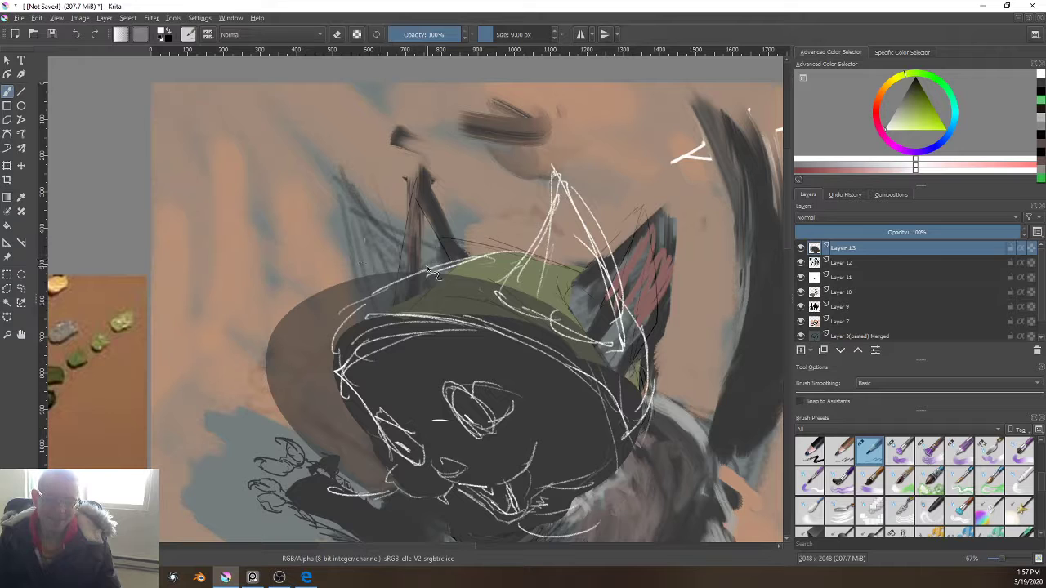
Step: Draw the second pointed ear above the paw side of the head and white neck lines running down to the bell collar
mouse_move(372, 217)
left_mouse_down()
mouse_move(426, 269)
mouse_move(326, 188)
mouse_move(361, 322)
mouse_move(415, 325)
left_mouse_up()
mouse_move(458, 255)
left_mouse_down()
mouse_move(366, 211)
mouse_move(339, 182)
mouse_move(377, 307)
mouse_move(367, 303)
mouse_move(369, 318)
mouse_move(396, 261)
mouse_move(399, 217)
left_mouse_up()
left_click_drag(506, 416, 483, 327)
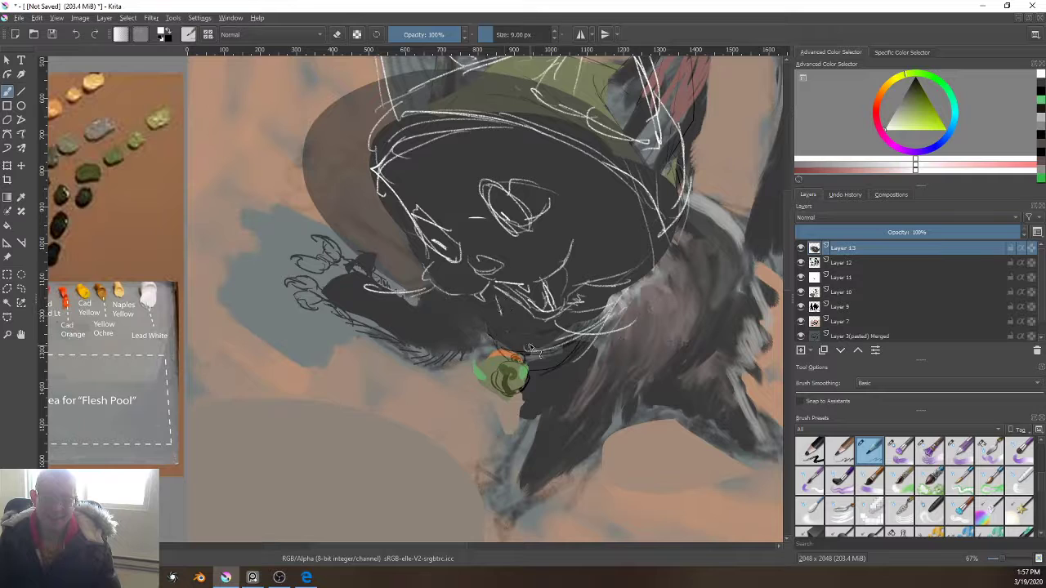
mouse_move(529, 347)
left_mouse_down()
mouse_move(503, 325)
mouse_move(507, 299)
mouse_move(530, 358)
mouse_move(598, 338)
mouse_move(619, 308)
mouse_move(585, 345)
mouse_move(612, 322)
mouse_move(540, 362)
left_mouse_up()
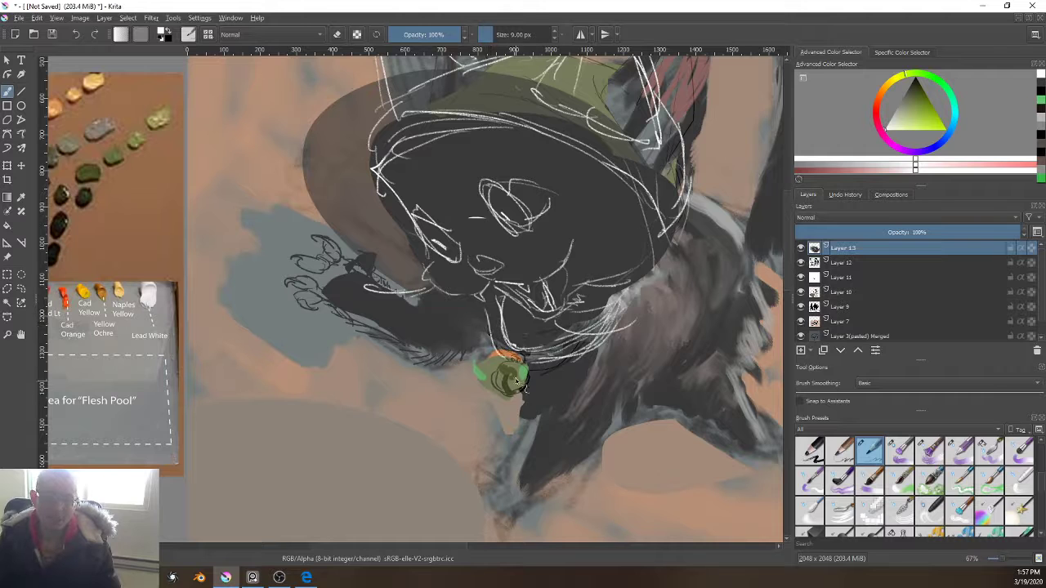
Step: Hide Layer 11, the pale veil over the whole painting
scroll(591, 347, "down", 2)
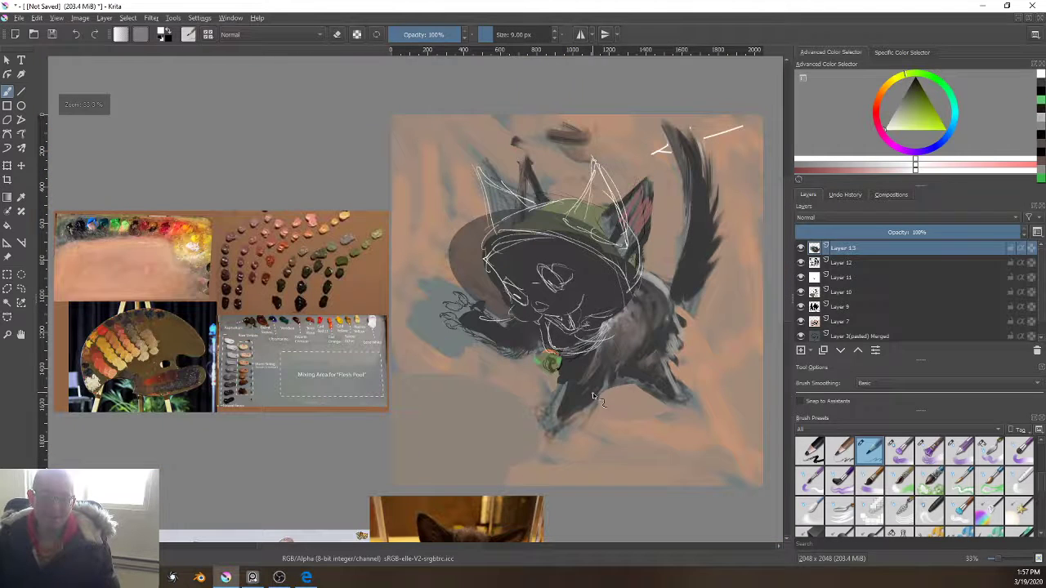
left_click(801, 277)
scroll(406, 378, "down", 2)
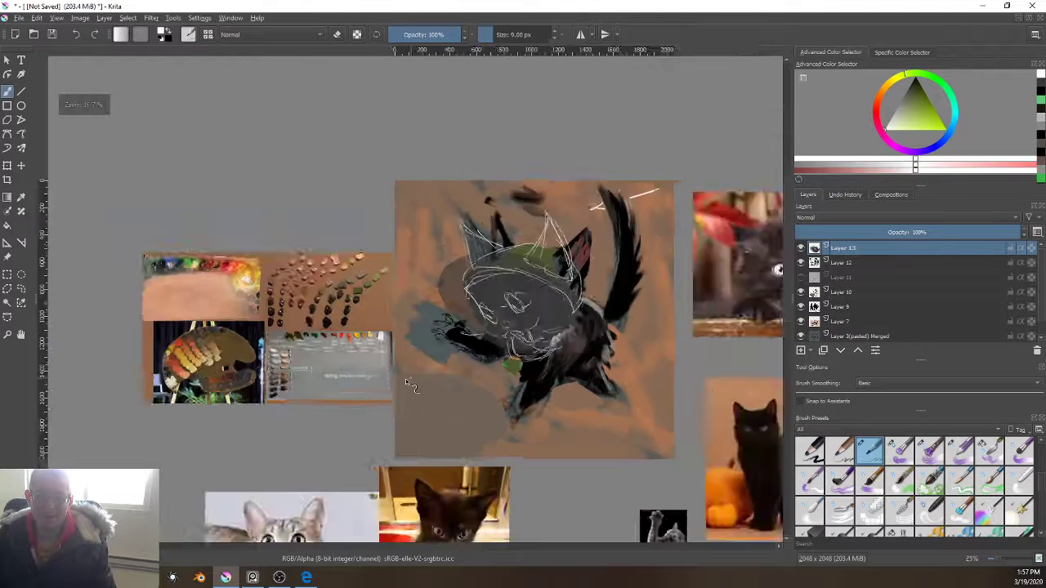
scroll(424, 361, "up", 4)
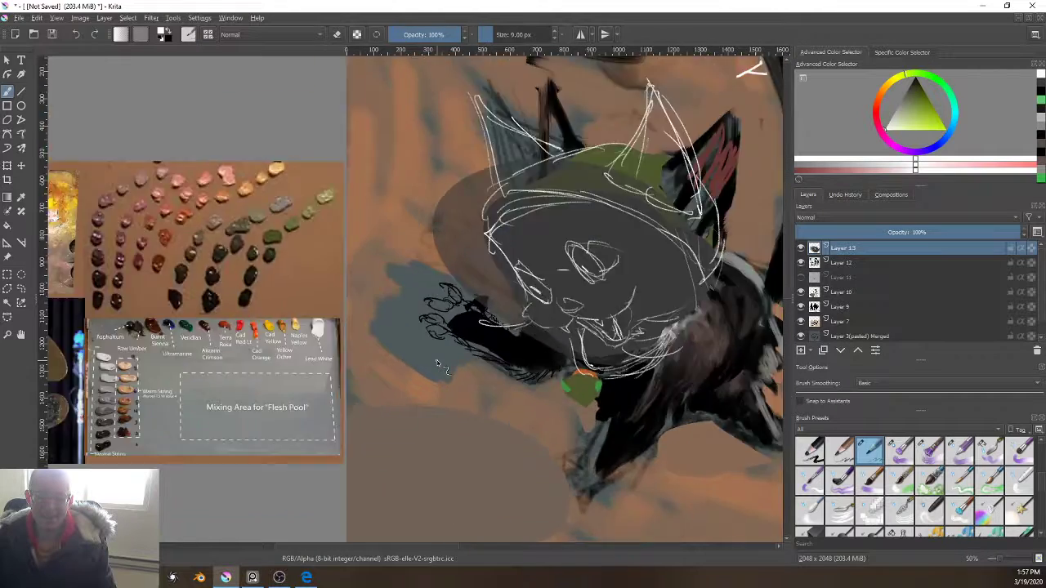
scroll(441, 364, "down", 2)
scroll(448, 363, "up", 2)
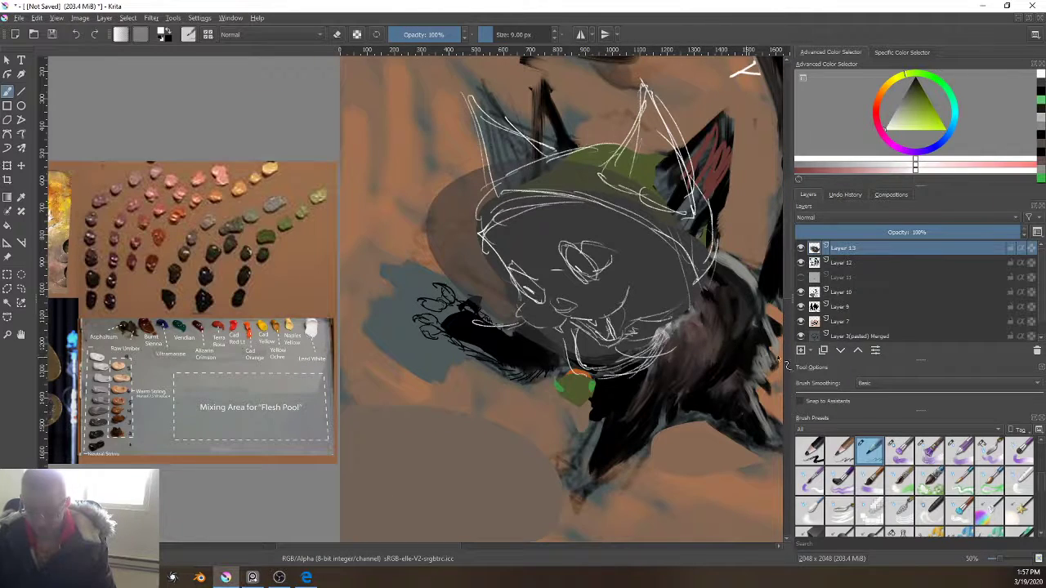
Step: Move Layer 13, with the dark face and white sketch, slightly toward the raised paw and upward
key("v")
key("t")
mouse_move(644, 273)
left_mouse_down()
mouse_move(555, 245)
mouse_move(600, 293)
mouse_move(615, 287)
mouse_move(646, 218)
left_mouse_up()
scroll(681, 336, "down", 2)
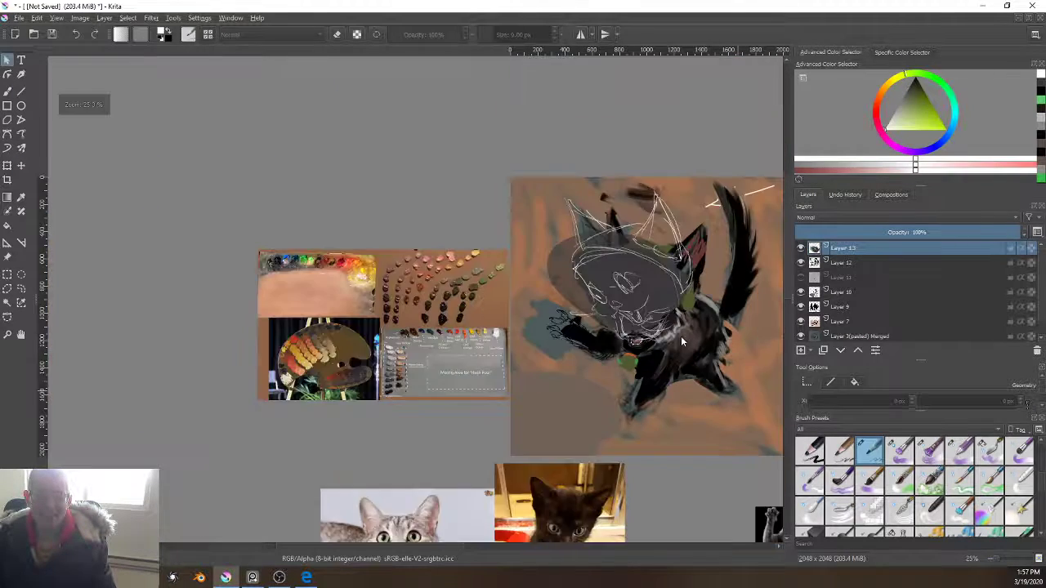
scroll(680, 335, "up", 1)
left_click_drag(625, 289, 616, 305)
key("Escape")
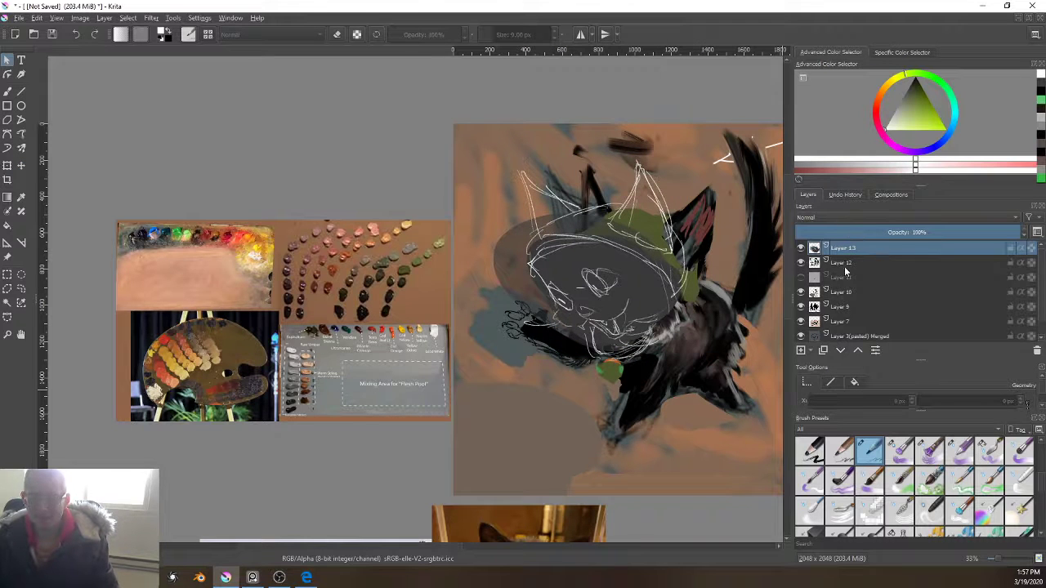
Step: Merge Layer 13 down through the painting layers beneath it into Layer 7
scroll(612, 341, "up", 1)
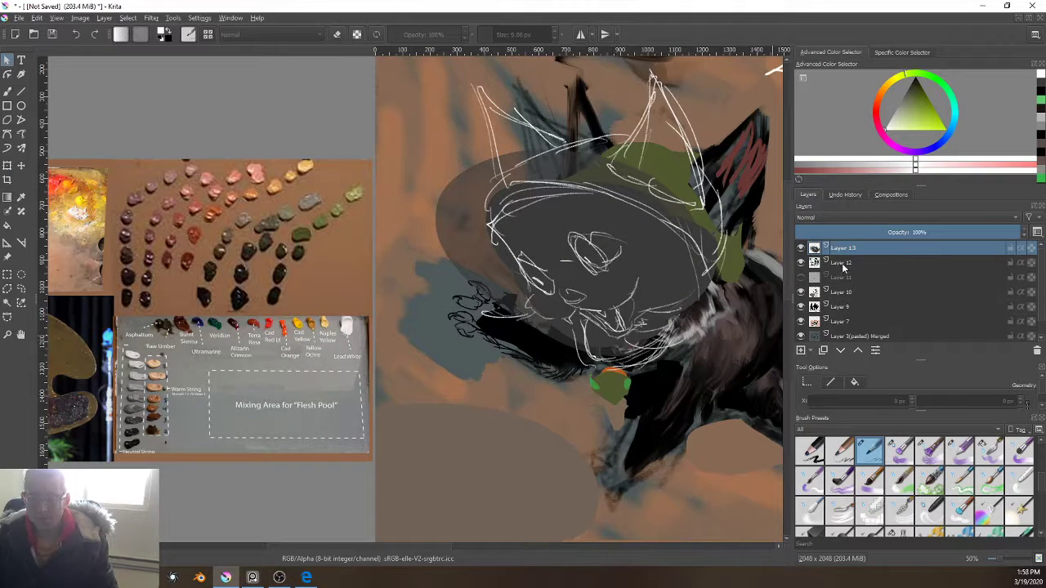
left_click_drag(694, 266, 606, 302)
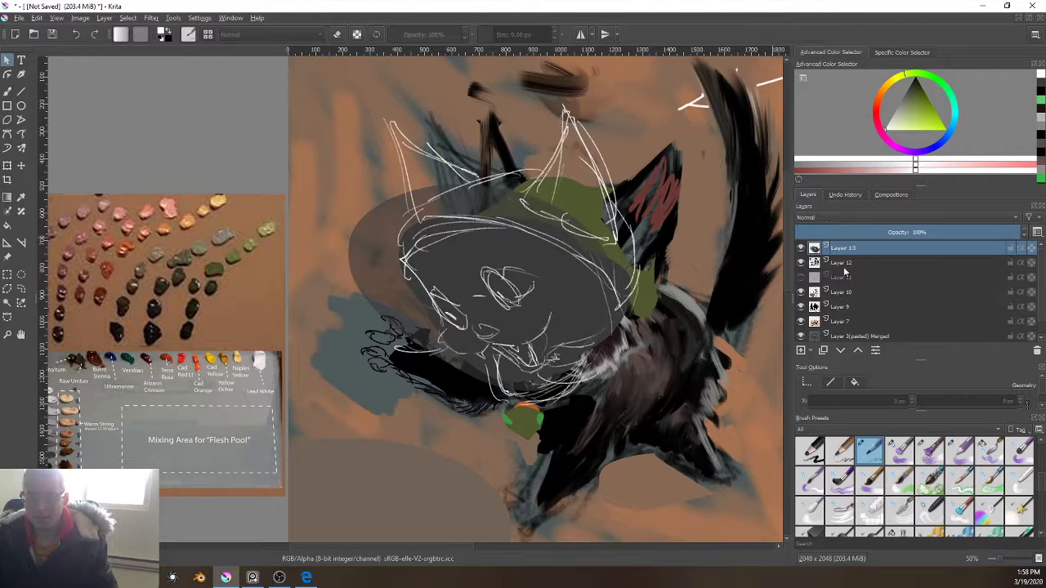
key("ctrl+e")
key("ctrl+e")
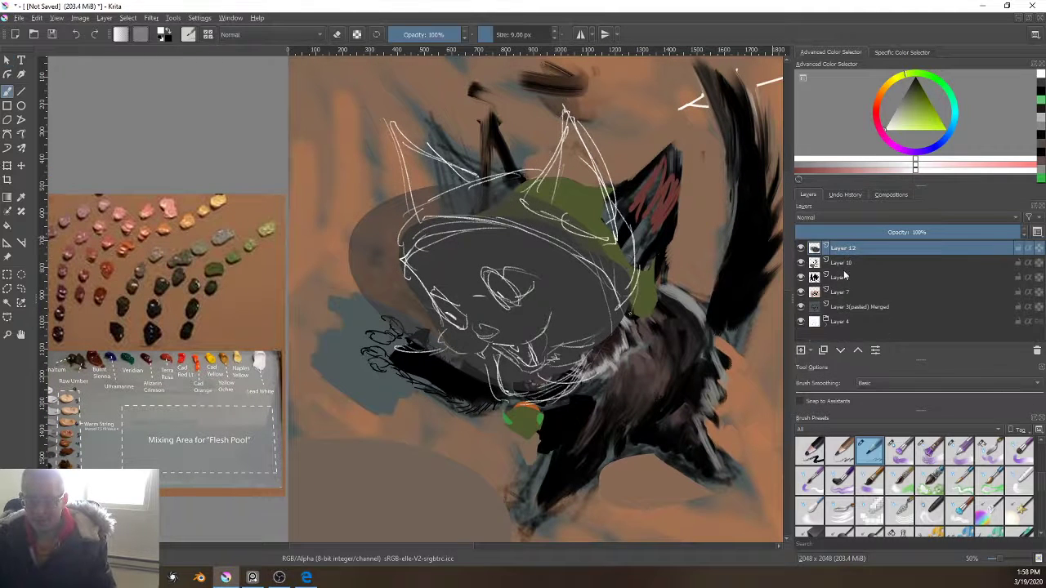
key("ctrl+e")
key("ctrl+e")
key("ctrl+e")
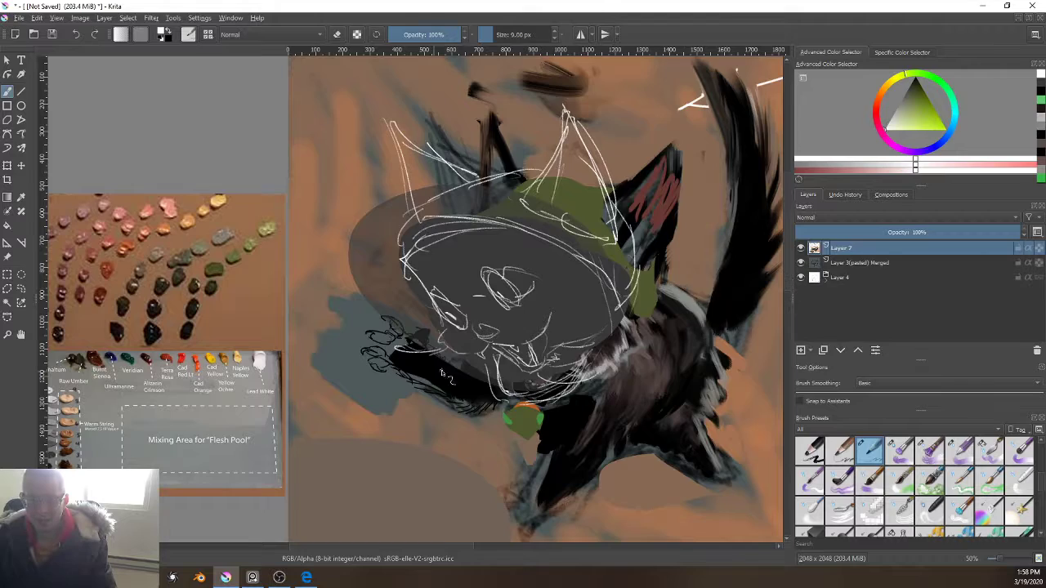
Step: Fill both sketched eyes with bright yellow sampled from the palette reference, using a textured pencil-like brush enlarged to 118 px
scroll(539, 394, "down", 4)
scroll(539, 394, "up", 4)
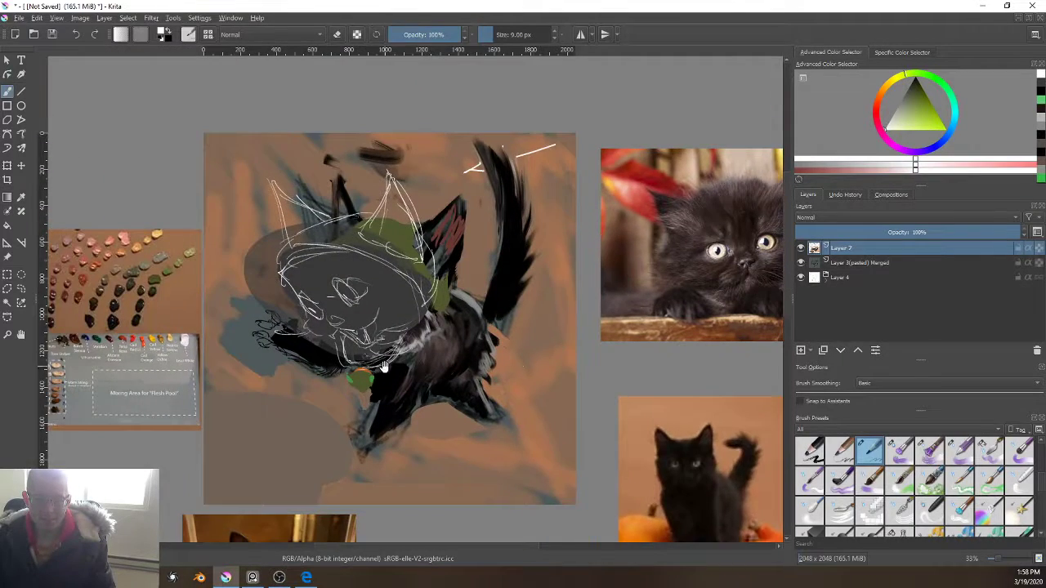
left_click_drag(386, 368, 583, 380)
left_click(215, 257, "ctrl")
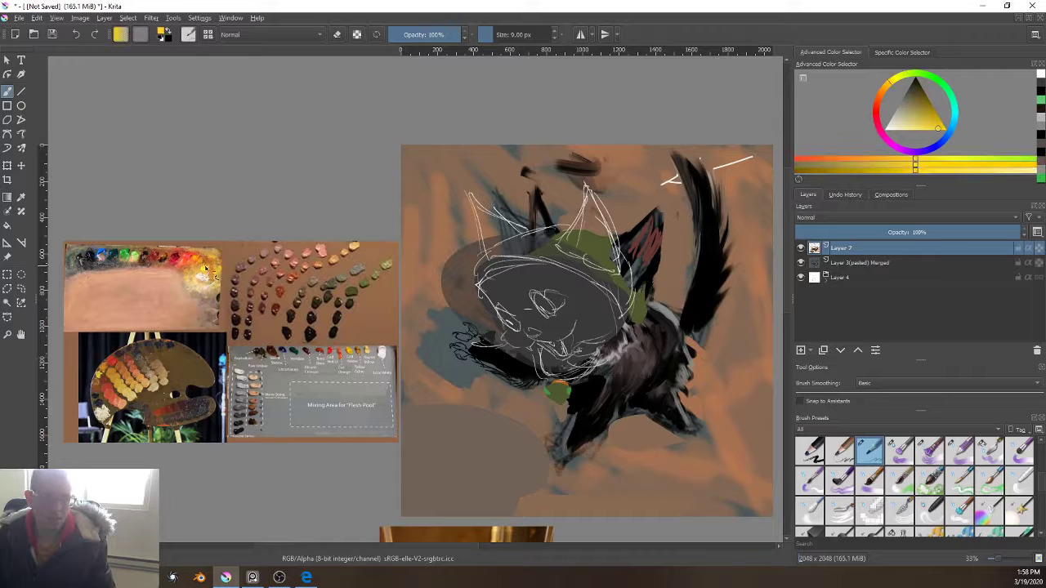
scroll(458, 314, "up", 2)
left_click_drag(761, 307, 710, 321)
right_click(602, 295)
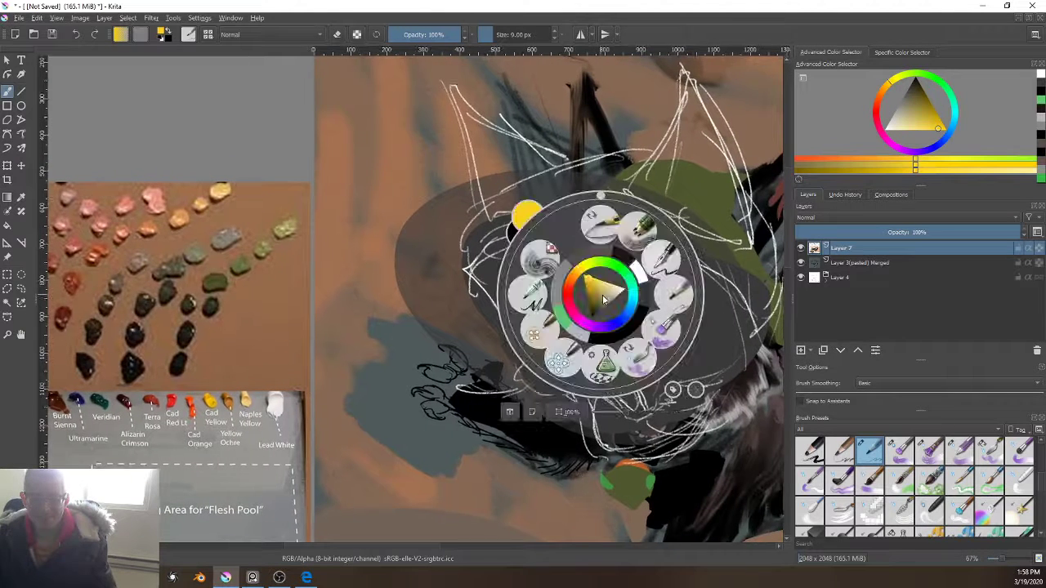
left_click(603, 226)
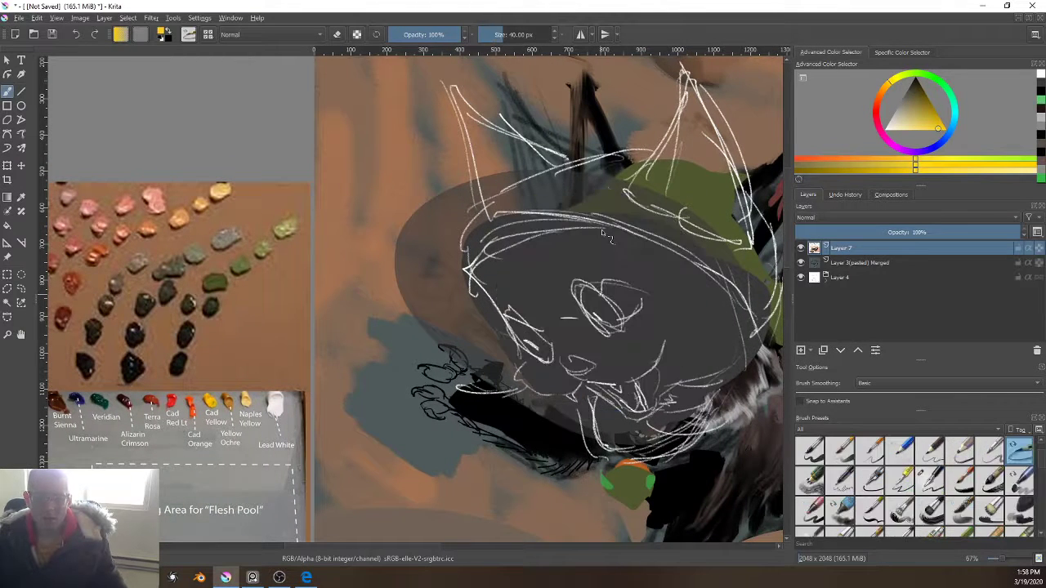
mouse_move(627, 325)
left_mouse_down()
mouse_move(585, 290)
mouse_move(578, 329)
mouse_move(588, 330)
mouse_move(560, 324)
mouse_move(588, 315)
left_mouse_up()
key("bracketright")
key("bracketright")
key("bracketright")
key("bracketright")
key("bracketright")
key("bracketright")
key("bracketright")
key("bracketright")
key("bracketright")
key("bracketright")
key("bracketright")
key("bracketright")
key("bracketright")
key("bracketright")
mouse_move(547, 351)
left_mouse_down()
mouse_move(525, 324)
mouse_move(539, 347)
left_mouse_up()
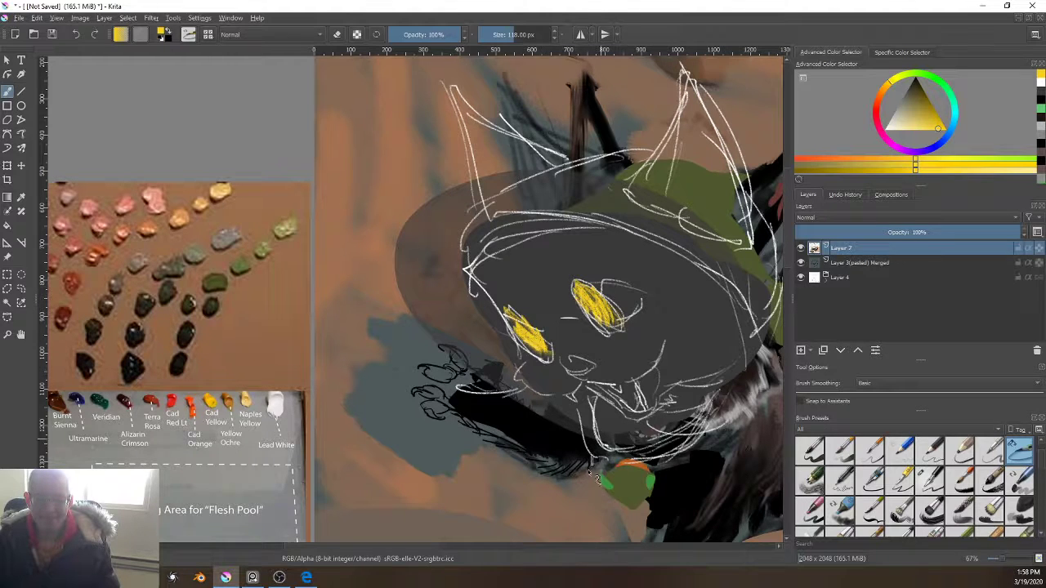
Step: Cover the old pointed ear with the red interior using sampled orange-brown background colour and the brush at 576 px
scroll(635, 418, "down", 2)
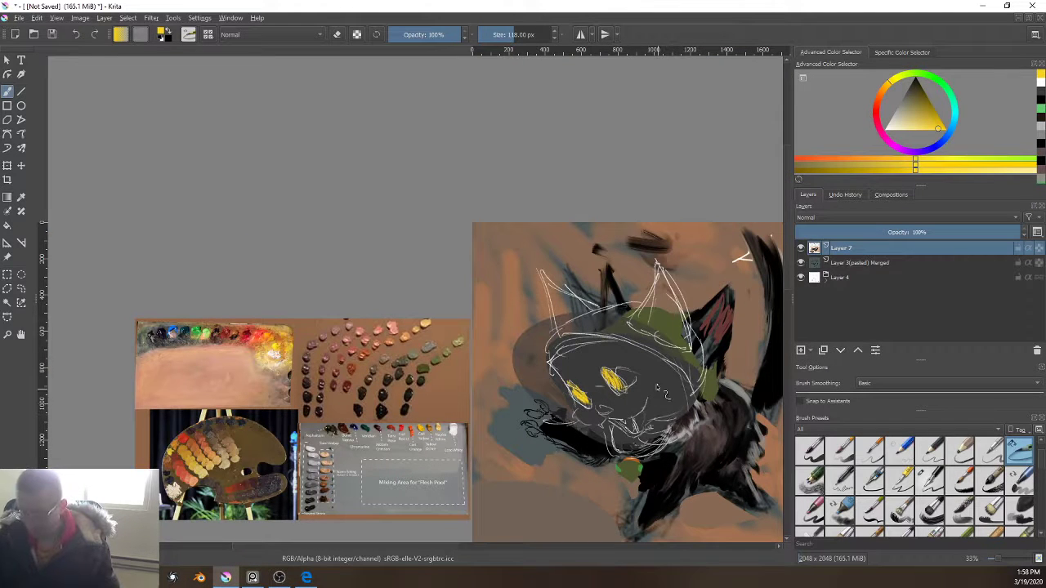
left_click(707, 261, "ctrl")
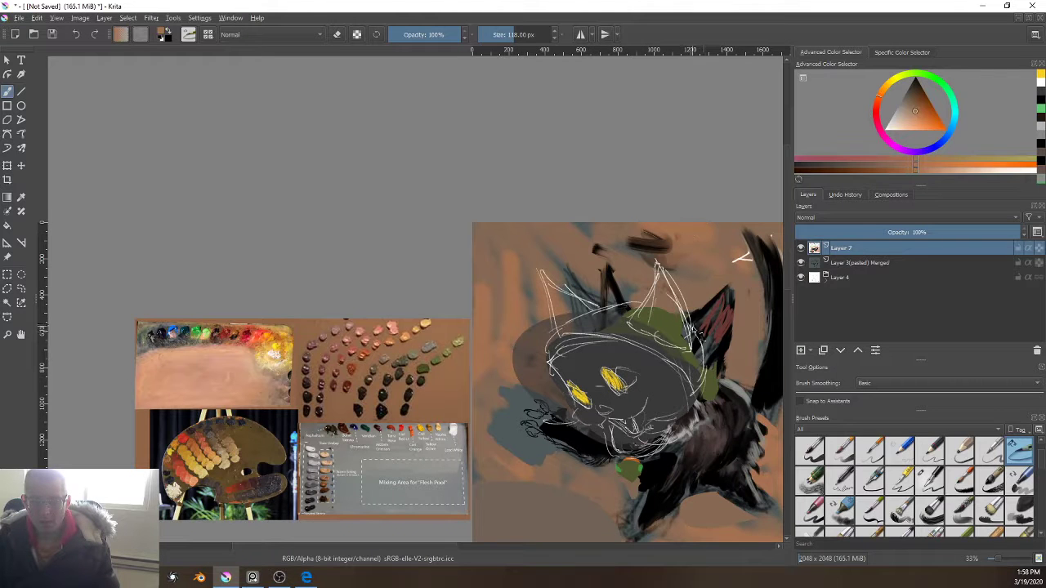
key("bracketright")
key("bracketright")
key("bracketright")
key("bracketright")
key("bracketright")
key("bracketright")
key("bracketright")
key("bracketright")
key("bracketright")
key("bracketright")
key("bracketright")
key("bracketright")
key("bracketright")
key("bracketright")
key("bracketright")
key("bracketright")
key("bracketright")
key("bracketright")
key("bracketright")
key("bracketright")
key("bracketright")
key("bracketright")
key("bracketright")
key("bracketright")
mouse_move(732, 299)
left_mouse_down()
mouse_move(705, 293)
mouse_move(723, 352)
mouse_move(696, 271)
mouse_move(727, 285)
mouse_move(745, 321)
left_mouse_up()
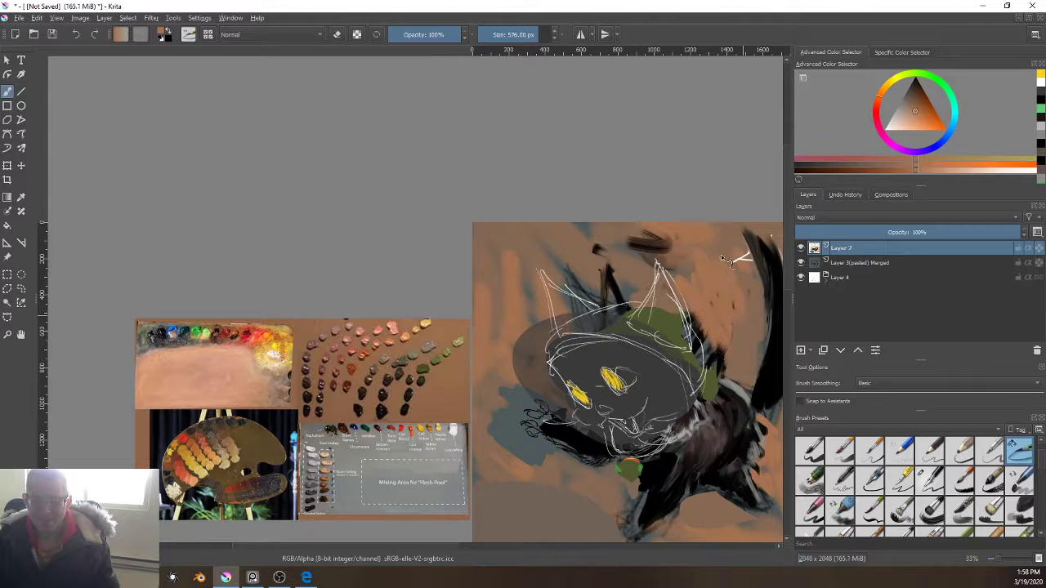
Step: Brush the orange-brown over the stray white lines near the tail and the black marks above and between the sketched ears
left_click_drag(722, 259, 747, 249)
mouse_move(676, 246)
left_mouse_down()
mouse_move(607, 231)
mouse_move(609, 269)
mouse_move(628, 292)
mouse_move(546, 261)
mouse_move(578, 284)
left_mouse_up()
mouse_move(635, 263)
left_mouse_down()
mouse_move(656, 246)
mouse_move(628, 245)
mouse_move(662, 258)
mouse_move(596, 246)
left_mouse_up()
left_click_drag(625, 290, 590, 300)
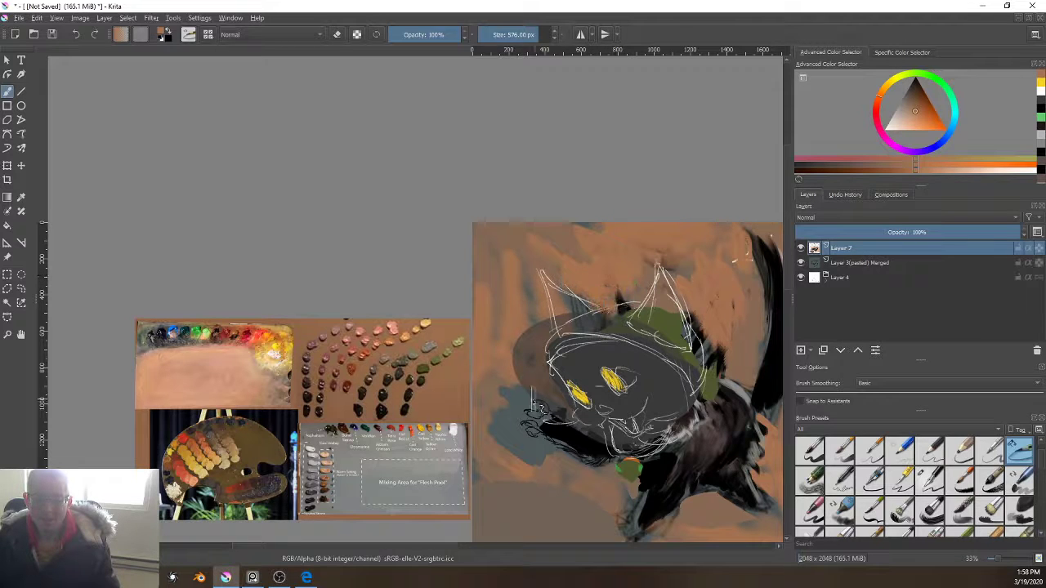
mouse_move(626, 500)
left_mouse_down()
mouse_move(627, 520)
mouse_move(628, 484)
mouse_move(560, 469)
mouse_move(491, 434)
left_mouse_up()
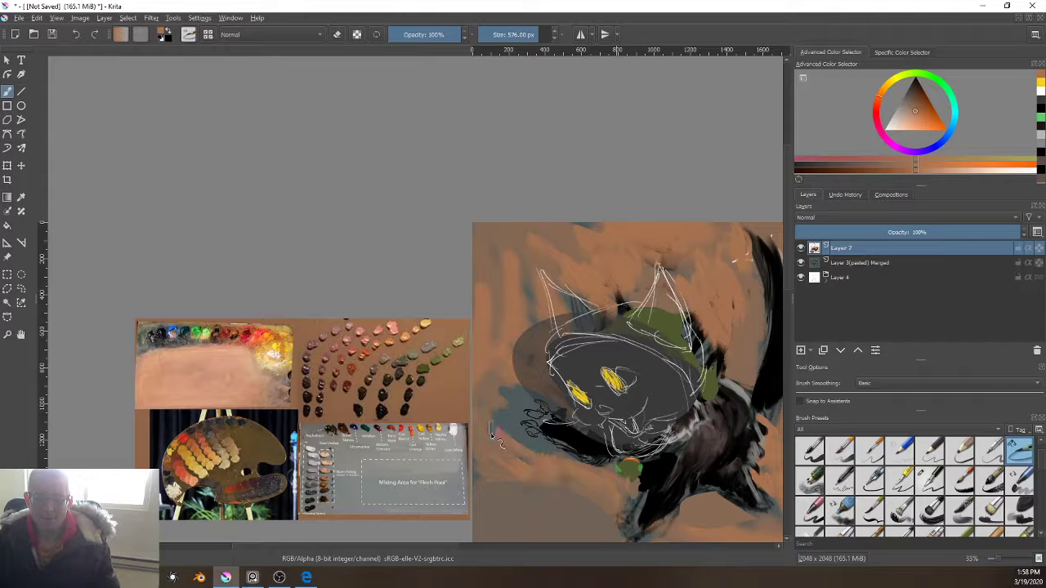
scroll(553, 384, "up", 3)
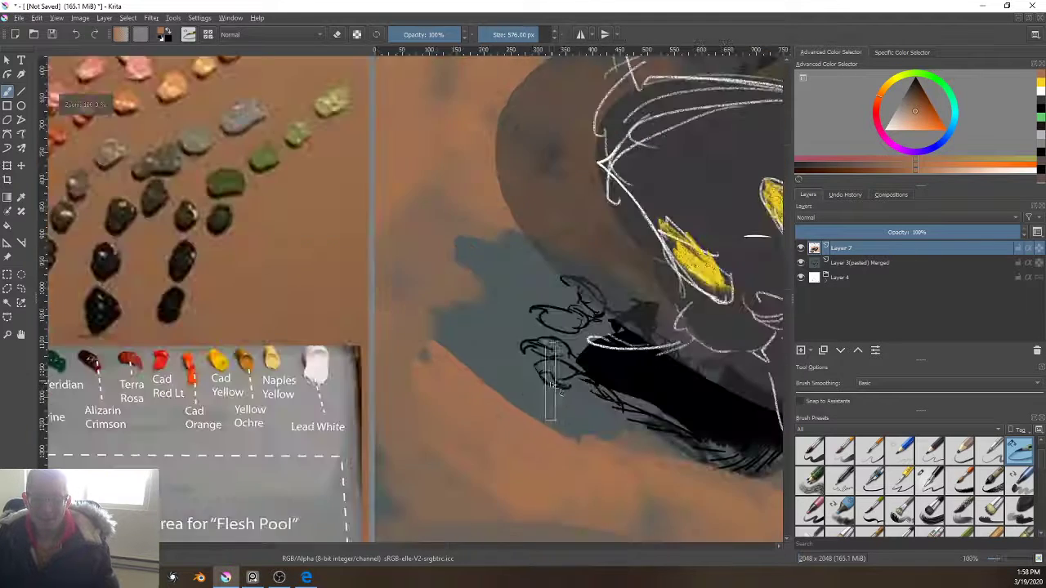
scroll(553, 384, "down", 2)
scroll(516, 364, "up", 1)
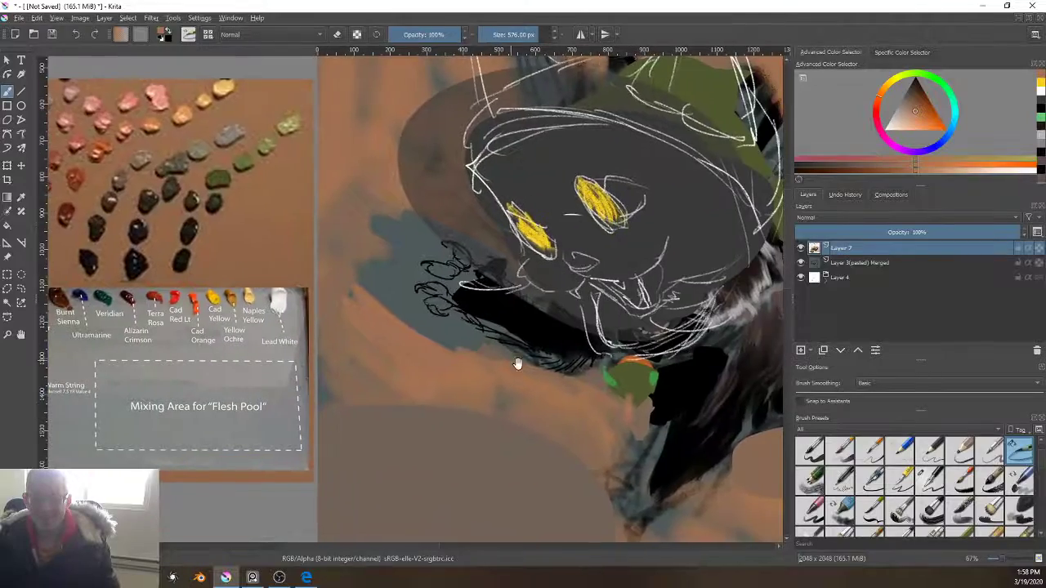
mouse_move(517, 363)
left_mouse_down()
mouse_move(443, 438)
mouse_move(345, 292)
mouse_move(376, 421)
mouse_move(457, 585)
left_mouse_up()
left_click_drag(571, 445, 595, 363)
mouse_move(586, 542)
left_mouse_down()
mouse_move(641, 333)
mouse_move(564, 420)
mouse_move(586, 405)
left_mouse_up()
key("ctrl+z")
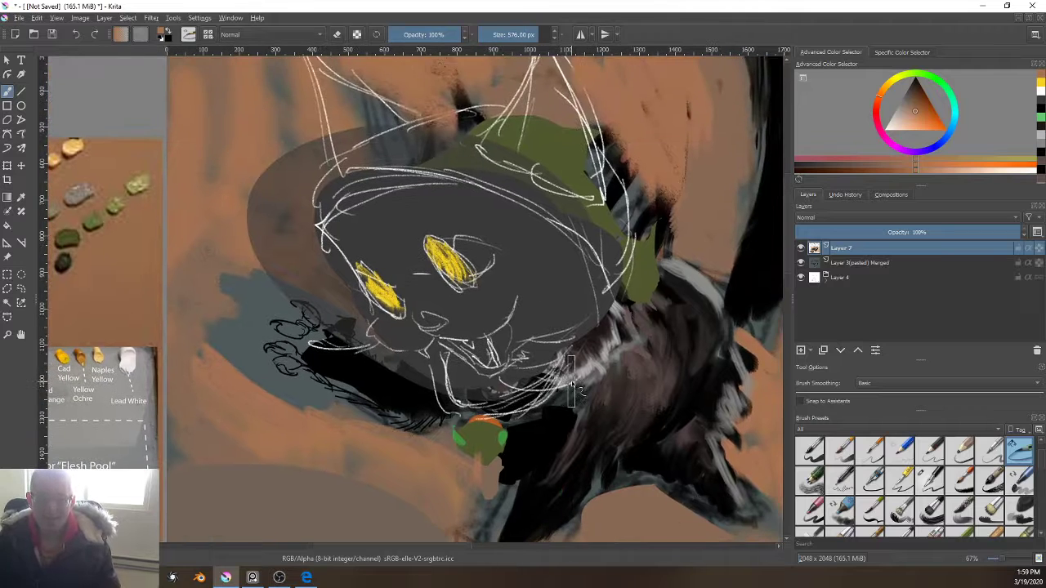
Step: Add textured grey fur highlights to the base of the tail and the haunch, using sampled grey at 576 px
left_click(696, 284, "ctrl")
left_click_drag(632, 311, 407, 348)
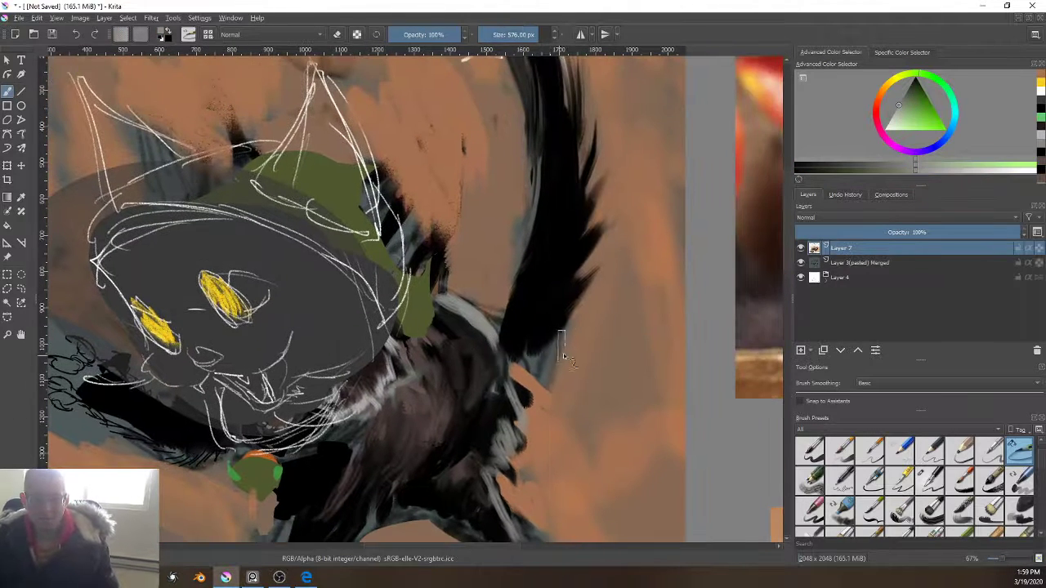
mouse_move(576, 297)
left_mouse_down()
mouse_move(540, 352)
mouse_move(521, 355)
left_mouse_up()
left_click_drag(587, 250, 557, 264)
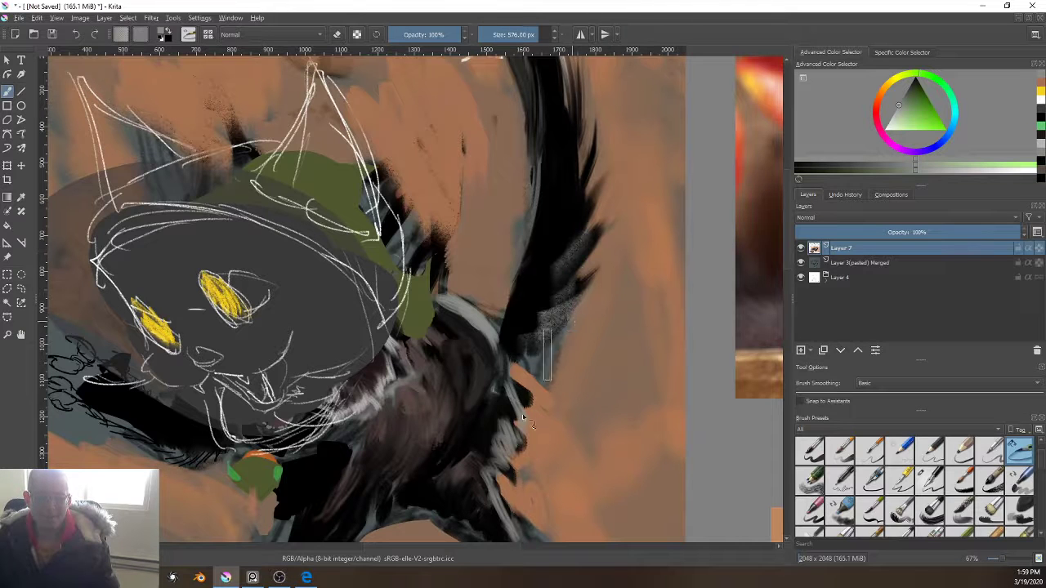
mouse_move(495, 410)
left_mouse_down()
mouse_move(495, 440)
mouse_move(466, 467)
mouse_move(474, 536)
mouse_move(475, 440)
mouse_move(484, 401)
left_mouse_up()
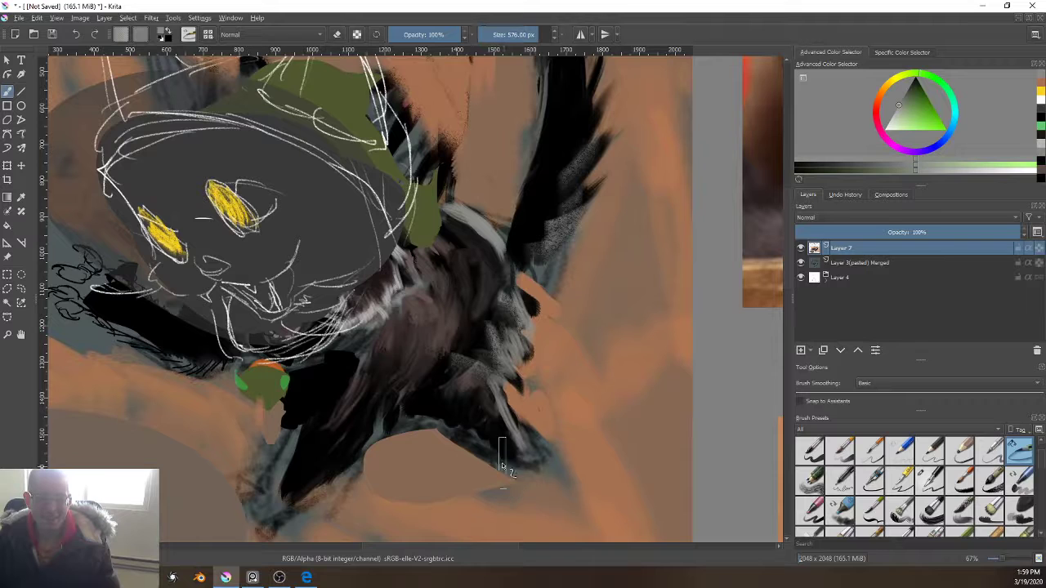
Step: Extend the grey fur highlights down the standing legs, reducing the brush to 444 px and finally 215 px
key("[")
mouse_move(519, 445)
left_mouse_down()
mouse_move(482, 370)
mouse_move(415, 412)
mouse_move(339, 427)
mouse_move(381, 393)
mouse_move(385, 376)
mouse_move(339, 467)
mouse_move(368, 447)
mouse_move(302, 510)
left_mouse_up()
key("[")
key("[")
key("[")
left_click_drag(344, 474, 300, 500)
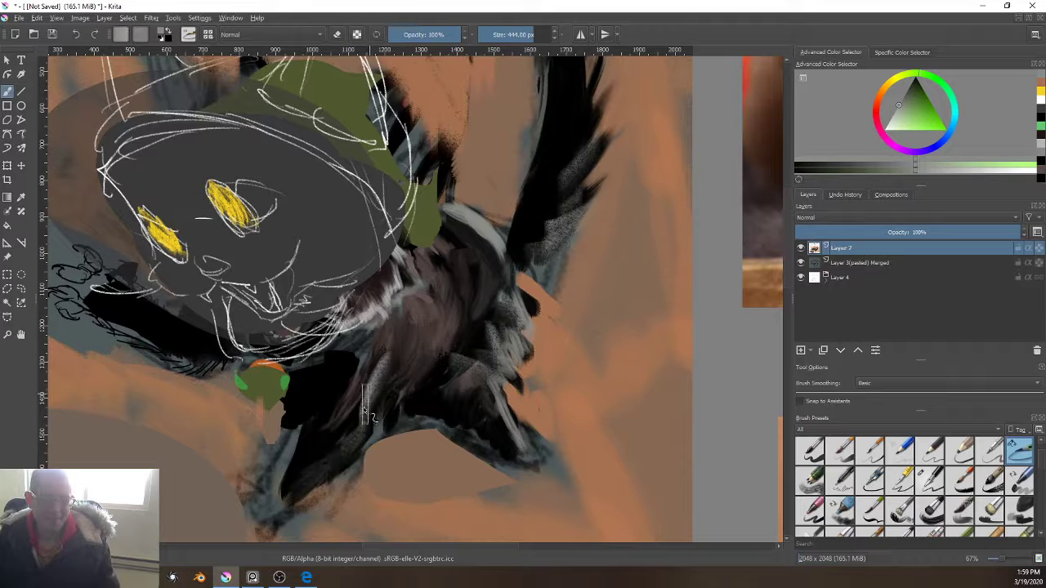
left_click_drag(356, 457, 341, 480)
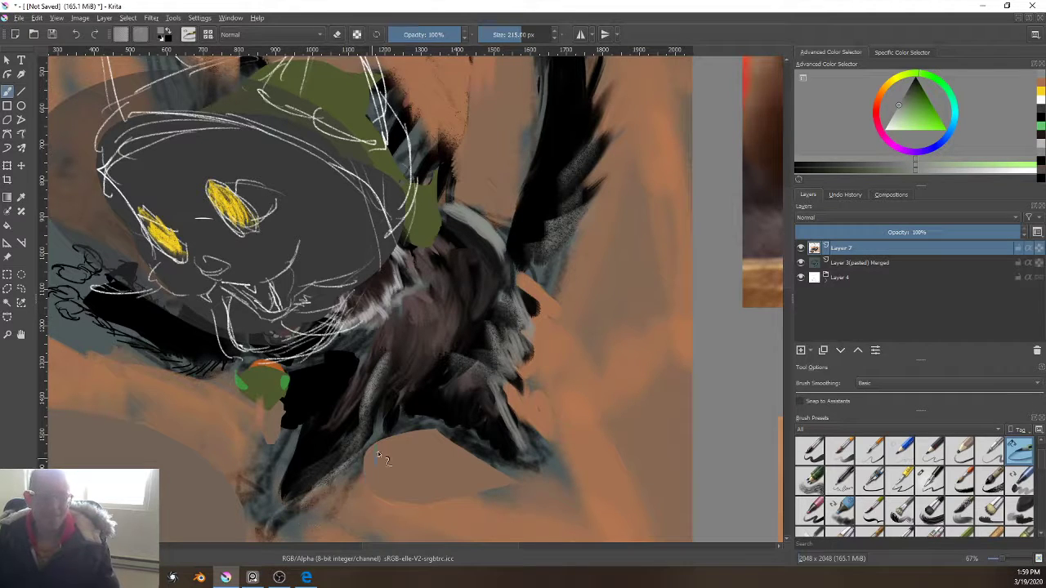
Step: Hatch a near-black ground shadow between the legs and beside the front leg below the bell, with the brush at 215 px
left_click(459, 410, "ctrl")
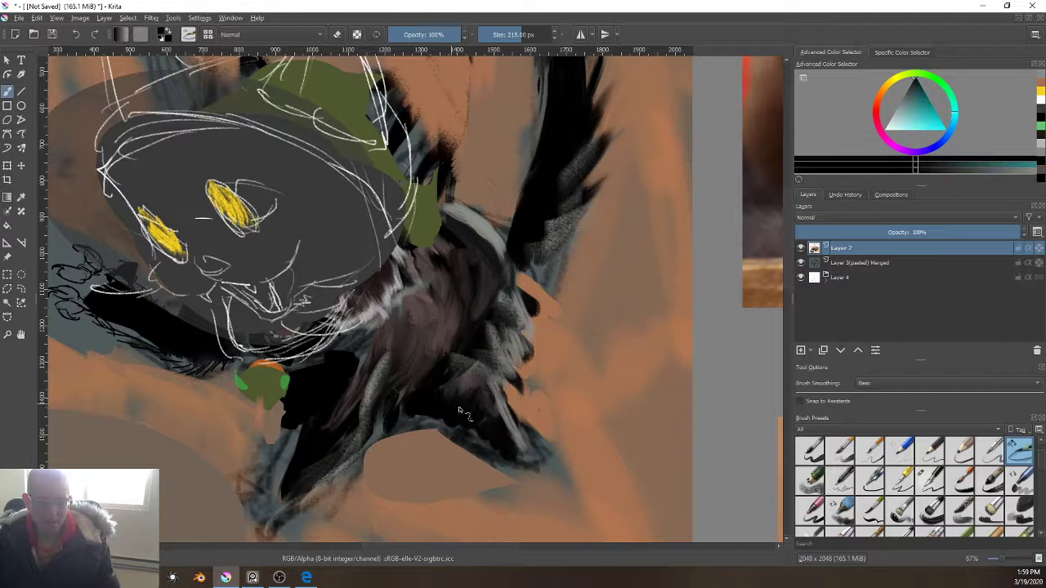
mouse_move(578, 462)
left_mouse_down()
mouse_move(351, 485)
mouse_move(369, 488)
mouse_move(374, 459)
mouse_move(390, 473)
mouse_move(344, 489)
left_mouse_up()
mouse_move(255, 440)
left_mouse_down()
mouse_move(183, 405)
mouse_move(279, 403)
mouse_move(255, 405)
mouse_move(277, 422)
mouse_move(271, 410)
mouse_move(194, 393)
mouse_move(272, 436)
mouse_move(198, 436)
mouse_move(239, 453)
mouse_move(274, 446)
left_mouse_up()
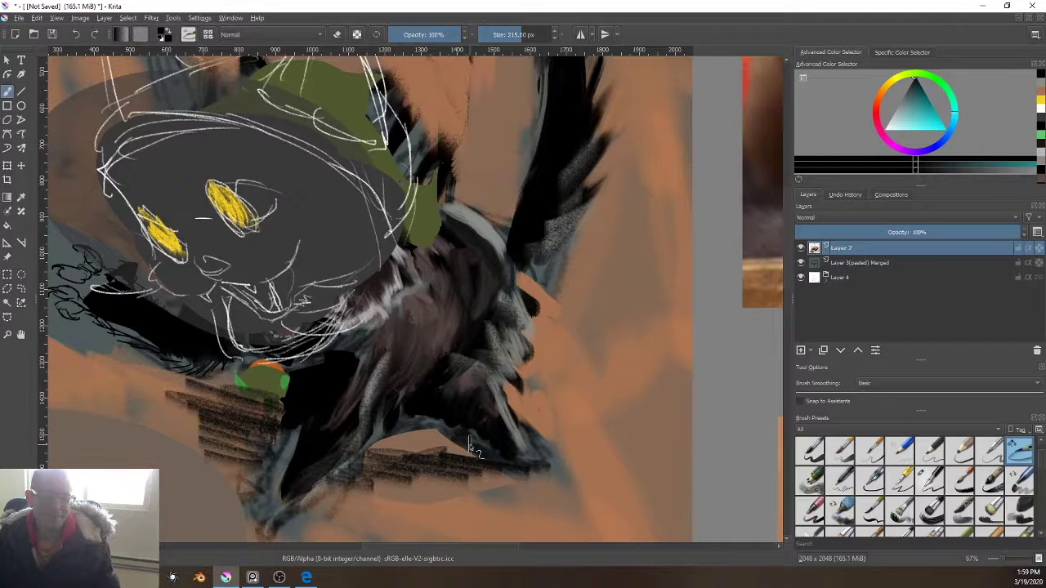
mouse_move(426, 455)
left_mouse_down()
mouse_move(441, 437)
mouse_move(392, 457)
mouse_move(343, 449)
left_mouse_up()
Step: Stroke warm orange-brown rim light along the belly's underside and inner legs, using sampled background colour and enlarging the brush to 230 px
left_click(395, 258, "ctrl")
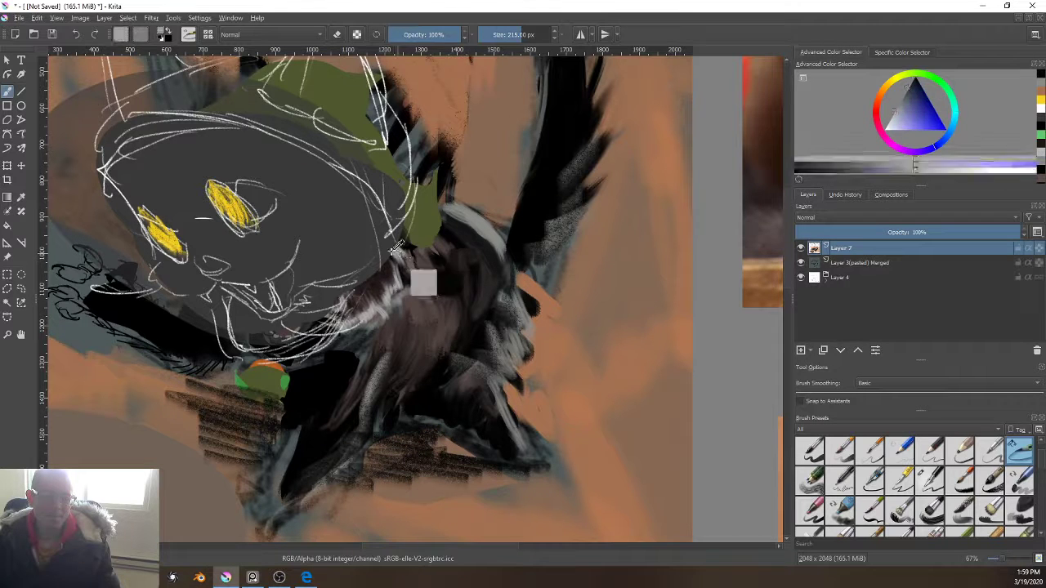
mouse_move(495, 447)
left_mouse_down()
mouse_move(509, 464)
mouse_move(478, 464)
mouse_move(511, 456)
left_mouse_up()
left_click(557, 411, "ctrl")
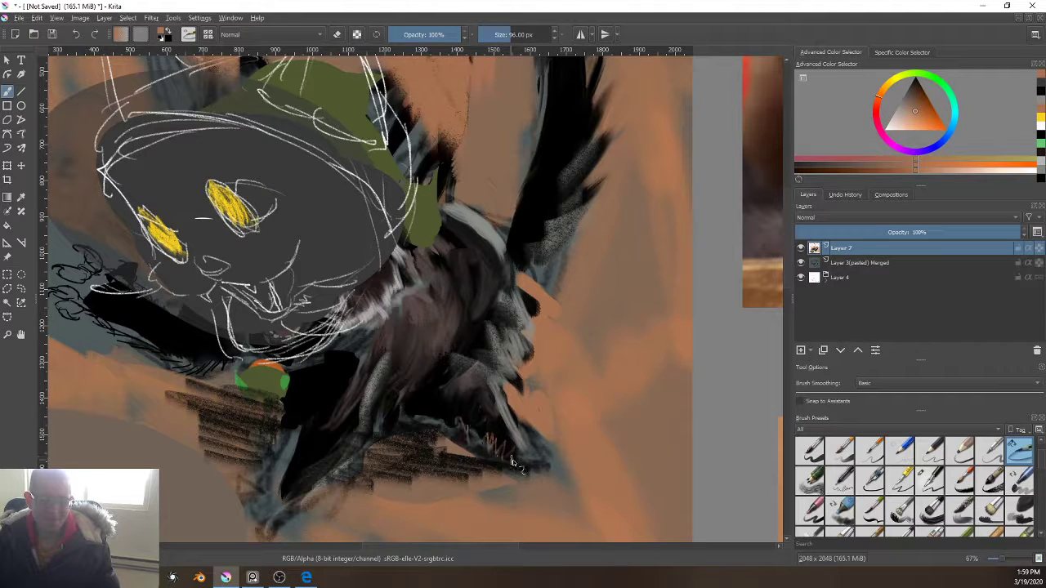
left_click_drag(500, 460, 493, 462)
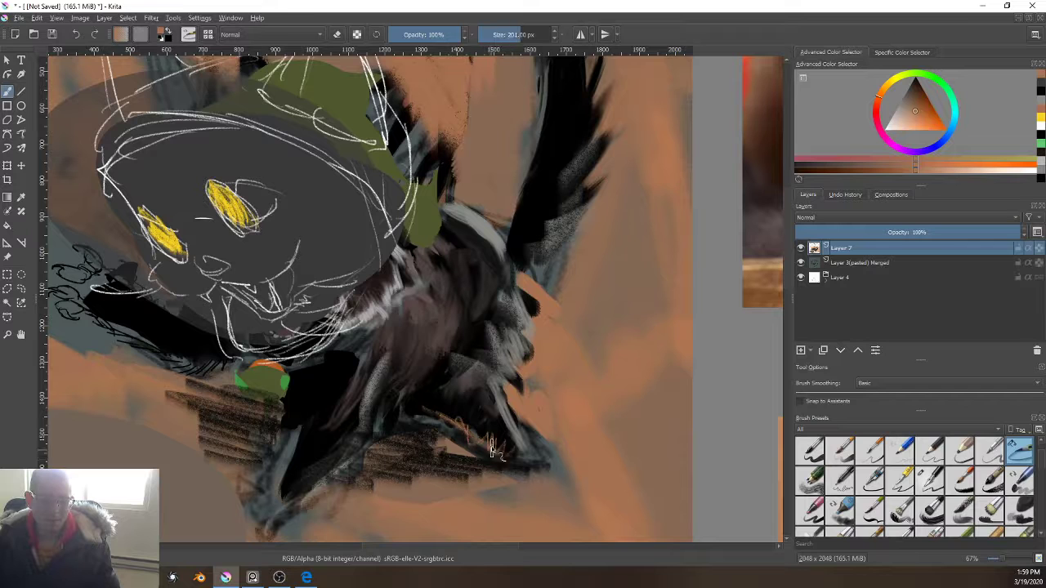
key("bracketright")
key("bracketright")
mouse_move(441, 392)
left_mouse_down()
mouse_move(493, 451)
mouse_move(367, 418)
mouse_move(333, 492)
left_mouse_up()
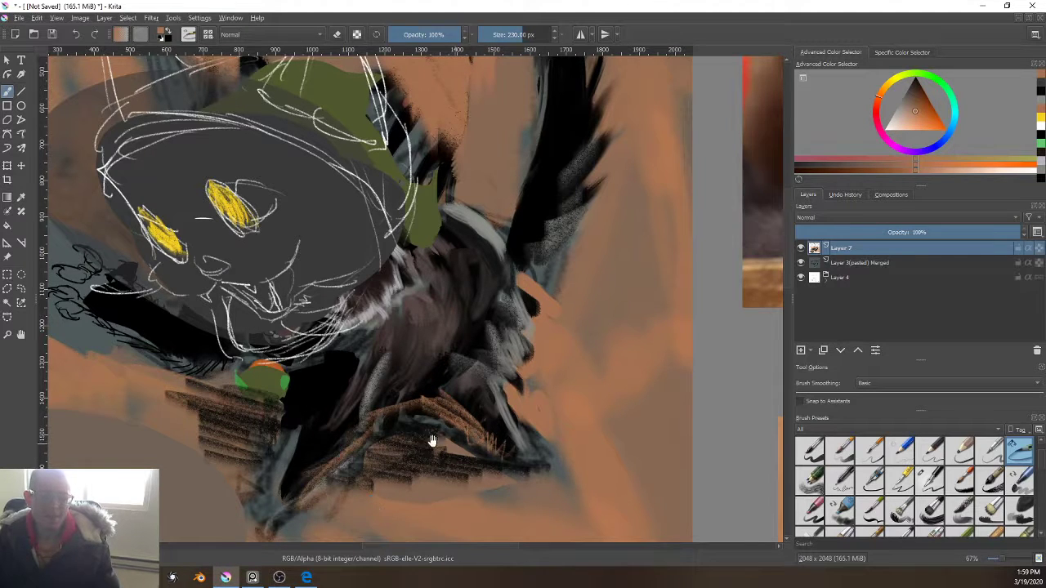
Step: Paint black fur patches on the body side of the face and below the larger eye, using sampled black and a bristle brush
left_click_drag(430, 439, 673, 425)
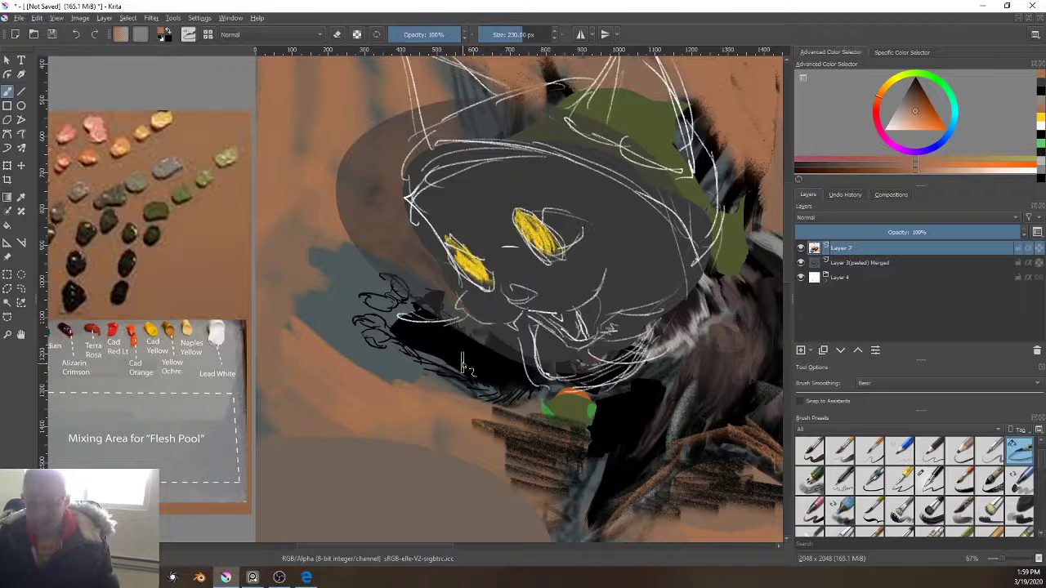
left_click(460, 350, "ctrl")
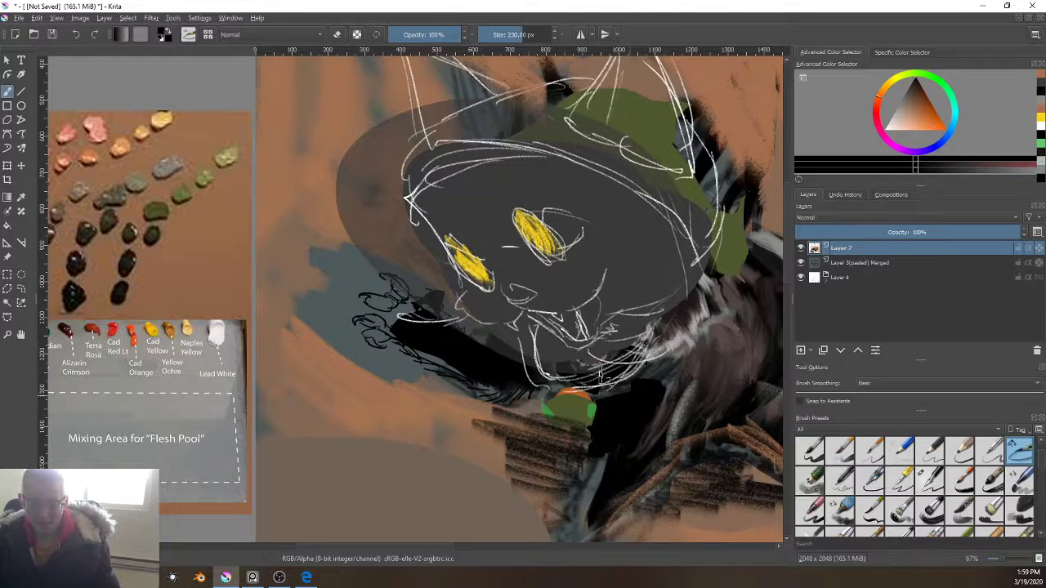
right_click(605, 374)
left_click(661, 414)
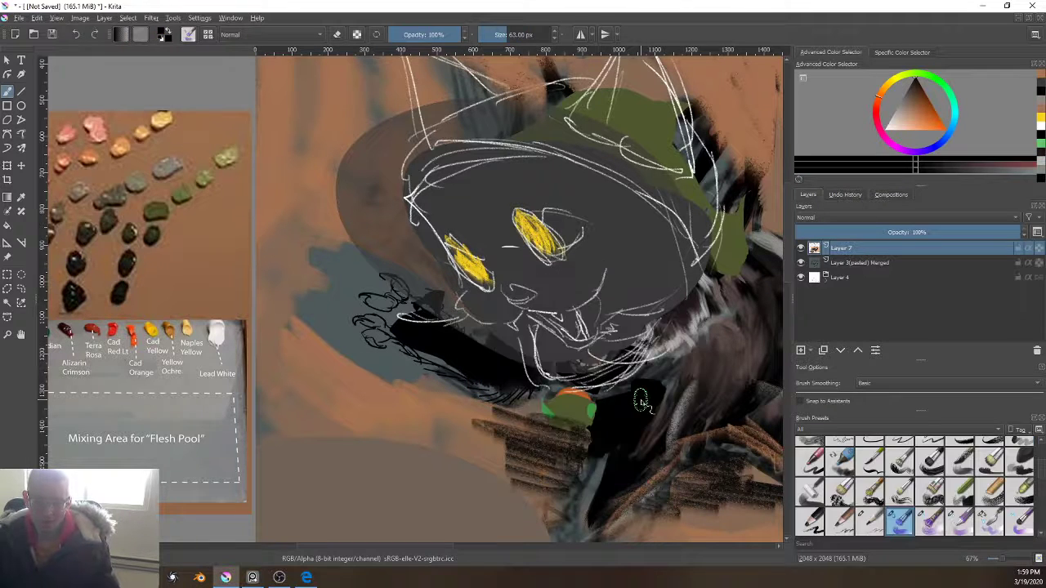
left_click_drag(610, 273, 537, 396)
mouse_move(573, 350)
left_mouse_down()
mouse_move(612, 364)
mouse_move(539, 329)
mouse_move(543, 375)
mouse_move(514, 369)
mouse_move(530, 385)
mouse_move(503, 380)
mouse_move(523, 396)
mouse_move(502, 375)
mouse_move(504, 395)
mouse_move(489, 401)
mouse_move(437, 382)
left_mouse_up()
Step: Paint black fur along the nose bridge between the two yellow eyes, with the brush reduced to about 30 px
key("bracketleft")
key("bracketleft")
key("bracketleft")
key("bracketleft")
key("bracketleft")
key("bracketleft")
key("bracketleft")
key("bracketleft")
key("bracketleft")
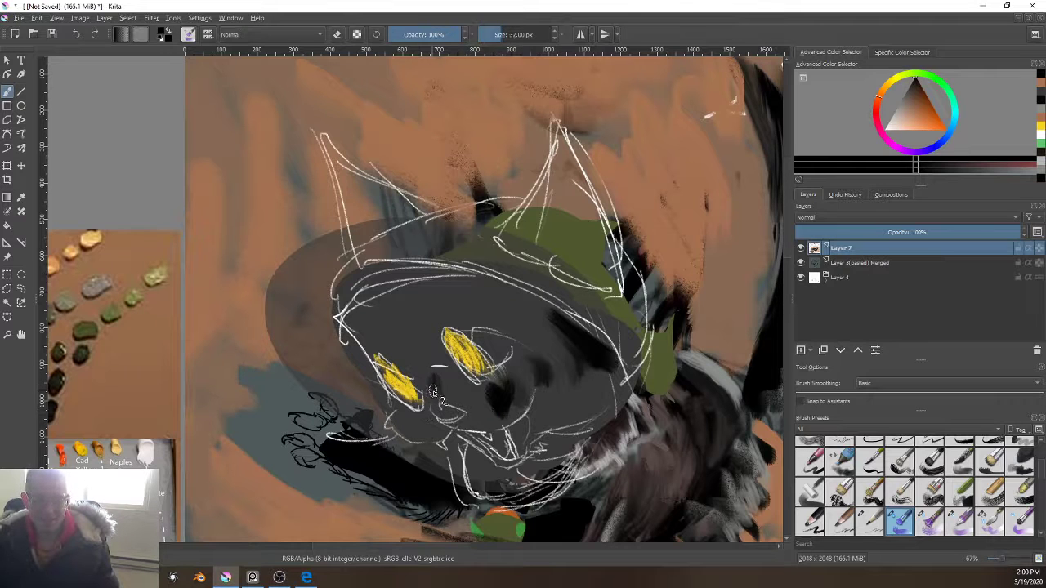
left_click_drag(428, 396, 411, 353)
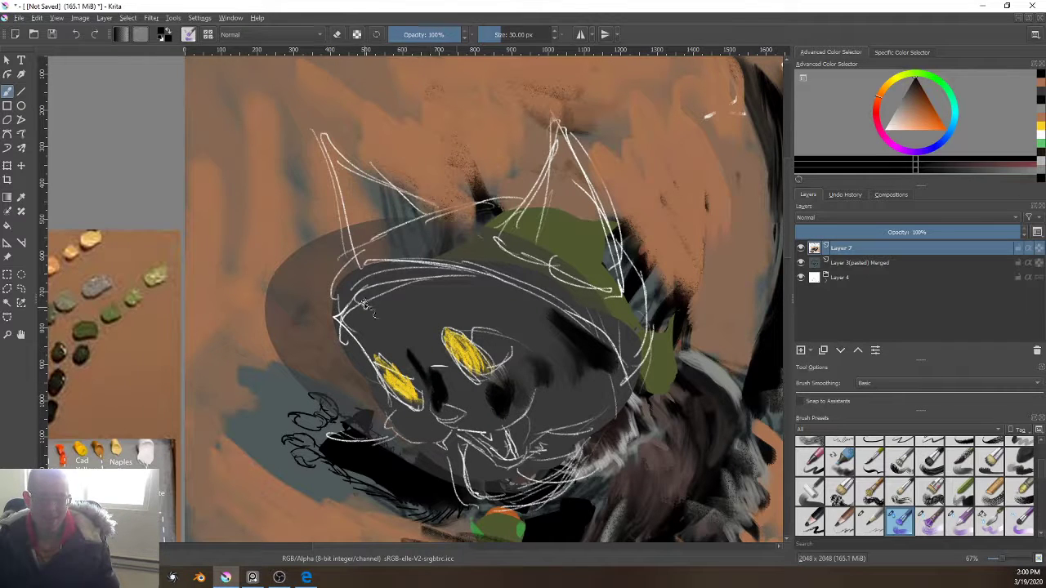
Step: Block in the forehead above the eyes with black at 51 px, and darken the areas beneath both eyes with a smaller brush
key("bracketright")
key("bracketright")
key("bracketright")
key("bracketright")
key("bracketright")
key("bracketright")
mouse_move(452, 289)
left_mouse_down()
mouse_move(399, 280)
mouse_move(460, 314)
mouse_move(351, 315)
mouse_move(408, 294)
mouse_move(364, 351)
mouse_move(409, 376)
left_mouse_up()
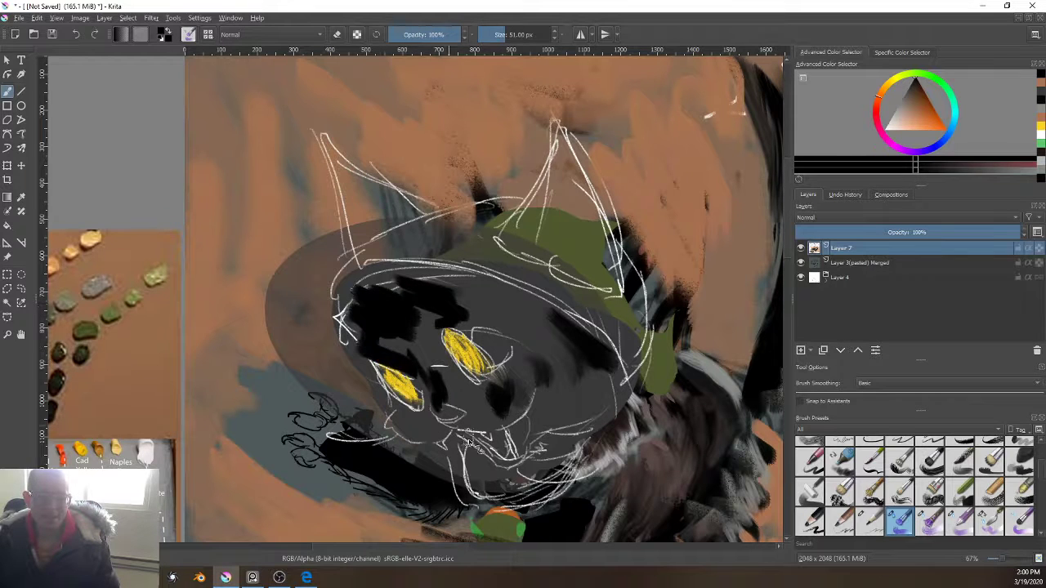
key("bracketleft")
left_click_drag(492, 417, 482, 402)
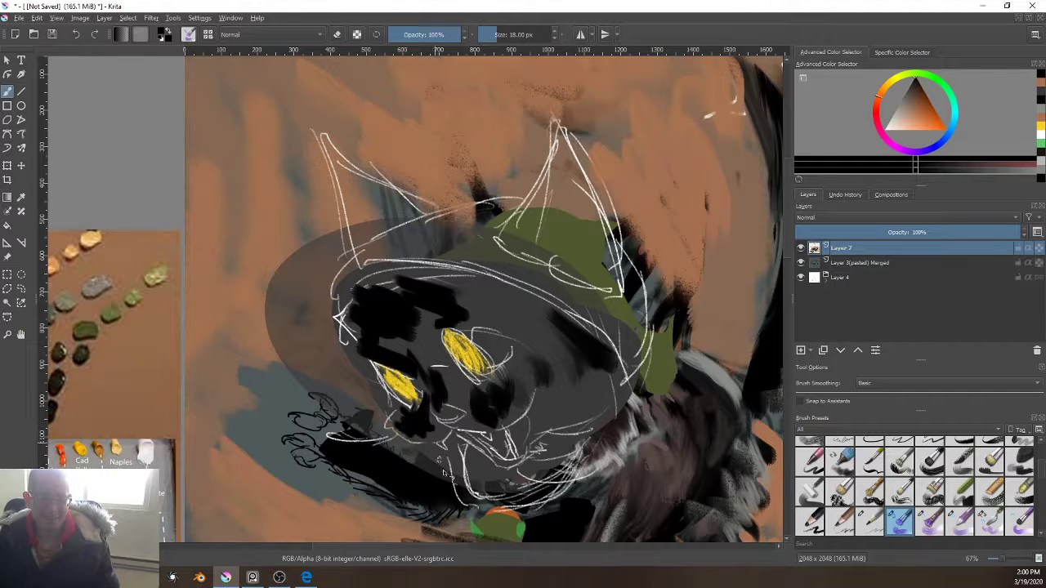
Step: Paint the cat's chest and front leg with mauve-brown sampled from its body, using a 68 px brush
left_click_drag(611, 384, 574, 338)
left_click_drag(592, 490, 589, 404)
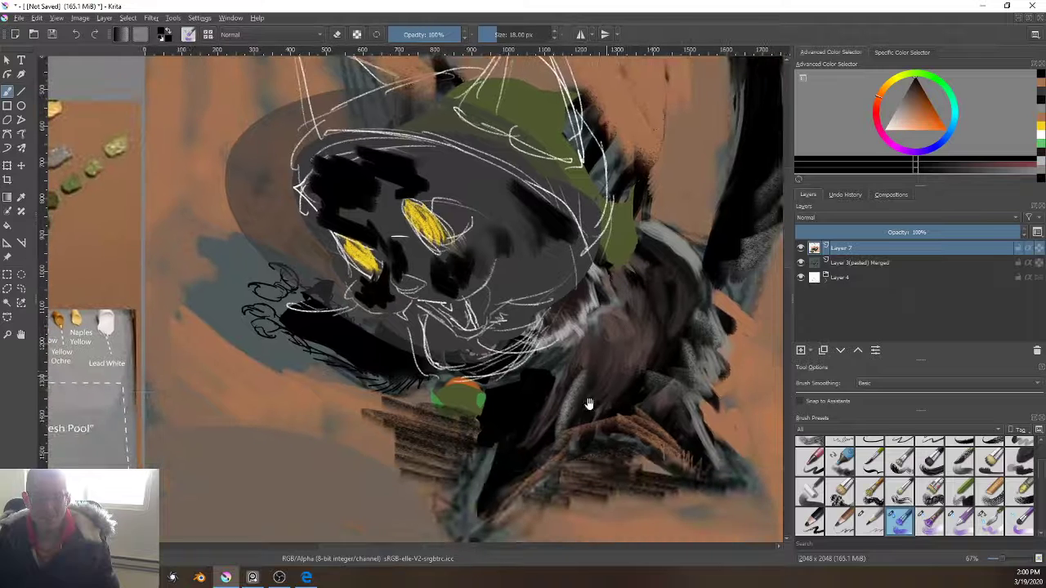
key("bracketright")
key("bracketright")
key("bracketright")
key("bracketright")
key("bracketright")
key("bracketright")
key("bracketright")
key("bracketright")
key("bracketright")
key("bracketright")
key("bracketright")
key("bracketright")
key("bracketright")
left_click_drag(594, 288, 591, 336)
key("bracketright")
key("bracketright")
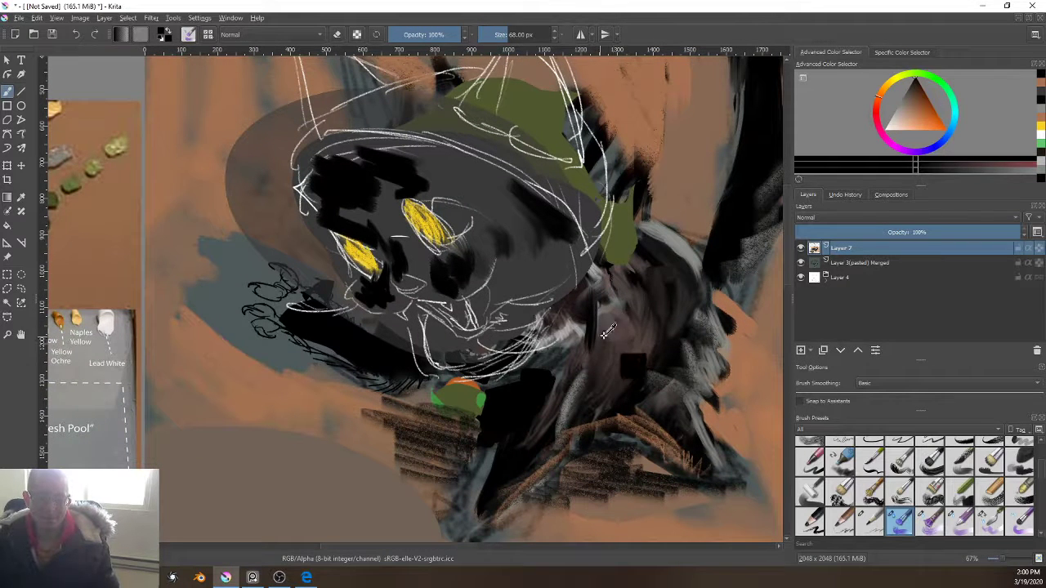
left_click(609, 335, "ctrl")
left_click_drag(626, 306, 574, 313)
mouse_move(590, 350)
left_mouse_down()
mouse_move(531, 335)
mouse_move(551, 347)
mouse_move(575, 328)
mouse_move(593, 273)
mouse_move(614, 367)
mouse_move(602, 334)
mouse_move(532, 427)
left_mouse_up()
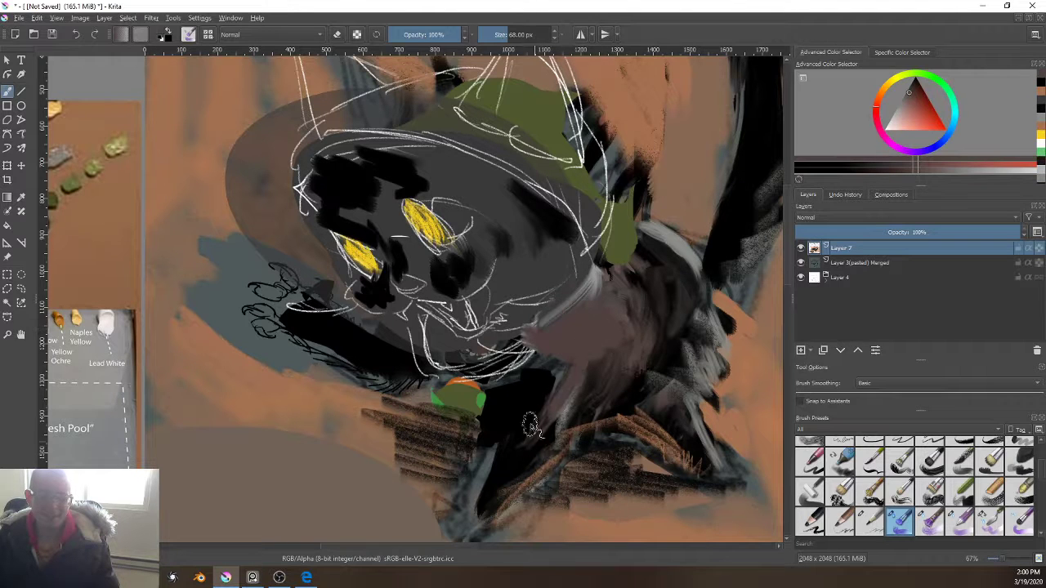
Step: Paint fur strokes on the cat's flank and hind leg in sampled dark brown, using a smaller brush
key("bracketleft")
left_click(653, 358, "ctrl")
mouse_move(664, 367)
left_mouse_down()
mouse_move(640, 335)
mouse_move(688, 305)
left_mouse_up()
key("bracketleft")
key("bracketleft")
key("bracketleft")
key("bracketleft")
key("bracketleft")
key("bracketleft")
key("bracketleft")
key("bracketleft")
key("bracketleft")
key("bracketleft")
key("bracketleft")
key("bracketleft")
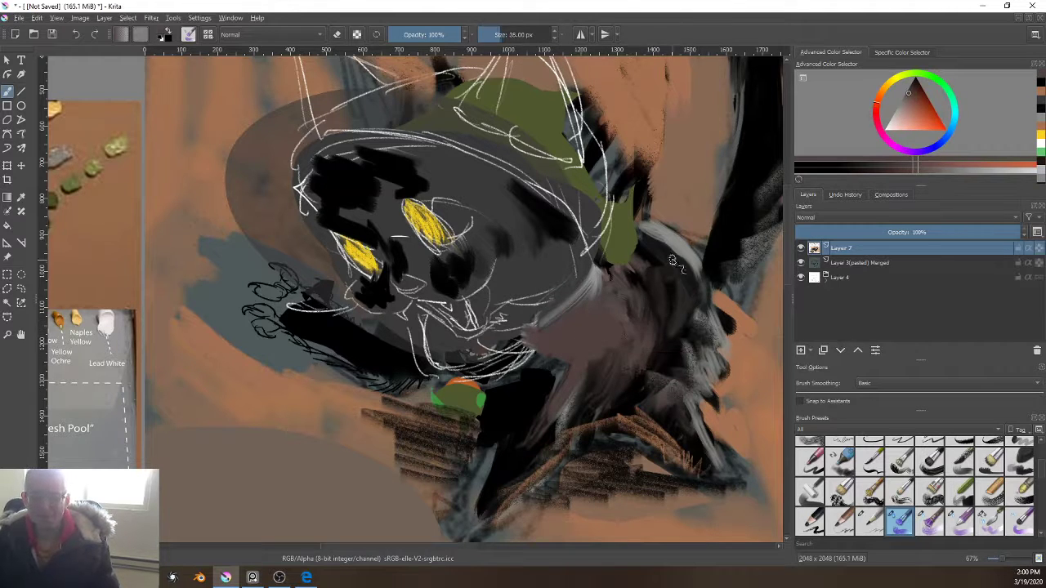
left_click_drag(678, 263, 698, 285)
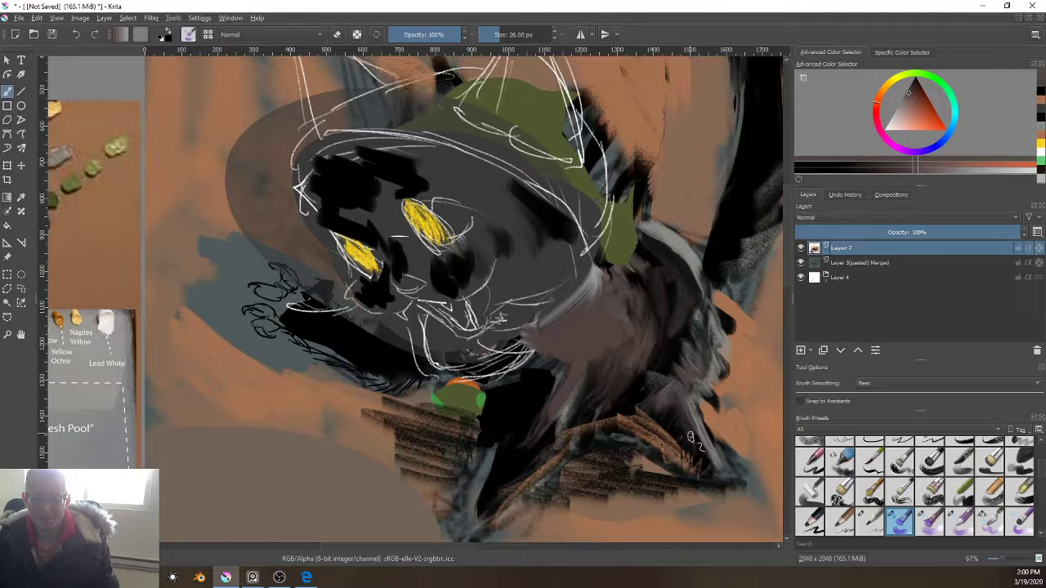
left_click_drag(690, 437, 710, 452)
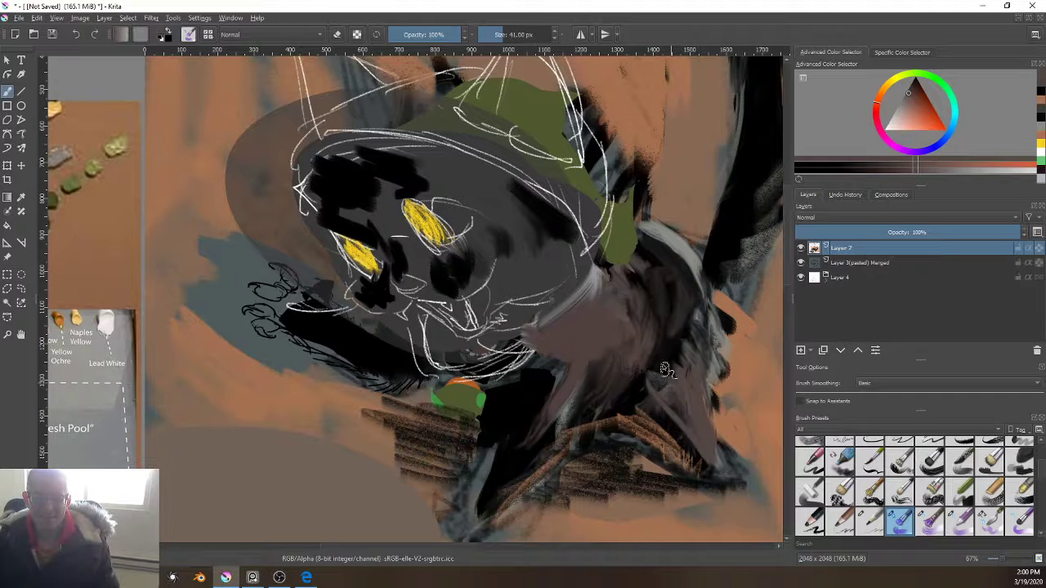
Step: Sample the grey on the cat's back and paint rim strokes along the back and hind leg at 44 px
left_click(679, 247, "ctrl")
key("bracketright")
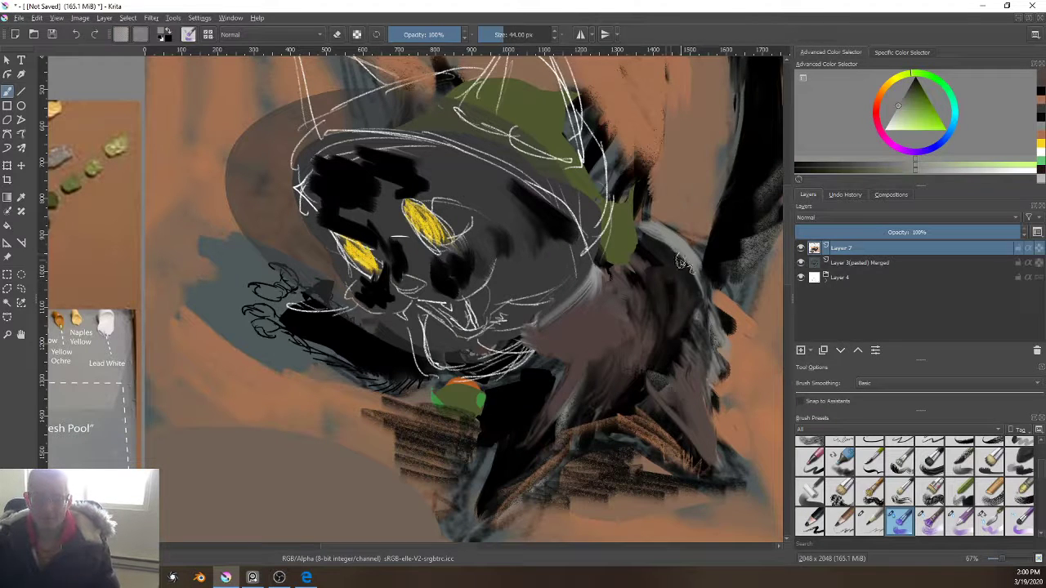
left_click_drag(685, 259, 699, 281)
mouse_move(656, 248)
left_mouse_down()
mouse_move(696, 277)
mouse_move(702, 297)
left_mouse_up()
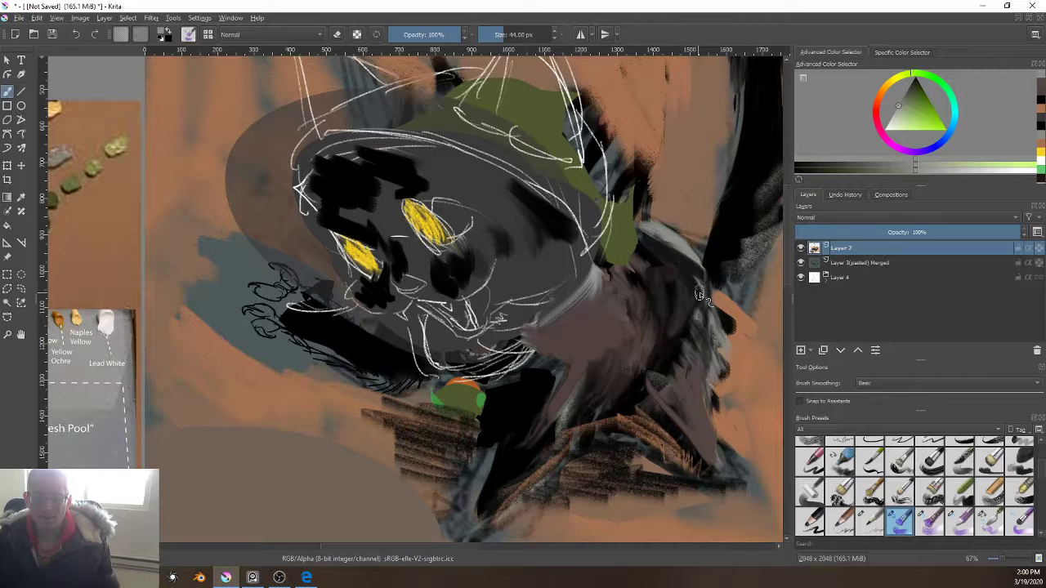
left_click_drag(670, 235, 704, 426)
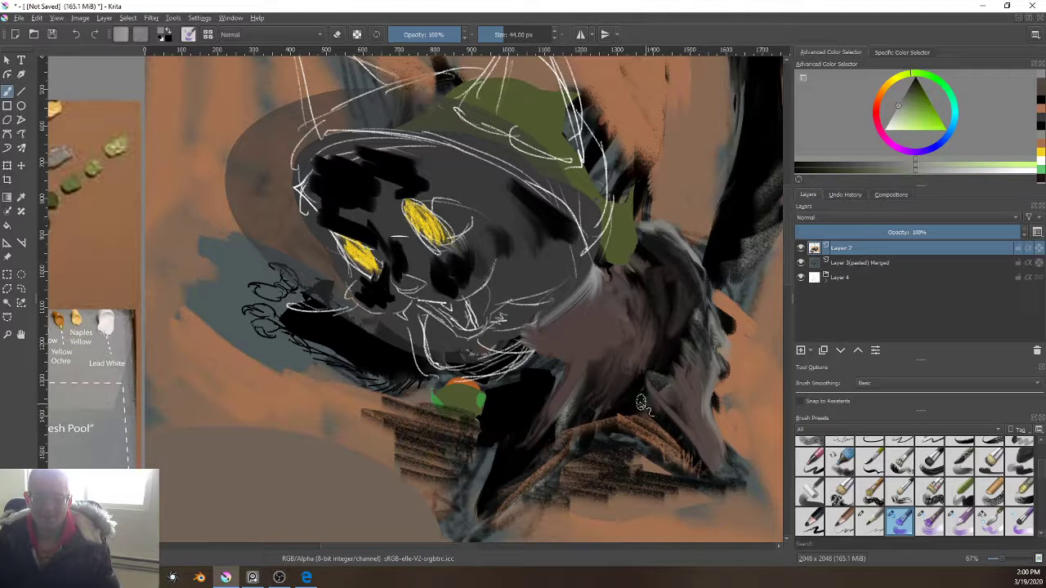
left_click_drag(642, 403, 628, 417)
left_click_drag(633, 265, 622, 286)
Step: Enlarge the brush to 68 px and paint broad light-grey fur strokes over the cat's shoulder and upper back
key("bracketright")
key("bracketright")
key("bracketright")
key("bracketright")
key("bracketright")
key("bracketright")
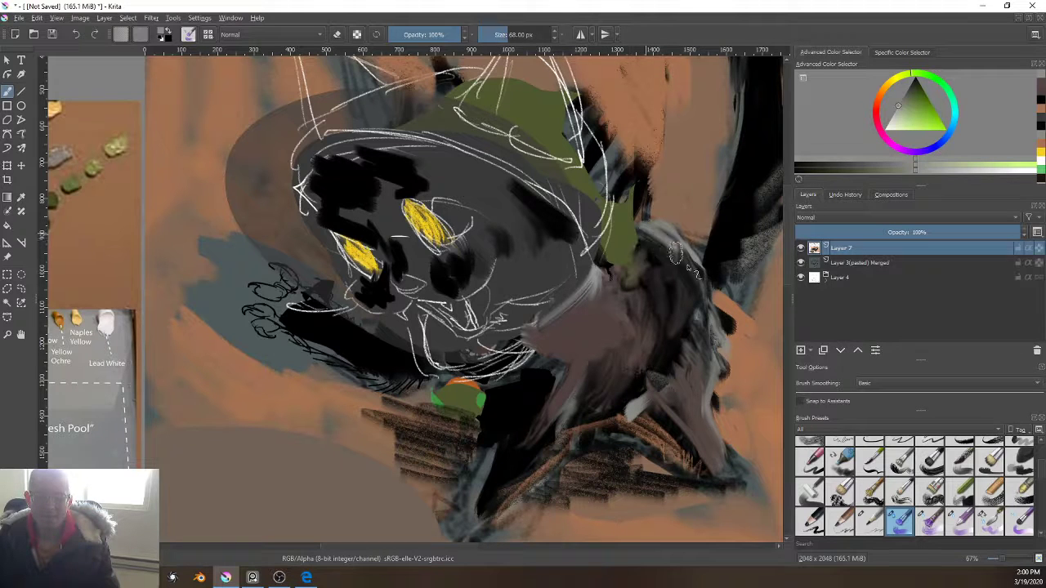
left_click_drag(664, 238, 683, 278)
mouse_move(655, 242)
left_mouse_down()
mouse_move(654, 283)
mouse_move(658, 271)
mouse_move(619, 281)
mouse_move(650, 263)
mouse_move(625, 282)
mouse_move(592, 265)
mouse_move(631, 270)
mouse_move(628, 250)
mouse_move(625, 278)
mouse_move(576, 297)
mouse_move(557, 436)
mouse_move(611, 299)
mouse_move(602, 368)
mouse_move(740, 254)
mouse_move(532, 105)
mouse_move(467, 217)
mouse_move(518, 245)
mouse_move(357, 265)
mouse_move(728, 253)
left_mouse_up()
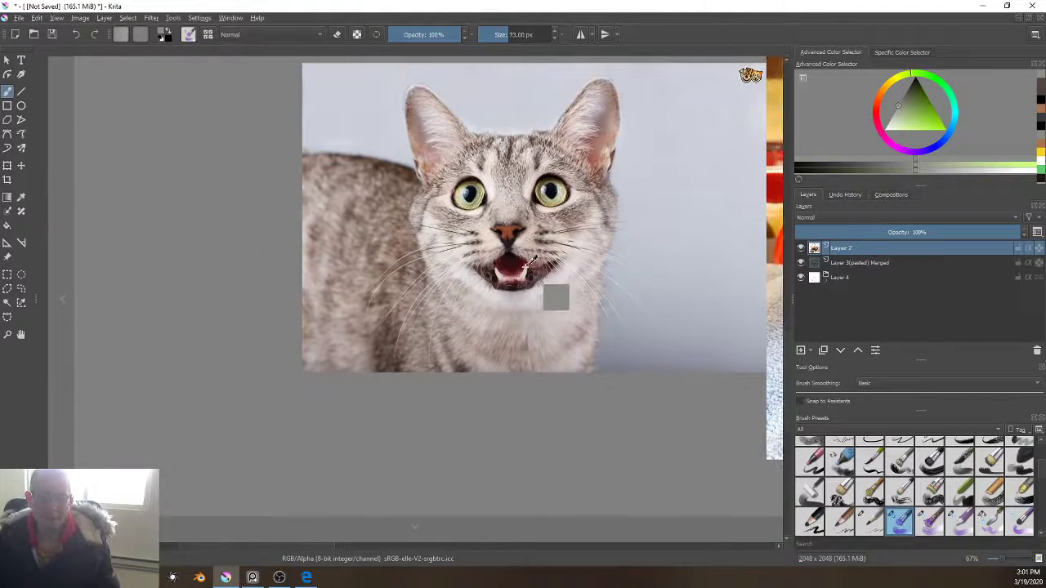
Step: Sample red from the open mouth in the tabby reference photo and fill the painted cat's mouth, reducing the brush to 11 px
left_click(515, 276, "ctrl")
mouse_move(607, 309)
left_mouse_down()
mouse_move(521, 415)
mouse_move(458, 466)
left_mouse_up()
left_click_drag(727, 221, 485, 441)
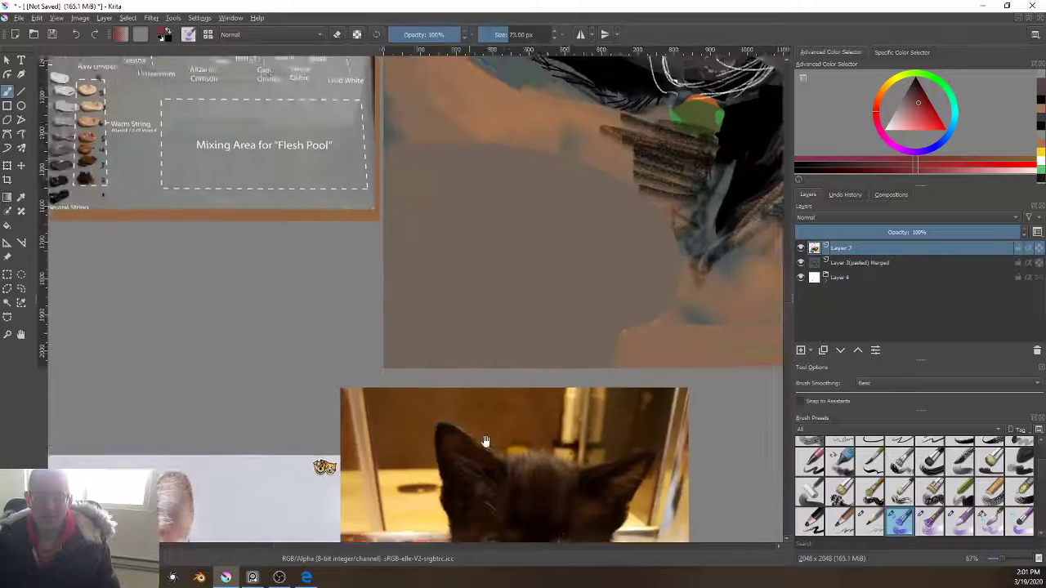
left_click_drag(613, 361, 489, 458)
left_click_drag(537, 231, 530, 387)
scroll(546, 315, "up", 2)
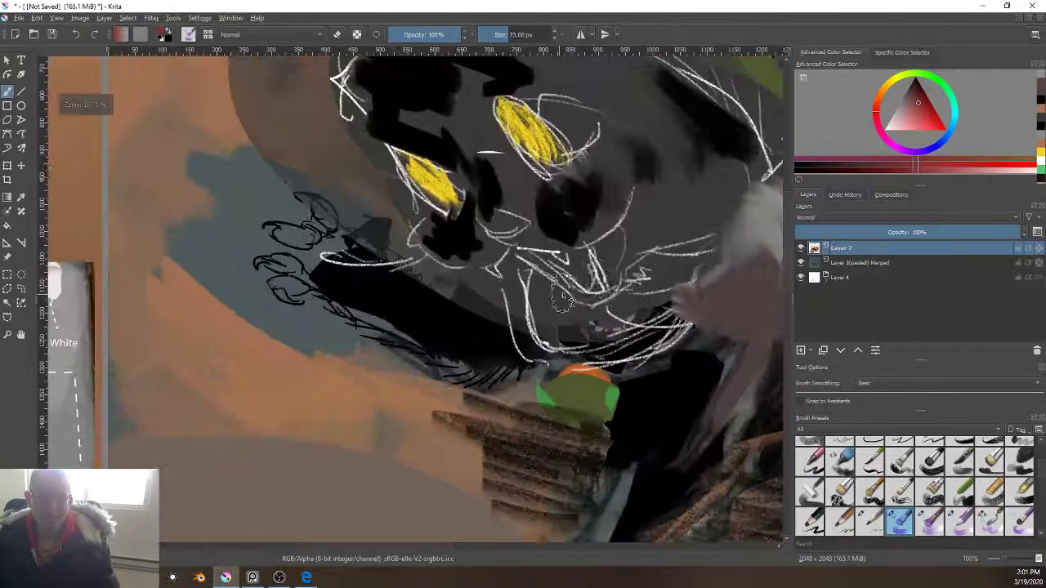
key("bracketleft")
key("bracketleft")
key("bracketleft")
key("bracketleft")
key("bracketleft")
key("bracketleft")
key("bracketleft")
key("bracketleft")
left_click_drag(579, 259, 581, 268)
key("bracketleft")
key("bracketleft")
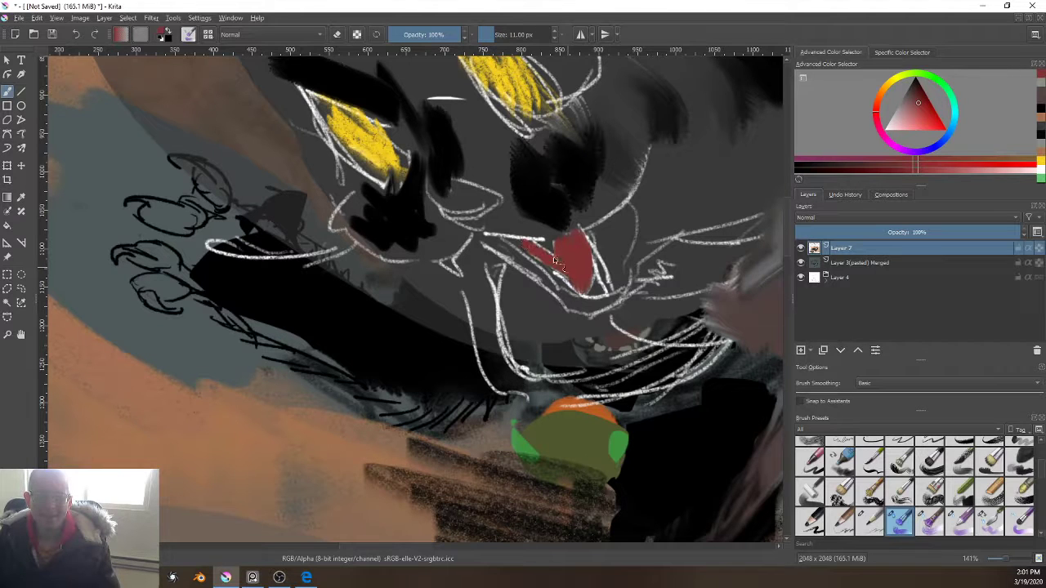
left_click(500, 302, "ctrl")
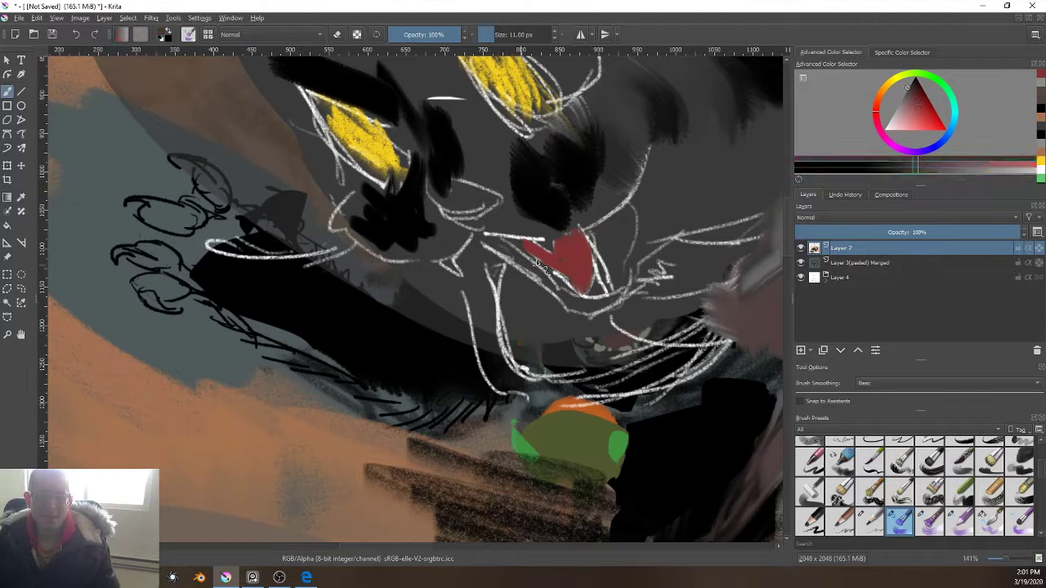
left_click_drag(550, 251, 547, 245)
left_click(513, 237, "ctrl")
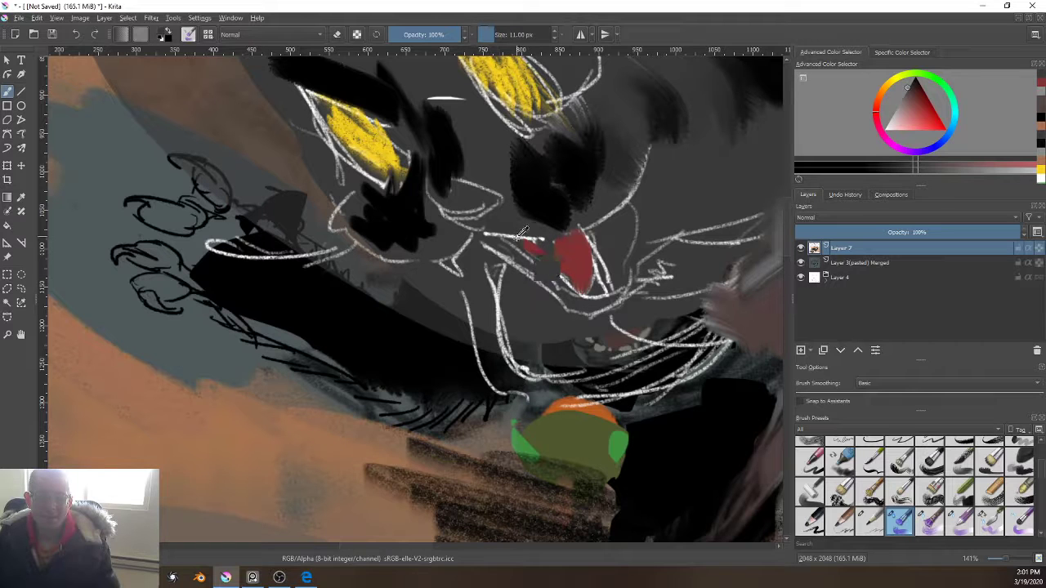
Step: Add white teeth inside the red mouth and outline the lower jaw in black
left_click(496, 297, "ctrl")
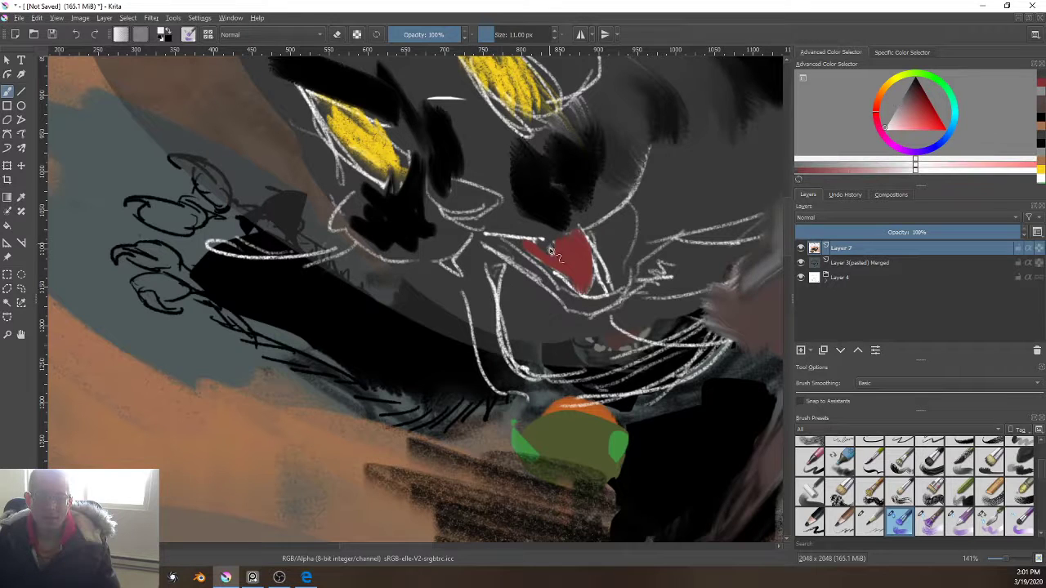
left_click_drag(533, 244, 549, 247)
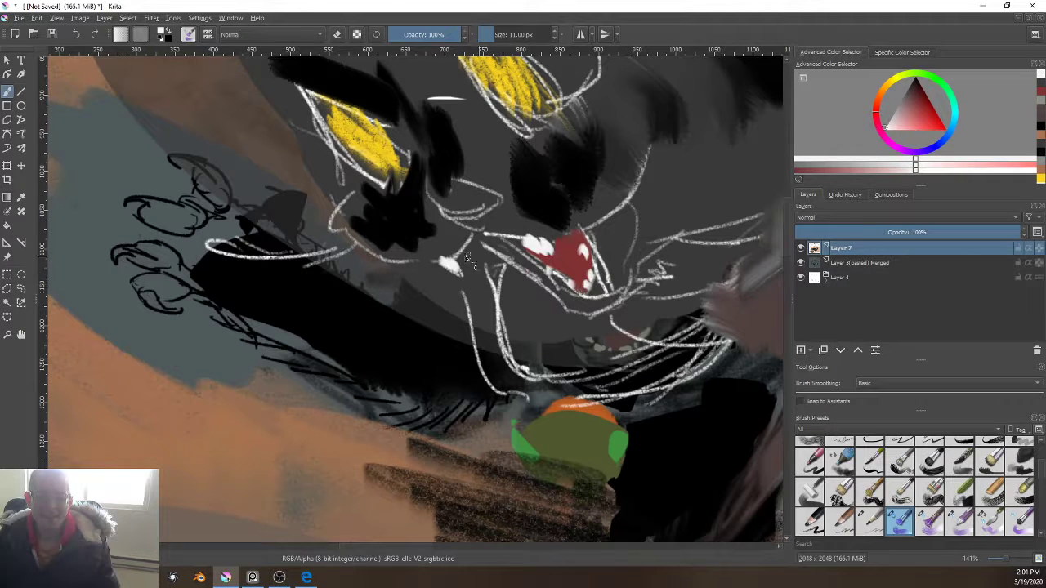
left_click(416, 331, "ctrl")
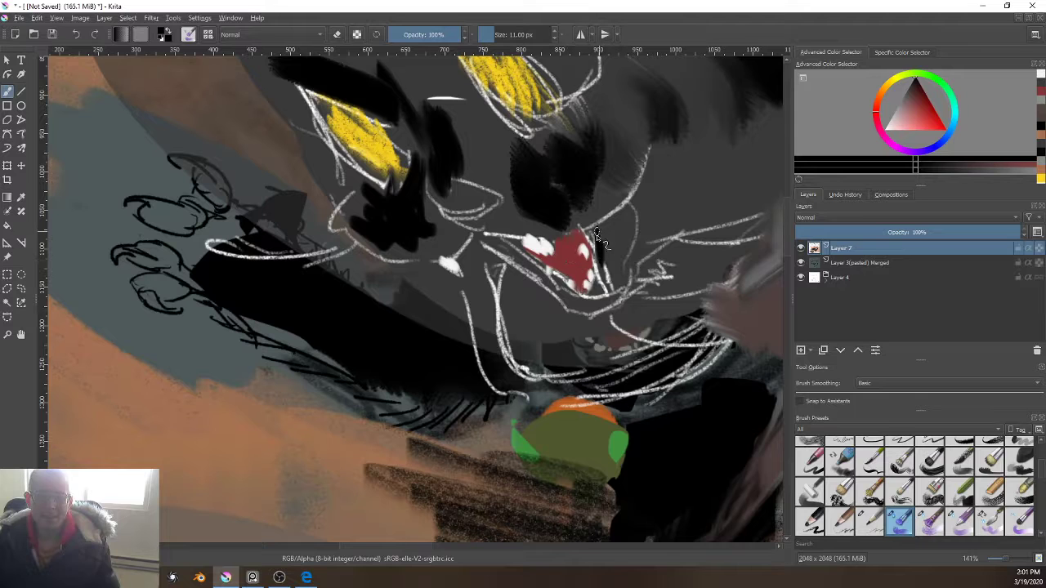
mouse_move(597, 235)
left_mouse_down()
mouse_move(607, 276)
mouse_move(588, 298)
left_mouse_up()
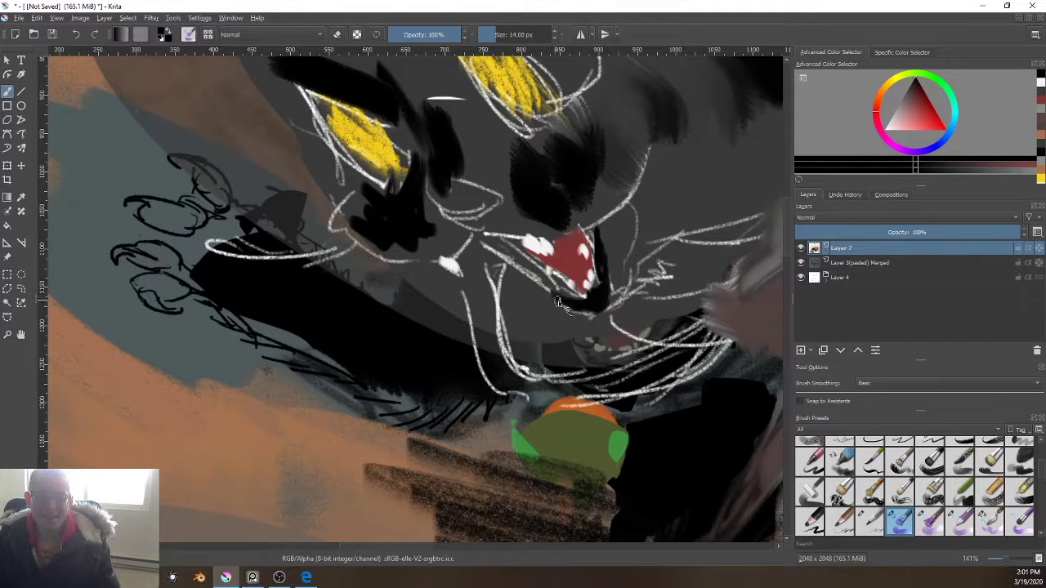
left_click_drag(485, 233, 546, 282)
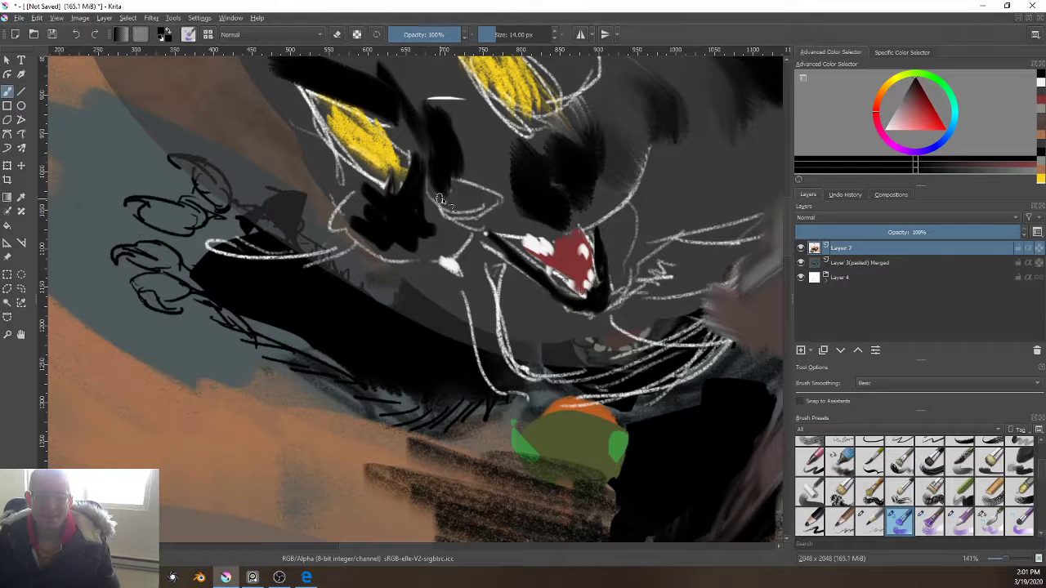
Step: Fill the cat's nose with black and paint a muted brown band along the upper lip at 28 px
mouse_move(485, 204)
left_mouse_down()
mouse_move(458, 195)
mouse_move(466, 198)
mouse_move(449, 203)
mouse_move(462, 219)
left_mouse_up()
mouse_move(497, 271)
left_mouse_down()
mouse_move(570, 246)
mouse_move(572, 263)
mouse_move(562, 217)
mouse_move(539, 237)
left_mouse_up()
left_click(702, 307, "ctrl")
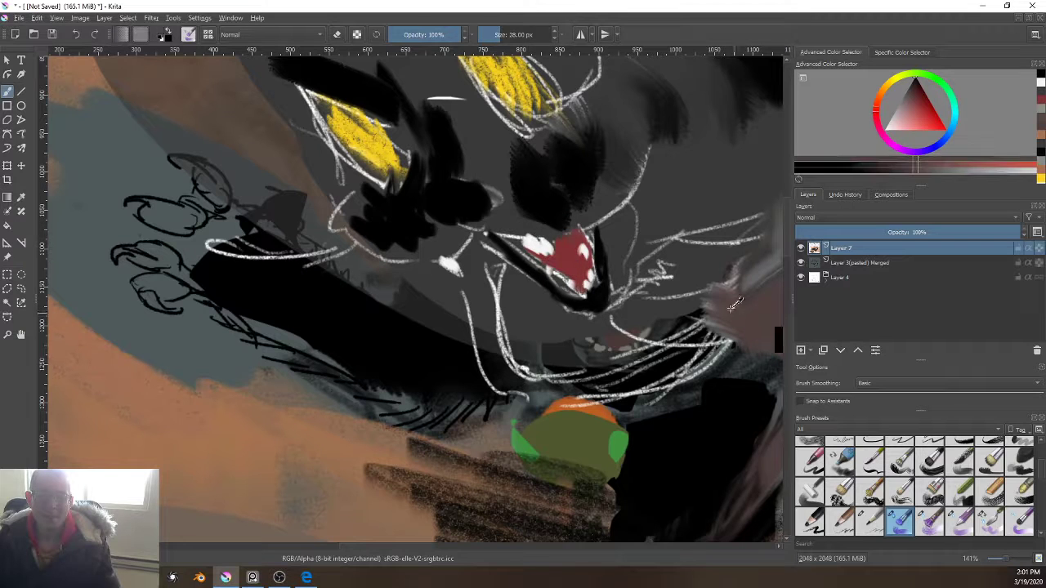
left_click(628, 255, "ctrl")
mouse_move(639, 179)
left_mouse_down()
mouse_move(625, 199)
mouse_move(555, 219)
mouse_move(495, 231)
mouse_move(437, 222)
mouse_move(586, 210)
left_mouse_up()
left_click(491, 192, "ctrl")
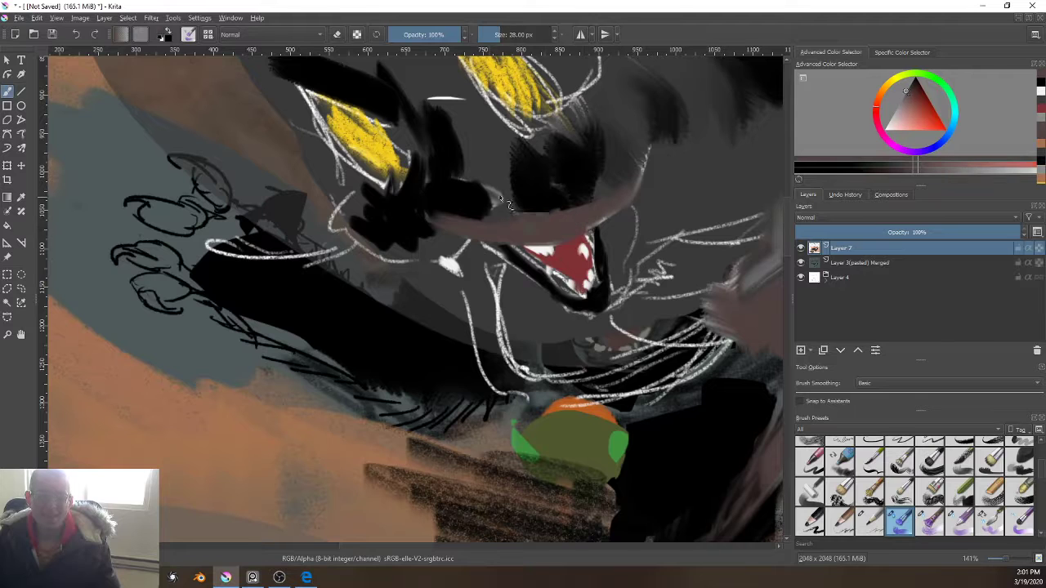
Step: Paint white highlights along the upper lip at 22 px and blend them into the muzzle with sampled brown at 32 px
left_click(448, 264, "ctrl")
key("[")
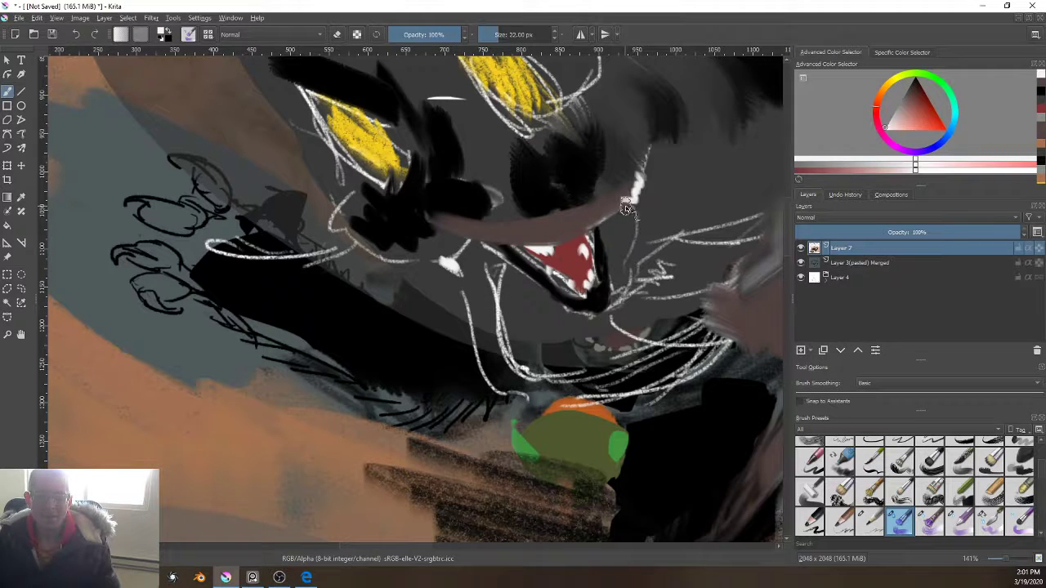
key("bracketright")
mouse_move(625, 209)
left_mouse_down()
mouse_move(582, 232)
mouse_move(487, 245)
mouse_move(582, 278)
mouse_move(559, 258)
left_mouse_up()
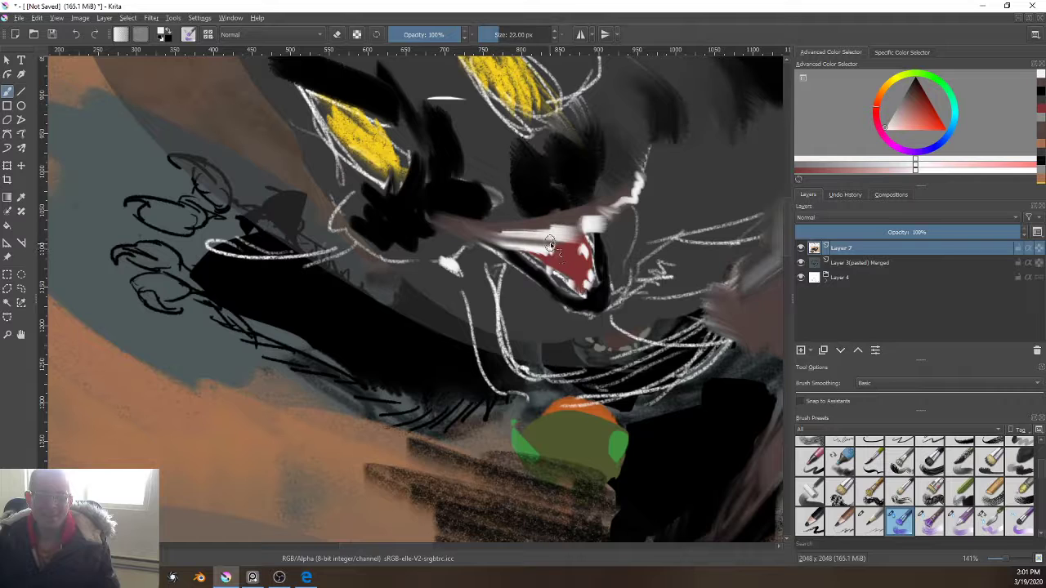
left_click(563, 220, "ctrl")
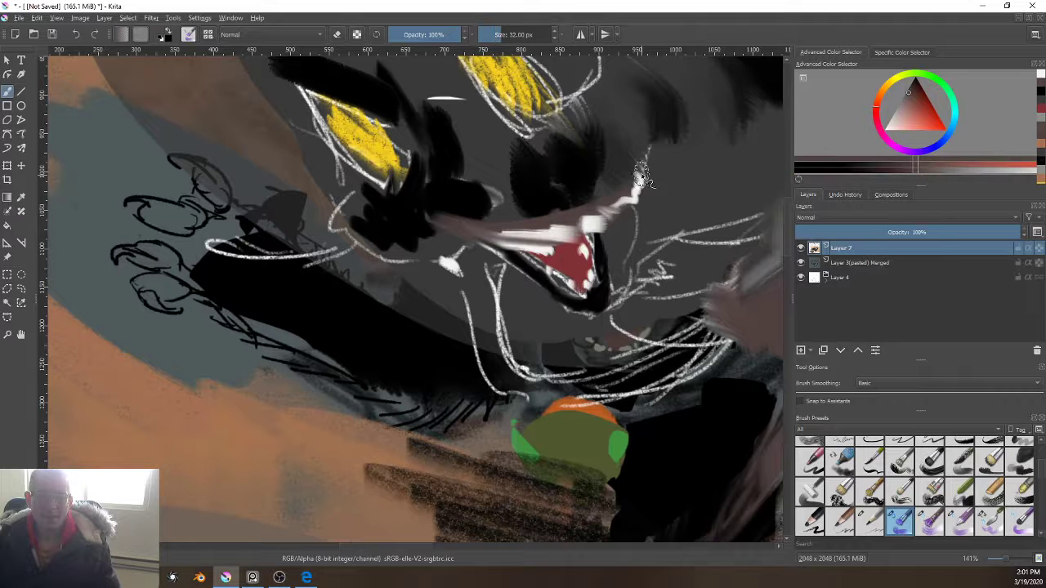
mouse_move(642, 176)
left_mouse_down()
mouse_move(630, 195)
mouse_move(566, 227)
mouse_move(597, 226)
mouse_move(506, 222)
left_mouse_up()
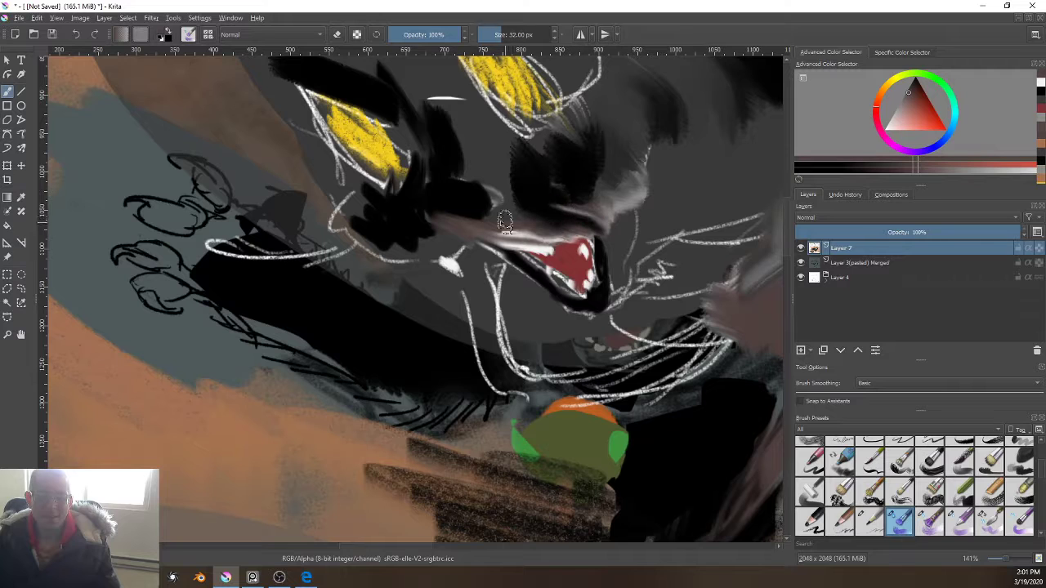
Step: Paint the cat's cheek and the chin below the mouth black, enlarging the brush to 51 px
left_click(473, 212, "ctrl")
key("bracketright")
mouse_move(637, 217)
left_mouse_down()
mouse_move(622, 261)
mouse_move(626, 237)
mouse_move(663, 242)
mouse_move(692, 184)
left_mouse_up()
scroll(583, 424, "down", 4)
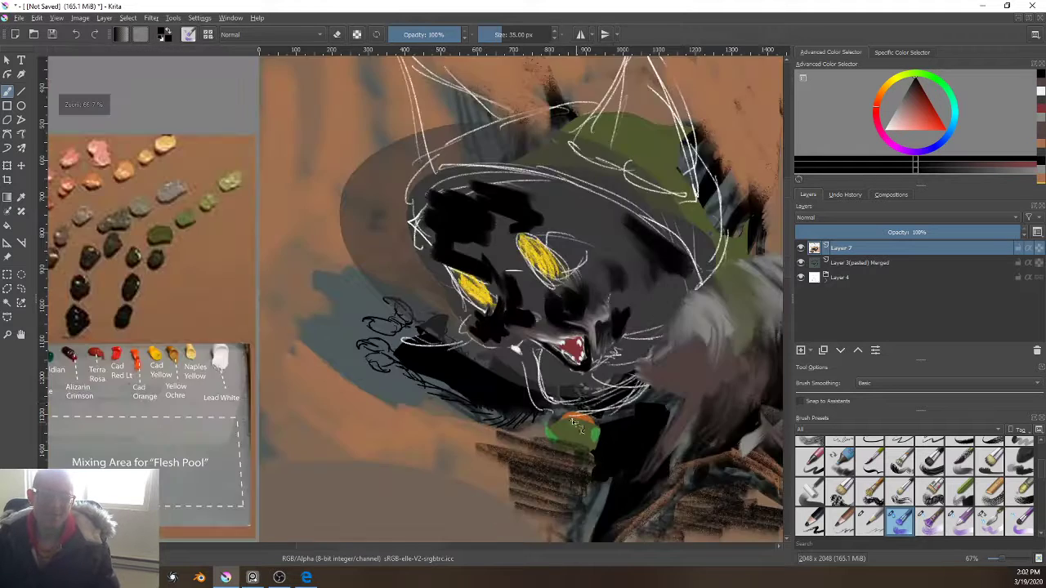
scroll(608, 329, "up", 2)
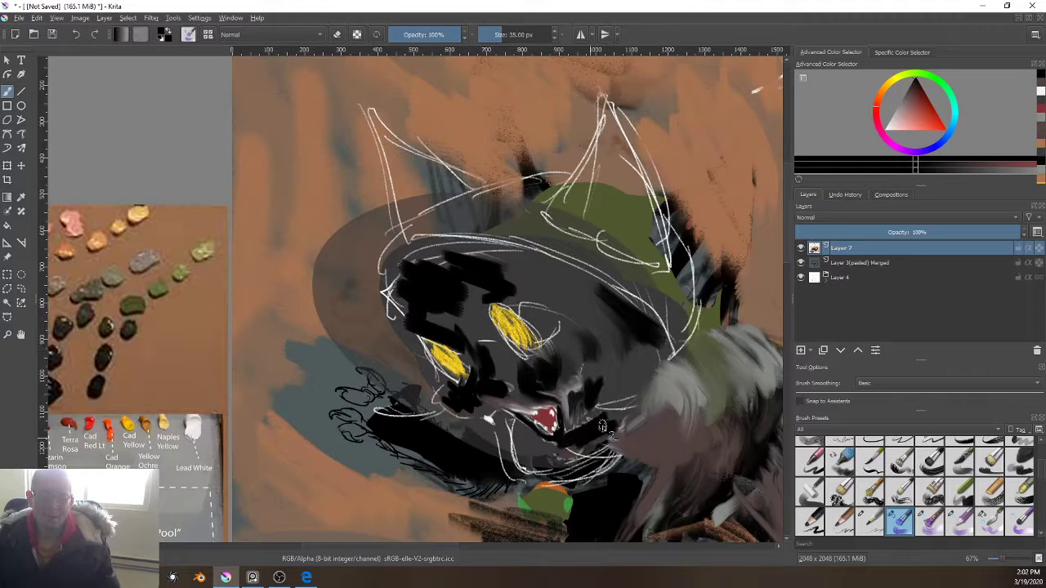
key("bracketright")
key("bracketright")
key("bracketright")
mouse_move(596, 458)
left_mouse_down()
mouse_move(533, 467)
mouse_move(564, 459)
left_mouse_up()
key("bracketright")
mouse_move(519, 424)
left_mouse_down()
mouse_move(524, 448)
mouse_move(616, 411)
left_mouse_up()
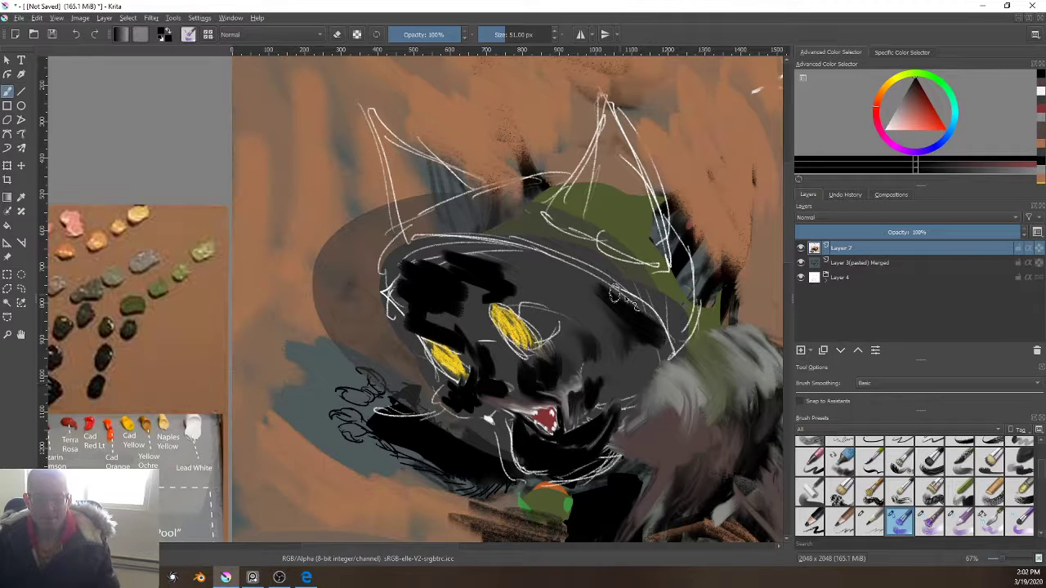
Step: Sample the hat's olive green and fill the hat's brim and crown above the cat's forehead
left_click(645, 248, "ctrl")
mouse_move(692, 331)
left_mouse_down()
mouse_move(602, 265)
mouse_move(609, 282)
mouse_move(572, 245)
mouse_move(408, 233)
mouse_move(460, 233)
left_mouse_up()
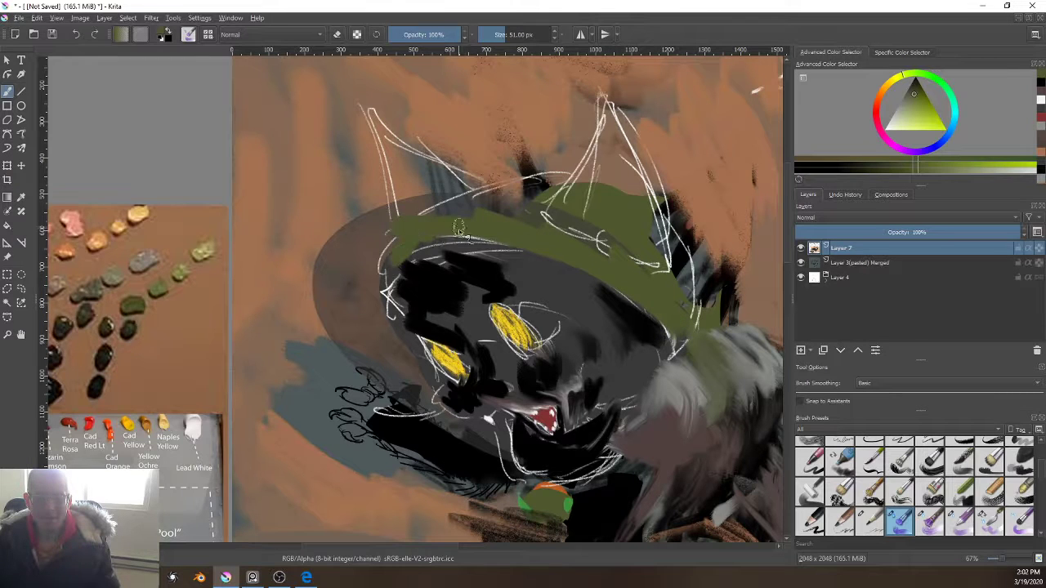
mouse_move(564, 189)
left_mouse_down()
mouse_move(499, 204)
mouse_move(554, 188)
mouse_move(510, 219)
left_mouse_up()
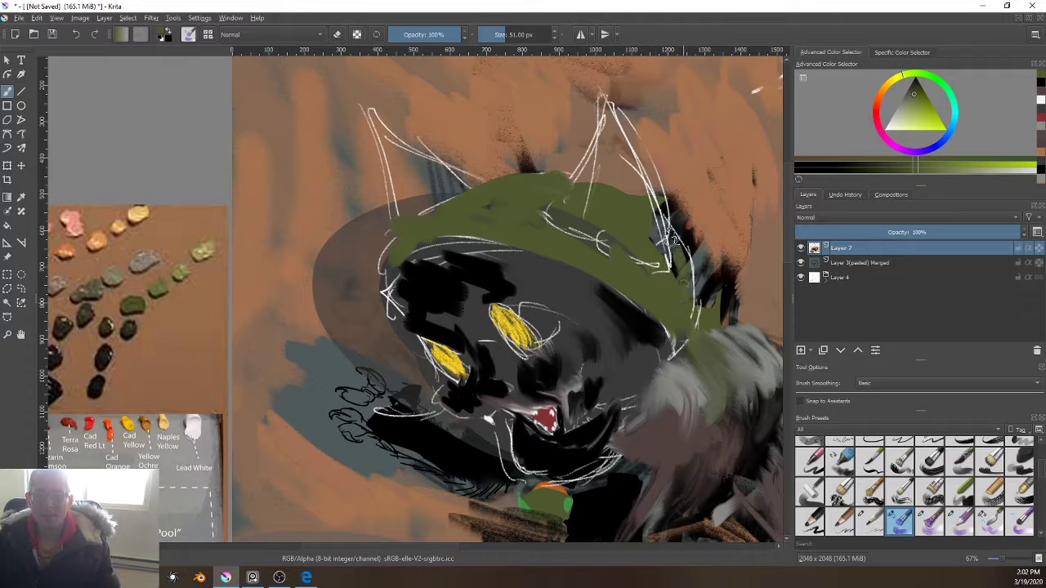
Step: Shade the hat's rear edge behind the cat's cheek with sampled black and grey, blending it into the crown with sampled dark olive green
scroll(380, 288, "down", 3)
mouse_move(380, 289)
left_mouse_down()
mouse_move(219, 226)
mouse_move(232, 231)
left_mouse_up()
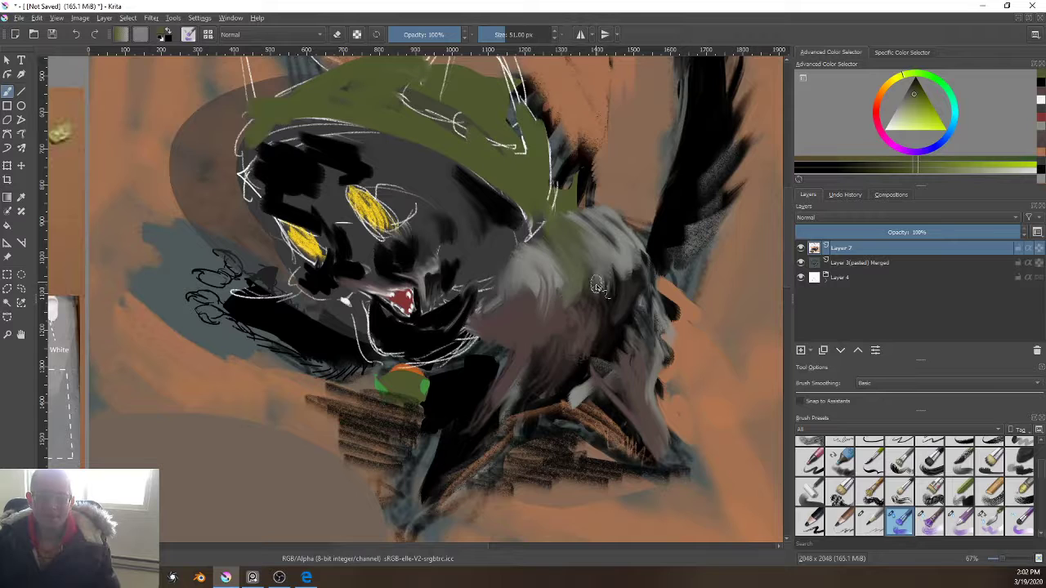
left_click(500, 208, "ctrl")
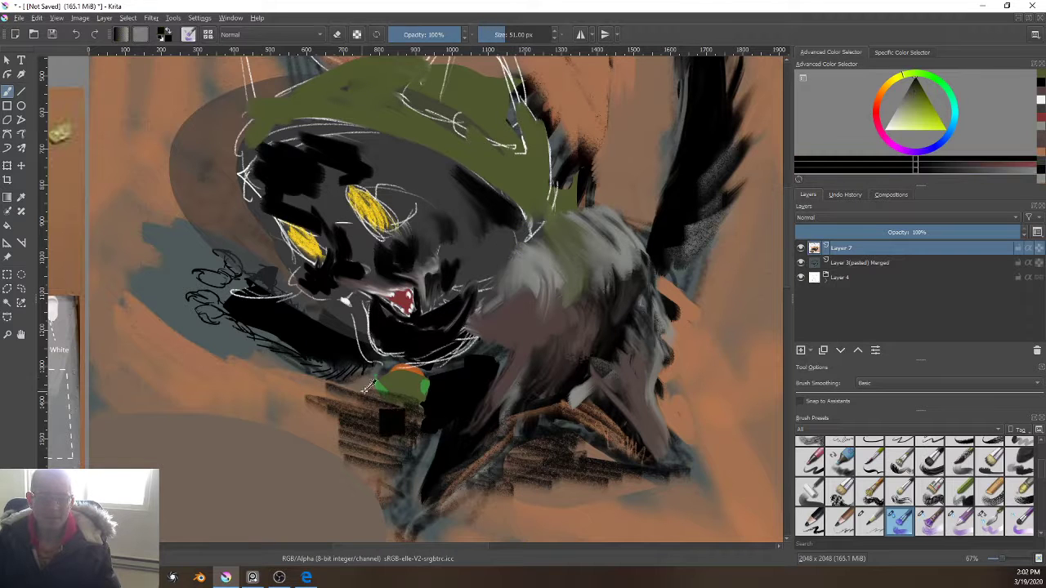
left_click(514, 176, "ctrl")
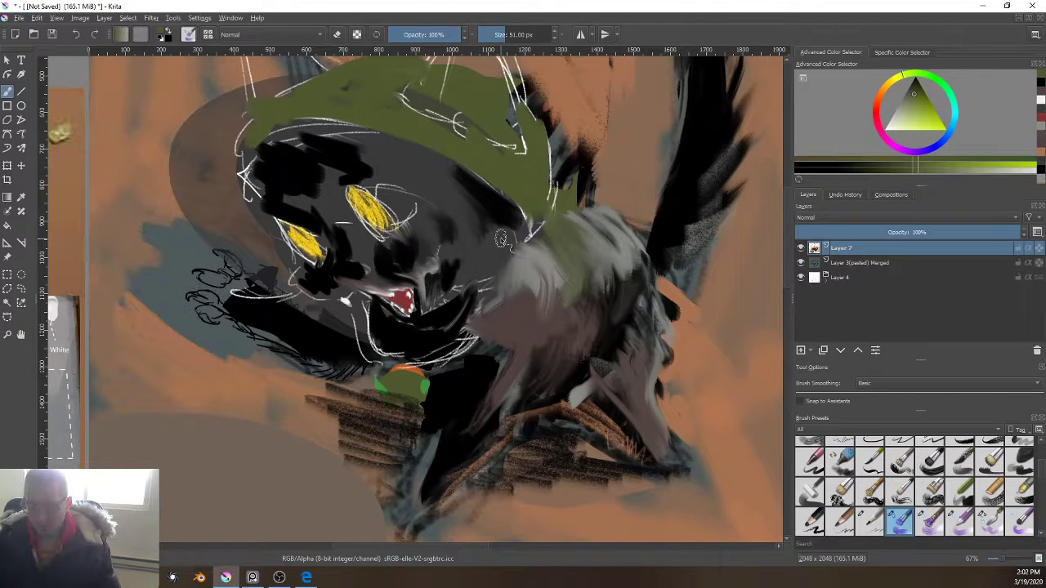
left_click(683, 237, "ctrl")
left_click(660, 234, "ctrl")
left_click_drag(440, 281, 478, 402)
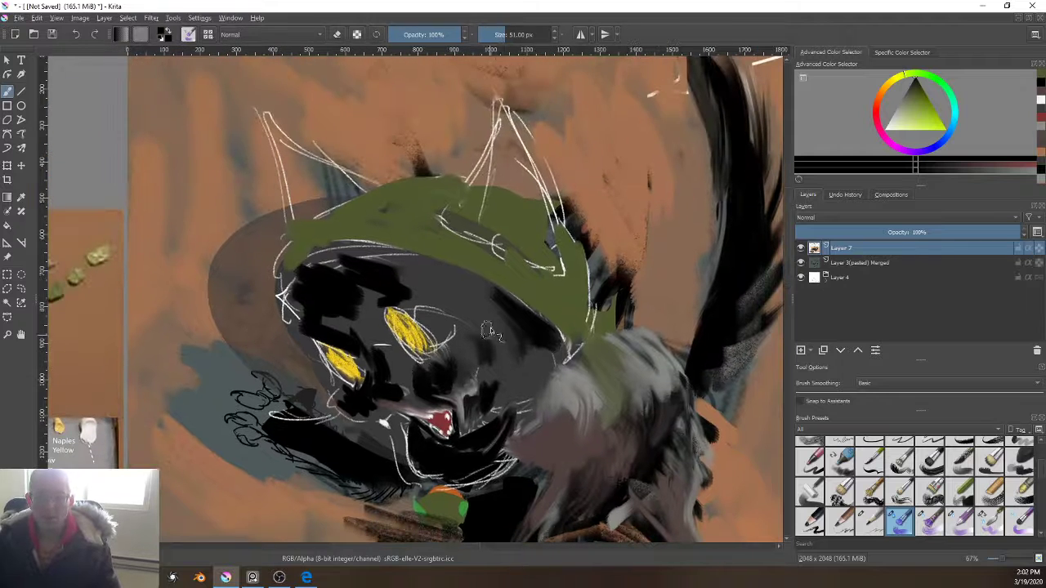
left_click_drag(580, 260, 574, 352)
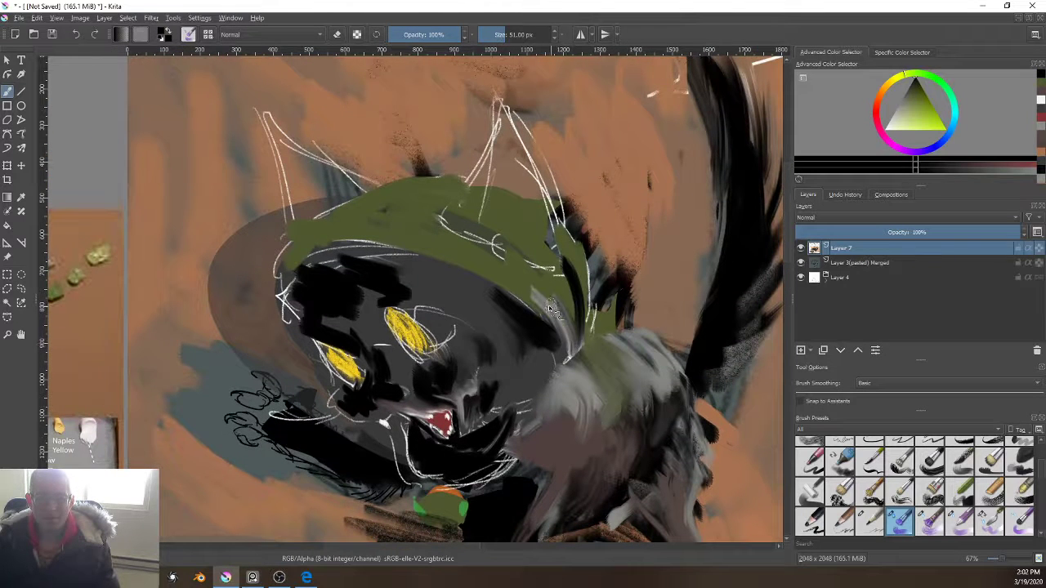
mouse_move(573, 339)
left_mouse_down()
mouse_move(574, 268)
mouse_move(578, 321)
mouse_move(566, 349)
mouse_move(557, 333)
mouse_move(558, 343)
mouse_move(582, 276)
mouse_move(565, 329)
mouse_move(533, 274)
mouse_move(567, 292)
mouse_move(556, 313)
mouse_move(554, 287)
mouse_move(562, 342)
mouse_move(504, 277)
mouse_move(547, 295)
mouse_move(527, 293)
mouse_move(548, 303)
mouse_move(556, 334)
mouse_move(554, 302)
mouse_move(554, 339)
mouse_move(521, 293)
mouse_move(543, 344)
mouse_move(553, 343)
mouse_move(450, 239)
mouse_move(522, 281)
mouse_move(464, 251)
mouse_move(529, 295)
mouse_move(500, 288)
mouse_move(547, 328)
mouse_move(525, 387)
mouse_move(470, 281)
mouse_move(538, 365)
mouse_move(519, 360)
mouse_move(530, 390)
mouse_move(483, 303)
left_mouse_up()
left_click(537, 388, "ctrl")
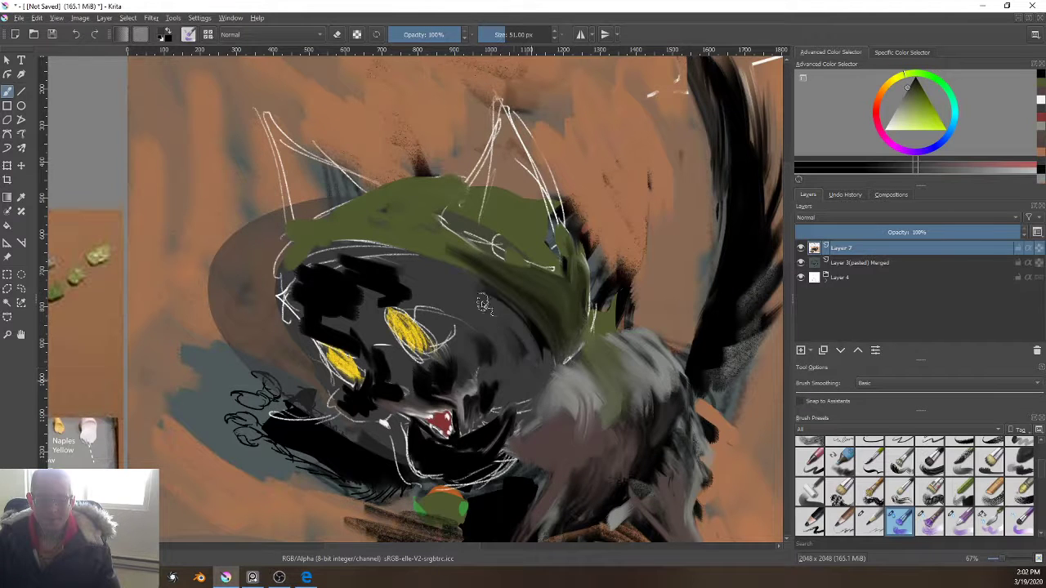
left_click_drag(533, 366, 484, 290)
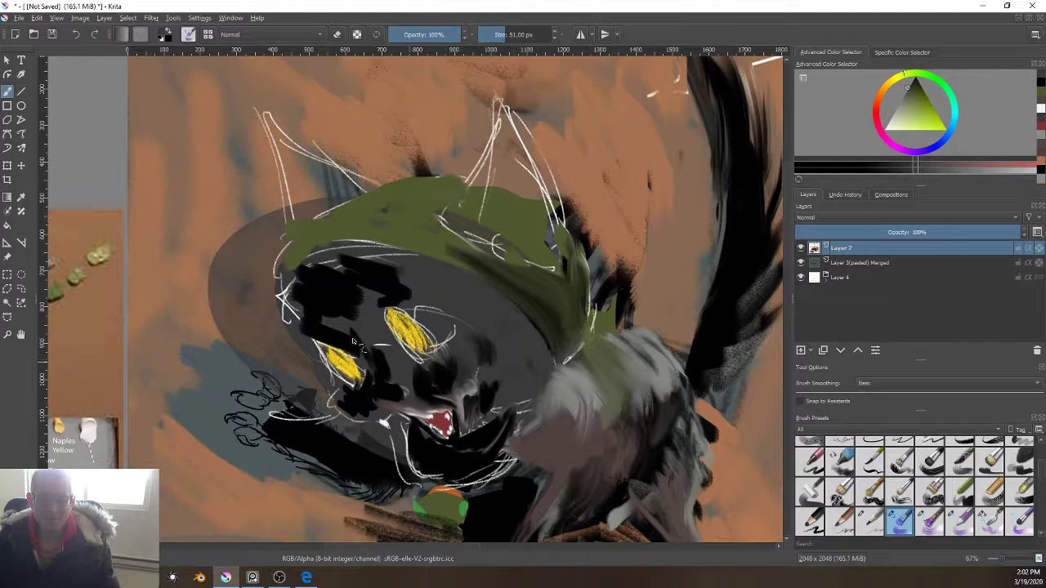
Step: Sample black and paint a thick shadow under the hat's brim across the forehead, darkening the cheek as well
left_click(347, 304, "ctrl")
mouse_move(528, 352)
left_mouse_down()
mouse_move(501, 296)
mouse_move(528, 337)
mouse_move(533, 331)
mouse_move(448, 284)
mouse_move(498, 305)
mouse_move(345, 257)
mouse_move(446, 278)
mouse_move(312, 255)
left_mouse_up()
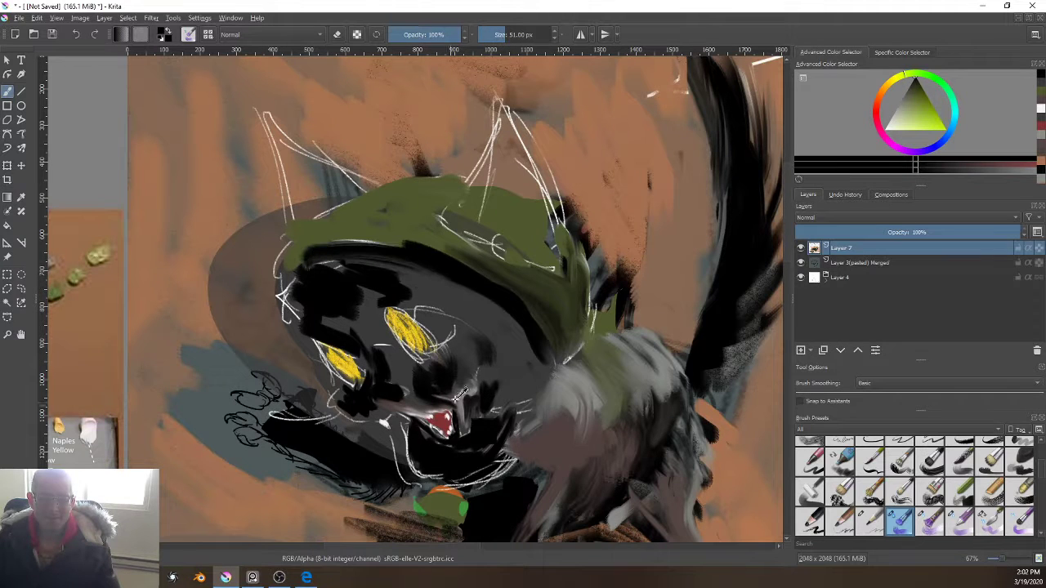
left_click(438, 383, "ctrl")
left_click_drag(458, 397, 554, 384)
Step: Sample the yellow of the cat's eyes and fill both eyes solidly over the sketchy strokes
left_click(447, 350, "ctrl")
left_click_drag(447, 352, 452, 365)
mouse_move(514, 328)
left_mouse_down()
mouse_move(494, 313)
mouse_move(507, 330)
left_mouse_up()
left_click_drag(459, 444, 402, 413)
Step: Sample a warm brown for the ear from the dark kitten with the white blanket in the reference photos
scroll(412, 461, "down", 5)
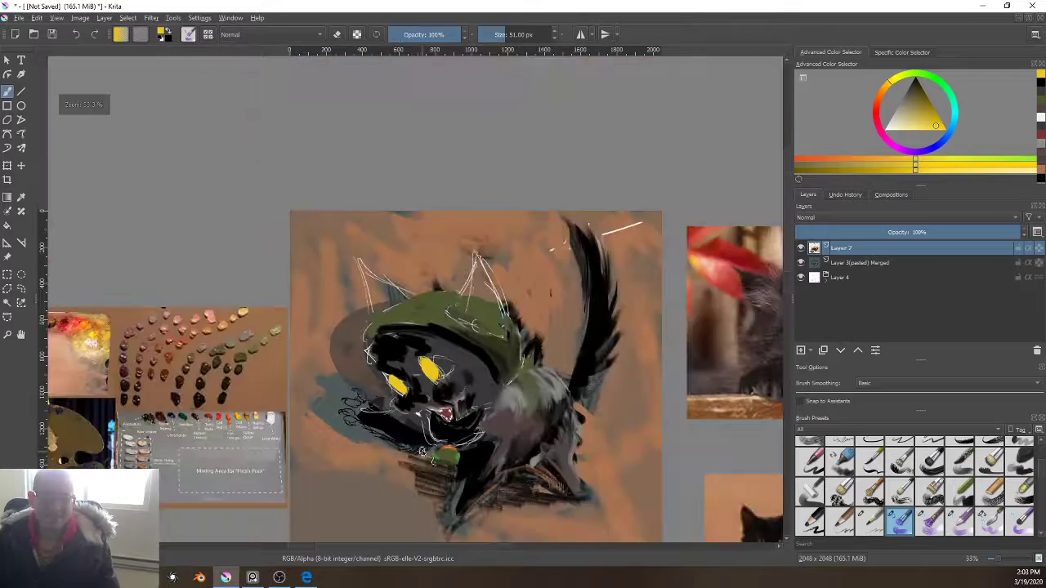
scroll(447, 445, "up", 5)
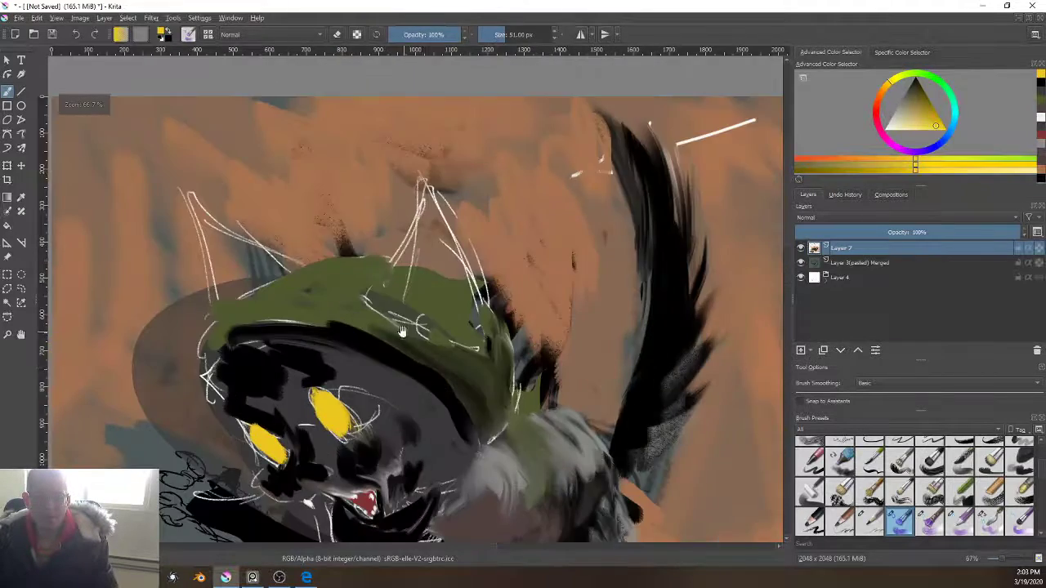
scroll(489, 336, "down", 4)
left_click_drag(489, 336, 482, 309)
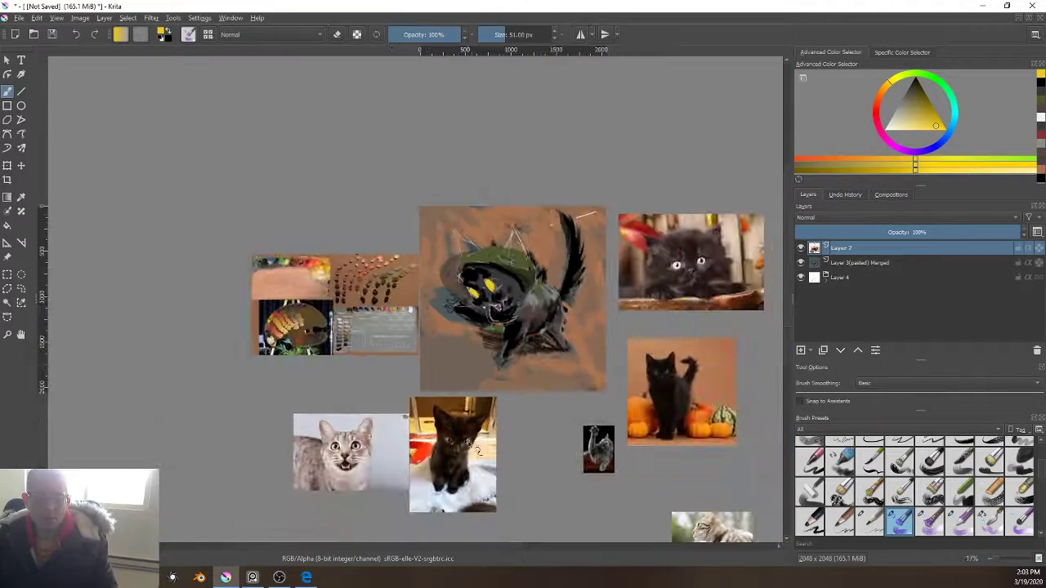
left_click_drag(580, 376, 507, 236)
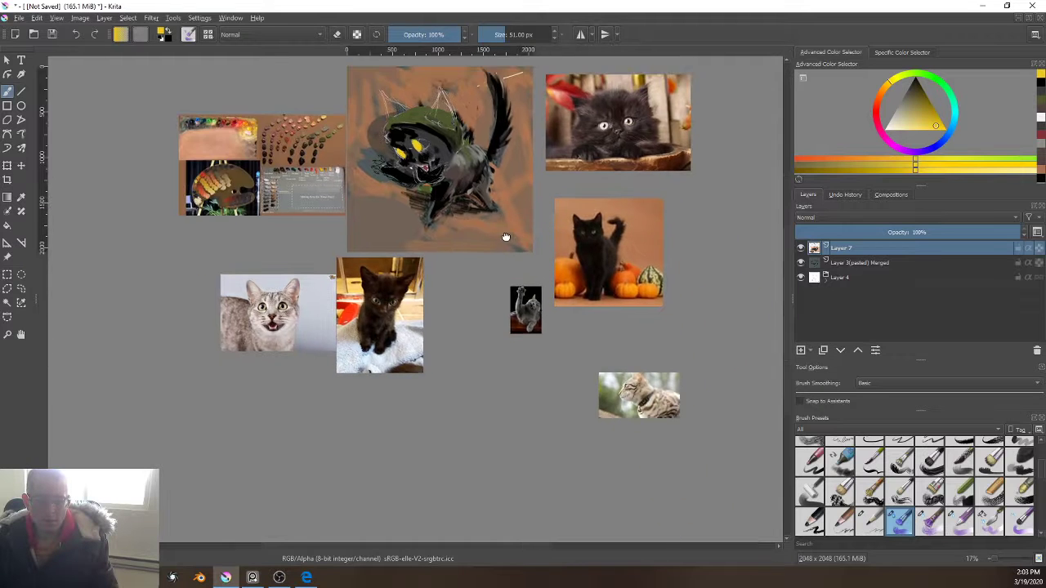
scroll(531, 306, "up", 7)
scroll(530, 296, "down", 3)
scroll(531, 297, "down", 2)
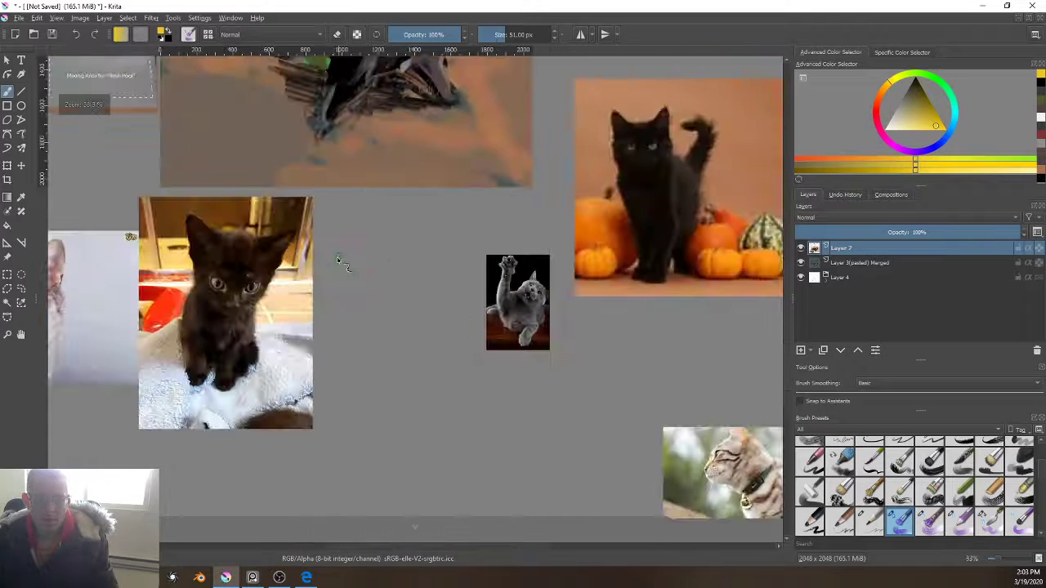
left_click(280, 231, "ctrl")
Step: Fill the sketched ear at the back of the hat with the sampled brown, up to its tip
left_click_drag(272, 174, 266, 546)
scroll(309, 458, "up", 2)
scroll(307, 446, "down", 1)
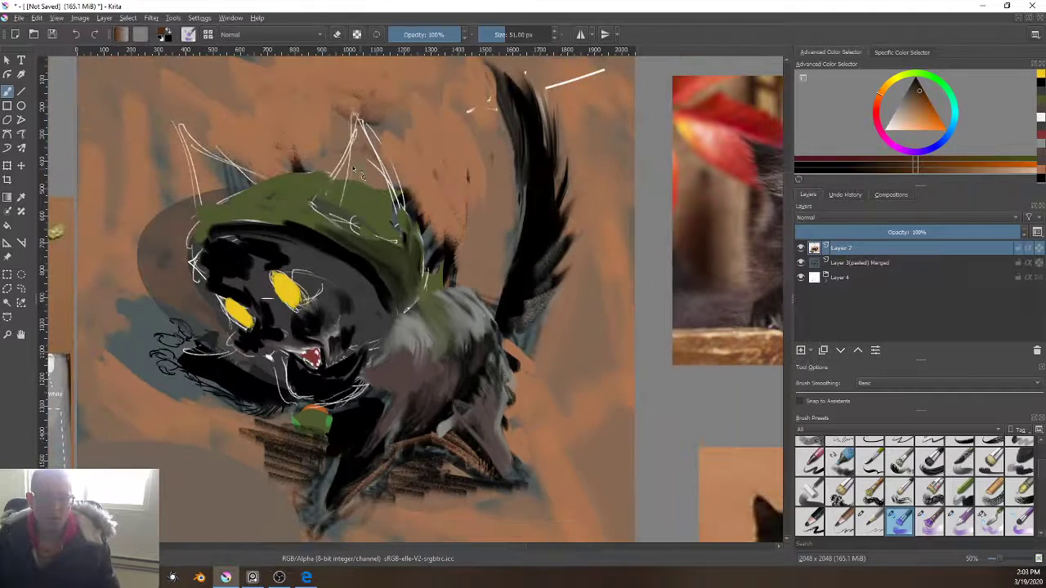
mouse_move(353, 152)
left_mouse_down()
mouse_move(359, 196)
mouse_move(380, 204)
left_mouse_up()
left_click_drag(362, 251, 462, 393)
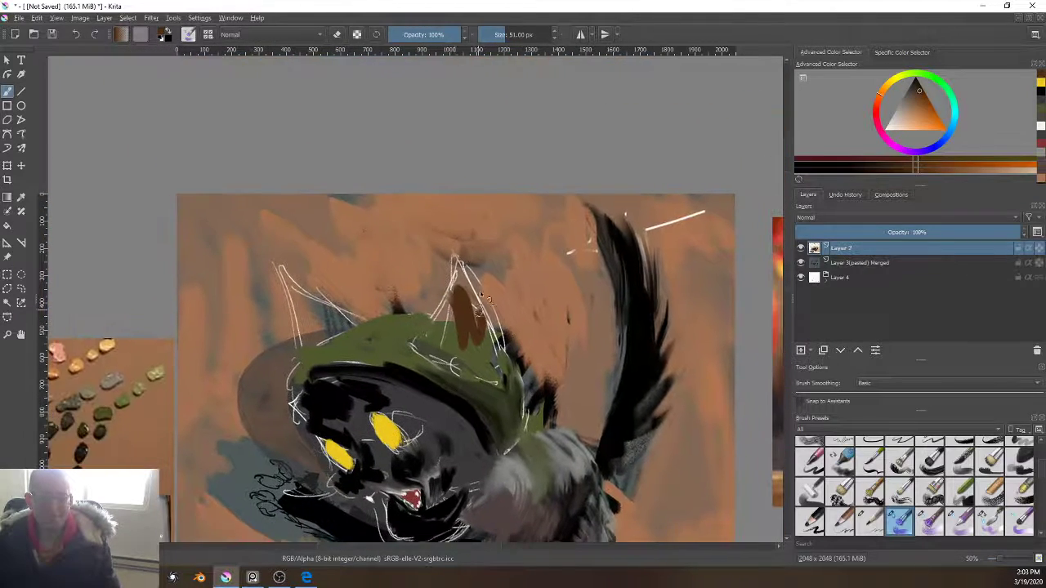
mouse_move(448, 286)
left_mouse_down()
mouse_move(487, 370)
mouse_move(450, 302)
mouse_move(428, 343)
mouse_move(456, 284)
mouse_move(436, 322)
left_mouse_up()
Step: Sample black from the face and paint a dark rim along both edges and the tip of the brown ear
left_click(346, 408, "ctrl")
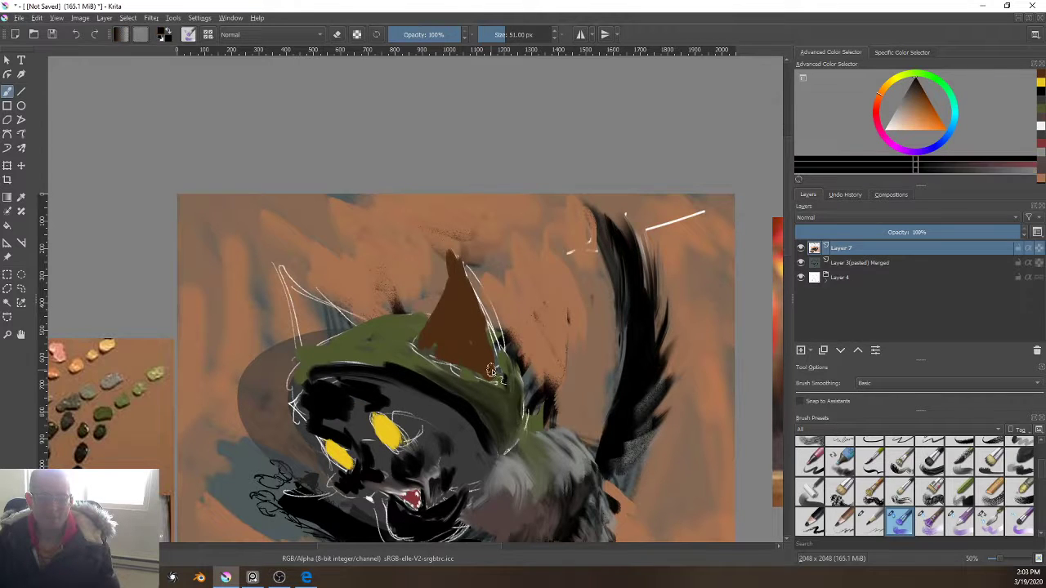
mouse_move(497, 375)
left_mouse_down()
mouse_move(486, 319)
mouse_move(500, 362)
mouse_move(478, 285)
mouse_move(492, 340)
mouse_move(456, 247)
left_mouse_up()
left_click_drag(456, 247, 433, 327)
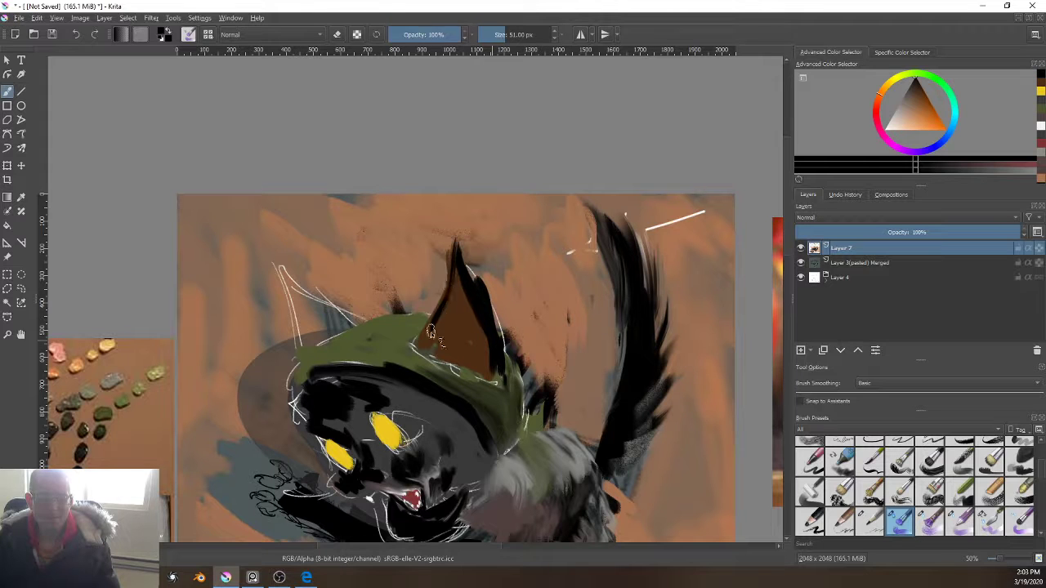
left_click_drag(451, 284, 425, 327)
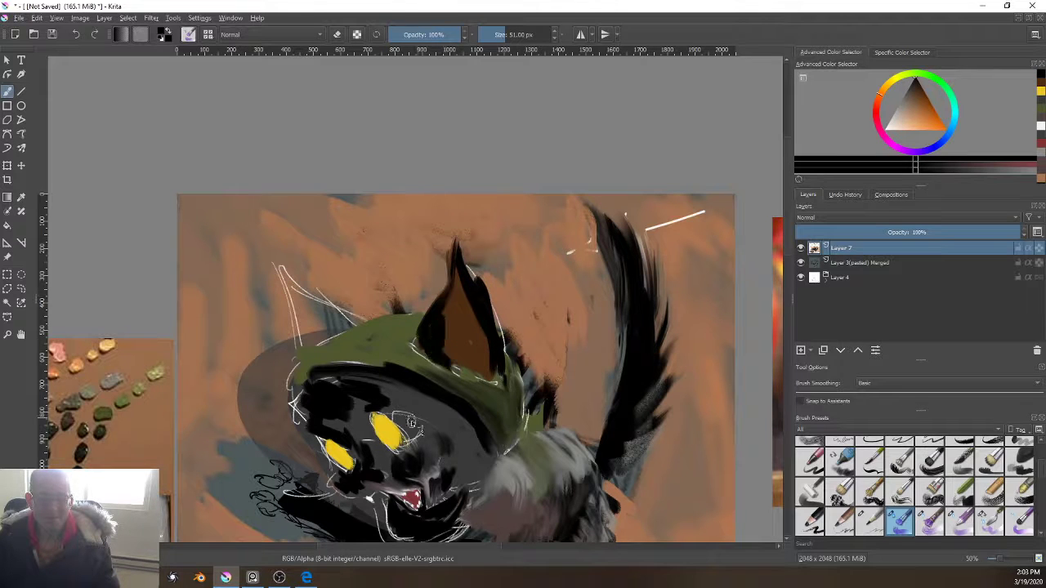
Step: Cover the remaining grey areas of the face around the eyes and cheek with black, enlarging the brush to 63 px
mouse_move(413, 423)
left_mouse_down()
mouse_move(409, 388)
mouse_move(441, 400)
mouse_move(400, 417)
mouse_move(417, 437)
mouse_move(437, 413)
mouse_move(478, 454)
mouse_move(495, 431)
mouse_move(393, 482)
left_mouse_up()
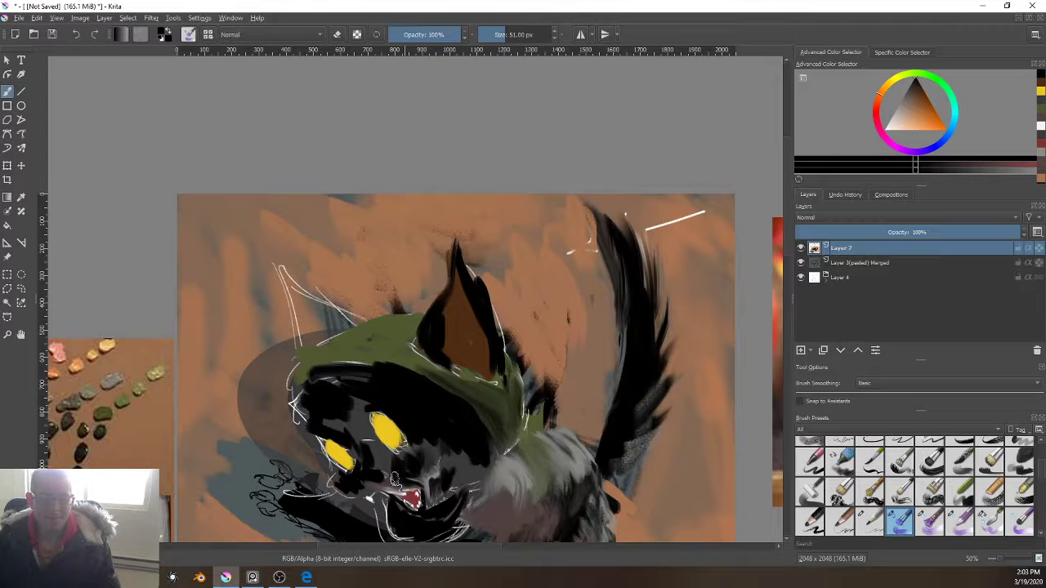
left_click_drag(417, 444, 603, 395)
mouse_move(551, 363)
left_mouse_down()
mouse_move(572, 413)
mouse_move(540, 393)
left_mouse_up()
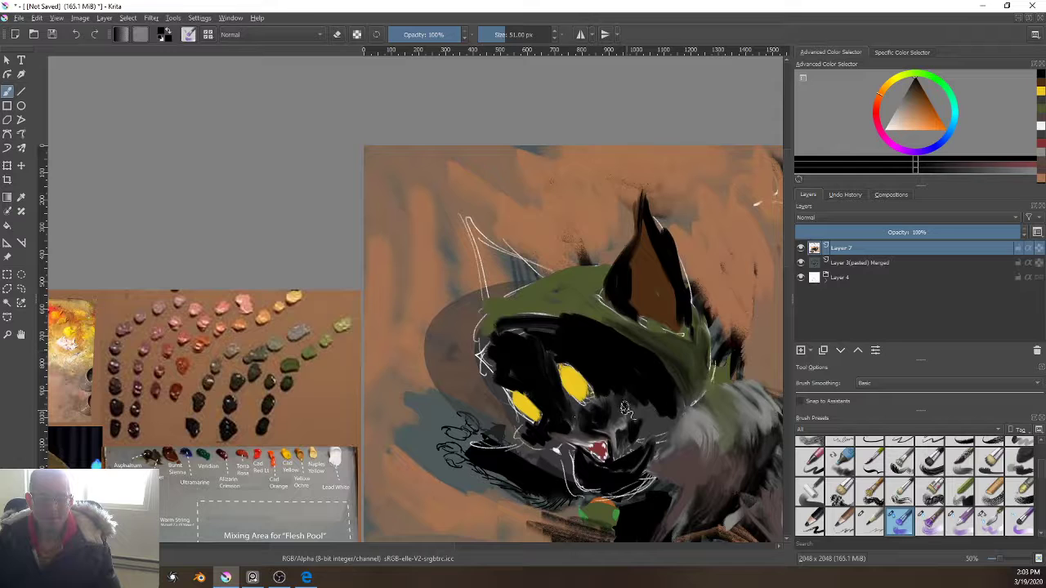
mouse_move(618, 404)
left_mouse_down()
mouse_move(587, 427)
mouse_move(650, 423)
mouse_move(656, 442)
mouse_move(675, 424)
mouse_move(650, 433)
mouse_move(675, 411)
left_mouse_up()
mouse_move(631, 442)
left_mouse_down()
mouse_move(654, 415)
mouse_move(637, 408)
left_mouse_up()
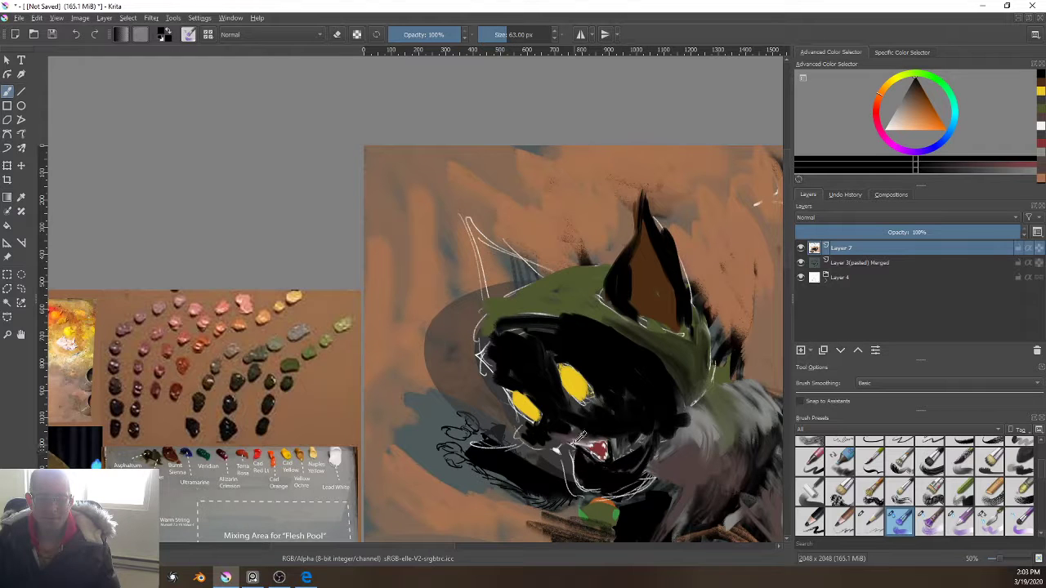
Step: Sample a muted grey-brown from the muzzle and paint it around the nose and above the mouth at 32 px
left_click(581, 441, "ctrl")
key("bracketleft")
key("bracketleft")
key("bracketleft")
key("bracketleft")
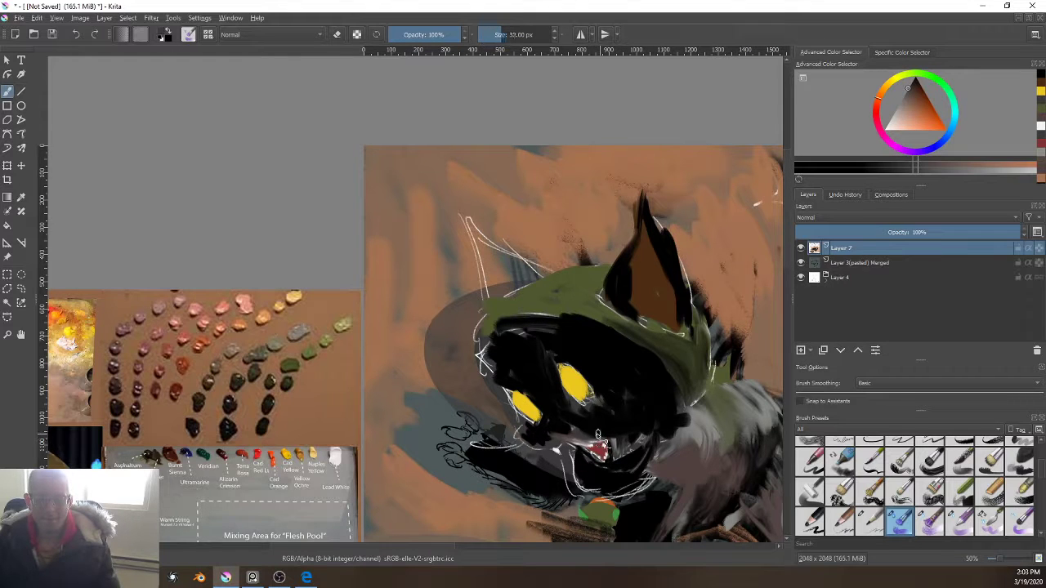
mouse_move(583, 437)
left_mouse_down()
mouse_move(566, 436)
mouse_move(577, 433)
left_mouse_up()
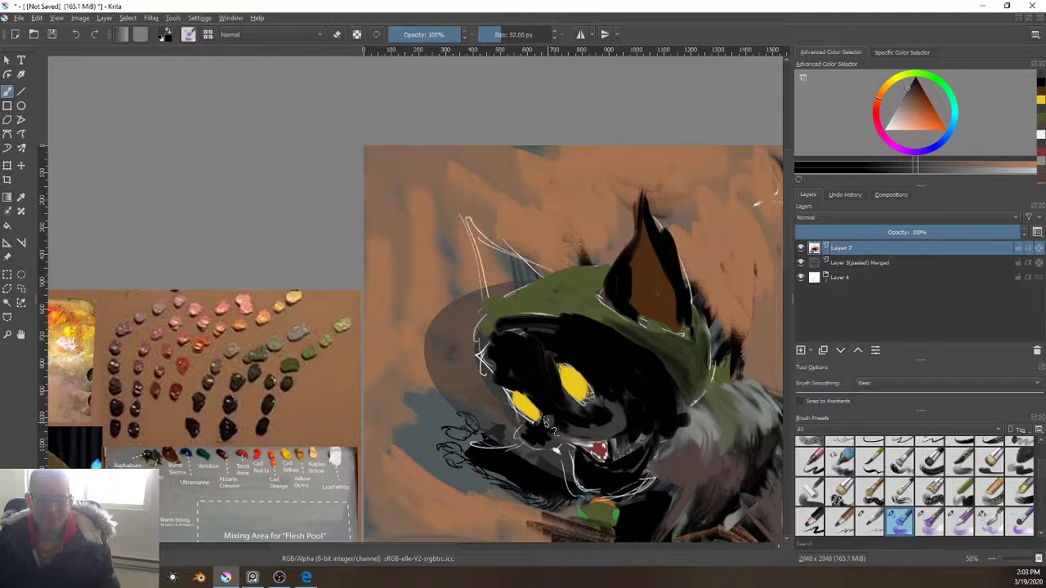
Step: Blend the muzzle's grey-brown patch into the black face with sampled dark tones
left_click(623, 445, "ctrl")
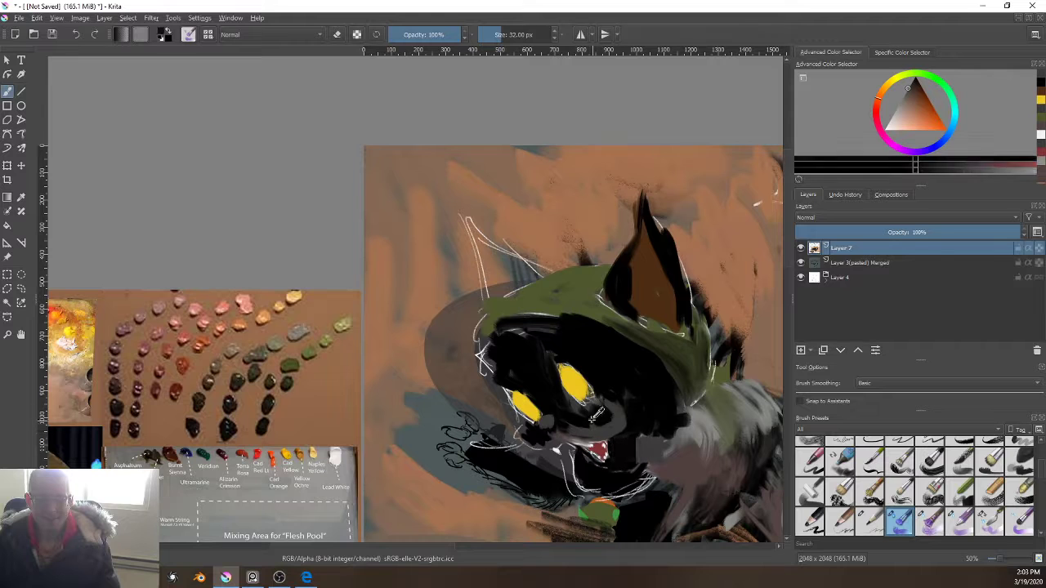
left_click_drag(641, 439, 609, 406)
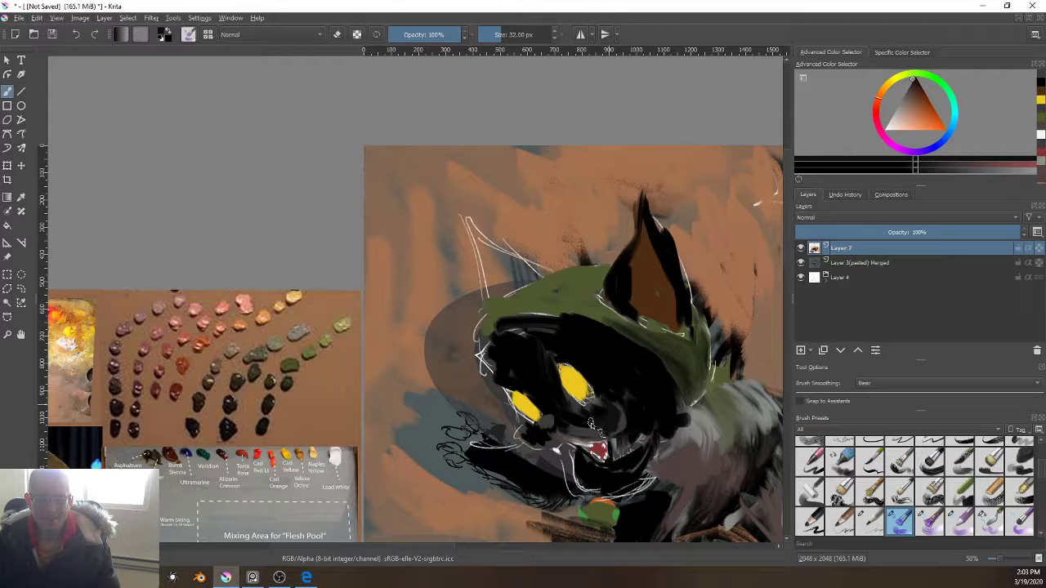
left_click(555, 403, "ctrl")
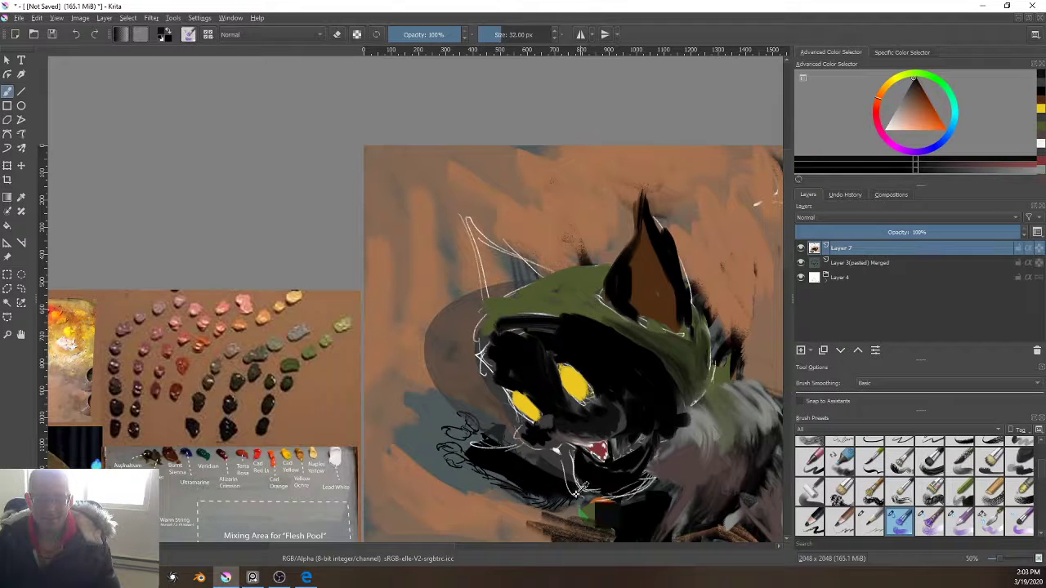
left_click_drag(505, 431, 518, 392)
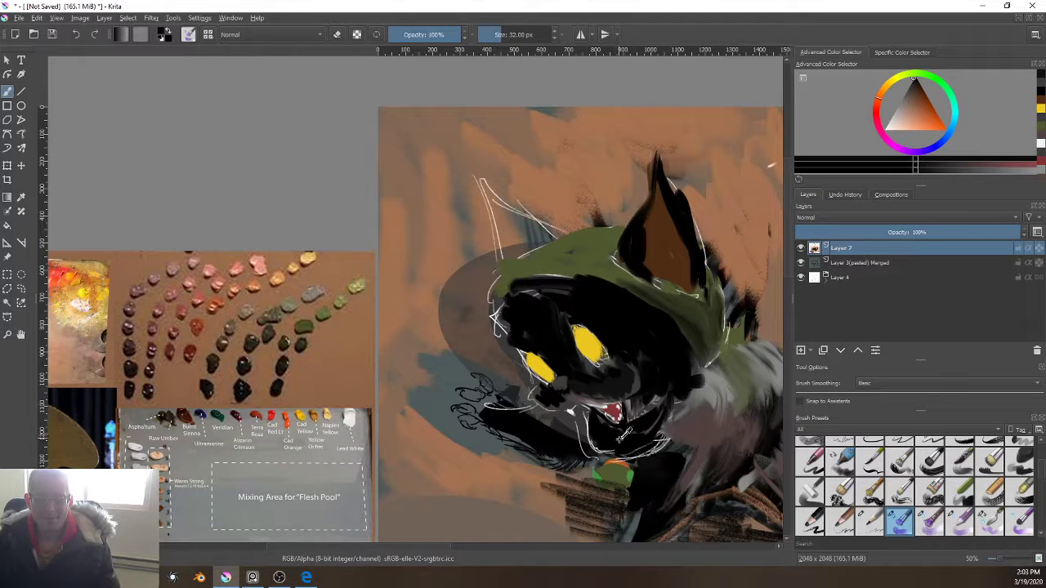
Step: Sample a light grey and paint a fang at the back of the open mouth at 22 px
left_click(663, 459, "ctrl")
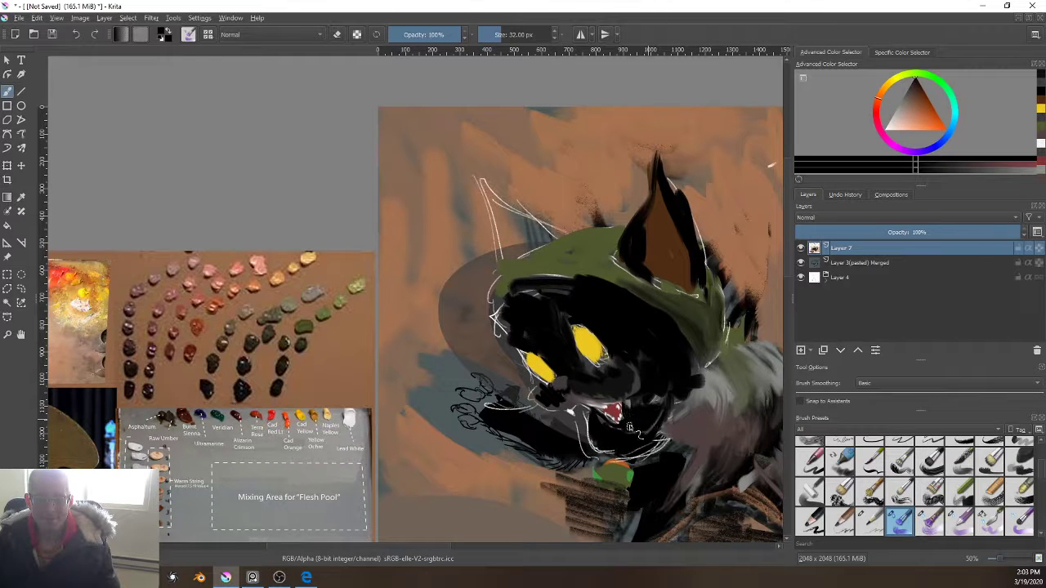
left_click(620, 452, "ctrl")
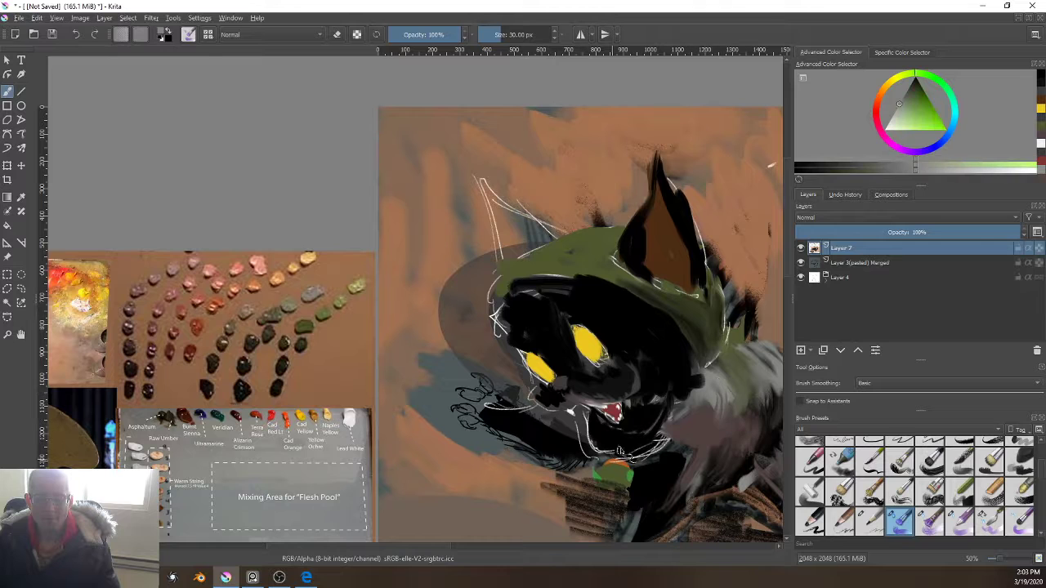
left_click_drag(627, 430, 614, 426)
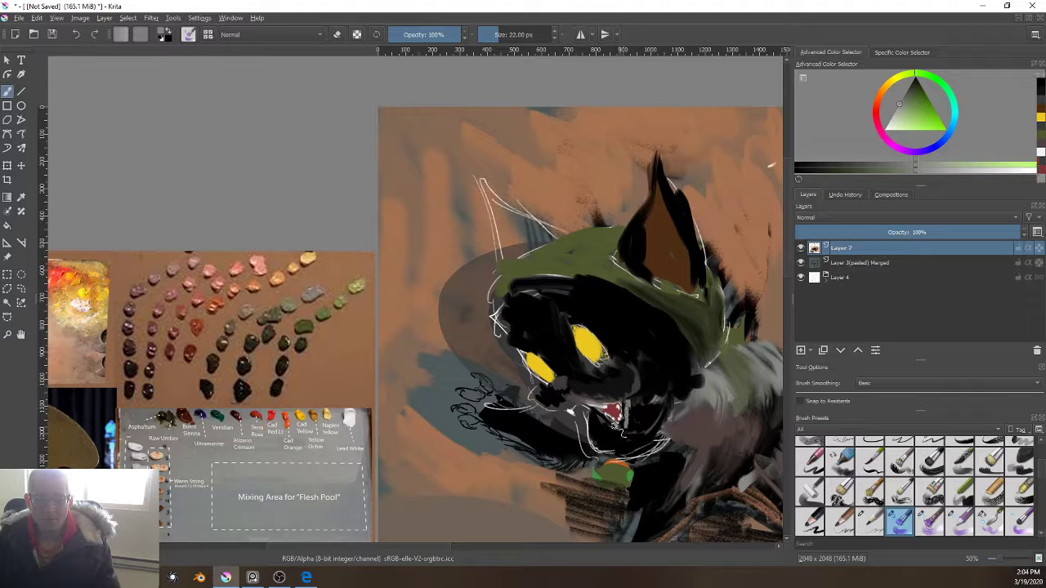
Step: Paint an olive green chin strap in the sampled hat colour beneath the jaw at 32 px, and sample black for the chin
left_click_drag(560, 455, 488, 413)
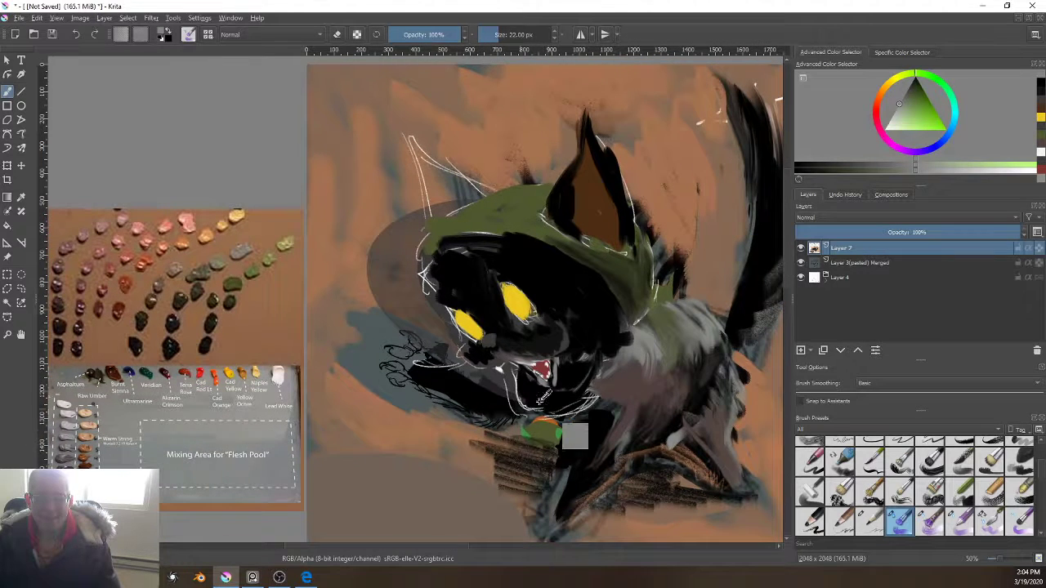
left_click(516, 209, "ctrl")
key("bracketright")
key("bracketright")
mouse_move(609, 383)
left_mouse_down()
mouse_move(590, 384)
mouse_move(597, 398)
left_mouse_up()
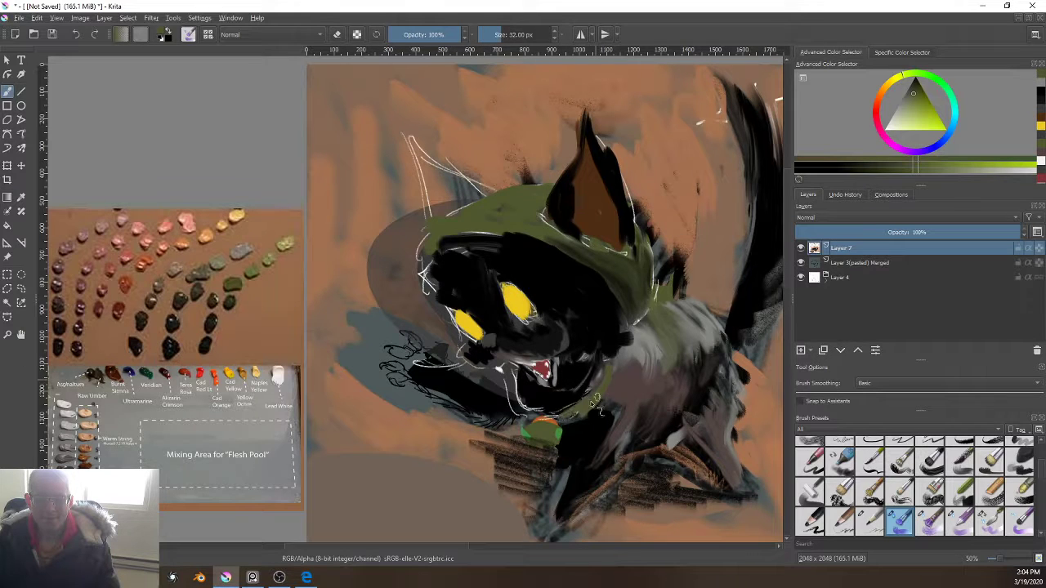
left_click_drag(514, 395, 545, 415)
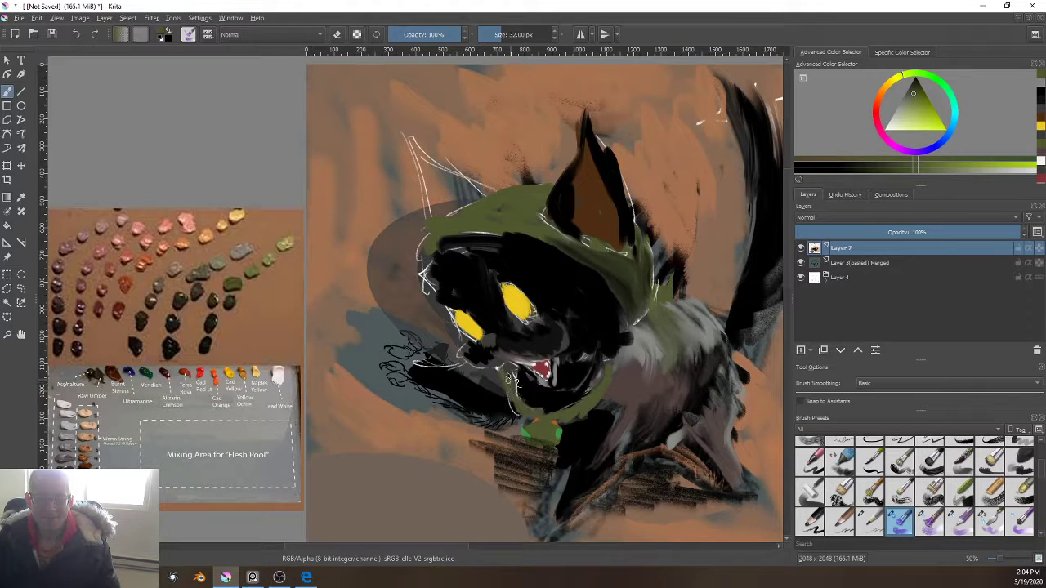
left_click_drag(509, 379, 515, 397)
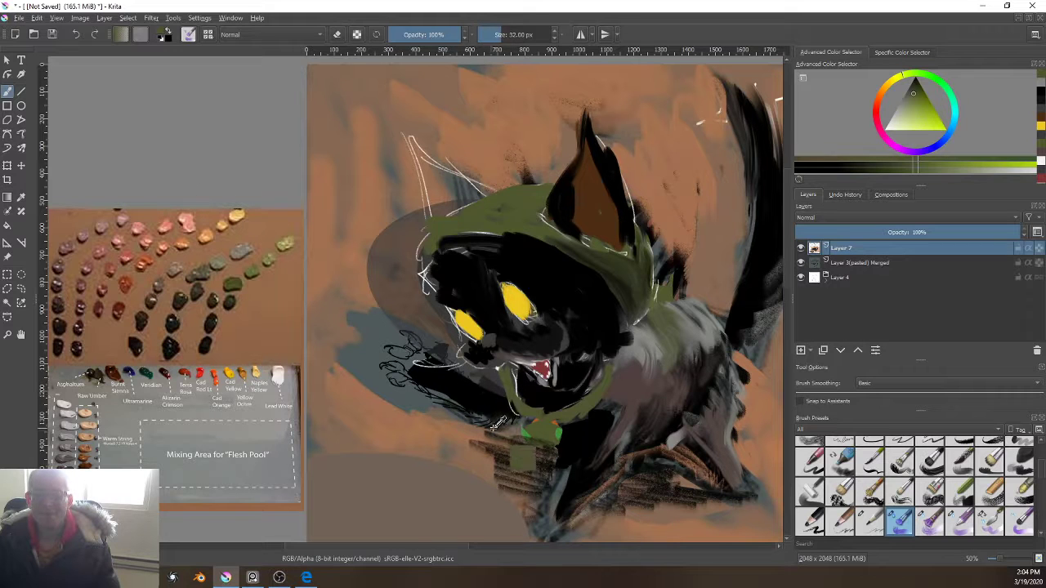
left_click(537, 390, "ctrl")
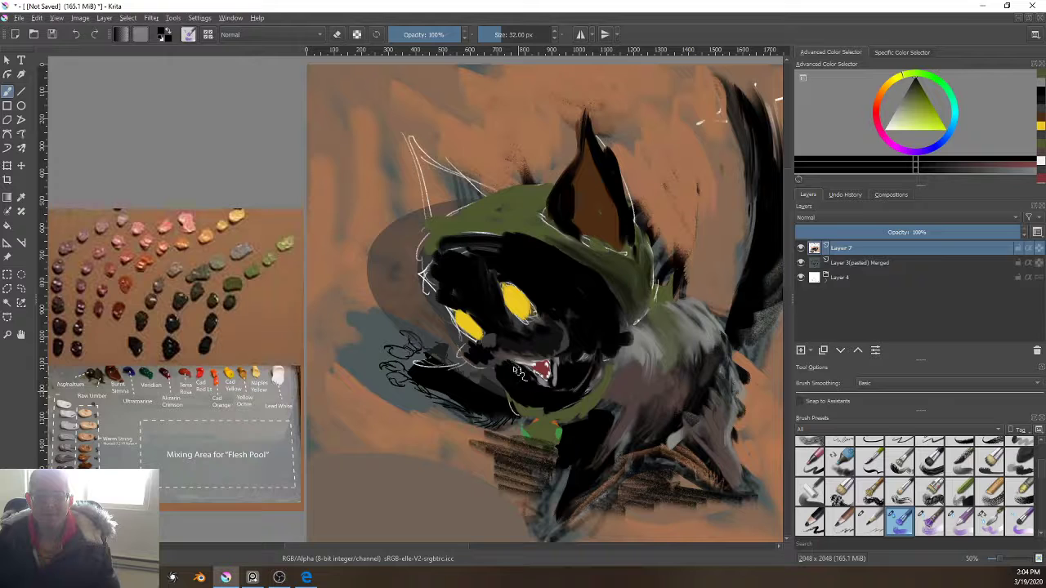
Step: Sample white from the Lead White swatch and paint the front teeth at 11 px, then sample black to shape them
left_click_drag(494, 364, 470, 378)
left_click(298, 376, "ctrl")
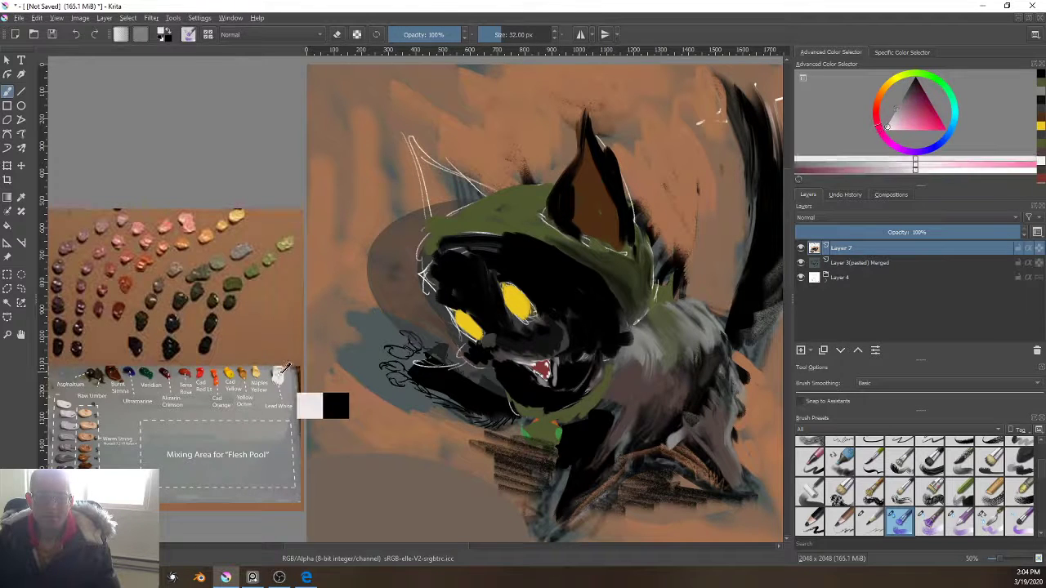
key("bracketleft")
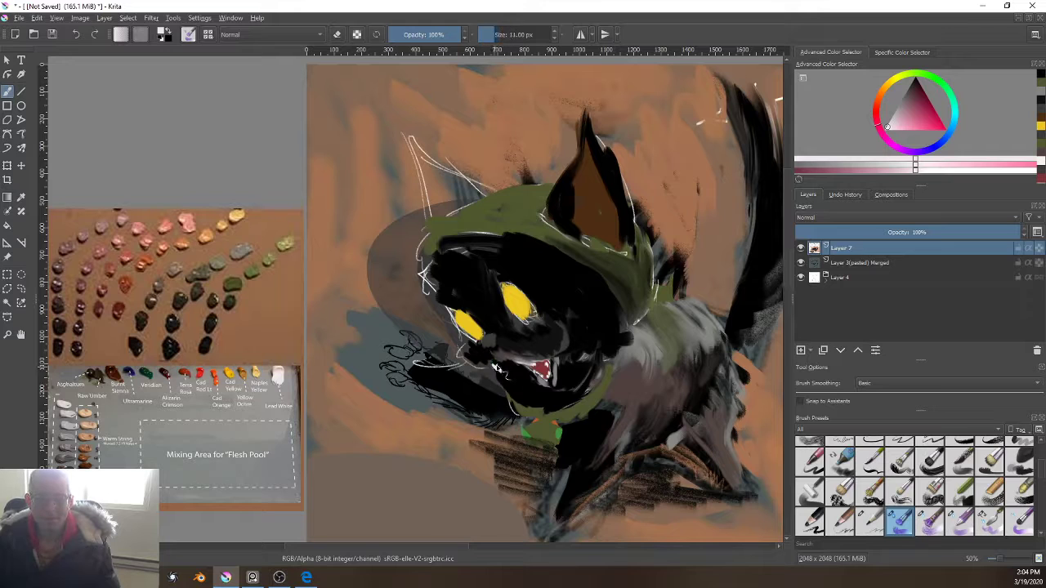
left_click(499, 370)
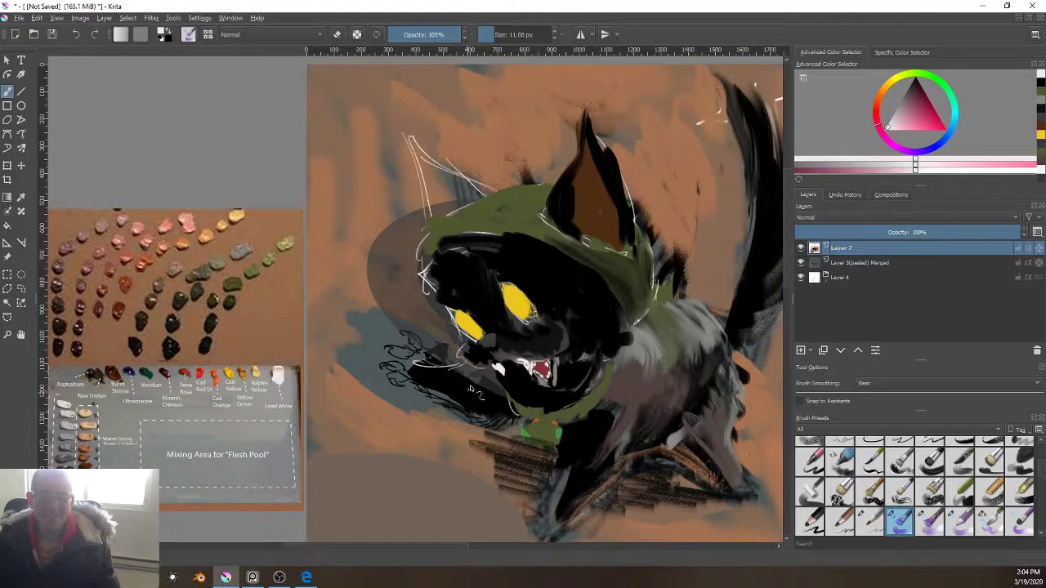
left_click(554, 387, "ctrl")
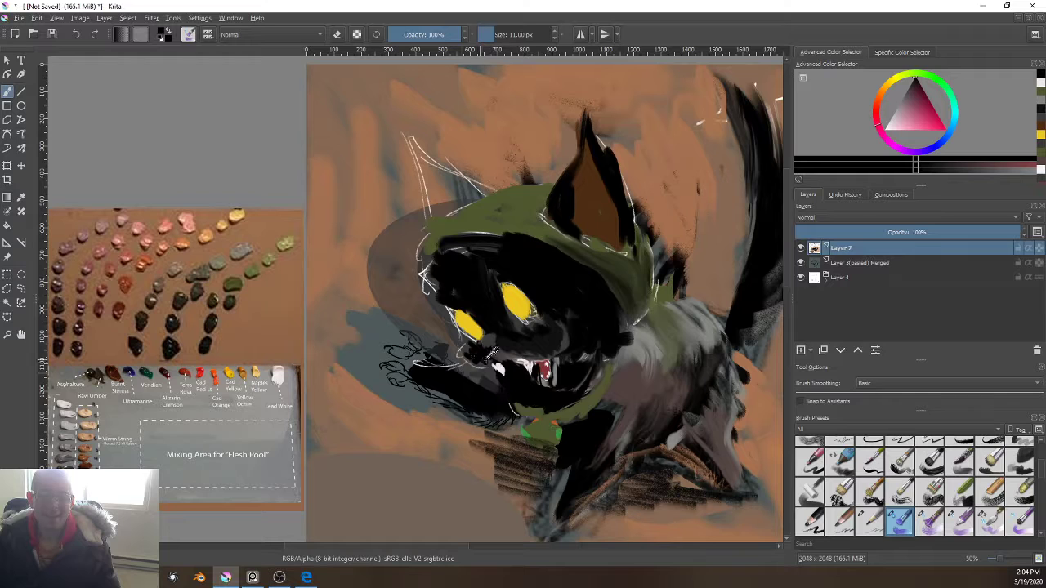
Step: Paint sampled white highlights on the cat's nose and muzzle, and narrow black pupils in both yellow eyes, at 11 px
left_click(499, 366, "ctrl")
left_click_drag(498, 346, 503, 345)
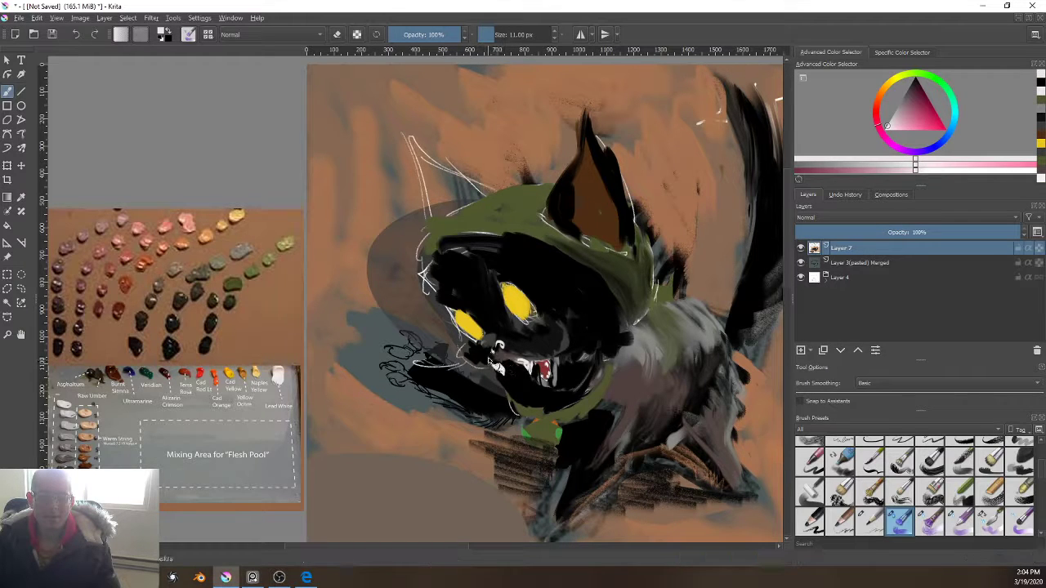
left_click_drag(477, 349, 495, 357)
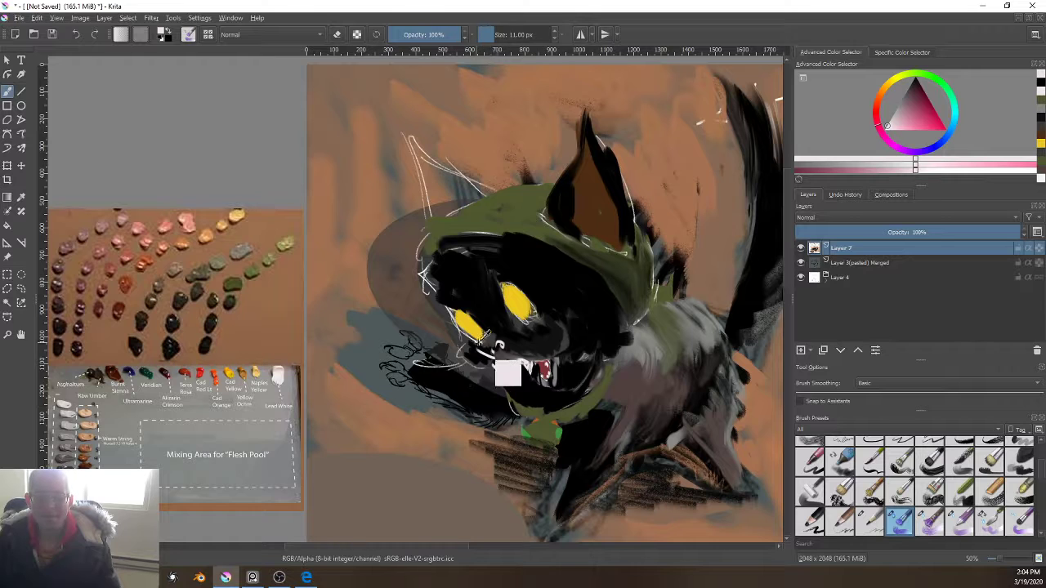
left_click(478, 342, "ctrl")
left_click(468, 384, "ctrl")
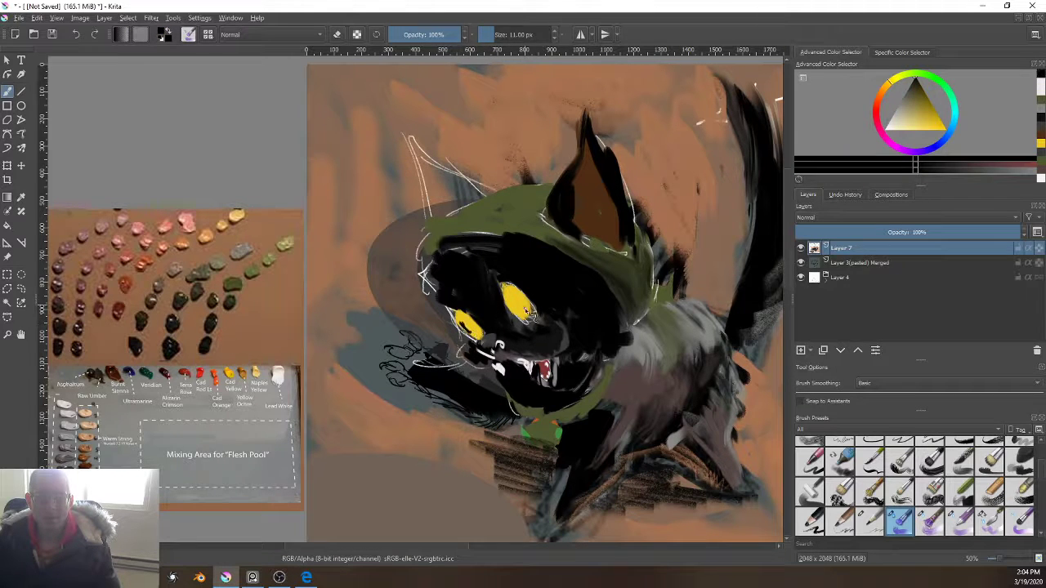
Step: Sample black from the raised foreleg and fill in its upper edge up to the chin at 24 px
left_click_drag(503, 450, 572, 401)
scroll(622, 359, "up", 2)
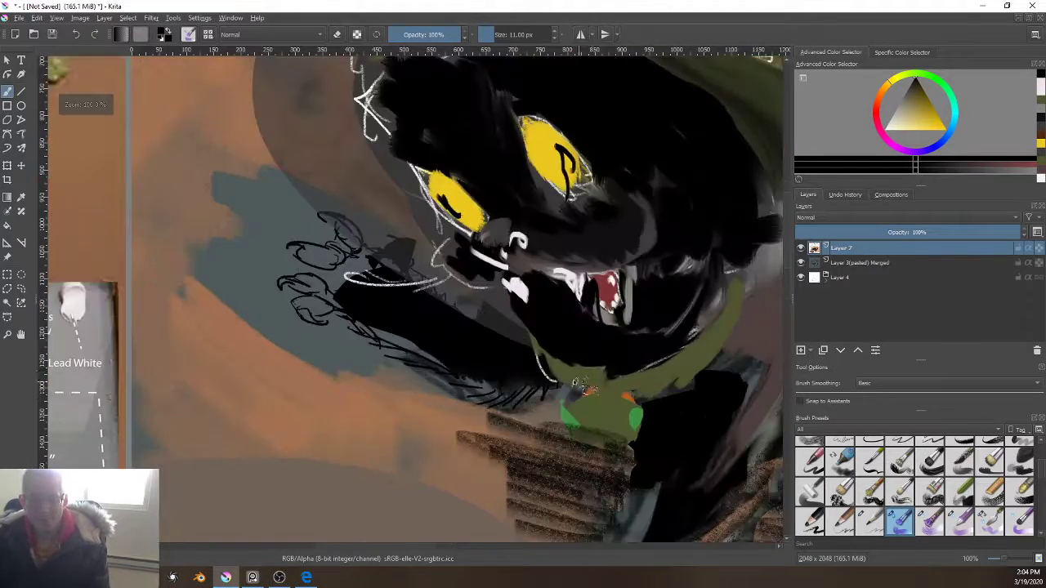
scroll(621, 368, "down", 2)
scroll(468, 339, "up", 2)
left_click_drag(583, 409, 553, 378)
left_click(608, 352, "ctrl")
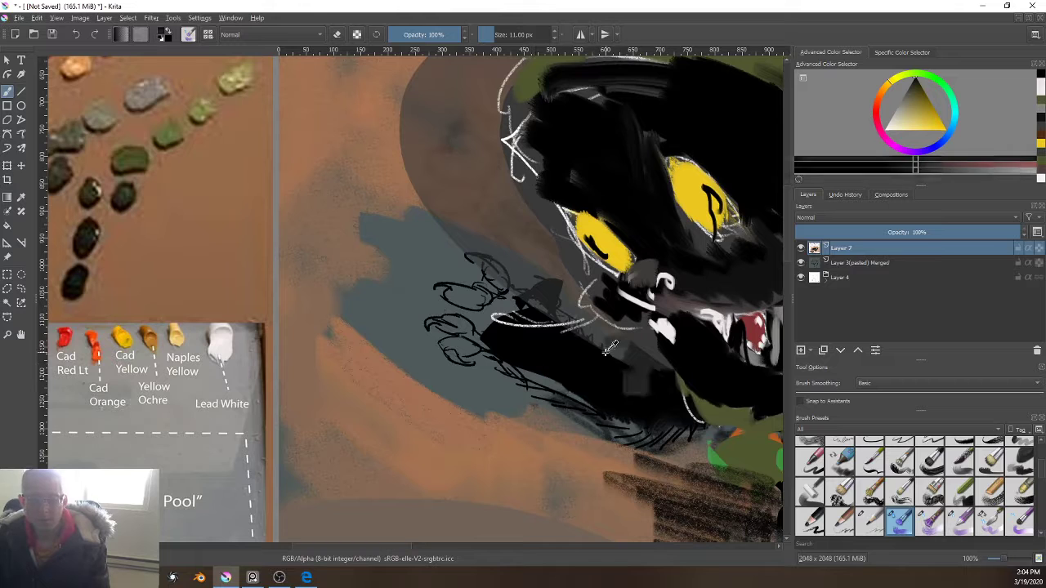
left_click(614, 368, "ctrl")
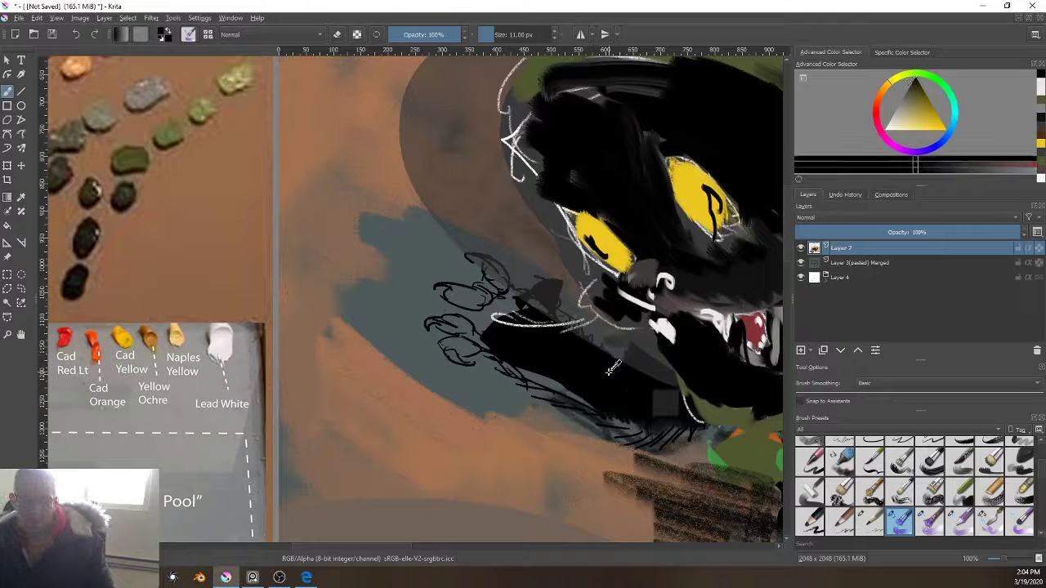
key("bracketright")
key("bracketright")
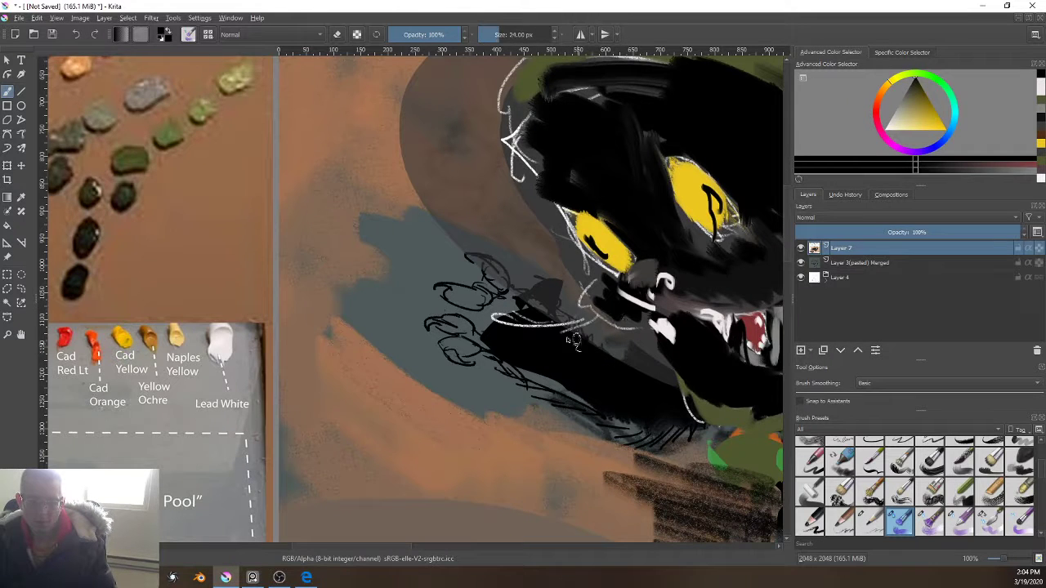
mouse_move(572, 342)
left_mouse_down()
mouse_move(610, 330)
mouse_move(621, 364)
mouse_move(650, 336)
mouse_move(597, 328)
mouse_move(694, 408)
left_mouse_up()
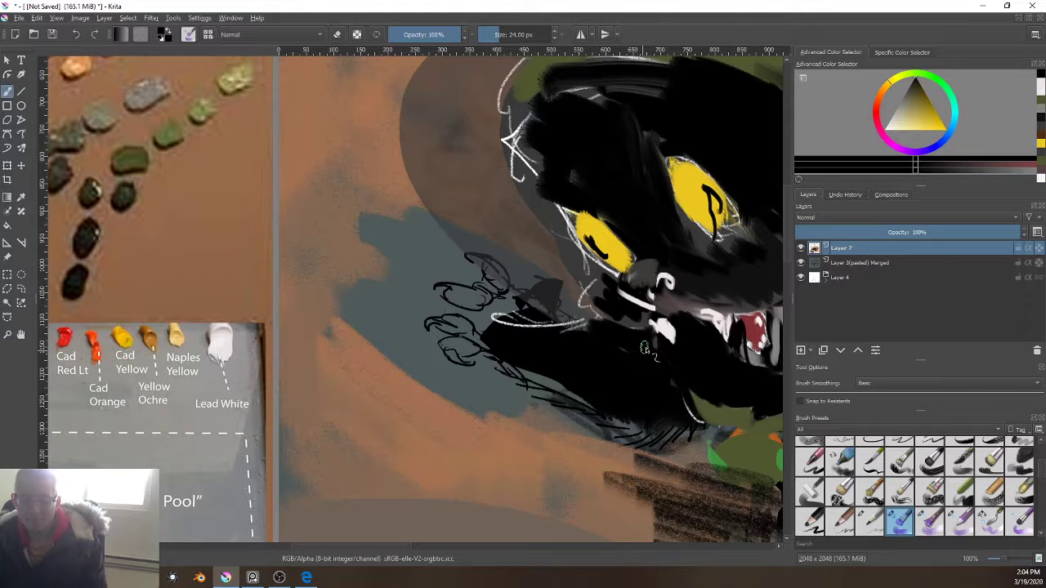
Step: Sample the orange-brown background and brush it in streaks beneath the raised foreleg at 24 px
scroll(644, 350, "down", 3)
scroll(735, 434, "up", 3)
left_click_drag(625, 312, 390, 467)
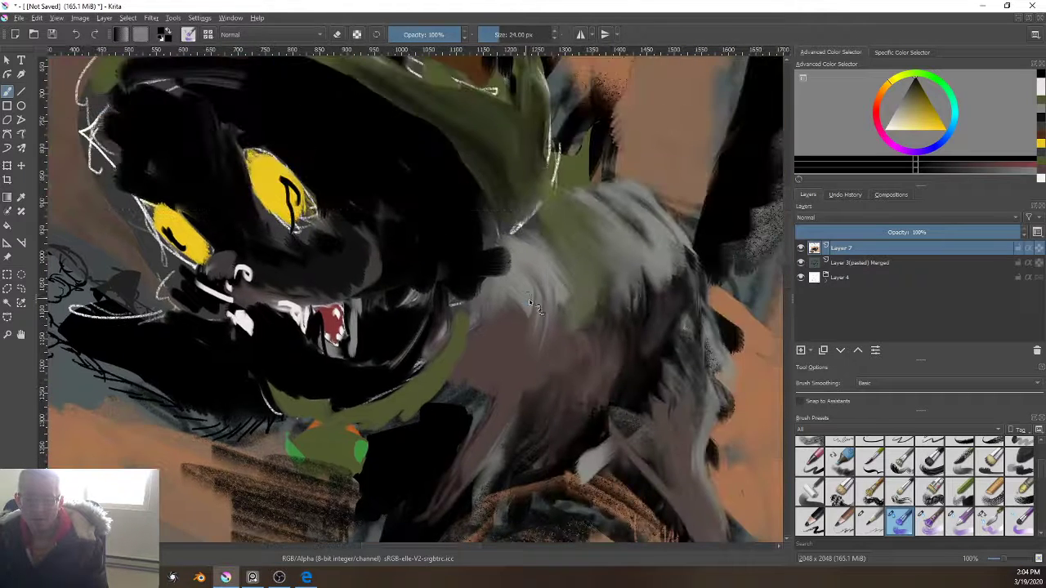
scroll(529, 299, "down", 3)
scroll(395, 375, "down", 3)
scroll(395, 376, "up", 3)
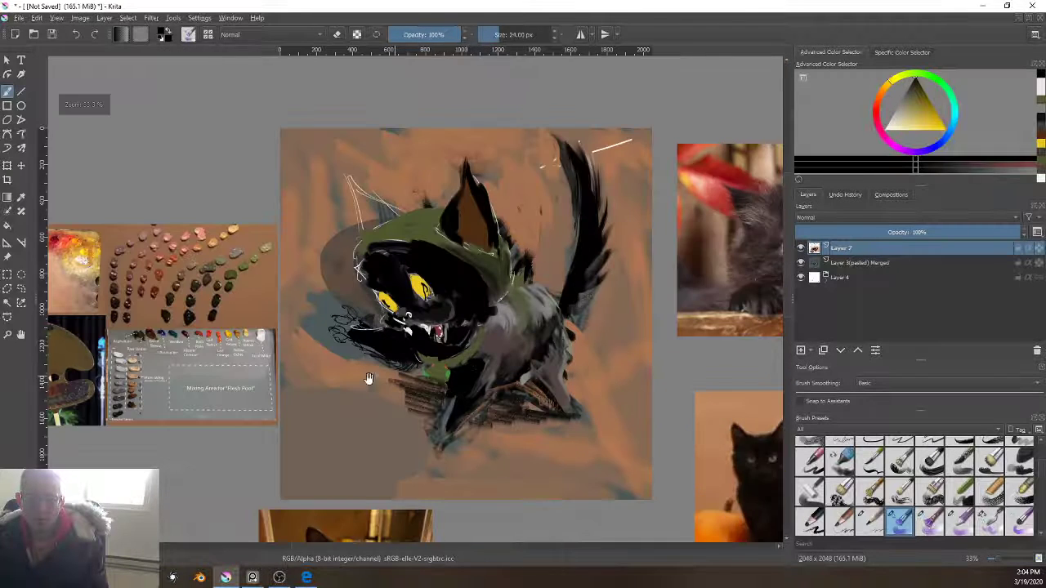
left_click_drag(367, 381, 437, 359)
left_click(434, 362)
left_click(402, 331, "ctrl")
key("ctrl+z")
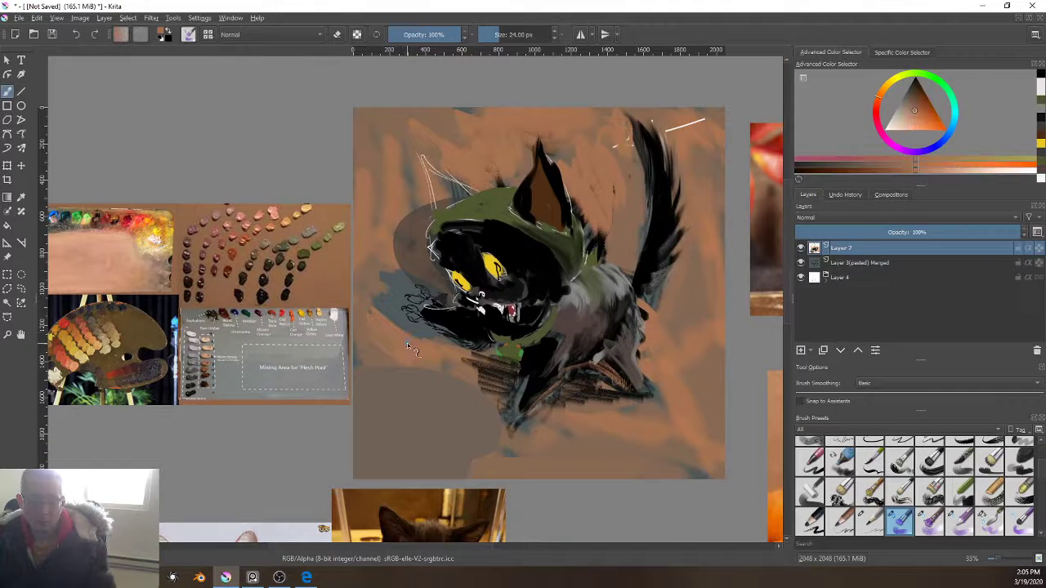
mouse_move(356, 338)
left_mouse_down()
mouse_move(389, 360)
mouse_move(474, 379)
left_mouse_up()
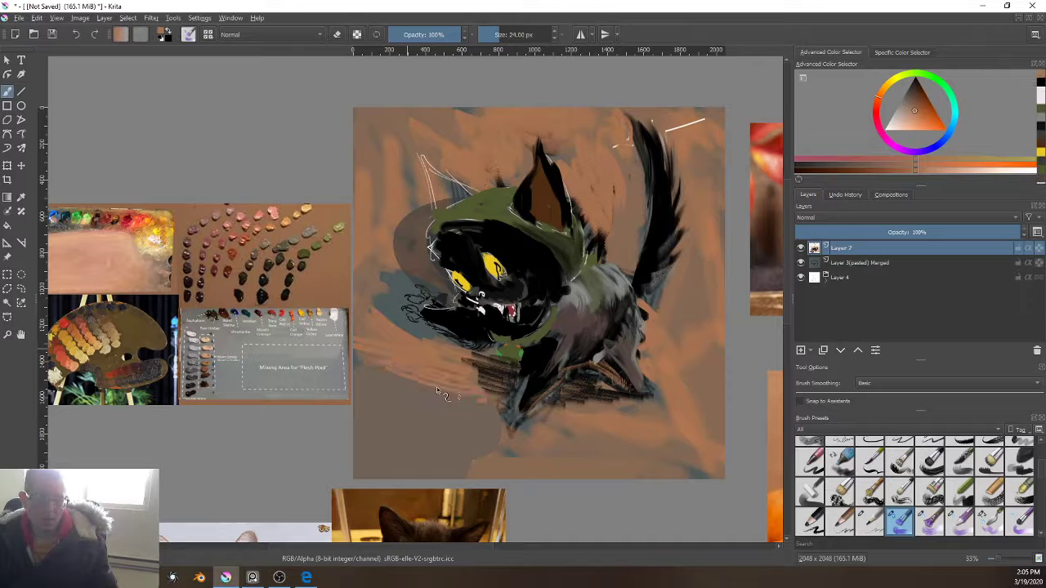
Step: Cover the grey area of the background below the raised foreleg with orange-brown, enlarging the brush to 144 px
mouse_move(384, 364)
left_mouse_down()
mouse_move(480, 399)
mouse_move(490, 431)
mouse_move(481, 459)
left_mouse_up()
key("bracketright")
key("bracketright")
key("bracketright")
key("bracketright")
key("bracketright")
key("bracketright")
key("bracketright")
key("bracketright")
key("bracketright")
key("bracketright")
key("bracketright")
key("bracketright")
key("bracketright")
key("bracketright")
key("bracketright")
key("bracketright")
key("bracketright")
key("bracketright")
key("bracketright")
key("bracketright")
key("bracketright")
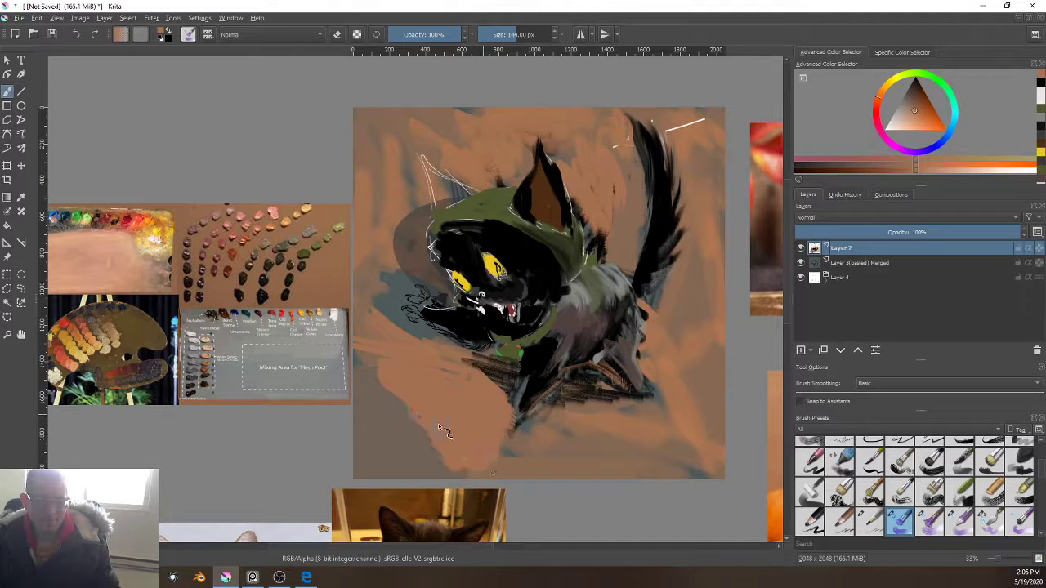
left_click_drag(379, 470, 386, 414)
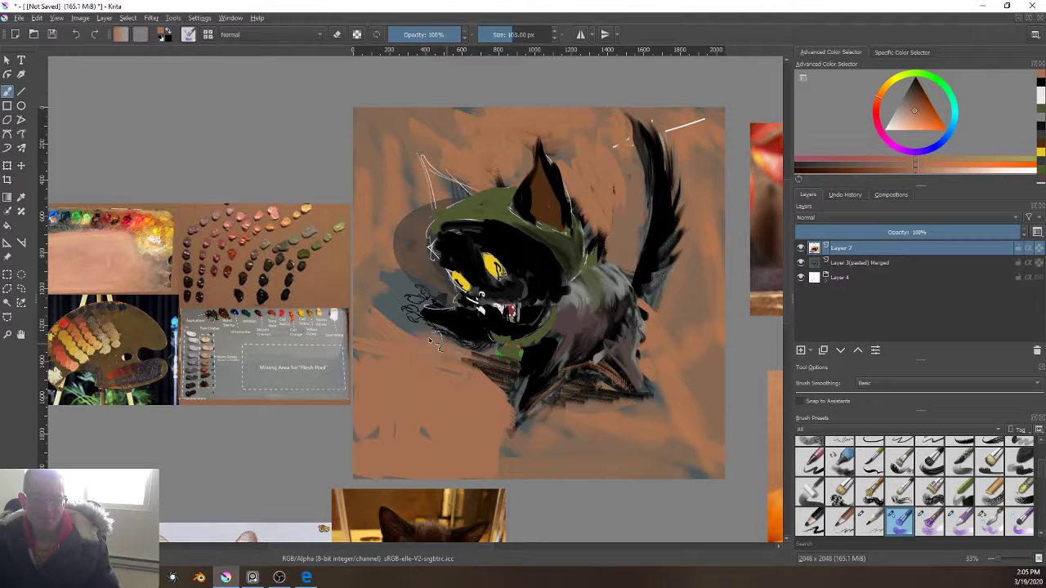
Step: Paint orange-brown over the grey circle and blue-grey patch before the face and the dark tufts behind the hat at 103 px
mouse_move(374, 292)
left_mouse_down()
mouse_move(385, 286)
mouse_move(392, 241)
mouse_move(384, 259)
mouse_move(419, 214)
mouse_move(405, 243)
mouse_move(417, 261)
mouse_move(396, 277)
mouse_move(433, 274)
left_mouse_up()
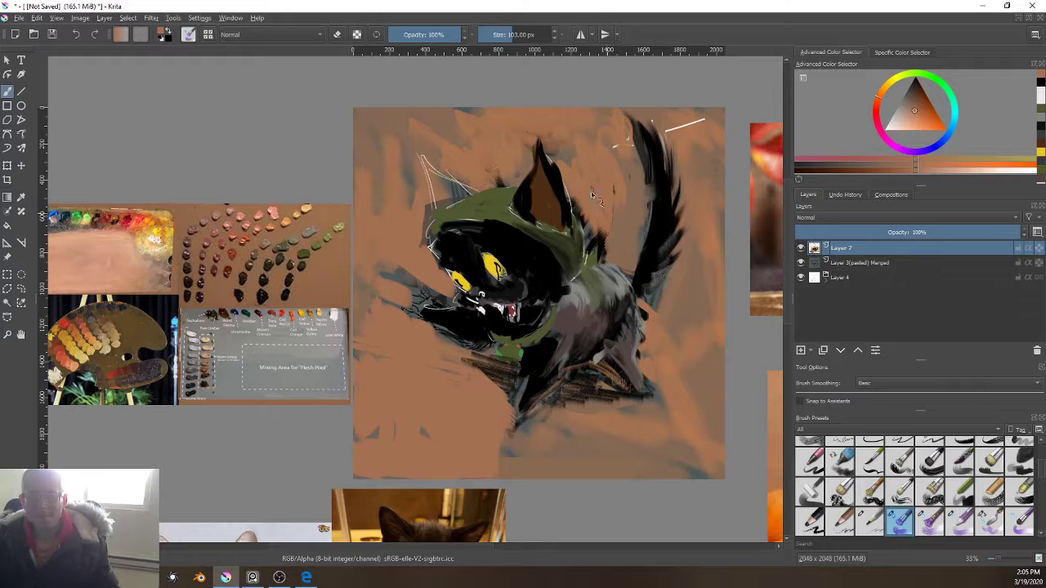
left_click_drag(580, 206, 590, 226)
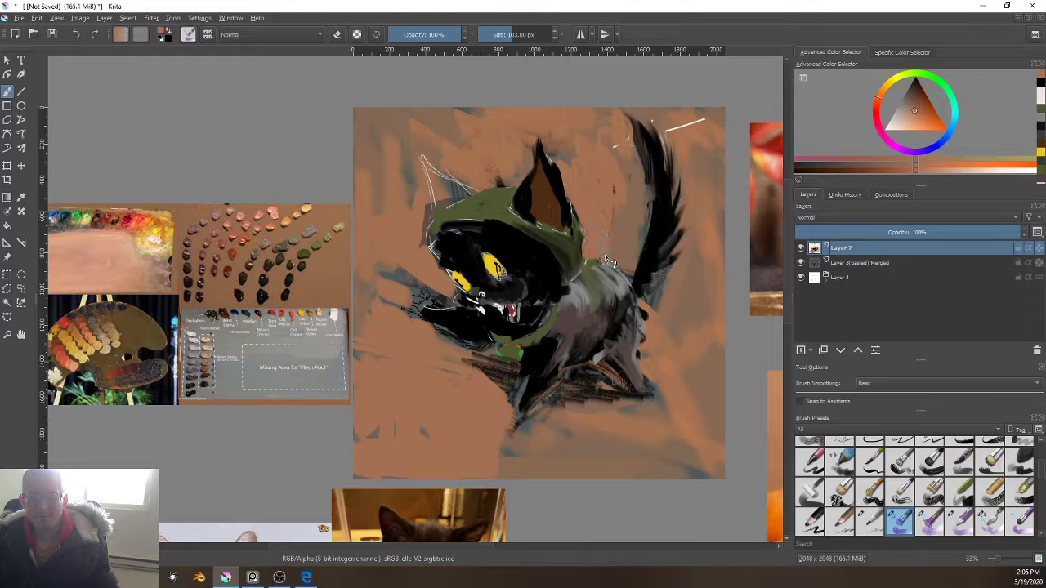
key("ctrl")
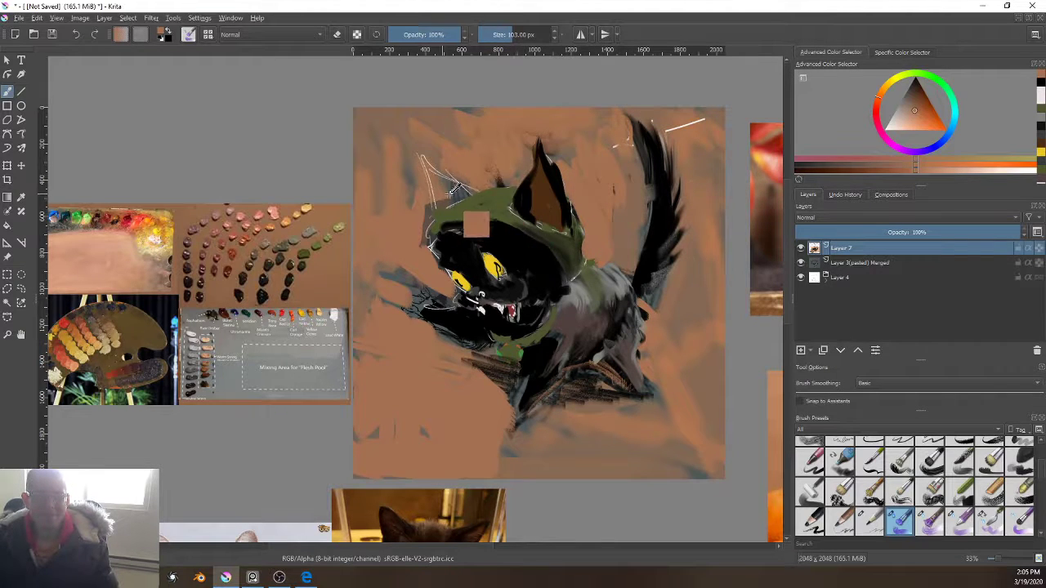
Step: Fill the sketched far ear with a sampled dark grey at 73 px and trim its outer edge with the background colour
left_click(549, 198, "ctrl")
key("bracketleft")
key("bracketleft")
left_click(492, 246, "ctrl")
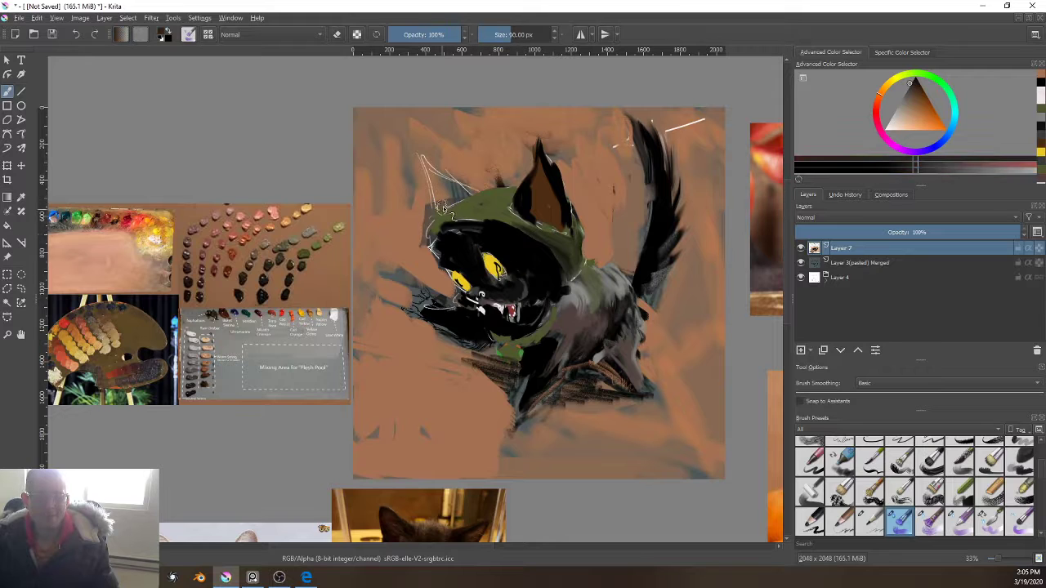
key("bracketright")
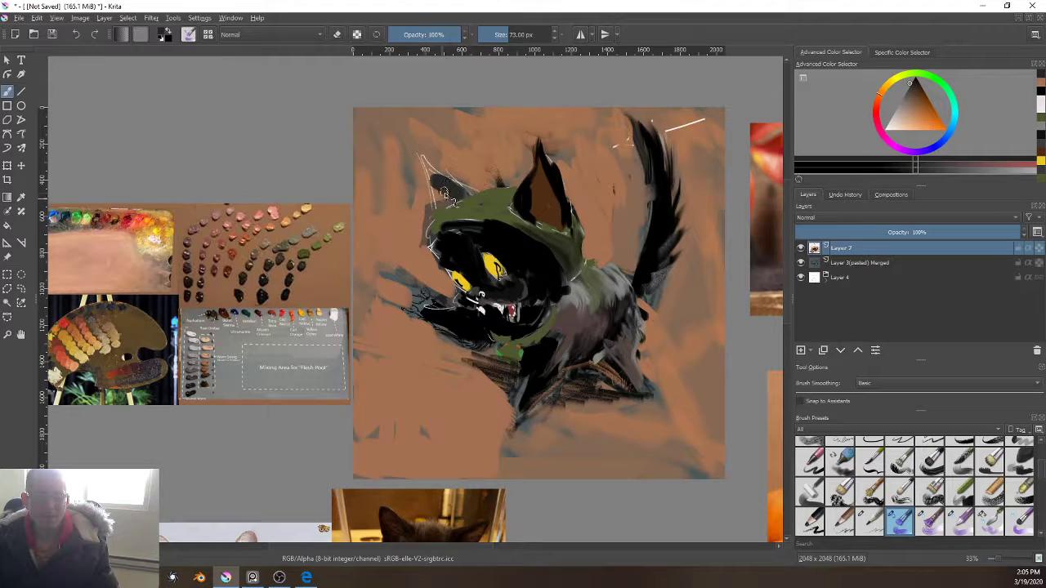
mouse_move(446, 193)
left_mouse_down()
mouse_move(421, 176)
mouse_move(454, 192)
mouse_move(412, 164)
mouse_move(431, 213)
left_mouse_up()
left_click(422, 206, "ctrl")
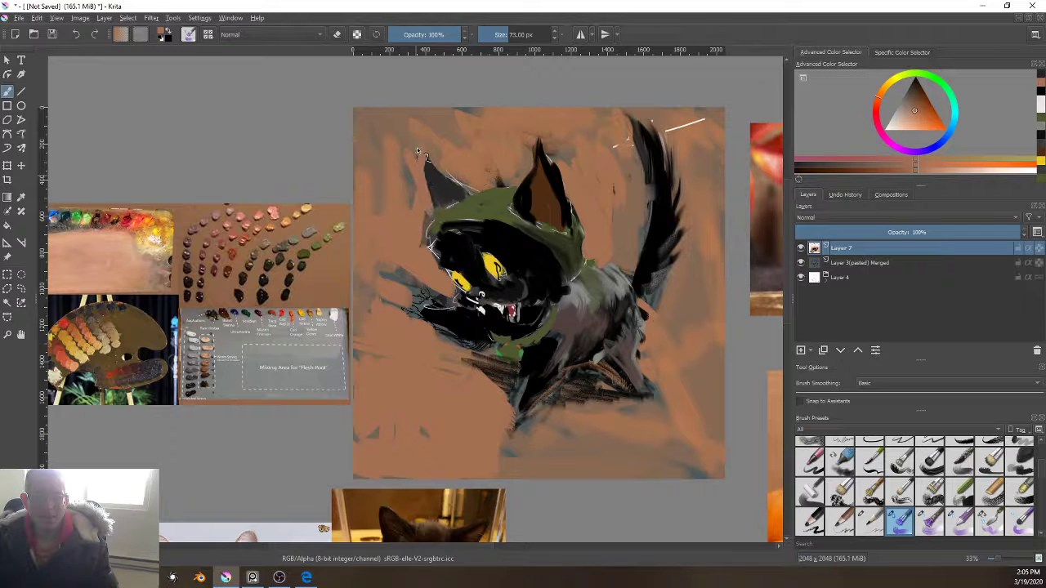
Step: Sample black from the foreleg and thicken the pupils in both yellow eyes at 28 px
left_click(486, 262, "ctrl")
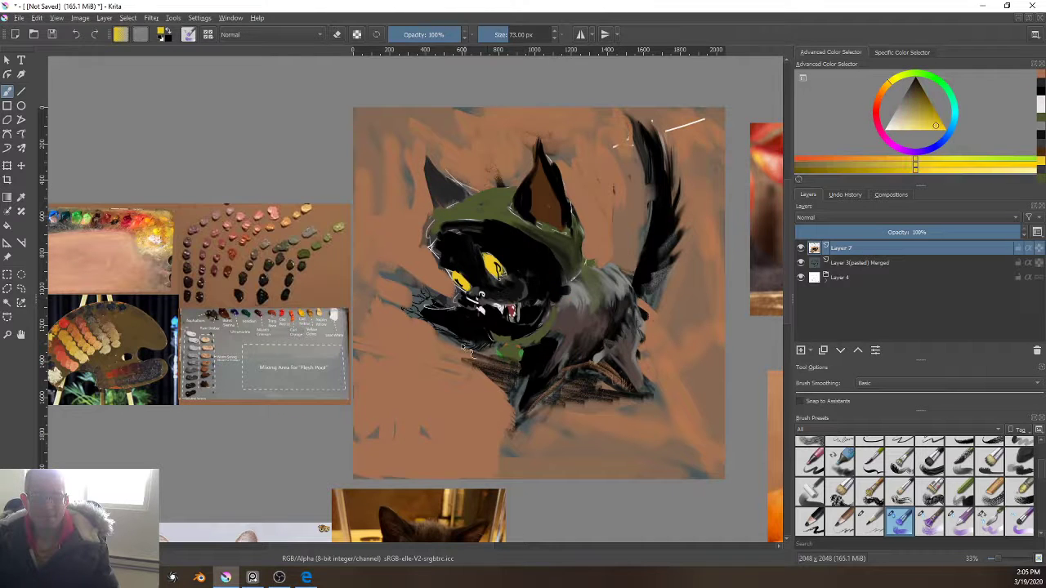
left_click(468, 328, "ctrl")
scroll(572, 388, "up", 2)
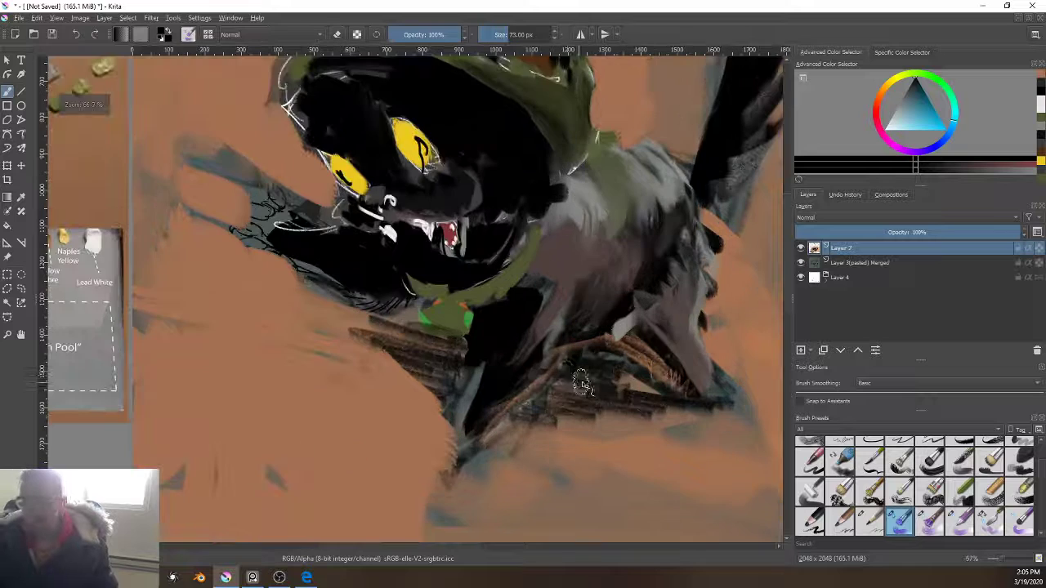
mouse_move(454, 285)
left_mouse_down()
mouse_move(623, 474)
mouse_move(623, 464)
left_mouse_up()
key("bracketleft")
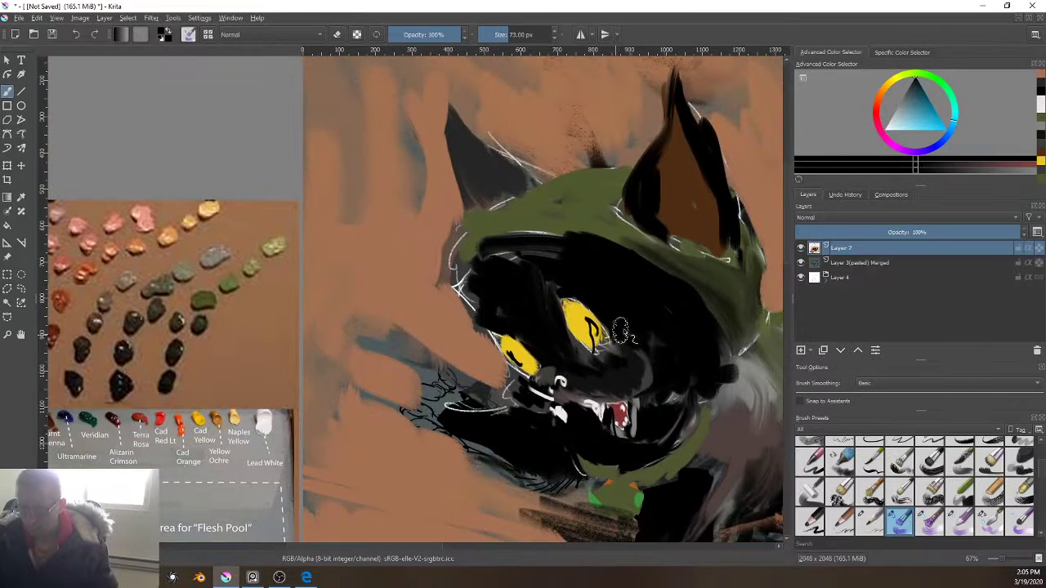
key("bracketleft")
key("bracketleft")
key("bracketleft")
key("bracketleft")
key("bracketleft")
key("bracketleft")
key("bracketleft")
key("bracketleft")
key("bracketleft")
key("bracketleft")
key("bracketleft")
key("bracketleft")
left_click_drag(590, 334, 565, 329)
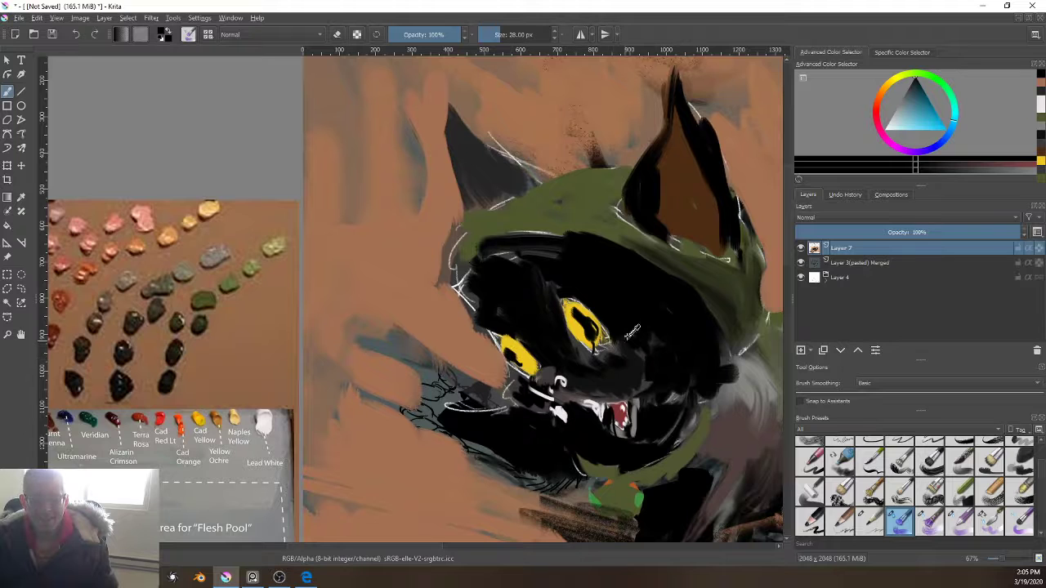
Step: Refine the near eye's pupil with sampled colours and paint black around the eye to clean its outline at 30 px
left_click(550, 320, "ctrl")
left_click_drag(586, 312, 601, 331)
left_click(580, 305, "ctrl")
left_click(551, 320, "ctrl")
key("bracketright")
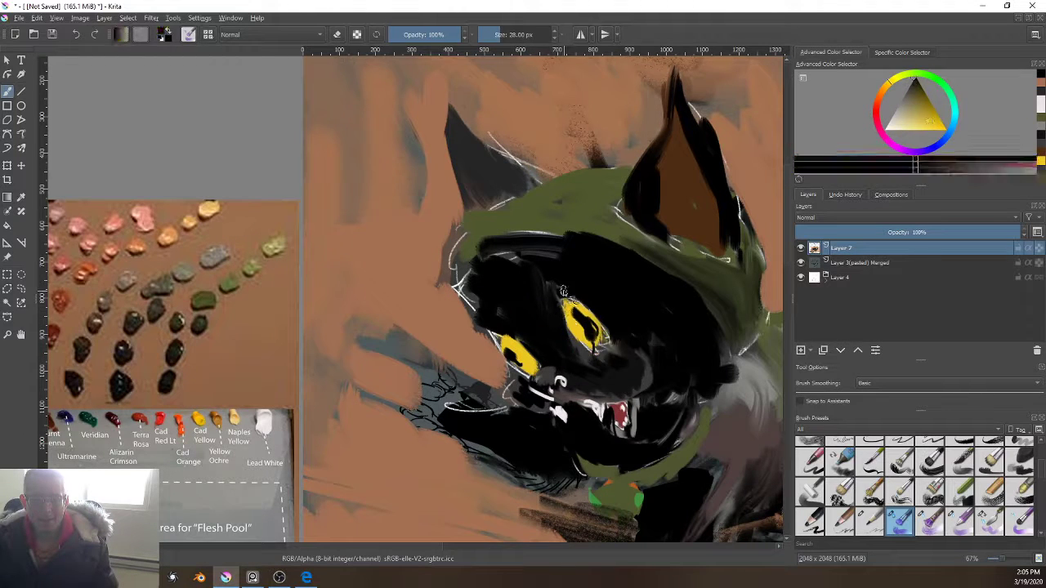
mouse_move(567, 296)
left_mouse_down()
mouse_move(567, 324)
mouse_move(579, 290)
mouse_move(603, 354)
mouse_move(614, 330)
mouse_move(606, 346)
mouse_move(562, 358)
mouse_move(616, 367)
left_mouse_up()
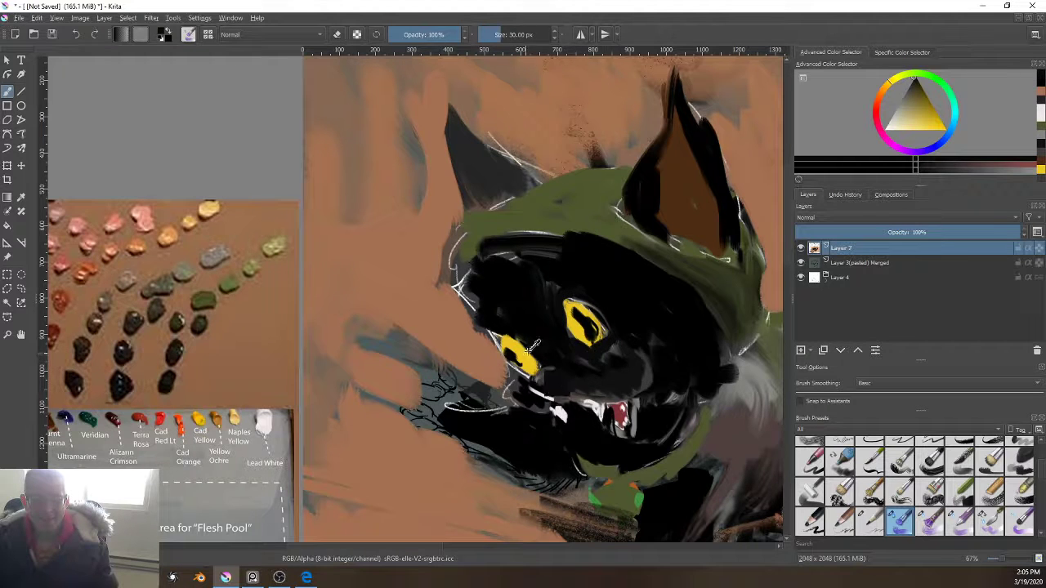
Step: Trim the far eye's inner and lower edge beside the nose with sampled black at 30 px
left_click(544, 360, "ctrl")
mouse_move(538, 375)
left_mouse_down()
mouse_move(519, 410)
mouse_move(573, 389)
mouse_move(539, 388)
left_mouse_up()
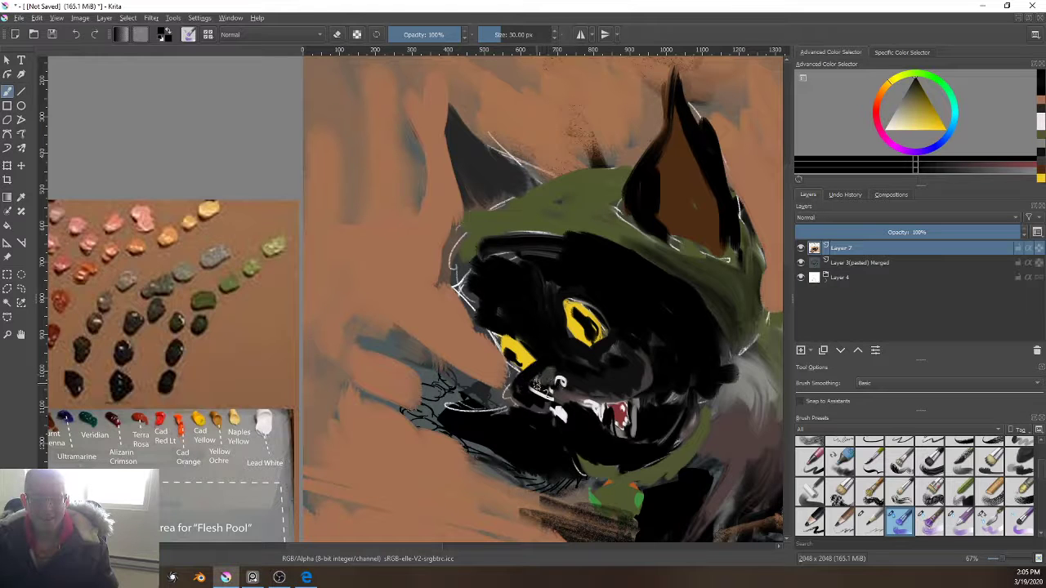
left_click(525, 359, "ctrl")
left_click(537, 366, "ctrl")
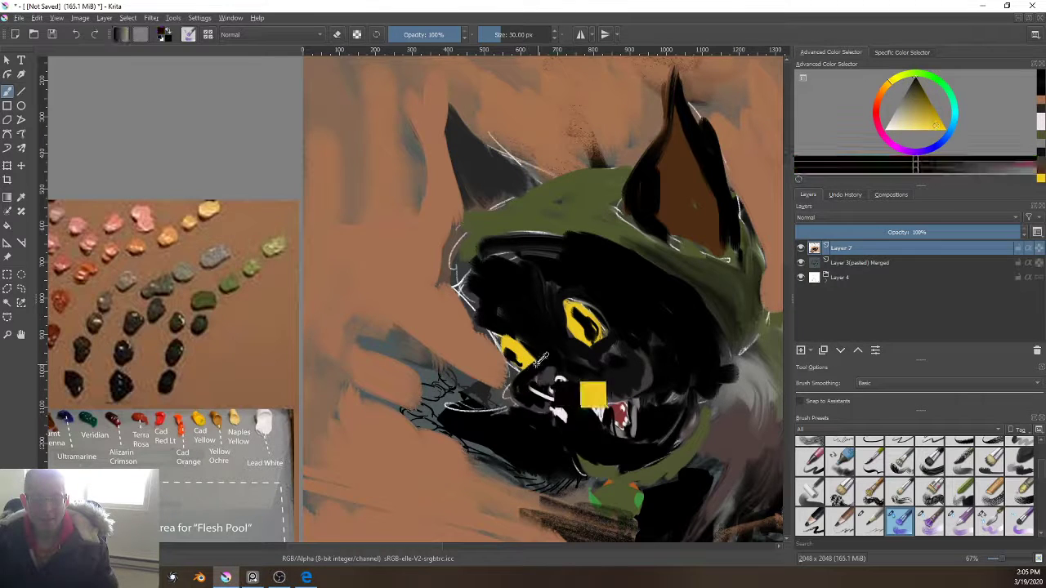
left_click_drag(544, 359, 530, 372)
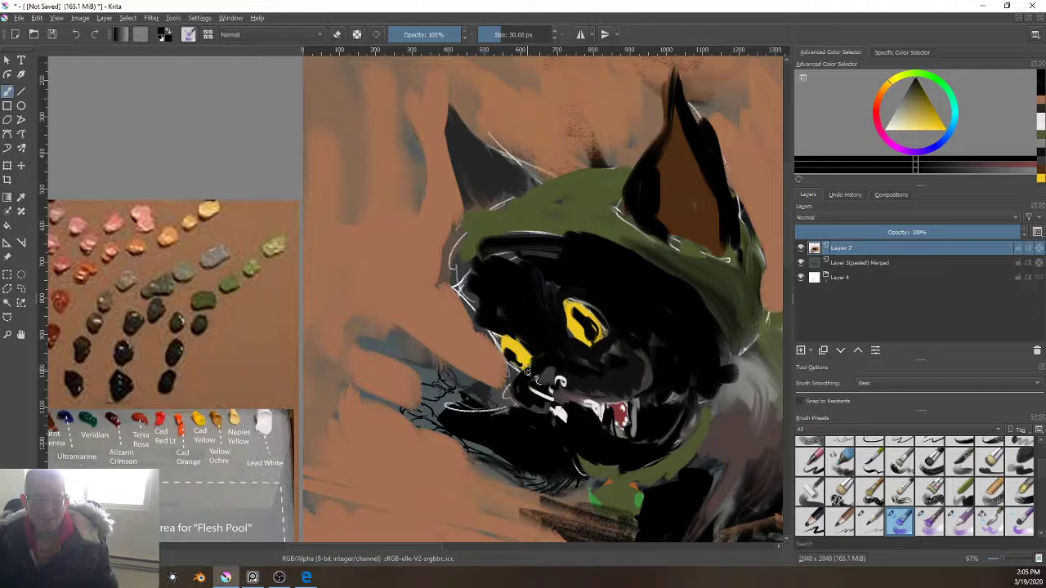
Step: Sample the eye yellow, paint over the far eye's pupil and narrow the near eye's pupil to a slit at 30 px
left_click(528, 366, "ctrl")
left_click_drag(508, 335, 507, 343)
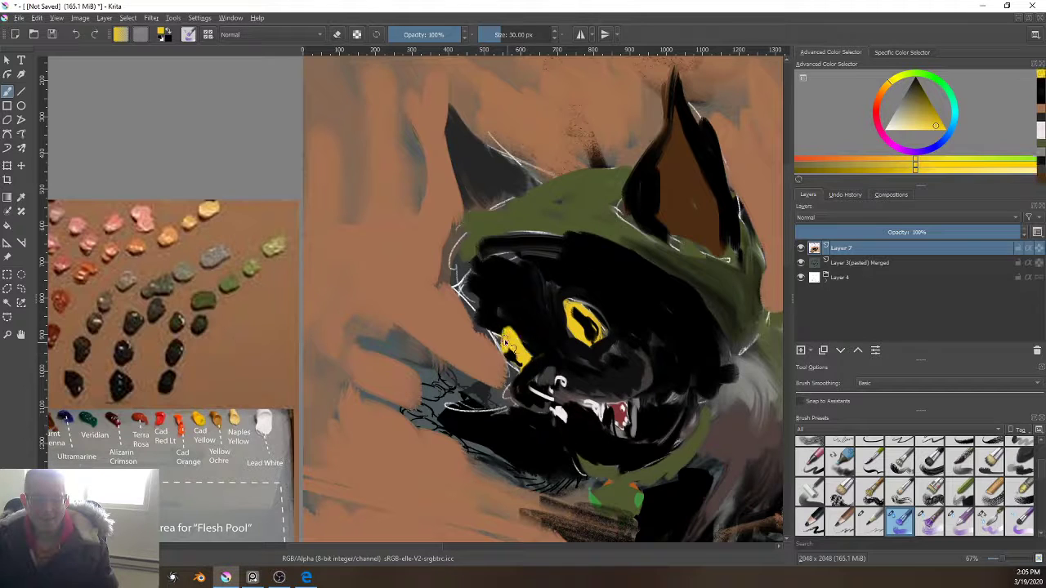
left_click_drag(599, 335, 596, 335)
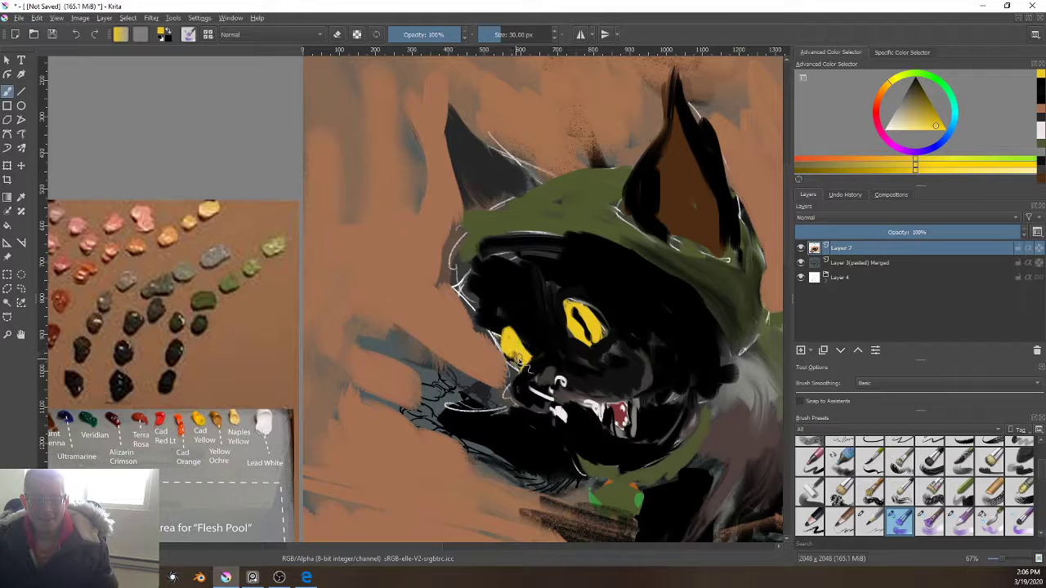
Step: Sample black from the near eye's pupil and paint a slit pupil in the far eye at 10 px
left_click(578, 313, "ctrl")
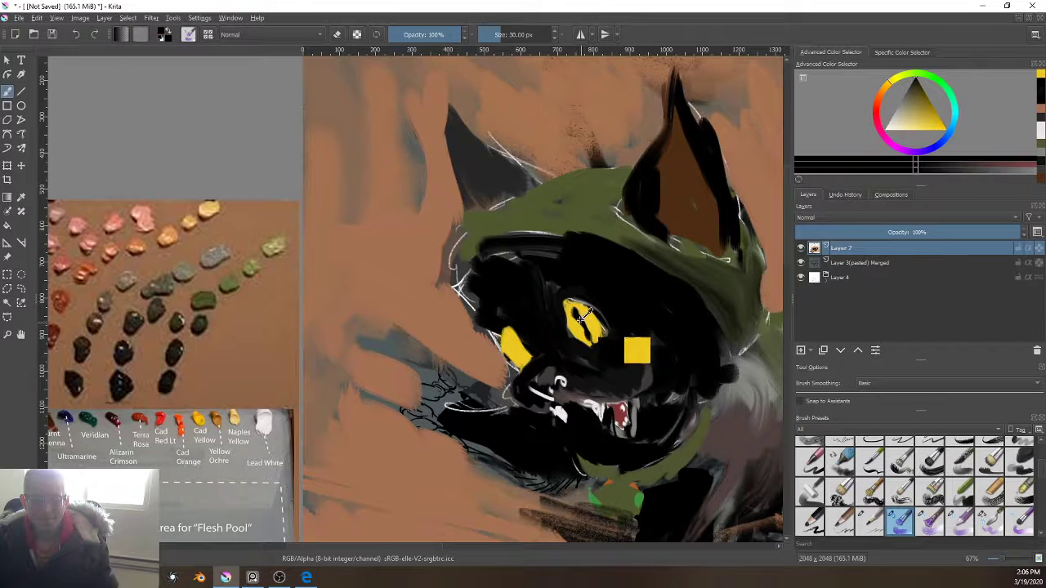
key("bracketleft")
left_click_drag(513, 351, 528, 372)
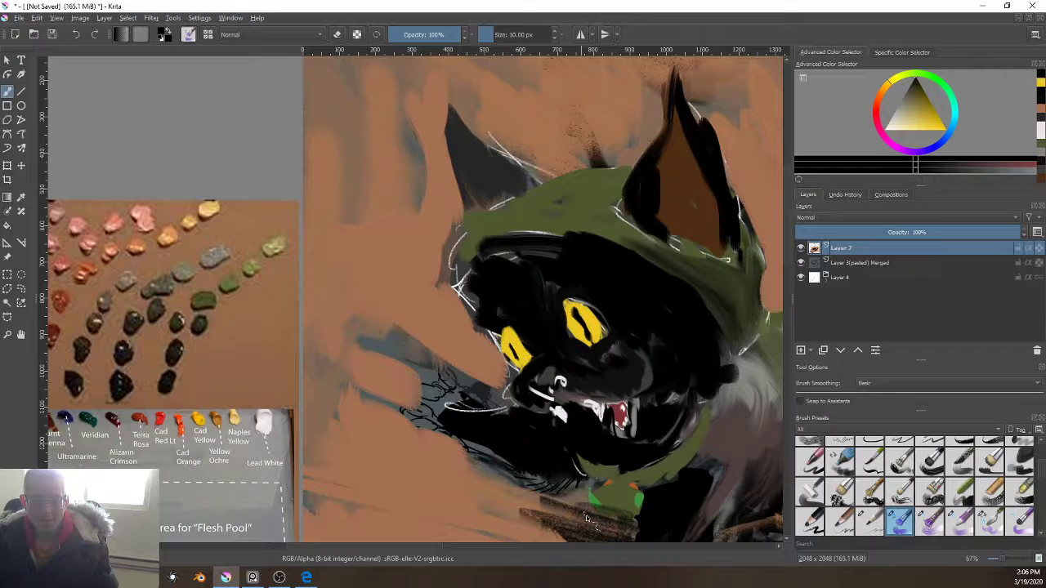
Step: Sample a near-black tone at the mouth and darken the inner edge beside the red interior at 10 px
scroll(590, 473, "up", 4)
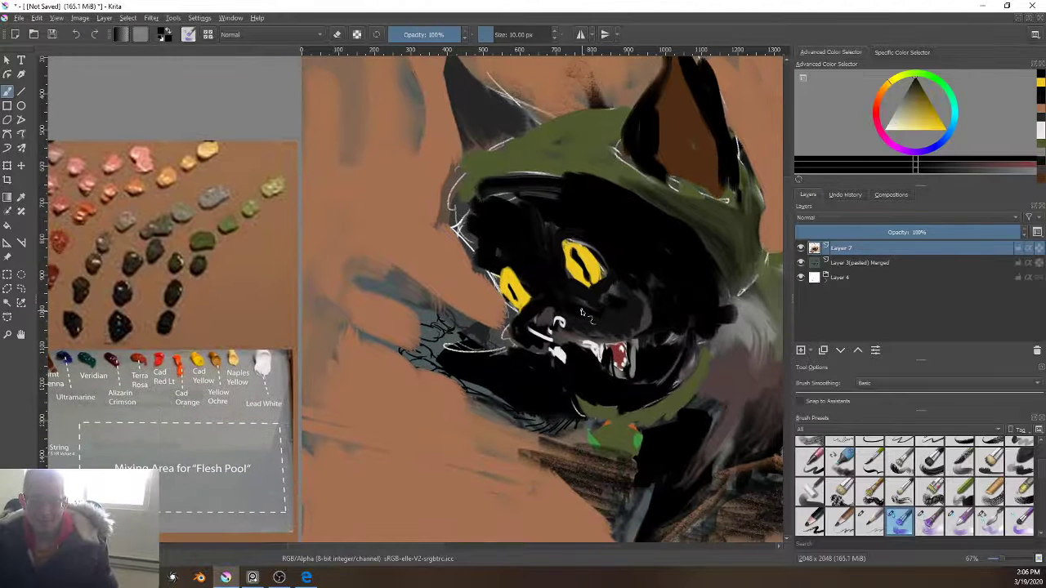
scroll(723, 351, "down", 1)
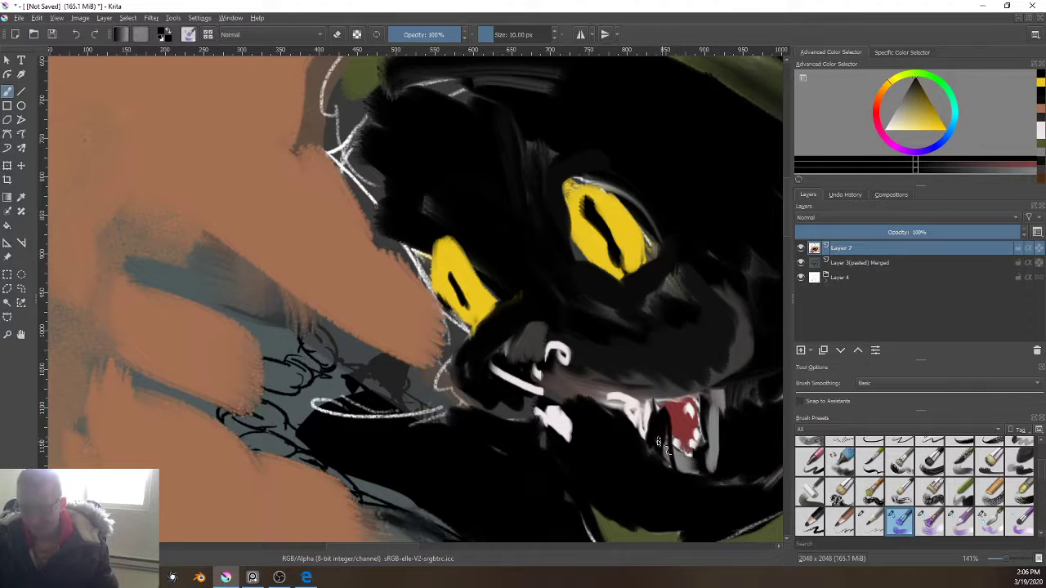
left_click(679, 433, "ctrl")
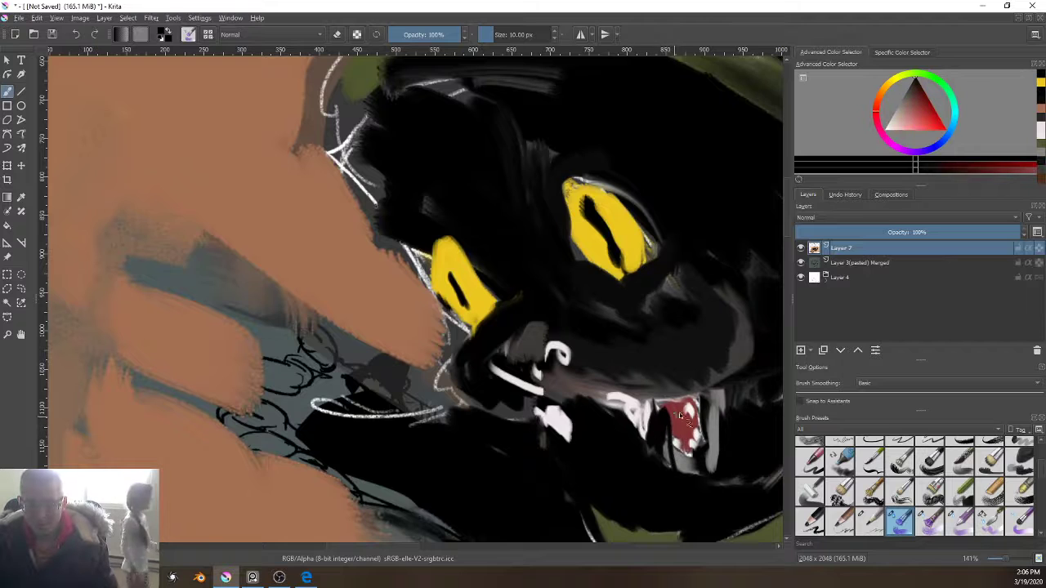
mouse_move(663, 411)
left_mouse_down()
mouse_move(687, 403)
mouse_move(663, 405)
mouse_move(673, 414)
left_mouse_up()
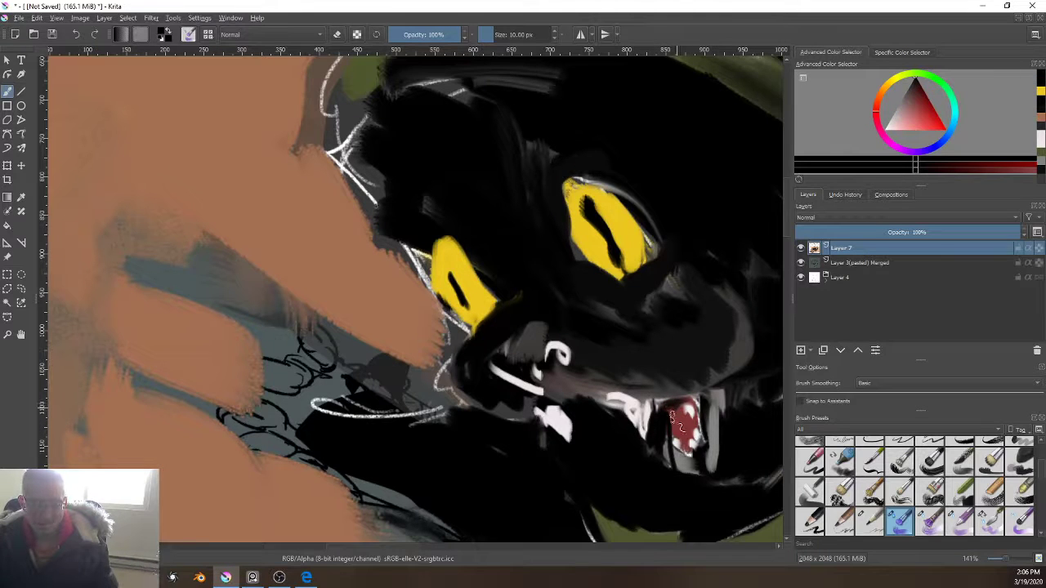
Step: Paint a grey lip around the side and lower edge of the open mouth with sampled tones at 14 px
key("bracketright")
key("bracketright")
left_click(680, 448, "ctrl")
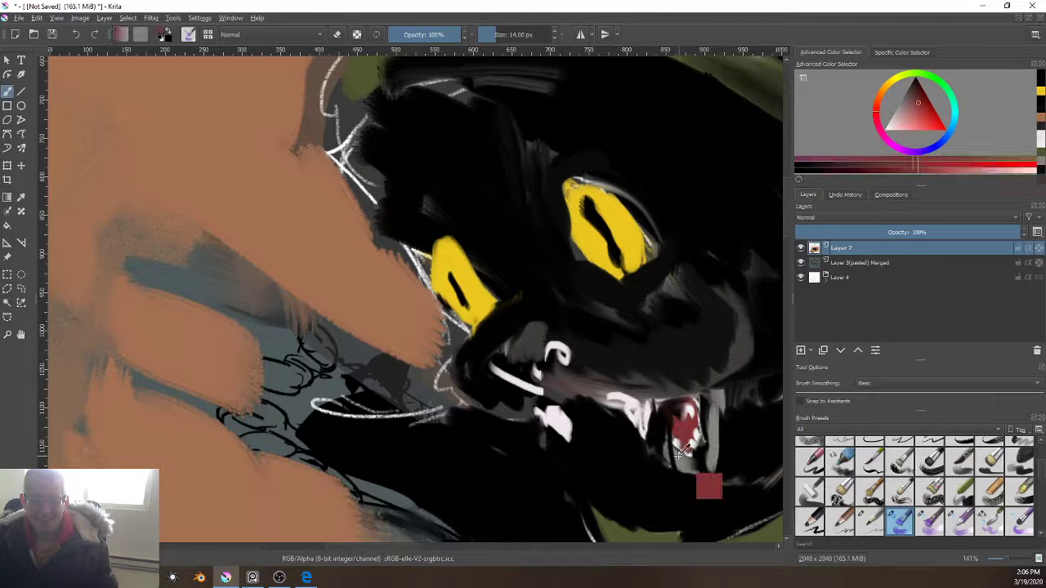
left_click(680, 454, "ctrl")
left_click_drag(684, 459, 649, 427)
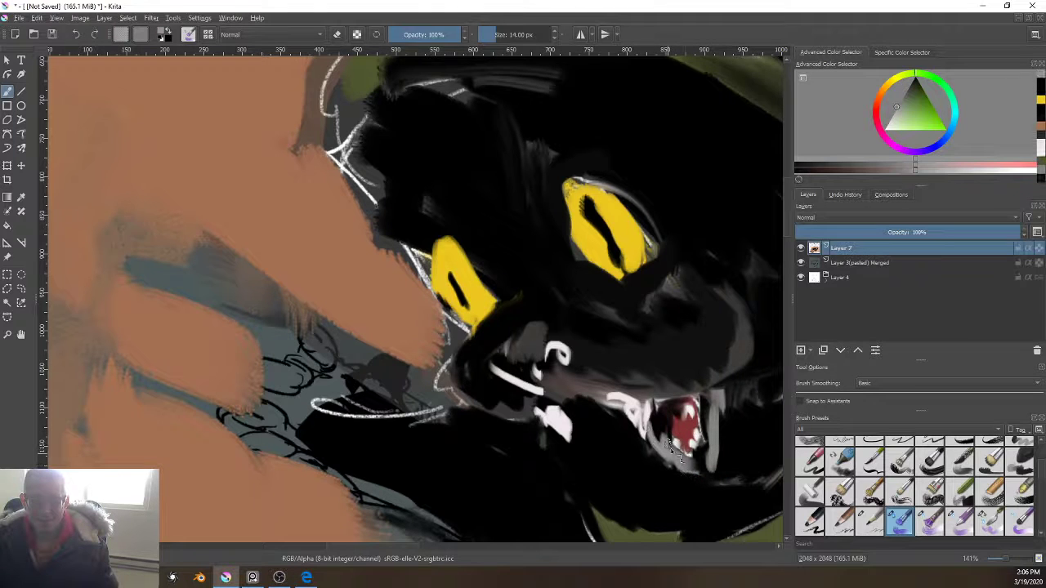
left_click(729, 408, "ctrl")
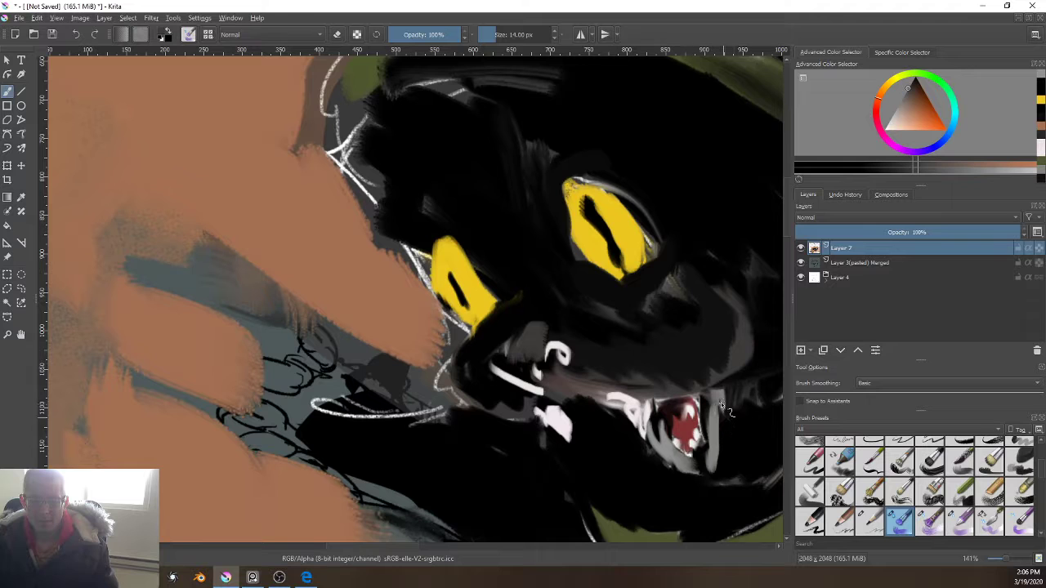
mouse_move(721, 404)
left_mouse_down()
mouse_move(721, 464)
mouse_move(697, 470)
mouse_move(726, 460)
mouse_move(654, 477)
left_mouse_up()
Step: Sample the mouth's red and line the inner edge of the grey lip with it at 5 px
left_click(694, 430, "ctrl")
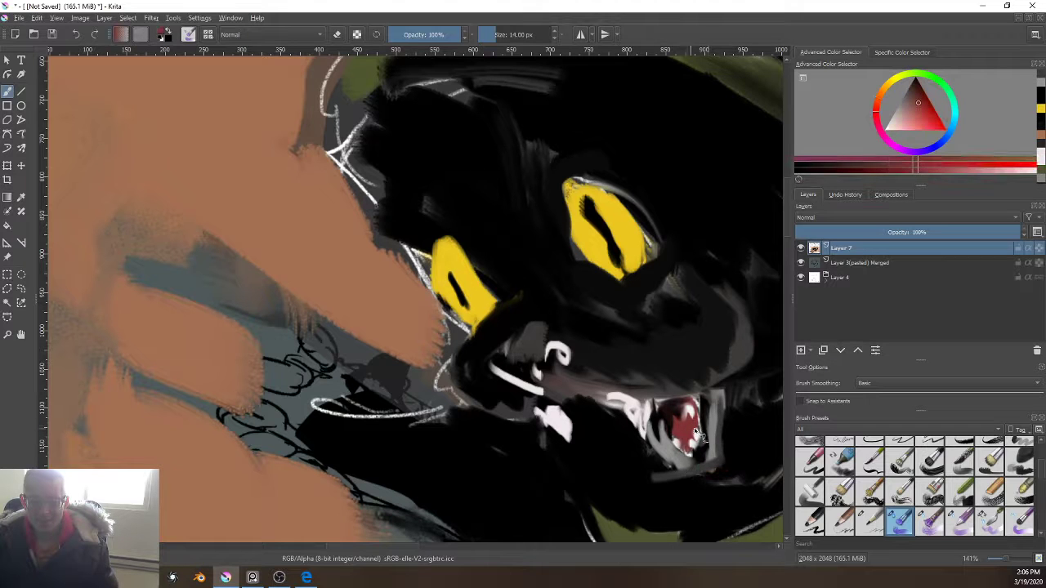
key("[")
key("[")
key("[")
key("[")
key("[")
key("[")
key("[")
key("[")
key("[")
mouse_move(708, 398)
left_mouse_down()
mouse_move(714, 426)
mouse_move(714, 400)
mouse_move(708, 459)
left_mouse_up()
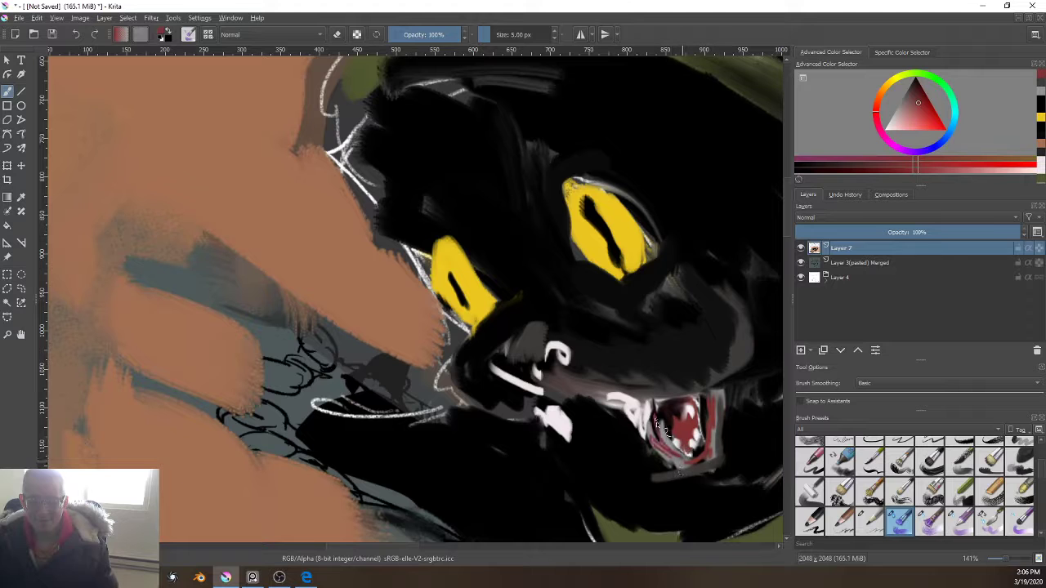
Step: Sample black from the upper front leg and paint fur strokes over the body's flank and belly, starting at 26 px
scroll(689, 458, "down", 6)
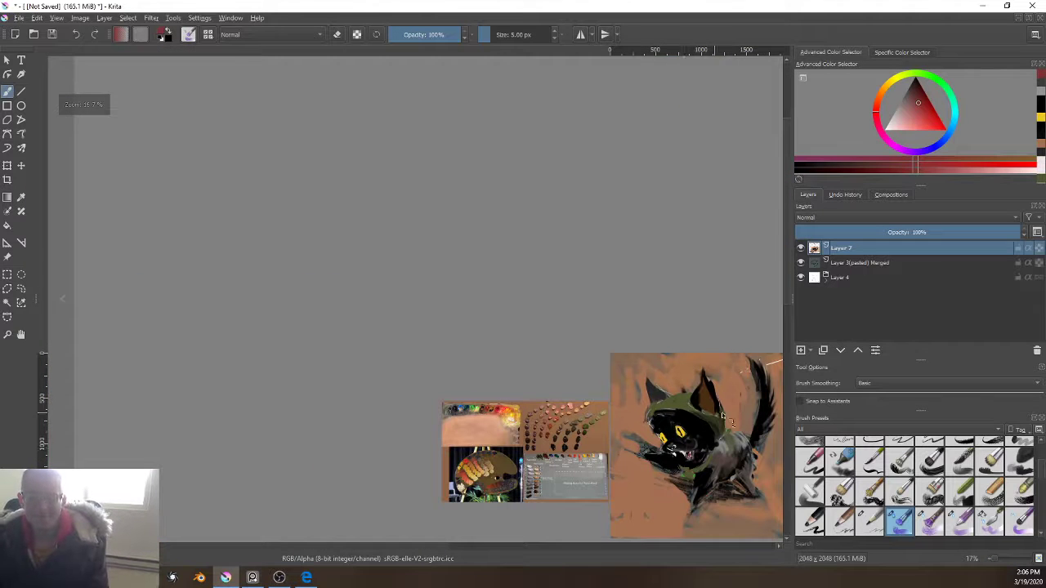
left_click_drag(573, 287, 488, 195)
scroll(599, 398, "up", 4)
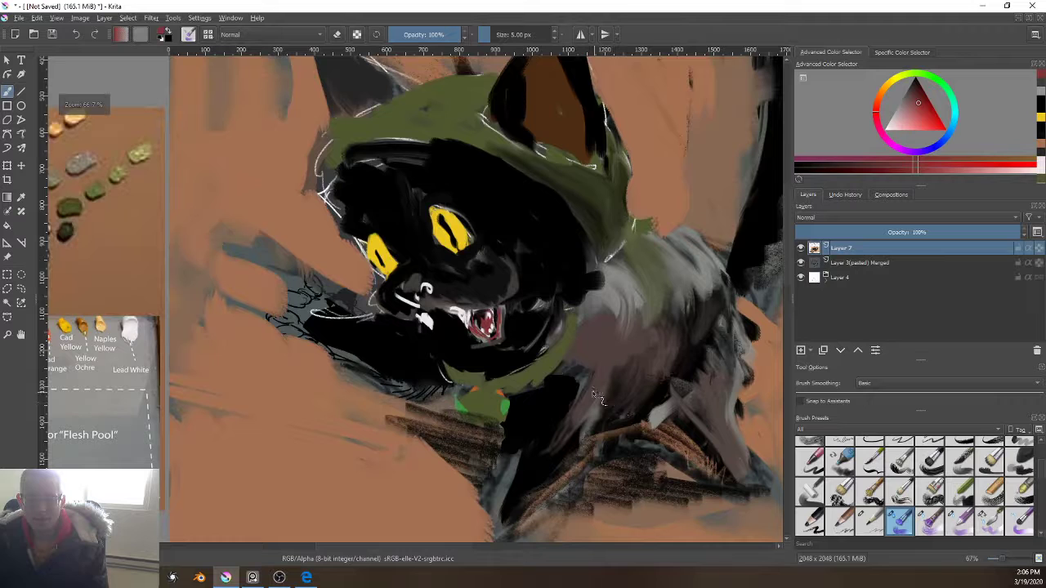
left_click(555, 398, "ctrl")
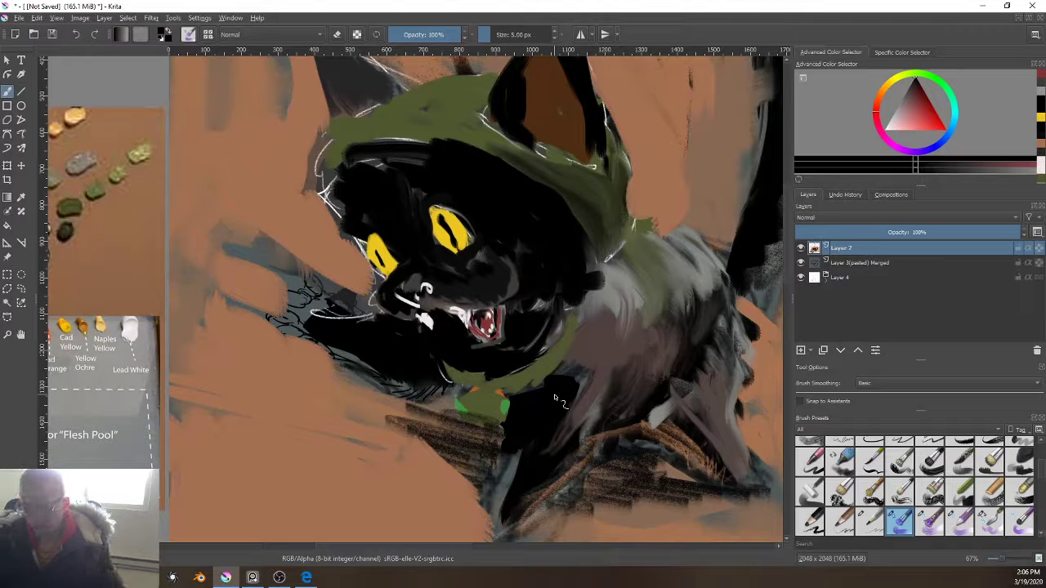
key("bracketright")
key("bracketright")
key("bracketright")
key("bracketright")
key("bracketright")
key("bracketright")
key("bracketright")
key("bracketright")
key("bracketright")
key("bracketright")
key("bracketright")
key("bracketright")
key("bracketright")
key("bracketright")
key("bracketright")
key("bracketright")
key("bracketright")
key("bracketright")
key("bracketright")
key("bracketright")
key("bracketright")
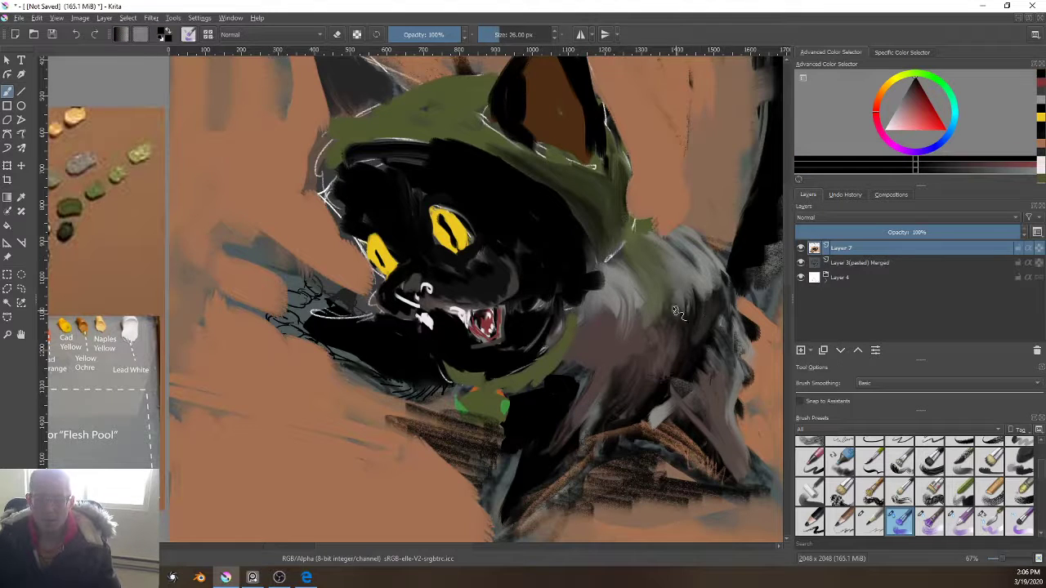
mouse_move(671, 284)
left_mouse_down()
mouse_move(658, 347)
mouse_move(642, 292)
mouse_move(627, 353)
mouse_move(641, 351)
mouse_move(634, 298)
mouse_move(622, 357)
mouse_move(612, 302)
mouse_move(585, 361)
mouse_move(577, 342)
mouse_move(592, 322)
mouse_move(574, 389)
mouse_move(607, 330)
mouse_move(643, 355)
mouse_move(628, 414)
mouse_move(686, 375)
mouse_move(666, 376)
mouse_move(613, 423)
mouse_move(624, 402)
mouse_move(584, 440)
mouse_move(618, 396)
mouse_move(547, 457)
mouse_move(587, 420)
mouse_move(600, 371)
mouse_move(591, 365)
mouse_move(604, 380)
mouse_move(703, 372)
mouse_move(730, 398)
mouse_move(706, 419)
mouse_move(697, 397)
mouse_move(708, 369)
mouse_move(697, 411)
mouse_move(702, 422)
mouse_move(714, 413)
mouse_move(710, 397)
mouse_move(737, 471)
mouse_move(714, 456)
mouse_move(716, 420)
mouse_move(738, 456)
mouse_move(729, 473)
mouse_move(720, 420)
mouse_move(723, 437)
mouse_move(697, 478)
mouse_move(685, 473)
mouse_move(700, 459)
mouse_move(685, 443)
mouse_move(602, 447)
mouse_move(633, 497)
mouse_move(678, 497)
mouse_move(693, 437)
mouse_move(668, 427)
left_mouse_up()
Step: Sample the background brown, clean up the area beneath the belly and reduce the brush to 26 px
left_click(776, 415, "ctrl")
key("bracketleft")
key("bracketleft")
key("bracketleft")
key("bracketleft")
key("bracketleft")
key("bracketleft")
key("bracketleft")
key("bracketleft")
key("bracketleft")
key("bracketleft")
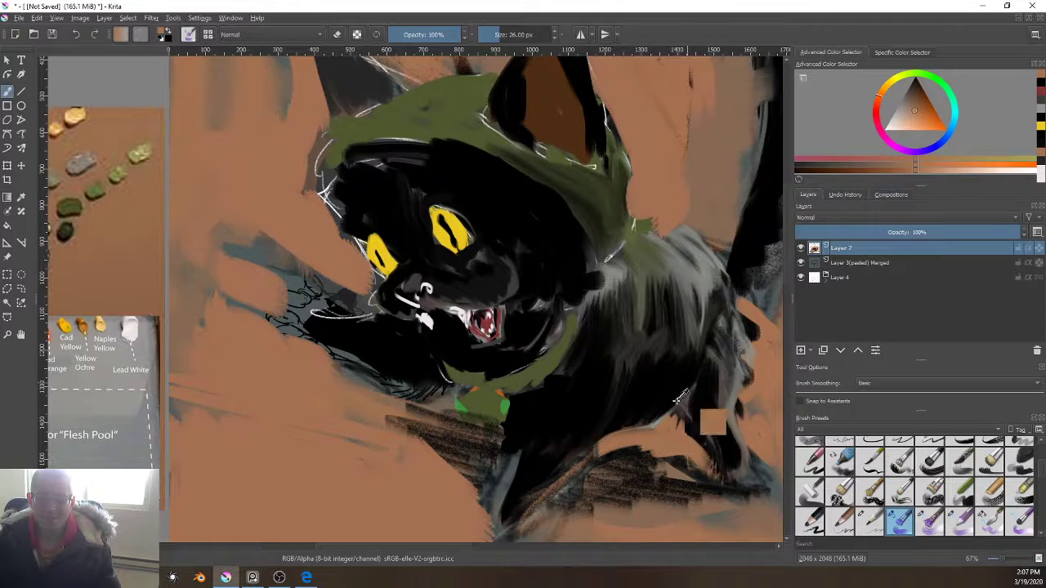
Step: Fill and shape the hind leg with sampled black and trim around its foot with sampled background brown at 26 px
left_click(692, 406, "ctrl")
left_click(711, 416, "ctrl")
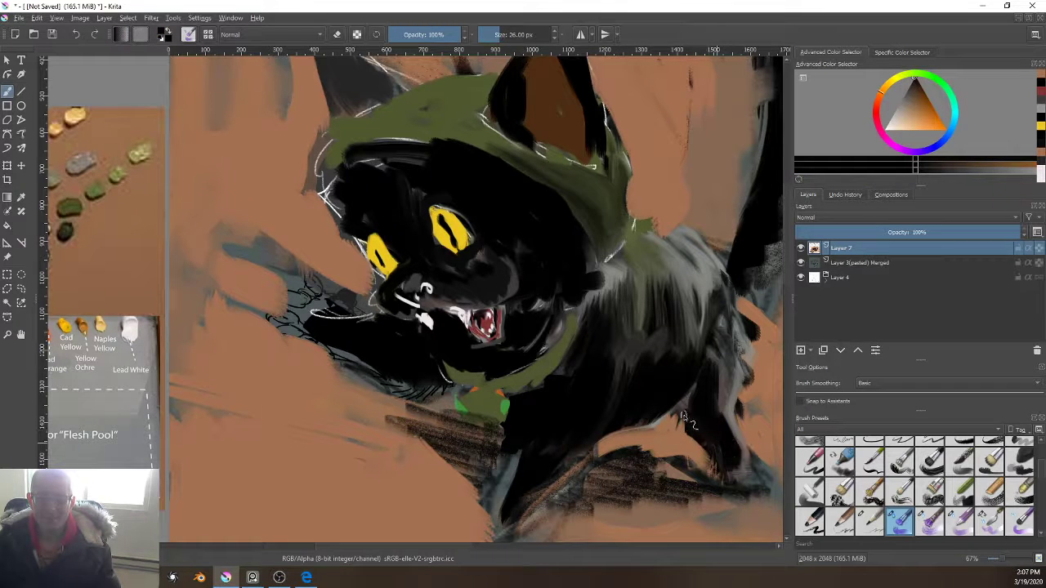
mouse_move(687, 463)
left_mouse_down()
mouse_move(656, 411)
mouse_move(735, 426)
mouse_move(734, 392)
left_mouse_up()
left_click(684, 418, "ctrl")
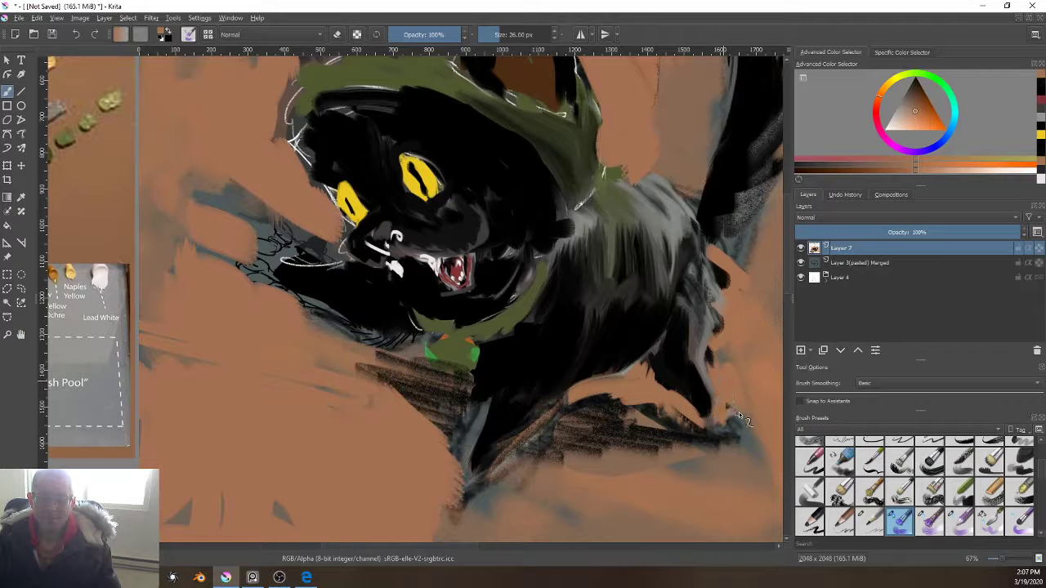
left_click(694, 405, "ctrl")
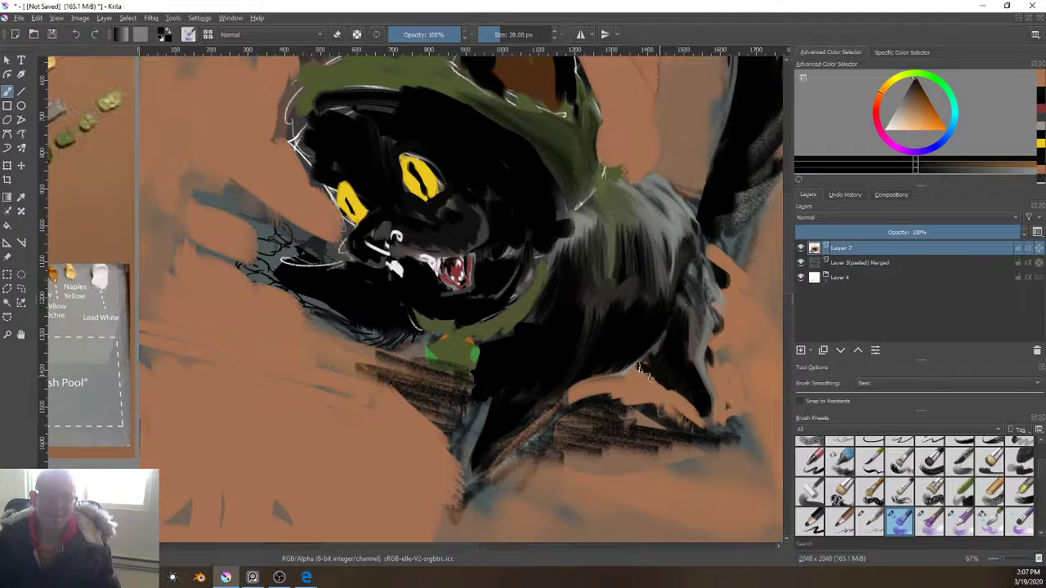
Step: Sample the background brown and paint over the sketch lines below and above the outstretched foreleg
left_click(338, 342, "ctrl")
mouse_move(297, 309)
left_mouse_down()
mouse_move(412, 352)
mouse_move(398, 336)
mouse_move(390, 347)
mouse_move(409, 340)
mouse_move(371, 339)
left_mouse_up()
left_click_drag(356, 341, 306, 307)
left_click_drag(354, 334, 317, 324)
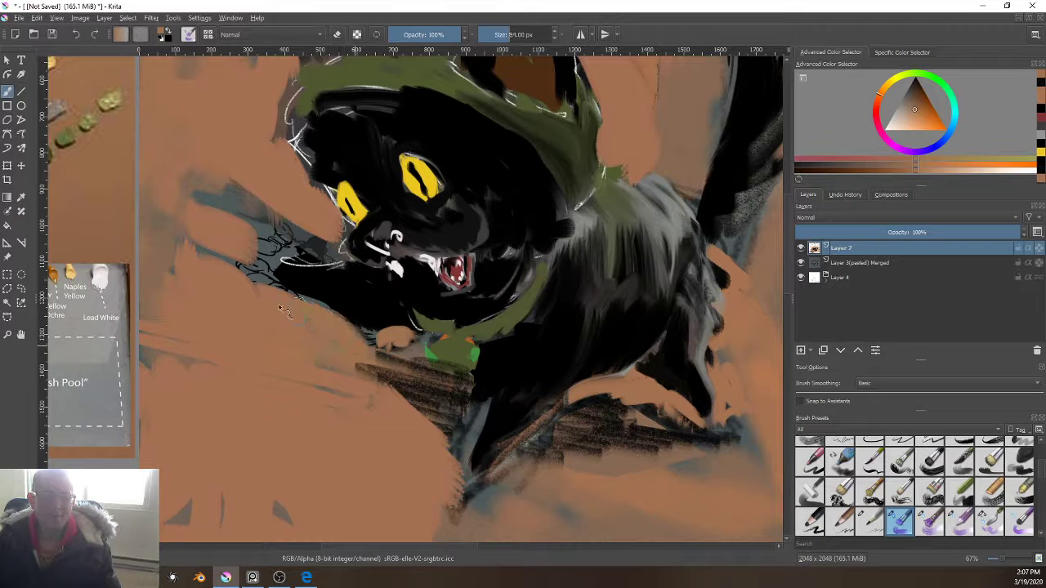
left_click_drag(332, 254, 310, 251)
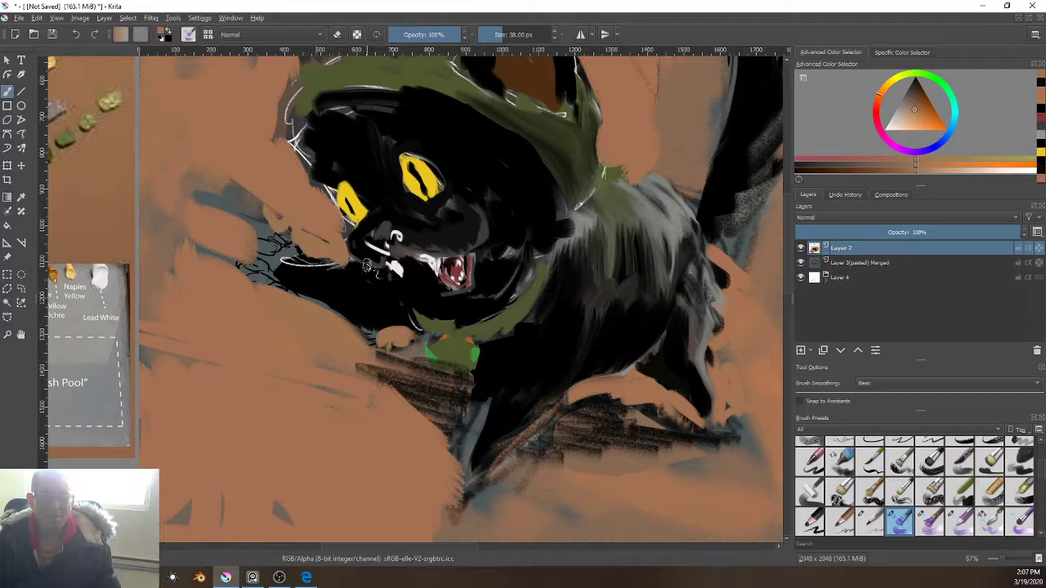
Step: Cover the white marks below the nose with sampled black, then dab in a single white fang at 28 px
key("bracketleft")
key("bracketleft")
key("bracketleft")
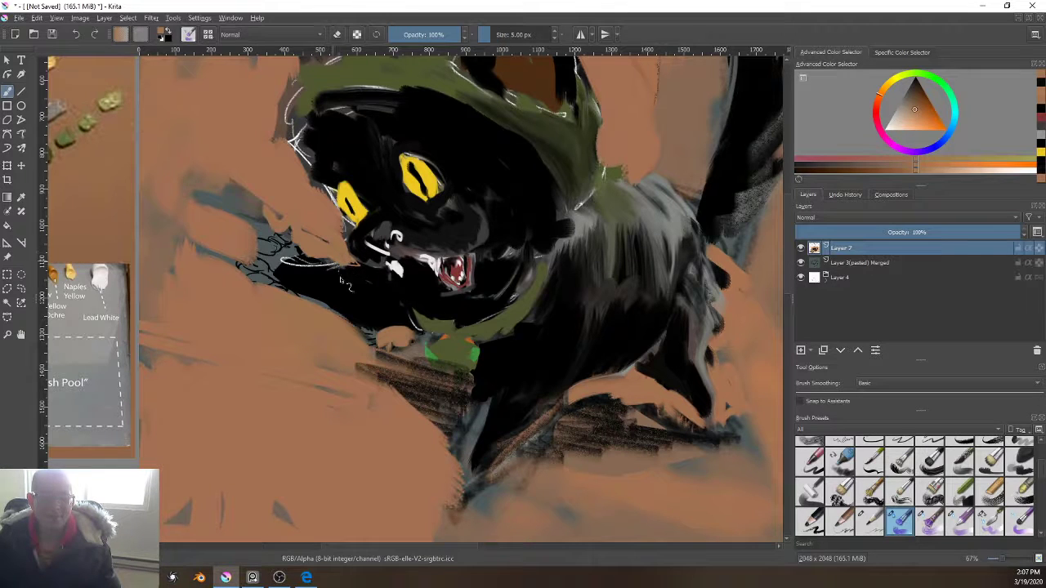
key("bracketright")
key("bracketright")
key("bracketright")
left_click(436, 264, "ctrl")
key("bracketleft")
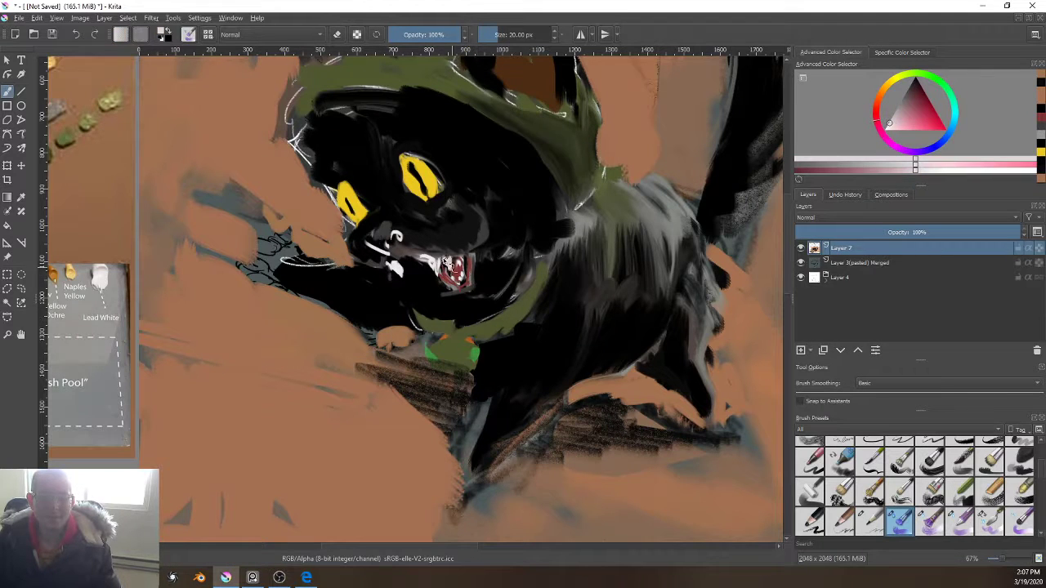
left_click(430, 278, "ctrl")
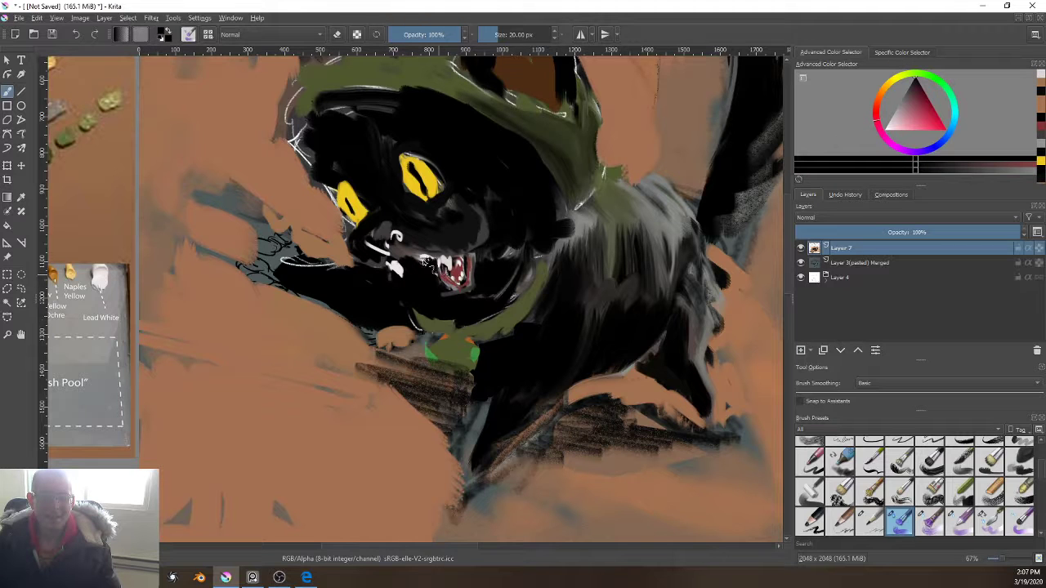
left_click_drag(418, 258, 415, 292)
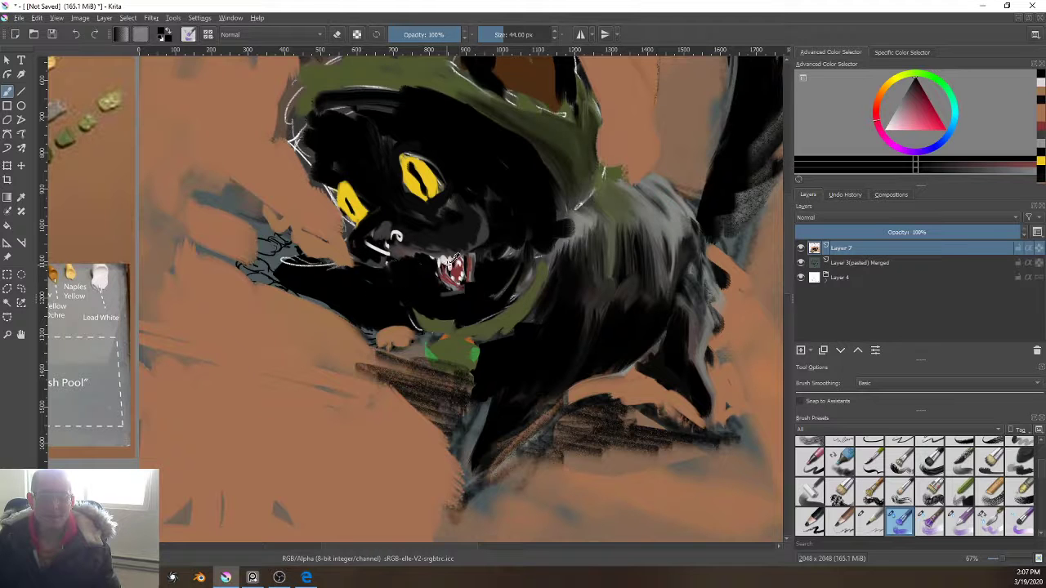
left_click(433, 272, "ctrl")
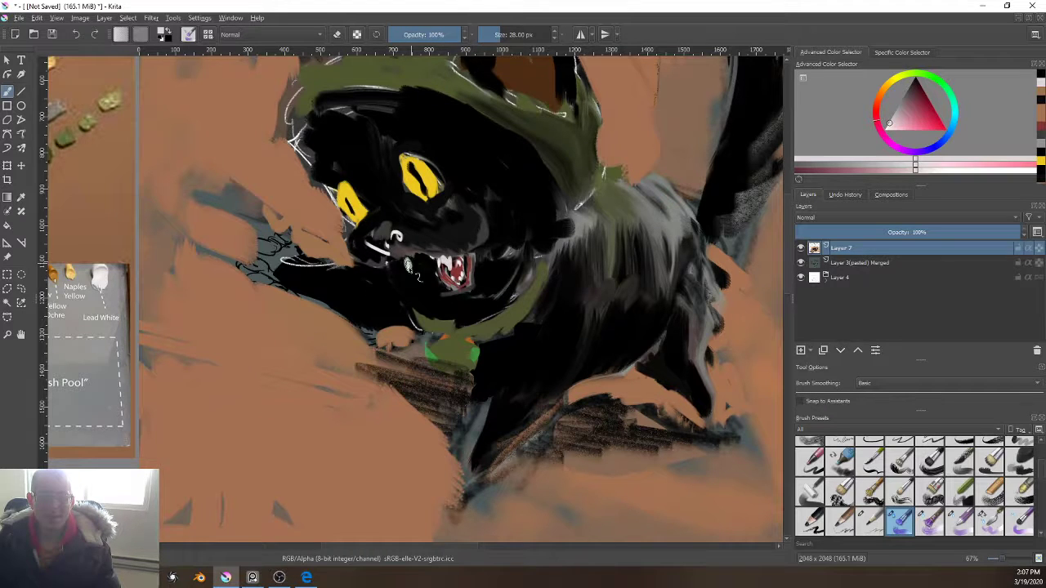
left_click(407, 265)
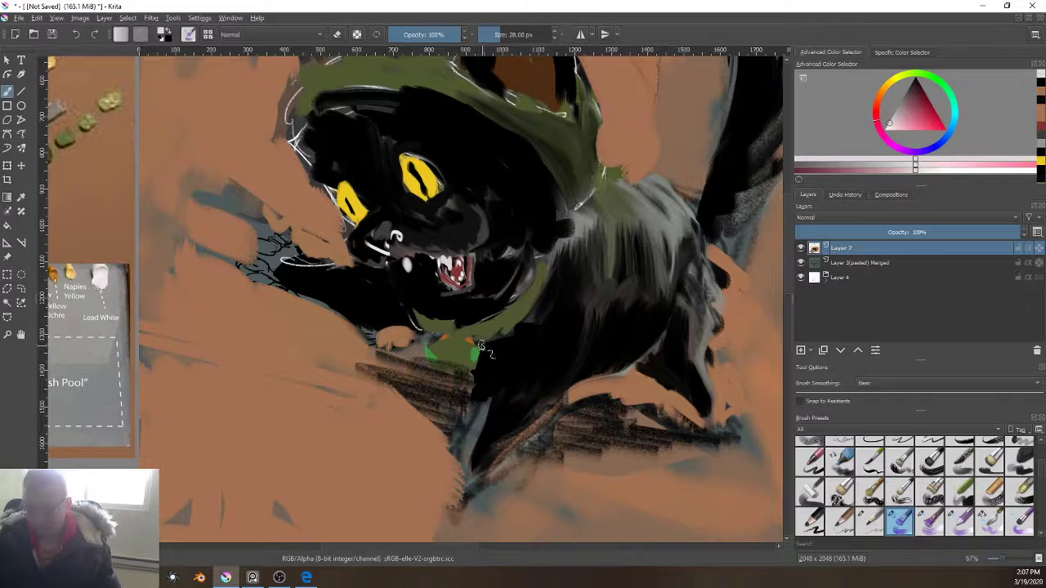
Step: Trim the upper teeth with sampled black and touch up the mouth interior with sampled red at 22 px
left_click(434, 299, "ctrl")
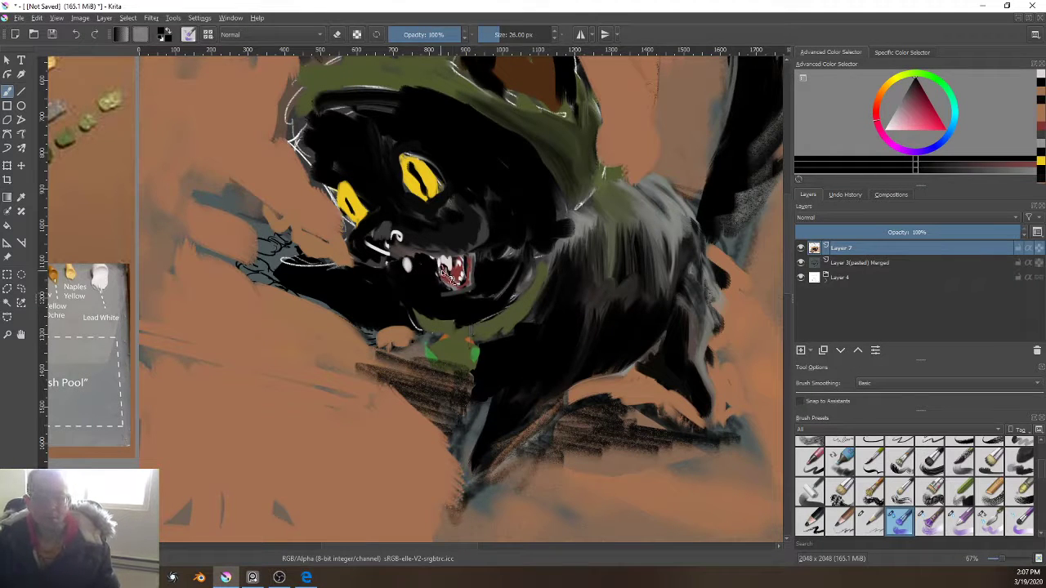
left_click_drag(448, 270, 458, 264)
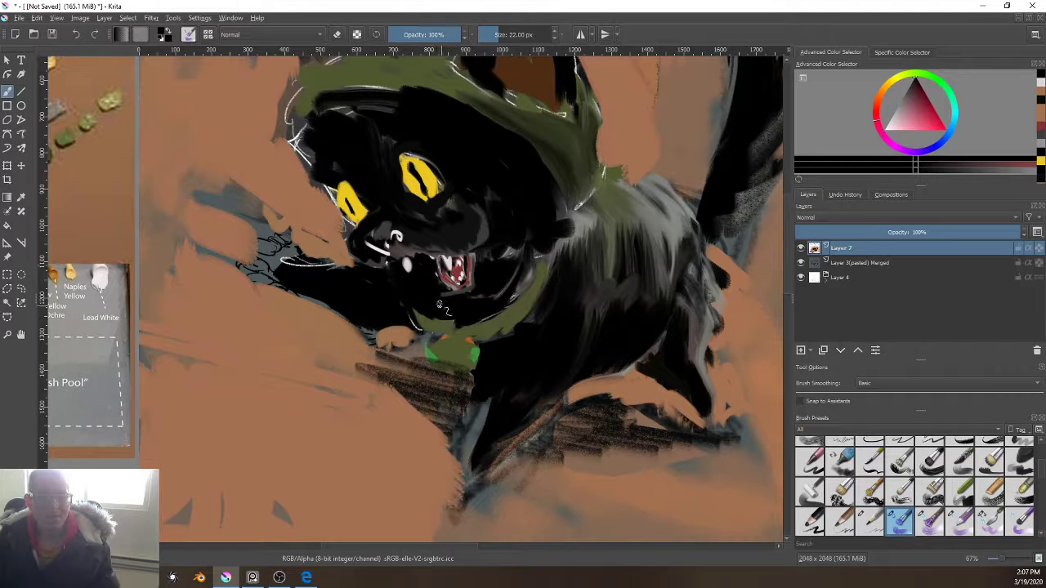
left_click(449, 269, "ctrl")
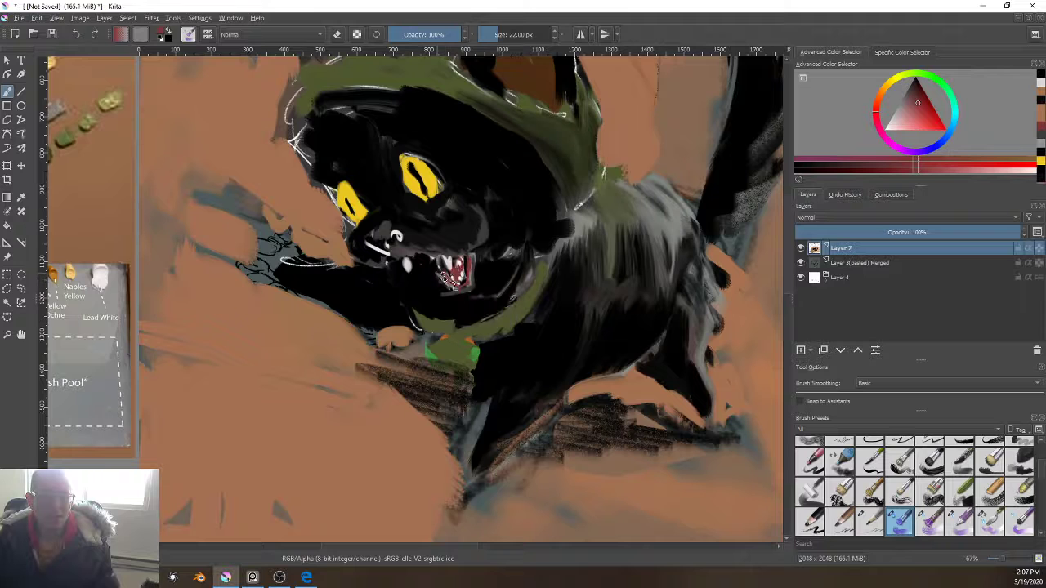
Step: Add a new empty paint layer above the cat painting layer
scroll(435, 357, "down", 2)
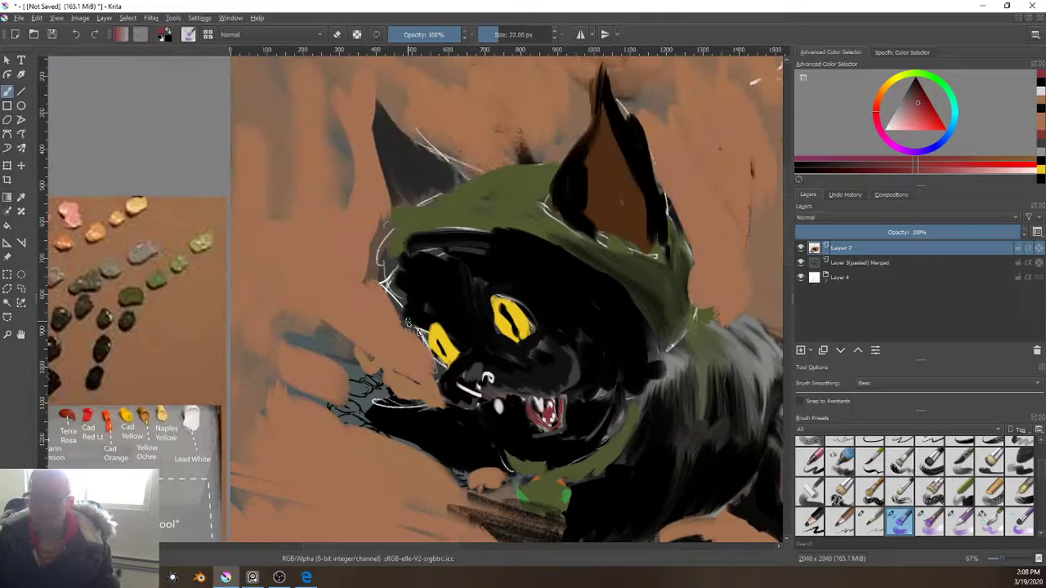
scroll(417, 327, "down", 3)
scroll(417, 326, "down", 2)
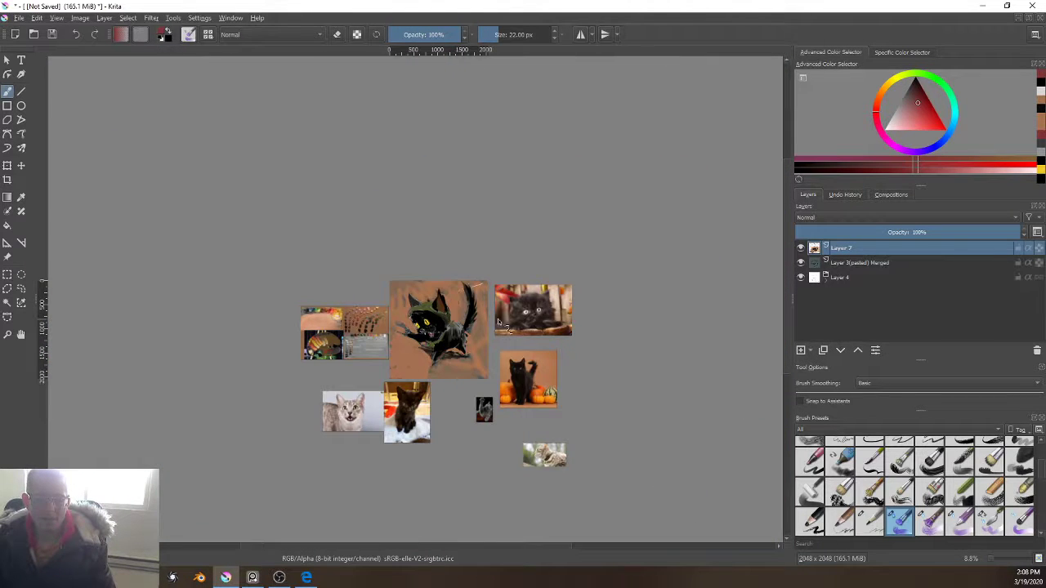
scroll(498, 317, "up", 4)
scroll(498, 317, "down", 3)
scroll(497, 317, "up", 2)
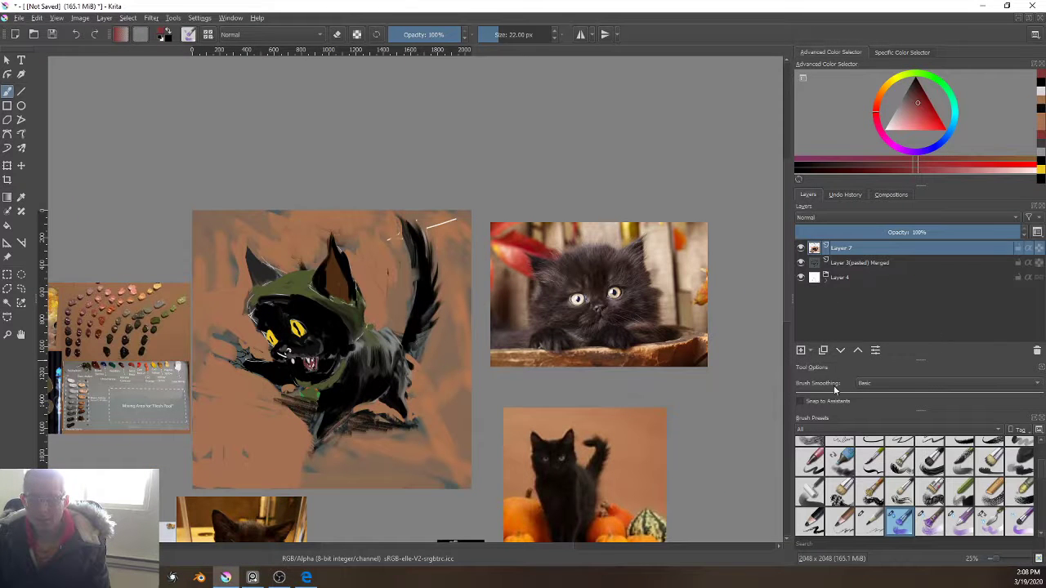
left_click(801, 350)
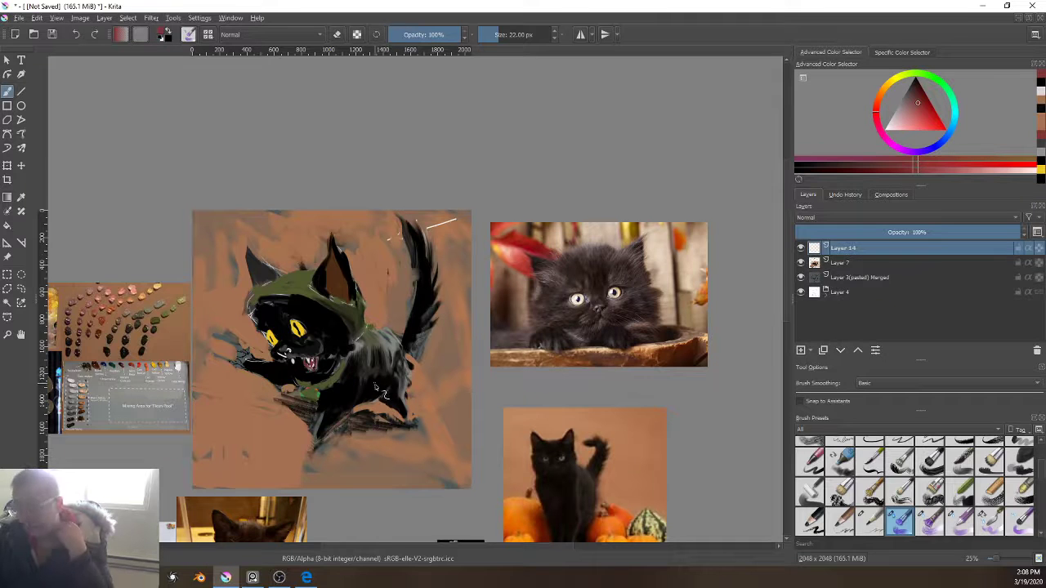
scroll(373, 390, "up", 1)
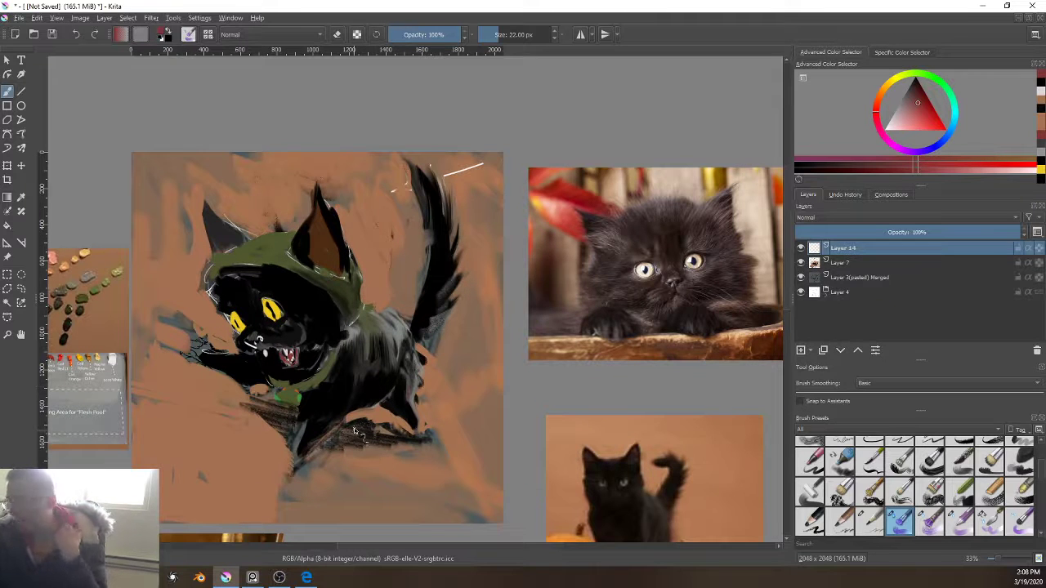
Step: Examine the whole cat painting against the reference photos and paint palettes, comparing overall and close-up views
scroll(347, 435, "down", 2)
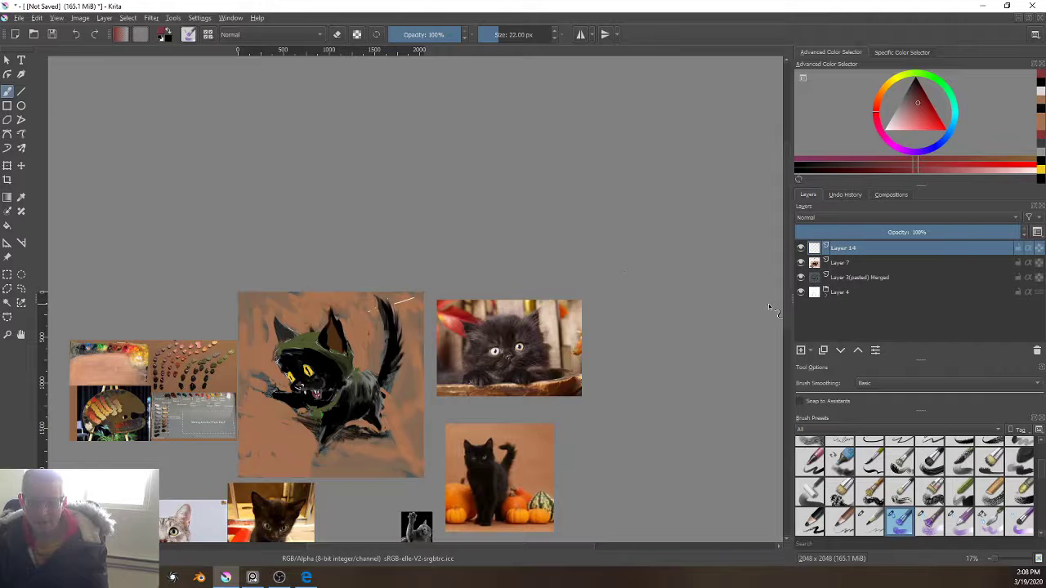
scroll(539, 231, "up", 3)
left_click_drag(371, 396, 611, 57)
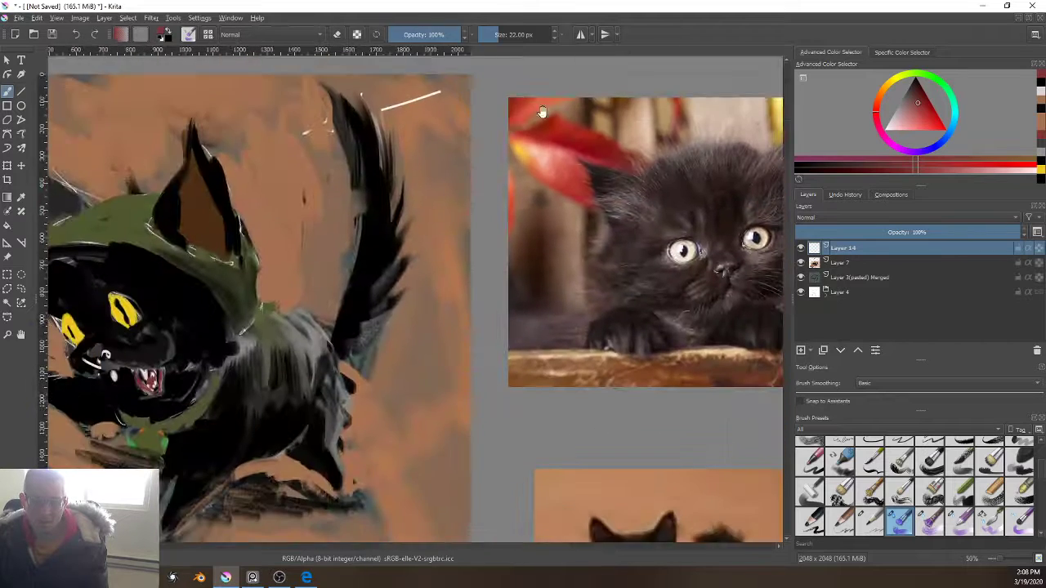
left_click_drag(439, 226, 670, 58)
scroll(514, 188, "down", 2)
left_click_drag(453, 123, 573, 286)
scroll(579, 282, "down", 3)
scroll(582, 283, "up", 3)
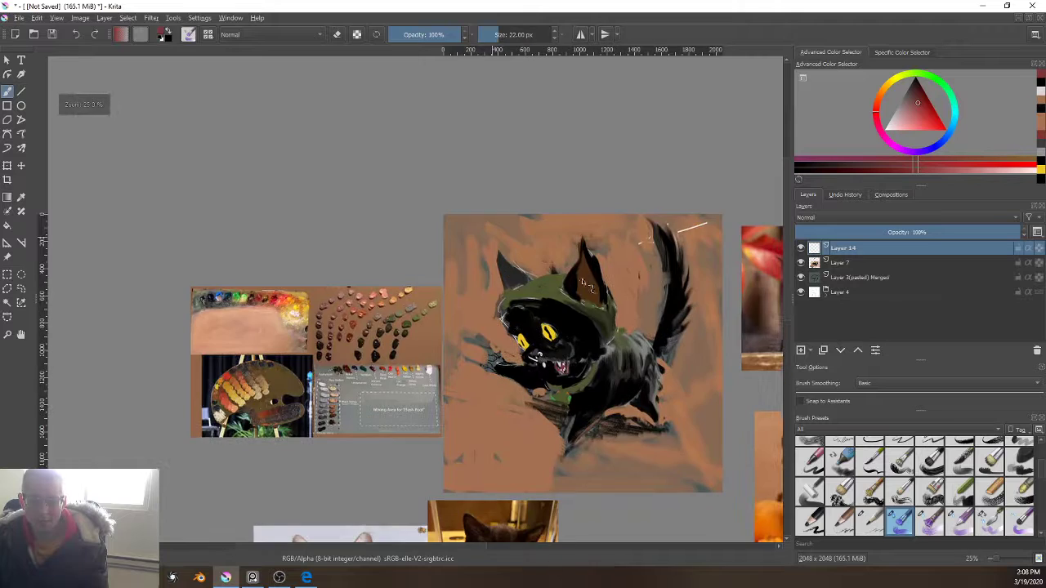
left_click_drag(619, 330, 549, 170)
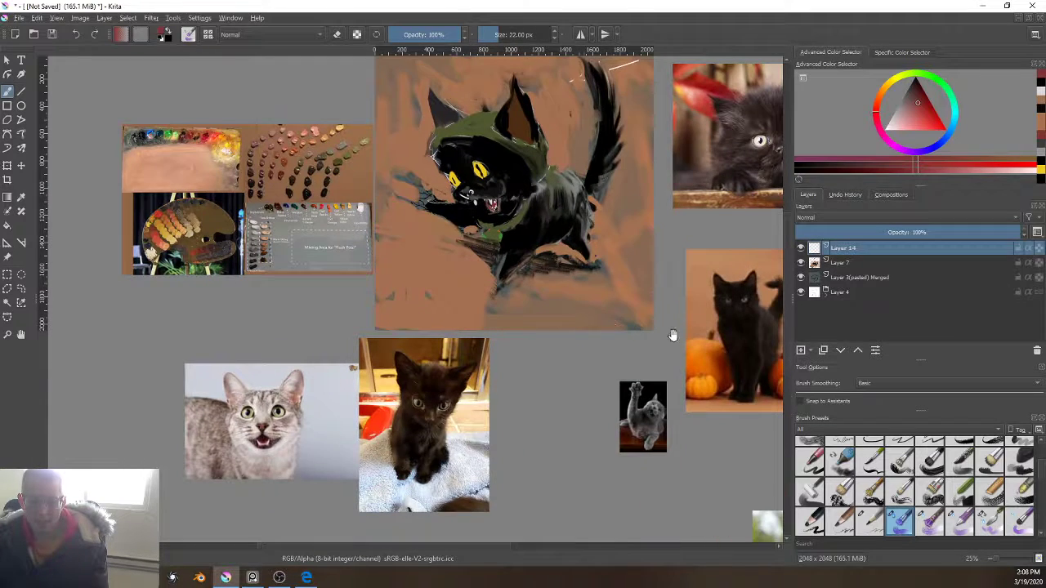
left_click_drag(671, 335, 625, 539)
scroll(450, 392, "up", 3)
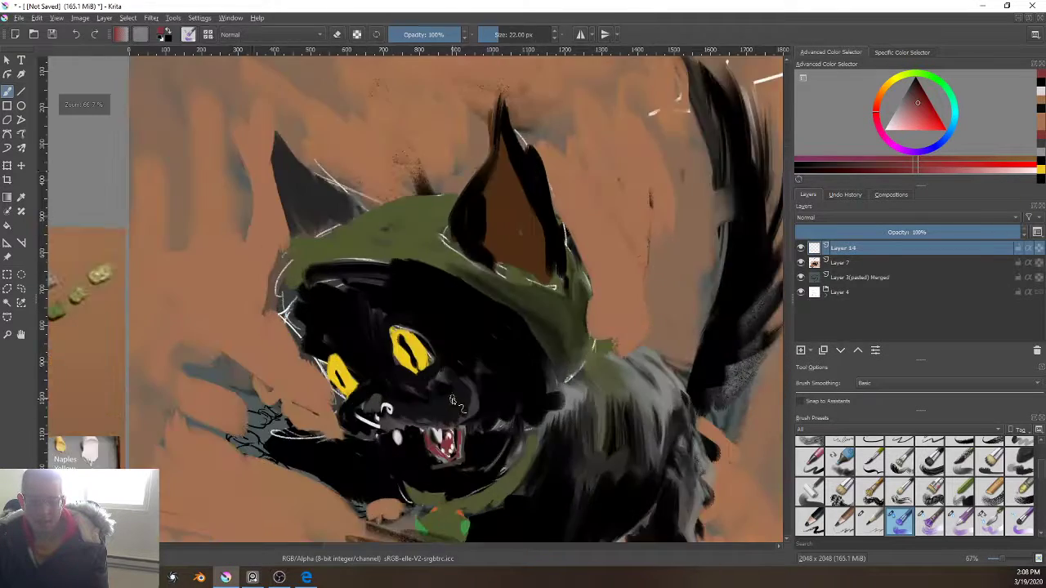
scroll(452, 401, "down", 7)
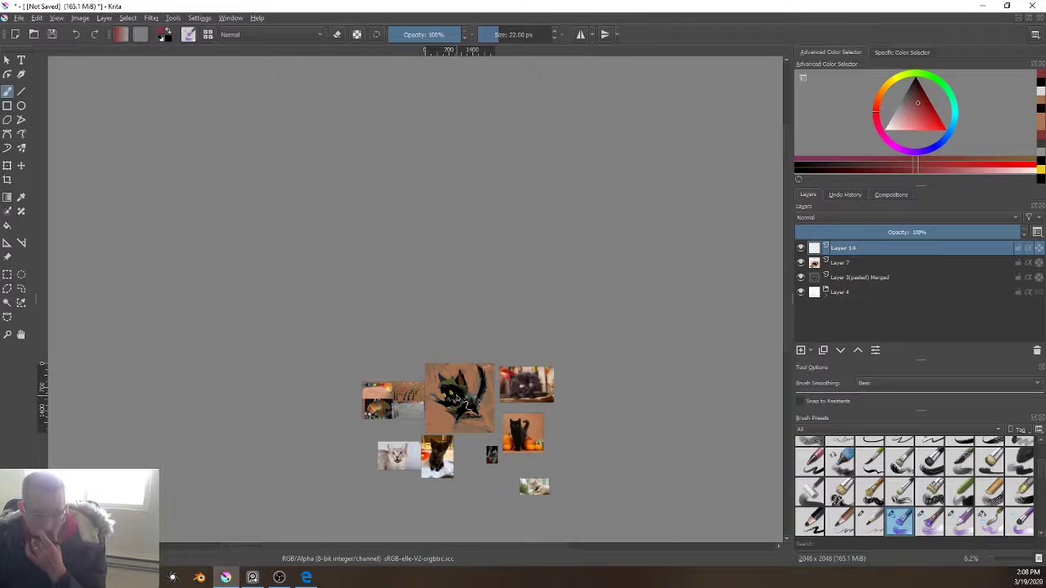
scroll(460, 398, "up", 7)
scroll(546, 398, "down", 4)
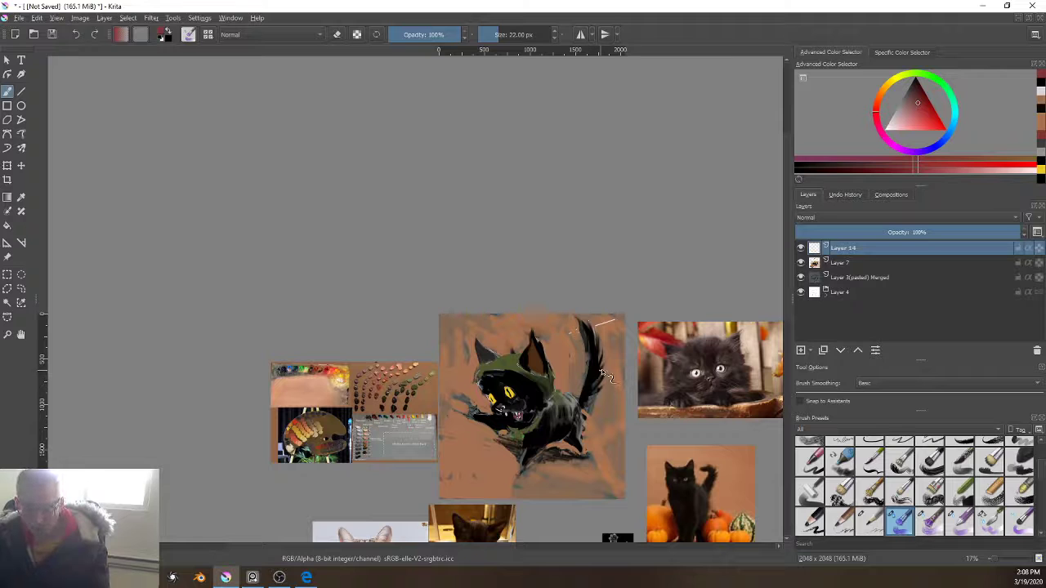
Step: Choose a saturated red and fill the new empty layer with it
left_click(602, 372, "ctrl")
left_click_drag(942, 122, 930, 119)
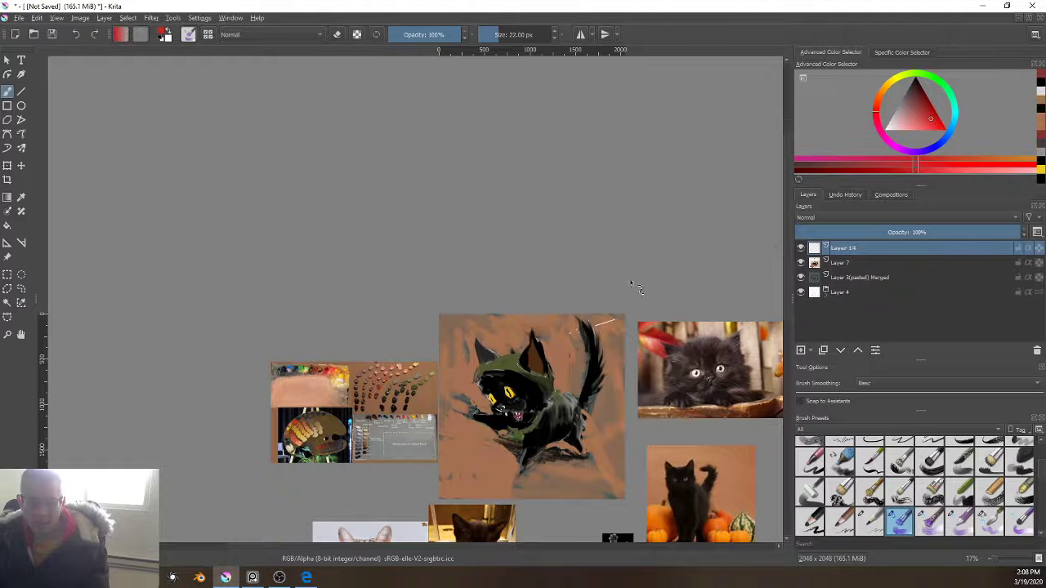
scroll(632, 284, "up", 3)
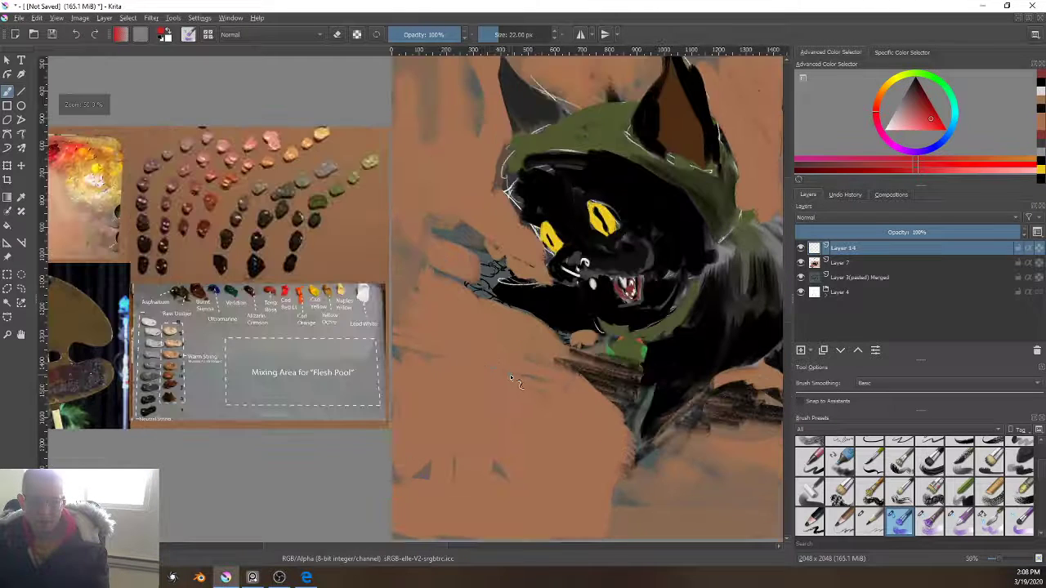
scroll(512, 374, "down", 2)
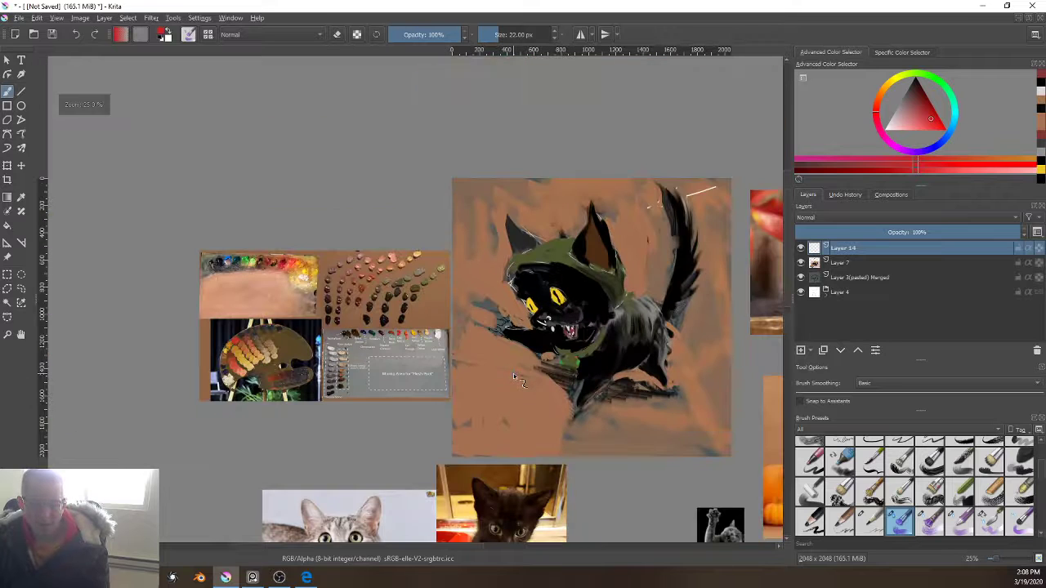
scroll(513, 375, "up", 2)
scroll(513, 380, "down", 2)
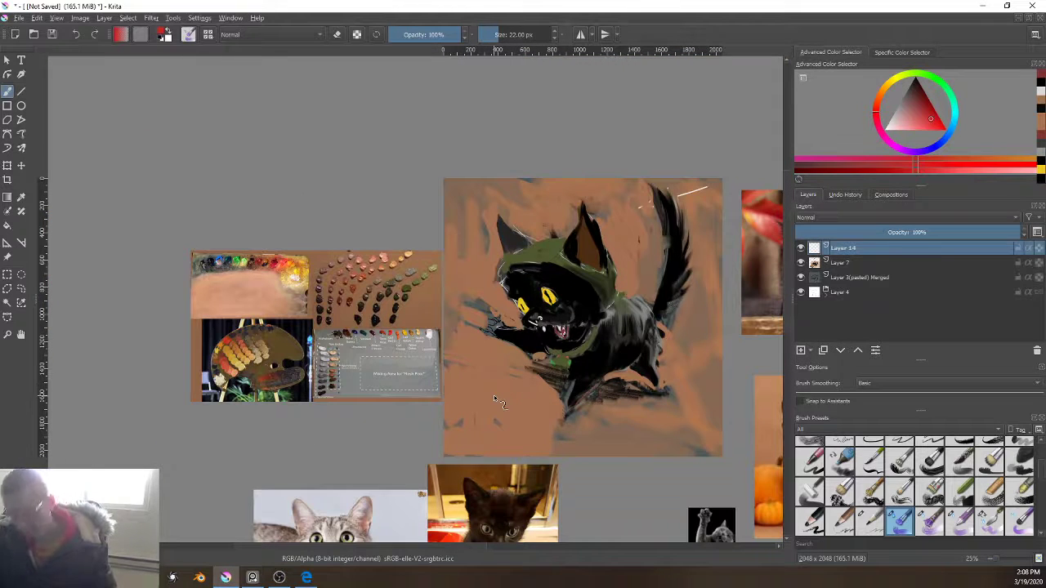
key("ctrl")
key("ctrl")
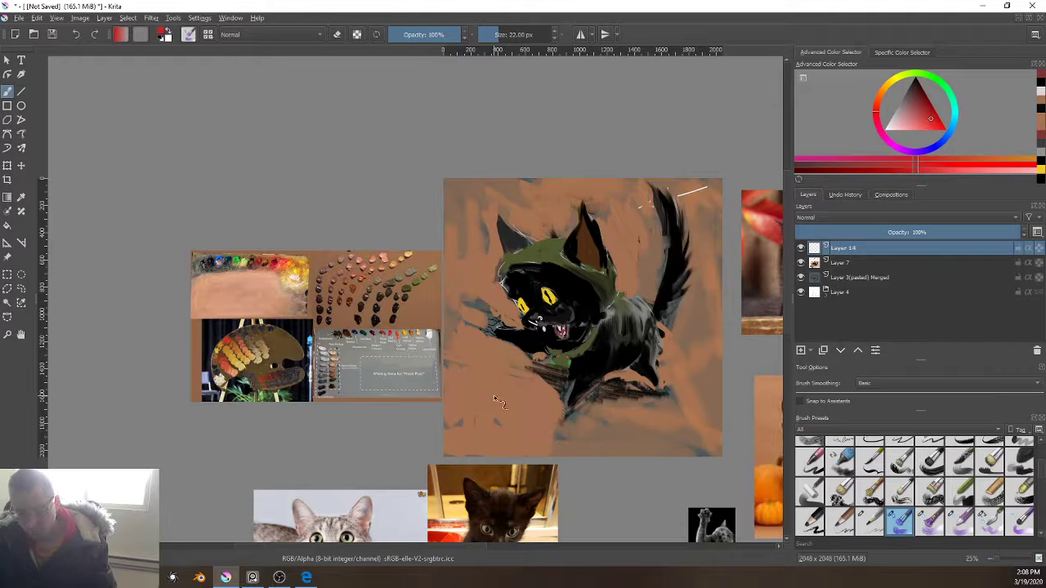
key("shift+BackSpace")
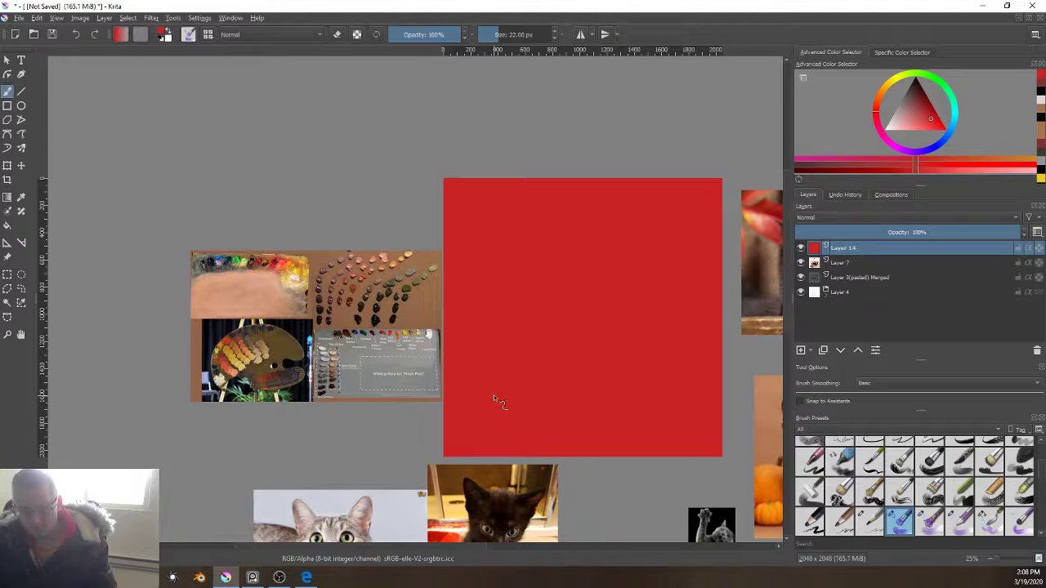
Step: Fill the layer with white and set its blending mode to Saturation for a grayscale check of the painting
key("BackSpace")
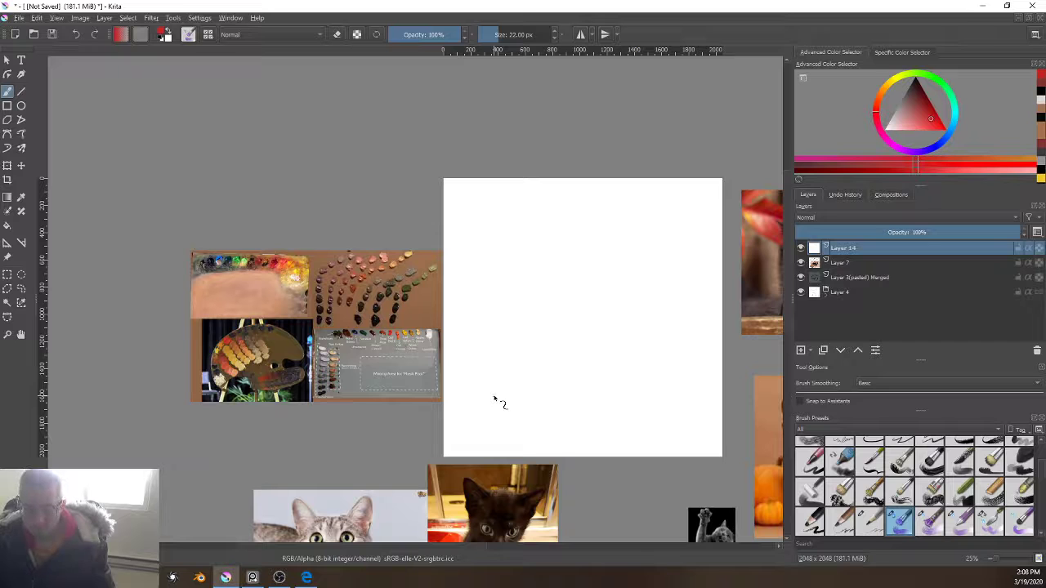
left_click(853, 218)
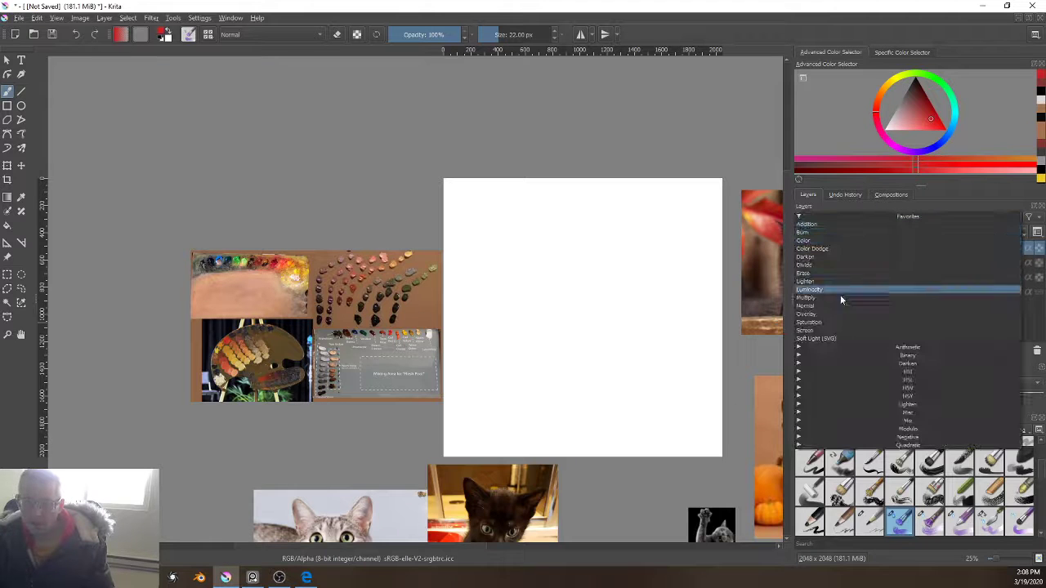
left_click(832, 323)
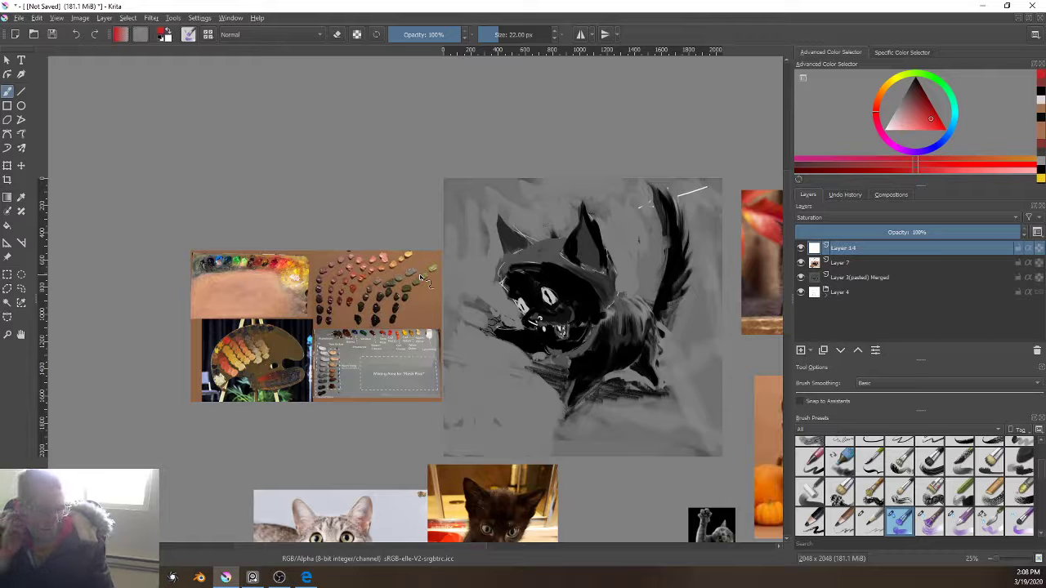
Step: Review the values in grayscale, then add an empty layer above the white Saturation layer and hide the Saturation layer
scroll(527, 335, "down", 3)
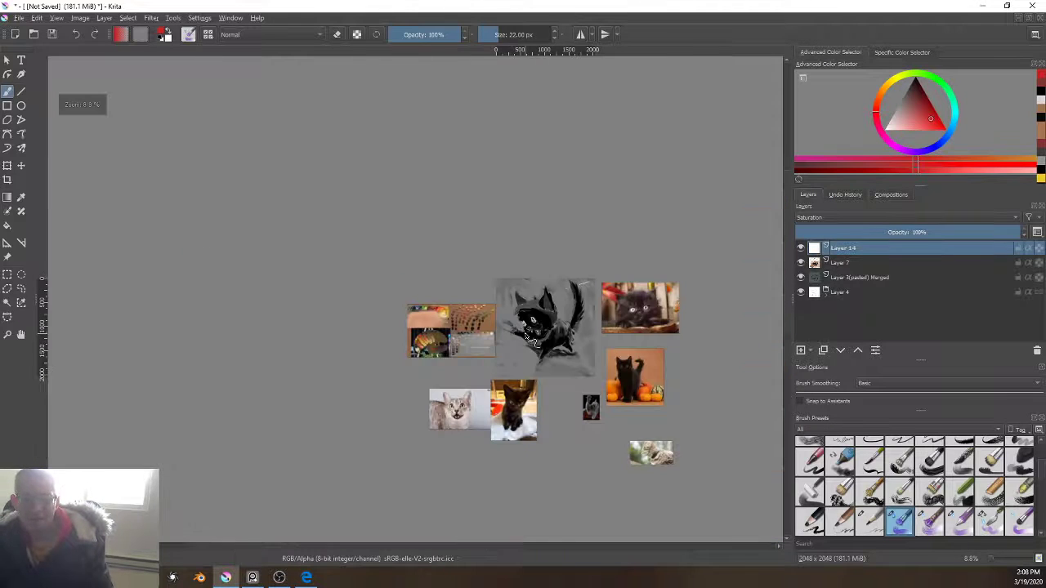
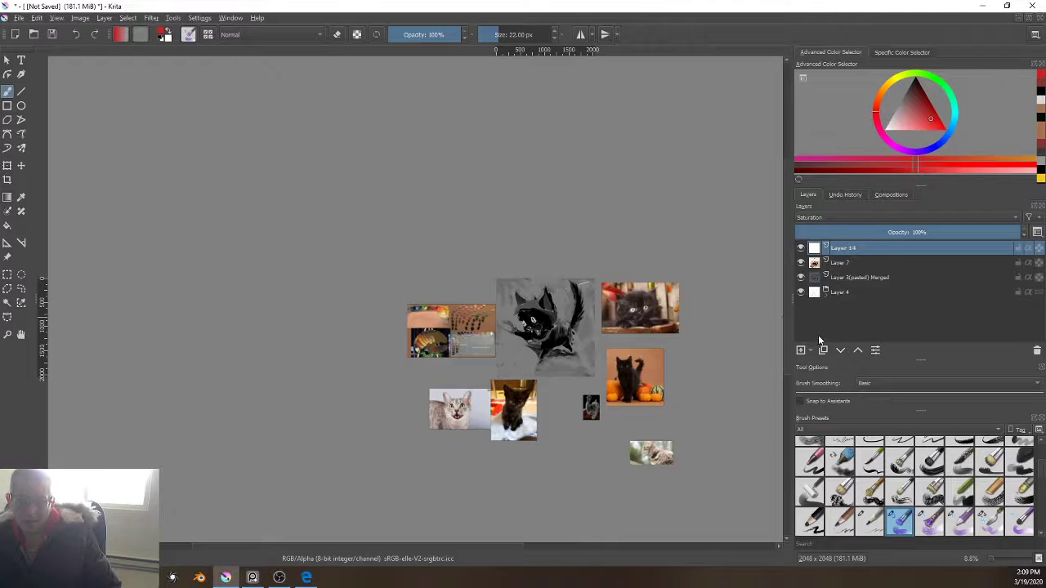
scroll(576, 340, "up", 5)
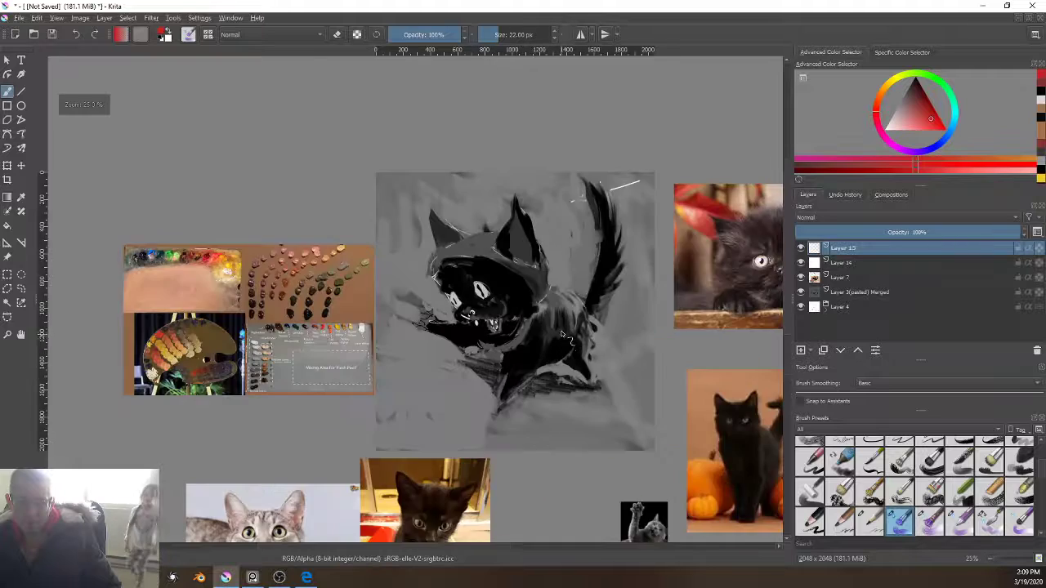
scroll(567, 329, "down", 2)
scroll(568, 329, "up", 3)
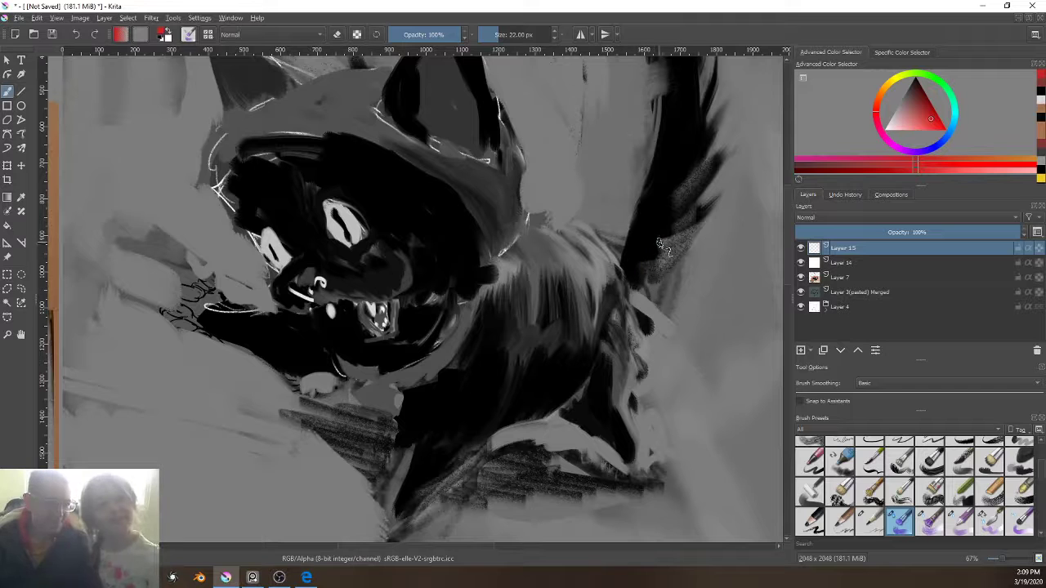
scroll(660, 245, "down", 2)
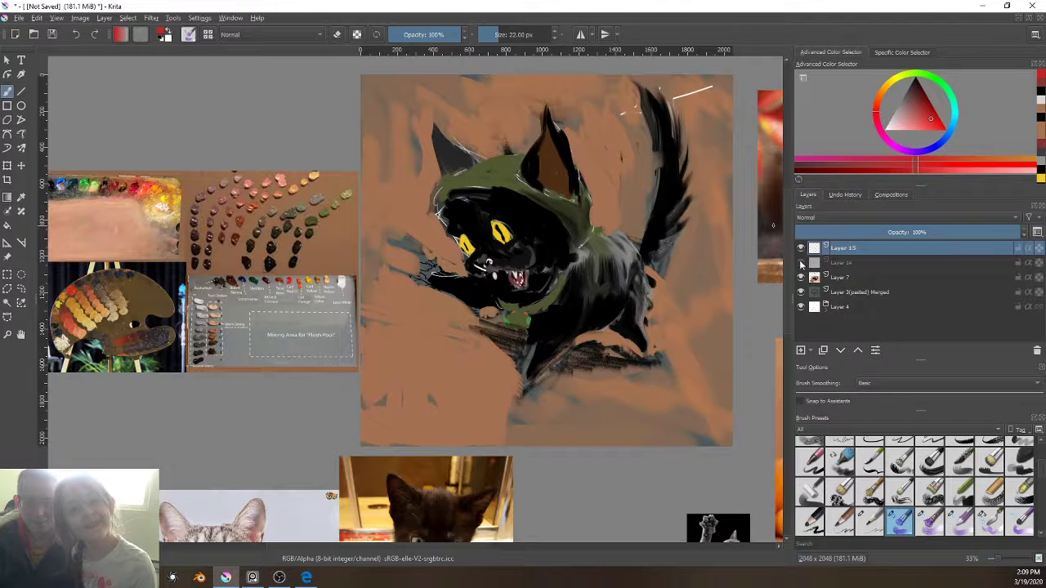
Step: Sample a muted grey-green from the paint dabs on the palette reference image
scroll(566, 248, "up", 2)
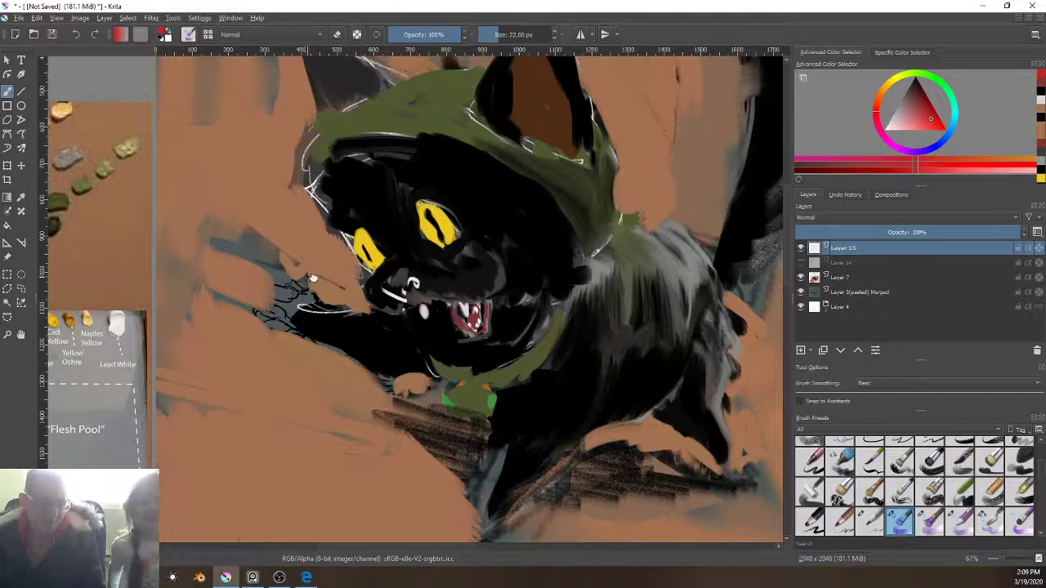
left_click_drag(309, 273, 377, 268)
scroll(567, 163, "up", 2)
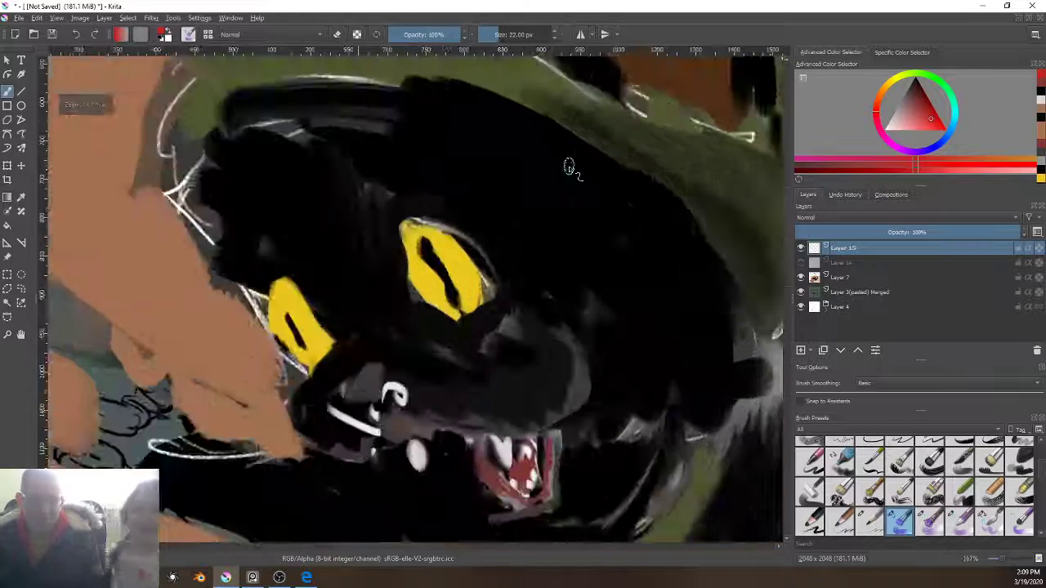
scroll(565, 162, "down", 2)
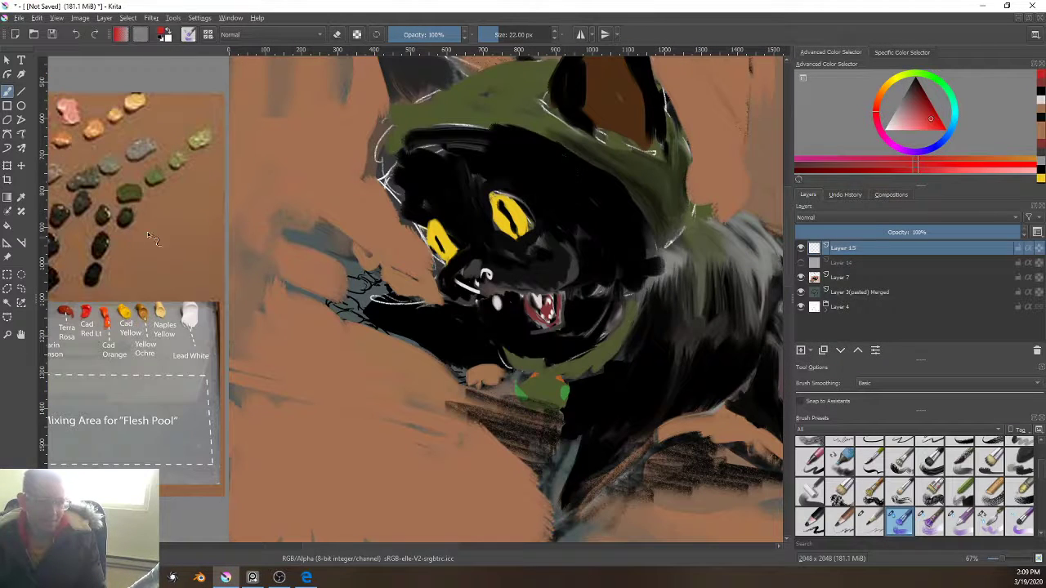
scroll(144, 301, "down", 1)
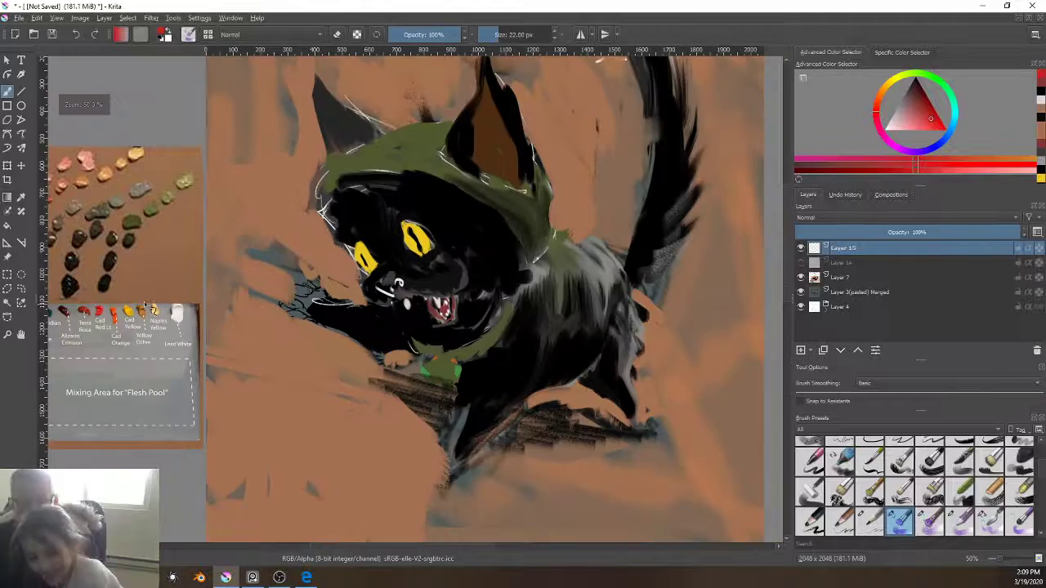
scroll(203, 263, "down", 6)
scroll(207, 264, "up", 6)
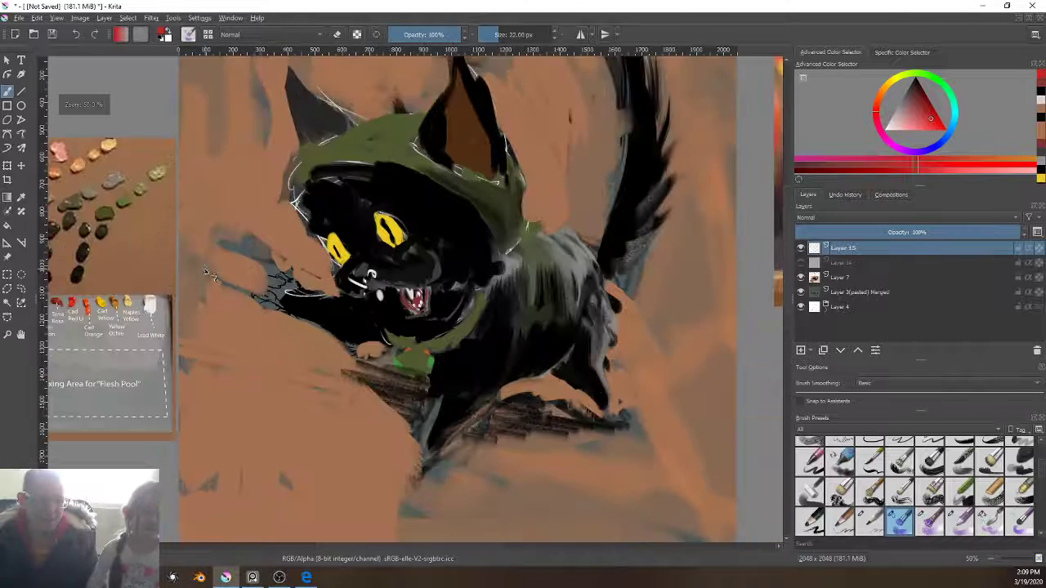
left_click(99, 187, "ctrl")
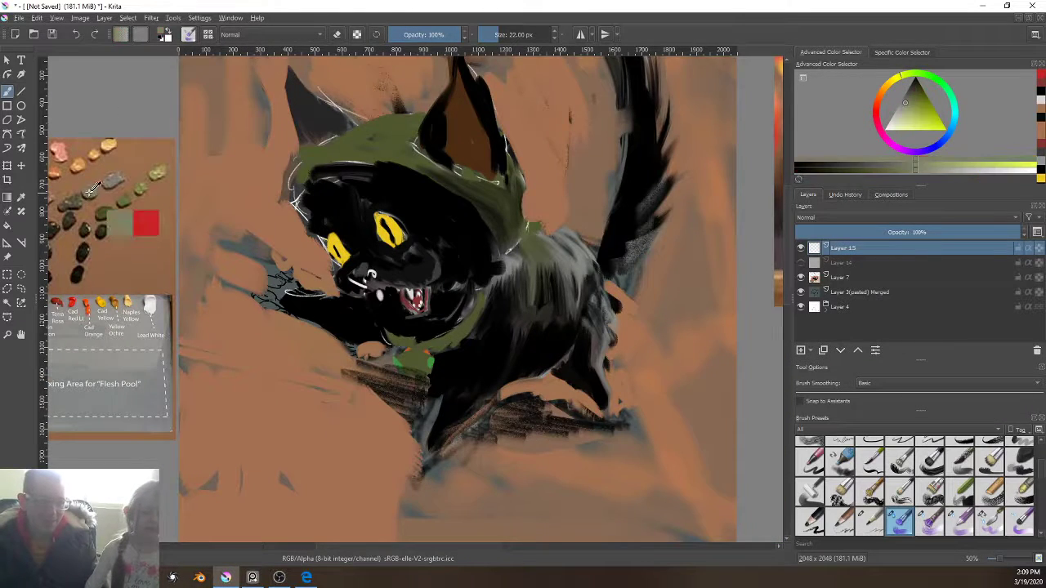
scroll(219, 240, "up", 3)
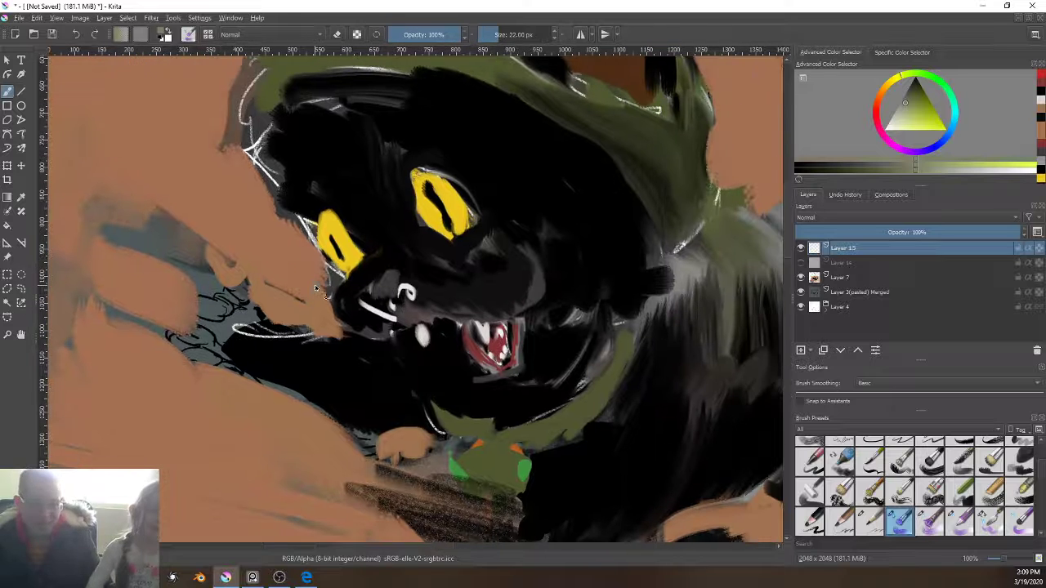
Step: Select the cat painting layer and smudge the dark hatching below the foreleg with a 165 px blending brush at 30% opacity
right_click(318, 284)
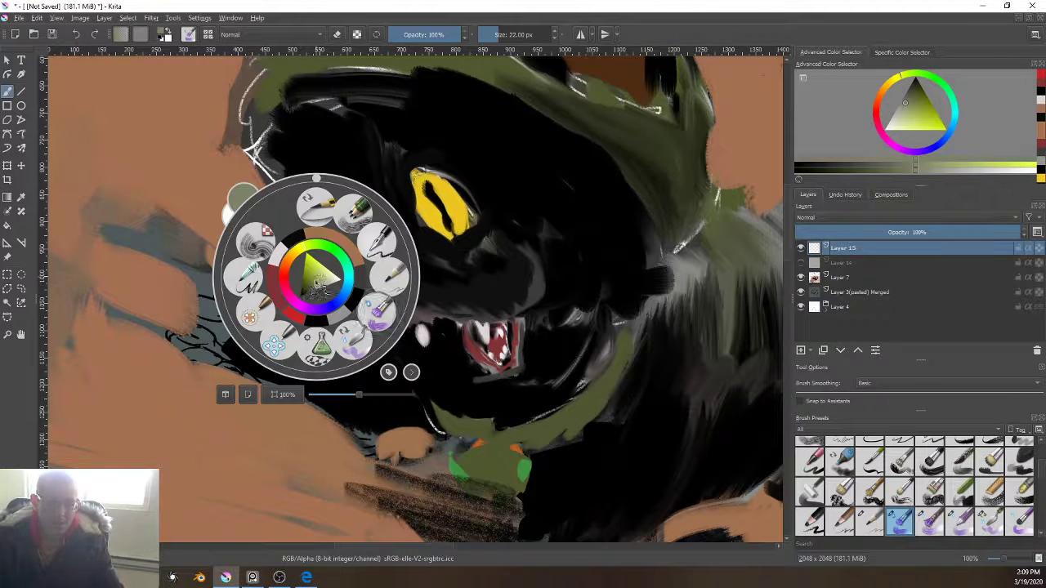
left_click(347, 351)
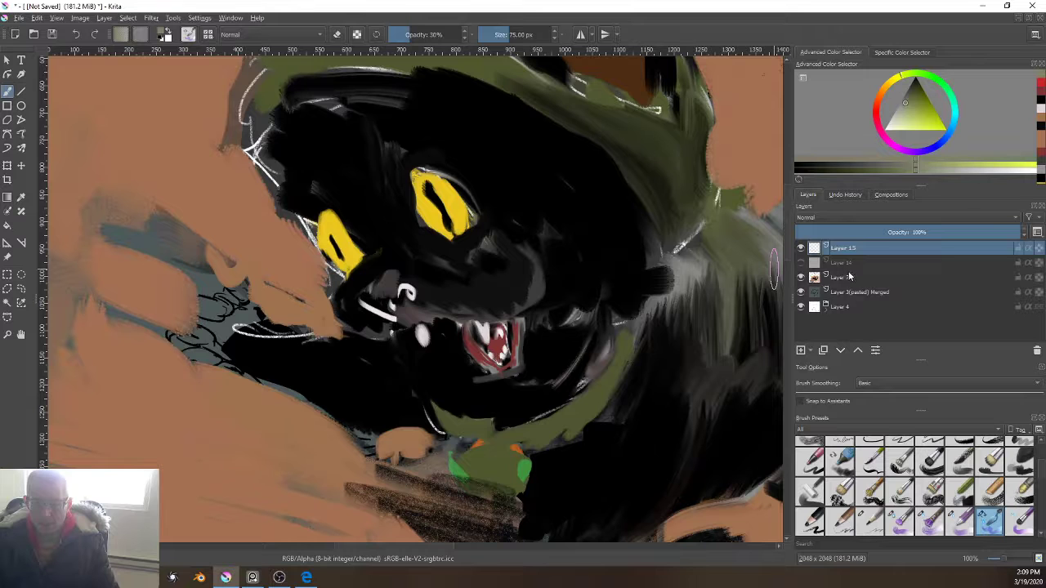
left_click(841, 277)
scroll(517, 311, "down", 3)
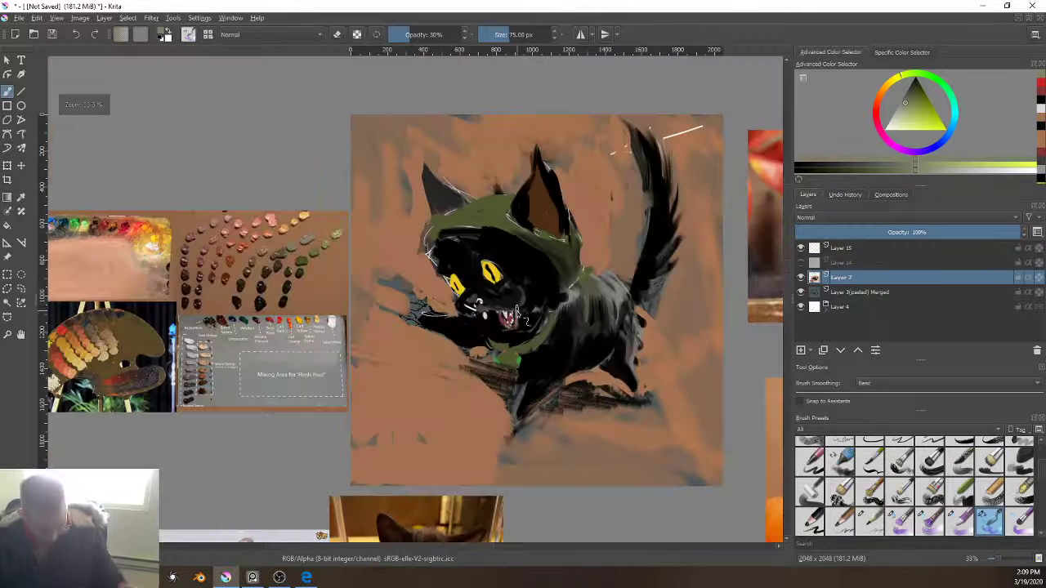
scroll(235, 365, "up", 2)
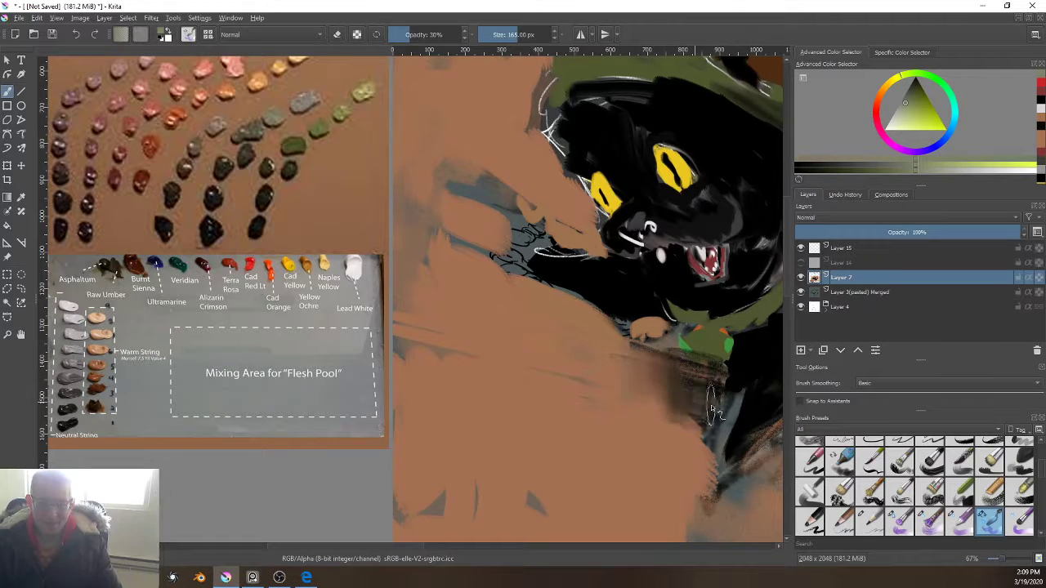
mouse_move(720, 414)
left_mouse_down()
mouse_move(705, 440)
mouse_move(671, 436)
mouse_move(714, 394)
mouse_move(688, 375)
left_mouse_up()
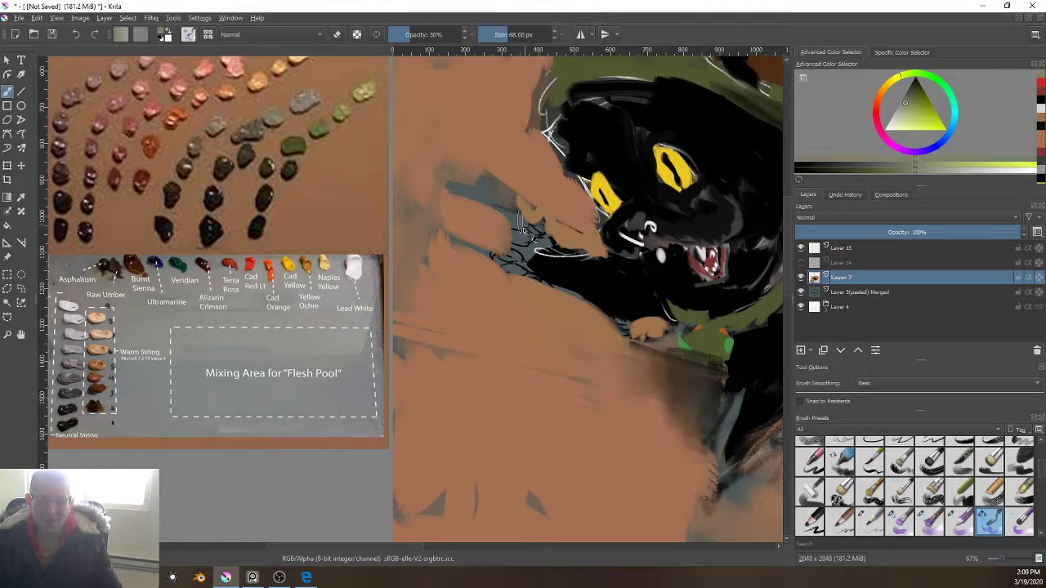
Step: Enlarge the blending brush to 215 px and smudge the blue-grey patch above the outstretched paw
key("bracketright")
key("bracketright")
key("bracketright")
key("bracketright")
key("bracketright")
key("bracketright")
key("bracketright")
key("bracketright")
key("bracketright")
key("bracketright")
key("bracketright")
key("bracketright")
key("bracketright")
key("bracketright")
key("bracketright")
key("bracketright")
mouse_move(454, 192)
left_mouse_down()
mouse_move(455, 170)
mouse_move(502, 180)
mouse_move(457, 167)
mouse_move(462, 196)
left_mouse_up()
Step: Sample the background brown, raise the brush opacity to 70%, and paint over the grey patch above the outstretched paw
left_click(488, 105, "ctrl")
key("o")
key("o")
key("o")
key("o")
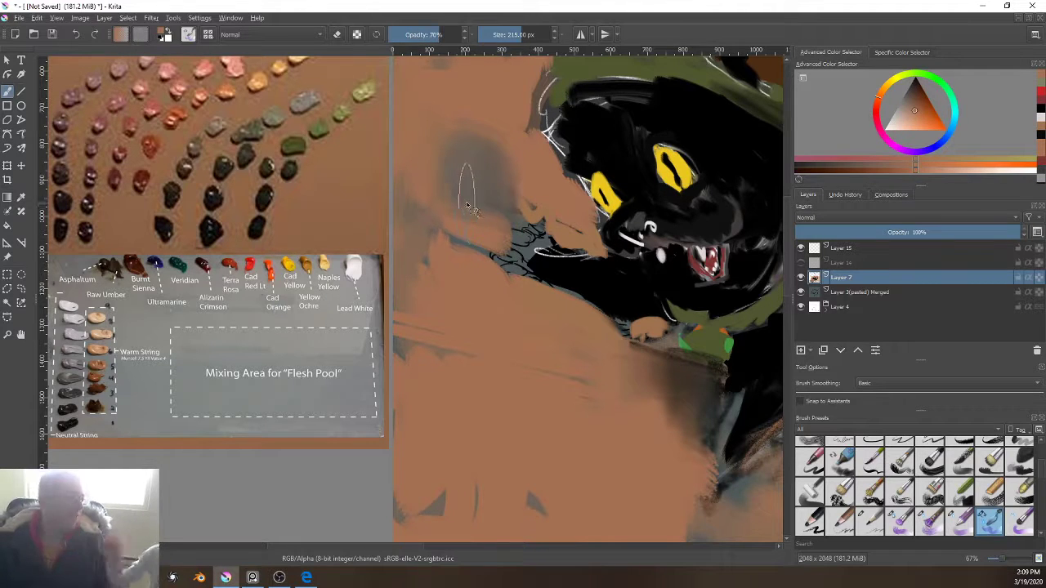
left_click_drag(485, 183, 465, 160)
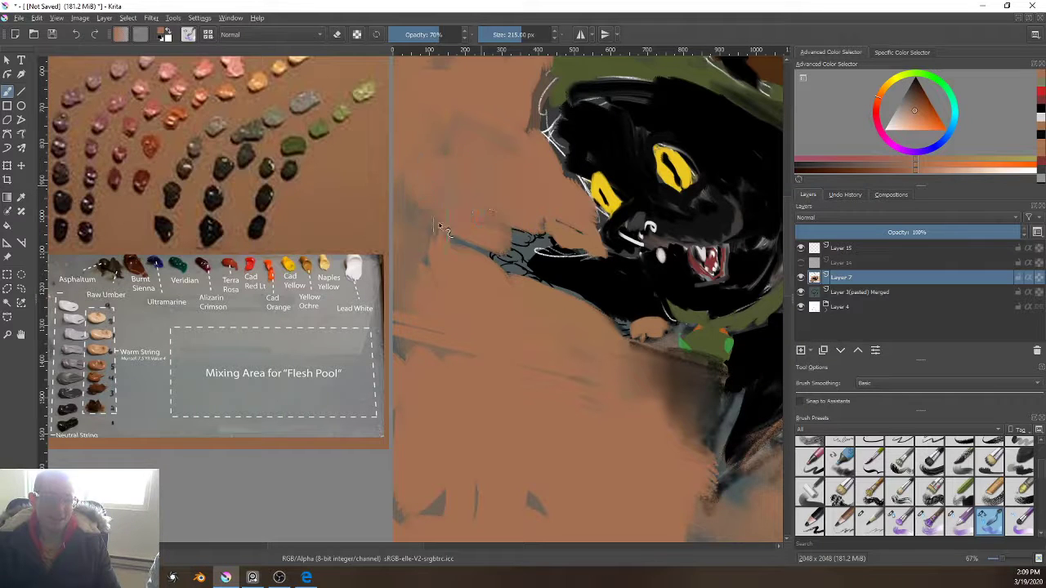
Step: Paint the sampled background brown over the remaining grey marks beside the outstretched paw and in the canvas's lower-left area
left_click_drag(439, 226, 447, 220)
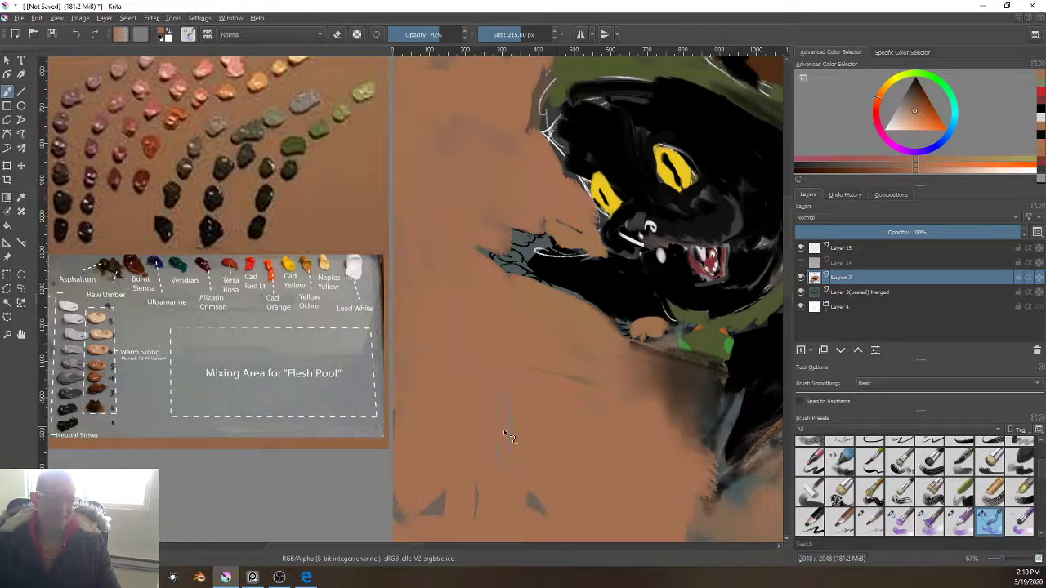
mouse_move(631, 468)
left_mouse_down()
mouse_move(366, 368)
mouse_move(357, 268)
left_mouse_up()
left_click_drag(389, 349, 491, 407)
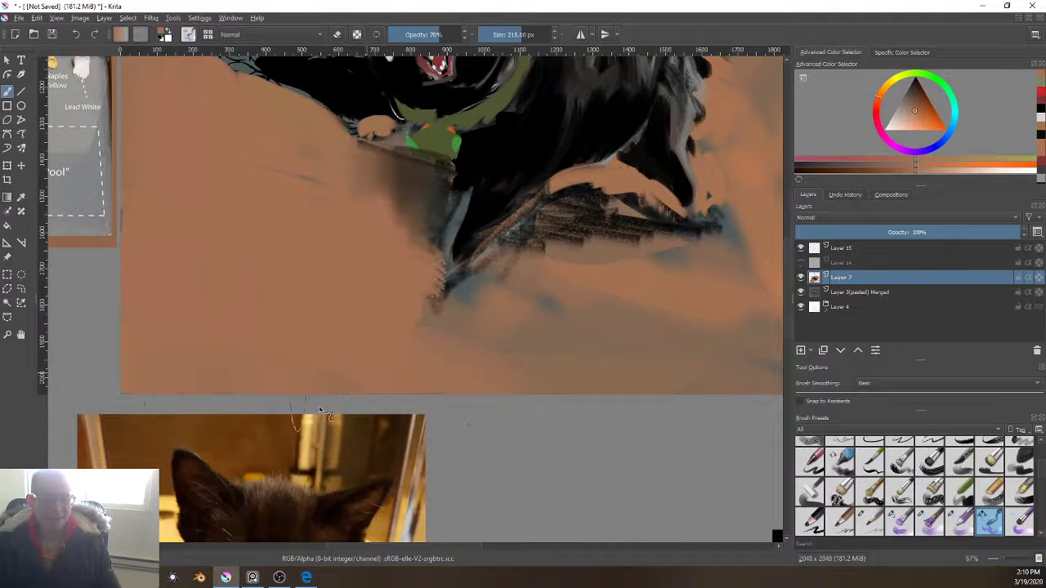
Step: Cover the blue-grey streaks on the ground below the cat and in the lower-right corner with the background brown
left_click_drag(615, 418, 363, 504)
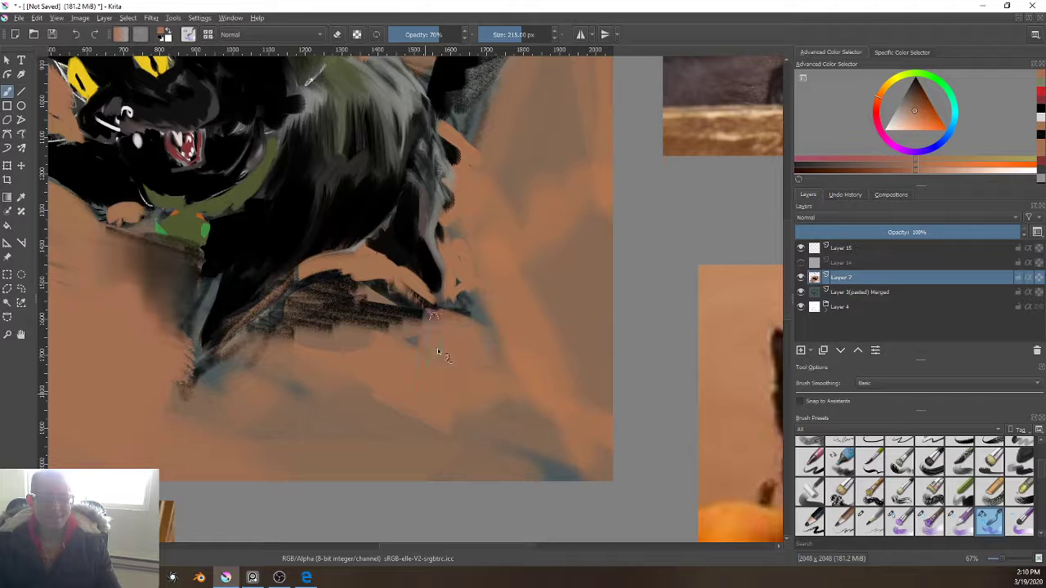
mouse_move(439, 352)
left_mouse_down()
mouse_move(209, 405)
mouse_move(316, 454)
mouse_move(496, 454)
left_mouse_up()
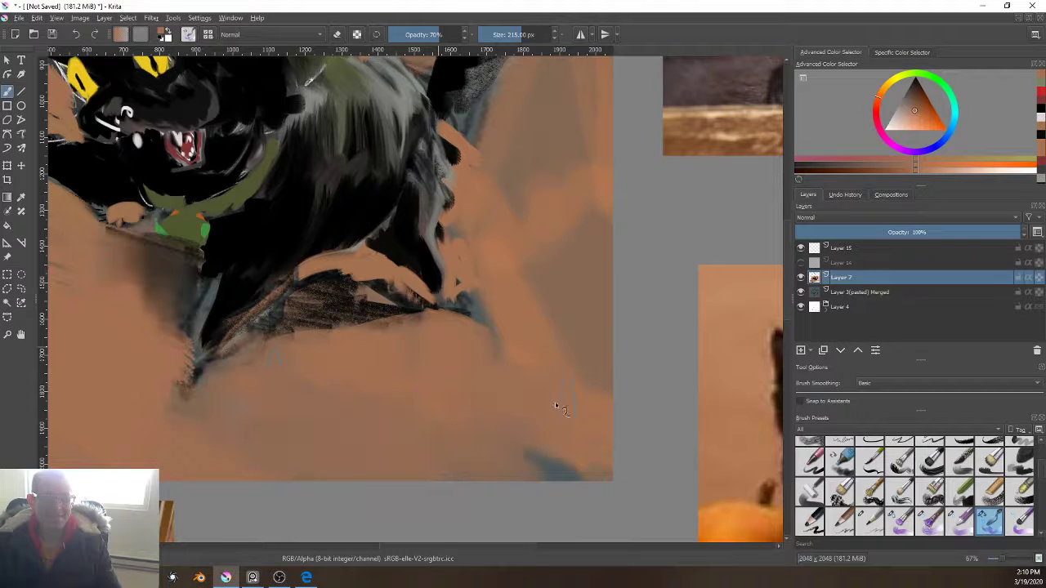
left_click_drag(532, 353, 659, 508)
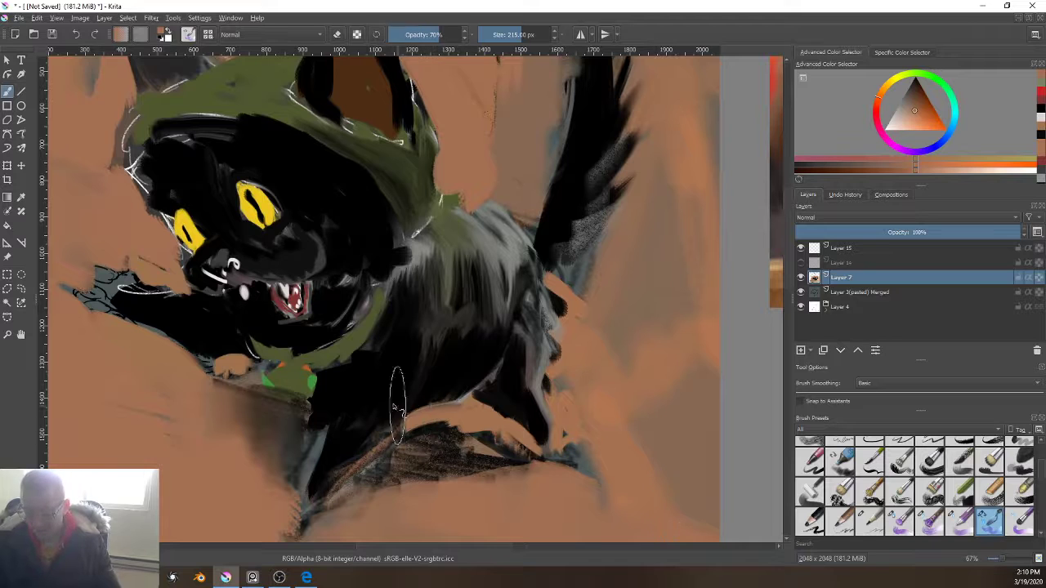
Step: Reduce the brush to 90 px, sample black from the cat, and paint a dark brown ground shadow below the forelegs and belly
mouse_move(471, 451)
left_mouse_down()
mouse_move(487, 453)
mouse_move(467, 443)
mouse_move(406, 453)
mouse_move(543, 441)
mouse_move(531, 449)
mouse_move(474, 427)
mouse_move(369, 474)
mouse_move(263, 437)
mouse_move(89, 433)
mouse_move(256, 427)
mouse_move(205, 494)
mouse_move(266, 480)
mouse_move(405, 415)
mouse_move(292, 447)
mouse_move(377, 439)
left_mouse_up()
key("bracketleft")
key("bracketleft")
key("bracketleft")
key("bracketleft")
key("bracketleft")
key("bracketleft")
key("[")
key("bracketleft")
key("bracketleft")
key("bracketleft")
key("bracketleft")
left_click(417, 402, "ctrl")
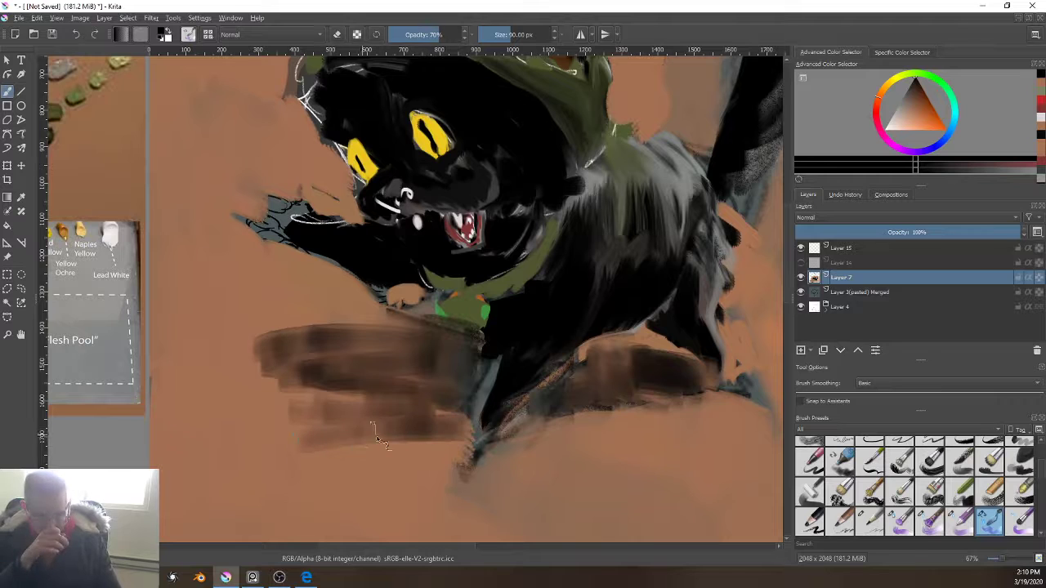
mouse_move(454, 413)
left_mouse_down()
mouse_move(278, 404)
mouse_move(209, 367)
mouse_move(265, 343)
mouse_move(389, 331)
left_mouse_up()
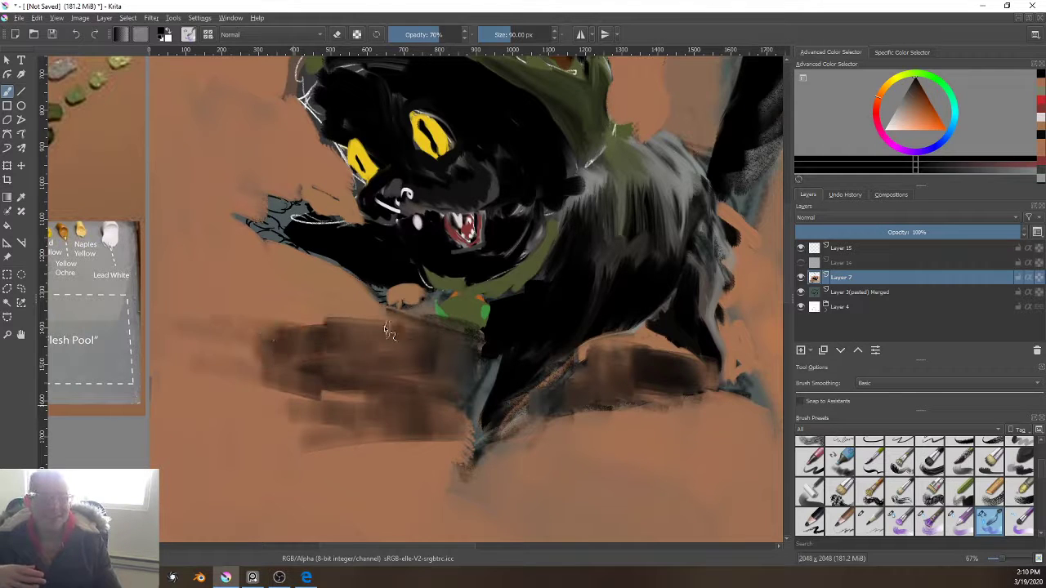
left_click_drag(423, 296, 336, 298)
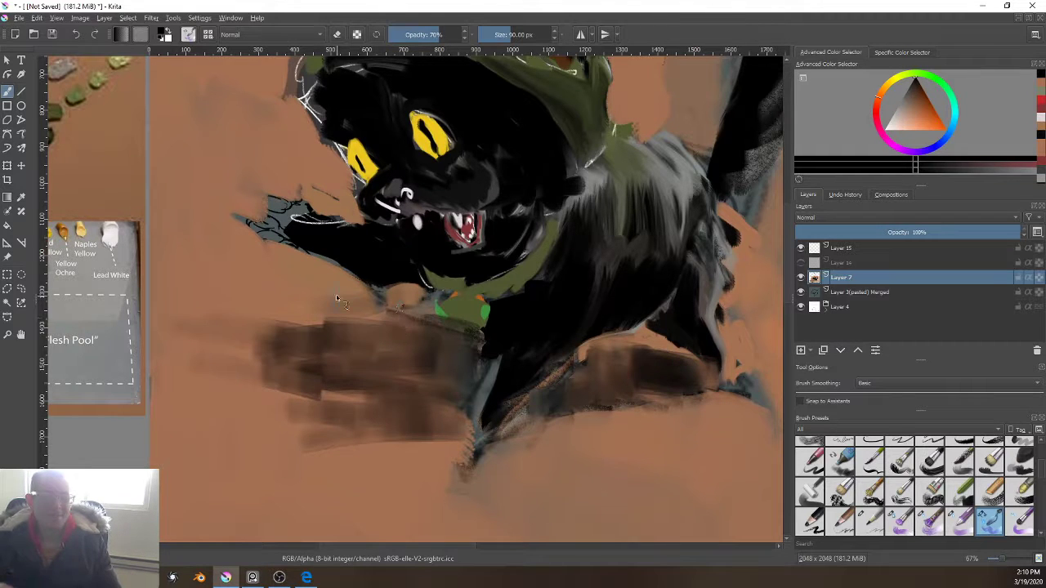
Step: Paint the hanging end of the scarf with its sampled olive green and touch up below it with the background brown
left_click(465, 303, "ctrl")
left_click_drag(456, 317, 470, 328)
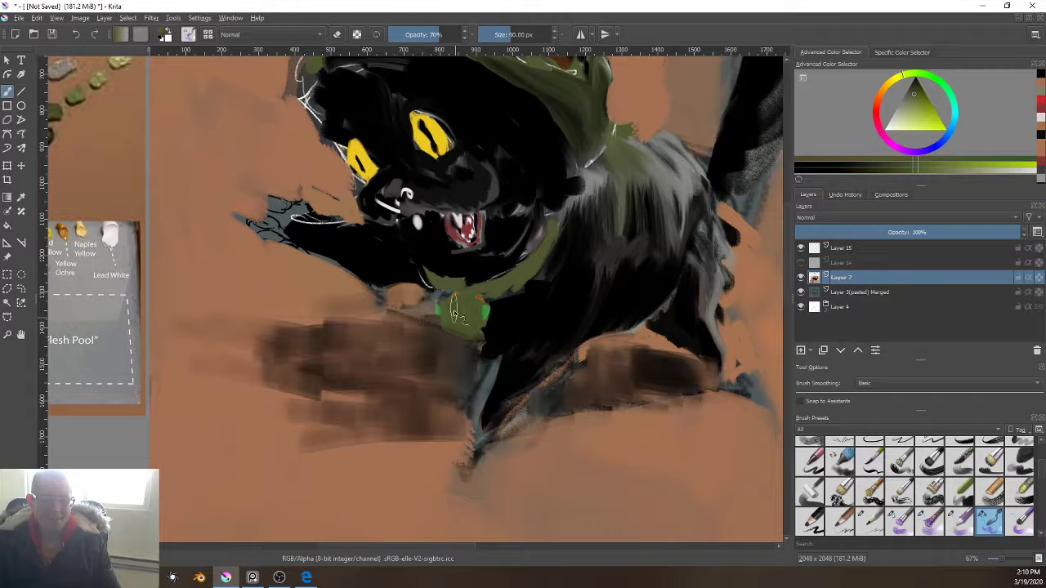
left_click(327, 283, "ctrl")
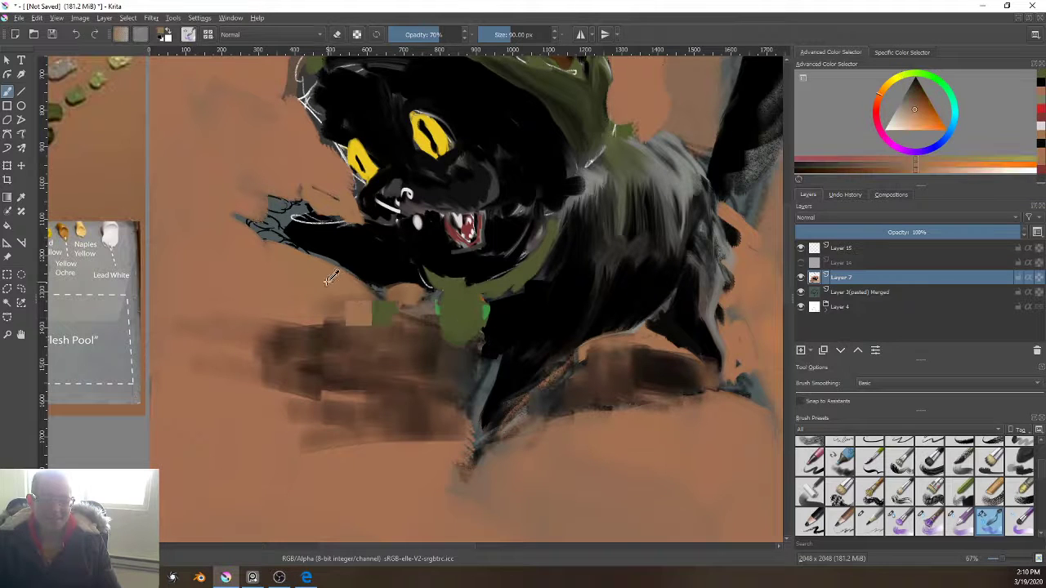
key("ctrl+plus")
key("bracketleft")
key("bracketleft")
mouse_move(520, 373)
left_mouse_down()
mouse_move(512, 362)
mouse_move(533, 465)
left_mouse_up()
Step: Sample the foreleg's blue-grey, enlarge the brush to 110 px, and paint soft vertical strokes down the supporting foreleg
left_click(531, 418, "ctrl")
key("bracketright")
left_click_drag(536, 420, 520, 469)
key("bracketright")
key("bracketright")
key("bracketright")
key("bracketright")
key("bracketright")
key("bracketright")
key("bracketright")
key("bracketright")
key("bracketright")
key("bracketright")
key("bracketright")
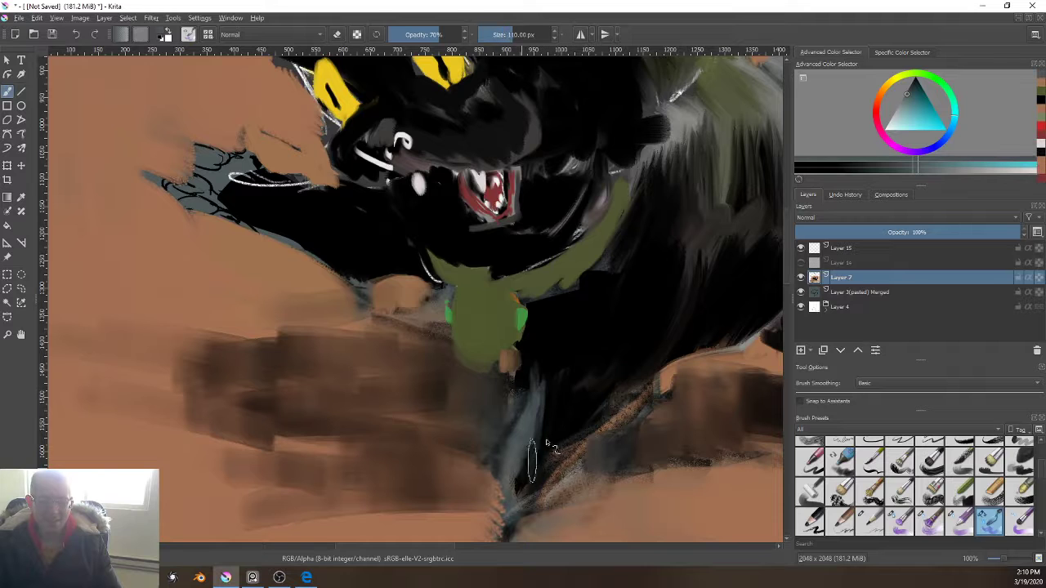
left_click_drag(543, 396, 533, 466)
mouse_move(521, 387)
left_mouse_down()
mouse_move(537, 436)
mouse_move(518, 475)
left_mouse_up()
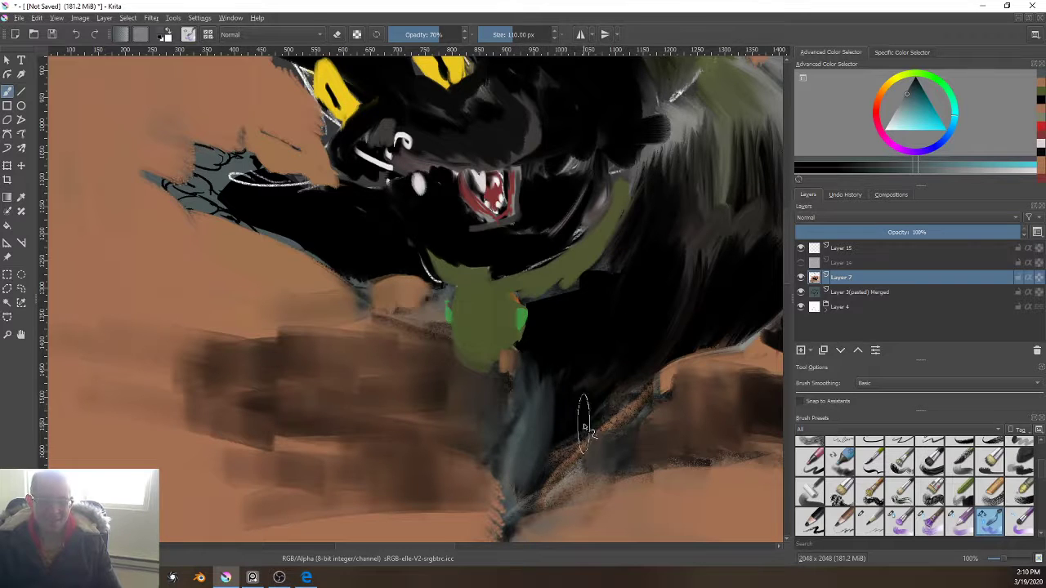
Step: Blend soft grey strokes down the hind leg and haunch
left_click_drag(601, 382, 450, 522)
mouse_move(708, 431)
left_mouse_down()
mouse_move(696, 497)
mouse_move(699, 462)
mouse_move(682, 461)
left_mouse_up()
left_click_drag(690, 377, 678, 451)
left_click_drag(704, 418, 714, 512)
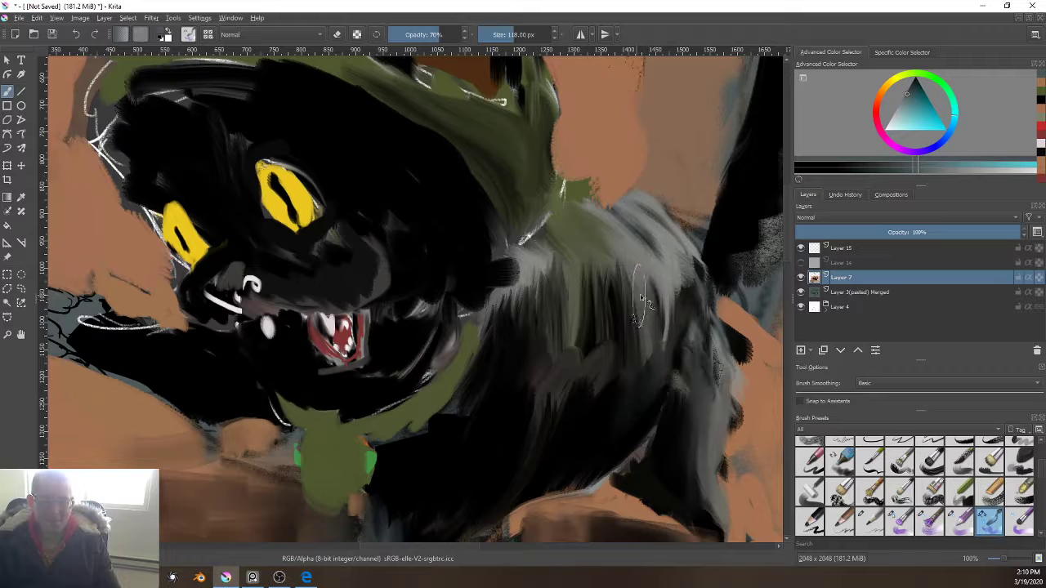
Step: Enlarge the blending brush to 176 px and smooth the streaky fur strokes across the cat's flank
key("bracketright")
key("bracketright")
key("bracketright")
key("bracketright")
key("bracketright")
key("bracketright")
key("bracketright")
mouse_move(684, 292)
left_mouse_down()
mouse_move(666, 310)
mouse_move(673, 332)
mouse_move(651, 347)
mouse_move(655, 371)
mouse_move(642, 334)
mouse_move(614, 383)
mouse_move(595, 384)
mouse_move(605, 334)
mouse_move(578, 335)
mouse_move(532, 424)
mouse_move(570, 429)
mouse_move(609, 409)
mouse_move(558, 433)
mouse_move(554, 310)
mouse_move(512, 341)
mouse_move(498, 303)
mouse_move(488, 354)
left_mouse_up()
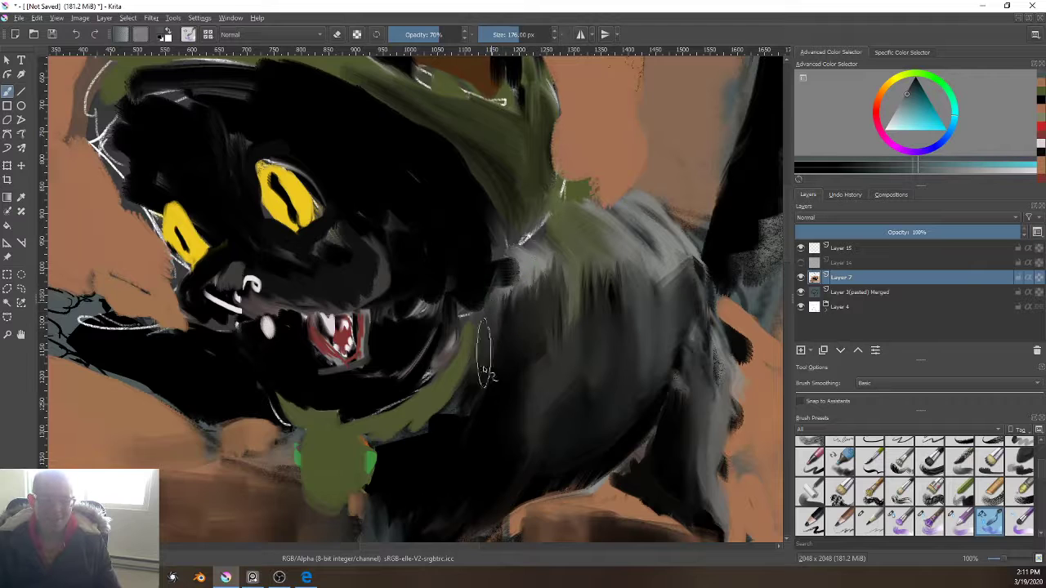
mouse_move(633, 268)
left_mouse_down()
mouse_move(665, 275)
mouse_move(620, 333)
mouse_move(625, 311)
mouse_move(682, 284)
mouse_move(653, 322)
mouse_move(656, 296)
mouse_move(647, 329)
mouse_move(637, 286)
left_mouse_up()
Step: Reduce the brush to 135 px and blend the olive and grey fur strokes on the shoulder and upper back
key("[")
key("[")
key("[")
key("[")
mouse_move(587, 260)
left_mouse_down()
mouse_move(564, 254)
mouse_move(542, 298)
mouse_move(523, 285)
left_mouse_up()
mouse_move(602, 294)
left_mouse_down()
mouse_move(678, 474)
mouse_move(584, 358)
left_mouse_up()
left_click_drag(657, 357, 594, 359)
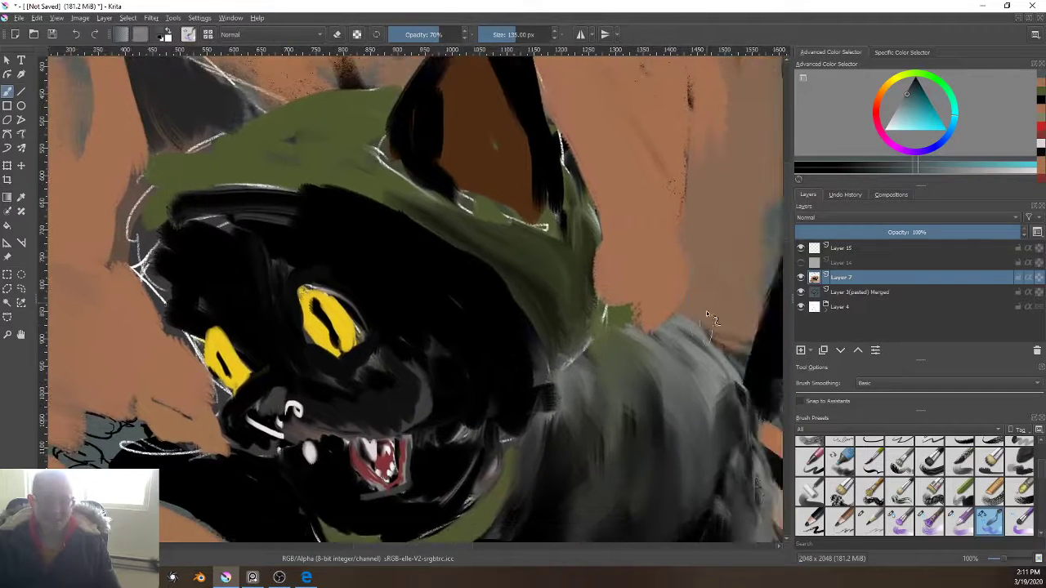
Step: Sample a grey from the back, reduce the brush to 90 px, and paint along the top of the back beside the hood
left_click(654, 347, "ctrl")
key("bracketleft")
key("bracketleft")
key("bracketleft")
key("bracketleft")
key("bracketleft")
key("bracketleft")
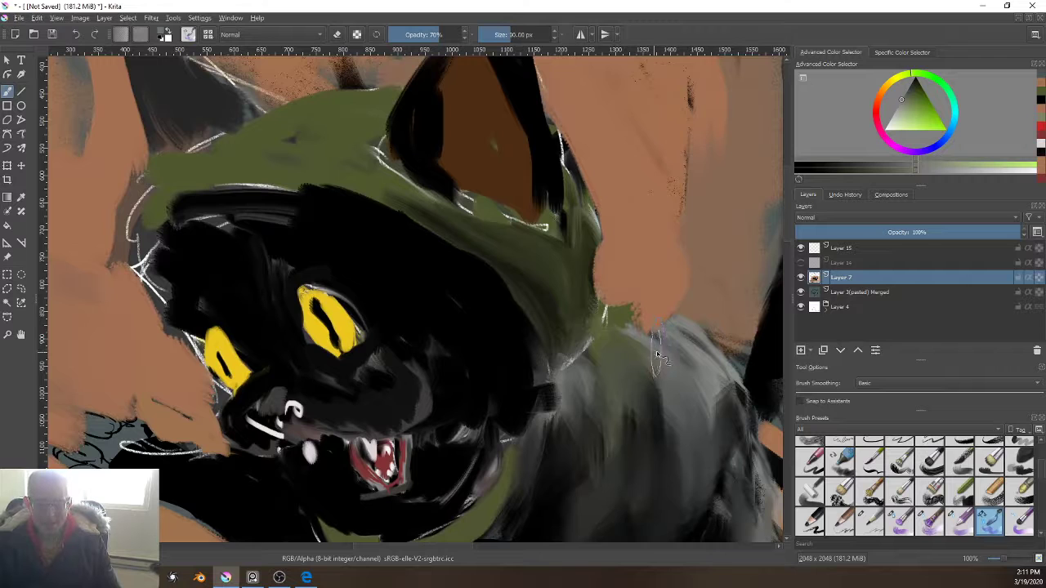
mouse_move(643, 338)
left_mouse_down()
mouse_move(611, 338)
mouse_move(549, 400)
mouse_move(597, 384)
mouse_move(555, 465)
mouse_move(683, 363)
mouse_move(669, 375)
mouse_move(622, 350)
mouse_move(631, 361)
mouse_move(596, 368)
left_mouse_up()
Step: Sample a dark grey from the flank and shade the fur on the upper back with an 84 px brush
left_click(571, 463, "ctrl")
key("bracketright")
key("bracketright")
key("bracketright")
key("bracketright")
key("bracketright")
key("bracketright")
key("bracketright")
key("bracketright")
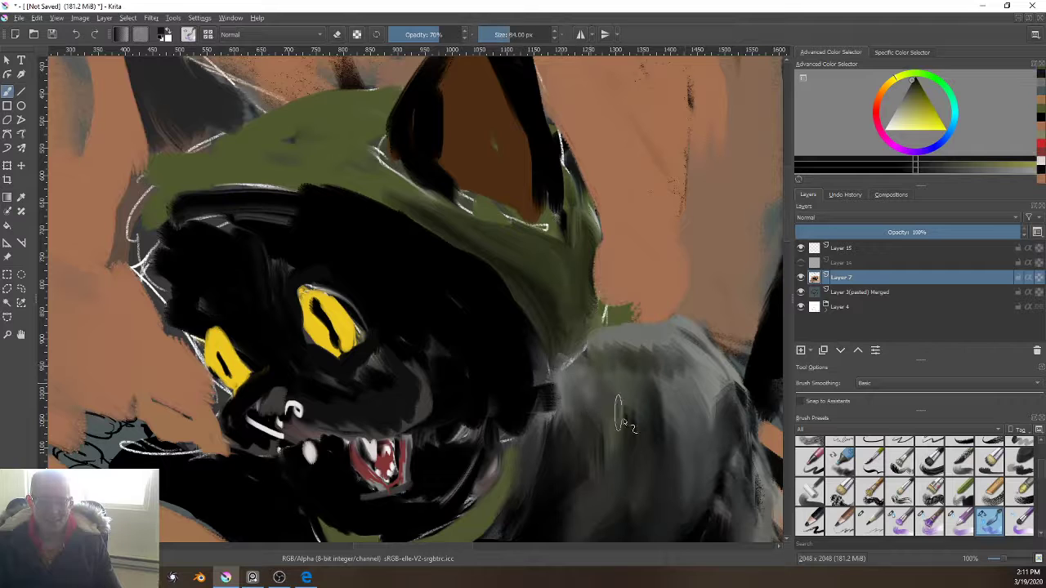
mouse_move(620, 409)
left_mouse_down()
mouse_move(640, 422)
mouse_move(644, 379)
mouse_move(677, 364)
left_mouse_up()
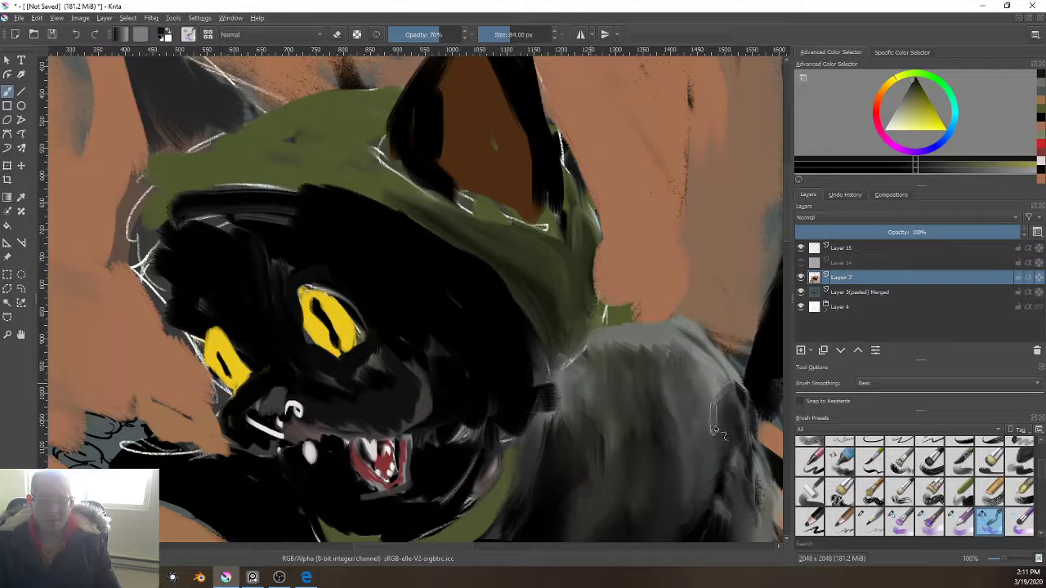
Step: Sample near-black from the body and shade the crease between flank and hind leg, enlarging the brush to 103 px
mouse_move(691, 449)
left_mouse_down()
mouse_move(612, 316)
mouse_move(612, 329)
left_mouse_up()
left_click_drag(641, 392, 642, 272)
left_click(644, 428, "ctrl")
left_click_drag(643, 404, 647, 397)
left_click_drag(649, 334, 641, 264)
left_click_drag(656, 406, 651, 263)
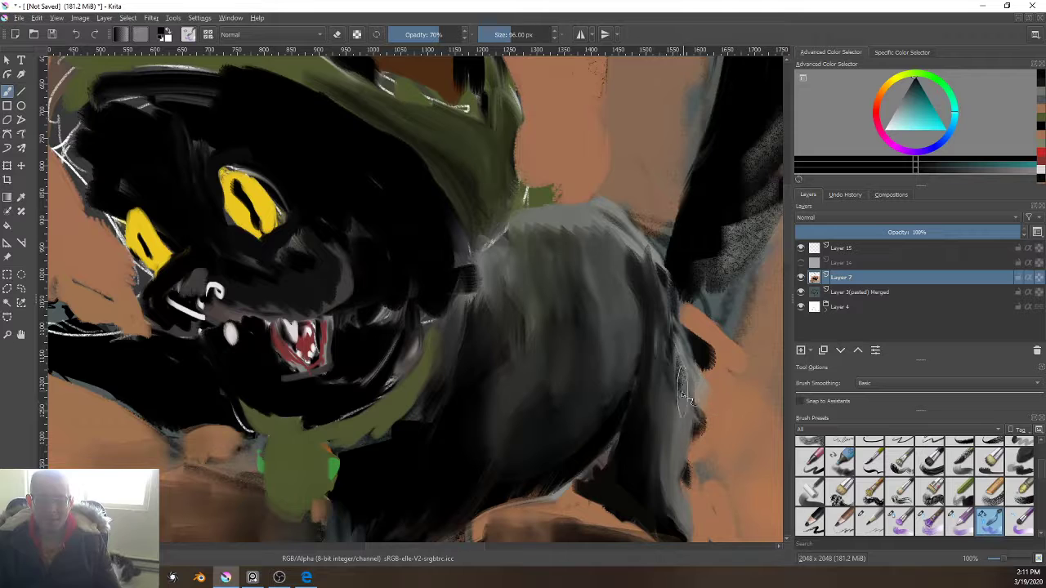
key("bracketright")
key("bracketright")
key("bracketright")
mouse_move(670, 412)
left_mouse_down()
mouse_move(680, 363)
mouse_move(642, 296)
mouse_move(651, 403)
mouse_move(648, 279)
left_mouse_up()
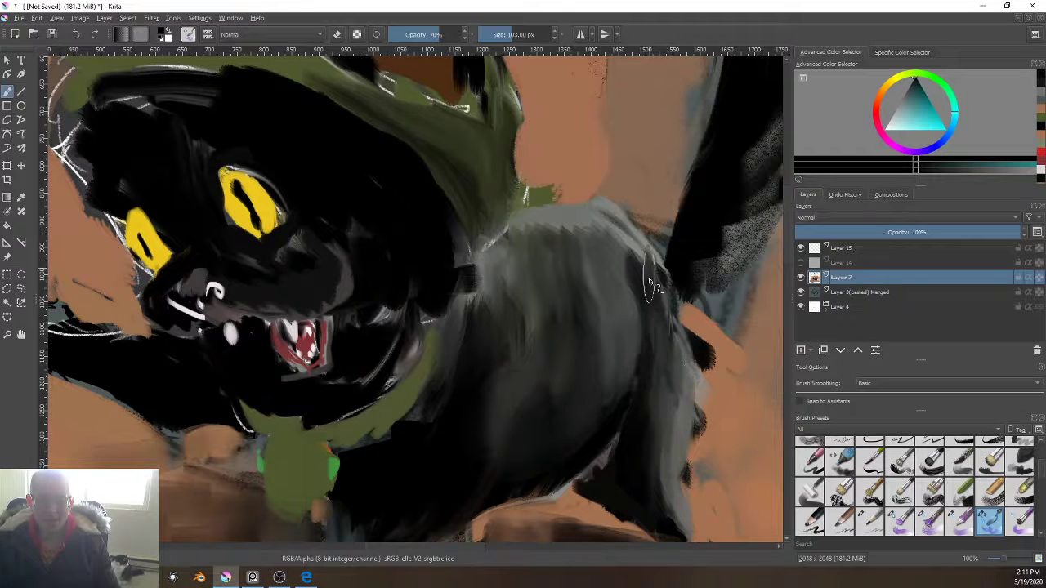
Step: Sample the dark fur tones and paint over the gap between belly and hind leg, shrinking the brush to 47 px
left_click(624, 461, "ctrl")
key("bracketleft")
key("bracketleft")
mouse_move(625, 455)
left_mouse_down()
mouse_move(581, 479)
mouse_move(562, 476)
left_mouse_up()
key("bracketleft")
key("bracketleft")
key("bracketleft")
key("bracketleft")
key("bracketleft")
key("bracketleft")
key("bracketleft")
key("bracketleft")
left_click(551, 482, "ctrl")
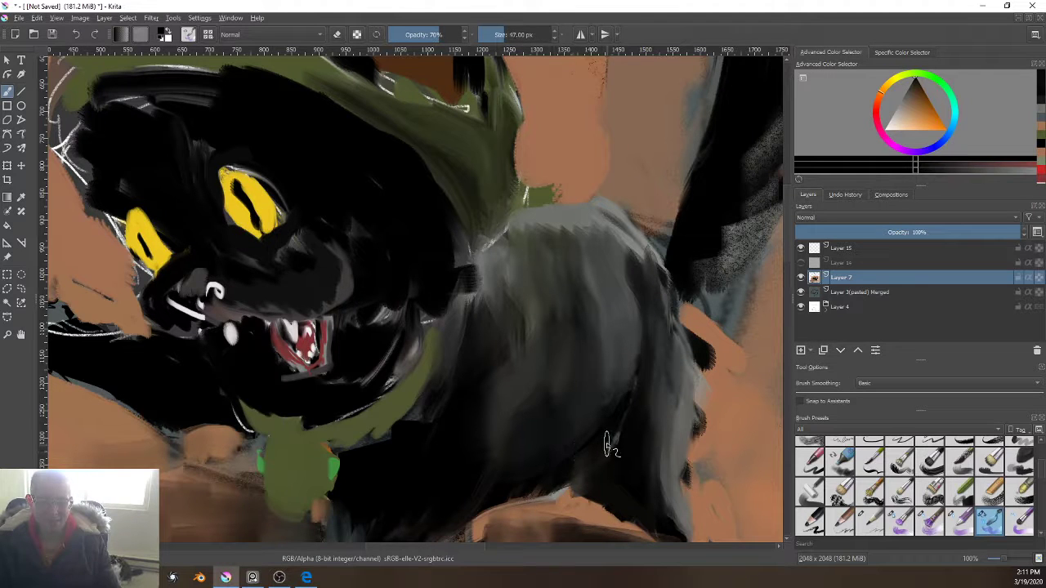
mouse_move(552, 482)
left_mouse_down()
mouse_move(561, 453)
mouse_move(604, 440)
left_mouse_up()
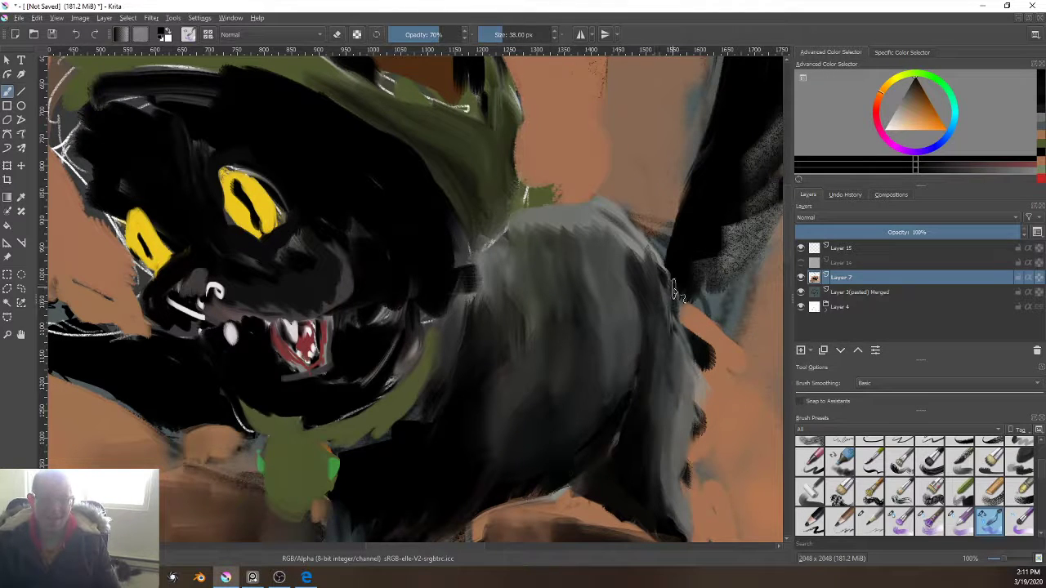
Step: Sample black from the tail, enlarge the brush to 96 px, and blend the speckled tail base and the tail's inner edge
left_click_drag(616, 356, 505, 474)
left_click(591, 336, "ctrl")
key("]")
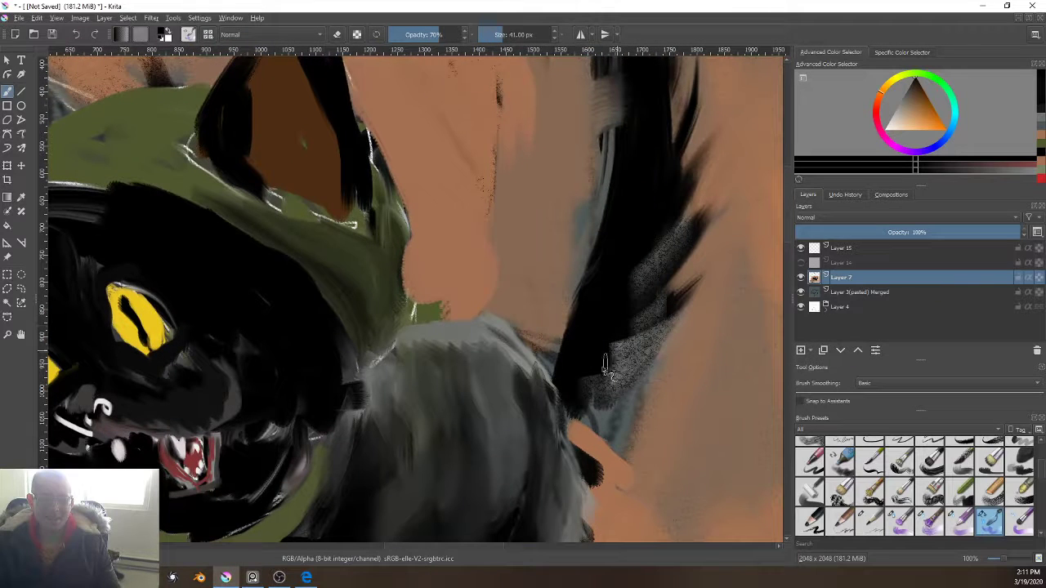
mouse_move(607, 384)
left_mouse_down()
mouse_move(601, 359)
mouse_move(611, 344)
mouse_move(605, 381)
mouse_move(665, 339)
mouse_move(657, 301)
mouse_move(593, 341)
mouse_move(564, 334)
mouse_move(562, 354)
mouse_move(567, 318)
mouse_move(550, 290)
mouse_move(576, 296)
mouse_move(549, 305)
mouse_move(543, 339)
left_mouse_up()
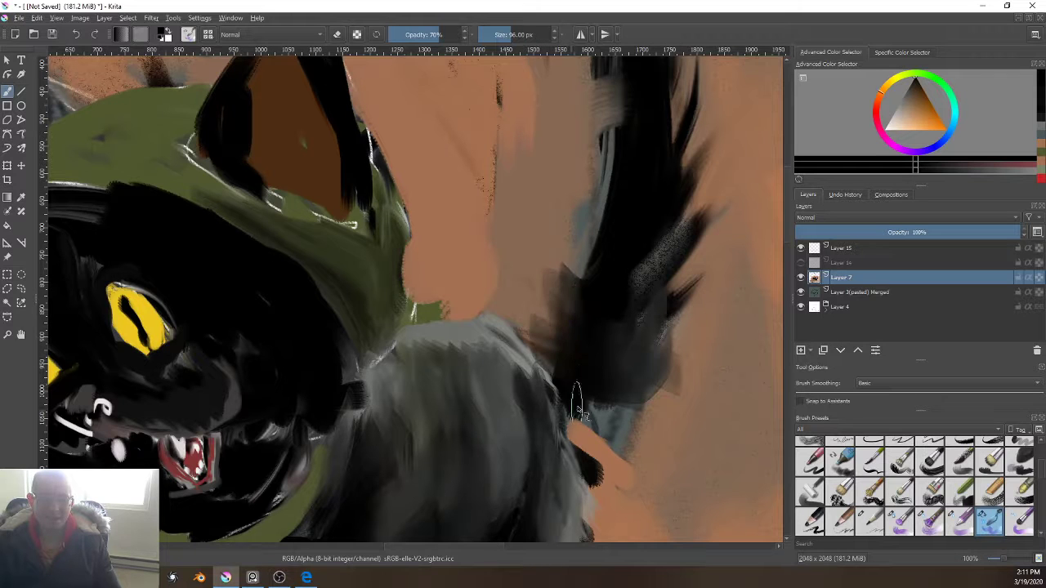
left_click_drag(604, 330, 562, 458)
mouse_move(532, 365)
left_mouse_down()
mouse_move(555, 415)
mouse_move(567, 354)
mouse_move(544, 328)
left_mouse_up()
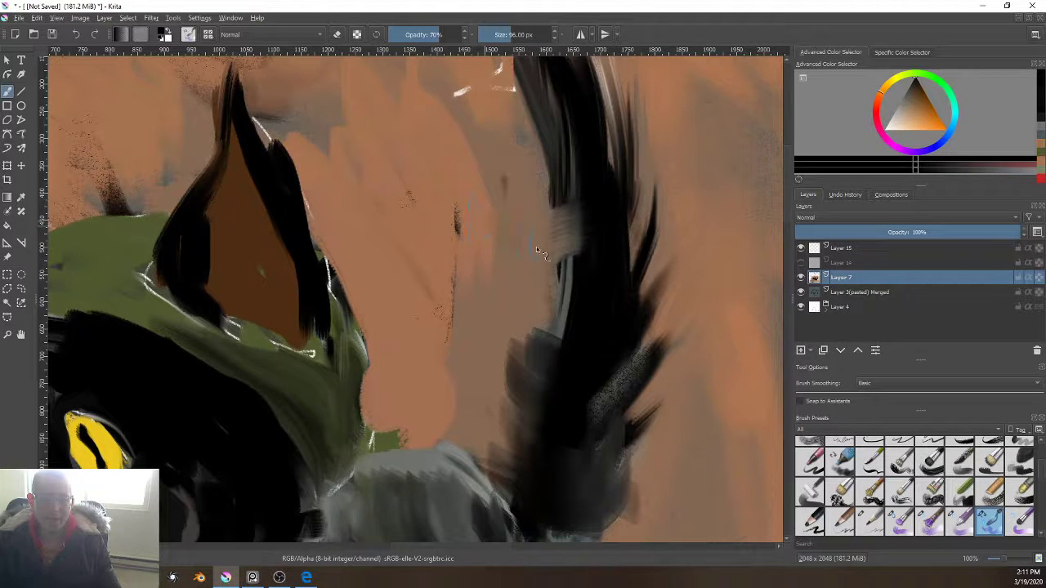
left_click_drag(599, 268, 471, 228)
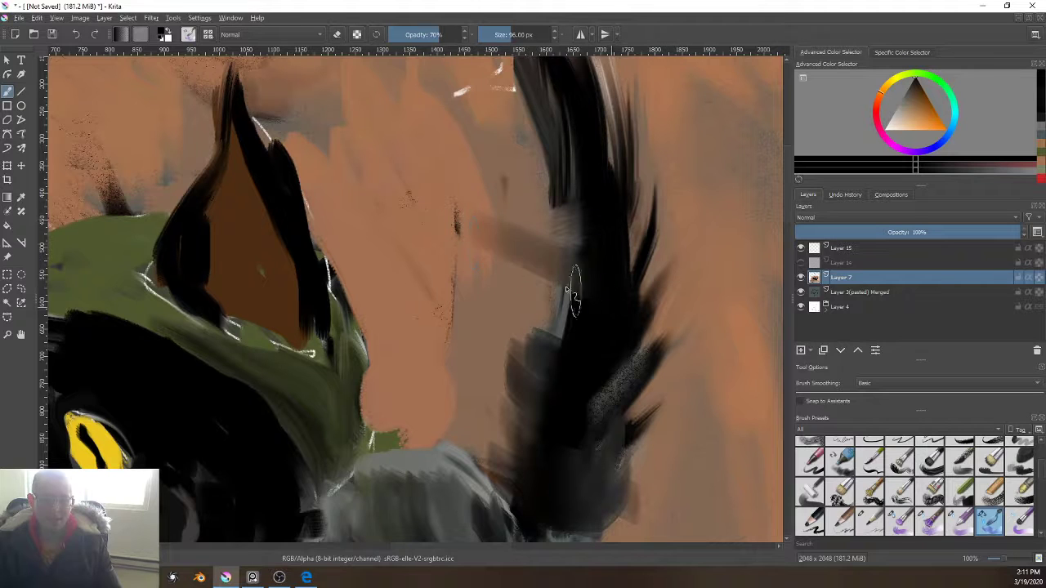
Step: Switch from the blending brush to the bristly paint brush preset at 100% opacity
right_click(492, 265)
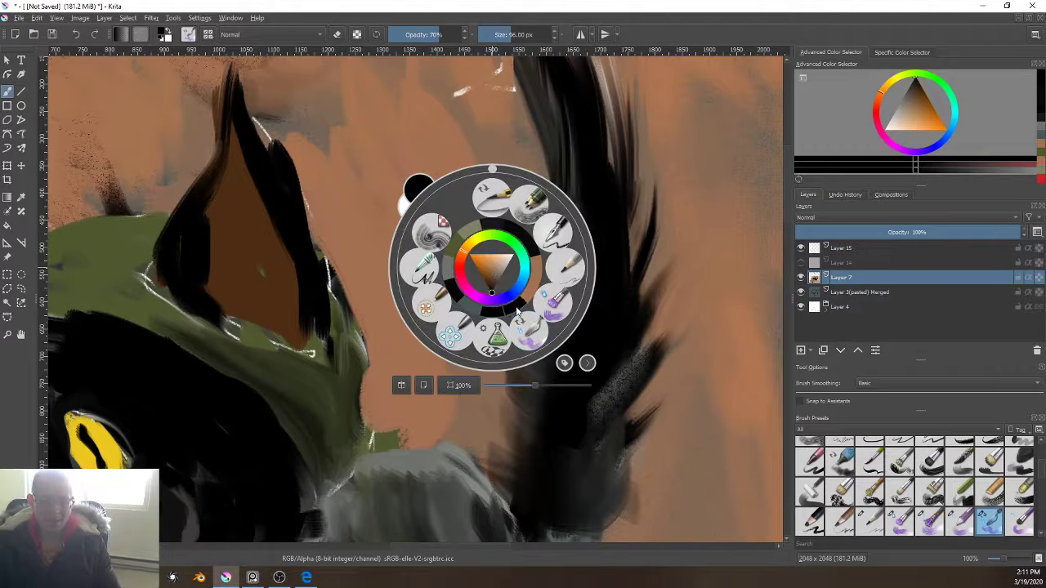
left_click(520, 316)
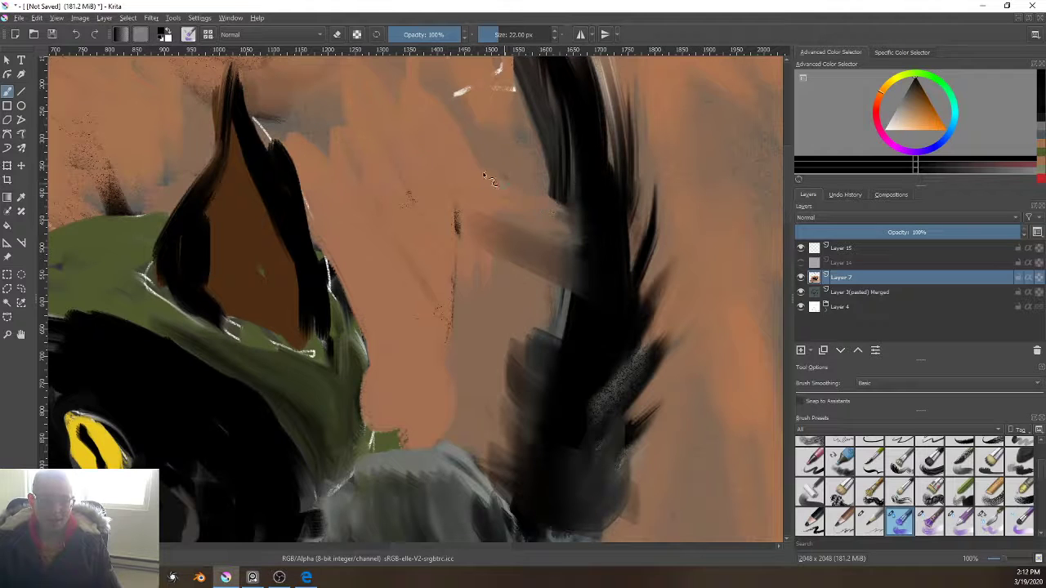
left_click_drag(582, 203, 469, 173)
left_click_drag(596, 233, 449, 174)
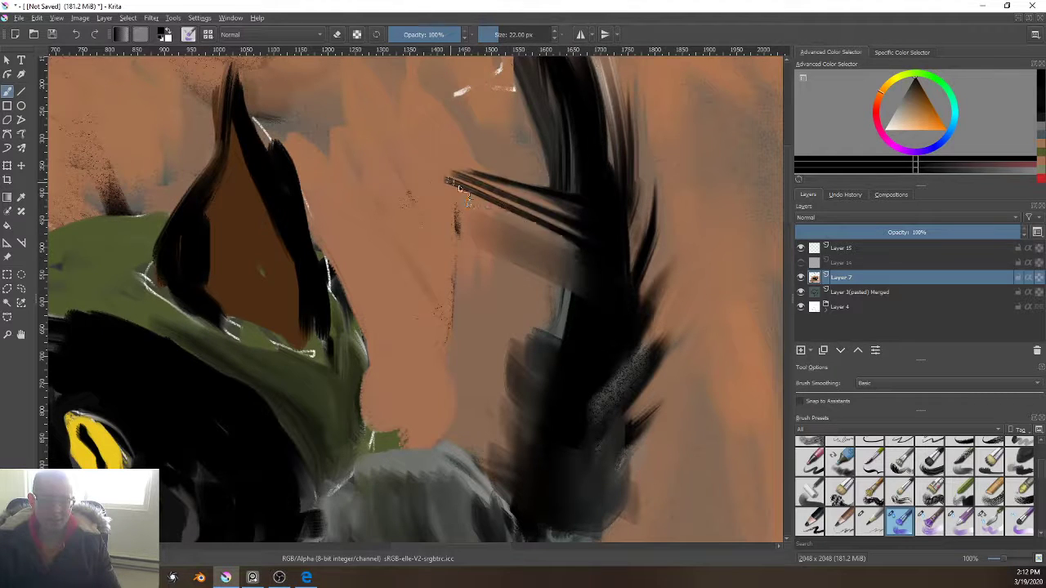
left_click_drag(580, 263, 460, 204)
scroll(575, 255, "down", 4)
scroll(561, 260, "up", 3)
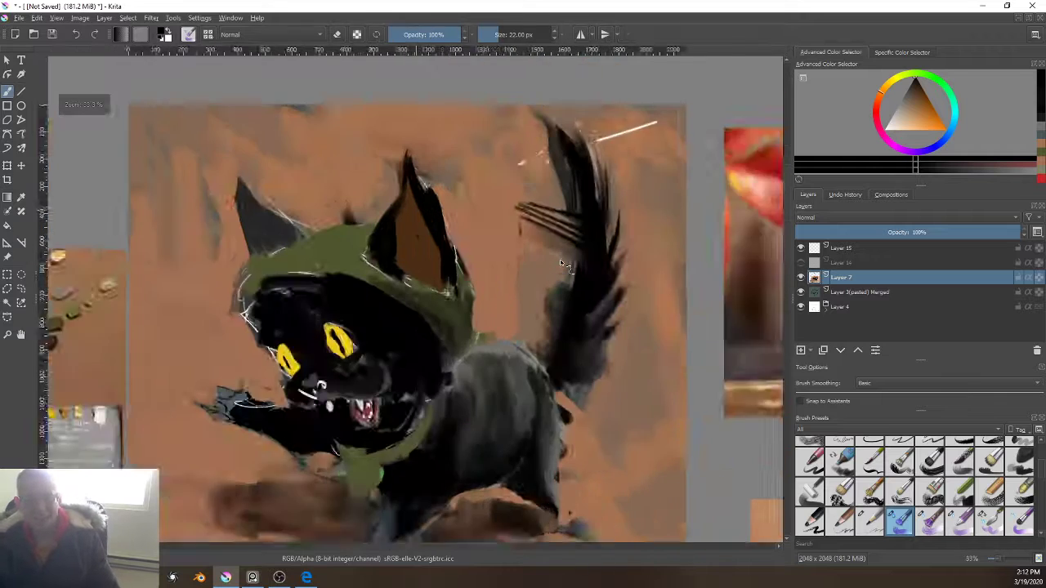
key("ctrl+z")
key("ctrl+z")
key("ctrl+z")
key("ctrl+z")
key("ctrl+z")
key("ctrl+z")
key("ctrl+z")
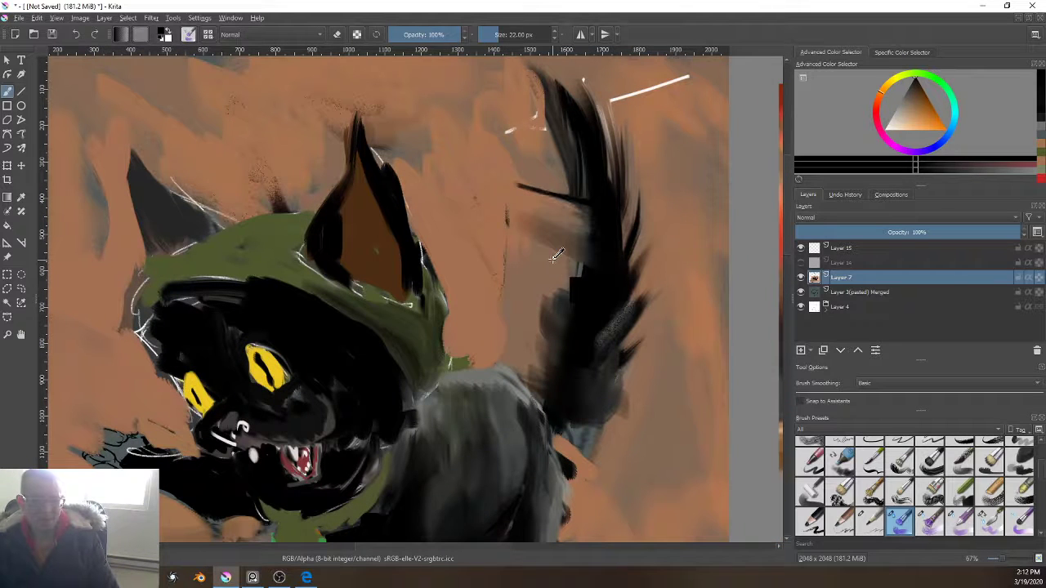
Step: Enlarge the bristle brush to 78 px and paint bushy black fur strokes along the whole tail up to its tip
key("bracketright")
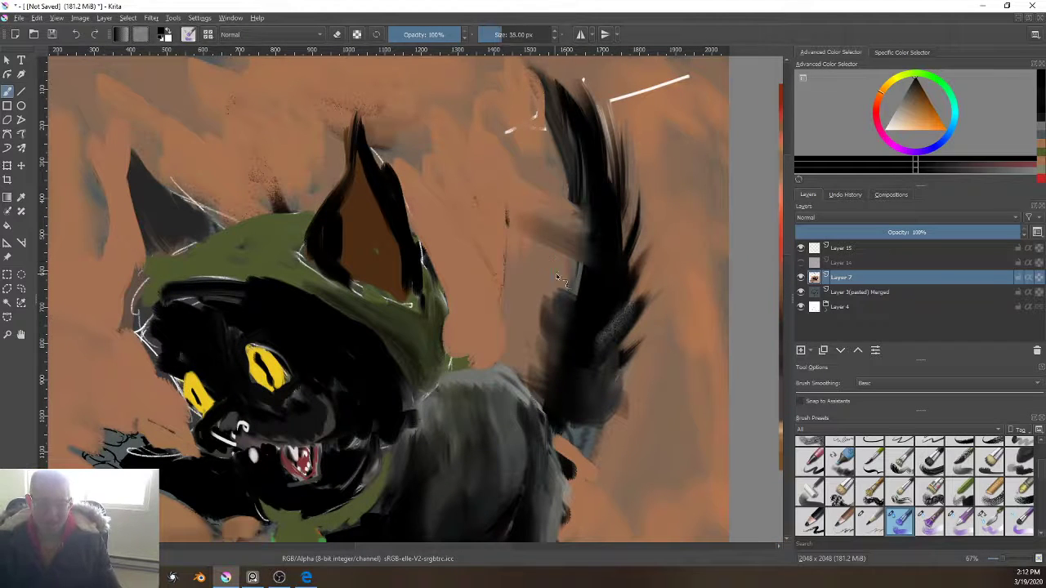
key("bracketright")
key("bracketright")
key("bracketright")
key("bracketright")
key("bracketright")
key("bracketright")
key("bracketright")
key("bracketright")
key("bracketright")
key("bracketright")
key("bracketright")
left_click_drag(584, 289, 535, 280)
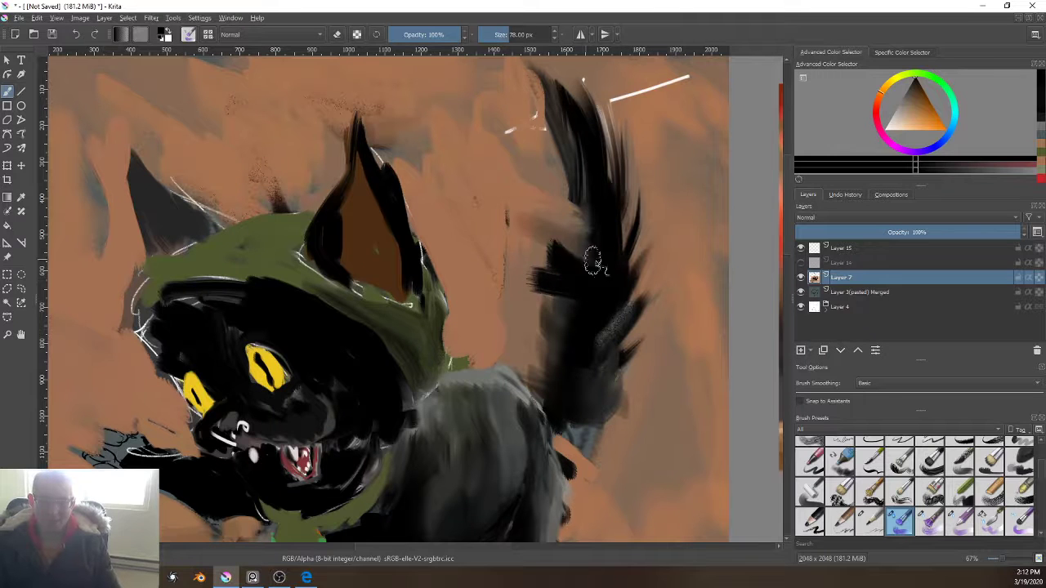
mouse_move(595, 263)
left_mouse_down()
mouse_move(544, 205)
mouse_move(569, 172)
mouse_move(553, 143)
mouse_move(561, 226)
mouse_move(553, 203)
mouse_move(577, 234)
mouse_move(567, 332)
mouse_move(552, 330)
mouse_move(560, 367)
mouse_move(550, 368)
mouse_move(587, 386)
mouse_move(581, 401)
mouse_move(612, 368)
mouse_move(626, 371)
left_mouse_up()
mouse_move(591, 341)
left_mouse_down()
mouse_move(634, 339)
mouse_move(602, 321)
mouse_move(644, 271)
left_mouse_up()
mouse_move(609, 303)
left_mouse_down()
mouse_move(641, 260)
mouse_move(635, 294)
mouse_move(645, 242)
mouse_move(609, 166)
mouse_move(570, 131)
mouse_move(606, 75)
left_mouse_up()
mouse_move(580, 205)
left_mouse_down()
mouse_move(489, 340)
mouse_move(616, 218)
left_mouse_up()
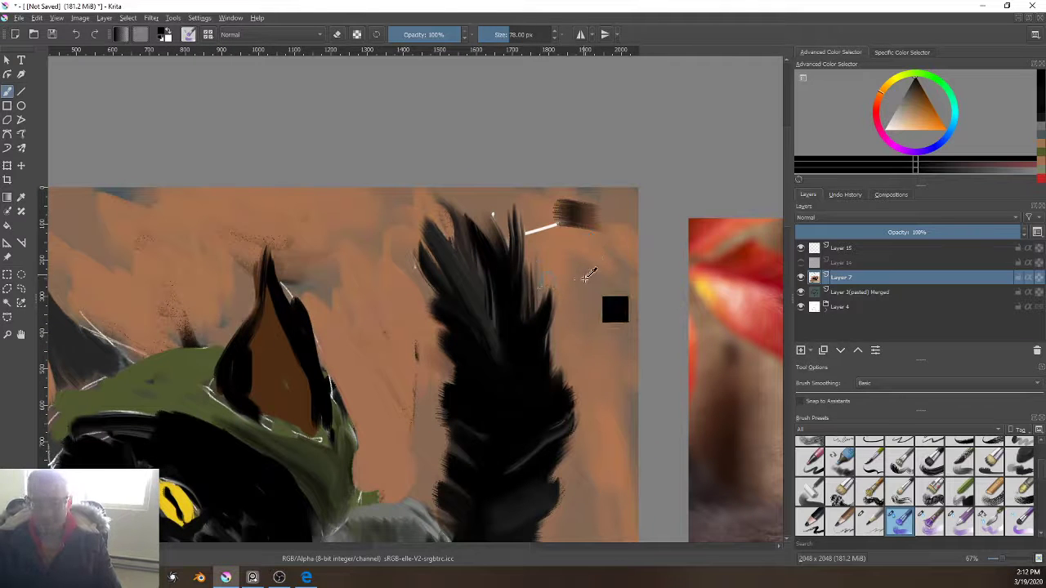
Step: Sample the background brown and paint over the dark test patch and white sketch line beside the tail tip
left_click(584, 265, "ctrl")
left_click_drag(594, 237, 601, 233)
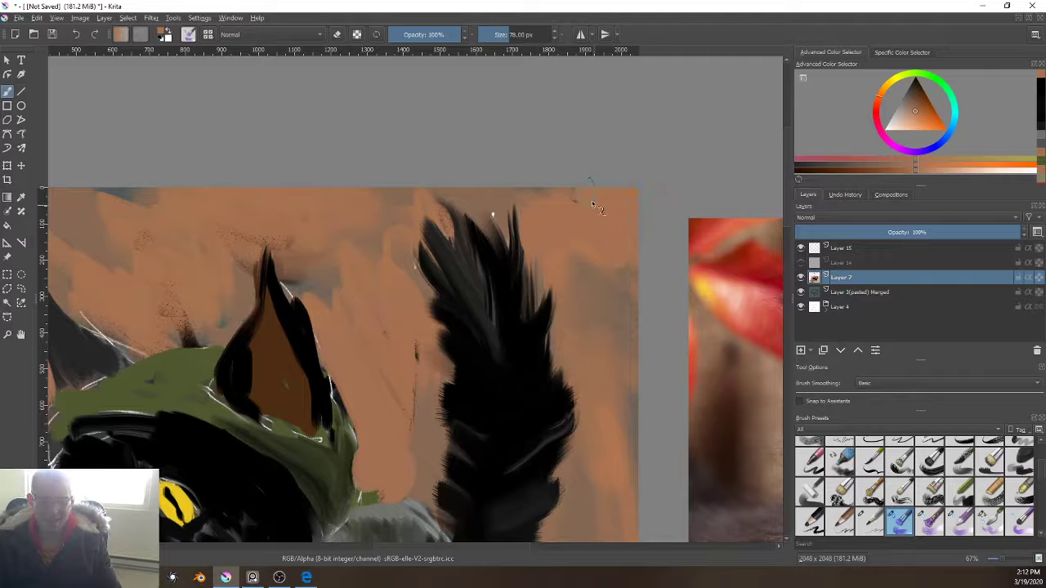
Step: Examine the whole painting beside its reference photos, and inspect the cat's face, mouth and shoulder up close
scroll(467, 211, "down", 5)
scroll(494, 248, "up", 3)
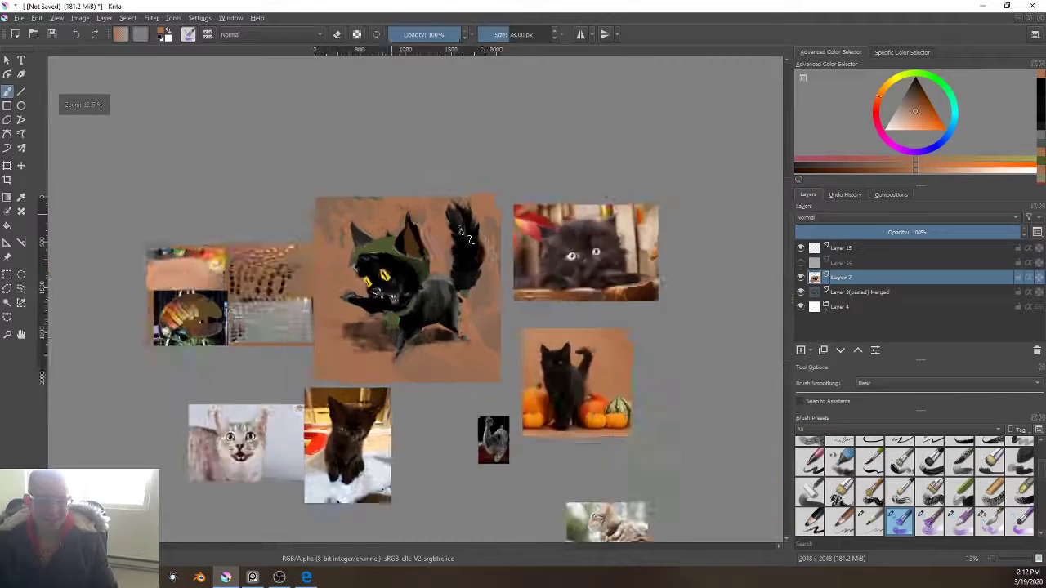
scroll(426, 256, "up", 6)
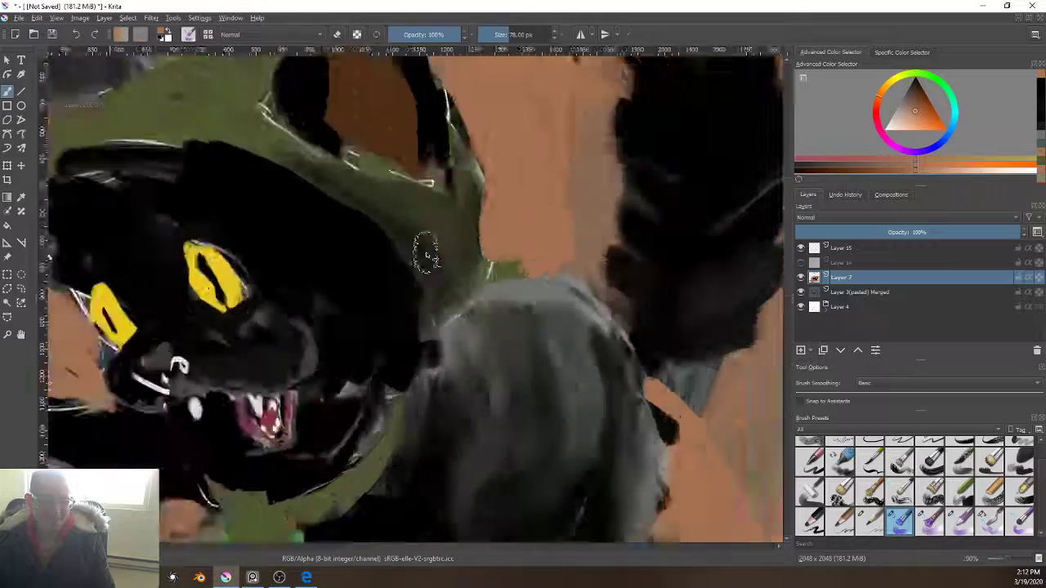
scroll(384, 286, "up", 1)
left_click_drag(367, 296, 449, 119)
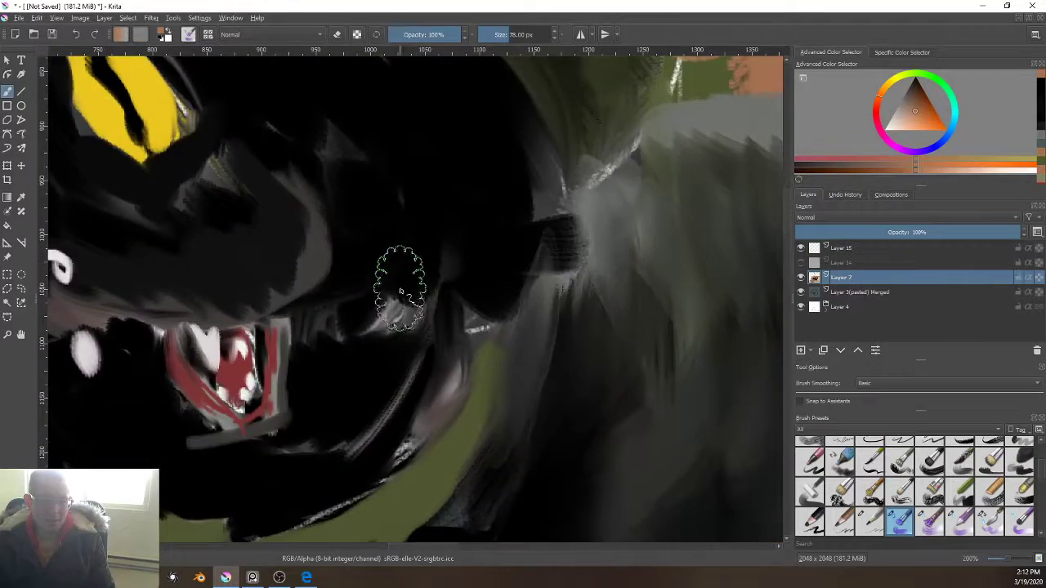
scroll(400, 280, "down", 2)
scroll(324, 329, "up", 3)
scroll(324, 329, "down", 5)
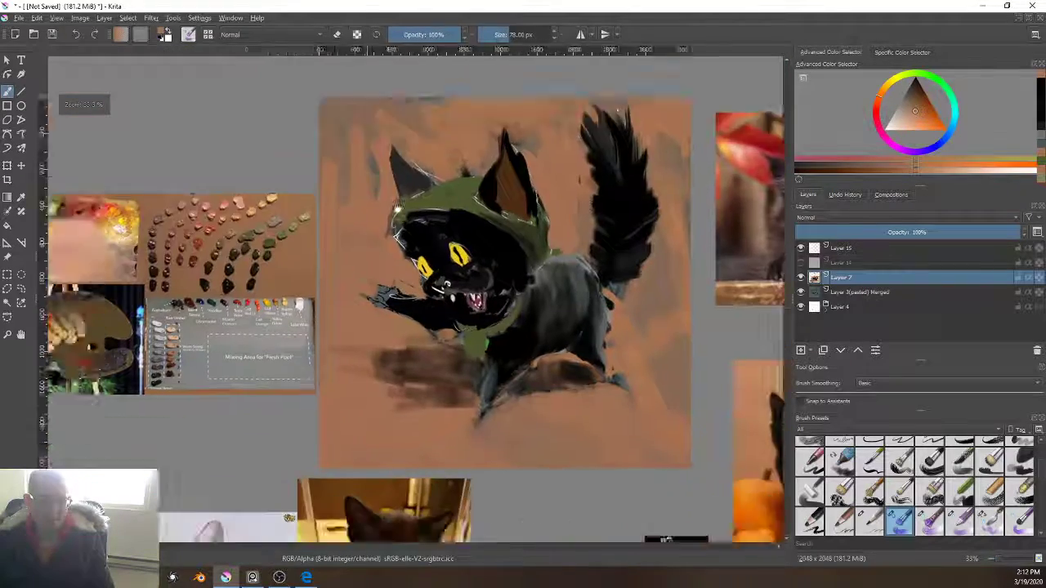
Step: Switch from the bristle brush to a 60 px textured brush preset and sample near-black from the cat's lower chest
left_click_drag(398, 207, 290, 102)
right_click(227, 267)
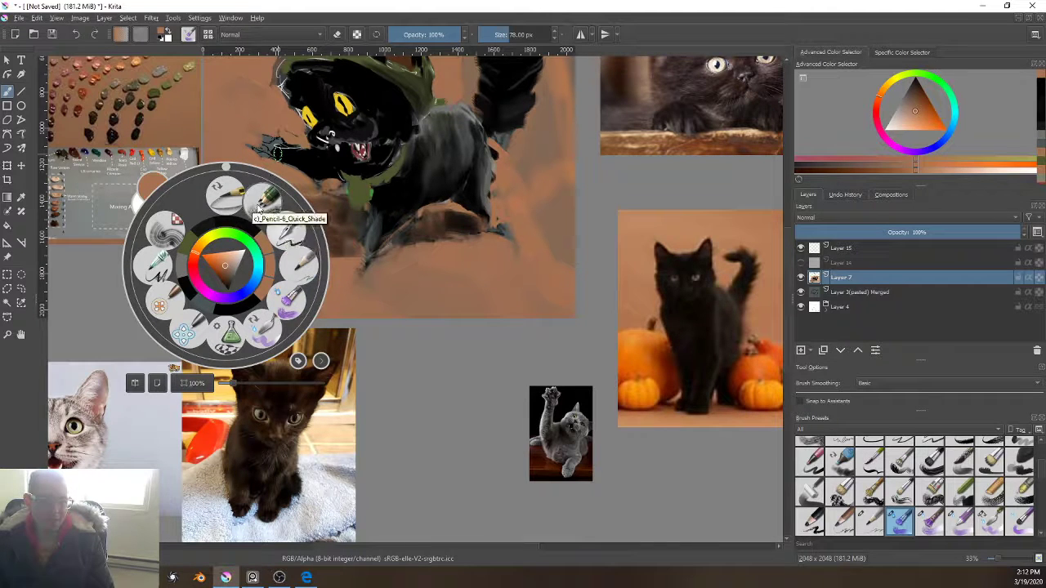
left_click(276, 229)
mouse_move(394, 207)
left_mouse_down()
mouse_move(406, 219)
mouse_move(450, 166)
left_mouse_up()
scroll(451, 233, "up", 4)
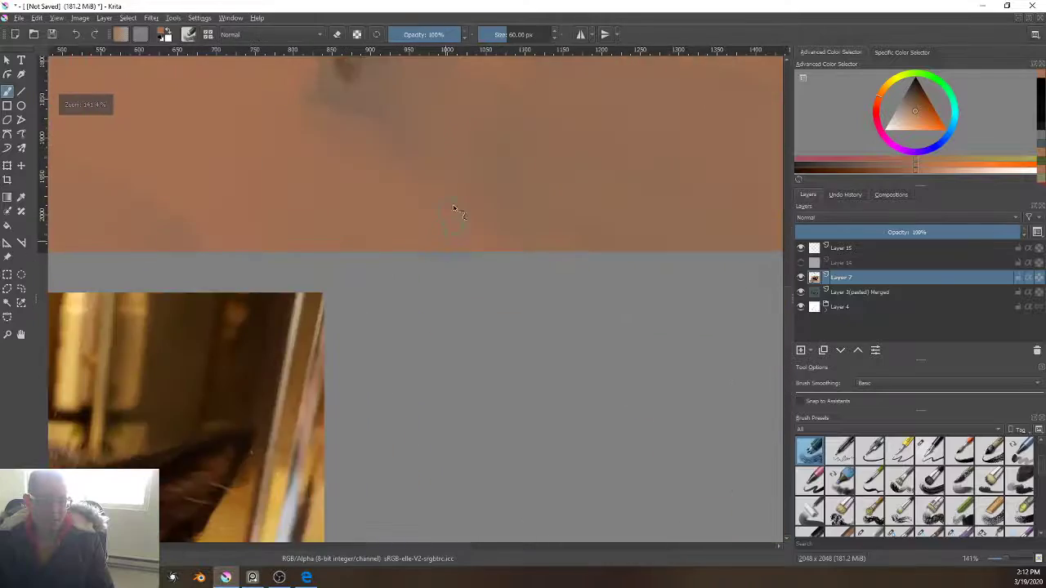
left_click_drag(456, 123, 466, 574)
left_click_drag(453, 268, 397, 359)
left_click(439, 346, "ctrl")
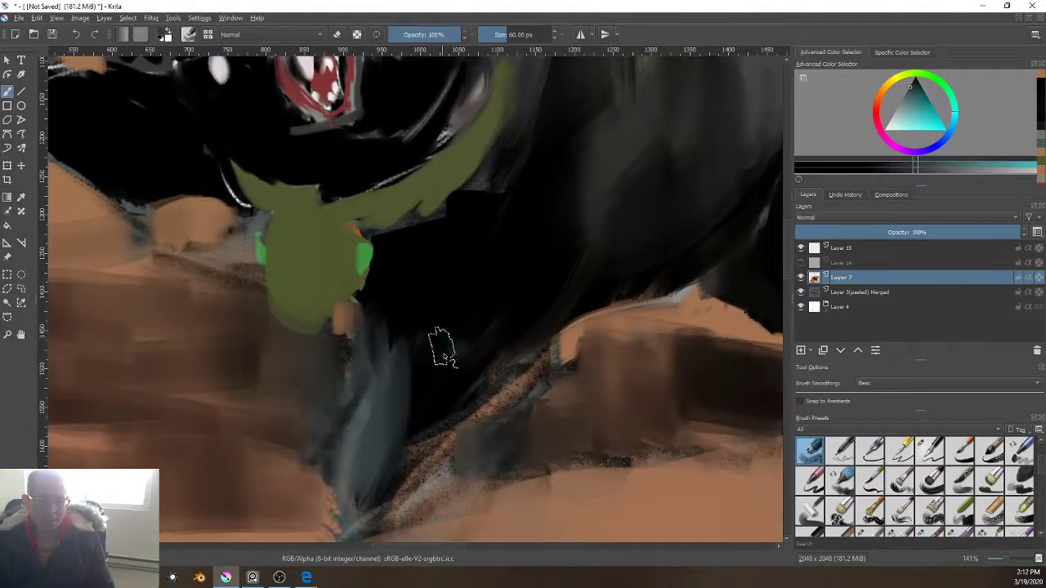
Step: Sample dark grey from the cat's hind leg and paint soft grey fur strokes over the cheek next to the hood
scroll(441, 343, "down", 6)
scroll(461, 321, "up", 3)
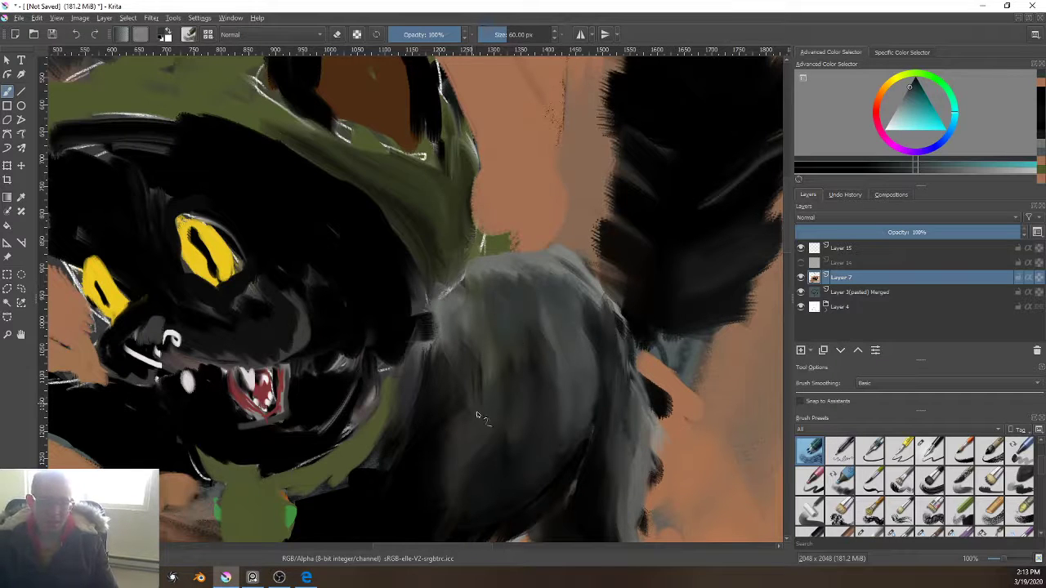
left_click_drag(527, 432, 549, 338)
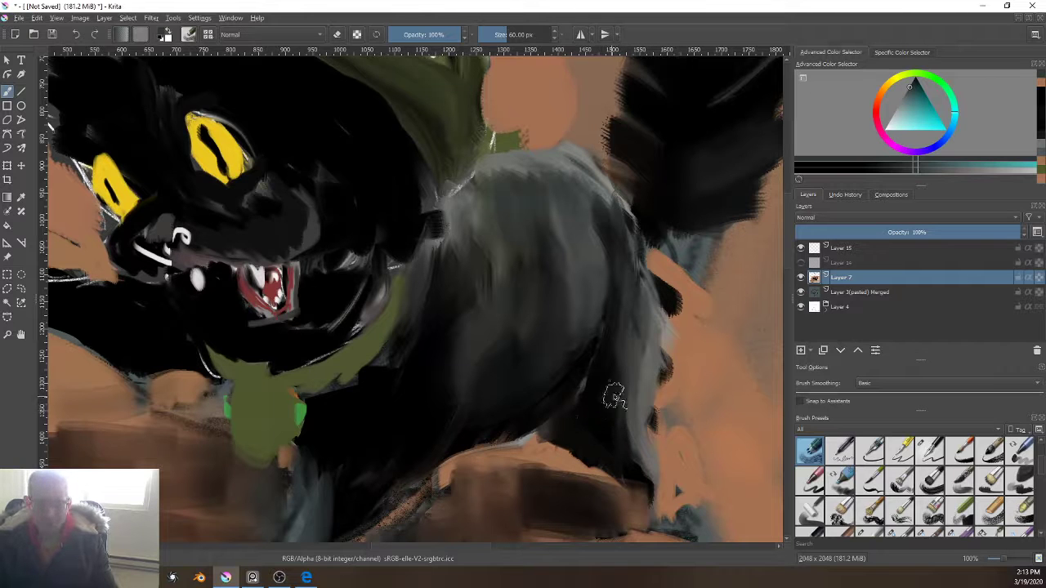
left_click_drag(563, 414, 549, 414)
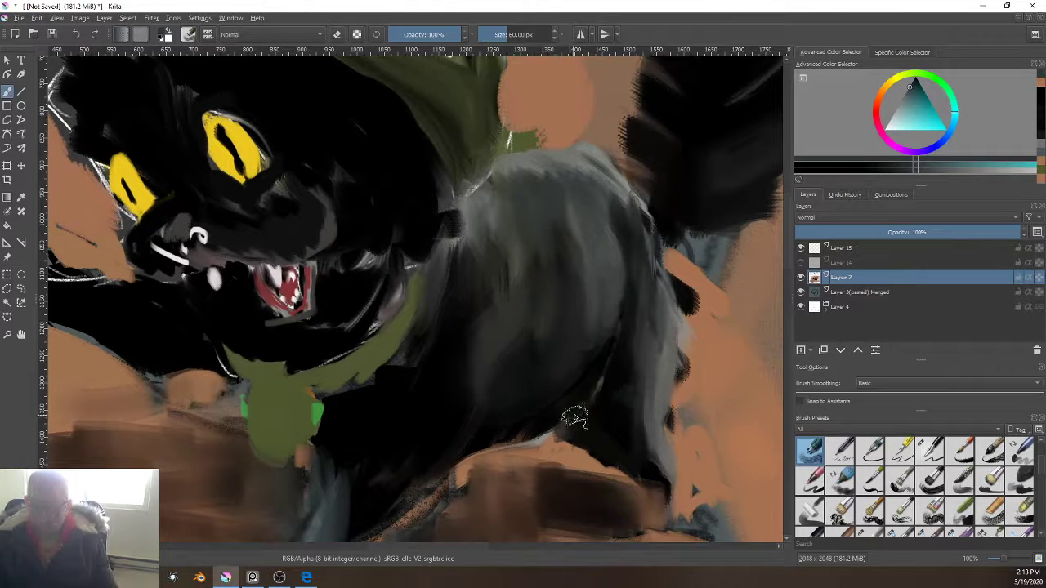
left_click(578, 404, "ctrl")
left_click_drag(428, 407, 651, 353)
left_click(701, 380, "ctrl")
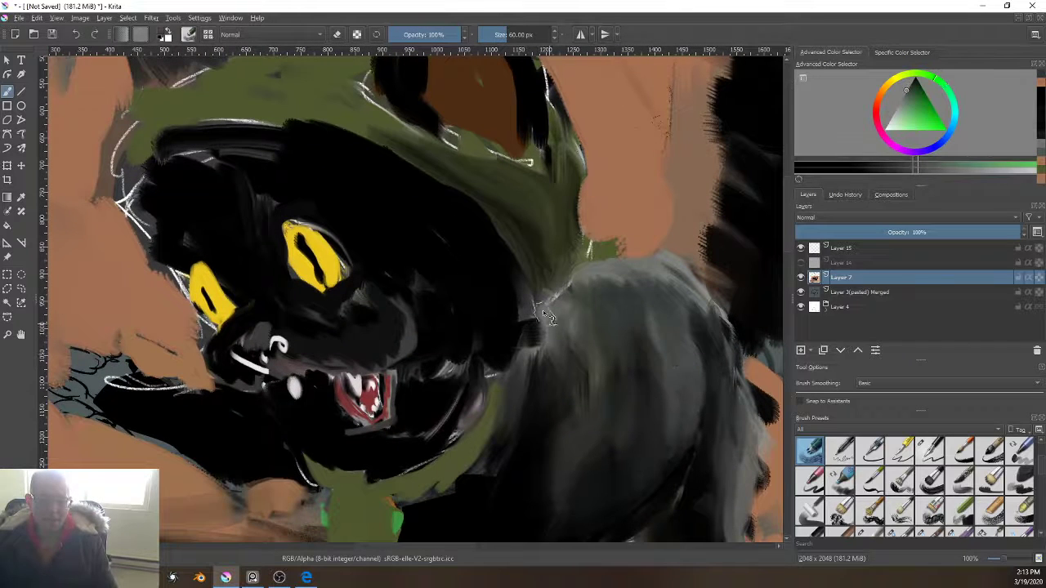
mouse_move(484, 285)
left_mouse_down()
mouse_move(493, 278)
mouse_move(531, 323)
mouse_move(506, 347)
mouse_move(490, 339)
mouse_move(571, 384)
left_mouse_up()
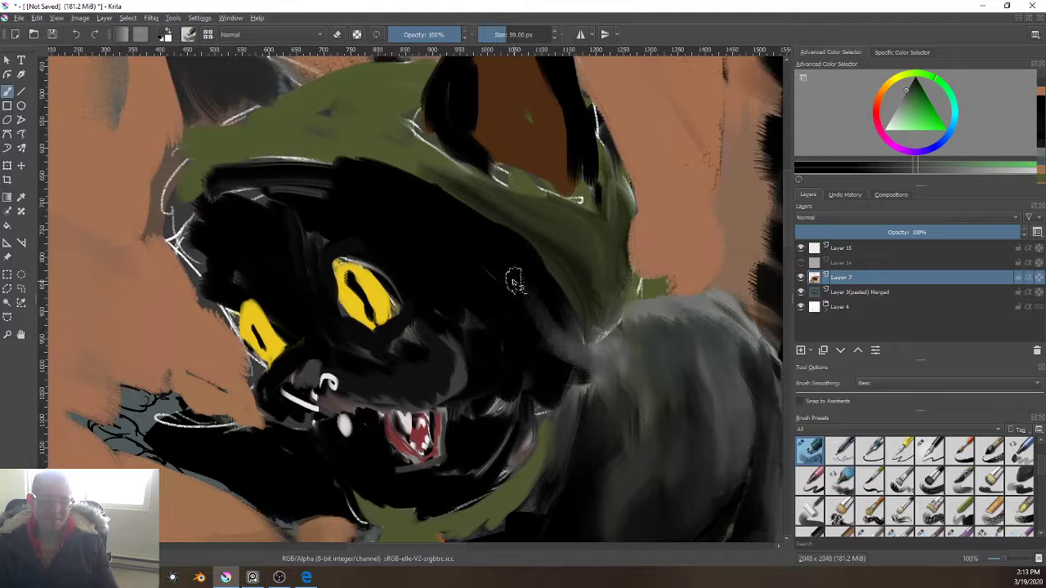
mouse_move(515, 282)
left_mouse_down()
mouse_move(528, 311)
mouse_move(518, 326)
mouse_move(499, 321)
mouse_move(505, 358)
mouse_move(455, 391)
left_mouse_up()
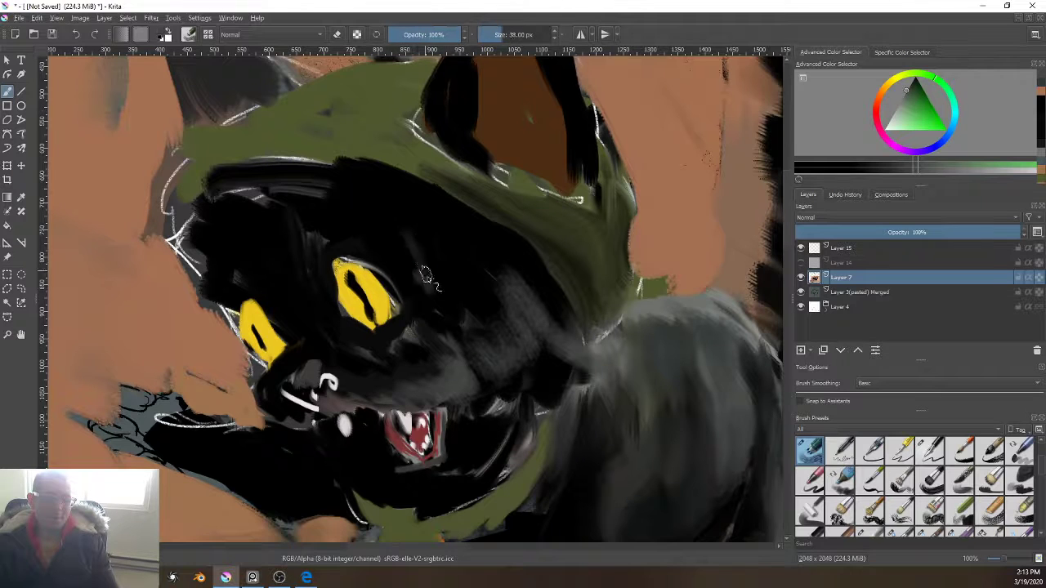
Step: Enlarge the brush to 51 px and paint grey fur highlights across the forehead above the large eye
key("bracketright")
mouse_move(414, 213)
left_mouse_down()
mouse_move(457, 224)
mouse_move(453, 233)
mouse_move(390, 206)
mouse_move(423, 235)
mouse_move(430, 279)
mouse_move(413, 257)
mouse_move(431, 286)
mouse_move(463, 274)
mouse_move(516, 323)
left_mouse_up()
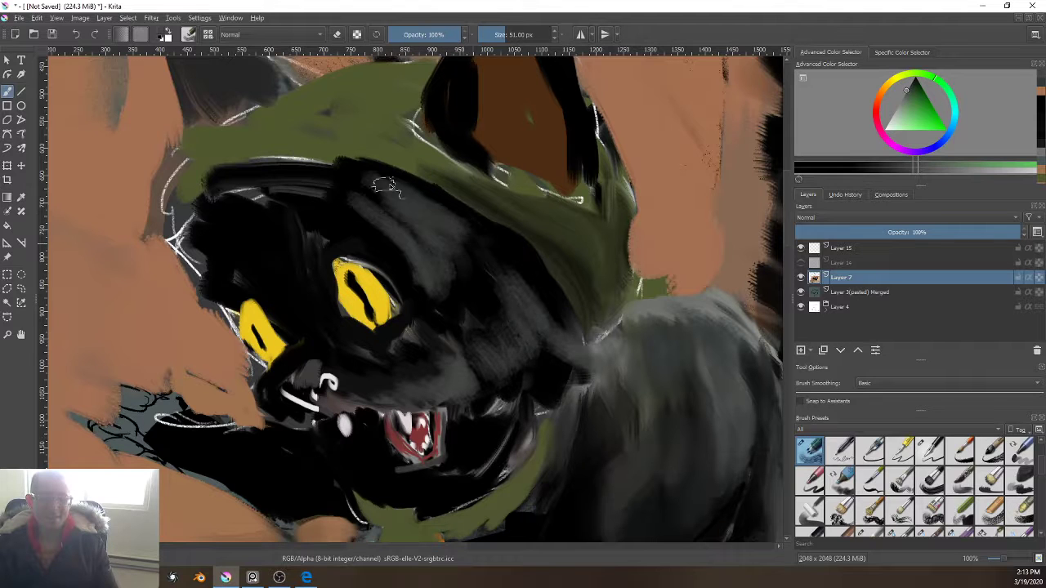
mouse_move(384, 187)
left_mouse_down()
mouse_move(523, 277)
mouse_move(490, 245)
mouse_move(469, 264)
mouse_move(472, 347)
mouse_move(495, 366)
mouse_move(495, 319)
mouse_move(536, 184)
left_mouse_up()
Step: Paint grey highlights on the raised forearm, and use a 26 px brush for grey strokes along the standing front leg
left_click_drag(425, 269, 458, 293)
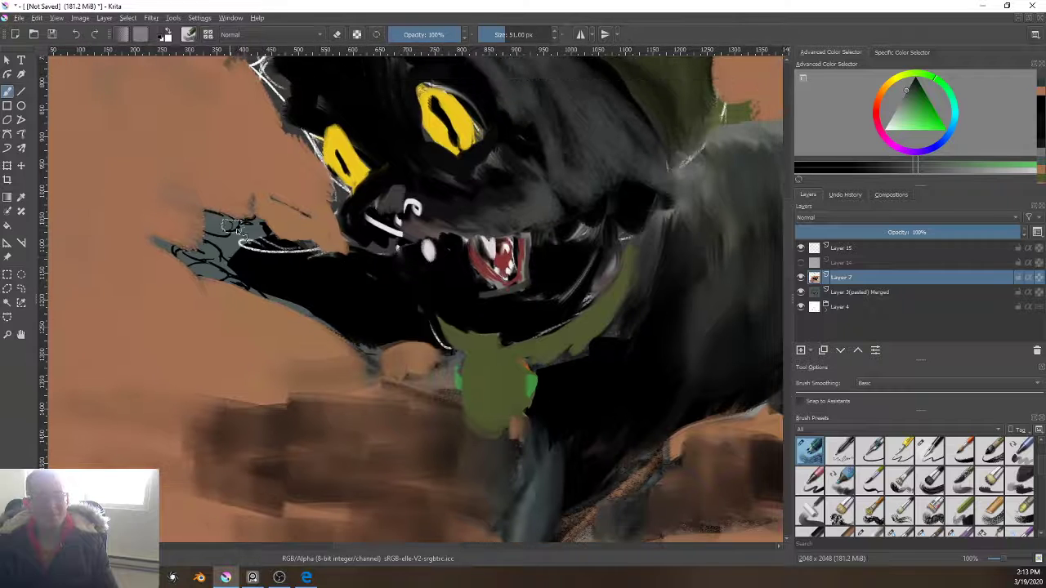
mouse_move(318, 266)
left_mouse_down()
mouse_move(280, 257)
mouse_move(274, 288)
left_mouse_up()
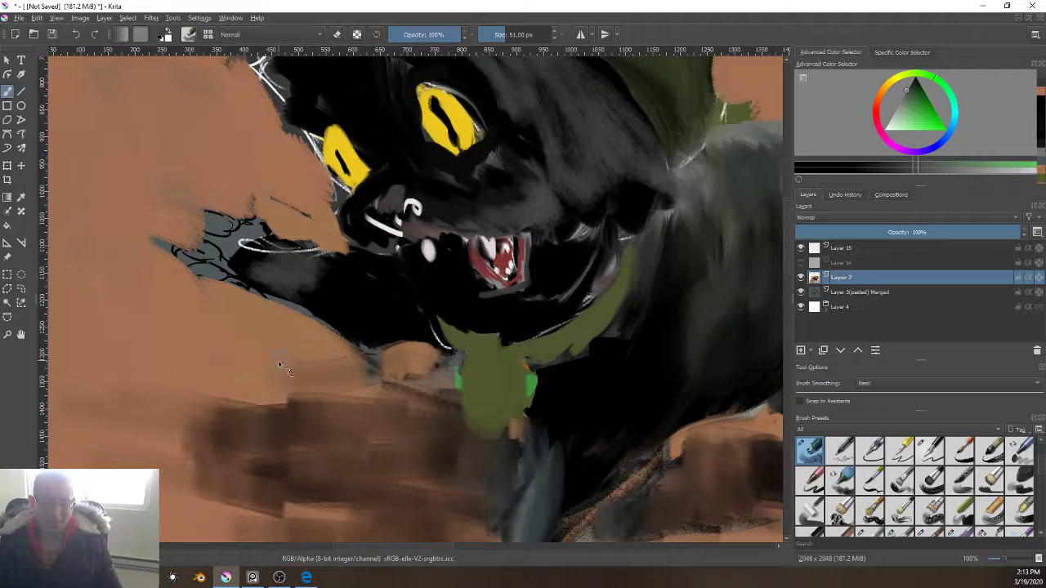
mouse_move(400, 437)
left_mouse_down()
mouse_move(388, 425)
mouse_move(450, 354)
mouse_move(567, 413)
mouse_move(486, 467)
mouse_move(550, 420)
mouse_move(499, 482)
left_mouse_up()
mouse_move(568, 417)
left_mouse_down()
mouse_move(568, 343)
mouse_move(572, 407)
mouse_move(584, 397)
mouse_move(561, 426)
left_mouse_up()
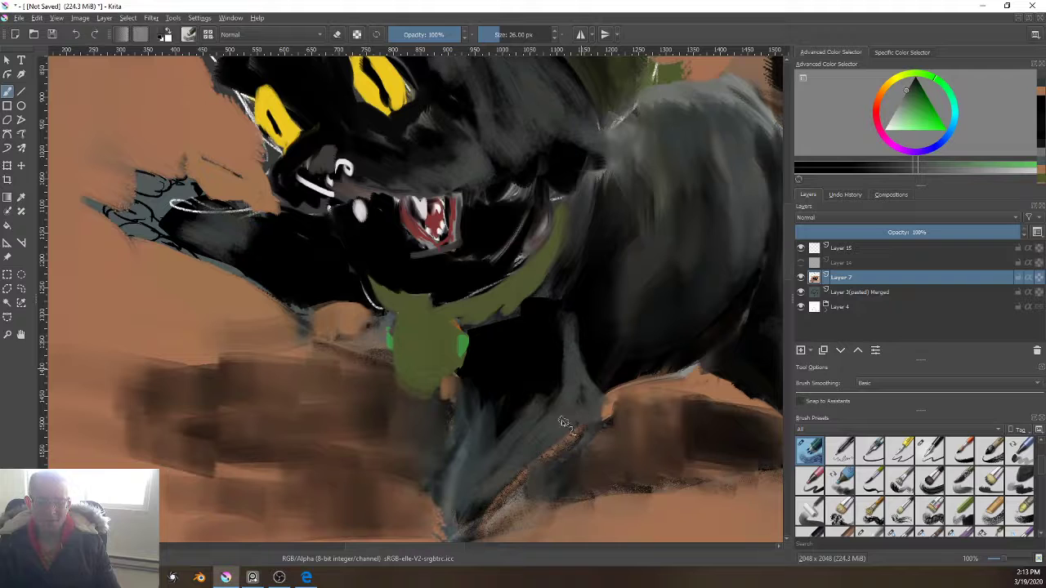
Step: Sample black from the chest, enlarge the brush to 59 px, and darken the grey strokes on the front leg
left_click(550, 354, "ctrl")
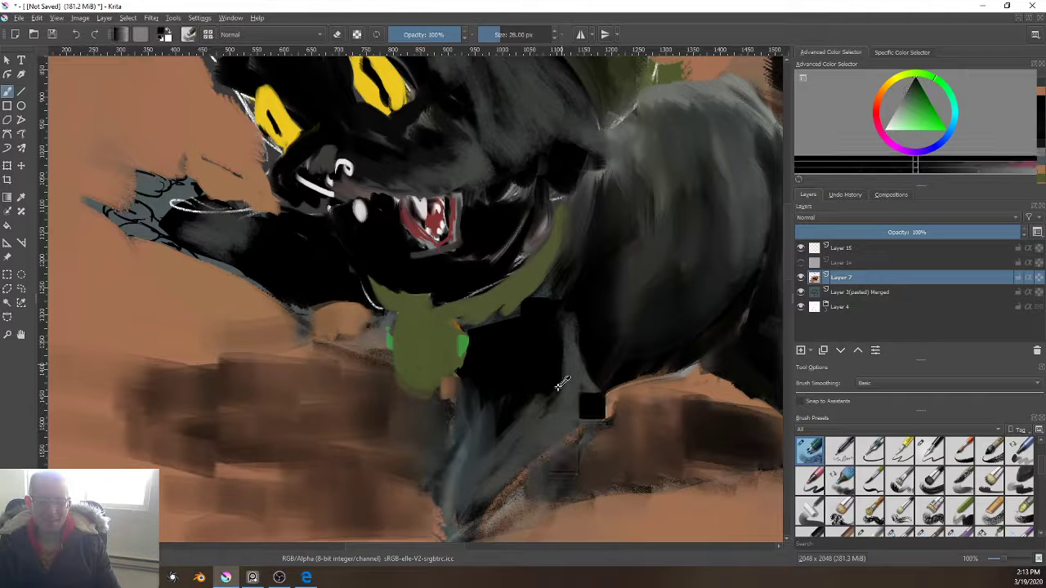
key("bracketright")
key("bracketright")
key("bracketright")
key("bracketright")
key("bracketright")
key("bracketright")
key("bracketright")
key("bracketright")
key("bracketright")
key("bracketright")
mouse_move(563, 343)
left_mouse_down()
mouse_move(564, 390)
mouse_move(554, 375)
mouse_move(543, 410)
mouse_move(534, 395)
mouse_move(490, 453)
mouse_move(535, 429)
mouse_move(539, 456)
mouse_move(468, 491)
left_mouse_up()
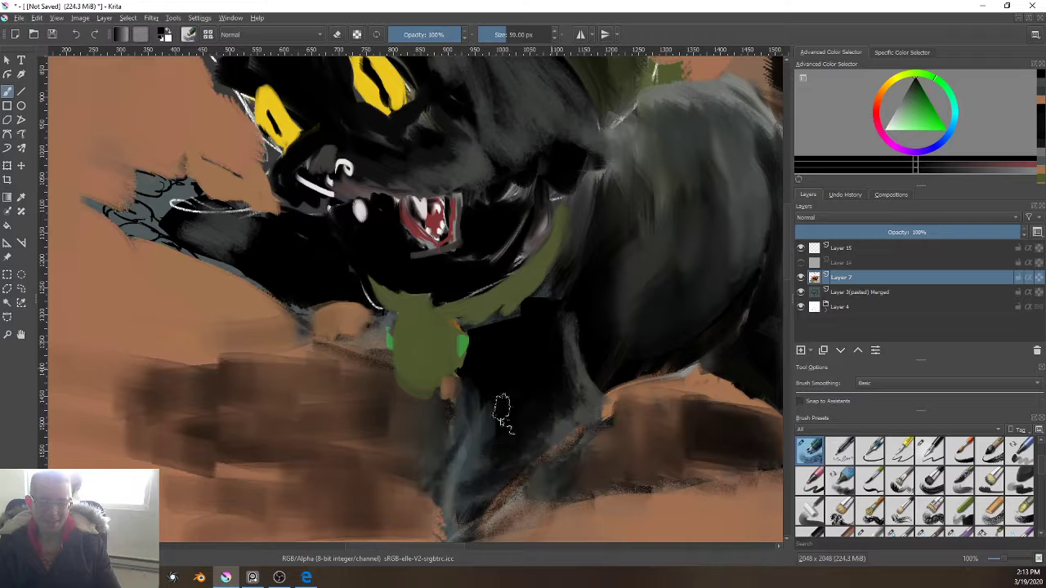
Step: Sample the orange-brown background and paint along the front leg's outer edge just below the green knot
mouse_move(495, 408)
left_mouse_down()
mouse_move(462, 489)
mouse_move(438, 366)
mouse_move(362, 420)
mouse_move(384, 405)
left_mouse_up()
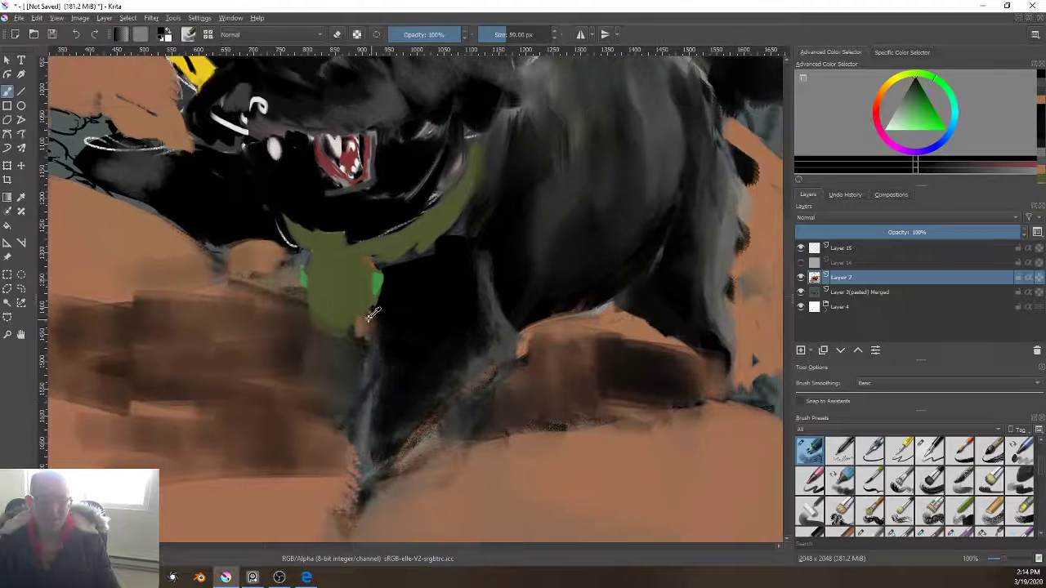
left_click(372, 350, "ctrl")
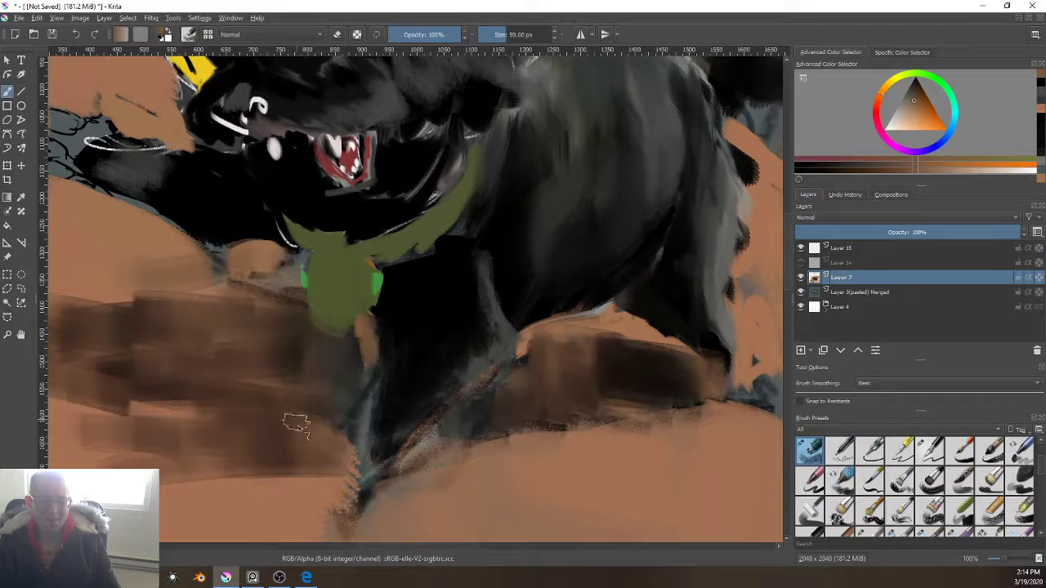
left_click_drag(378, 338, 415, 431)
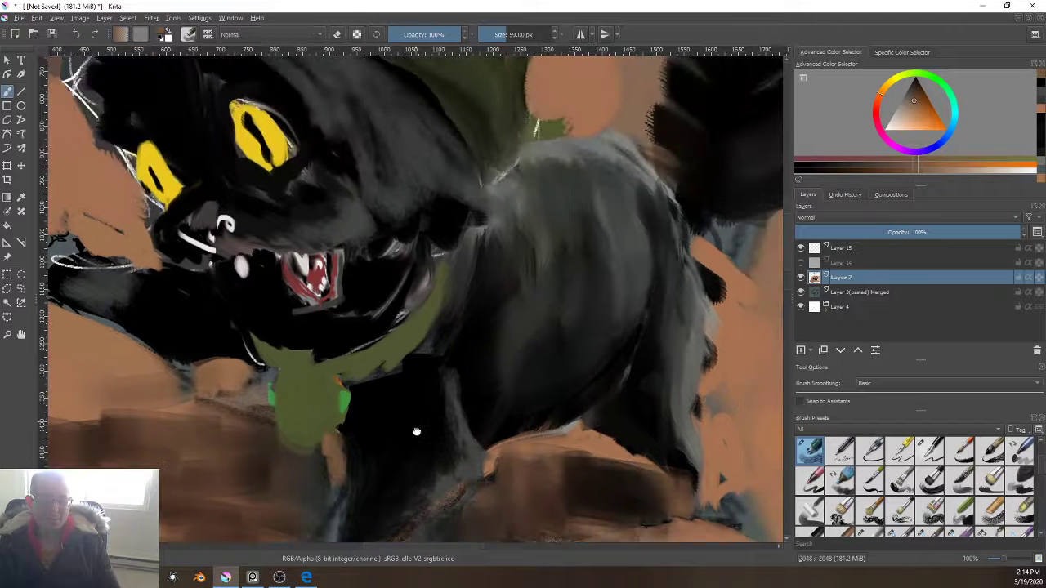
Step: Sample olive green, cover the bright green marks on the knot, and extend the collar's outer edge with a 28 px brush
left_click(310, 418, "ctrl")
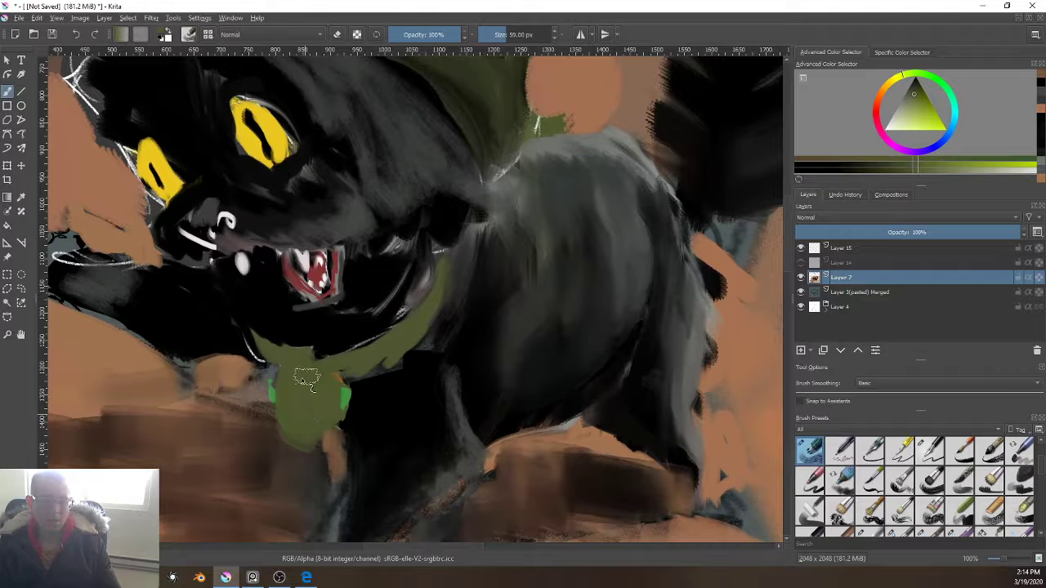
left_click_drag(315, 422, 315, 402)
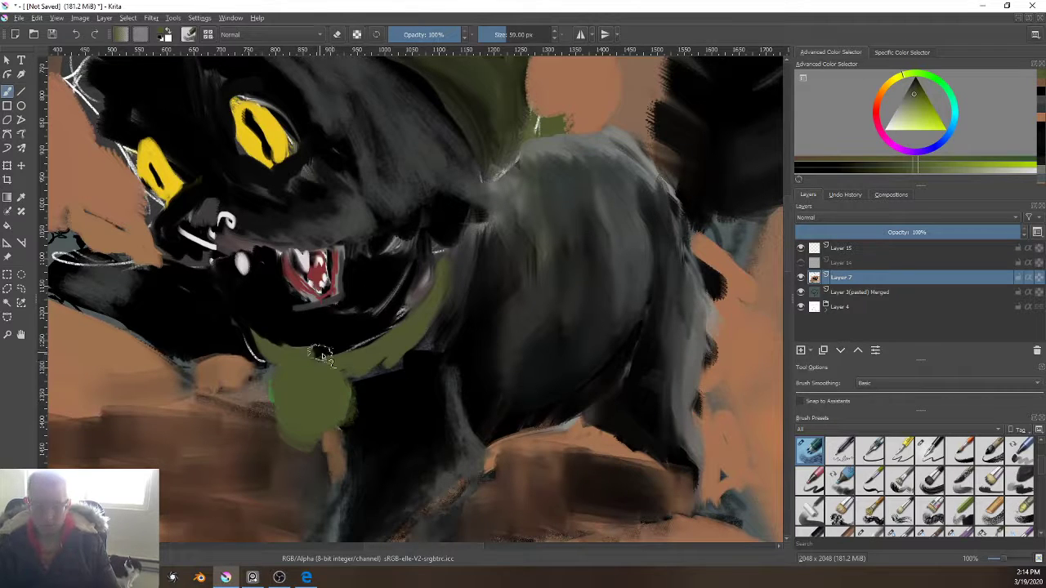
left_click(383, 327, "ctrl")
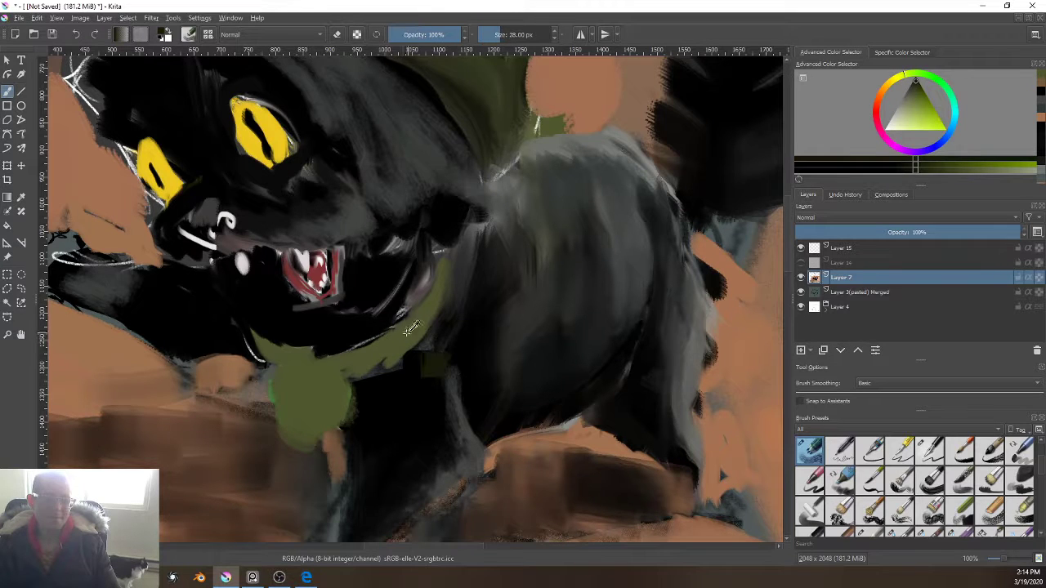
left_click(412, 335, "ctrl")
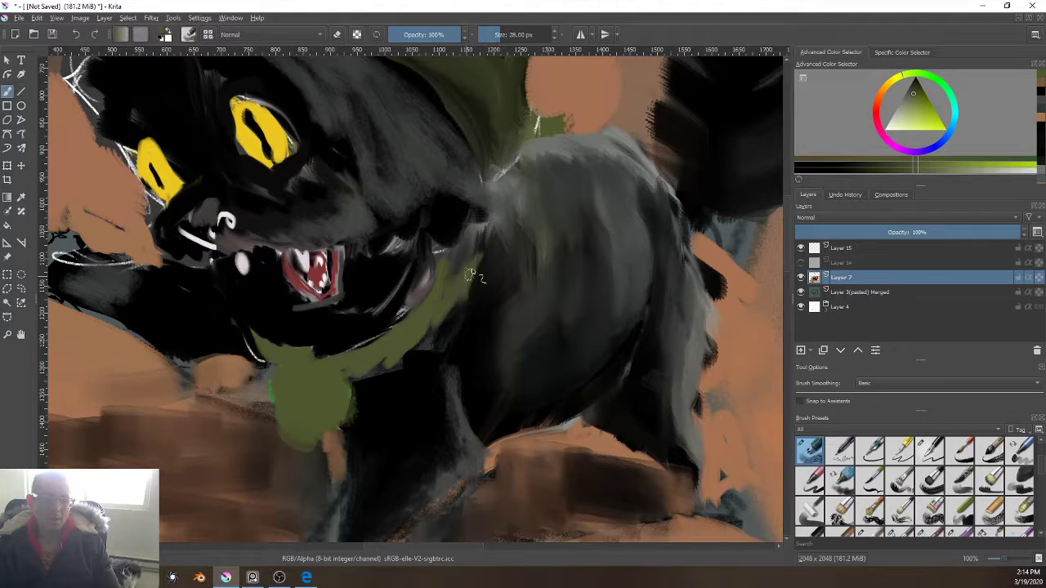
mouse_move(473, 269)
left_mouse_down()
mouse_move(429, 329)
mouse_move(392, 342)
left_mouse_up()
Step: Enlarge the brush to 68 px and thicken the green collar beneath the jaw from the shoulder towards the knot
left_click_drag(479, 390, 371, 503)
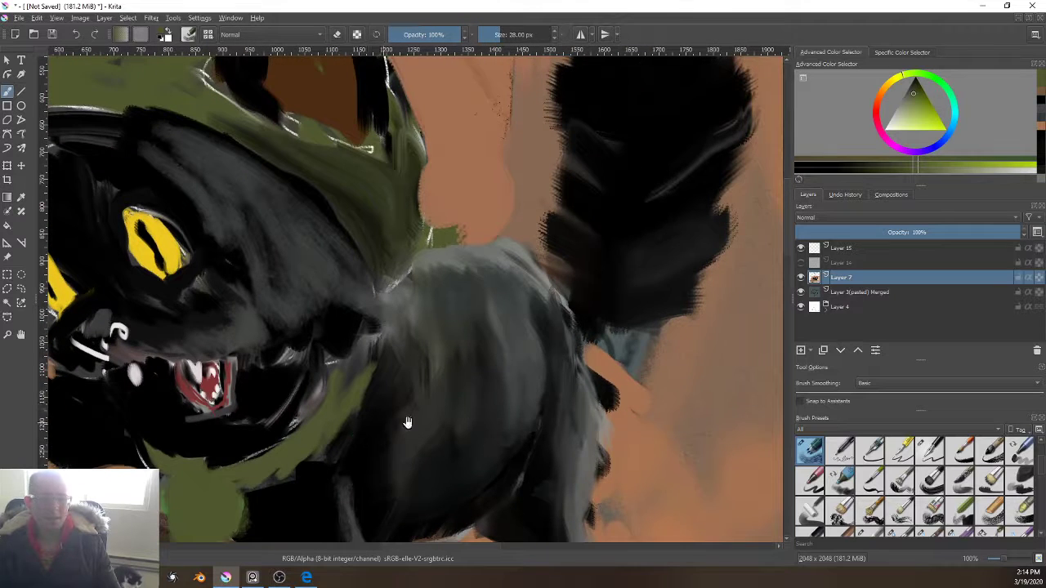
left_click_drag(406, 422, 866, 394)
left_click_drag(638, 409, 576, 439)
key("]")
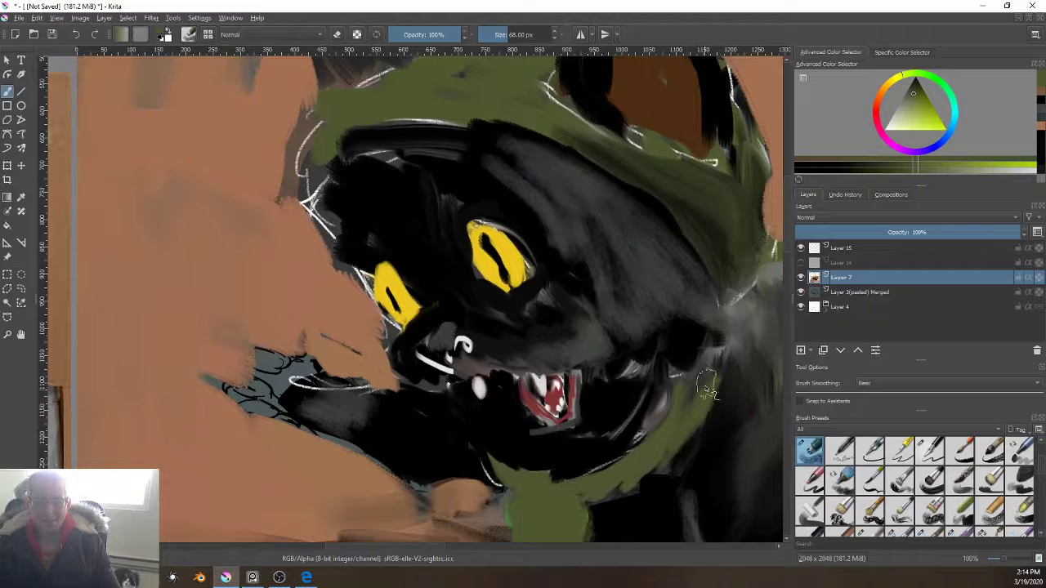
left_click_drag(708, 388, 670, 459)
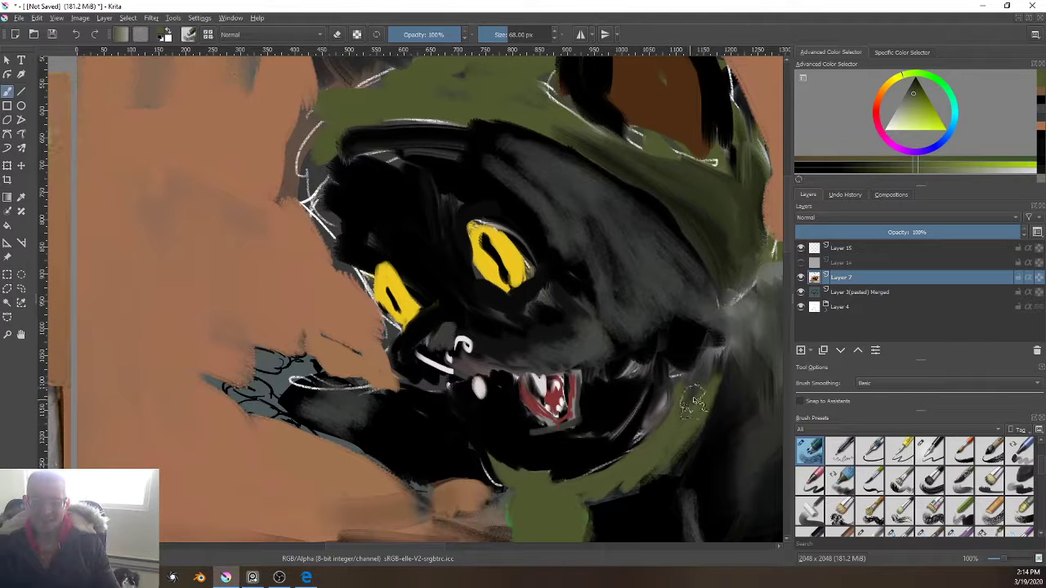
left_click_drag(677, 442, 602, 485)
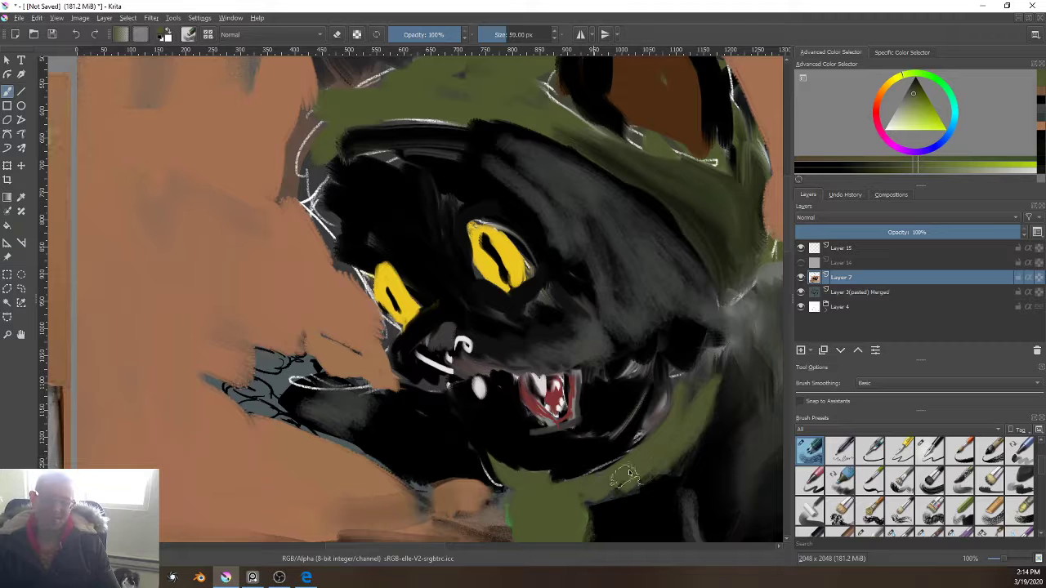
Step: Paint black over the pale sketch lines along the lower jaw, enlarging the brush from 41 to 68 px
mouse_move(687, 412)
left_mouse_down()
mouse_move(619, 383)
mouse_move(609, 453)
mouse_move(642, 419)
mouse_move(607, 447)
left_mouse_up()
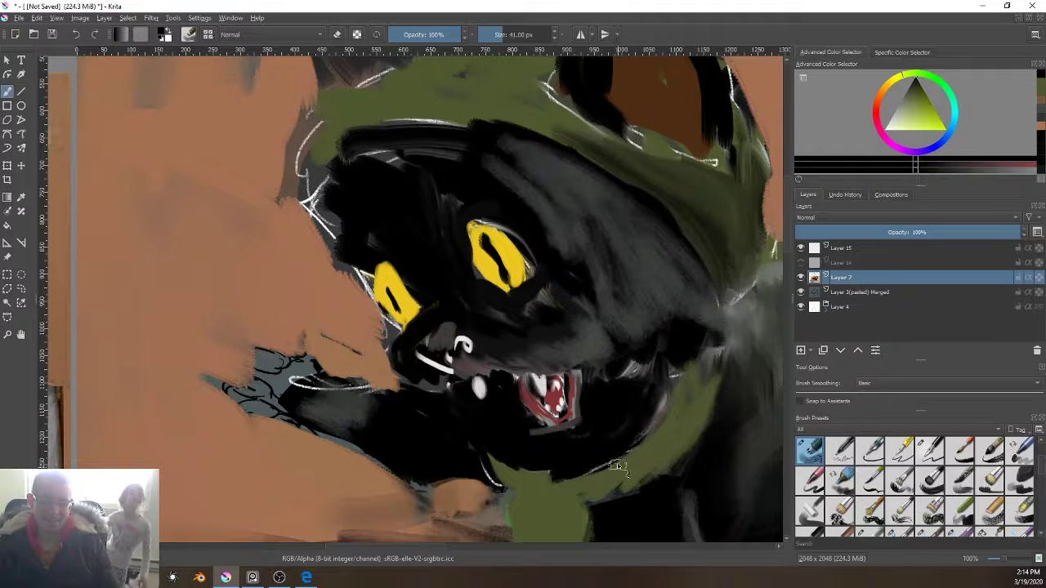
key("]")
key("]")
key("]")
key("]")
key("]")
key("]")
key("]")
key("]")
mouse_move(665, 406)
left_mouse_down()
mouse_move(648, 384)
mouse_move(650, 421)
mouse_move(672, 400)
mouse_move(589, 462)
mouse_move(639, 435)
mouse_move(568, 466)
mouse_move(586, 464)
mouse_move(509, 471)
left_mouse_up()
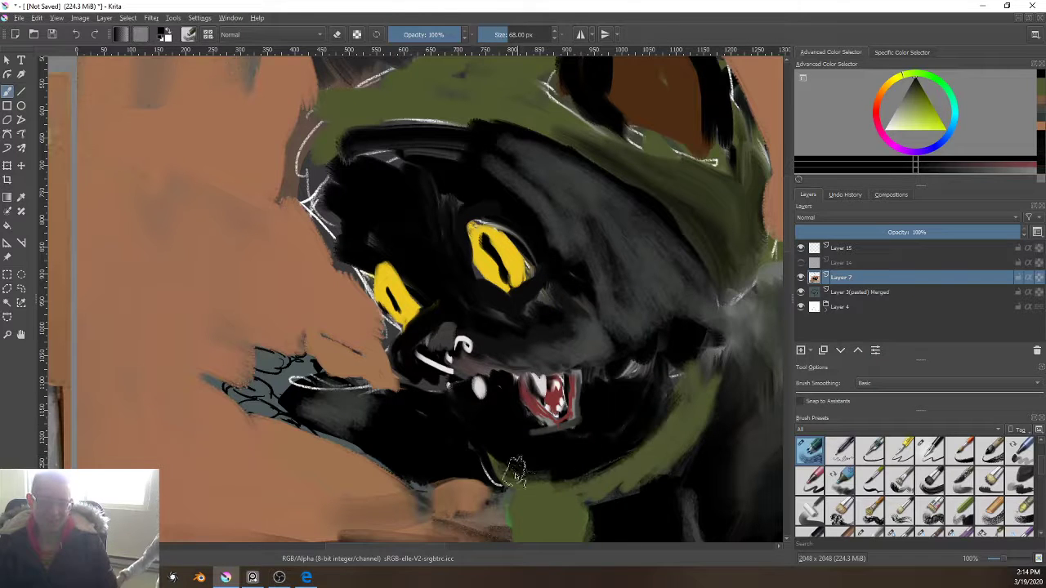
Step: Reduce the brush to 55 px and fill the raised paw with black, covering its blue-grey base and outline drawing
key("[")
key("[")
key("[")
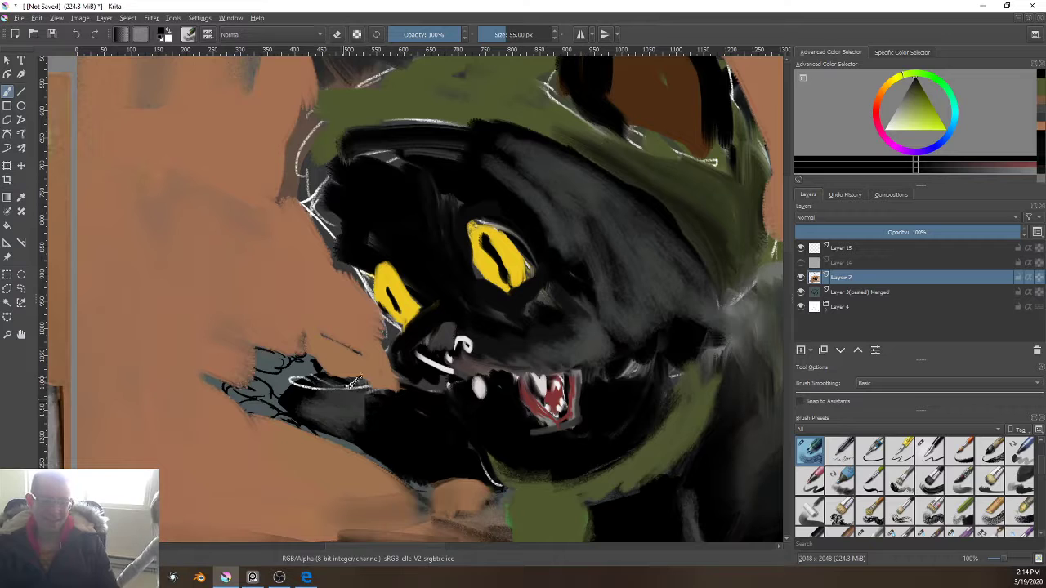
left_click_drag(328, 424, 354, 421)
key("ctrl+z")
mouse_move(294, 386)
left_mouse_down()
mouse_move(308, 355)
mouse_move(278, 385)
mouse_move(274, 363)
mouse_move(254, 358)
mouse_move(254, 392)
mouse_move(287, 410)
mouse_move(268, 397)
mouse_move(277, 415)
mouse_move(329, 401)
mouse_move(310, 366)
left_mouse_up()
Step: Sample the mouth's dark red and paint four toe pads on the raised paw with a 30 px brush
key("bracketleft")
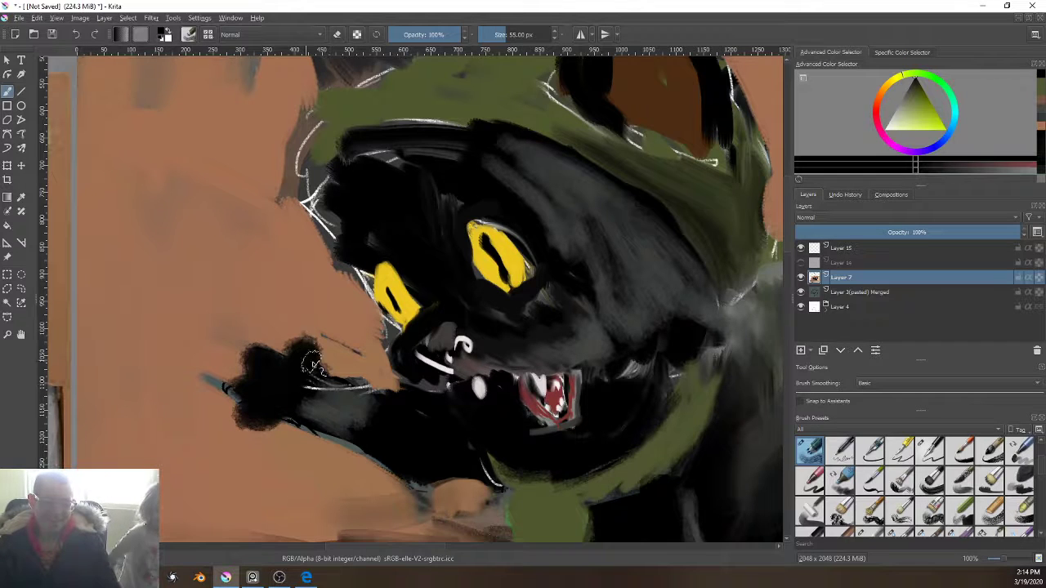
left_click(539, 400, "ctrl")
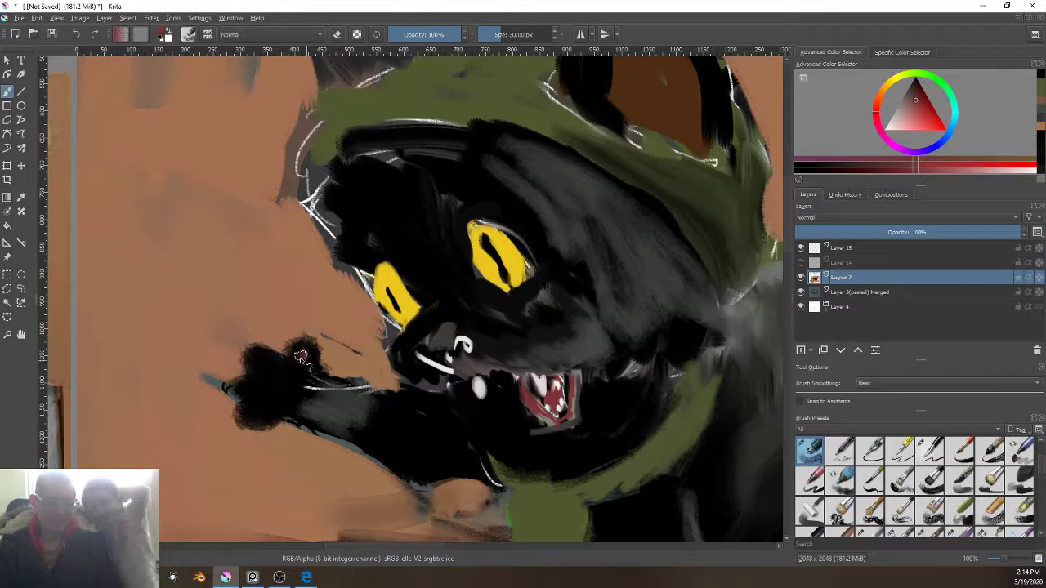
mouse_move(299, 357)
left_mouse_down()
mouse_move(261, 358)
mouse_move(247, 394)
left_mouse_up()
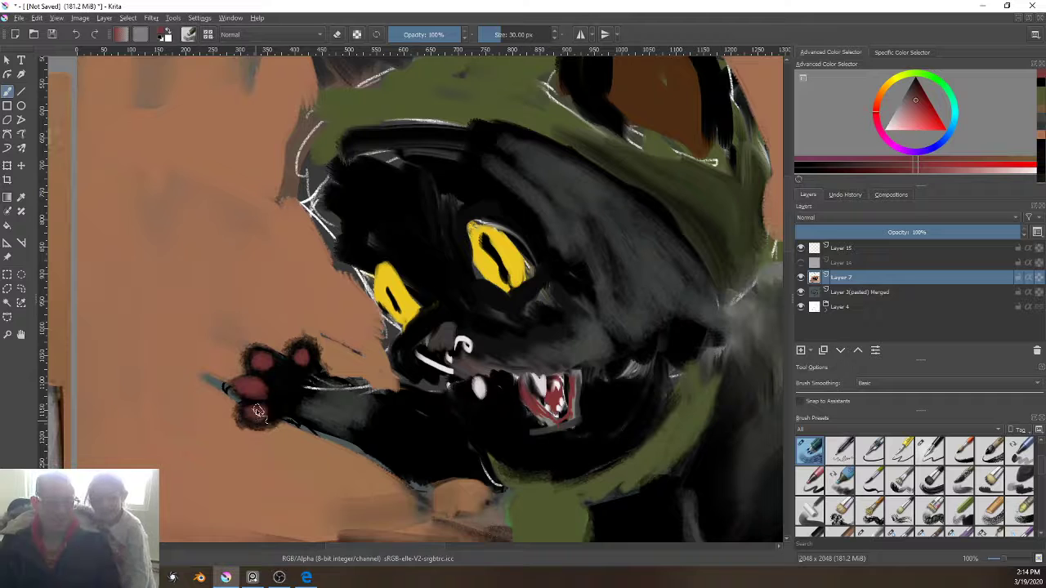
Step: Switch to a fine 1 px brush, sample light grey from the fur, and draw pointed claws on the raised paw's toes
left_click(478, 385, "ctrl")
left_click(362, 446, "ctrl")
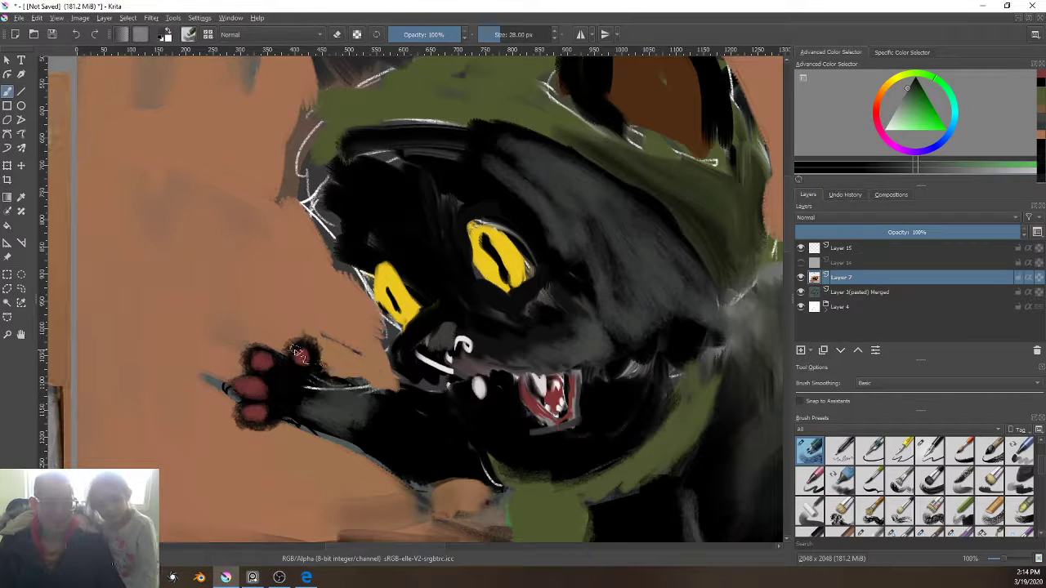
right_click(292, 349)
left_click(327, 422)
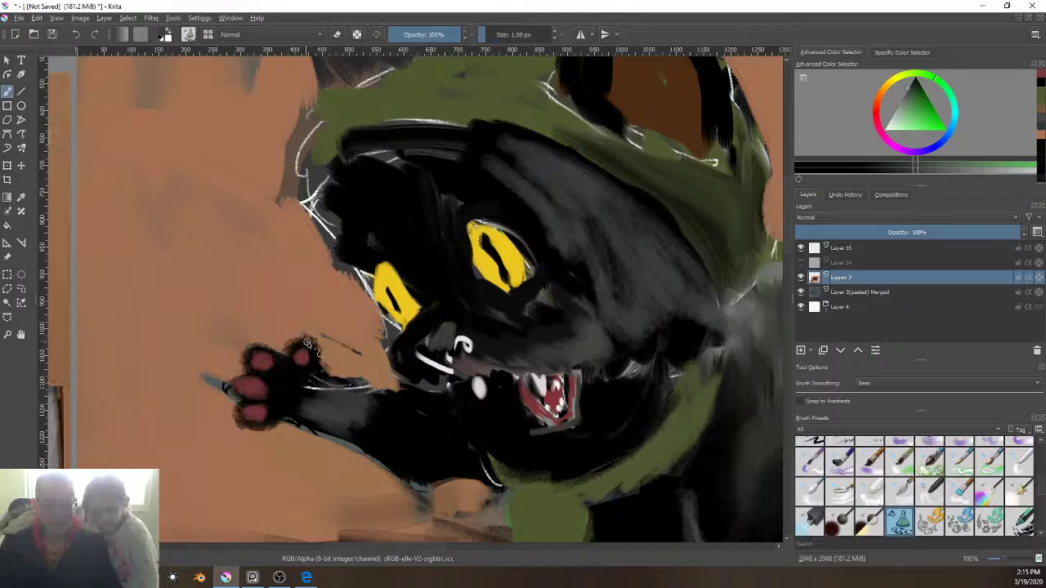
left_click_drag(300, 341, 306, 337)
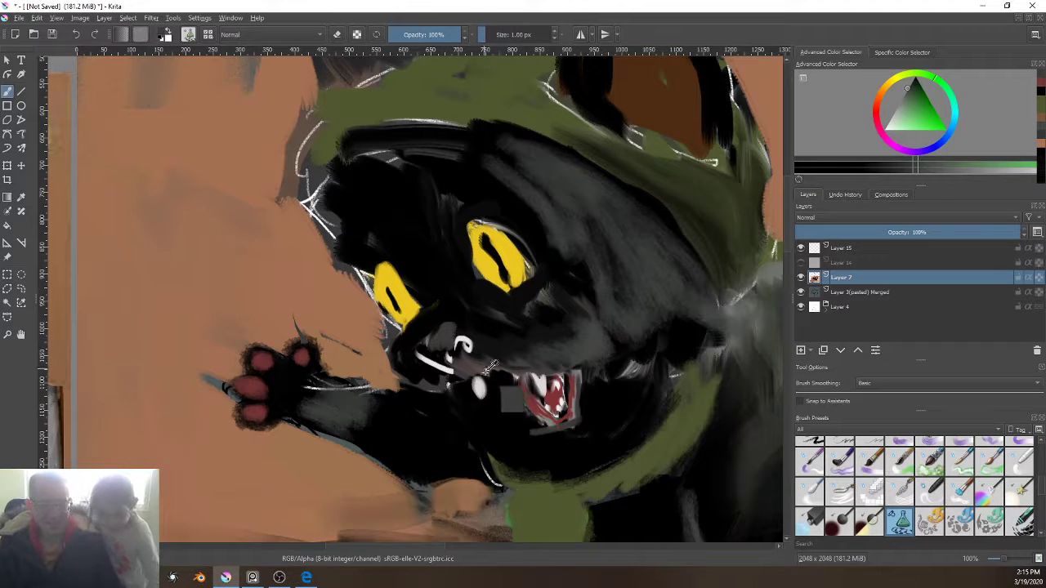
left_click(743, 321, "ctrl")
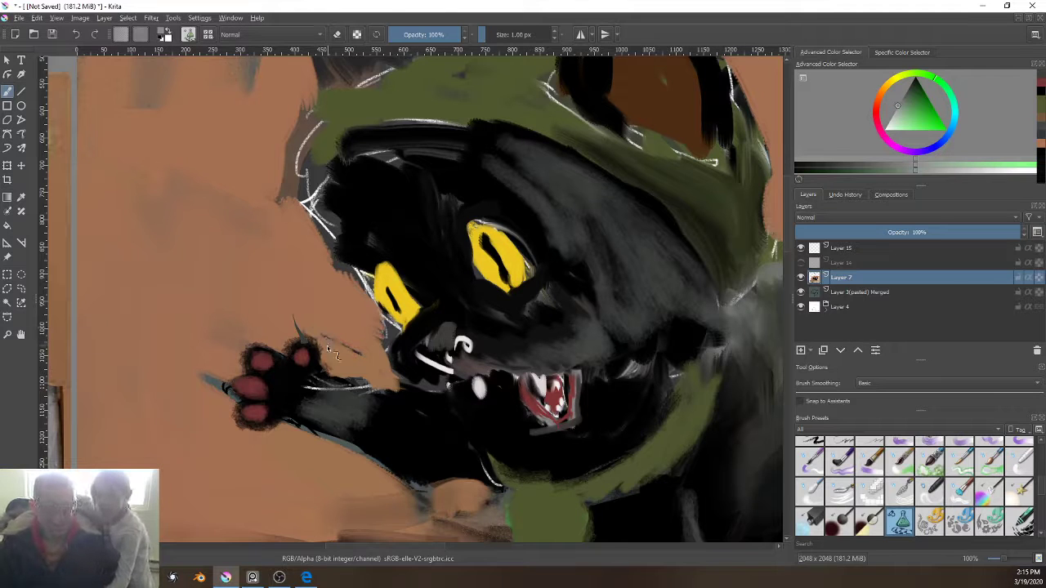
left_click_drag(307, 314, 302, 336)
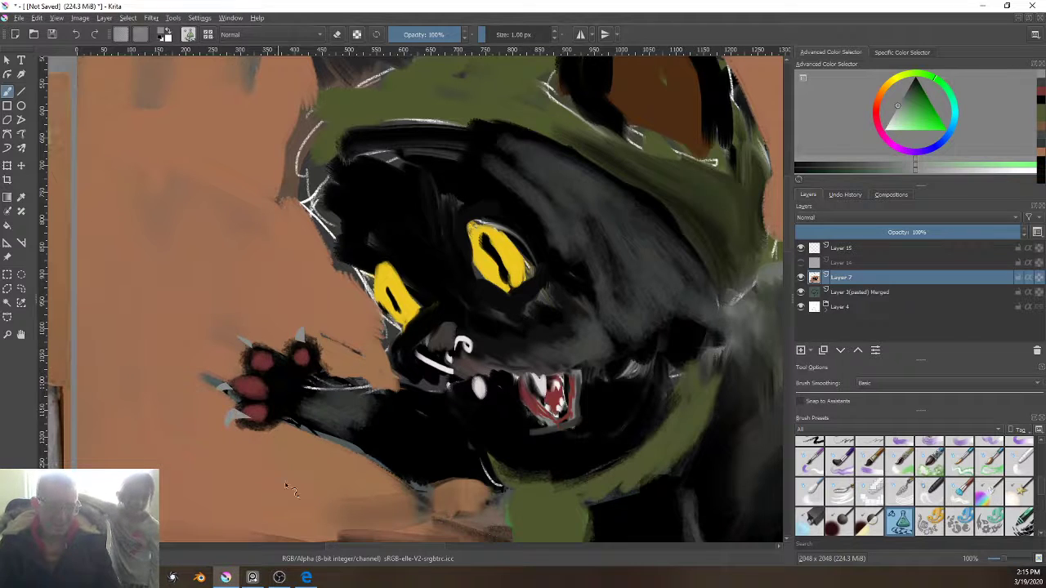
Step: Switch back to the textured brush, sample black from the standing front leg, and dab along its outer edge
scroll(334, 465, "down", 4)
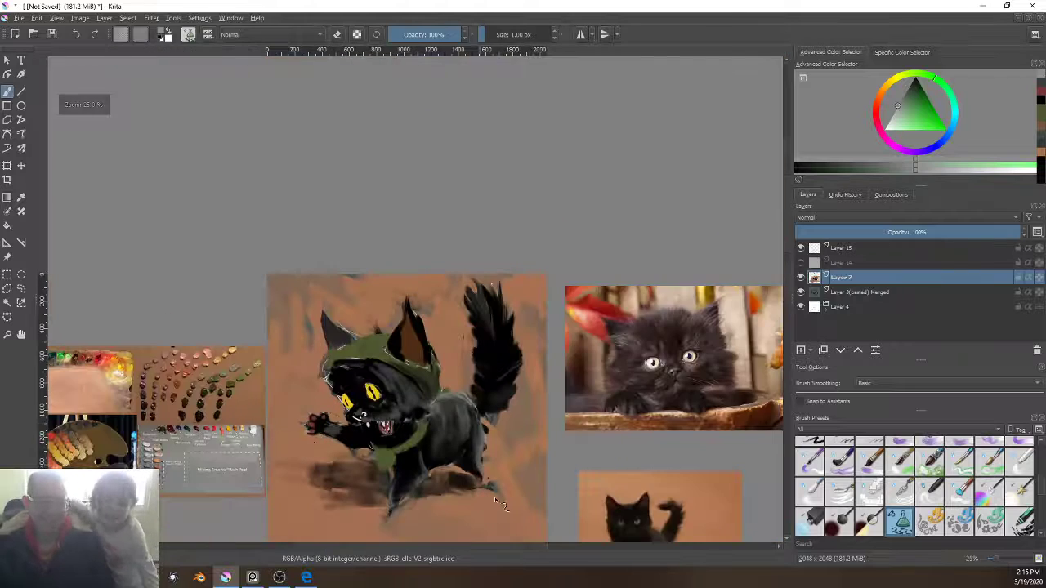
scroll(448, 471, "up", 1)
scroll(412, 505, "up", 1)
left_click_drag(383, 464, 415, 371)
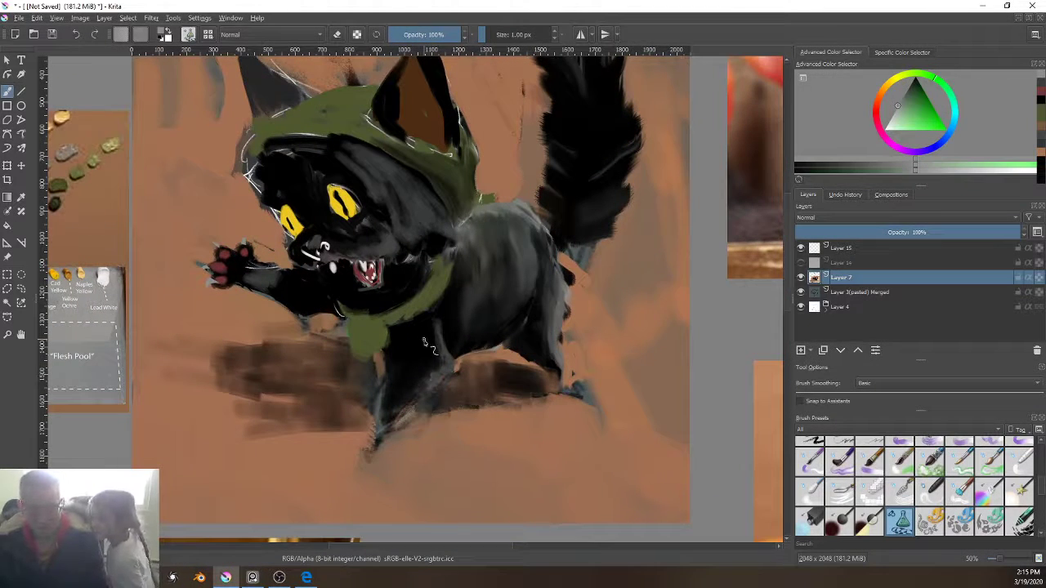
right_click(424, 342)
left_click(468, 284)
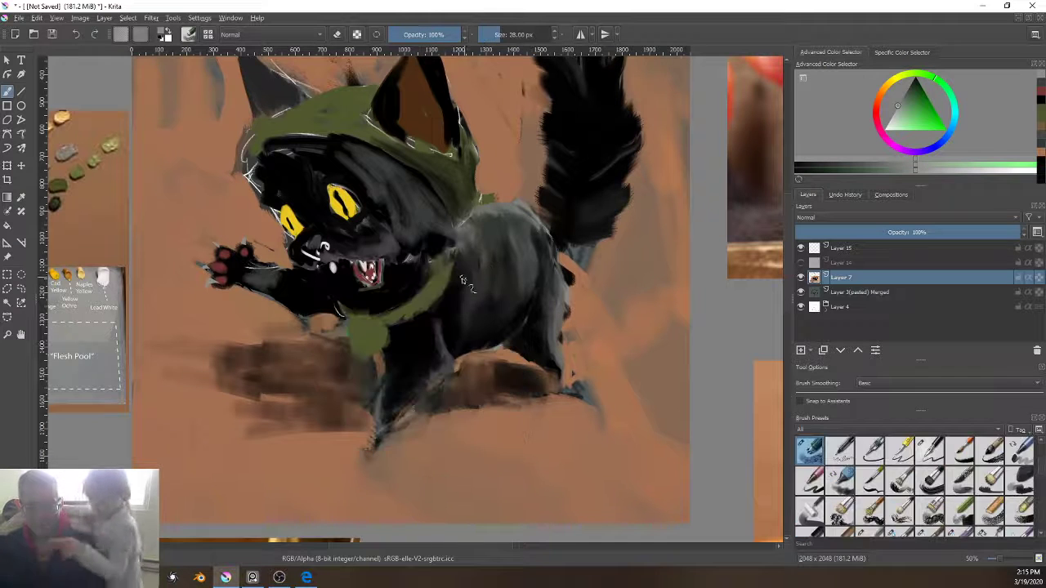
right_click(403, 381)
left_click(433, 325)
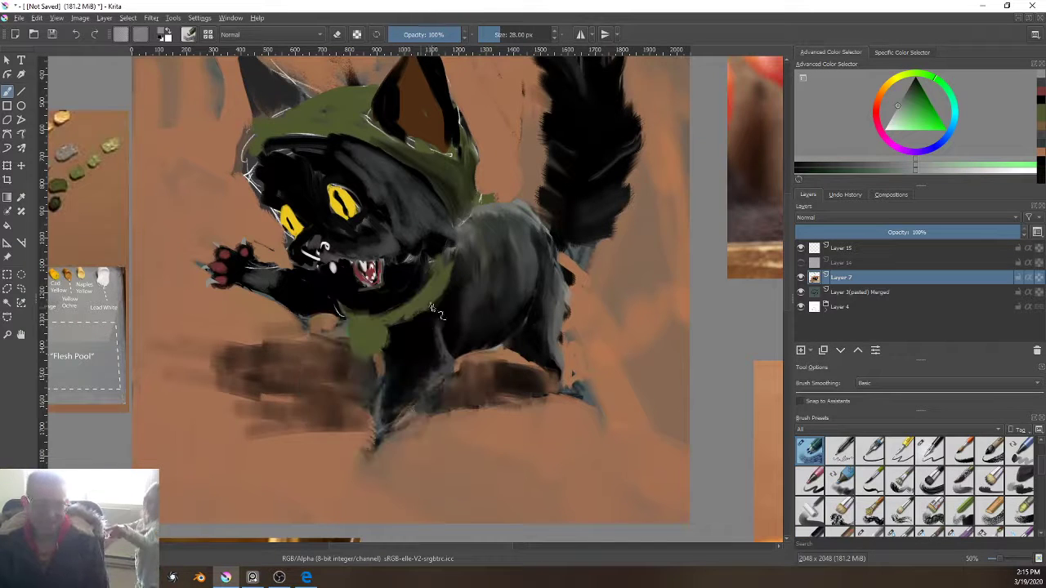
left_click_drag(417, 395, 495, 404)
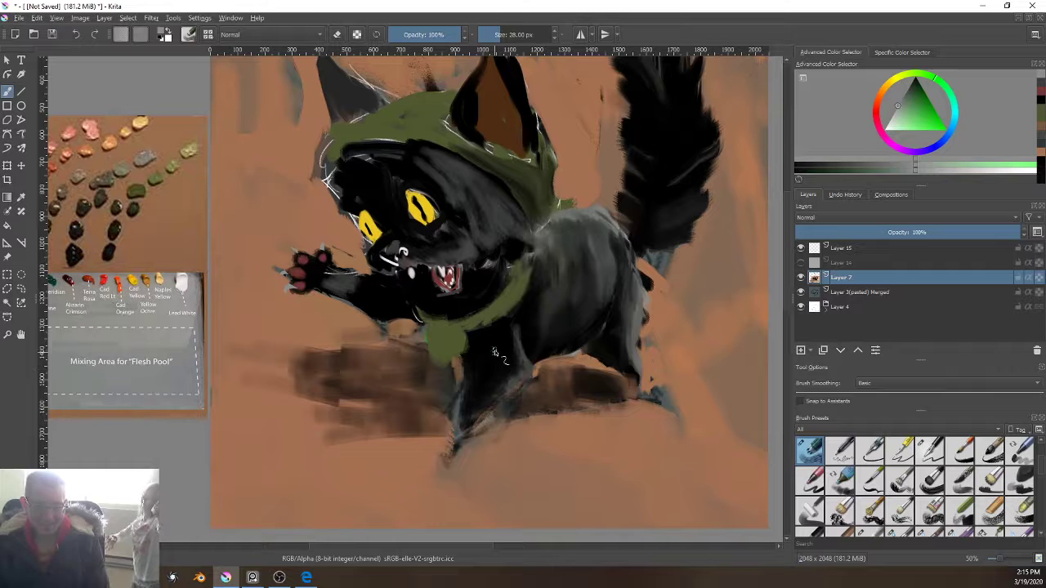
left_click(490, 353, "ctrl")
scroll(494, 363, "up", 1)
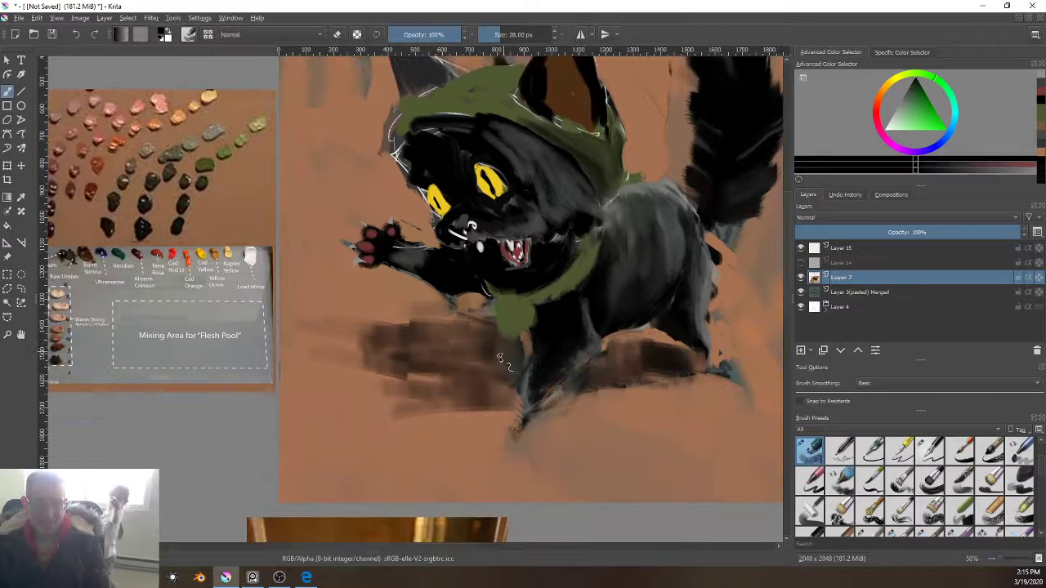
scroll(497, 377, "up", 1)
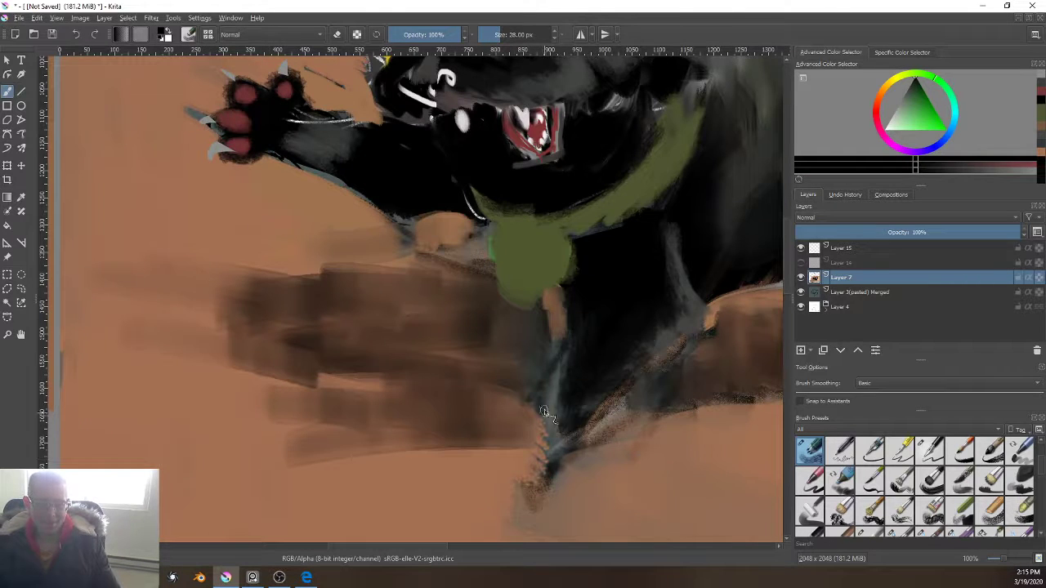
mouse_move(541, 415)
left_mouse_down()
mouse_move(565, 477)
mouse_move(546, 487)
mouse_move(547, 420)
mouse_move(527, 427)
mouse_move(556, 407)
left_mouse_up()
Step: Try to block in the standing front leg with broad black strokes using a 135 px brush
scroll(543, 465, "down", 4)
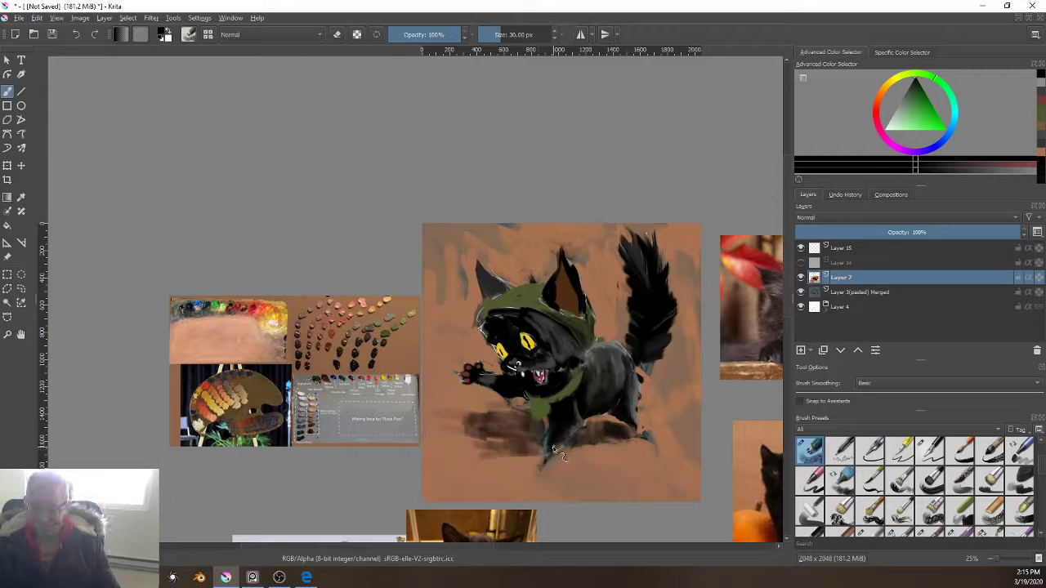
key("]")
key("]")
key("]")
key("]")
key("]")
key("]")
key("]")
key("]")
key("]")
key("]")
key("]")
key("]")
key("]")
key("]")
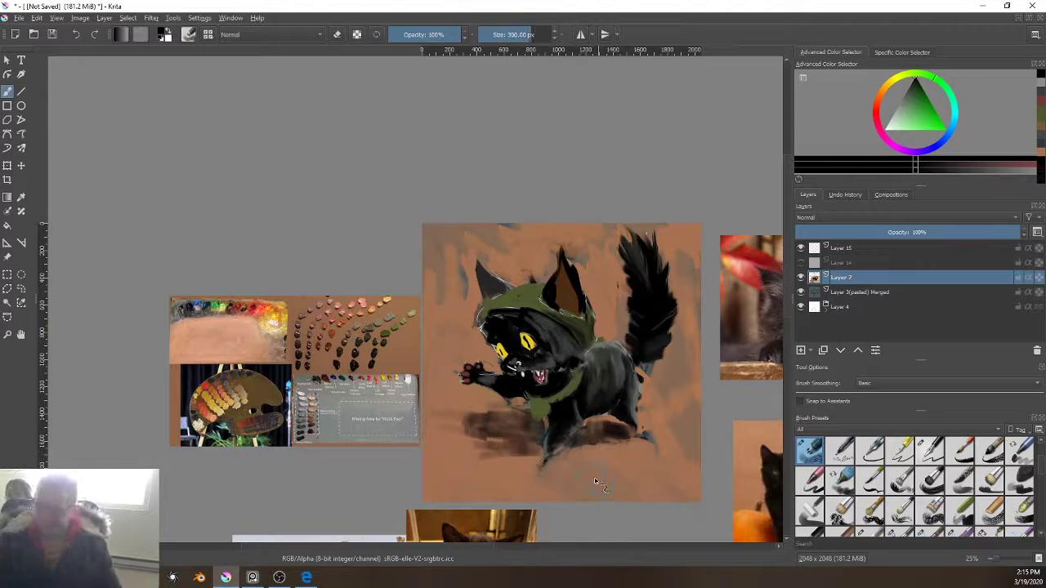
key("bracketleft")
key("bracketleft")
key("bracketleft")
key("bracketleft")
key("bracketleft")
key("bracketleft")
key("bracketleft")
key("bracketleft")
key("bracketleft")
key("bracketleft")
key("bracketleft")
key("bracketleft")
key("bracketleft")
key("bracketleft")
key("bracketleft")
key("bracketleft")
key("bracketleft")
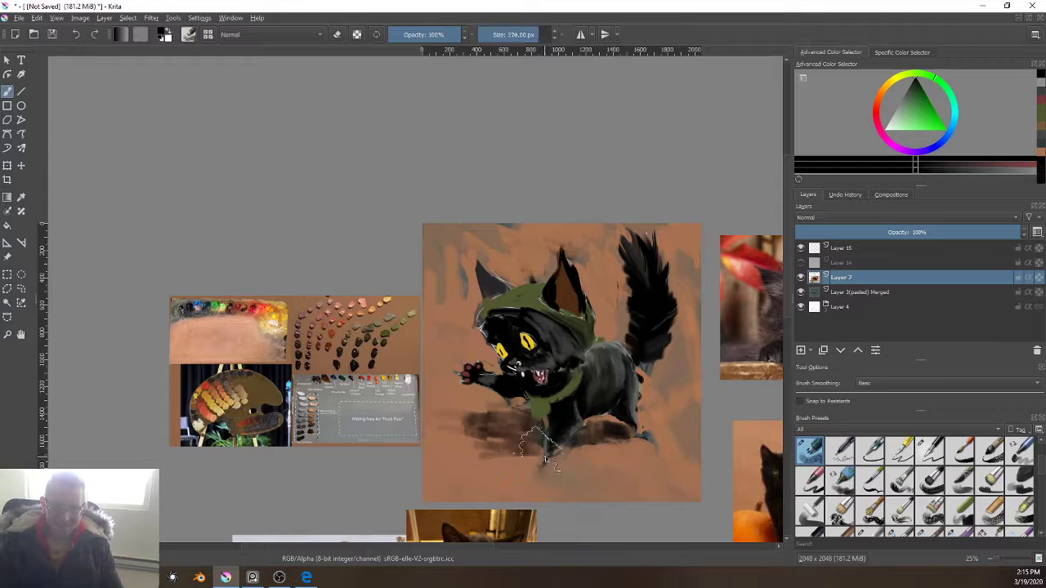
left_click_drag(562, 457, 549, 446)
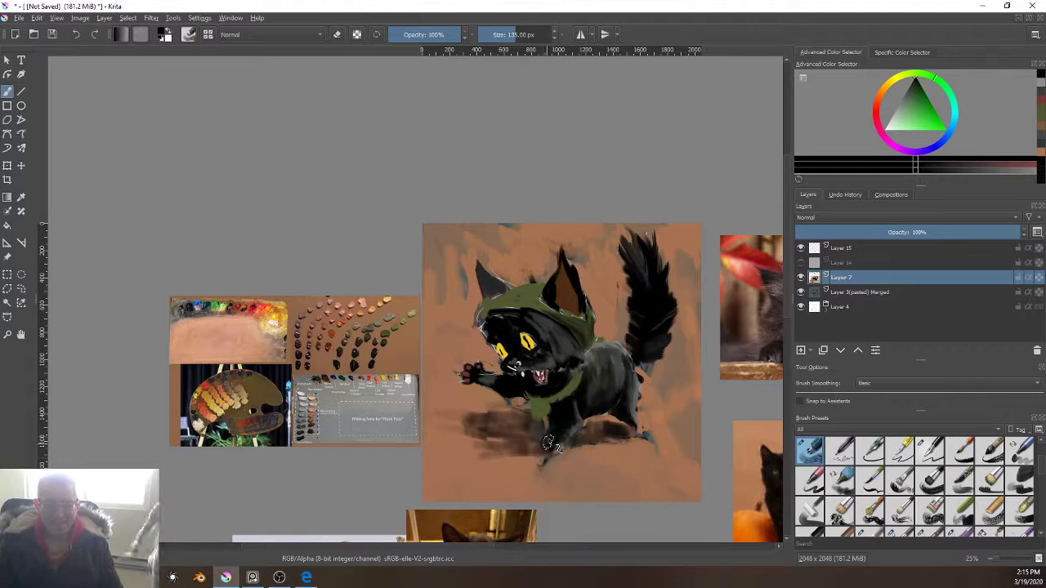
Step: Undo the broad black strokes on the standing front leg
scroll(523, 364, "up", 2)
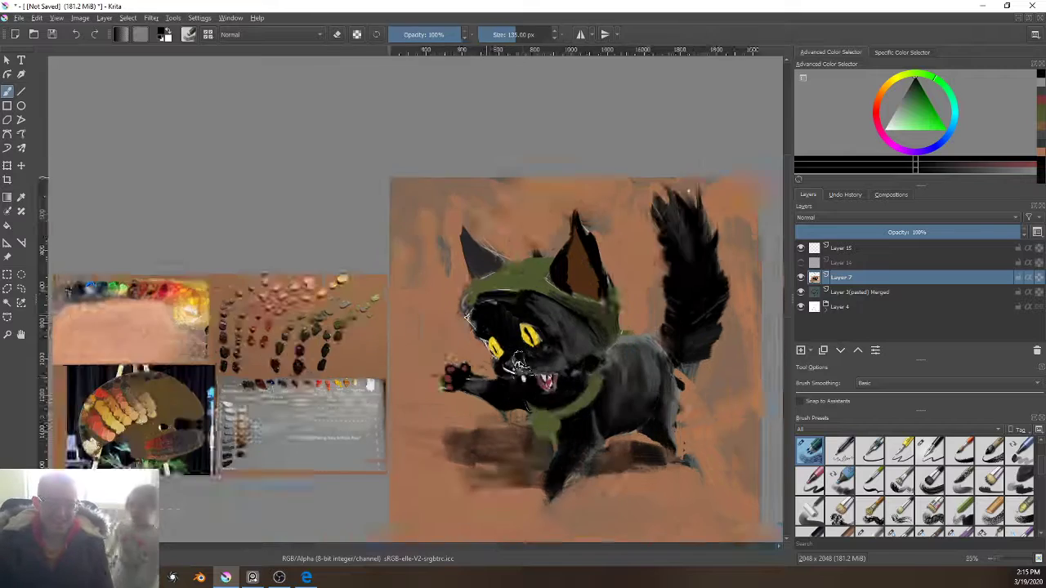
left_click_drag(641, 403, 608, 271)
scroll(608, 270, "up", 2)
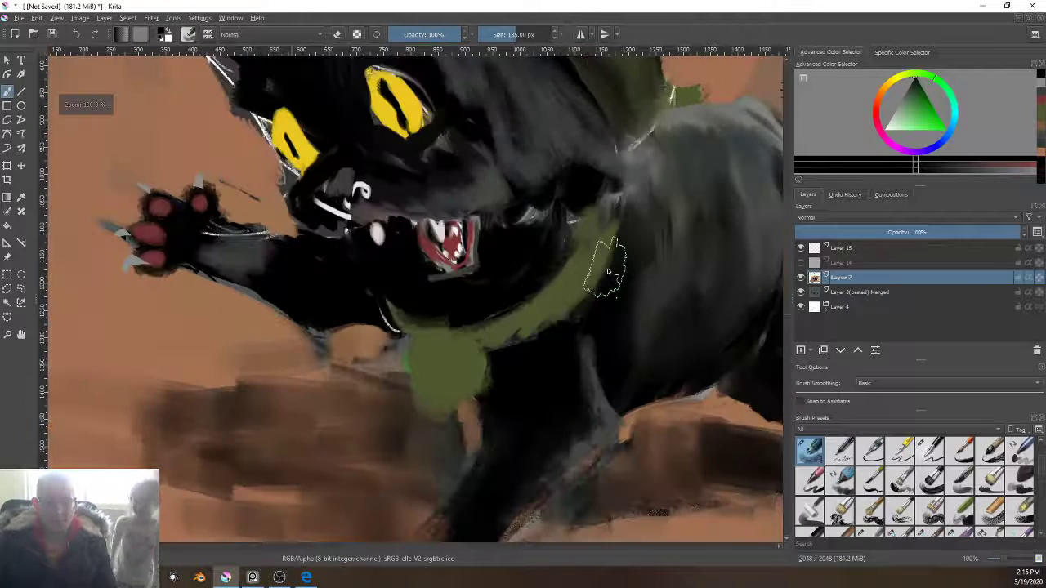
left_click_drag(602, 355, 628, 264)
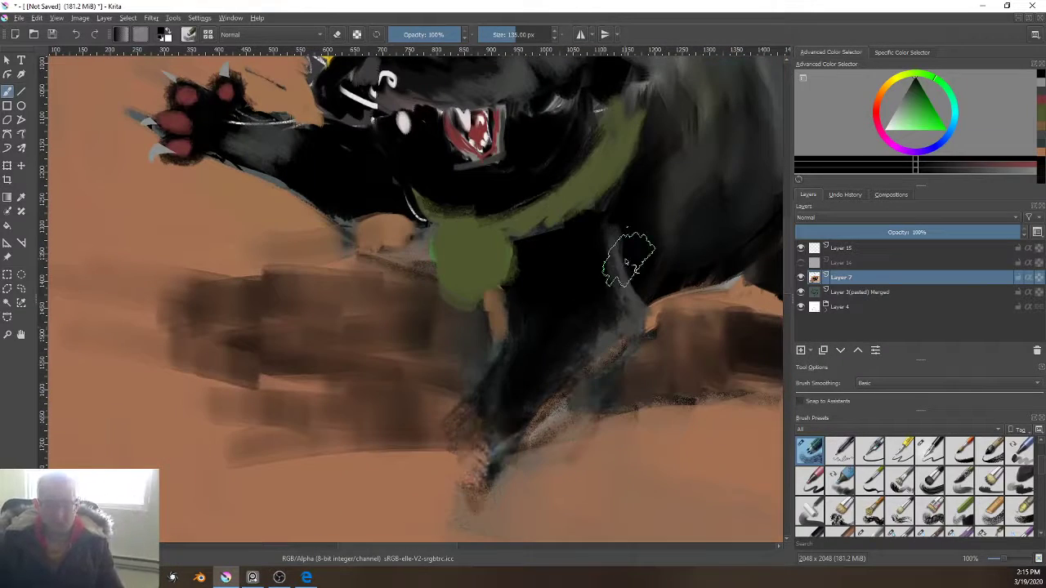
key("ctrl+z")
Step: Fill the lower front leg with black down to the paw, reducing the brush from 103 to 68 px
key("[")
key("[")
key("[")
key("[")
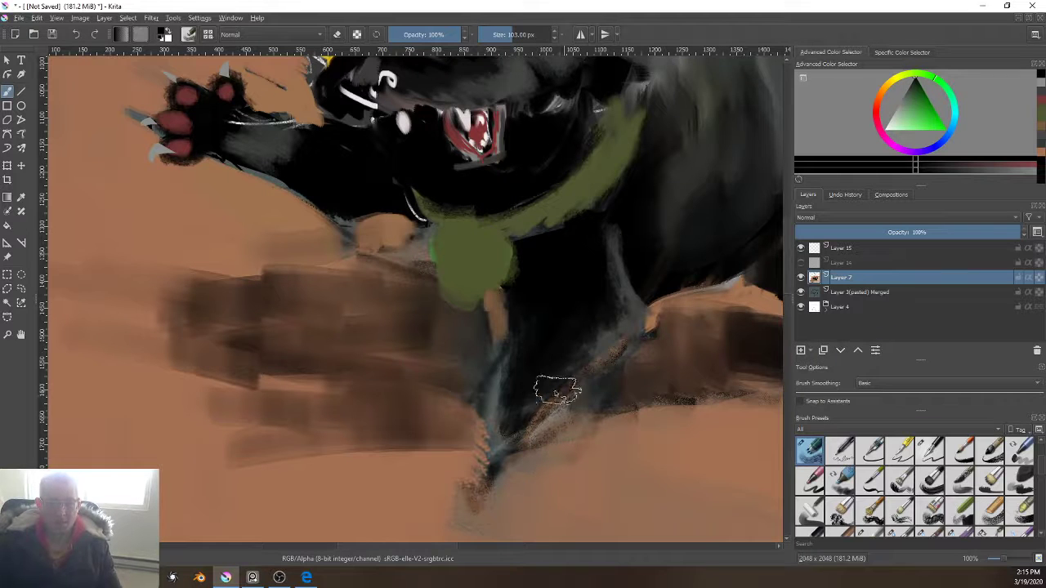
mouse_move(555, 379)
left_mouse_down()
mouse_move(515, 453)
mouse_move(553, 391)
mouse_move(536, 376)
mouse_move(502, 441)
mouse_move(504, 455)
mouse_move(523, 452)
mouse_move(498, 479)
mouse_move(524, 442)
mouse_move(520, 463)
mouse_move(557, 391)
mouse_move(528, 452)
left_mouse_up()
key("[")
key("[")
key("[")
key("[")
key("[")
key("[")
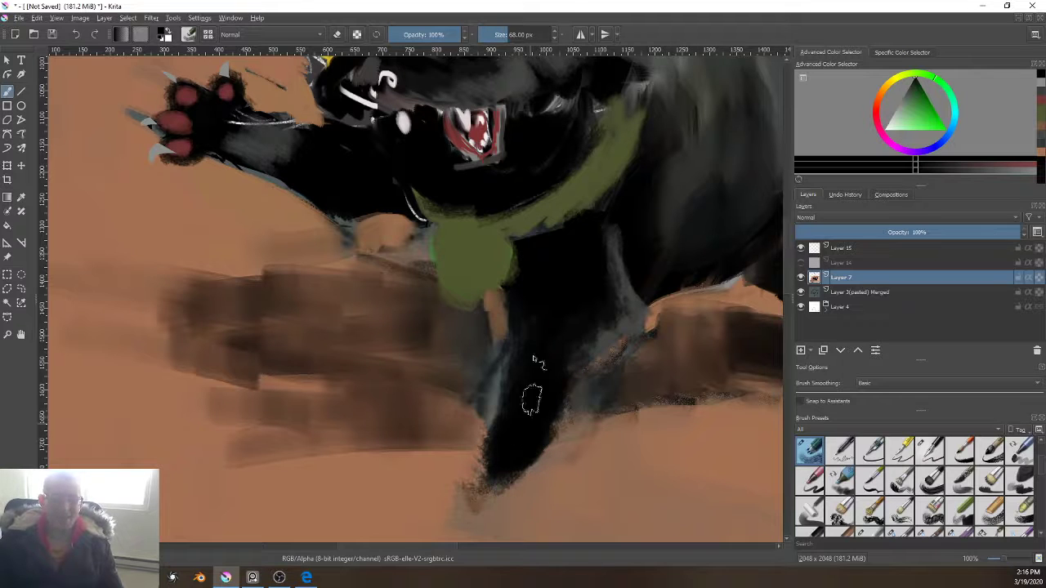
Step: Sample dark blue-grey, shape the top of the standing front paw with a 47 px brush, and blacken the paw's underside
left_click(523, 415, "ctrl")
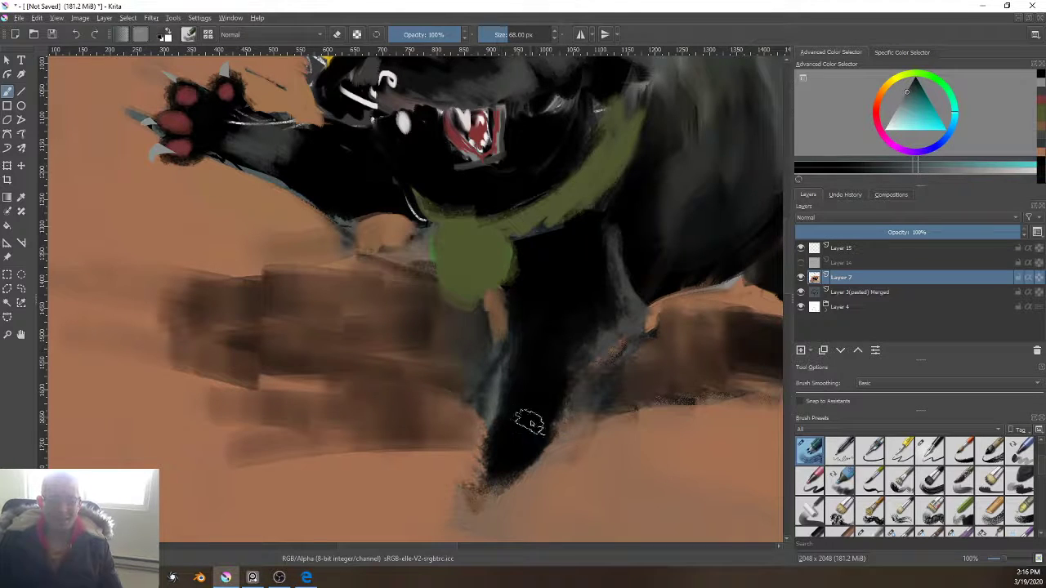
key("[")
key("[")
key("[")
key("[")
mouse_move(498, 464)
left_mouse_down()
mouse_move(526, 409)
mouse_move(486, 492)
mouse_move(500, 470)
mouse_move(500, 486)
mouse_move(487, 484)
mouse_move(491, 476)
mouse_move(472, 495)
left_mouse_up()
left_click(525, 410, "ctrl")
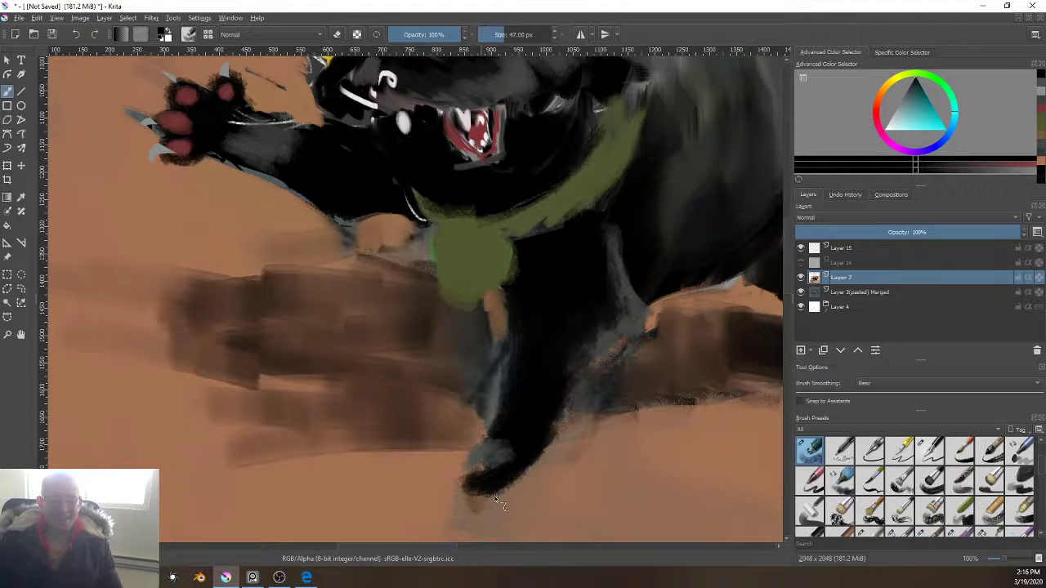
Step: Sample warm dark grey beside the nose, reduce the brush to 28 px, and dab toe marks onto the standing front paw
left_click(412, 109, "ctrl")
key("bracketleft")
key("bracketleft")
key("bracketleft")
key("bracketleft")
key("bracketleft")
key("bracketleft")
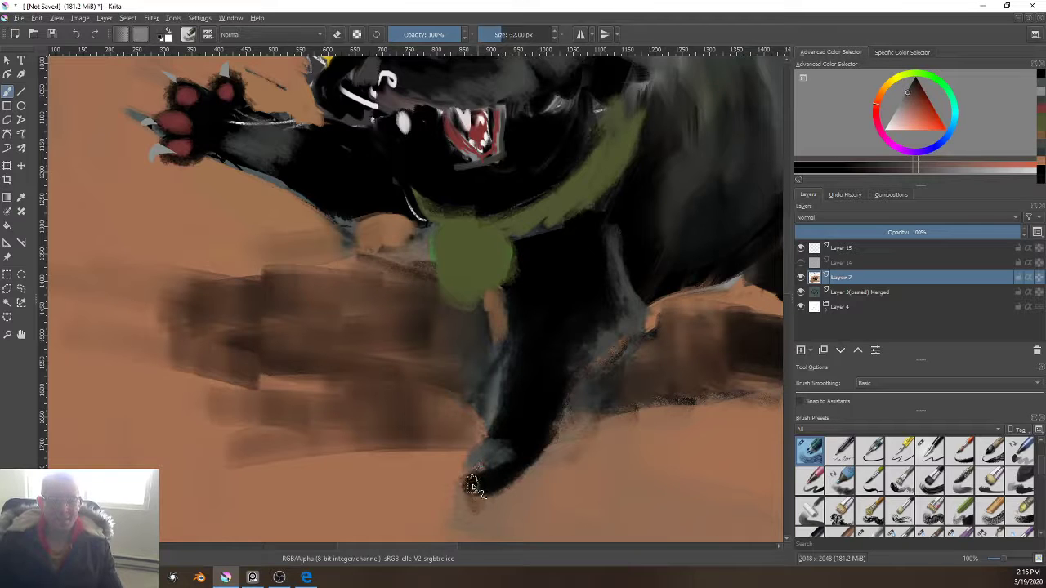
left_click_drag(476, 484, 466, 495)
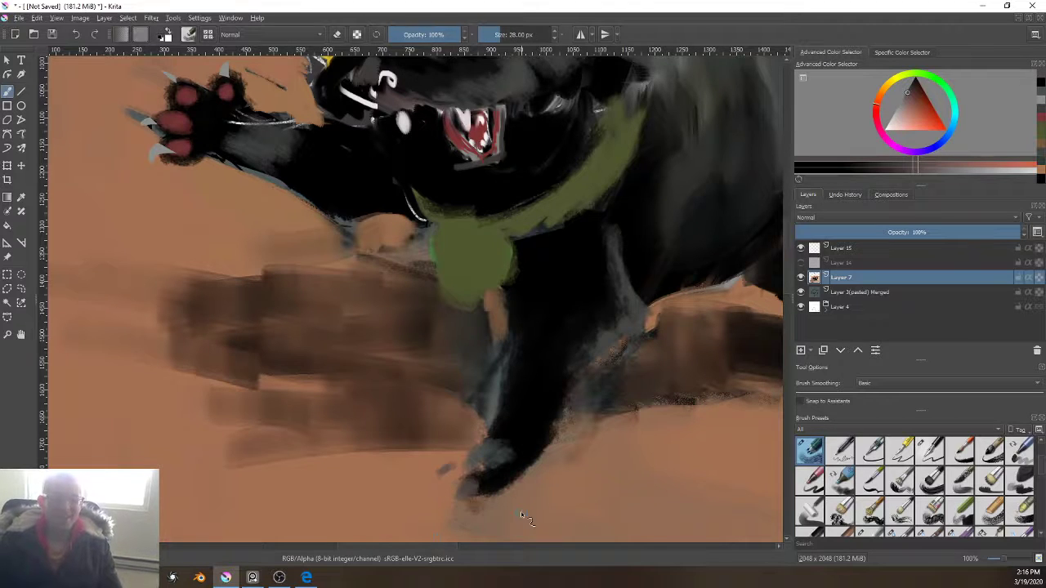
Step: Sample bright green from the paint dabs in the palette reference image
scroll(521, 514, "down", 4)
scroll(455, 435, "up", 3)
scroll(298, 353, "down", 3)
scroll(322, 345, "up", 3)
left_click_drag(386, 302, 570, 170)
left_click_drag(340, 269, 542, 215)
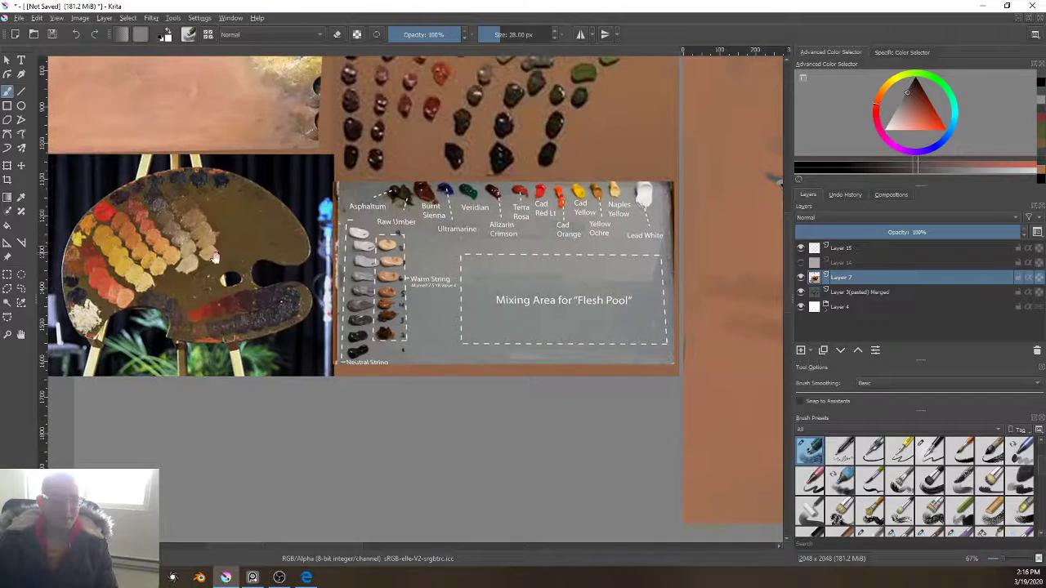
left_click_drag(215, 257, 311, 567)
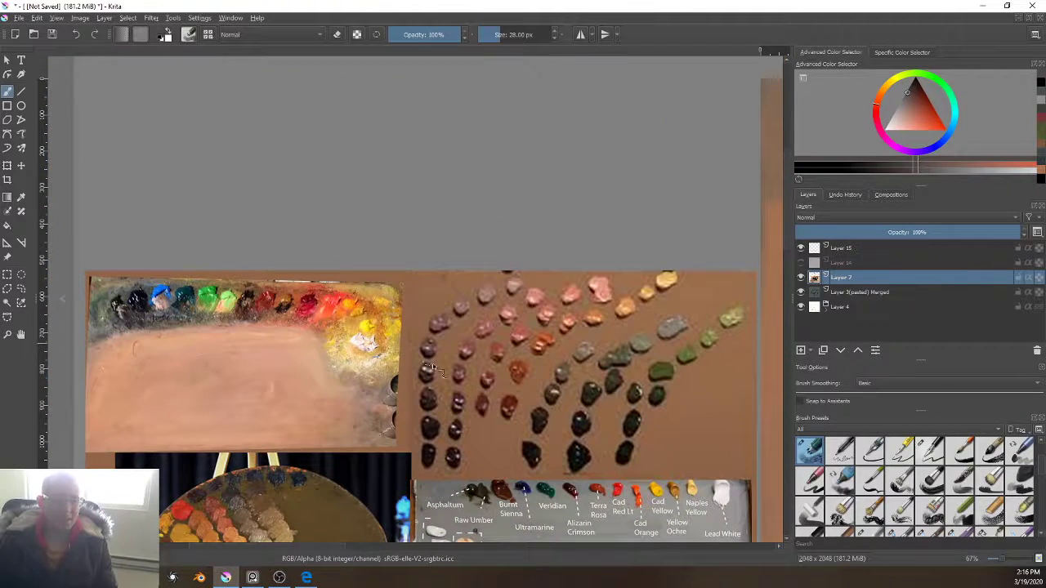
key("ctrl")
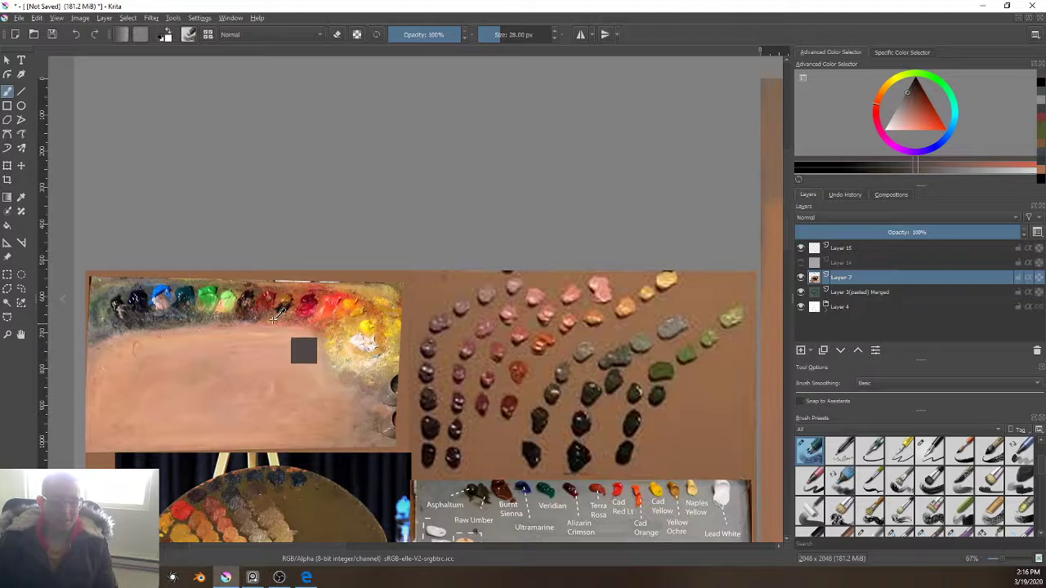
left_click(210, 294, "ctrl")
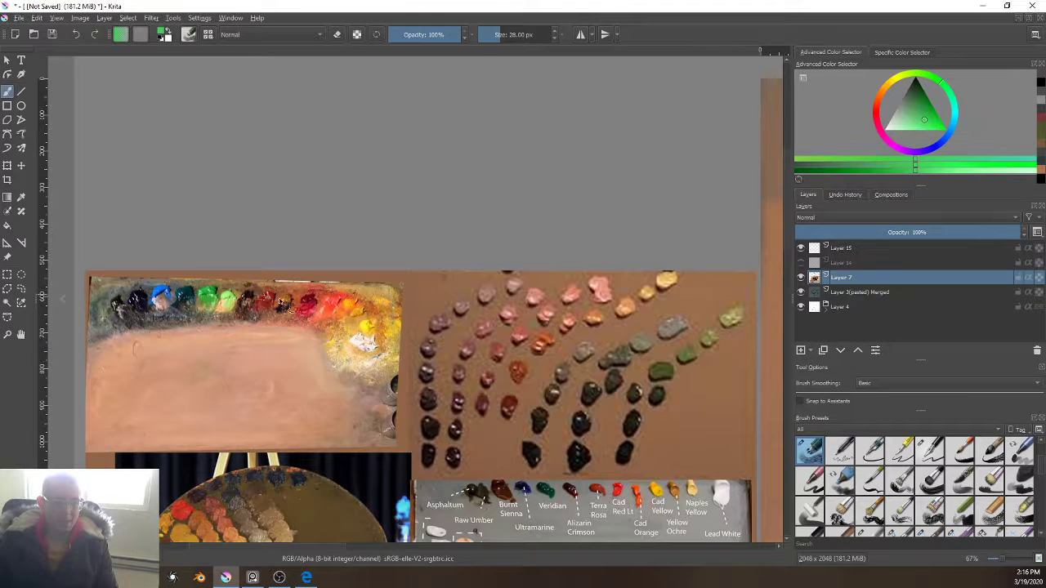
Step: Darken the sampled green and dab it along the collar beneath the jaw with a 15 px brush
left_click_drag(457, 326, 65, 402)
left_click_drag(375, 351, 261, 107)
mouse_move(575, 303)
left_mouse_down()
mouse_move(492, 257)
mouse_move(447, 278)
left_mouse_up()
scroll(486, 335, "up", 2)
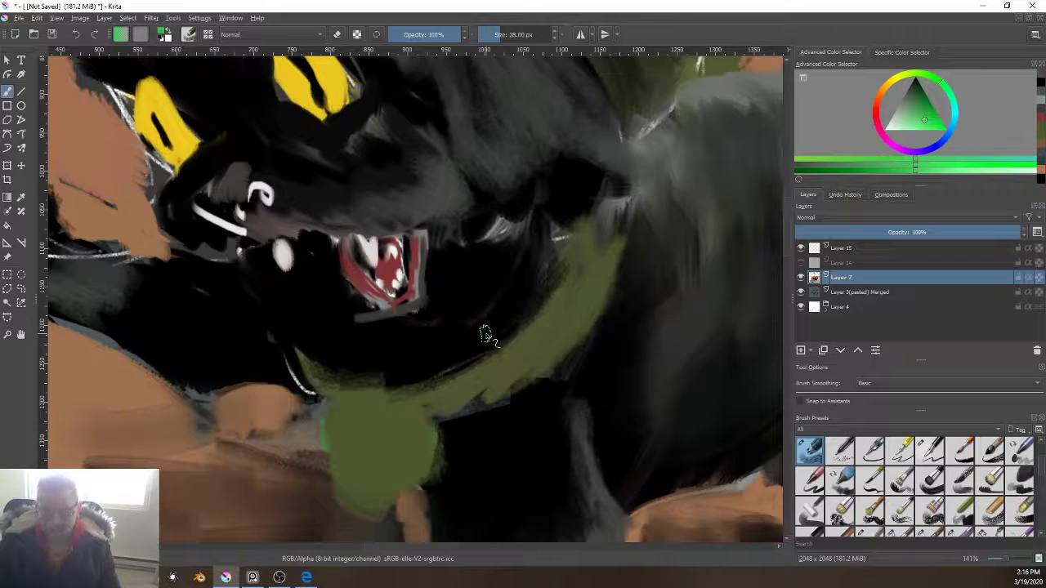
key("k")
key("k")
key("k")
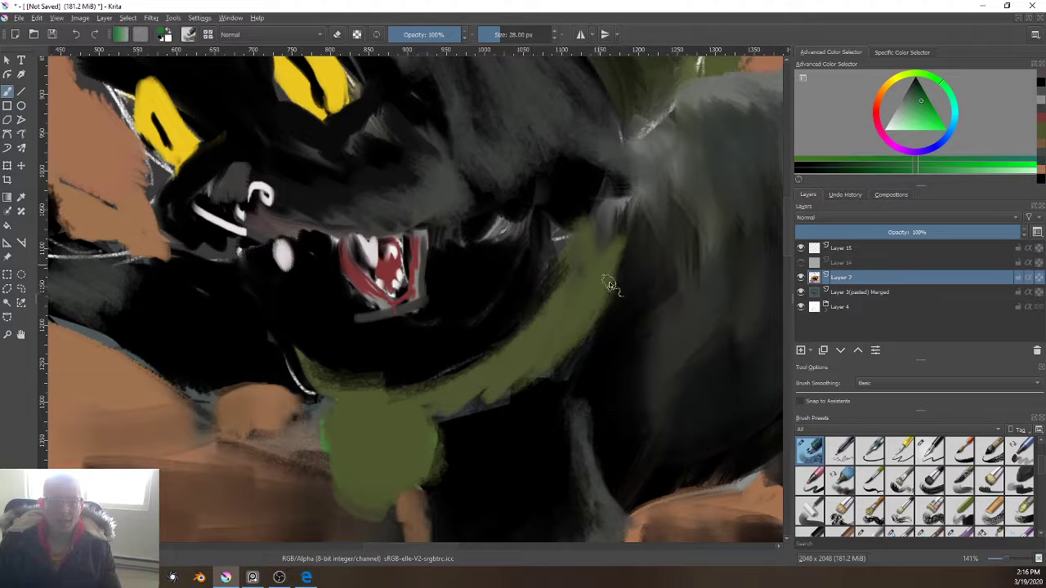
left_click_drag(609, 281, 594, 287)
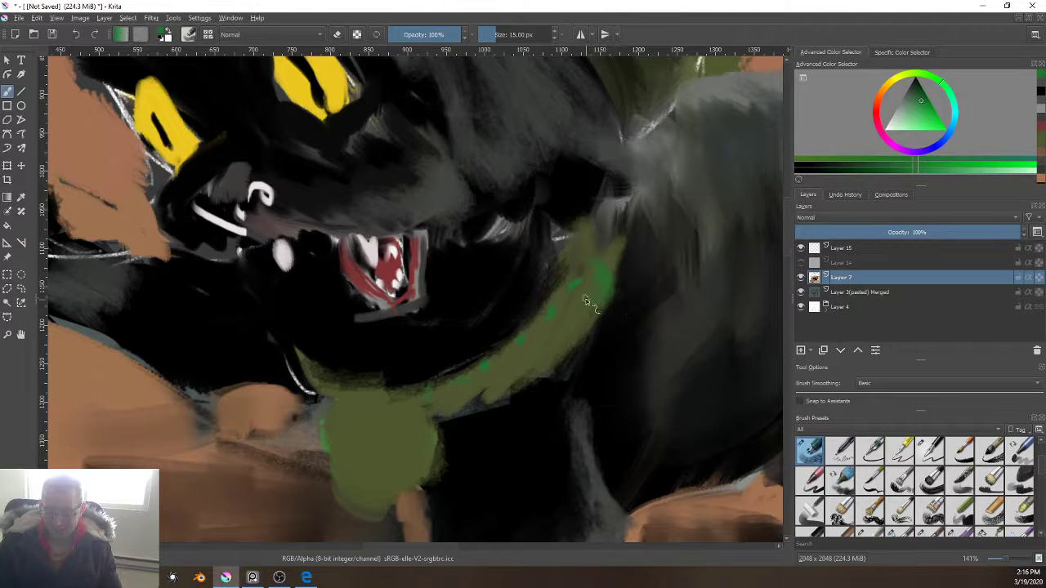
Step: Fill the collar beneath the jaw with darker green strokes and trim its lower edge in sampled black with a 24 px brush
key("k")
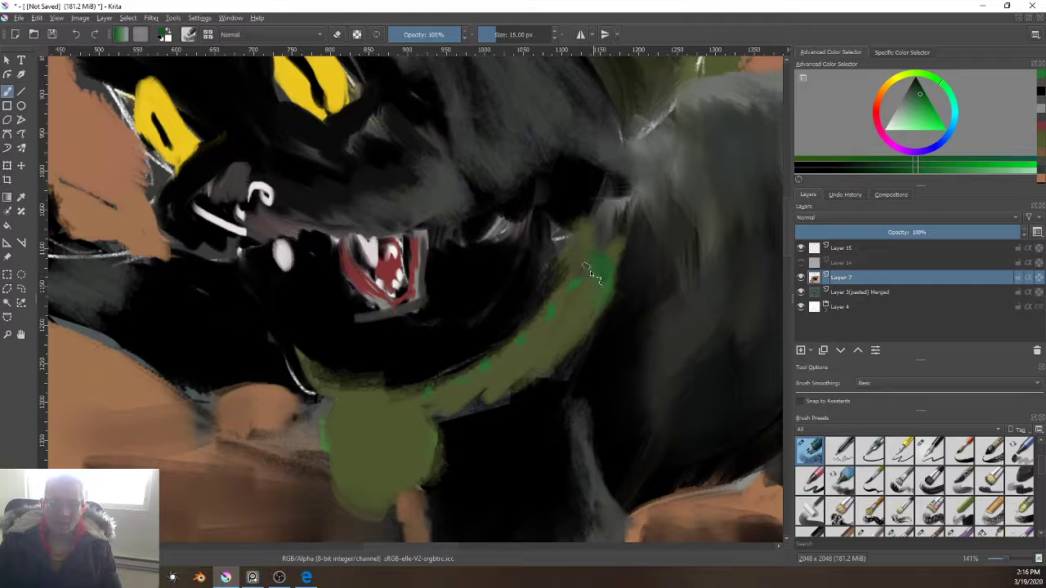
left_click_drag(584, 265, 581, 289)
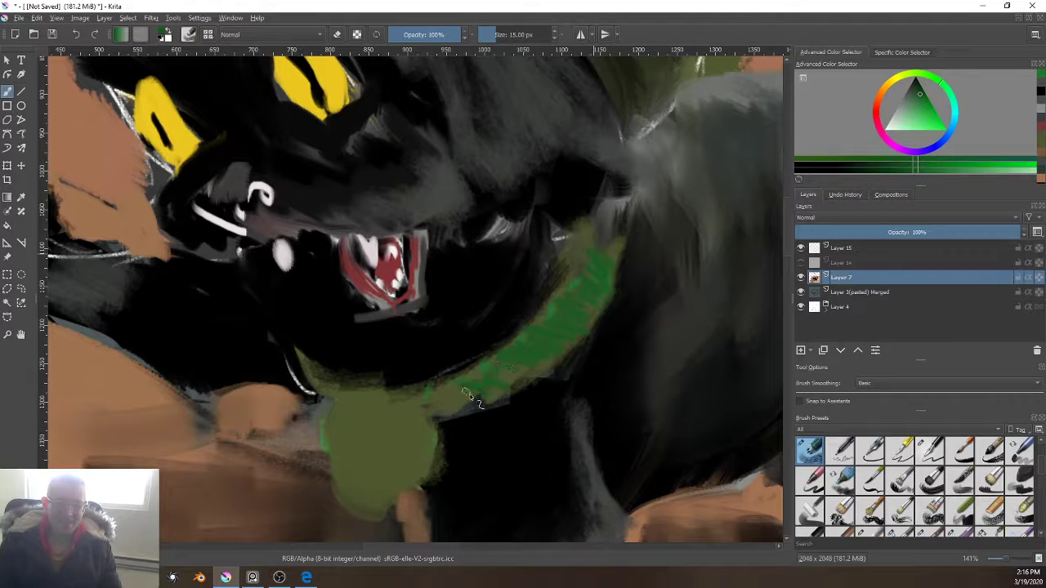
left_click(437, 318, "ctrl")
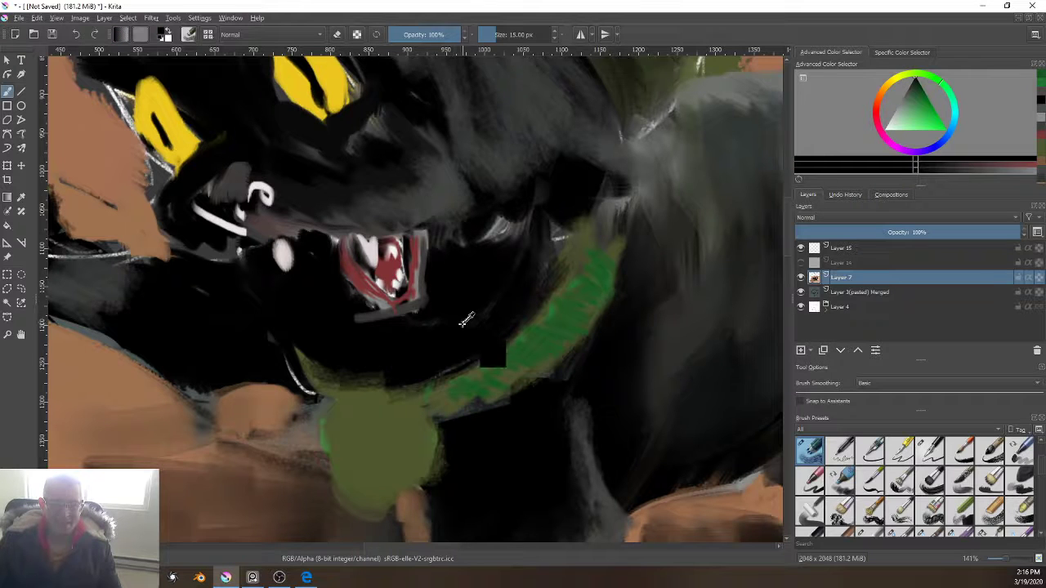
right_click(592, 374)
left_click(651, 335)
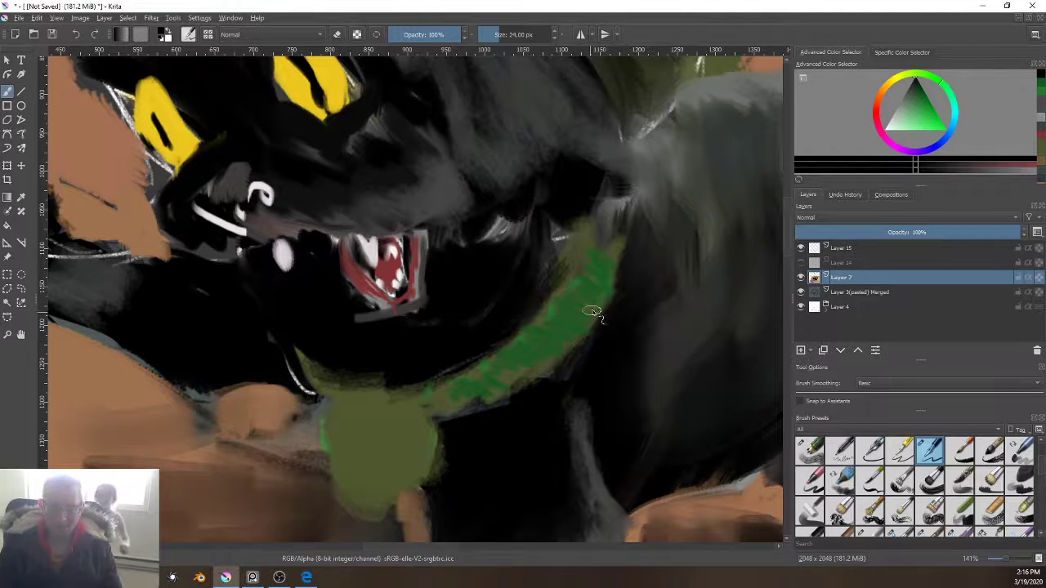
mouse_move(592, 365)
left_mouse_down()
mouse_move(568, 358)
mouse_move(616, 303)
mouse_move(521, 396)
mouse_move(566, 367)
mouse_move(463, 422)
mouse_move(527, 395)
mouse_move(433, 433)
left_mouse_up()
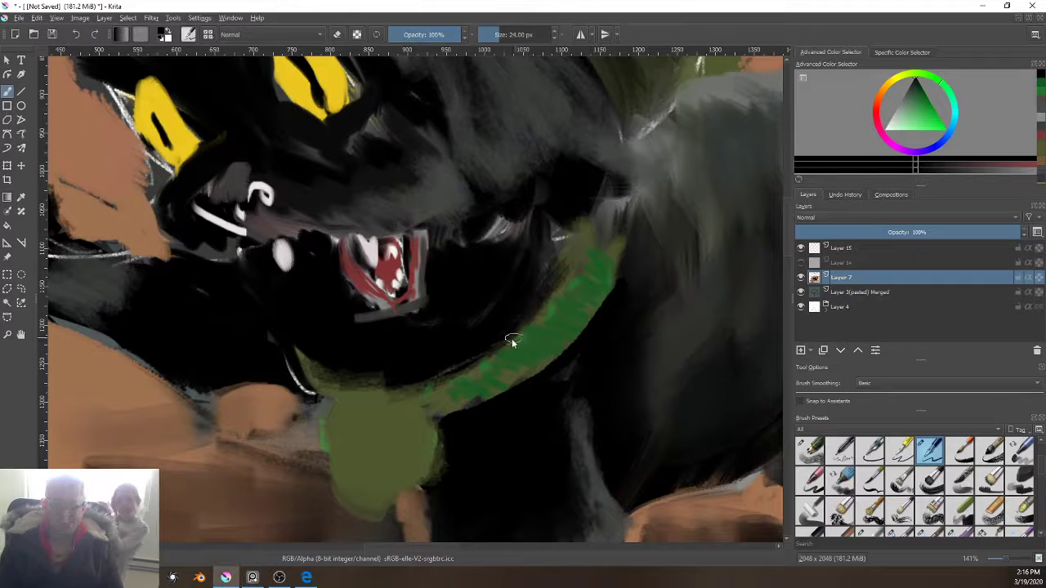
Step: Return to the 15 px textured brush, shift a sampled near-black green toward yellow-green, and paint dark stripes across the collar
right_click(538, 288)
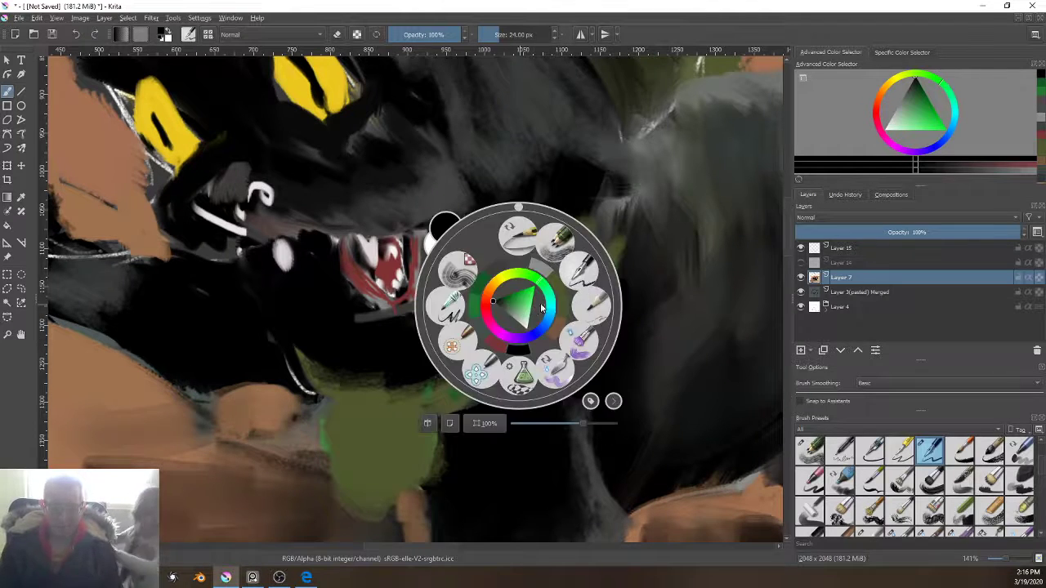
left_click(578, 346)
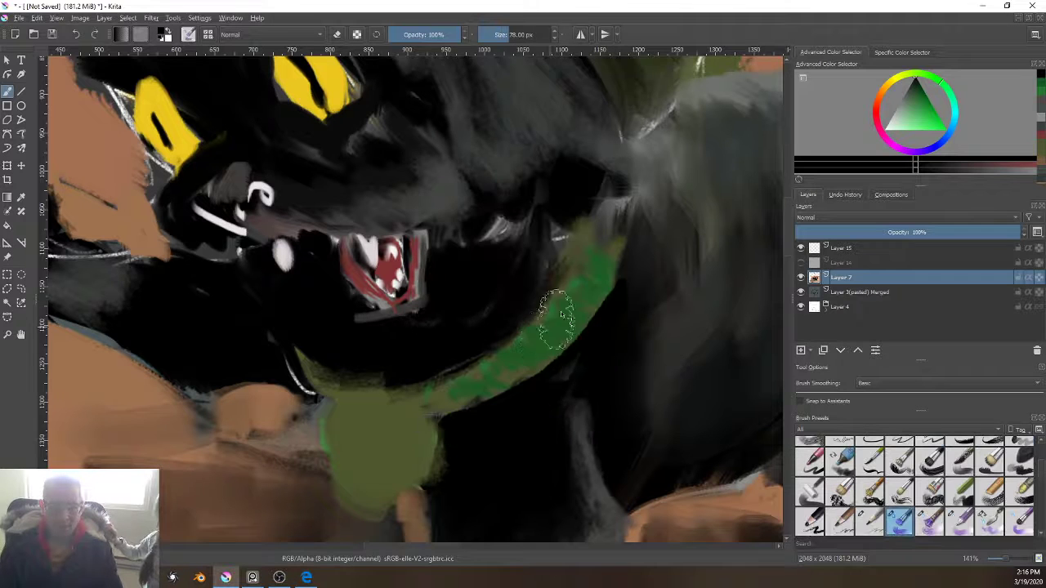
right_click(539, 277)
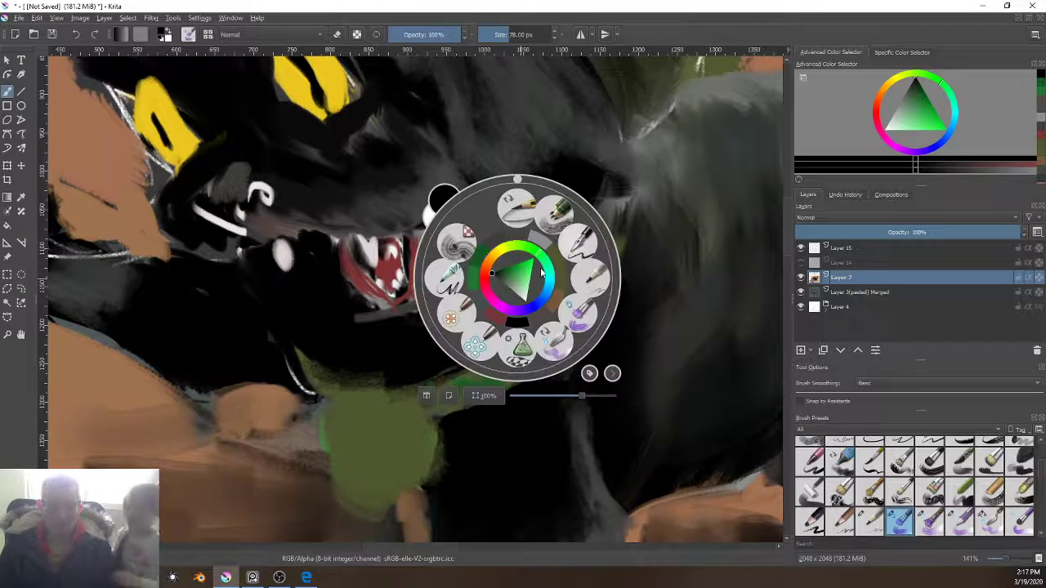
left_click(554, 214)
left_click(562, 328, "ctrl")
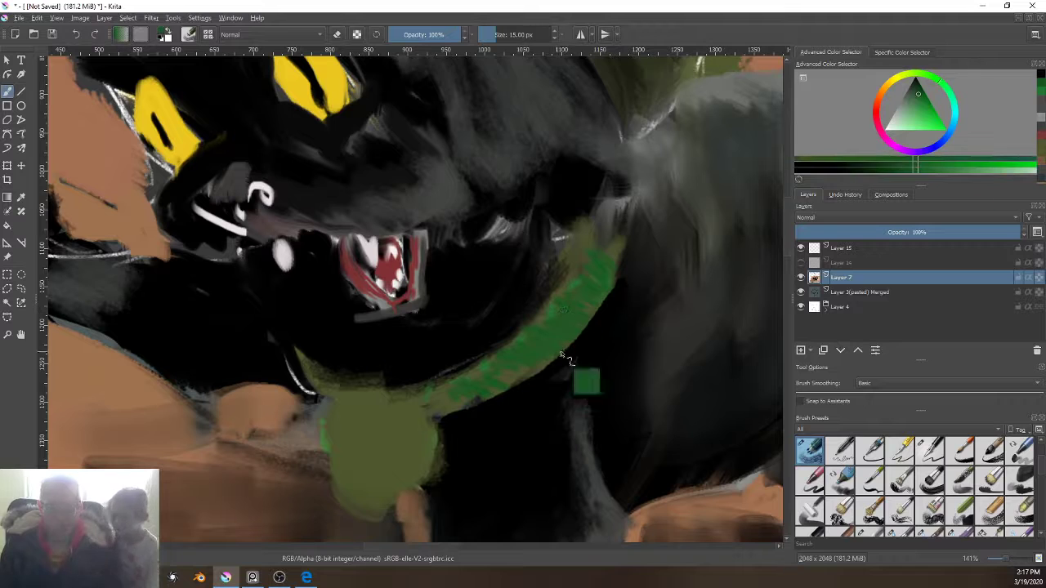
key("k")
left_click(597, 374, "ctrl")
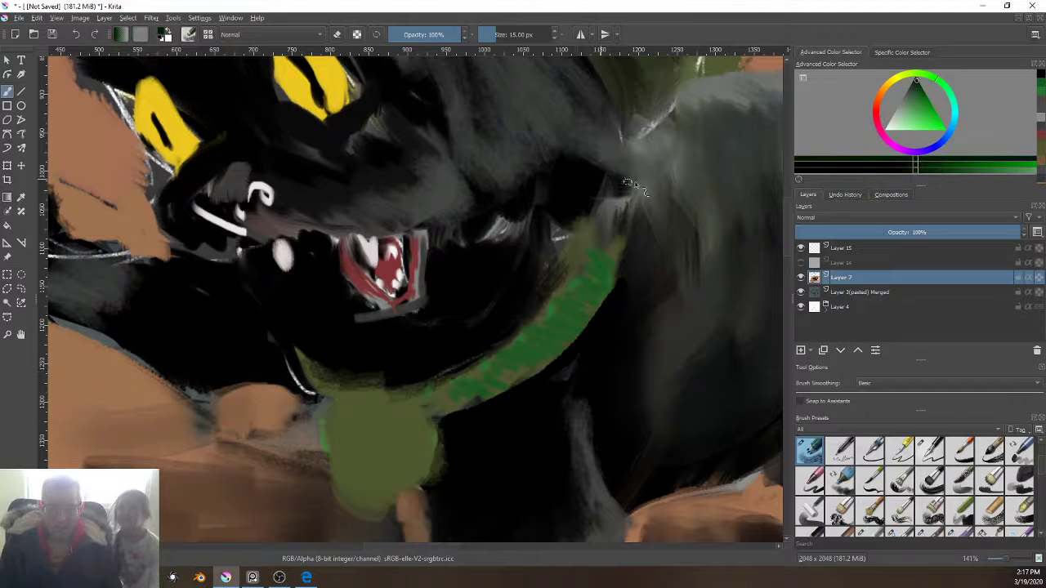
left_click(907, 74)
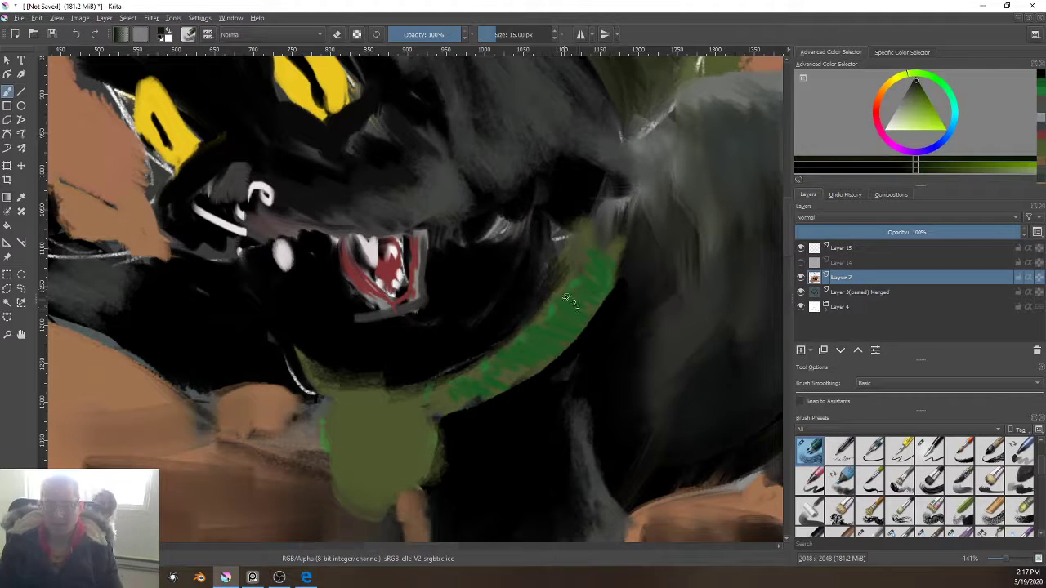
mouse_move(588, 295)
left_mouse_down()
mouse_move(557, 321)
mouse_move(571, 330)
mouse_move(546, 330)
mouse_move(550, 364)
mouse_move(495, 357)
mouse_move(517, 379)
mouse_move(491, 372)
mouse_move(498, 376)
mouse_move(454, 399)
left_mouse_up()
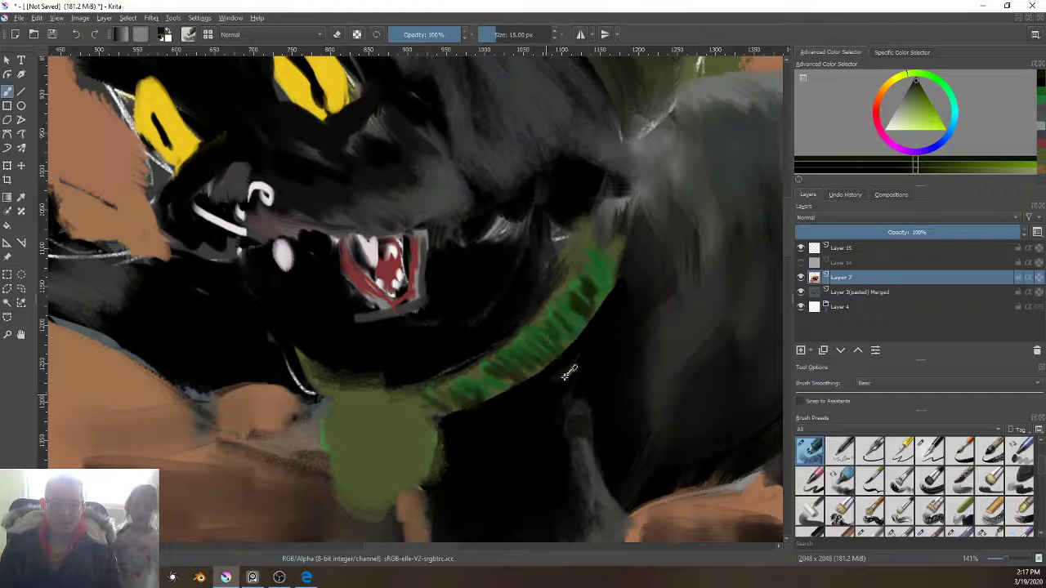
Step: Sample black, enlarge the brush to 26 px, and trim the collar's olive upper edge beneath the chin
left_click(650, 379, "ctrl")
key("bracketright")
key("bracketright")
key("bracketright")
key("bracketright")
key("bracketright")
key("bracketright")
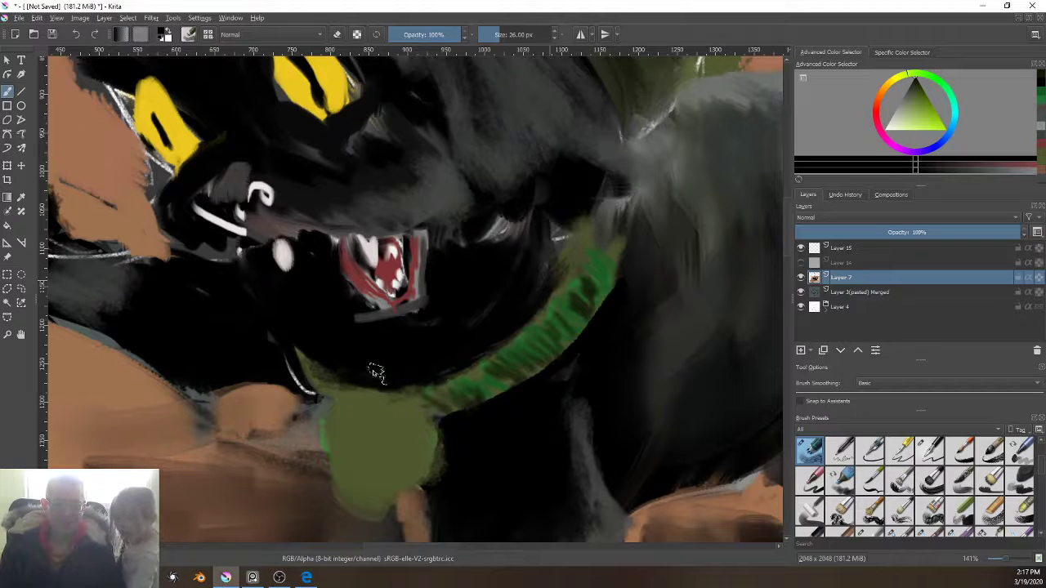
mouse_move(336, 379)
left_mouse_down()
mouse_move(327, 370)
mouse_move(340, 384)
left_mouse_up()
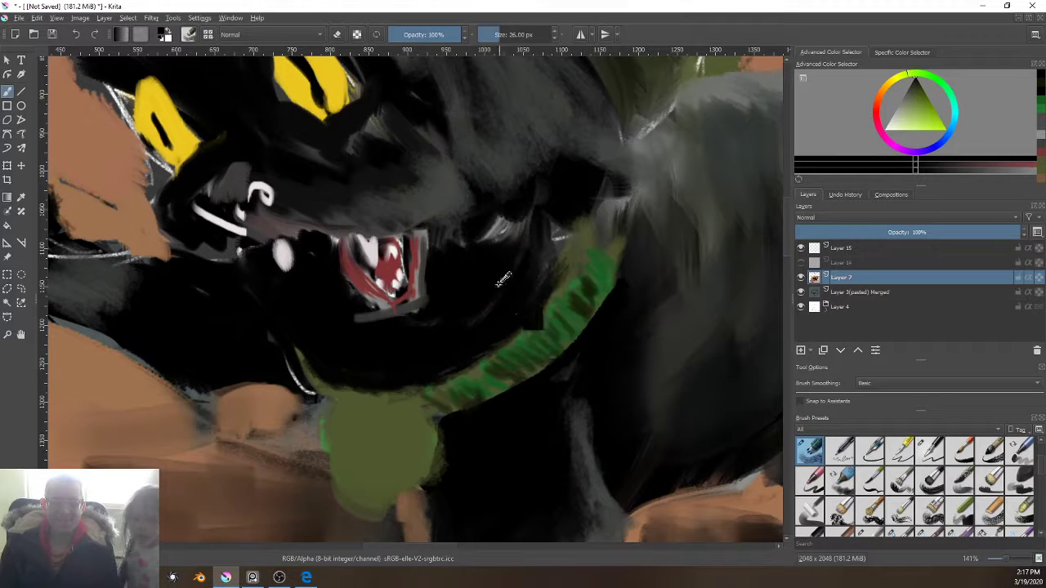
Step: Sample dark grey from the body and brush fur over the lower cheek and jaw above the collar
left_click(680, 333, "ctrl")
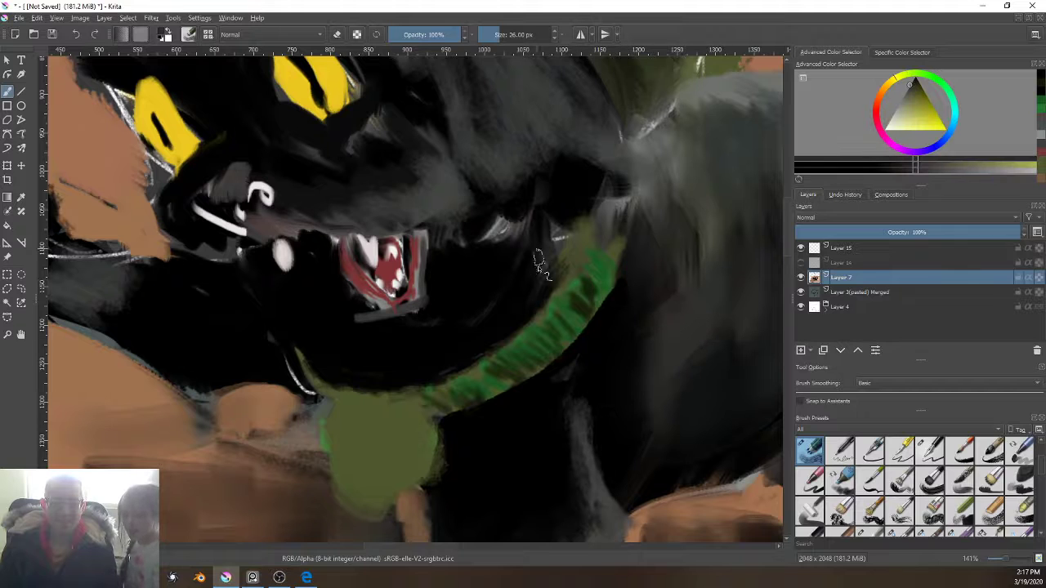
mouse_move(538, 267)
left_mouse_down()
mouse_move(513, 313)
mouse_move(534, 261)
mouse_move(496, 294)
mouse_move(485, 262)
left_mouse_up()
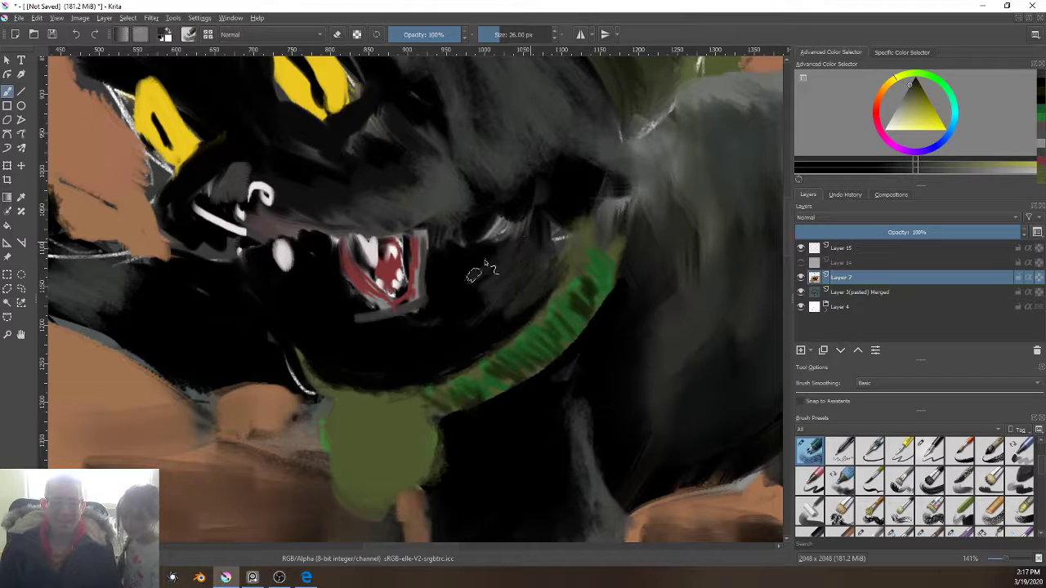
left_click_drag(533, 314, 550, 428)
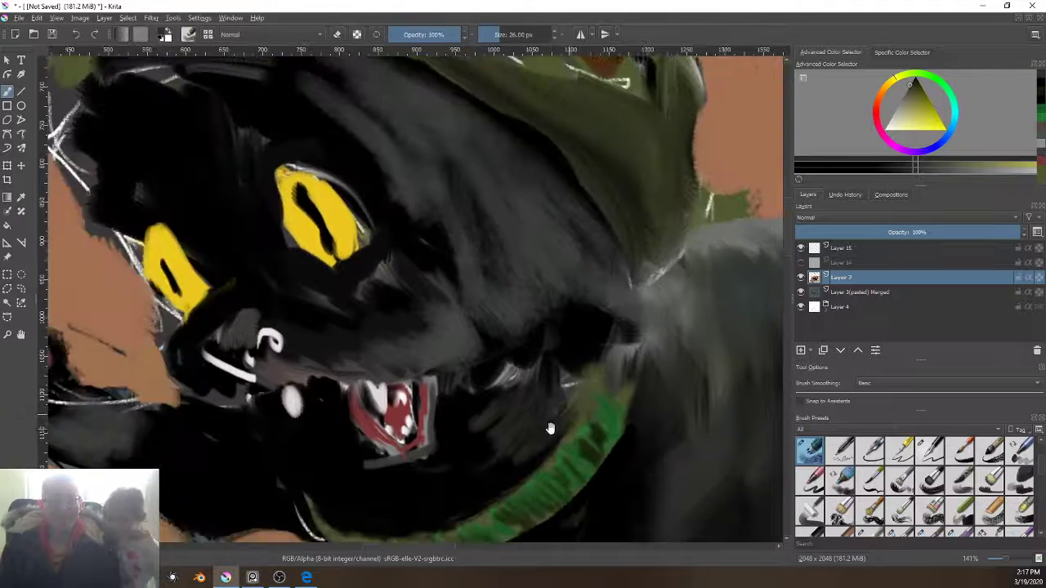
mouse_move(516, 388)
left_mouse_down()
mouse_move(491, 414)
mouse_move(554, 405)
mouse_move(487, 422)
mouse_move(482, 412)
mouse_move(504, 441)
mouse_move(562, 370)
mouse_move(570, 306)
left_mouse_up()
mouse_move(525, 416)
left_mouse_down()
mouse_move(493, 318)
mouse_move(554, 300)
mouse_move(579, 346)
mouse_move(543, 409)
mouse_move(560, 392)
mouse_move(582, 454)
left_mouse_up()
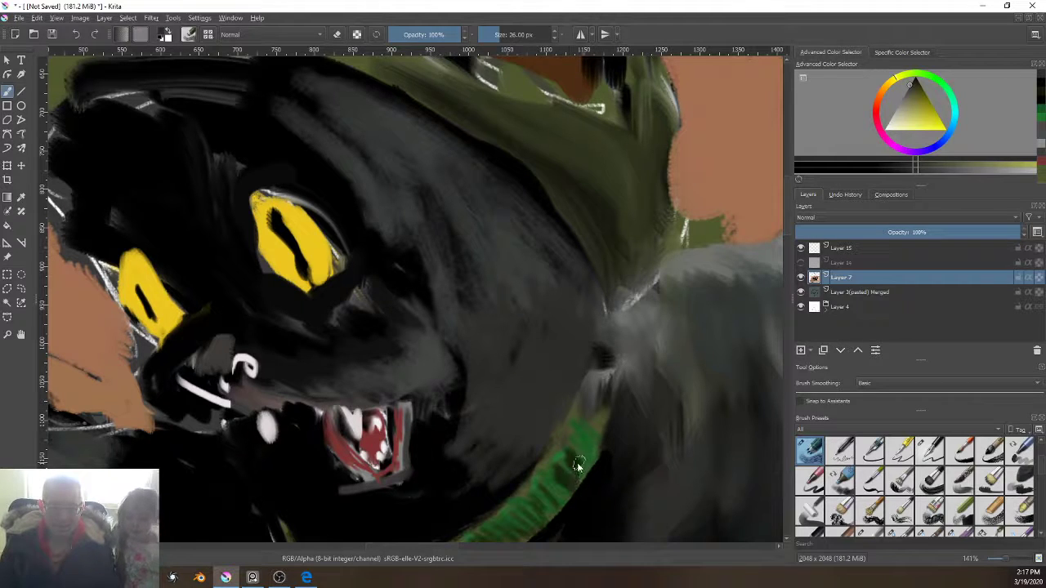
Step: Extend the collar's upper end toward the hood in sampled dark green, and darken its outer edge with sampled black
left_click(556, 470, "ctrl")
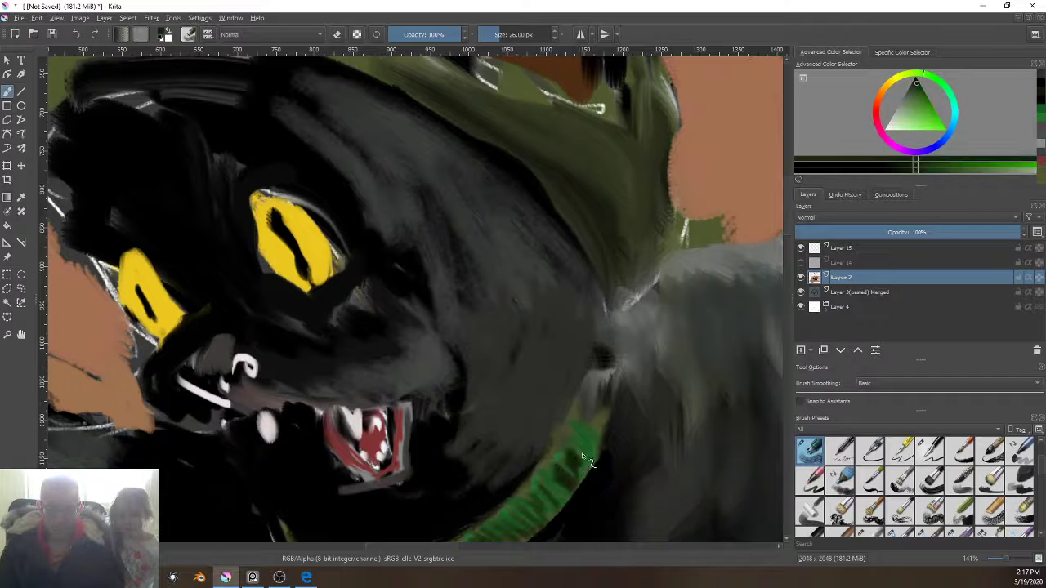
mouse_move(580, 447)
left_mouse_down()
mouse_move(598, 363)
mouse_move(601, 402)
left_mouse_up()
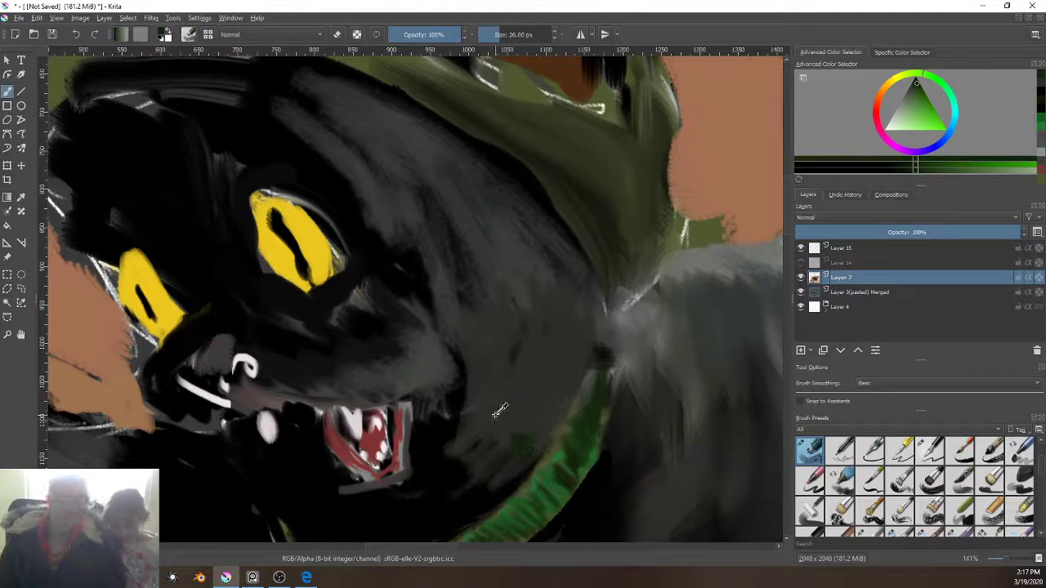
left_click(552, 535, "ctrl")
mouse_move(616, 420)
left_mouse_down()
mouse_move(612, 373)
mouse_move(605, 463)
mouse_move(607, 350)
mouse_move(611, 413)
mouse_move(628, 380)
mouse_move(615, 374)
mouse_move(607, 303)
mouse_move(656, 290)
mouse_move(611, 308)
mouse_move(595, 265)
mouse_move(611, 303)
left_mouse_up()
Step: Enlarge the black brush to 51 px and darken the seam between hood, cheek and shoulder, covering the white sketch marks
key("bracketright")
key("bracketright")
key("bracketright")
mouse_move(569, 217)
left_mouse_down()
mouse_move(602, 327)
mouse_move(575, 266)
left_mouse_up()
key("bracketright")
key("bracketright")
key("bracketright")
key("bracketright")
key("bracketright")
key("bracketright")
key("bracketright")
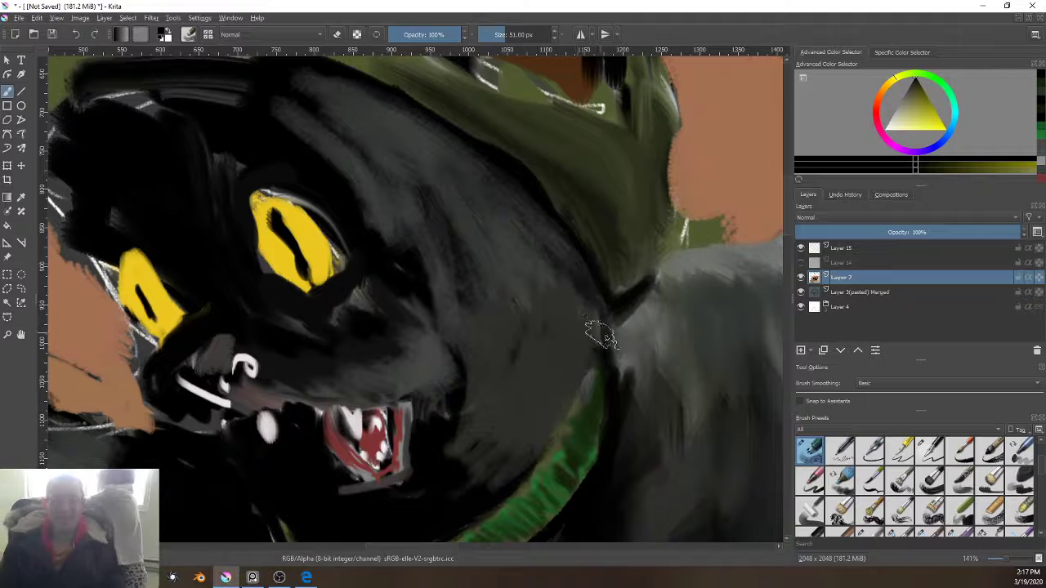
left_click_drag(616, 327, 510, 214)
Step: Cover the olive patch between the hood and the back with sampled orange-brown background, undoing one stroke and reducing the brush to 22 px
left_click(731, 196, "ctrl")
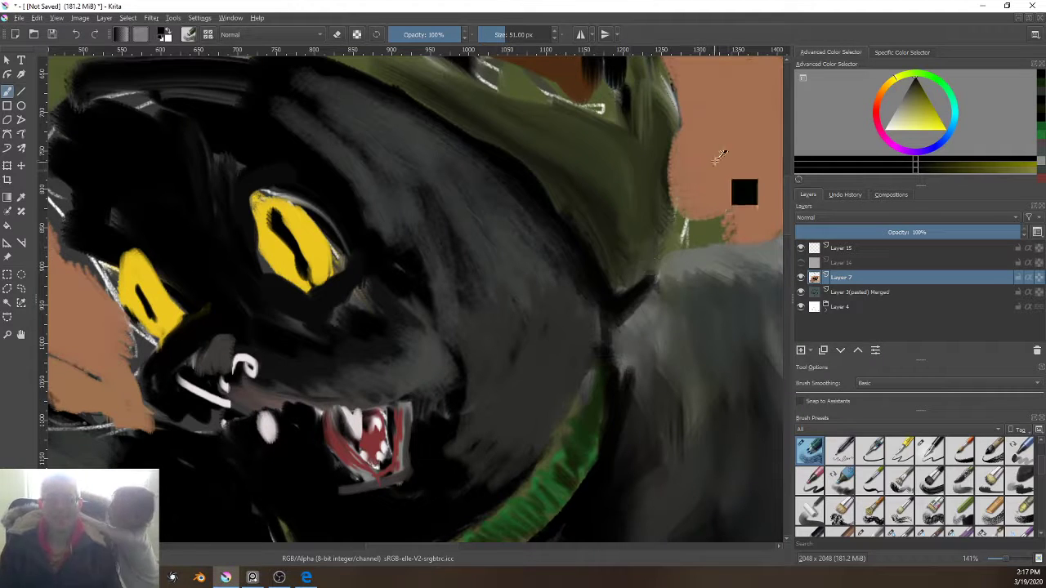
mouse_move(711, 230)
left_mouse_down()
mouse_move(743, 225)
mouse_move(666, 248)
left_mouse_up()
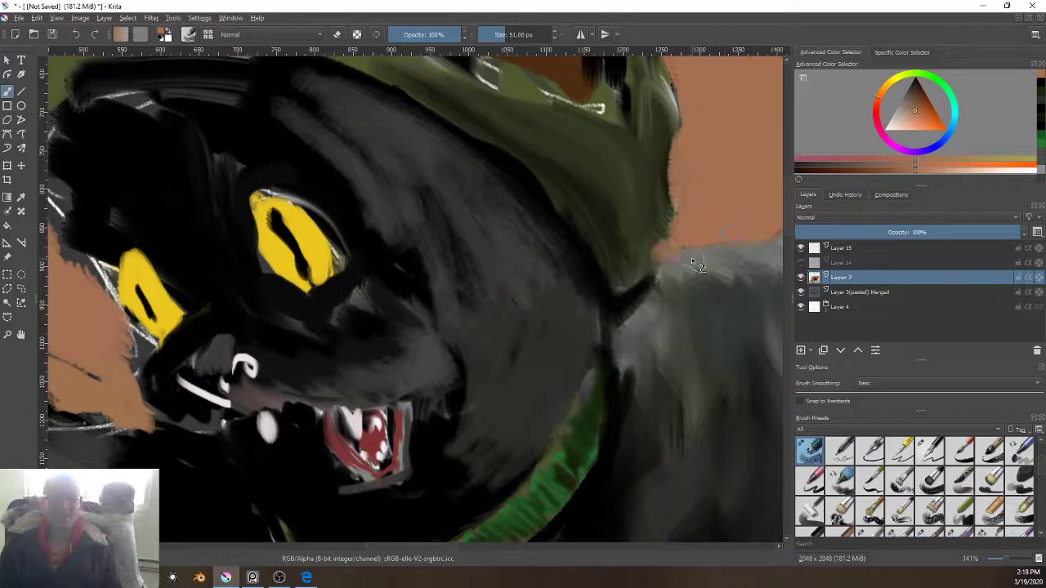
left_click(695, 219, "ctrl")
key("ctrl+z")
key("bracketleft")
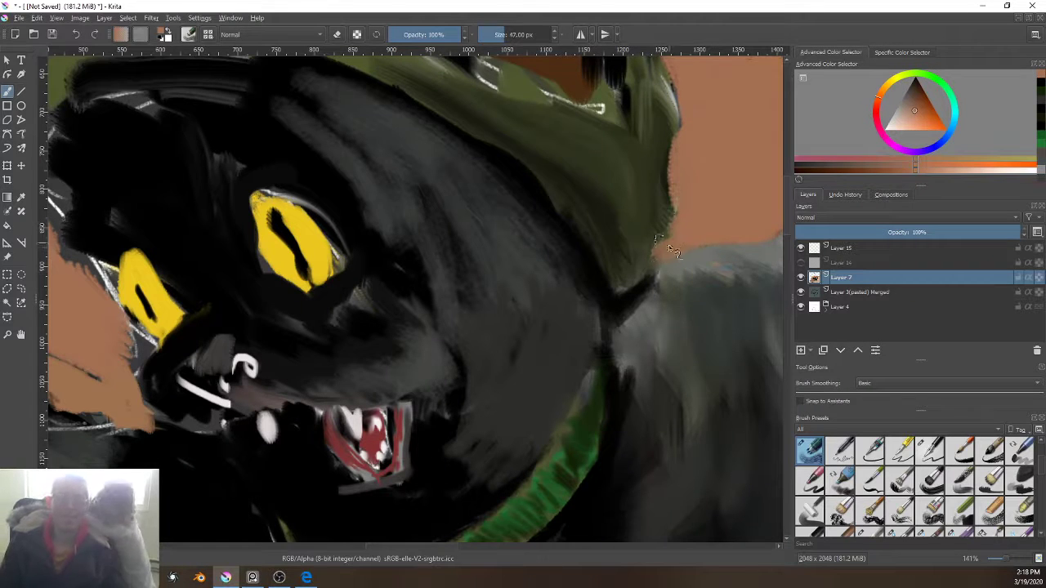
key("bracketleft")
key("bracketleft")
key("bracketleft")
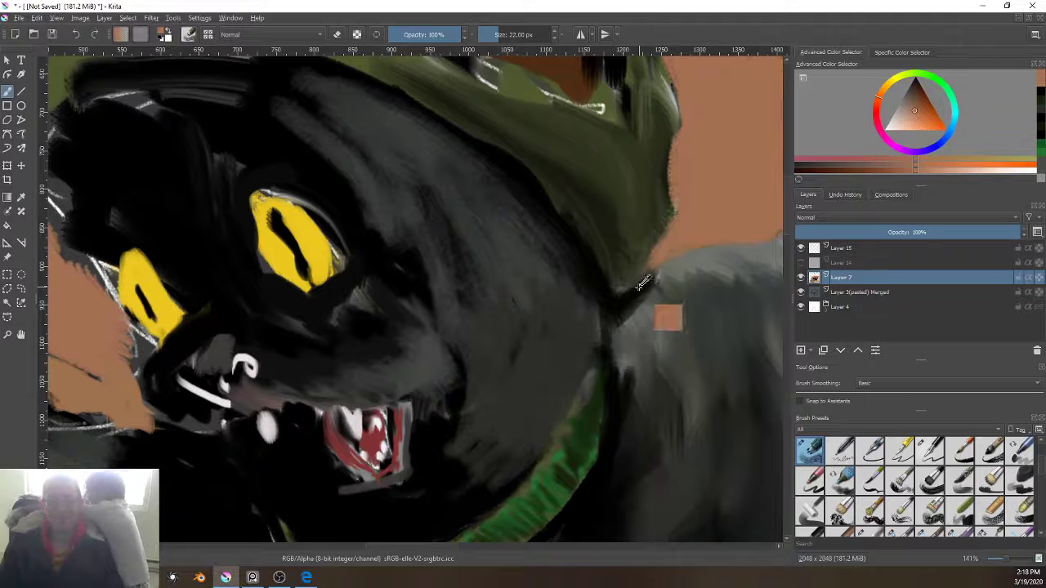
Step: Sample black and sharpen the dark gap under the hood's rear corner where it meets the shoulder
left_click(635, 299, "ctrl")
left_click(652, 266, "ctrl")
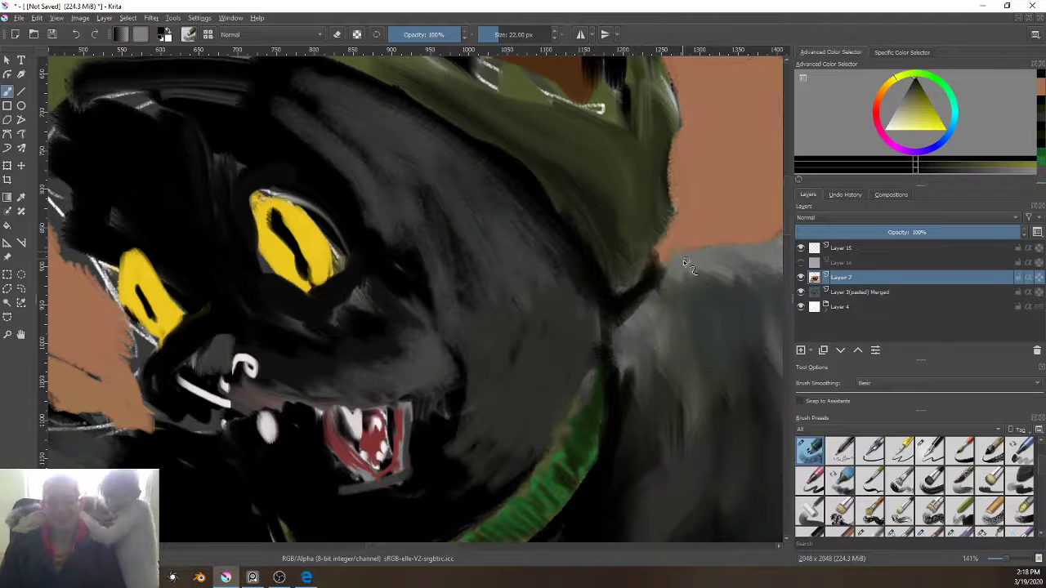
left_click_drag(656, 271, 644, 304)
scroll(626, 420, "down", 5)
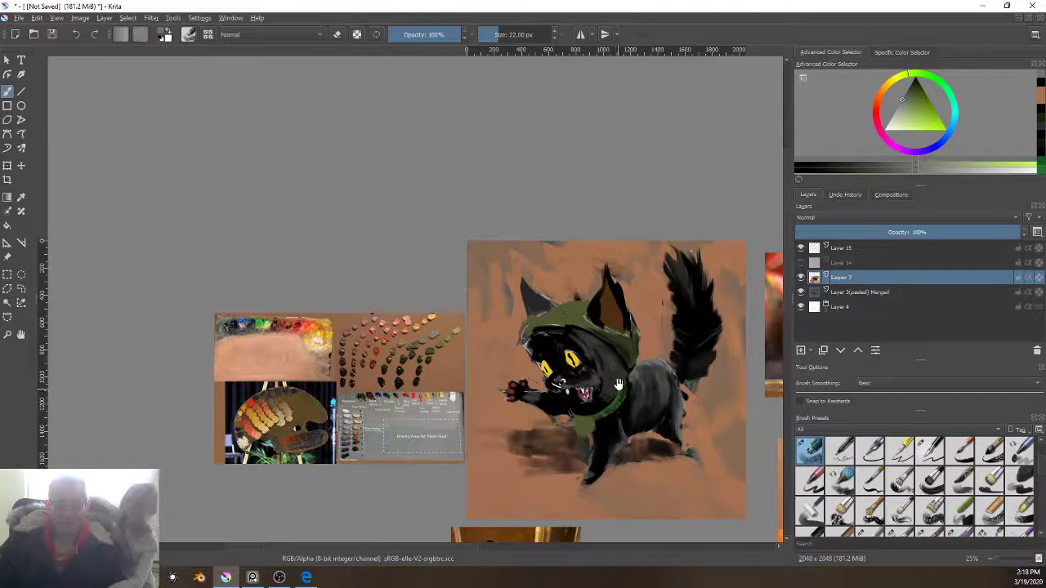
mouse_move(616, 384)
left_mouse_down()
mouse_move(568, 317)
mouse_move(556, 350)
left_mouse_up()
scroll(572, 323, "up", 2)
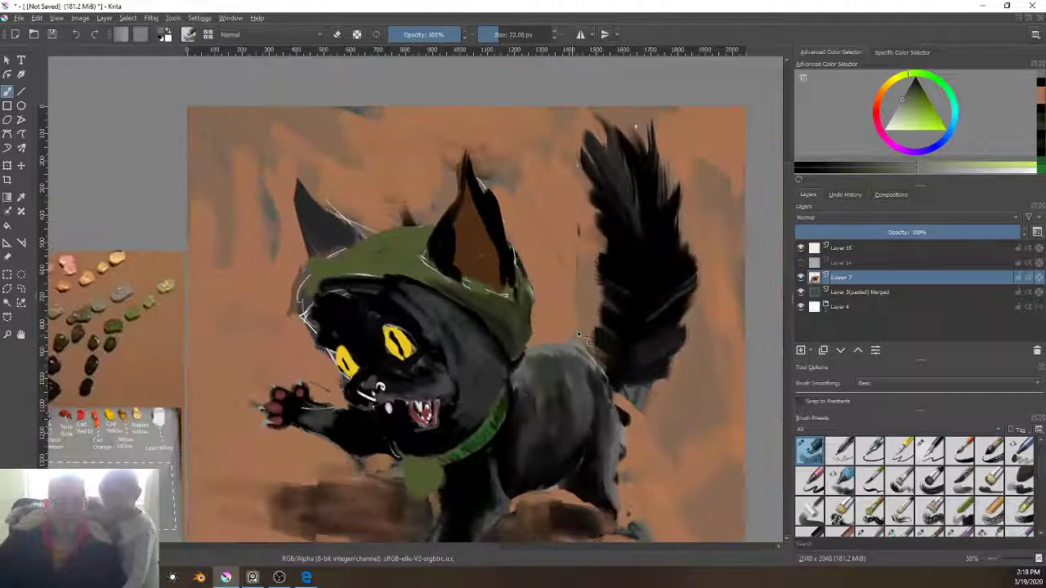